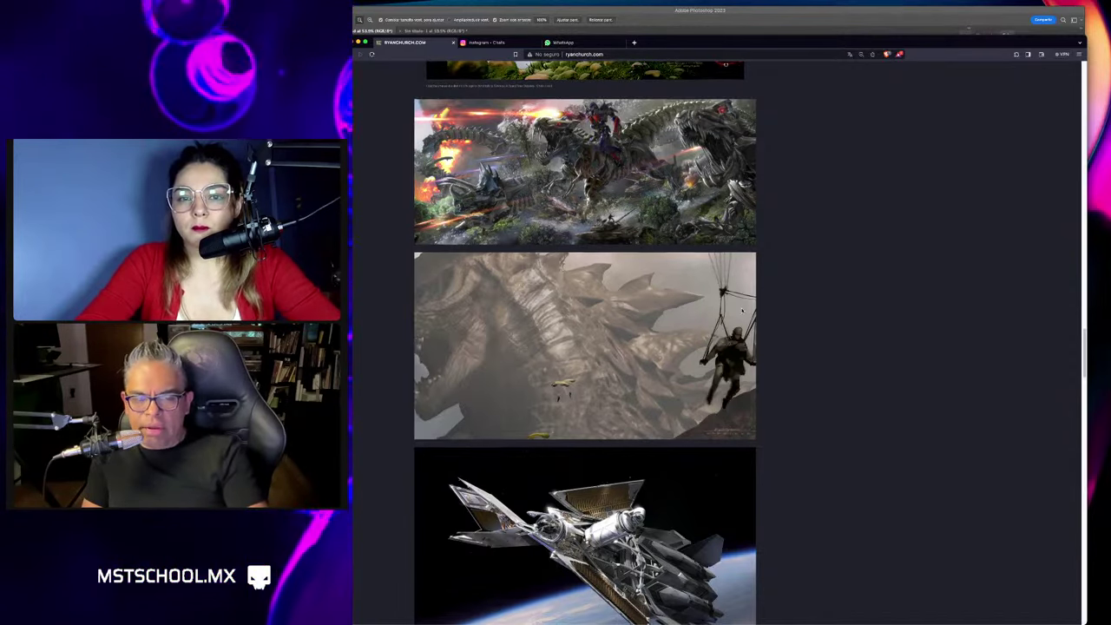
# Scroll down through the ryanchurch.com concept-art gallery.
pyautogui.scroll(-1, 742, 311)
pyautogui.scroll(-2, 742, 311)
pyautogui.scroll(-2, 742, 310)
pyautogui.scroll(-1, 741, 311)
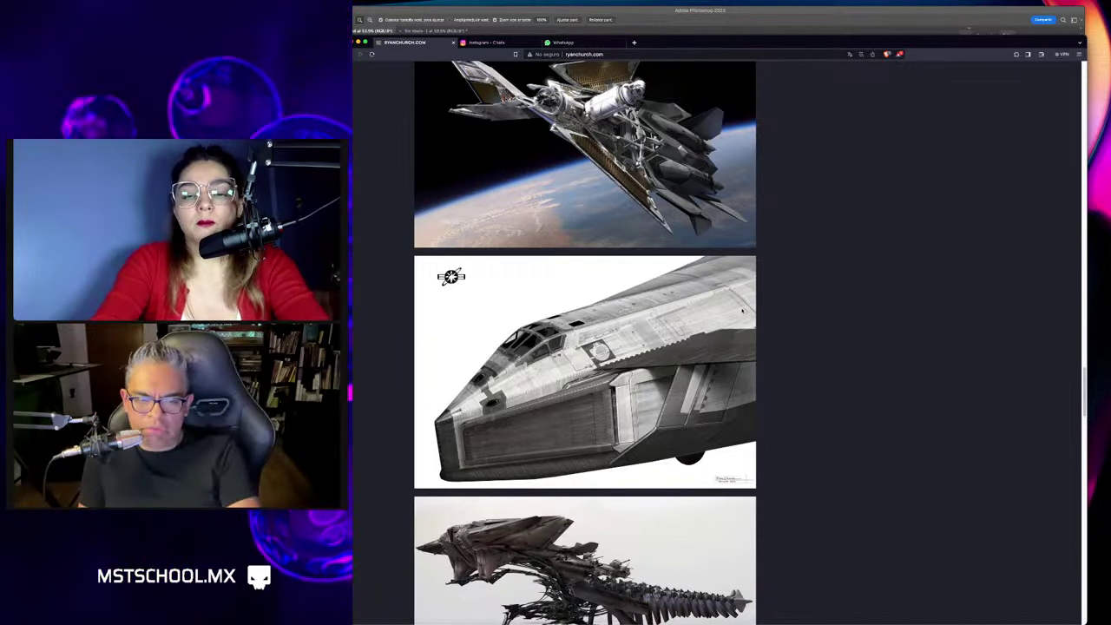
pyautogui.scroll(-3, 742, 310)
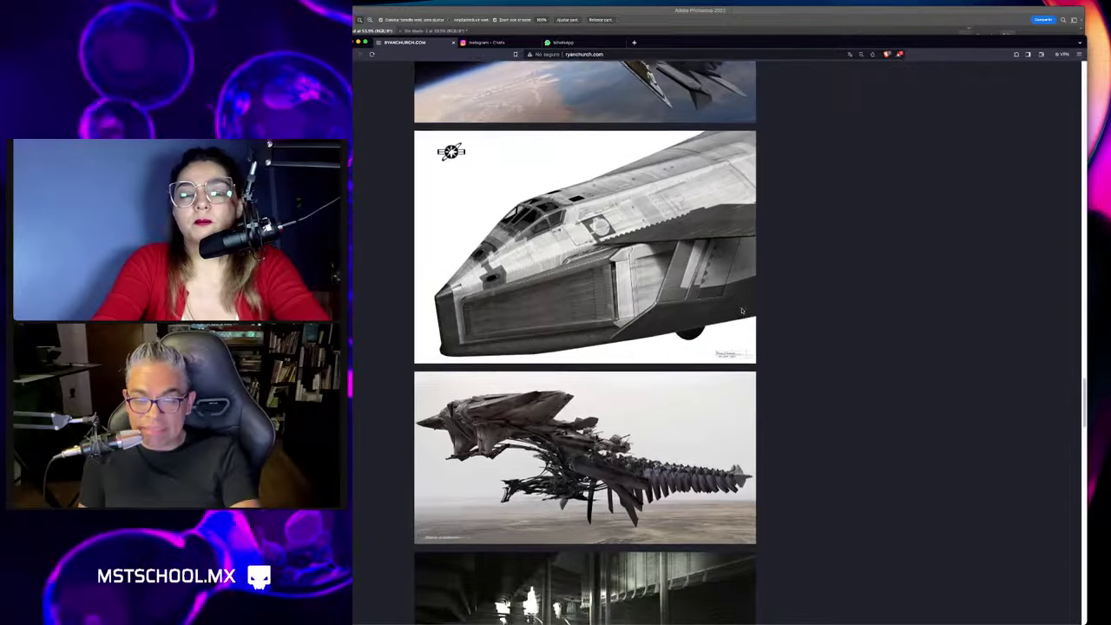
pyautogui.scroll(-2, 742, 311)
pyautogui.scroll(-5, 742, 311)
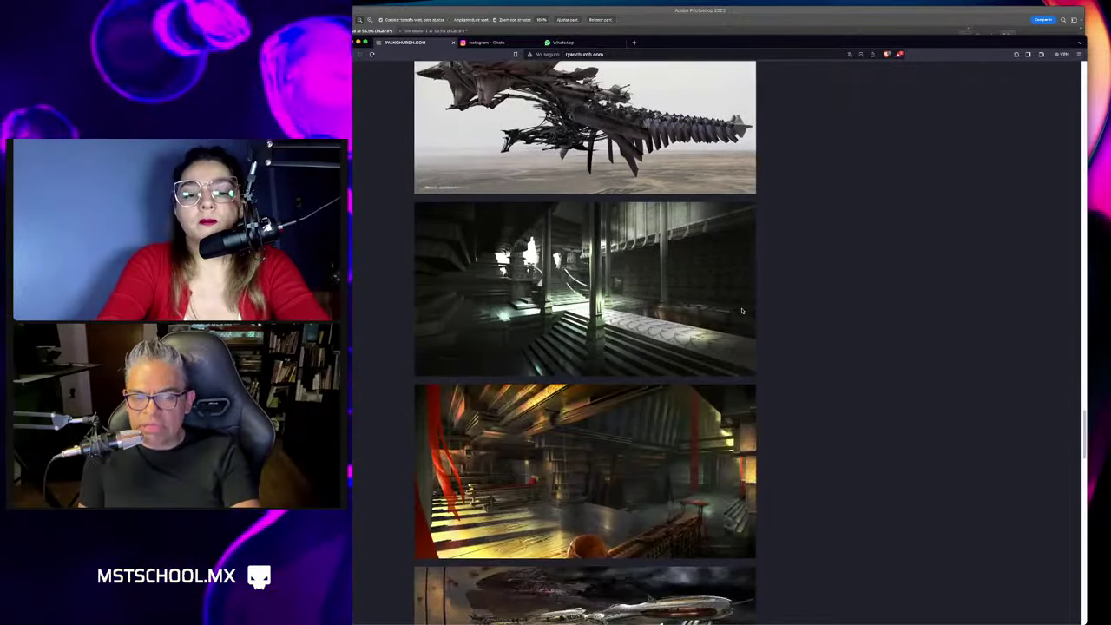
pyautogui.scroll(-1, 742, 311)
pyautogui.scroll(-10, 742, 310)
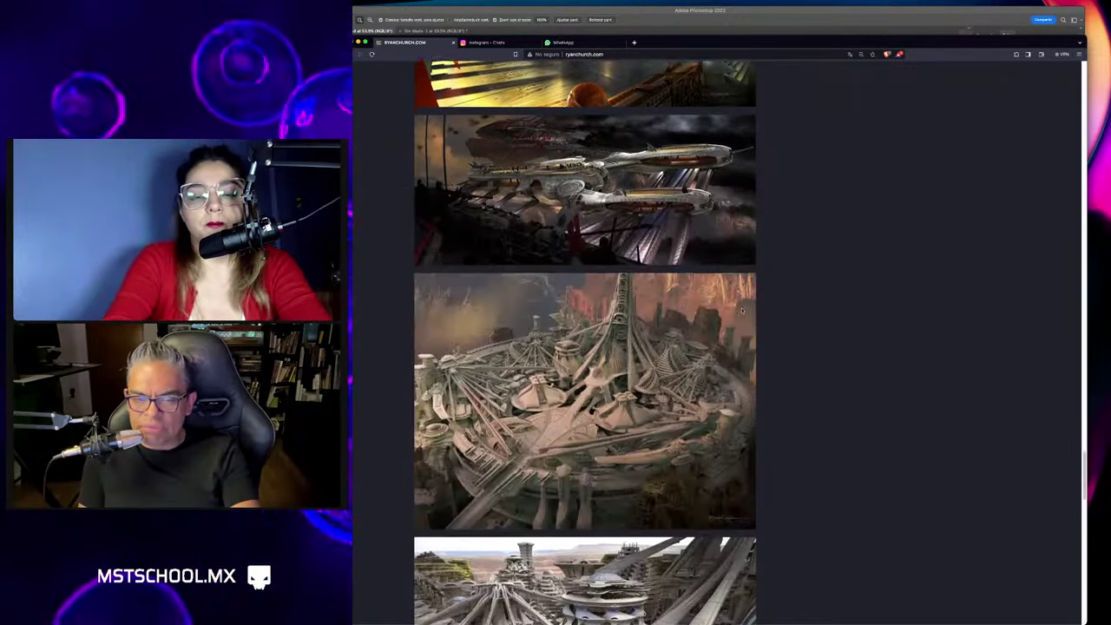
pyautogui.scroll(-1, 742, 311)
pyautogui.scroll(-2, 742, 311)
pyautogui.scroll(-1, 742, 310)
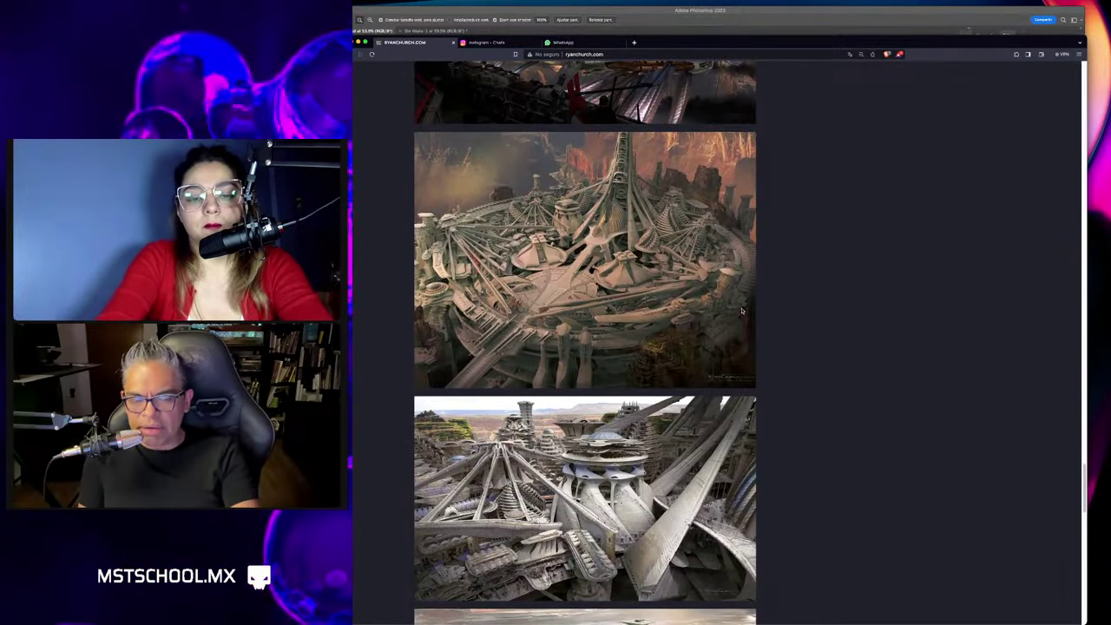
pyautogui.scroll(-1, 742, 311)
pyautogui.scroll(-5, 742, 310)
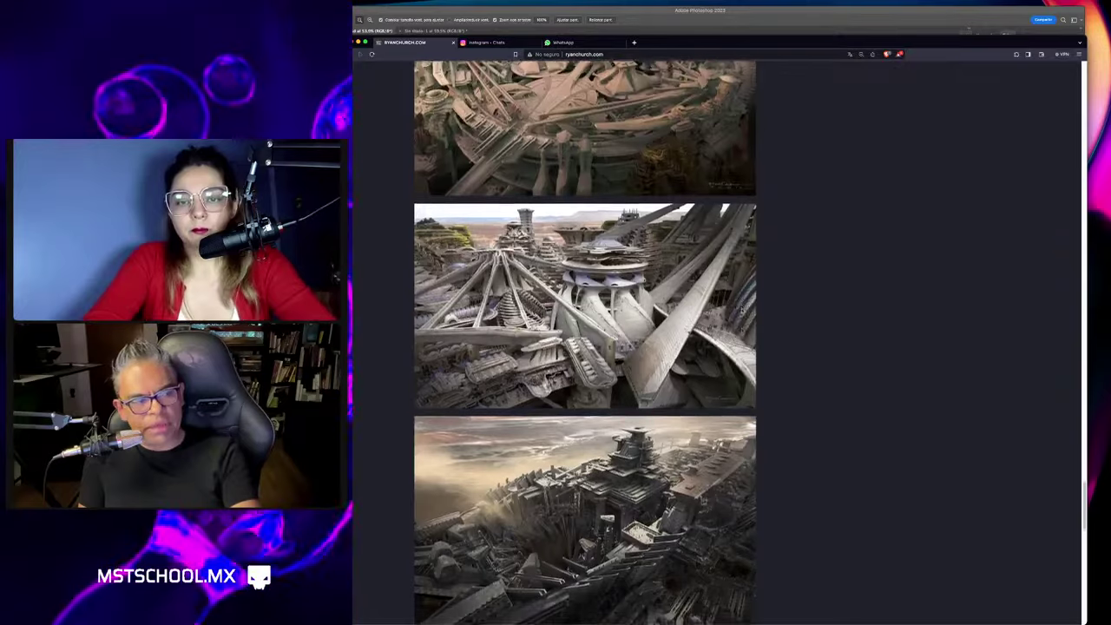
pyautogui.scroll(-1, 742, 310)
pyautogui.scroll(-1, 742, 310)
pyautogui.scroll(-1, 742, 311)
pyautogui.scroll(-3, 742, 311)
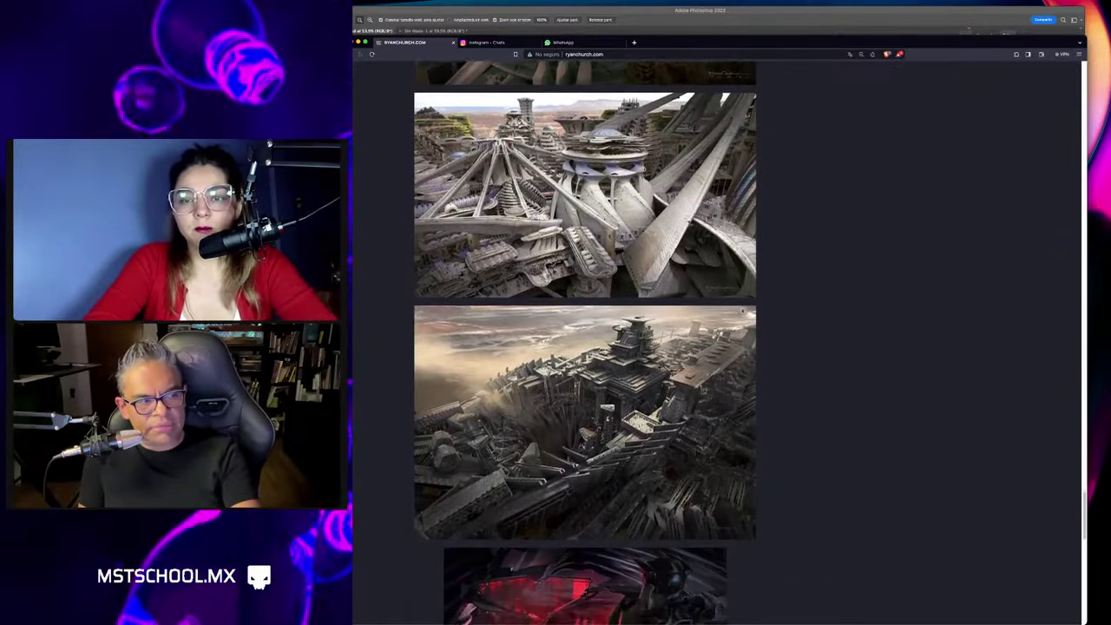
pyautogui.scroll(-4, 742, 311)
pyautogui.scroll(-3, 742, 311)
pyautogui.scroll(-3, 742, 311)
pyautogui.scroll(-1, 742, 310)
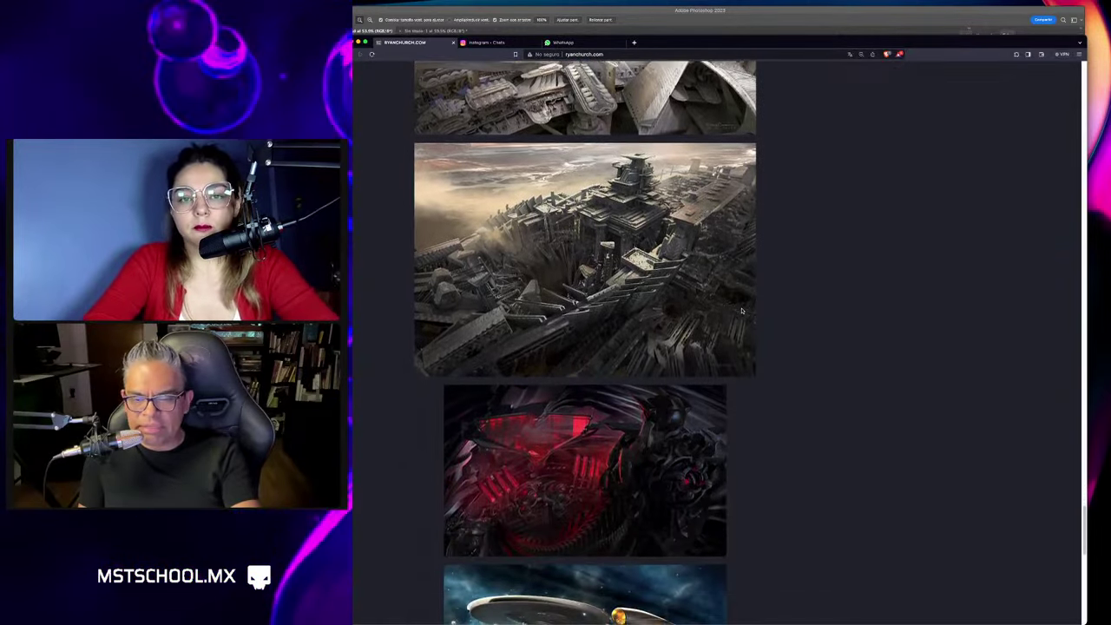
pyautogui.scroll(-2, 742, 311)
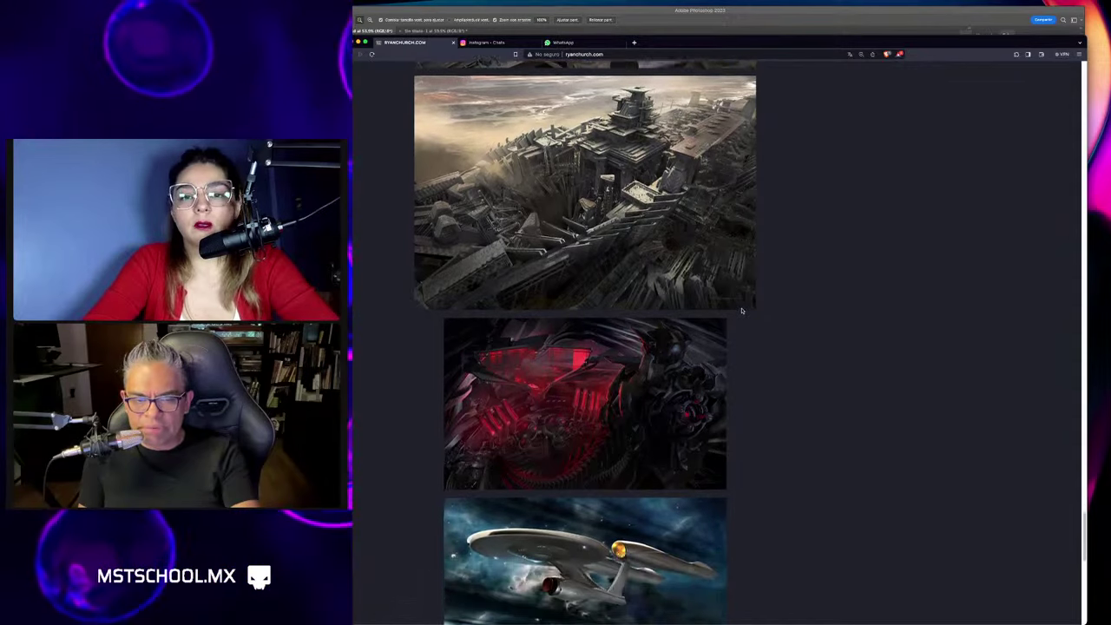
pyautogui.scroll(-3, 742, 311)
pyautogui.scroll(-2, 742, 310)
pyautogui.scroll(-3, 742, 310)
pyautogui.scroll(-2, 742, 310)
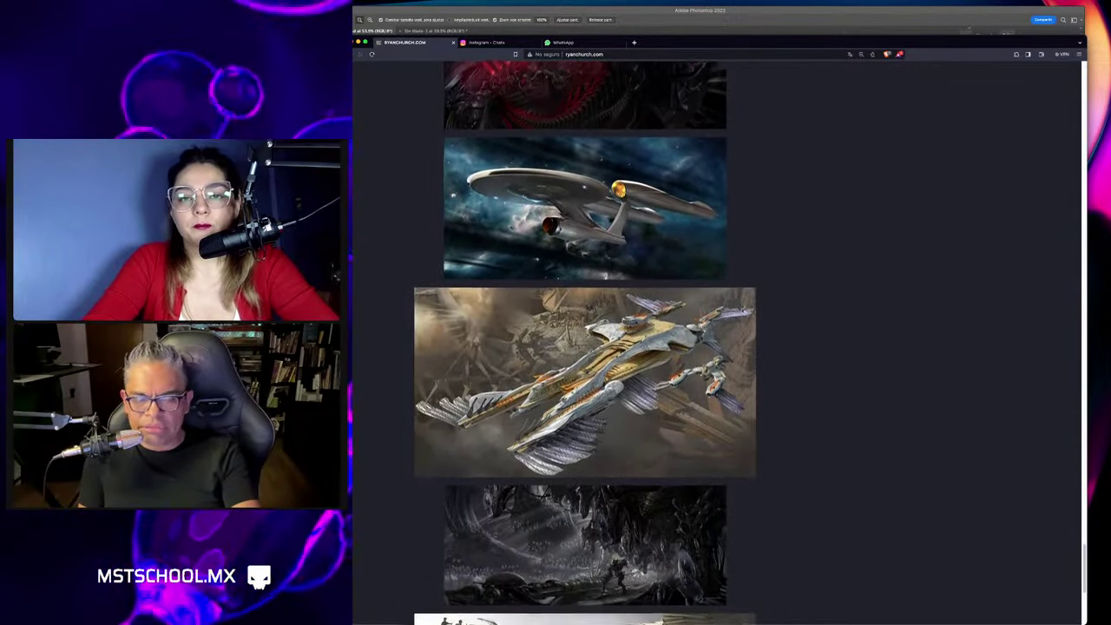
pyautogui.scroll(-2, 742, 311)
pyautogui.scroll(-6, 742, 311)
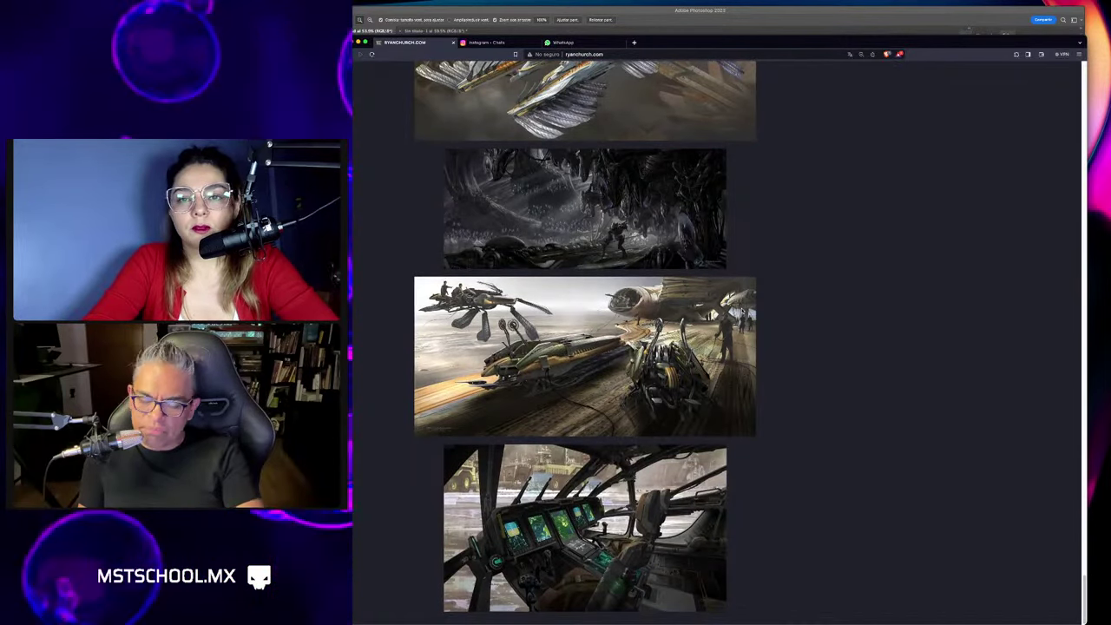
# Return to the top of the gallery and zoom the page in one step.
pyautogui.scroll(1, 742, 311)
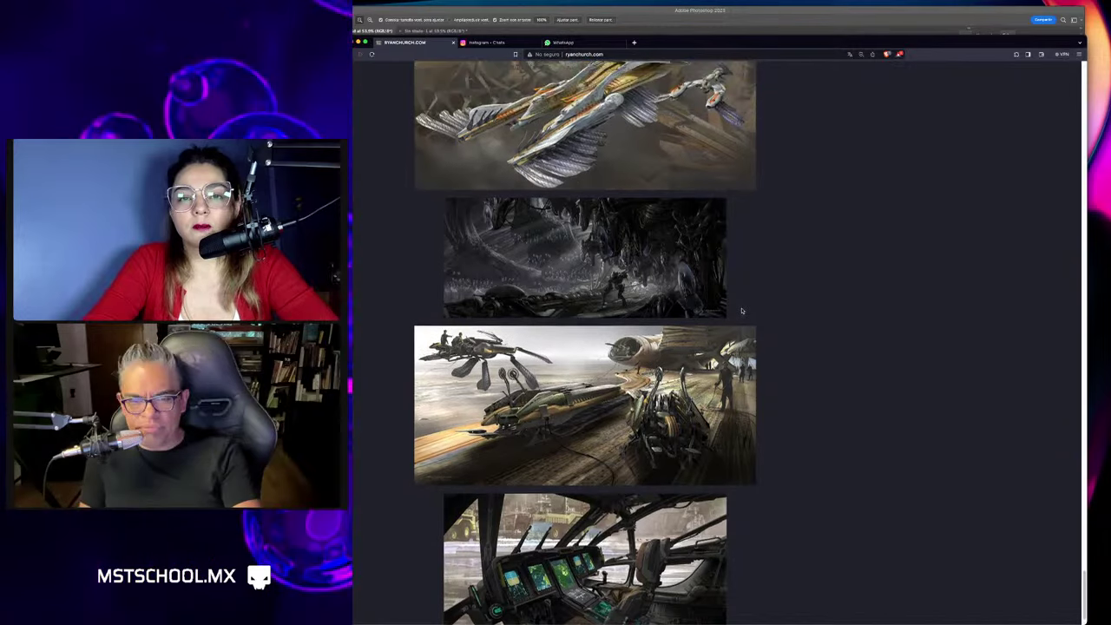
pyautogui.scroll(5, 742, 311)
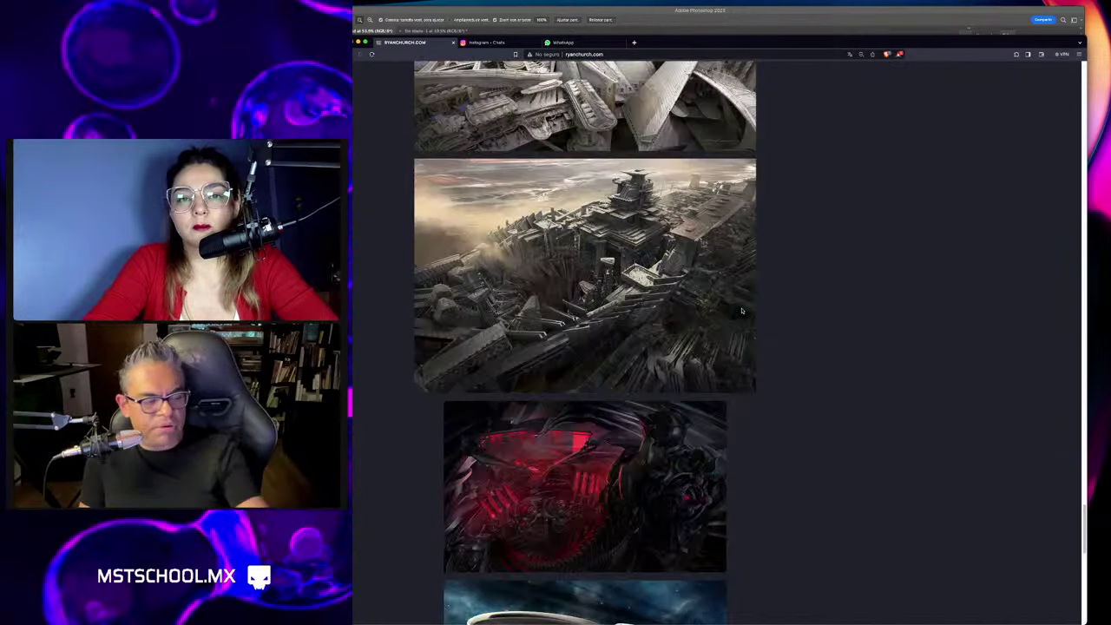
pyautogui.scroll(10, 742, 310)
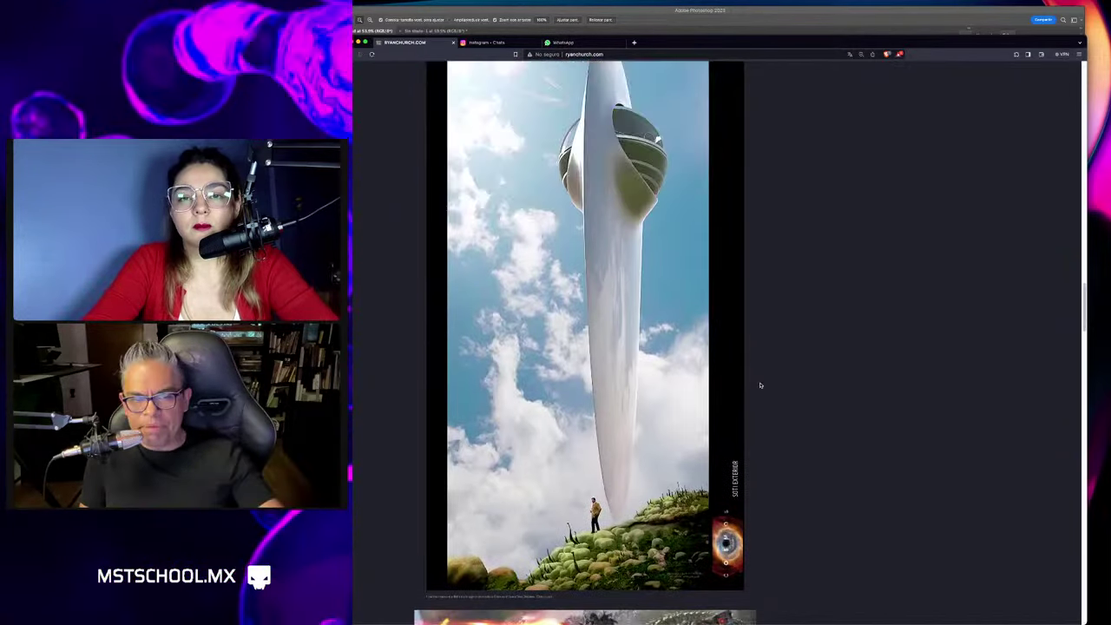
pyautogui.scroll(10, 760, 385)
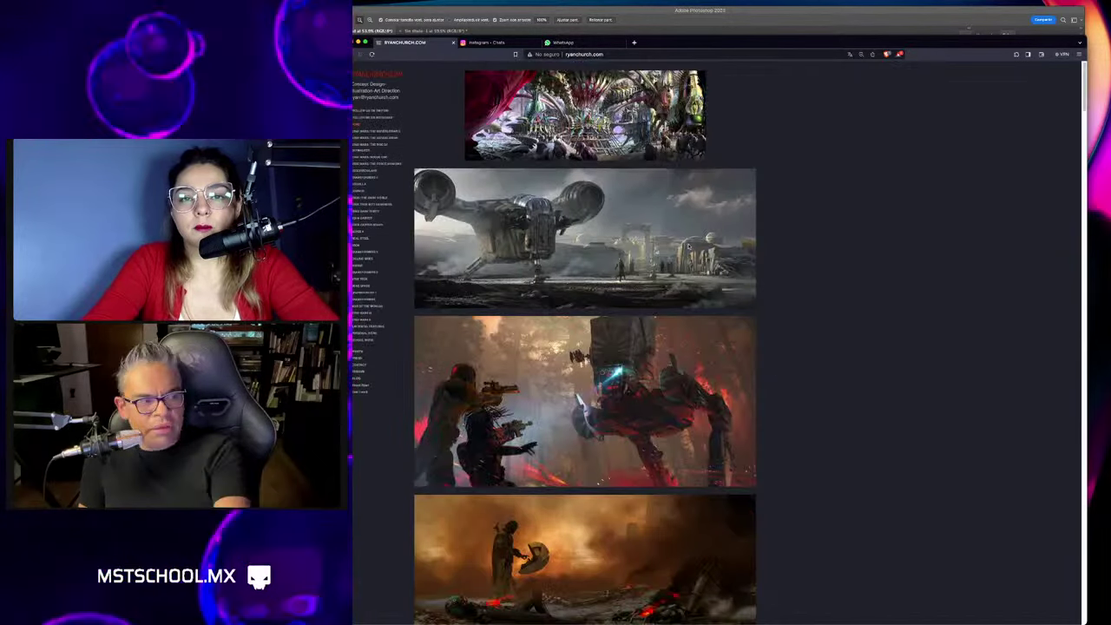
pyautogui.hotkey('ctrl', '+')
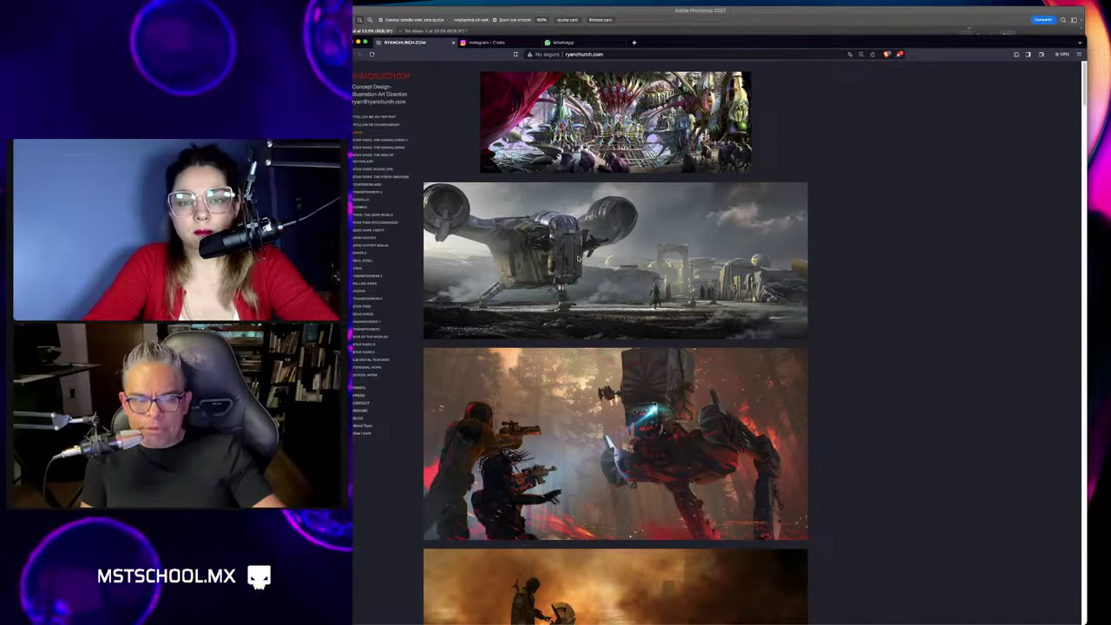
# Search Instagram for the concept artist and open his profile's post grid.
pyautogui.click(496, 43)
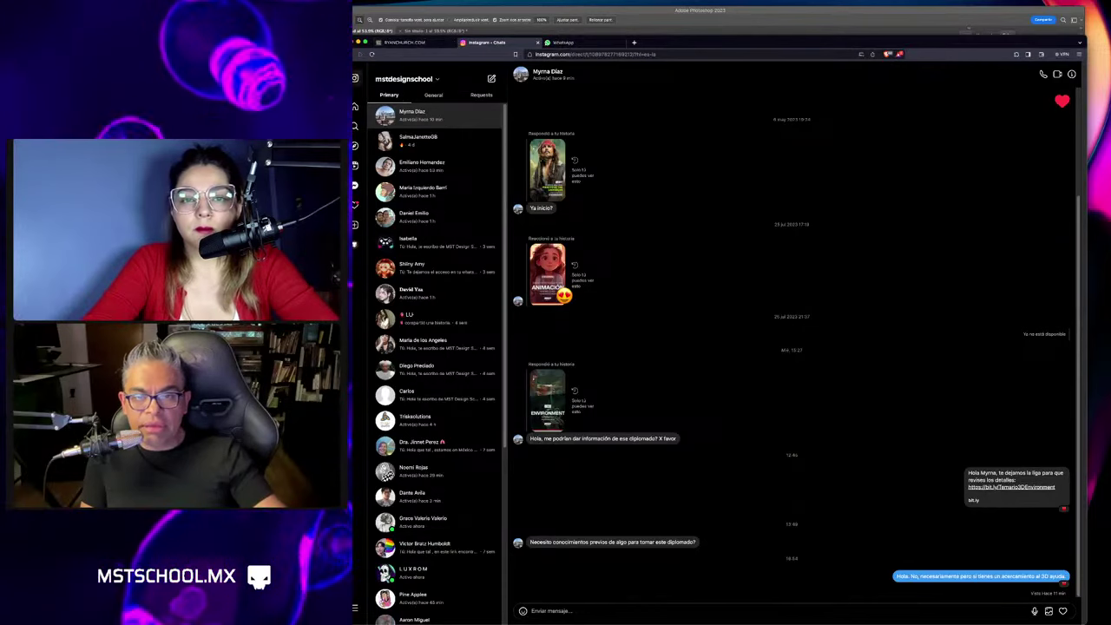
pyautogui.click(355, 106)
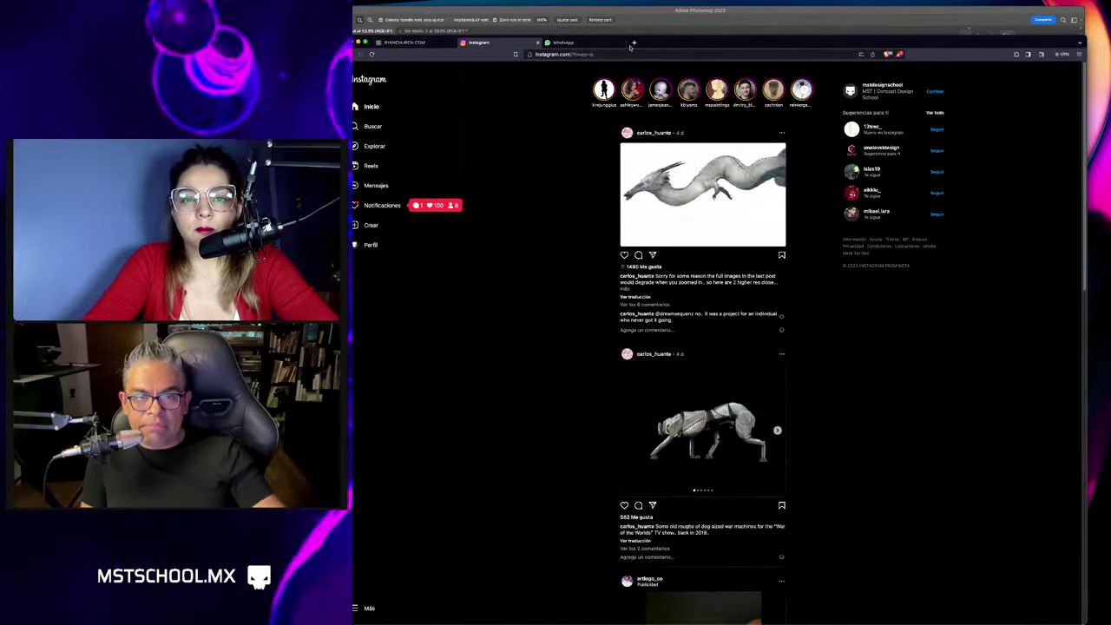
pyautogui.click(356, 126)
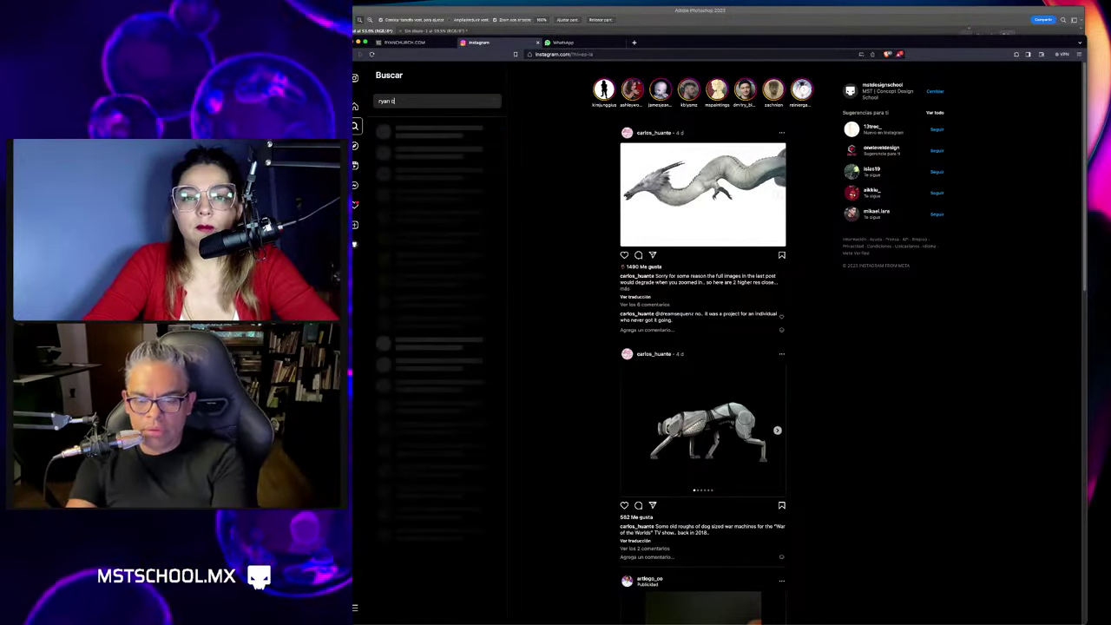
pyautogui.write('hurch')
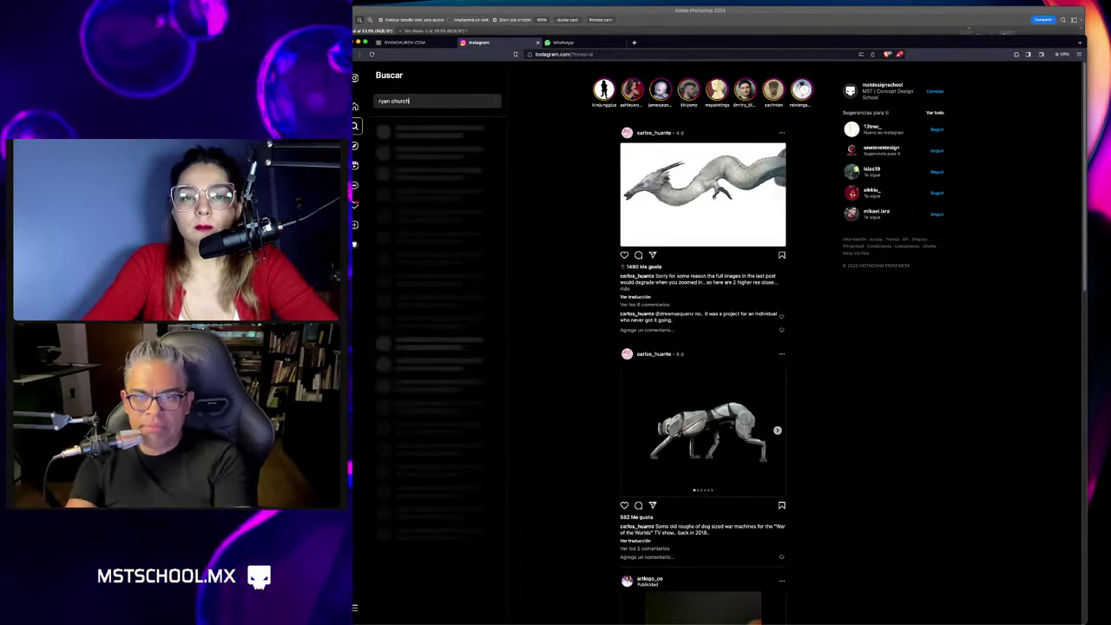
pyautogui.click(416, 138)
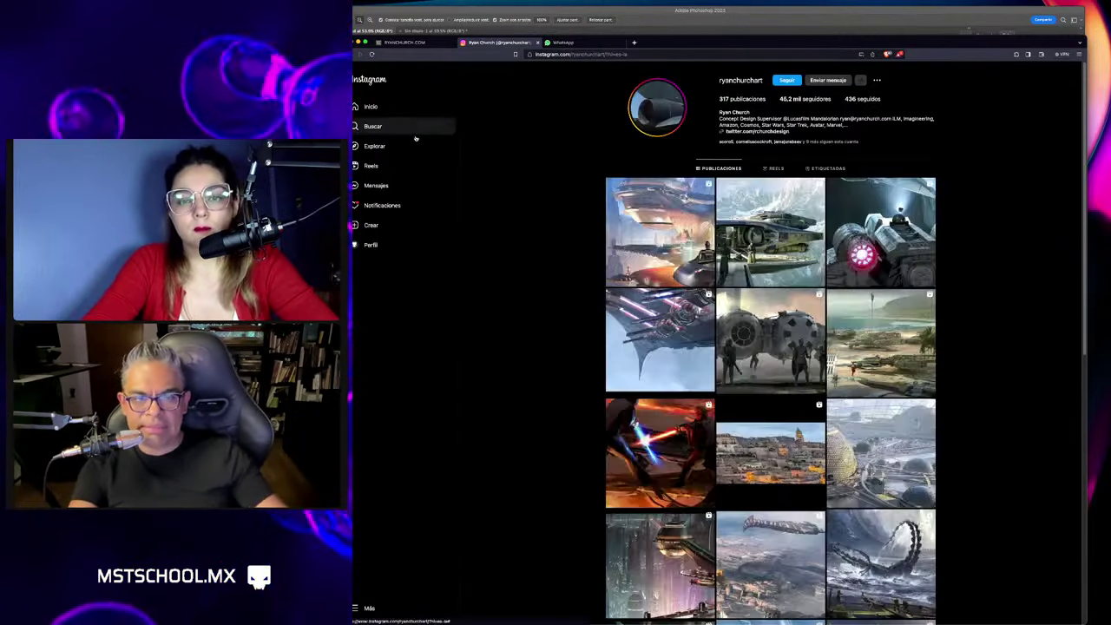
# Open the first post in the grid, the Coruscant Opera House speeder concept.
pyautogui.click(669, 212)
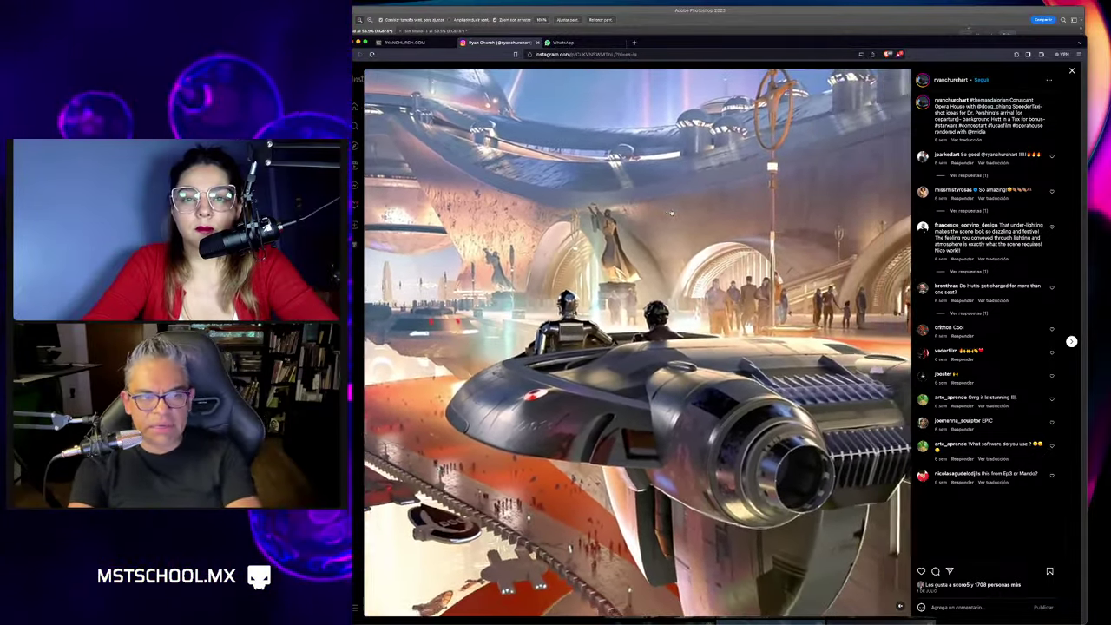
# Advance two posts to the X-wing concept with the glowing red engine.
pyautogui.press('Right')
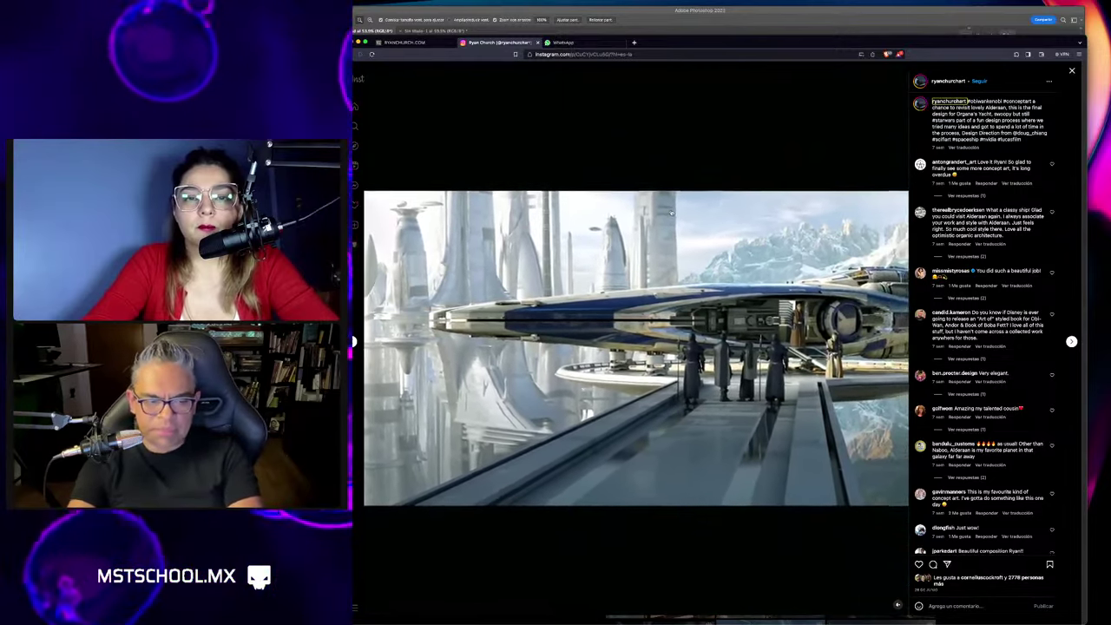
pyautogui.press('Right')
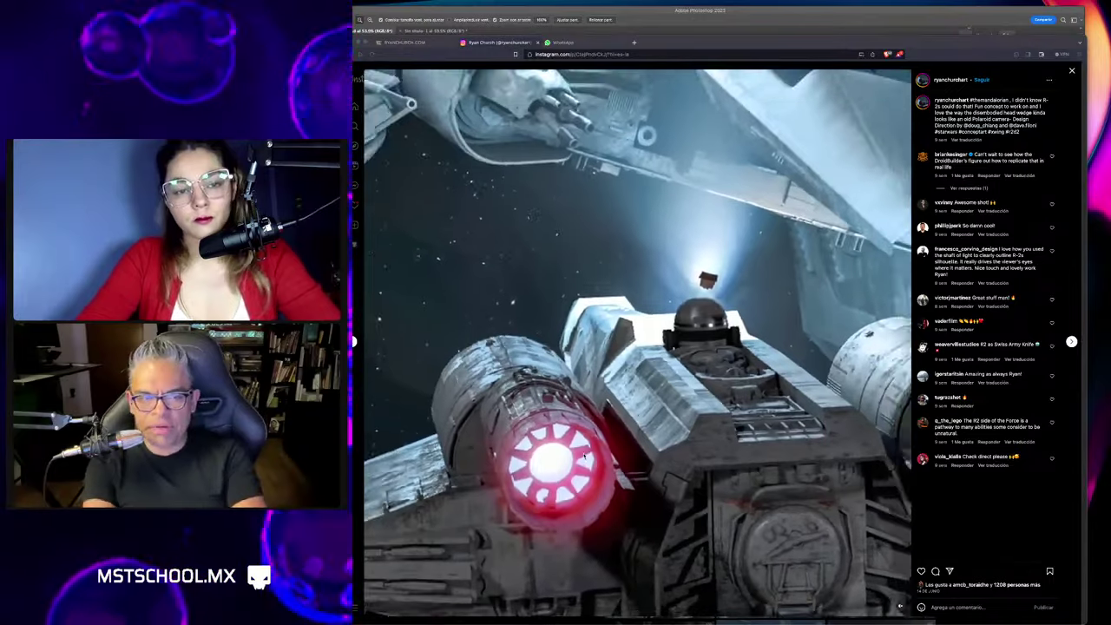
# Advance three posts, past the trooper ship, to the Mustafar lightsaber duel painting.
pyautogui.click(1071, 342)
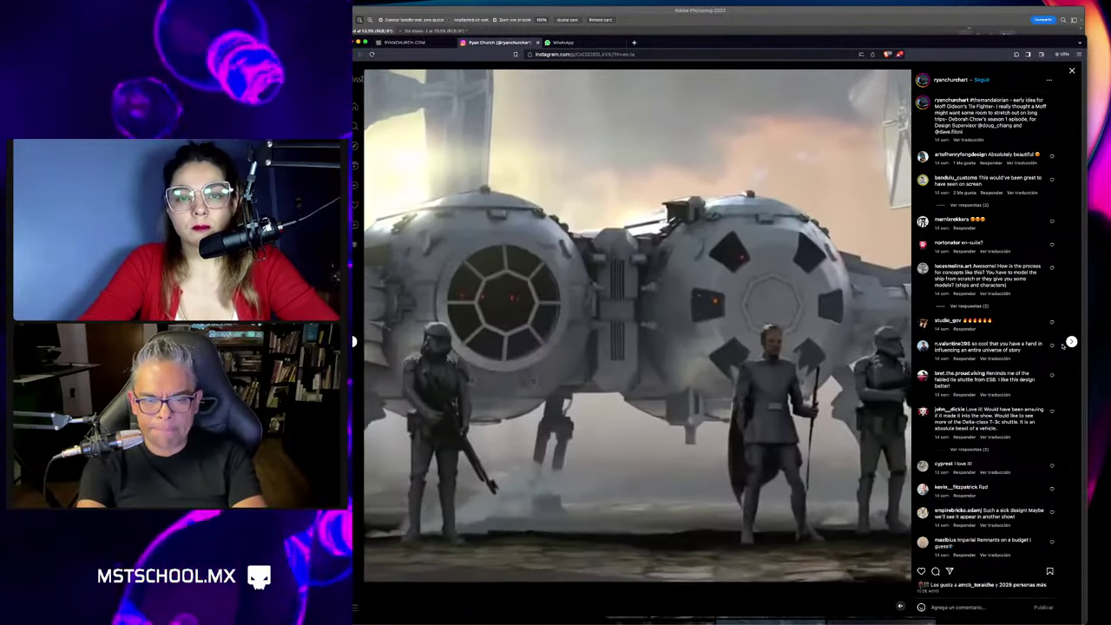
pyautogui.click(1063, 345)
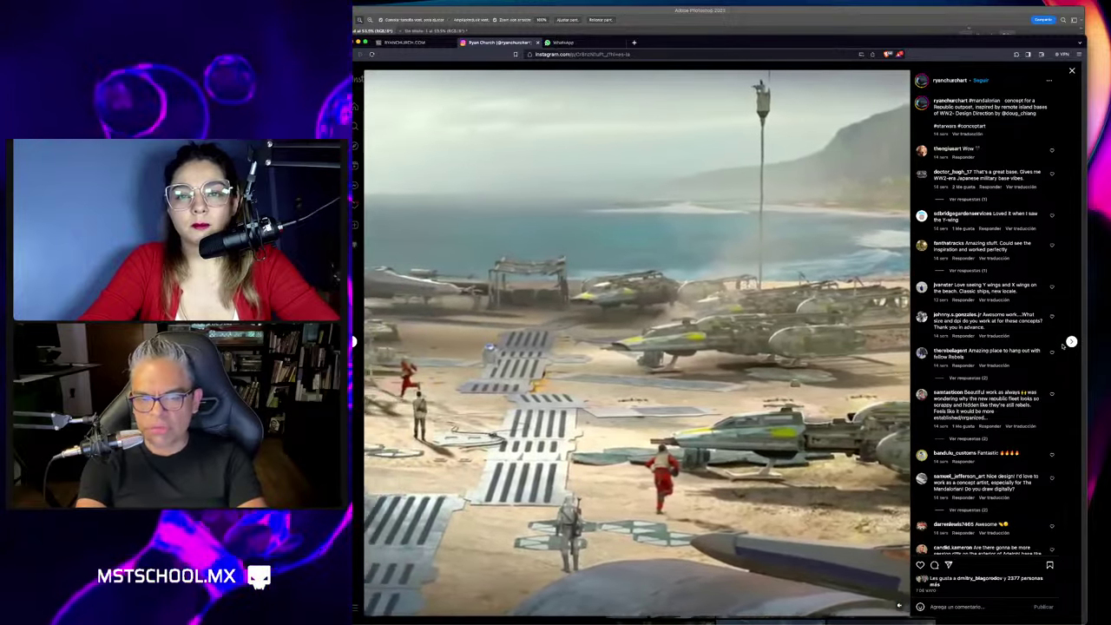
pyautogui.click(1063, 346)
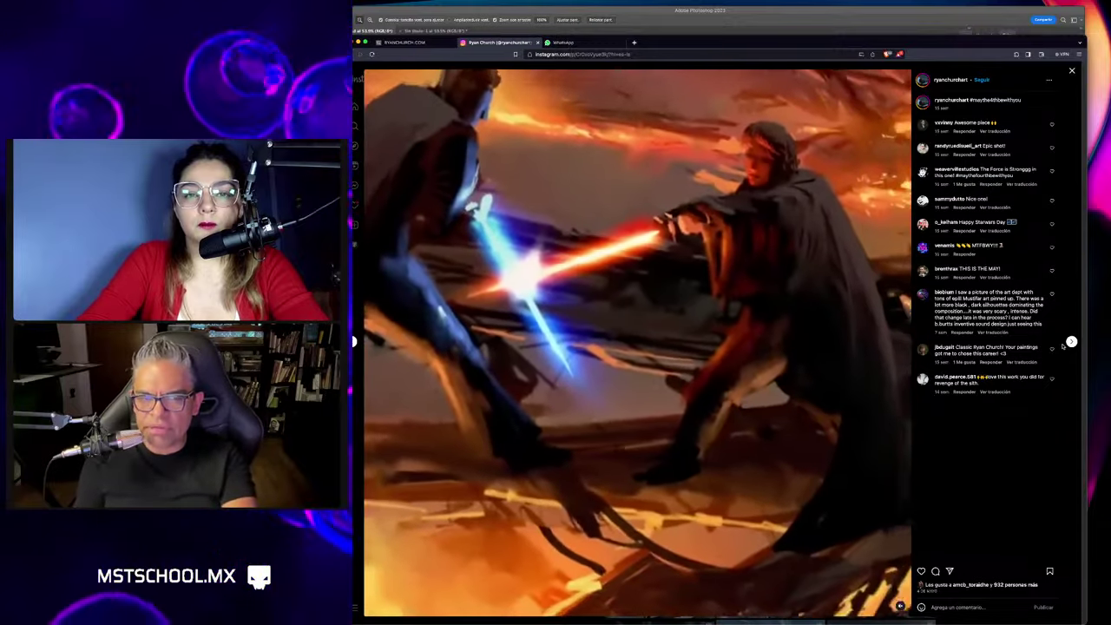
# Advance past the Matera photo and domed city to the Coruscant opera house post.
pyautogui.click(1064, 344)
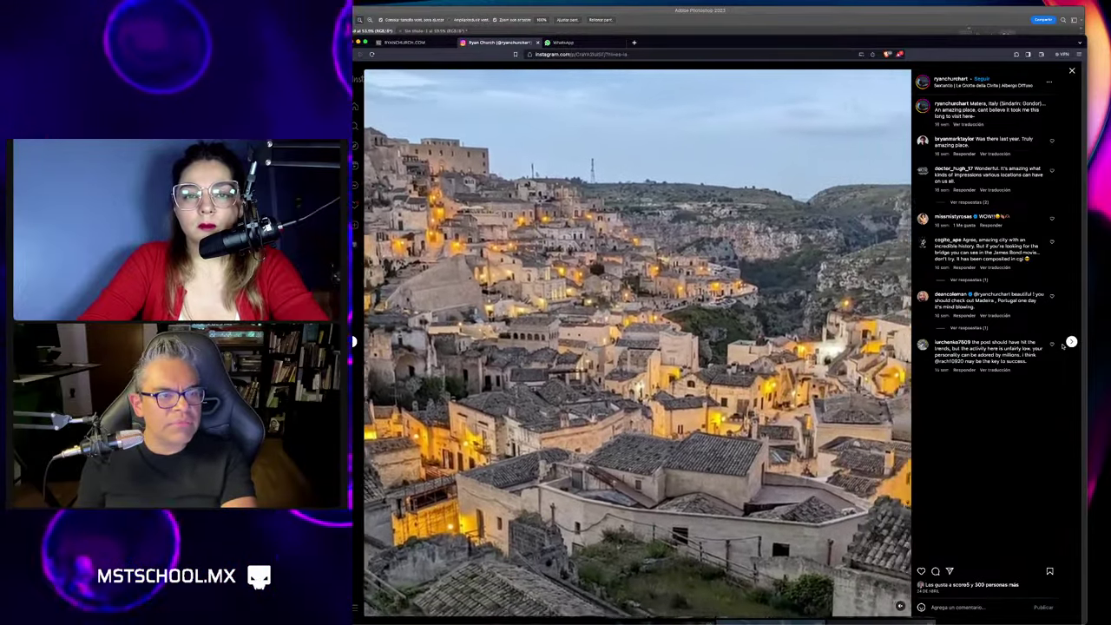
pyautogui.click(1064, 344)
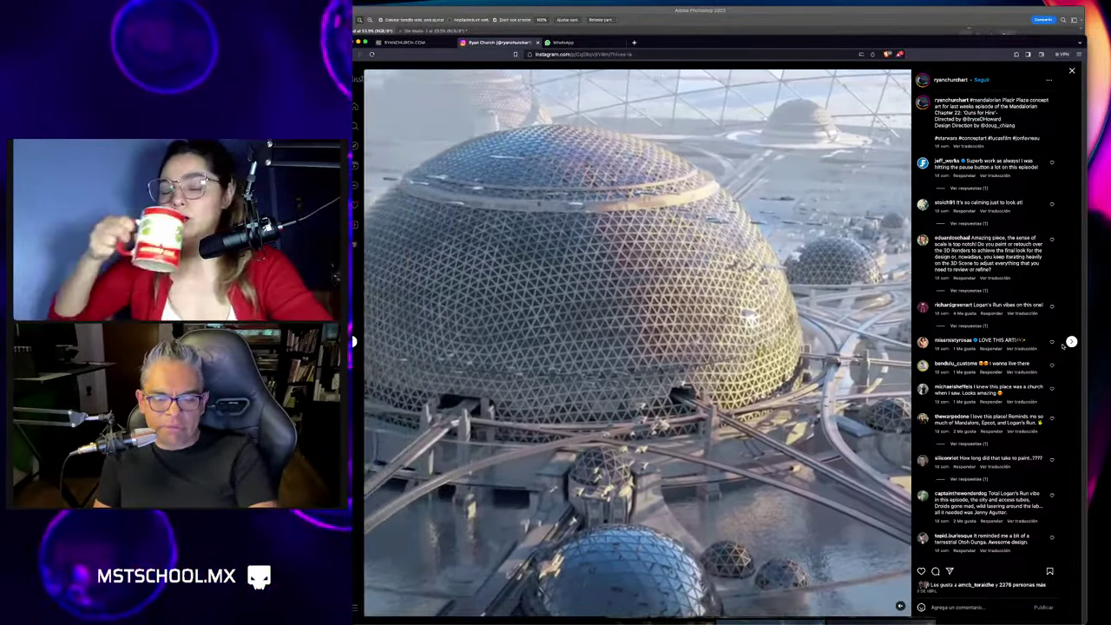
pyautogui.click(1070, 342)
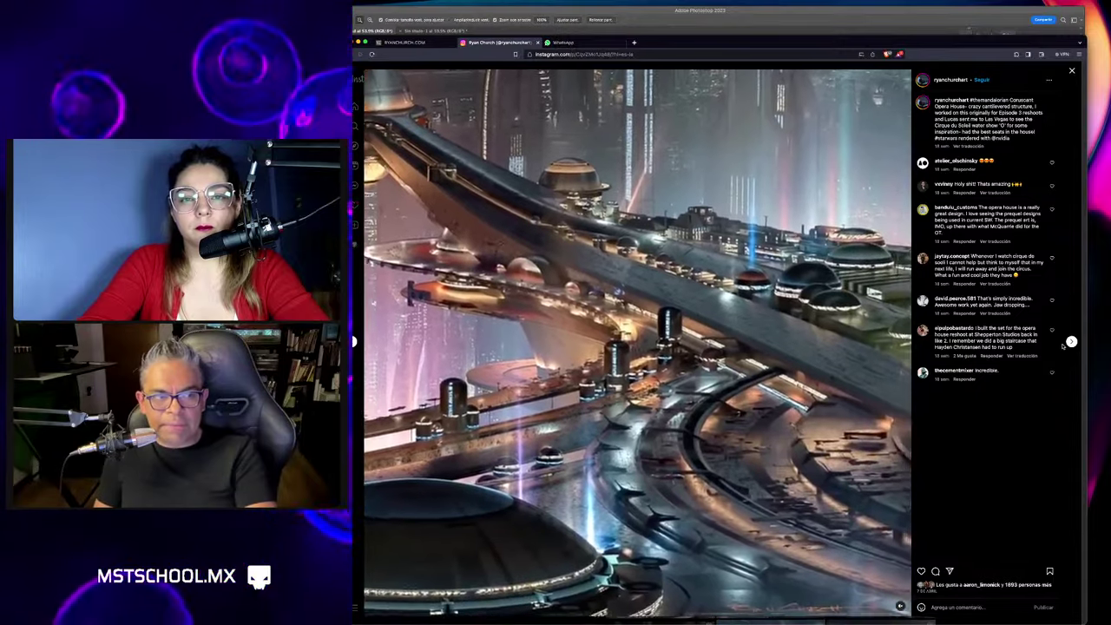
# Advance to the Mandalorian pirate attack on Navarro post.
pyautogui.click(1064, 344)
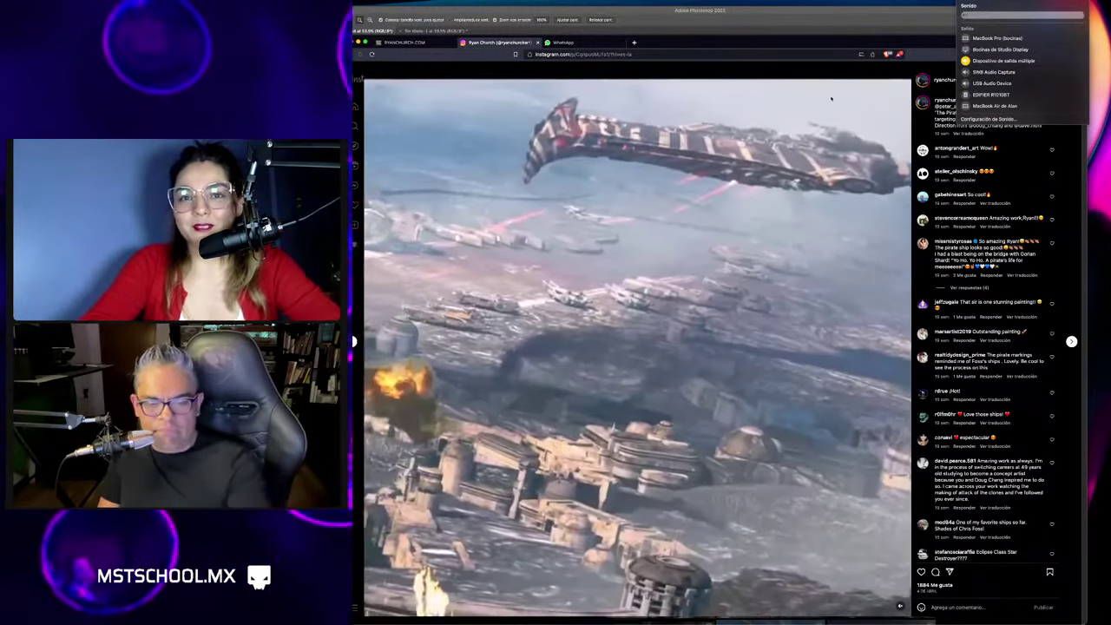
# Mute the audio and advance to the Rama: The Starfish concept post.
pyautogui.press('XF86AudioRaiseVolume')
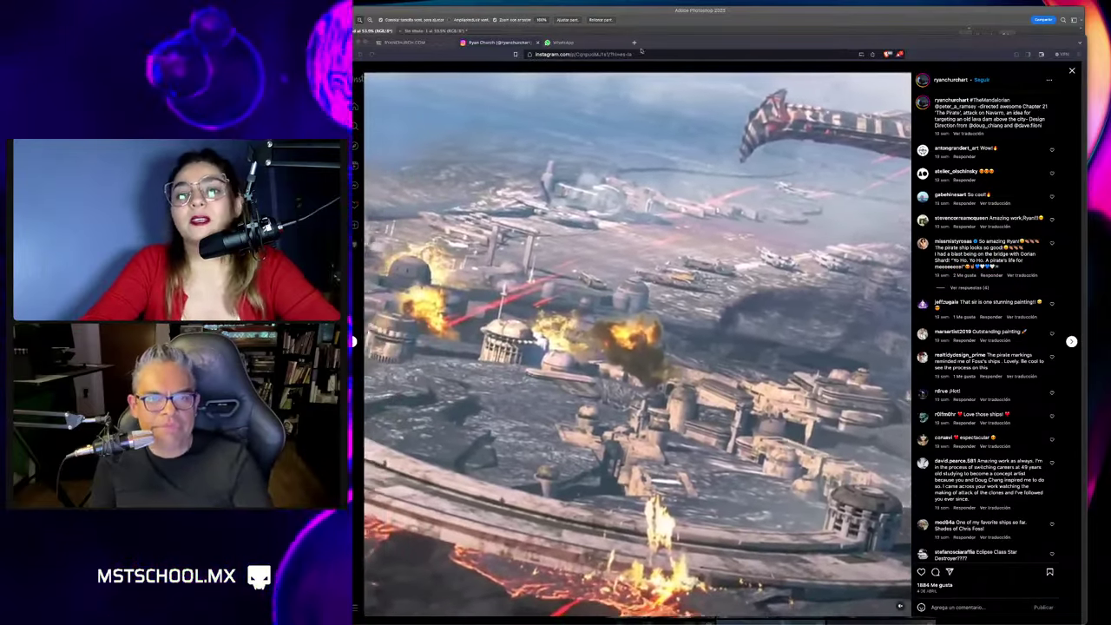
pyautogui.press('Right')
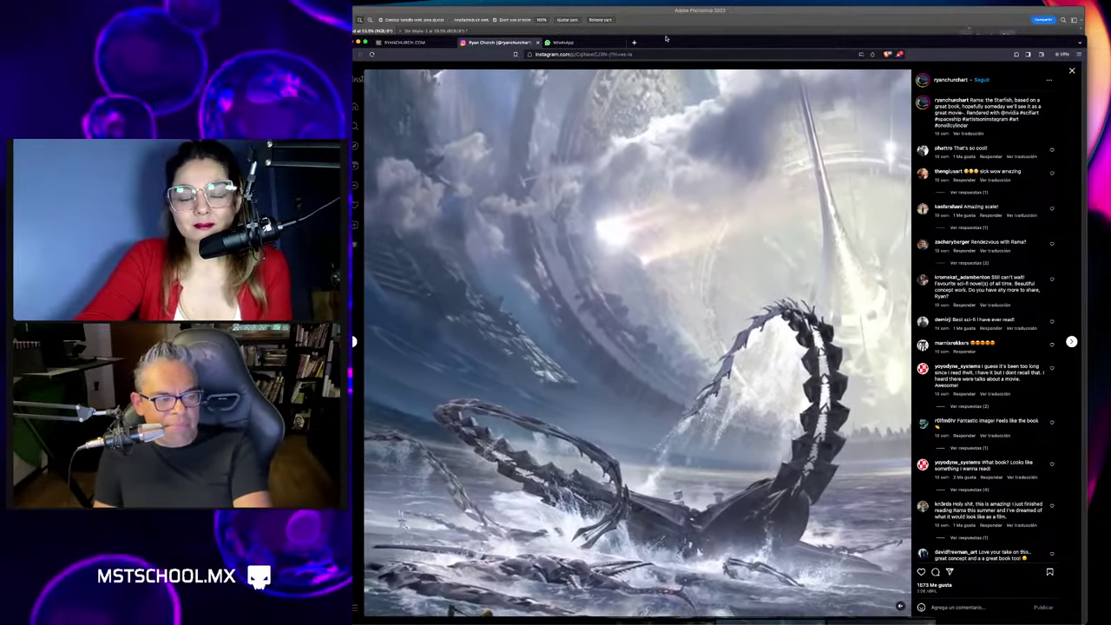
# Advance seven posts to the Khazad-dûm concept, then switch back to Photoshop.
pyautogui.press('Right')
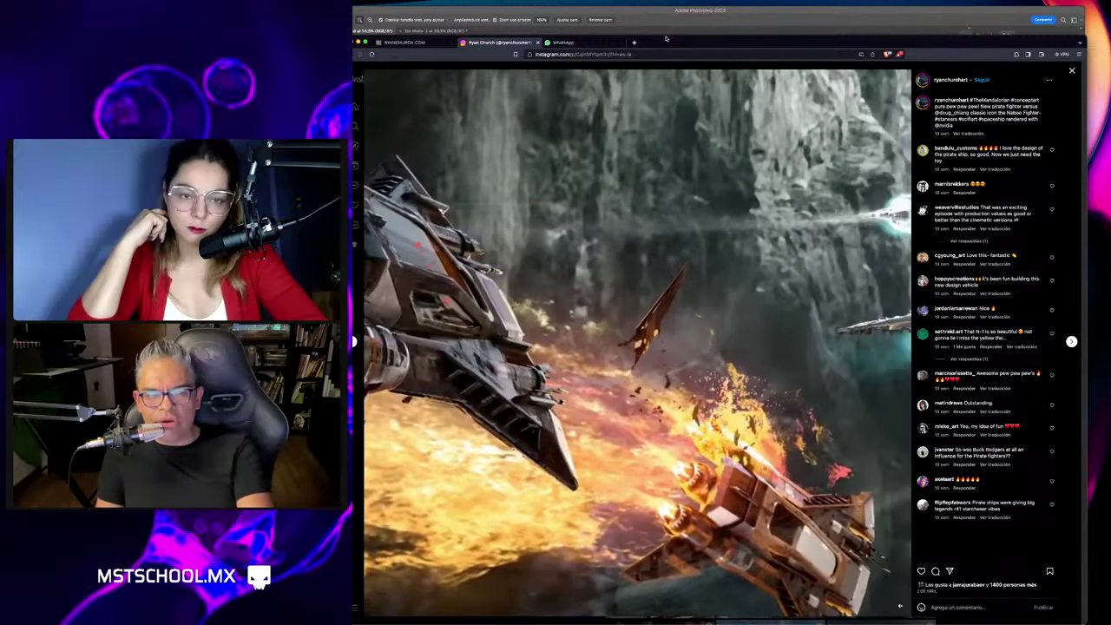
pyautogui.press('Right')
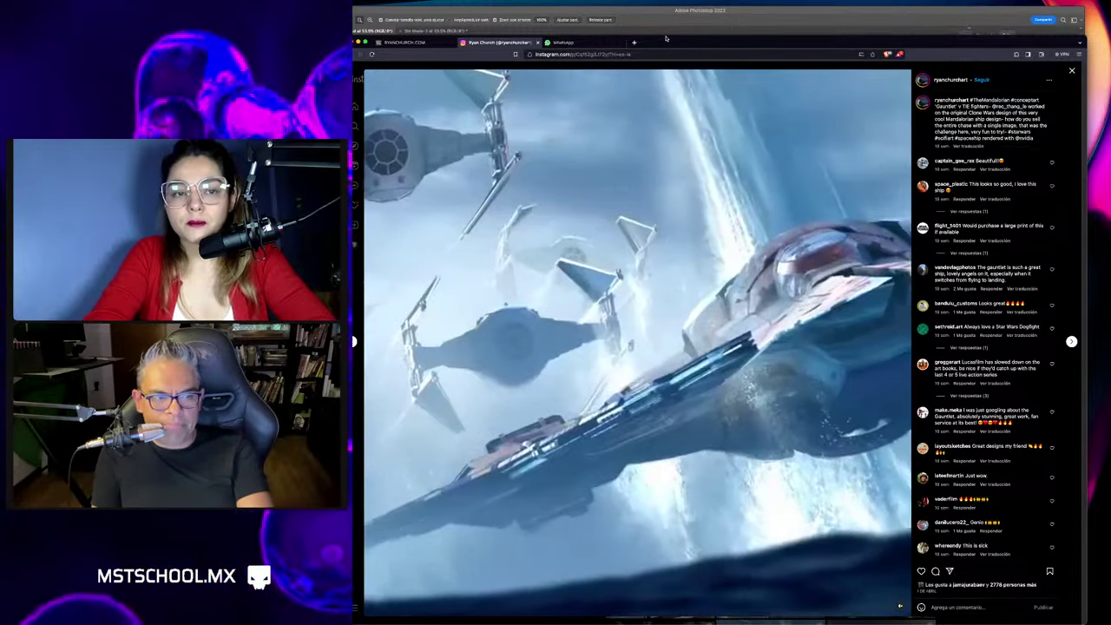
pyautogui.press('Right')
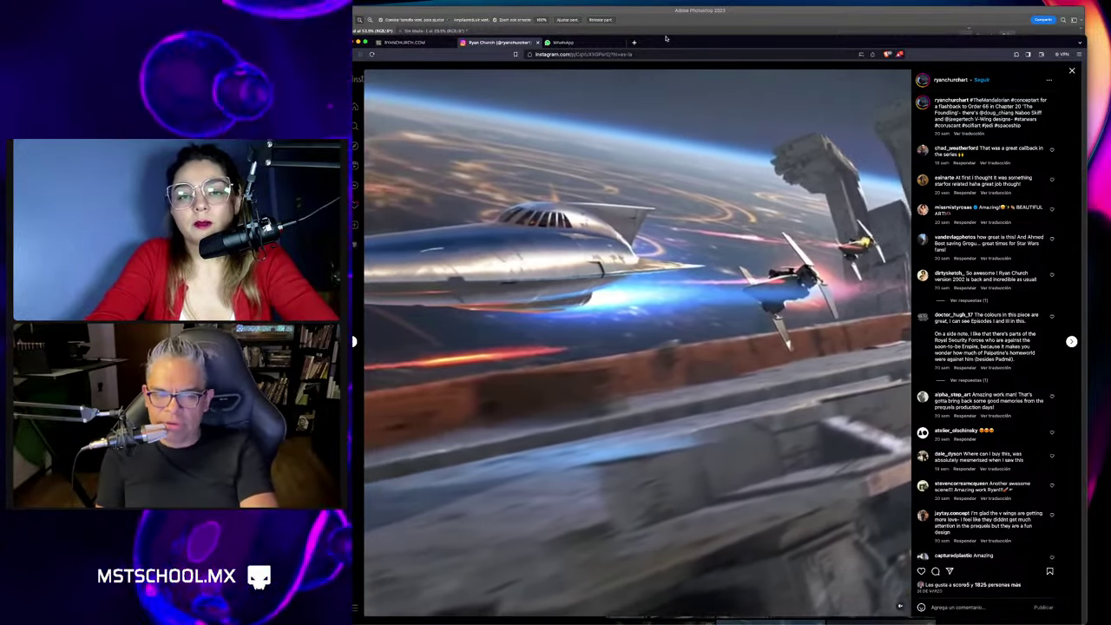
pyautogui.press('Right')
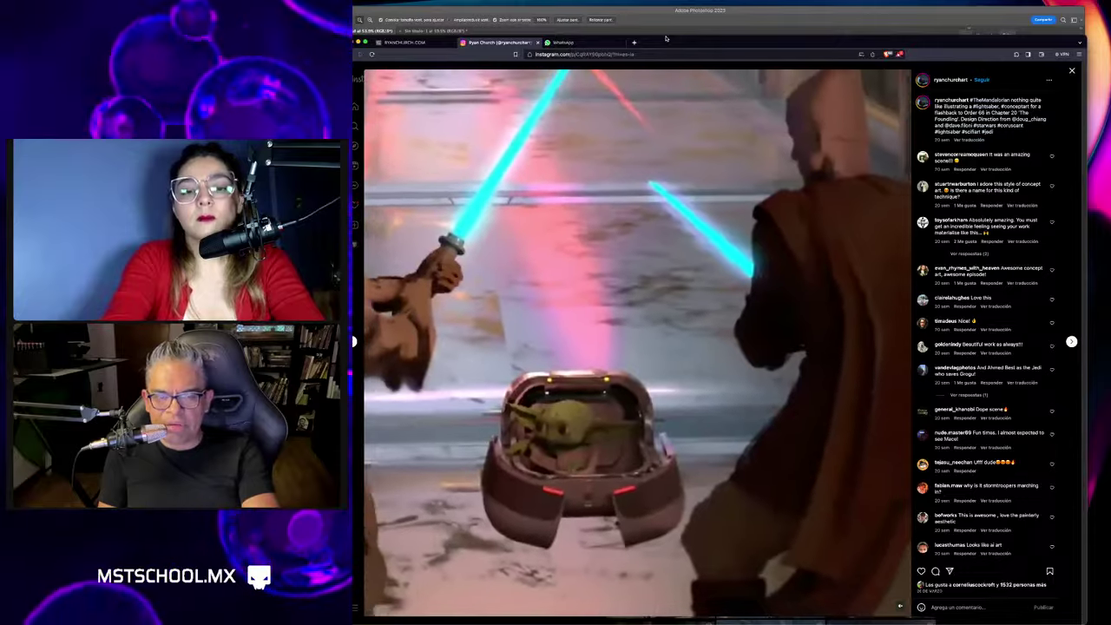
pyautogui.press('Right')
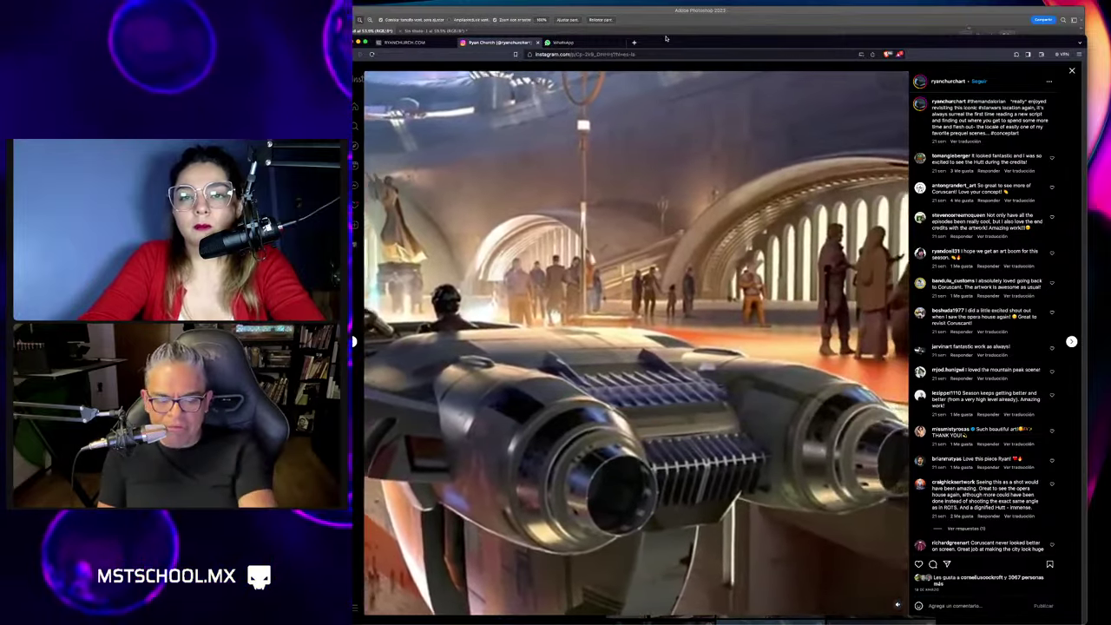
pyautogui.press('Right')
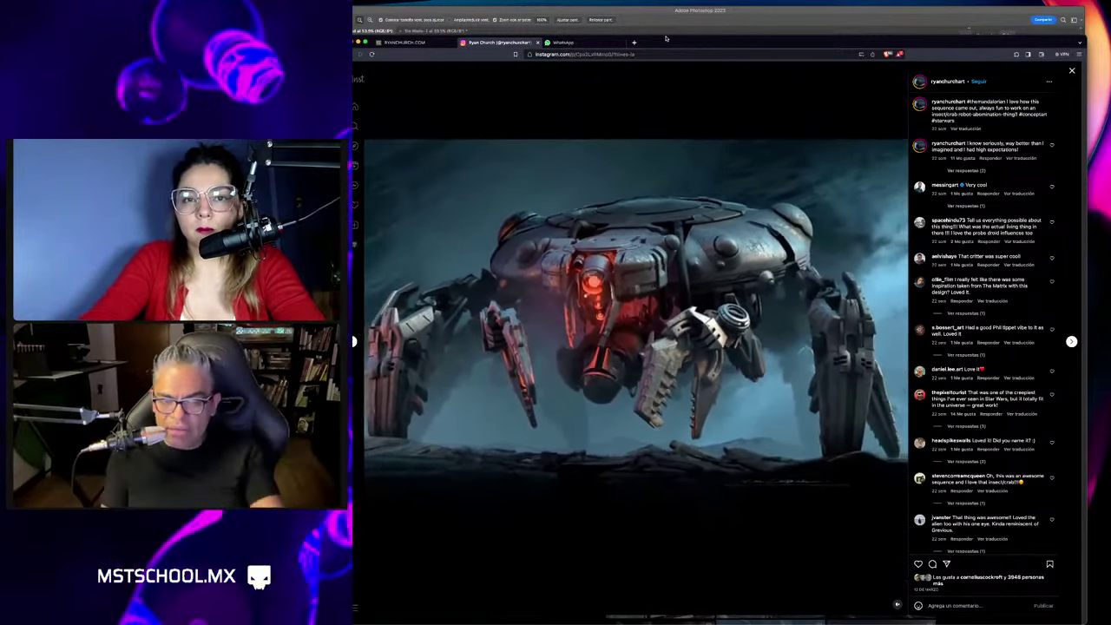
pyautogui.press('Right')
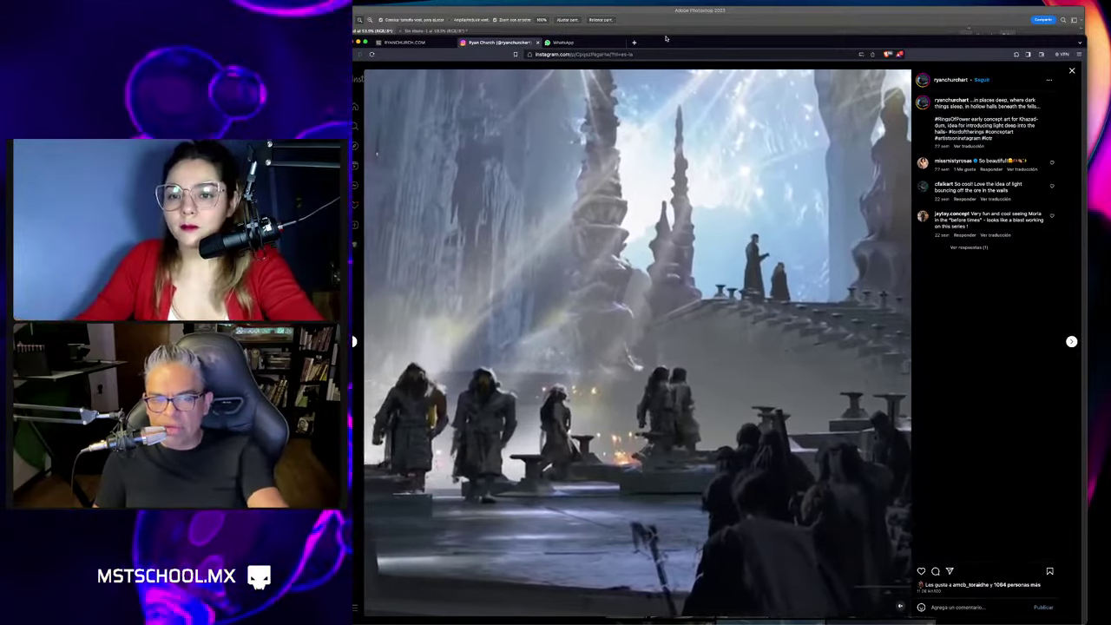
pyautogui.press('super+Tab')
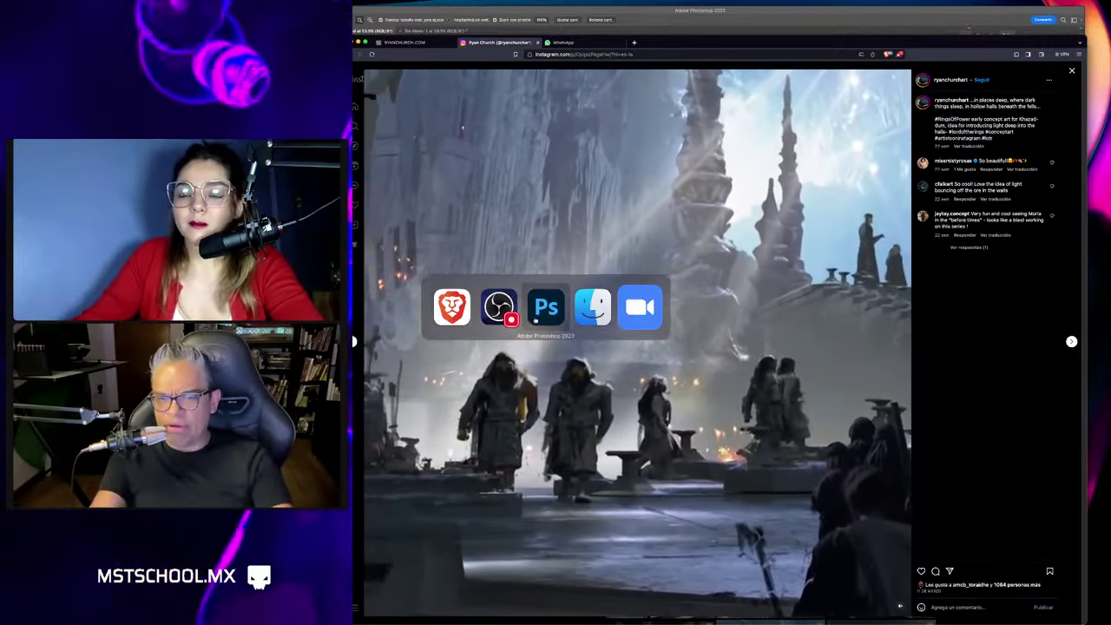
# Hide the Photoshop panels and zoom into the Ryan Church slide.
pyautogui.scroll(2, 773, 232)
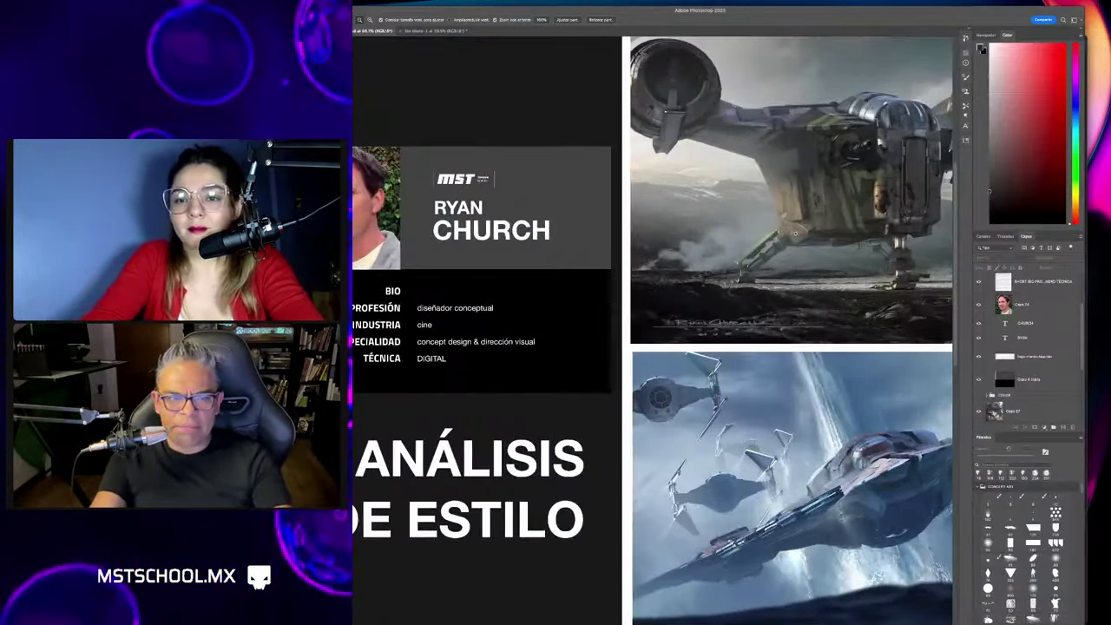
pyautogui.press('Tab')
pyautogui.scroll(3, 763, 252)
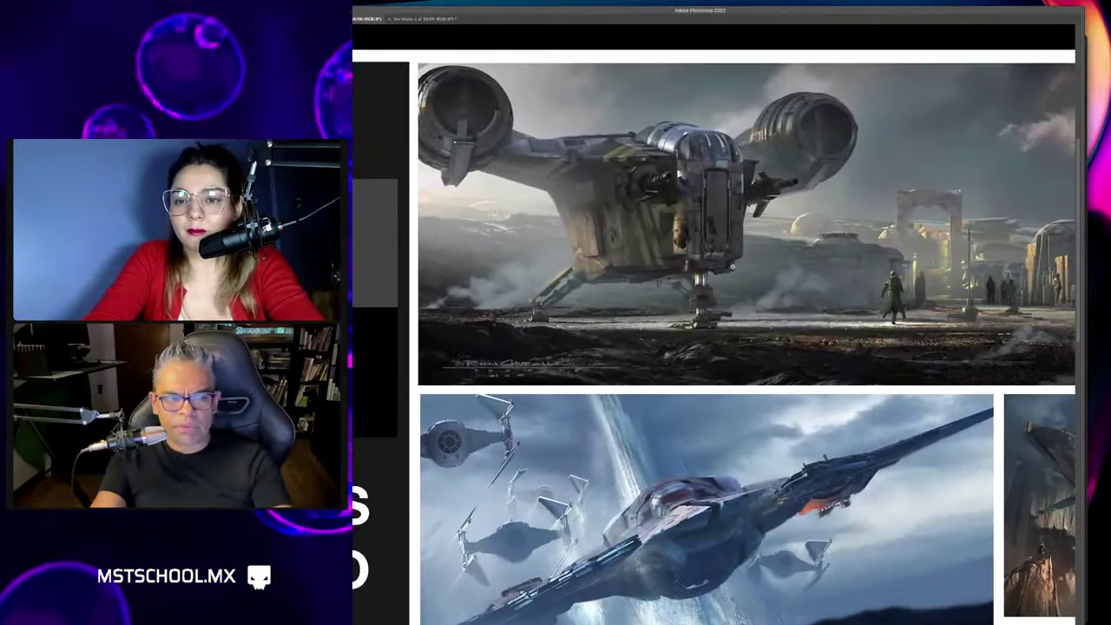
pyautogui.scroll(2, 738, 267)
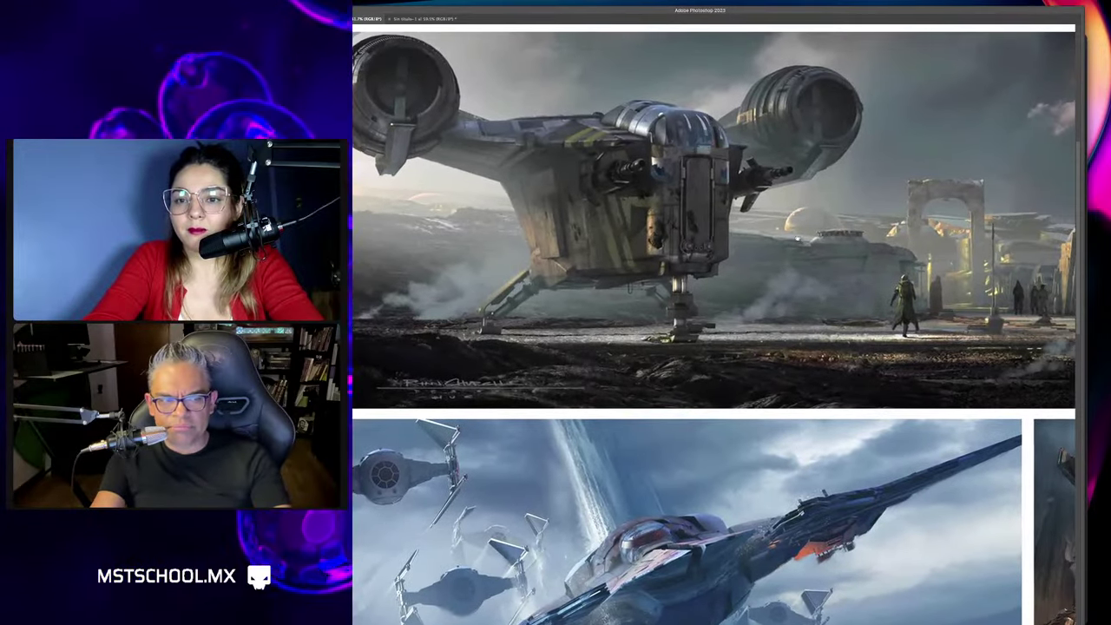
pyautogui.scroll(1, 792, 241)
pyautogui.scroll(1, 775, 230)
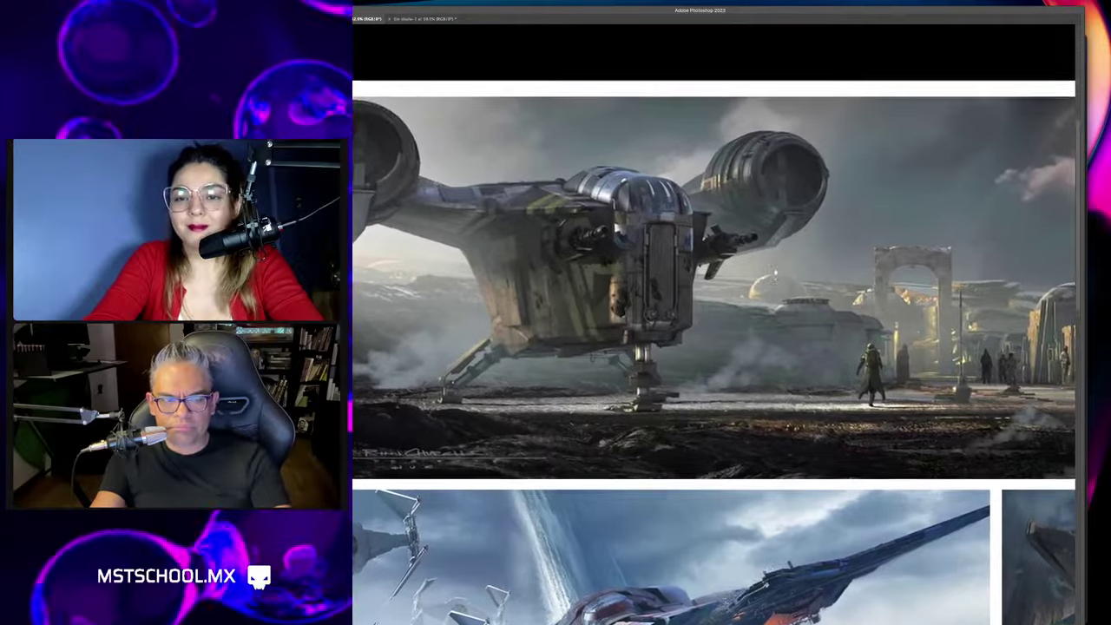
pyautogui.scroll(-2, 764, 247)
pyautogui.scroll(1, 751, 260)
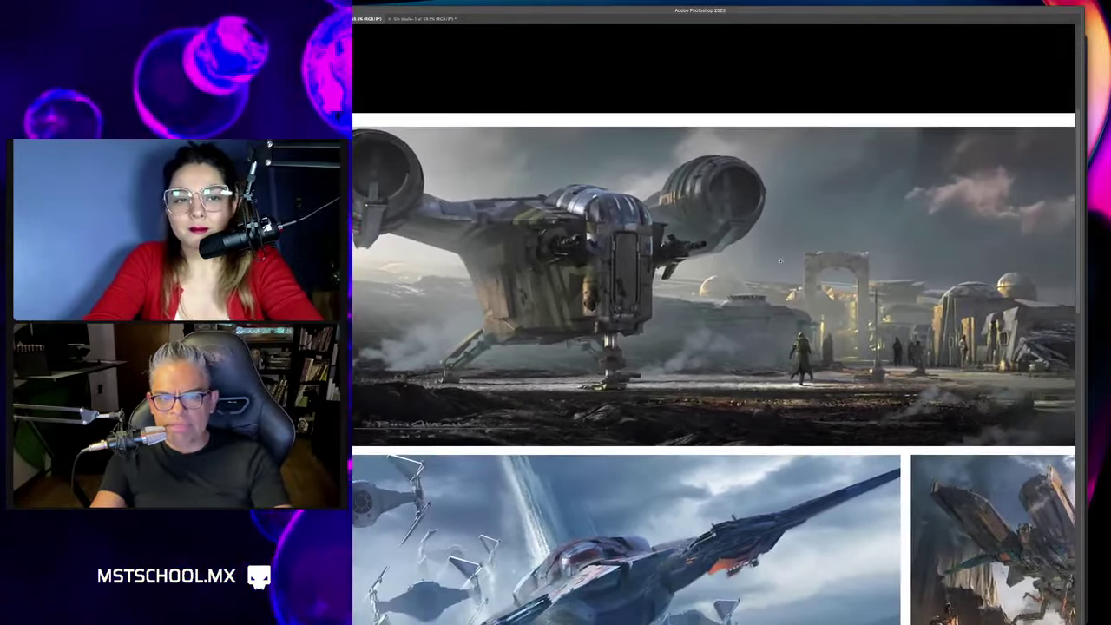
pyautogui.scroll(-1, 754, 263)
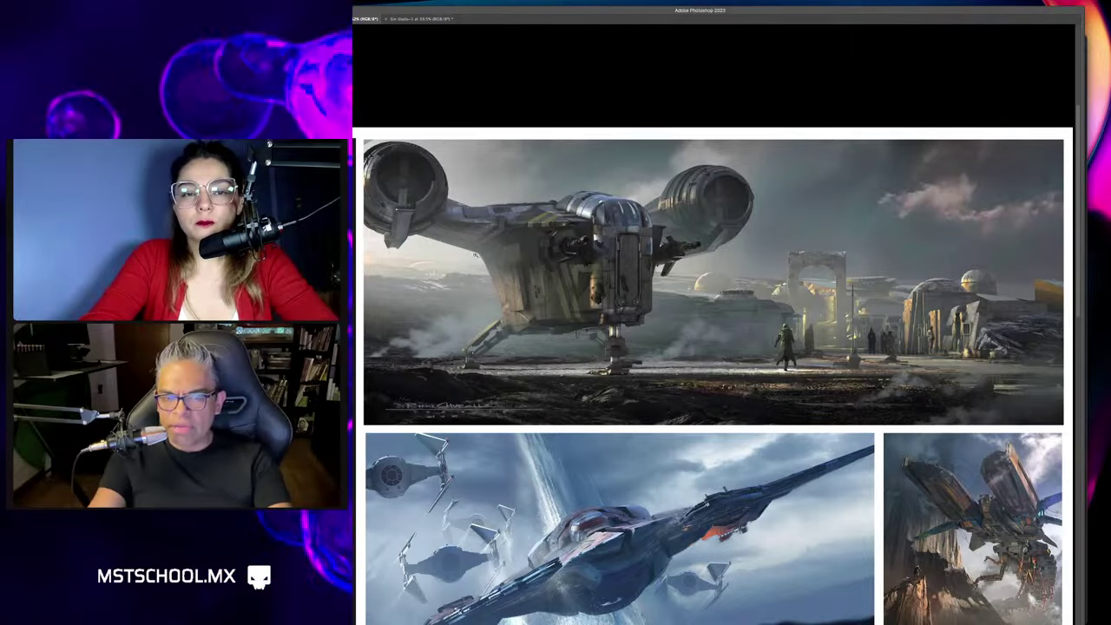
# Zoom and pan around the Razor Crest gunship image and slide layout.
pyautogui.scroll(2, 469, 254)
pyautogui.scroll(1, 469, 254)
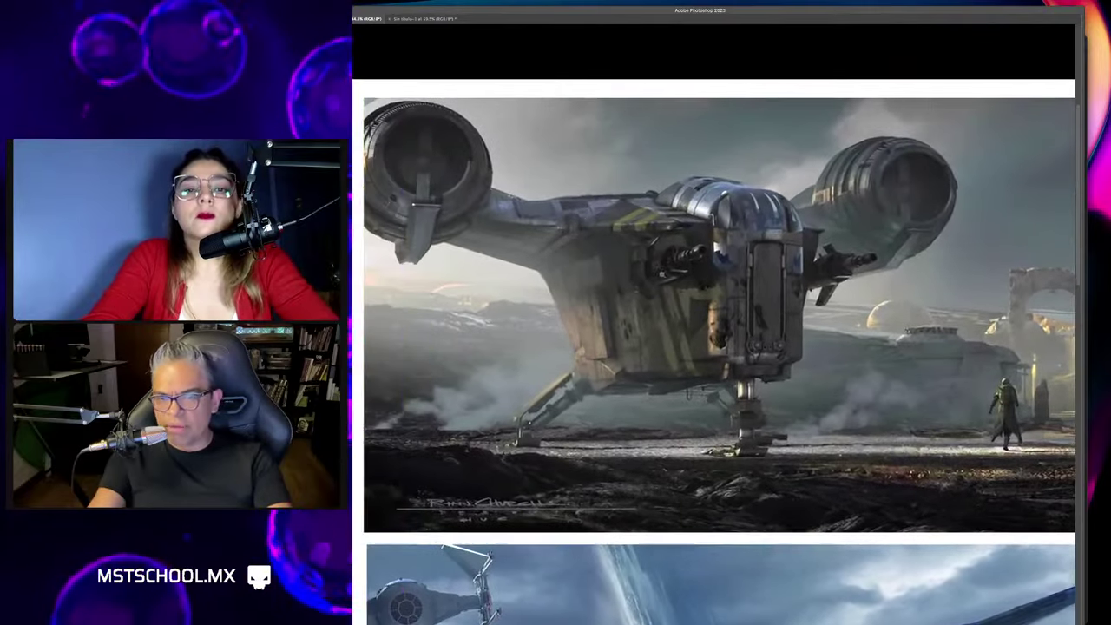
pyautogui.scroll(3, 469, 253)
pyautogui.scroll(-1, 675, 299)
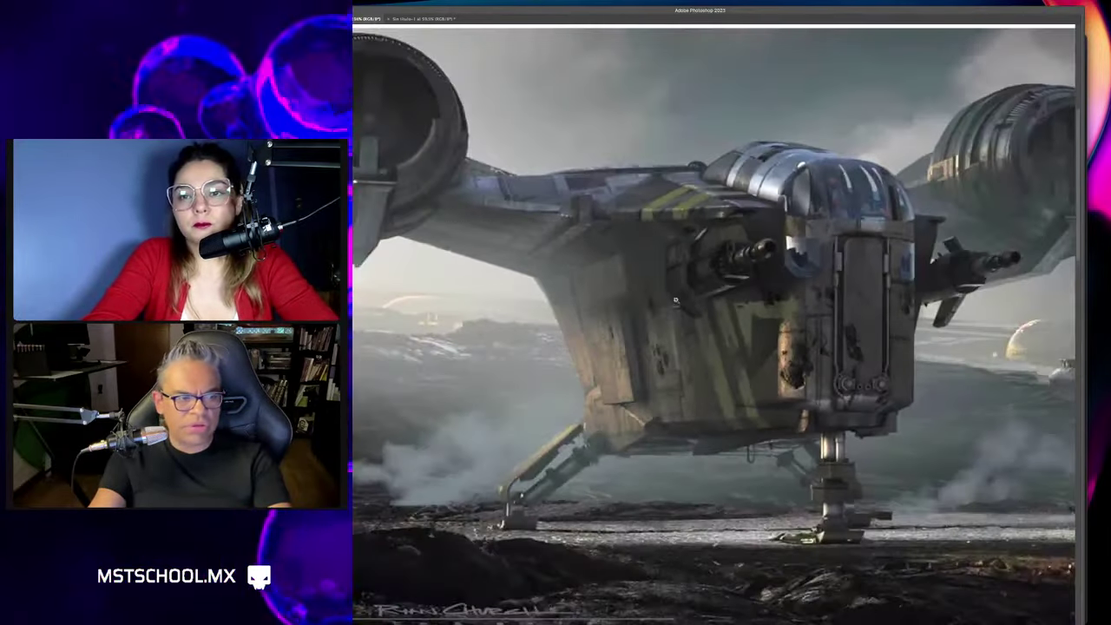
pyautogui.scroll(-1, 658, 293)
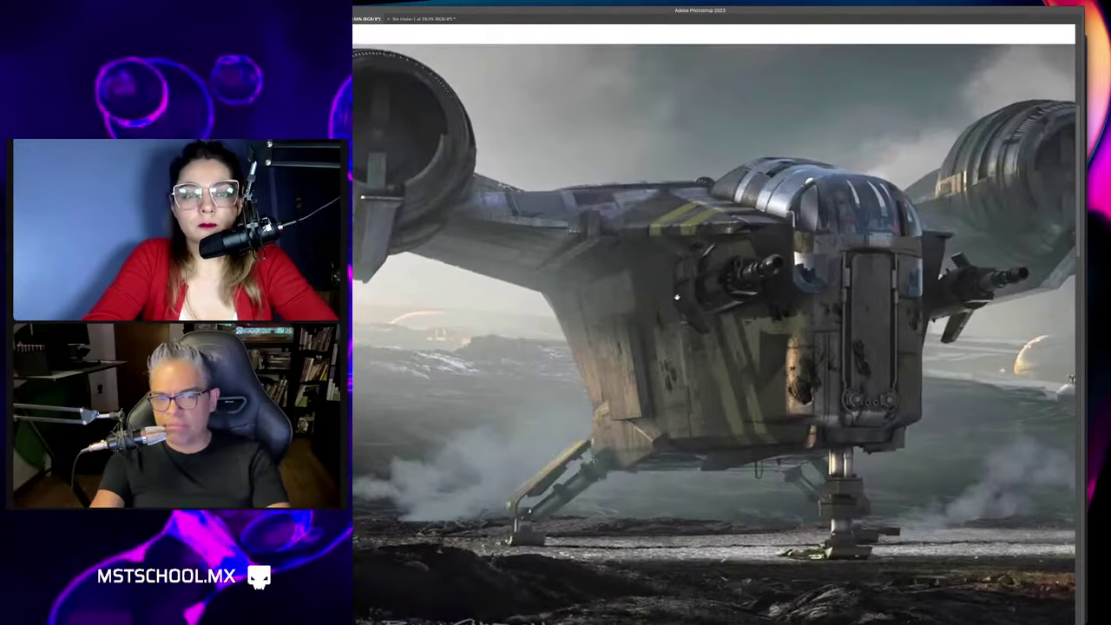
pyautogui.scroll(-1, 657, 293)
pyautogui.scroll(-2, 657, 292)
pyautogui.hscroll(3, 713, 376)
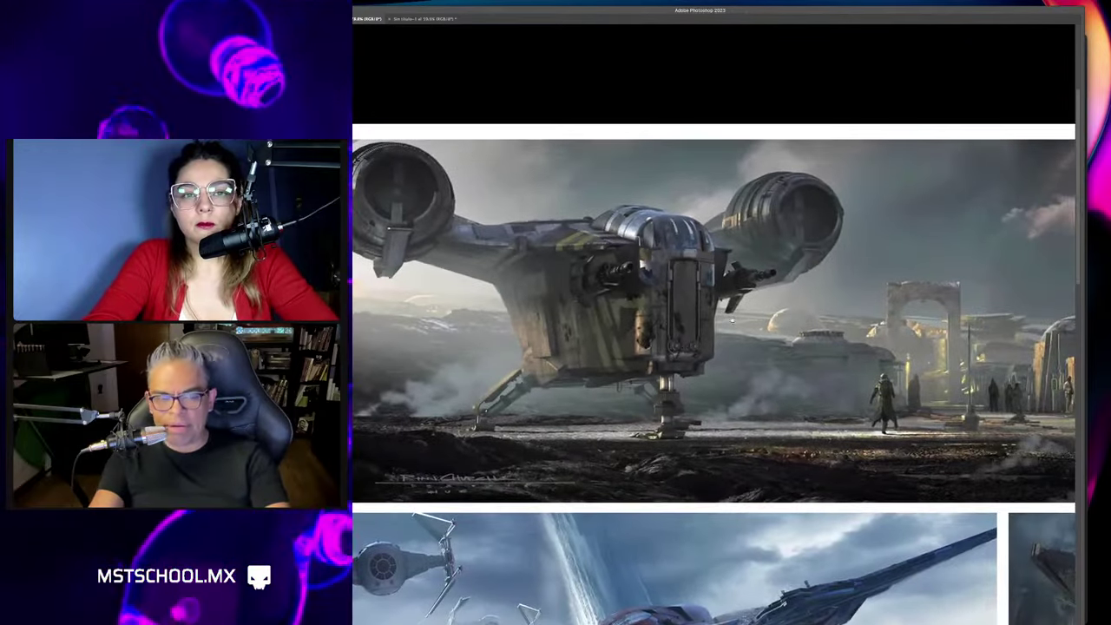
pyautogui.moveTo(654, 315); pyautogui.dragTo(753, 335)
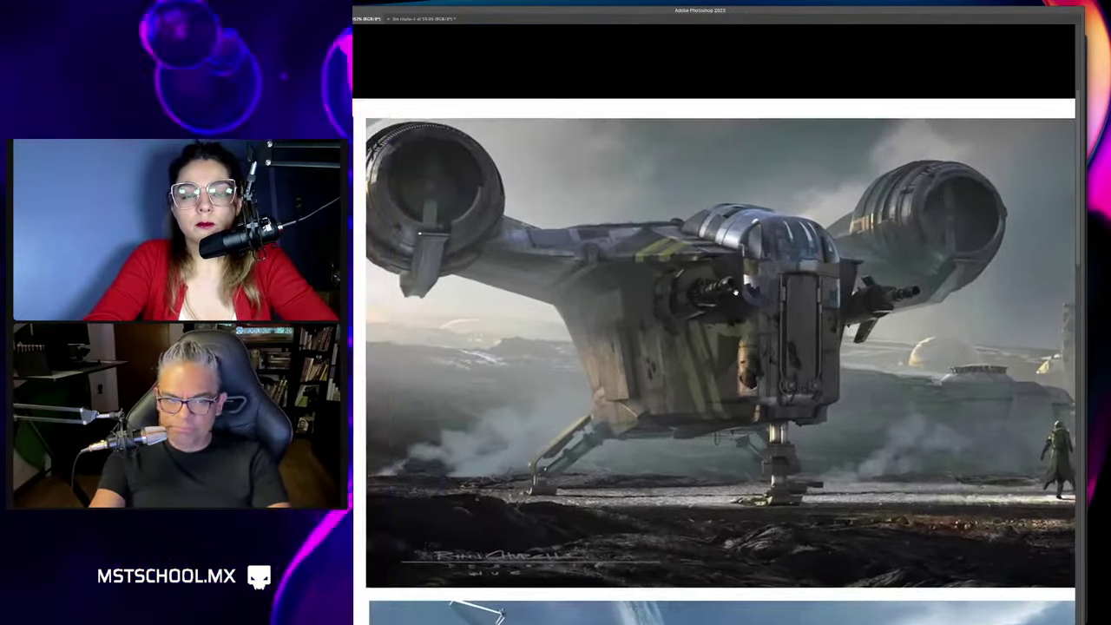
pyautogui.scroll(-1, 789, 288)
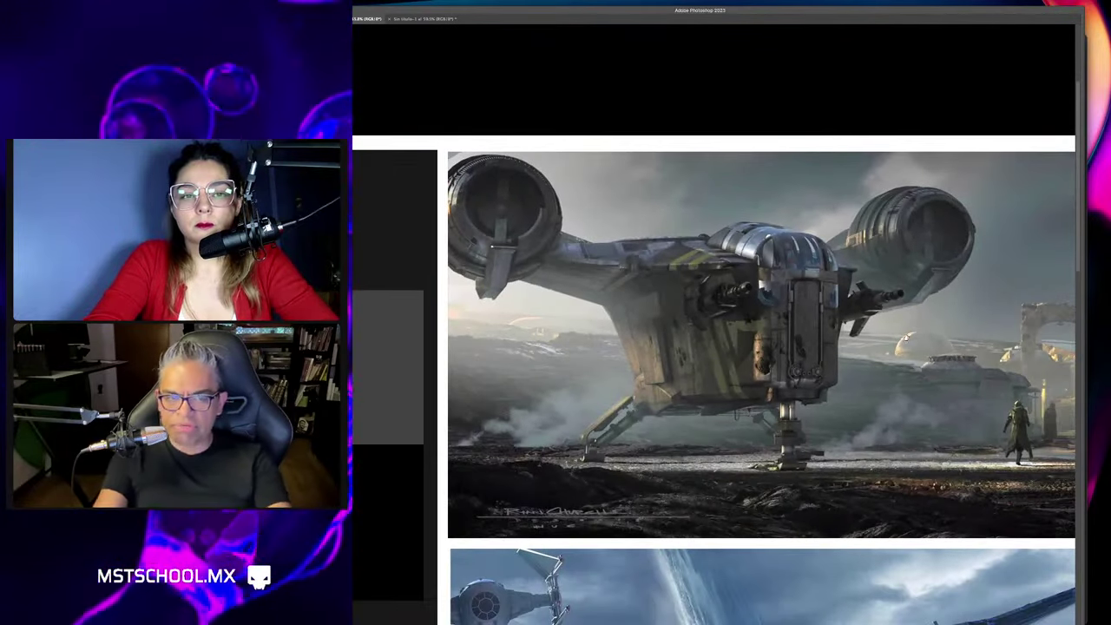
pyautogui.moveTo(807, 295); pyautogui.dragTo(734, 285)
pyautogui.scroll(-1, 742, 330)
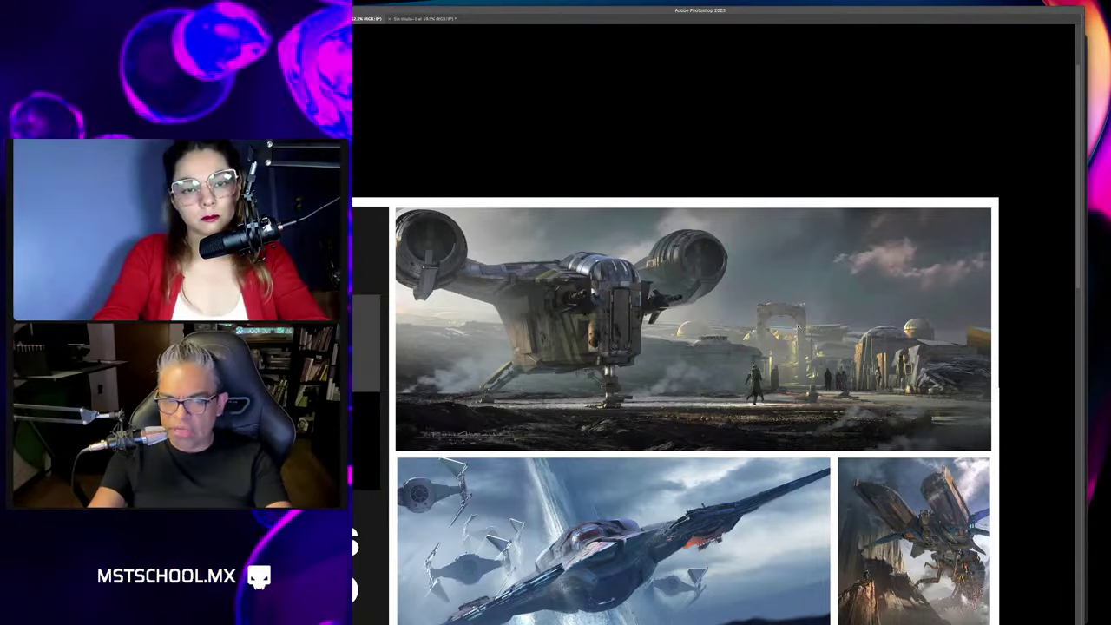
# Restore the panels, add a new blank layer above the references, and pick a brush preset.
pyautogui.press('Tab')
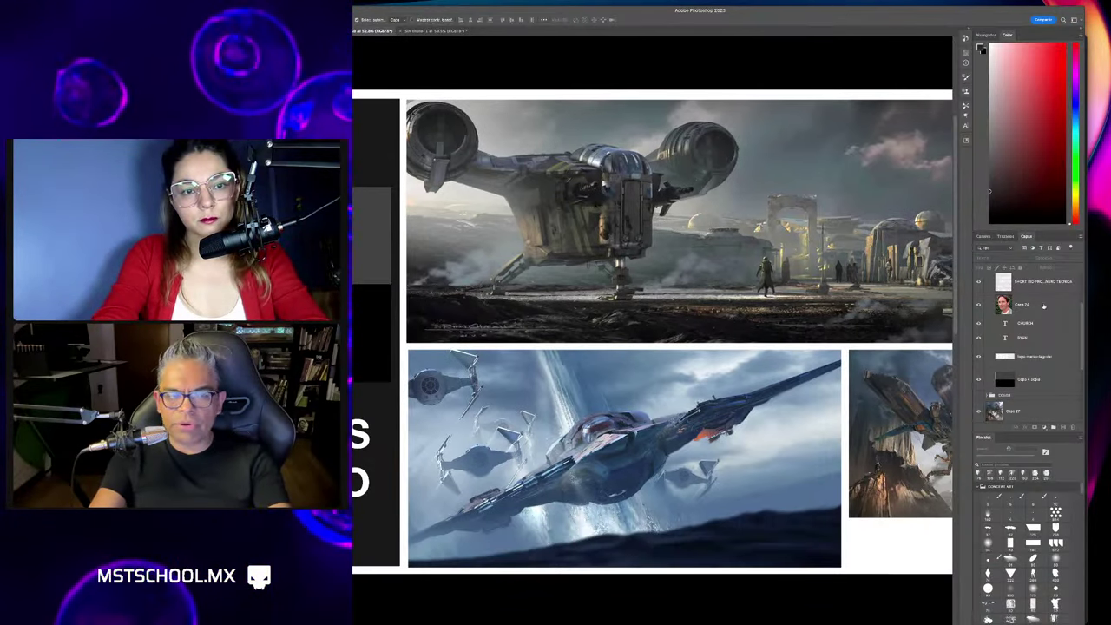
pyautogui.scroll(3, 1043, 307)
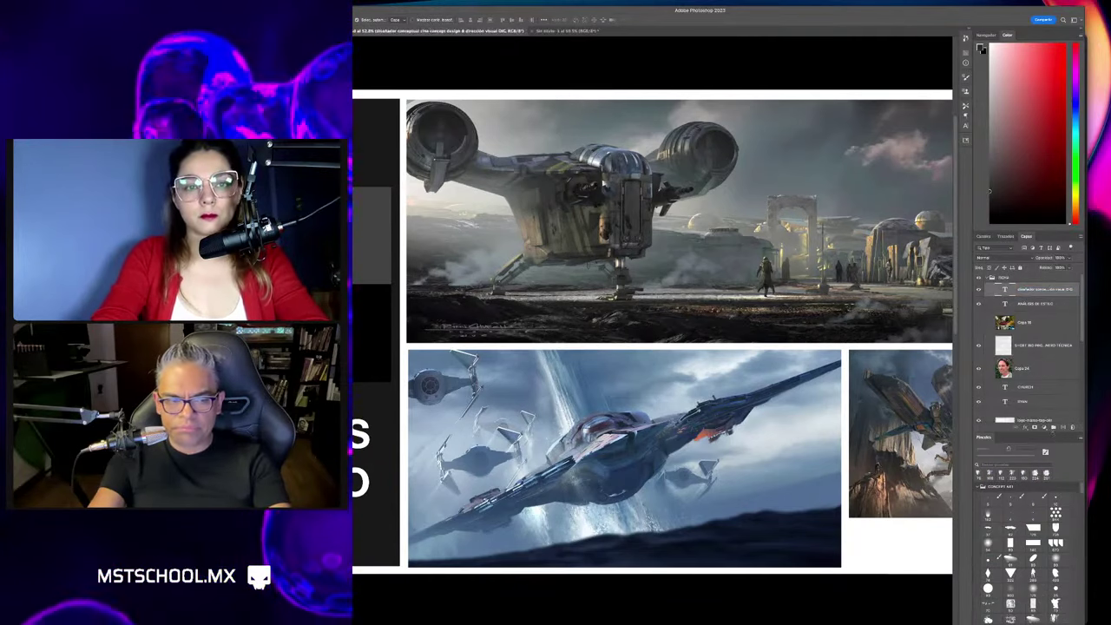
pyautogui.click(1058, 427)
pyautogui.click(1054, 611)
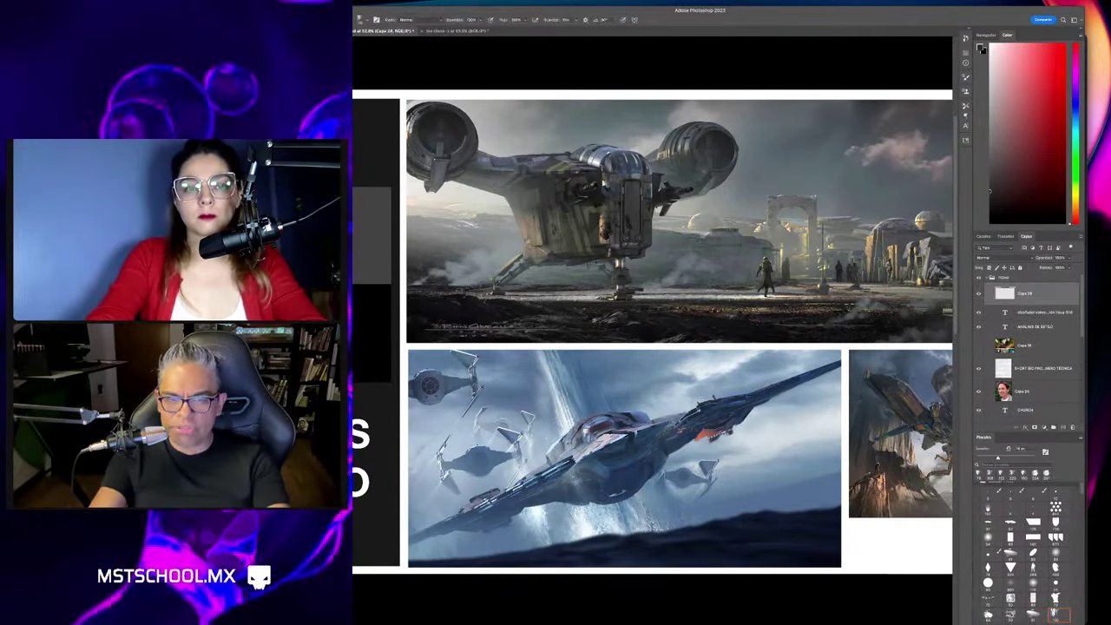
# Hide the panels for a wider canvas and check the brush preset list.
pyautogui.press('Tab')
pyautogui.rightClick(664, 235)
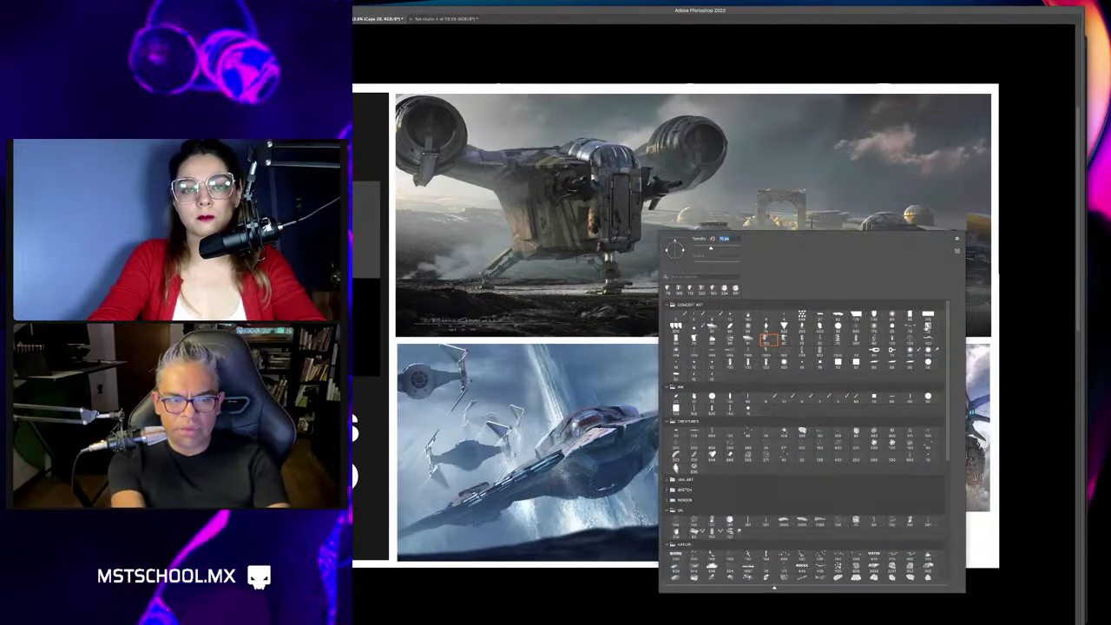
pyautogui.press('Return')
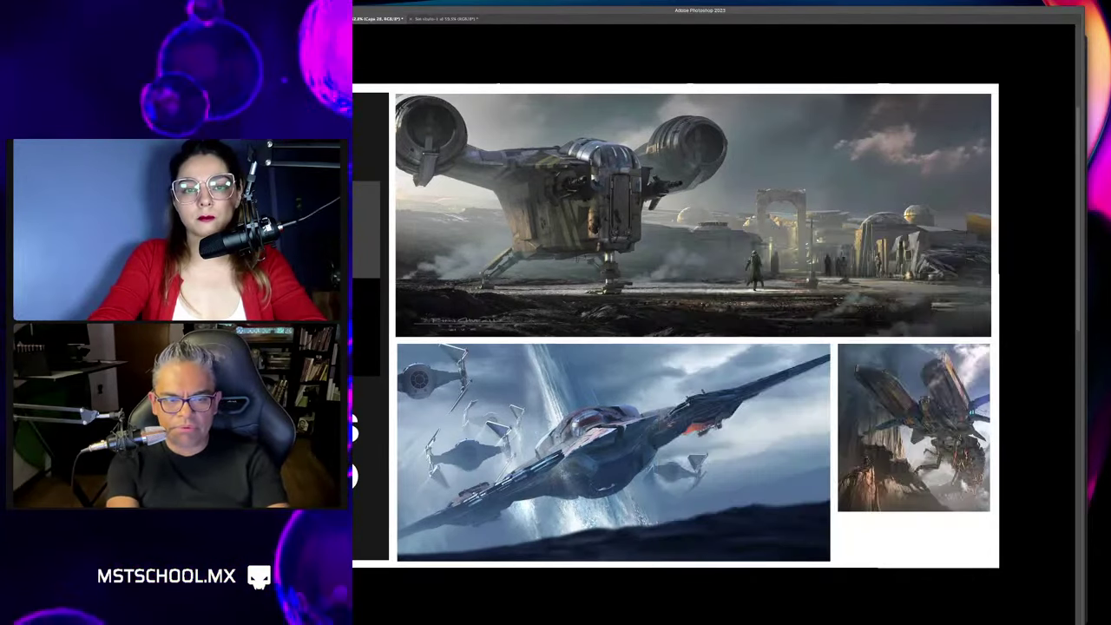
pyautogui.scroll(1, 676, 347)
pyautogui.scroll(2, 707, 226)
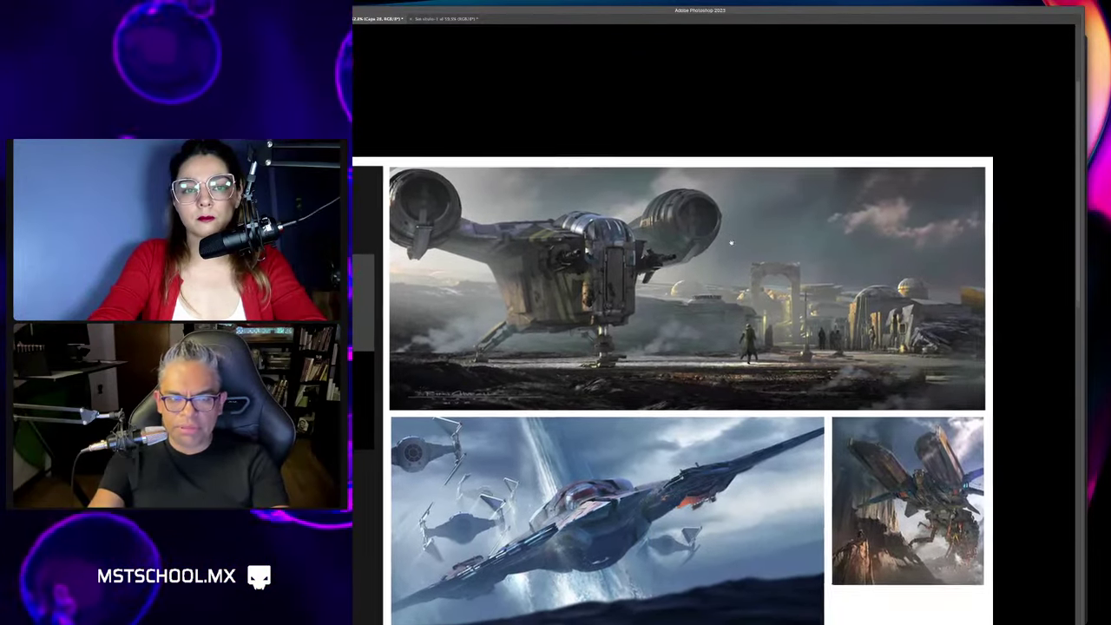
pyautogui.scroll(1, 750, 293)
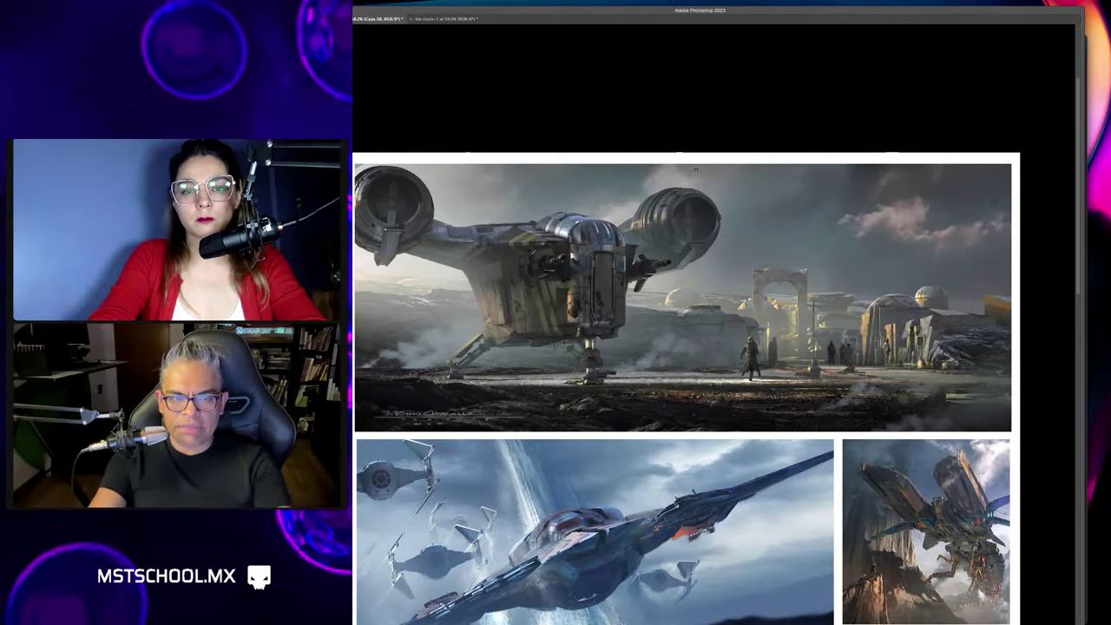
# Draw two vertical and two horizontal white thirds lines across the Razor Crest image.
pyautogui.moveTo(703, 163); pyautogui.dragTo(704, 395)
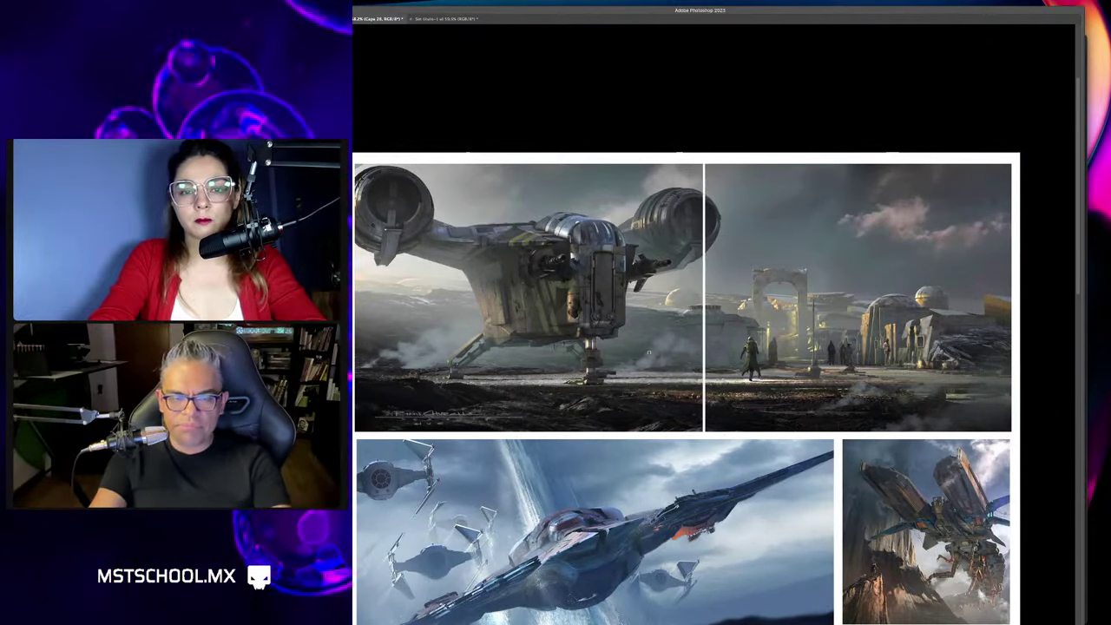
pyautogui.hotkey('ctrl', 'z')
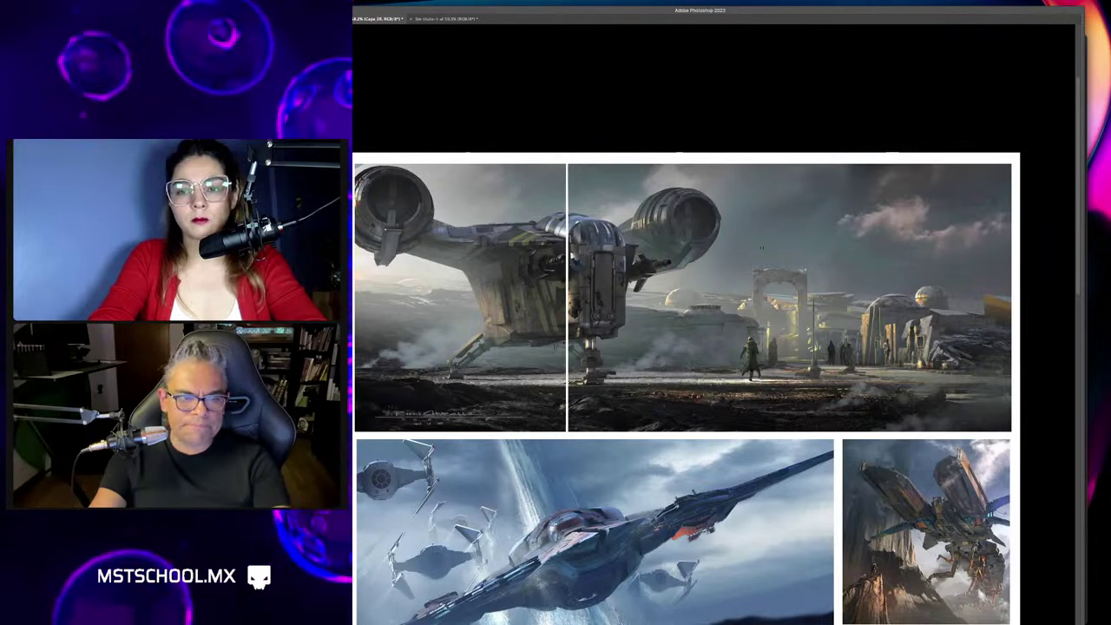
pyautogui.moveTo(774, 163); pyautogui.dragTo(775, 409)
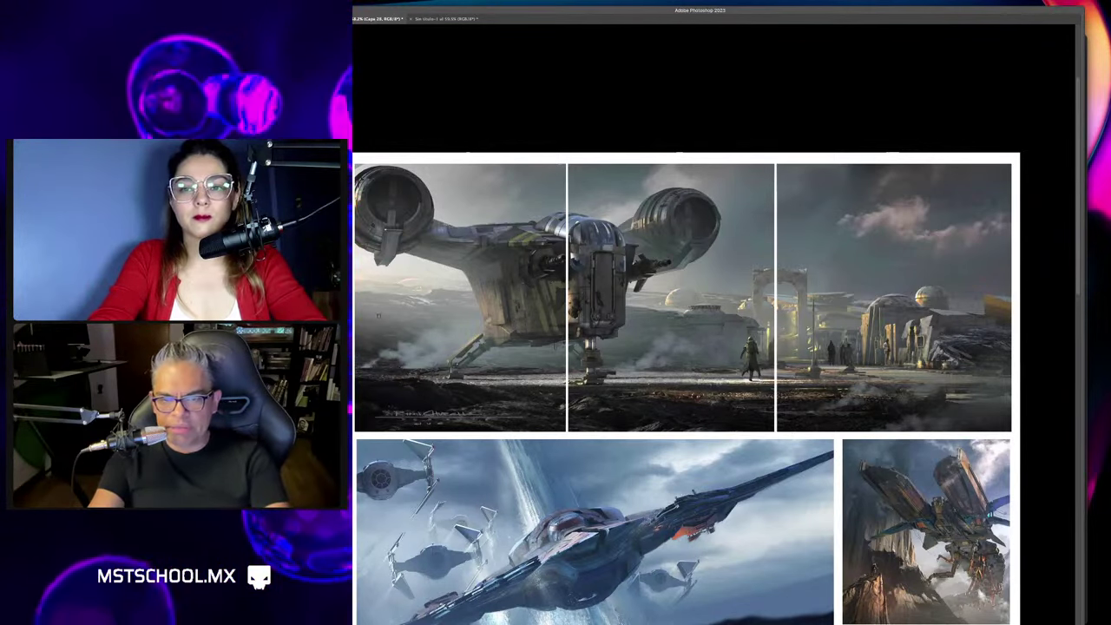
pyautogui.moveTo(356, 243); pyautogui.dragTo(1011, 243)
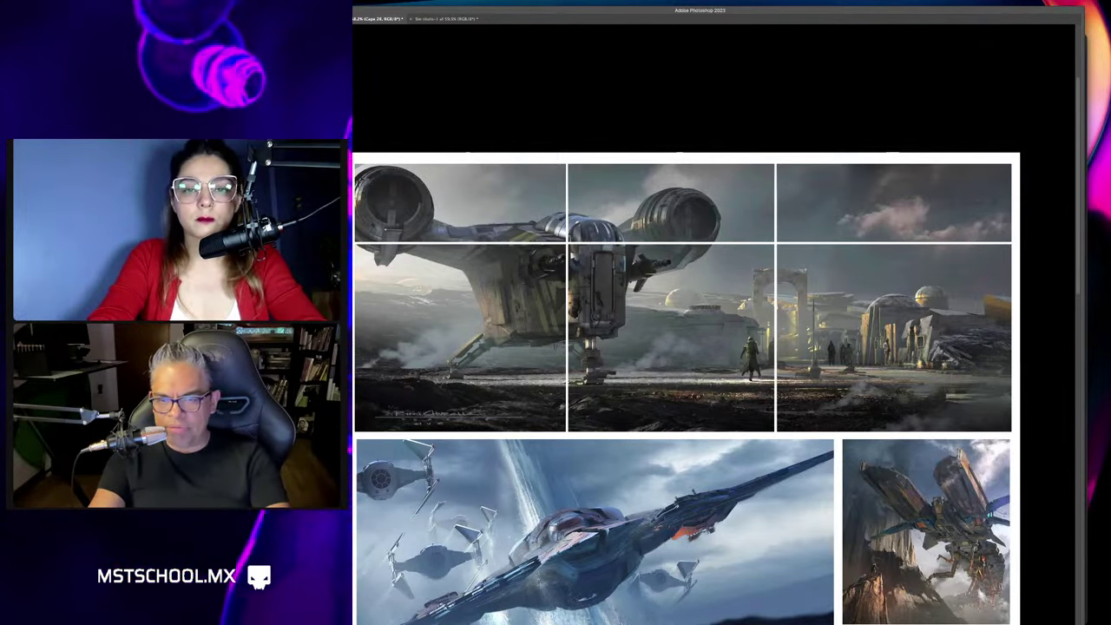
pyautogui.moveTo(999, 344); pyautogui.dragTo(1011, 344)
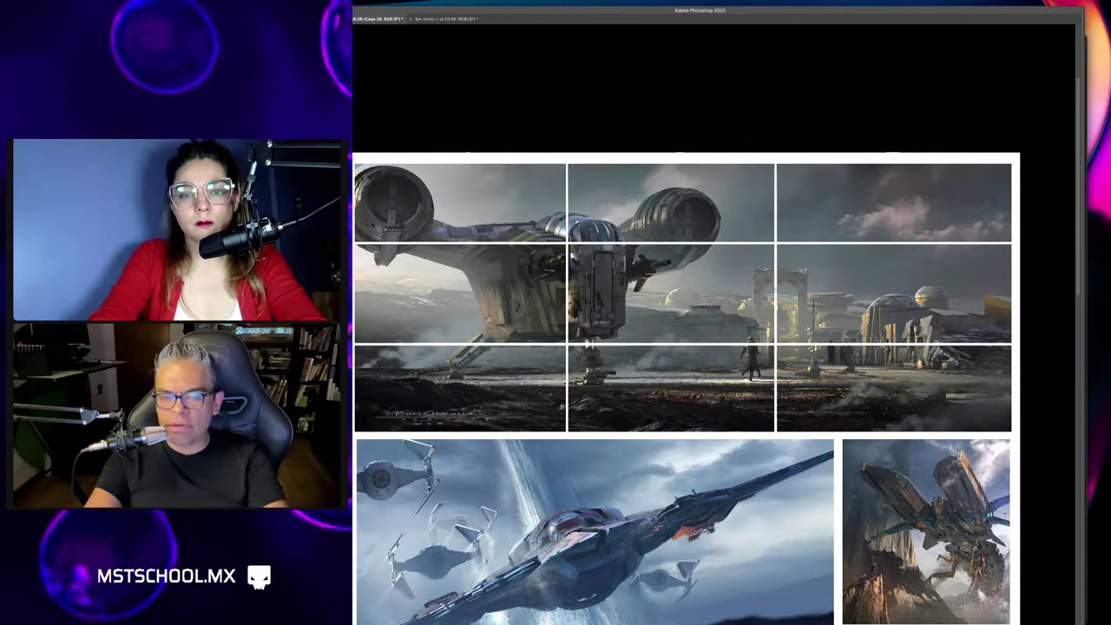
# Scroll and zoom around the canvas to inspect the reference images up close.
pyautogui.scroll(-2, 686, 347)
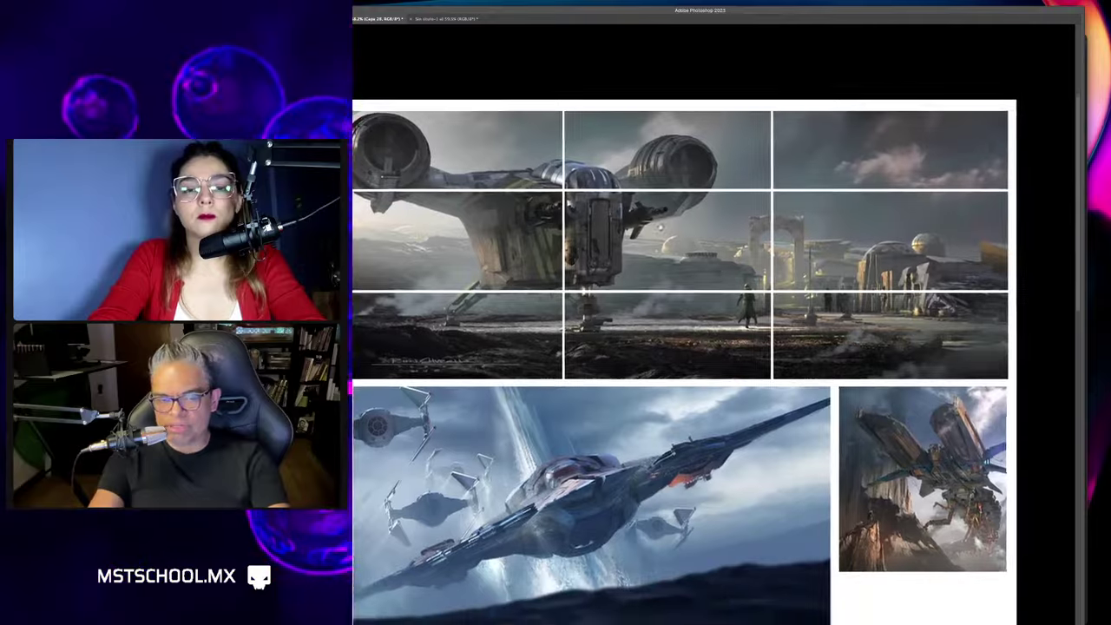
pyautogui.scroll(-2, 685, 347)
pyautogui.scroll(1, 711, 303)
pyautogui.scroll(-1, 650, 422)
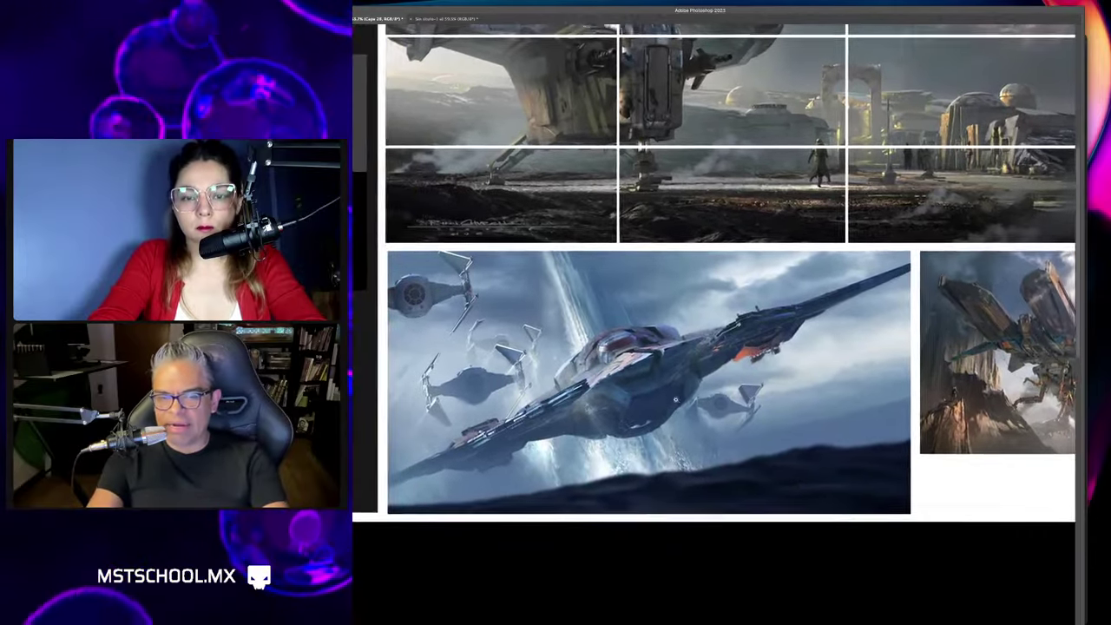
pyautogui.scroll(1, 678, 352)
pyautogui.scroll(2, 678, 352)
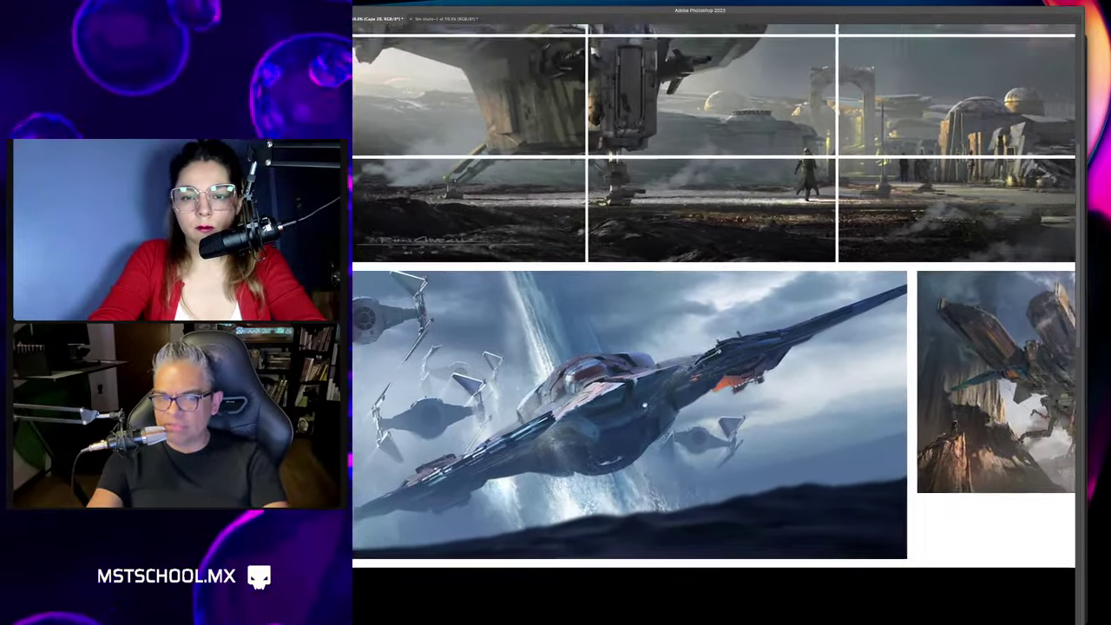
pyautogui.scroll(-1, 678, 352)
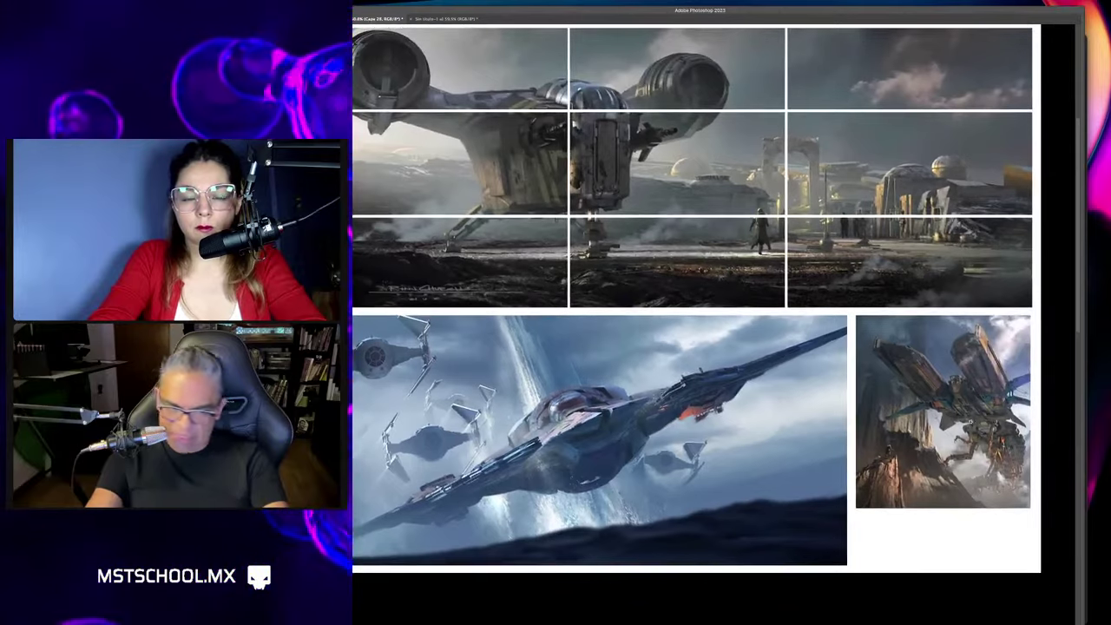
pyautogui.scroll(2, 943, 412)
pyautogui.scroll(1, 942, 412)
pyautogui.scroll(2, 943, 412)
pyautogui.scroll(1, 943, 412)
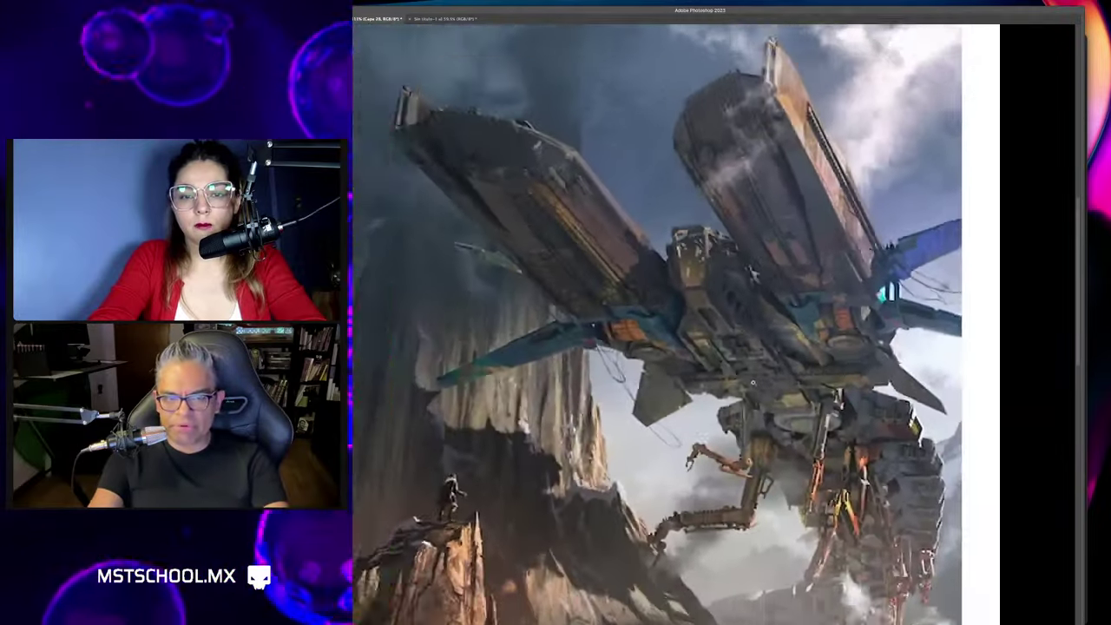
pyautogui.scroll(-2, 754, 382)
pyautogui.scroll(-1, 764, 347)
pyautogui.scroll(-1, 781, 287)
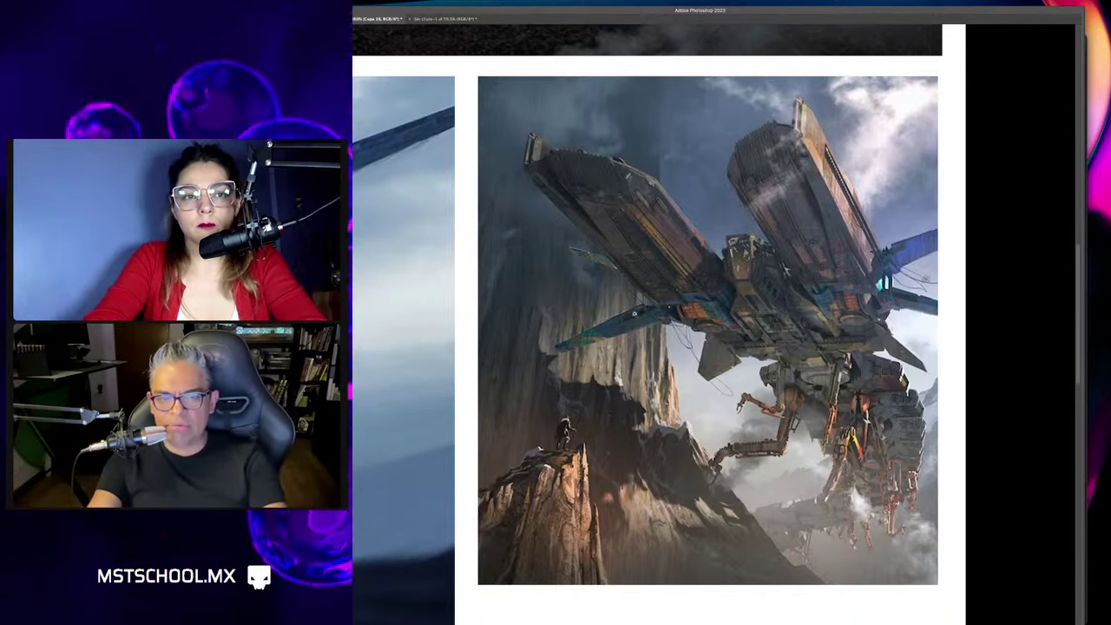
pyautogui.scroll(-3, 659, 330)
pyautogui.scroll(-2, 660, 329)
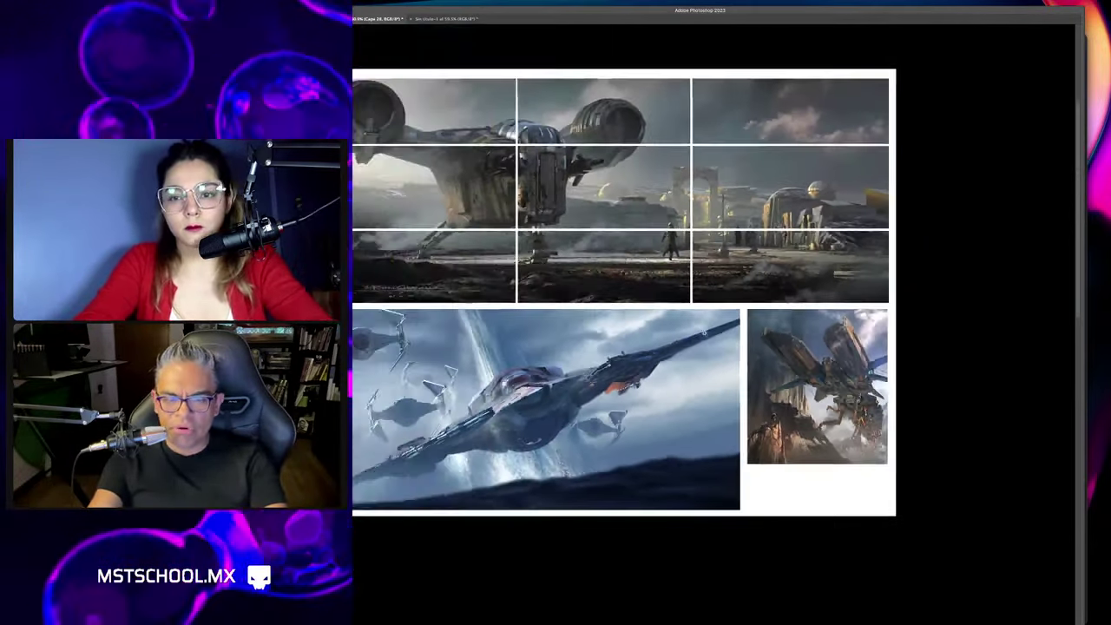
# Copy the Razor Crest layer Capa 23 and paste it into the artboard document.
pyautogui.press('Tab')
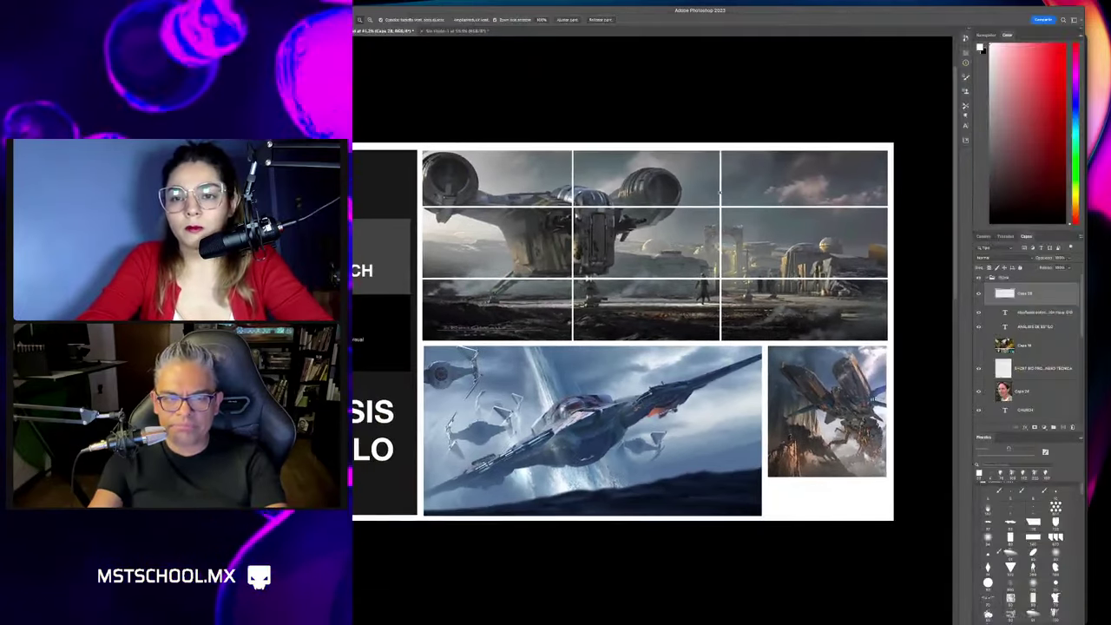
pyautogui.press('v')
pyautogui.click(771, 251)
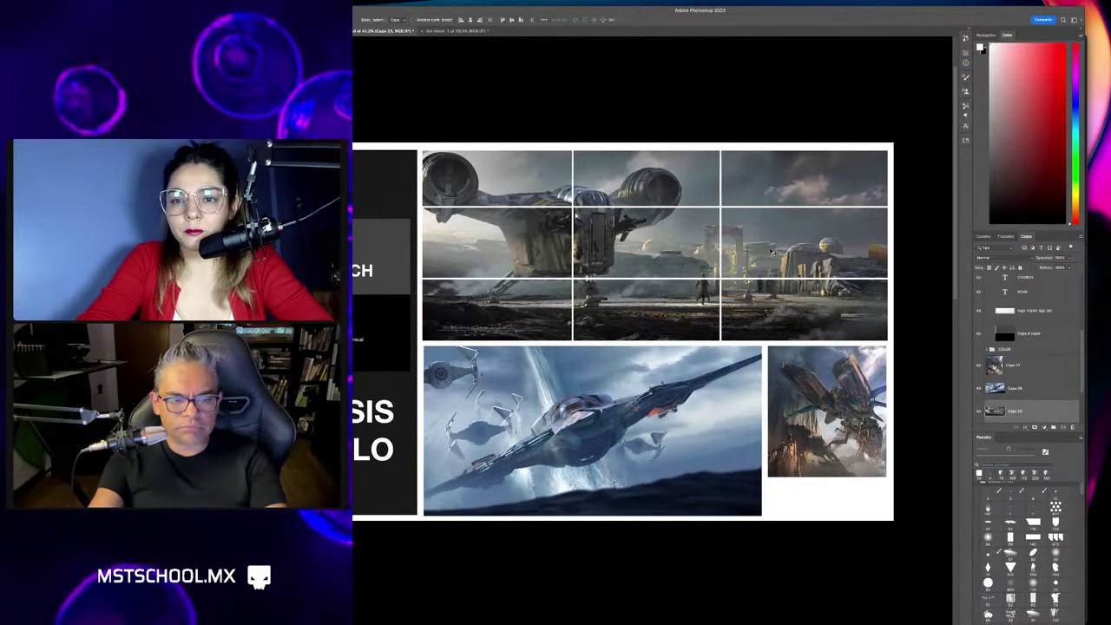
pyautogui.hotkey('ctrl', 'Tab')
pyautogui.hotkey('ctrl', 'v')
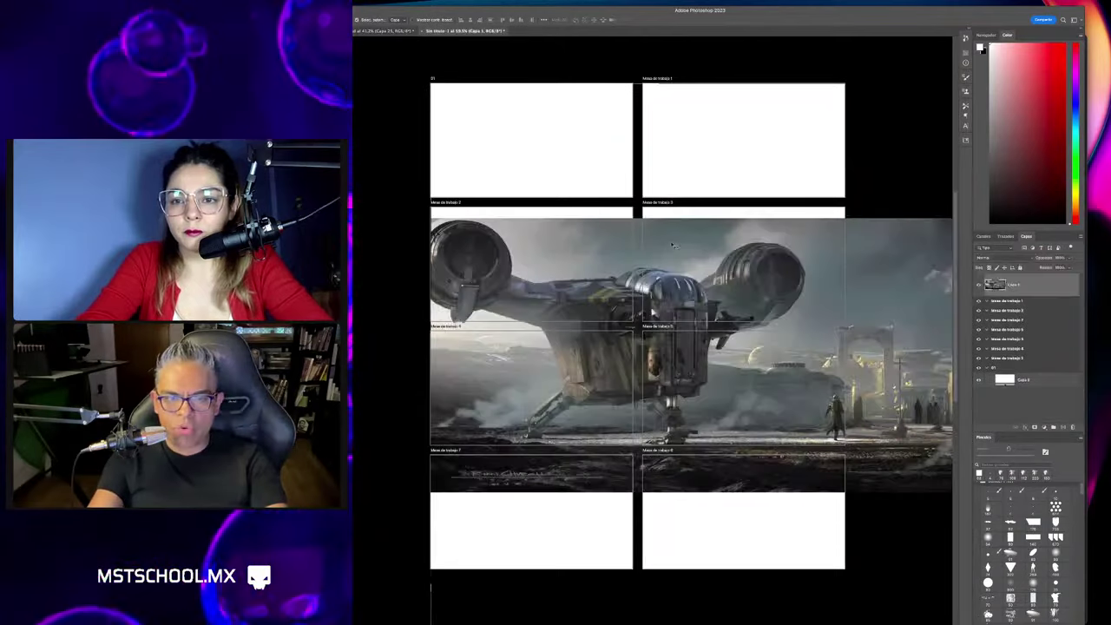
# Scale the pasted ship down and move it into Mesa de trabajo 1.
pyautogui.hotkey('ctrl', 't')
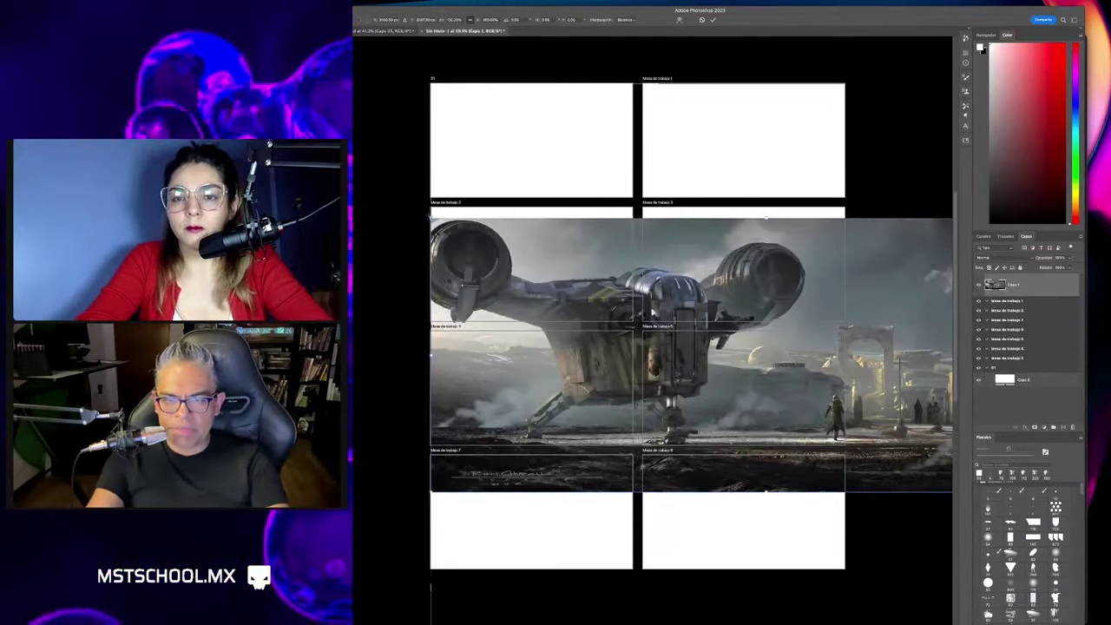
pyautogui.moveTo(430, 217); pyautogui.dragTo(709, 333)
pyautogui.moveTo(762, 379); pyautogui.dragTo(673, 123)
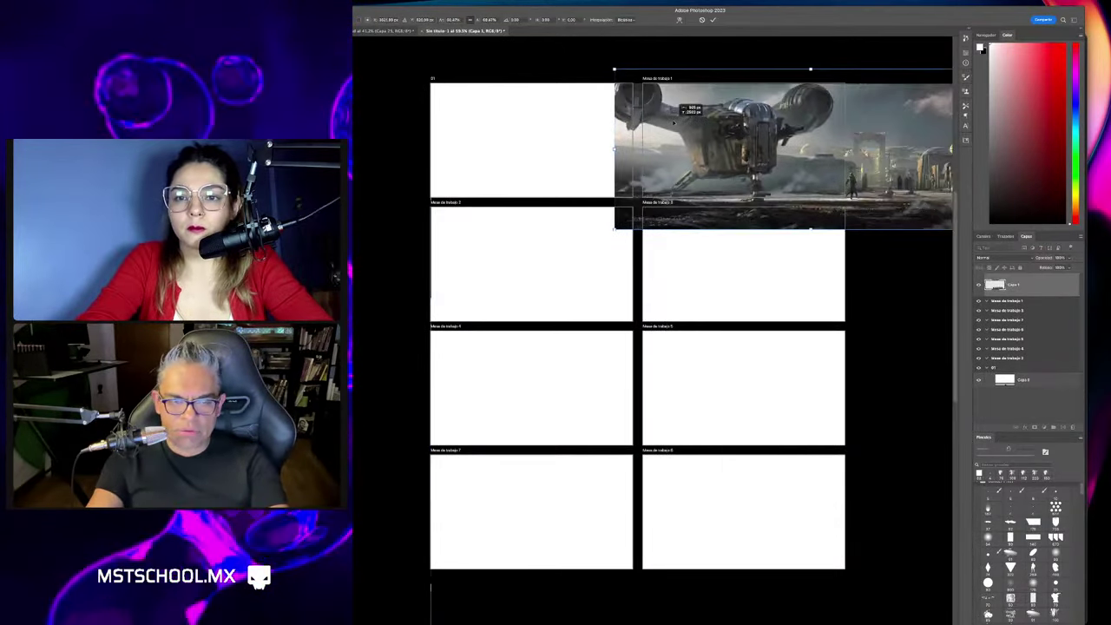
pyautogui.moveTo(615, 70); pyautogui.dragTo(727, 76)
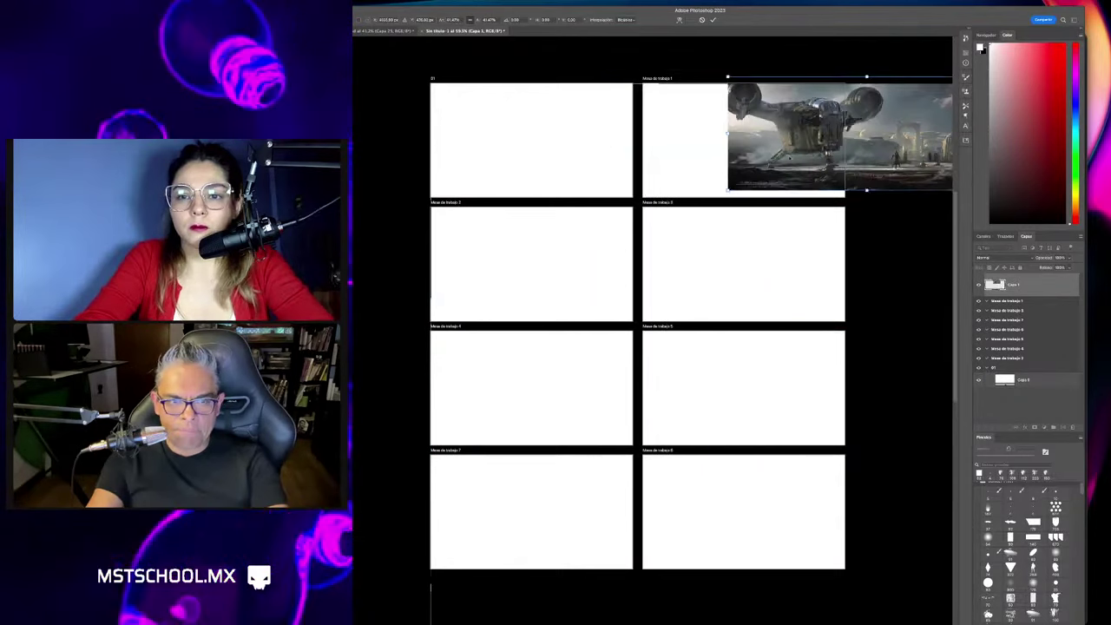
pyautogui.moveTo(789, 159)
pyautogui.mouseDown()
pyautogui.moveTo(610, 166)
pyautogui.moveTo(713, 174)
pyautogui.mouseUp()
pyautogui.press('Return')
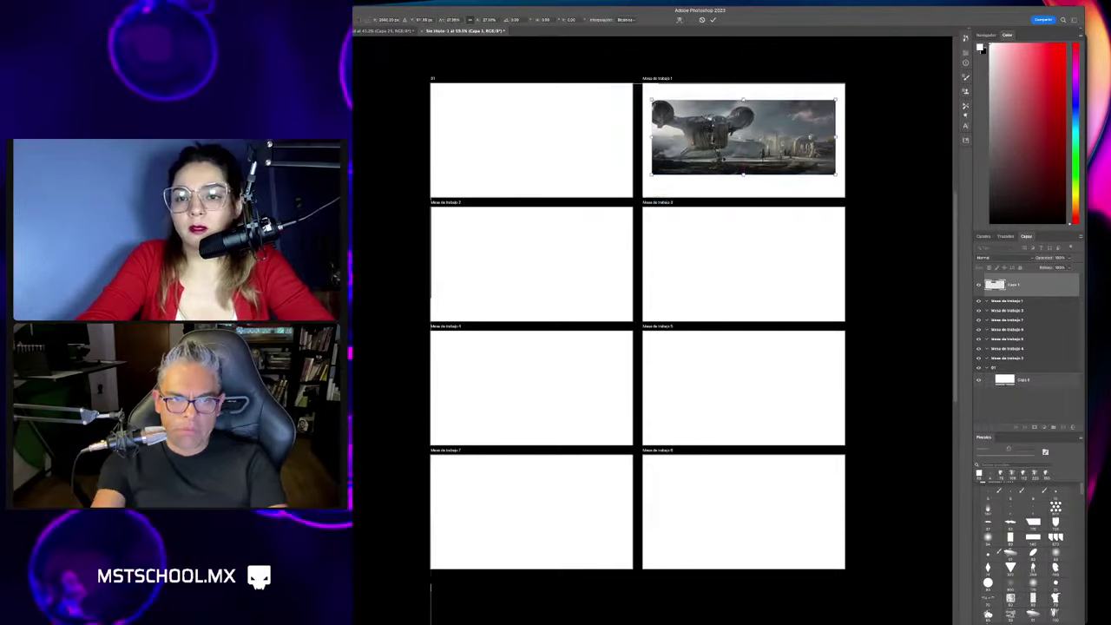
# Add a new empty layer, Capa 2, above the background layer Capa 1.
pyautogui.press('z')
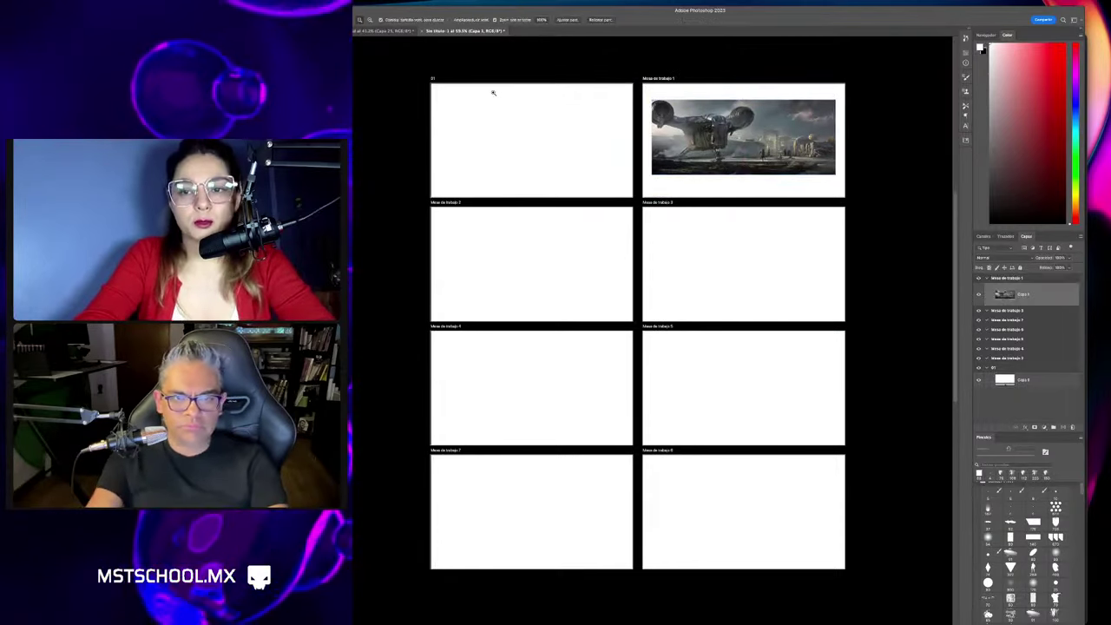
pyautogui.click(491, 95)
pyautogui.moveTo(526, 92); pyautogui.dragTo(588, 188)
pyautogui.keyDown('alt'); pyautogui.click(587, 195); pyautogui.keyUp('alt')
pyautogui.press('v')
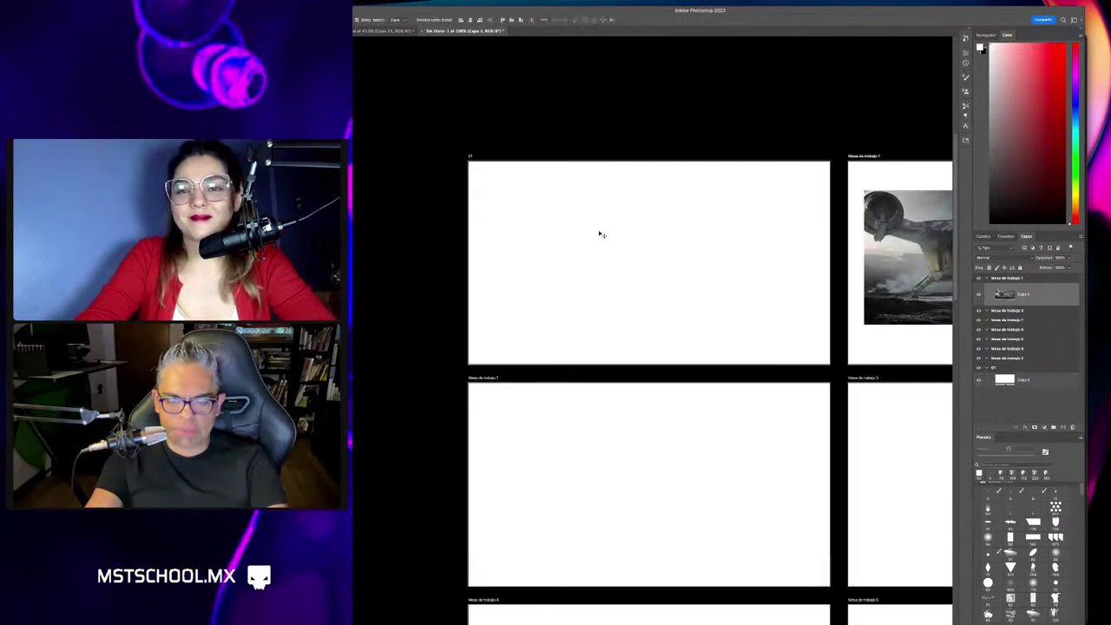
pyautogui.click(600, 235)
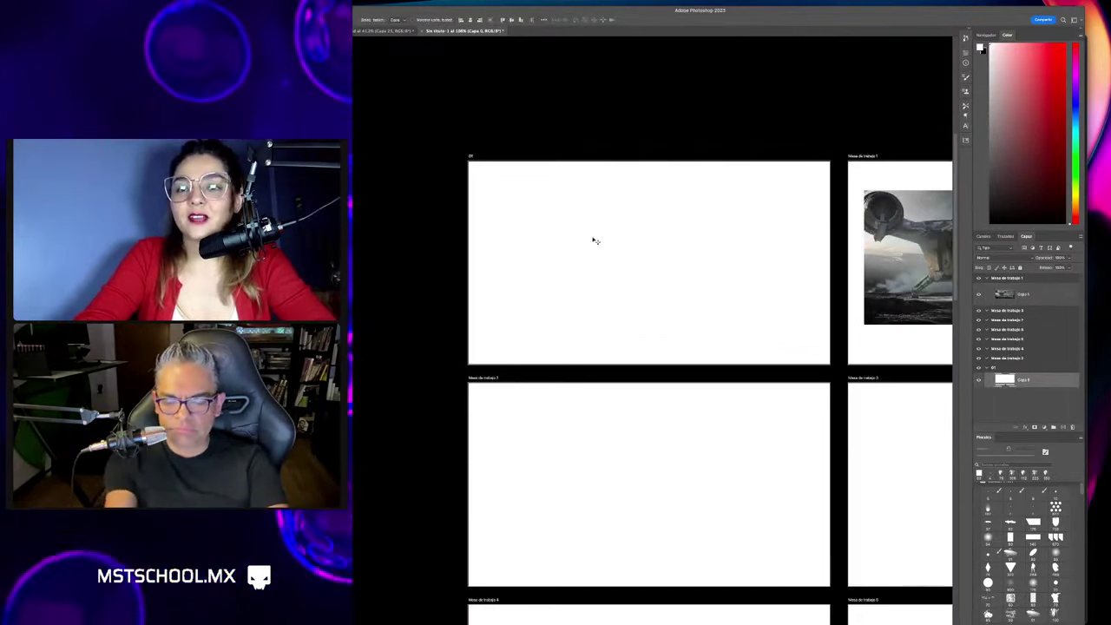
pyautogui.hotkey('ctrl', 'shift', 'n')
pyautogui.press('Return')
# Hide the panels and zoom so the artboards fill the window.
pyautogui.press('z')
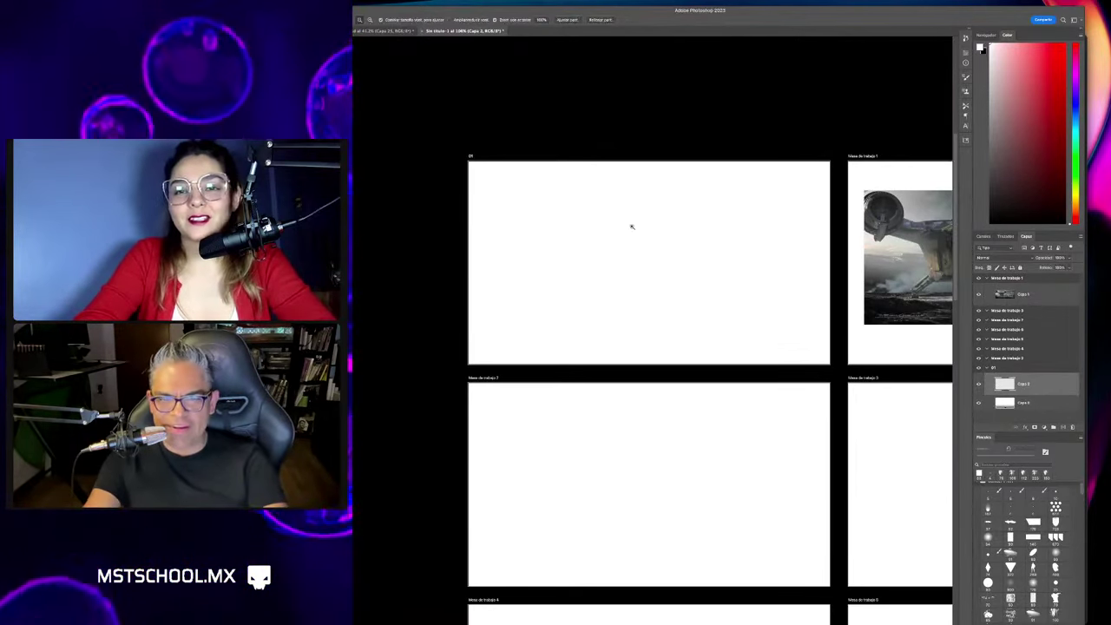
pyautogui.scroll(1, 632, 248)
pyautogui.hscroll(1, 633, 248)
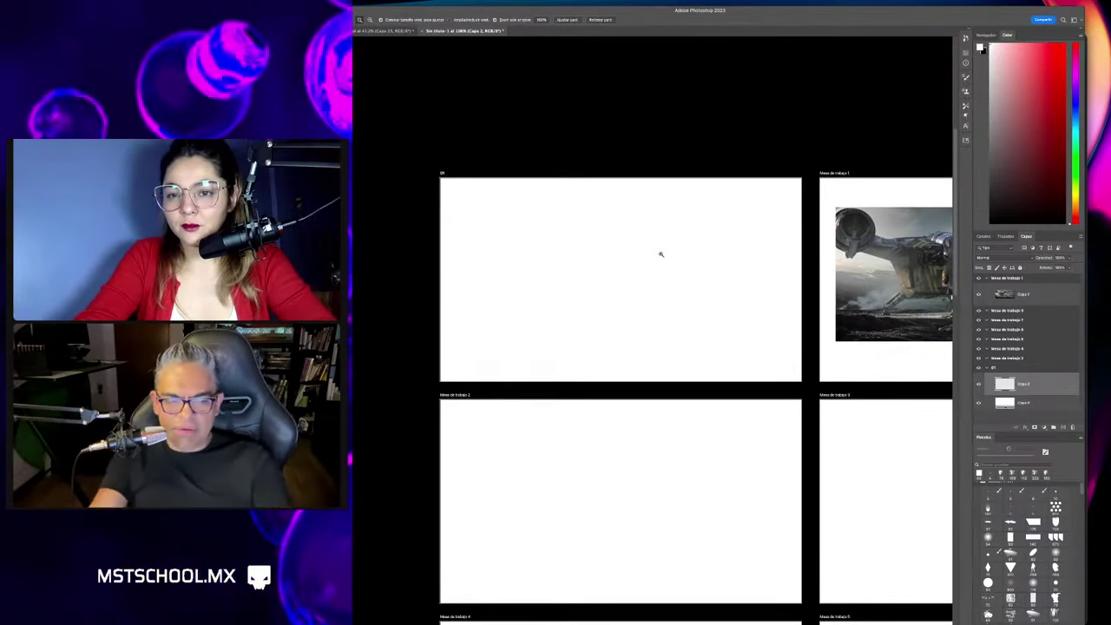
pyautogui.press('Tab')
pyautogui.moveTo(598, 283)
pyautogui.mouseDown()
pyautogui.moveTo(702, 275)
pyautogui.moveTo(700, 285)
pyautogui.mouseUp()
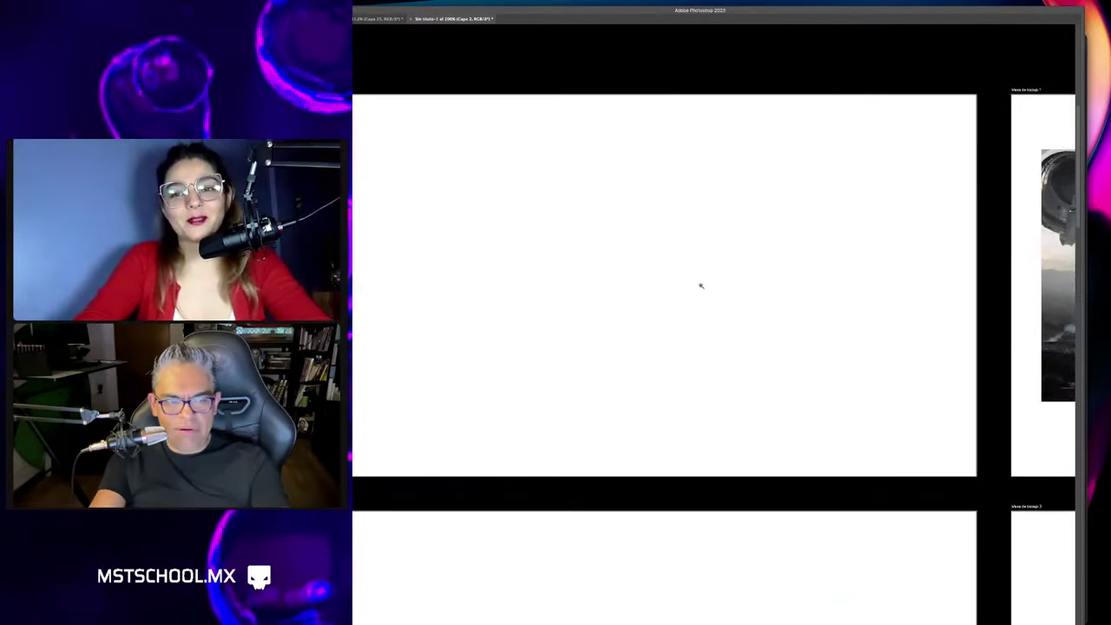
pyautogui.press('Tab')
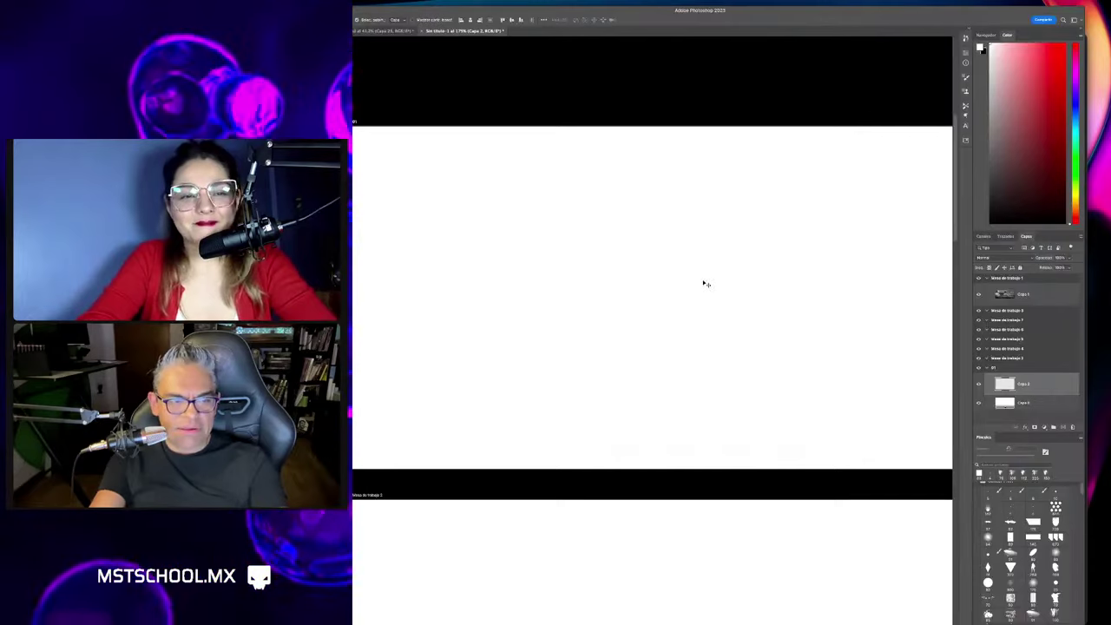
pyautogui.press('Tab')
pyautogui.keyDown('alt'); pyautogui.click(733, 284); pyautogui.keyUp('alt')
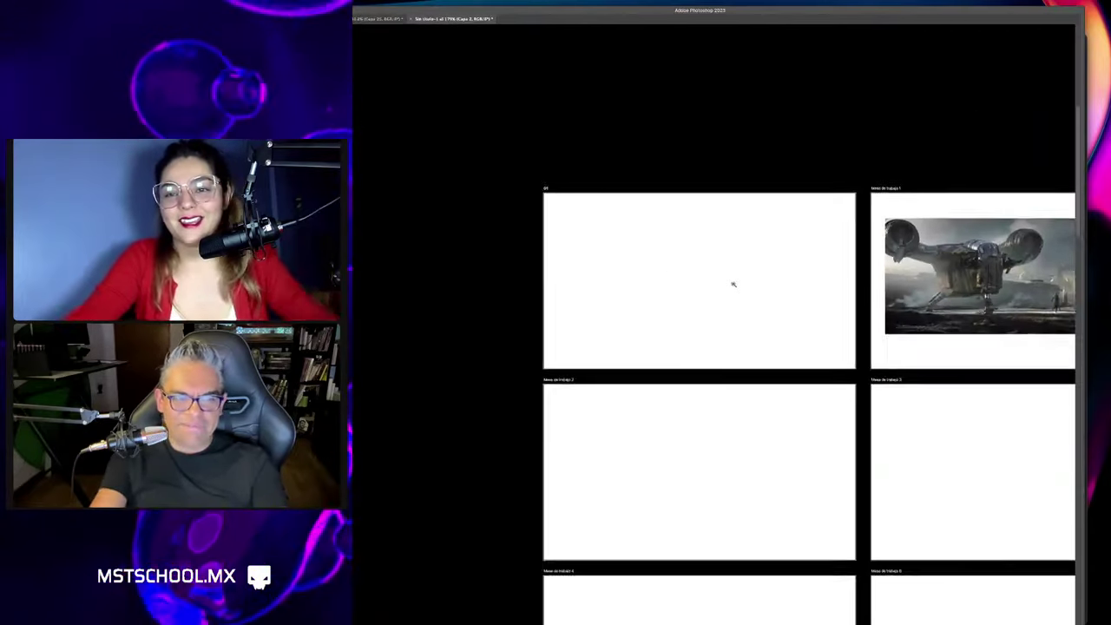
pyautogui.moveTo(733, 284); pyautogui.dragTo(659, 272)
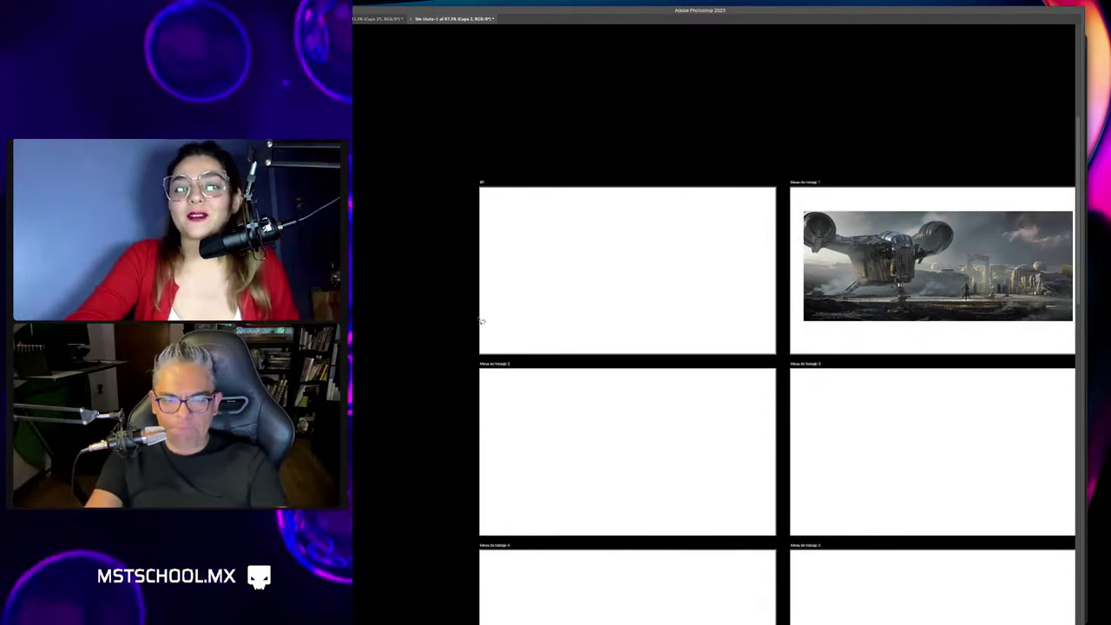
# Lasso the bottom ground strip of the first artboard and fill it black.
pyautogui.moveTo(482, 319); pyautogui.dragTo(535, 315)
pyautogui.moveTo(713, 321)
pyautogui.mouseDown()
pyautogui.moveTo(763, 323)
pyautogui.moveTo(782, 358)
pyautogui.mouseUp()
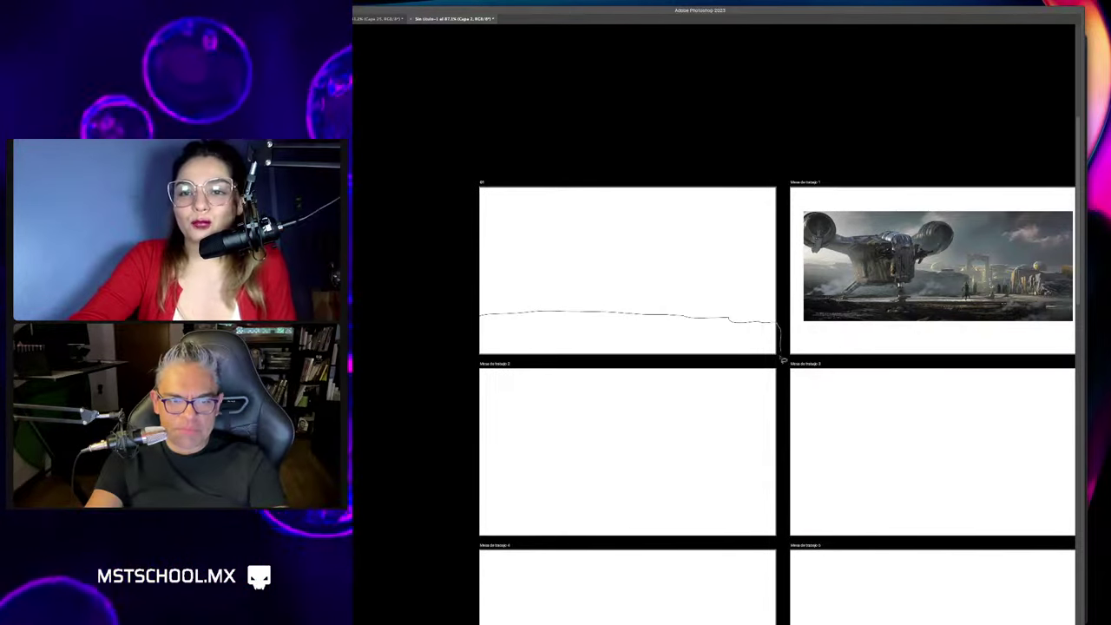
pyautogui.moveTo(669, 364); pyautogui.dragTo(479, 321)
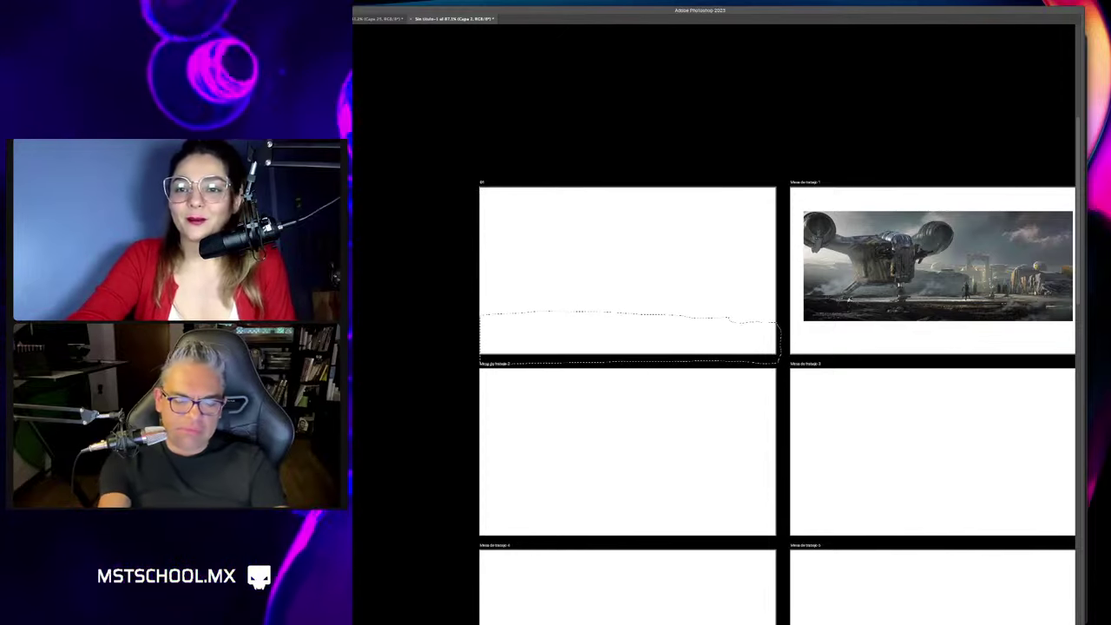
pyautogui.hotkey('alt', 'BackSpace')
pyautogui.hotkey('ctrl', 'd')
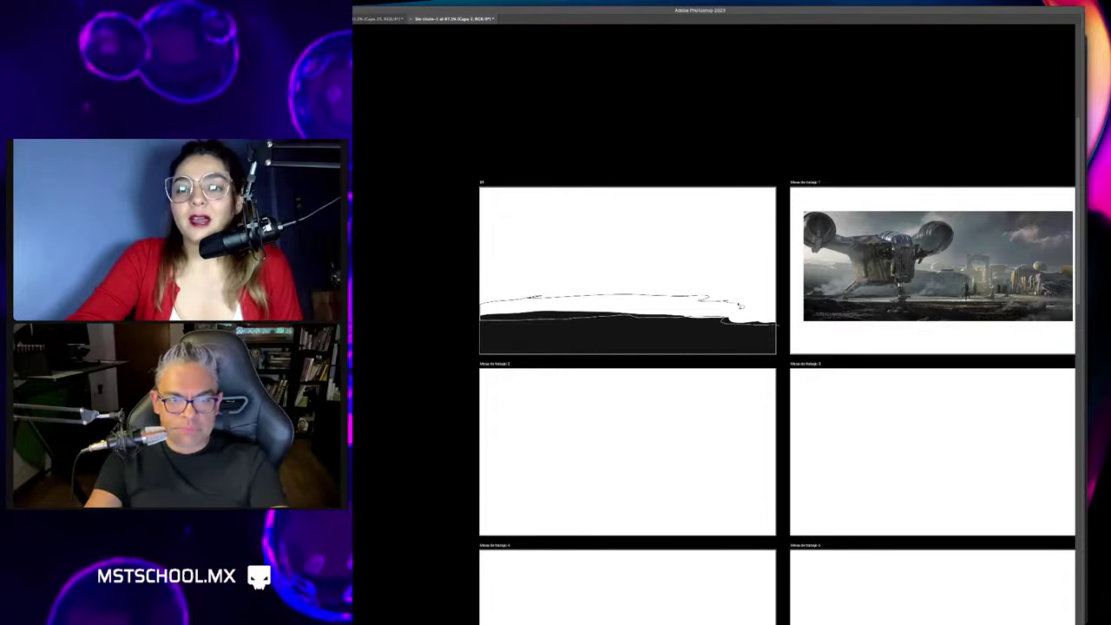
# Fill the next hill band with dark grey-green.
pyautogui.click(771, 344)
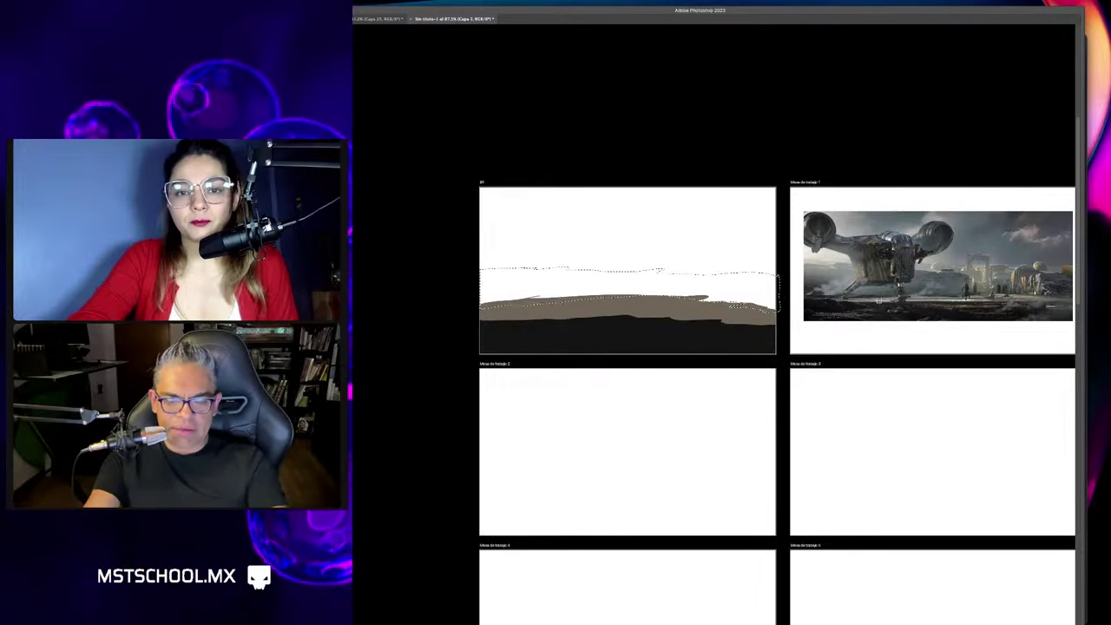
pyautogui.hotkey('alt', 'BackSpace')
pyautogui.hotkey('ctrl', 'd')
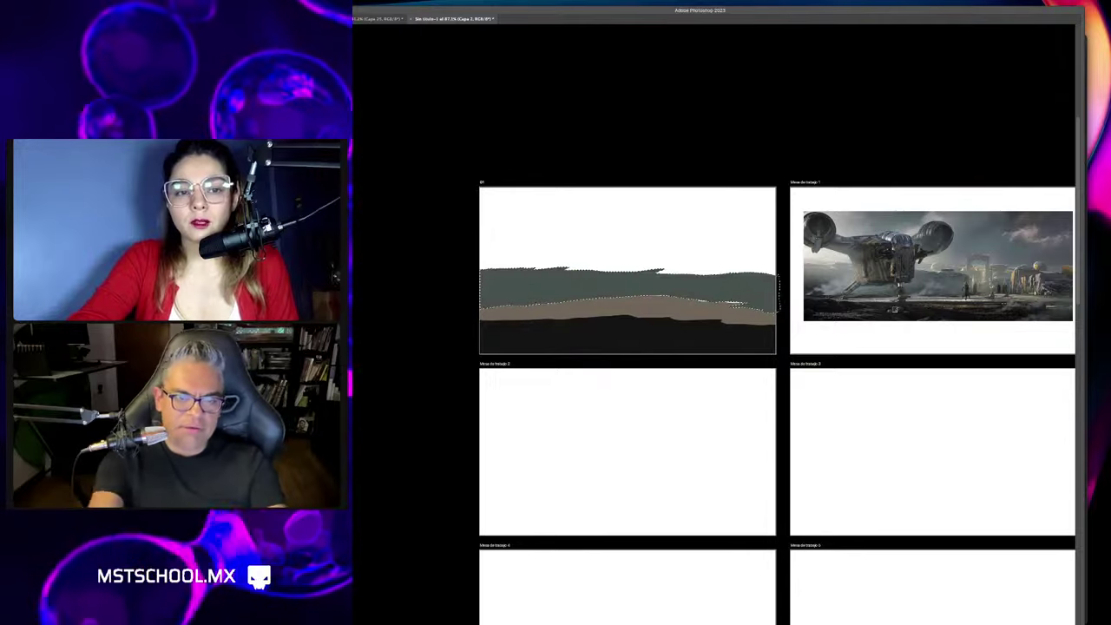
pyautogui.scroll(-1, 637, 284)
pyautogui.scroll(2, 637, 283)
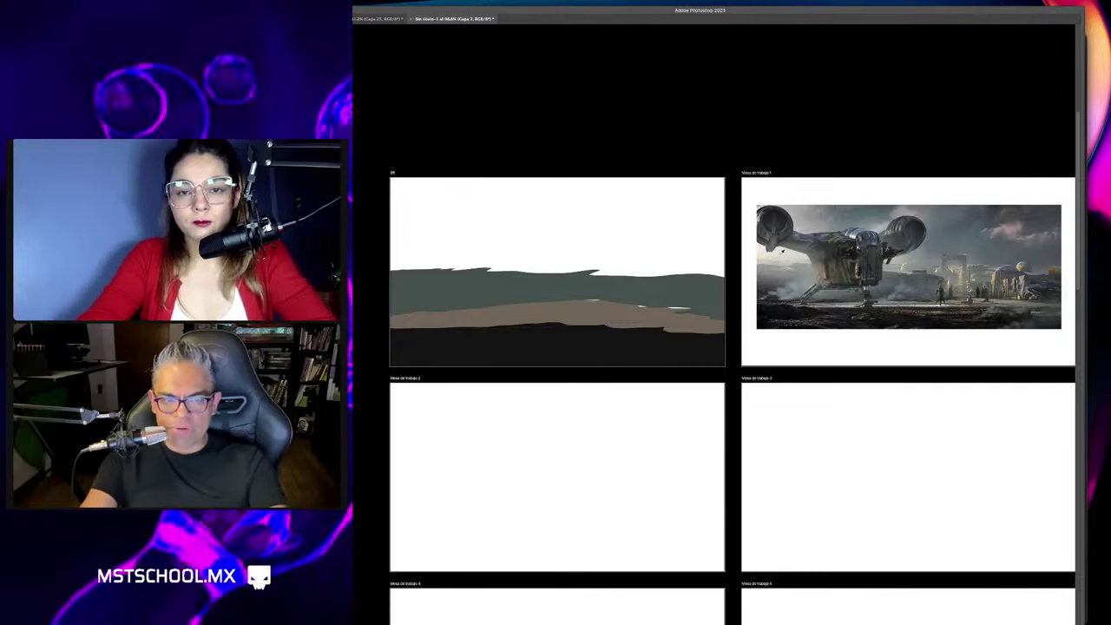
# Lasso the ridge band above the hills and fill it black.
pyautogui.moveTo(556, 283); pyautogui.dragTo(582, 283)
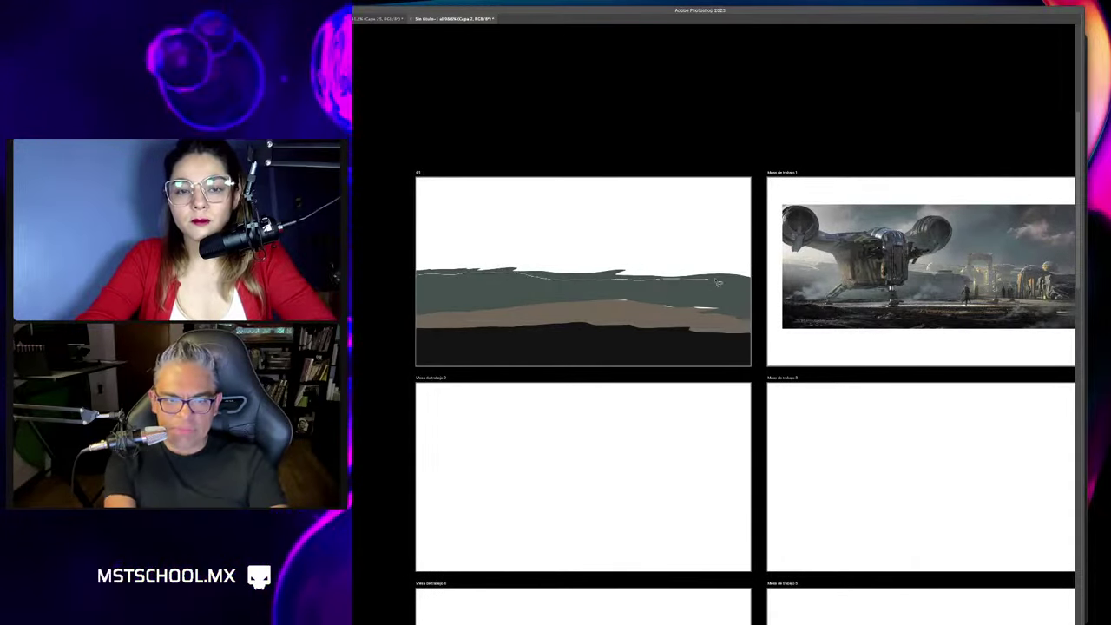
pyautogui.moveTo(760, 251); pyautogui.dragTo(623, 252)
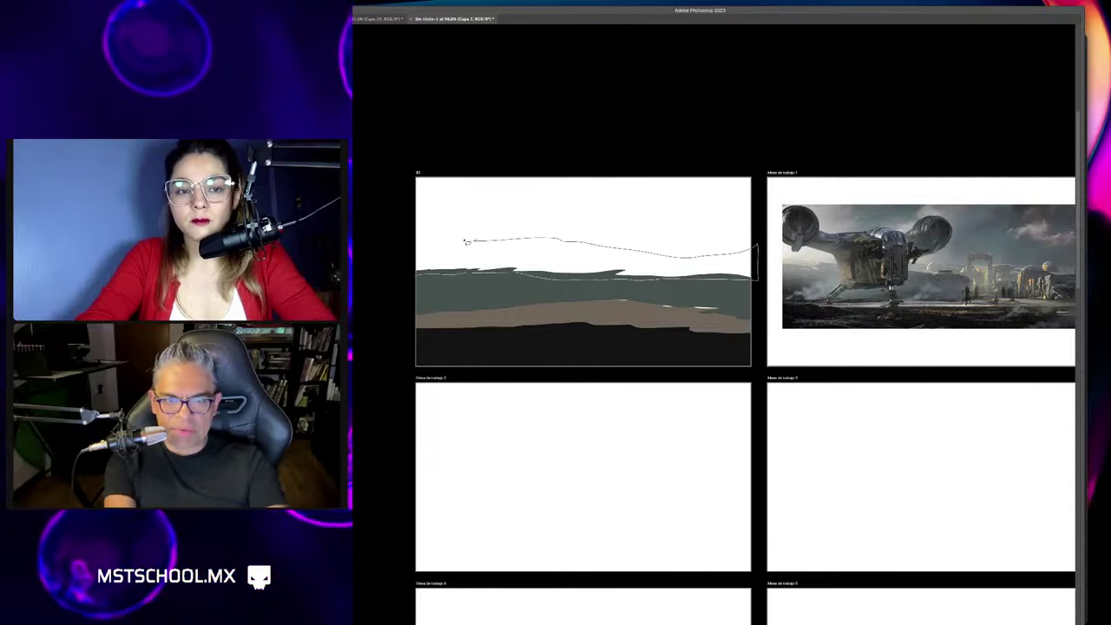
pyautogui.moveTo(467, 241); pyautogui.dragTo(417, 274)
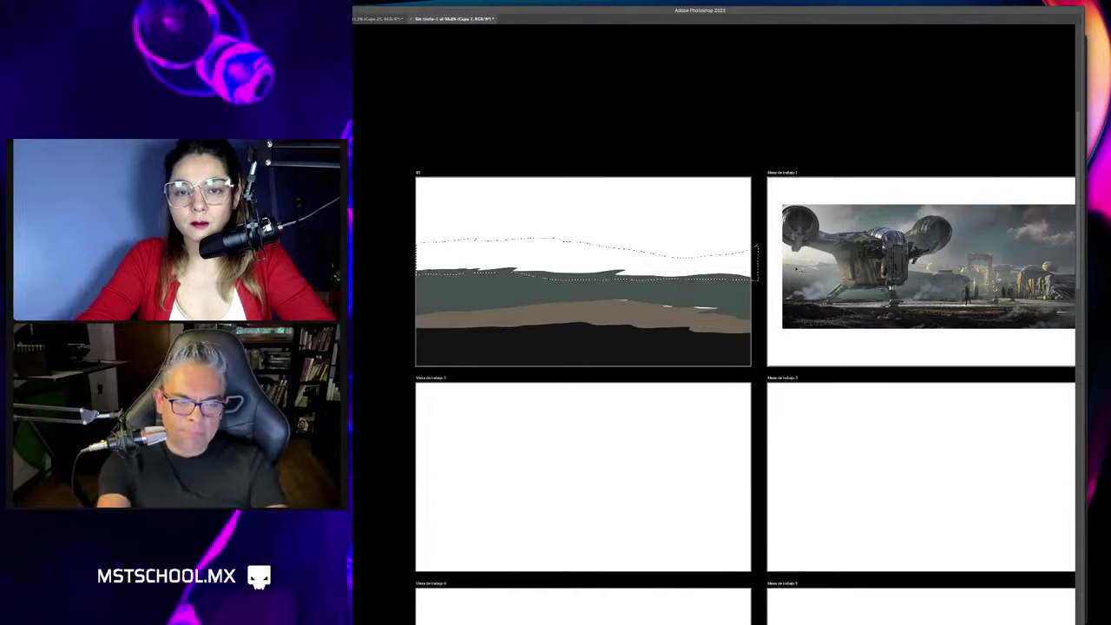
pyautogui.hotkey('alt', 'BackSpace')
pyautogui.hotkey('ctrl', 'd')
pyautogui.hscroll(2, 720, 305)
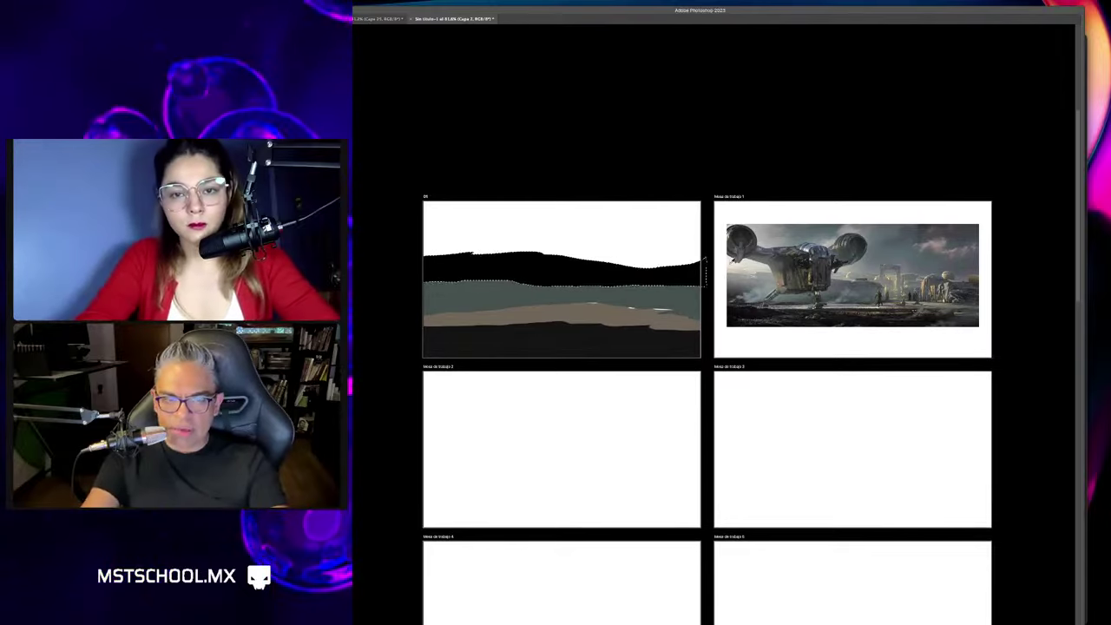
# Refill the black band with light beige.
pyautogui.hotkey('alt', 'BackSpace')
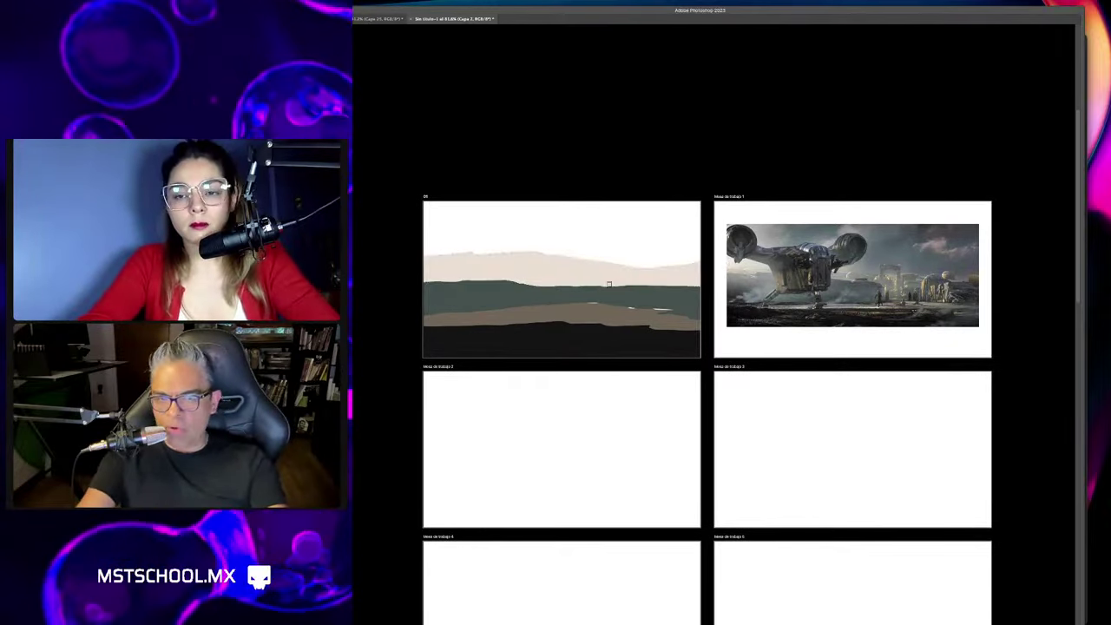
pyautogui.scroll(-5, 612, 277)
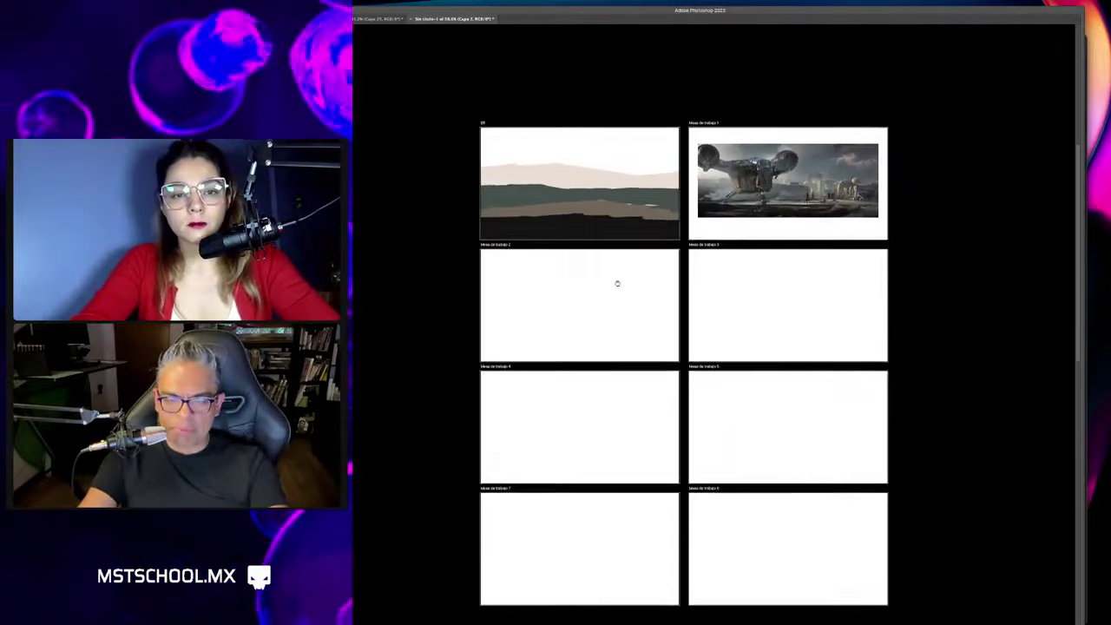
pyautogui.scroll(-2, 611, 295)
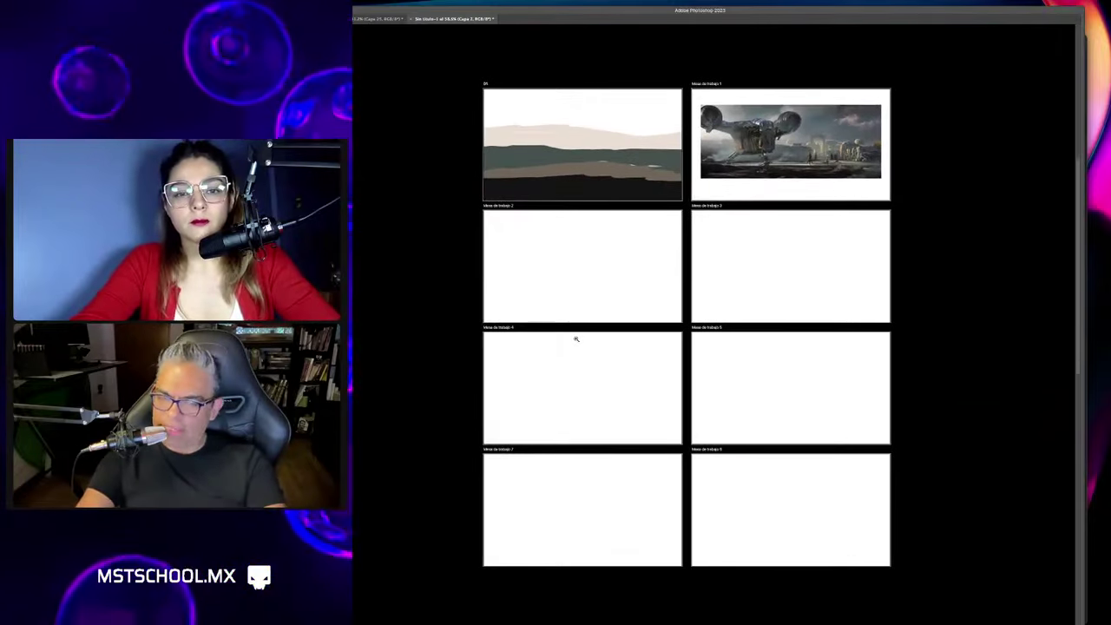
pyautogui.scroll(5, 618, 312)
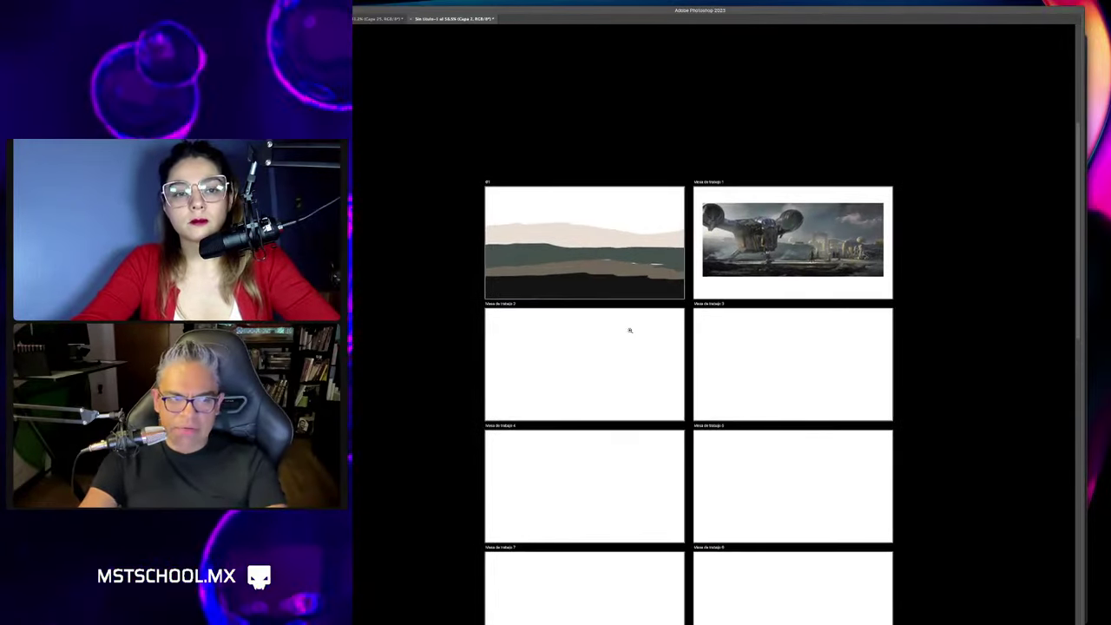
pyautogui.scroll(2, 616, 252)
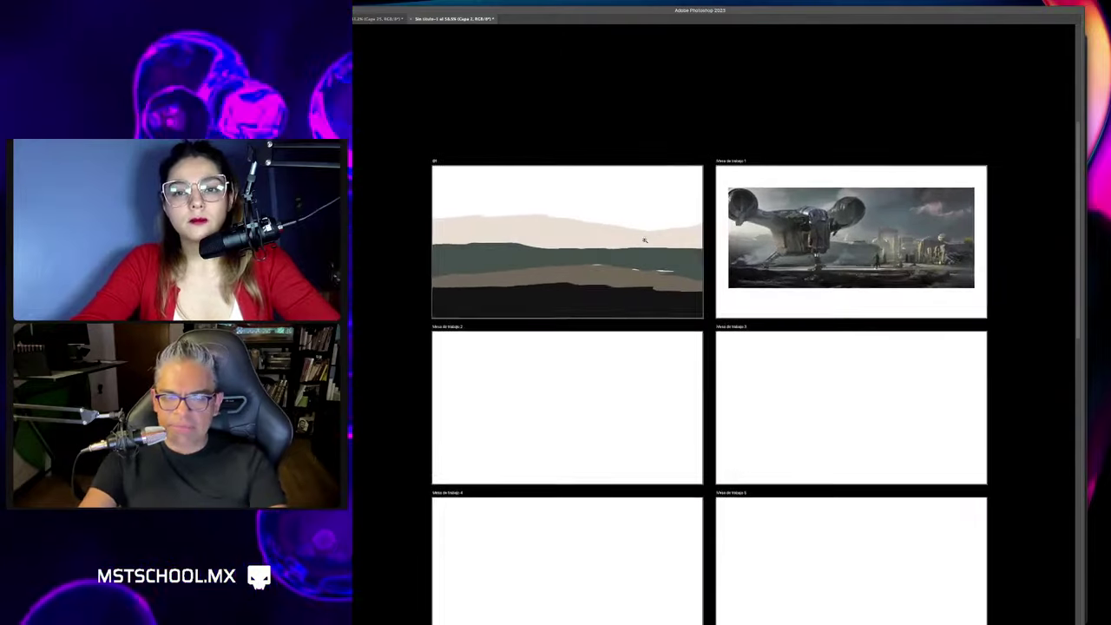
pyautogui.scroll(1, 664, 301)
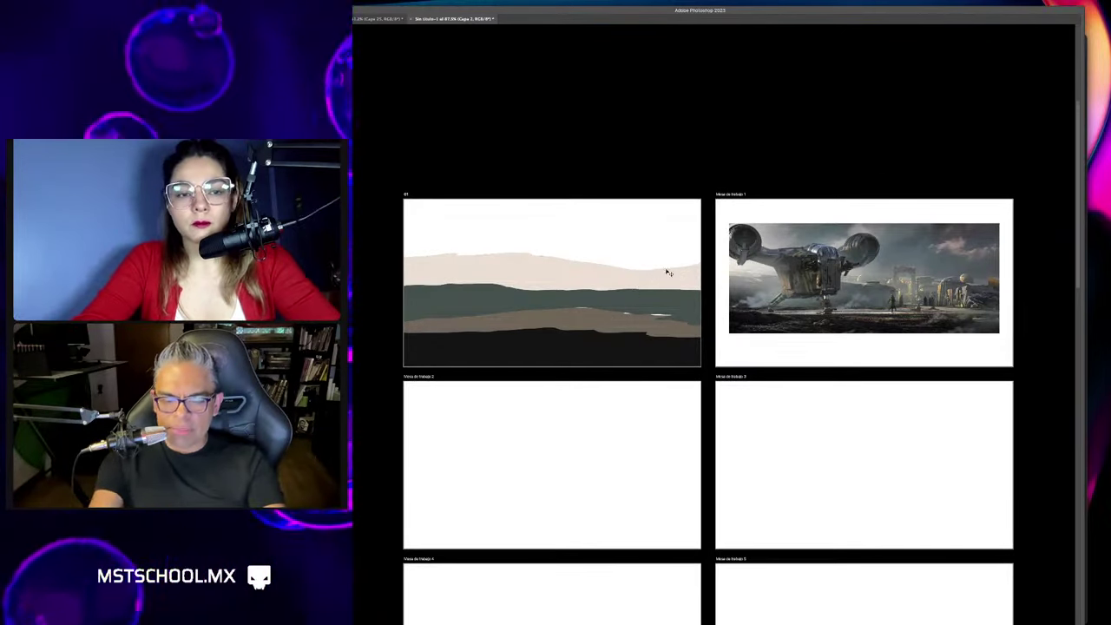
# Lasso the artboard's top sky area and fill it with a dark colour sampled from the ship.
pyautogui.moveTo(707, 271); pyautogui.dragTo(404, 259)
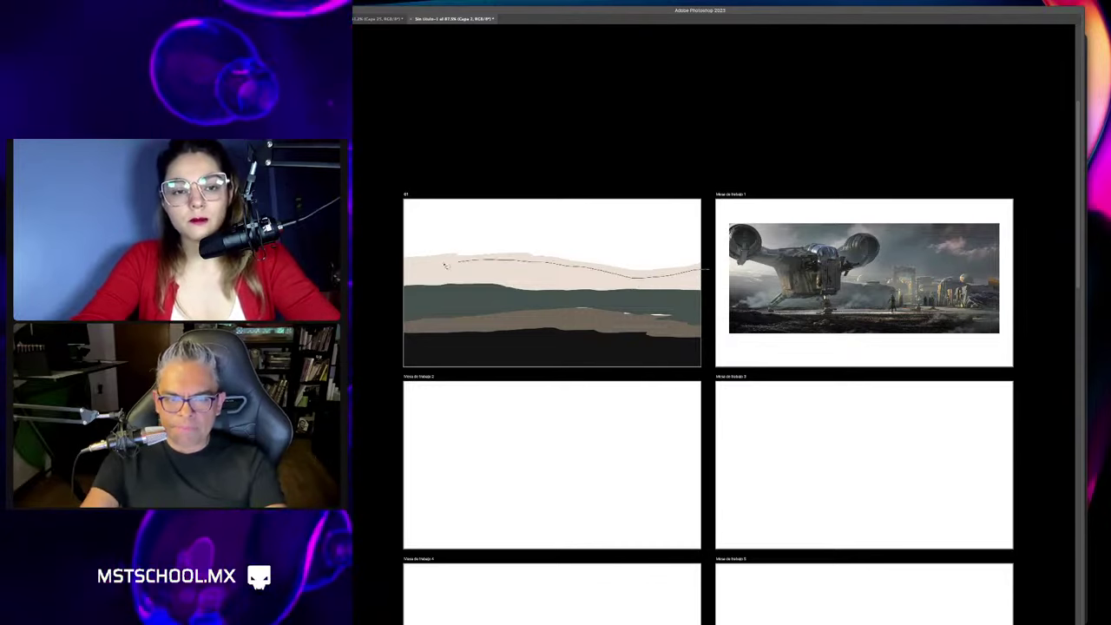
pyautogui.moveTo(646, 177); pyautogui.dragTo(686, 209)
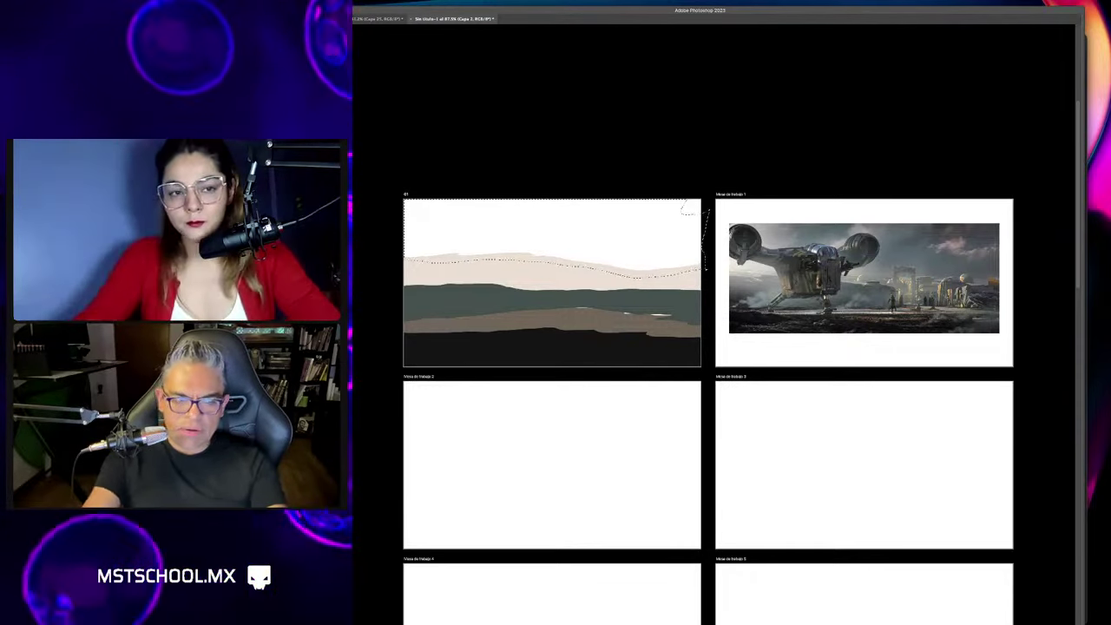
pyautogui.click(918, 235)
pyautogui.hotkey('alt', 'BackSpace')
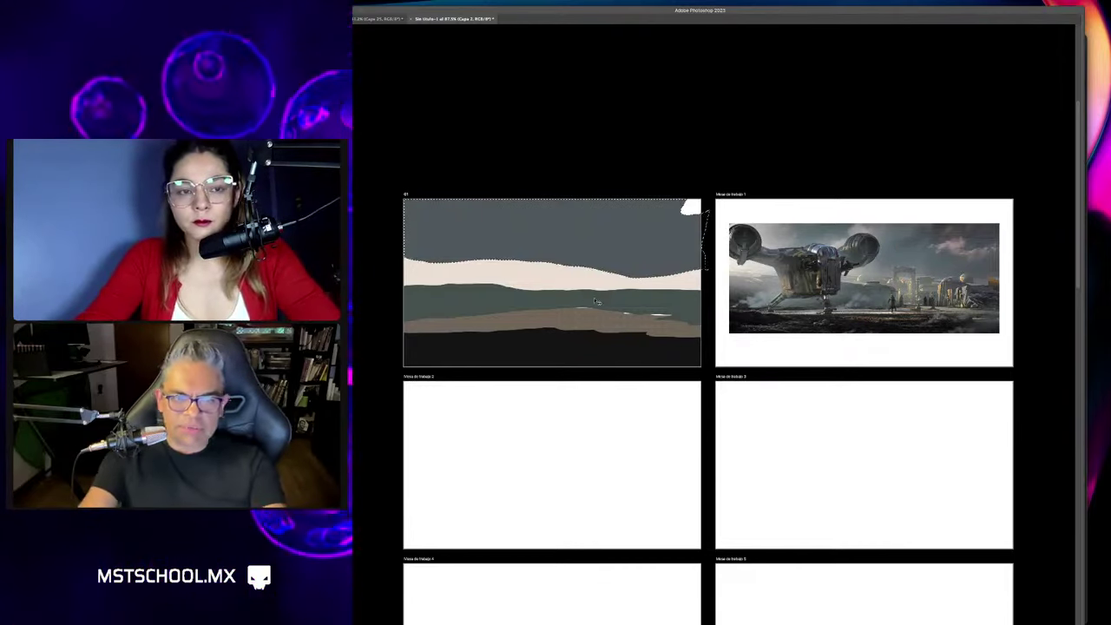
pyautogui.hotkey('ctrl', 'd')
pyautogui.scroll(-2, 600, 301)
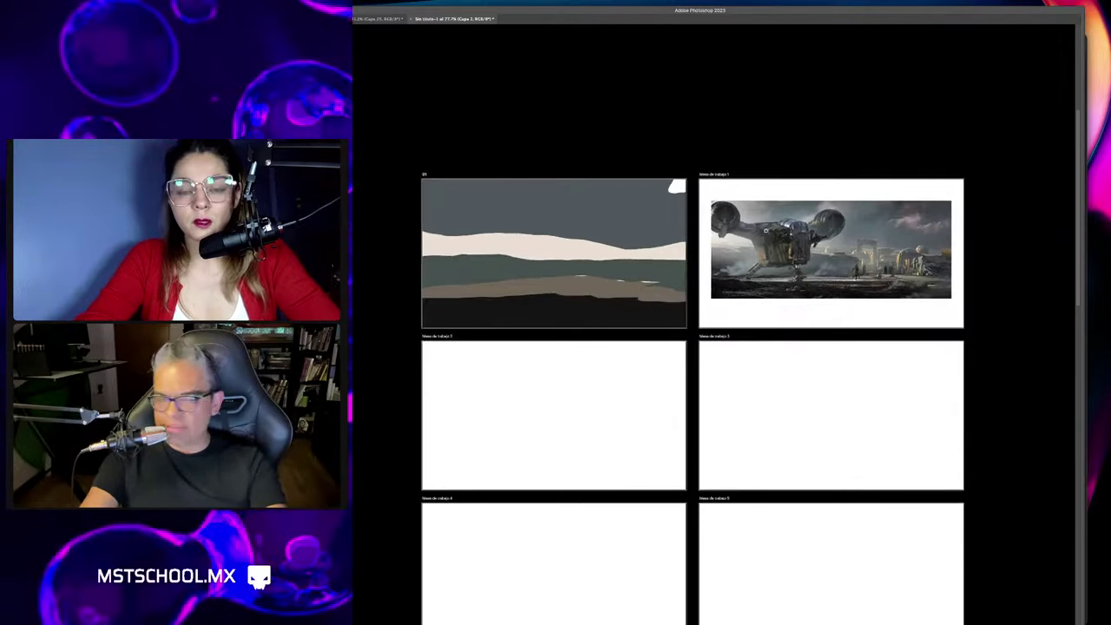
pyautogui.scroll(2, 602, 256)
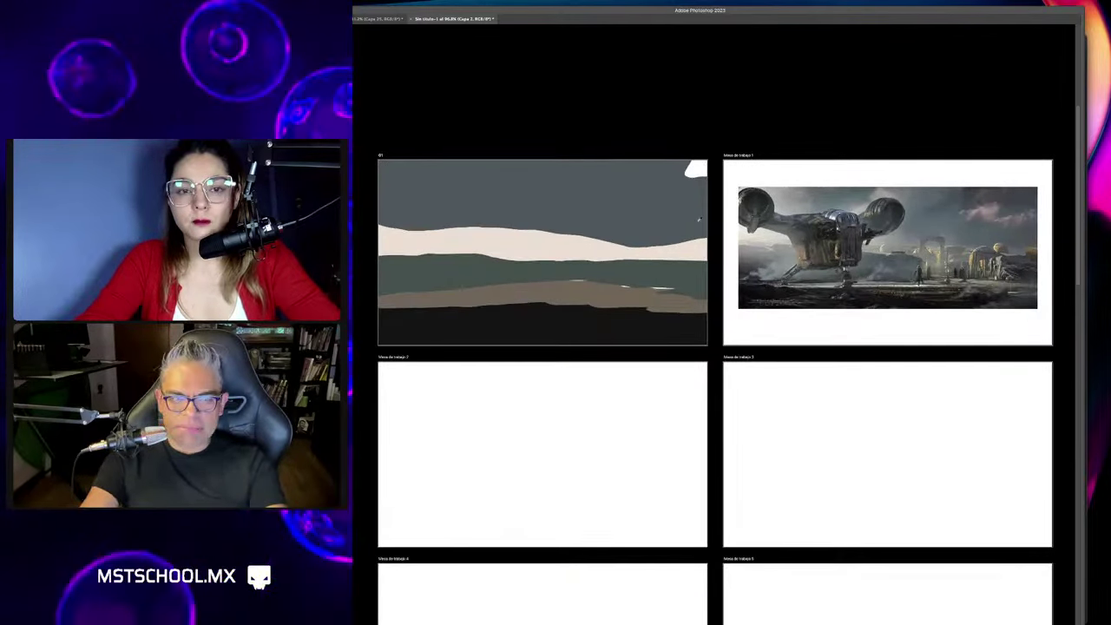
# Lasso the lower sky and fill it with a light grey cloud band, then return to the Brush.
pyautogui.click(779, 206)
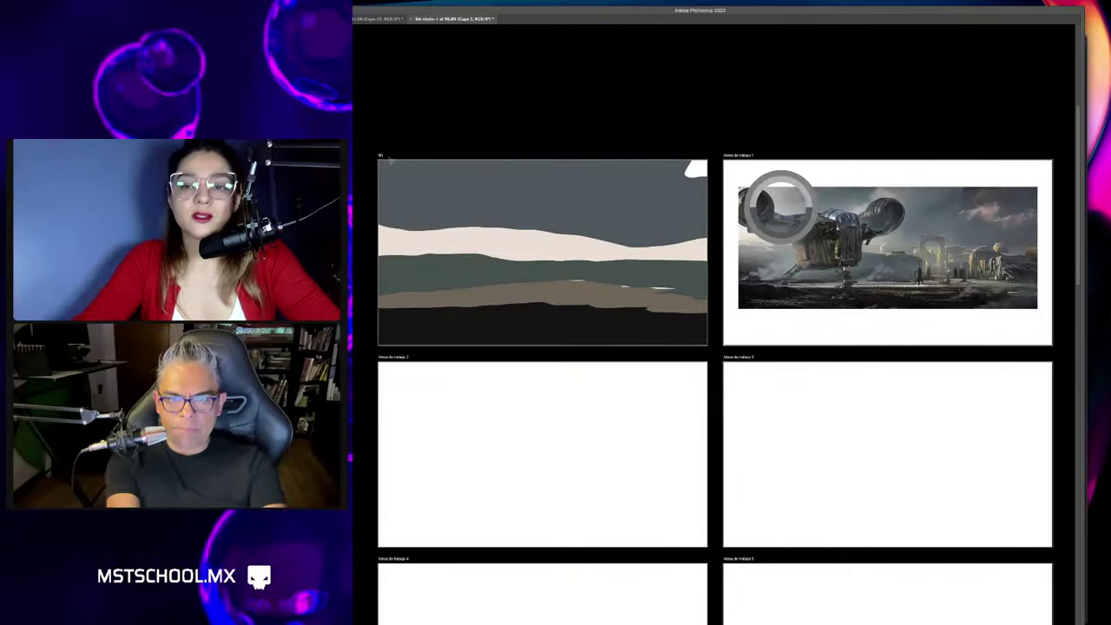
pyautogui.moveTo(486, 169)
pyautogui.mouseDown()
pyautogui.moveTo(392, 243)
pyautogui.moveTo(484, 226)
pyautogui.mouseUp()
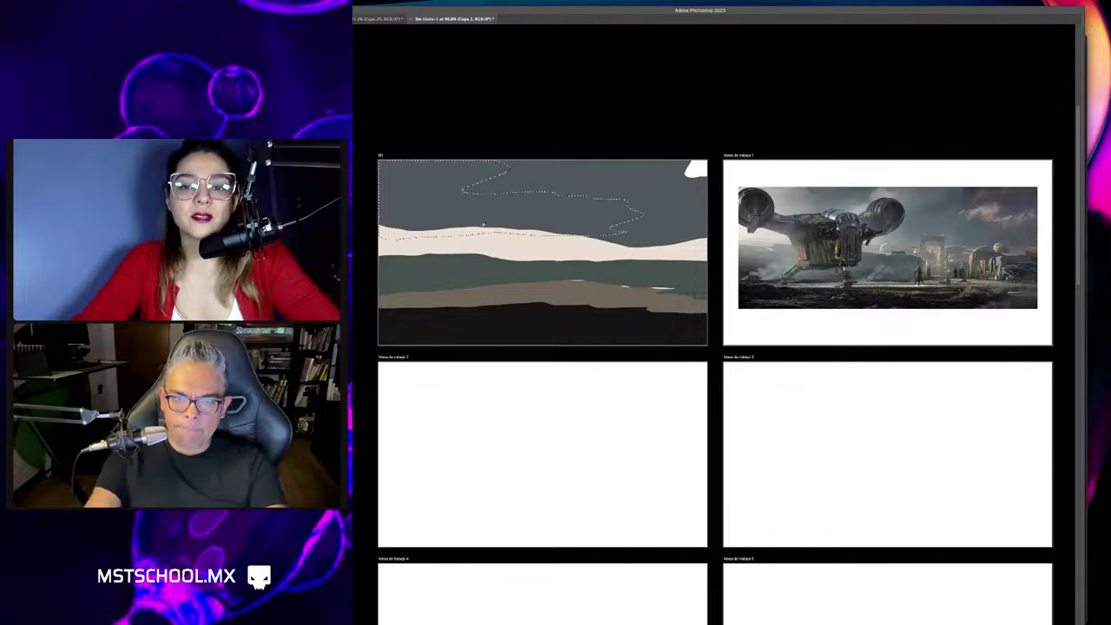
pyautogui.hotkey('alt', 'BackSpace')
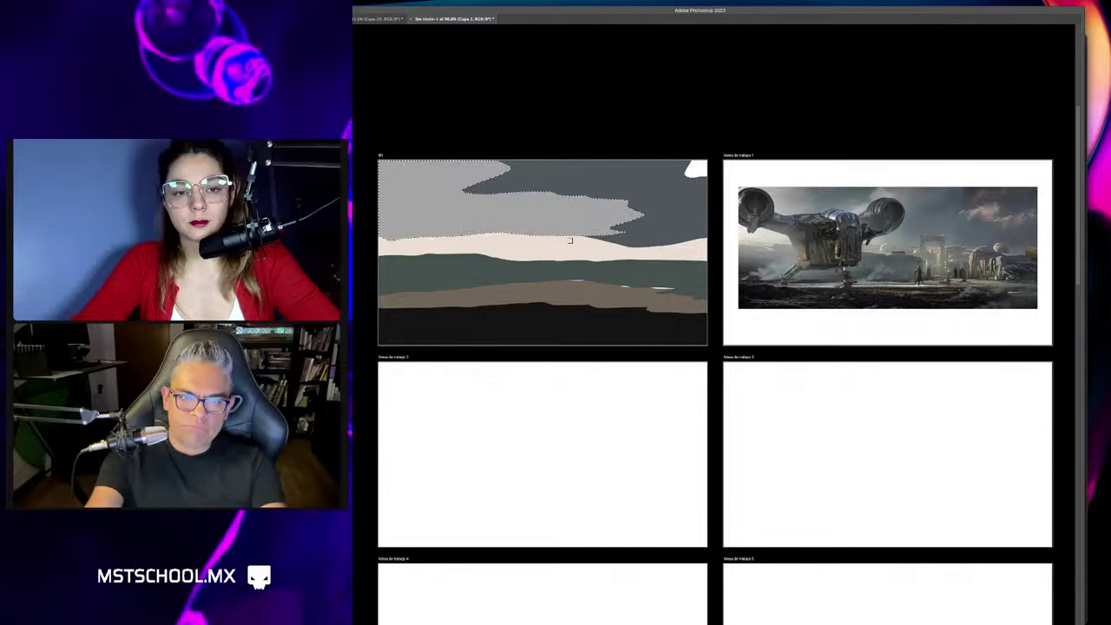
pyautogui.hotkey('ctrl', 'd')
pyautogui.hotkey('ctrl', '1')
pyautogui.press('b')
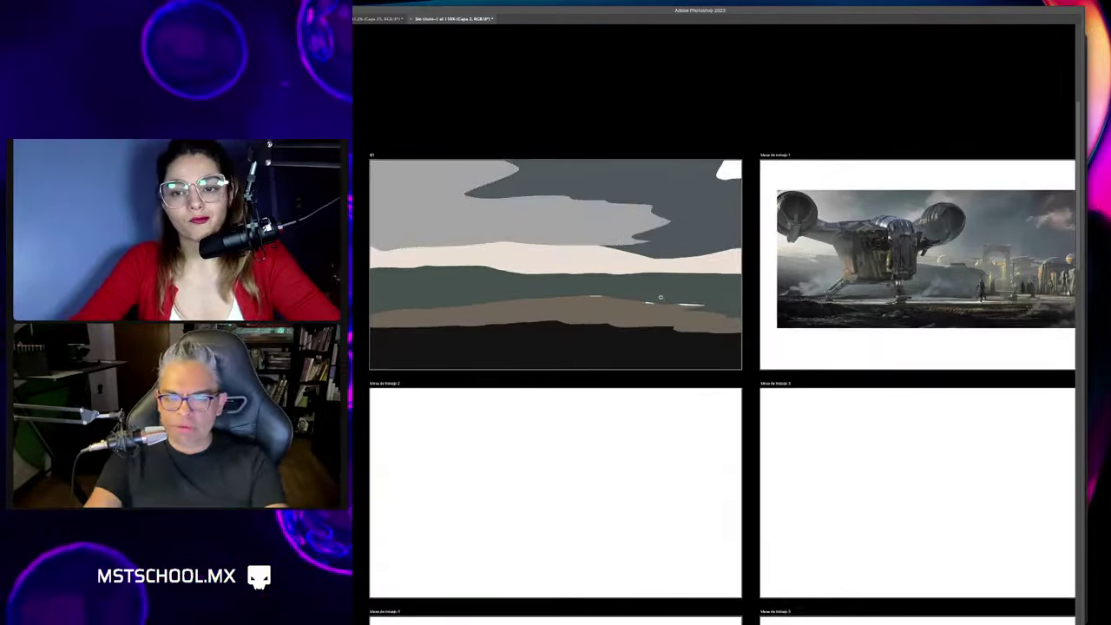
pyautogui.keyDown('alt'); pyautogui.scroll(-2, 659, 297); pyautogui.keyUp('alt')
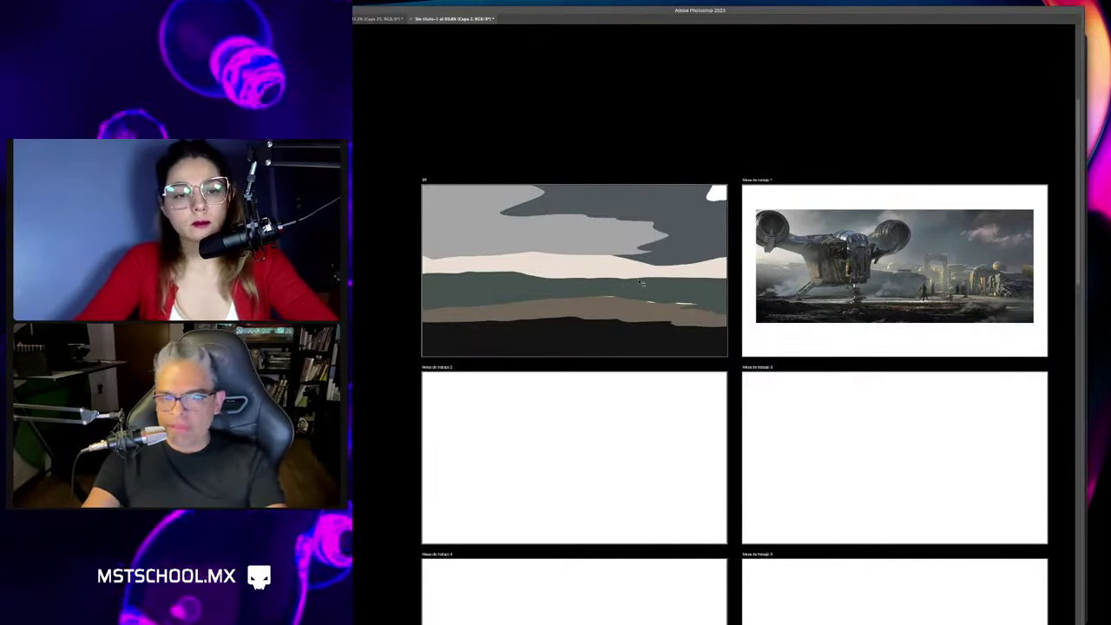
pyautogui.scroll(-3, 629, 318)
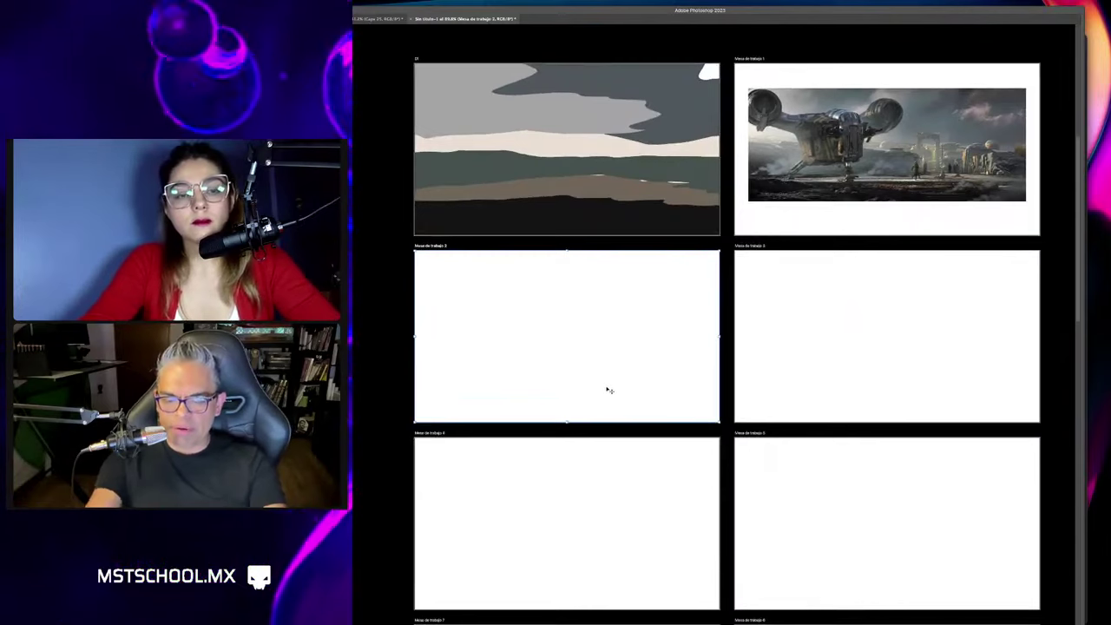
# Create a new layer and zoom into the second artboard.
pyautogui.hotkey('ctrl', 'shift', 'n')
pyautogui.press('Return')
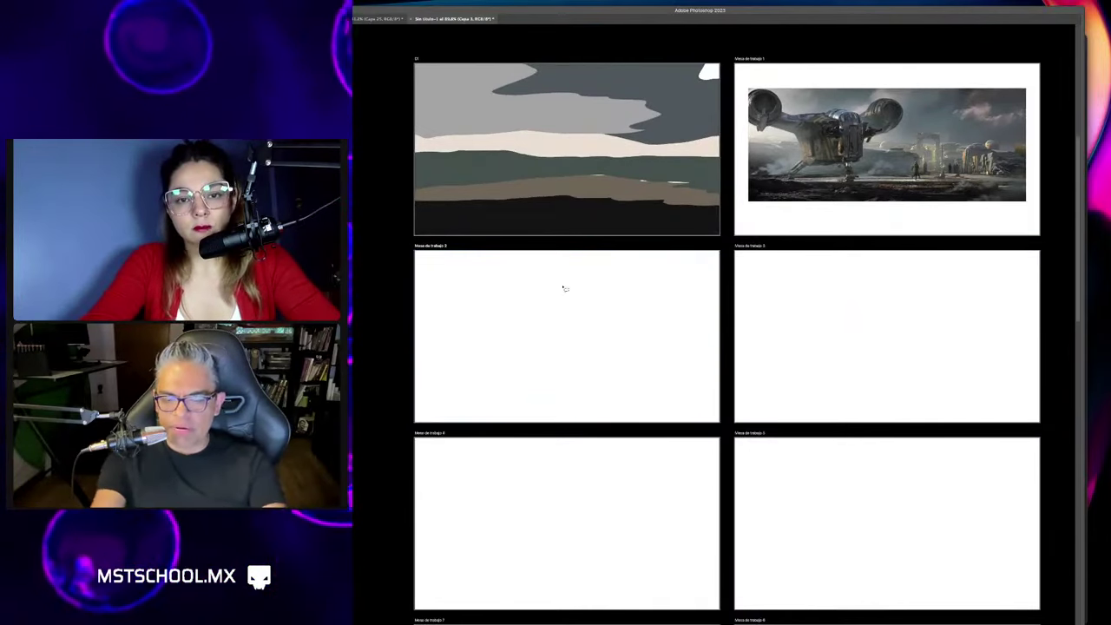
pyautogui.moveTo(553, 324); pyautogui.dragTo(636, 324)
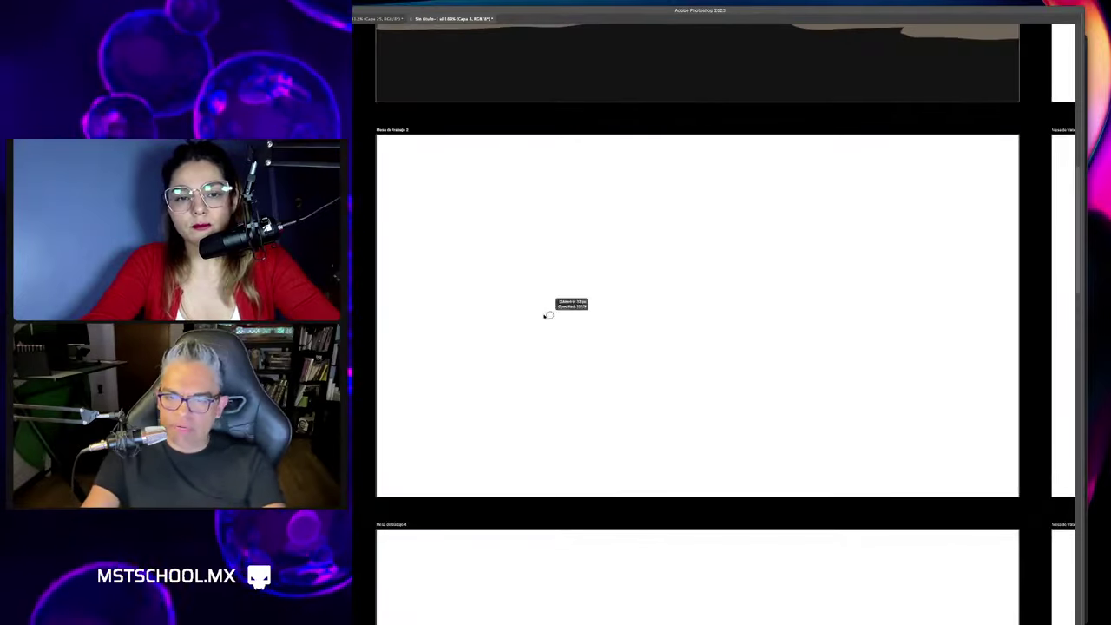
pyautogui.press('Escape')
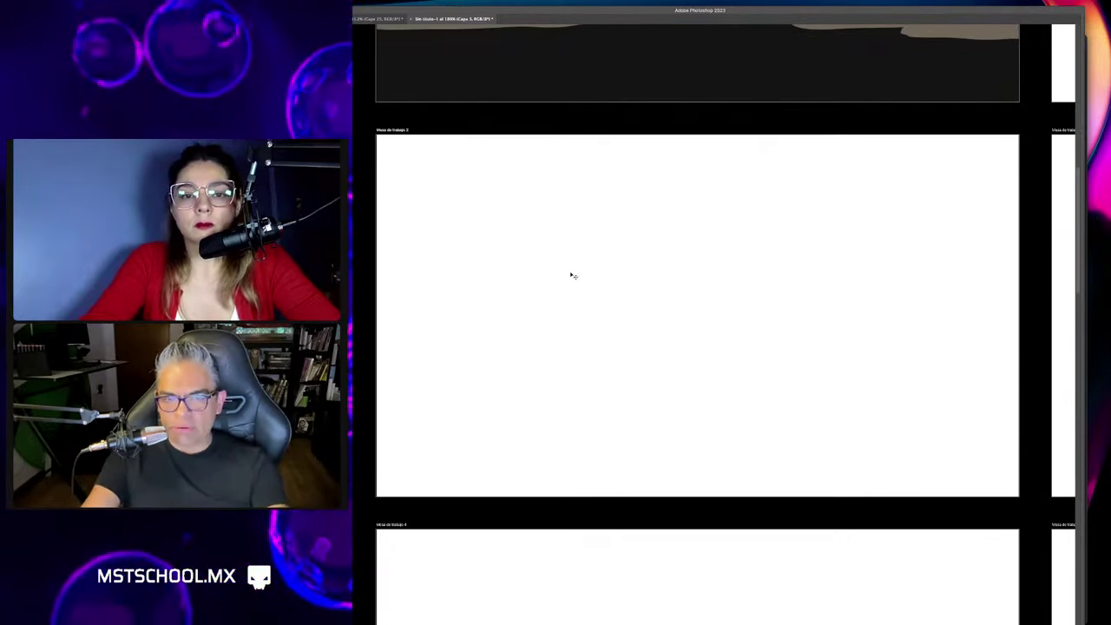
# Sketch front, middle and back receding panels with straight brush lines, labelled F, M and B.
pyautogui.moveTo(508, 399)
pyautogui.mouseDown()
pyautogui.moveTo(770, 330)
pyautogui.moveTo(751, 445)
pyautogui.mouseUp()
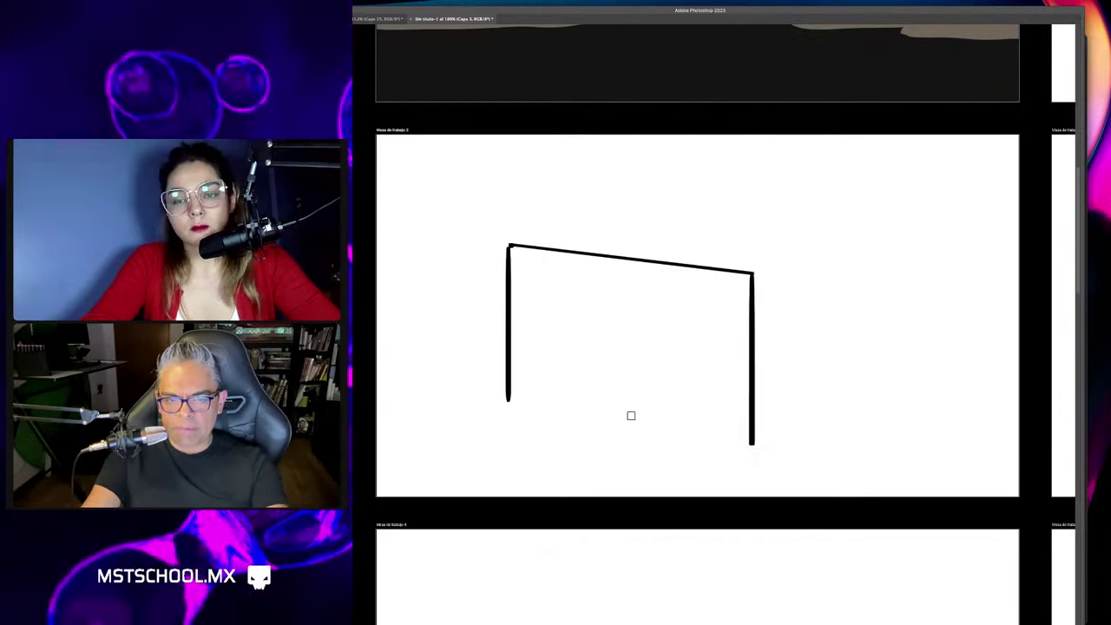
pyautogui.keyDown('shift'); pyautogui.click(508, 399); pyautogui.keyUp('shift')
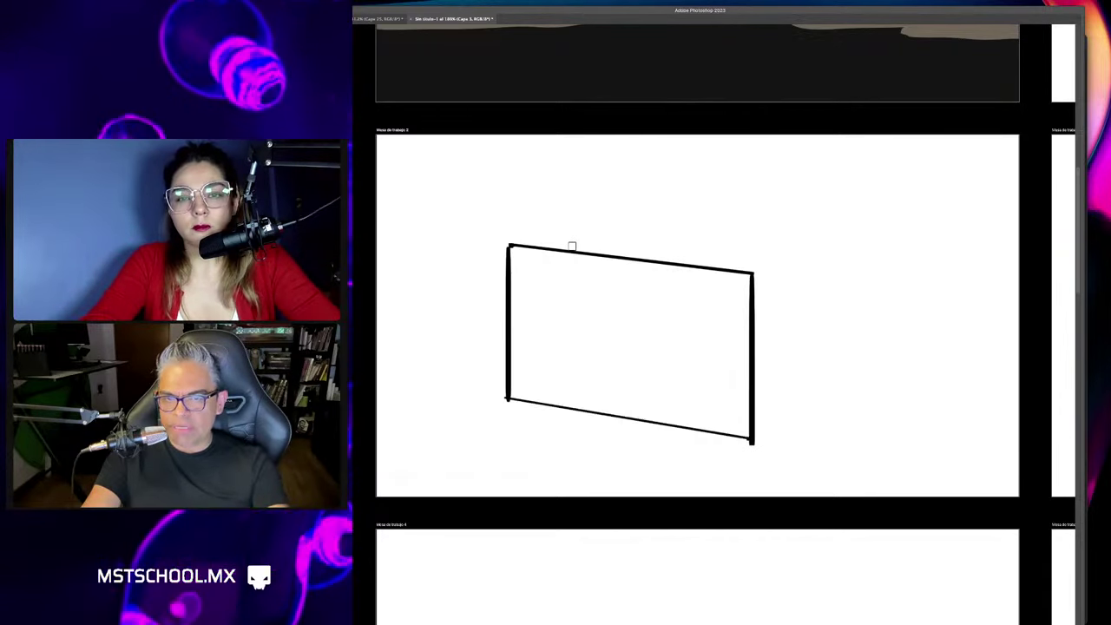
pyautogui.moveTo(573, 247)
pyautogui.mouseDown()
pyautogui.moveTo(821, 271)
pyautogui.moveTo(764, 429)
pyautogui.mouseUp()
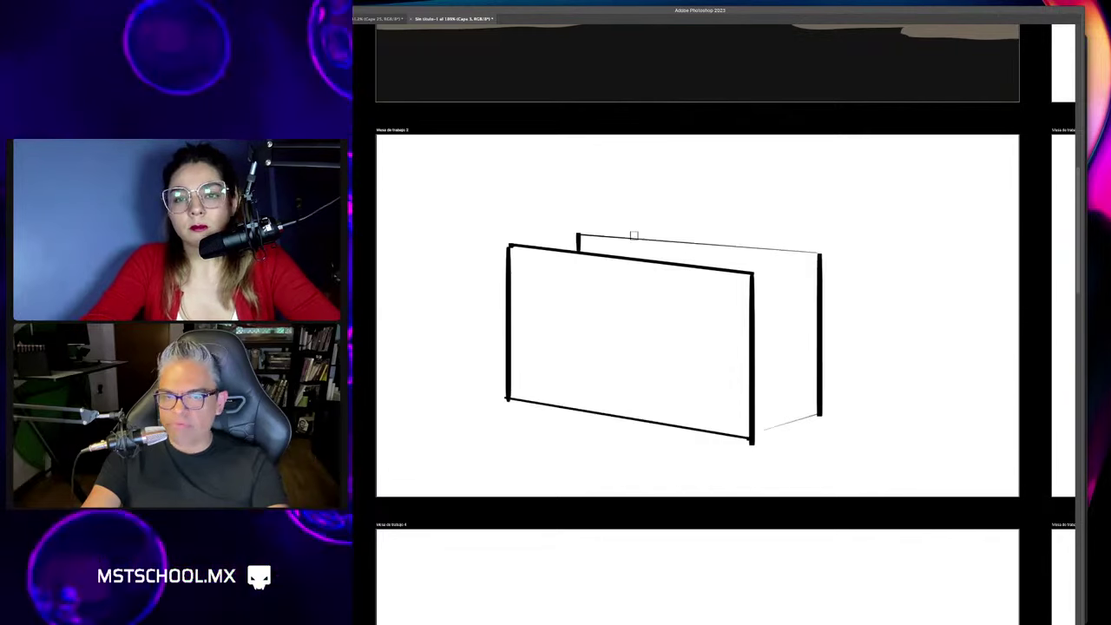
pyautogui.moveTo(636, 227)
pyautogui.mouseDown()
pyautogui.moveTo(862, 236)
pyautogui.moveTo(825, 394)
pyautogui.mouseUp()
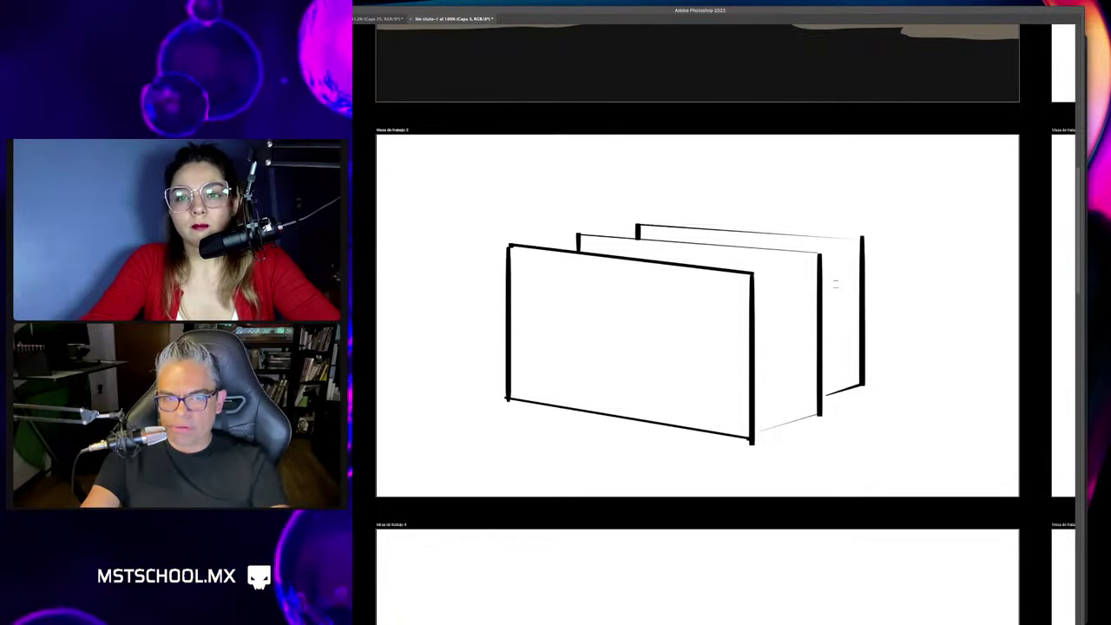
pyautogui.moveTo(832, 280)
pyautogui.mouseDown()
pyautogui.moveTo(833, 301)
pyautogui.moveTo(770, 332)
pyautogui.moveTo(789, 331)
pyautogui.mouseUp()
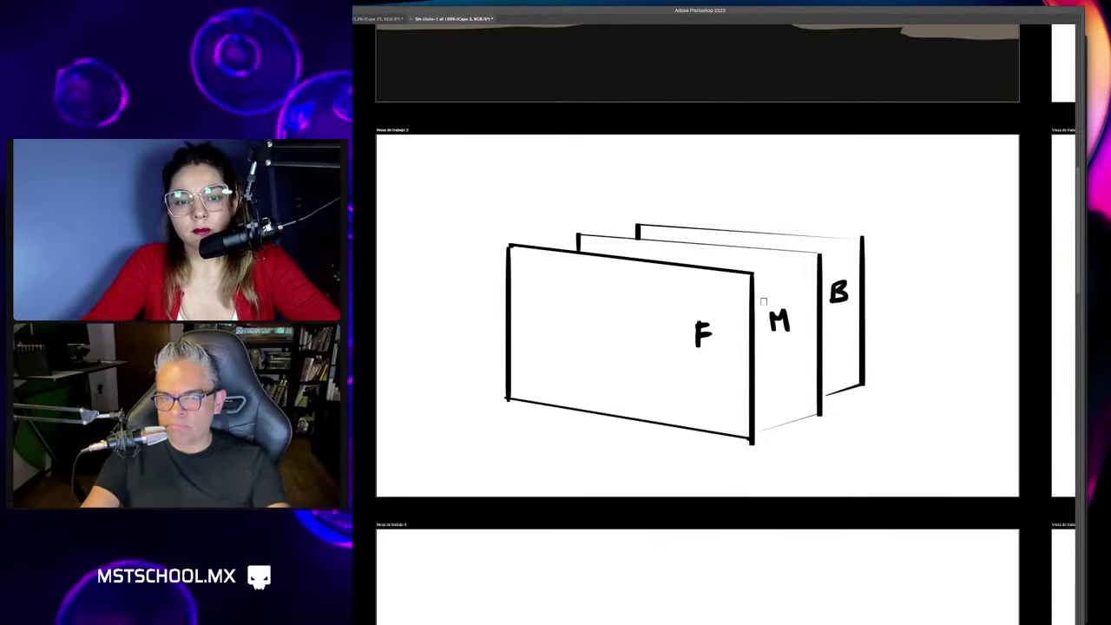
pyautogui.scroll(-1, 775, 298)
pyautogui.scroll(-1, 771, 278)
# Zoom onto the spaceship artboard and add new layer Capa 4 above Capa 1.
pyautogui.scroll(-2, 765, 243)
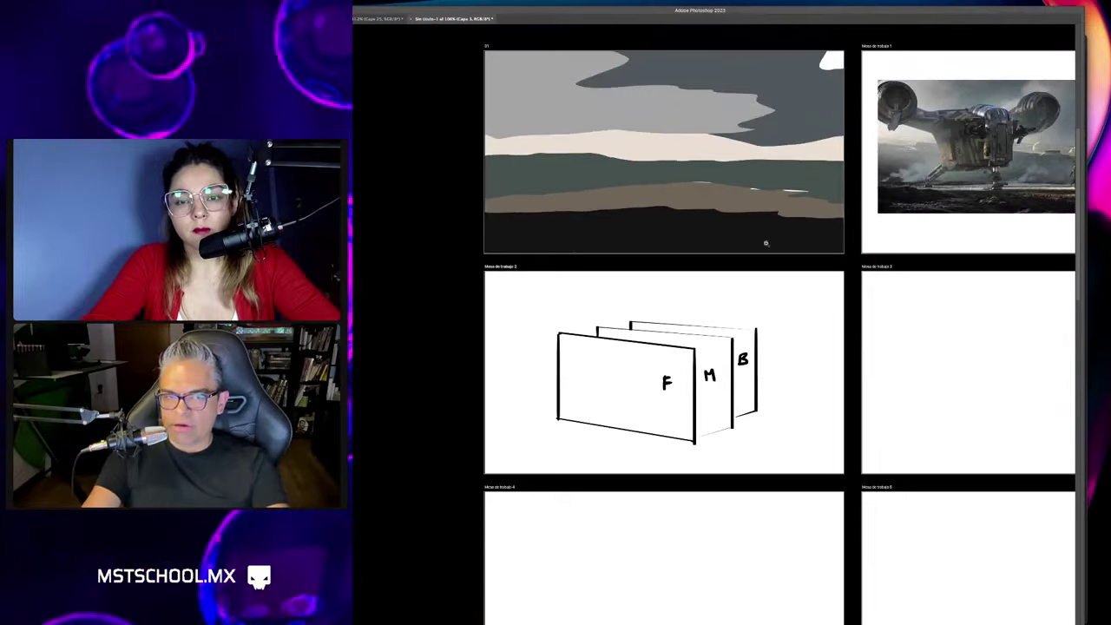
pyautogui.hscroll(3, 701, 315)
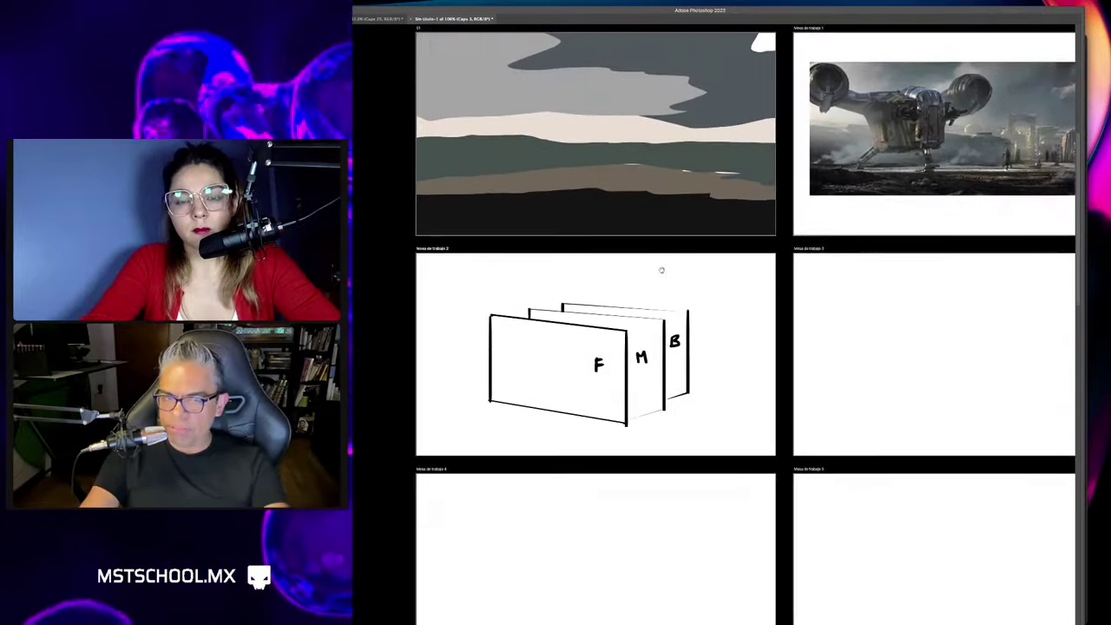
pyautogui.hscroll(2, 659, 268)
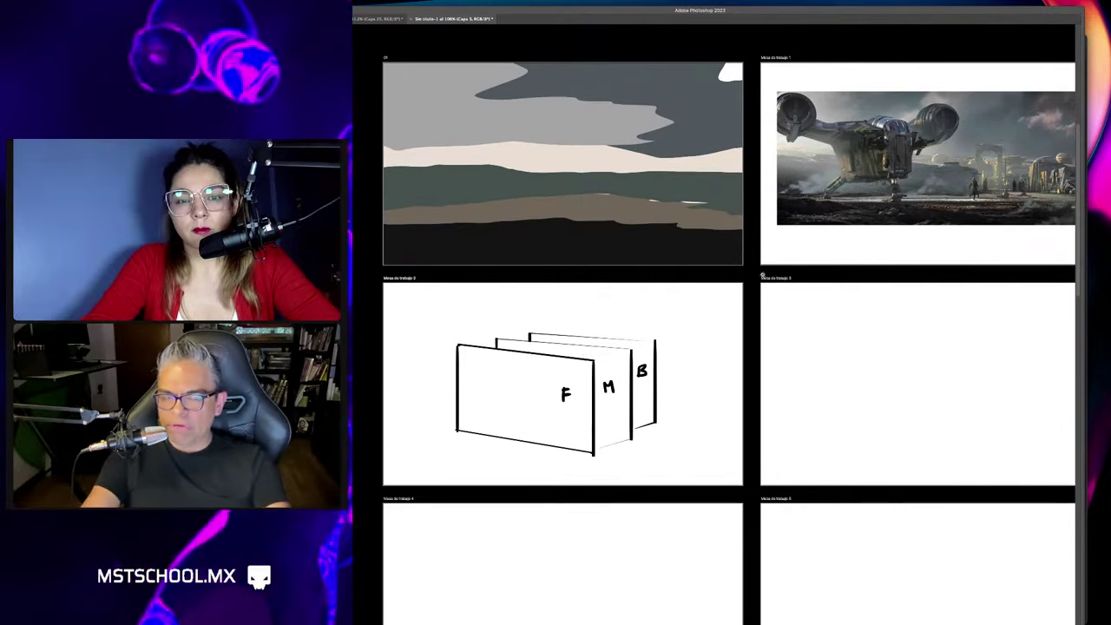
pyautogui.scroll(2, 853, 198)
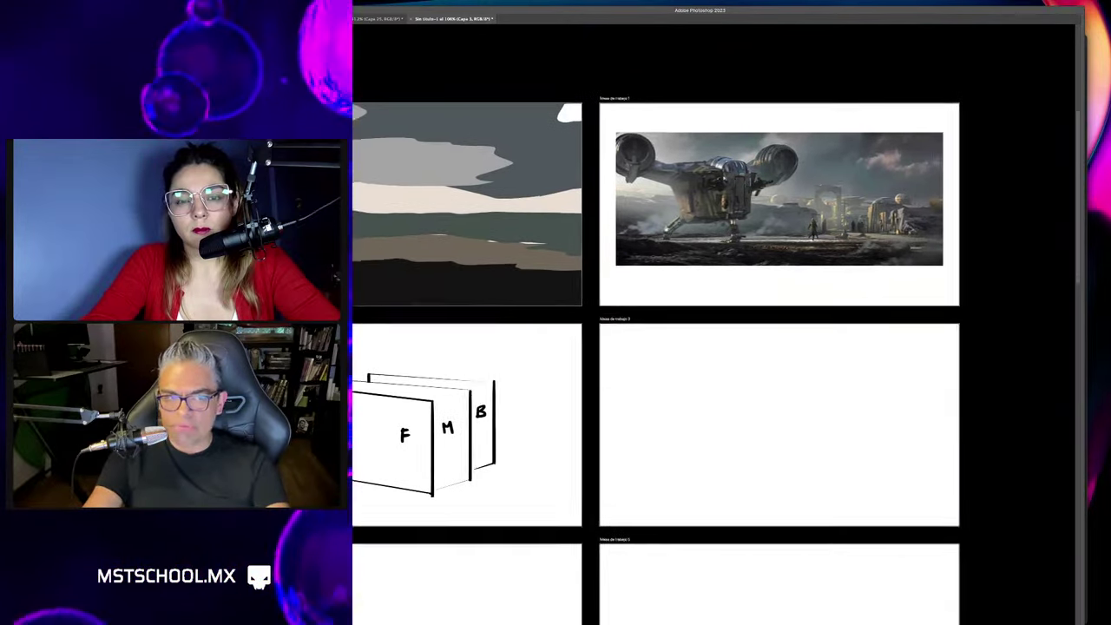
pyautogui.scroll(2, 781, 202)
pyautogui.scroll(3, 738, 204)
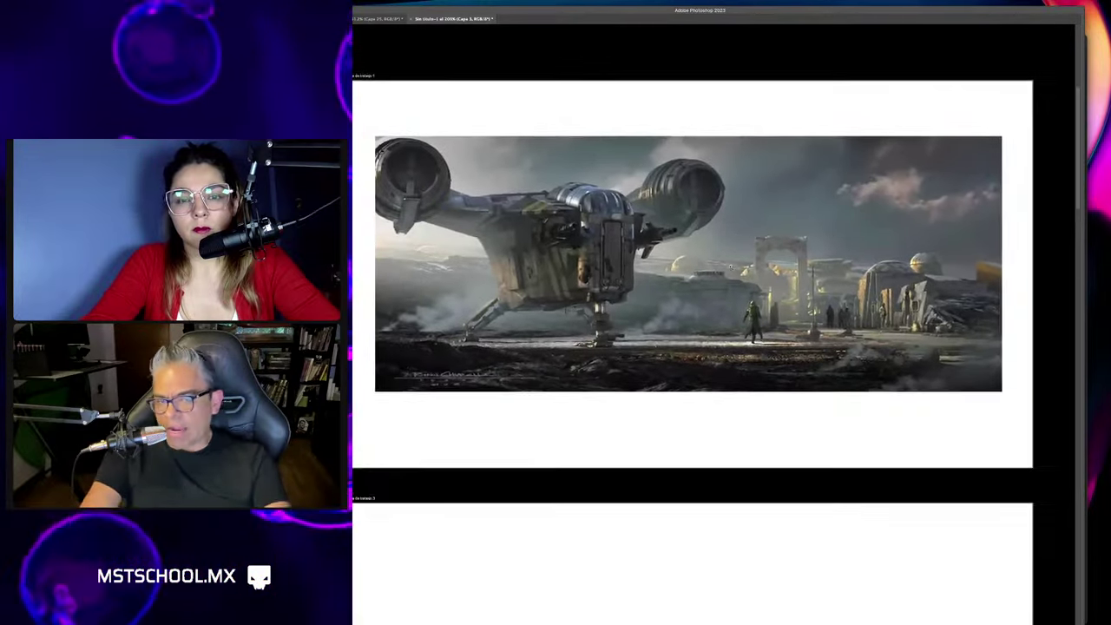
pyautogui.press('Tab')
pyautogui.click(1020, 295)
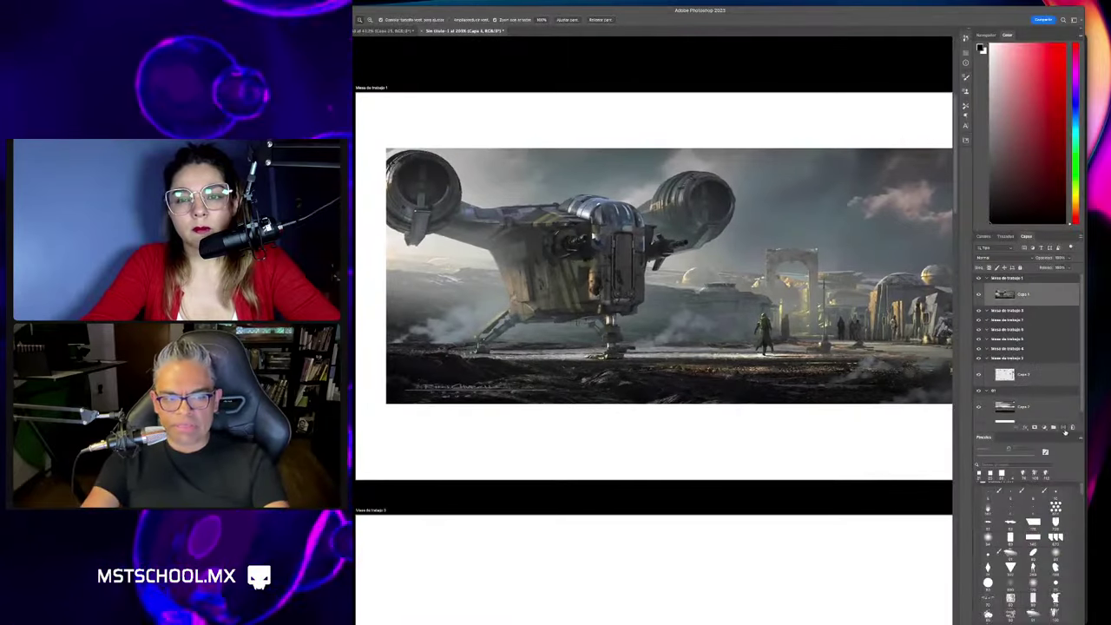
pyautogui.hotkey('ctrl', 'shift', 'alt', 'n')
# Resize the brush with the panels hidden, then show the panels again.
pyautogui.press('Tab')
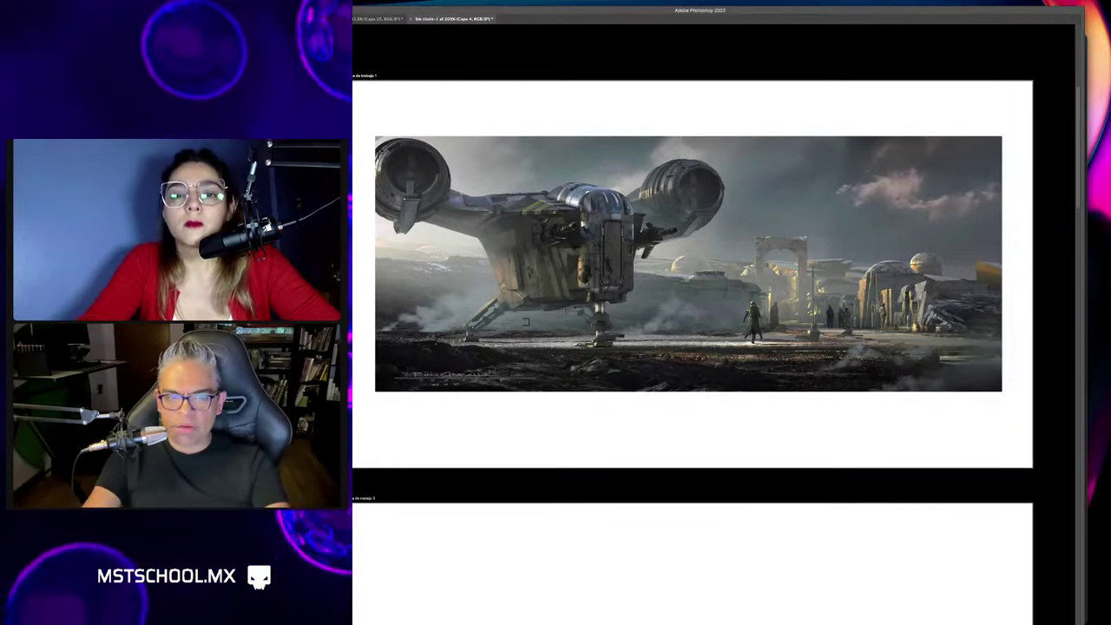
pyautogui.moveTo(444, 324); pyautogui.dragTo(449, 342)
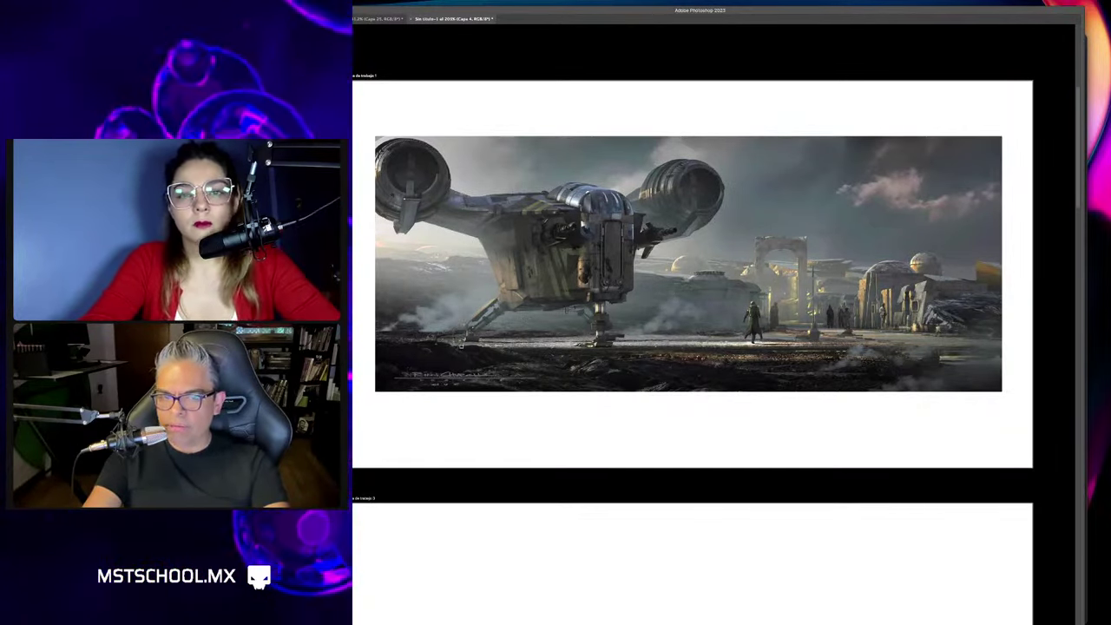
pyautogui.press('Tab')
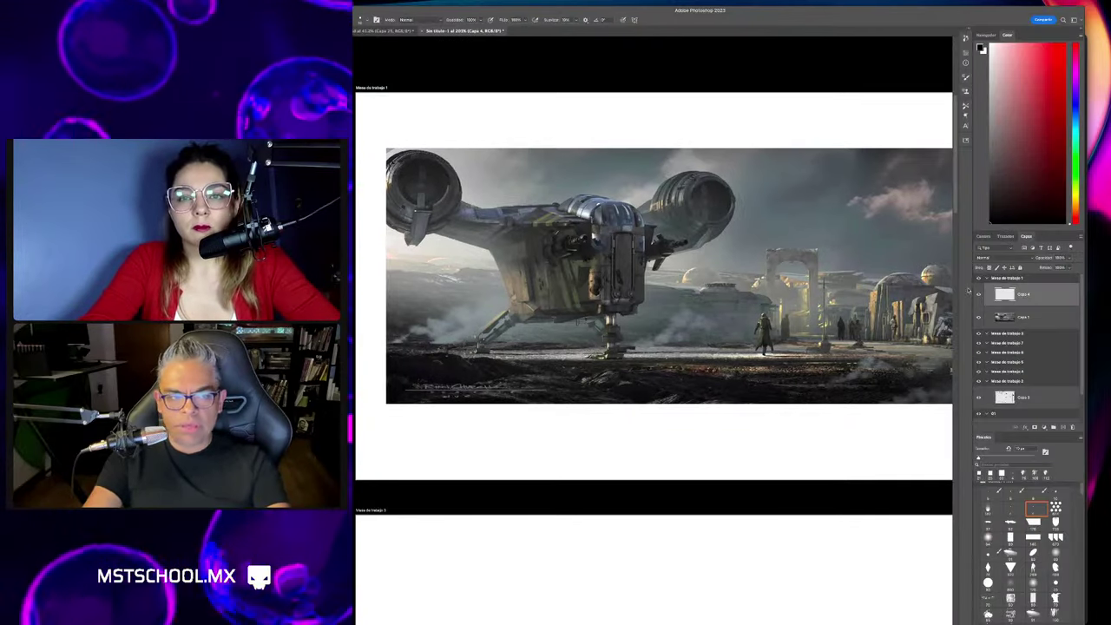
# Choose red and paint the left engine and a ground band below the ship.
pyautogui.click(1047, 89)
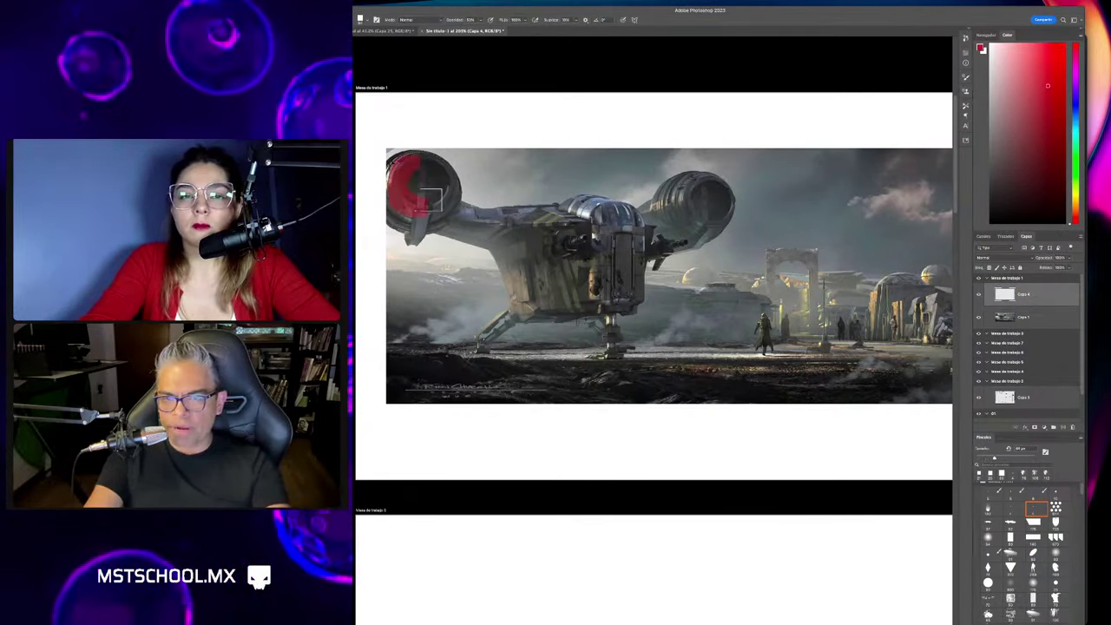
pyautogui.moveTo(431, 200)
pyautogui.mouseDown()
pyautogui.moveTo(433, 183)
pyautogui.moveTo(418, 236)
pyautogui.mouseUp()
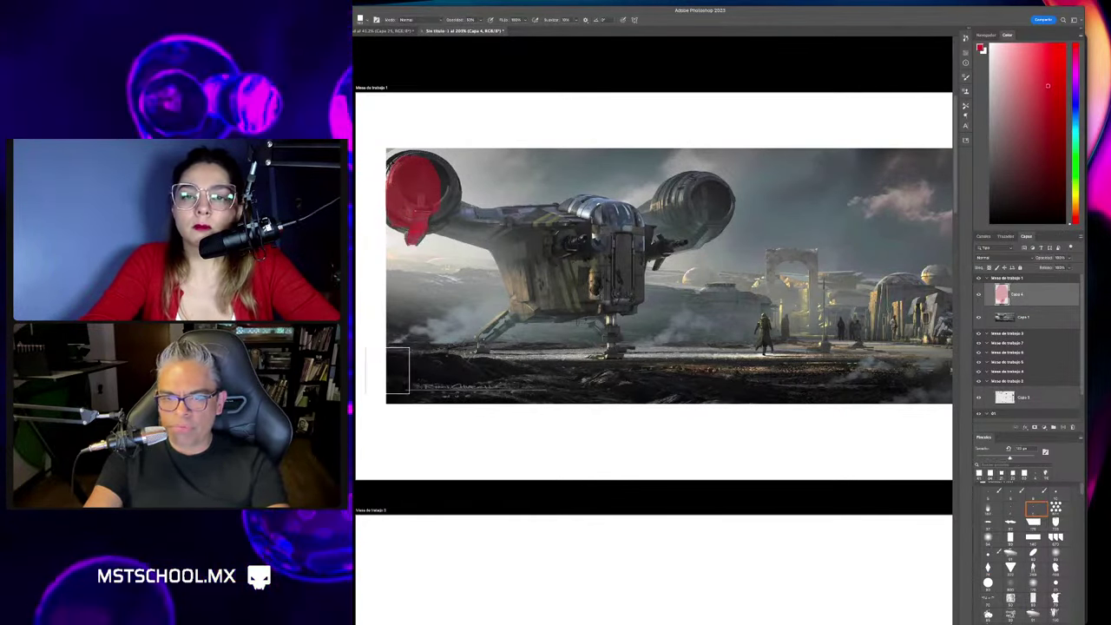
pyautogui.moveTo(397, 371); pyautogui.dragTo(795, 380)
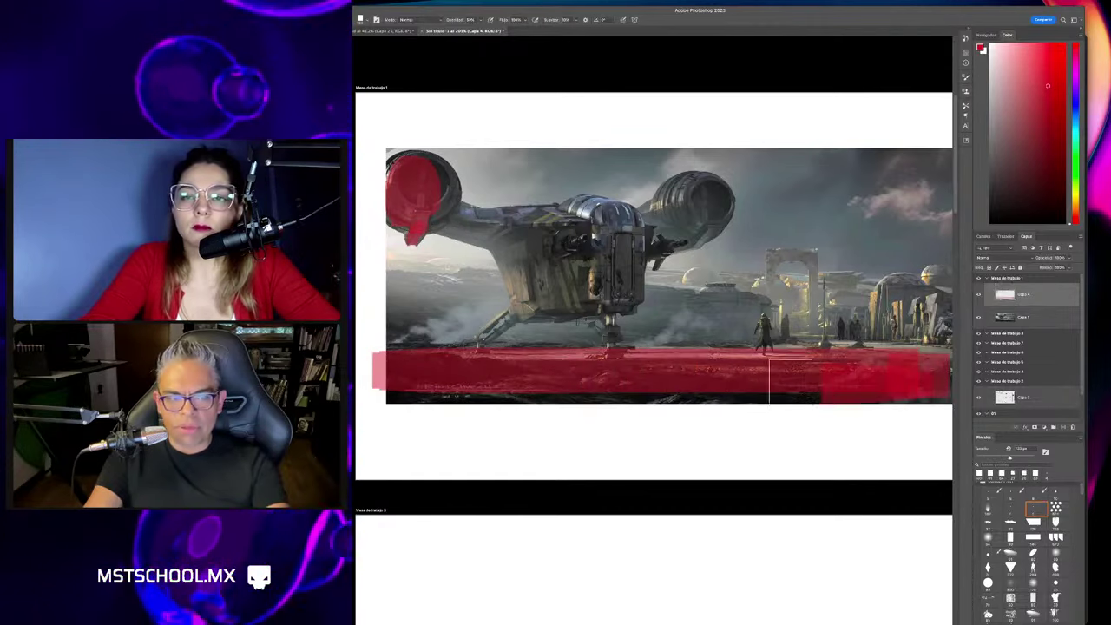
pyautogui.moveTo(406, 389)
pyautogui.mouseDown()
pyautogui.moveTo(676, 384)
pyautogui.moveTo(738, 394)
pyautogui.moveTo(919, 382)
pyautogui.moveTo(515, 384)
pyautogui.mouseUp()
pyautogui.press('v')
pyautogui.press('b')
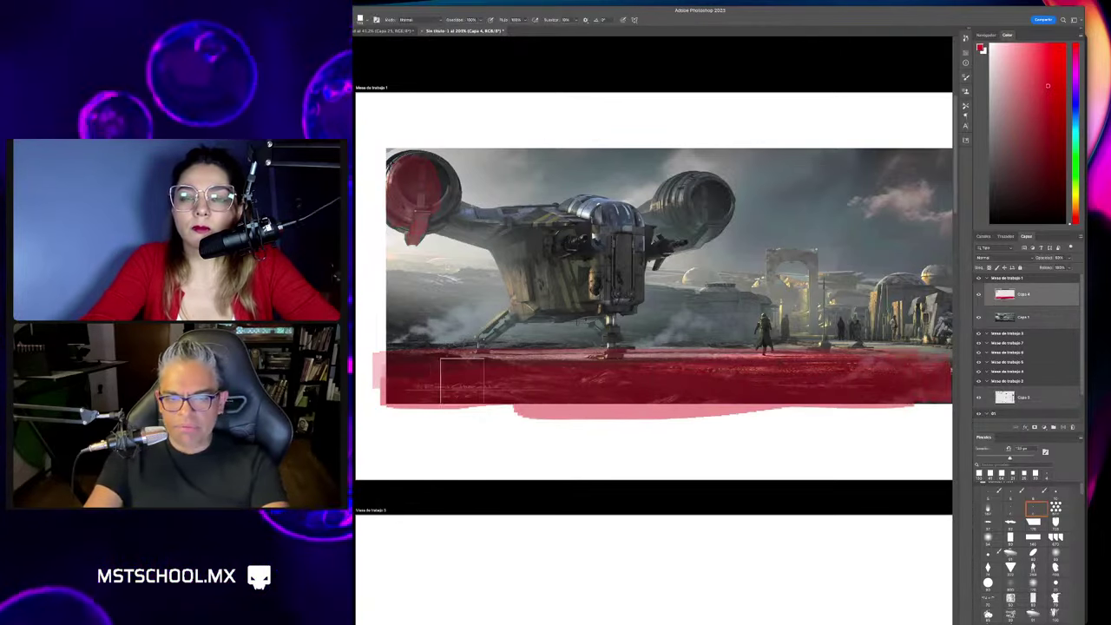
# Paint the landing struts, central body, cockpit, right engine pod and top of the ship red.
pyautogui.moveTo(478, 219); pyautogui.dragTo(417, 198)
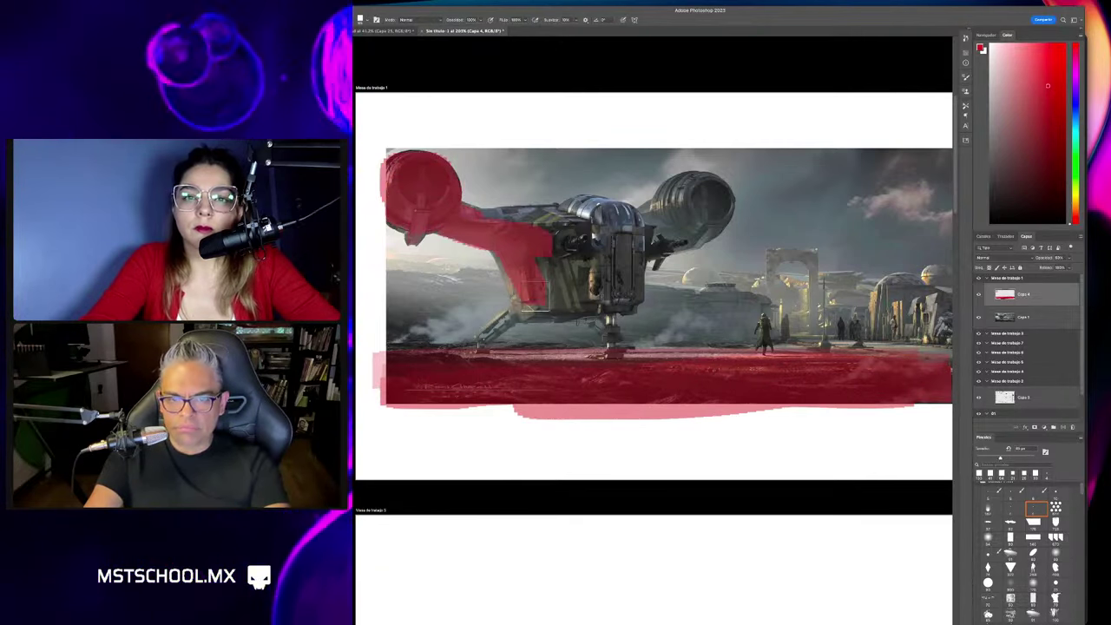
pyautogui.moveTo(525, 305); pyautogui.dragTo(478, 347)
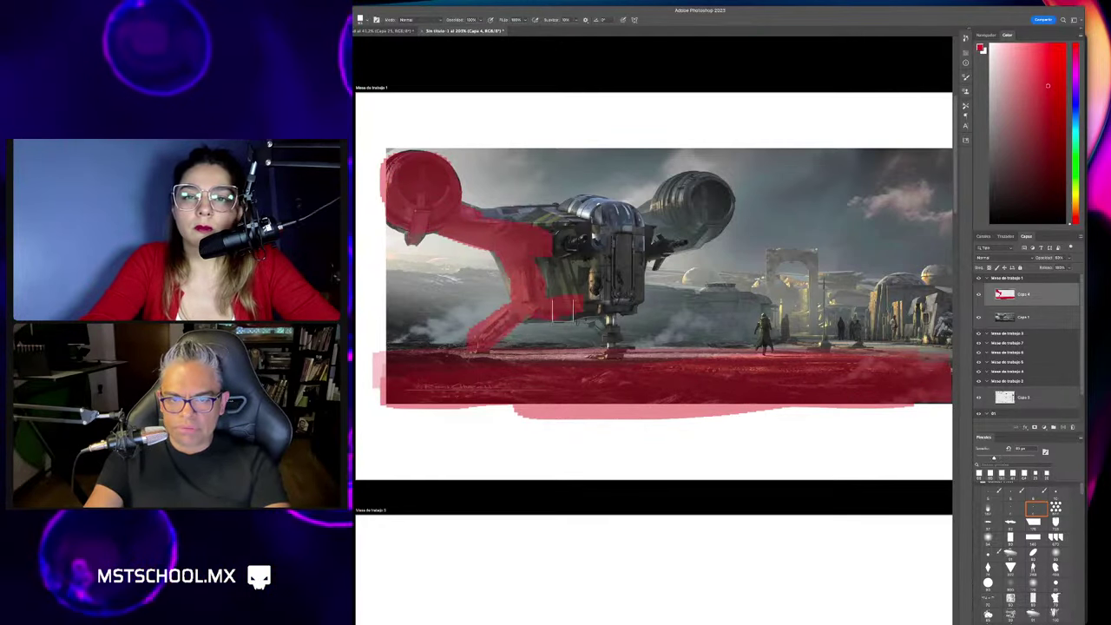
pyautogui.moveTo(563, 310); pyautogui.dragTo(616, 351)
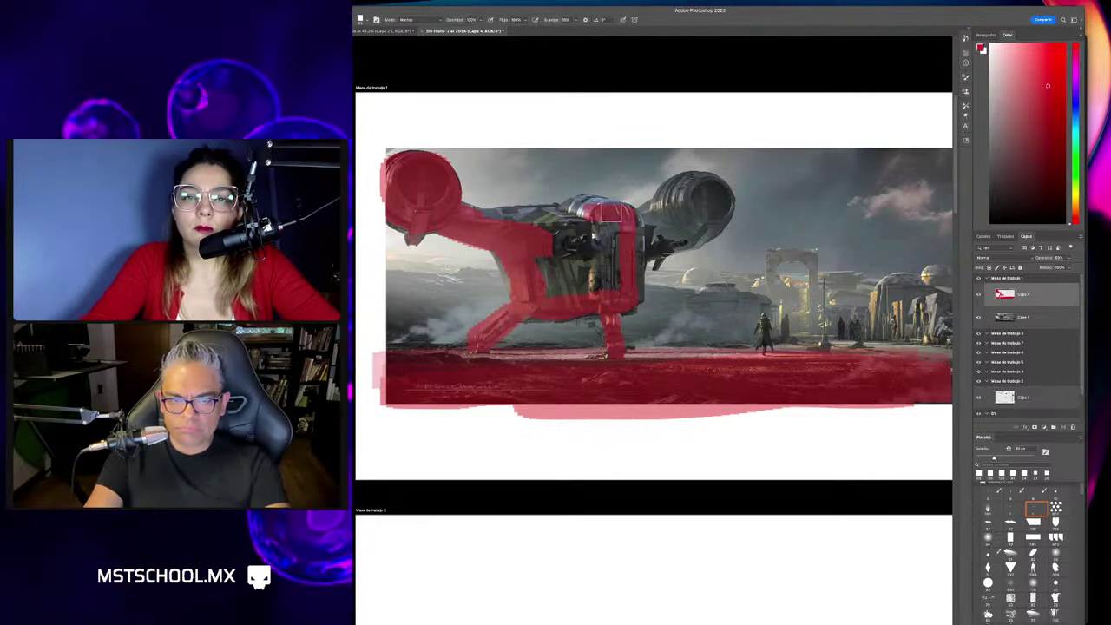
pyautogui.moveTo(507, 217); pyautogui.dragTo(585, 244)
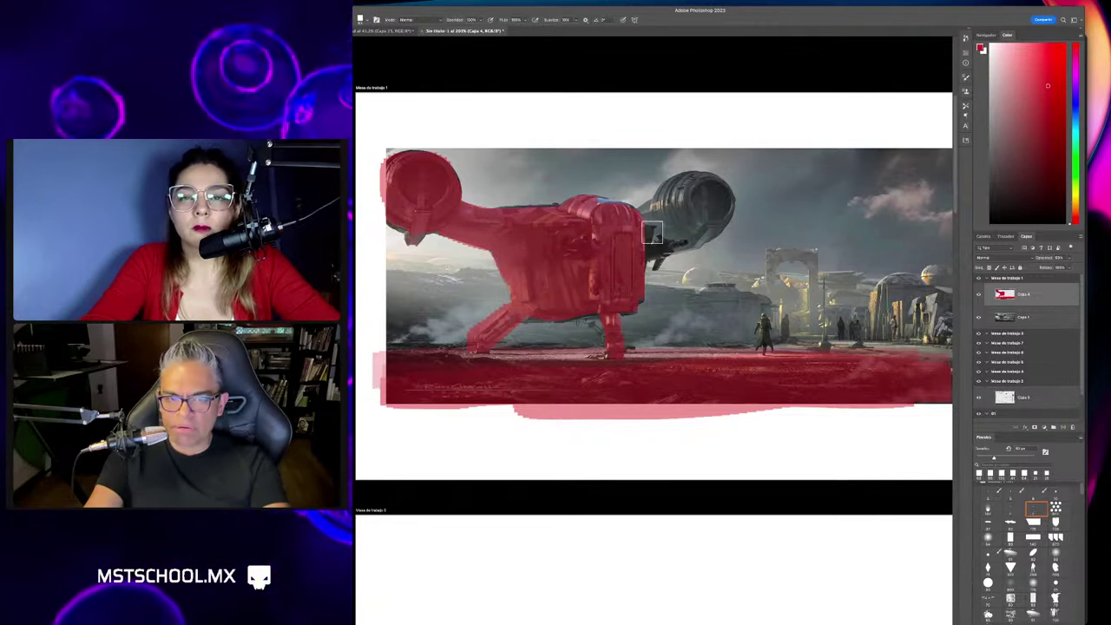
pyautogui.moveTo(690, 196); pyautogui.dragTo(703, 211)
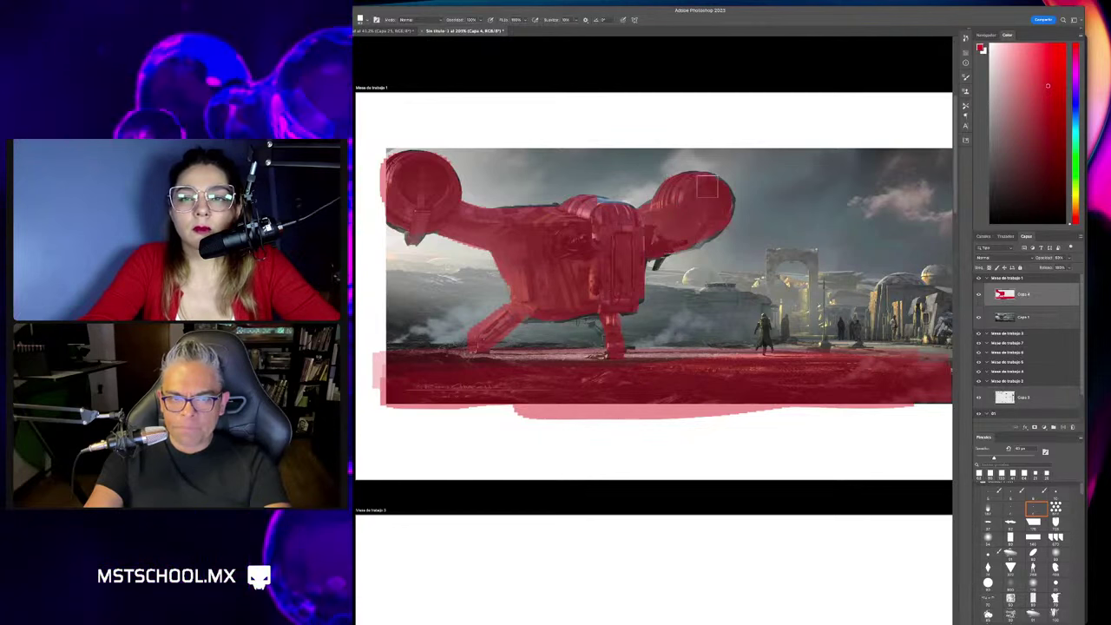
pyautogui.moveTo(666, 230); pyautogui.dragTo(612, 206)
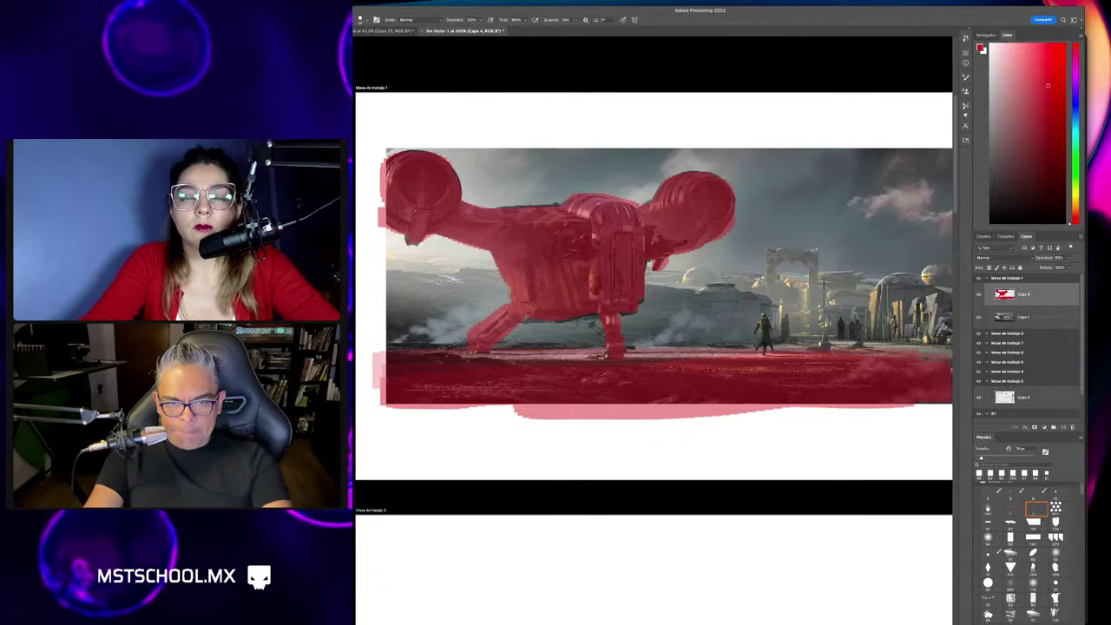
# Enlarge the brush, fit the ship artboard in view, and paint the small standing figure red.
pyautogui.scroll(-2, 705, 348)
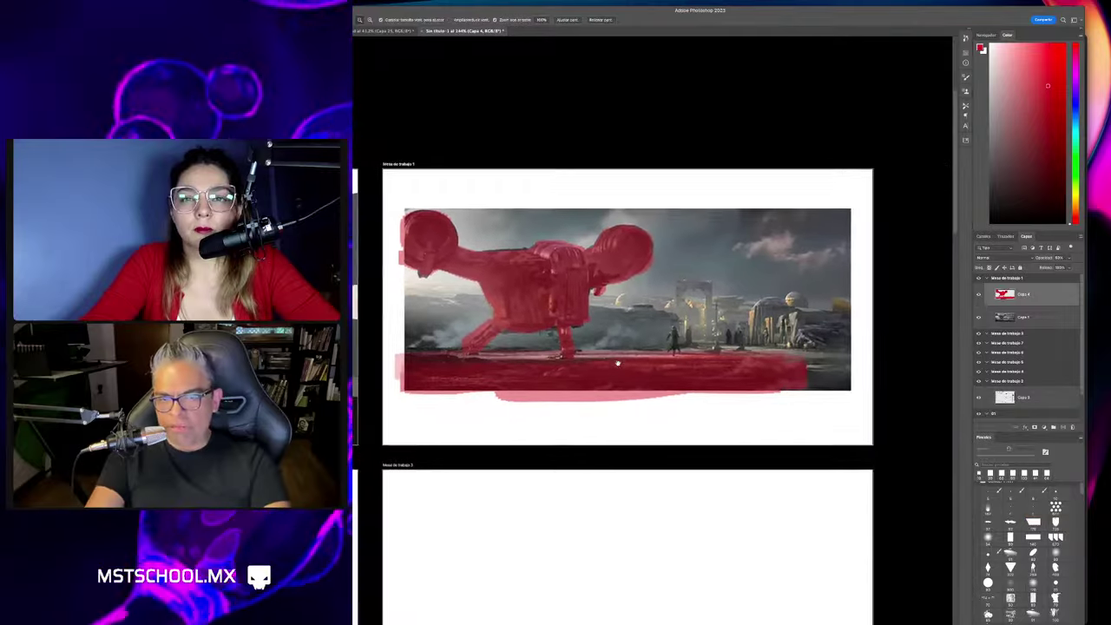
pyautogui.scroll(1, 737, 356)
pyautogui.press(']')
pyautogui.press(']')
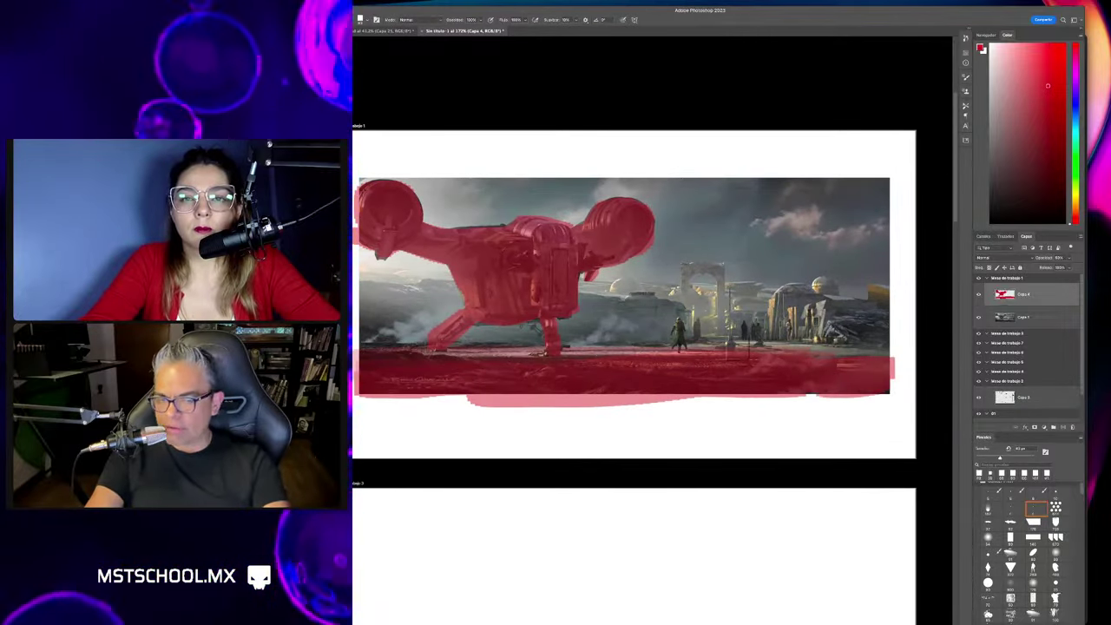
pyautogui.scroll(-3, 737, 391)
pyautogui.moveTo(470, 449); pyautogui.dragTo(538, 426)
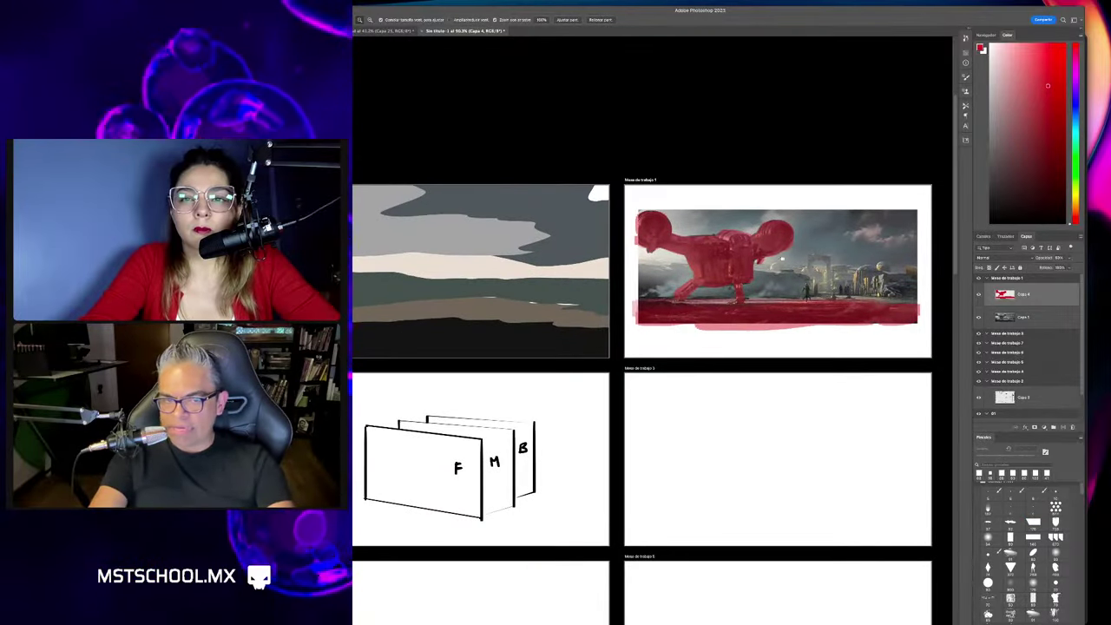
pyautogui.hotkey('ctrl', '0')
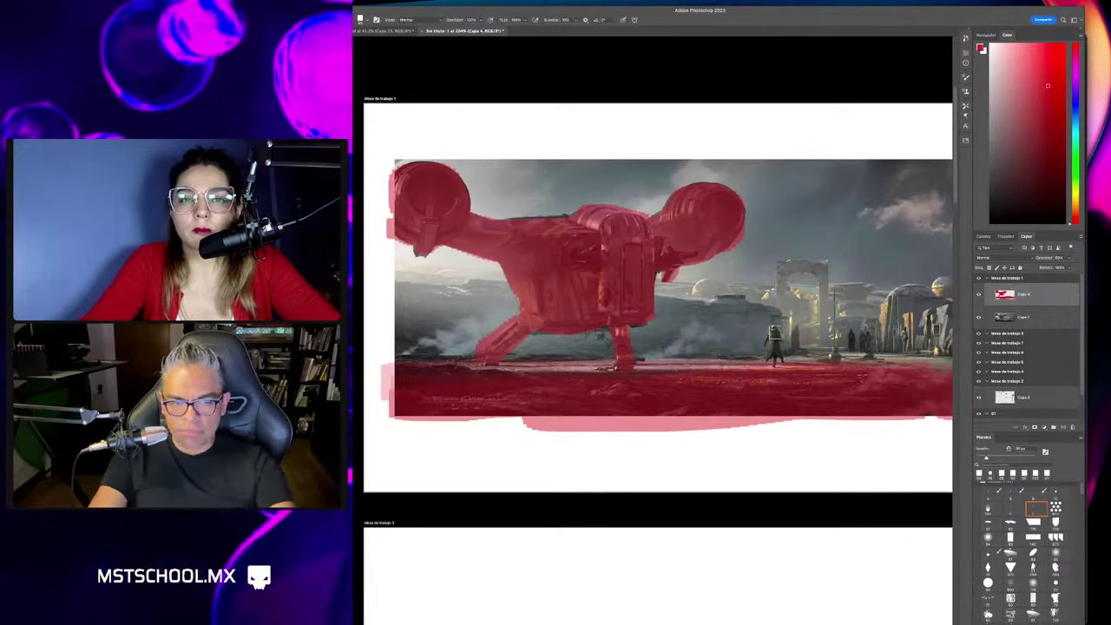
pyautogui.moveTo(774, 357); pyautogui.dragTo(768, 341)
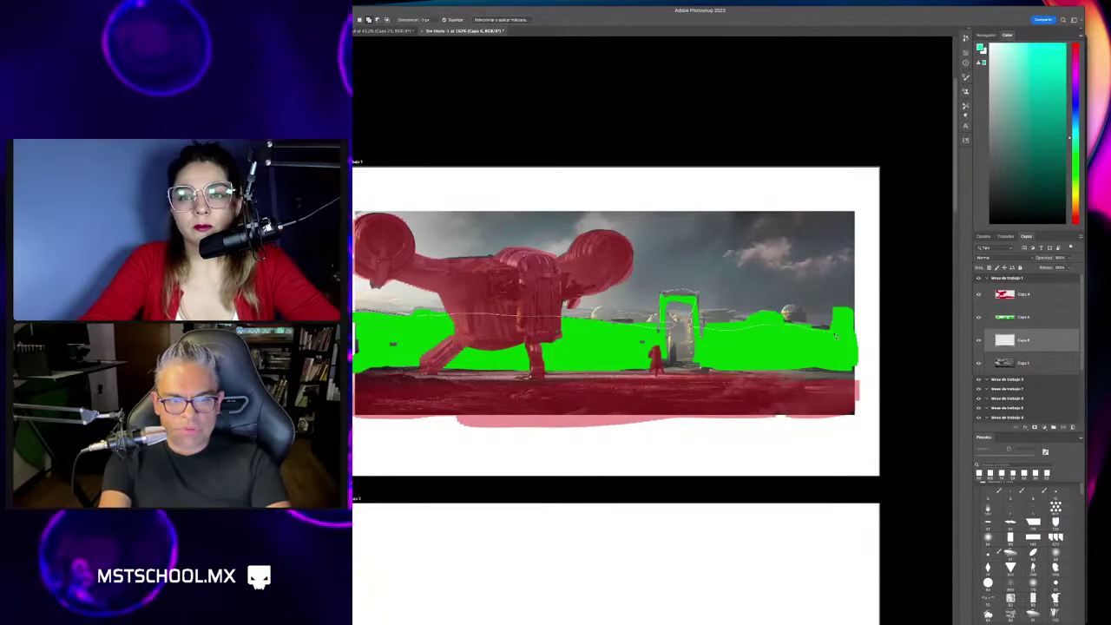
# Lasso the sky region above the ship and fill it with flat cyan.
pyautogui.moveTo(835, 336); pyautogui.dragTo(568, 198)
pyautogui.moveTo(375, 201); pyautogui.dragTo(356, 317)
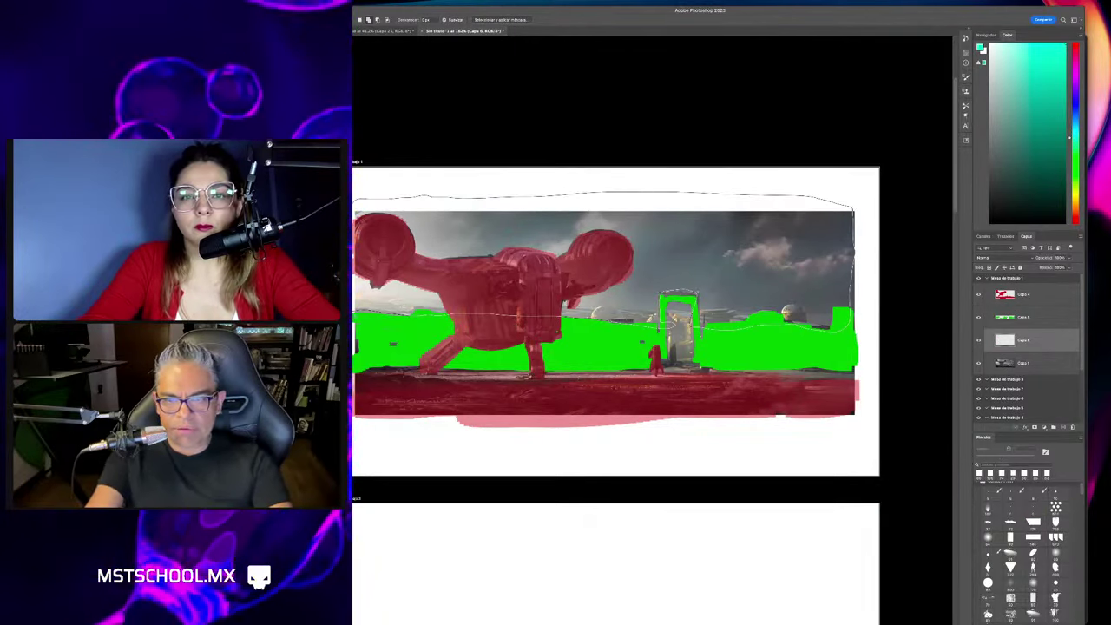
pyautogui.hotkey('alt', 'BackSpace')
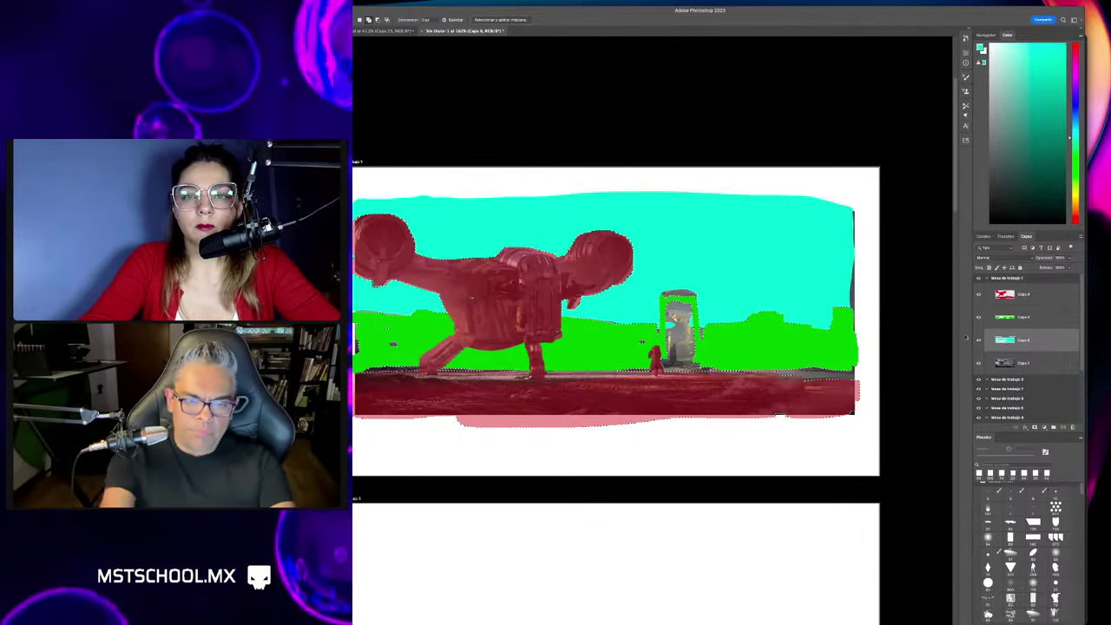
pyautogui.scroll(-1, 697, 379)
pyautogui.scroll(-1, 697, 379)
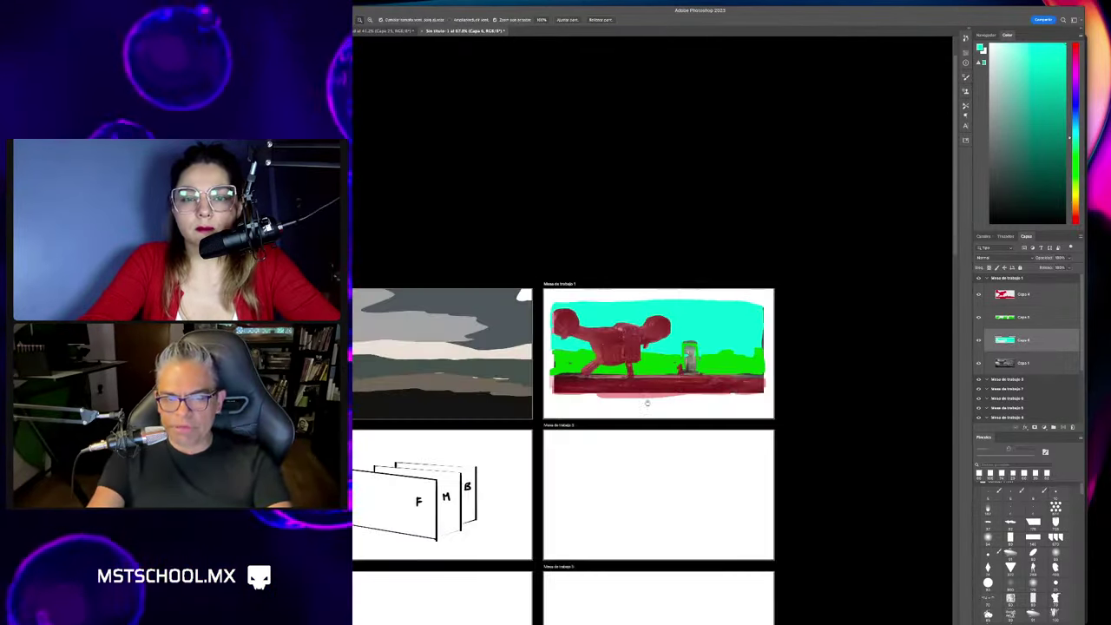
pyautogui.scroll(1, 708, 357)
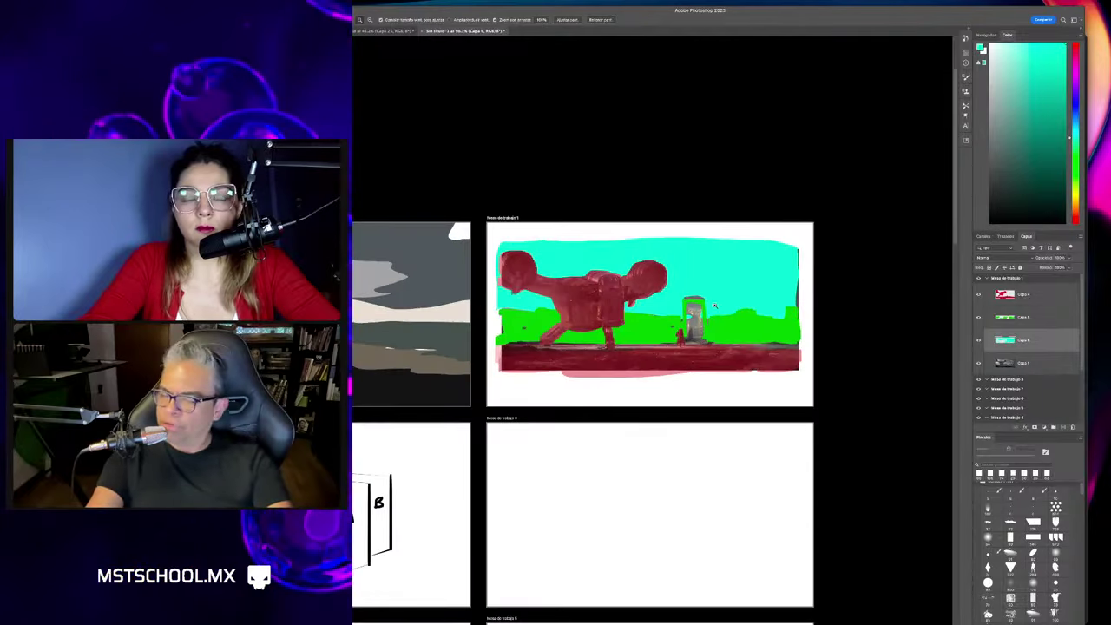
pyautogui.scroll(1, 696, 323)
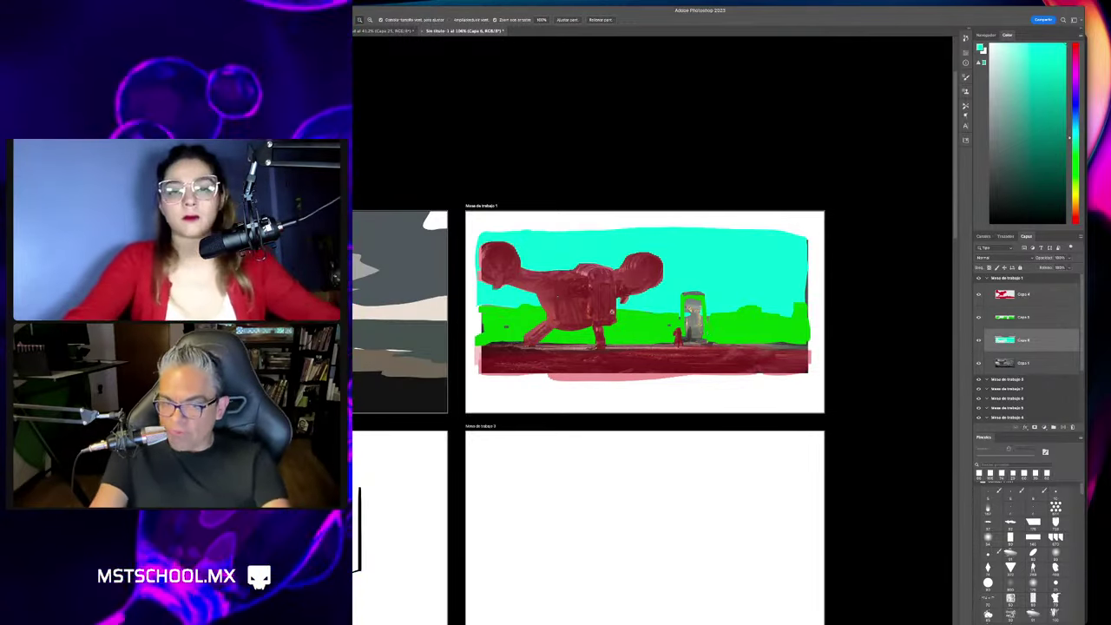
# Zoom in to inspect the red-green-cyan colour study.
pyautogui.hotkey('ctrl', '+')
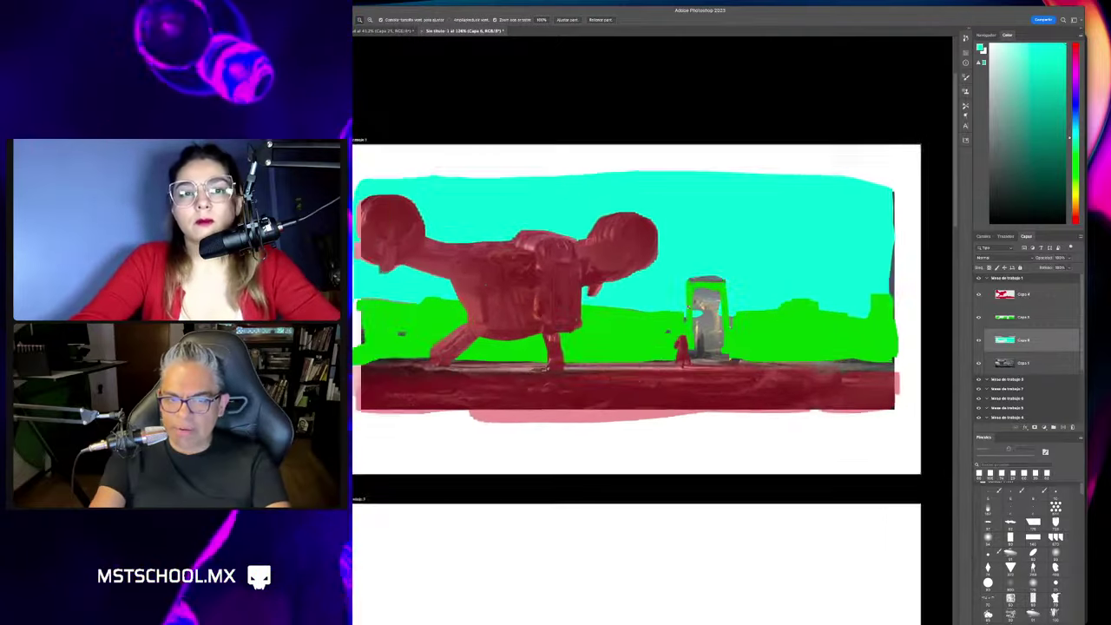
pyautogui.hotkey('ctrl', '+')
pyautogui.scroll(-1, 690, 300)
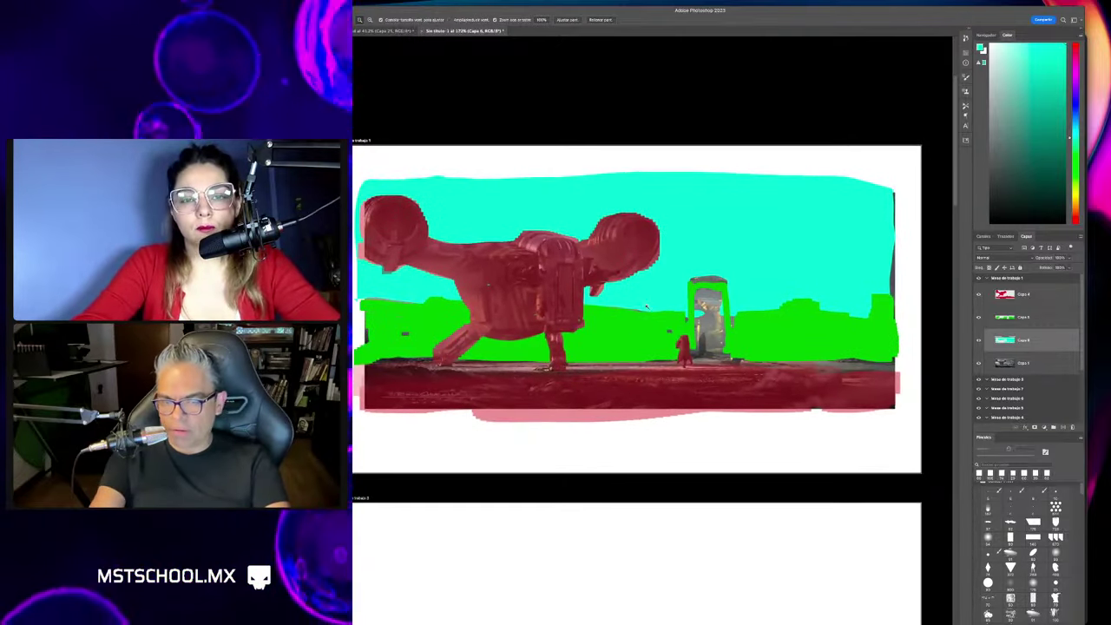
pyautogui.scroll(-3, 686, 320)
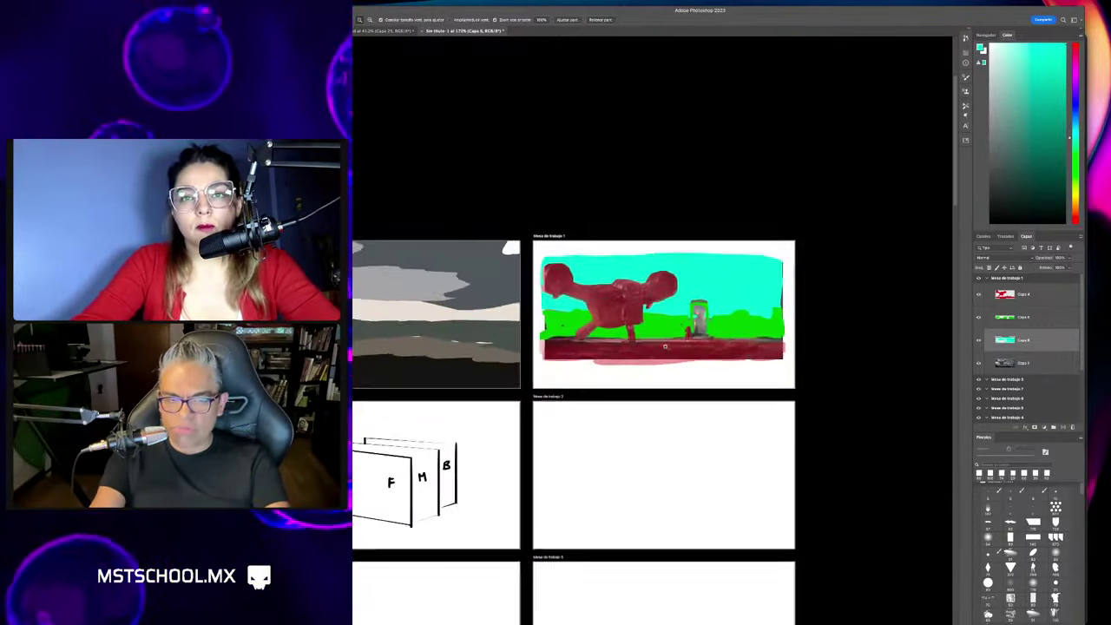
pyautogui.scroll(-1, 686, 319)
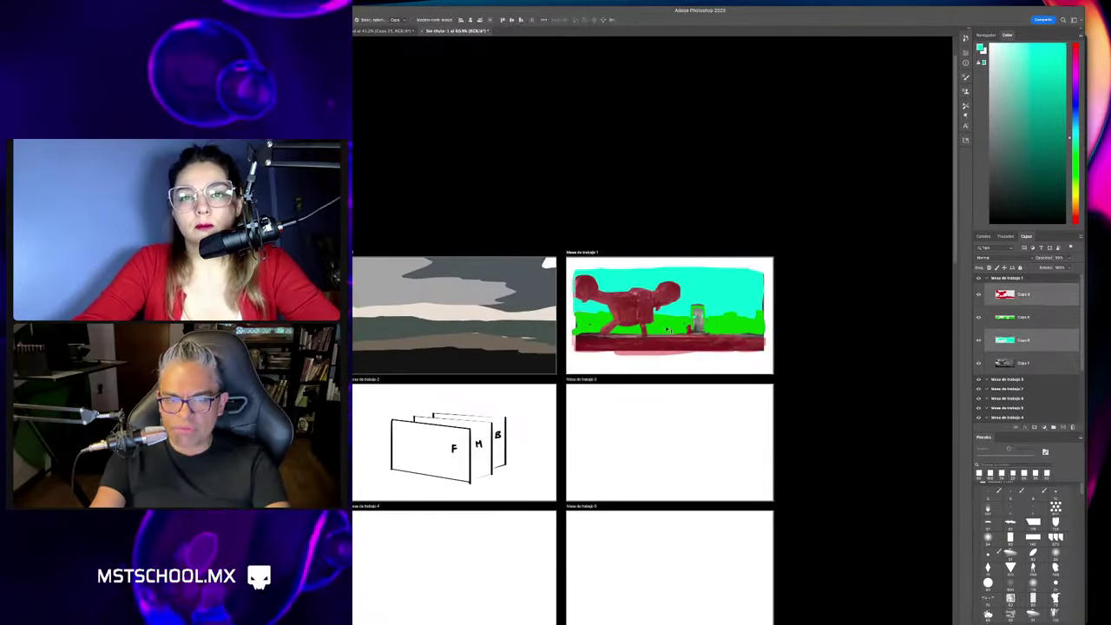
# Copy the colour study onto Mesa de trabajo 2, scaled down and skewed with Sesgar.
pyautogui.moveTo(690, 316); pyautogui.dragTo(518, 454)
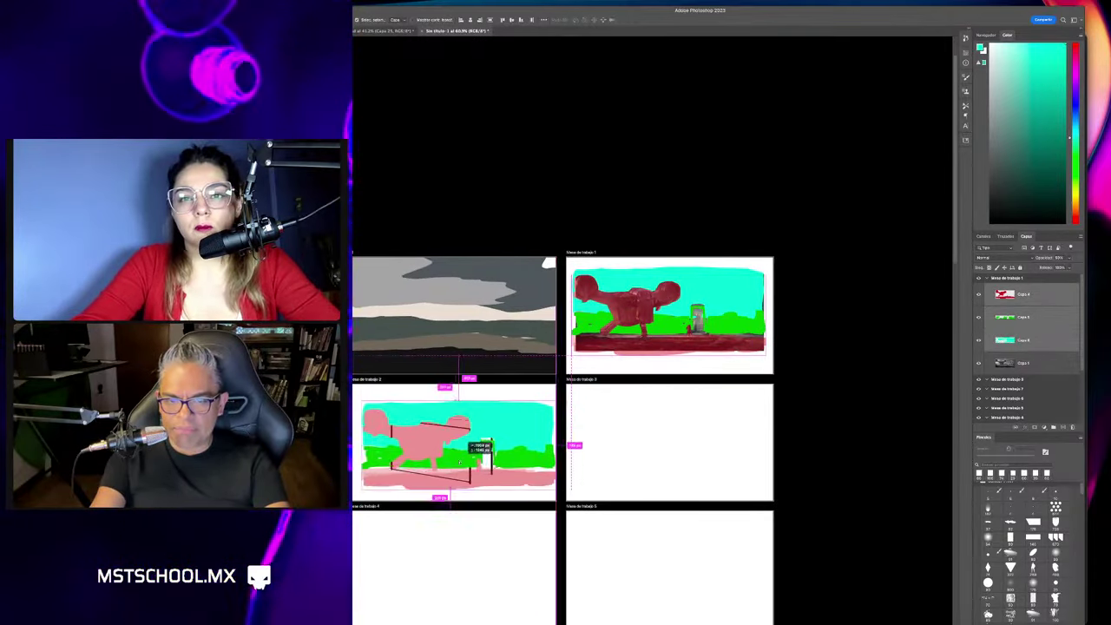
pyautogui.scroll(2, 355, 503)
pyautogui.scroll(1, 356, 503)
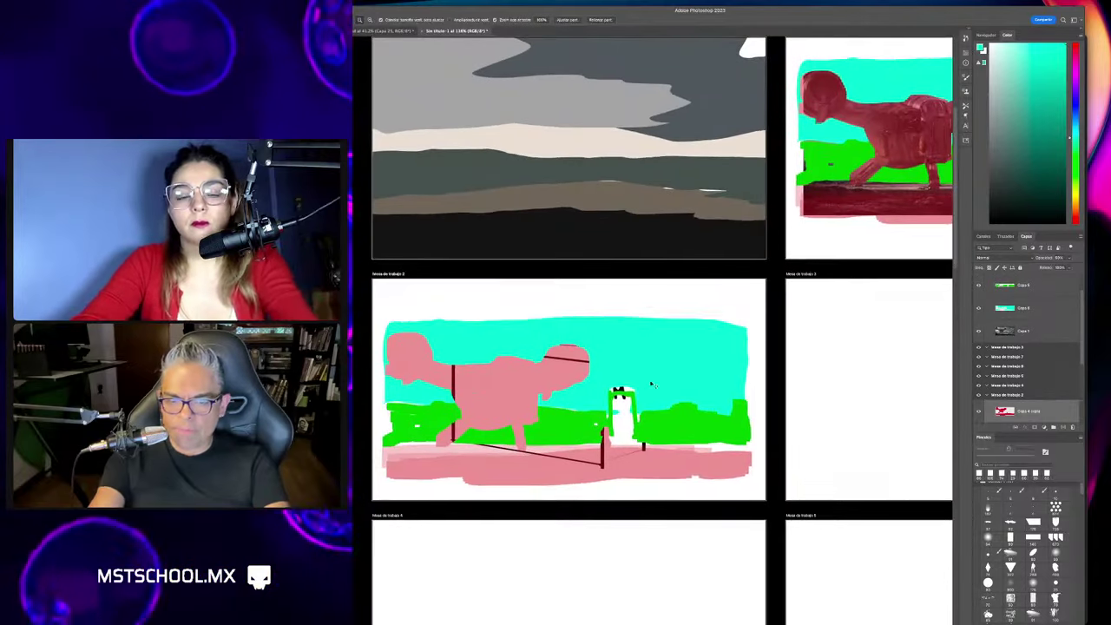
pyautogui.hotkey('ctrl', 't')
pyautogui.moveTo(748, 319); pyautogui.dragTo(692, 356)
pyautogui.rightClick(655, 379)
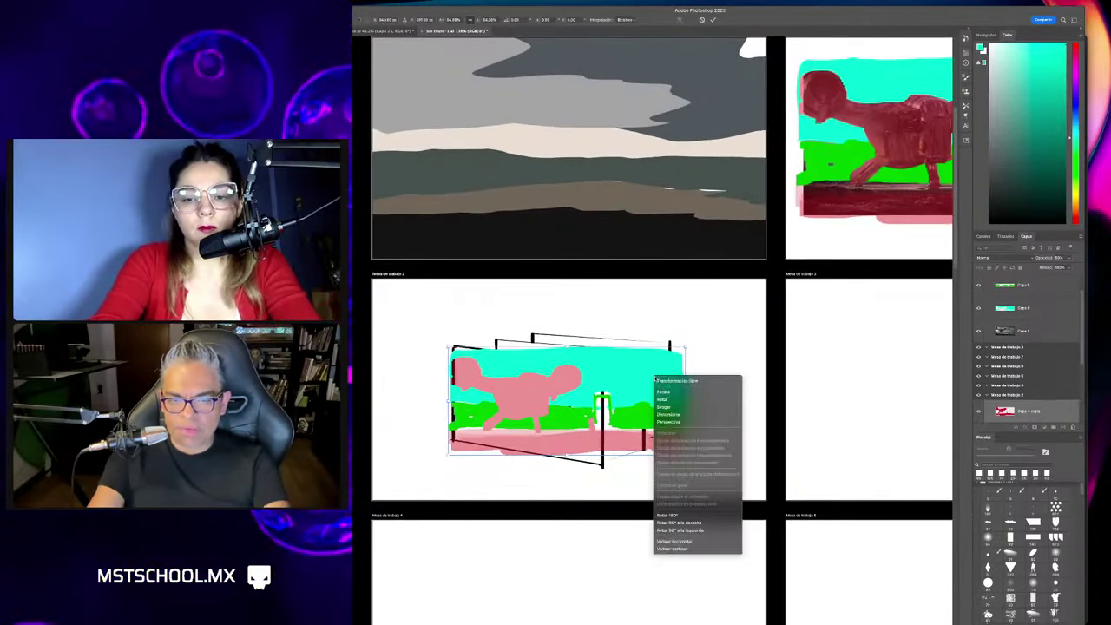
pyautogui.click(697, 414)
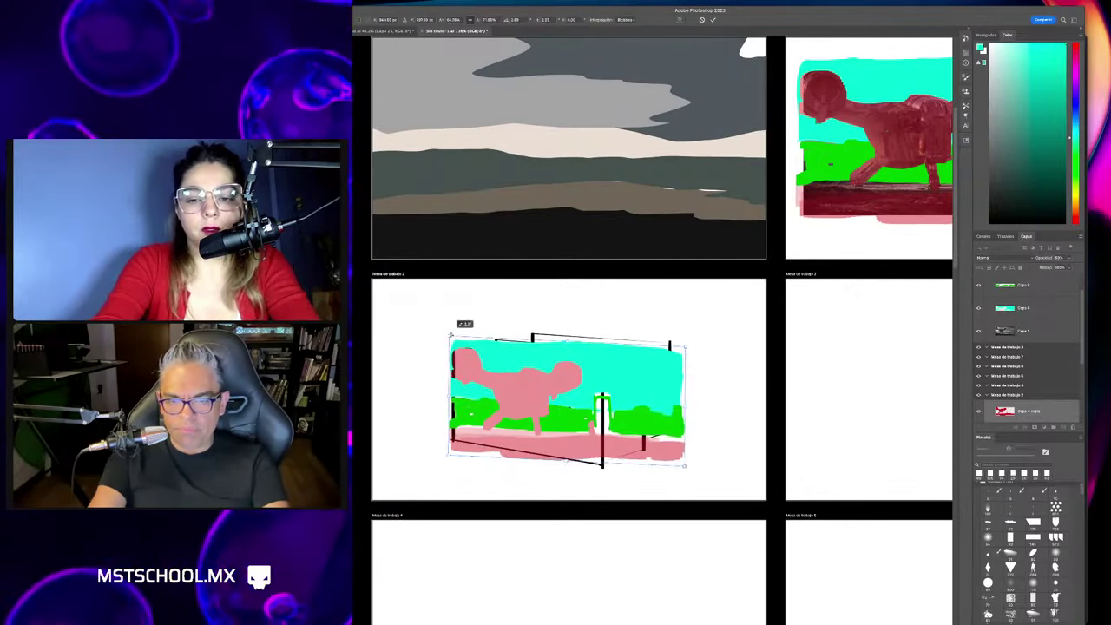
pyautogui.rightClick(475, 371)
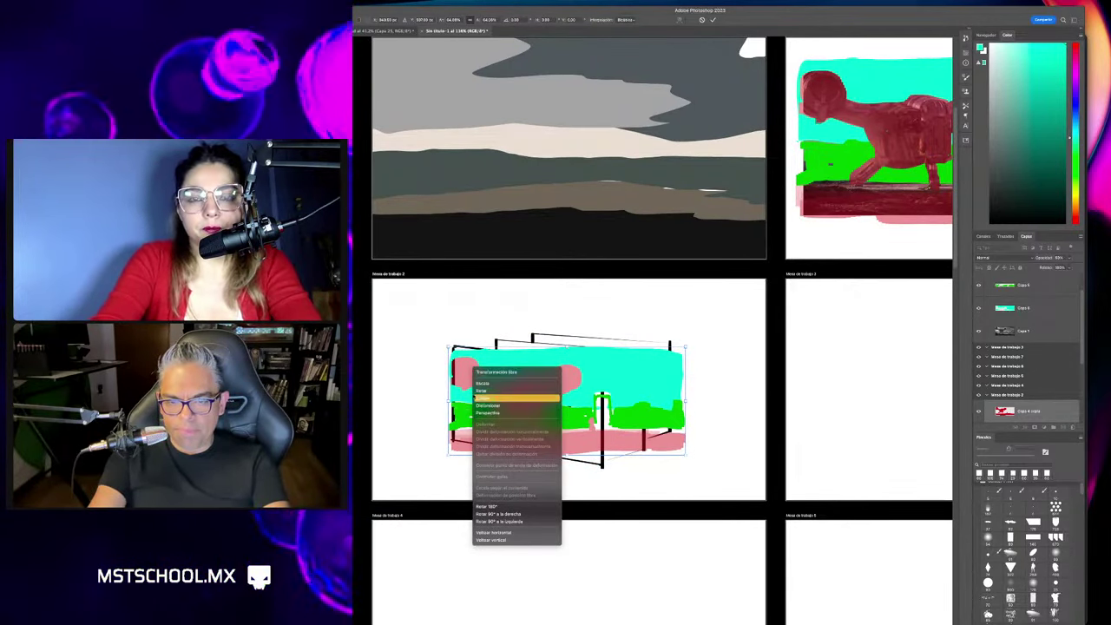
pyautogui.click(503, 397)
pyautogui.moveTo(451, 386)
pyautogui.mouseDown()
pyautogui.moveTo(461, 364)
pyautogui.moveTo(458, 373)
pyautogui.mouseUp()
pyautogui.press('Return')
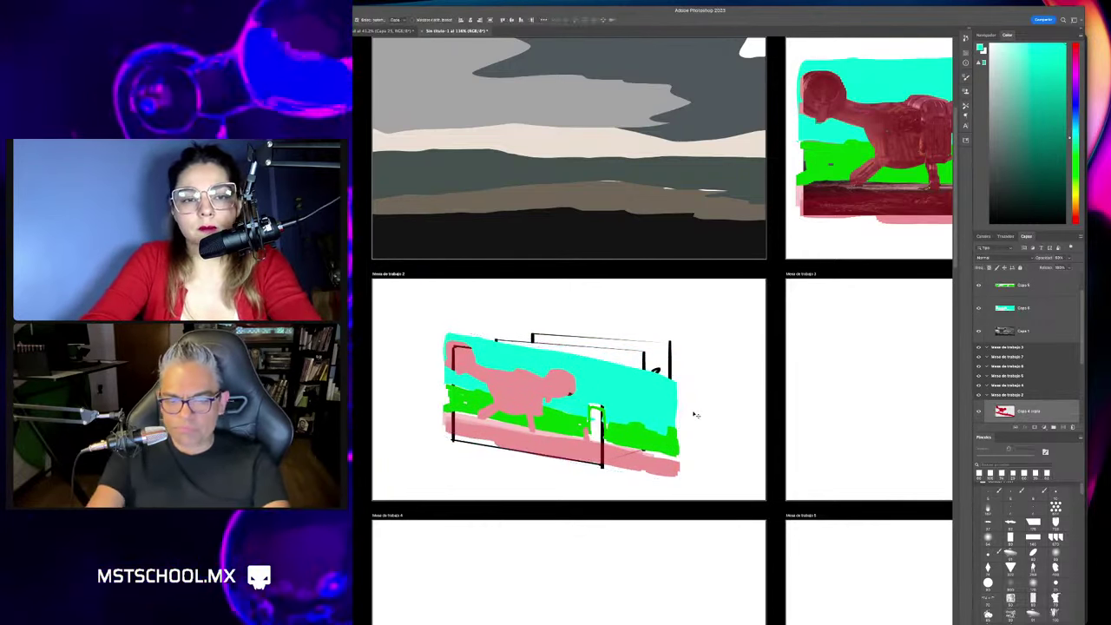
# Offset the cyan sky and green midground layers to the right for depth.
pyautogui.moveTo(694, 415); pyautogui.dragTo(737, 390)
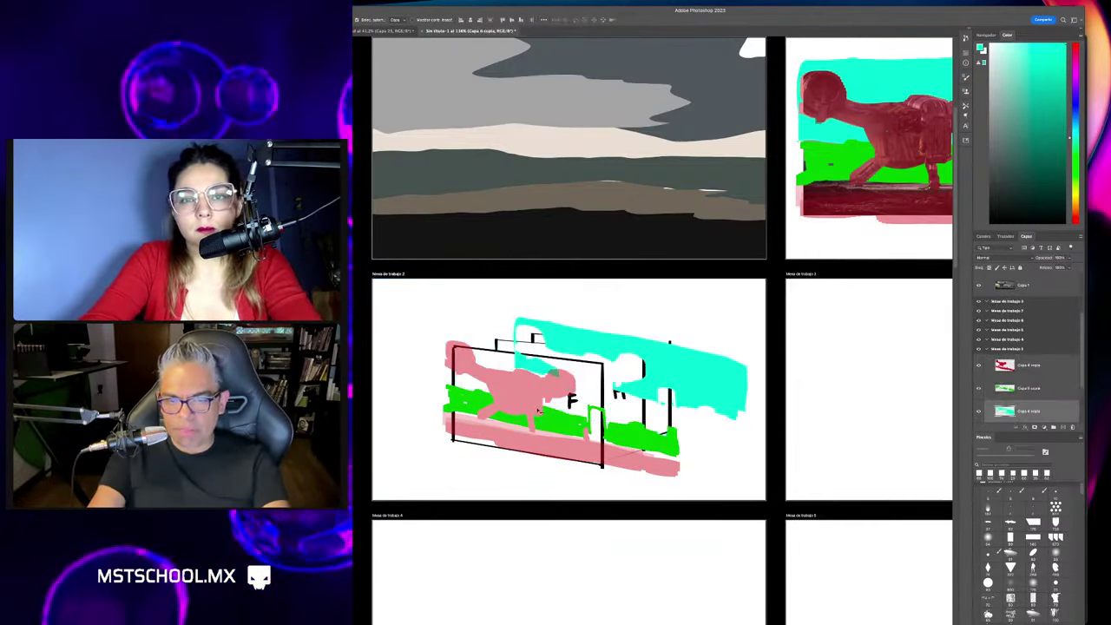
pyautogui.moveTo(538, 410)
pyautogui.mouseDown()
pyautogui.moveTo(583, 416)
pyautogui.moveTo(513, 389)
pyautogui.mouseUp()
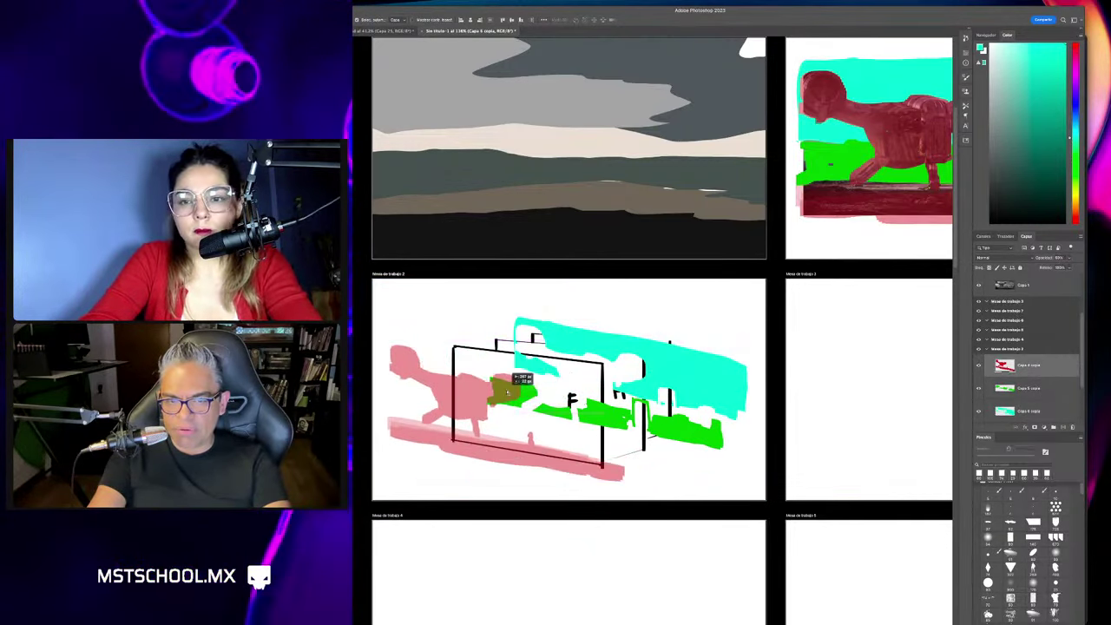
pyautogui.press('z')
pyautogui.keyDown('alt'); pyautogui.click(592, 414); pyautogui.keyUp('alt')
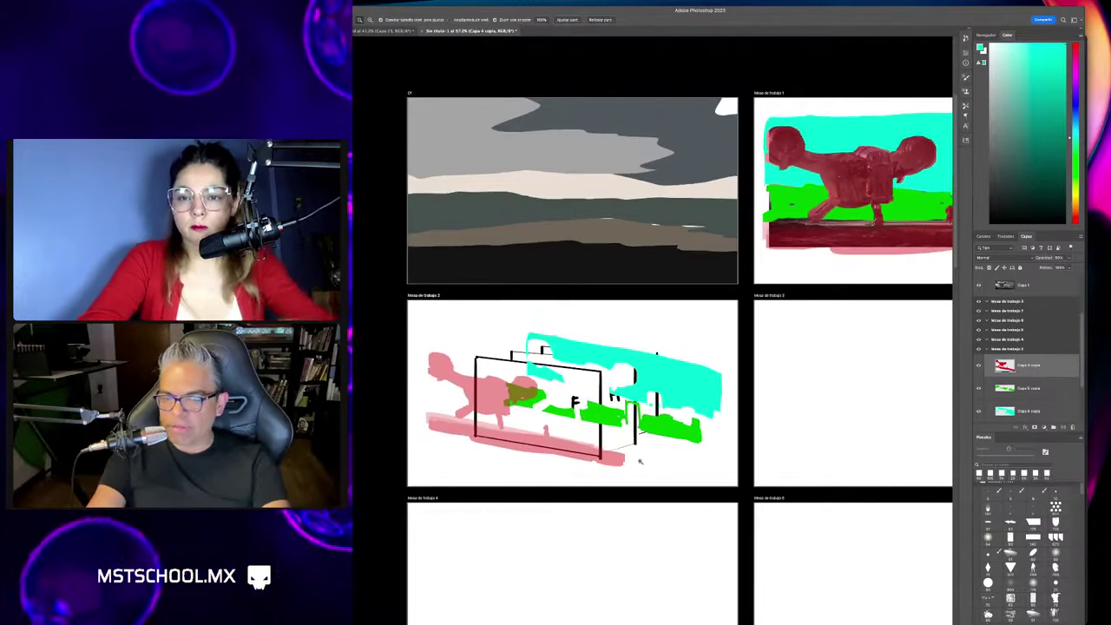
# Pan the artboards and list artboard 1's Capa 4, 5, 6 and 1 layers.
pyautogui.hscroll(5, 644, 451)
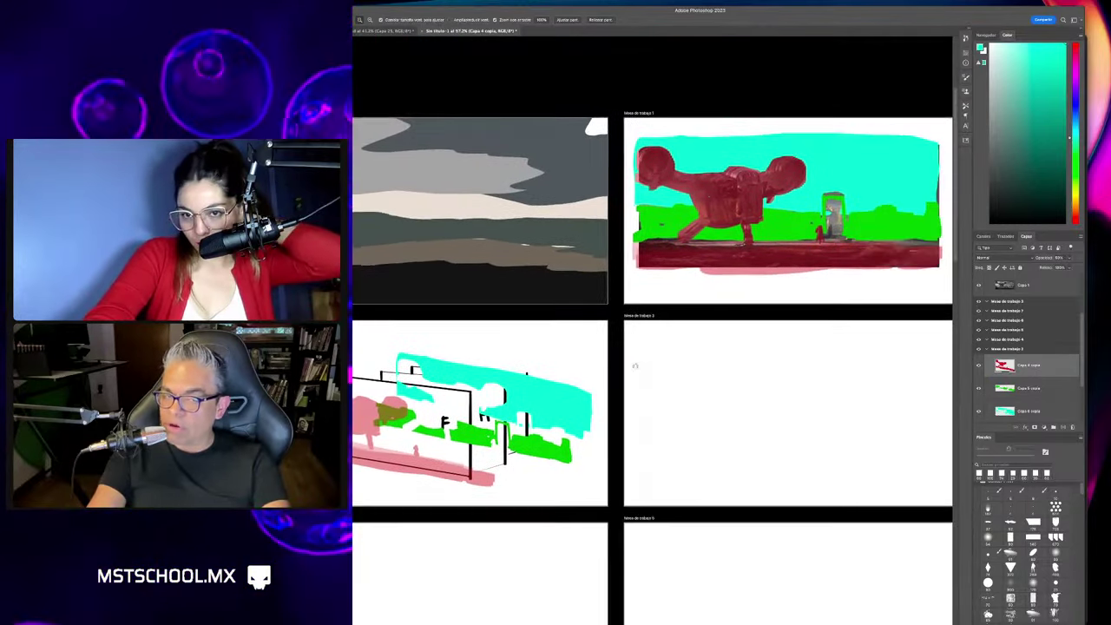
pyautogui.scroll(2, 694, 399)
pyautogui.moveTo(772, 345); pyautogui.dragTo(800, 321)
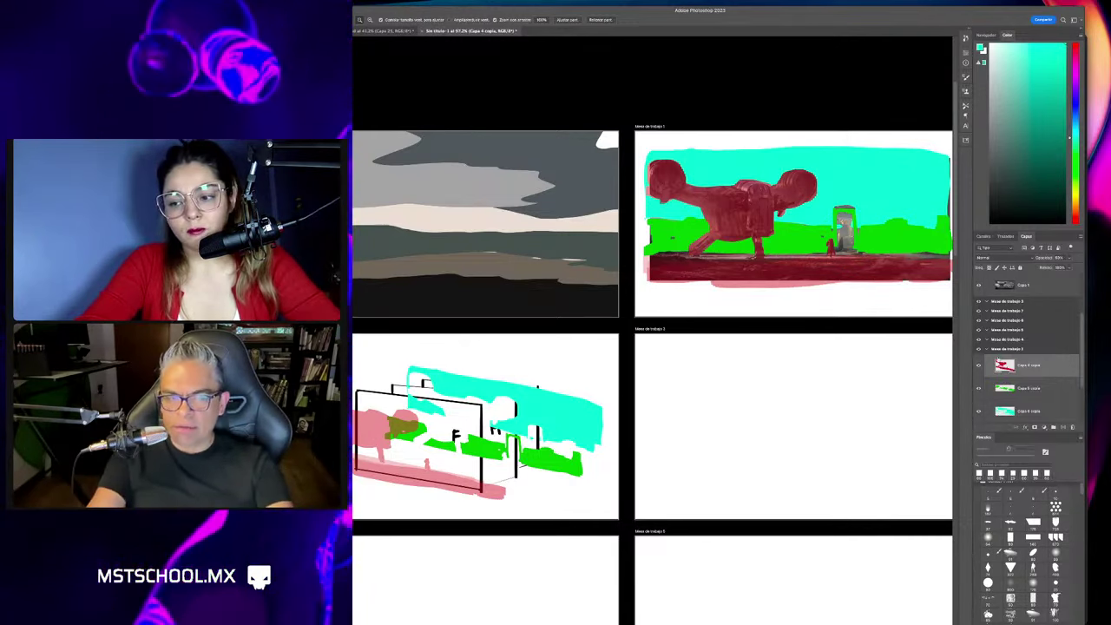
pyautogui.scroll(-2, 1076, 354)
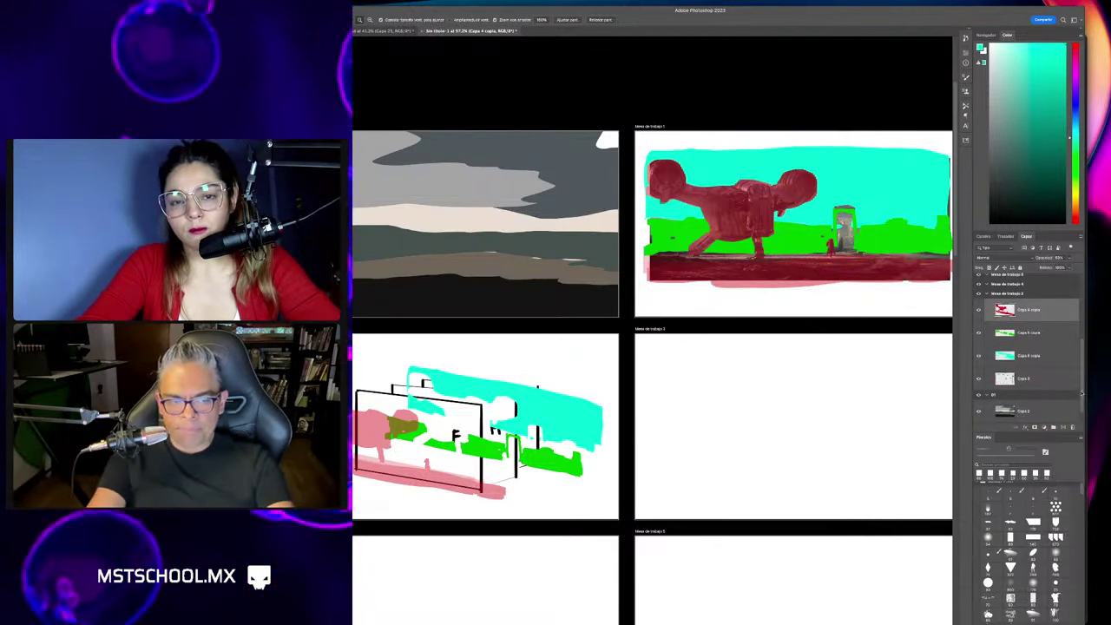
pyautogui.moveTo(1080, 354); pyautogui.dragTo(1081, 283)
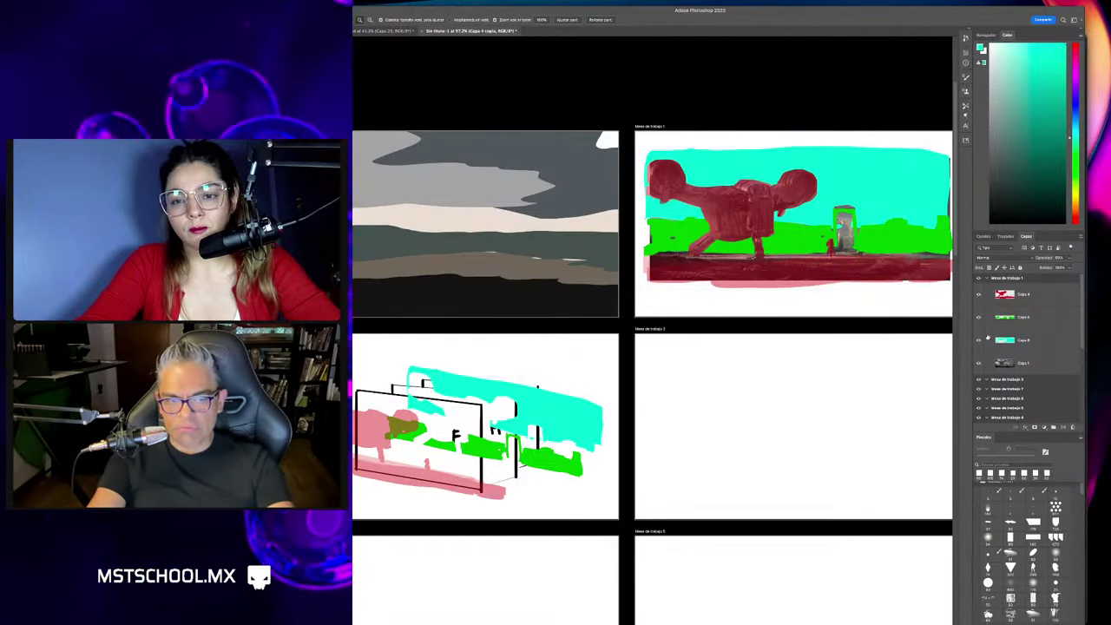
# Hide the Capa 4–6 colour layers and zoom in on the spaceship photo with panels hidden.
pyautogui.moveTo(978, 320); pyautogui.dragTo(978, 340)
pyautogui.hotkey('ctrl', '+')
pyautogui.hotkey('ctrl', '+')
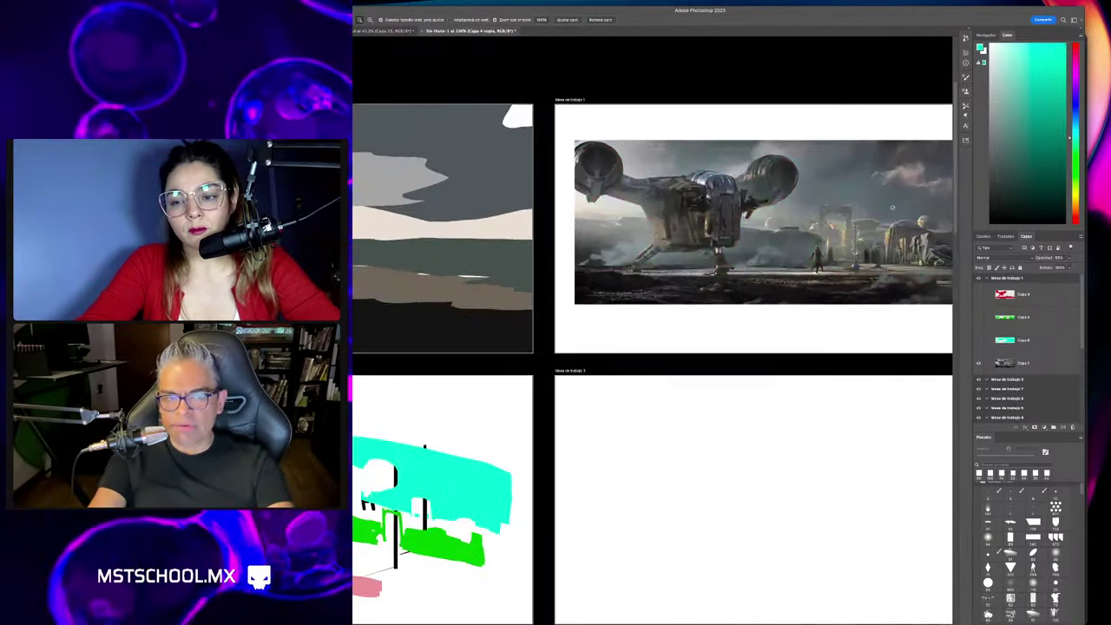
pyautogui.hotkey('ctrl', '-')
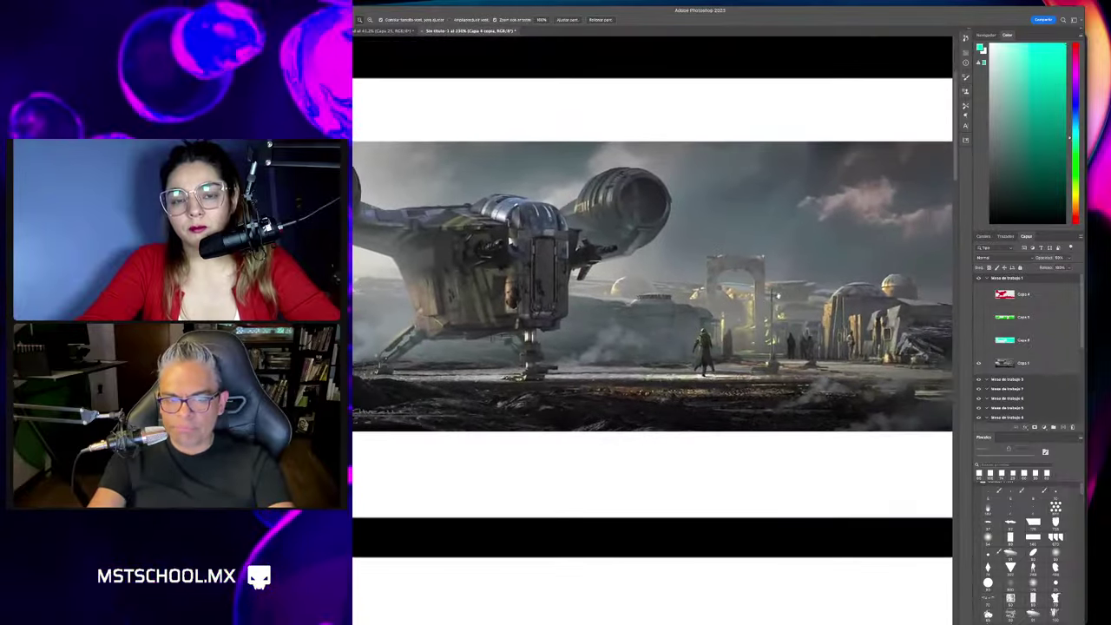
pyautogui.hotkey('ctrl', '-')
pyautogui.hotkey('ctrl', '+')
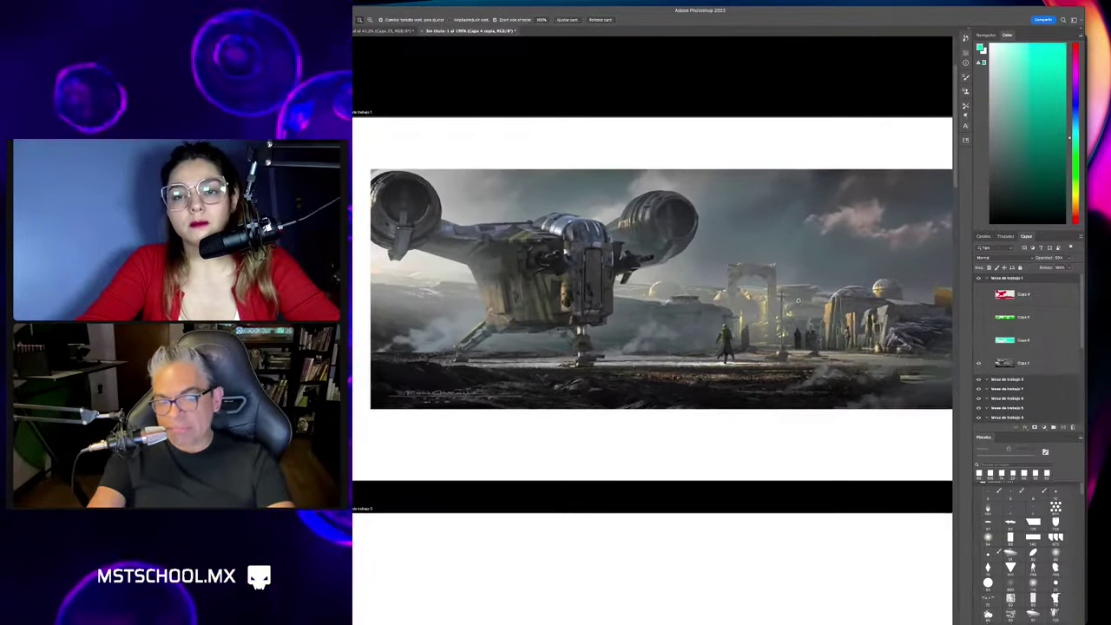
pyautogui.press('Tab')
pyautogui.hotkey('ctrl', '+')
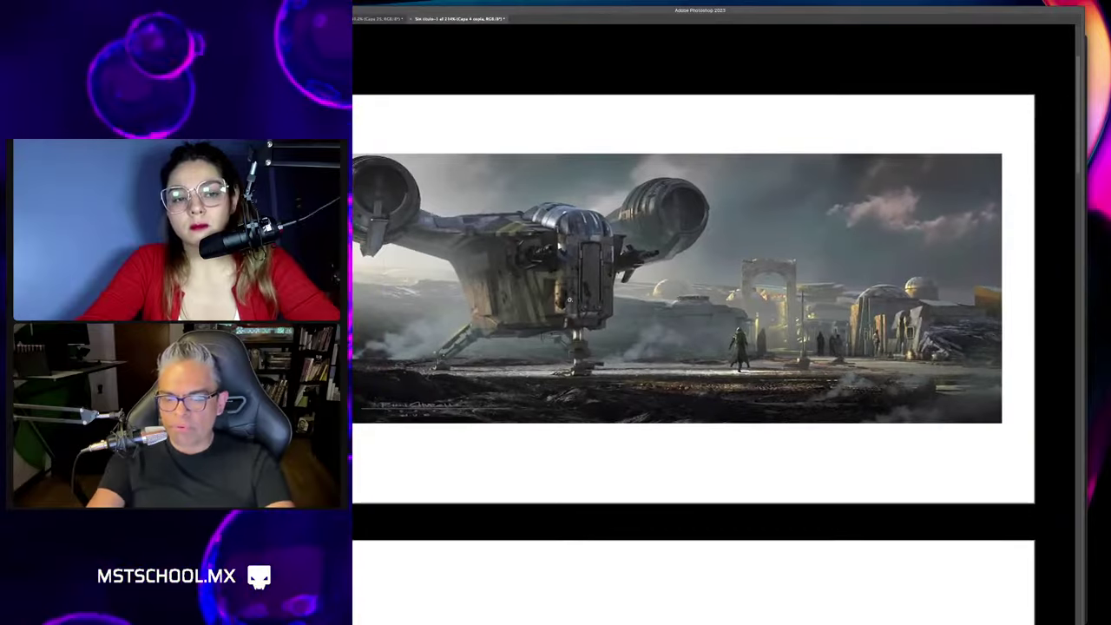
pyautogui.scroll(5, 563, 247)
pyautogui.scroll(-2, 572, 250)
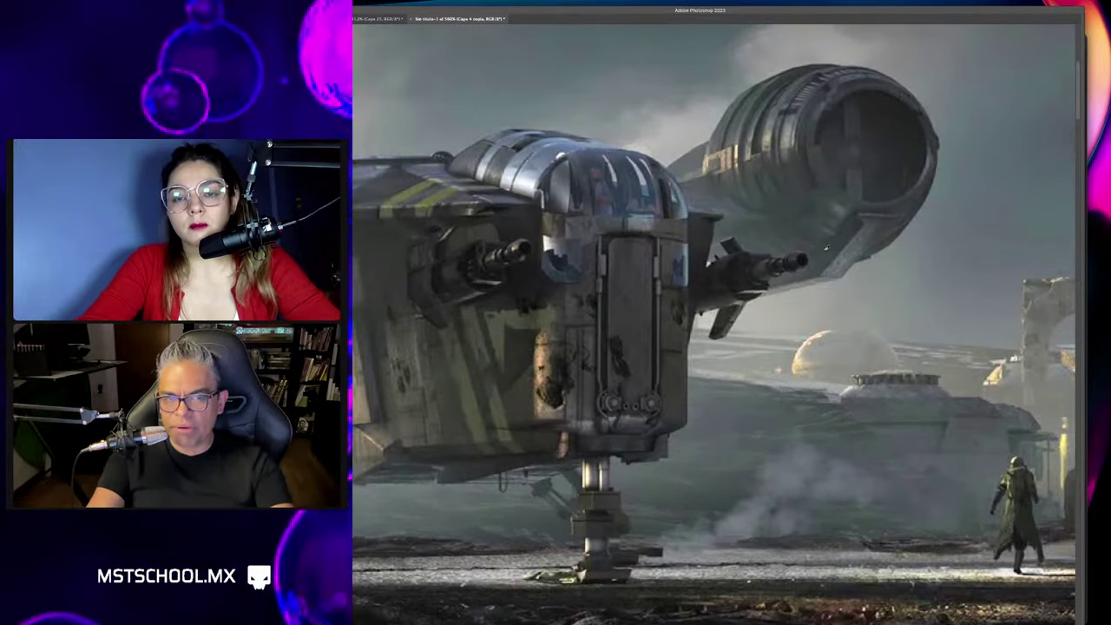
pyautogui.press('Tab')
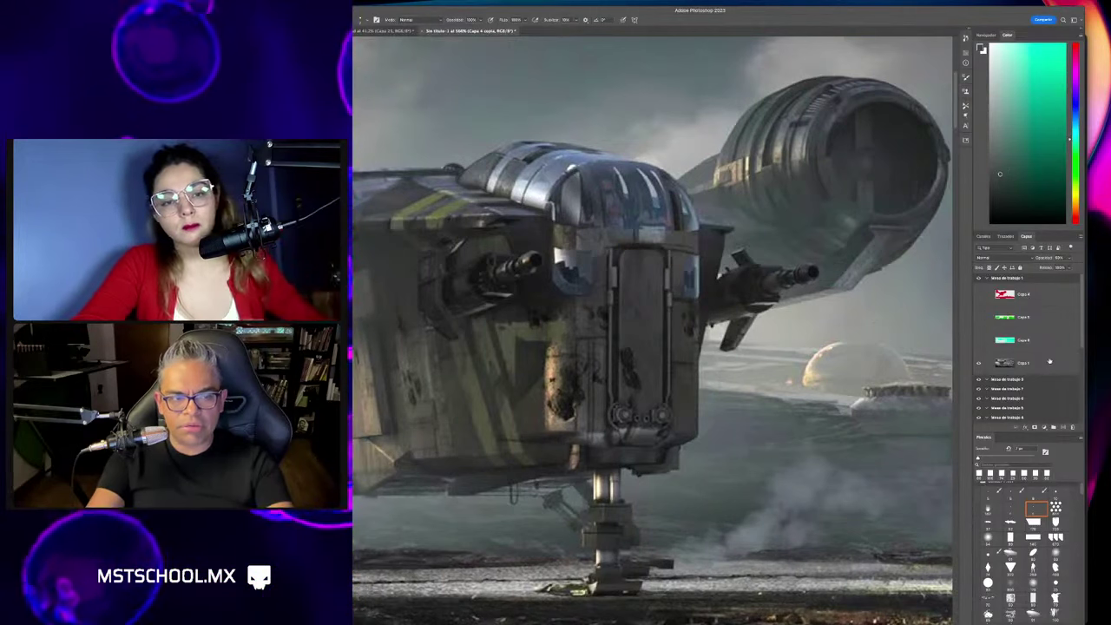
pyautogui.press('Tab')
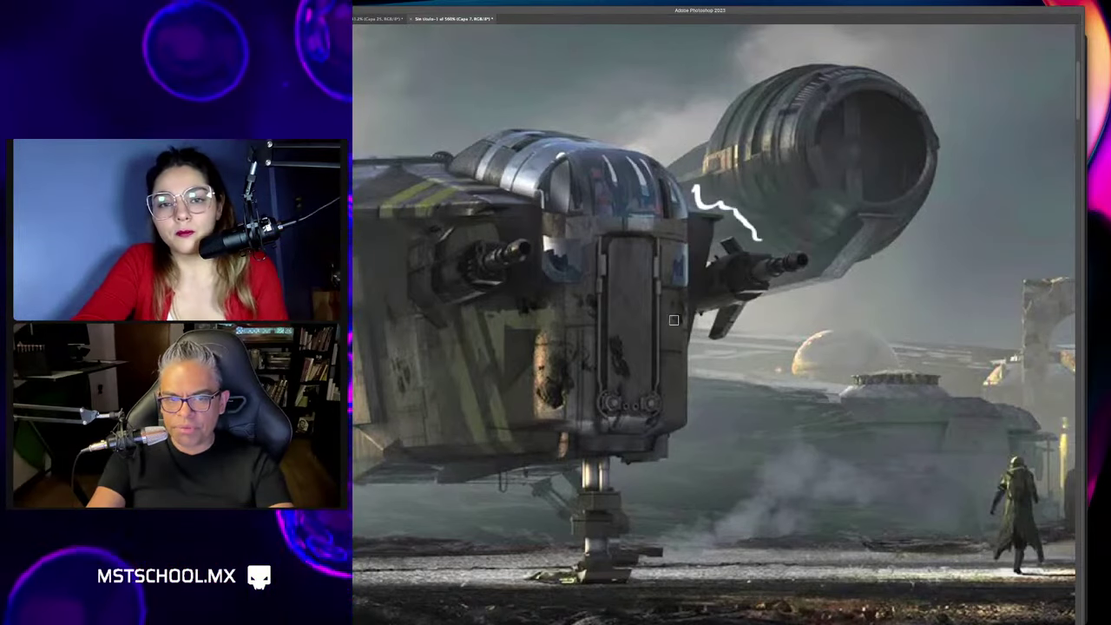
# Circle the ship's hatch, cockpit and left engine in white, with a spiral in the engine.
pyautogui.moveTo(555, 317); pyautogui.dragTo(531, 330)
pyautogui.moveTo(581, 155); pyautogui.dragTo(556, 161)
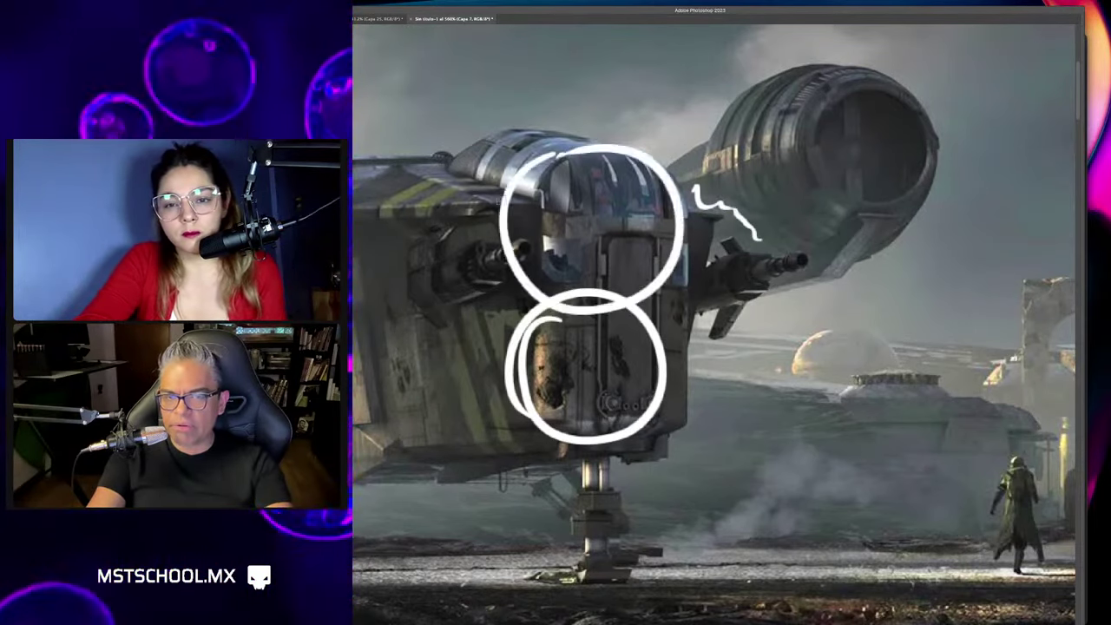
pyautogui.scroll(-3, 526, 319)
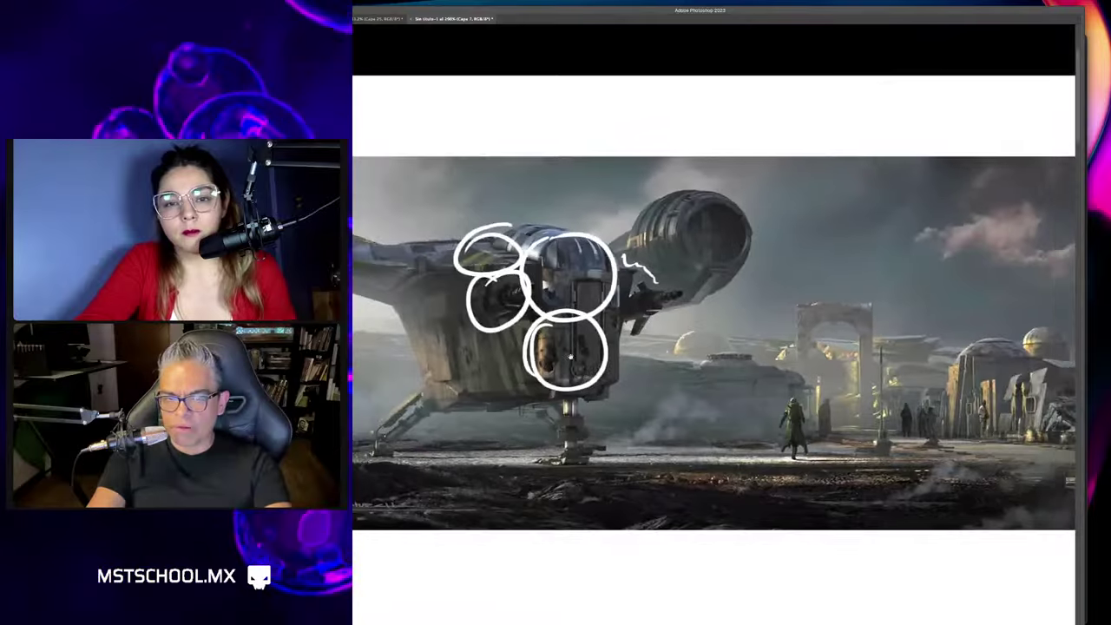
pyautogui.hscroll(-3, 529, 261)
pyautogui.moveTo(532, 192); pyautogui.dragTo(525, 181)
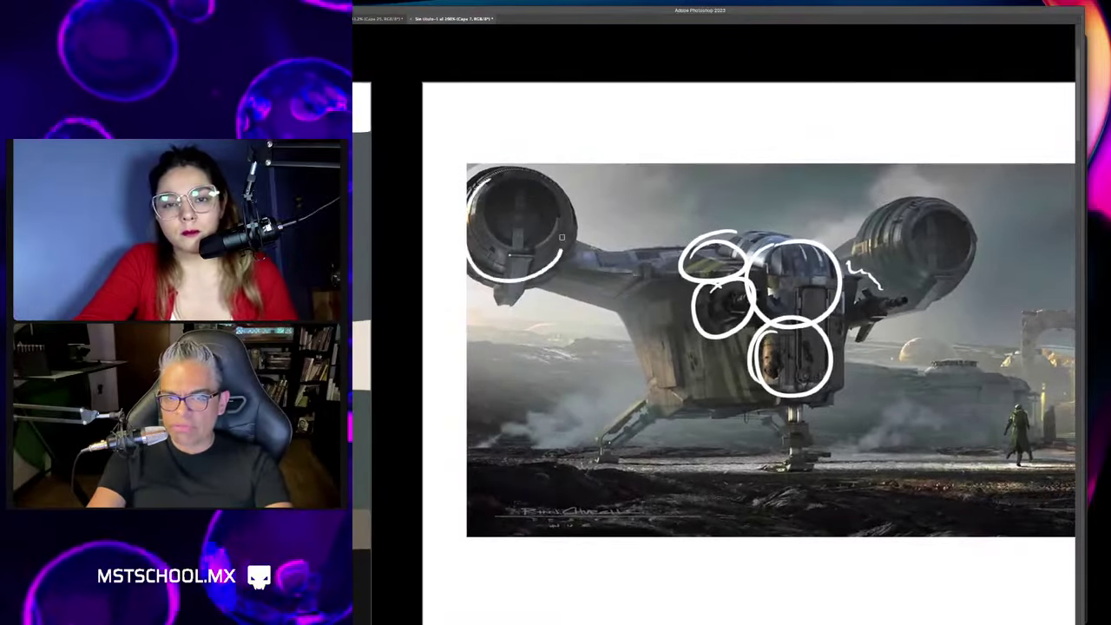
pyautogui.moveTo(519, 243); pyautogui.dragTo(559, 217)
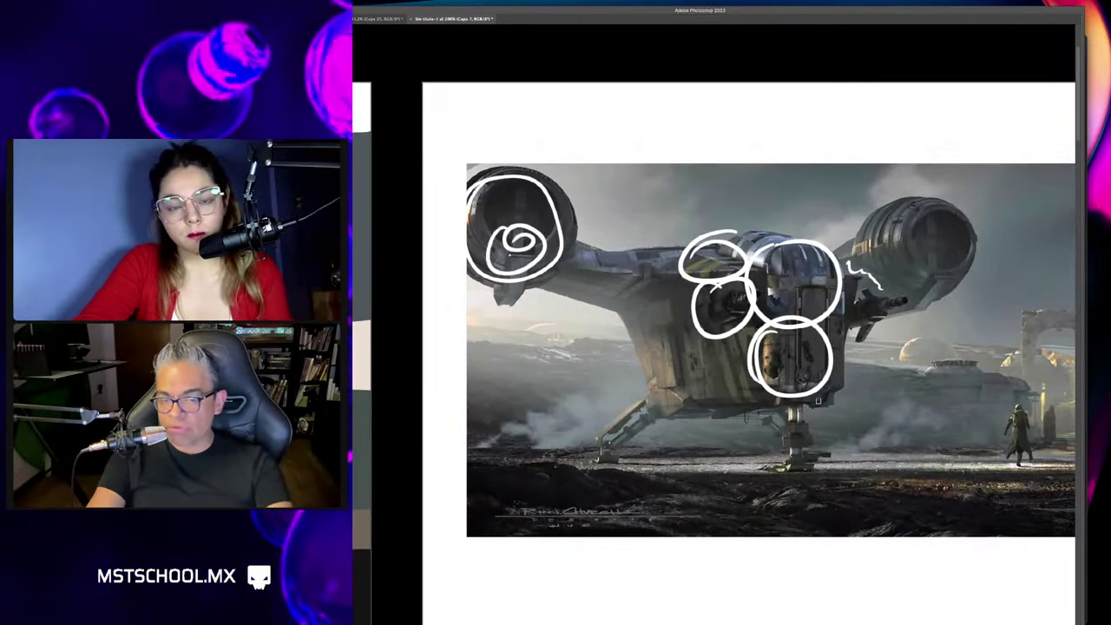
pyautogui.scroll(-3, 753, 491)
pyautogui.scroll(3, 694, 359)
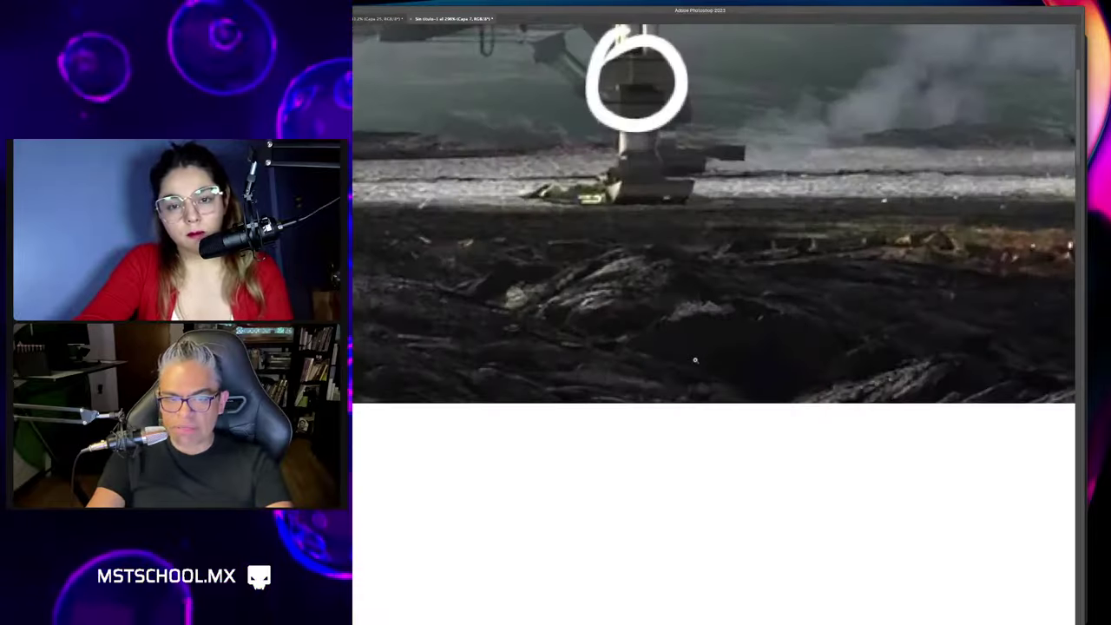
# Circle the landing foot and sketch white strokes along the rocky ground.
pyautogui.moveTo(640, 293)
pyautogui.mouseDown()
pyautogui.moveTo(638, 328)
pyautogui.moveTo(640, 297)
pyautogui.mouseUp()
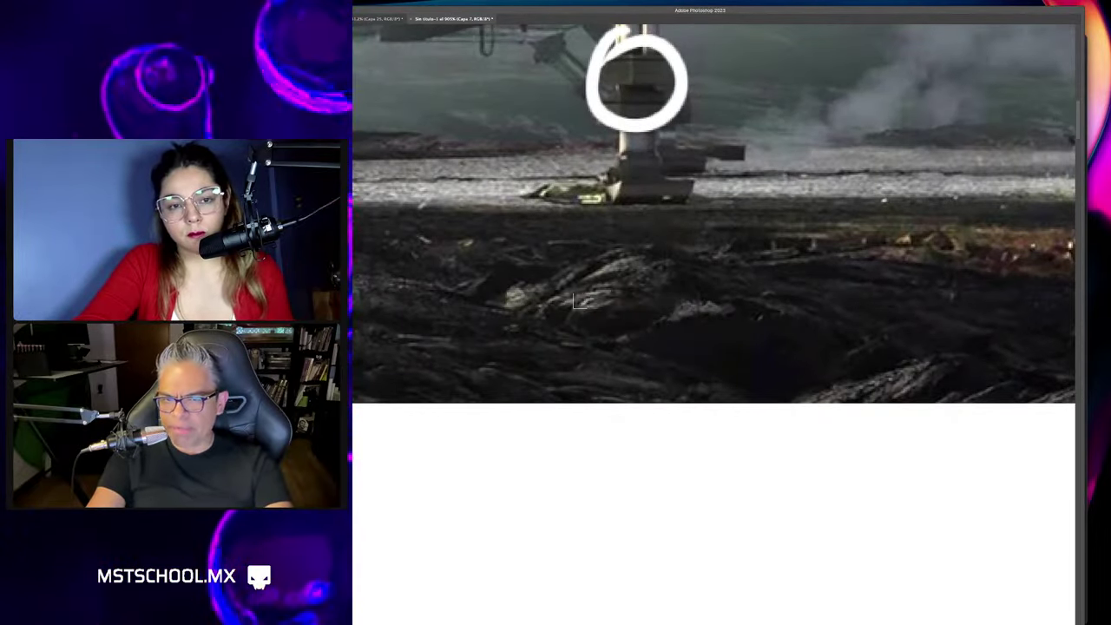
pyautogui.moveTo(707, 294)
pyautogui.mouseDown()
pyautogui.moveTo(771, 292)
pyautogui.moveTo(649, 256)
pyautogui.mouseUp()
pyautogui.moveTo(538, 299); pyautogui.dragTo(835, 242)
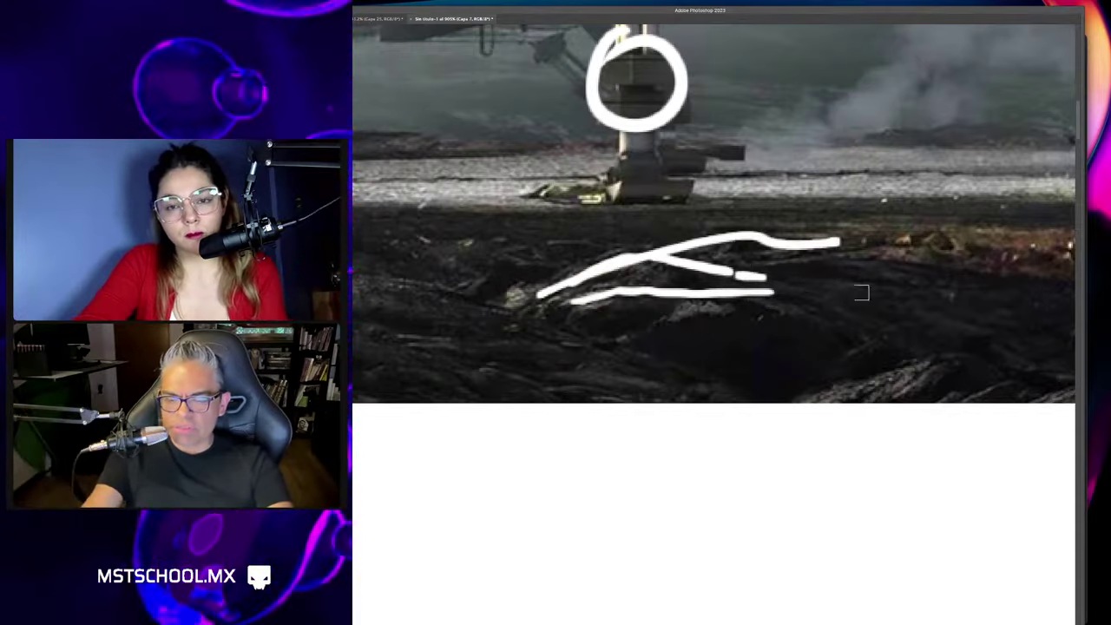
pyautogui.scroll(-2, 862, 303)
pyautogui.scroll(-2, 862, 303)
pyautogui.scroll(-1, 748, 360)
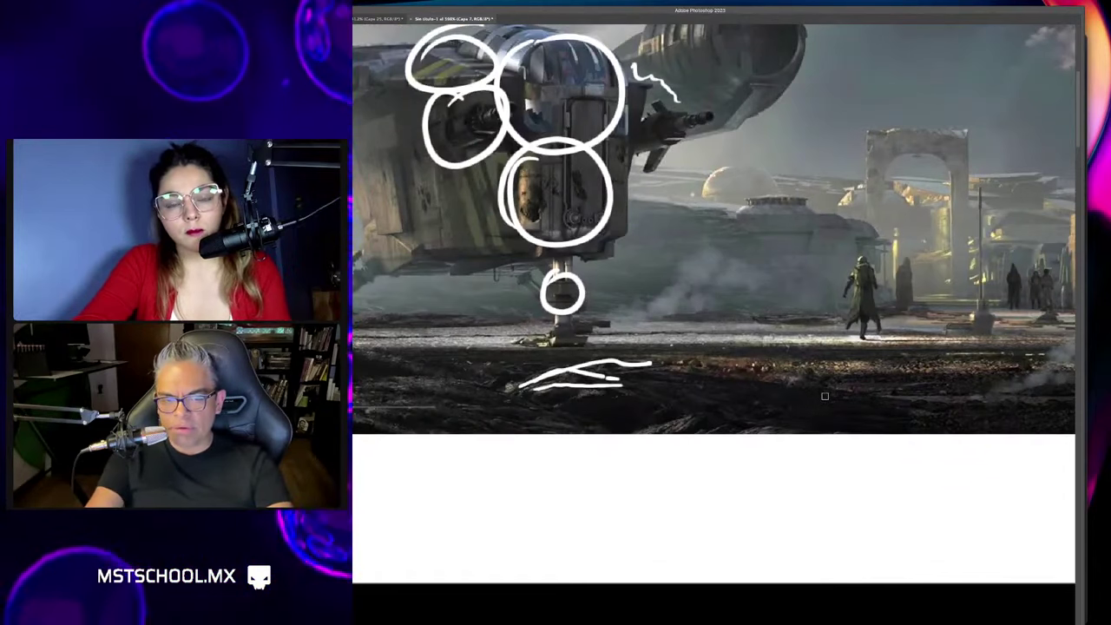
# Draw a vertical white arrow beside the walking figure.
pyautogui.moveTo(825, 394); pyautogui.dragTo(817, 241)
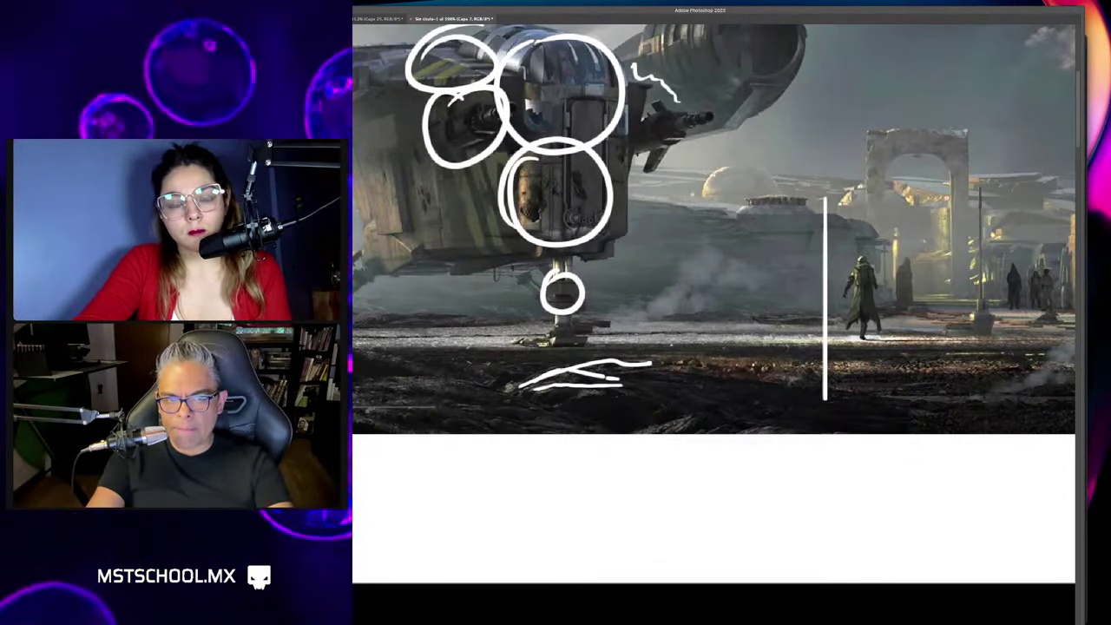
pyautogui.moveTo(817, 176); pyautogui.dragTo(830, 176)
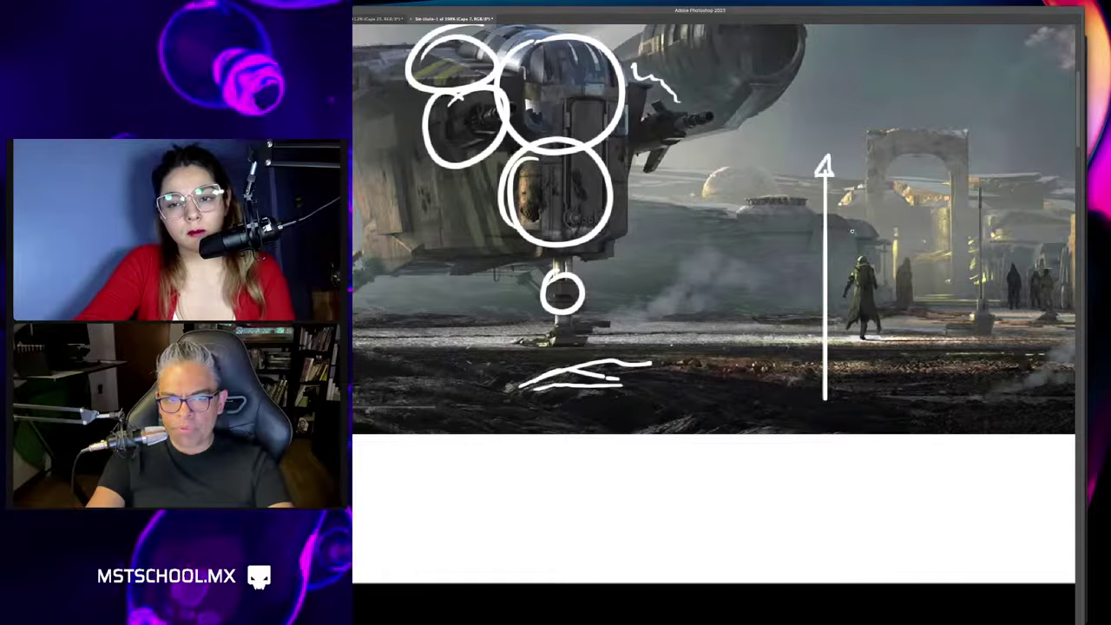
pyautogui.scroll(5, 851, 231)
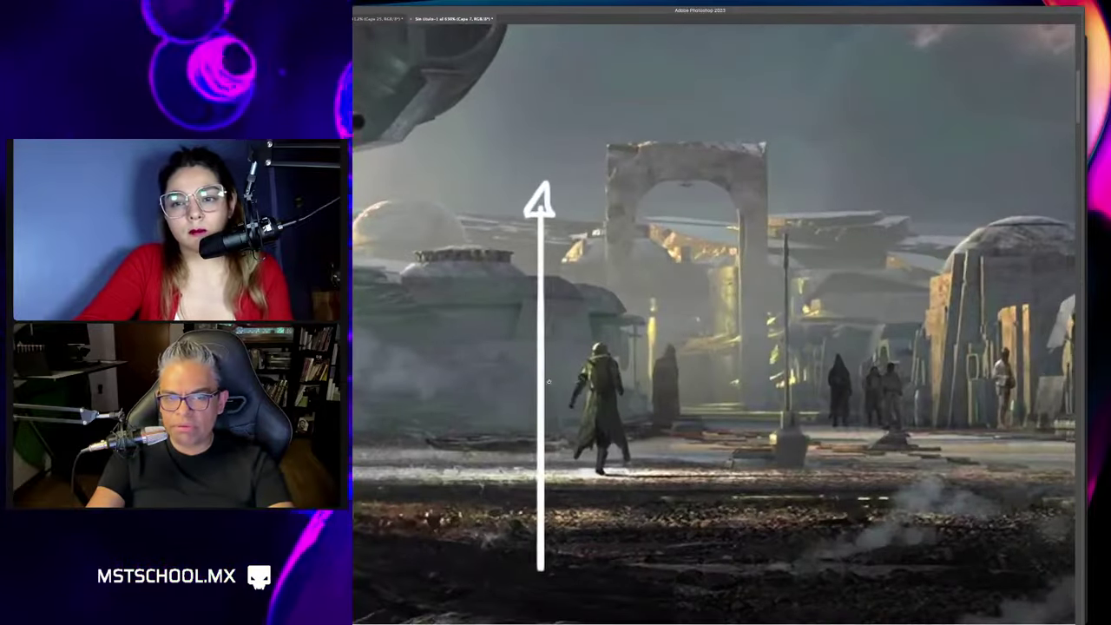
pyautogui.scroll(-2, 618, 352)
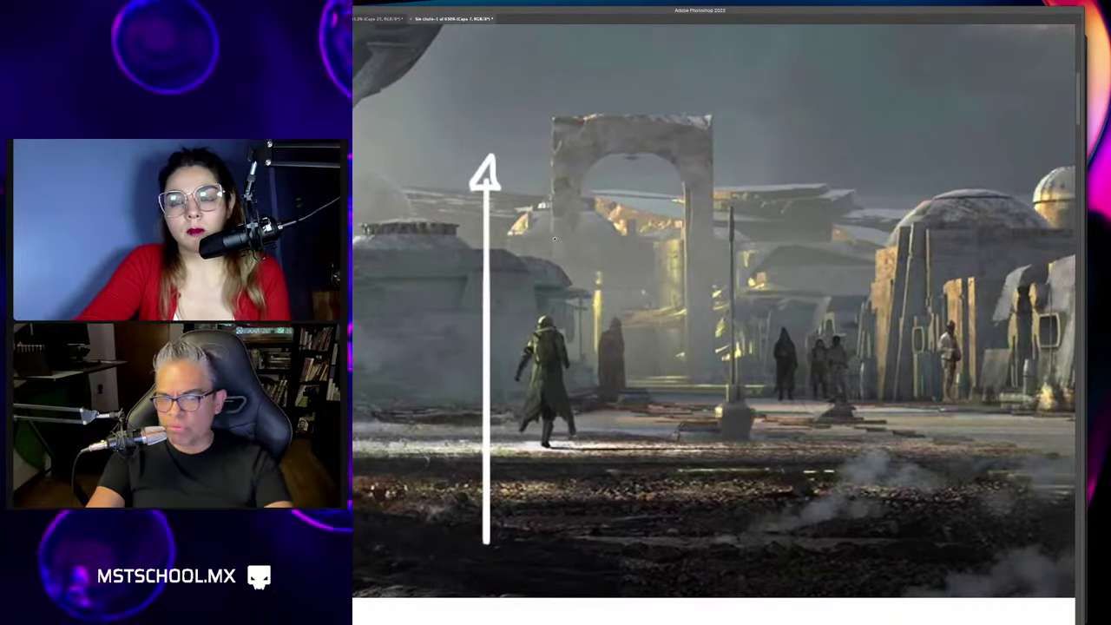
pyautogui.scroll(-2, 571, 258)
pyautogui.scroll(-2, 571, 257)
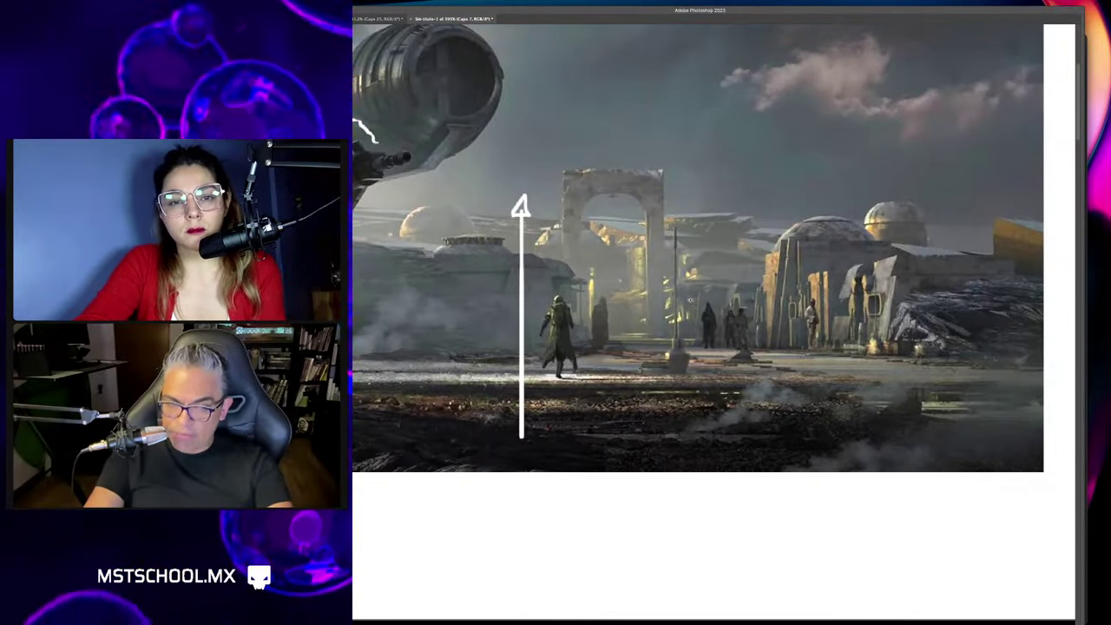
pyautogui.scroll(-2, 690, 300)
pyautogui.scroll(1, 746, 365)
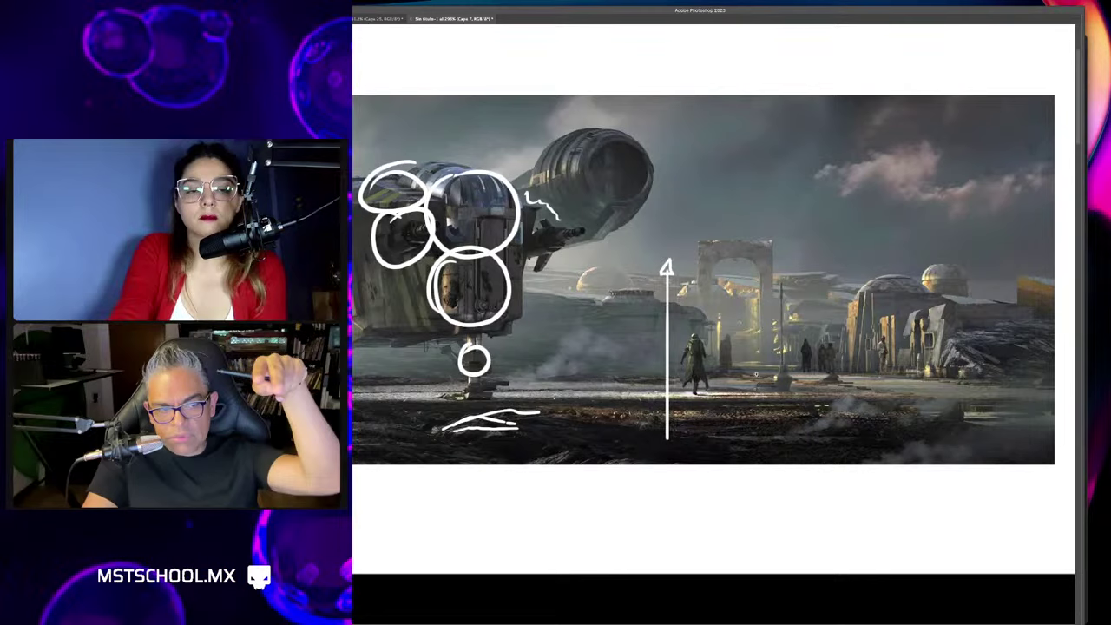
# Undo the arrow and its line, then adjust the brush size.
pyautogui.hotkey('ctrl', 'z')
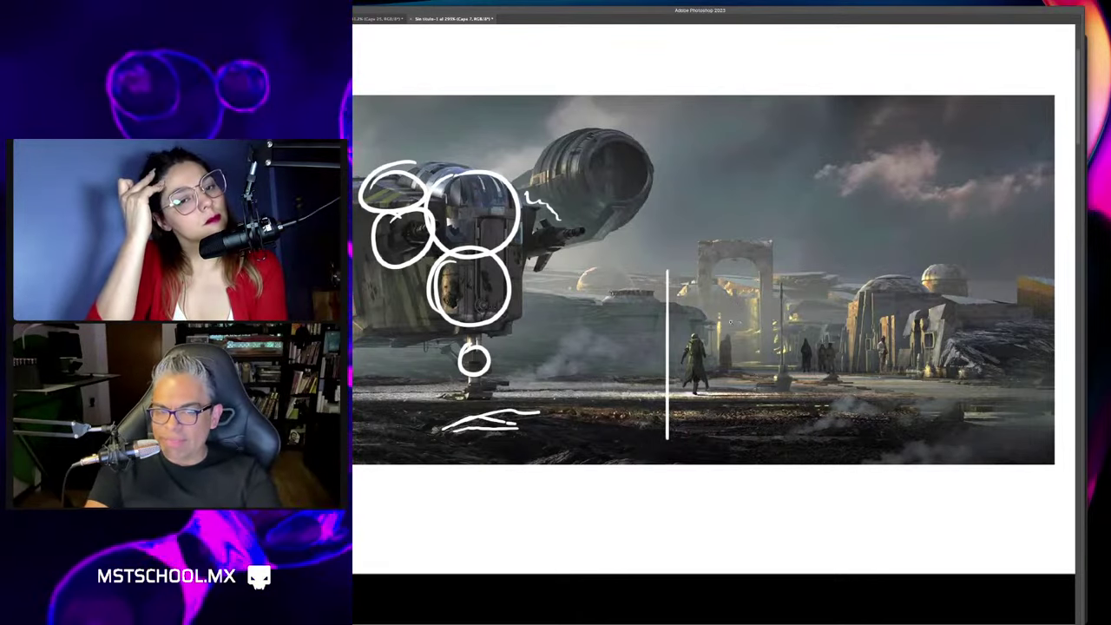
pyautogui.hotkey('ctrl', 'z')
pyautogui.scroll(5, 701, 258)
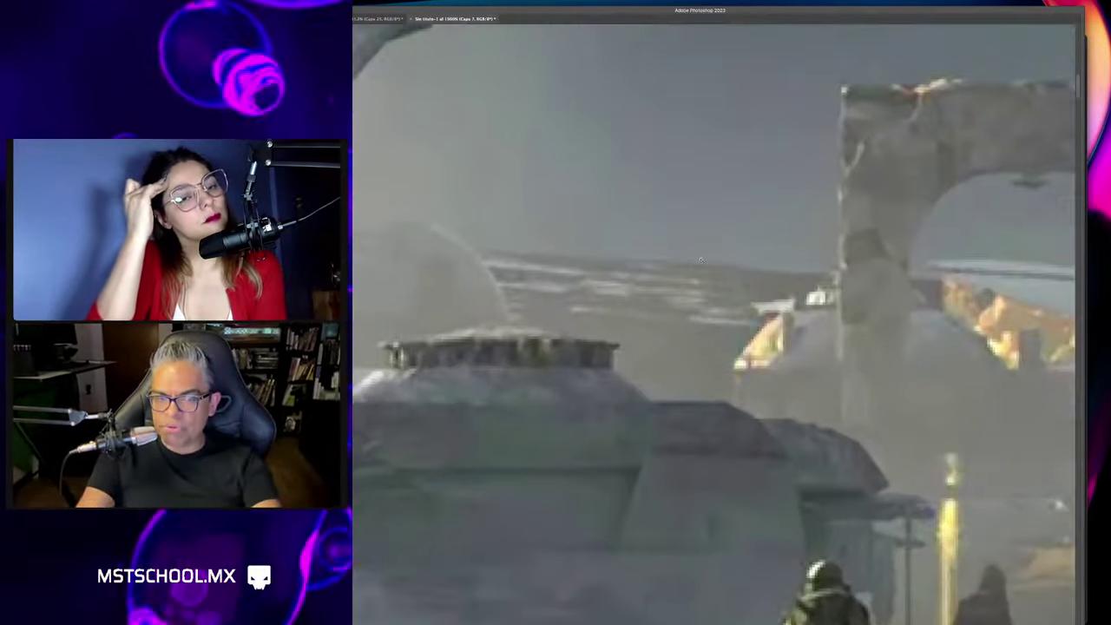
pyautogui.moveTo(666, 256); pyautogui.dragTo(684, 274)
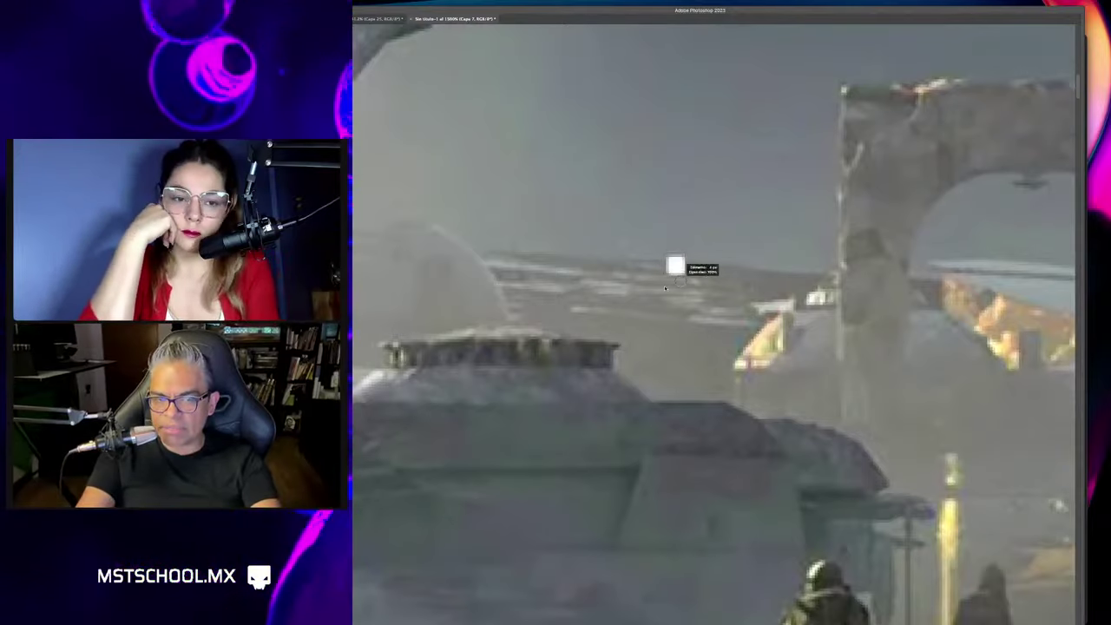
pyautogui.scroll(-5, 666, 287)
pyautogui.scroll(1, 602, 298)
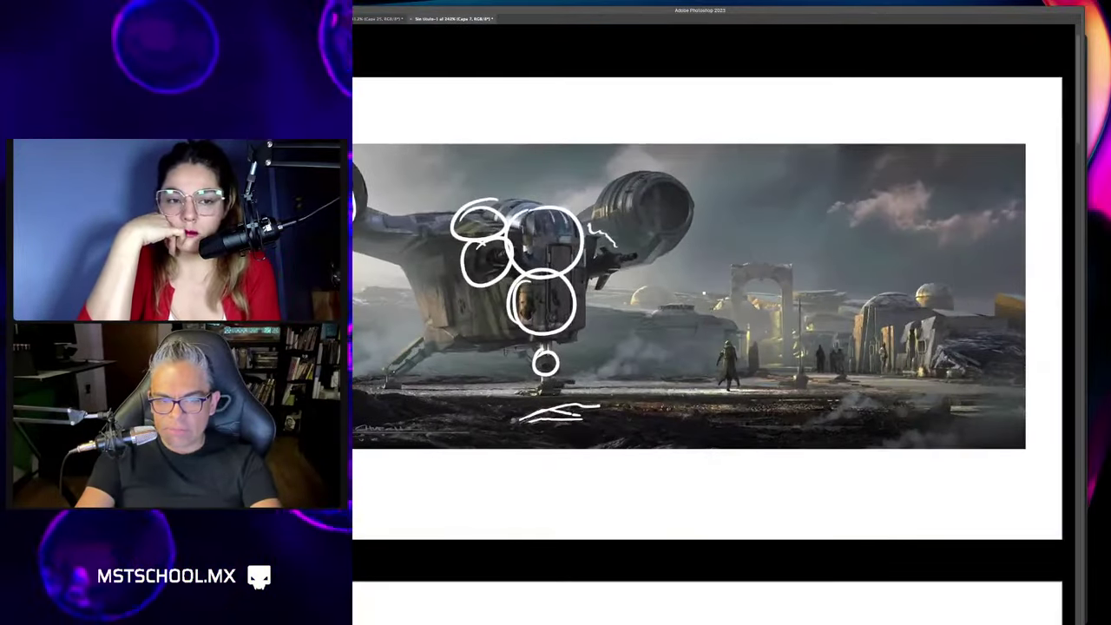
# Draw a diagonal white line and hand-letter POLVO beside the AIRE note, then pan to the town.
pyautogui.moveTo(703, 295)
pyautogui.mouseDown()
pyautogui.moveTo(640, 399)
pyautogui.moveTo(660, 347)
pyautogui.mouseUp()
pyautogui.scroll(3, 711, 338)
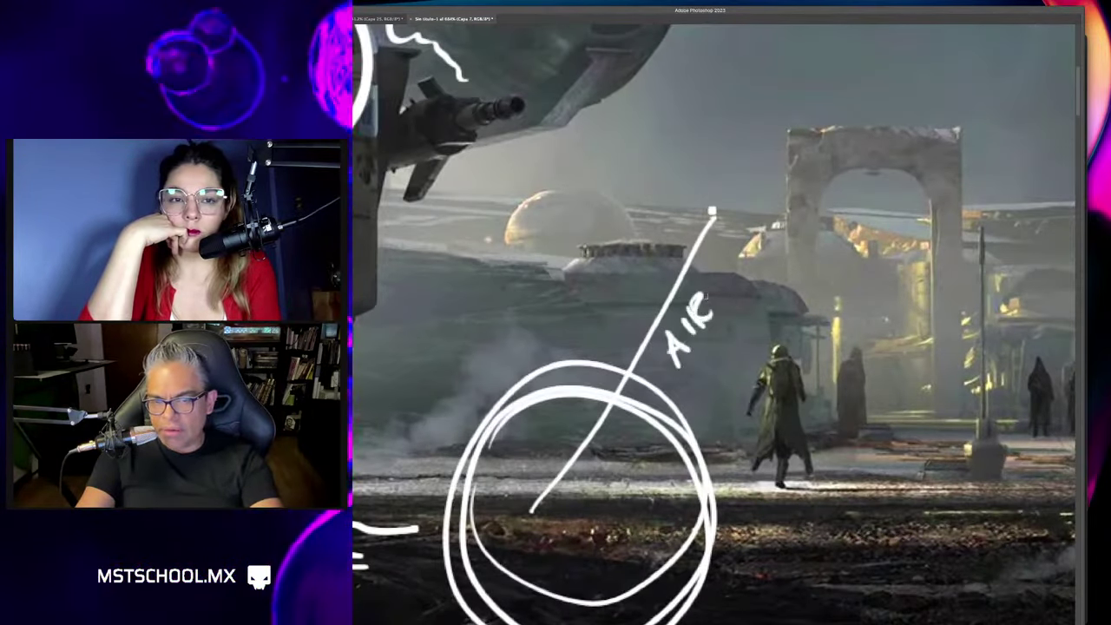
pyautogui.moveTo(615, 304); pyautogui.dragTo(620, 328)
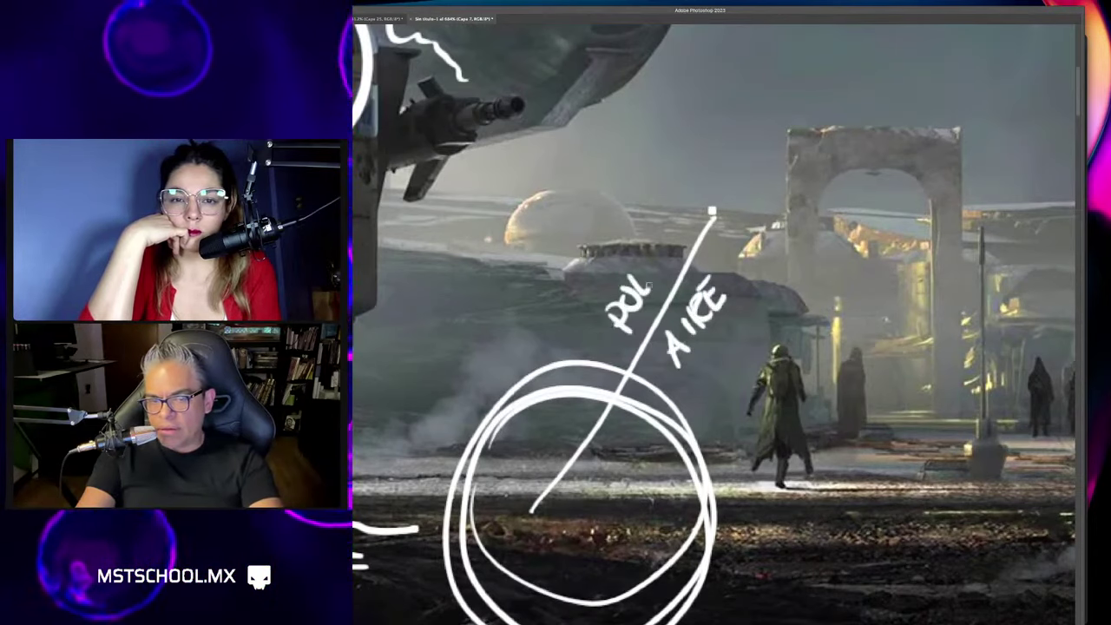
pyautogui.moveTo(644, 265); pyautogui.dragTo(656, 259)
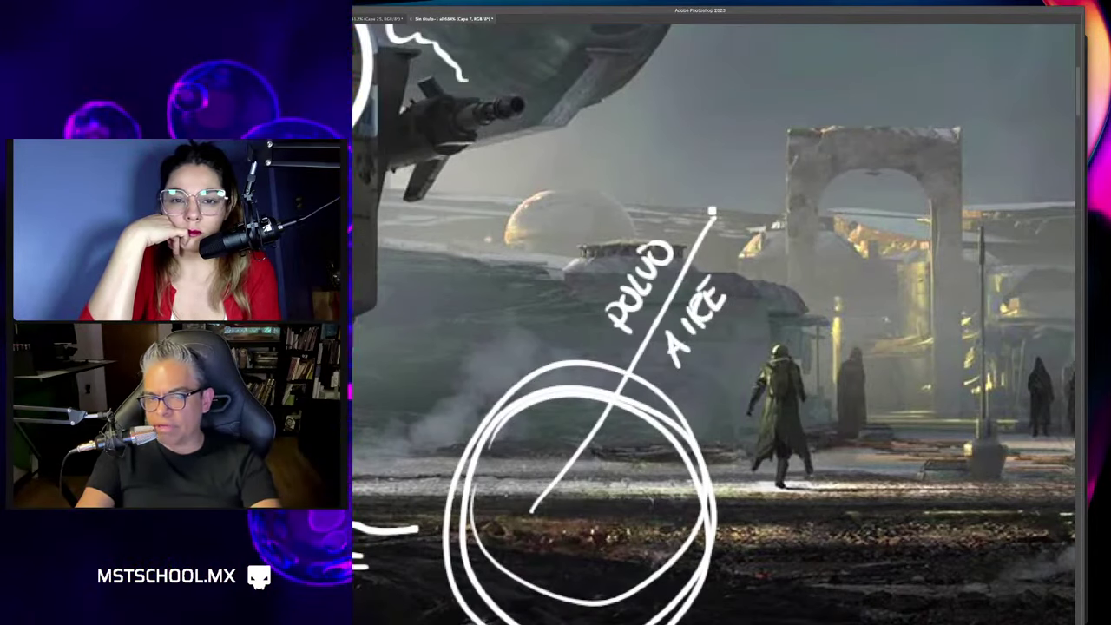
pyautogui.scroll(-3, 677, 344)
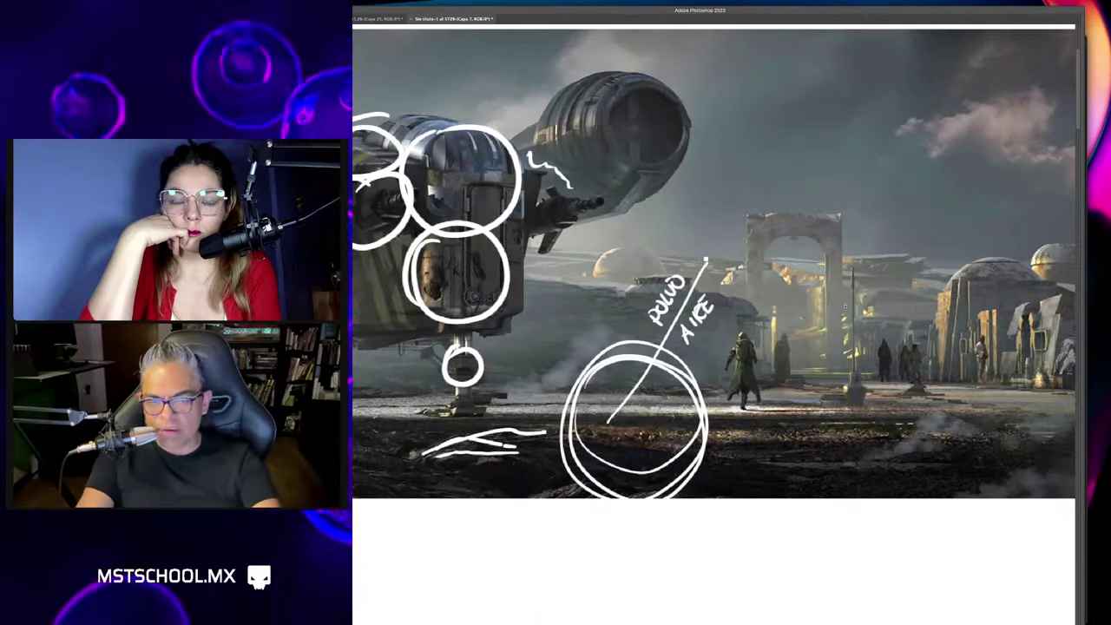
pyautogui.moveTo(993, 302); pyautogui.dragTo(804, 332)
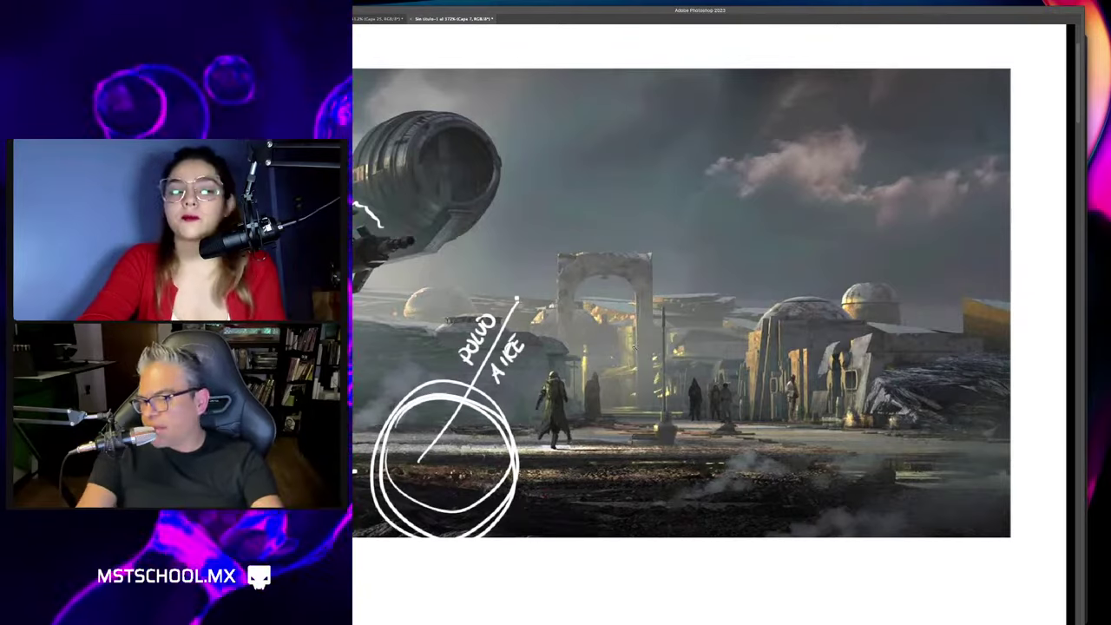
# Mark the hazy horizon with (−) and the dark foreground with (+) on the ship reference.
pyautogui.press('Tab')
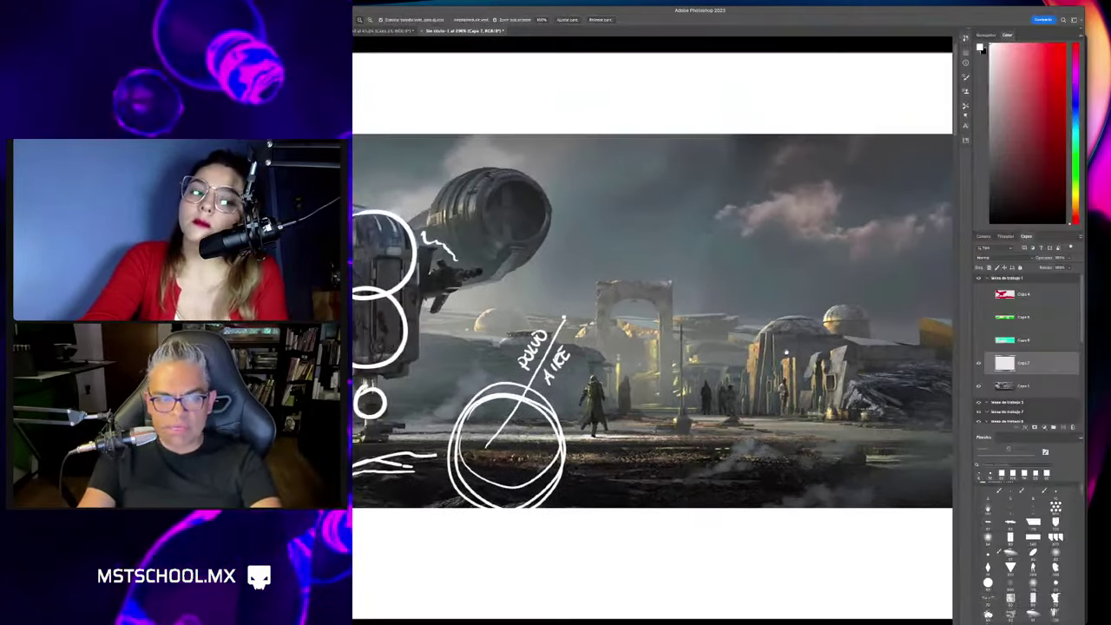
pyautogui.hotkey('ctrl', '-')
pyautogui.hotkey('ctrl', '-')
pyautogui.hotkey('ctrl', '-')
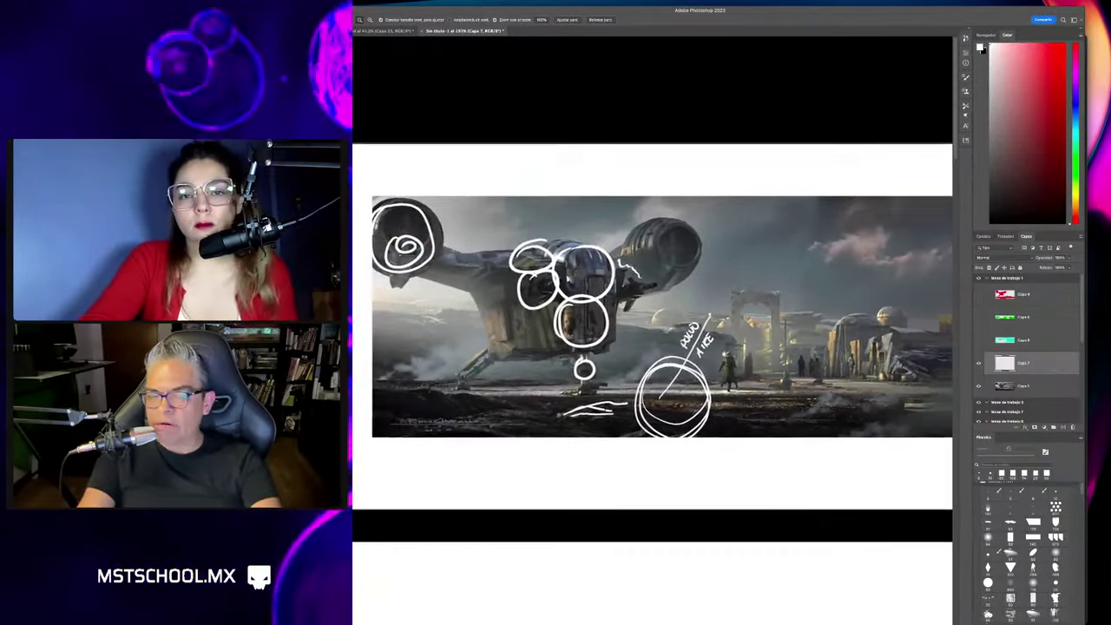
pyautogui.hscroll(2, 651, 317)
pyautogui.hscroll(-2, 651, 317)
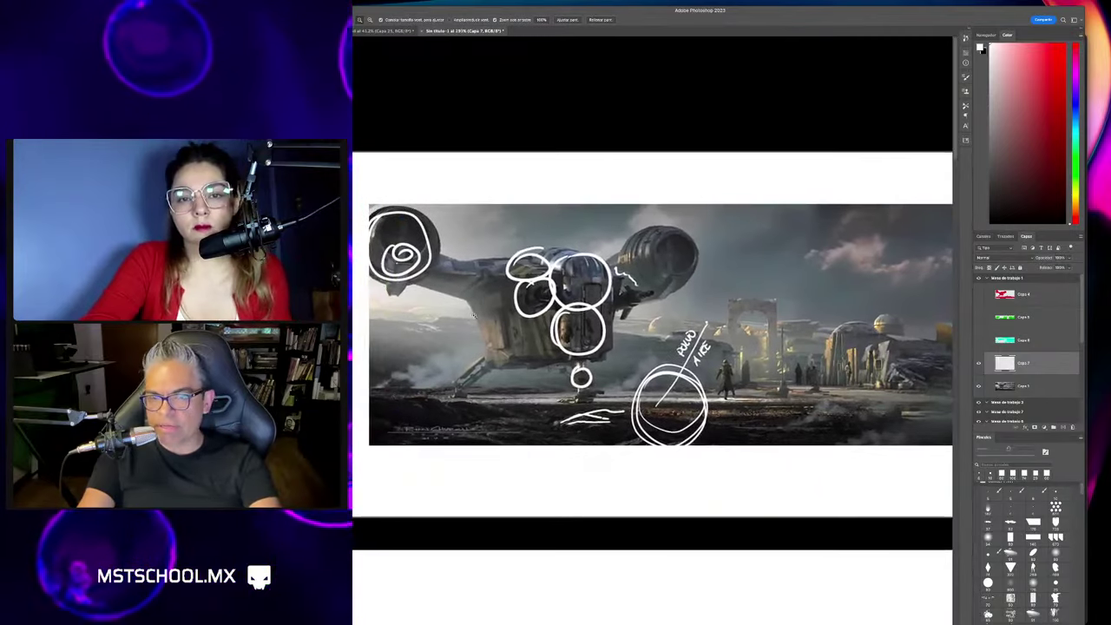
pyautogui.scroll(3, 473, 315)
pyautogui.scroll(3, 512, 299)
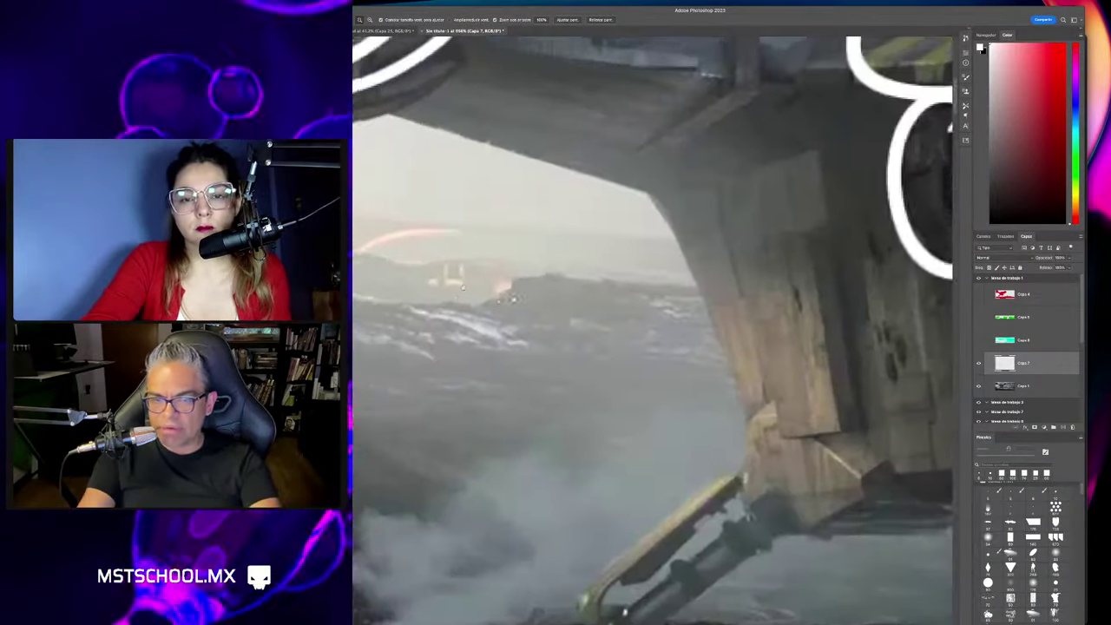
pyautogui.moveTo(508, 299); pyautogui.dragTo(628, 242)
pyautogui.scroll(-3, 636, 220)
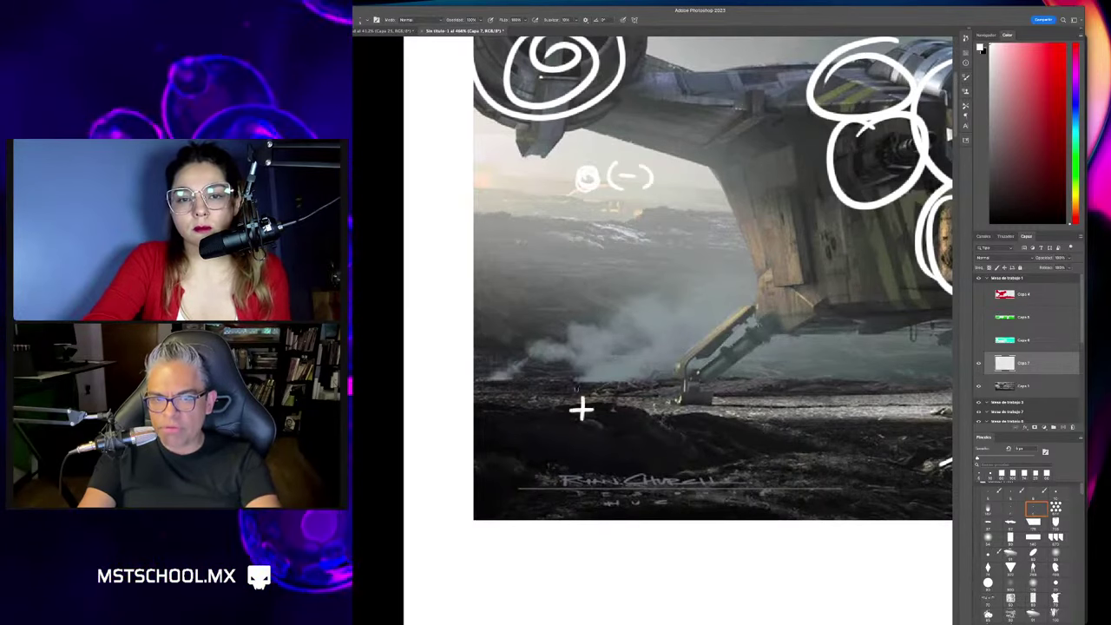
pyautogui.scroll(-3, 535, 415)
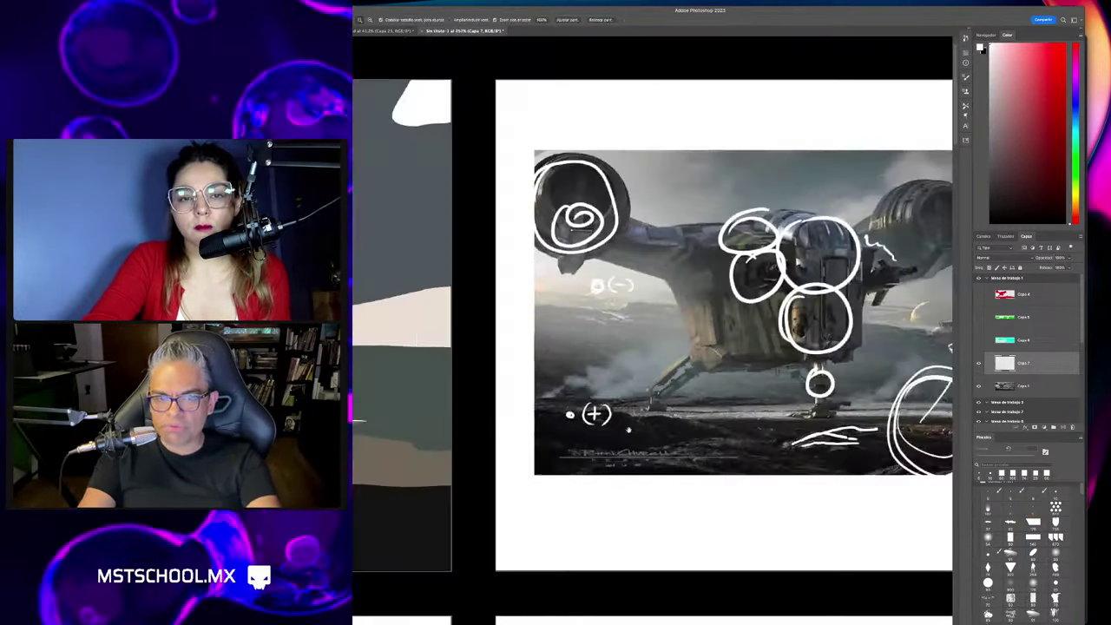
pyautogui.scroll(1, 373, 408)
pyautogui.scroll(-1, 675, 388)
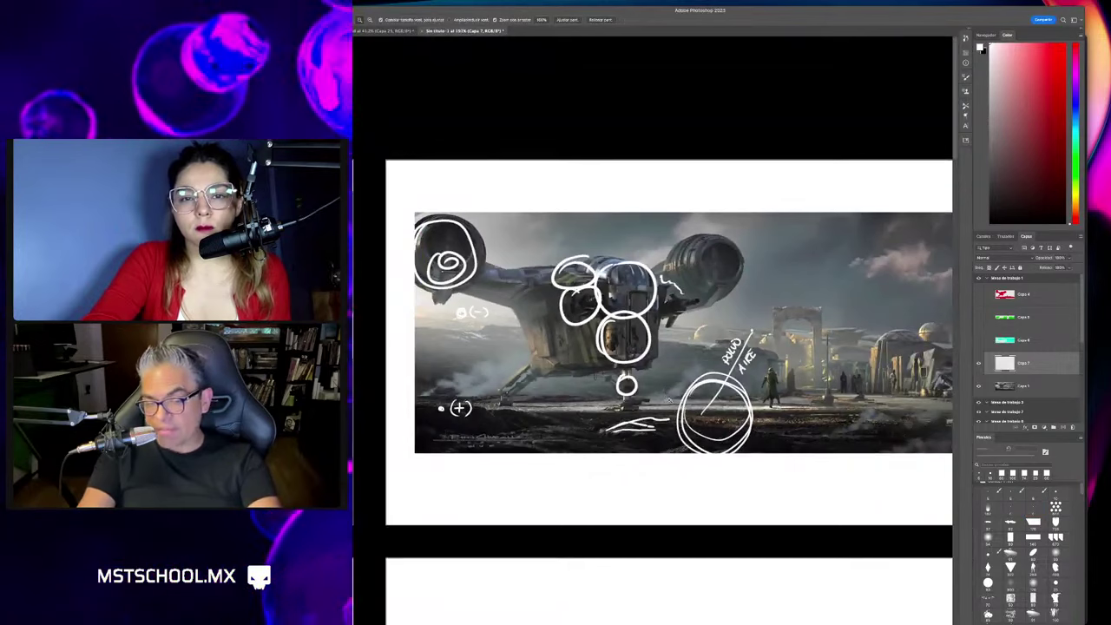
pyautogui.scroll(-1, 718, 345)
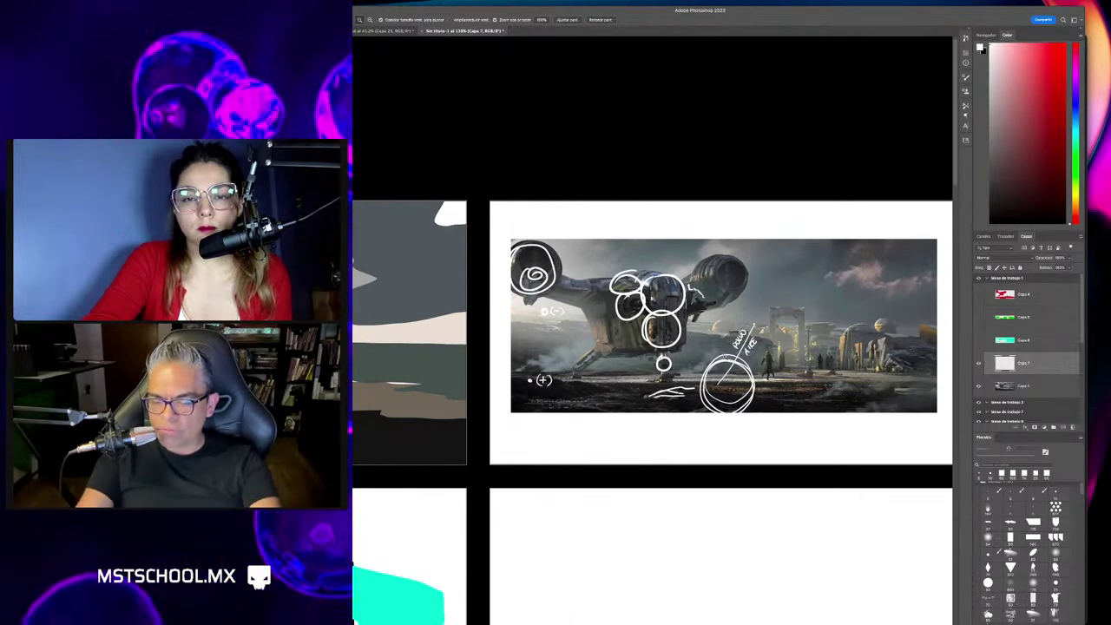
# Select Capa 2 on the top-left artboard and fill it with a grey-to-white gradient.
pyautogui.press('v')
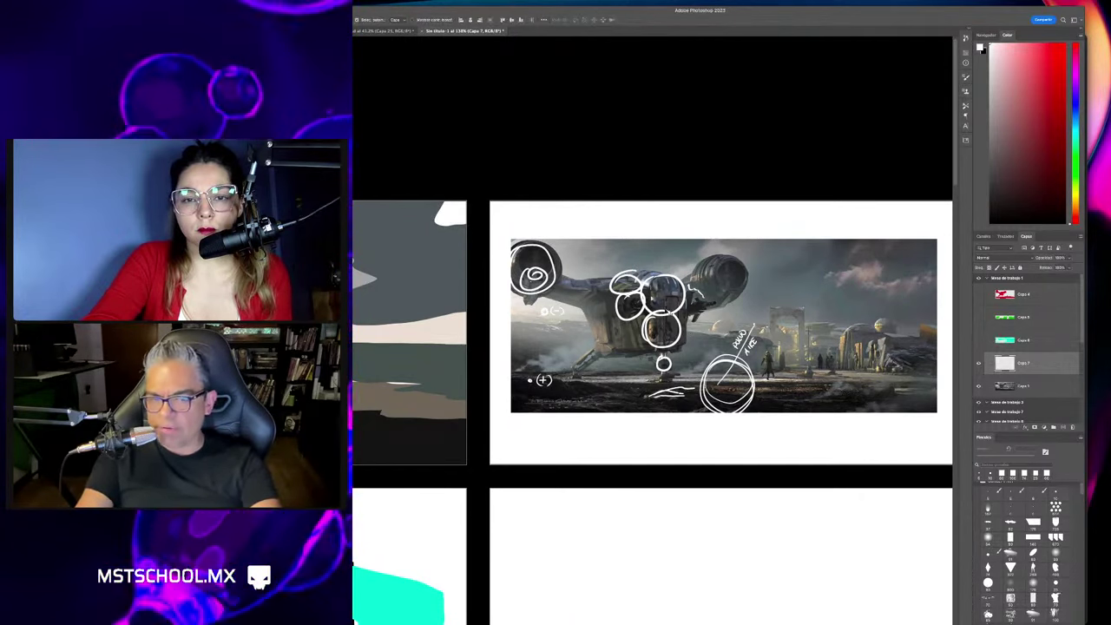
pyautogui.click(446, 340)
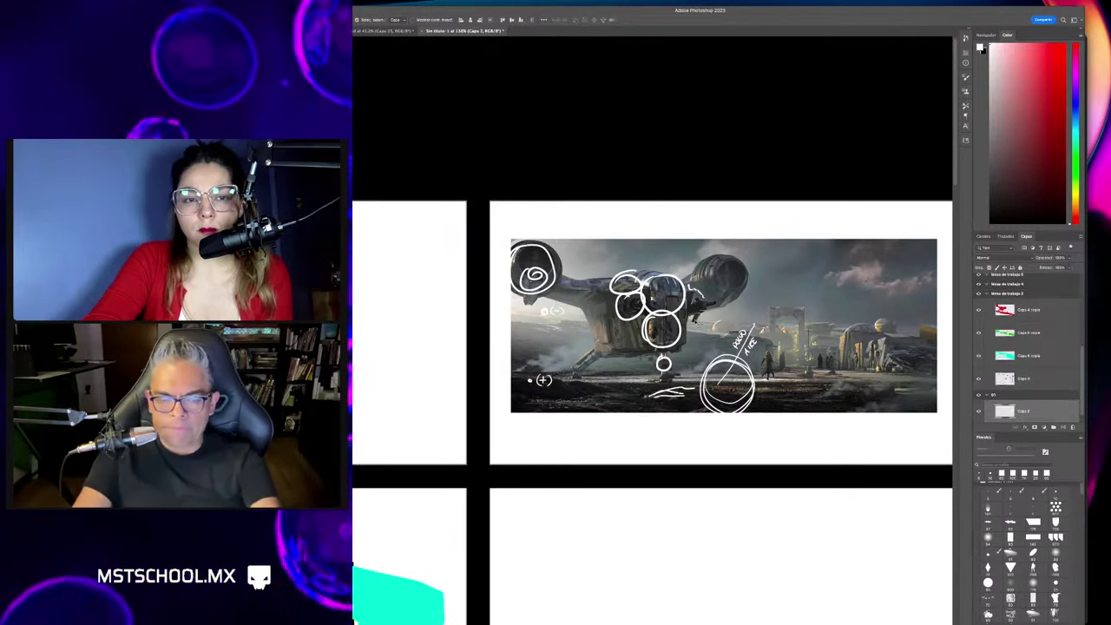
pyautogui.scroll(-2, 651, 412)
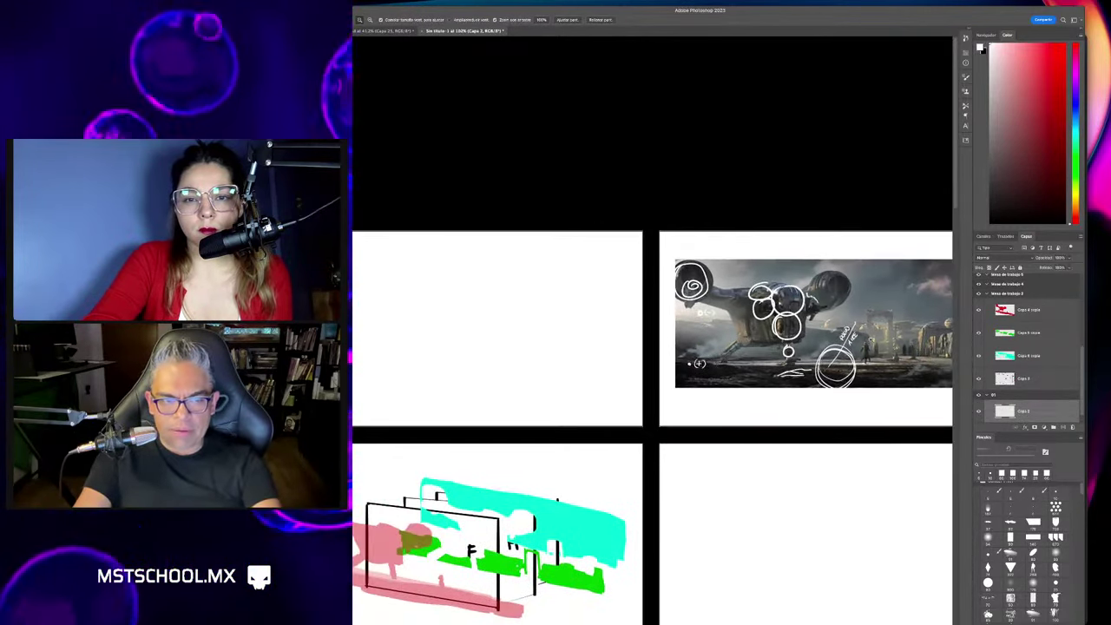
pyautogui.press('Tab')
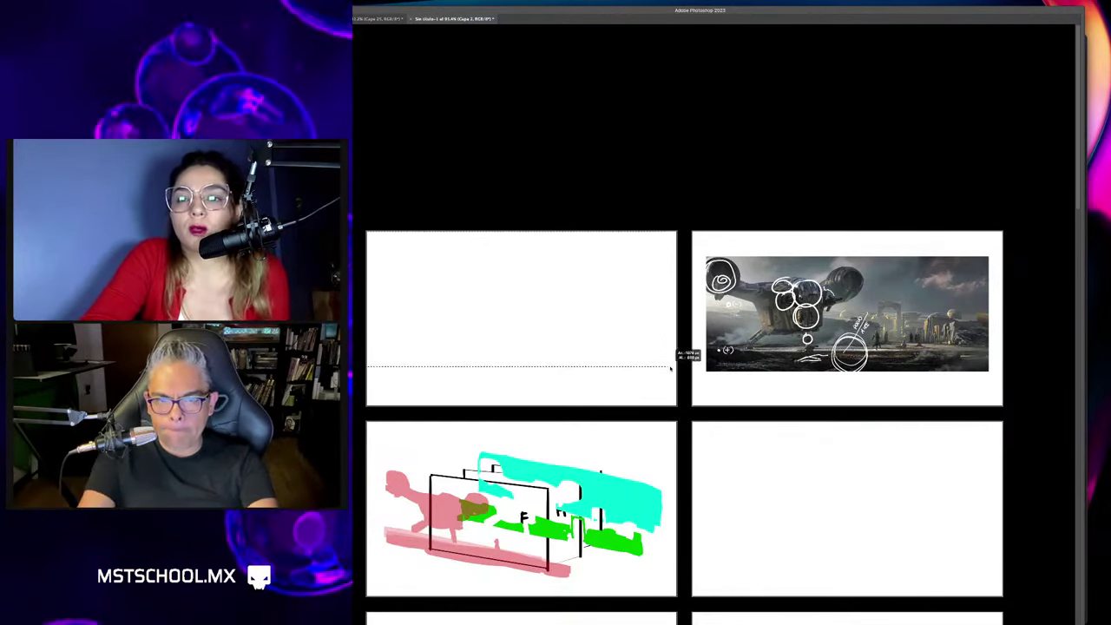
pyautogui.moveTo(670, 368); pyautogui.dragTo(677, 363)
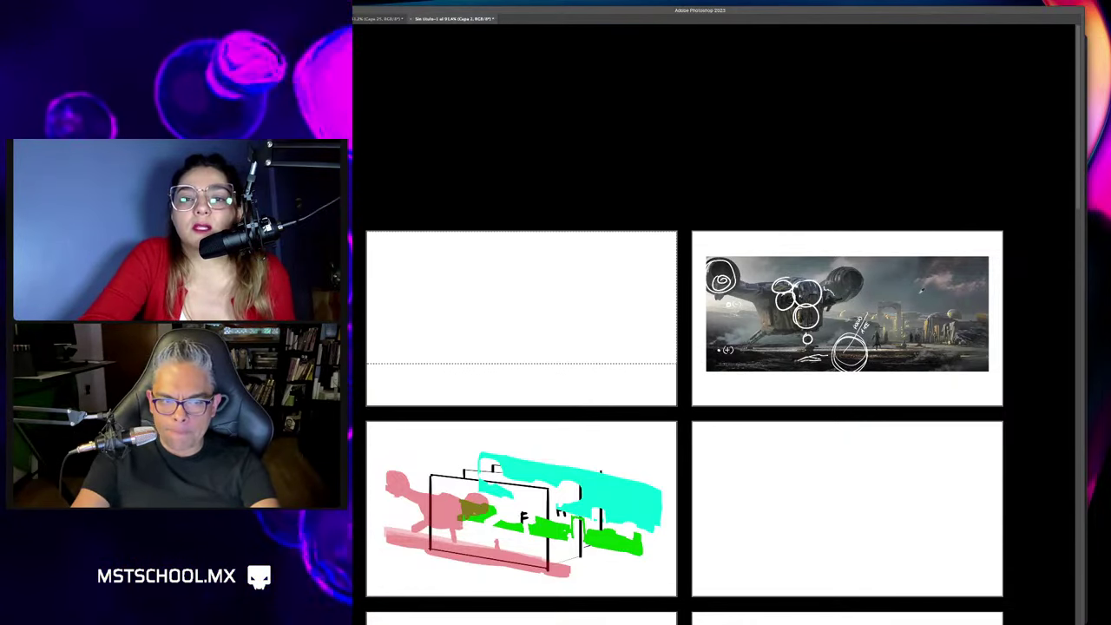
pyautogui.press('Tab')
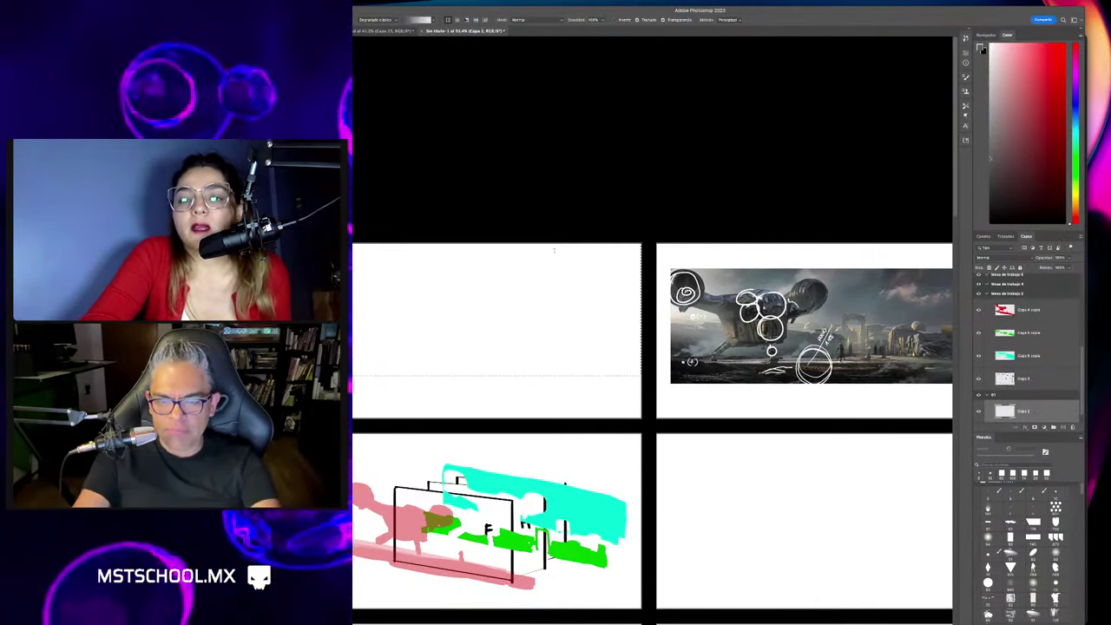
pyautogui.moveTo(553, 250); pyautogui.dragTo(558, 399)
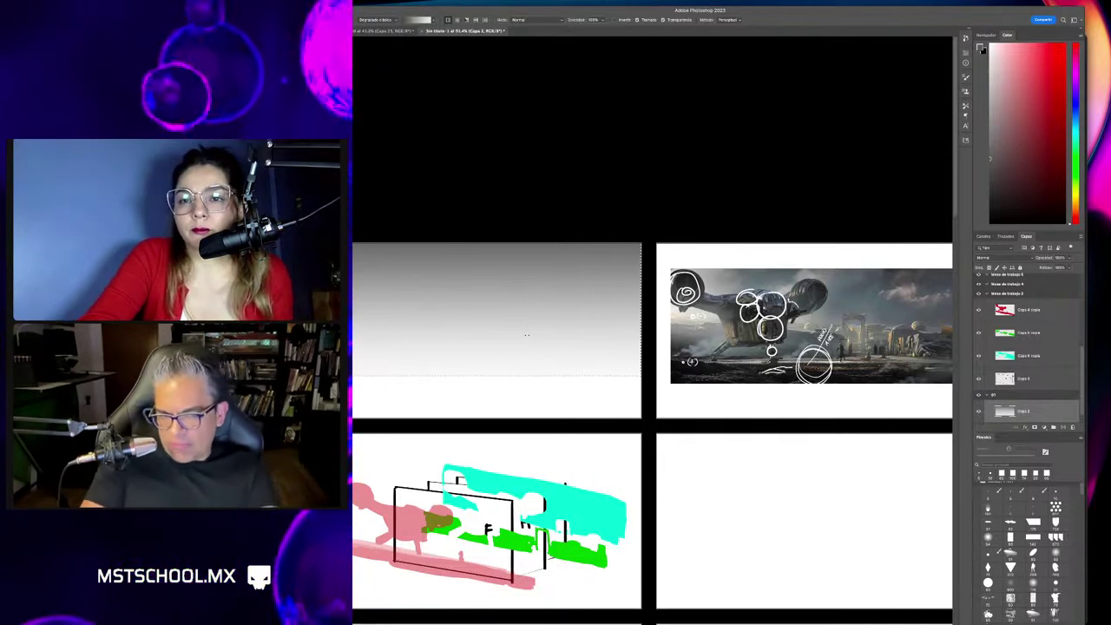
# Fill the artboard's lower strip with solid black.
pyautogui.hscroll(-3, 626, 350)
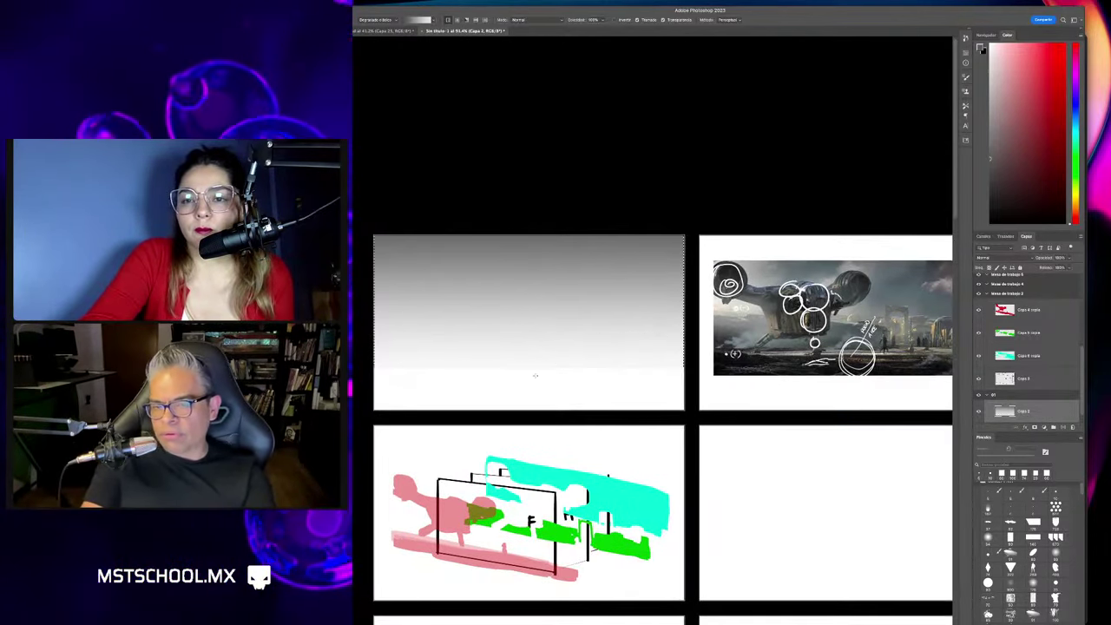
pyautogui.moveTo(550, 368); pyautogui.dragTo(694, 417)
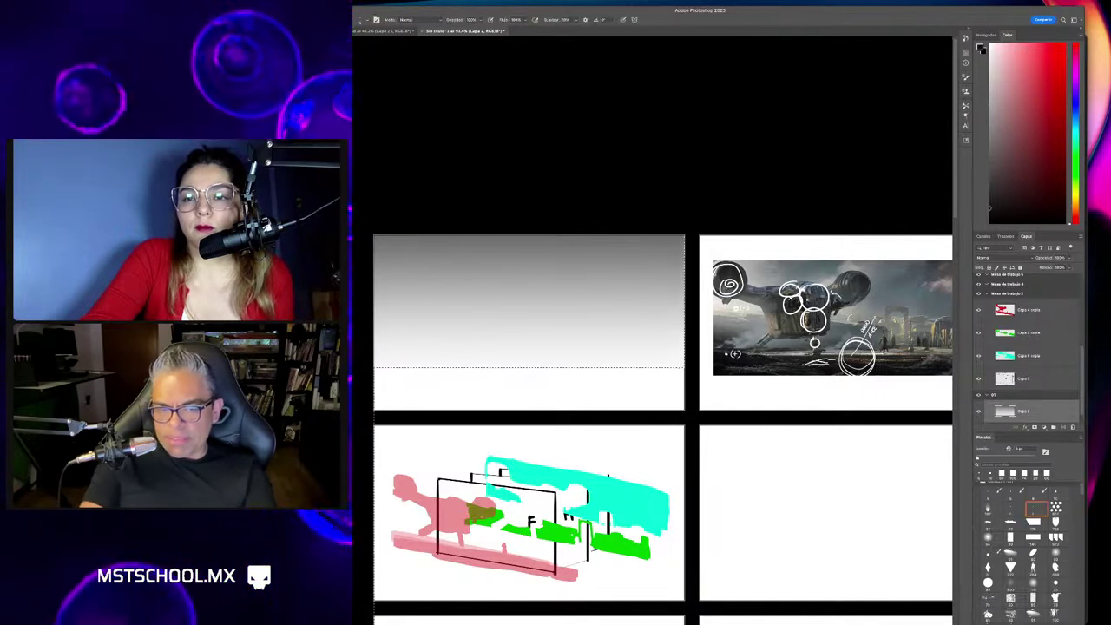
pyautogui.hotkey('alt', 'BackSpace')
pyautogui.press('w')
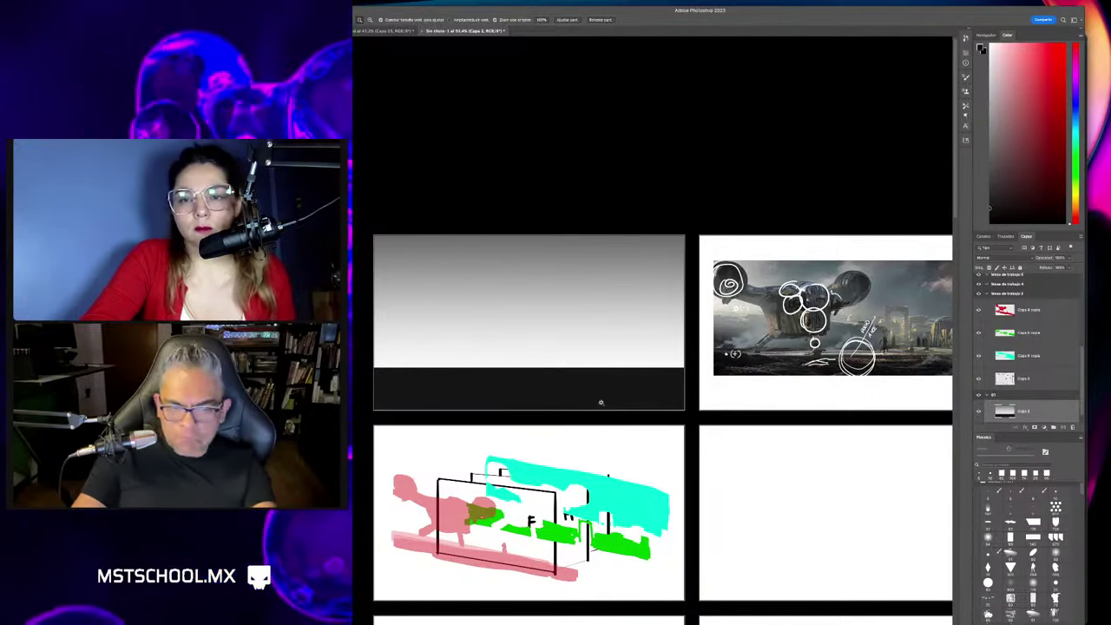
pyautogui.scroll(1, 567, 340)
pyautogui.moveTo(566, 341); pyautogui.dragTo(706, 352)
pyautogui.press('Tab')
pyautogui.press('Tab')
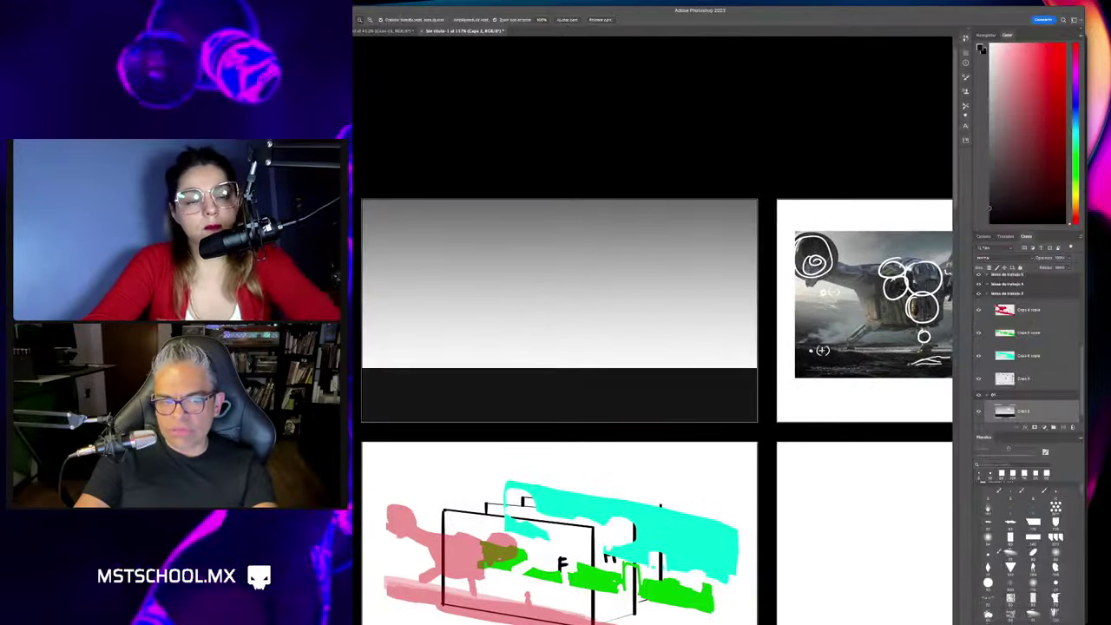
pyautogui.press('Tab')
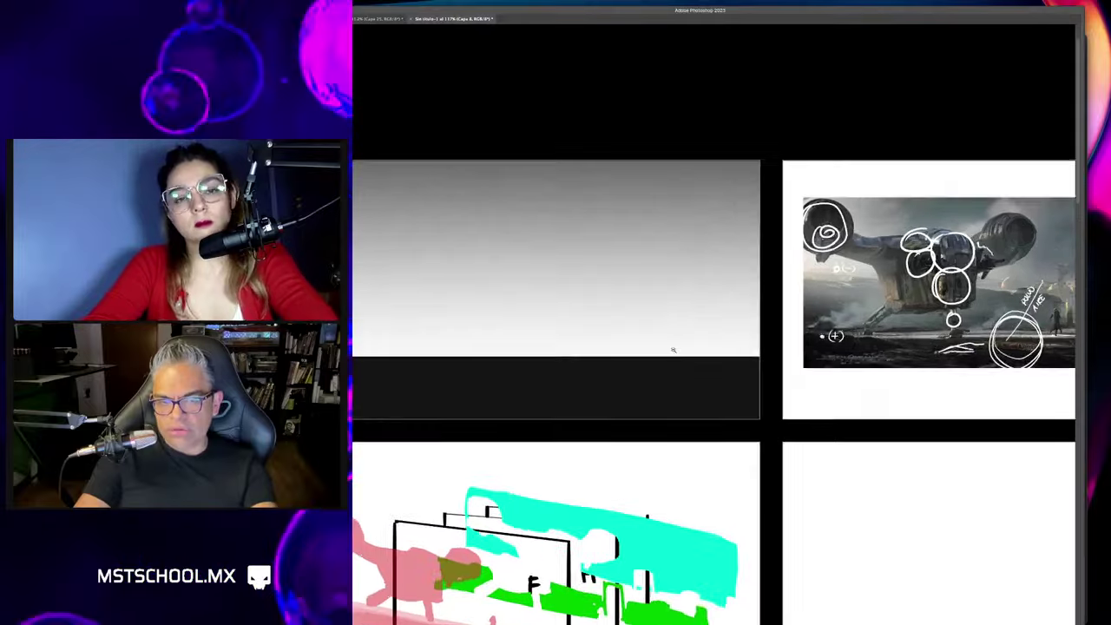
pyautogui.moveTo(629, 370)
pyautogui.mouseDown()
pyautogui.moveTo(712, 372)
pyautogui.moveTo(653, 361)
pyautogui.moveTo(812, 278)
pyautogui.mouseUp()
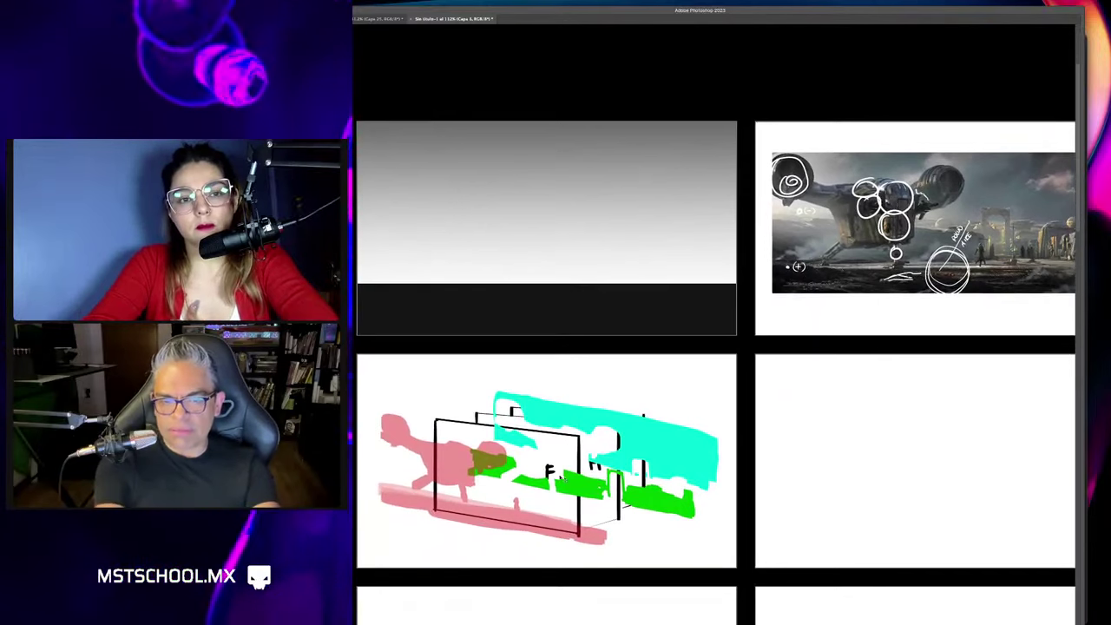
# Undo the cyan, pink and F/M/B strokes and the image move, returning the photo to the lower-left artboard.
pyautogui.hotkey('ctrl', 'z')
pyautogui.hotkey('ctrl', 'z')
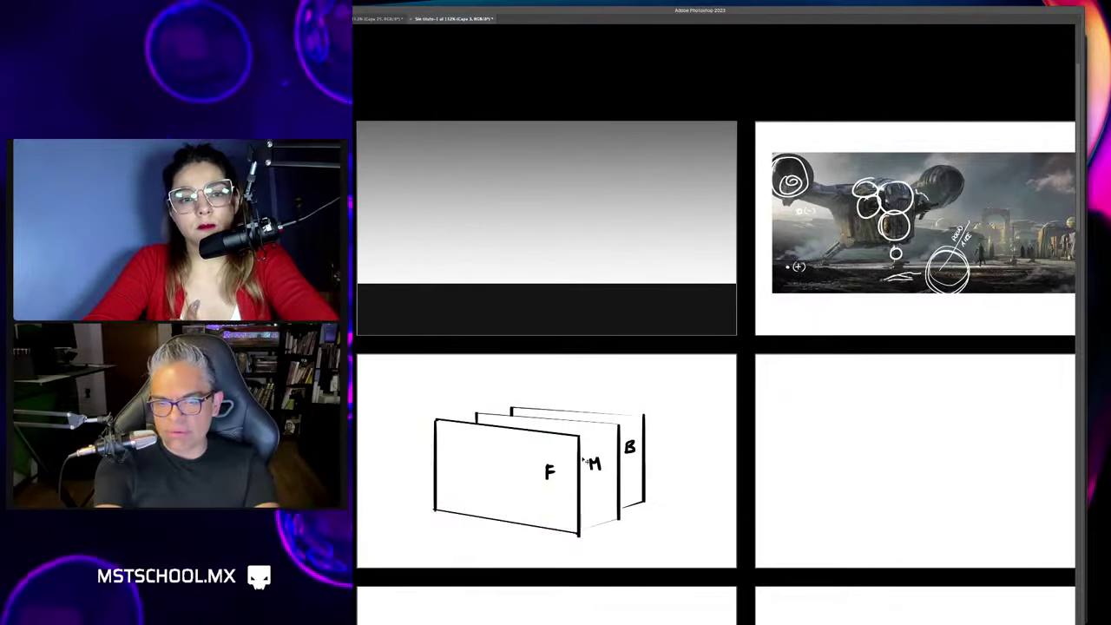
pyautogui.hotkey('ctrl', 'z')
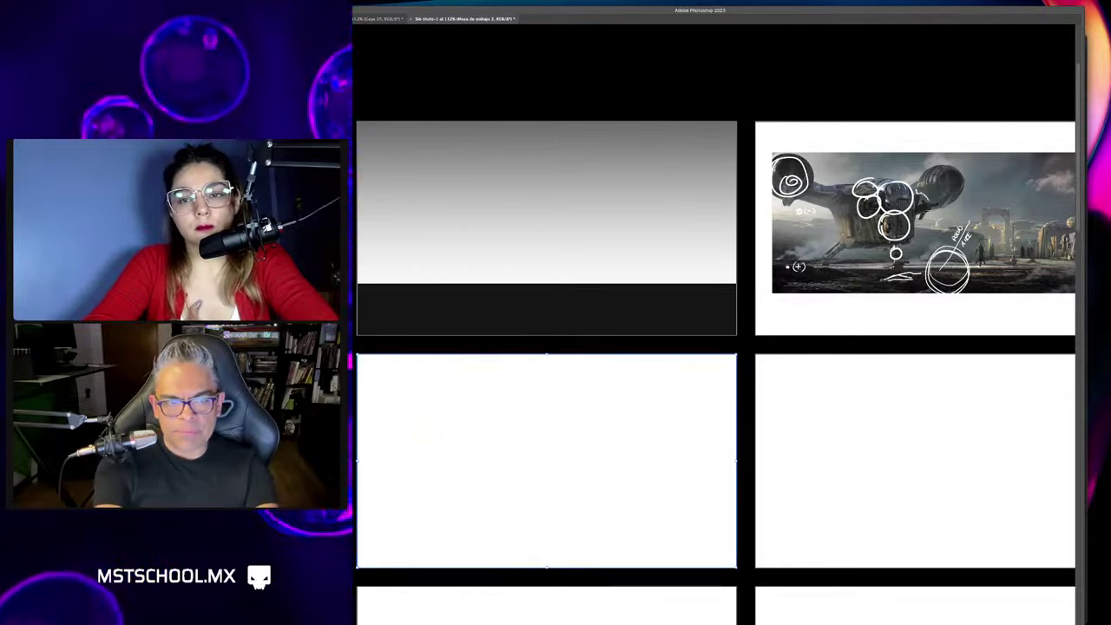
pyautogui.hotkey('ctrl', 'z')
pyautogui.hotkey('ctrl', 'z')
pyautogui.hotkey('ctrl', 'z')
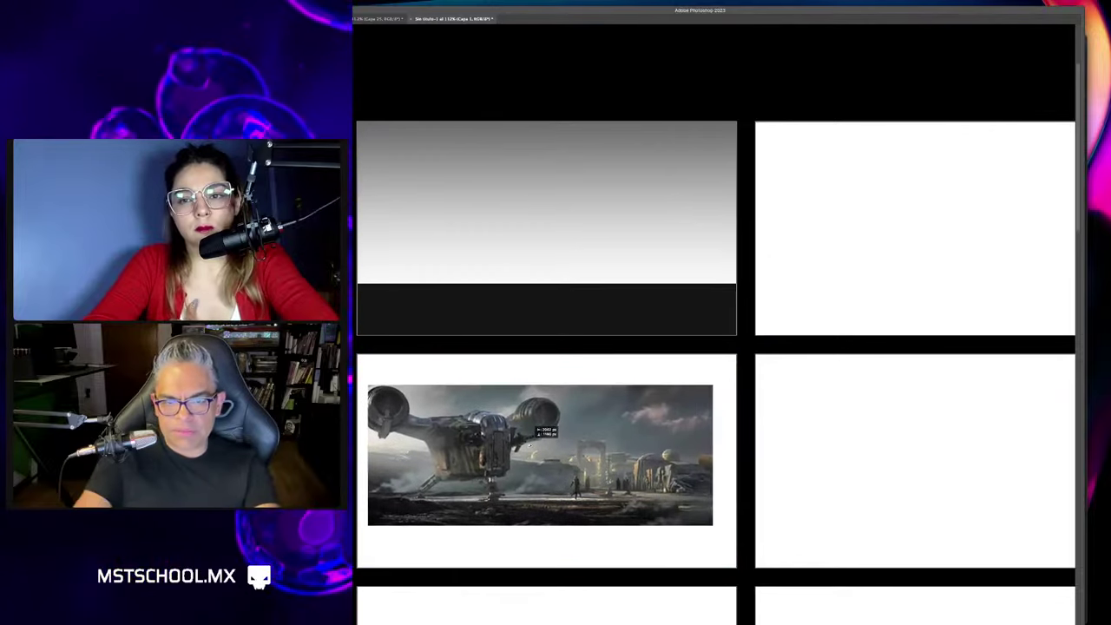
pyautogui.hotkey('ctrl', 'z')
pyautogui.hotkey('ctrl', '+')
pyautogui.hotkey('ctrl', '-')
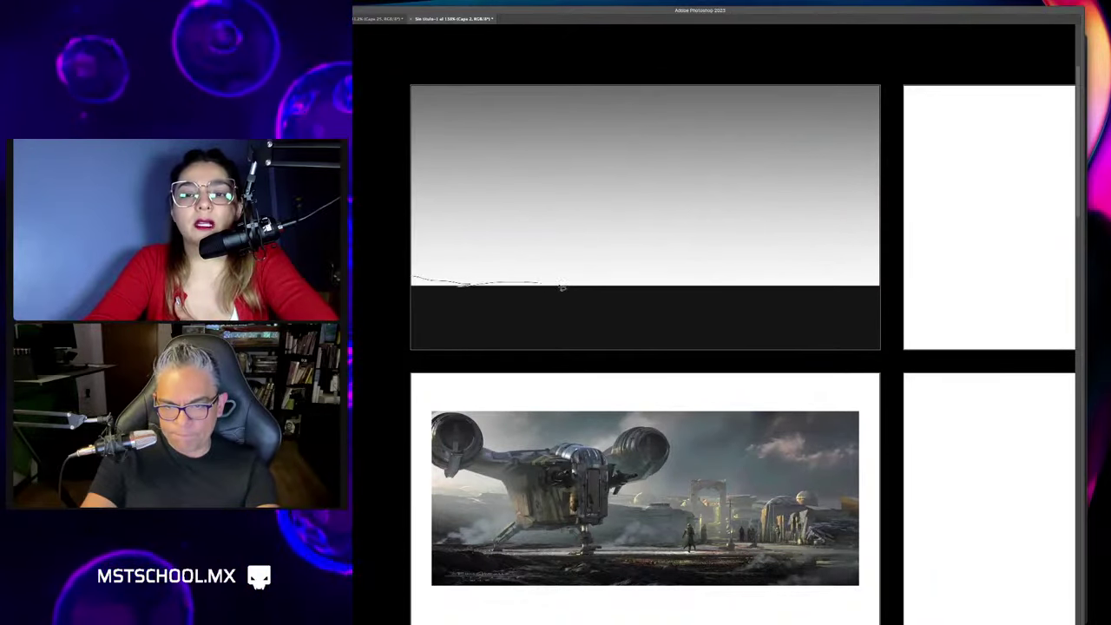
# Lasso a wavy hill horizon around the dark band, fill it black and deselect.
pyautogui.moveTo(705, 287); pyautogui.dragTo(889, 311)
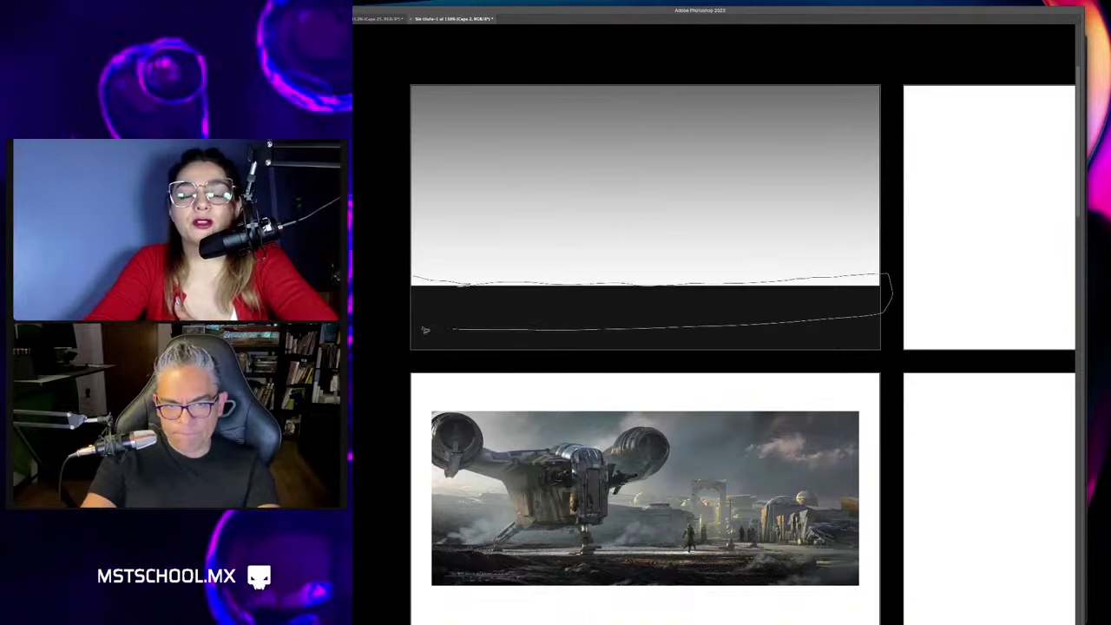
pyautogui.moveTo(425, 329); pyautogui.dragTo(413, 328)
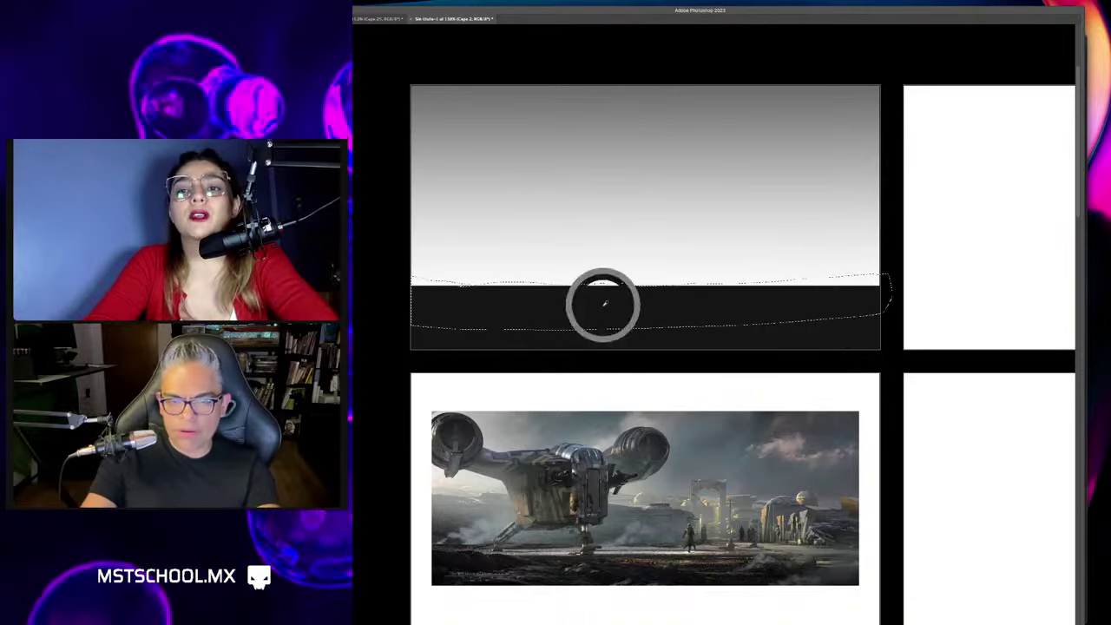
pyautogui.hotkey('alt', 'BackSpace')
pyautogui.hotkey('ctrl', 'd')
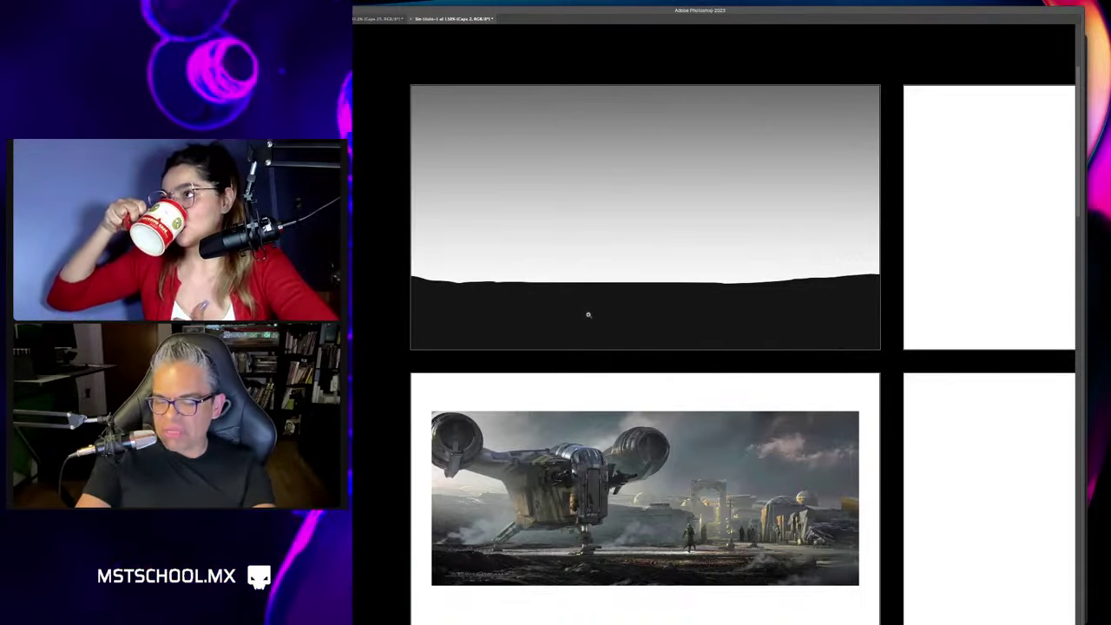
pyautogui.scroll(2, 588, 314)
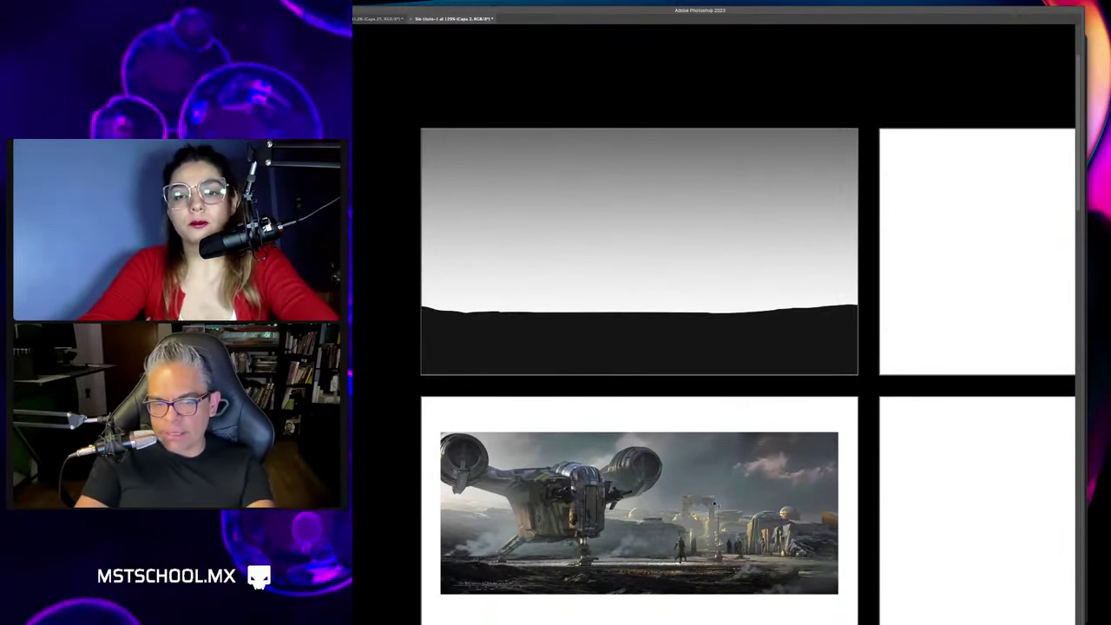
# Desaturate the Capa 1 copia Razor Crest photo to greyscale, then select Capa 4.
pyautogui.click(711, 505)
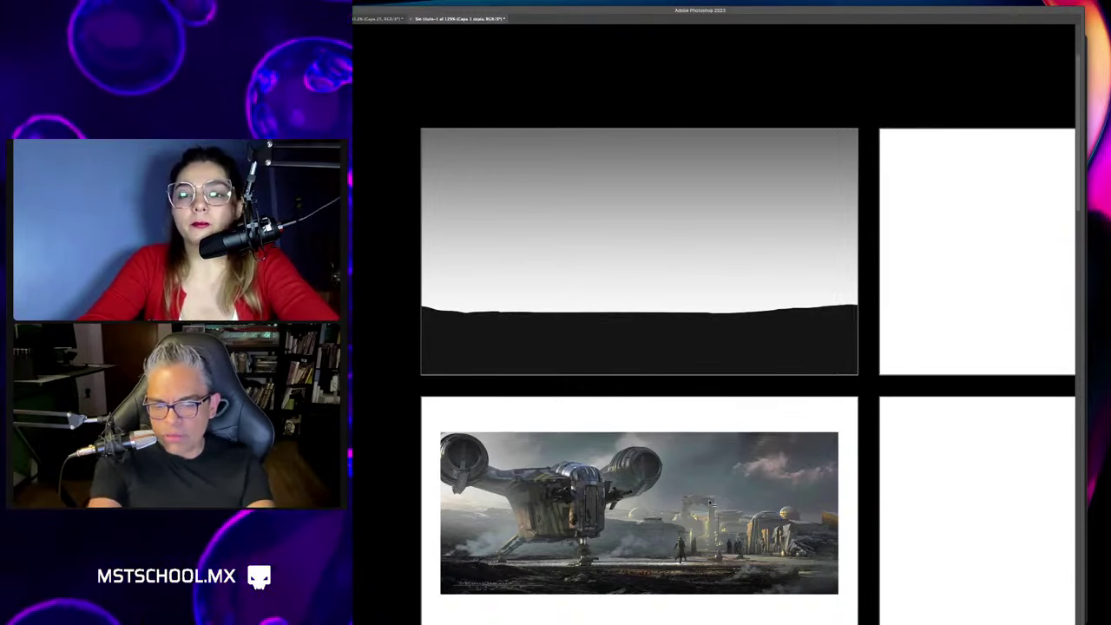
pyautogui.hotkey('ctrl', 'shift', 'u')
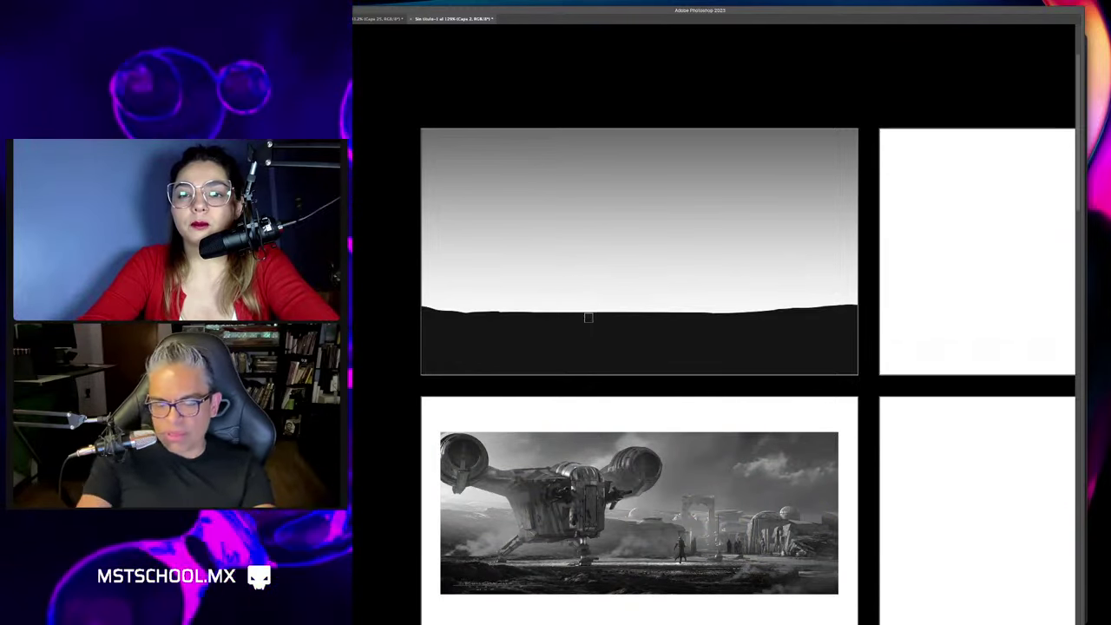
pyautogui.press('Tab')
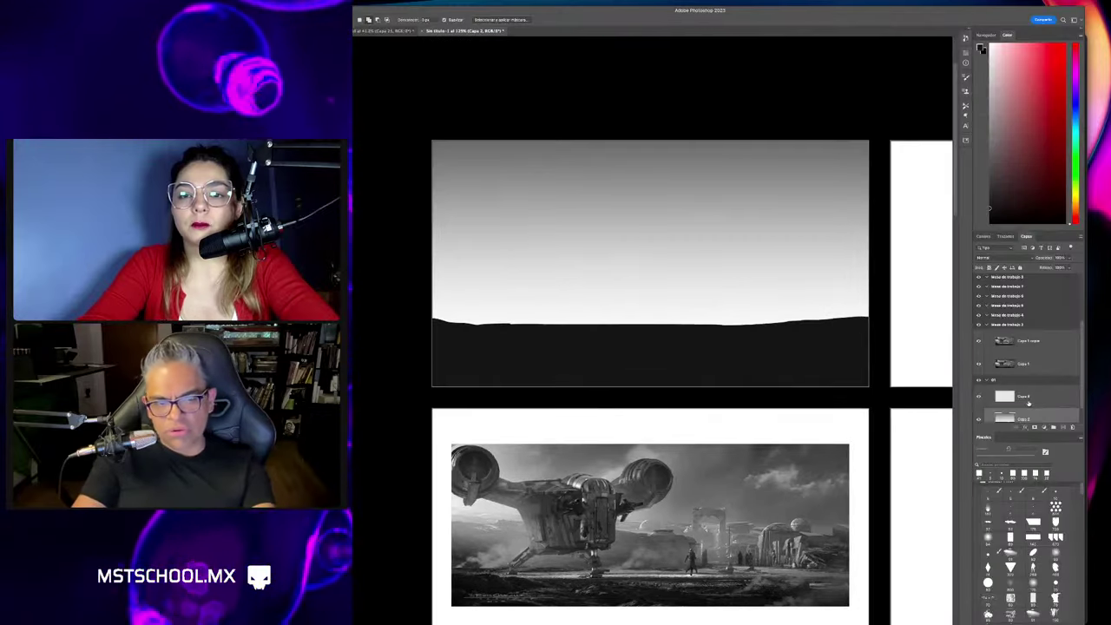
pyautogui.click(1028, 398)
pyautogui.press('Tab')
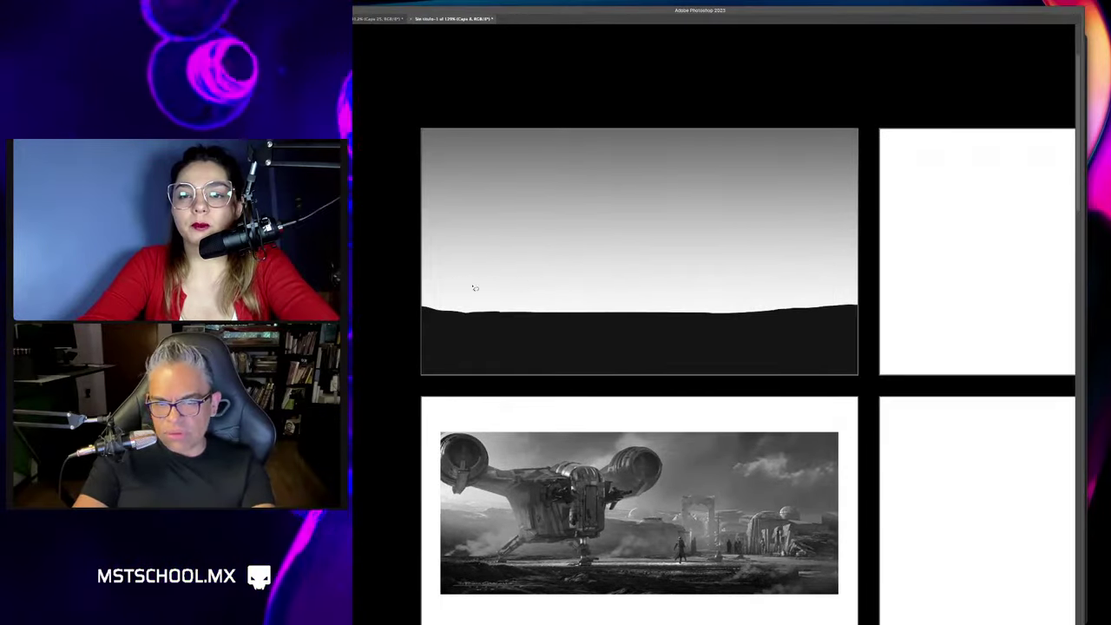
# Lasso a mountain ridge rising from the left edge and fill it with mid-grey.
pyautogui.moveTo(423, 227); pyautogui.dragTo(568, 263)
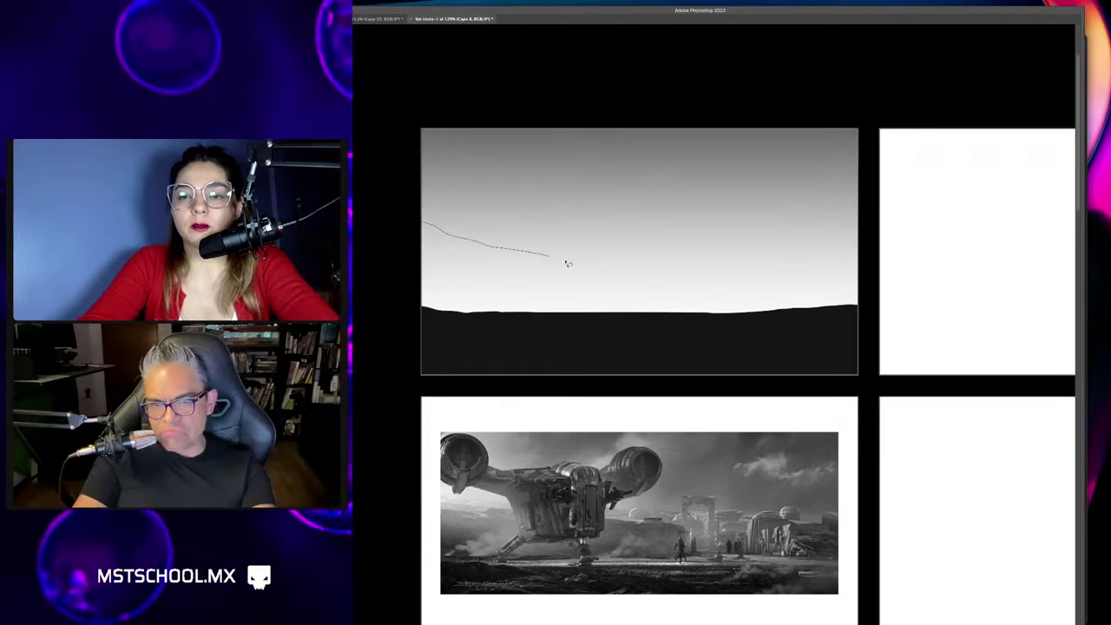
pyautogui.moveTo(700, 279)
pyautogui.mouseDown()
pyautogui.moveTo(800, 279)
pyautogui.moveTo(863, 313)
pyautogui.moveTo(735, 324)
pyautogui.mouseUp()
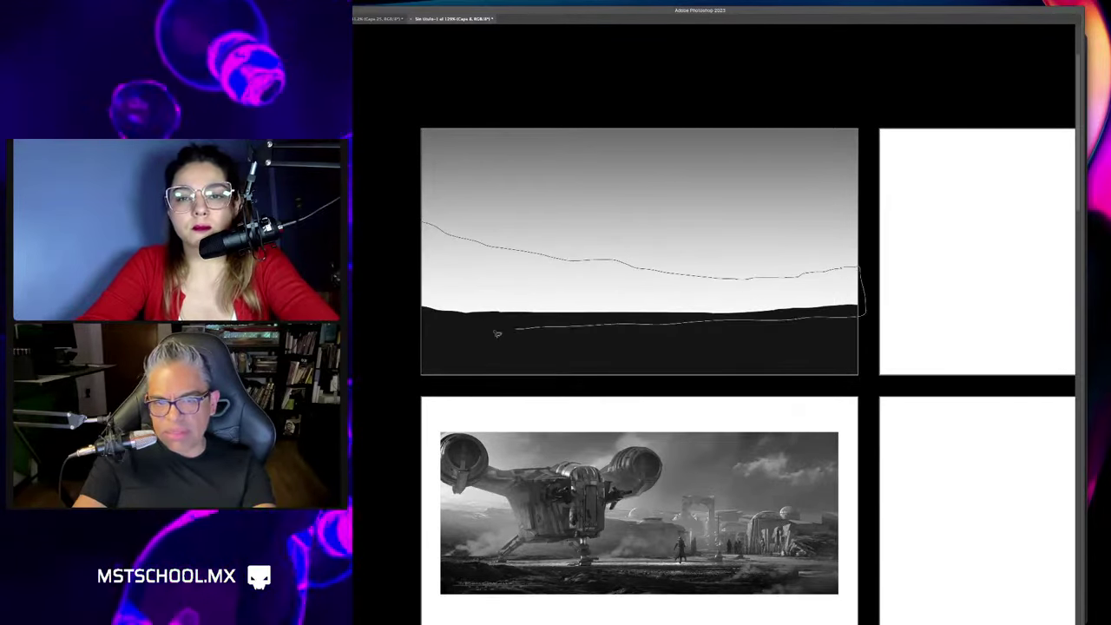
pyautogui.moveTo(497, 333); pyautogui.dragTo(407, 273)
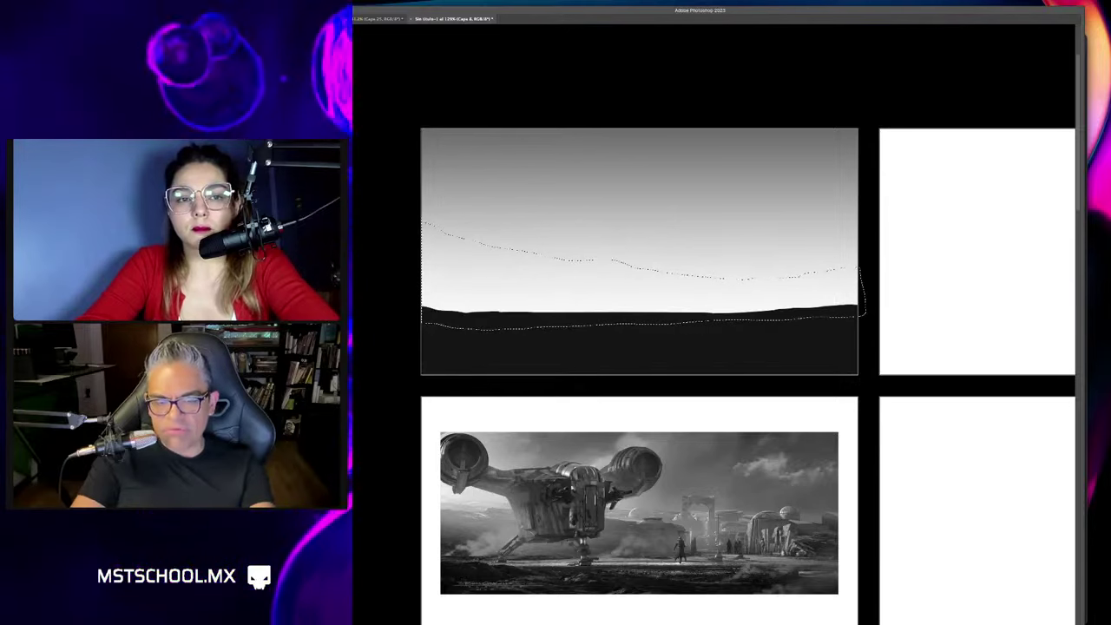
pyautogui.hotkey('alt', 'BackSpace')
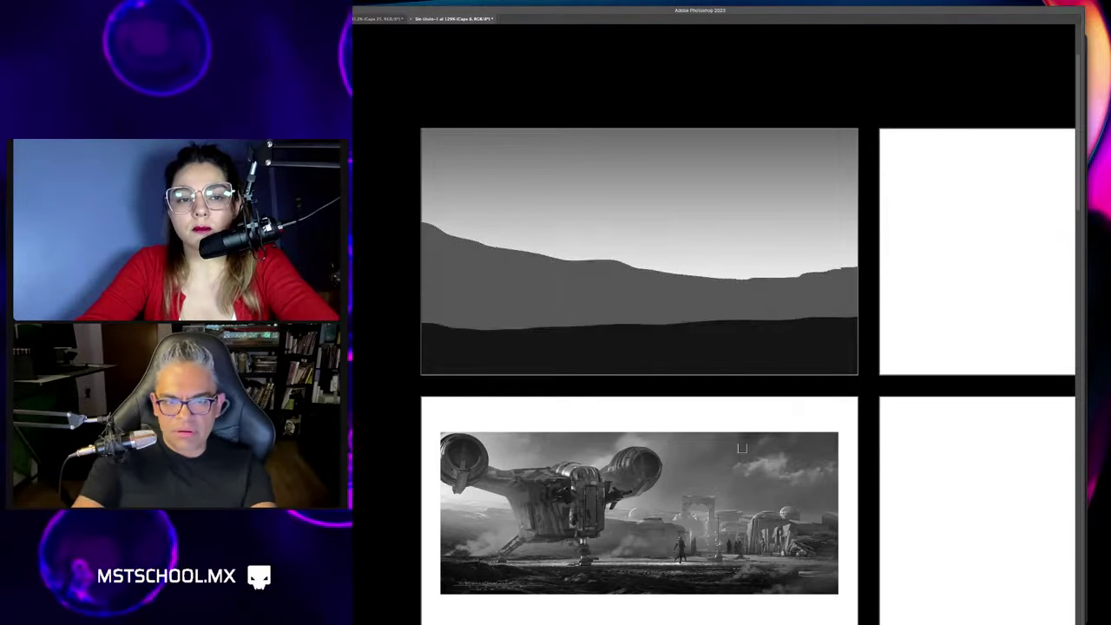
pyautogui.hotkey('ctrl', 'd')
# Nudge the dark ground layer upward.
pyautogui.press('Tab')
pyautogui.click(1025, 415)
pyautogui.hotkey('shift', 'Up')
pyautogui.hotkey('shift', 'Up')
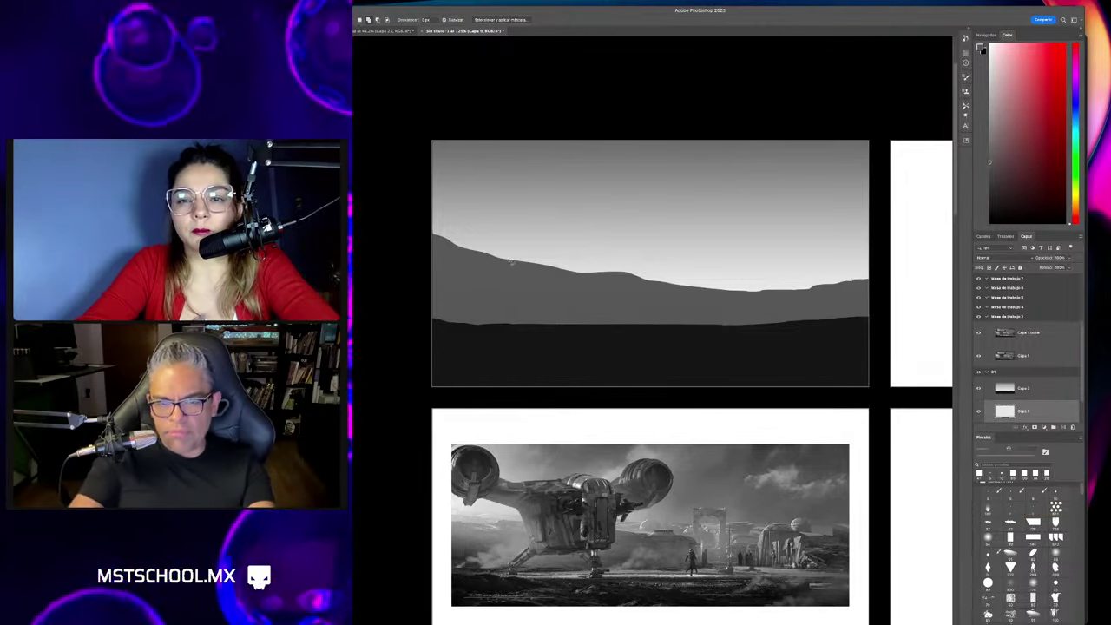
# Lasso a band along the ridge top and fill it with lighter grey.
pyautogui.press('l')
pyautogui.click(431, 232)
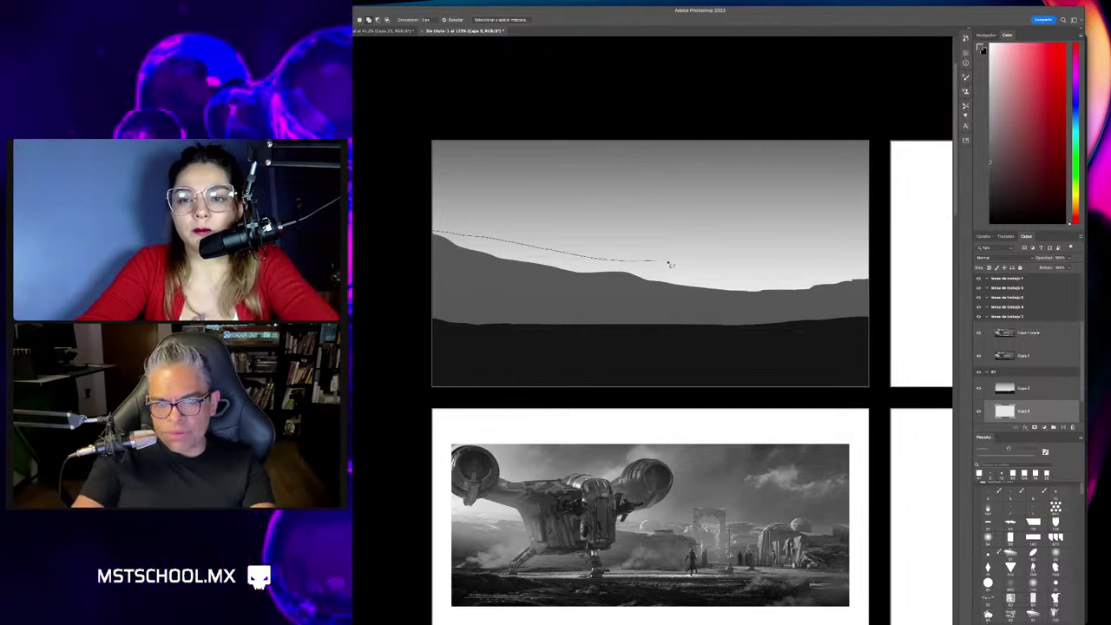
pyautogui.moveTo(753, 279)
pyautogui.mouseDown()
pyautogui.moveTo(784, 302)
pyautogui.moveTo(434, 273)
pyautogui.mouseUp()
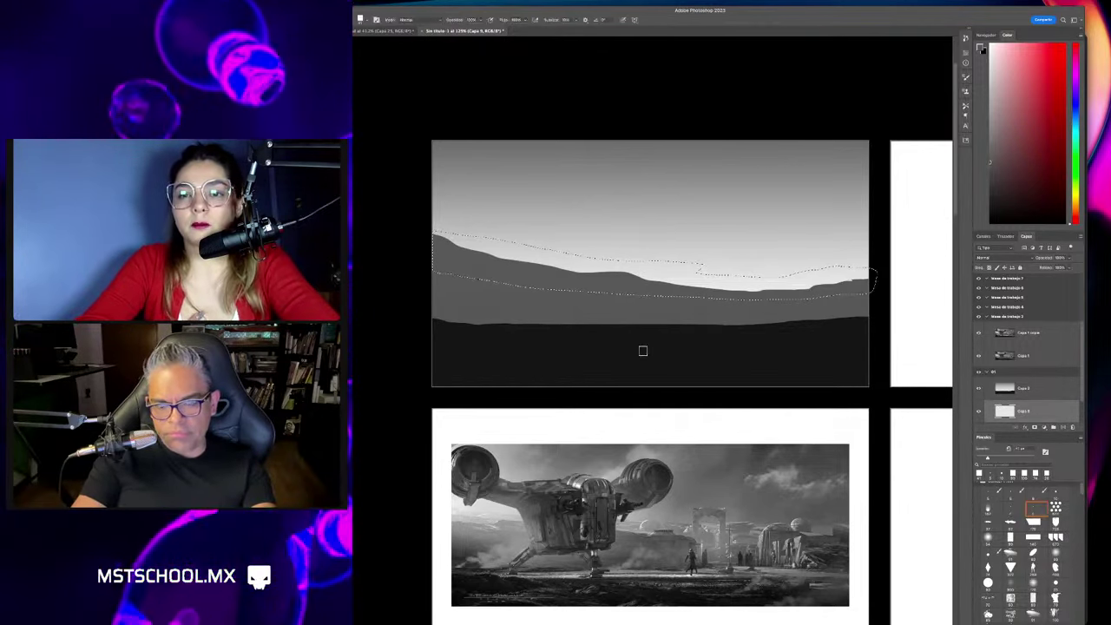
pyautogui.hotkey('alt', 'BackSpace')
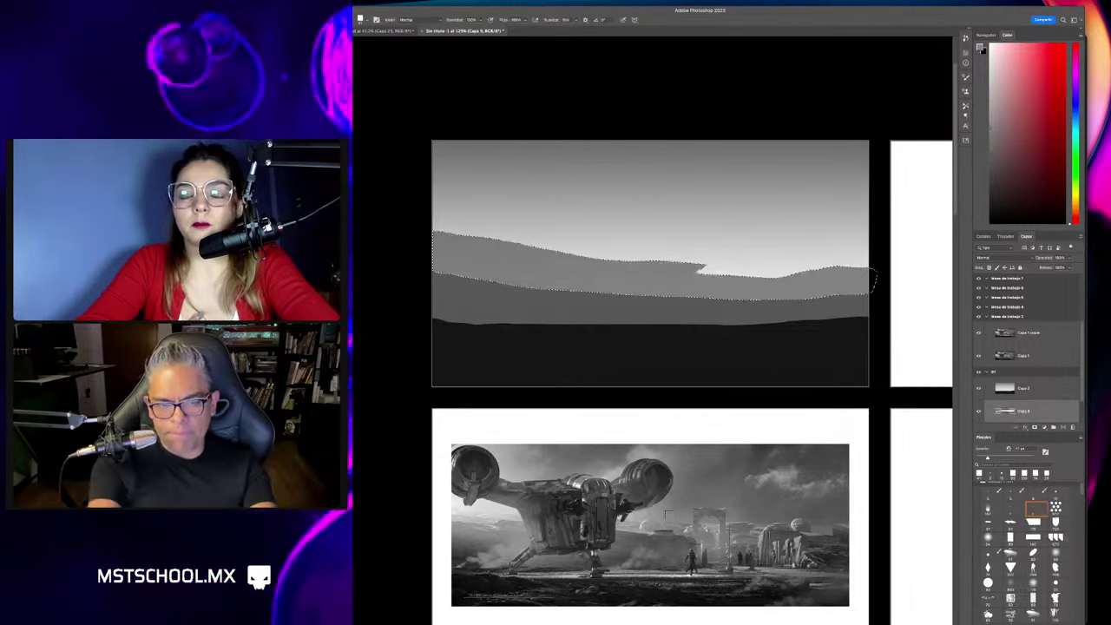
# Select the Capa 5 layer with the Lasso active and zoom the view.
pyautogui.scroll(-2, 1072, 406)
pyautogui.click(1072, 401)
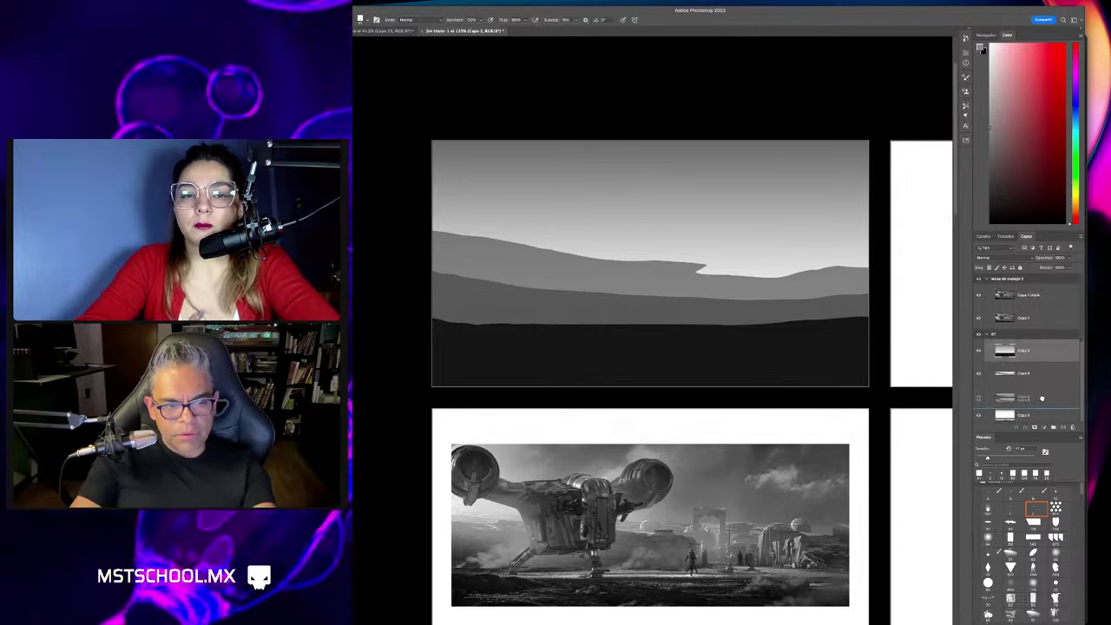
pyautogui.press('l')
pyautogui.scroll(2, 686, 295)
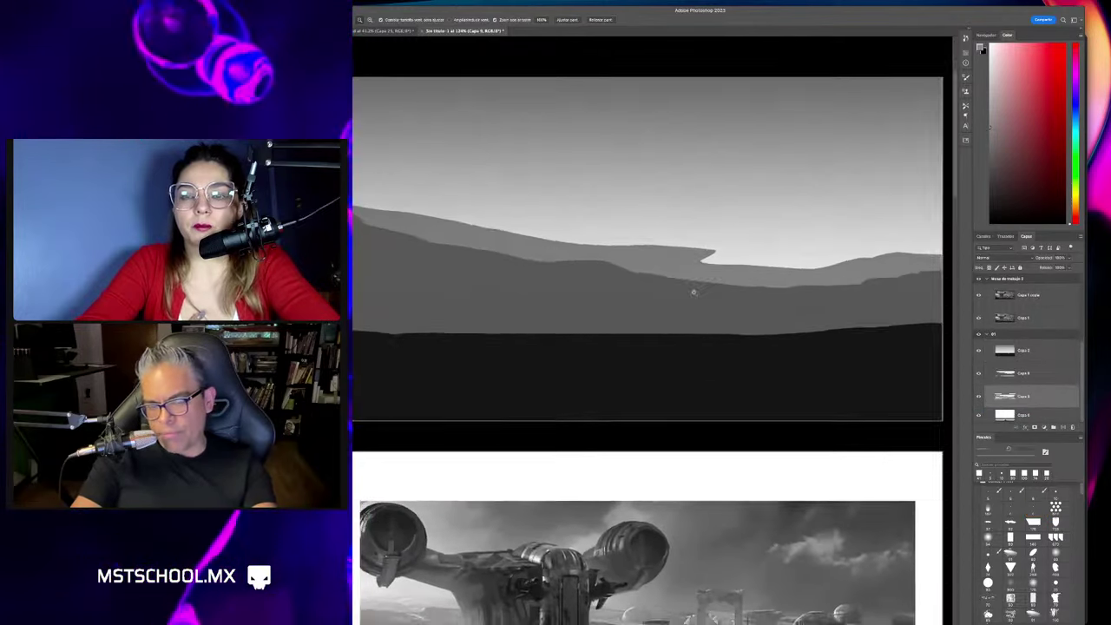
pyautogui.scroll(-3, 714, 311)
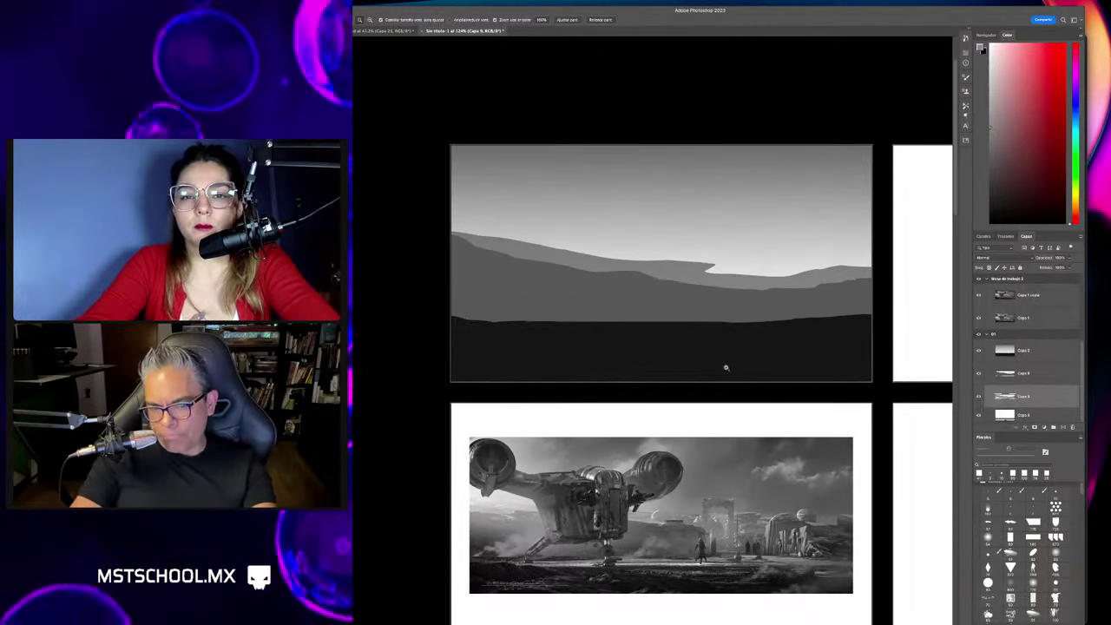
pyautogui.scroll(3, 716, 339)
pyautogui.scroll(-1, 729, 330)
pyautogui.scroll(-2, 725, 319)
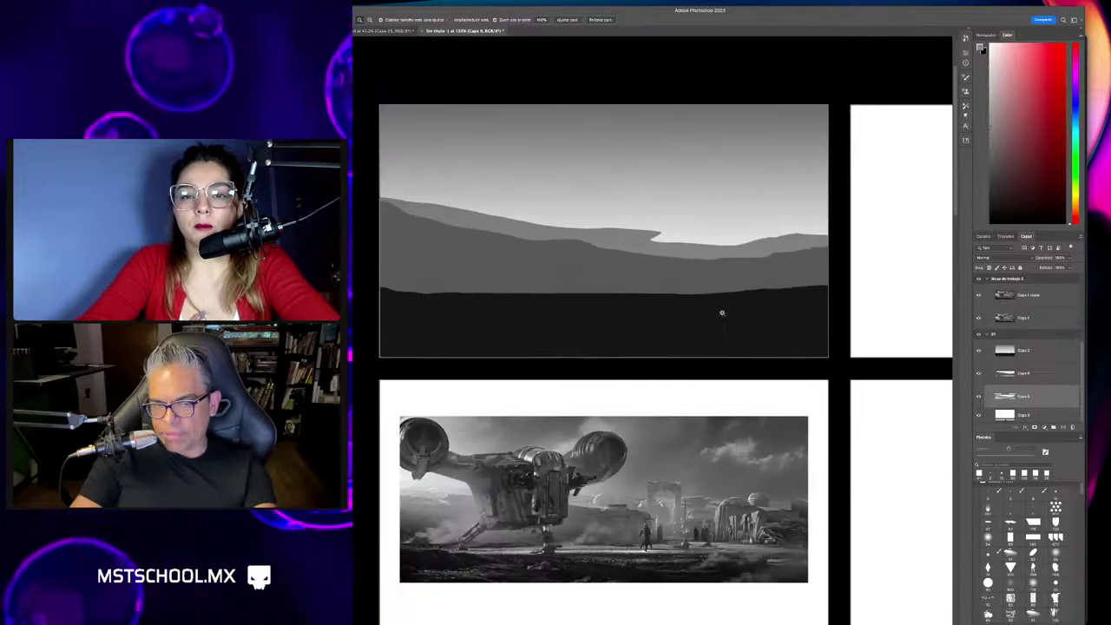
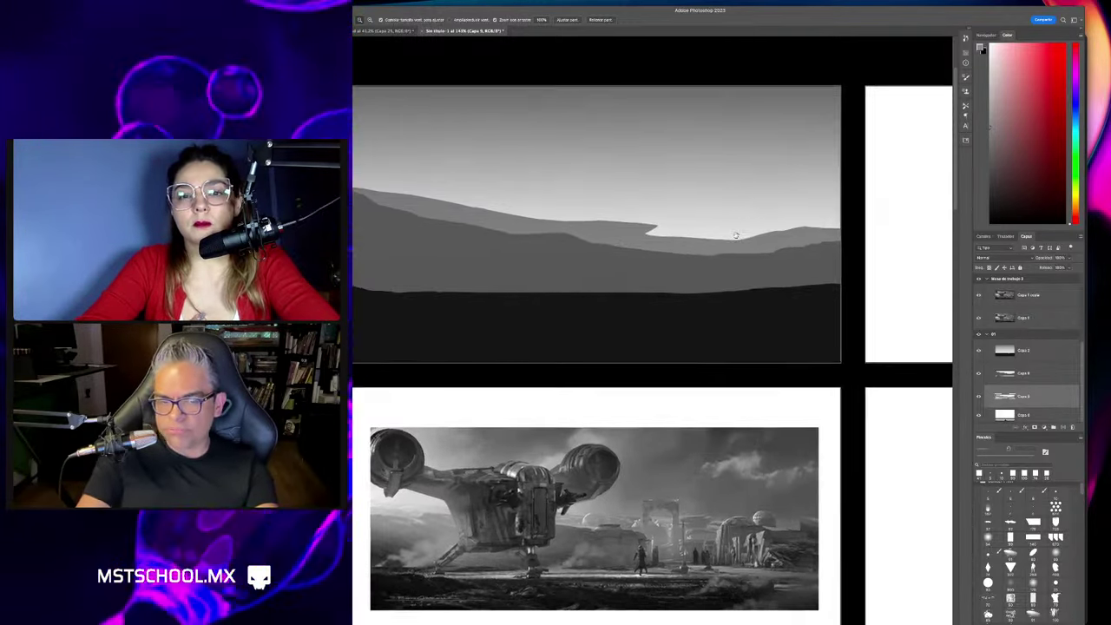
# Paint a large soft dark gradient across the top thumbnail's sky.
pyautogui.scroll(-2, 740, 240)
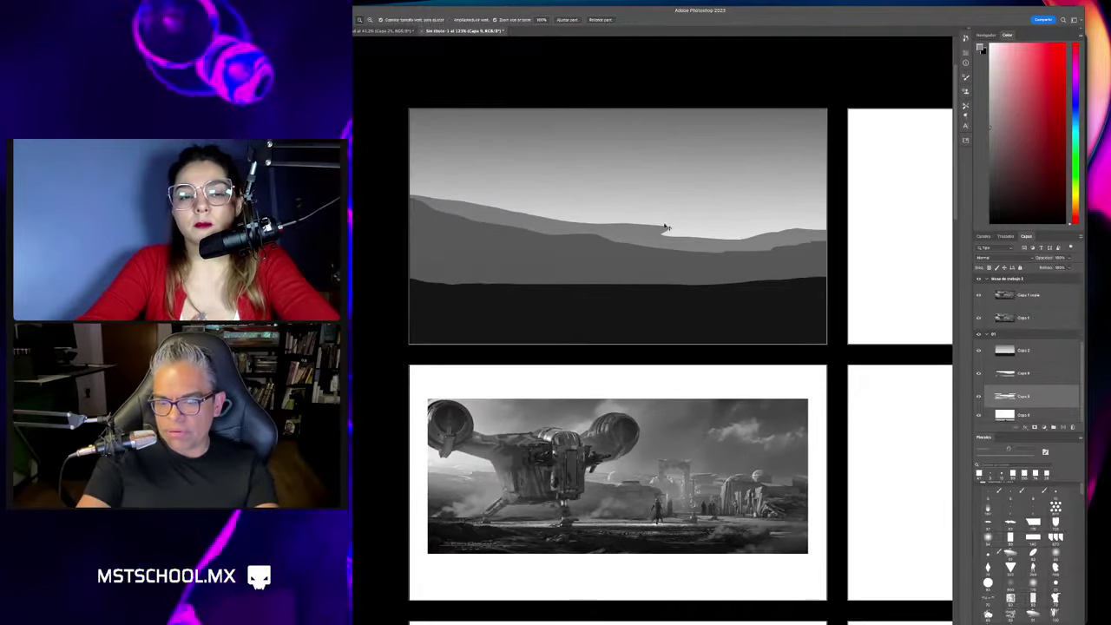
pyautogui.press('v')
pyautogui.click(666, 227)
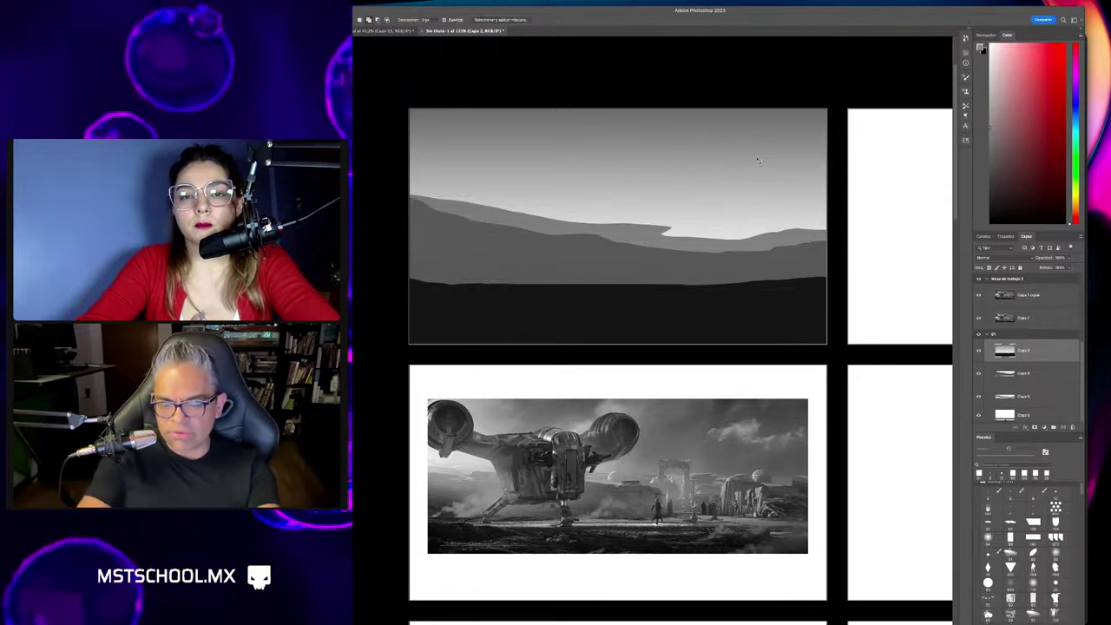
pyautogui.rightClick(702, 181)
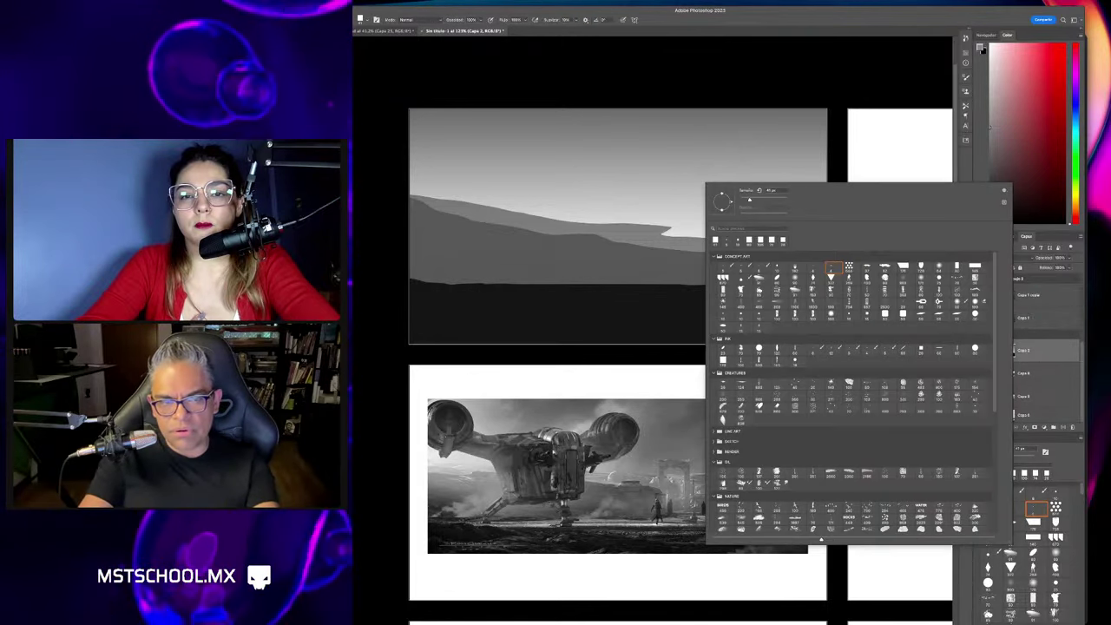
pyautogui.press('Escape')
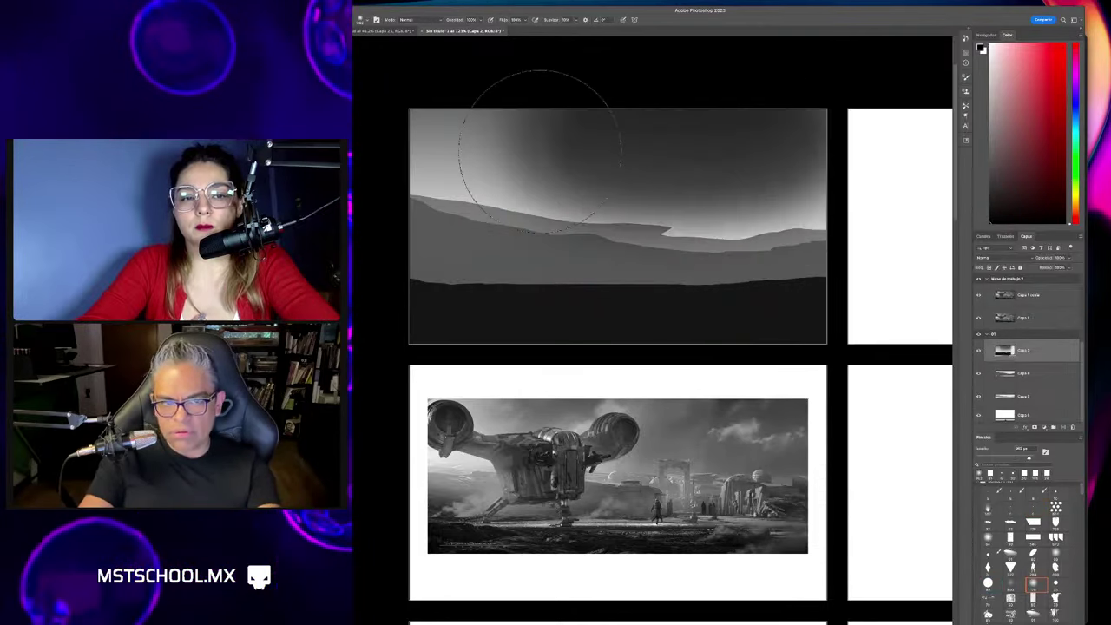
pyautogui.moveTo(617, 155)
pyautogui.mouseDown()
pyautogui.moveTo(670, 155)
pyautogui.moveTo(649, 154)
pyautogui.mouseUp()
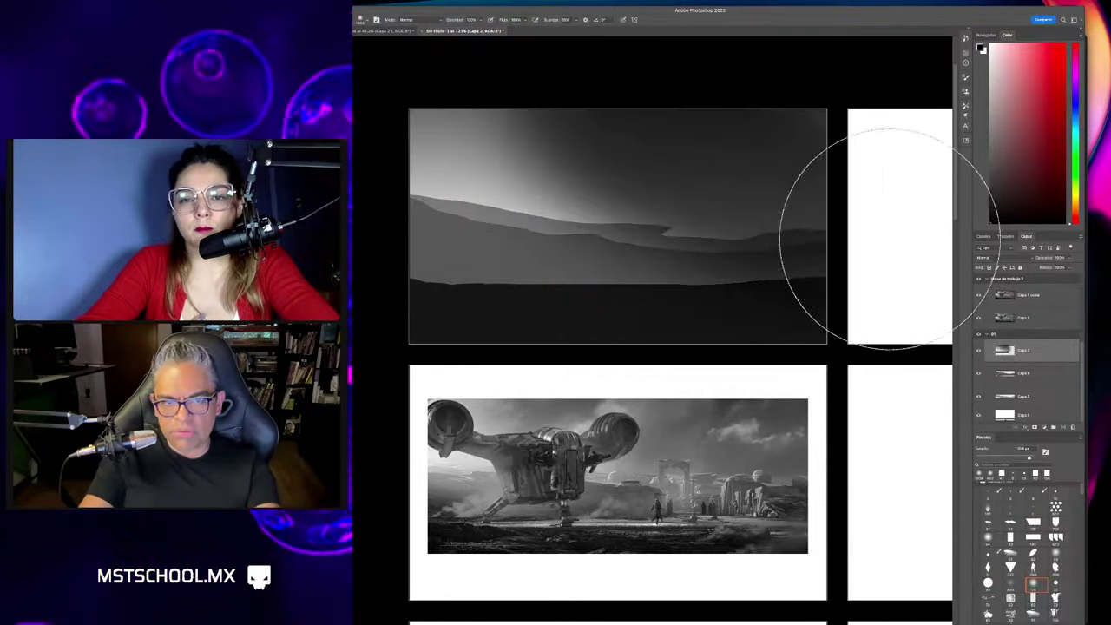
pyautogui.hotkey('ctrl', 'z')
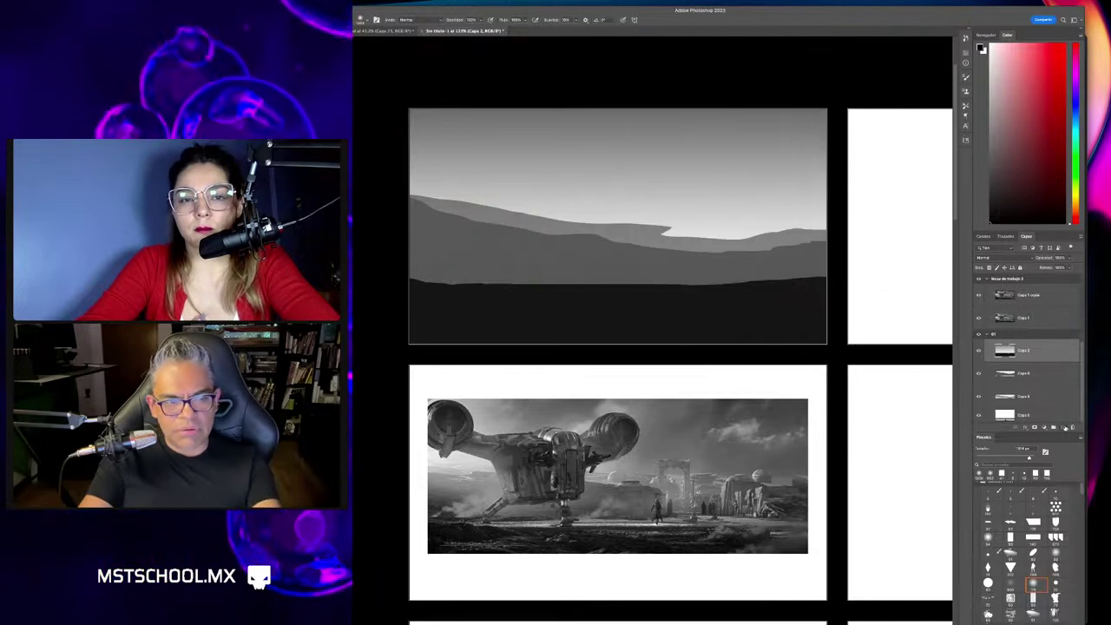
pyautogui.moveTo(582, 111); pyautogui.dragTo(907, 216)
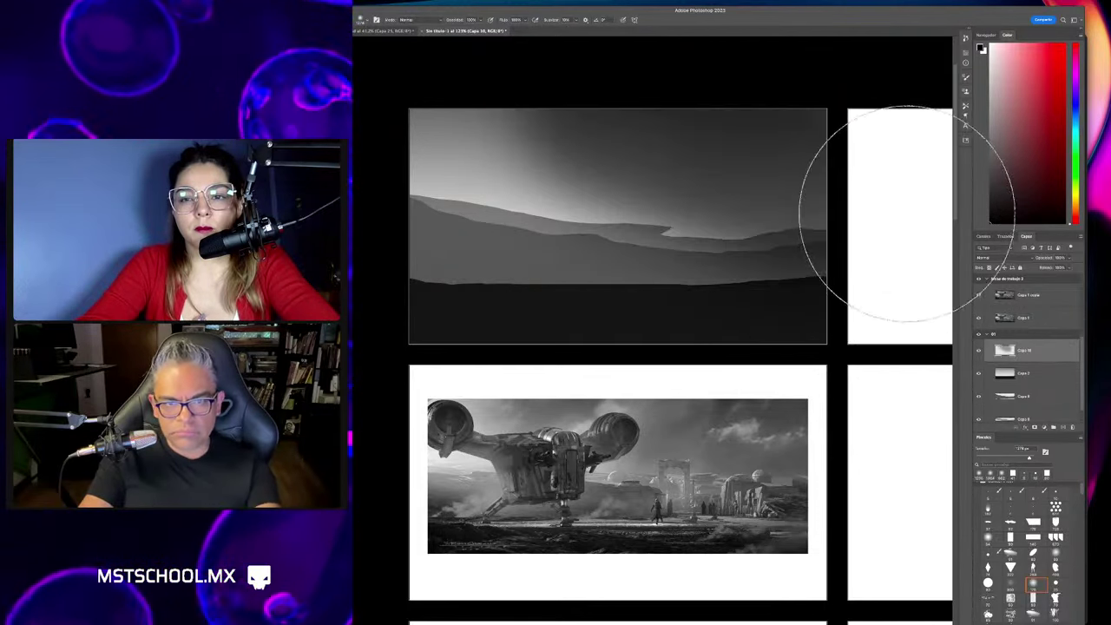
# Lower the gradient layer's opacity and move Capa 10 below Capa 2.
pyautogui.press('v')
pyautogui.press('4')
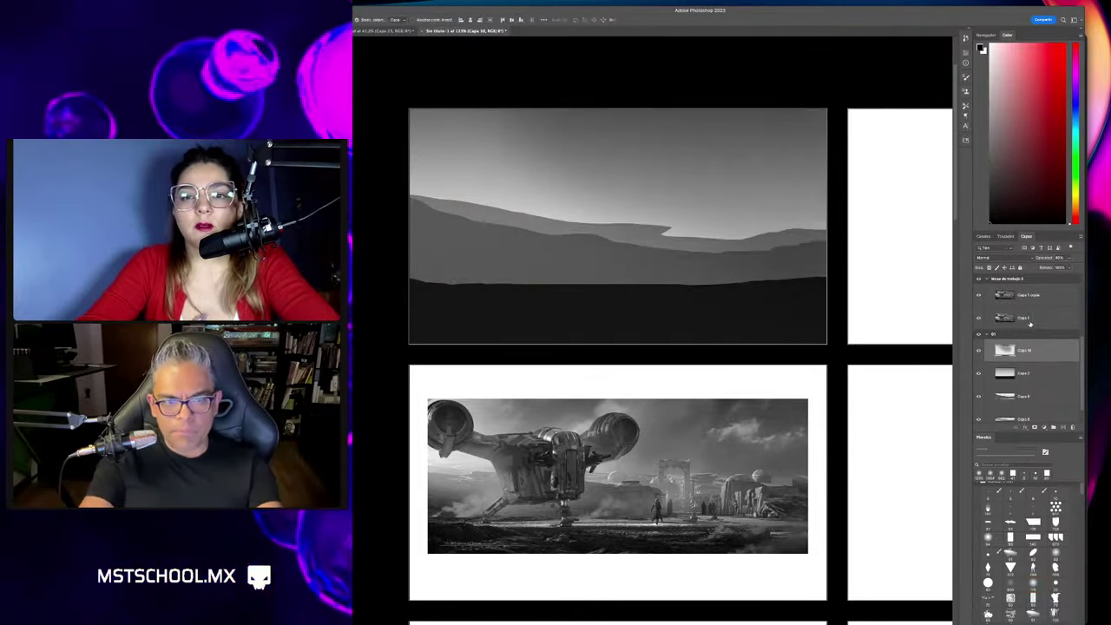
pyautogui.moveTo(1028, 350)
pyautogui.mouseDown()
pyautogui.moveTo(1050, 404)
pyautogui.moveTo(1056, 395)
pyautogui.mouseUp()
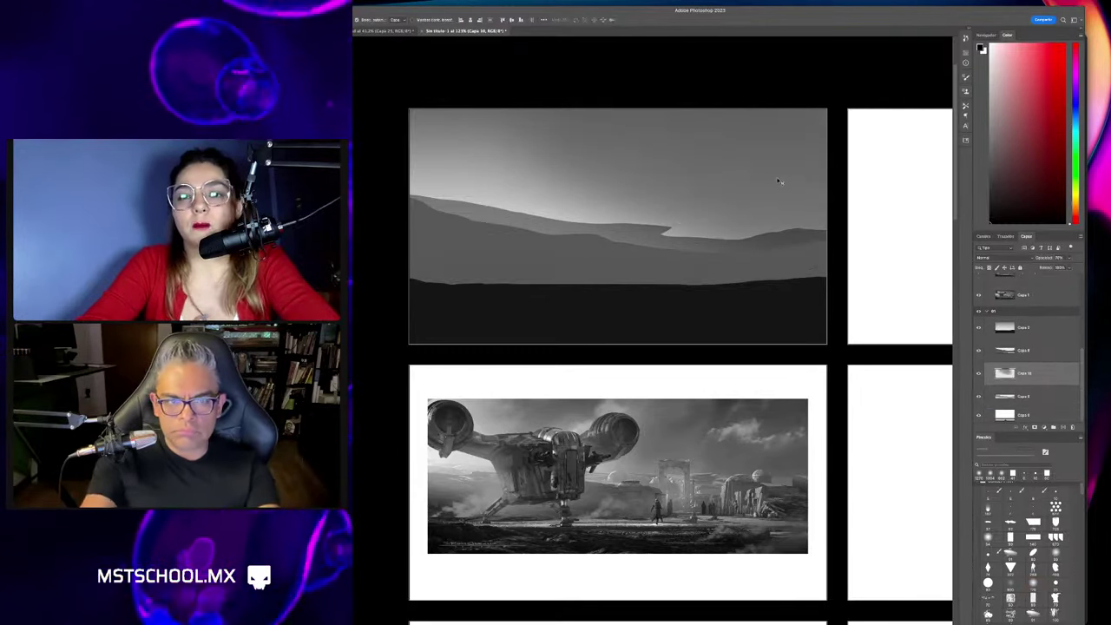
pyautogui.press('9')
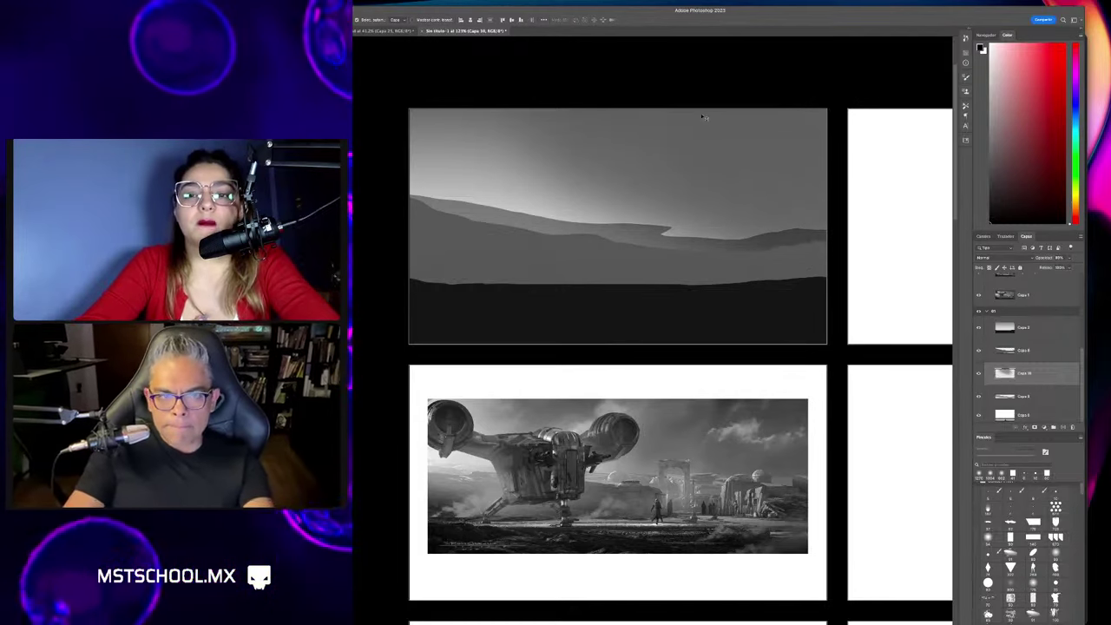
pyautogui.keyDown('ctrl'); pyautogui.click(725, 182); pyautogui.keyUp('ctrl')
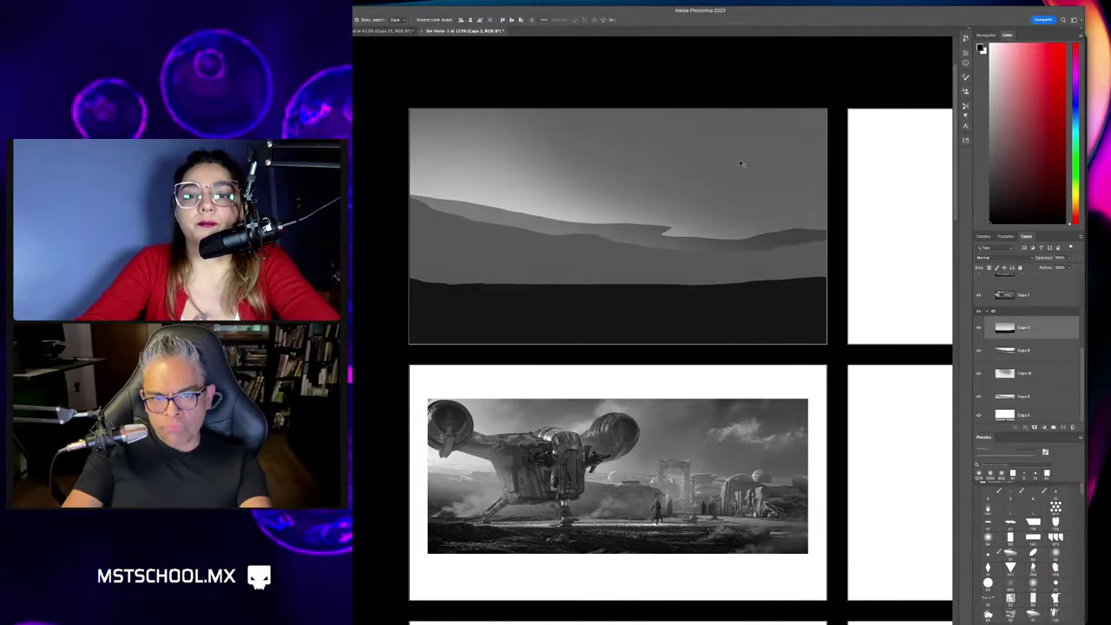
# Move Capa 2 lower in the layer stack.
pyautogui.keyDown('ctrl'); pyautogui.click(720, 159); pyautogui.keyUp('ctrl')
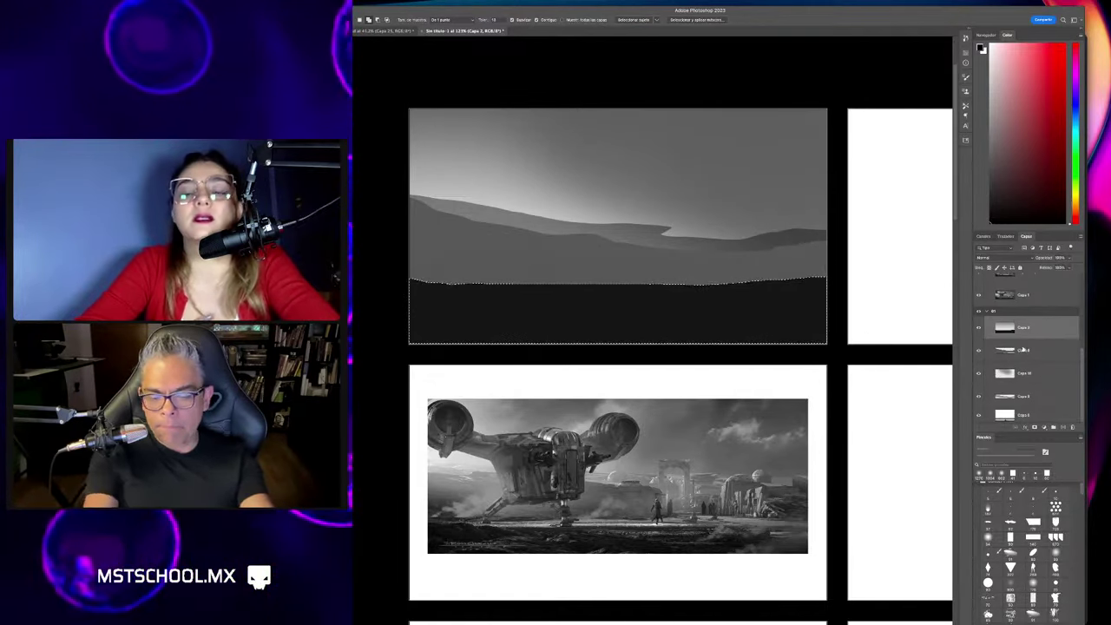
pyautogui.moveTo(1031, 344); pyautogui.dragTo(1031, 402)
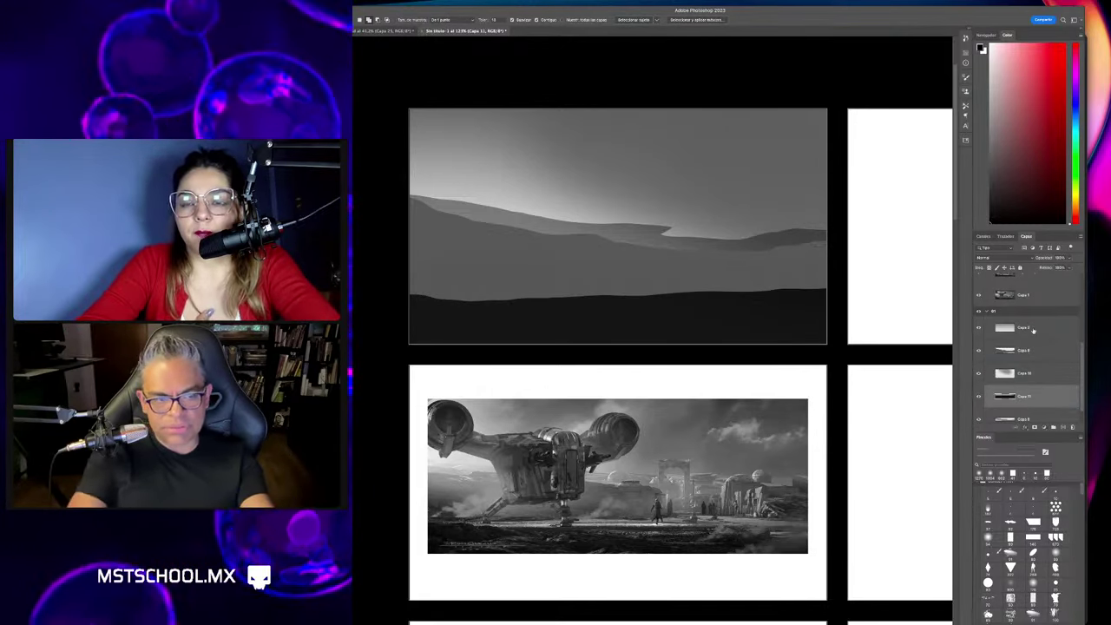
pyautogui.moveTo(1033, 330)
pyautogui.mouseDown()
pyautogui.moveTo(1029, 382)
pyautogui.moveTo(1029, 323)
pyautogui.mouseUp()
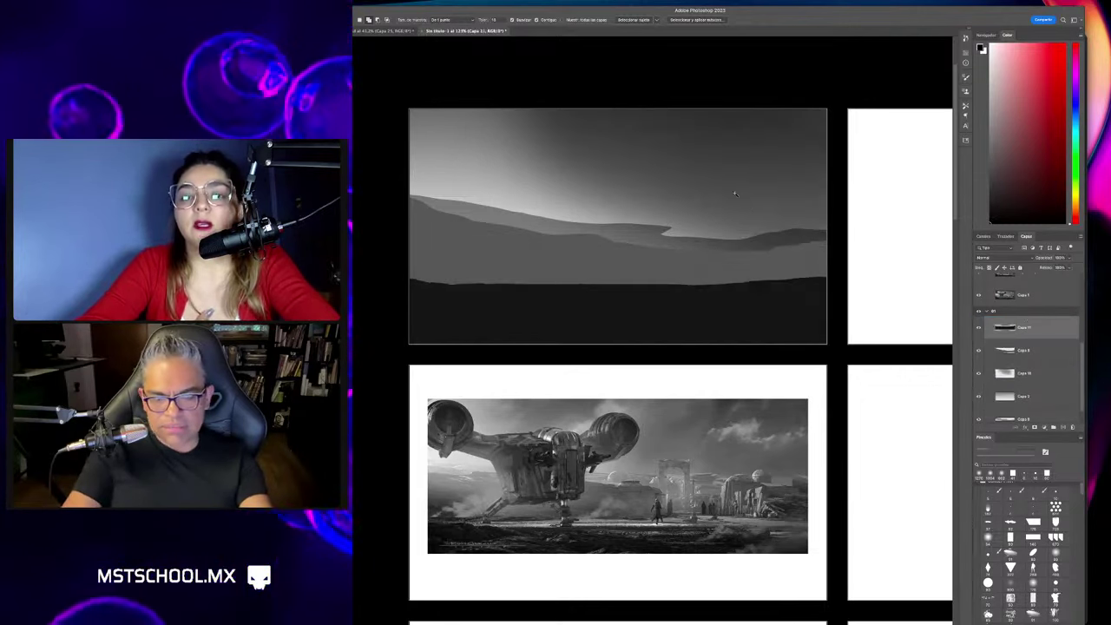
# Put the Capa 10 sky gradient into free transform and show its transform options.
pyautogui.click(731, 163)
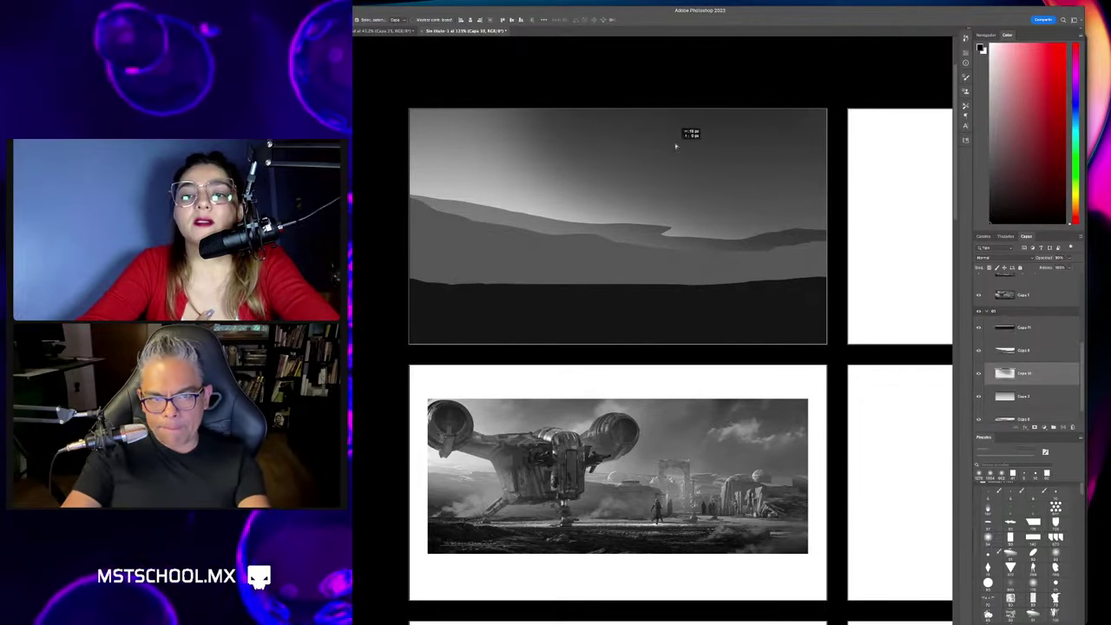
pyautogui.hotkey('ctrl', 't')
pyautogui.rightClick(621, 162)
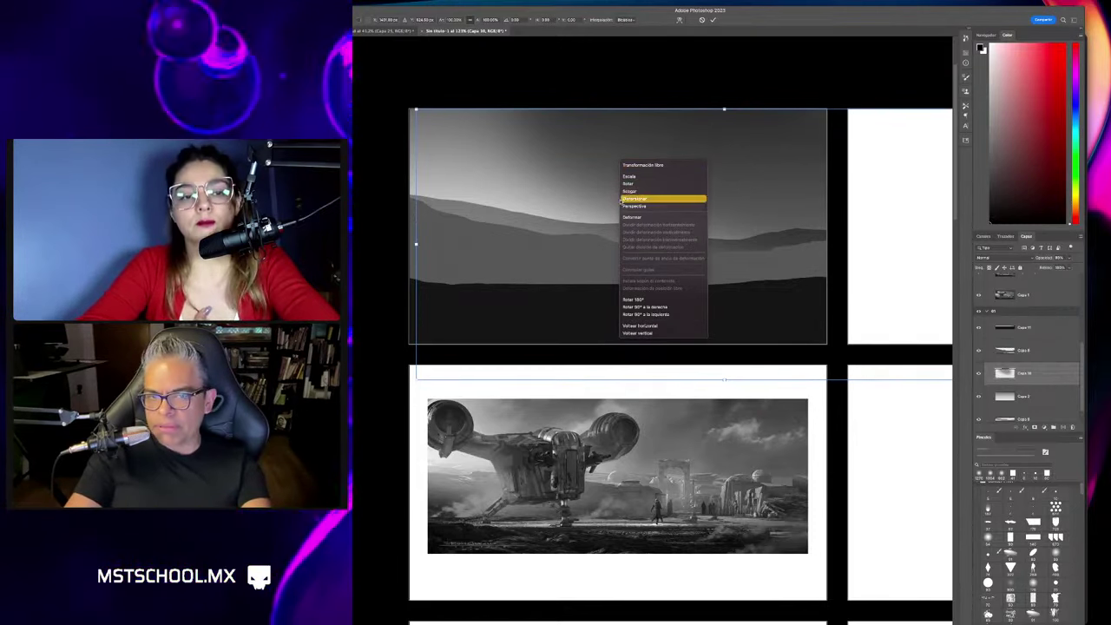
# In Brave, search 'paris panoramica' and check the SaltaConmigo Paris viewpoints article.
pyautogui.press('super+Tab')
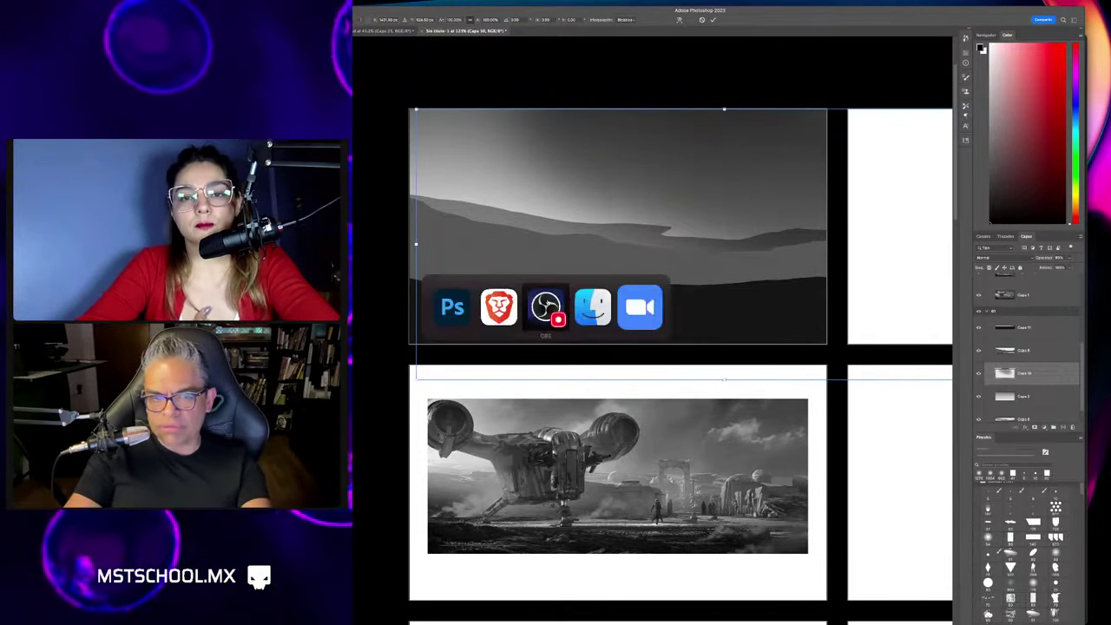
pyautogui.press('super+t')
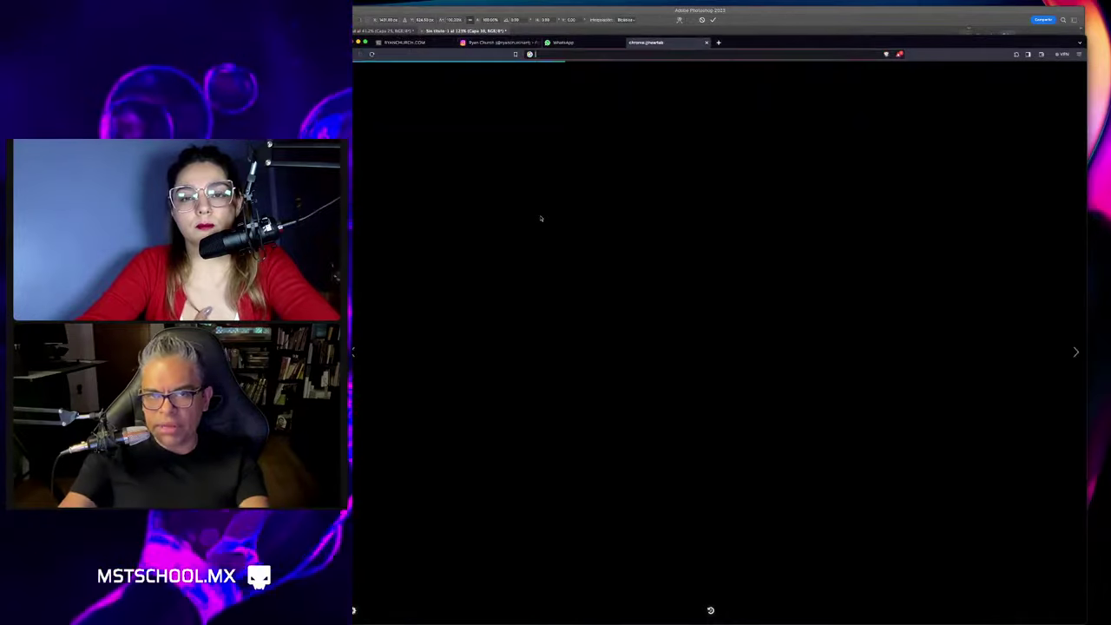
pyautogui.write('paris panora')
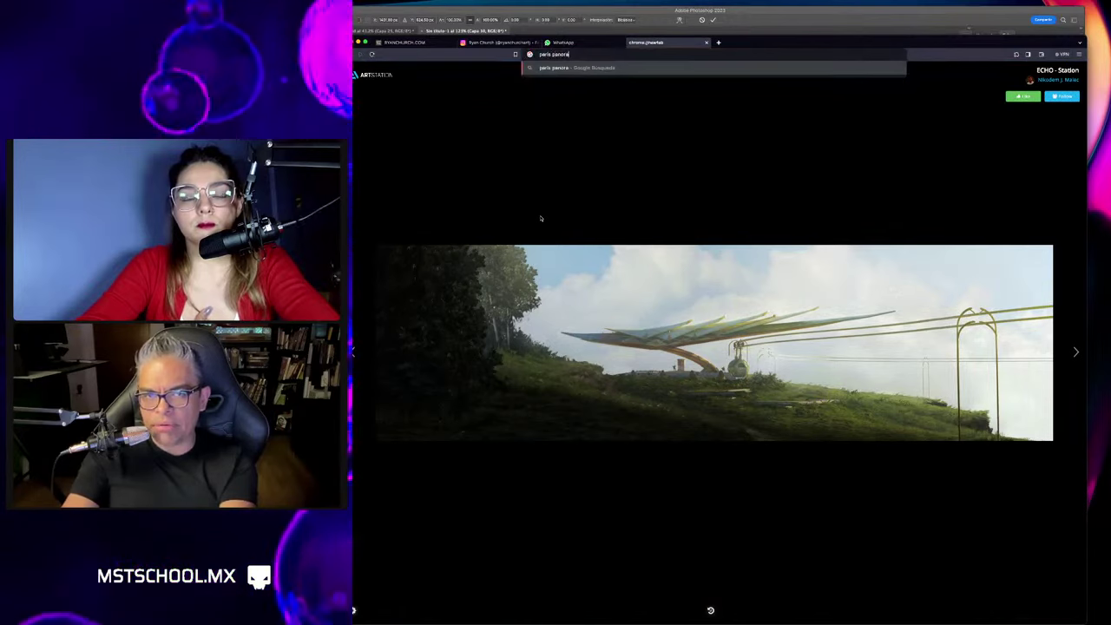
pyautogui.write('mica')
pyautogui.press('Return')
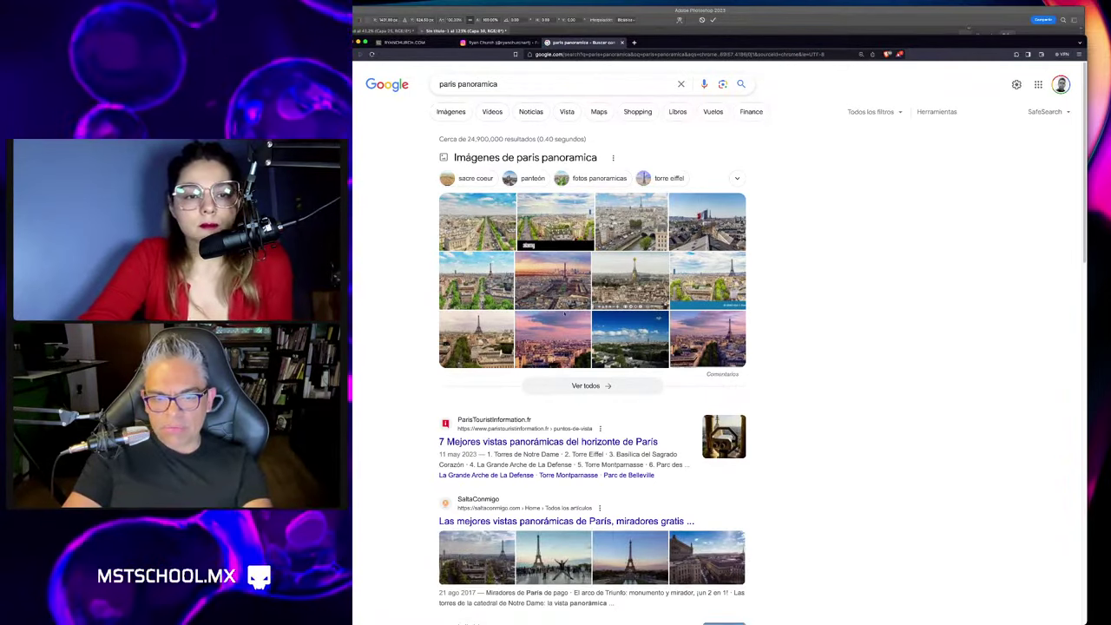
pyautogui.click(477, 558)
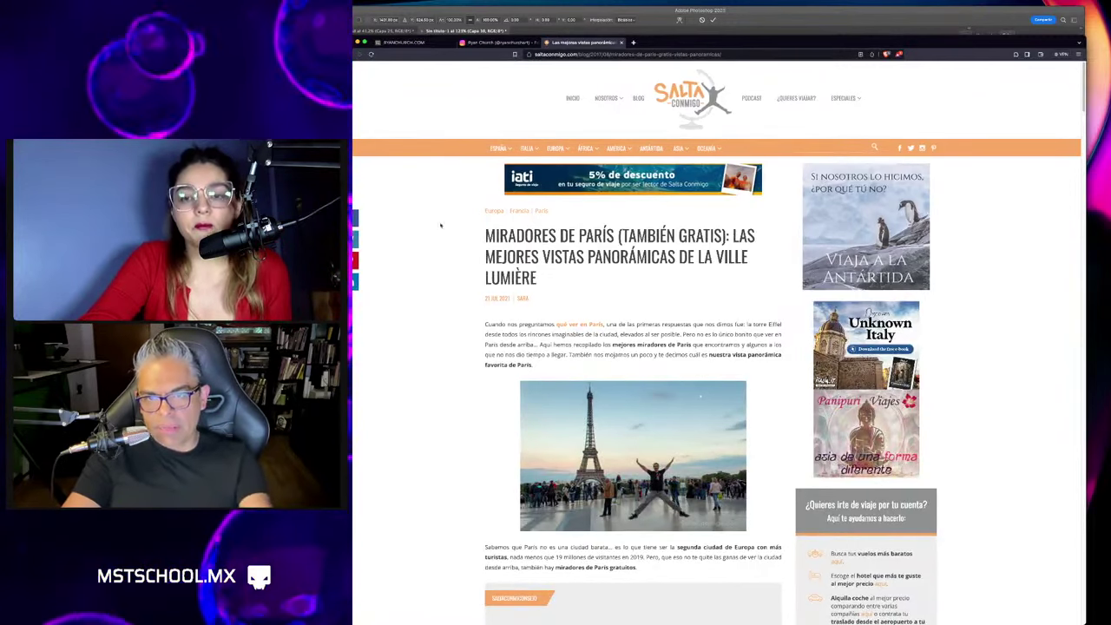
pyautogui.hotkey('alt', 'Left')
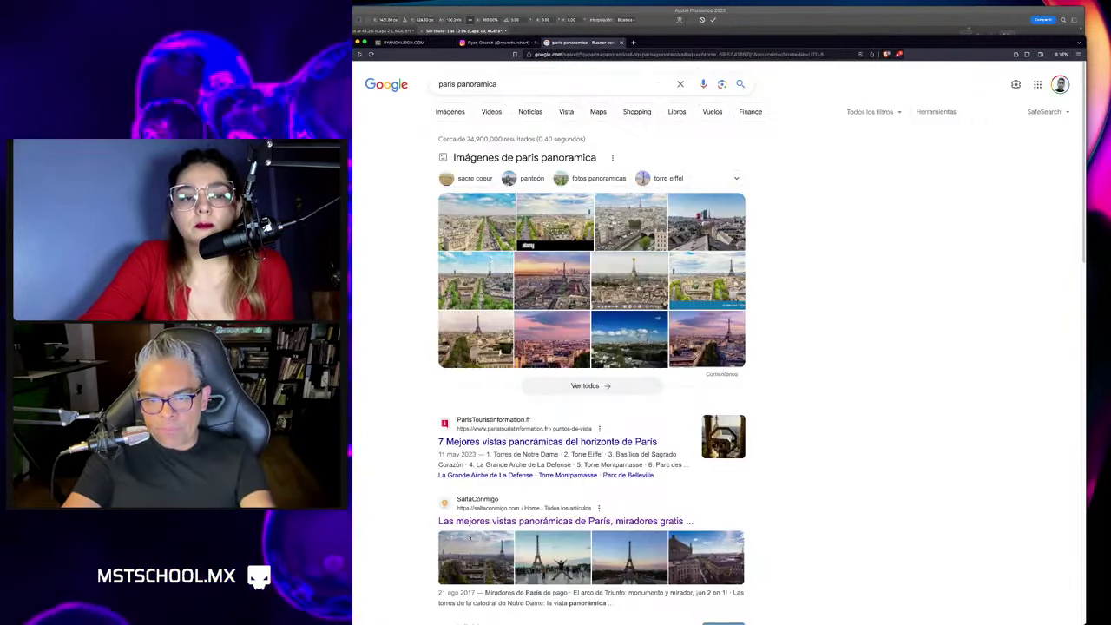
# Open the SaltaConmigo article in a new tab, skim it, and close it.
pyautogui.rightClick(469, 537)
pyautogui.click(504, 557)
pyautogui.click(665, 44)
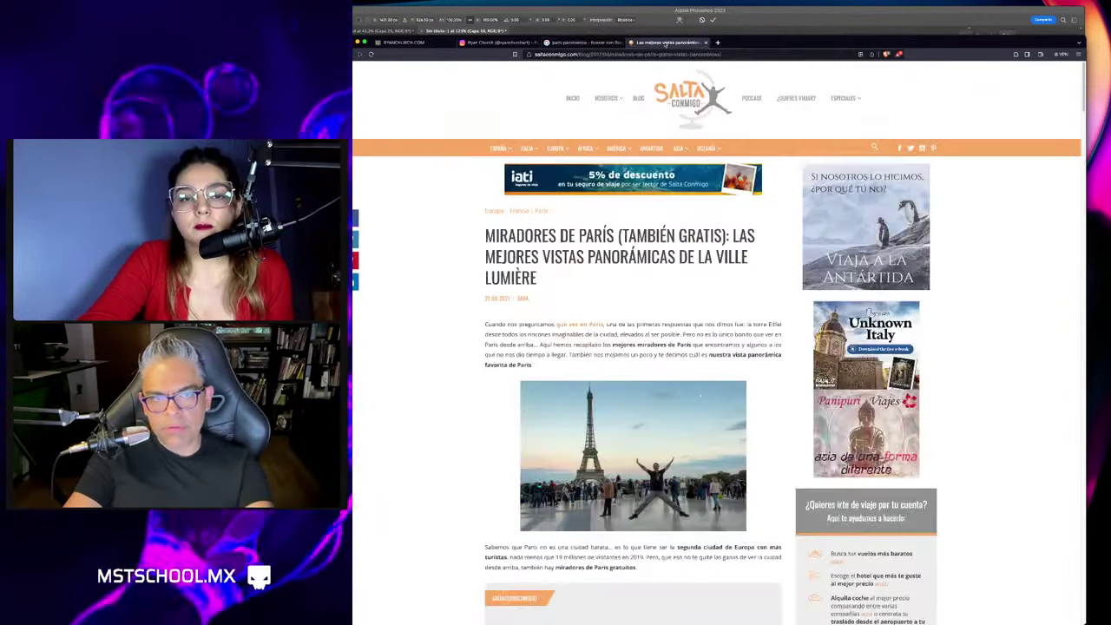
pyautogui.scroll(-5, 512, 406)
pyautogui.scroll(-5, 512, 406)
pyautogui.hotkey('ctrl', 'w')
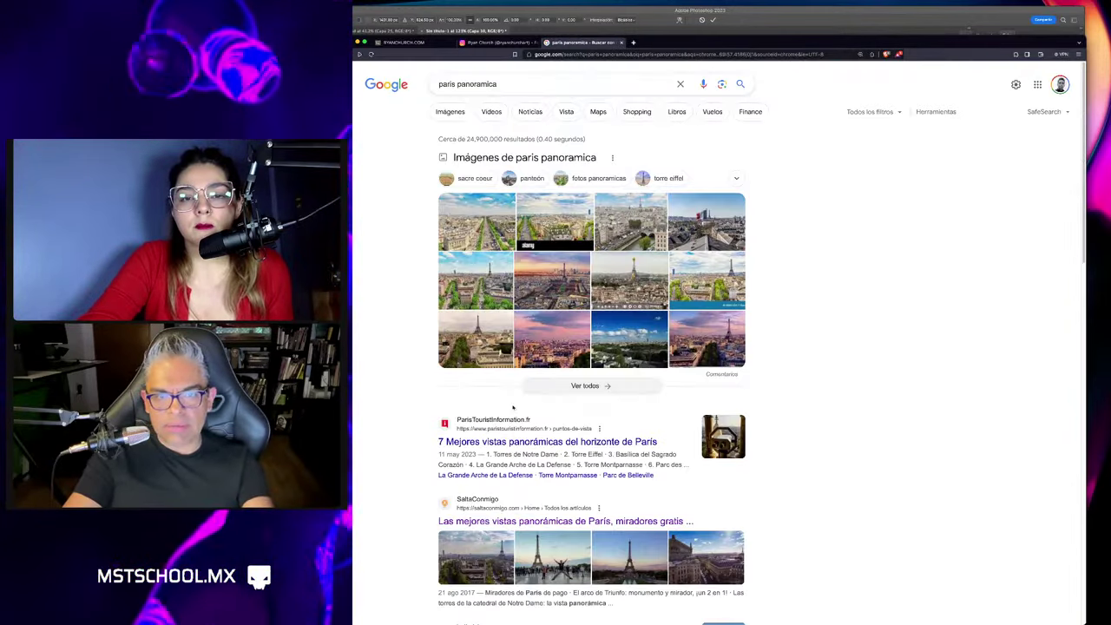
# From the image results, copy the photo of the couple overlooking Paris.
pyautogui.rightClick(478, 538)
pyautogui.press('Escape')
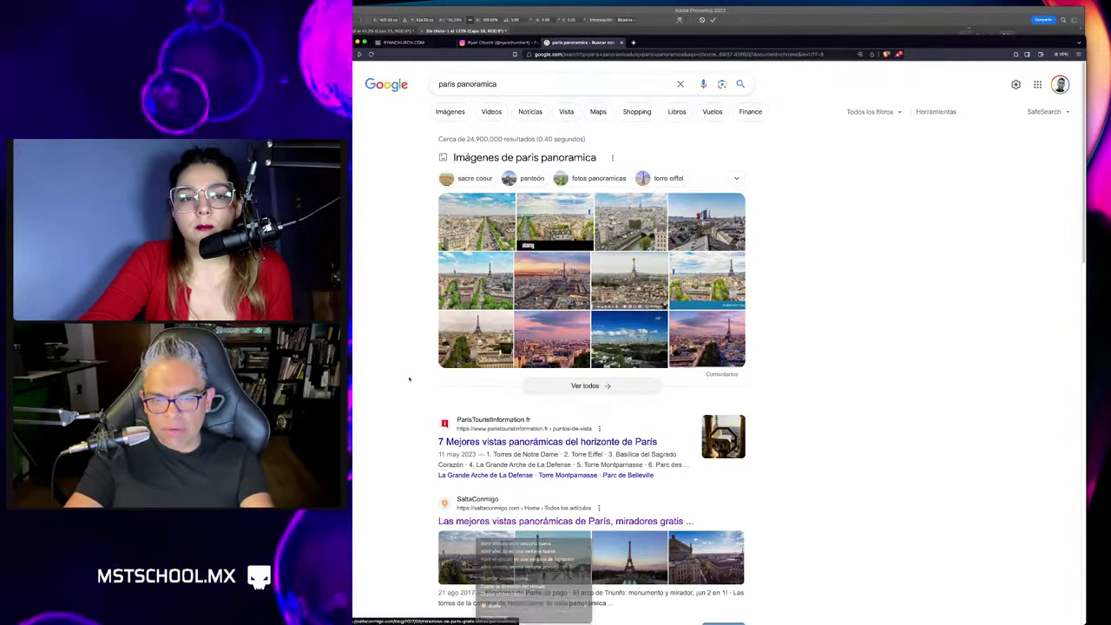
pyautogui.click(449, 112)
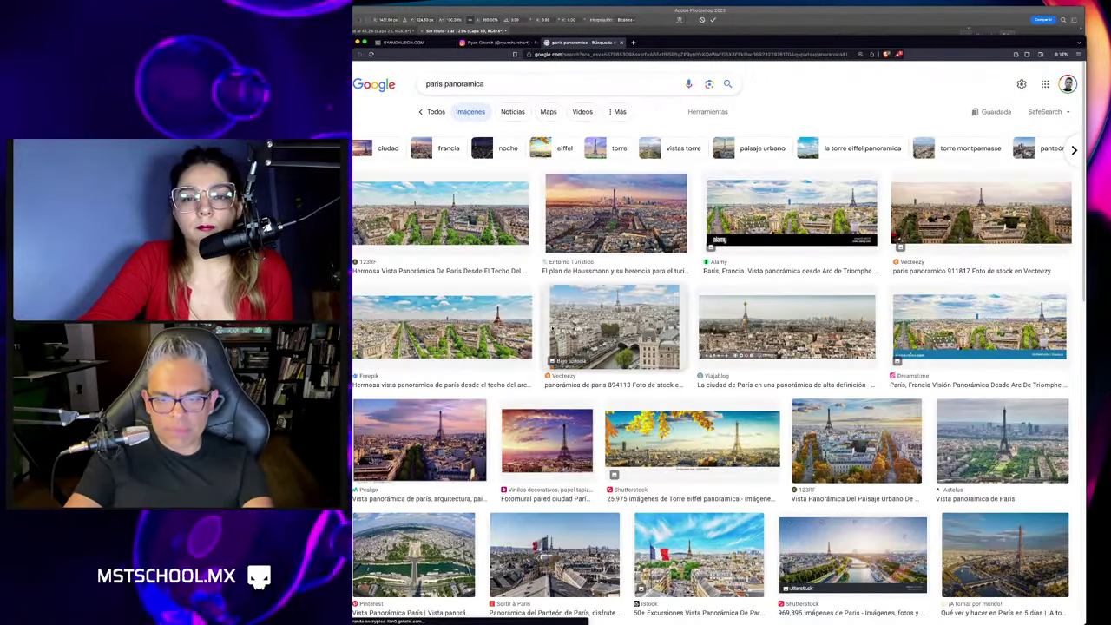
pyautogui.scroll(-10, 555, 325)
pyautogui.scroll(-1, 552, 328)
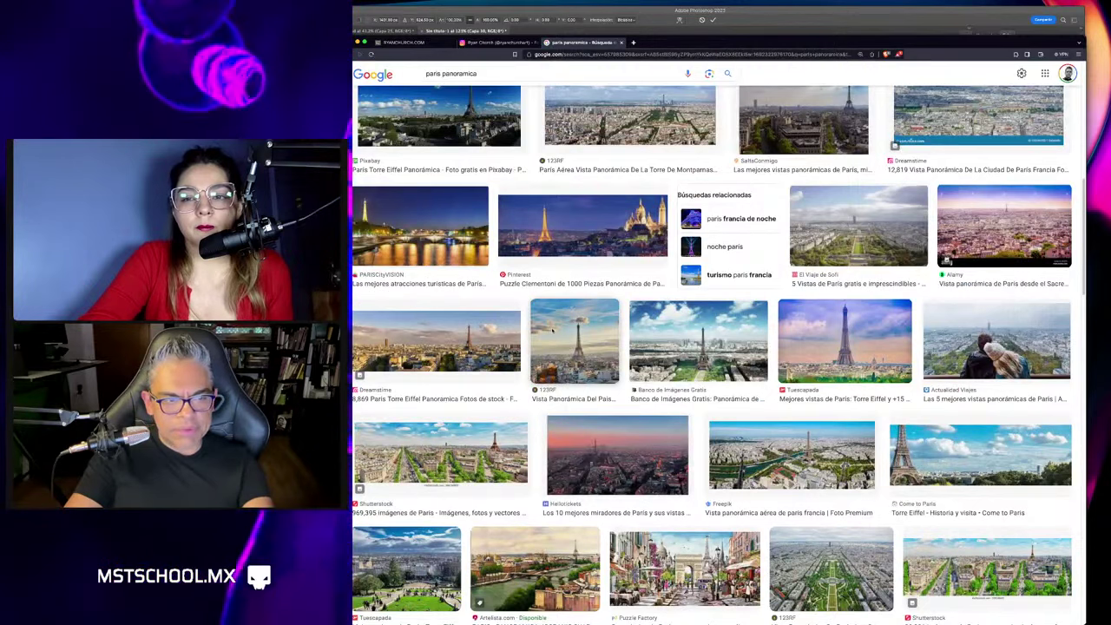
pyautogui.rightClick(978, 341)
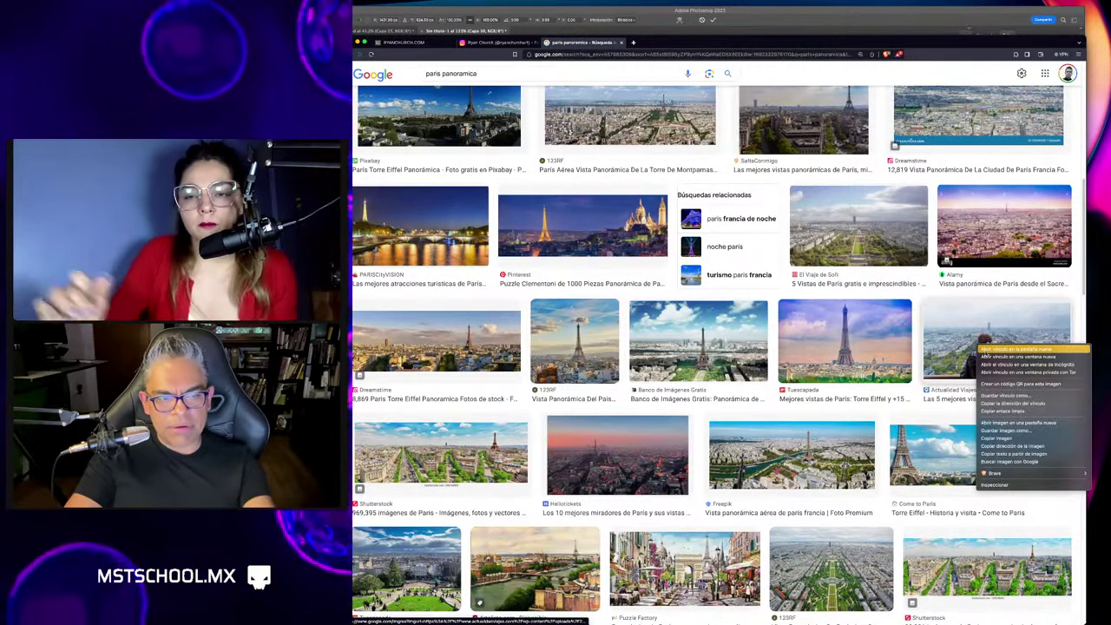
pyautogui.click(1015, 423)
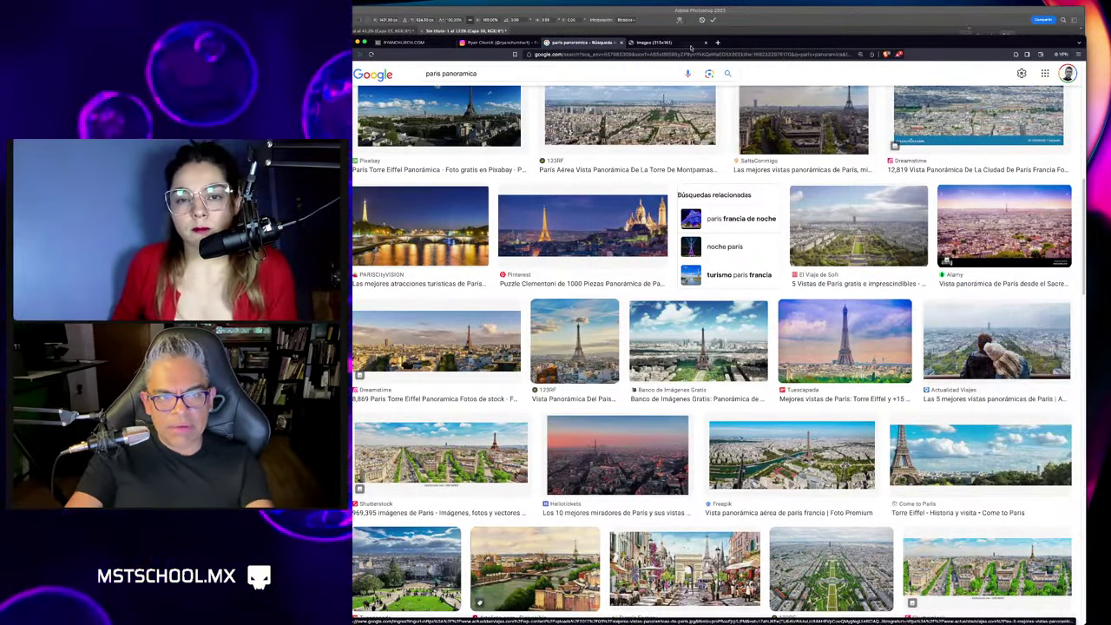
pyautogui.rightClick(725, 322)
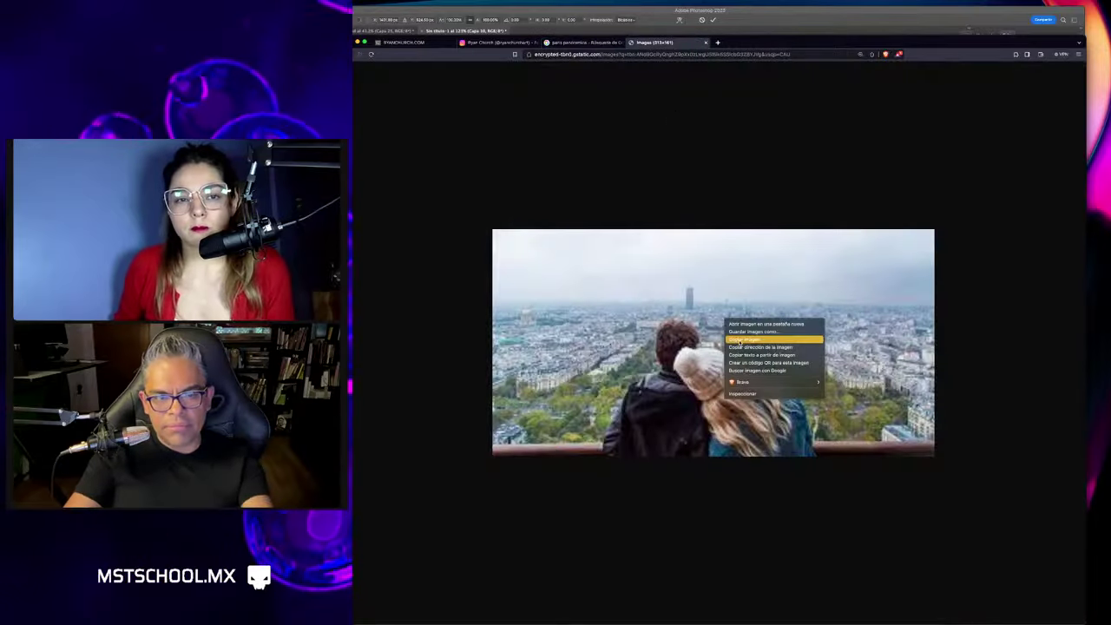
pyautogui.click(737, 331)
pyautogui.press('super+Tab')
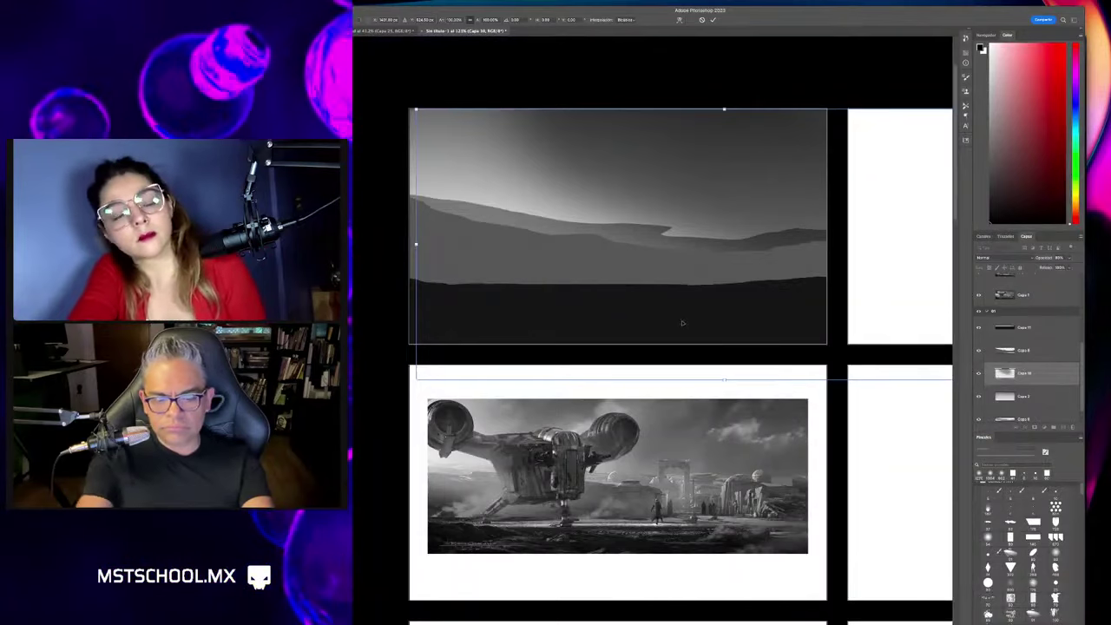
# Paste the couple photo, enlarge it about three times, and place it above the dark ground layer.
pyautogui.press('Escape')
pyautogui.hotkey('ctrl', 'v')
pyautogui.hotkey('ctrl', '+')
pyautogui.hotkey('ctrl', '+')
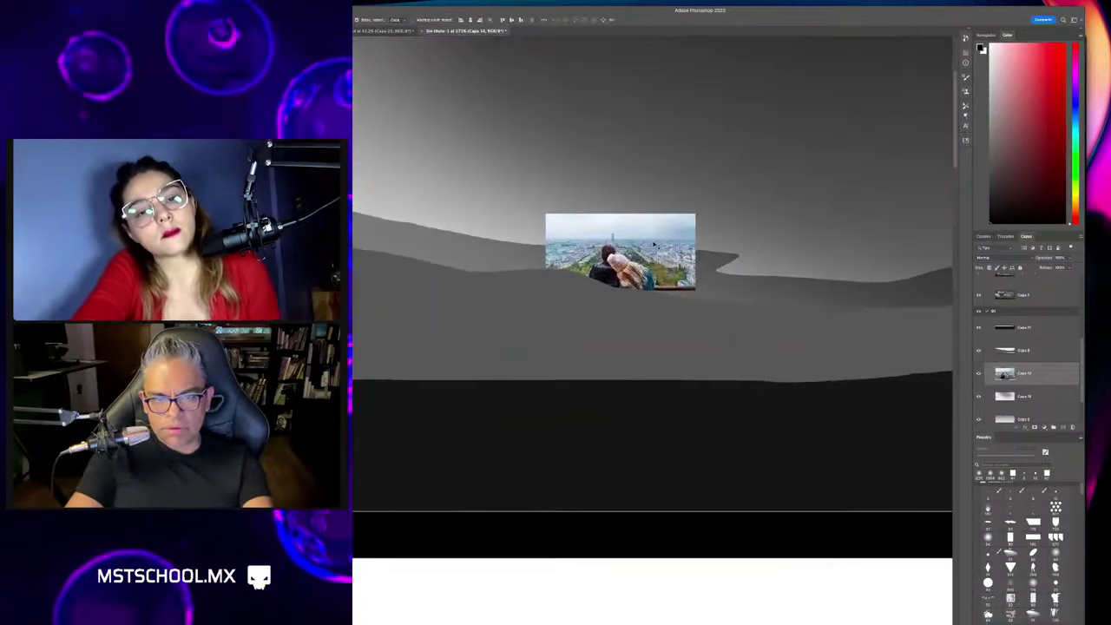
pyautogui.hotkey('ctrl', 't')
pyautogui.moveTo(704, 244); pyautogui.dragTo(882, 330)
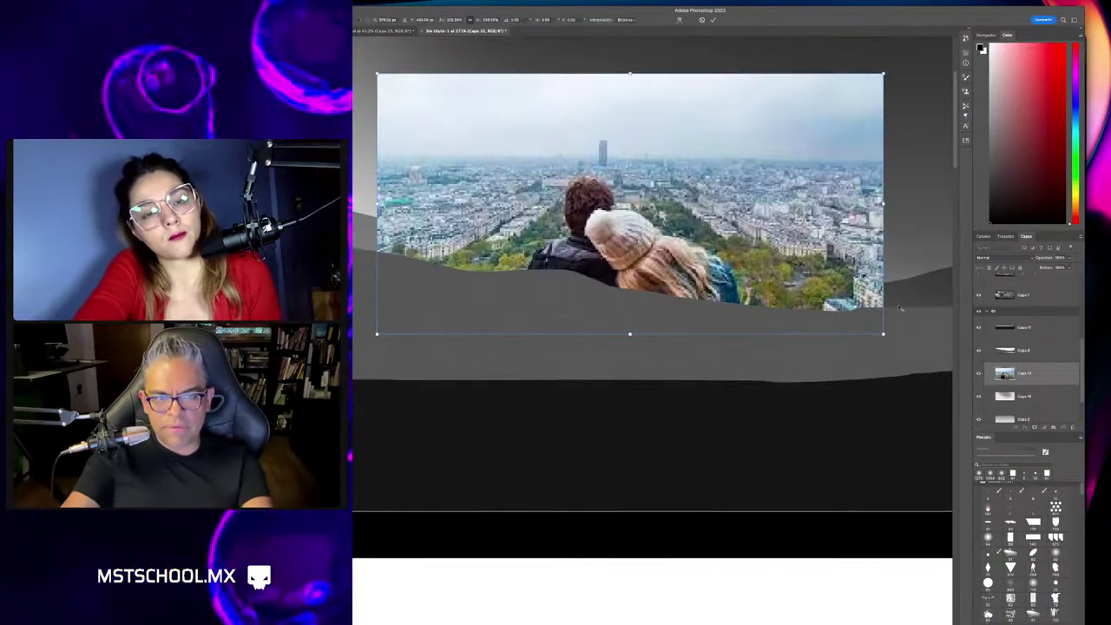
pyautogui.press('Return')
pyautogui.moveTo(1026, 327); pyautogui.dragTo(1027, 322)
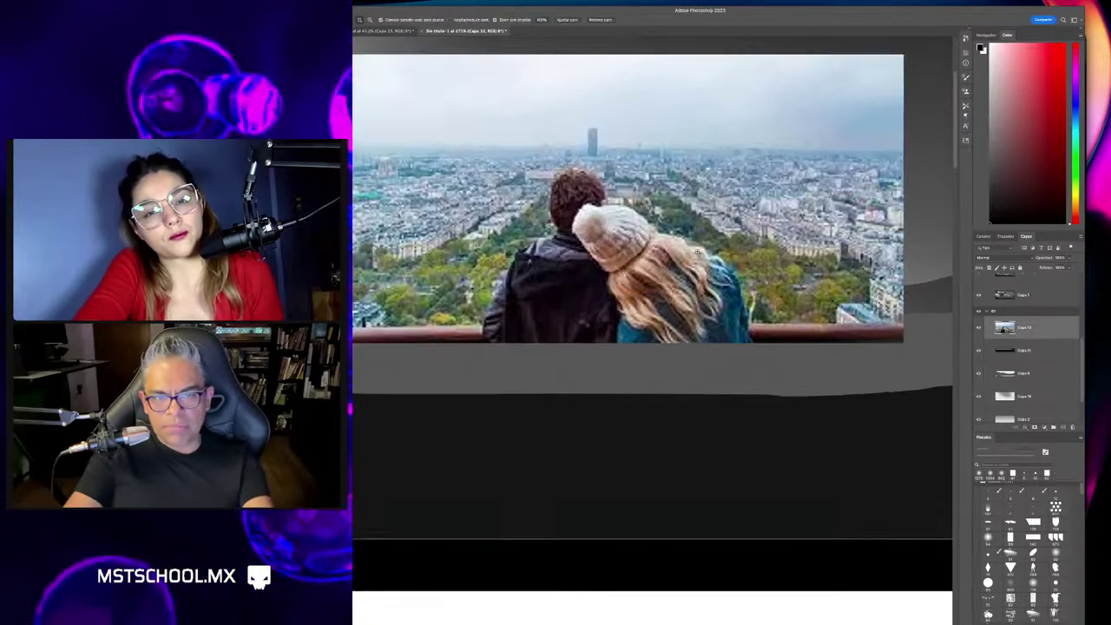
# Make the pasted photo greyscale and zoom in to inspect the couple.
pyautogui.hotkey('ctrl', '-')
pyautogui.hotkey('ctrl', '0')
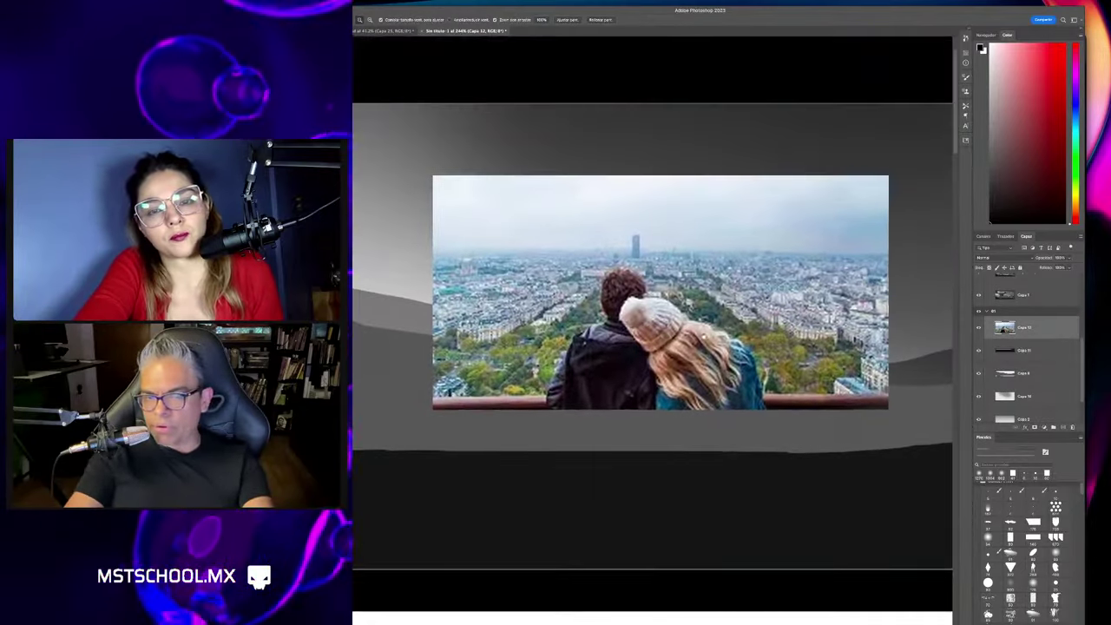
pyautogui.hotkey('ctrl', 'shift', 'u')
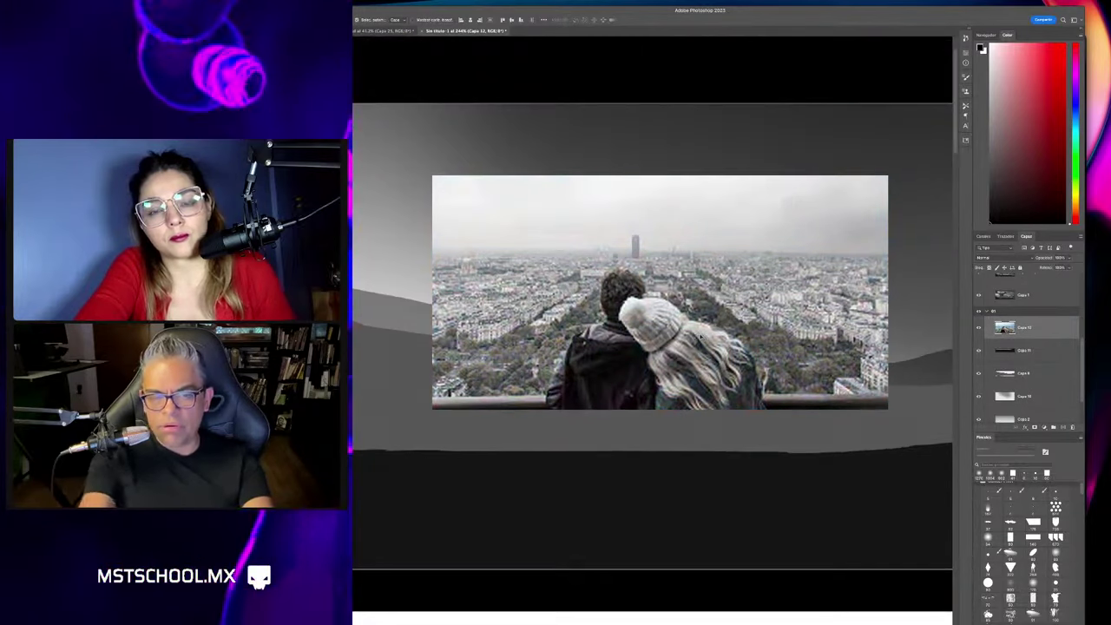
pyautogui.click(650, 347)
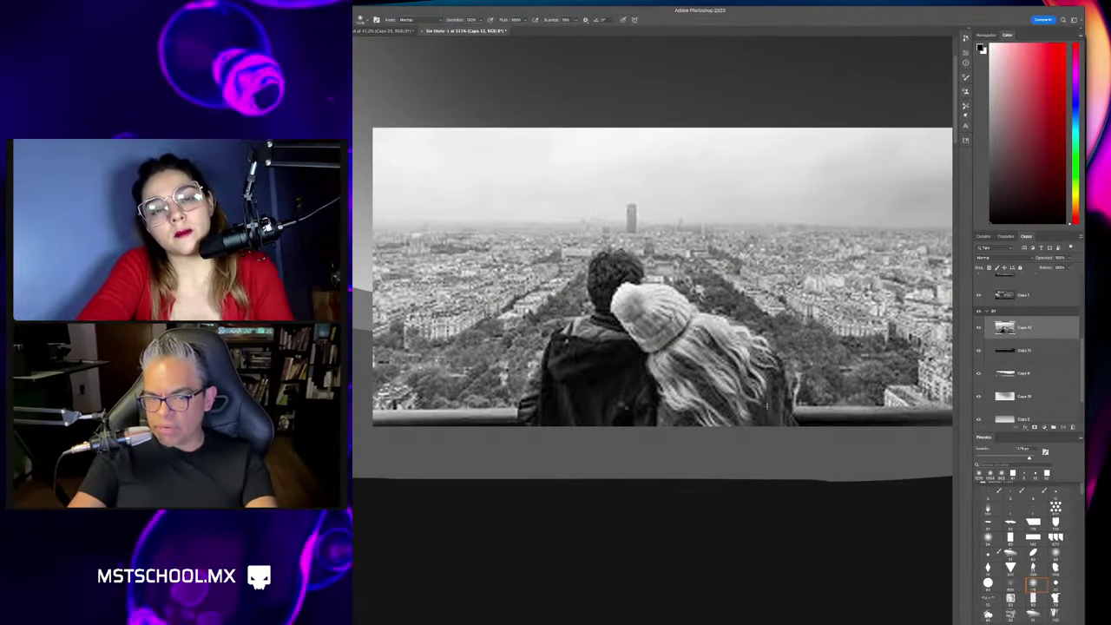
pyautogui.press(']')
pyautogui.press(']')
pyautogui.press(']')
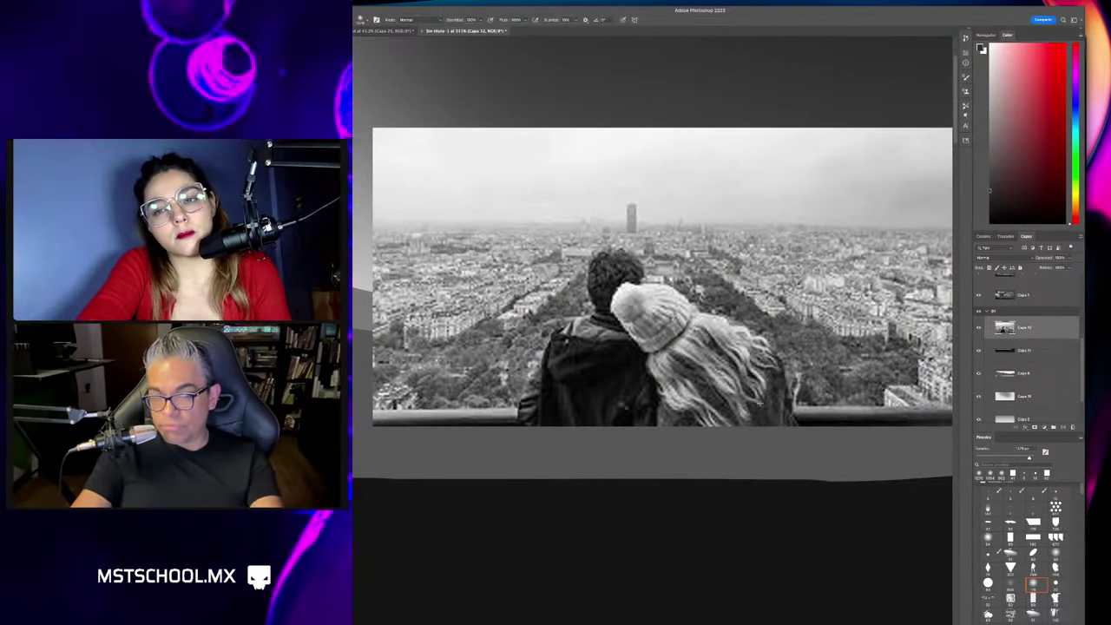
pyautogui.press('z')
pyautogui.moveTo(604, 313); pyautogui.dragTo(630, 282)
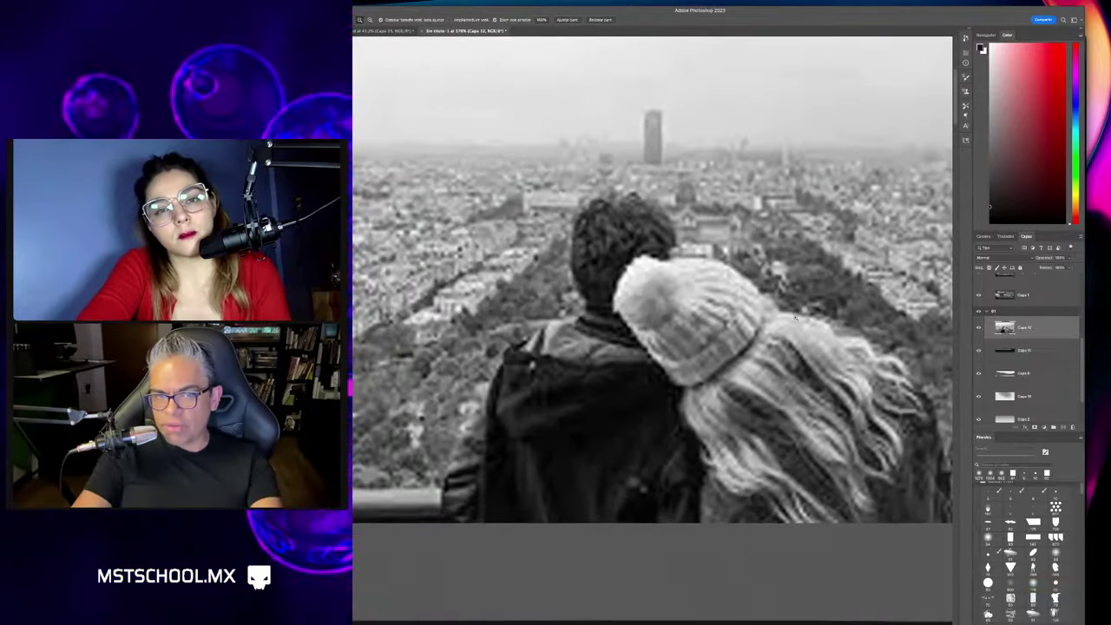
pyautogui.hotkey('ctrl', '-')
pyautogui.hotkey('ctrl', '-')
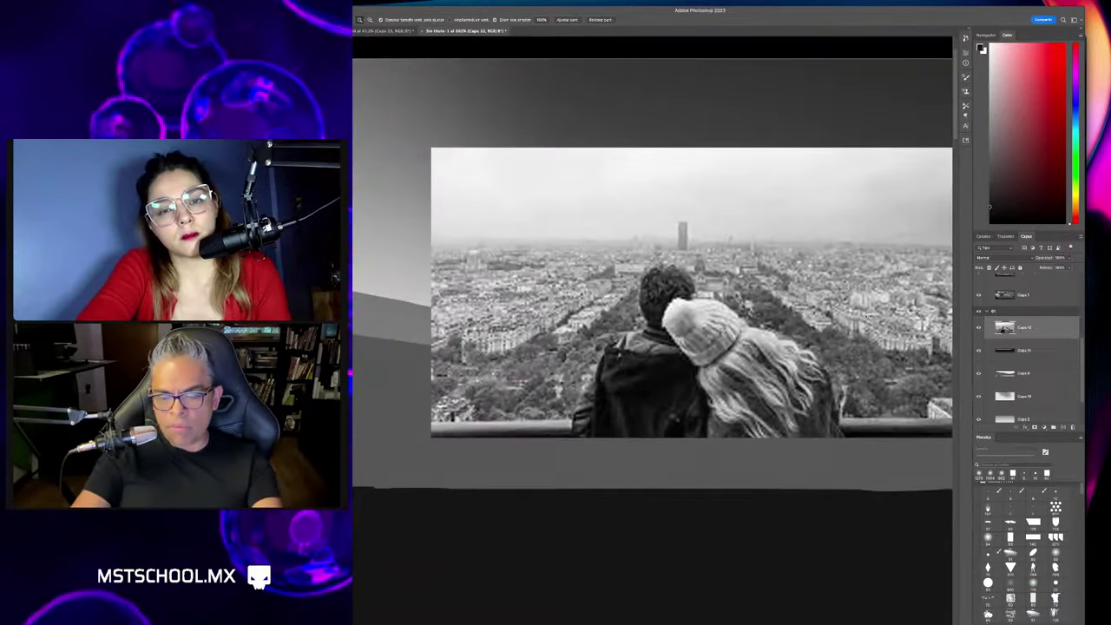
# Paint a red vertical arrow to the left of the couple.
pyautogui.press('b')
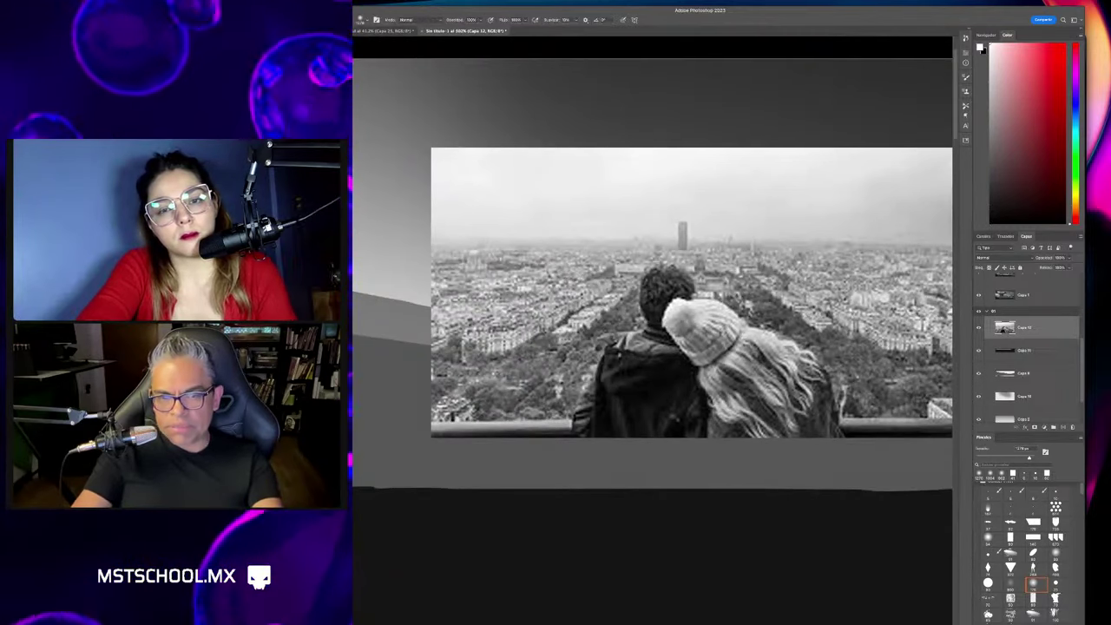
pyautogui.click(1053, 54)
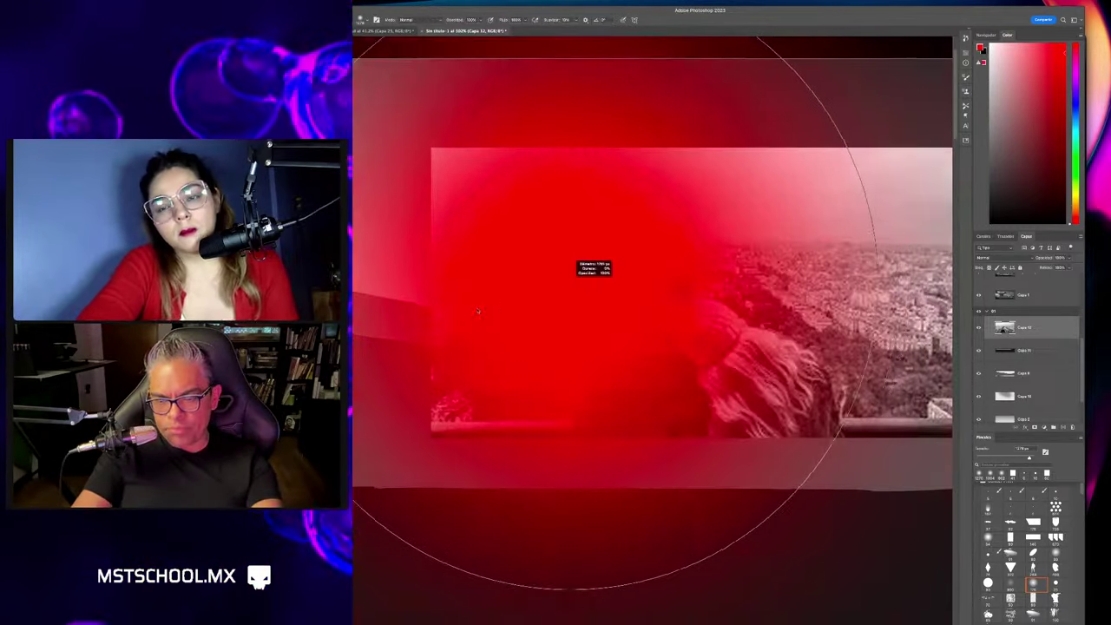
pyautogui.rightClick(580, 266)
pyautogui.press('Escape')
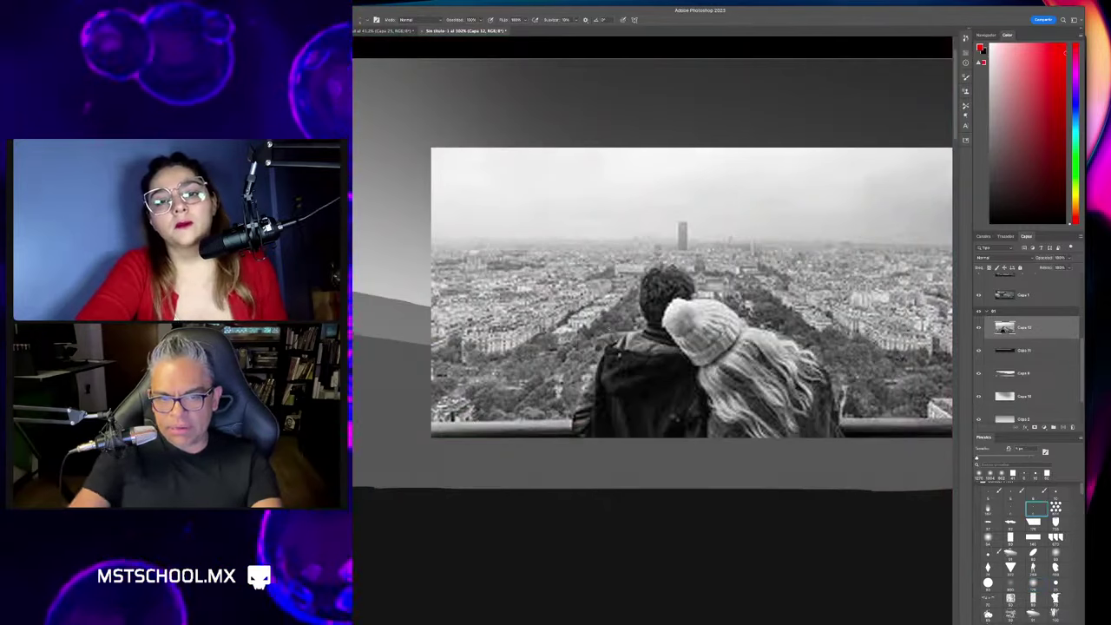
pyautogui.moveTo(607, 254); pyautogui.dragTo(607, 332)
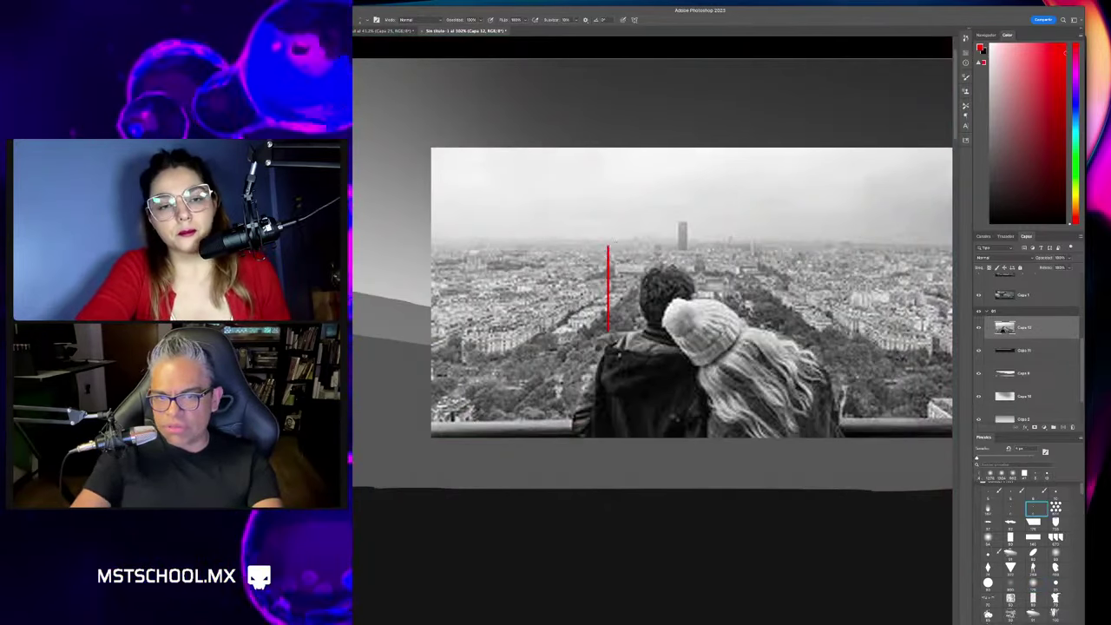
pyautogui.scroll(5, 698, 217)
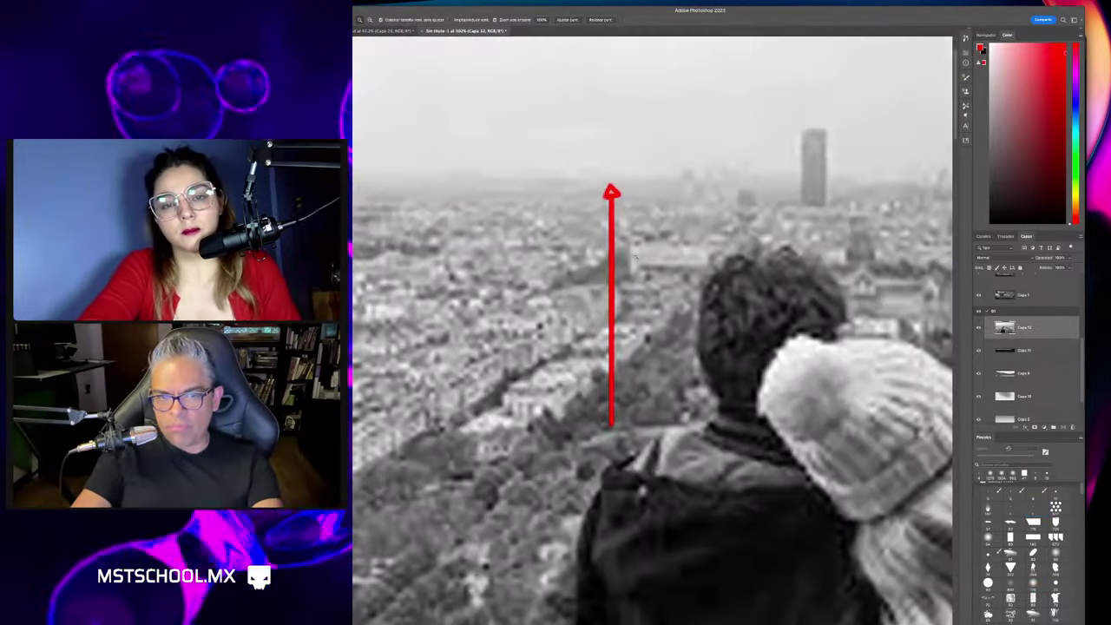
pyautogui.hscroll(1, 468, 325)
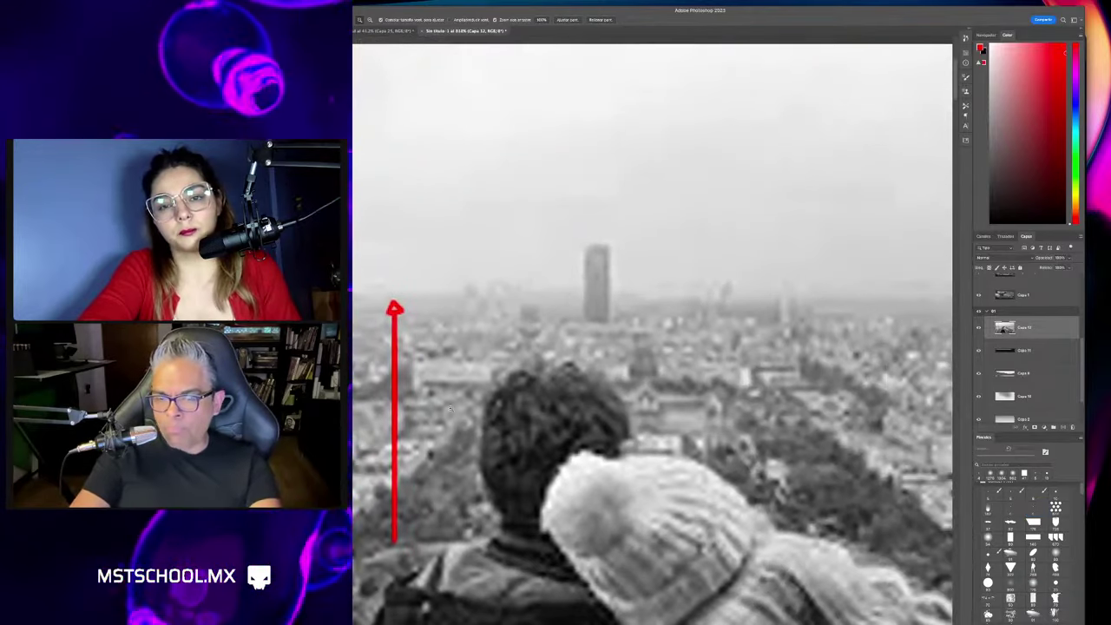
pyautogui.scroll(-3, 450, 409)
pyautogui.hscroll(-2, 450, 409)
pyautogui.hscroll(-2, 486, 425)
pyautogui.hscroll(-2, 556, 446)
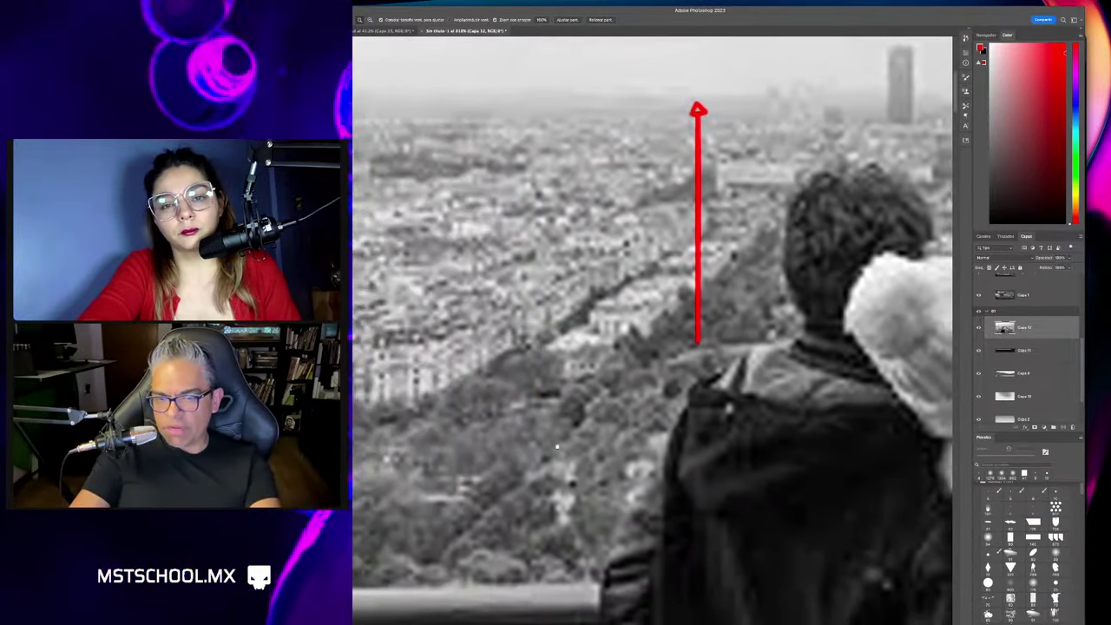
pyautogui.scroll(3, 556, 446)
pyautogui.hscroll(1, 557, 446)
pyautogui.scroll(2, 581, 390)
pyautogui.hscroll(2, 582, 390)
pyautogui.scroll(-1, 609, 339)
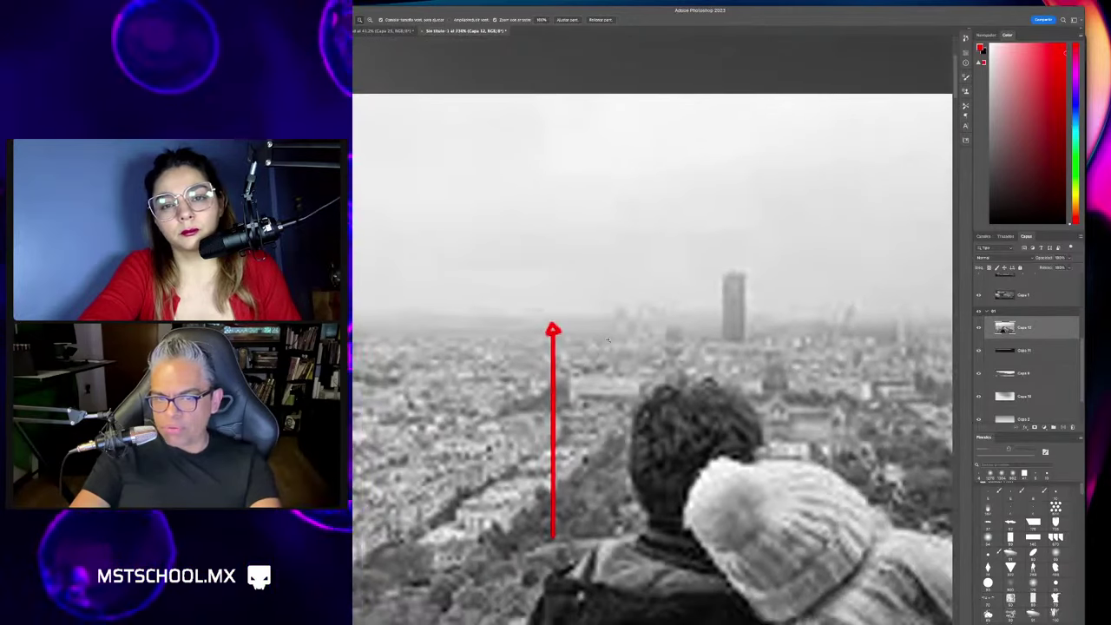
pyautogui.scroll(-1, 609, 339)
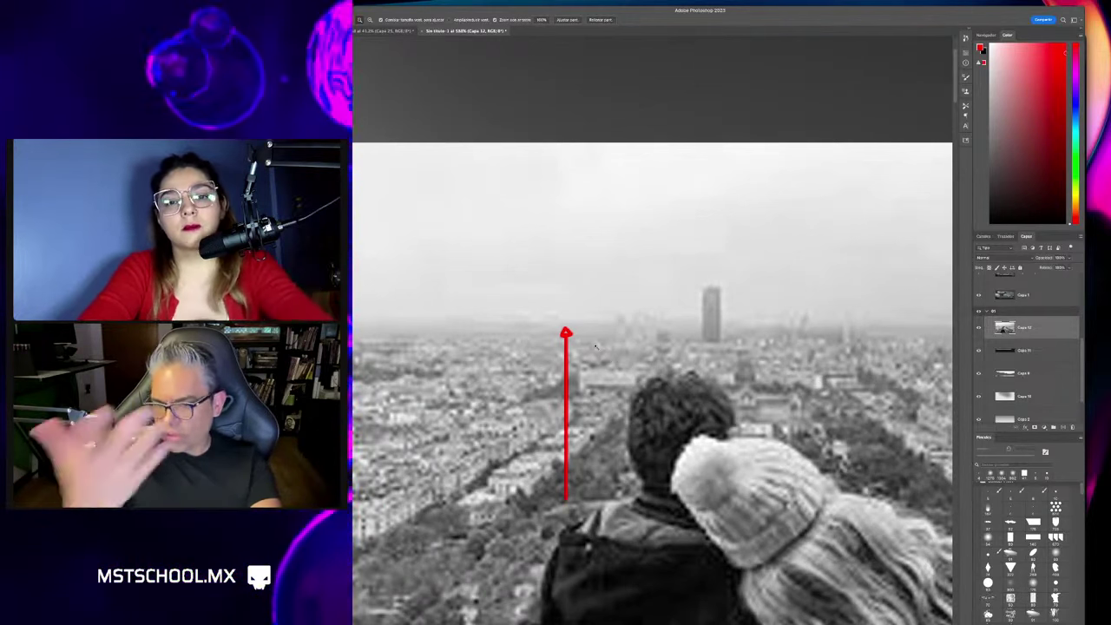
# Paint red dashes along the skyline to the right of the tower.
pyautogui.click(615, 332)
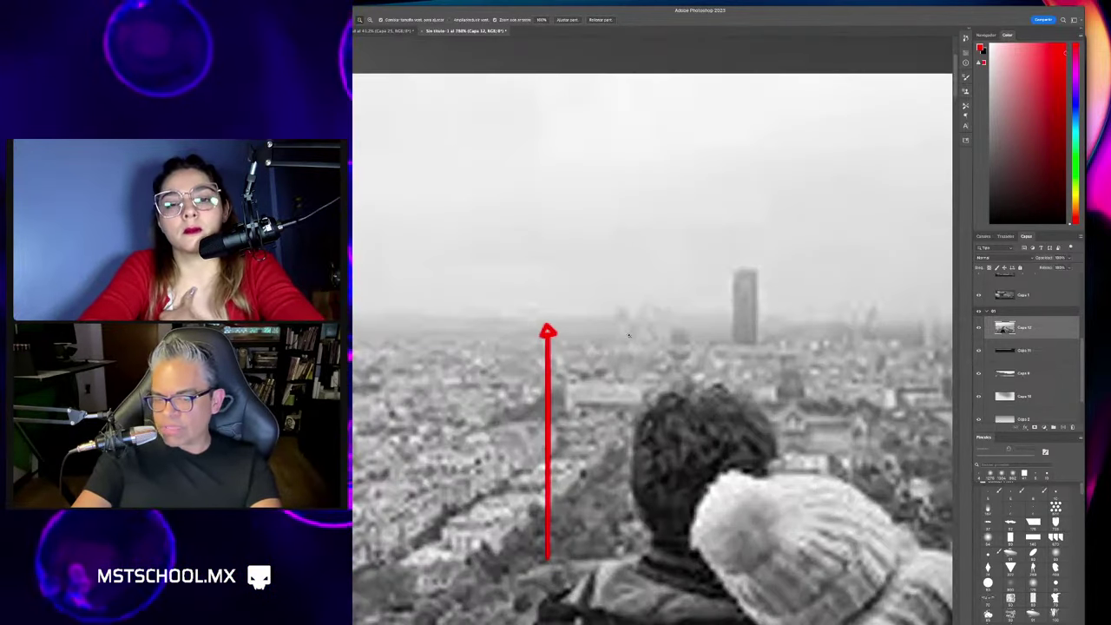
pyautogui.press('b')
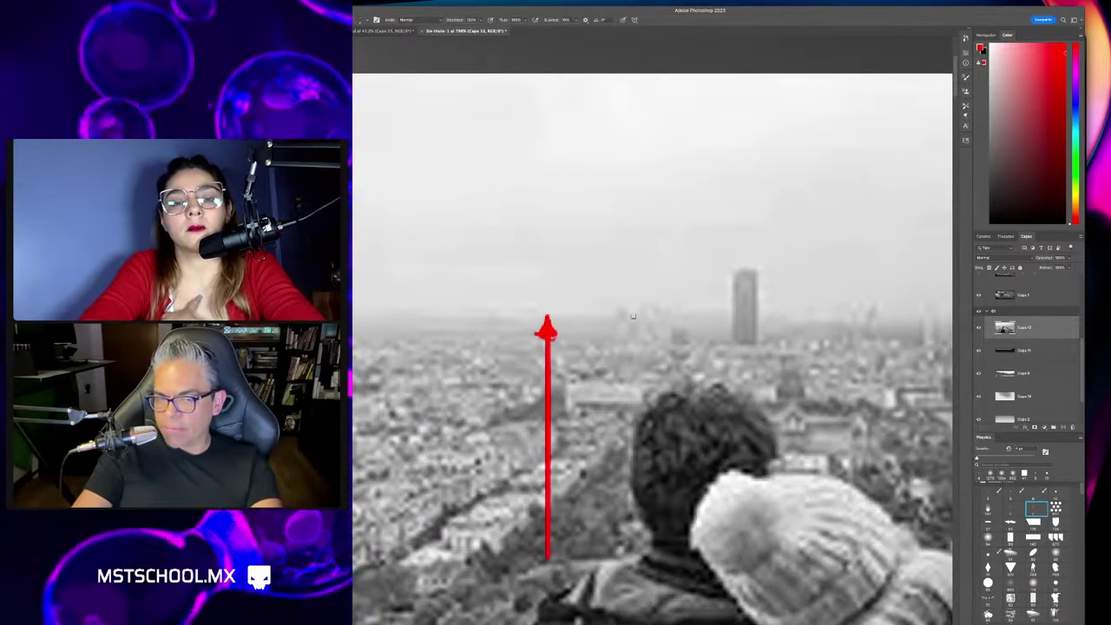
pyautogui.press('z')
pyautogui.hotkey('ctrl', '-')
pyautogui.click(748, 309)
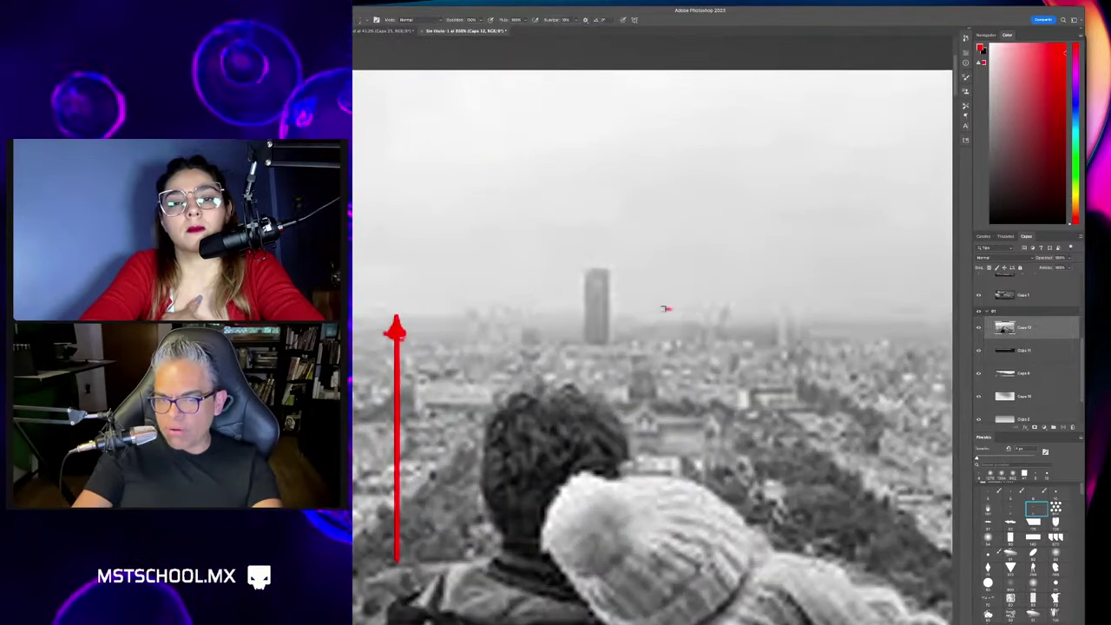
pyautogui.moveTo(668, 310); pyautogui.dragTo(714, 310)
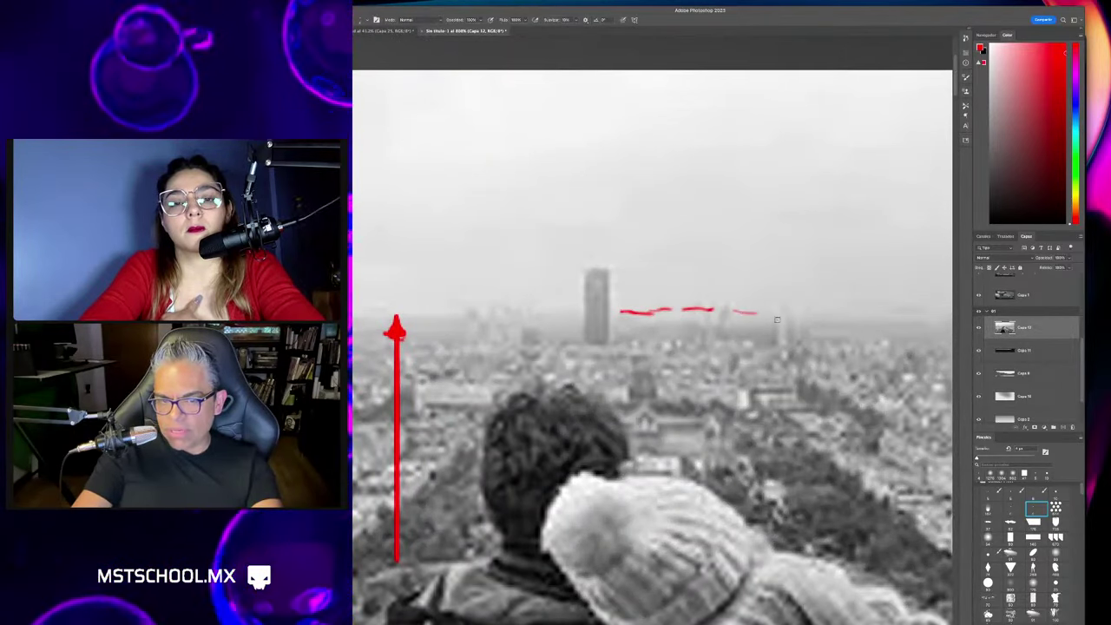
pyautogui.press('z')
pyautogui.hotkey('ctrl', '-')
pyautogui.moveTo(723, 369); pyautogui.dragTo(709, 362)
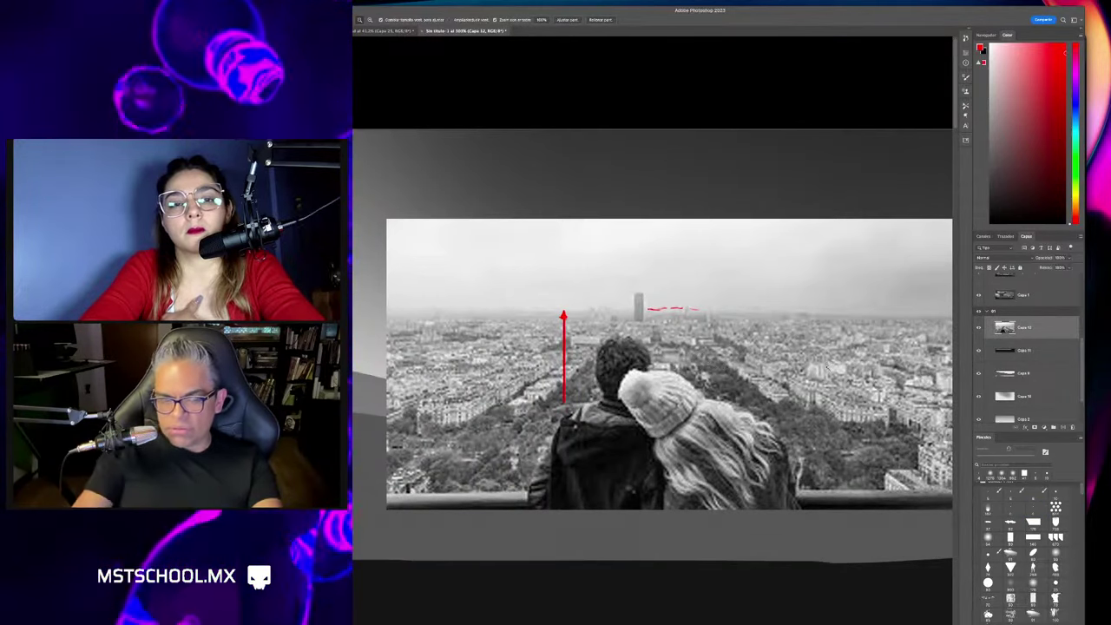
pyautogui.moveTo(663, 441); pyautogui.dragTo(523, 375)
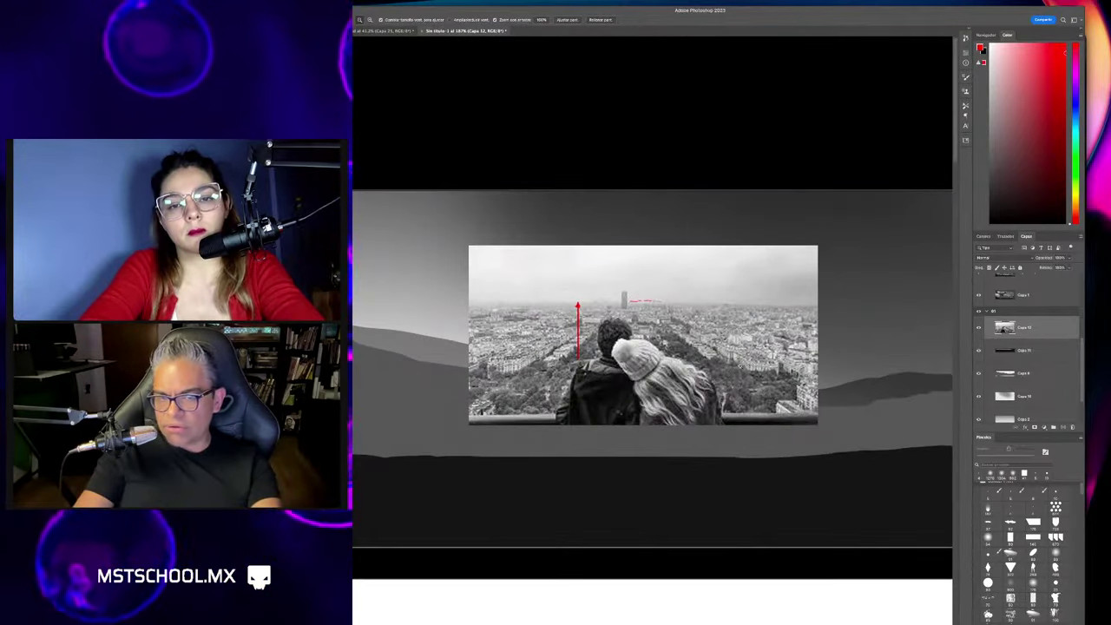
pyautogui.press('v')
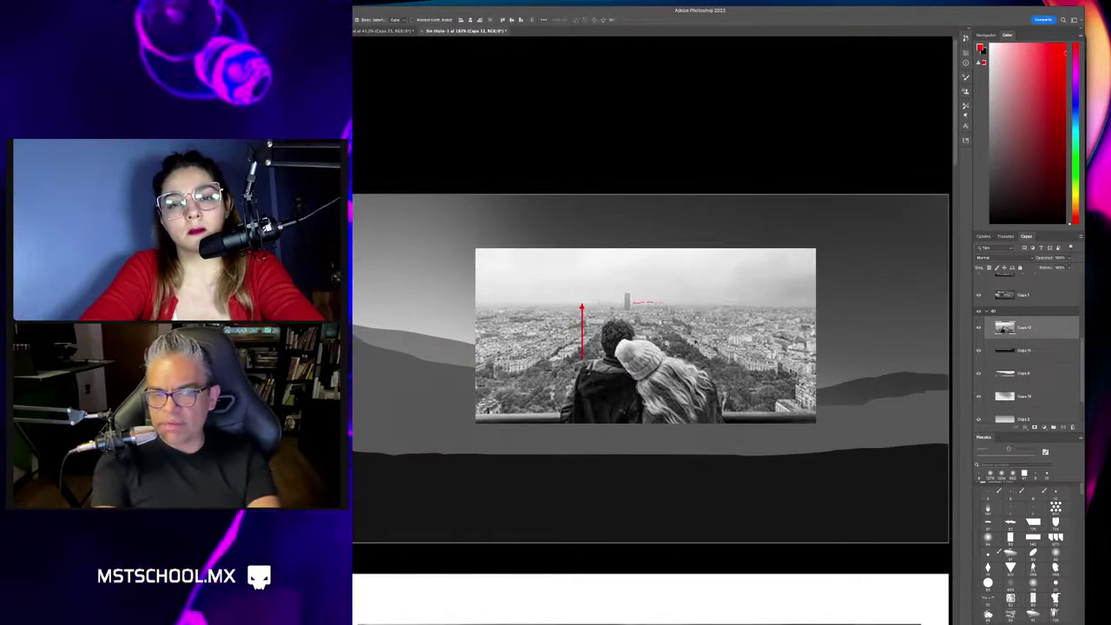
pyautogui.press('Delete')
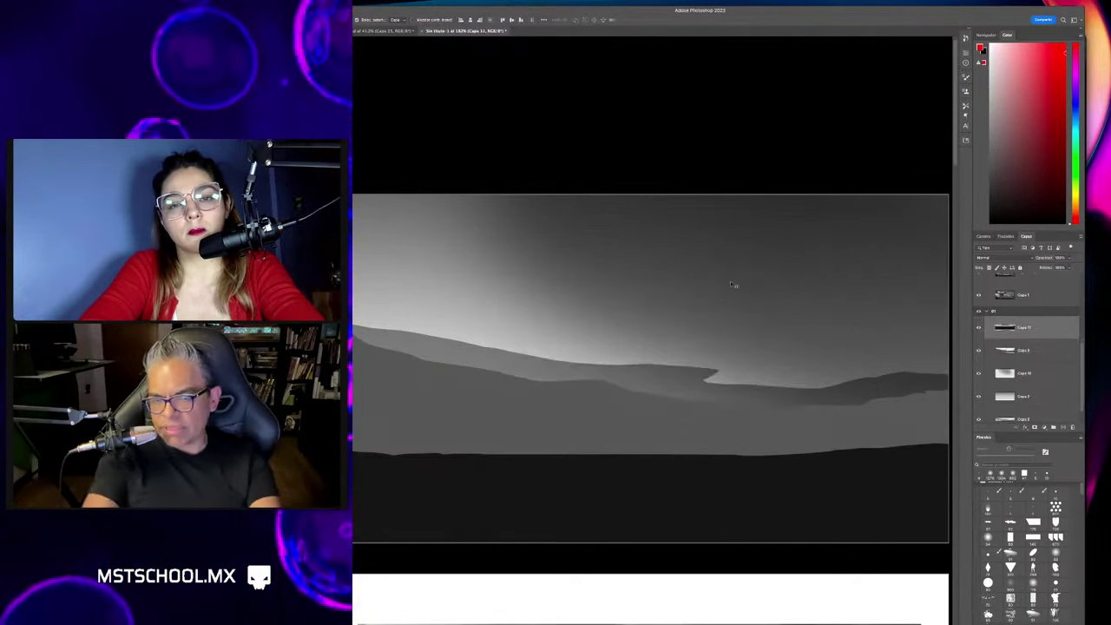
pyautogui.press('z')
pyautogui.scroll(-3, 694, 330)
pyautogui.scroll(1, 707, 321)
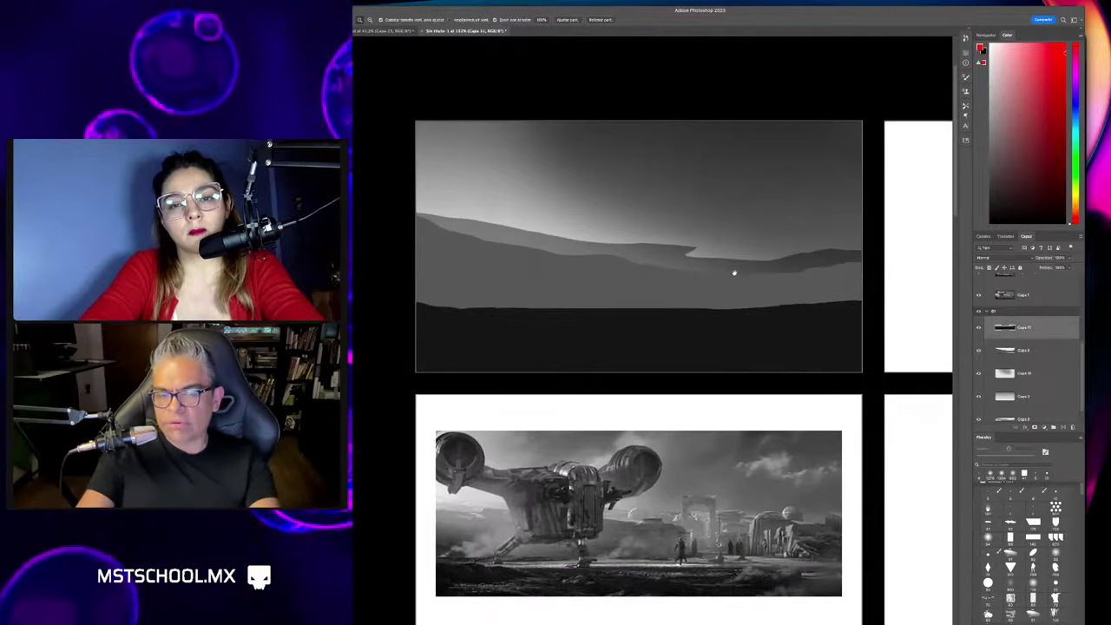
pyautogui.scroll(2, 707, 299)
pyautogui.scroll(-1, 737, 280)
pyautogui.press('v')
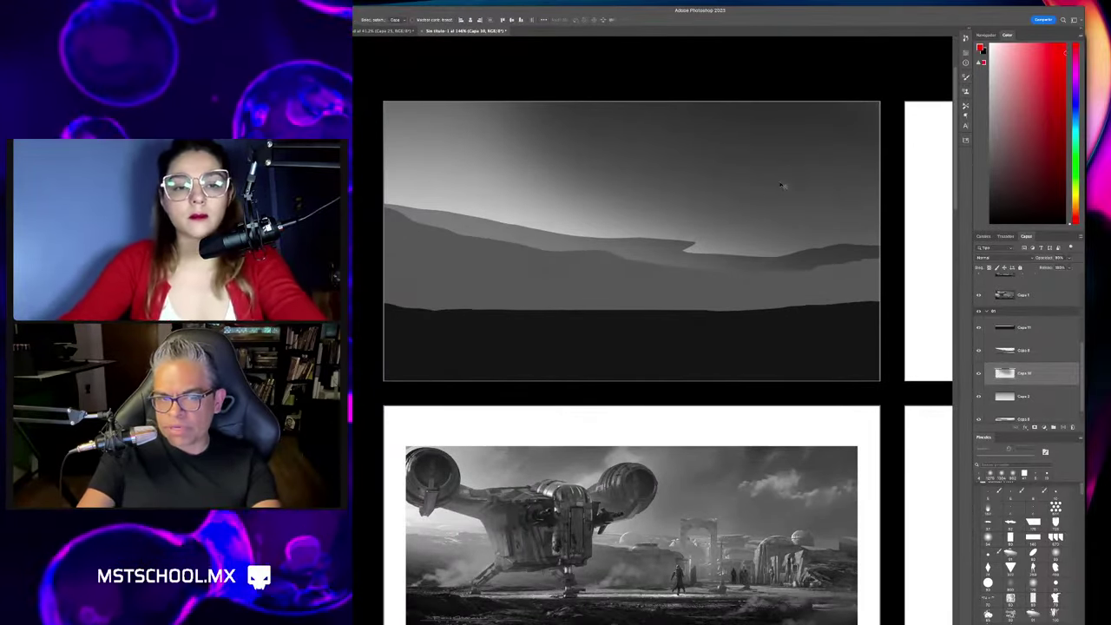
pyautogui.scroll(3, 688, 417)
pyautogui.press('Tab')
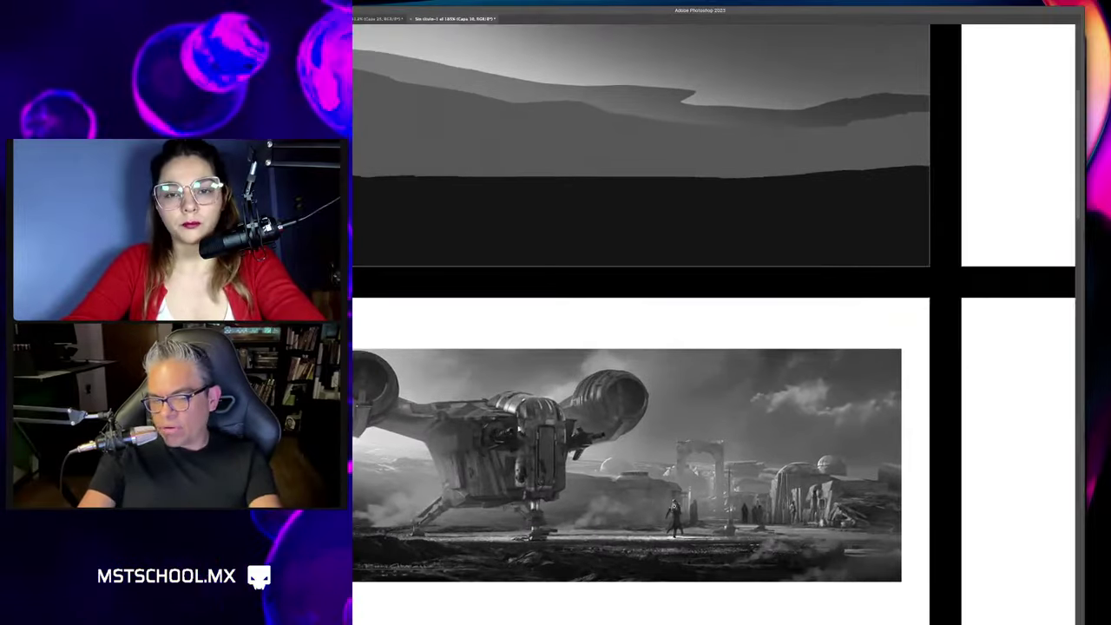
pyautogui.scroll(2, 661, 505)
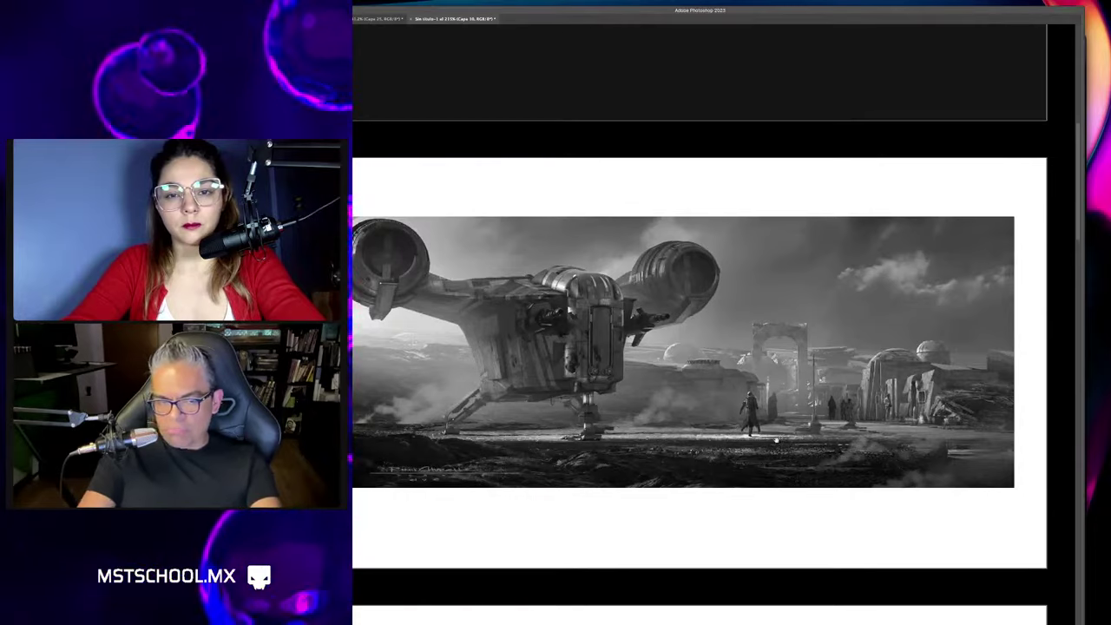
pyautogui.scroll(2, 776, 441)
pyautogui.scroll(2, 755, 400)
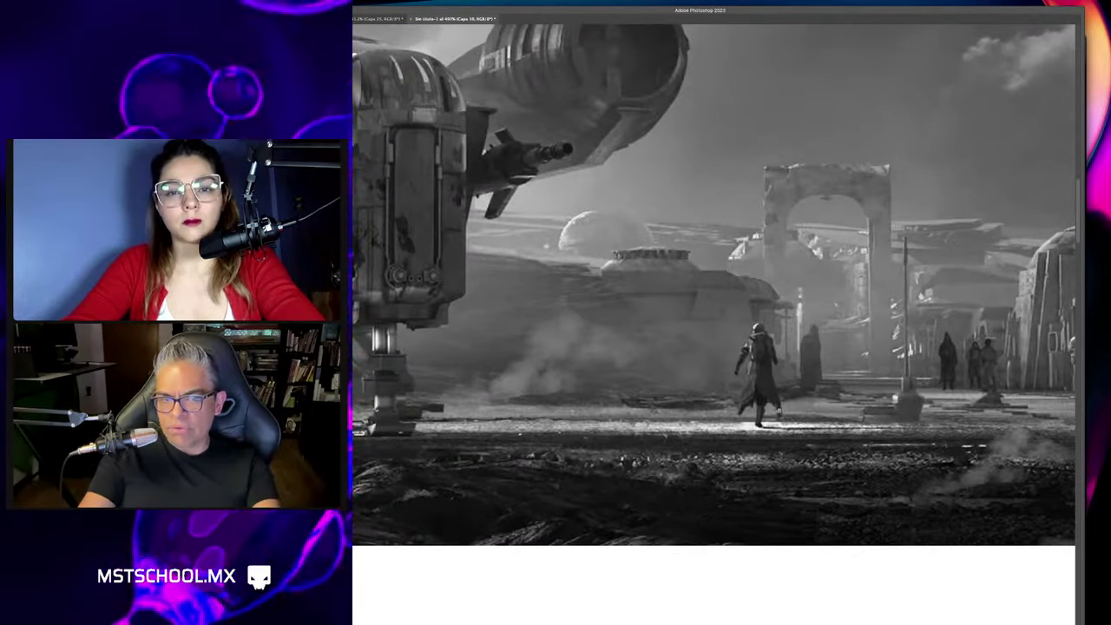
pyautogui.scroll(2, 789, 407)
pyautogui.scroll(-3, 748, 377)
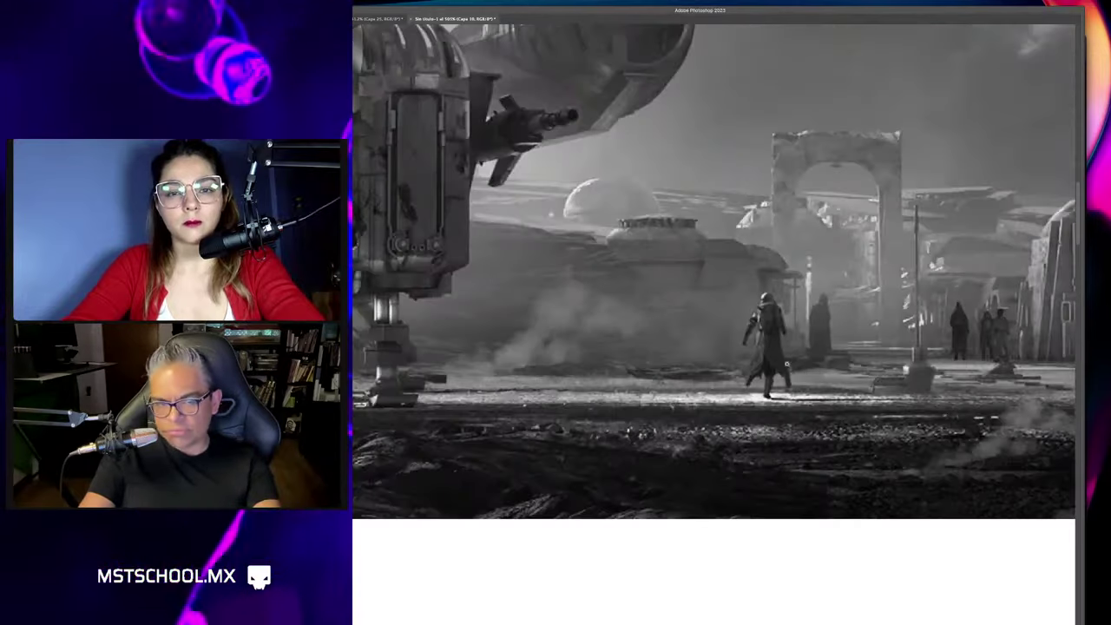
pyautogui.hscroll(3, 729, 382)
pyautogui.hscroll(3, 711, 386)
pyautogui.hscroll(3, 694, 391)
pyautogui.scroll(2, 694, 391)
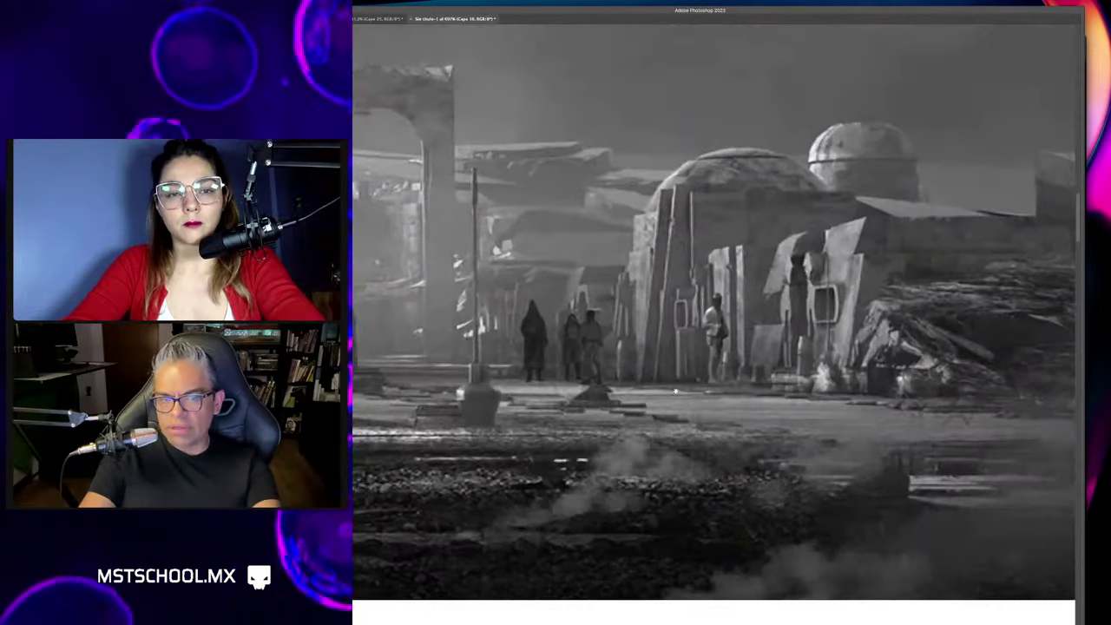
pyautogui.scroll(2, 650, 376)
pyautogui.scroll(-5, 762, 352)
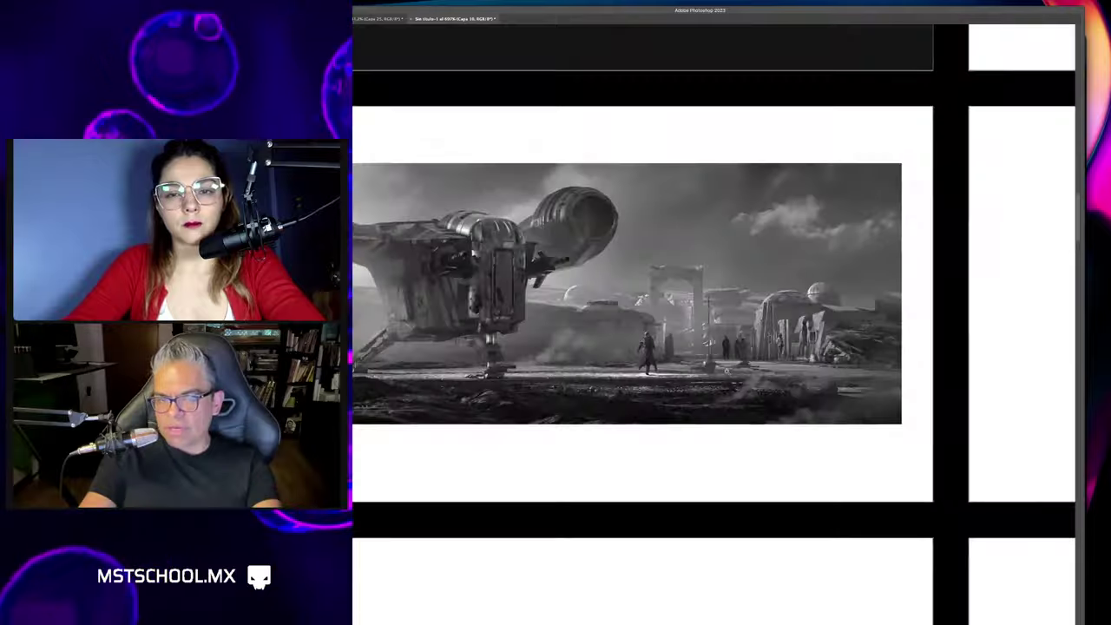
pyautogui.scroll(1, 715, 436)
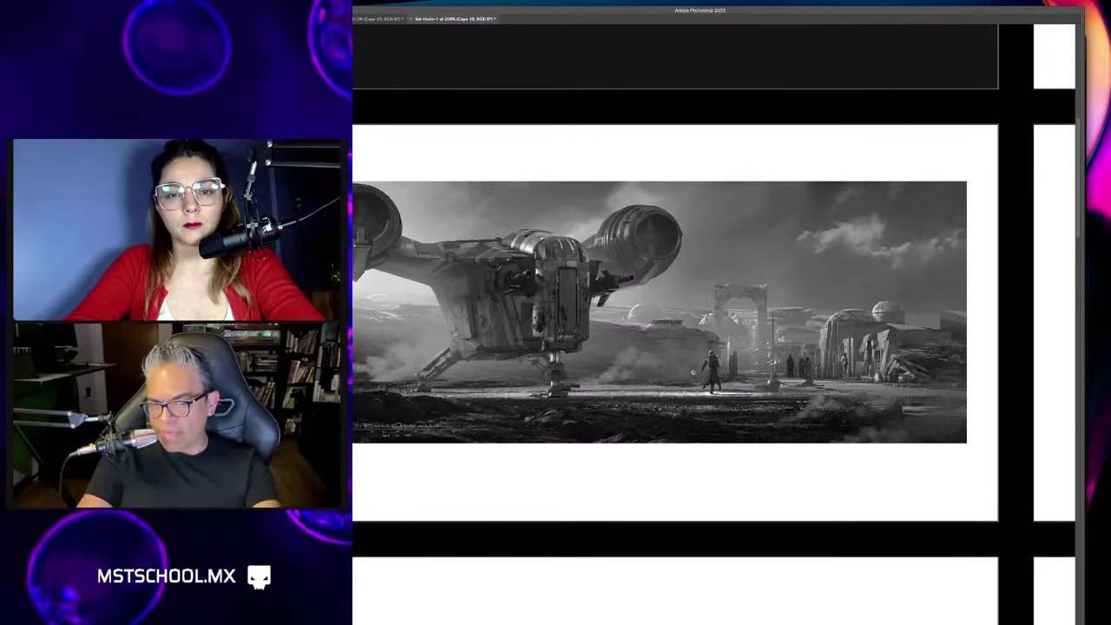
pyautogui.scroll(-1, 717, 356)
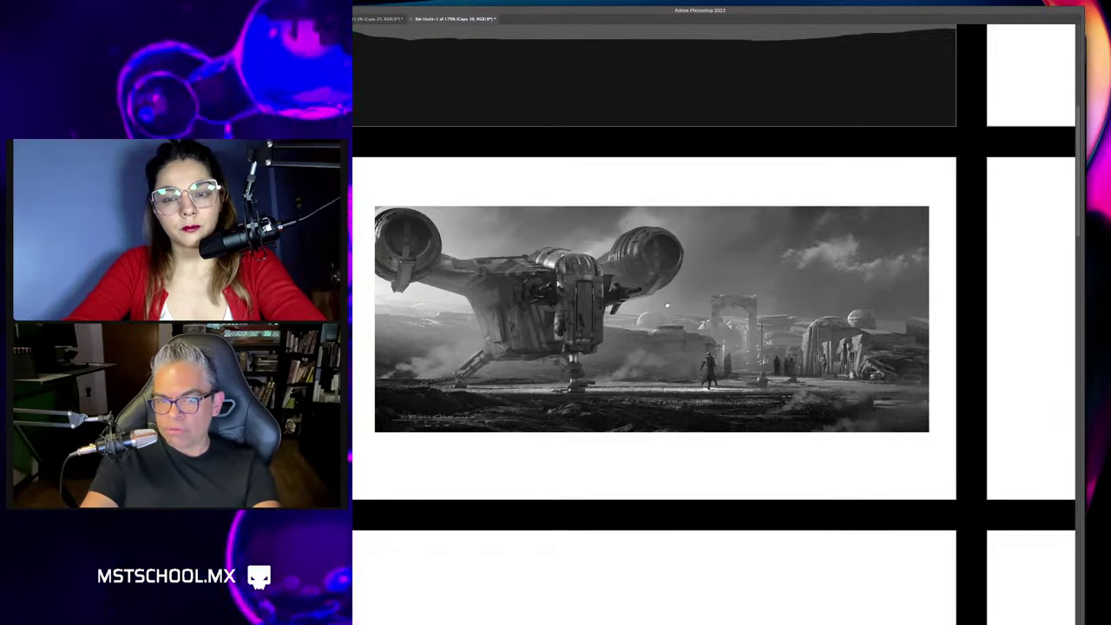
pyautogui.scroll(3, 666, 305)
pyautogui.scroll(2, 682, 367)
pyautogui.keyDown('alt'); pyautogui.scroll(-2, 692, 335); pyautogui.keyUp('alt')
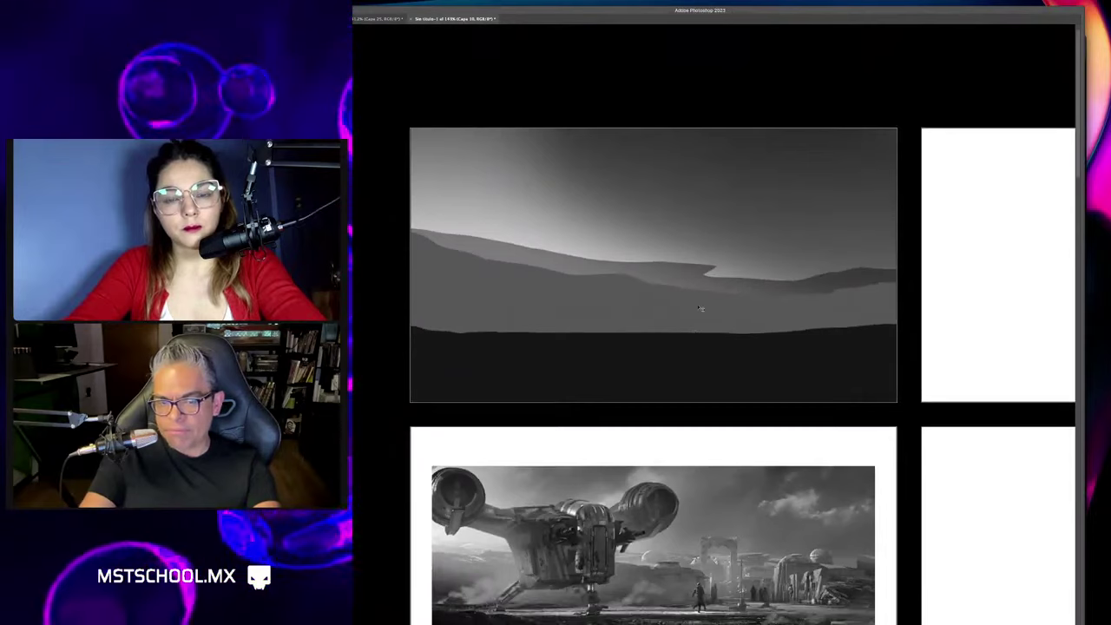
pyautogui.press('Tab')
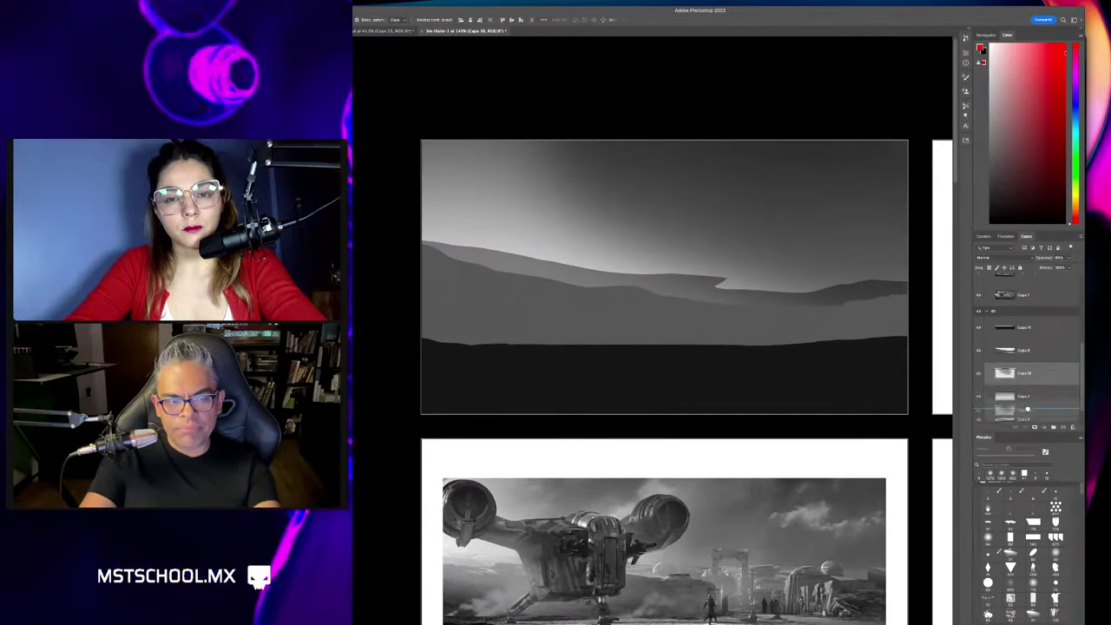
# Move Capa 10 lower and darken Capa 3 to Hue/Saturation lightness -61.
pyautogui.scroll(-1, 1027, 408)
pyautogui.moveTo(1032, 398); pyautogui.dragTo(1032, 400)
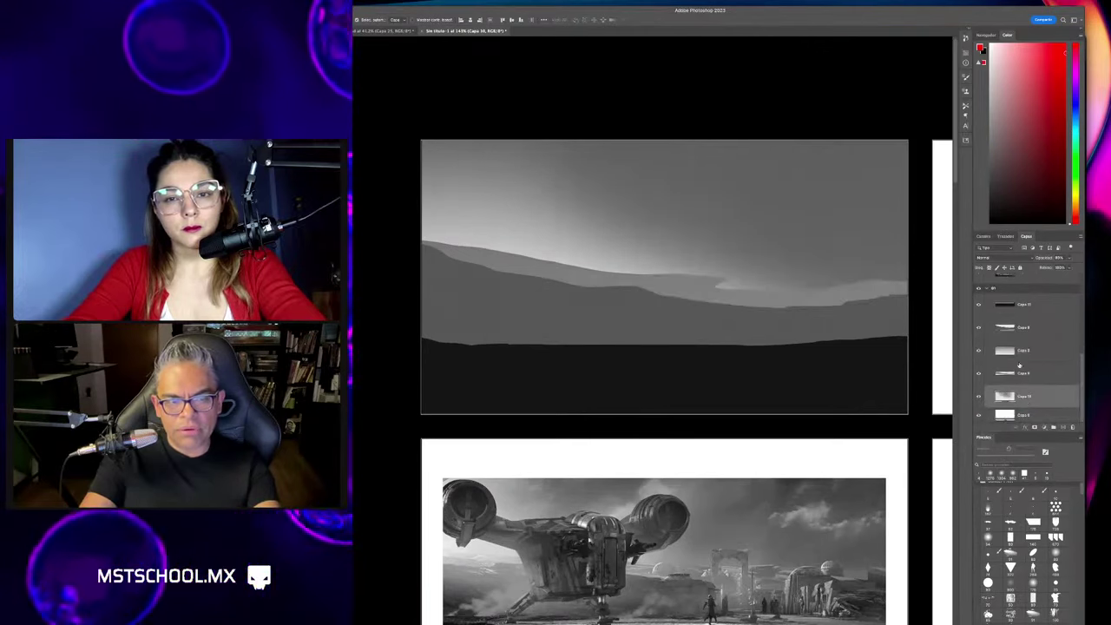
pyautogui.keyDown('ctrl'); pyautogui.click(817, 219); pyautogui.keyUp('ctrl')
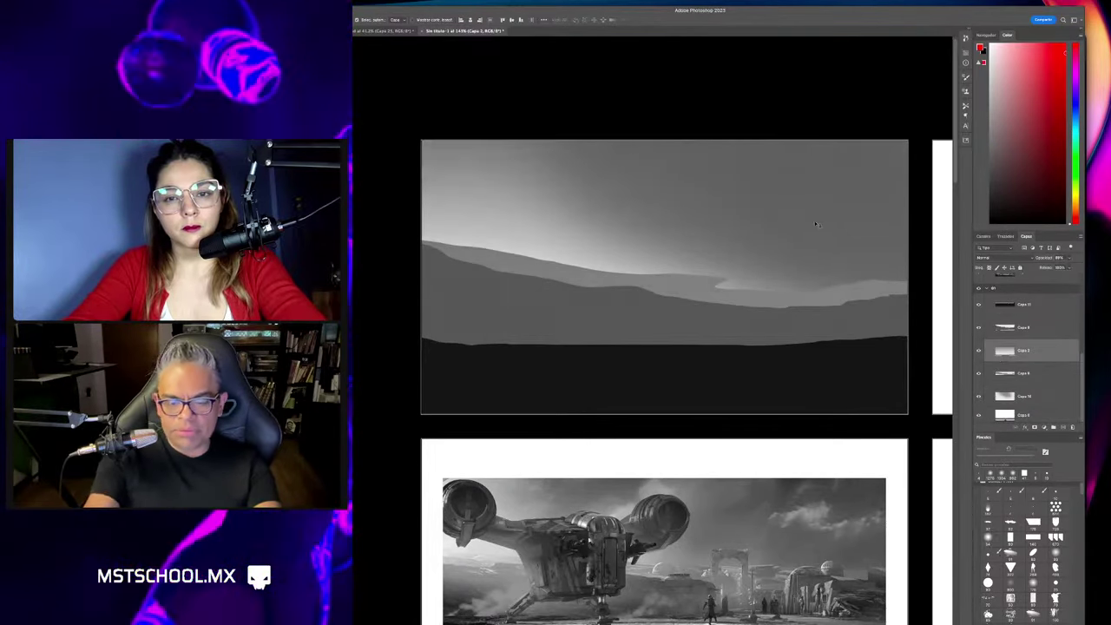
pyautogui.hotkey('ctrl', 'u')
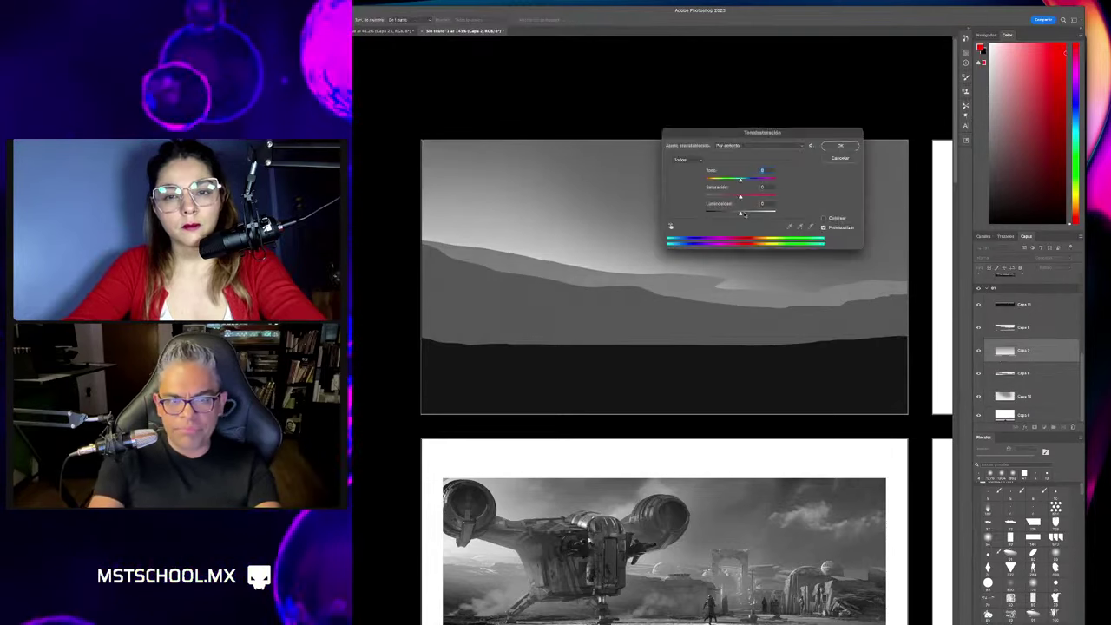
pyautogui.moveTo(742, 214); pyautogui.dragTo(722, 214)
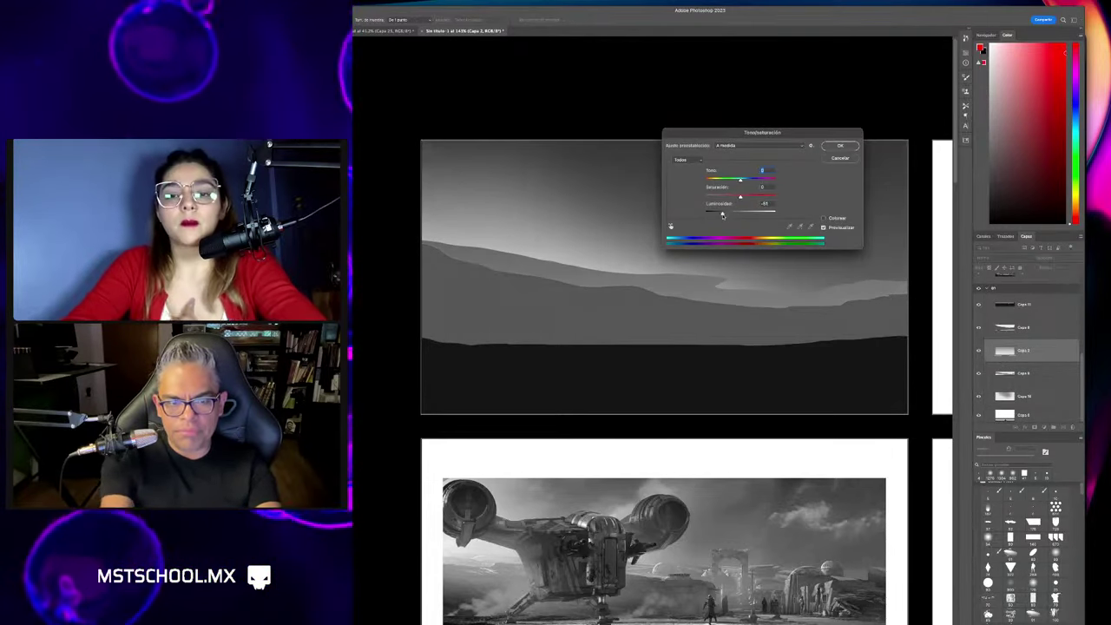
pyautogui.press('Return')
pyautogui.hotkey('ctrl', '-')
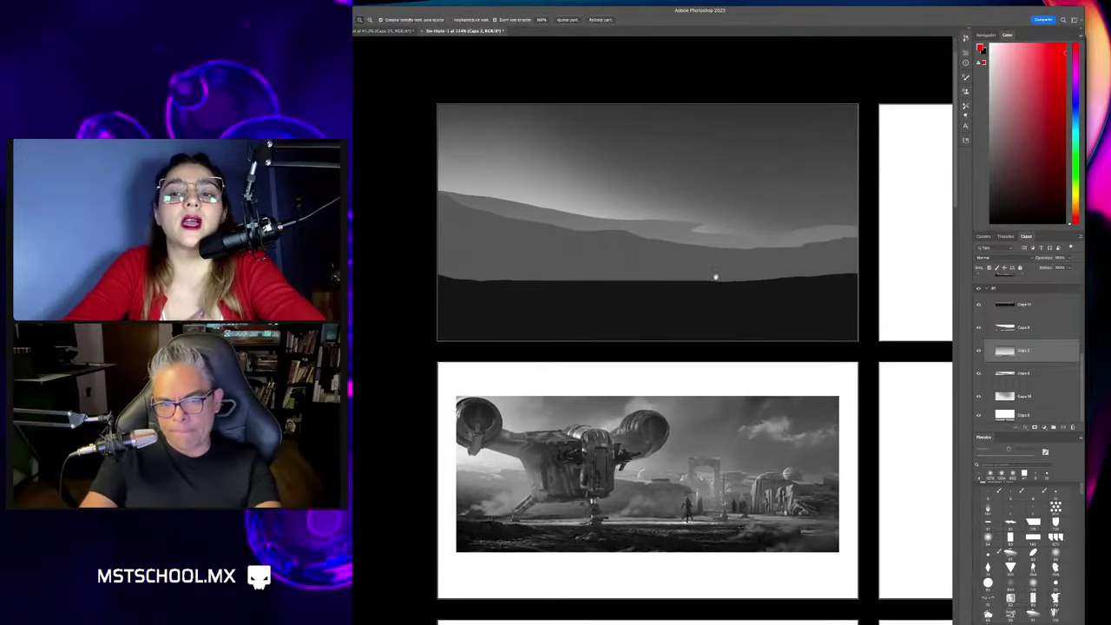
# Restack a hill layer so the pale ridge overlaps differently, then select the layer above.
pyautogui.press('v')
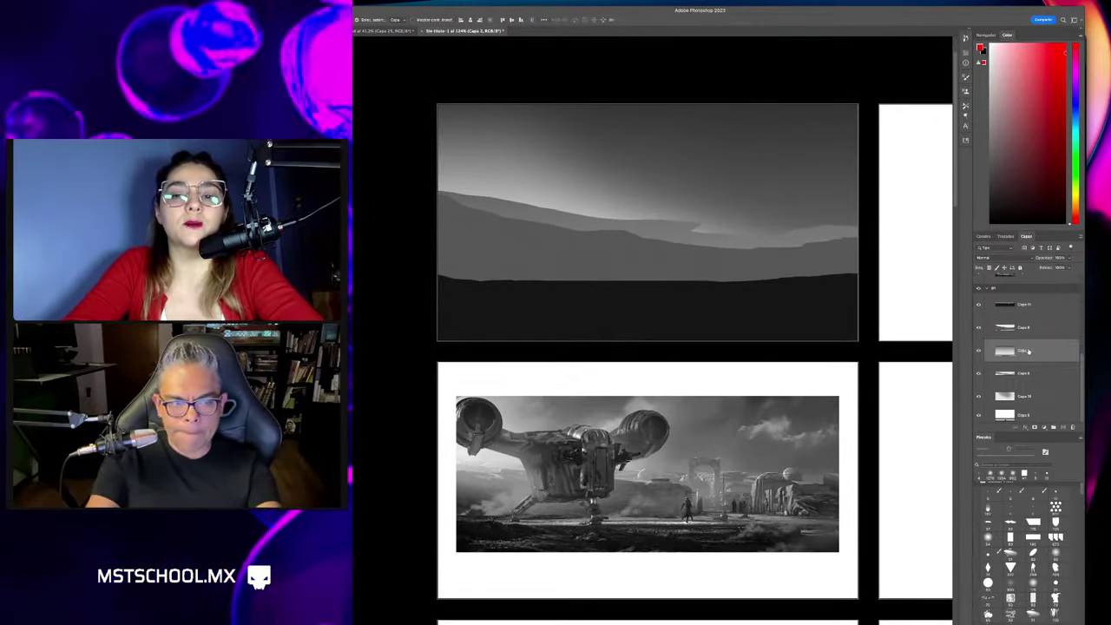
pyautogui.moveTo(1031, 382); pyautogui.dragTo(1031, 387)
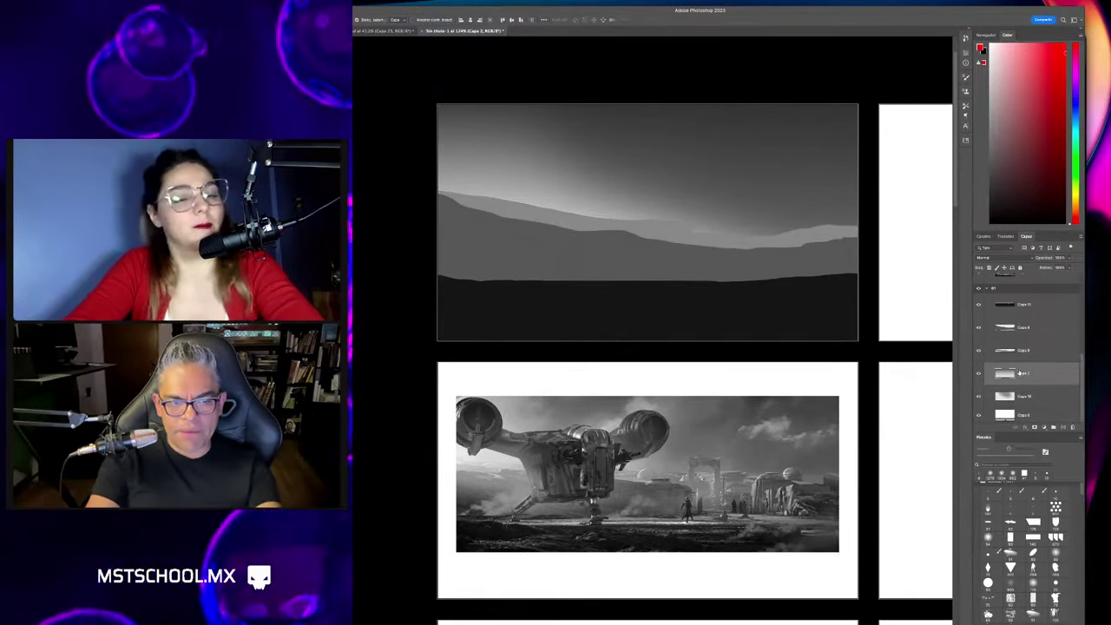
pyautogui.click(706, 242)
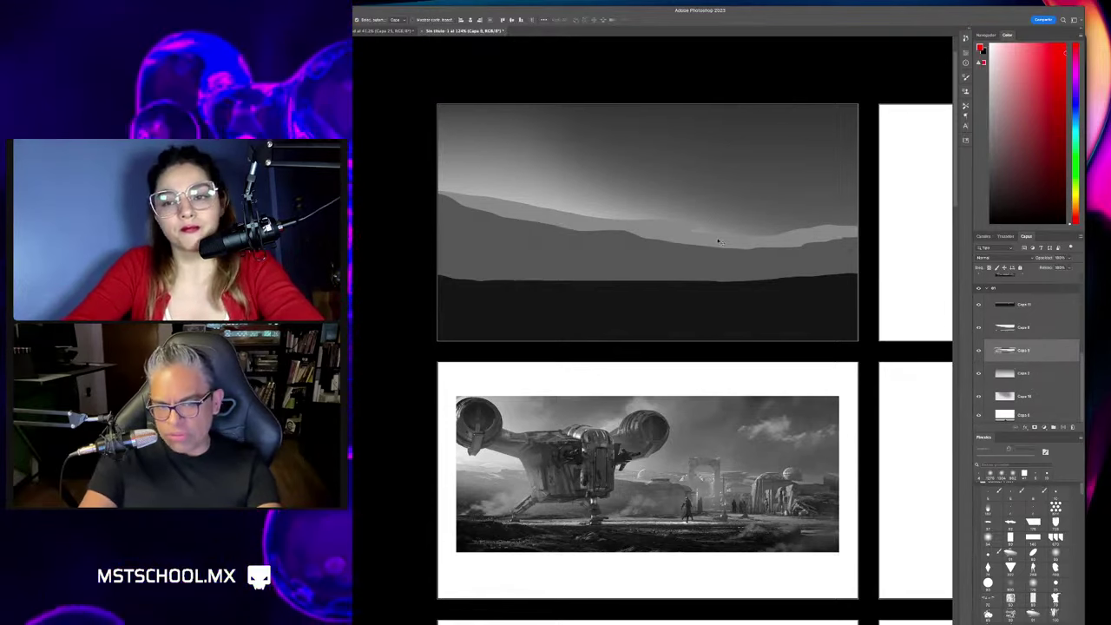
pyautogui.press('l')
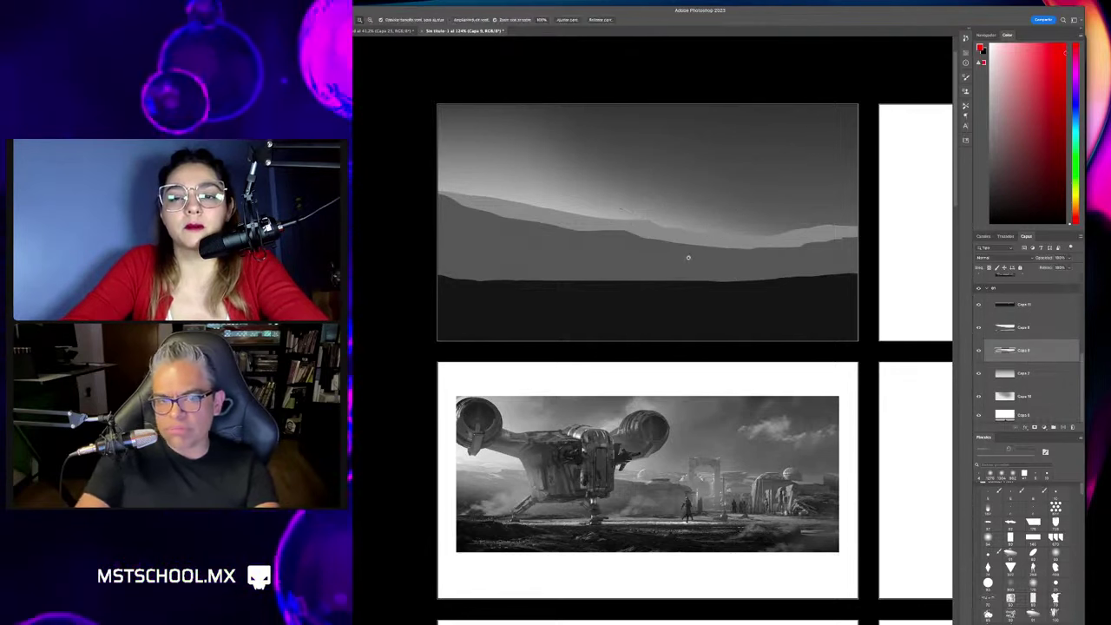
pyautogui.scroll(-2, 687, 256)
# Squash the hill layer slightly by raising its bottom edge.
pyautogui.press('v')
pyautogui.click(733, 217)
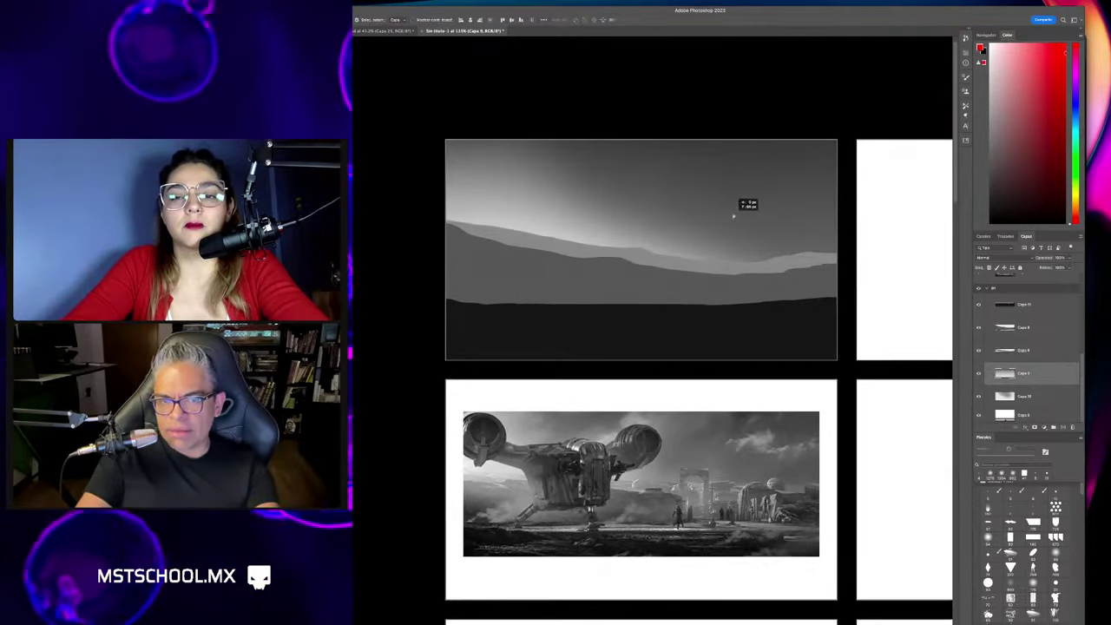
pyautogui.hotkey('ctrl', 't')
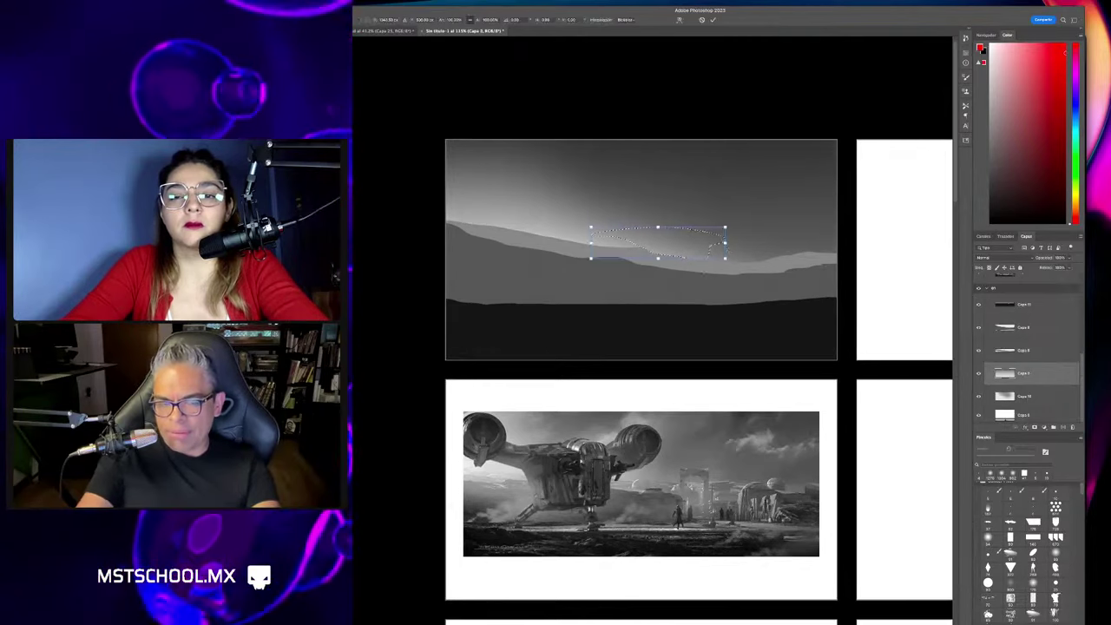
pyautogui.press('Return')
pyautogui.hotkey('ctrl', 't')
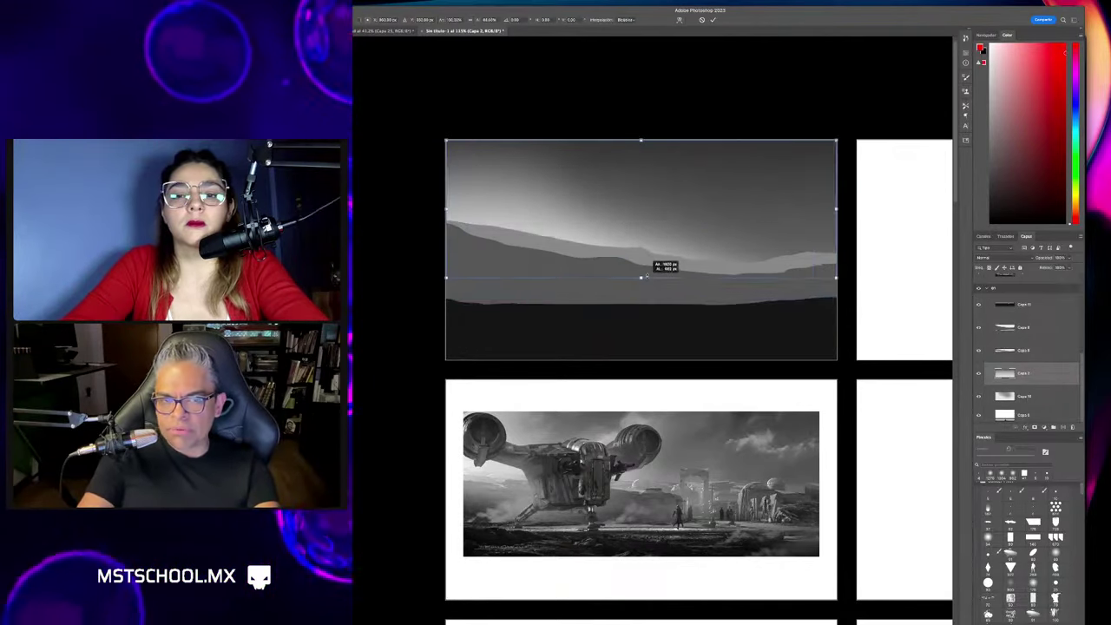
pyautogui.moveTo(642, 284); pyautogui.dragTo(647, 266)
pyautogui.press('Return')
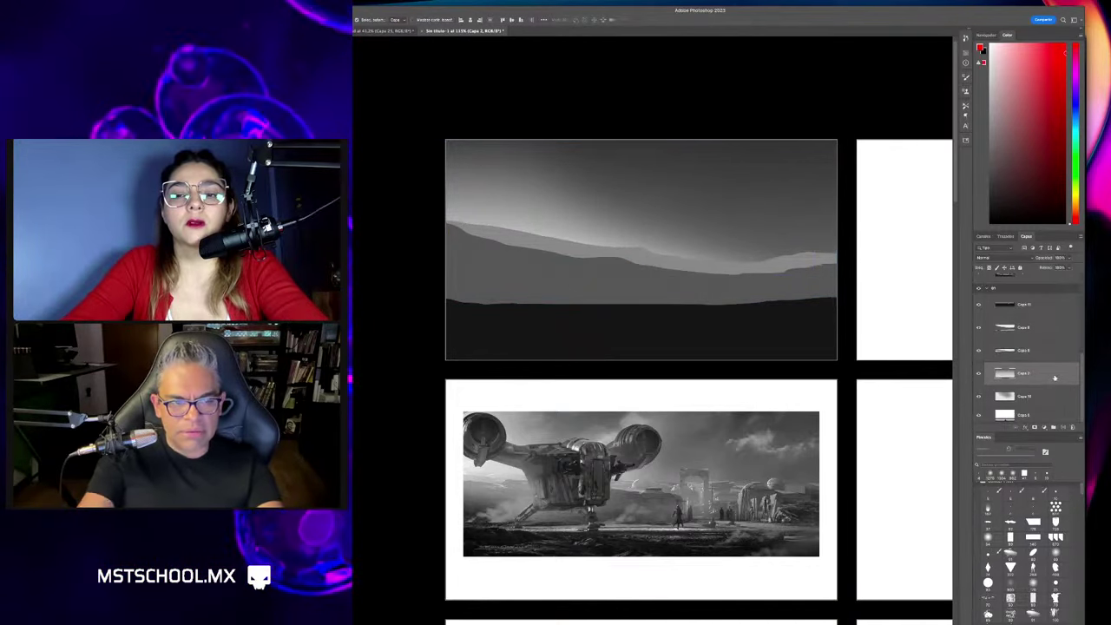
# Delete the Capa 2 sky, raise Capa 10's bottom edge, and remove the top-left glow.
pyautogui.press('Delete')
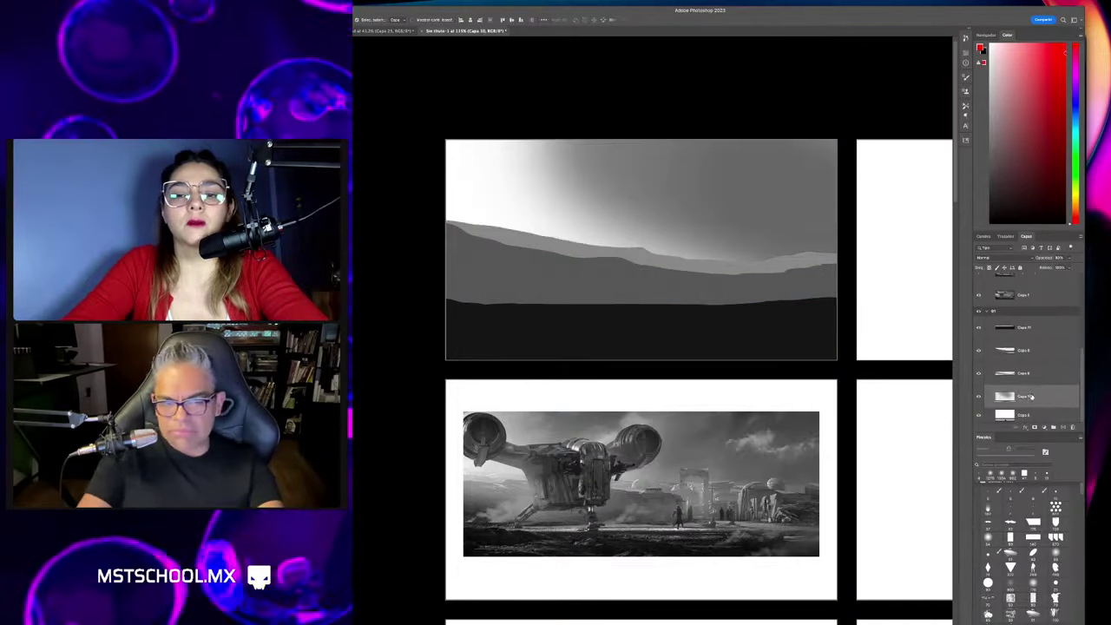
pyautogui.hotkey('ctrl', 't')
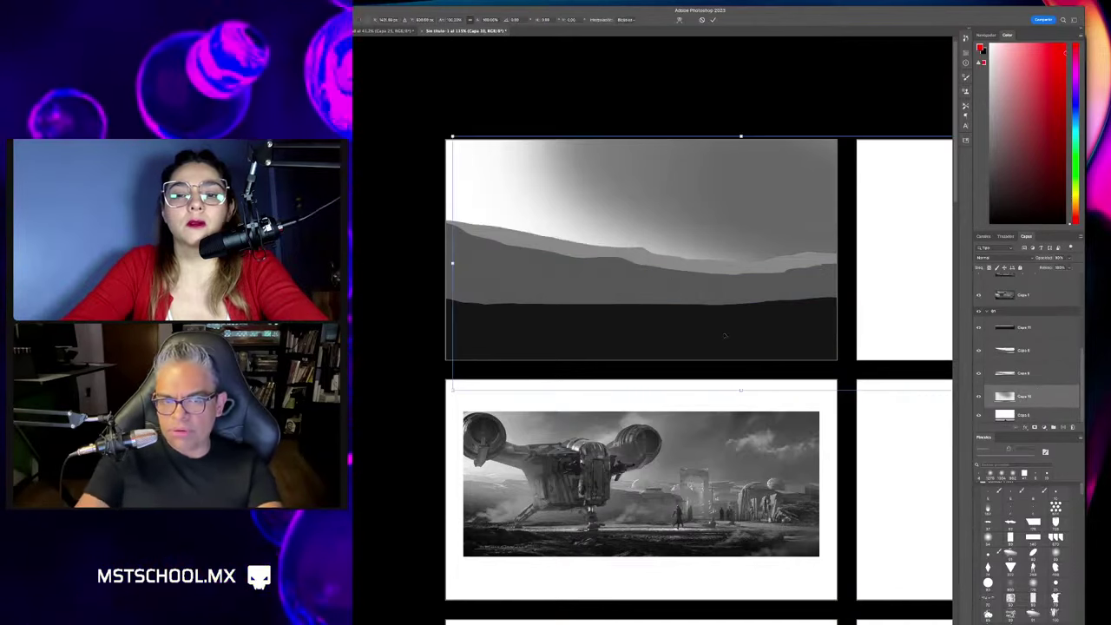
pyautogui.moveTo(724, 336); pyautogui.dragTo(640, 325)
pyautogui.moveTo(652, 378); pyautogui.dragTo(657, 324)
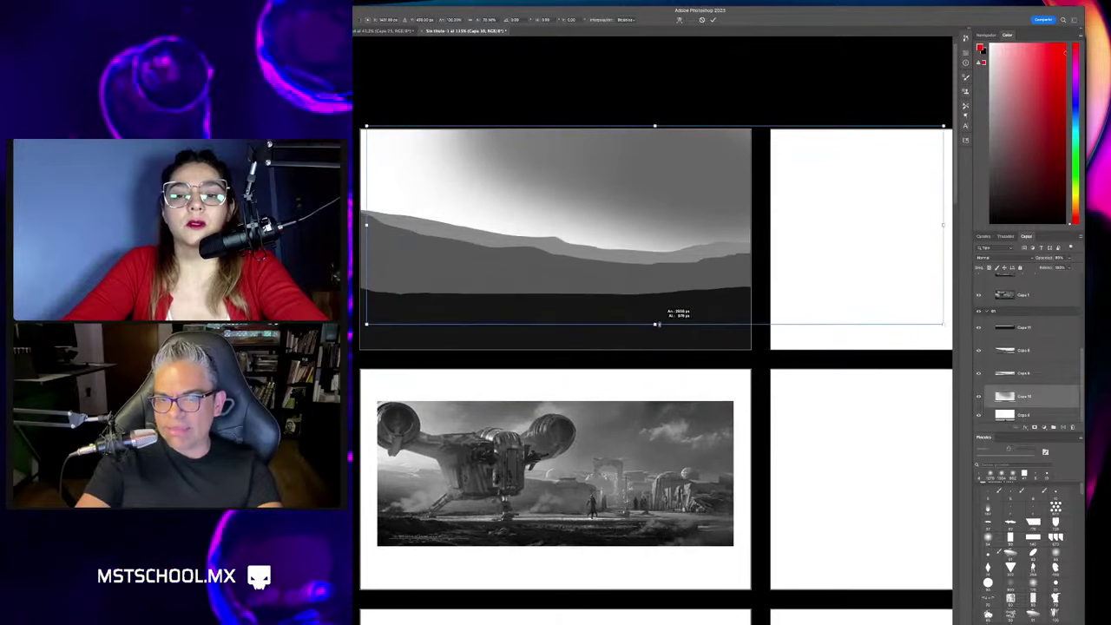
pyautogui.press('Return')
pyautogui.click(1024, 415)
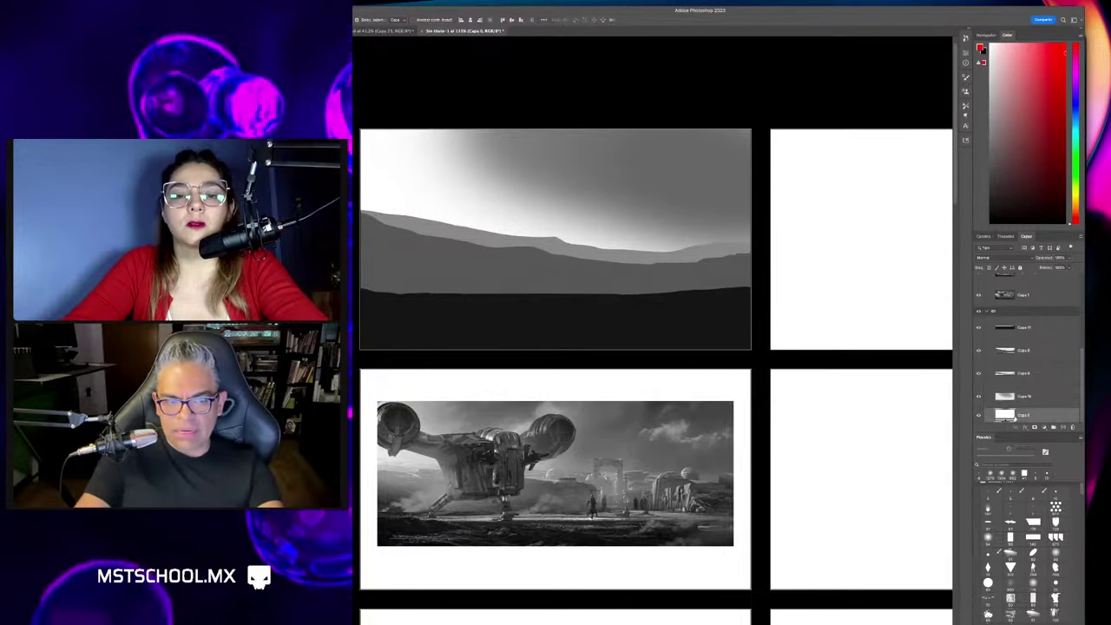
pyautogui.press('b')
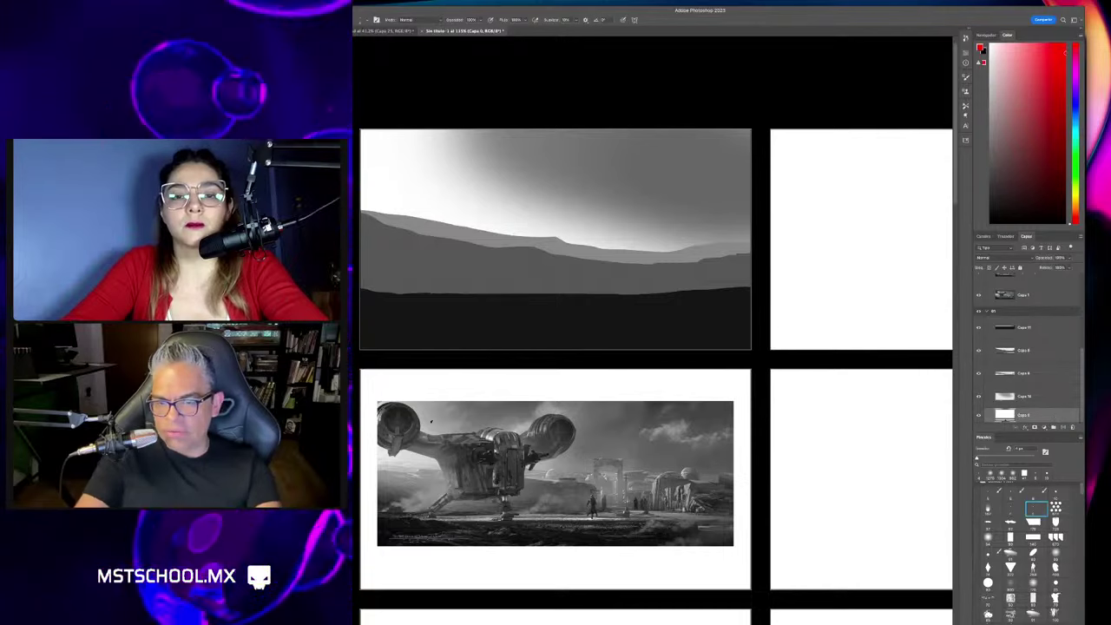
pyautogui.hotkey('ctrl', 'z')
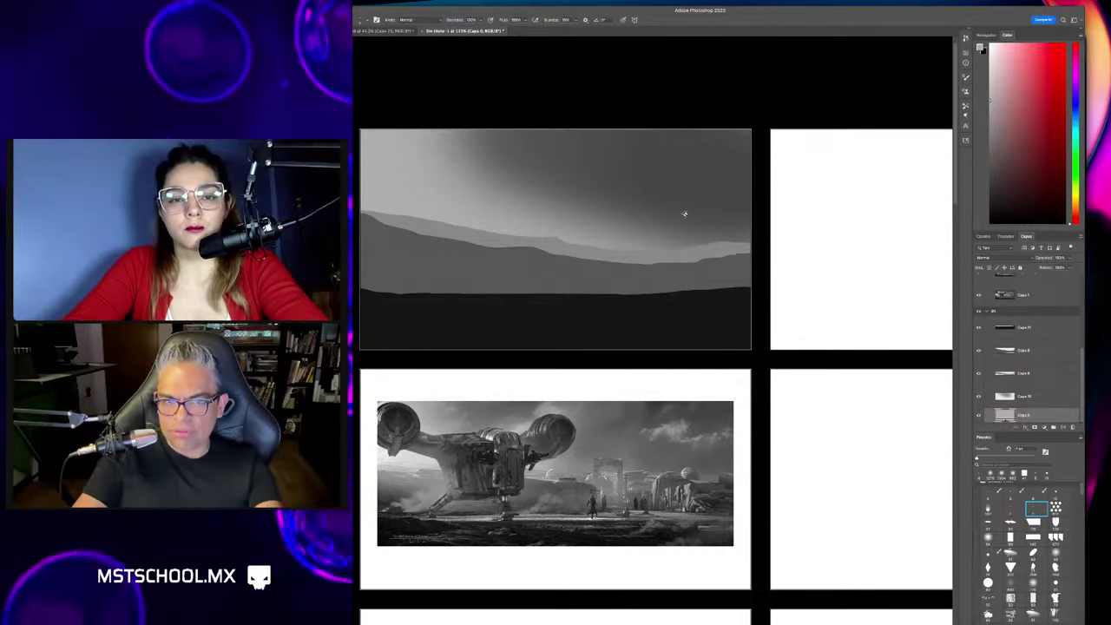
# Hide the panels and zoom in on the figures and buildings in the reference image.
pyautogui.press('v')
pyautogui.scroll(-1, 578, 230)
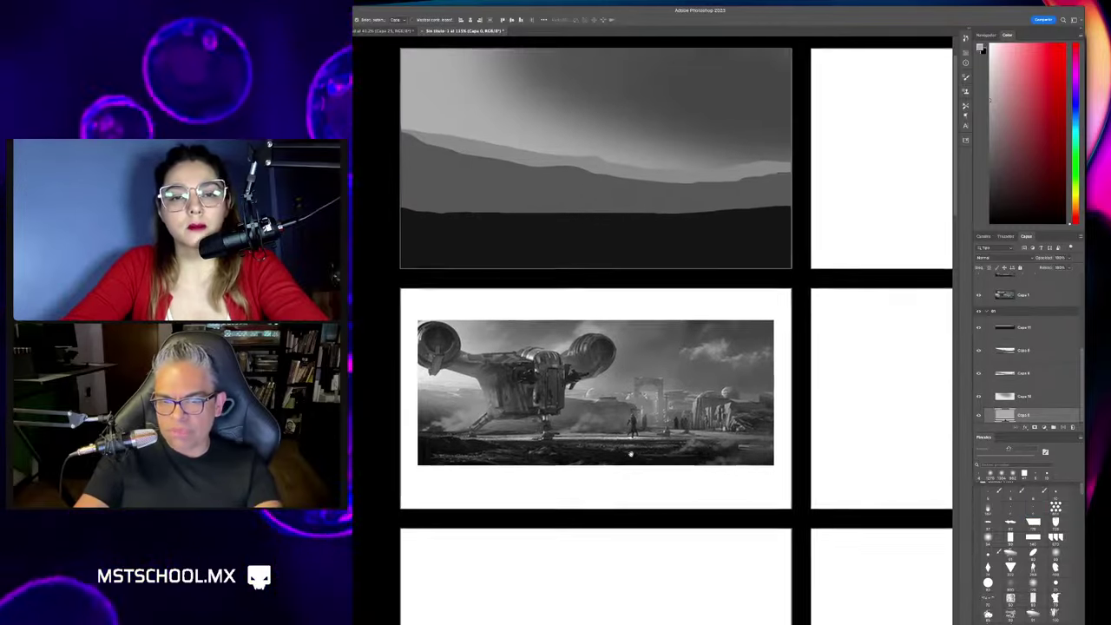
pyautogui.hotkey('ctrl', '+')
pyautogui.press('Tab')
pyautogui.scroll(2, 684, 422)
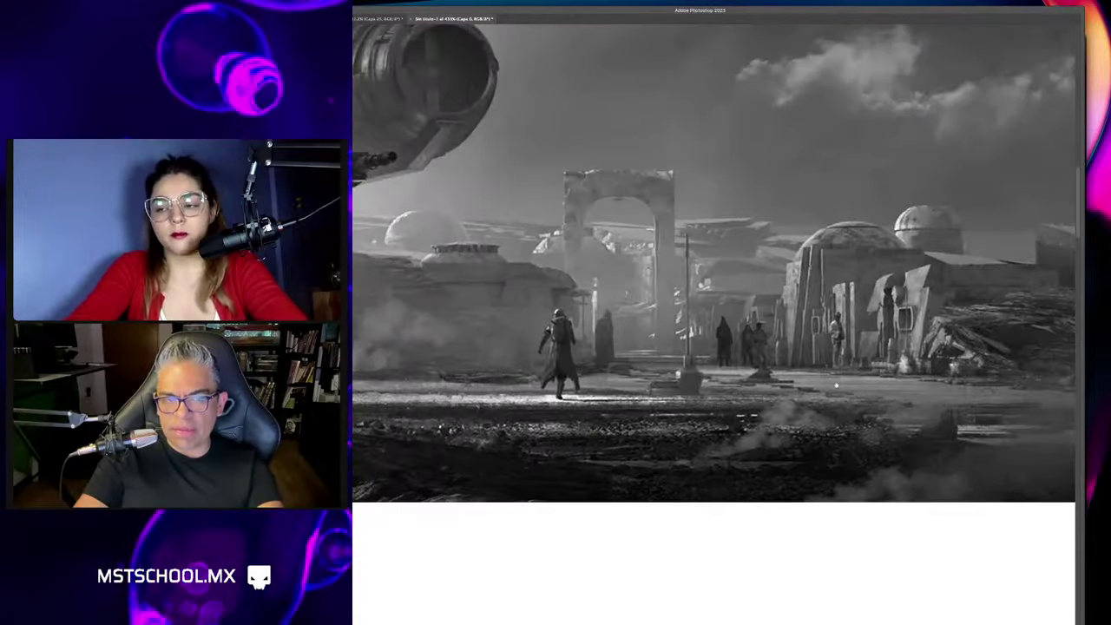
pyautogui.scroll(2, 695, 376)
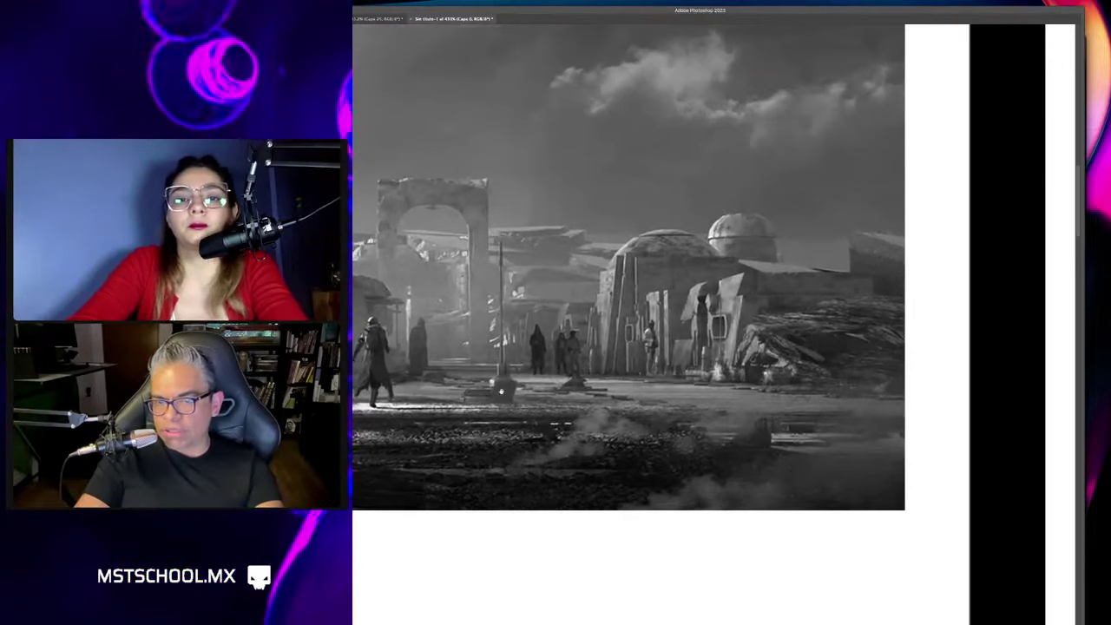
pyautogui.scroll(1, 486, 330)
pyautogui.scroll(1, 520, 347)
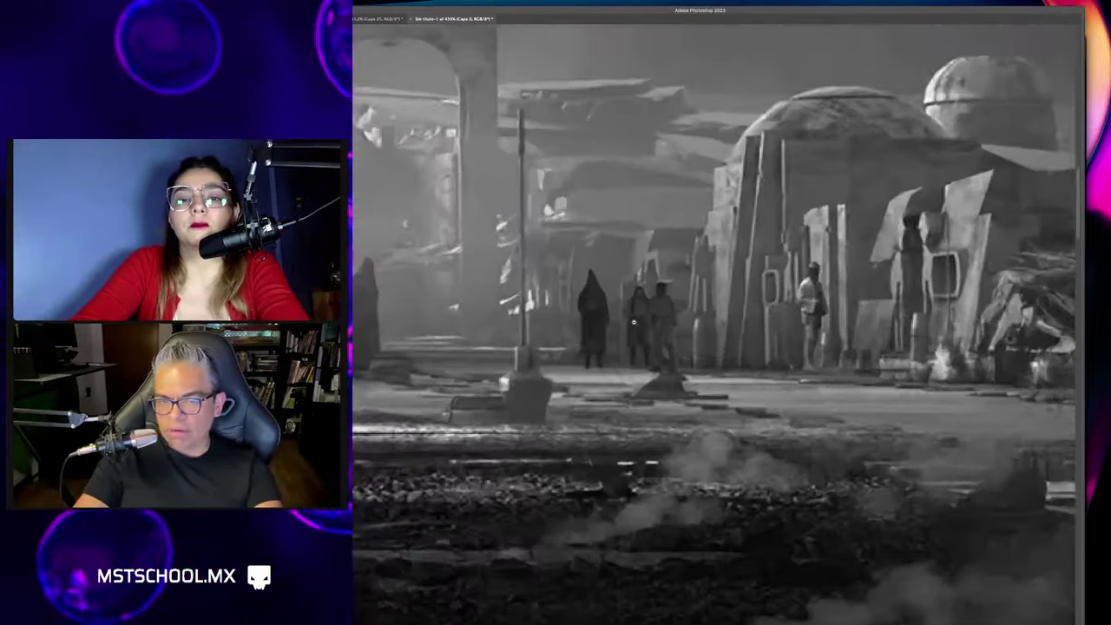
pyautogui.scroll(1, 564, 295)
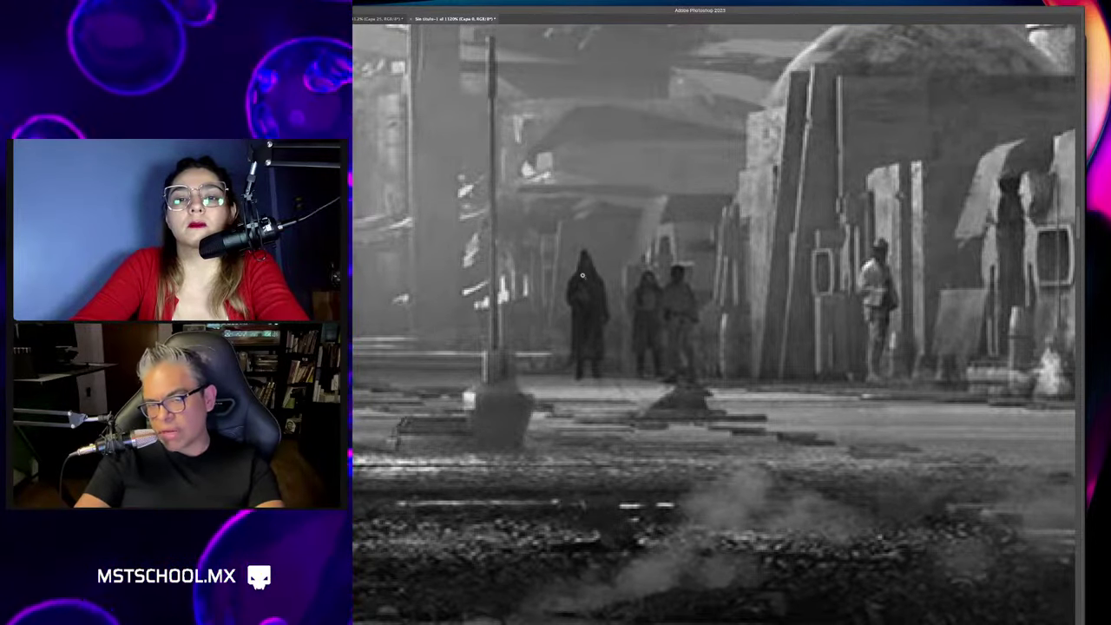
pyautogui.moveTo(918, 292); pyautogui.dragTo(660, 258)
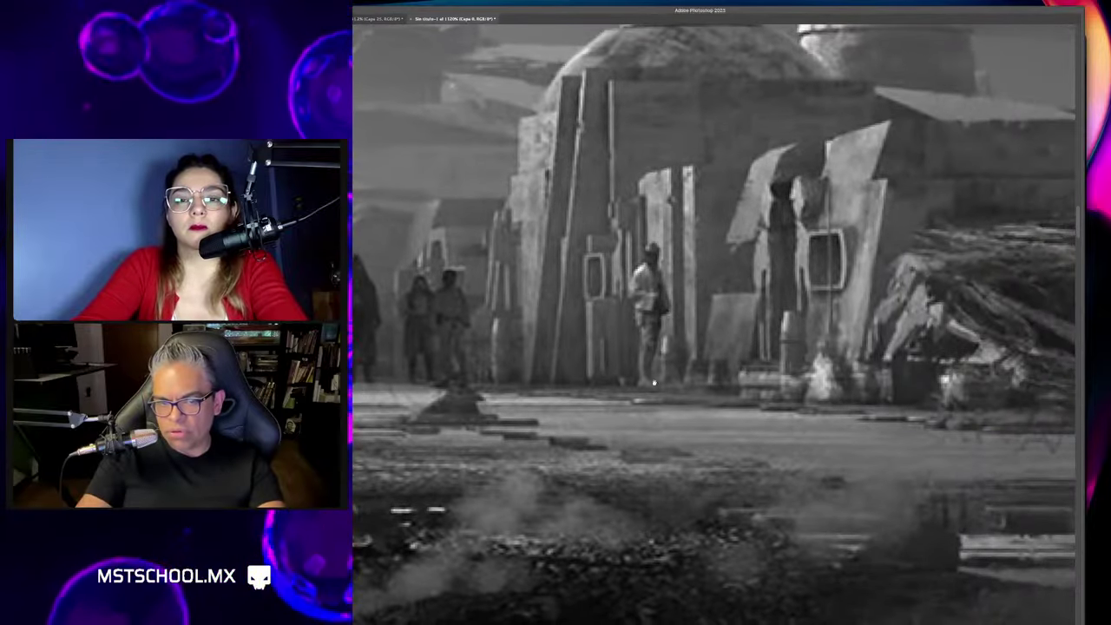
pyautogui.scroll(-2, 665, 314)
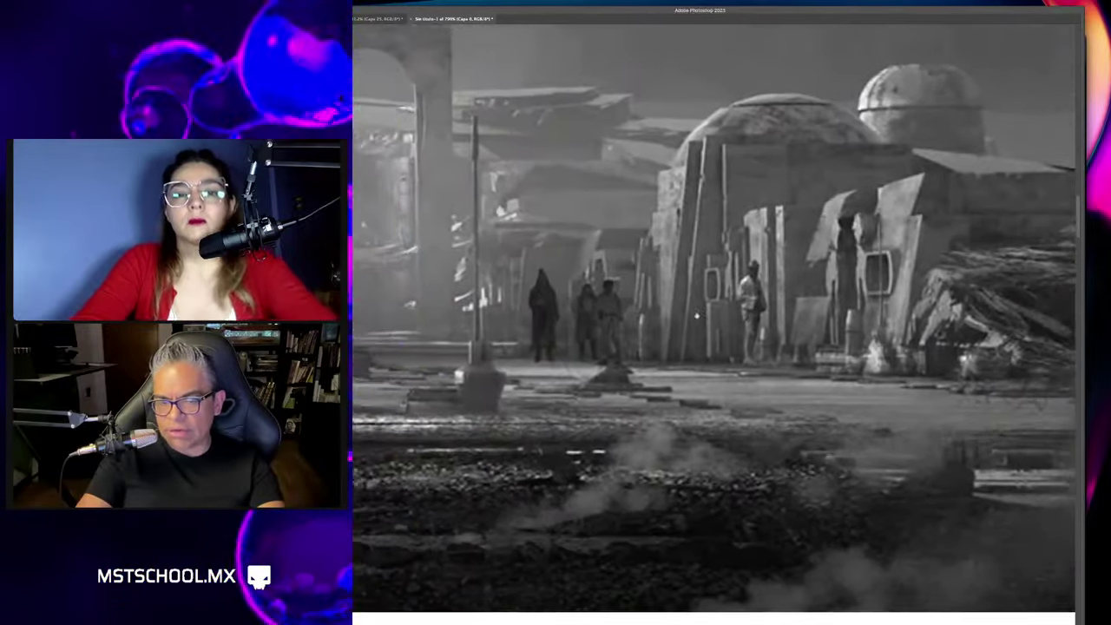
# Lasso the walking figure and lighten it by raising the Levels output black.
pyautogui.scroll(2, 682, 322)
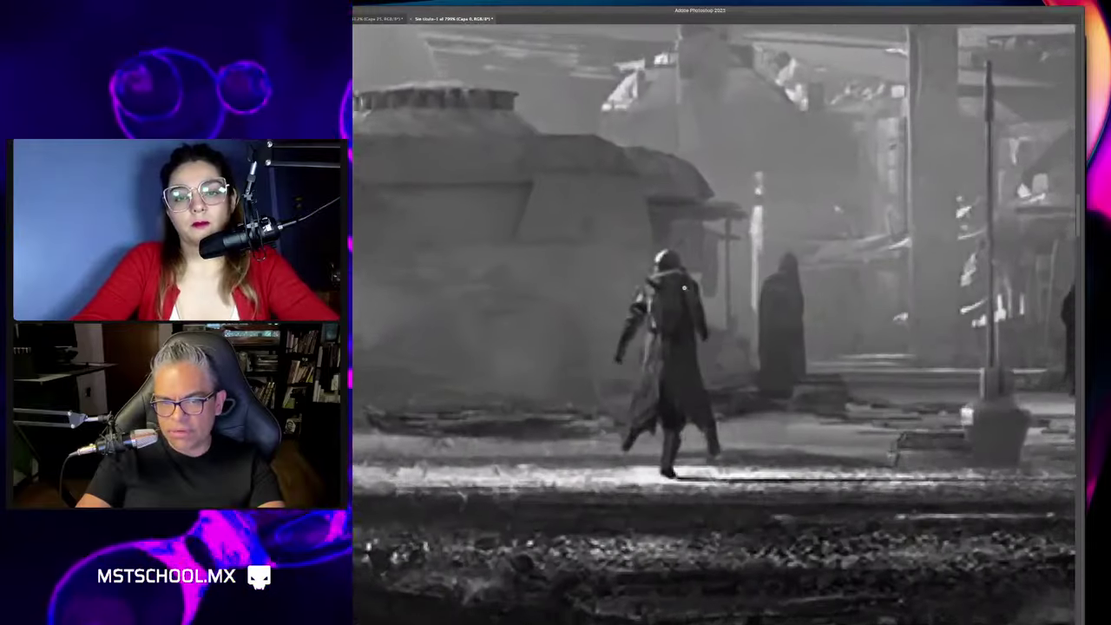
pyautogui.scroll(2, 659, 339)
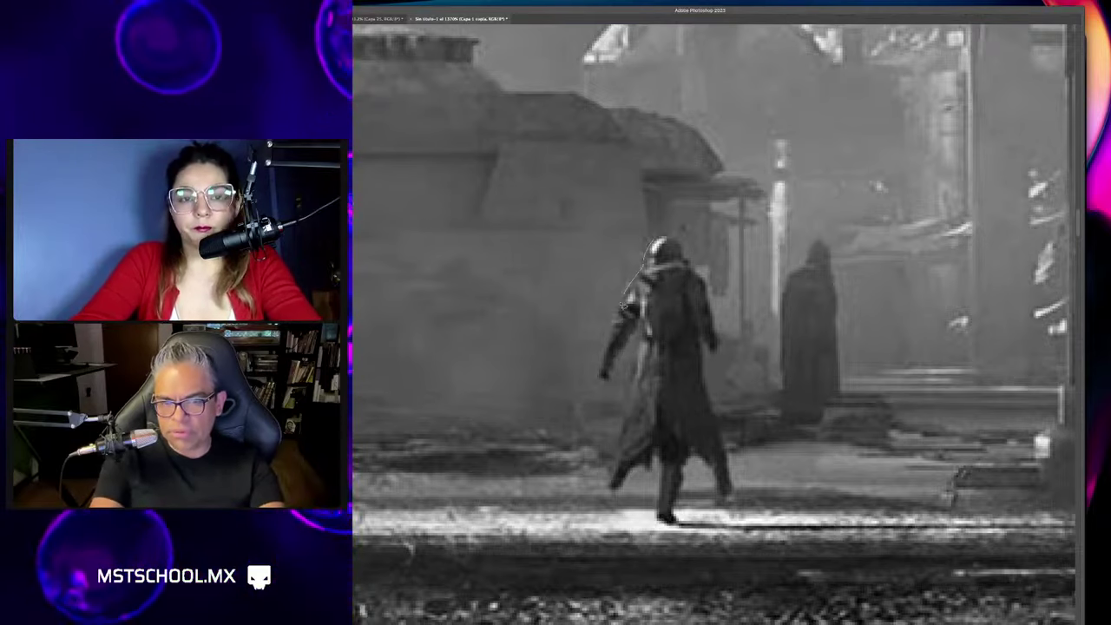
pyautogui.moveTo(600, 371); pyautogui.dragTo(629, 392)
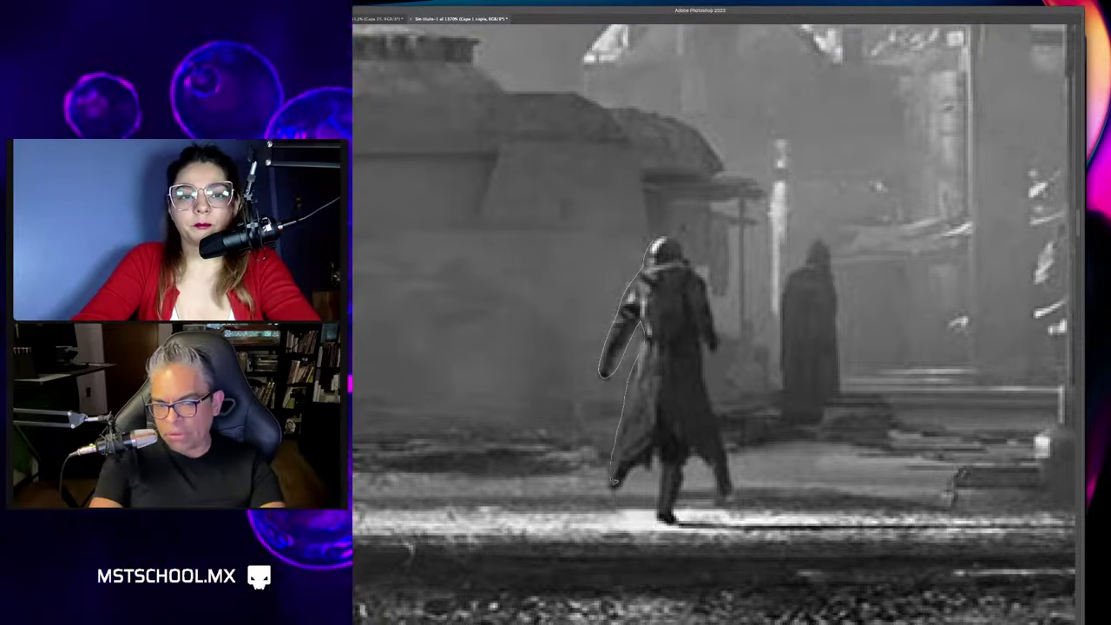
pyautogui.moveTo(613, 480); pyautogui.dragTo(665, 518)
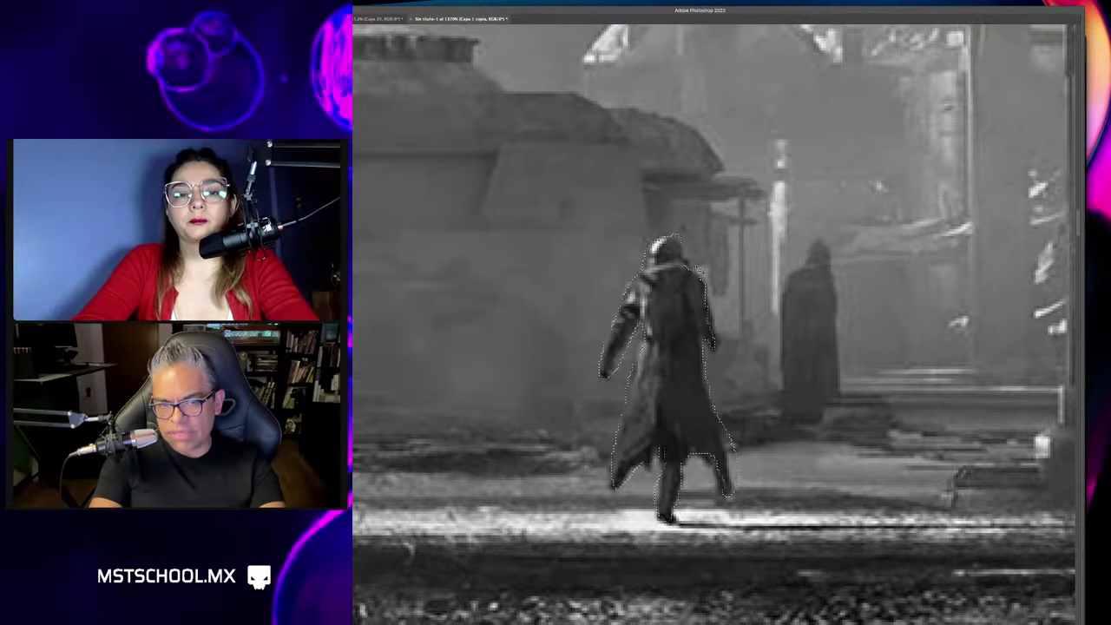
pyautogui.hotkey('ctrl', 'l')
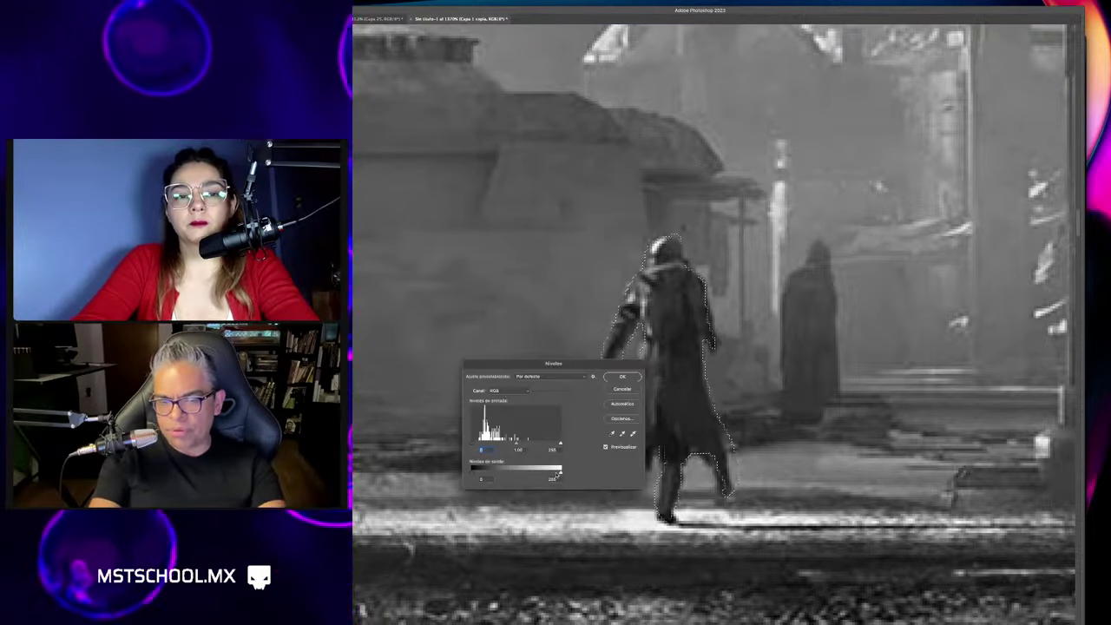
pyautogui.moveTo(475, 474); pyautogui.dragTo(481, 476)
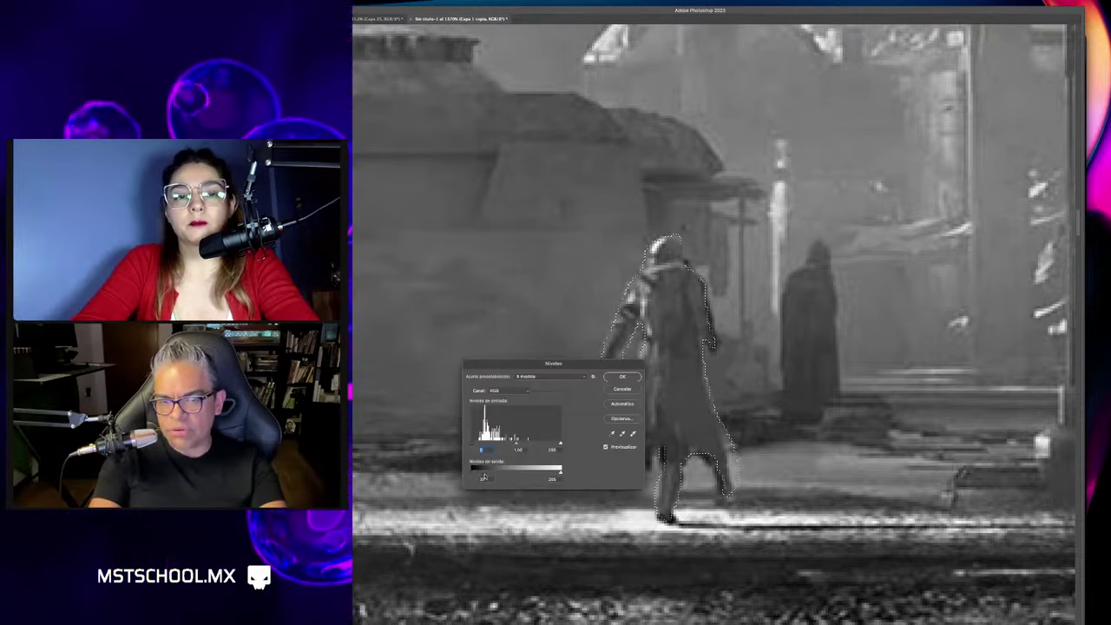
pyautogui.click(612, 379)
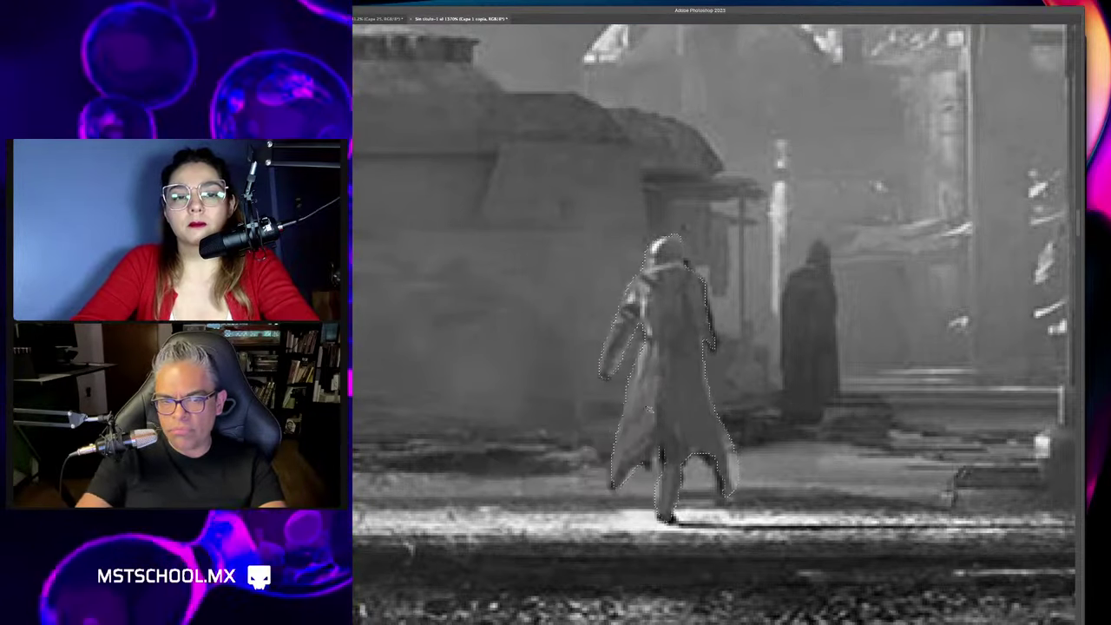
pyautogui.keyDown('alt'); pyautogui.scroll(-5, 612, 479); pyautogui.keyUp('alt')
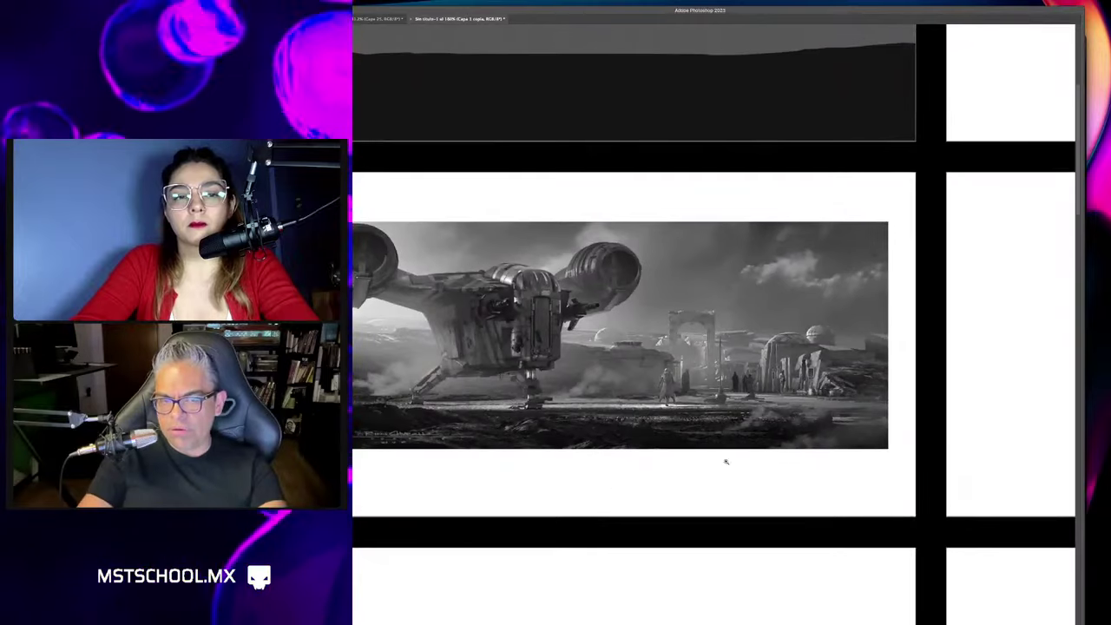
# Pan to the landscape thumbnail and move its dark ground band up about 40 px.
pyautogui.keyDown('alt'); pyautogui.scroll(5, 730, 342); pyautogui.keyUp('alt')
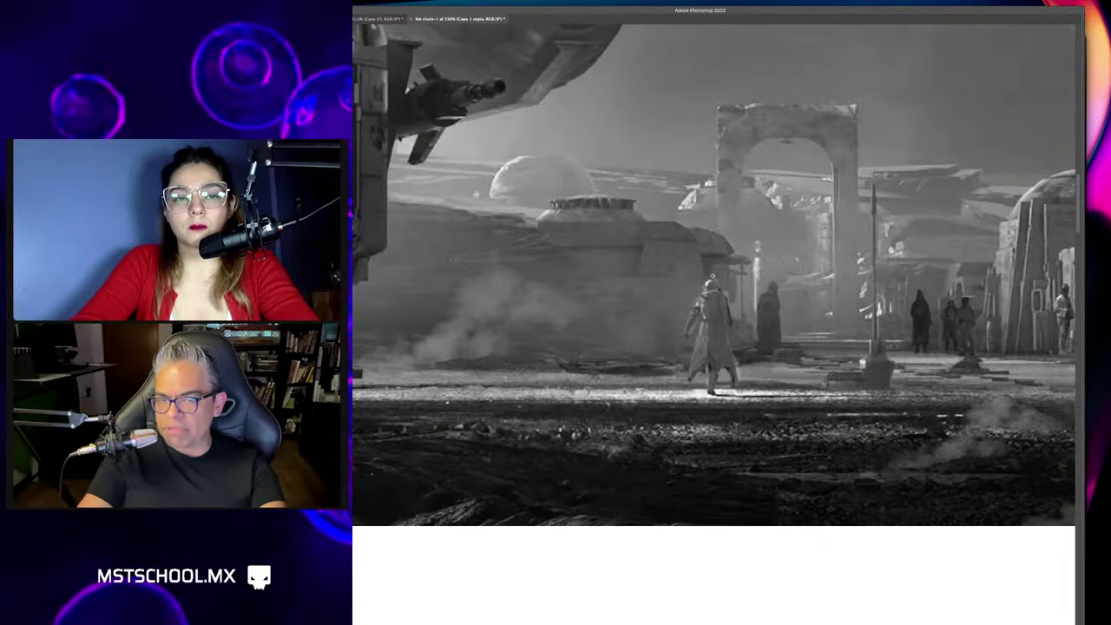
pyautogui.keyDown('alt'); pyautogui.scroll(-3, 729, 321); pyautogui.keyUp('alt')
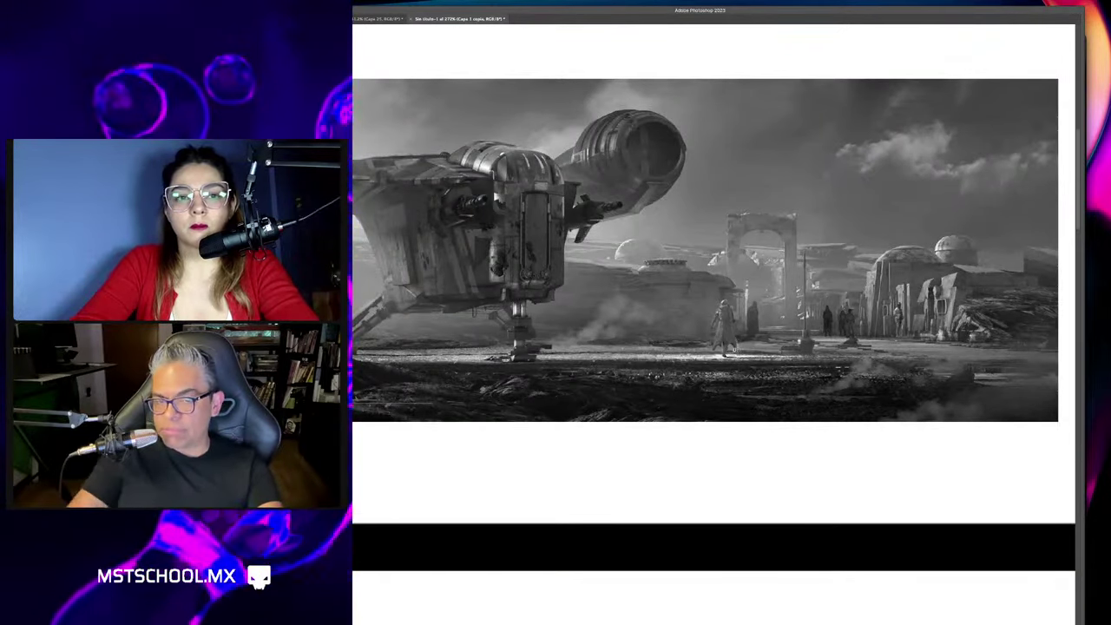
pyautogui.keyDown('alt'); pyautogui.scroll(-2, 744, 362); pyautogui.keyUp('alt')
pyautogui.keyDown('alt'); pyautogui.scroll(-2, 744, 363); pyautogui.keyUp('alt')
pyautogui.scroll(-2, 745, 362)
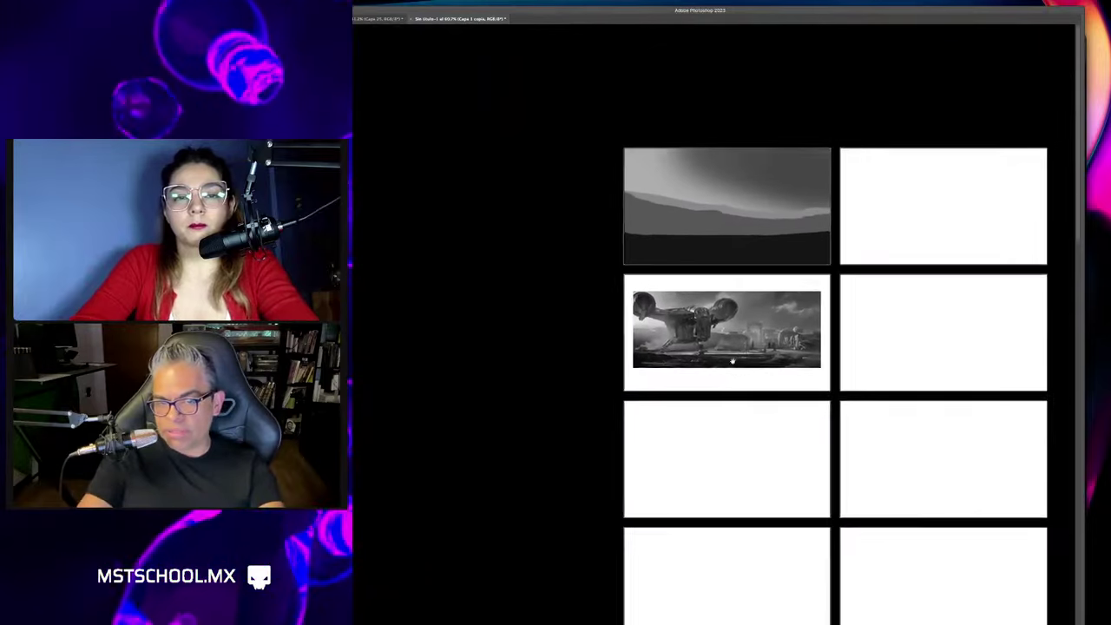
pyautogui.scroll(1, 726, 373)
pyautogui.scroll(2, 678, 341)
pyautogui.moveTo(678, 341); pyautogui.dragTo(719, 352)
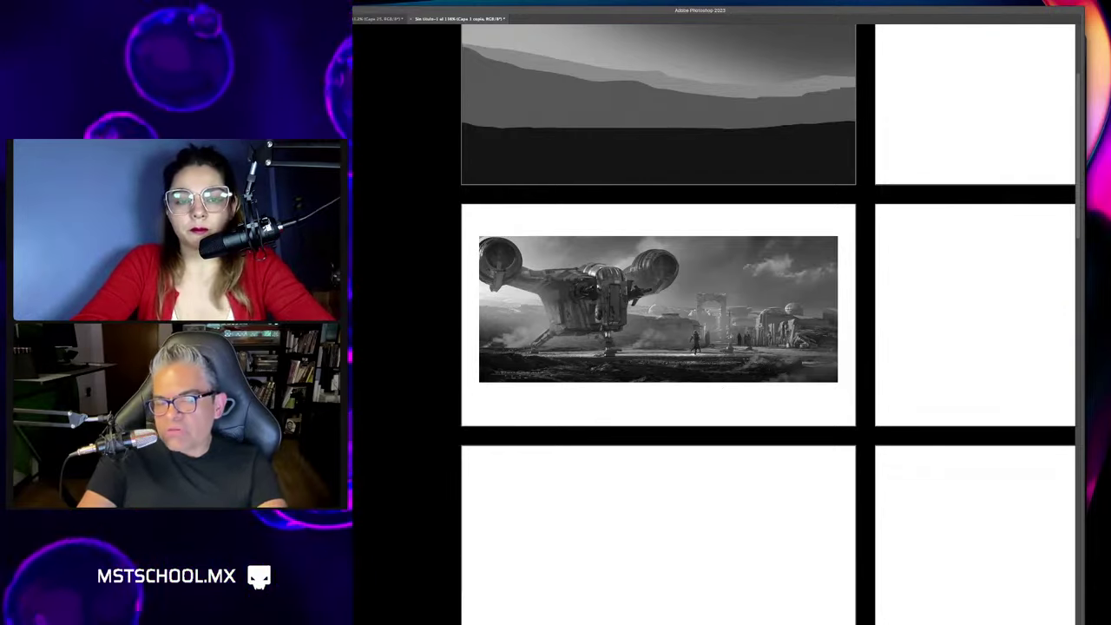
pyautogui.click(703, 359)
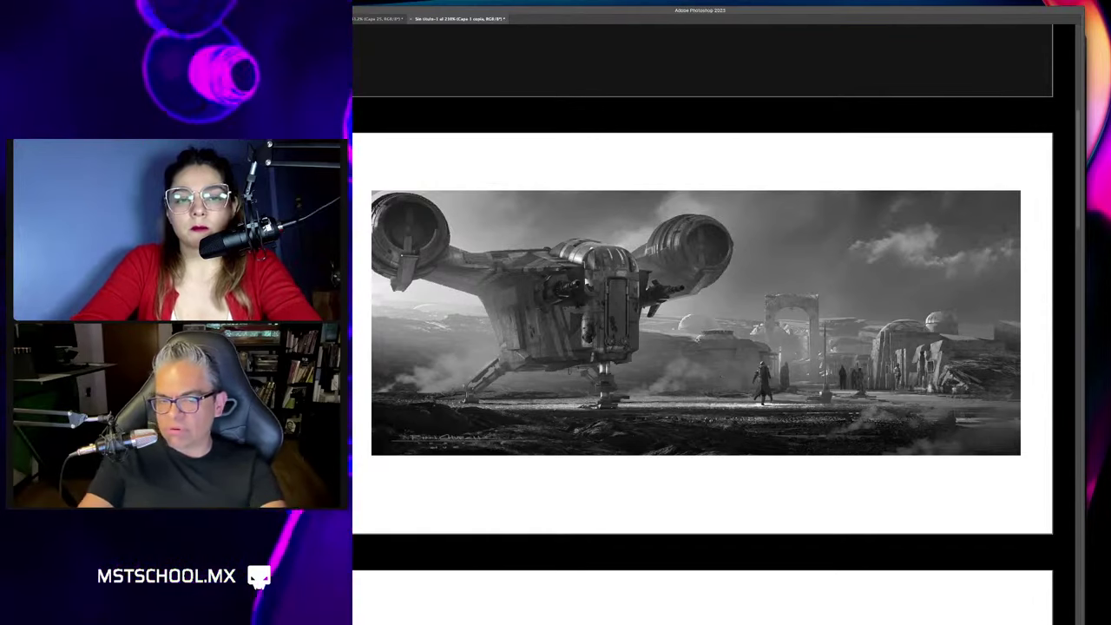
pyautogui.moveTo(695, 358); pyautogui.dragTo(688, 314)
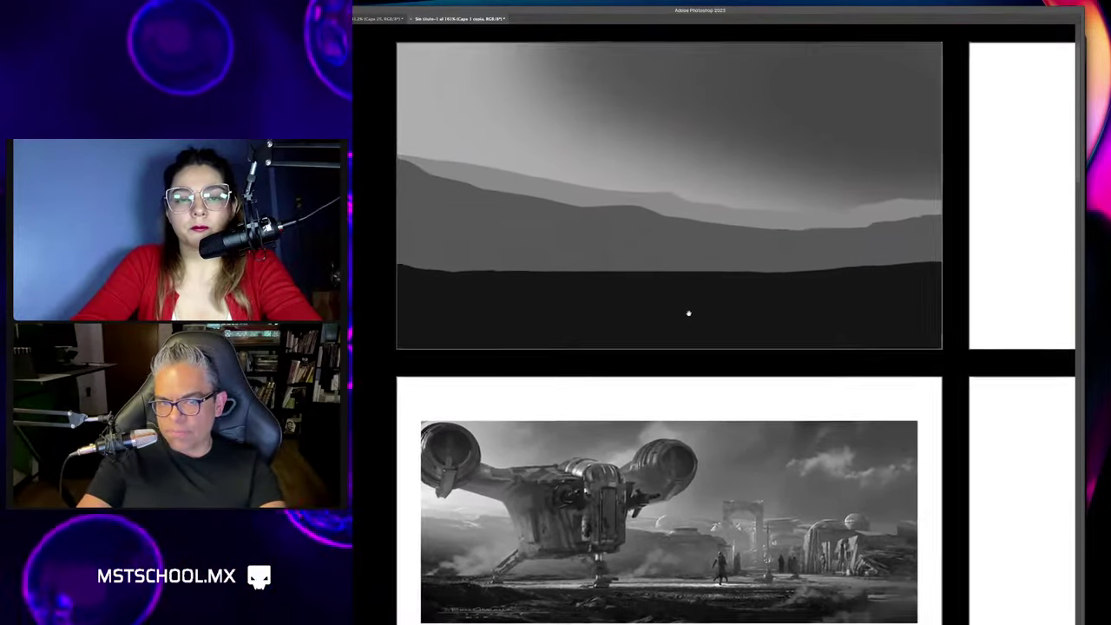
pyautogui.scroll(-1, 688, 314)
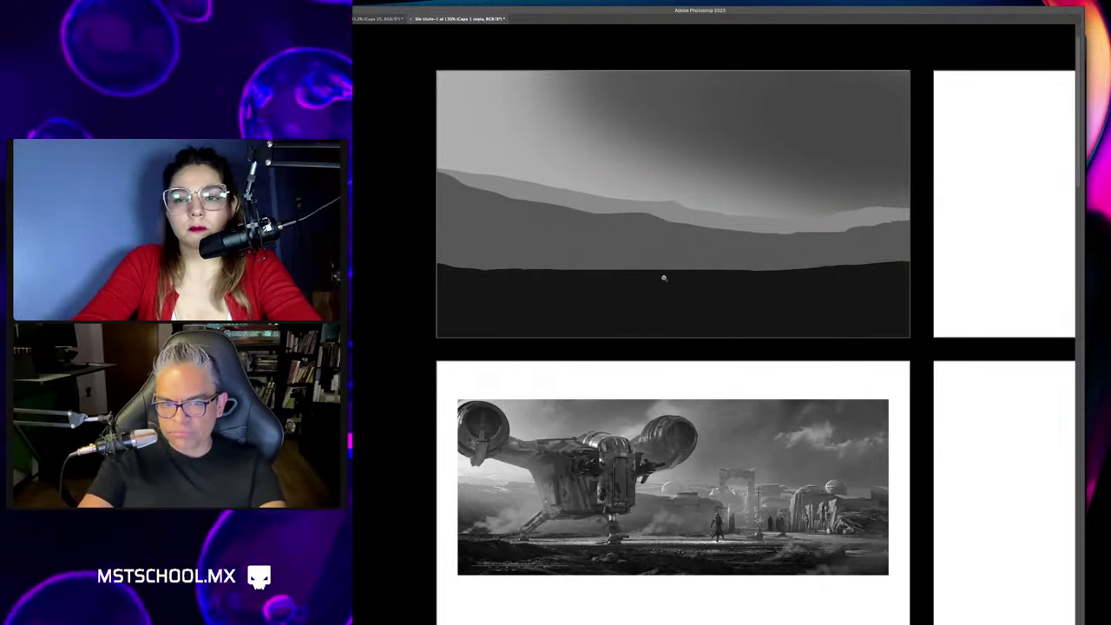
pyautogui.moveTo(663, 304)
pyautogui.mouseDown()
pyautogui.moveTo(657, 270)
pyautogui.moveTo(668, 302)
pyautogui.mouseUp()
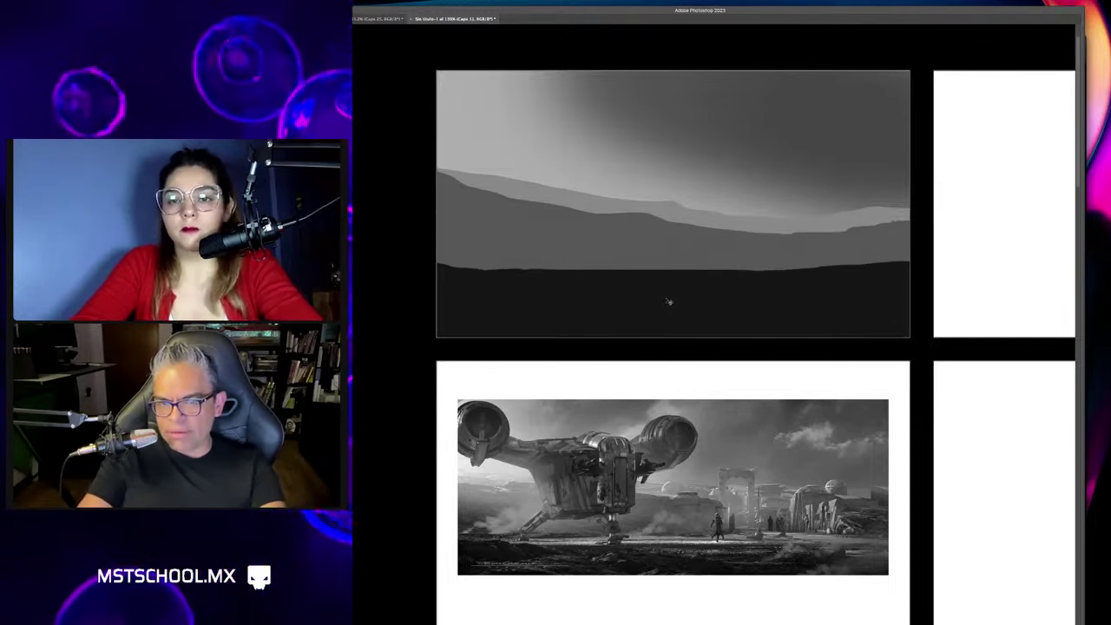
# Set up a hard square brush and paint a small dark post and a slanted landing leg.
pyautogui.rightClick(587, 286)
pyautogui.press('Escape')
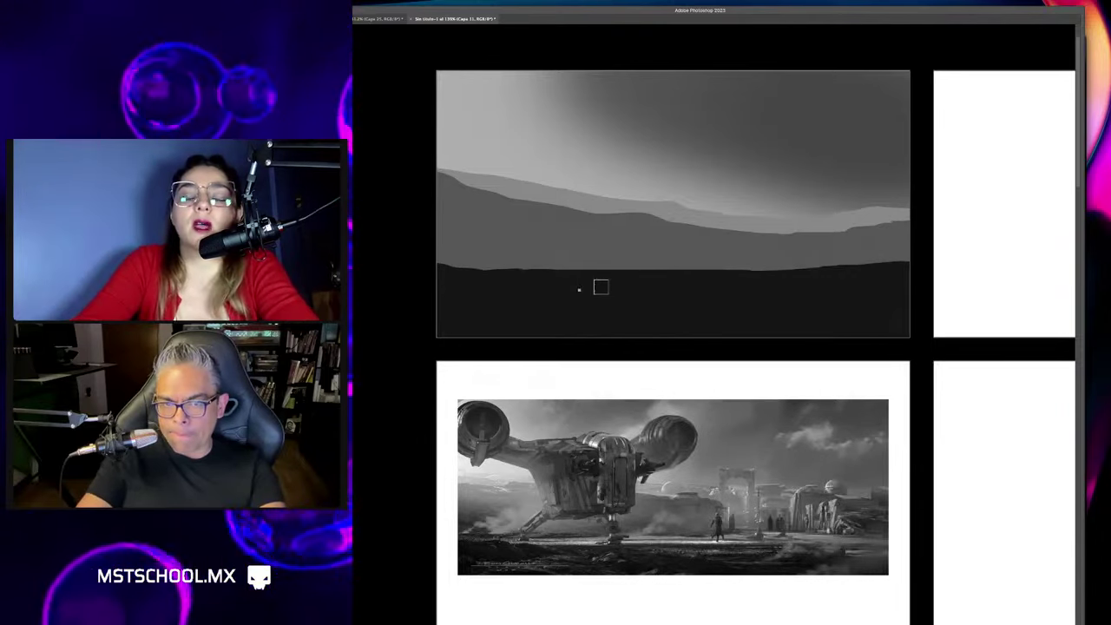
pyautogui.keyDown('alt'); pyautogui.rightClick(600, 285); pyautogui.keyUp('alt')
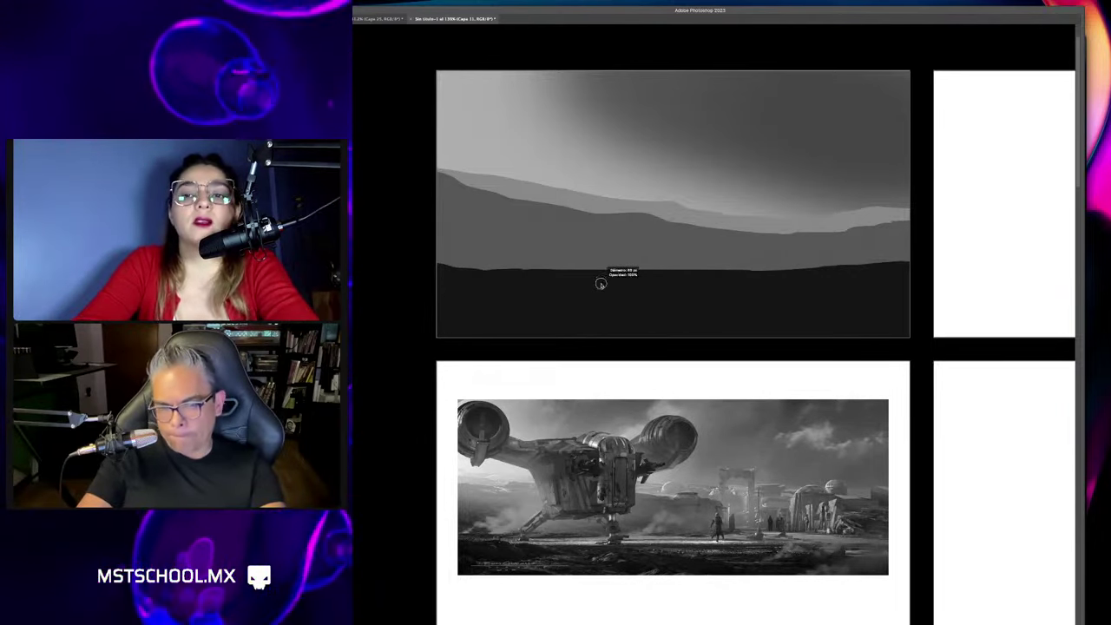
pyautogui.moveTo(603, 253); pyautogui.dragTo(601, 262)
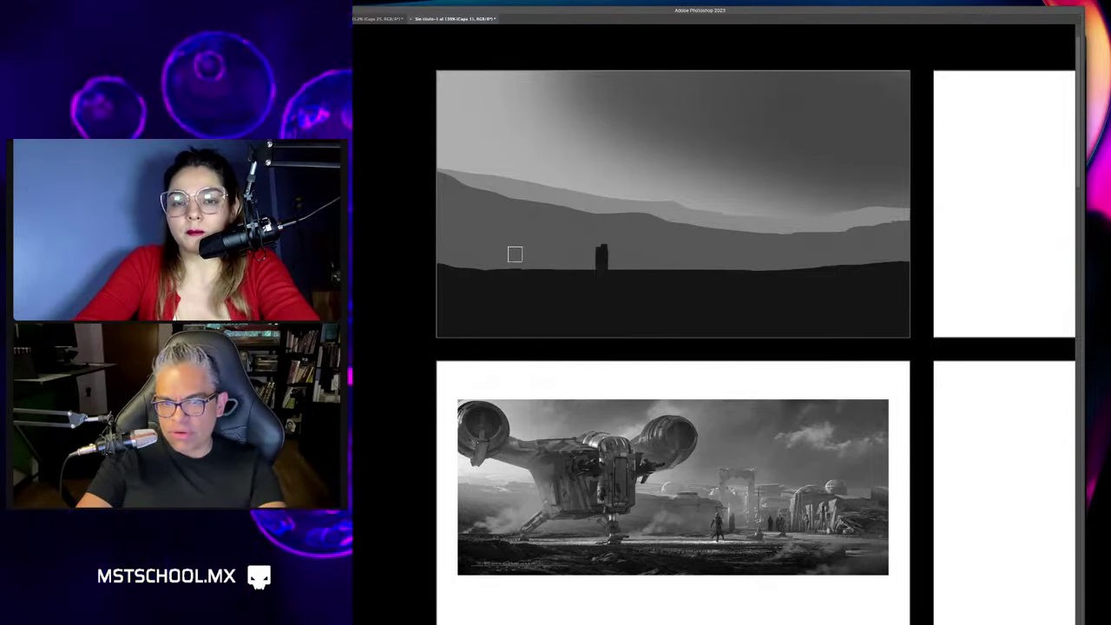
pyautogui.moveTo(514, 254)
pyautogui.mouseDown()
pyautogui.moveTo(504, 258)
pyautogui.moveTo(599, 245)
pyautogui.mouseUp()
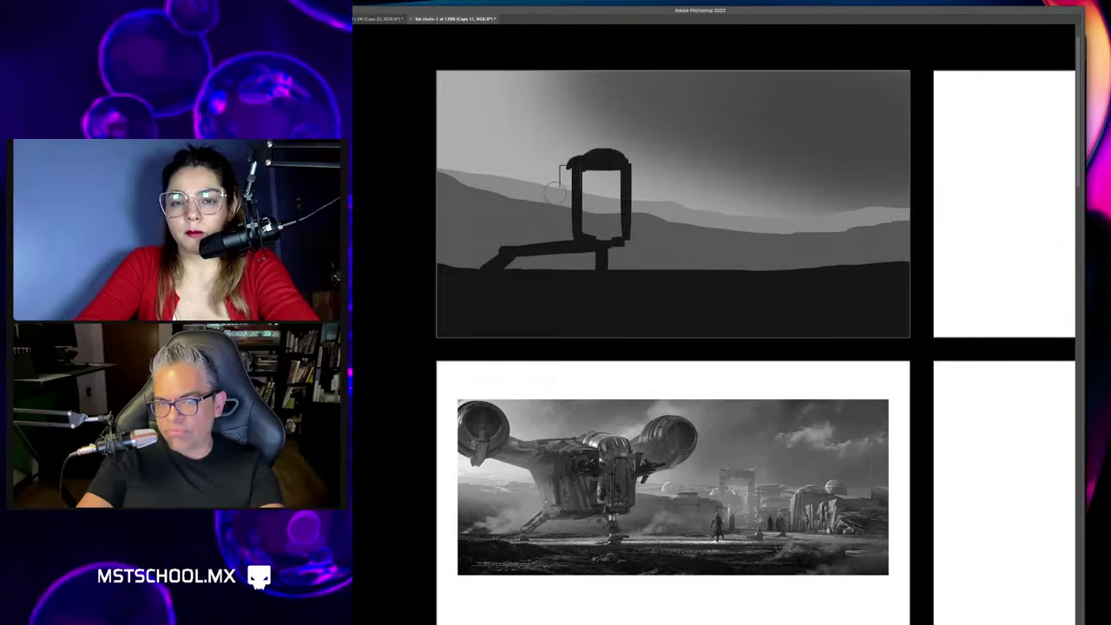
# Paint the hull's top and left side, fill its gap, extend it left and lighten its left edge.
pyautogui.moveTo(499, 175); pyautogui.dragTo(599, 159)
pyautogui.moveTo(503, 248)
pyautogui.mouseDown()
pyautogui.moveTo(510, 177)
pyautogui.moveTo(532, 231)
pyautogui.mouseUp()
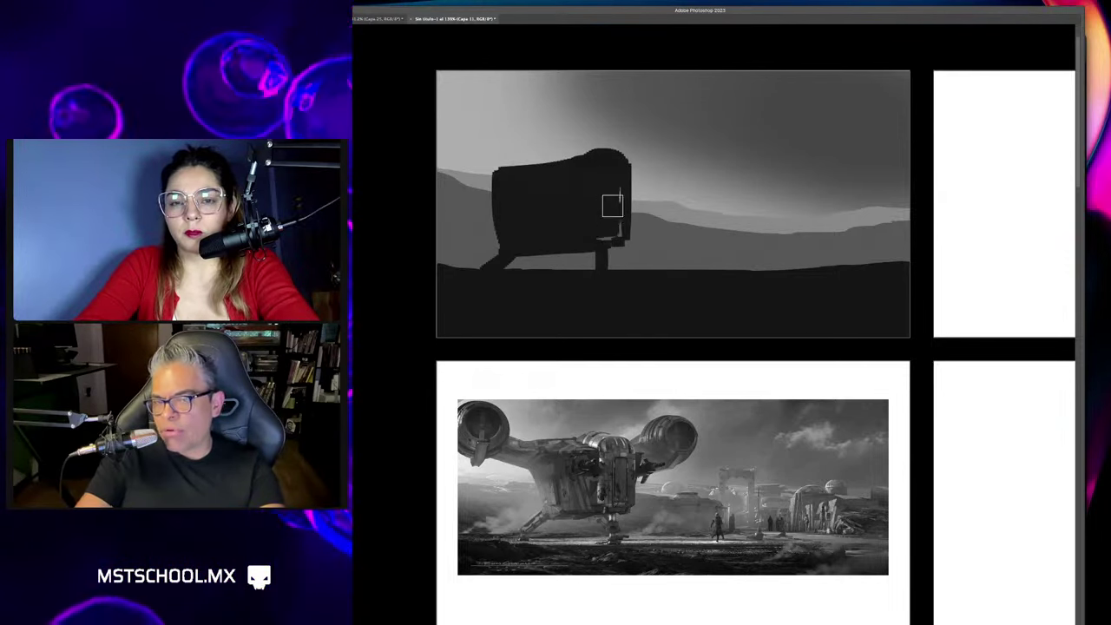
pyautogui.moveTo(612, 206); pyautogui.dragTo(592, 234)
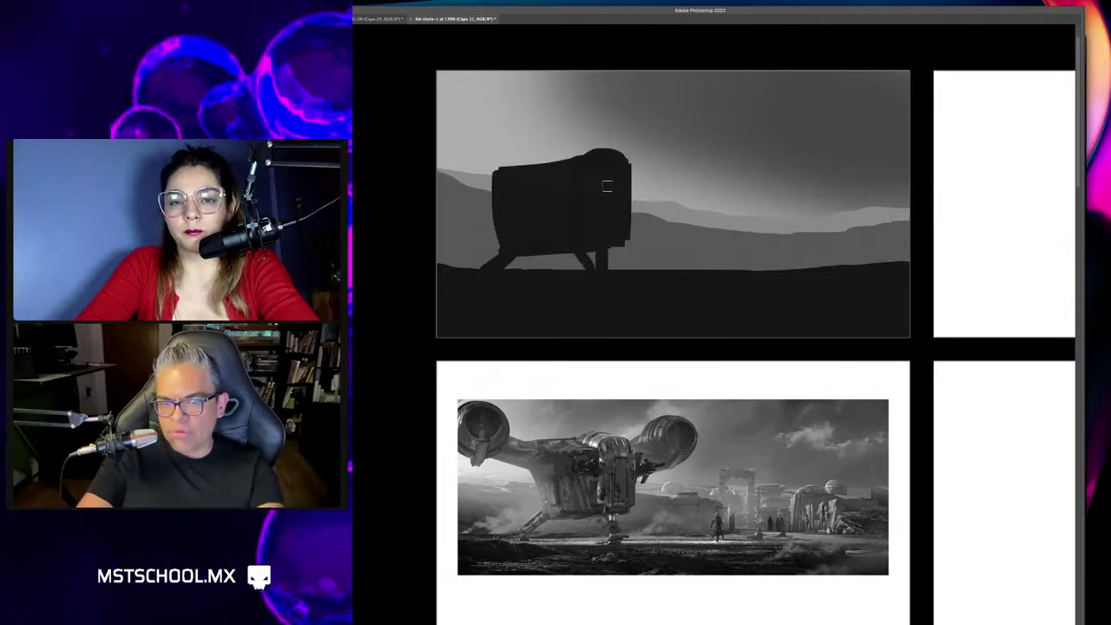
pyautogui.moveTo(622, 163); pyautogui.dragTo(483, 157)
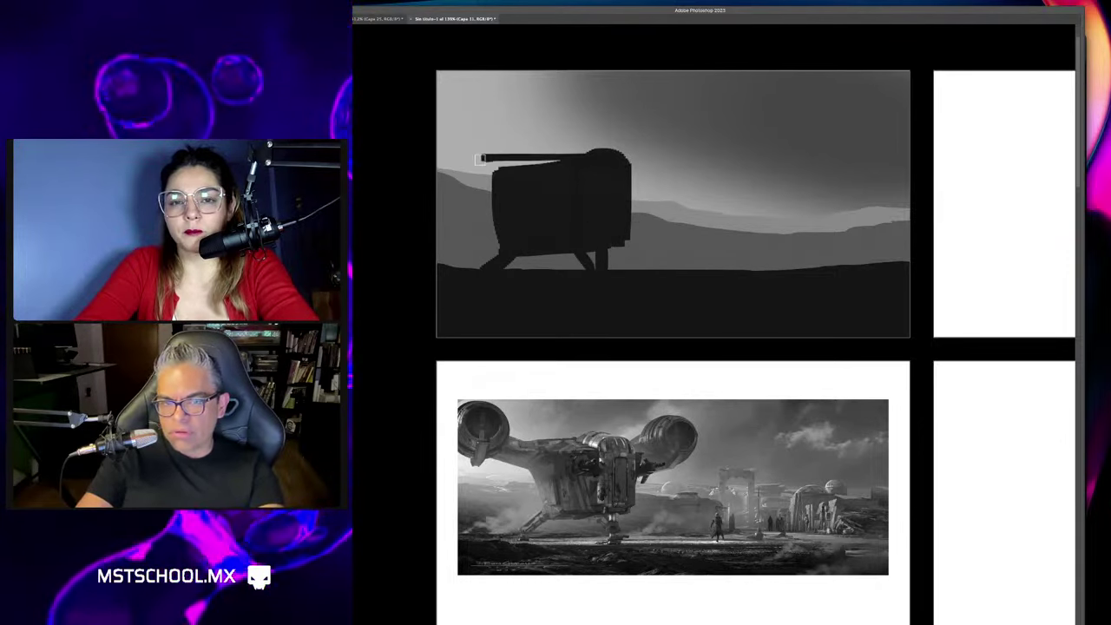
pyautogui.moveTo(556, 166); pyautogui.dragTo(486, 170)
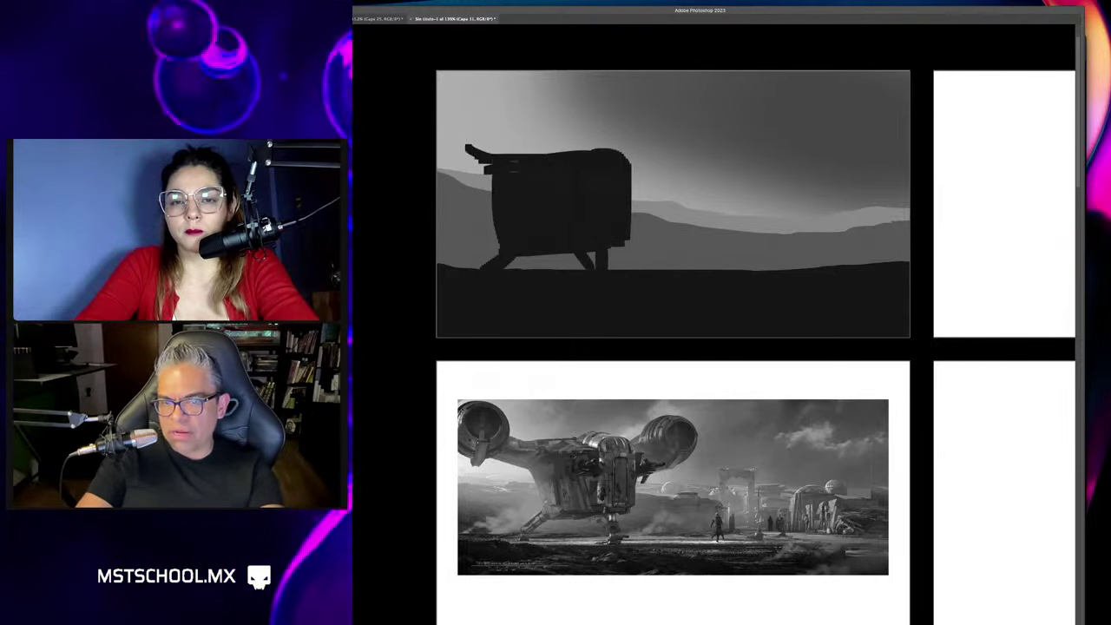
pyautogui.moveTo(498, 191); pyautogui.dragTo(501, 231)
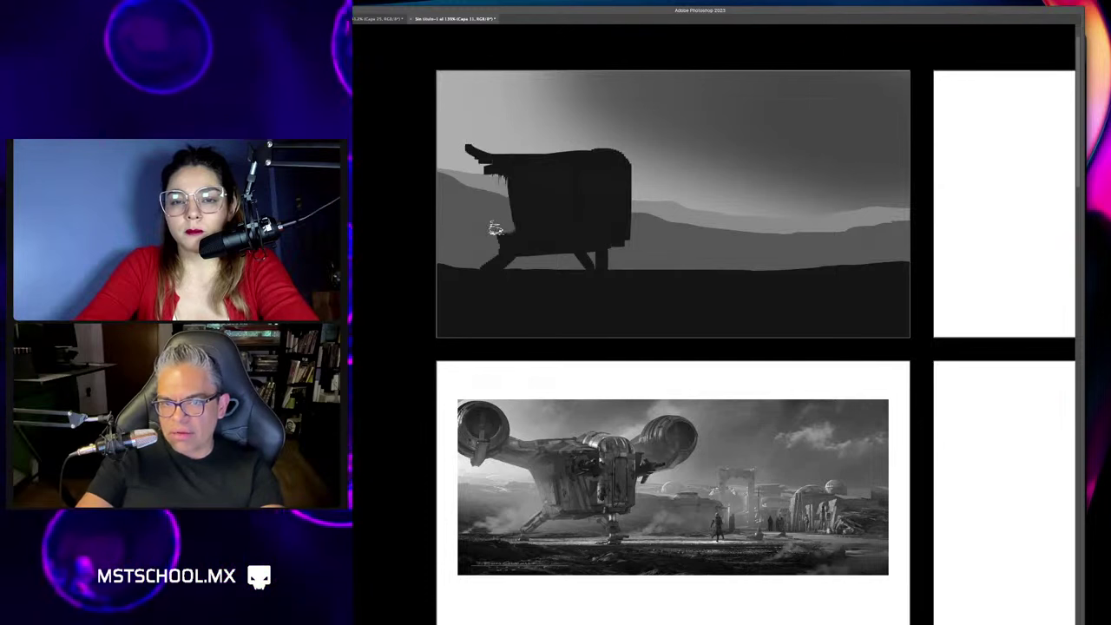
# Paint rounded dark engine pods on the ship's upper-right and upper-left corners and darken the upper-left gap.
pyautogui.rightClick(514, 227)
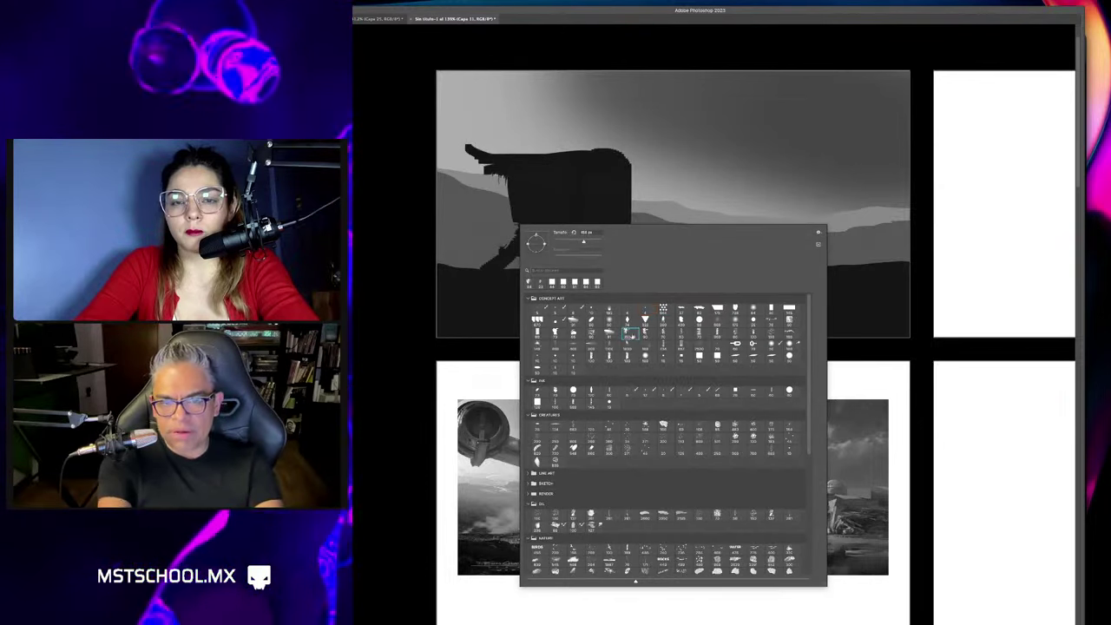
pyautogui.press('Return')
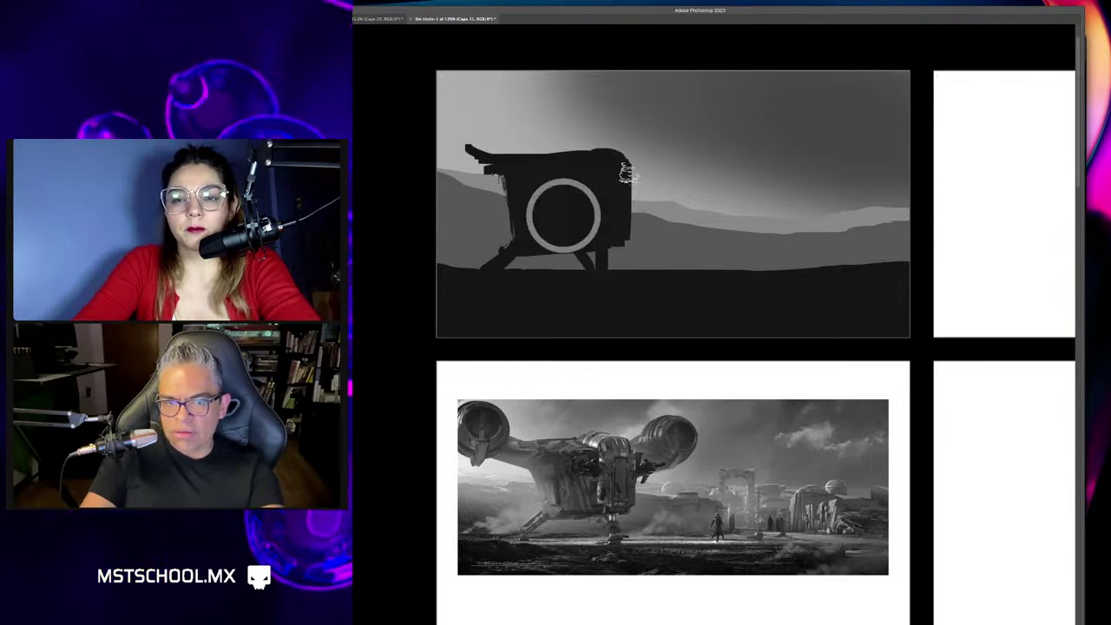
pyautogui.moveTo(642, 158)
pyautogui.mouseDown()
pyautogui.moveTo(666, 140)
pyautogui.moveTo(602, 170)
pyautogui.mouseUp()
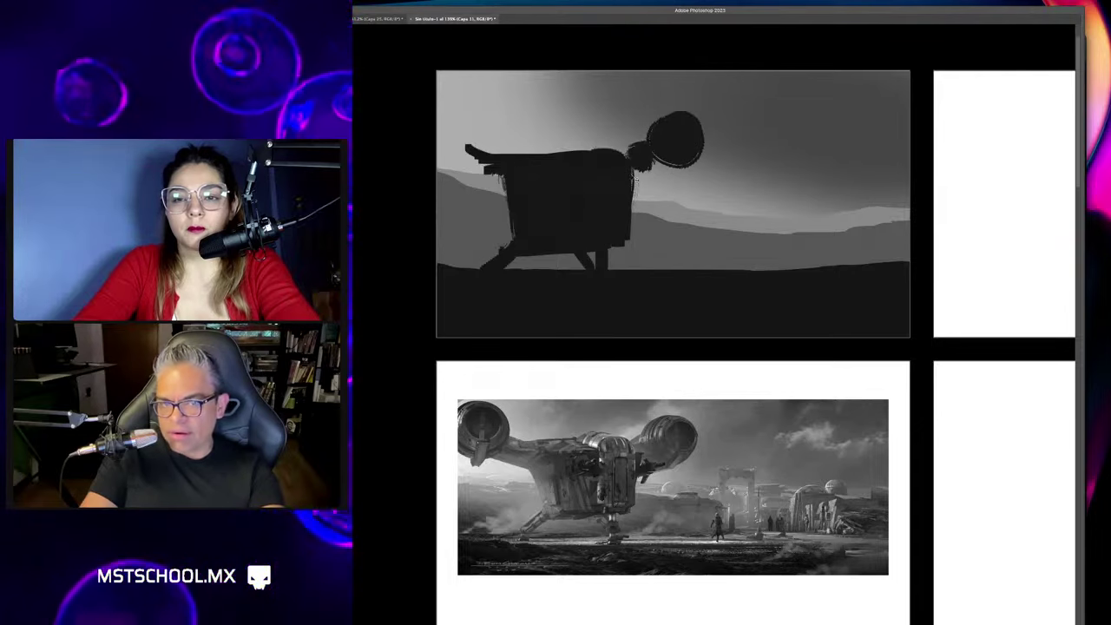
pyautogui.moveTo(659, 160); pyautogui.dragTo(668, 151)
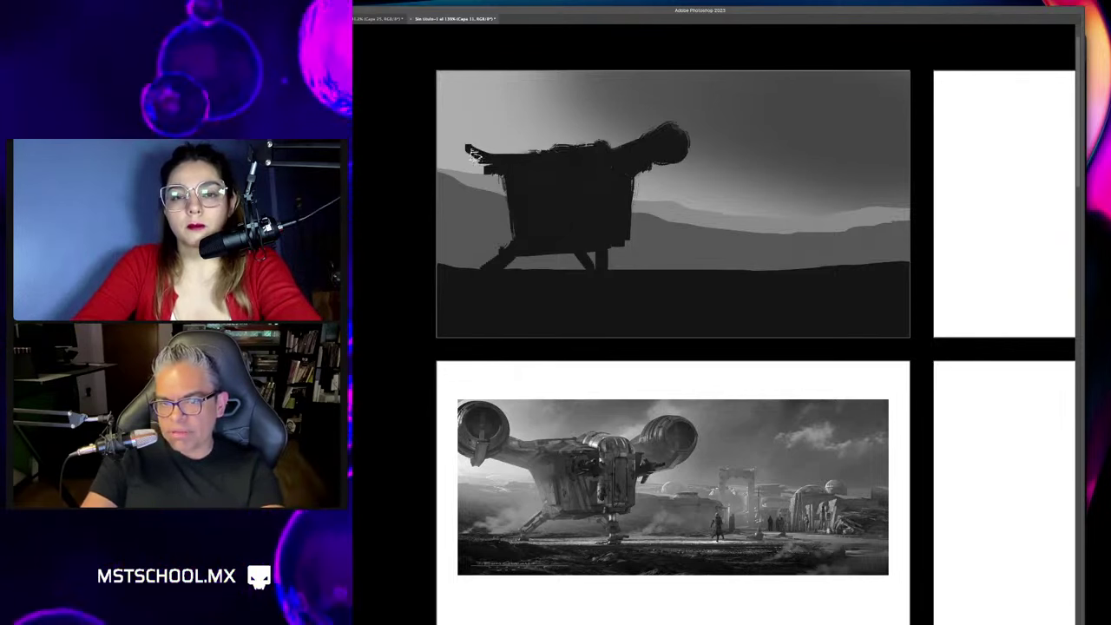
pyautogui.moveTo(473, 152)
pyautogui.mouseDown()
pyautogui.moveTo(468, 131)
pyautogui.moveTo(447, 124)
pyautogui.moveTo(491, 140)
pyautogui.mouseUp()
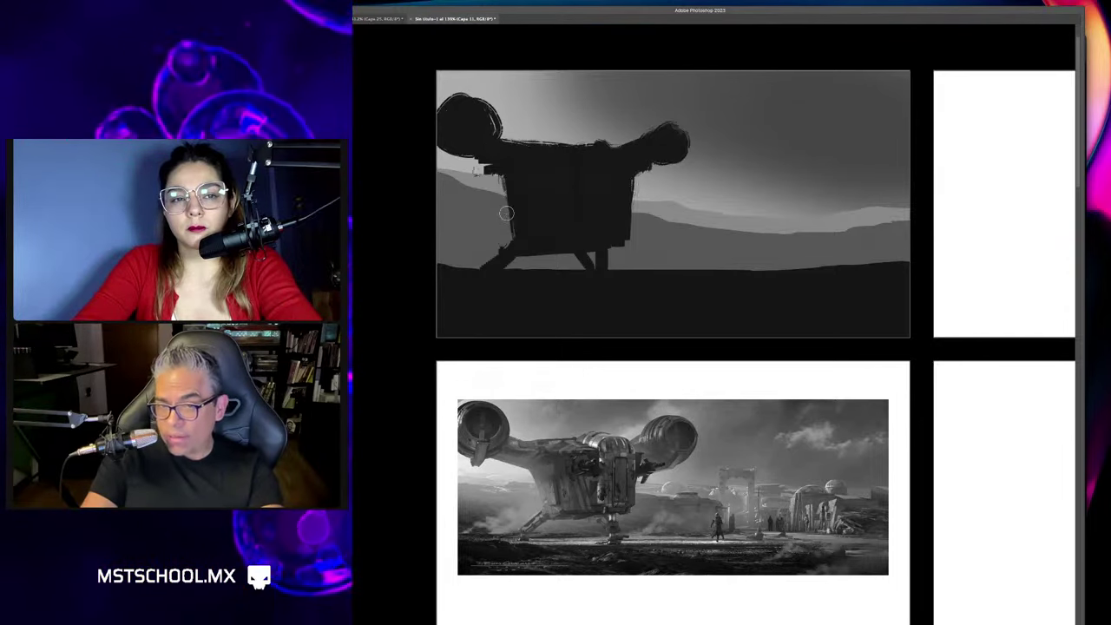
pyautogui.moveTo(506, 213); pyautogui.dragTo(475, 163)
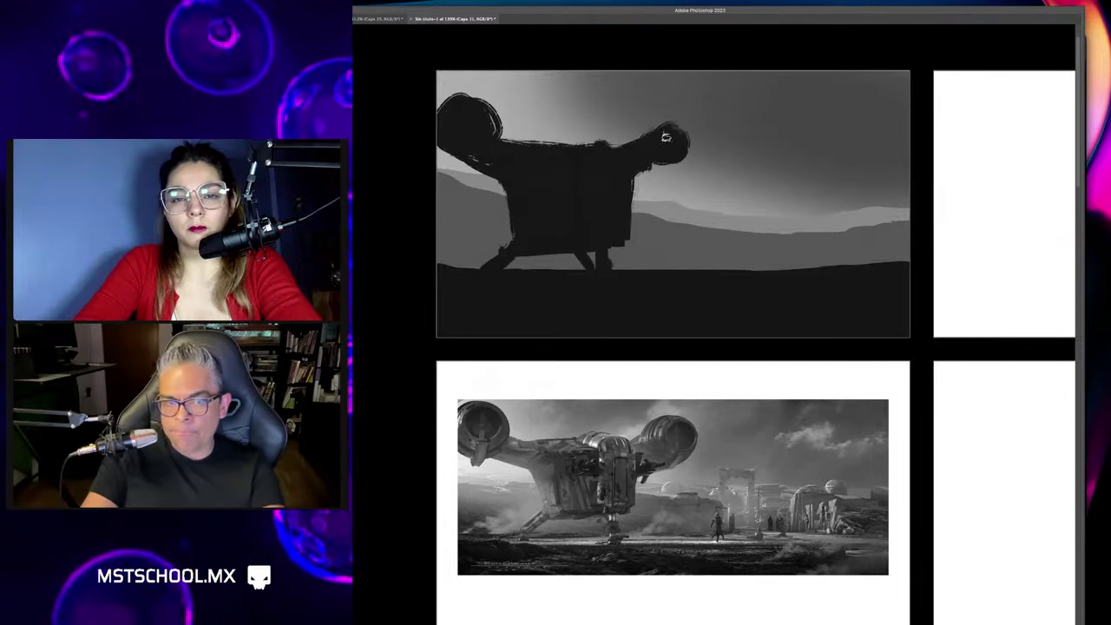
pyautogui.moveTo(665, 137)
pyautogui.mouseDown()
pyautogui.moveTo(683, 121)
pyautogui.moveTo(609, 153)
pyautogui.mouseUp()
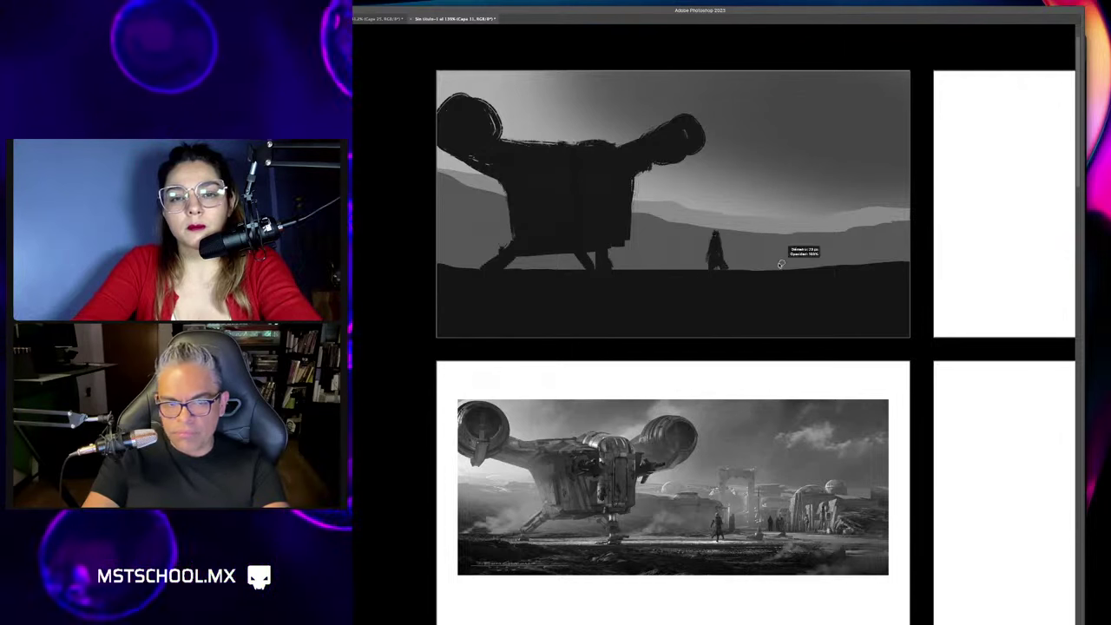
# Shift the standing figure and the mid-ground landscape band into a new position.
pyautogui.moveTo(764, 318)
pyautogui.mouseDown()
pyautogui.moveTo(742, 340)
pyautogui.moveTo(780, 305)
pyautogui.mouseUp()
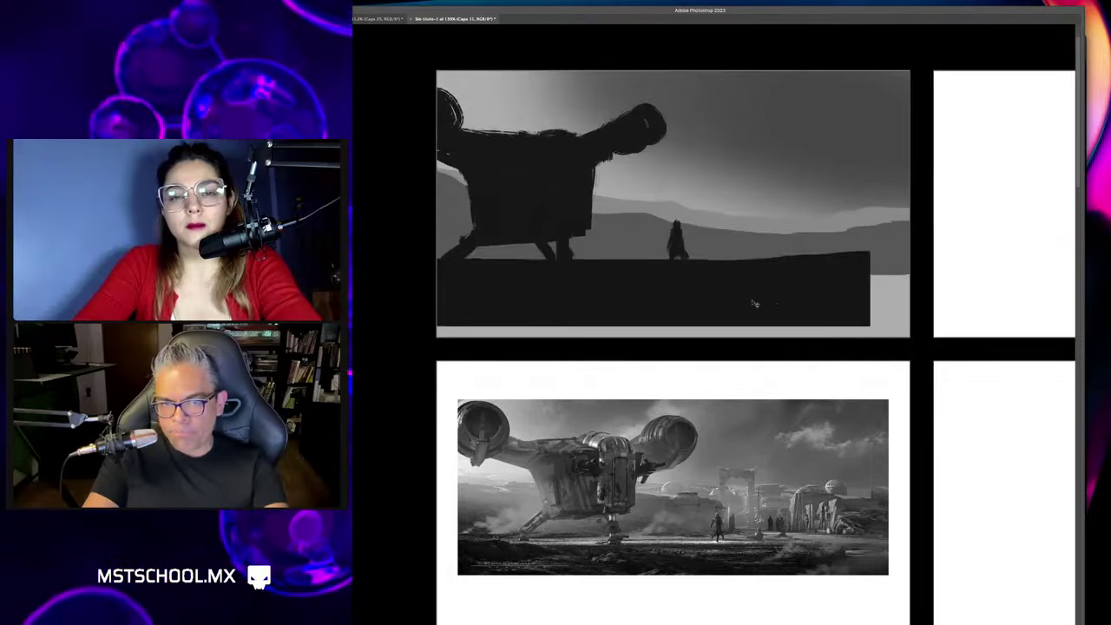
pyautogui.moveTo(803, 260)
pyautogui.mouseDown()
pyautogui.moveTo(753, 230)
pyautogui.moveTo(795, 264)
pyautogui.mouseUp()
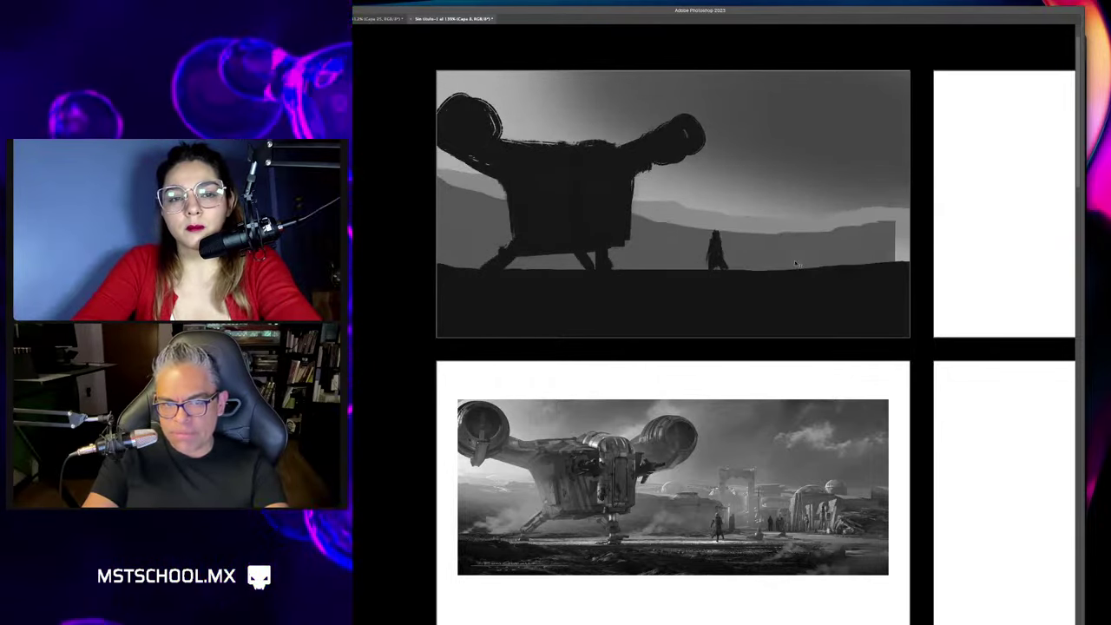
pyautogui.press('b')
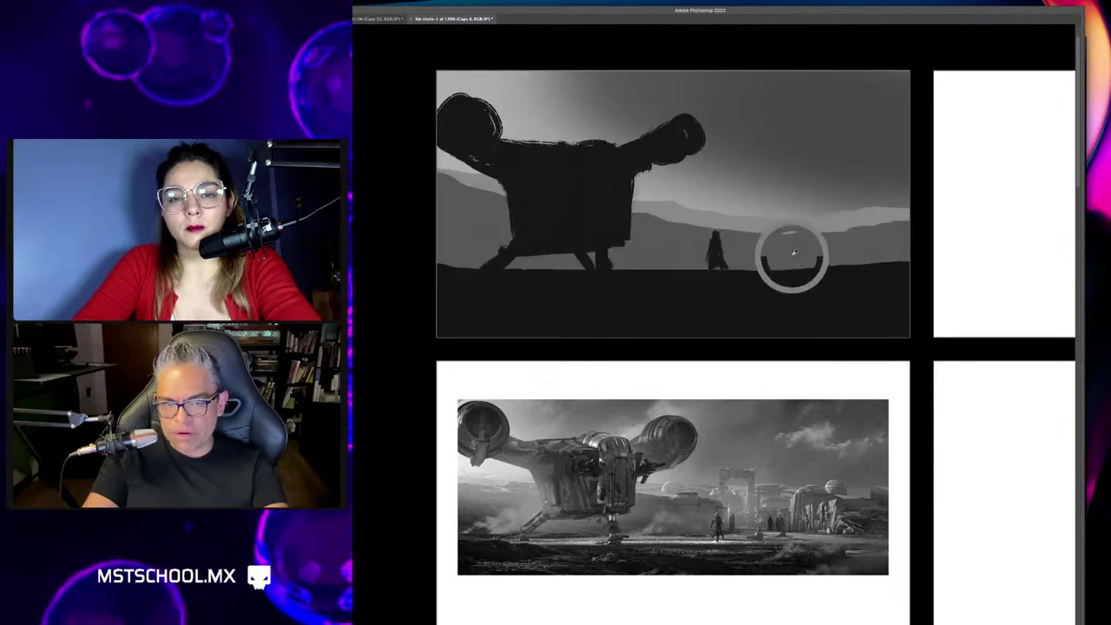
pyautogui.press('v')
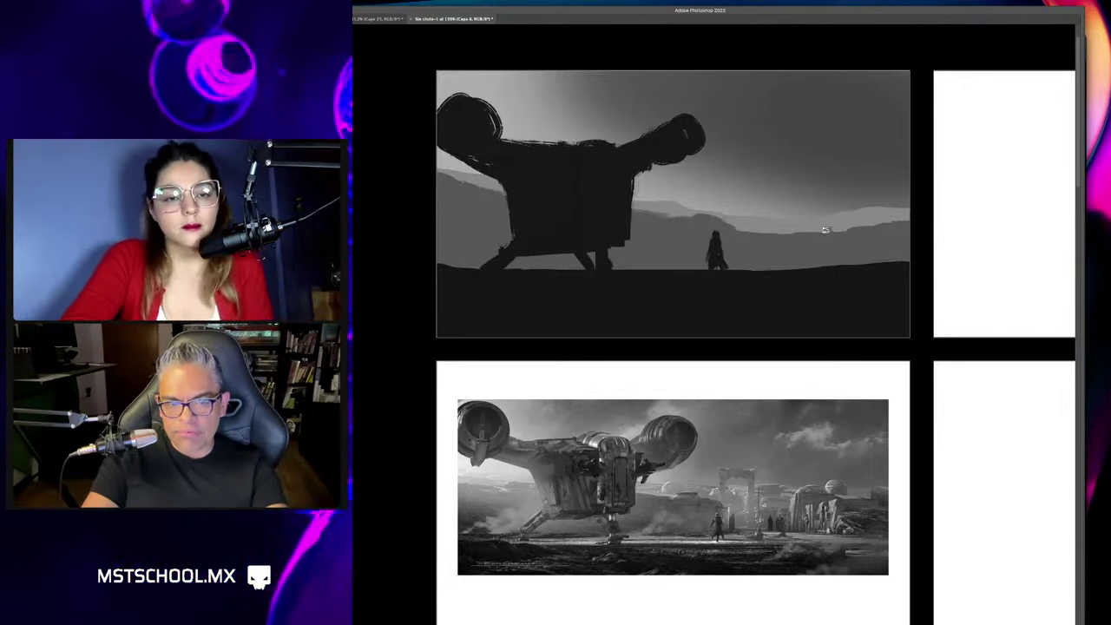
# Paint distant hills on the right horizon, then a bright haze cloud on layer Capa 9.
pyautogui.moveTo(833, 212)
pyautogui.mouseDown()
pyautogui.moveTo(855, 224)
pyautogui.moveTo(830, 230)
pyautogui.moveTo(893, 225)
pyautogui.mouseUp()
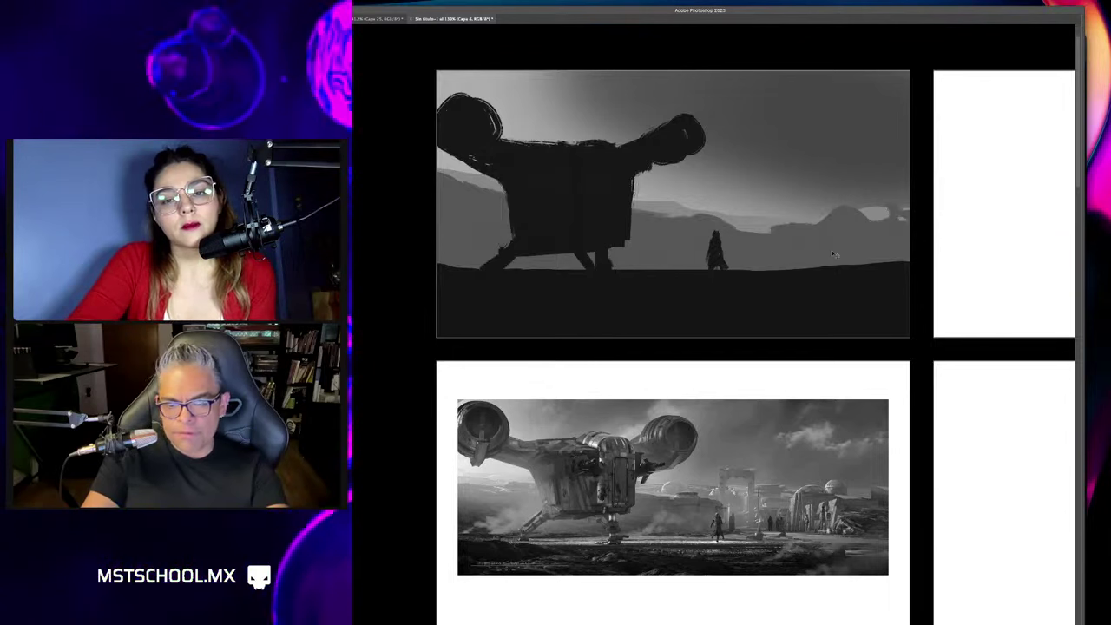
pyautogui.moveTo(833, 253)
pyautogui.mouseDown()
pyautogui.moveTo(818, 161)
pyautogui.moveTo(851, 237)
pyautogui.mouseUp()
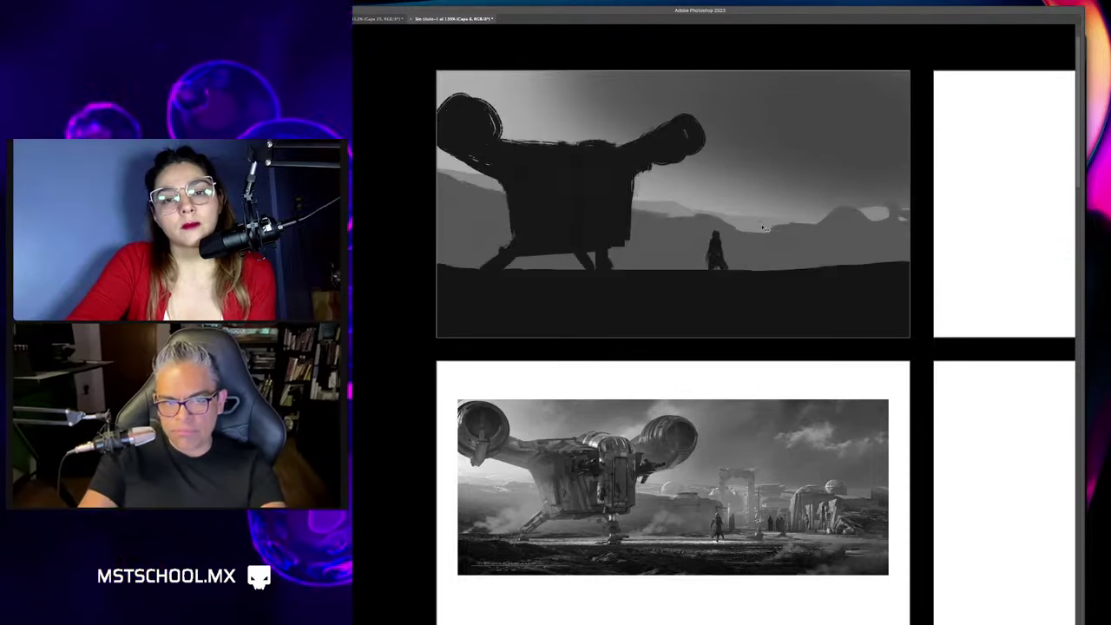
pyautogui.press('b')
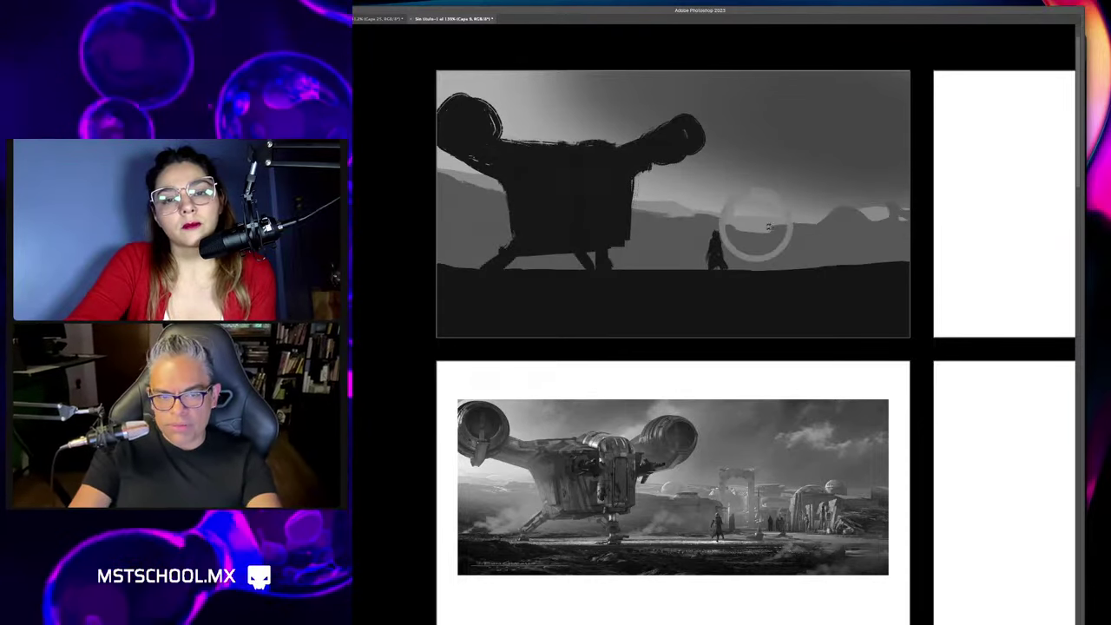
pyautogui.press('v')
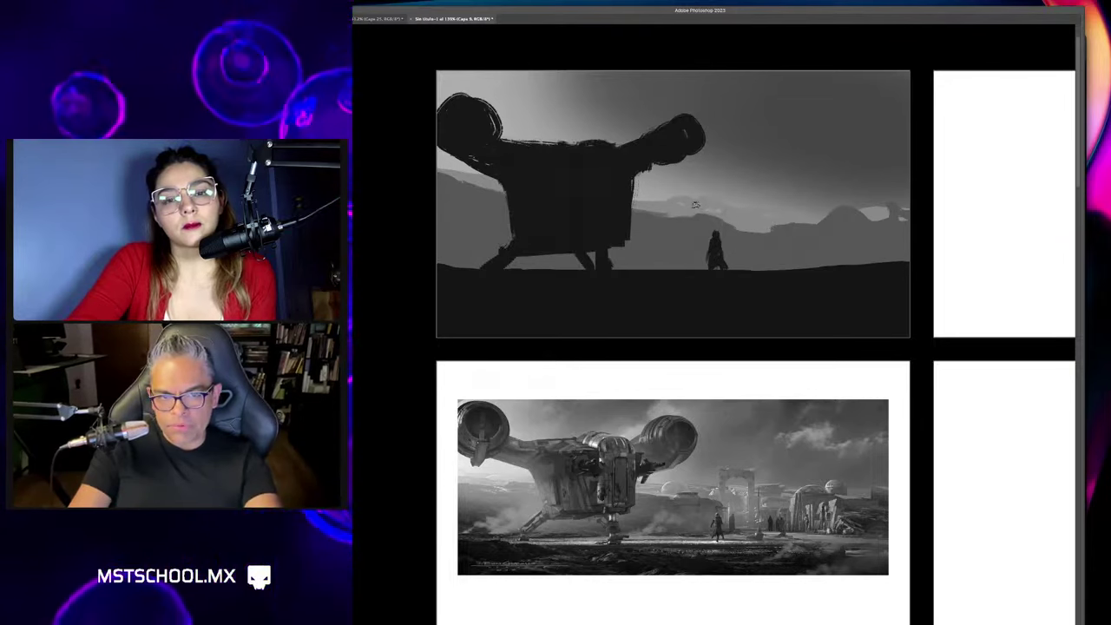
pyautogui.click(560, 185)
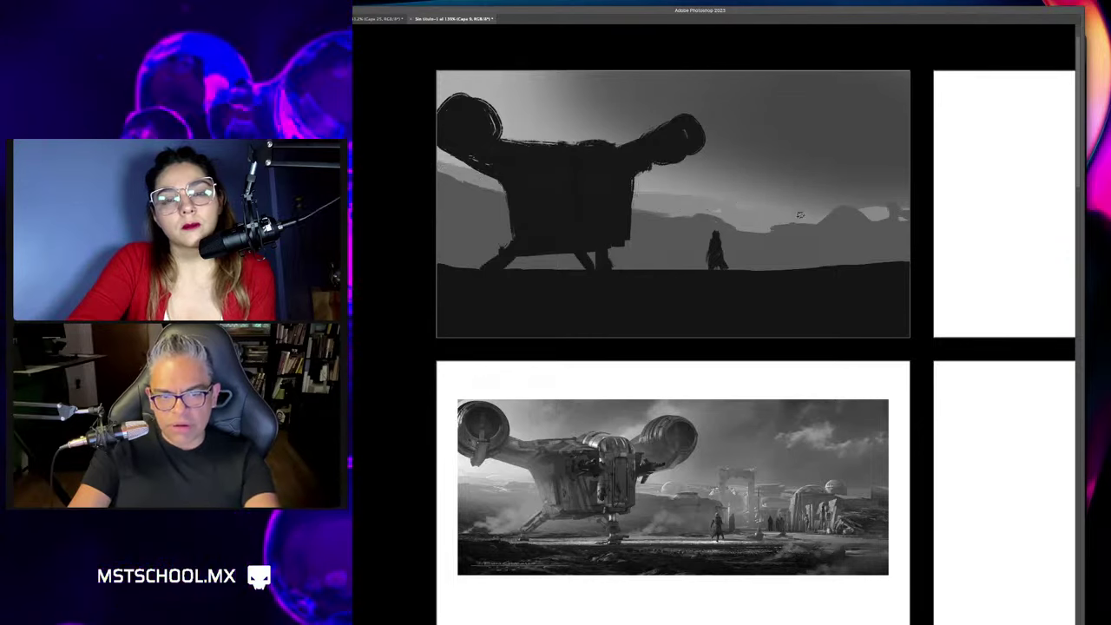
pyautogui.moveTo(833, 201); pyautogui.dragTo(885, 207)
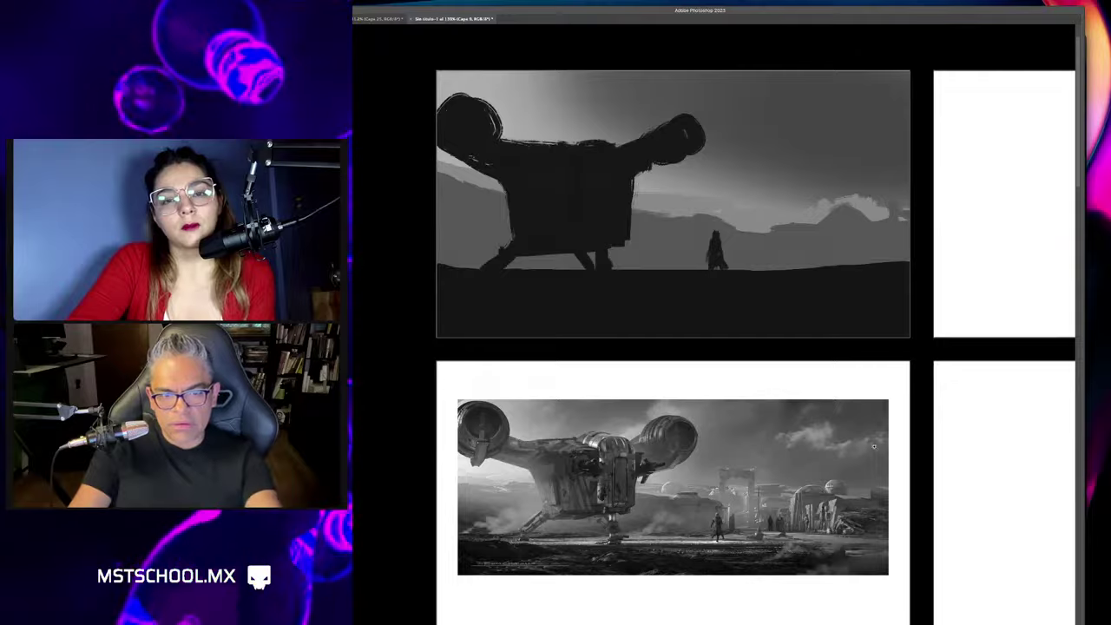
# Study the reference's archway and buildings, then paint pale vertical ruin strokes on the right horizon.
pyautogui.scroll(5, 873, 446)
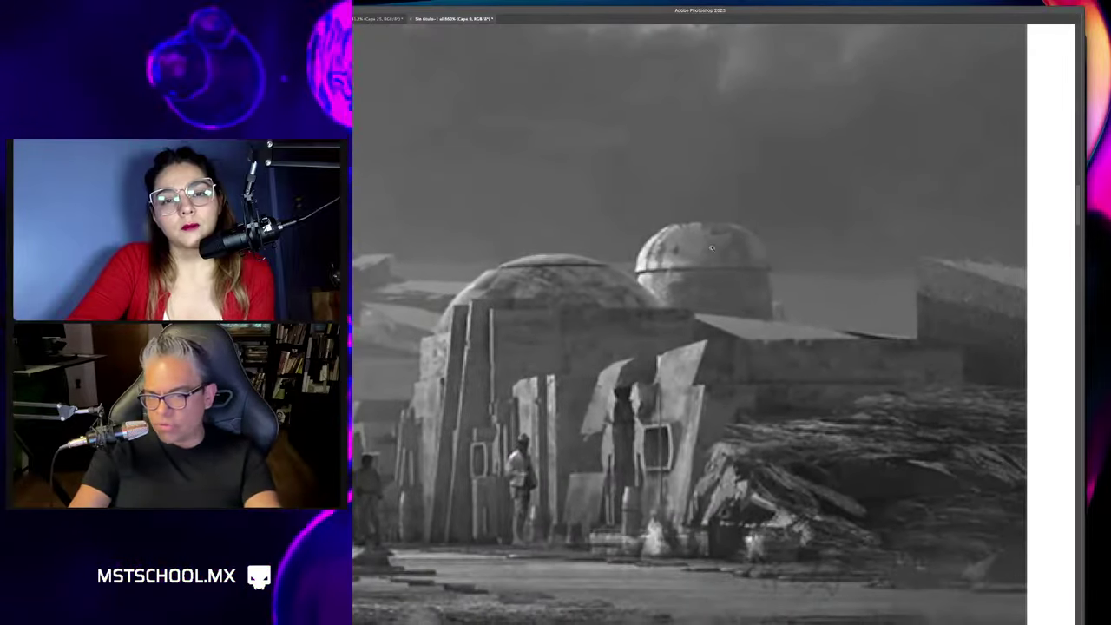
pyautogui.hscroll(-8, 695, 260)
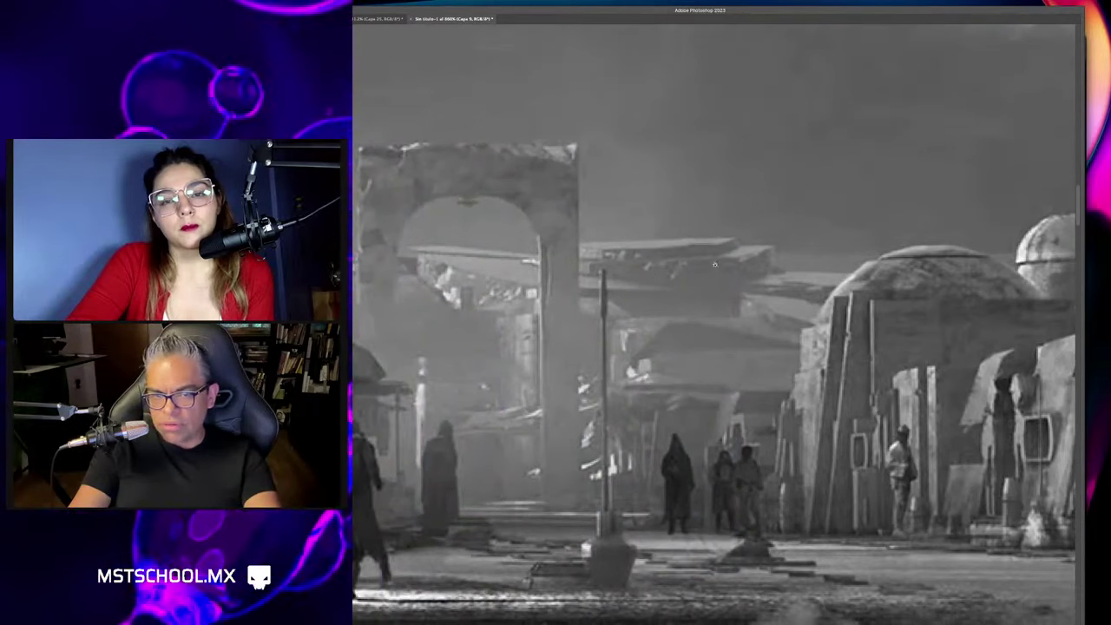
pyautogui.scroll(1, 737, 251)
pyautogui.scroll(2, 737, 251)
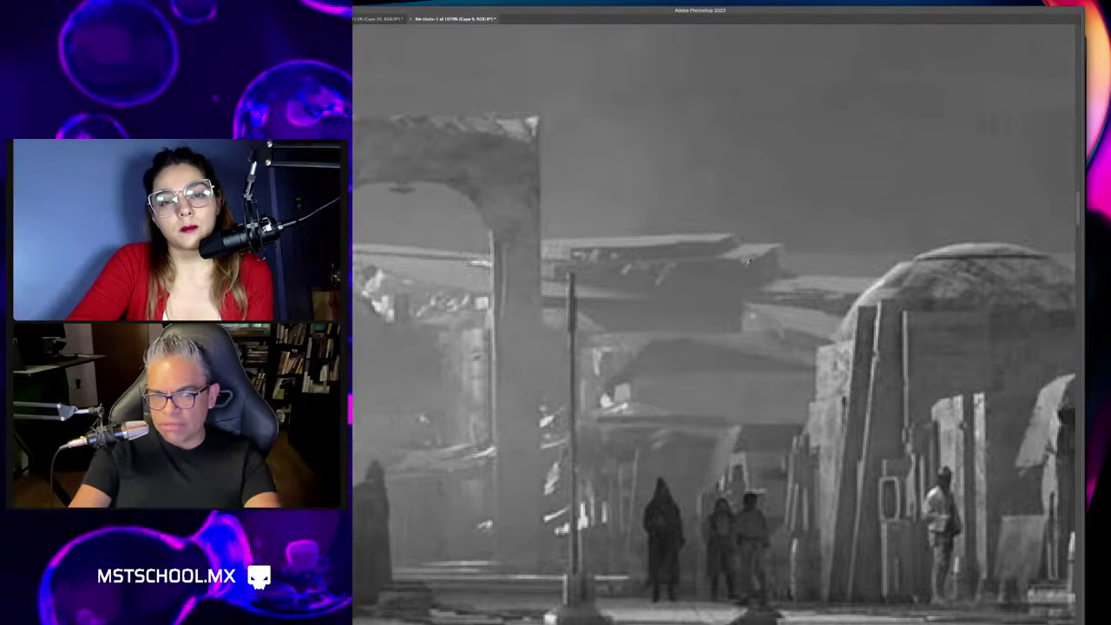
pyautogui.scroll(-1, 763, 255)
pyautogui.scroll(-5, 764, 254)
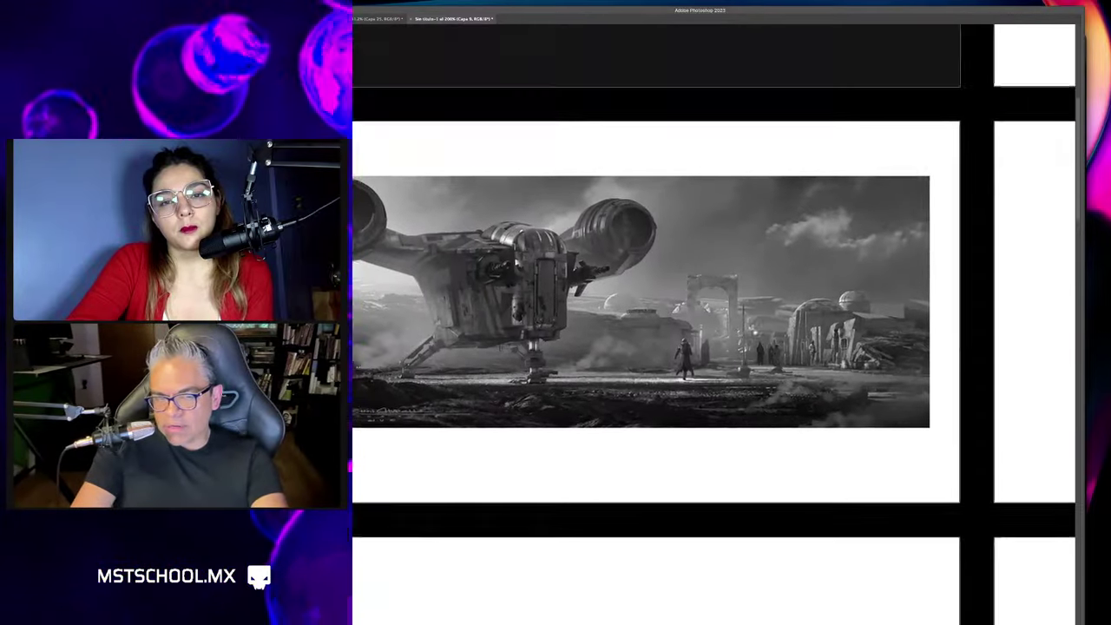
pyautogui.scroll(3, 762, 256)
pyautogui.scroll(-1, 762, 256)
pyautogui.scroll(2, 746, 258)
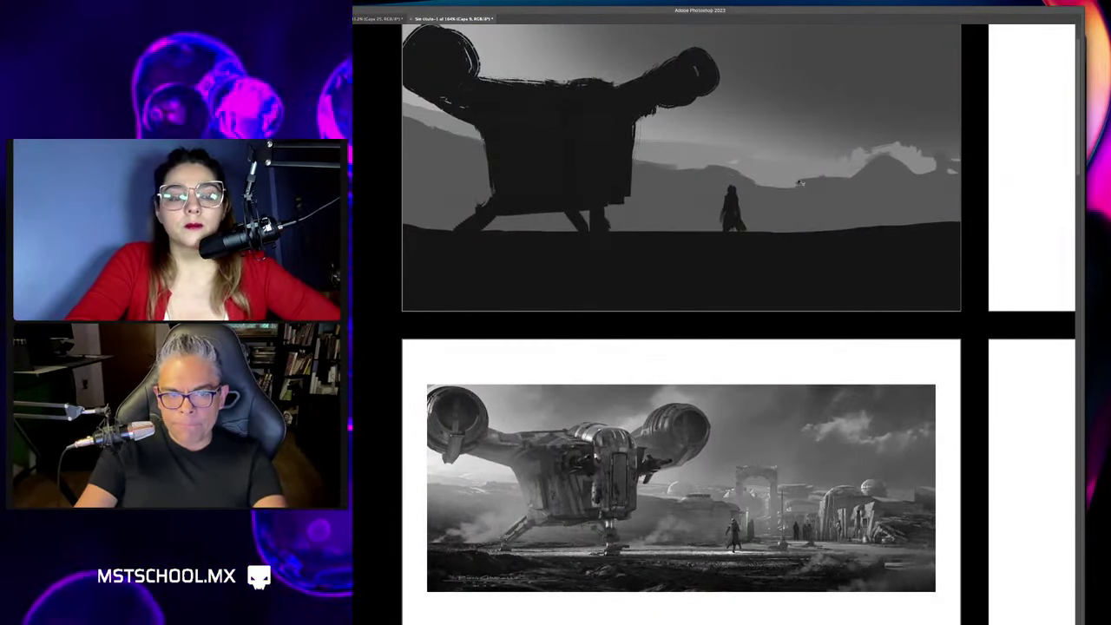
pyautogui.keyDown('alt'); pyautogui.rightClick(784, 202); pyautogui.keyUp('alt')
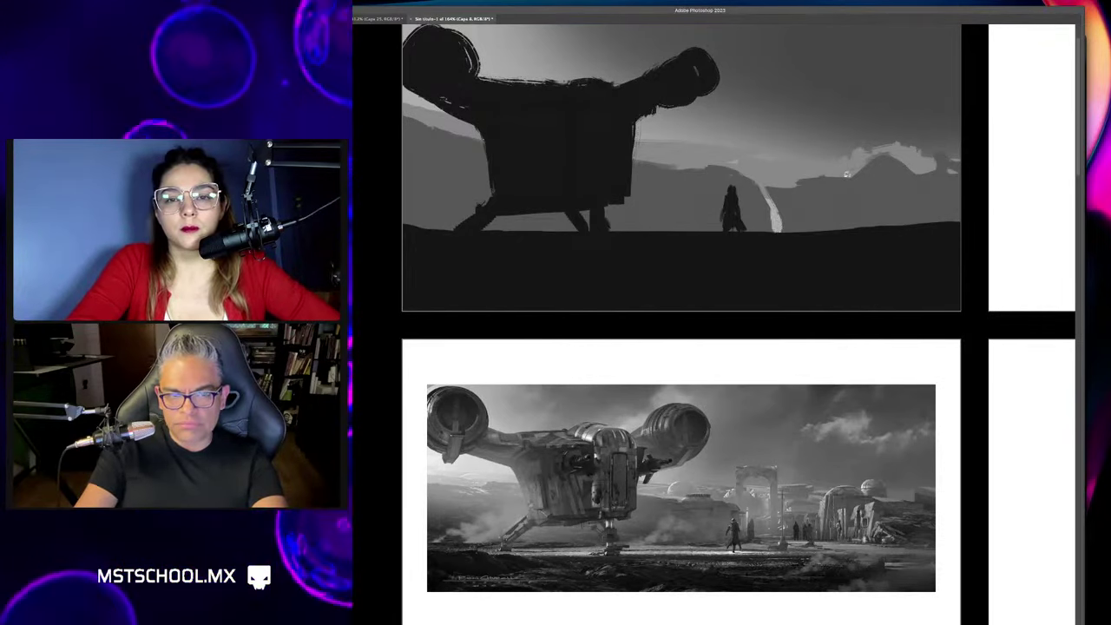
pyautogui.moveTo(838, 223)
pyautogui.mouseDown()
pyautogui.moveTo(826, 189)
pyautogui.moveTo(789, 183)
pyautogui.mouseUp()
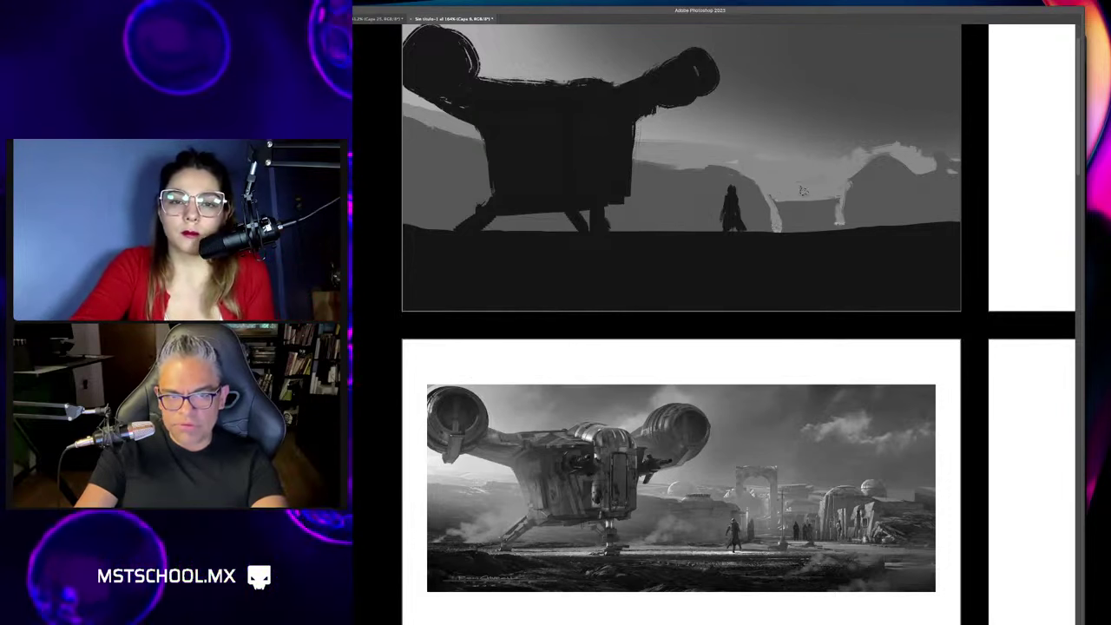
pyautogui.moveTo(838, 223); pyautogui.dragTo(835, 179)
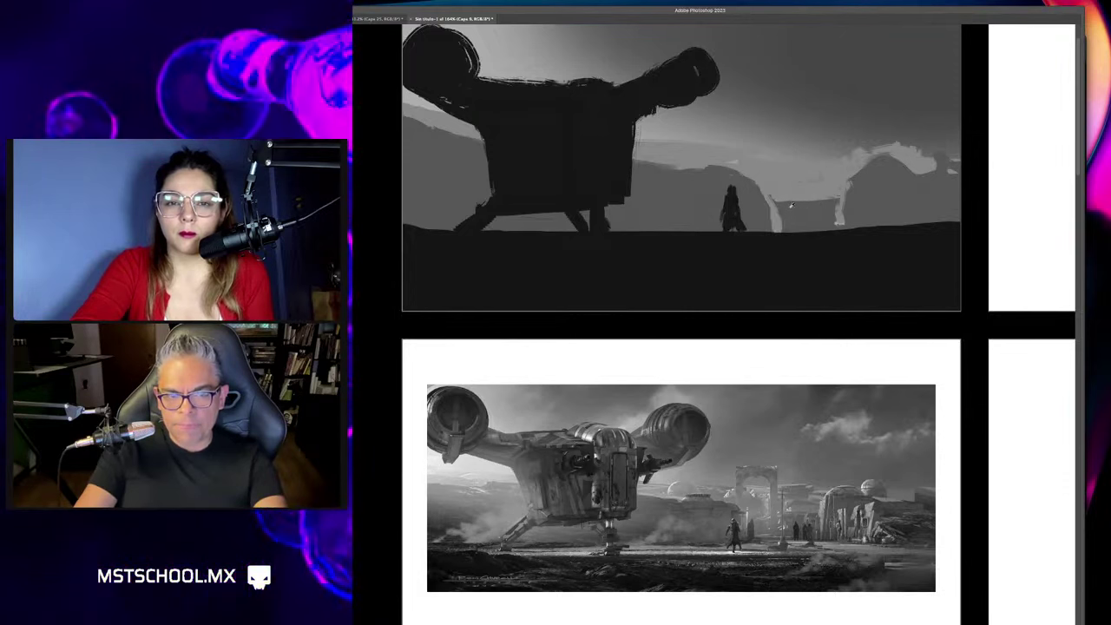
pyautogui.moveTo(791, 208); pyautogui.dragTo(794, 156)
pyautogui.moveTo(798, 199); pyautogui.dragTo(798, 138)
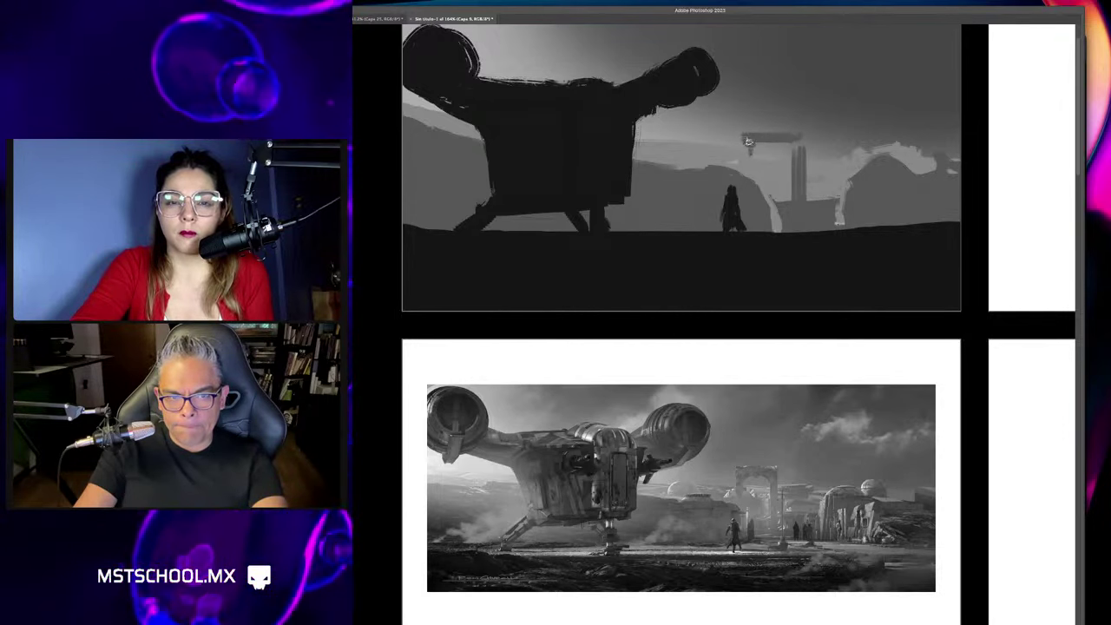
pyautogui.moveTo(746, 174); pyautogui.dragTo(746, 141)
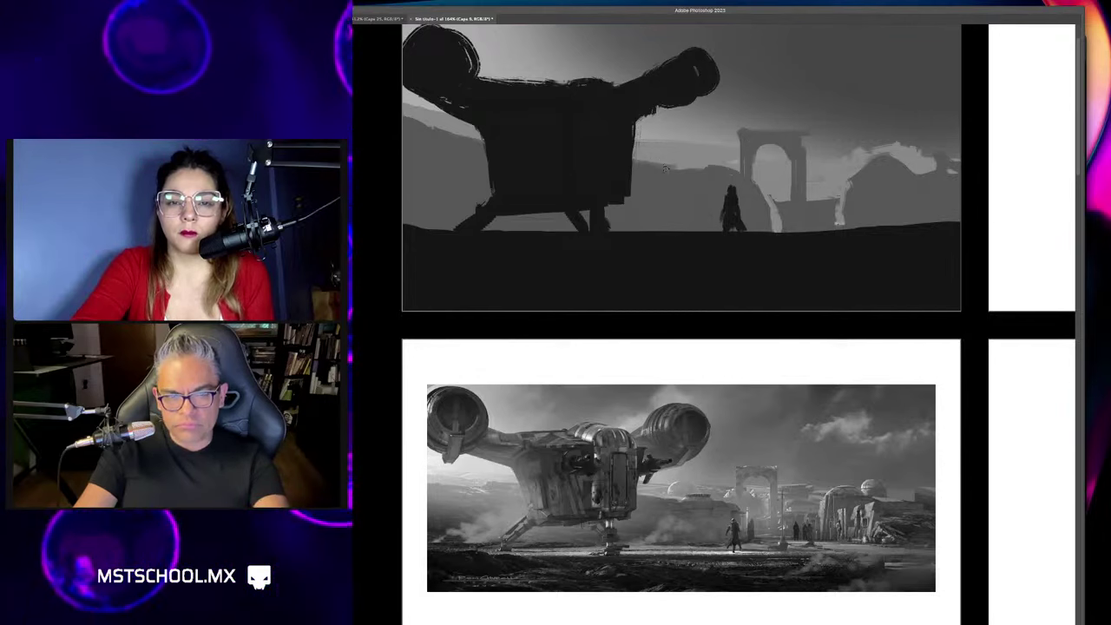
pyautogui.moveTo(712, 152); pyautogui.dragTo(680, 162)
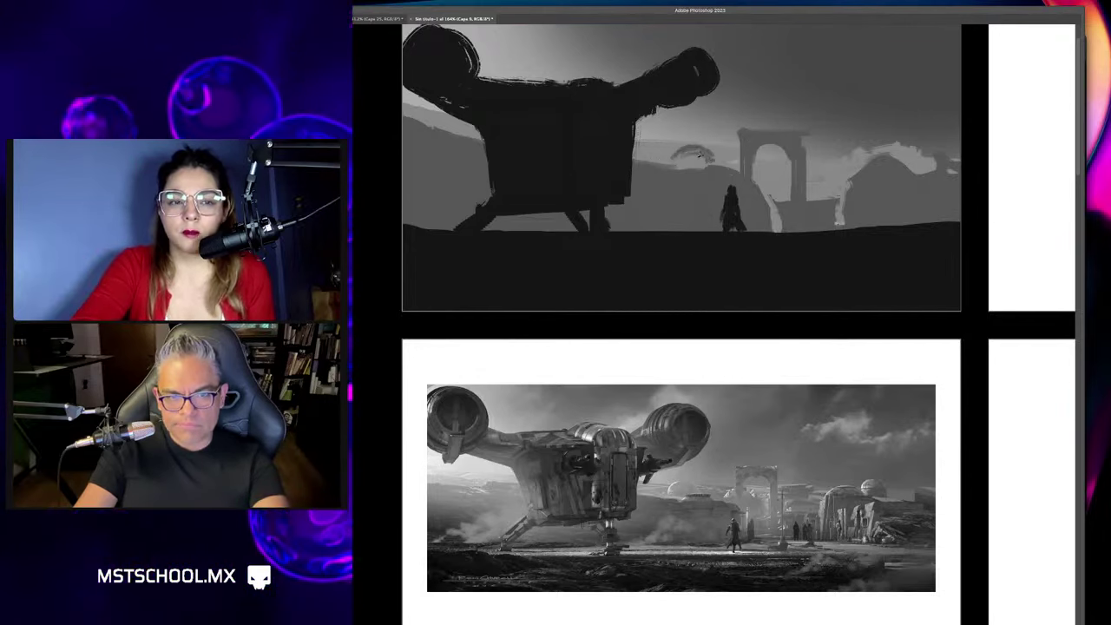
pyautogui.moveTo(729, 149); pyautogui.dragTo(685, 156)
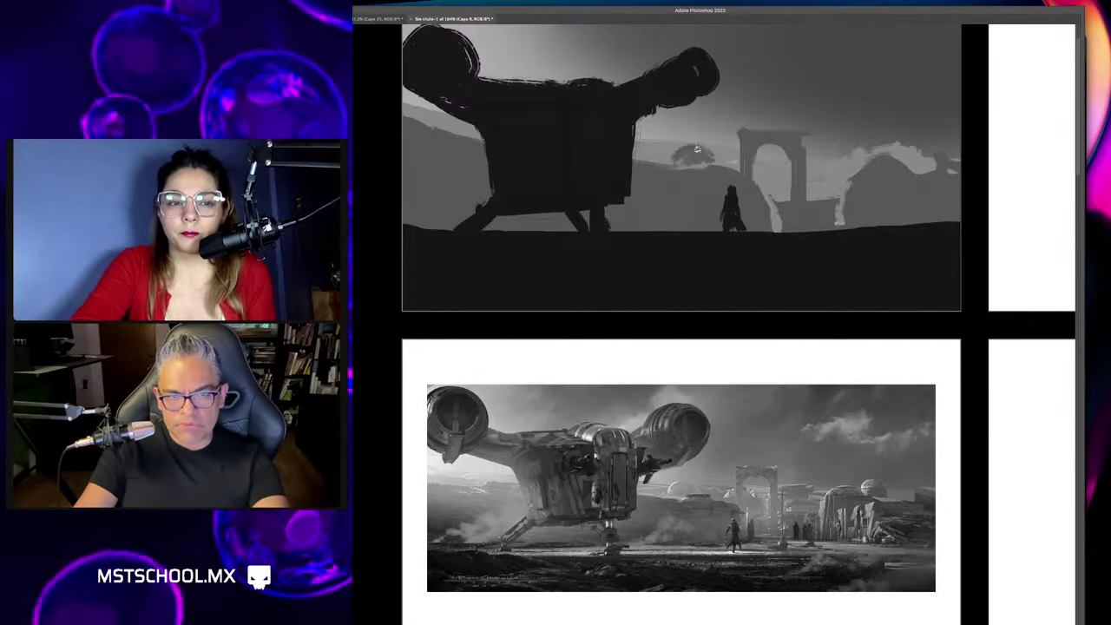
pyautogui.hotkey('ctrl', 'z')
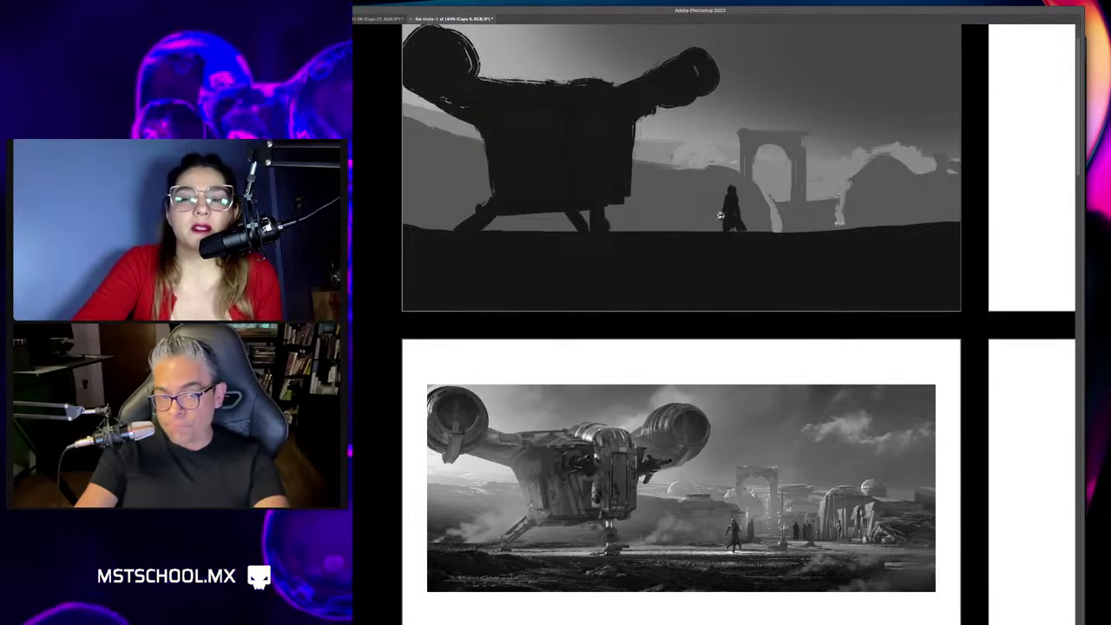
pyautogui.scroll(2, 709, 167)
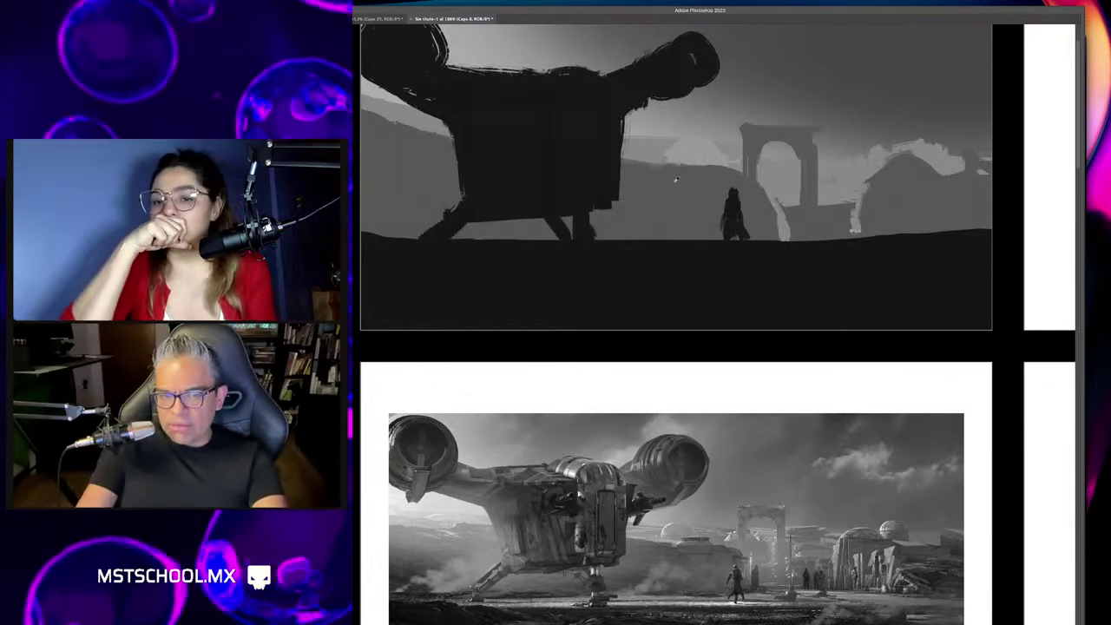
pyautogui.press(']')
pyautogui.press(']')
pyautogui.press(']')
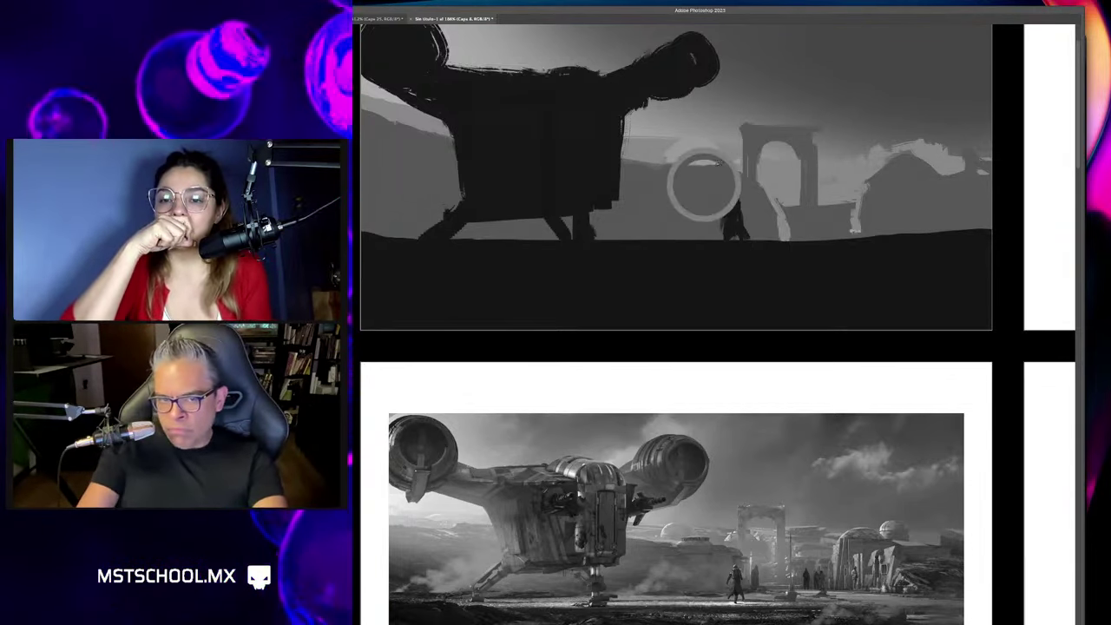
pyautogui.press('[')
pyautogui.press('[')
pyautogui.press('[')
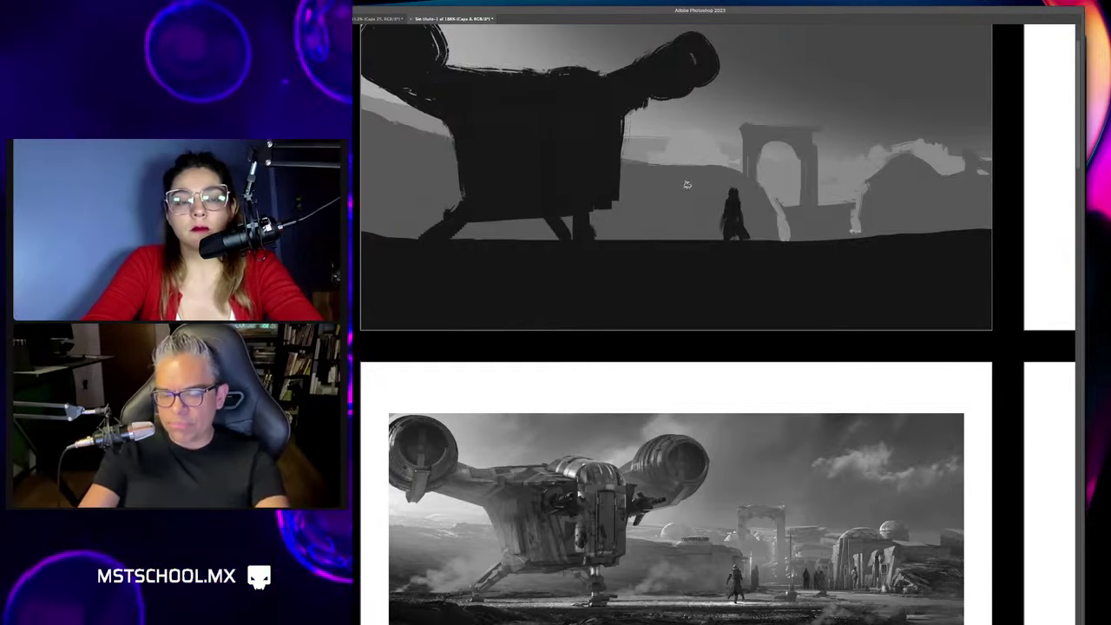
pyautogui.scroll(-2, 686, 184)
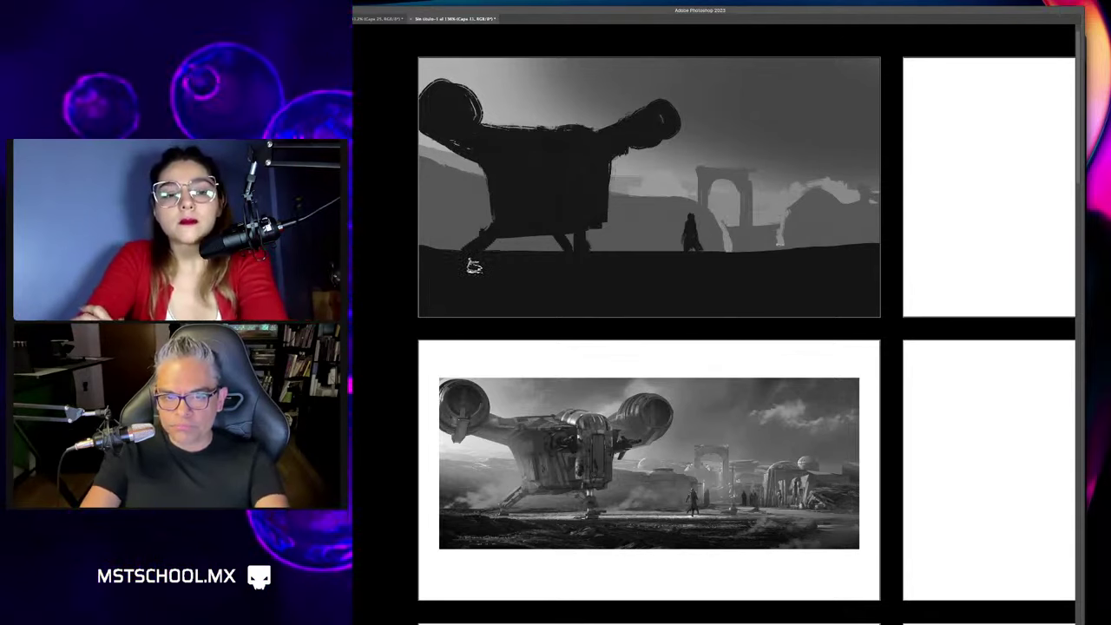
# Drag the ship and figure layer down to expose a pale horizon strip.
pyautogui.moveTo(547, 267); pyautogui.dragTo(555, 292)
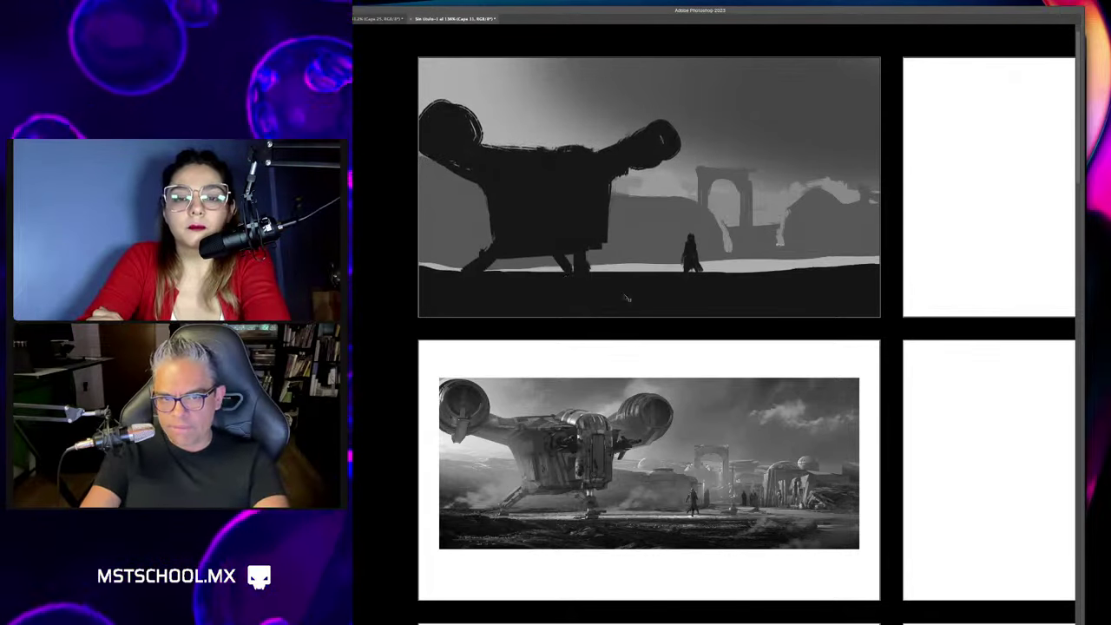
pyautogui.scroll(1, 706, 237)
pyautogui.scroll(2, 706, 238)
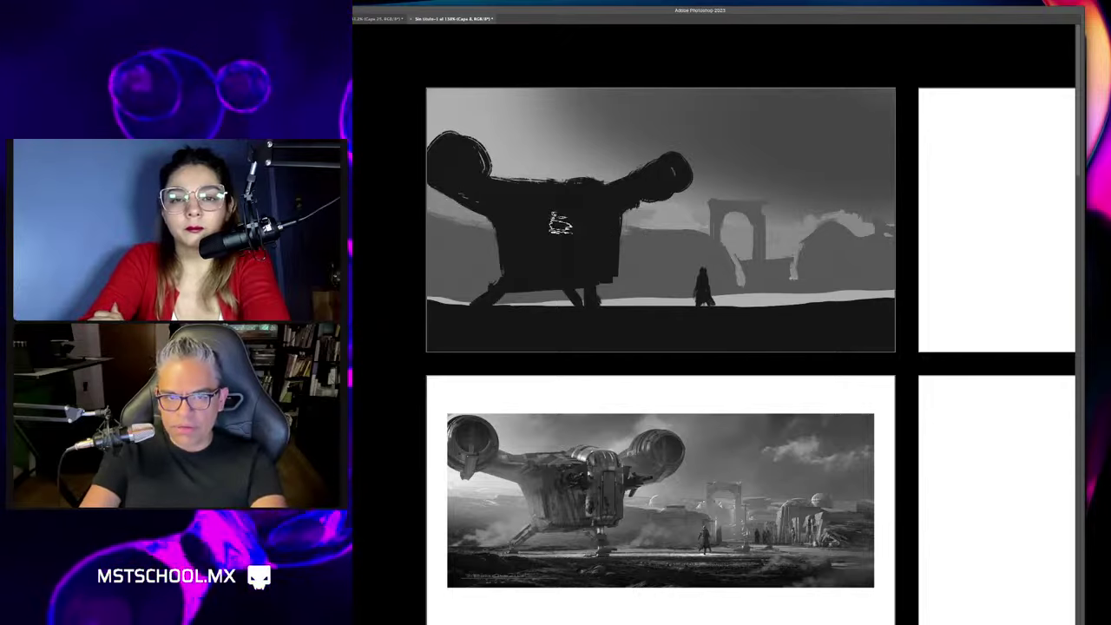
pyautogui.scroll(1, 708, 271)
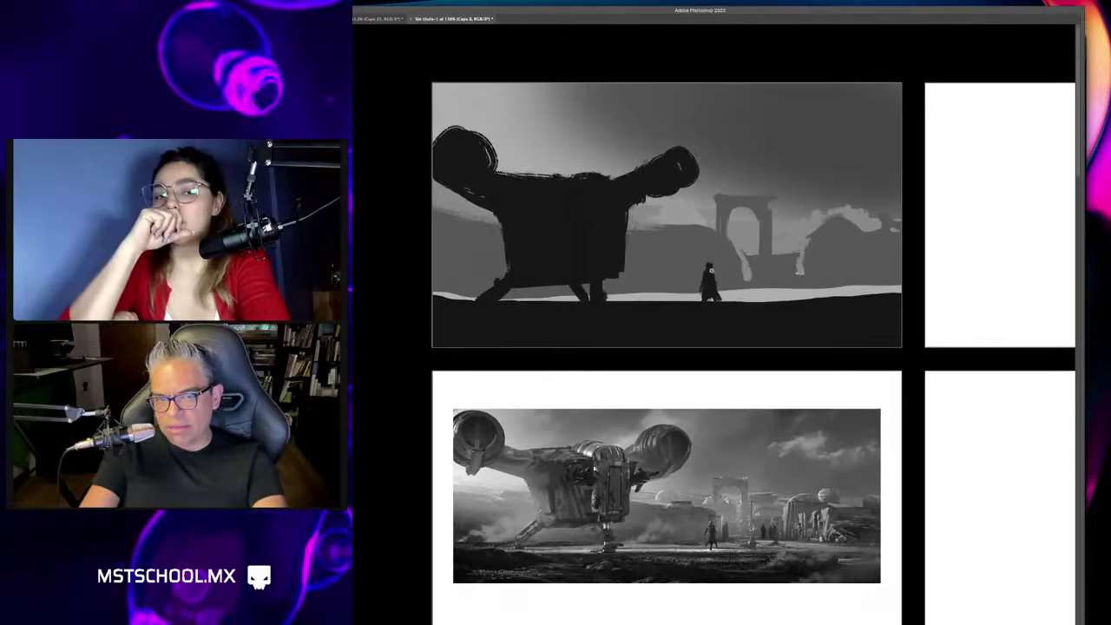
pyautogui.scroll(-1, 729, 261)
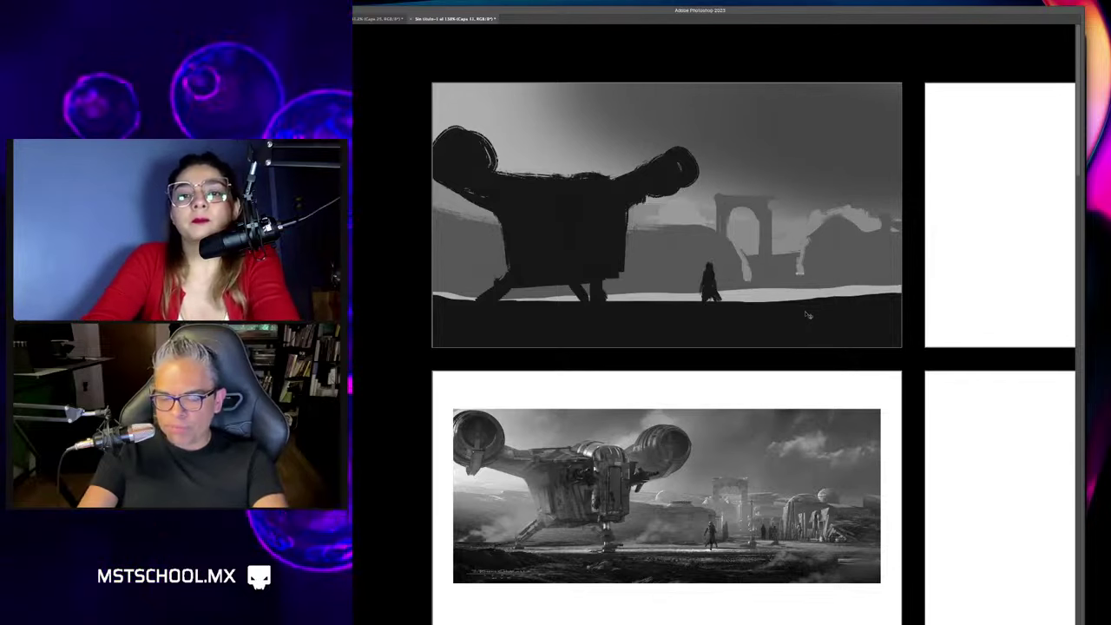
# Resize the brush and paint scratchy light dust texture on the ground's right end.
pyautogui.moveTo(807, 314)
pyautogui.mouseDown()
pyautogui.moveTo(791, 309)
pyautogui.moveTo(898, 303)
pyautogui.mouseUp()
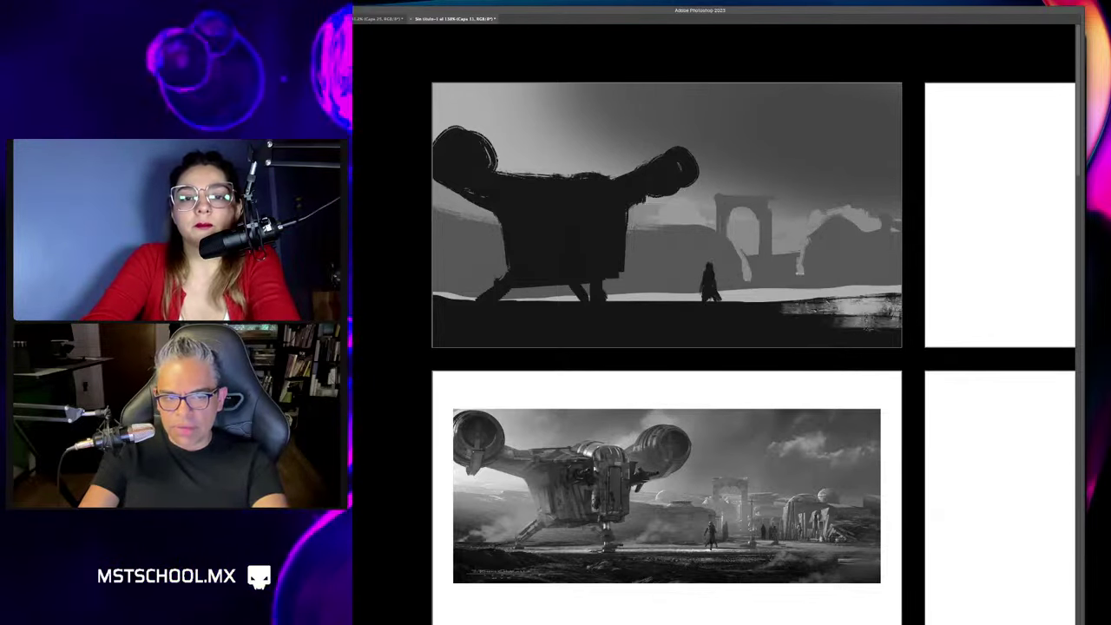
pyautogui.moveTo(853, 337); pyautogui.dragTo(885, 303)
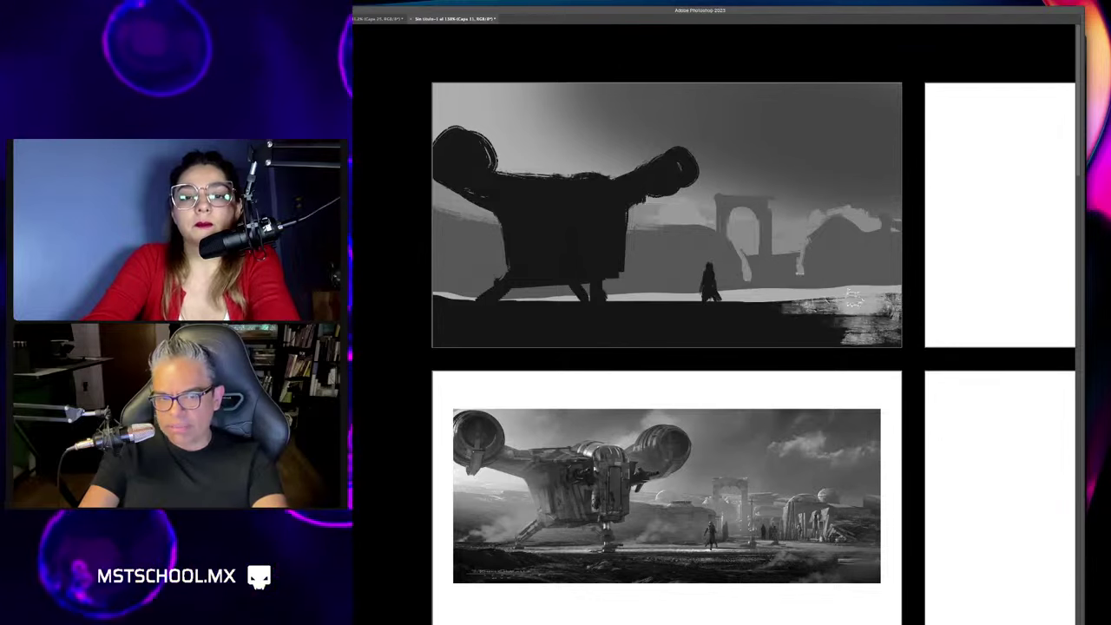
pyautogui.scroll(-2, 788, 320)
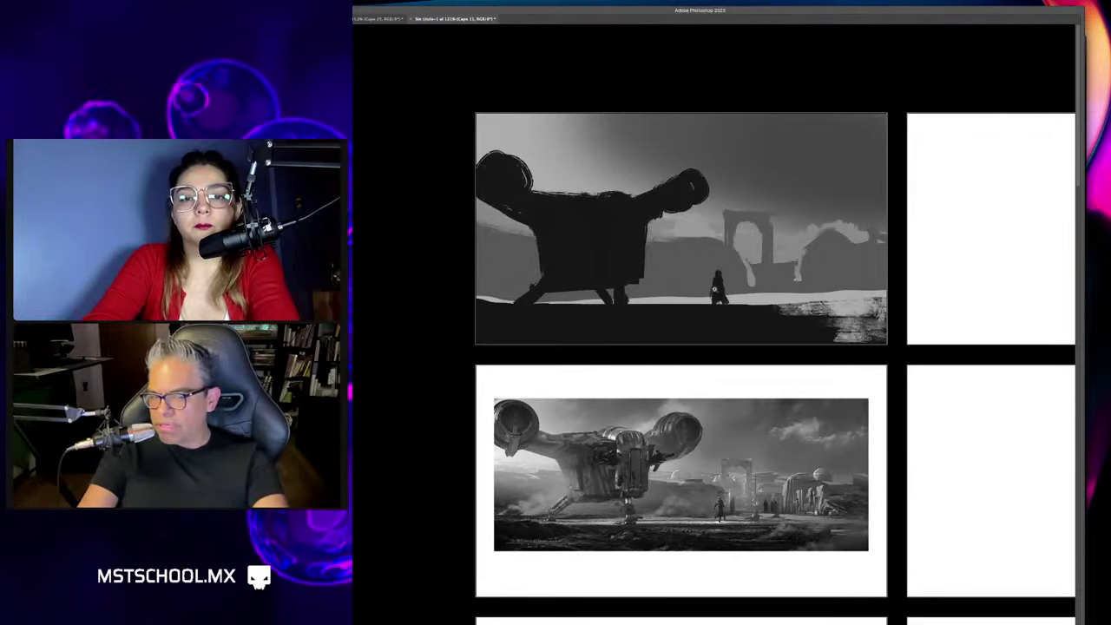
pyautogui.scroll(-3, 718, 287)
pyautogui.scroll(1, 678, 223)
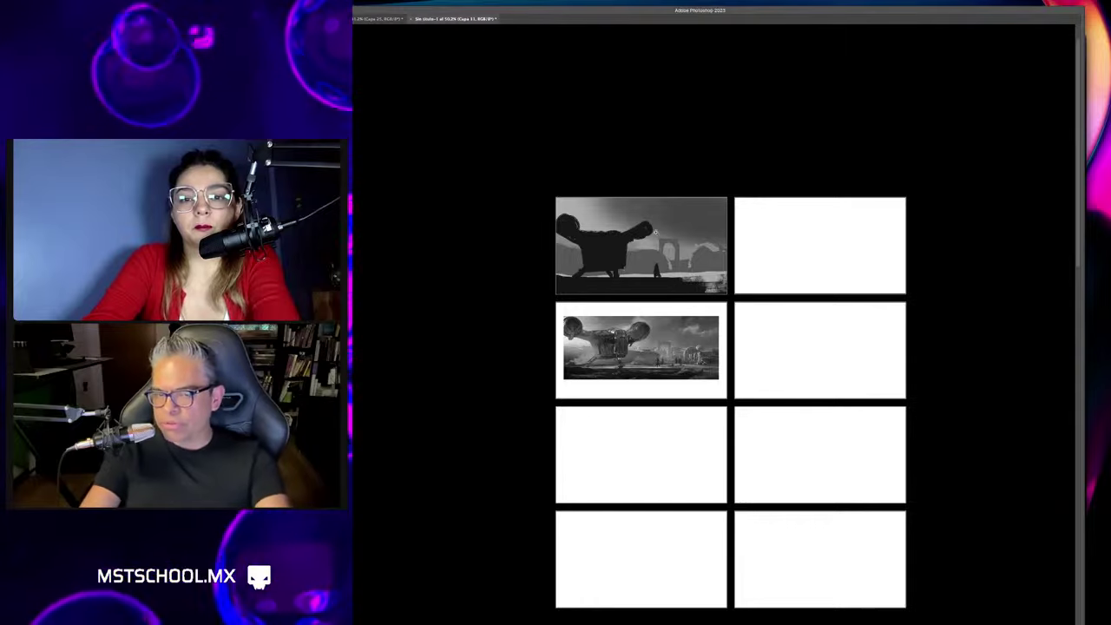
# Move the marquee-selected ship, deselect with Ctrl+D, and paint its right engine larger and rounder.
pyautogui.scroll(3, 646, 261)
pyautogui.scroll(-2, 714, 191)
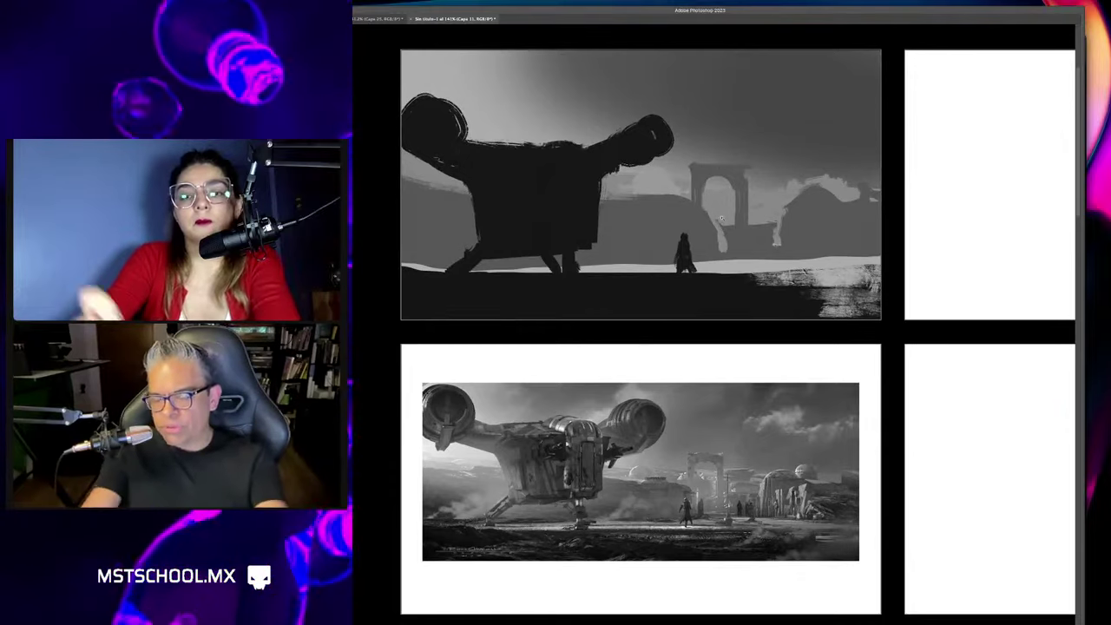
pyautogui.moveTo(579, 204)
pyautogui.mouseDown()
pyautogui.moveTo(665, 202)
pyautogui.moveTo(553, 220)
pyautogui.mouseUp()
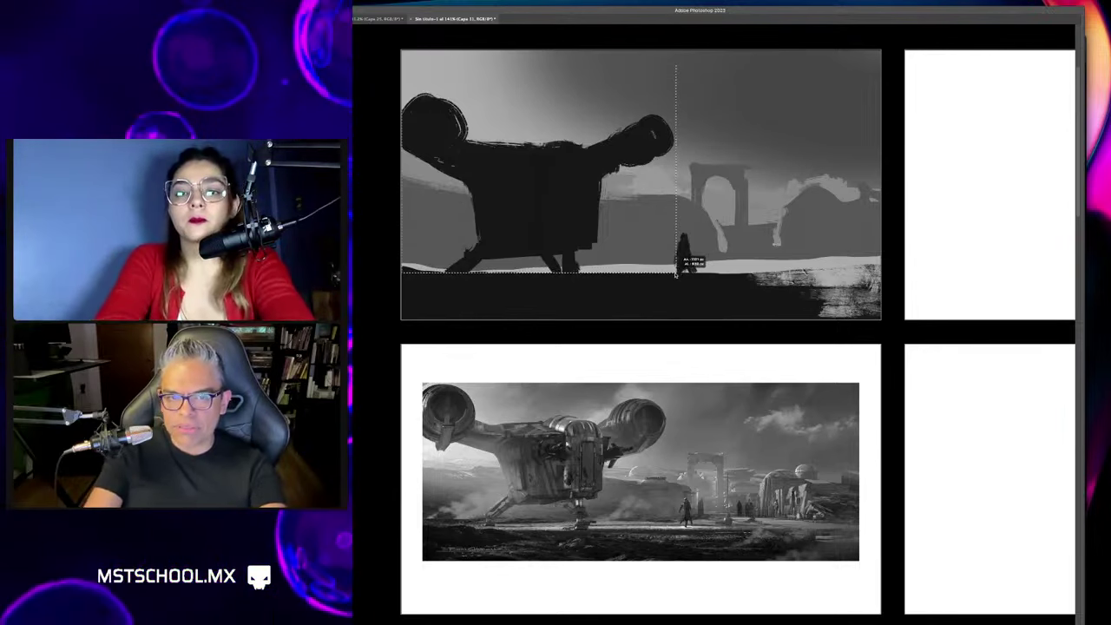
pyautogui.moveTo(676, 275); pyautogui.dragTo(672, 276)
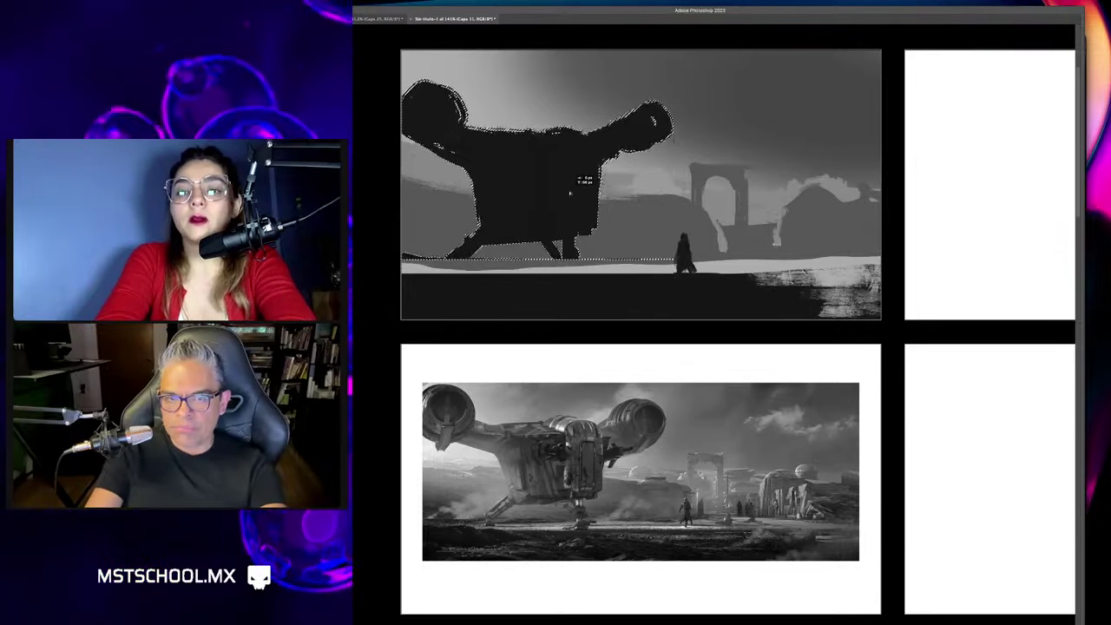
pyautogui.hotkey('ctrl', 'd')
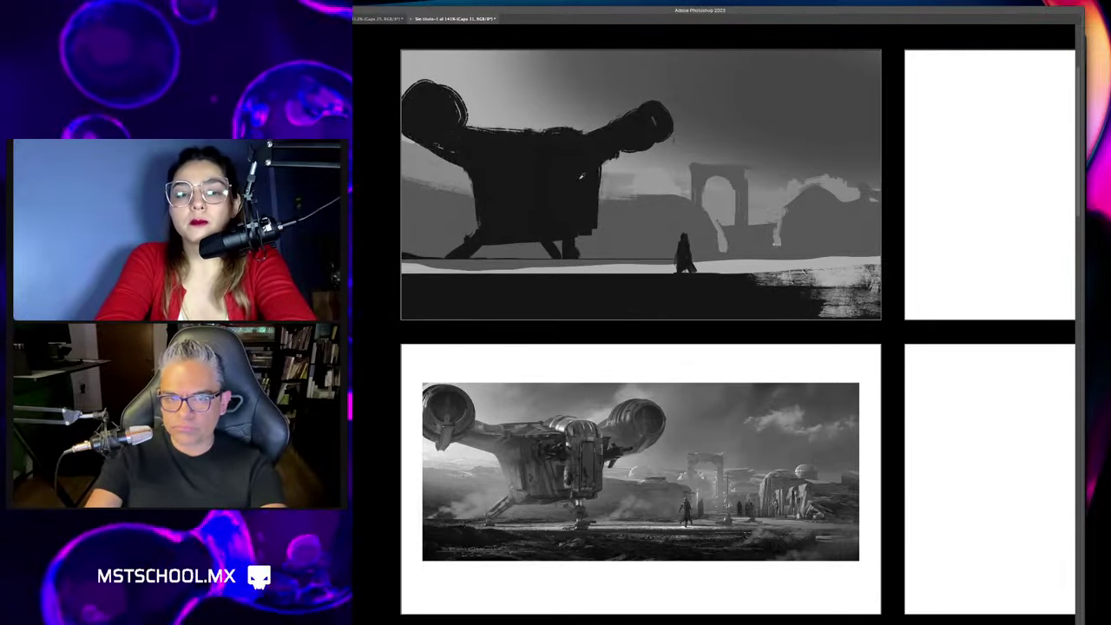
pyautogui.moveTo(661, 114); pyautogui.dragTo(636, 135)
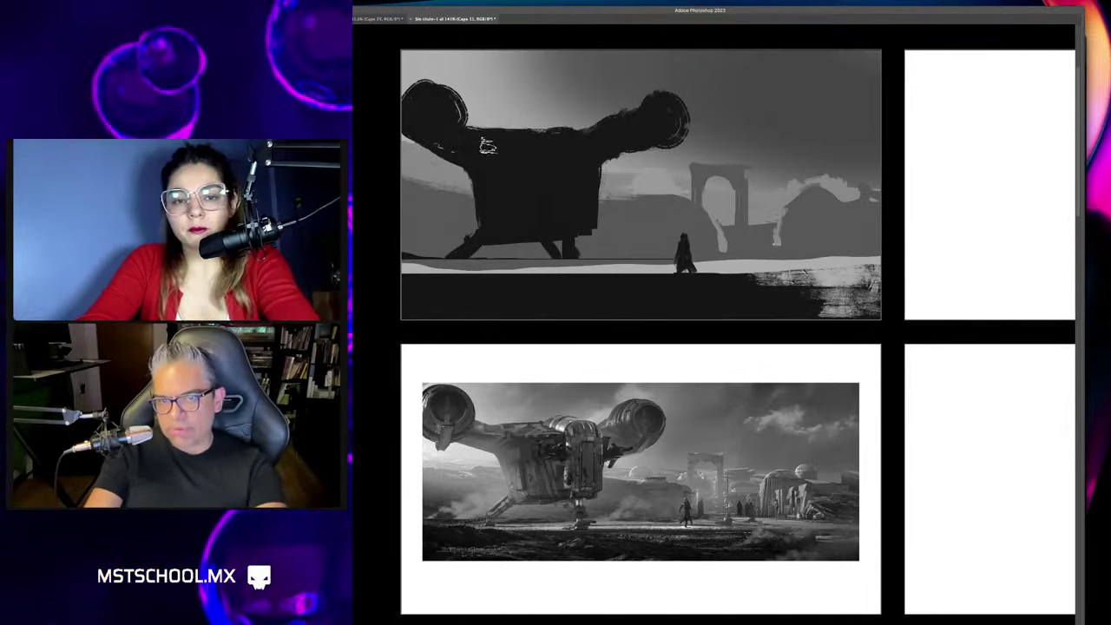
pyautogui.moveTo(545, 242); pyautogui.dragTo(553, 246)
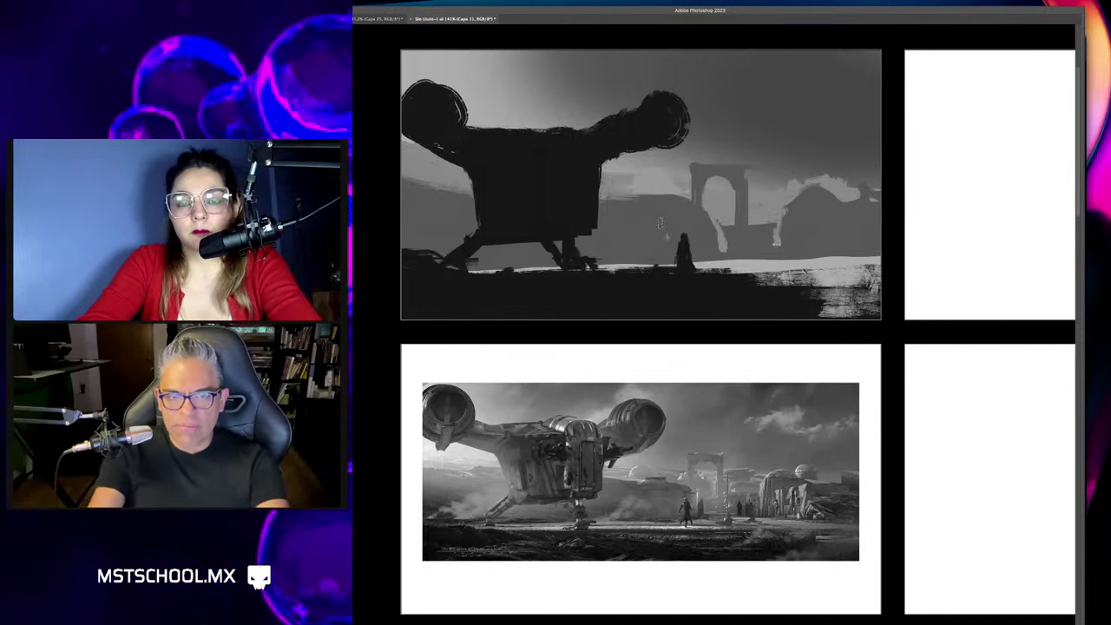
# Zoom in on the canvas to inspect the roughened ground beneath the ship.
pyautogui.scroll(3, 680, 241)
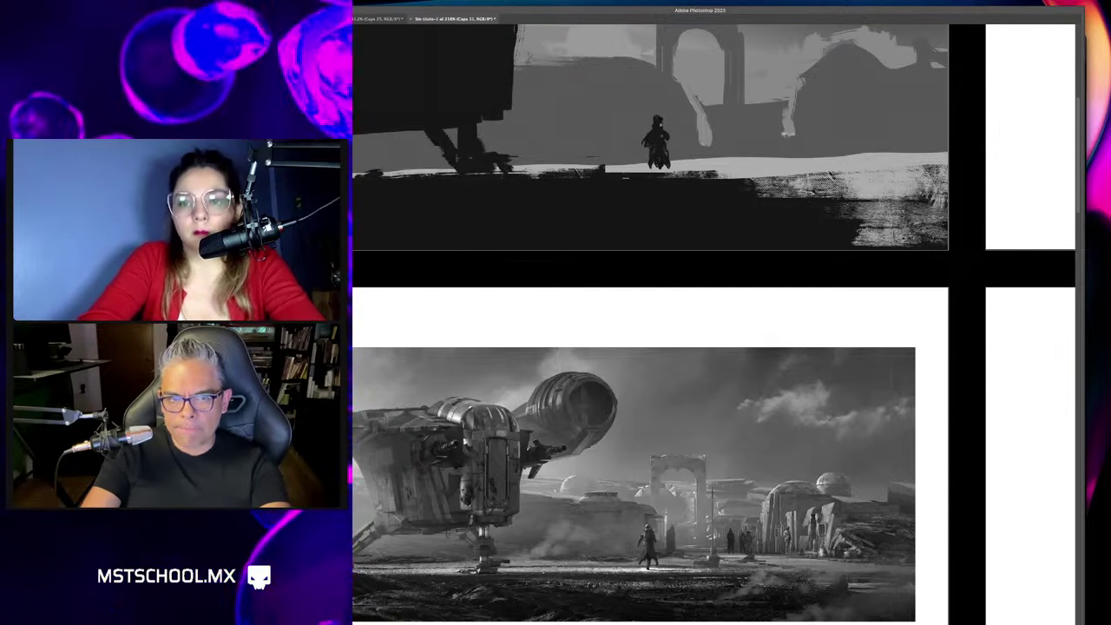
pyautogui.hotkey('ctrl', '-')
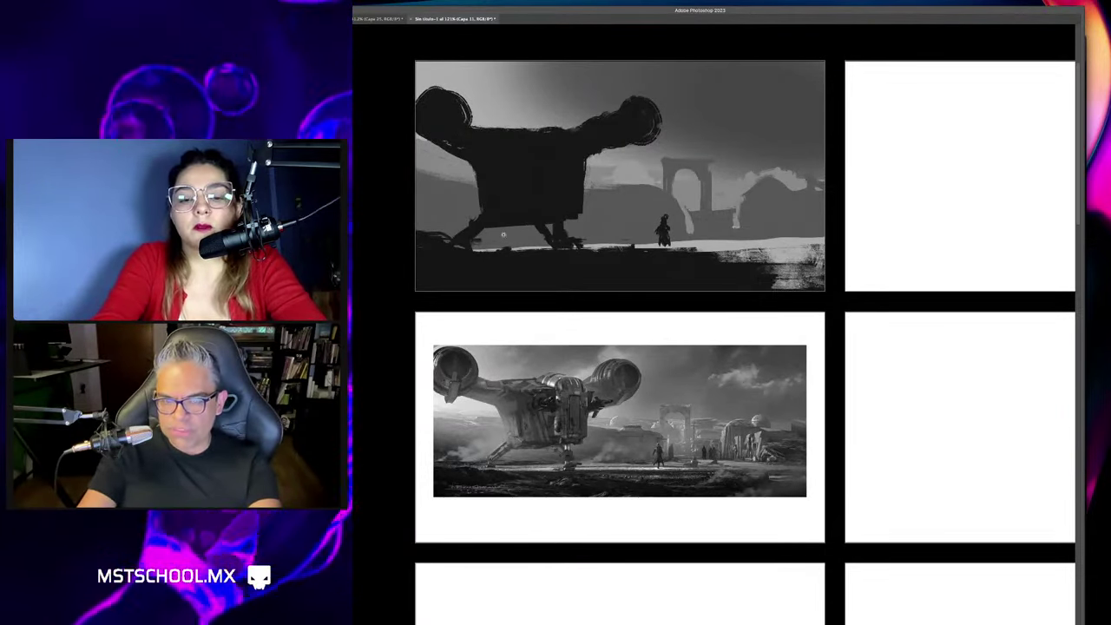
pyautogui.moveTo(503, 234); pyautogui.dragTo(495, 236)
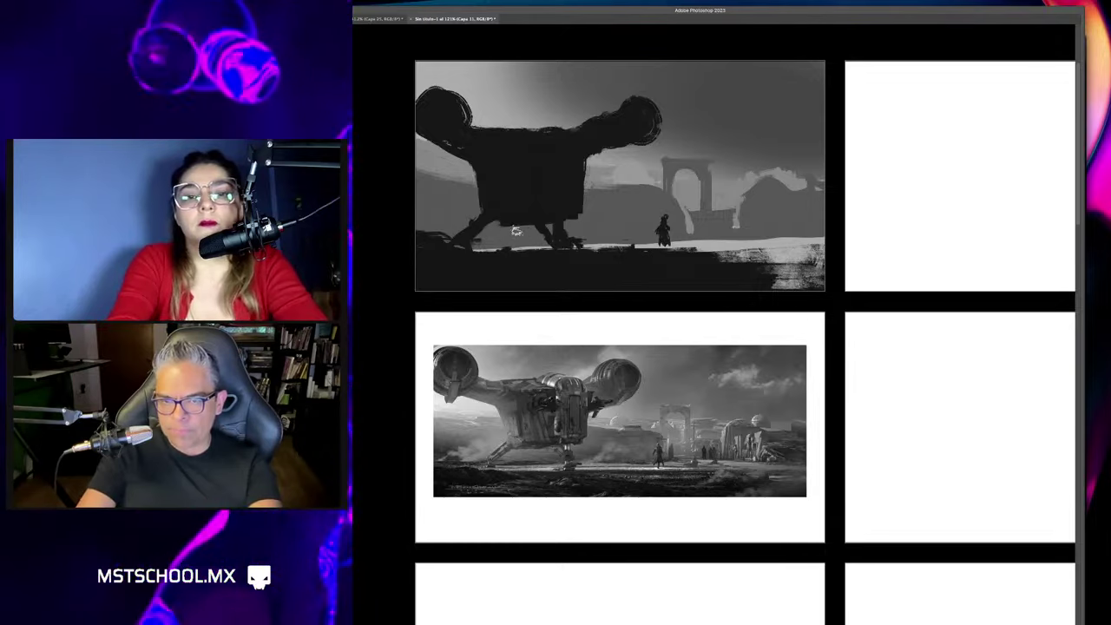
pyautogui.scroll(5, 558, 246)
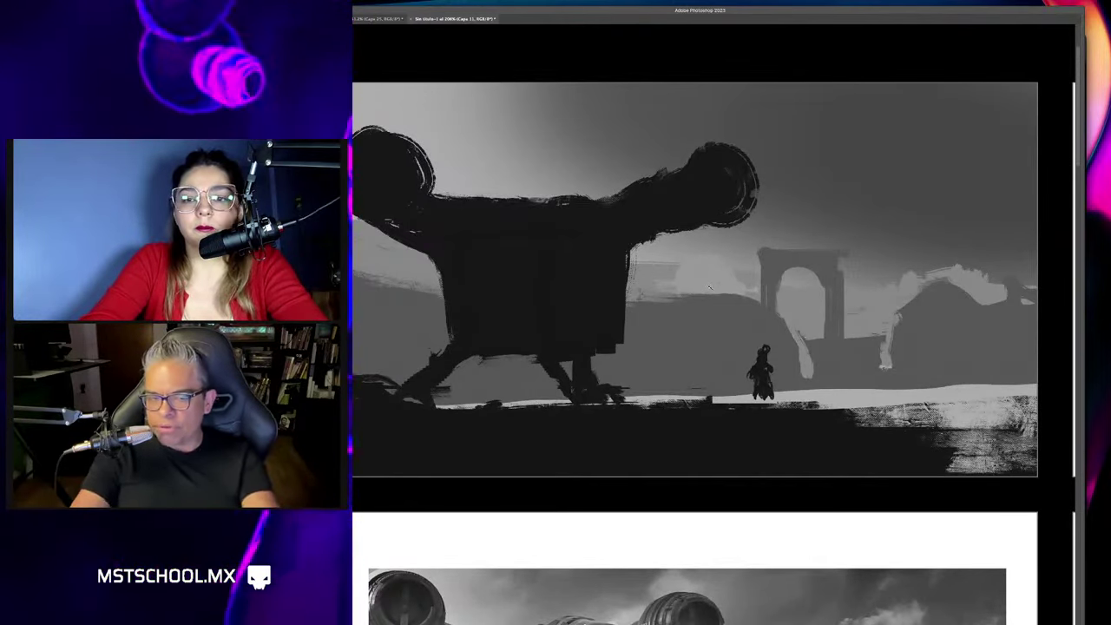
pyautogui.scroll(-3, 671, 405)
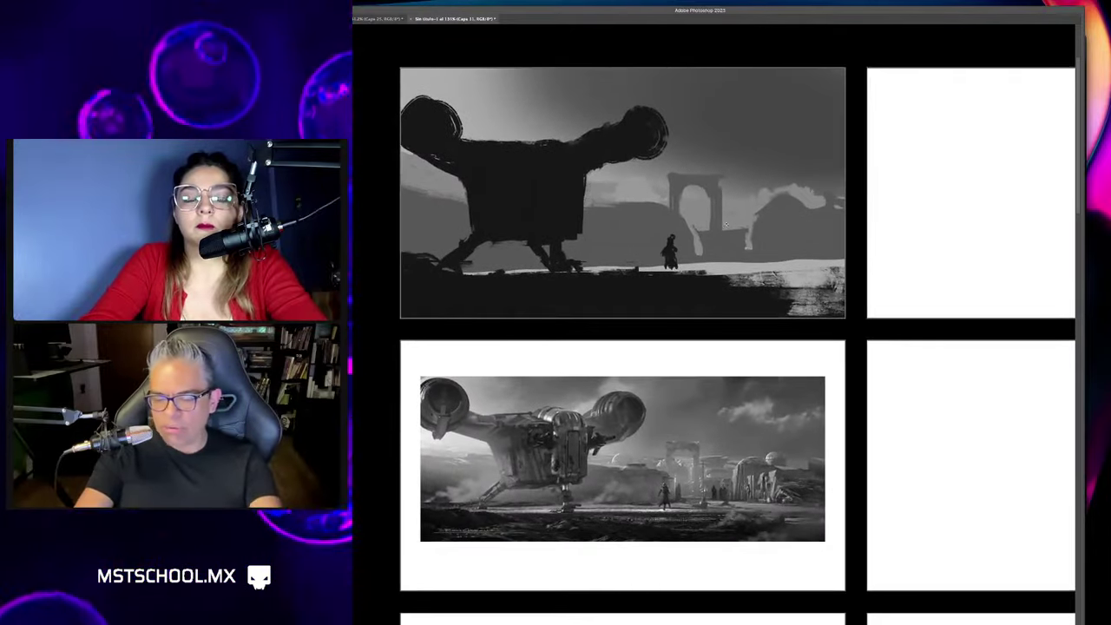
pyautogui.moveTo(627, 302)
pyautogui.mouseDown()
pyautogui.moveTo(767, 230)
pyautogui.moveTo(733, 234)
pyautogui.moveTo(720, 165)
pyautogui.moveTo(761, 168)
pyautogui.moveTo(736, 187)
pyautogui.moveTo(721, 256)
pyautogui.mouseUp()
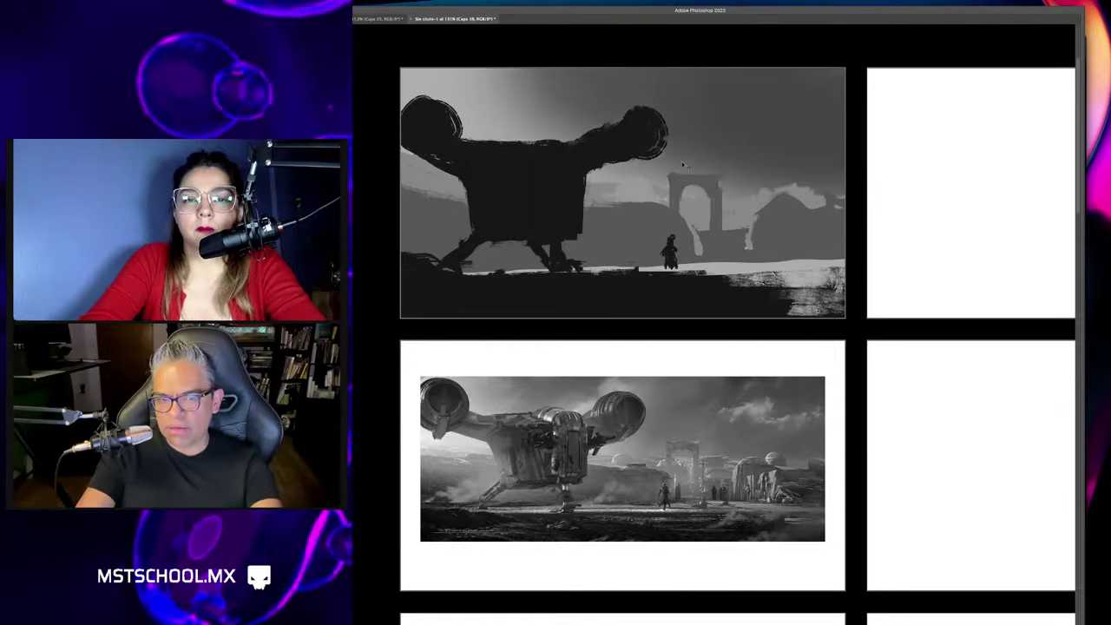
# Pick a textured brush from the NATURE brush preset set.
pyautogui.rightClick(729, 351)
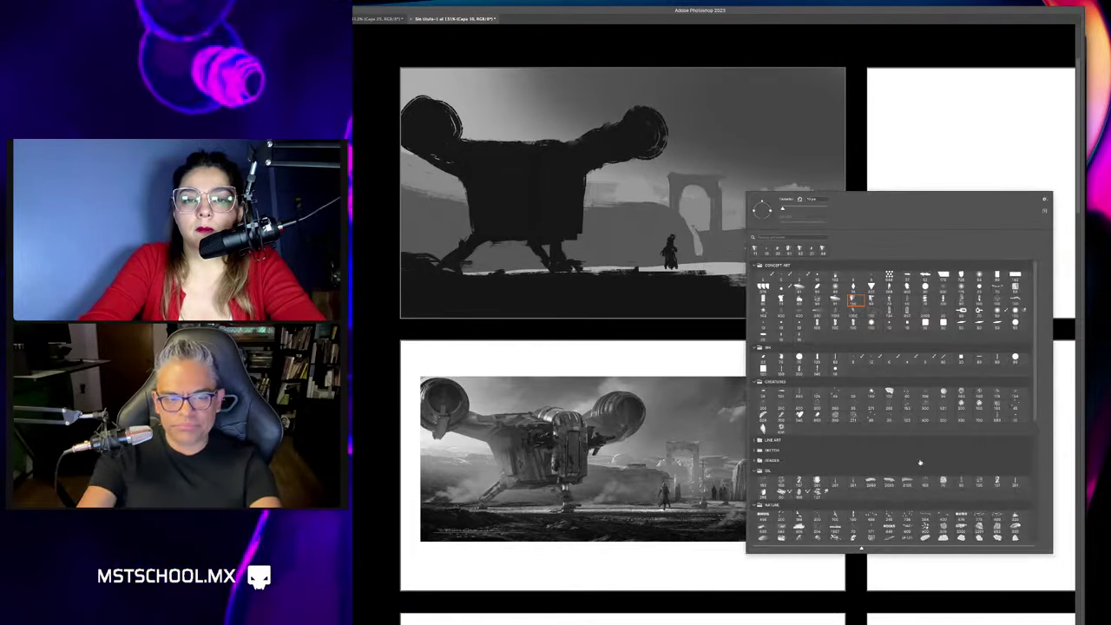
pyautogui.moveTo(1035, 380); pyautogui.dragTo(1029, 431)
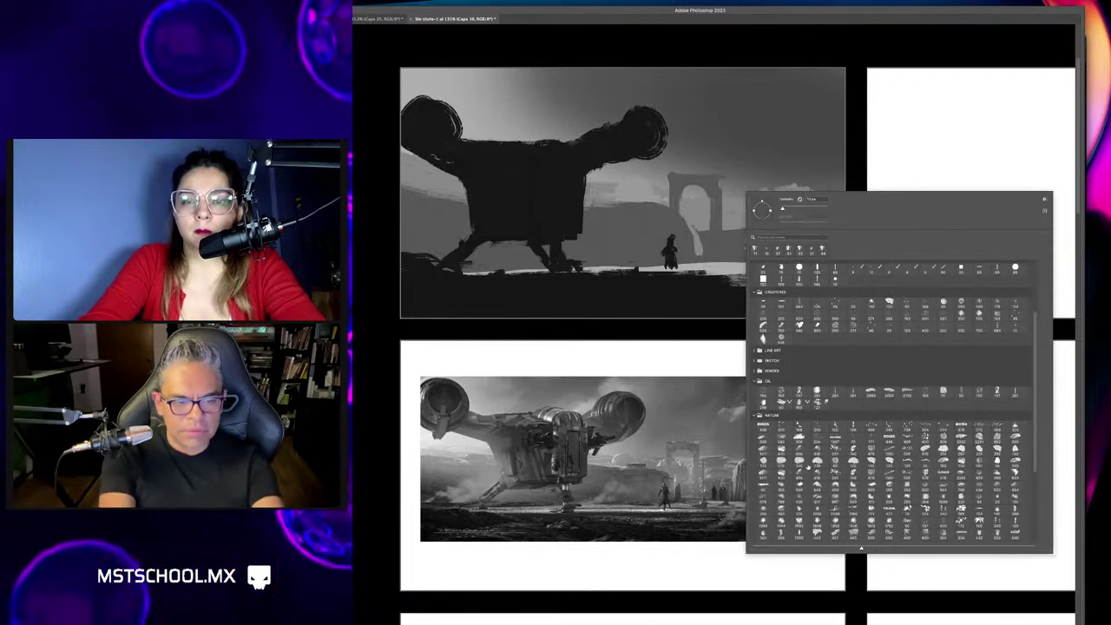
pyautogui.click(798, 438)
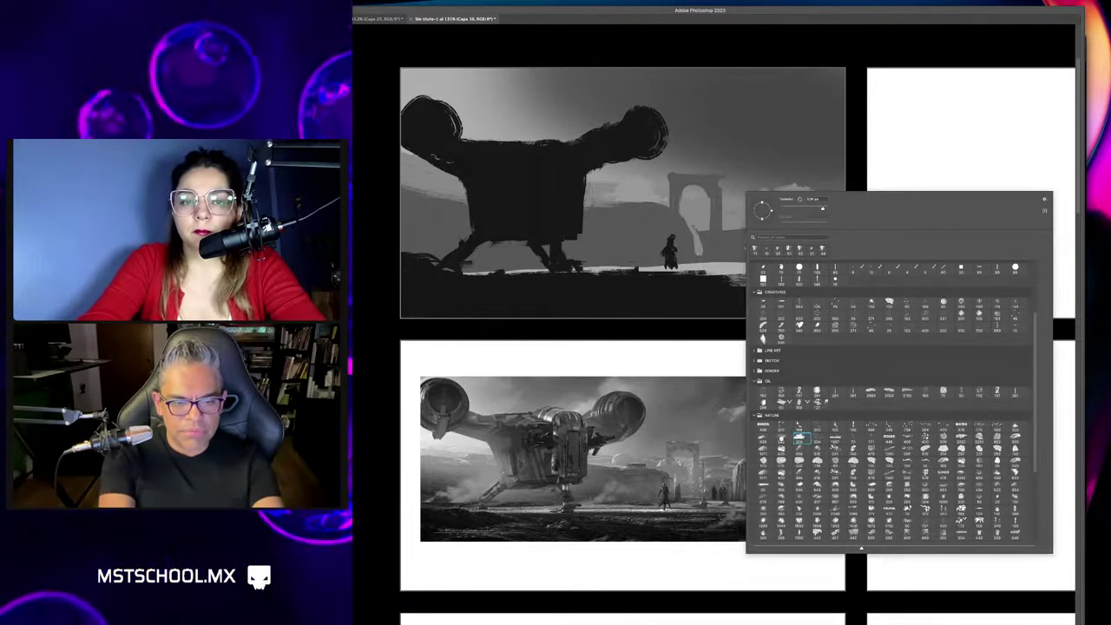
pyautogui.press('Return')
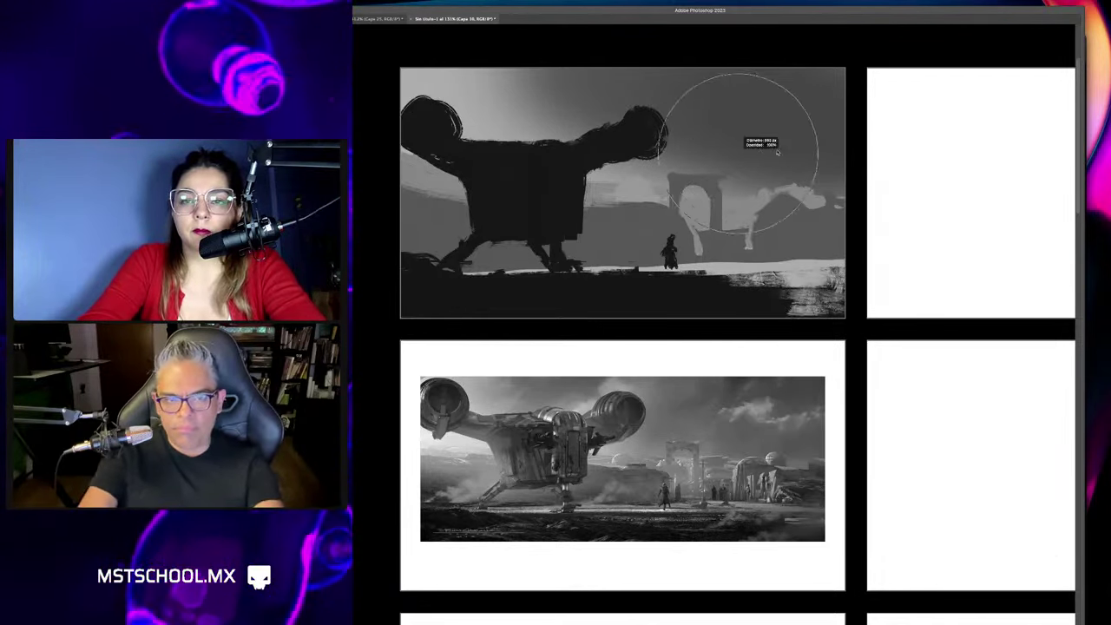
# Switch to a cloud-shaped brush preset and stamp billowing clouds across the upper-right sky.
pyautogui.rightClick(733, 217)
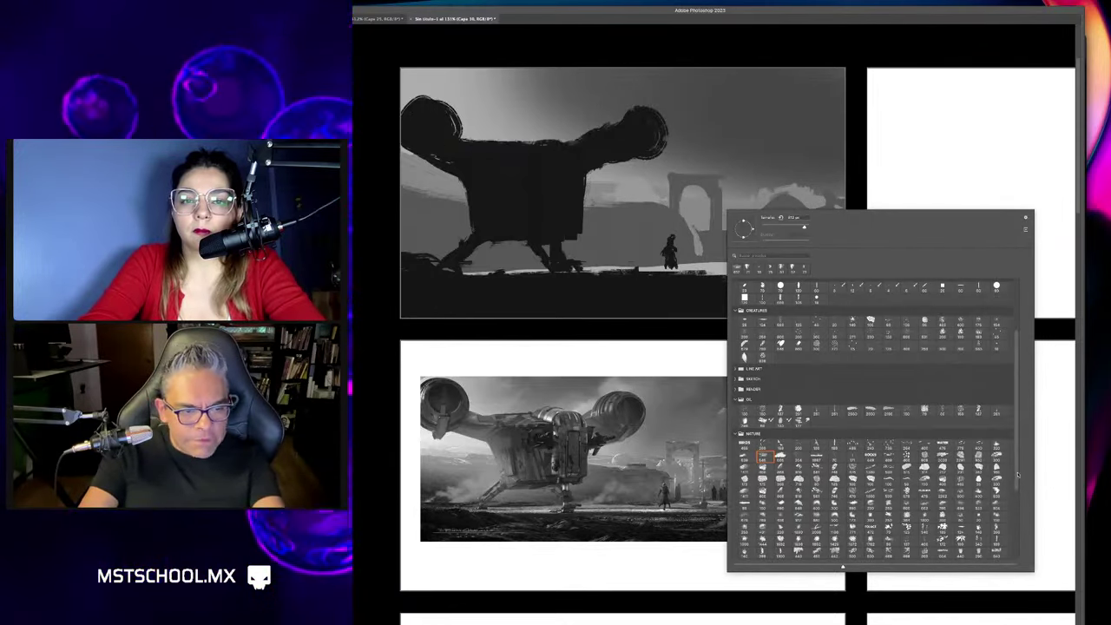
pyautogui.scroll(-2, 955, 443)
pyautogui.scroll(-2, 902, 421)
pyautogui.scroll(-2, 879, 409)
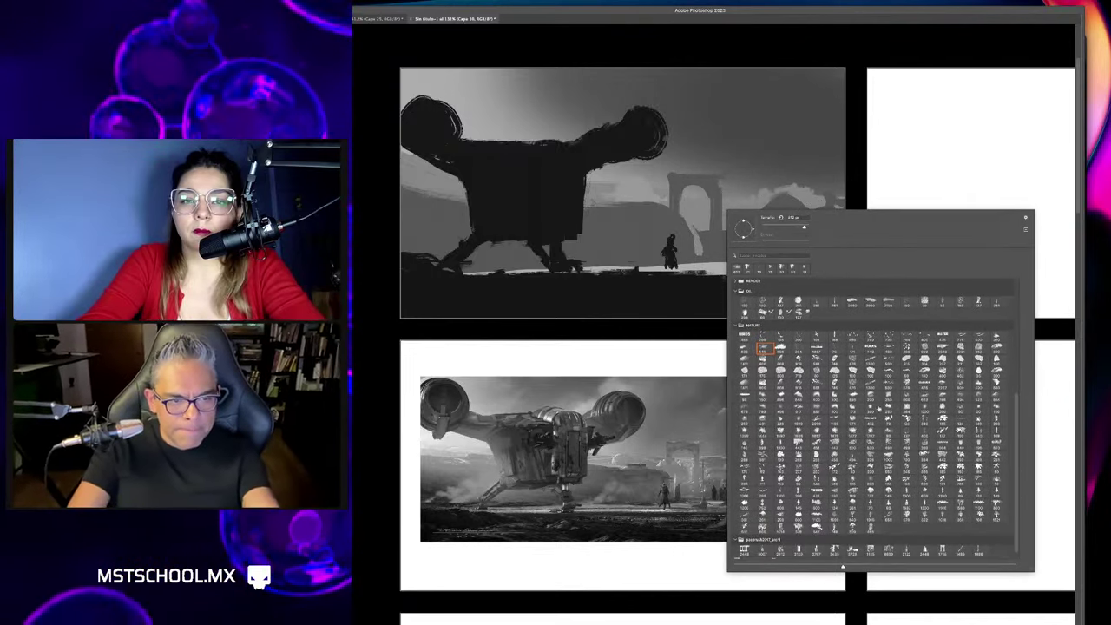
pyautogui.click(943, 397)
pyautogui.press('Return')
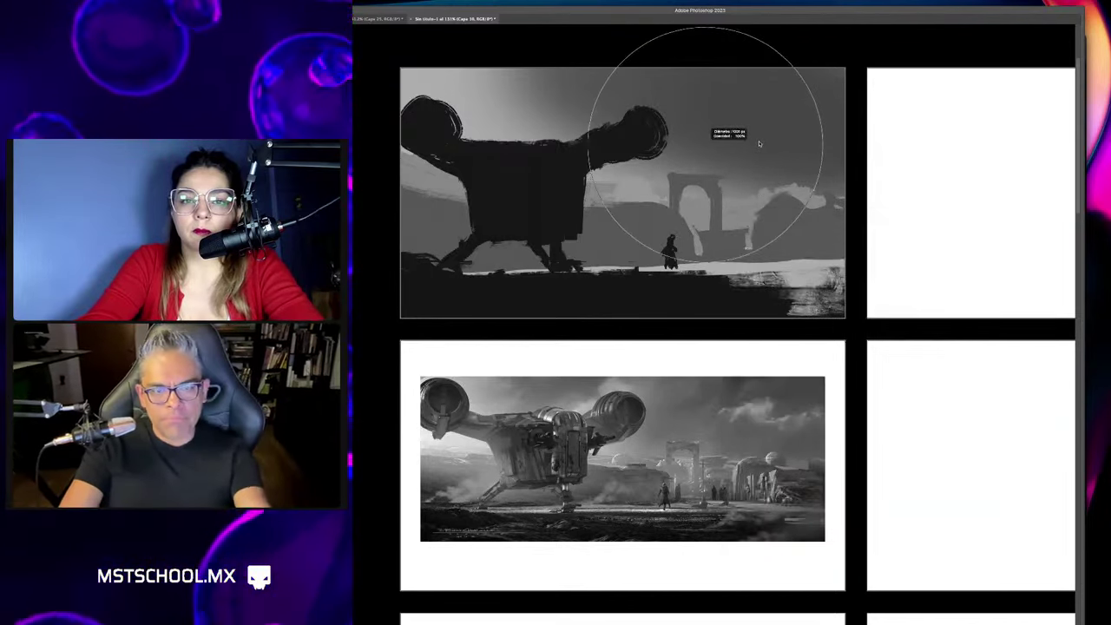
pyautogui.click(755, 130)
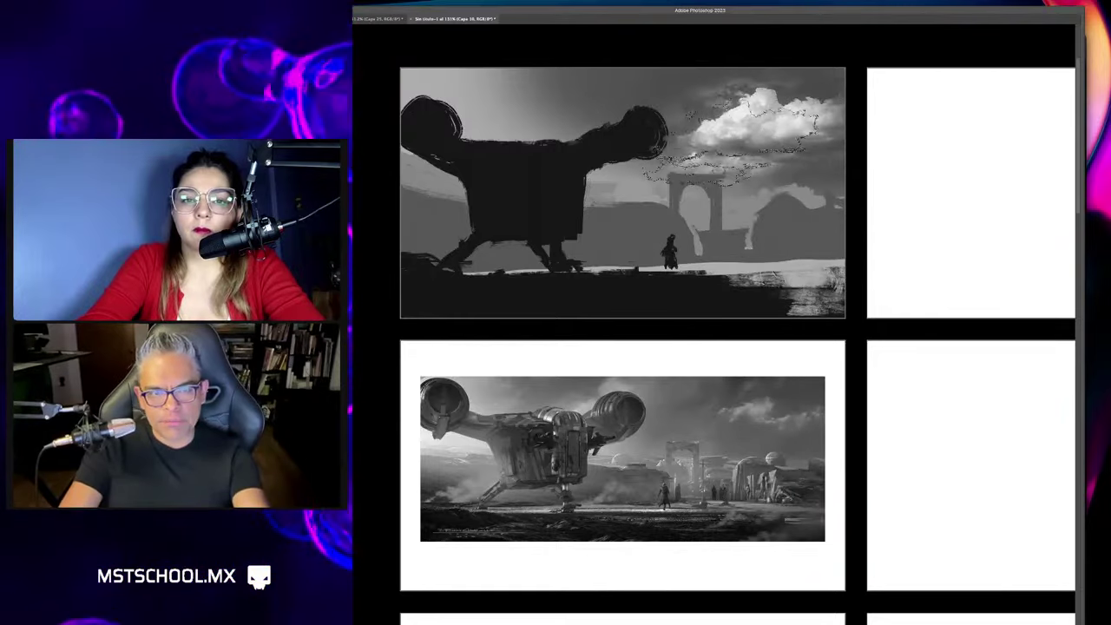
pyautogui.moveTo(751, 130); pyautogui.dragTo(755, 165)
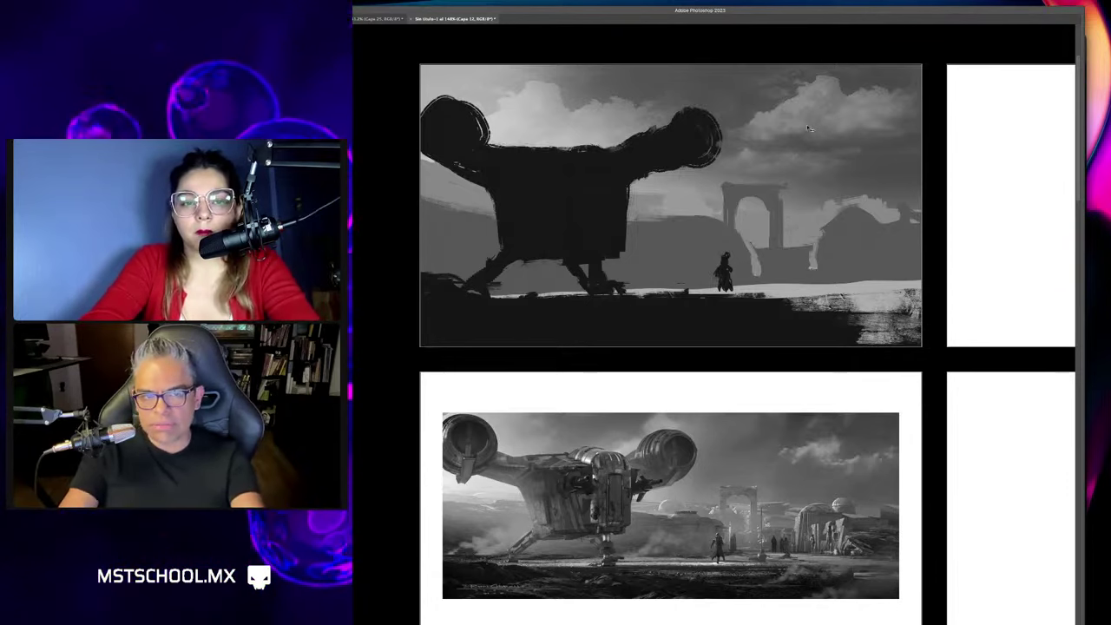
# Pick a smoke brush and try several white dust strokes beside the figure, undoing most.
pyautogui.rightClick(757, 183)
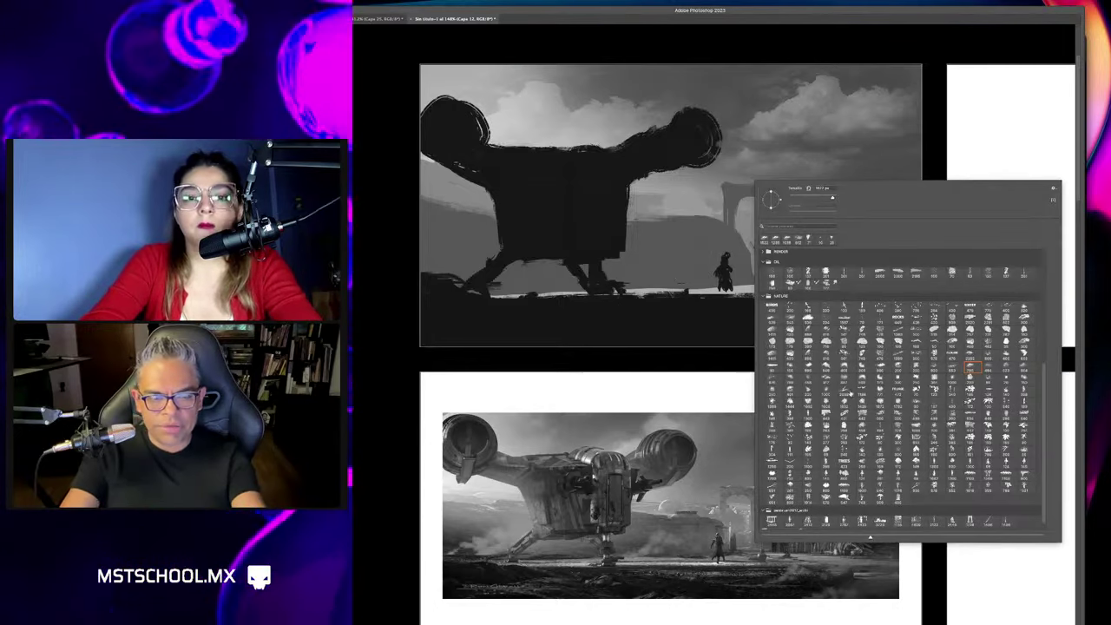
pyautogui.click(655, 276)
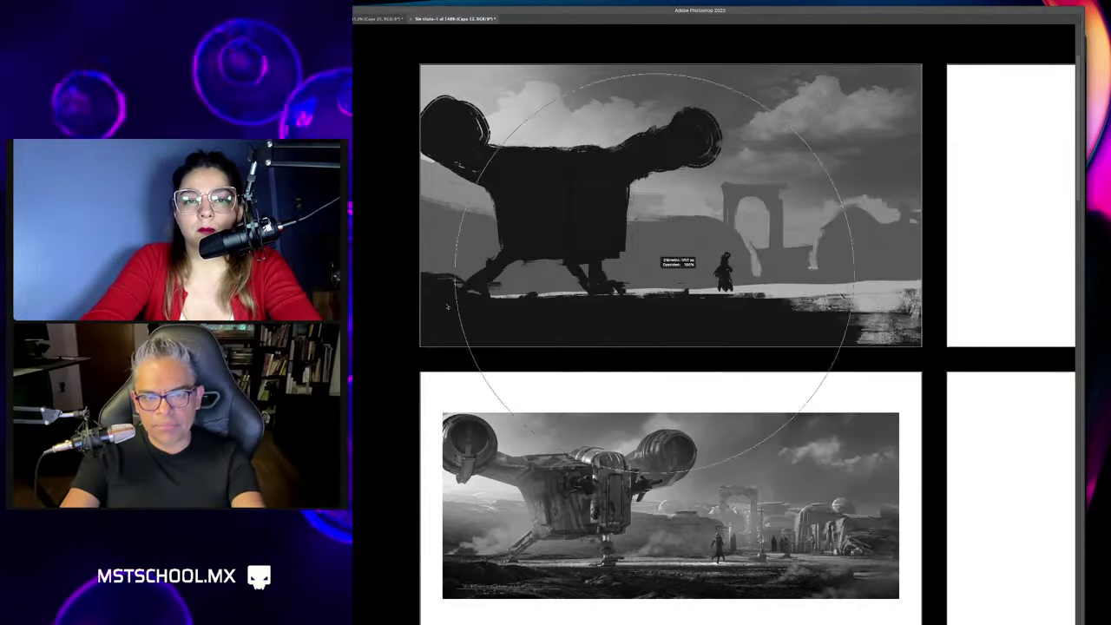
pyautogui.moveTo(512, 321); pyautogui.dragTo(694, 226)
pyautogui.hotkey('ctrl', 'z')
pyautogui.moveTo(611, 286); pyautogui.dragTo(721, 274)
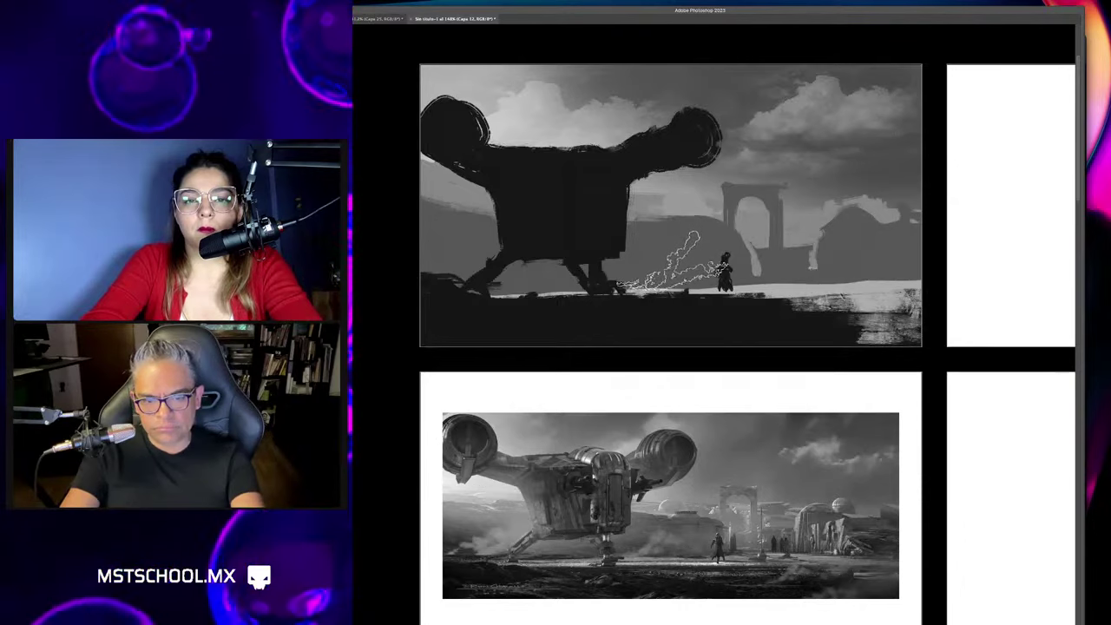
pyautogui.hotkey('ctrl', 'z')
pyautogui.hotkey('ctrl', 'z')
pyautogui.moveTo(646, 282); pyautogui.dragTo(720, 230)
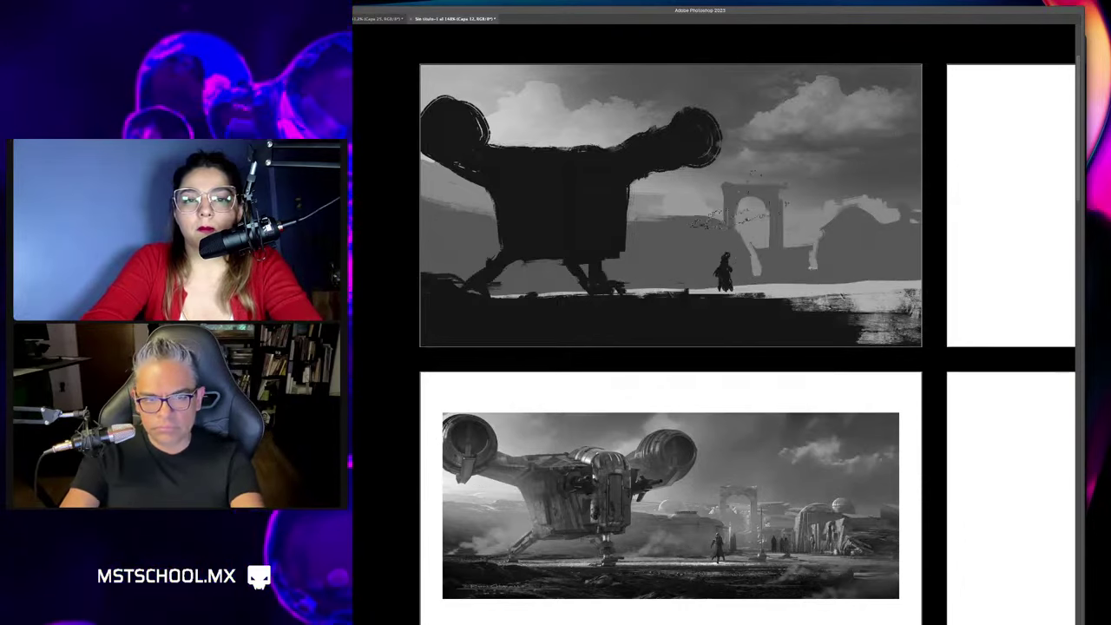
pyautogui.moveTo(647, 282); pyautogui.dragTo(694, 252)
pyautogui.hotkey('ctrl', 'z')
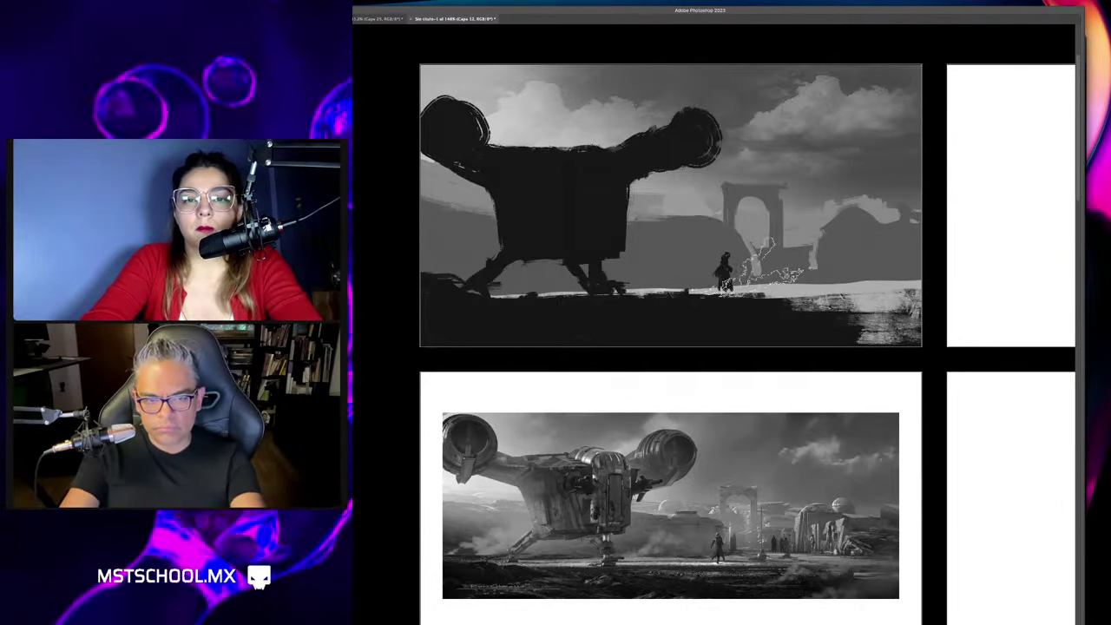
pyautogui.moveTo(599, 295); pyautogui.dragTo(673, 248)
pyautogui.hotkey('ctrl', 'z')
pyautogui.press('Tab')
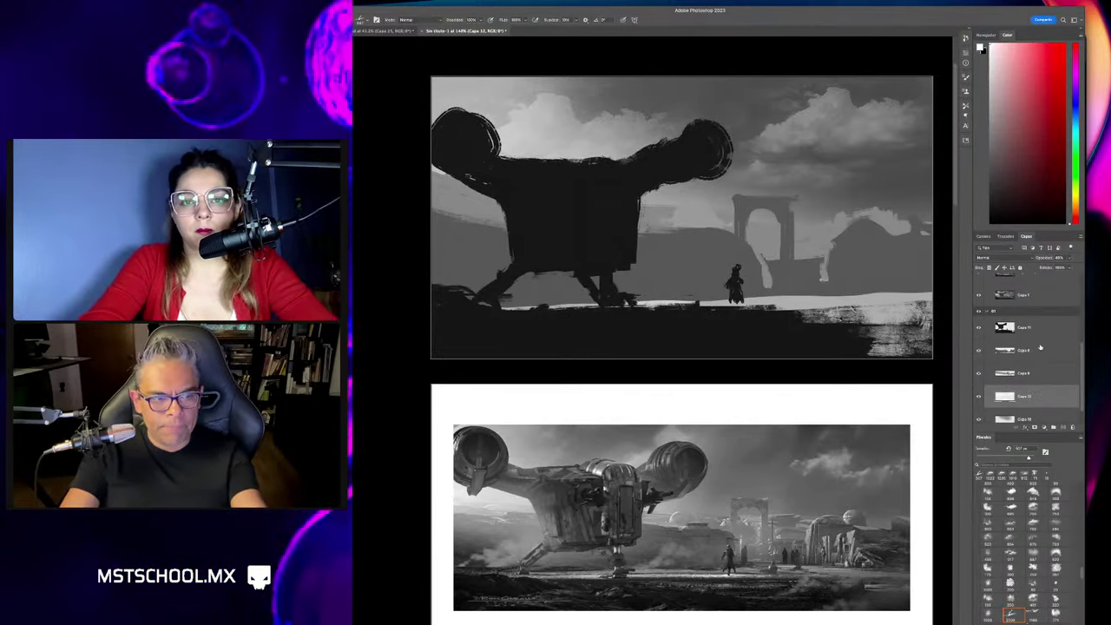
# Raise layer Capa 12 in the stack so the dust shows, then erase most of it.
pyautogui.moveTo(1034, 393); pyautogui.dragTo(1040, 349)
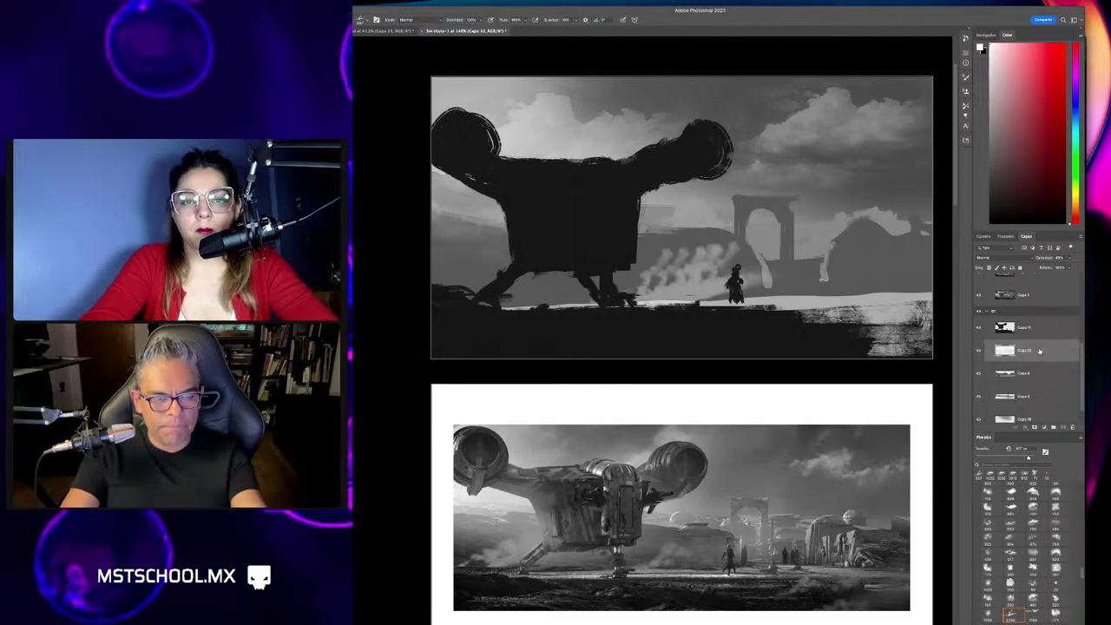
pyautogui.press('e')
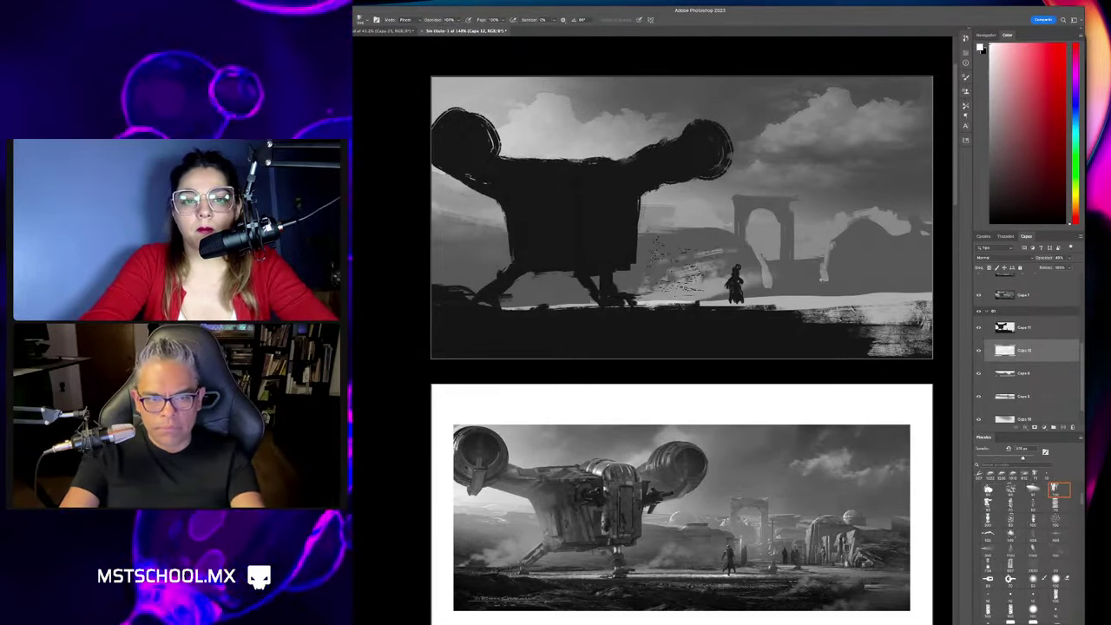
pyautogui.moveTo(712, 261); pyautogui.dragTo(625, 269)
pyautogui.press('b')
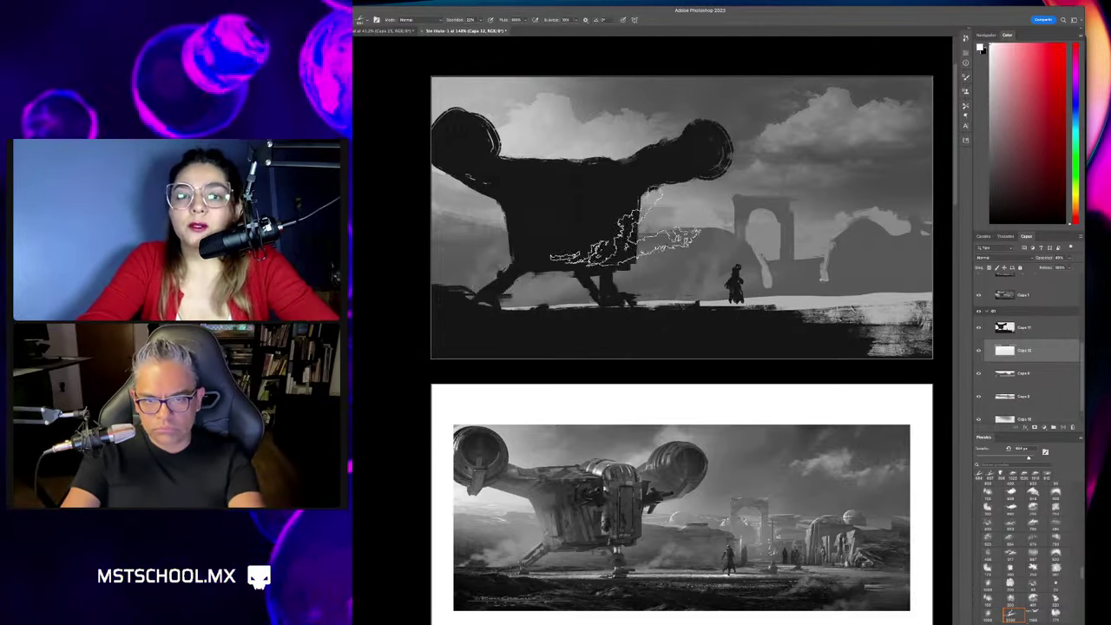
pyautogui.press('z')
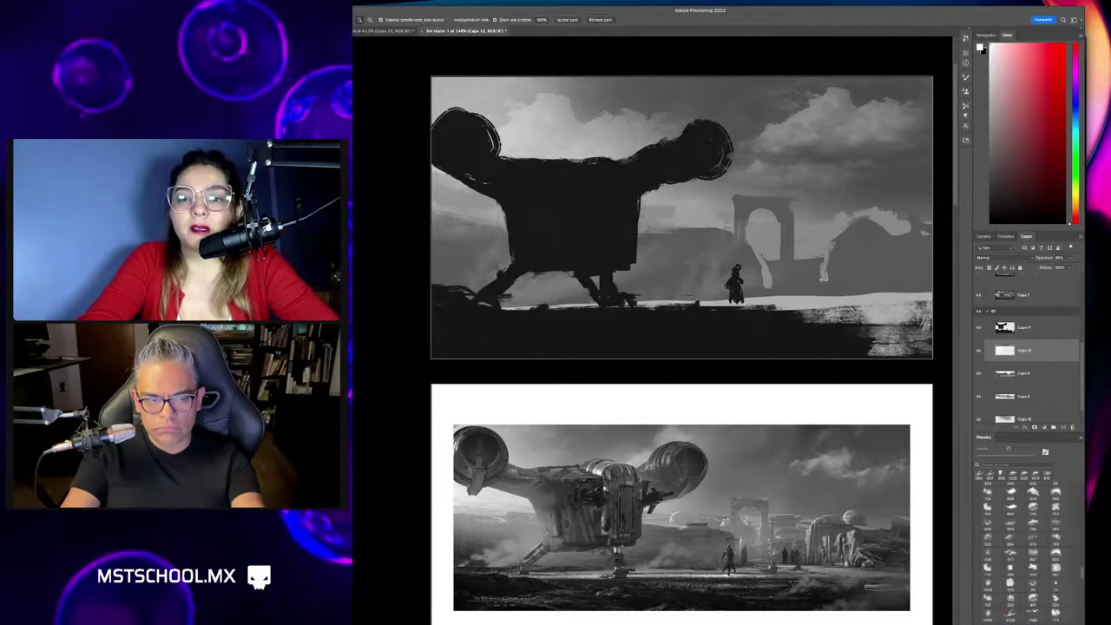
pyautogui.moveTo(820, 319); pyautogui.dragTo(807, 347)
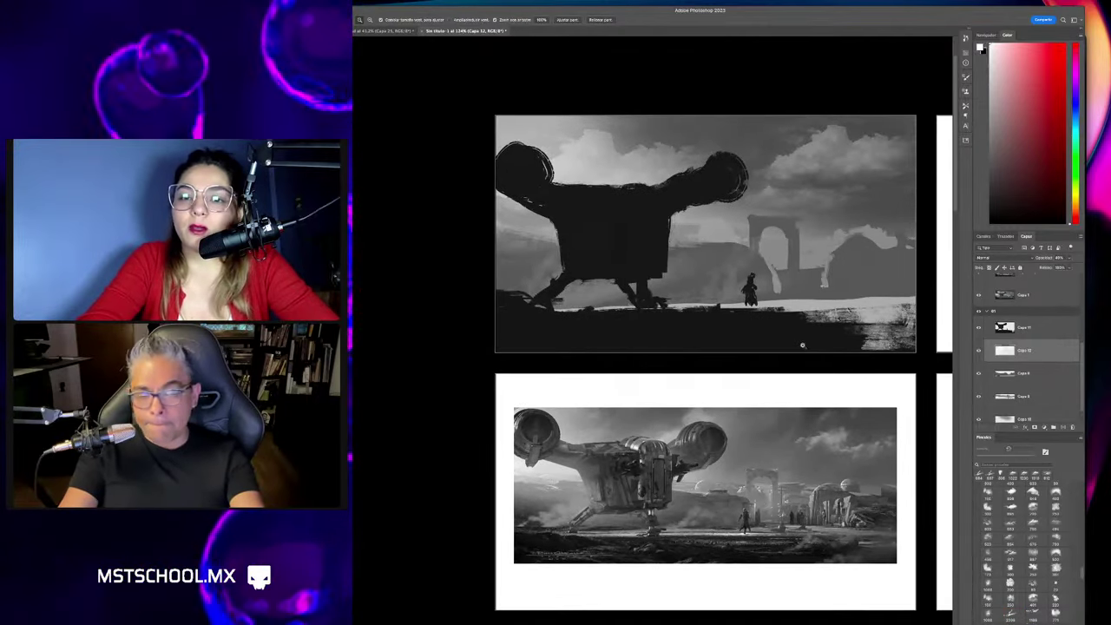
pyautogui.press('v')
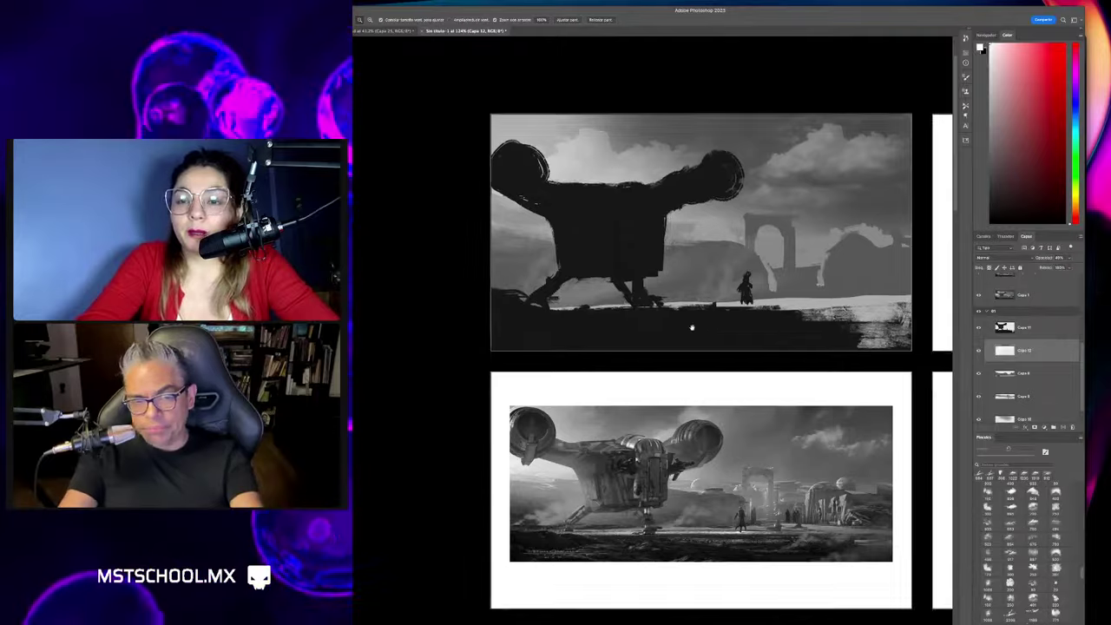
pyautogui.scroll(-2, 709, 309)
pyautogui.click(745, 332)
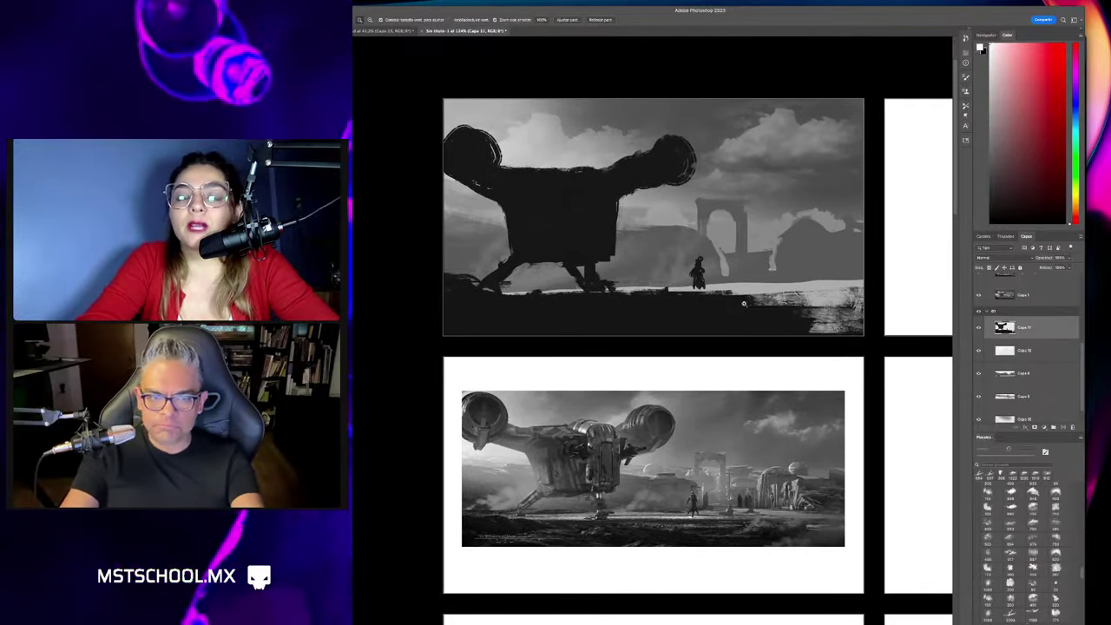
pyautogui.scroll(-5, 743, 303)
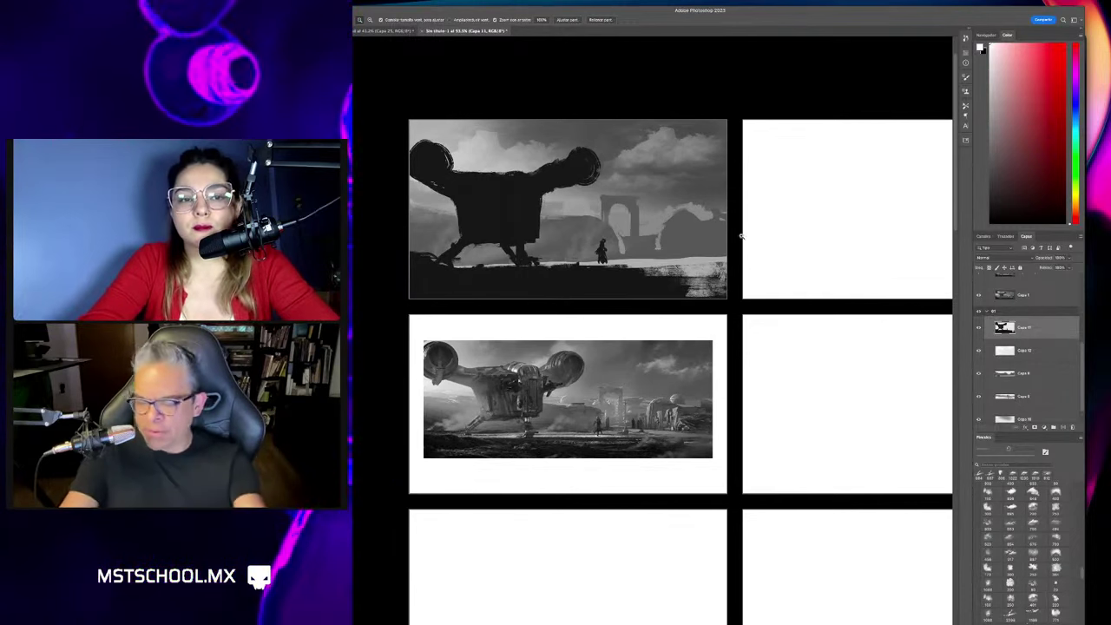
pyautogui.hscroll(2, 692, 225)
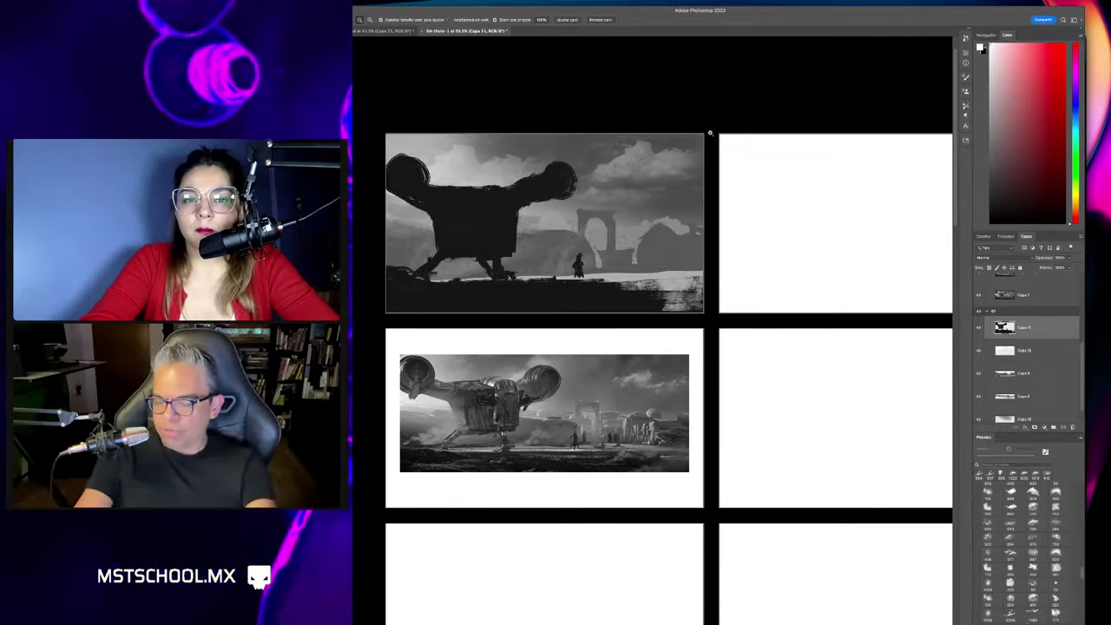
pyautogui.scroll(1, 590, 235)
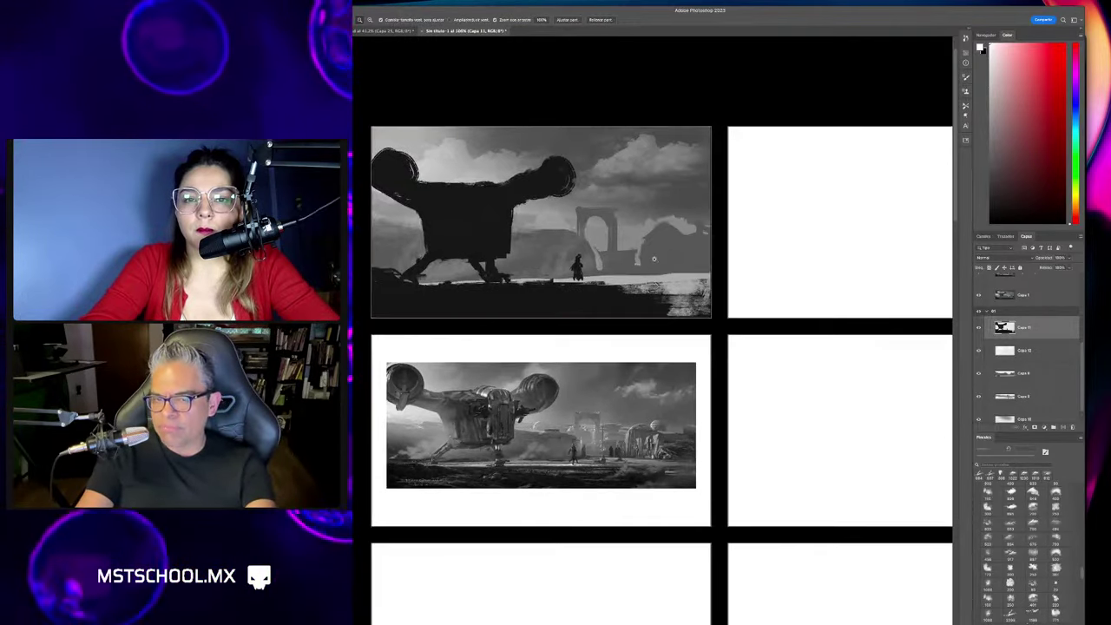
pyautogui.scroll(-2, 644, 235)
# Search Google Images for 'thumbnails environment' in a new browser tab.
pyautogui.press('super+Tab')
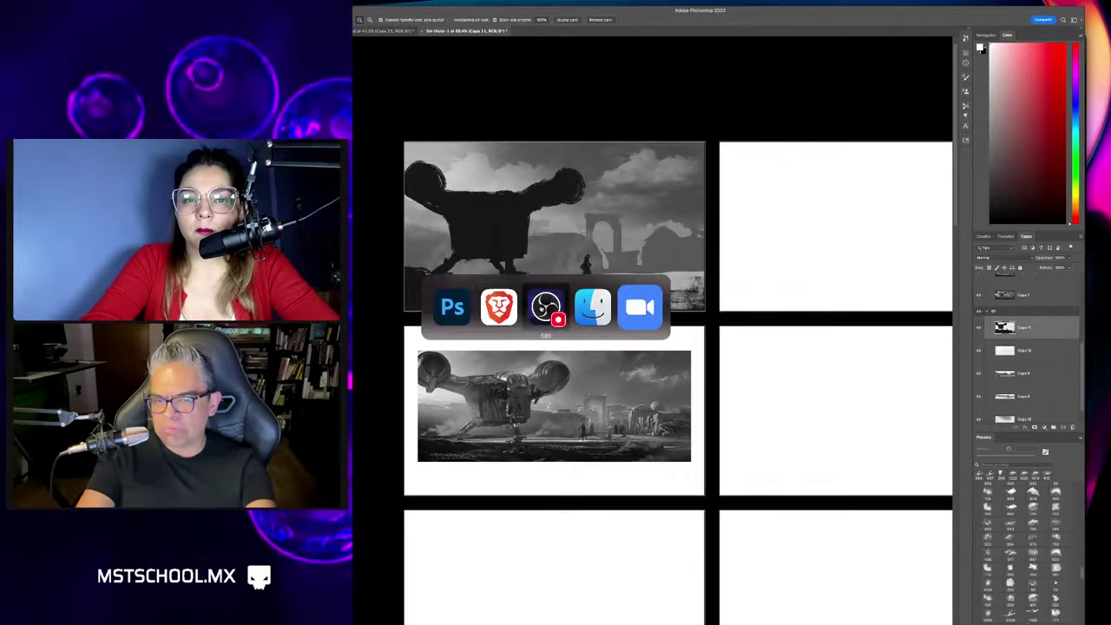
pyautogui.press('super+t')
pyautogui.write('th')
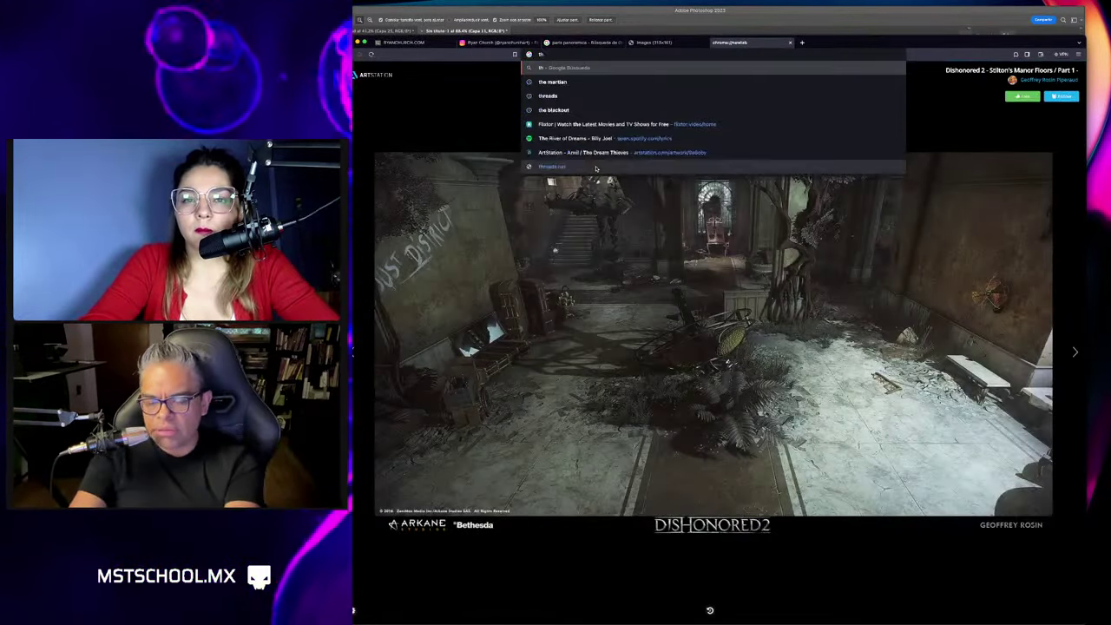
pyautogui.write('mbnails')
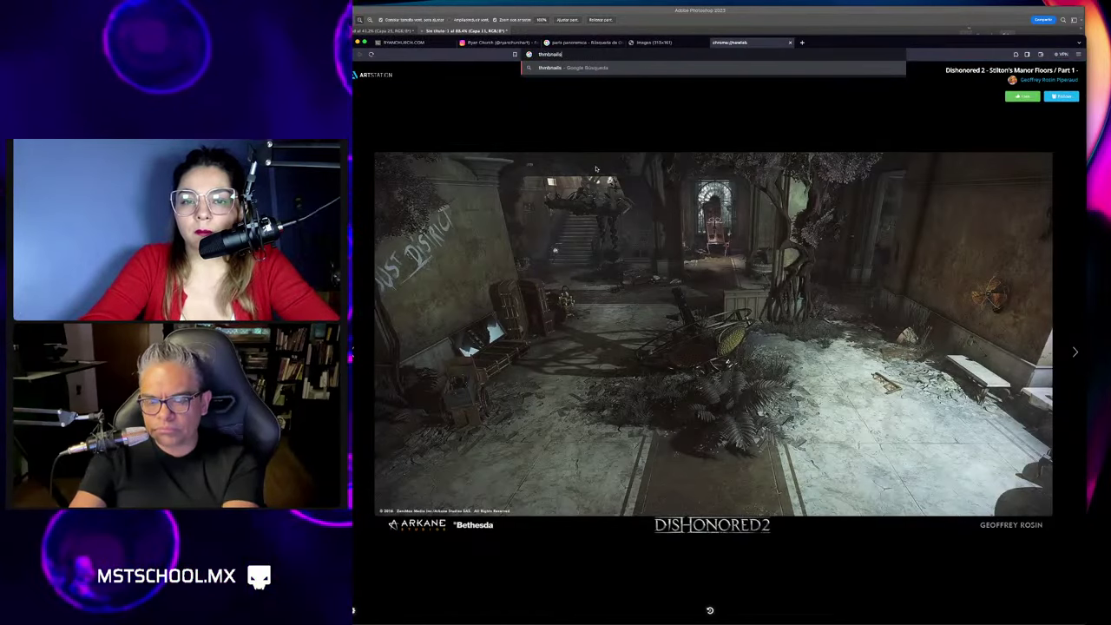
pyautogui.write('iro')
pyautogui.write('t')
pyautogui.press('Return')
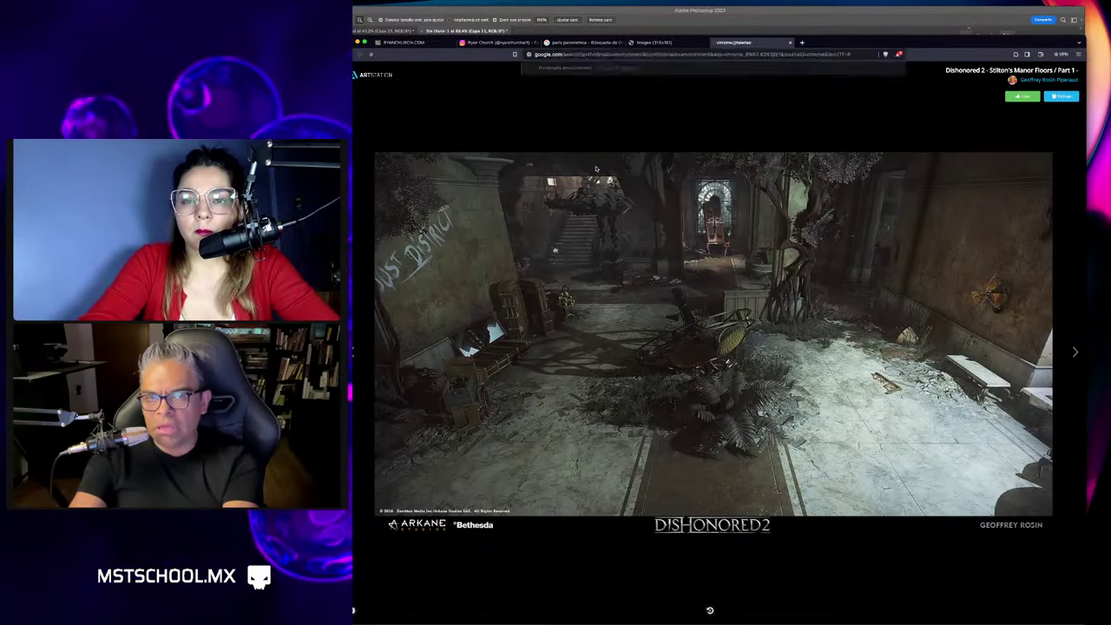
pyautogui.click(451, 112)
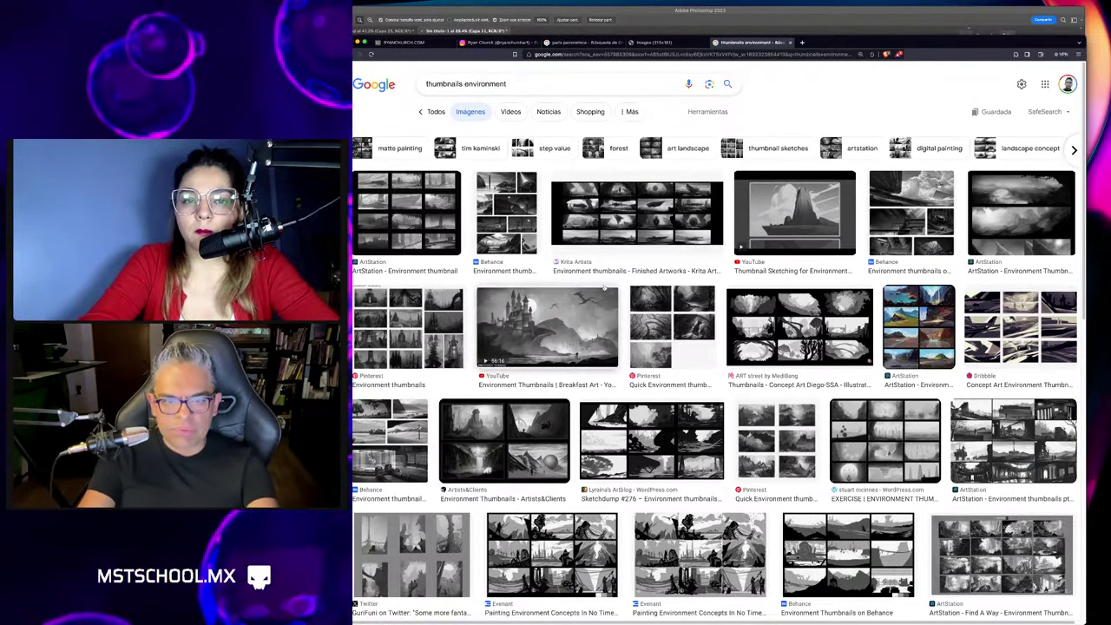
# Open an ArtStation result in a new tab, close it, and preview the Evenant environment concepts image.
pyautogui.rightClick(1006, 224)
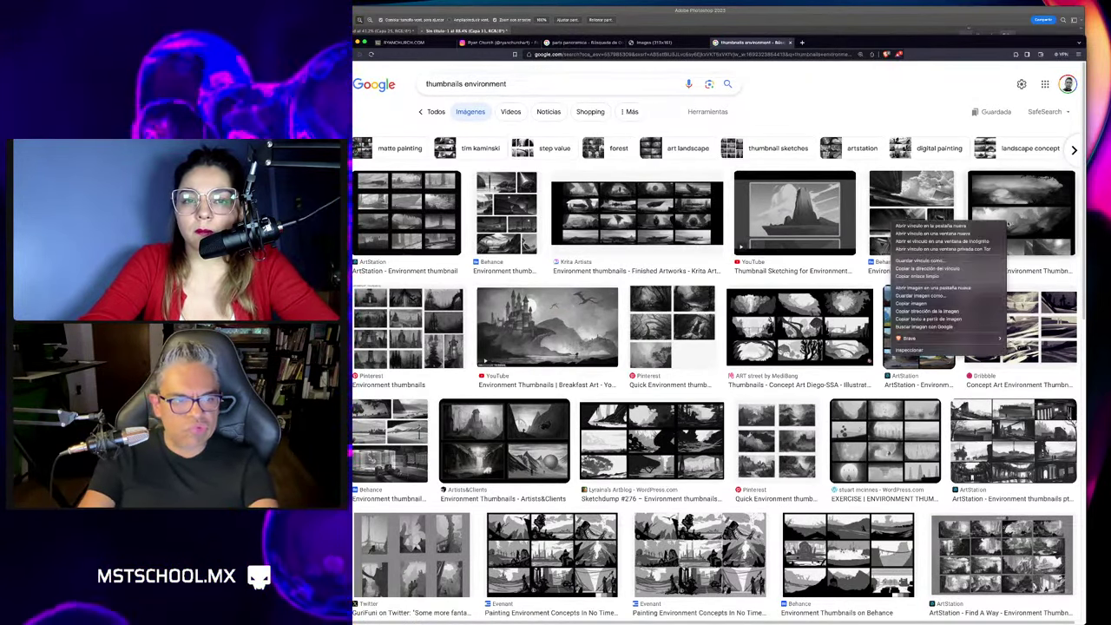
pyautogui.click(933, 287)
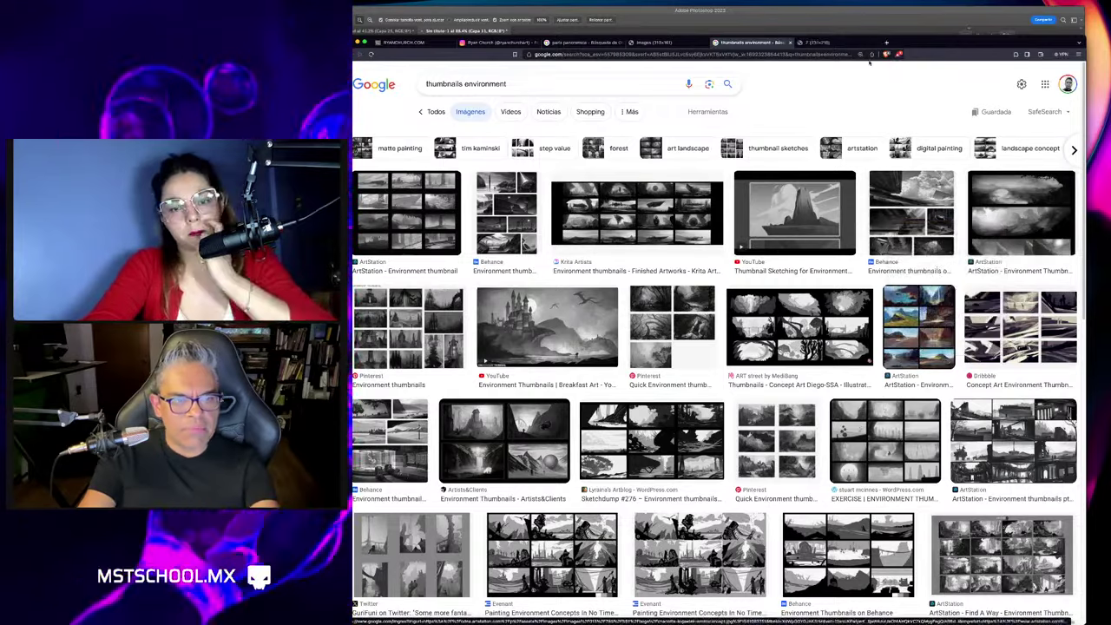
pyautogui.click(838, 41)
pyautogui.press('super+w')
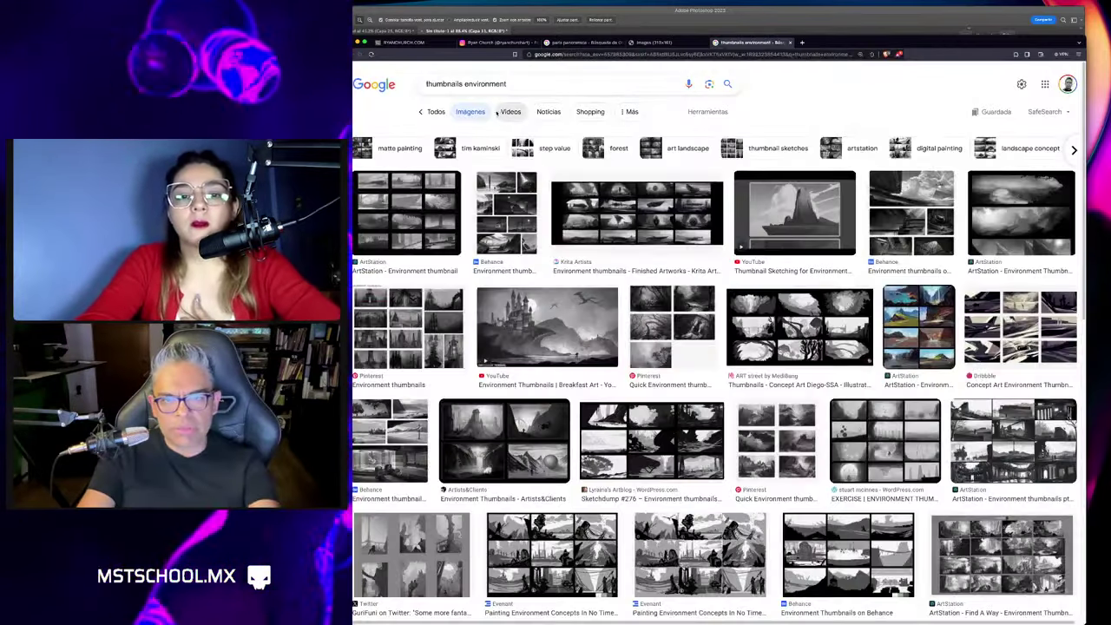
pyautogui.scroll(-3, 1077, 233)
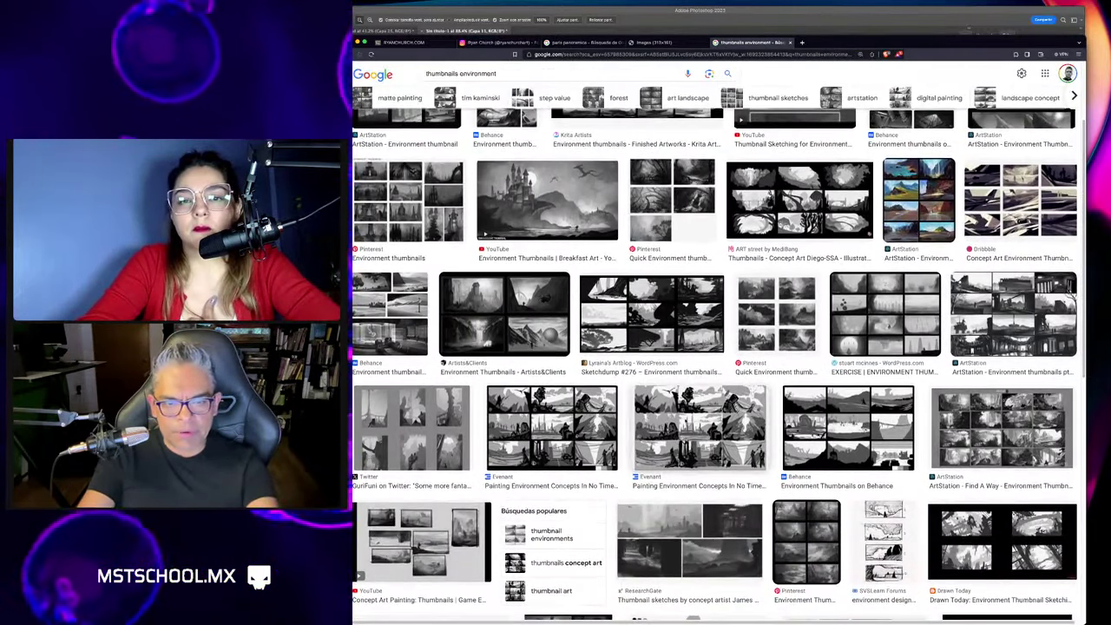
pyautogui.click(700, 426)
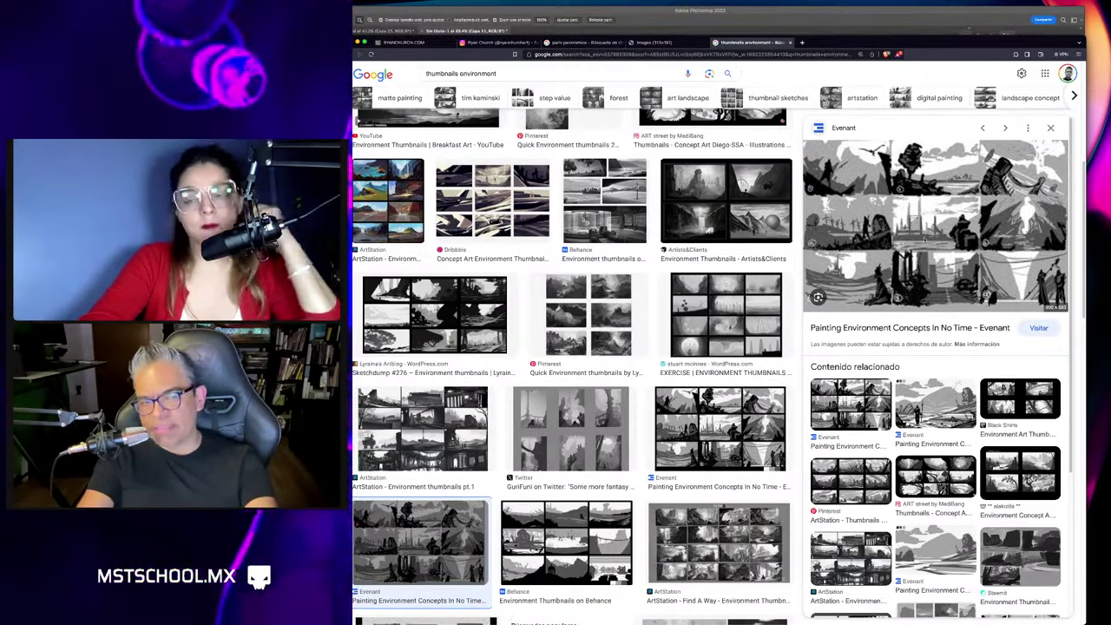
# Preview the ArtStation Environment thumbnails pt.1 result and open the full sheet in a new tab.
pyautogui.click(709, 73)
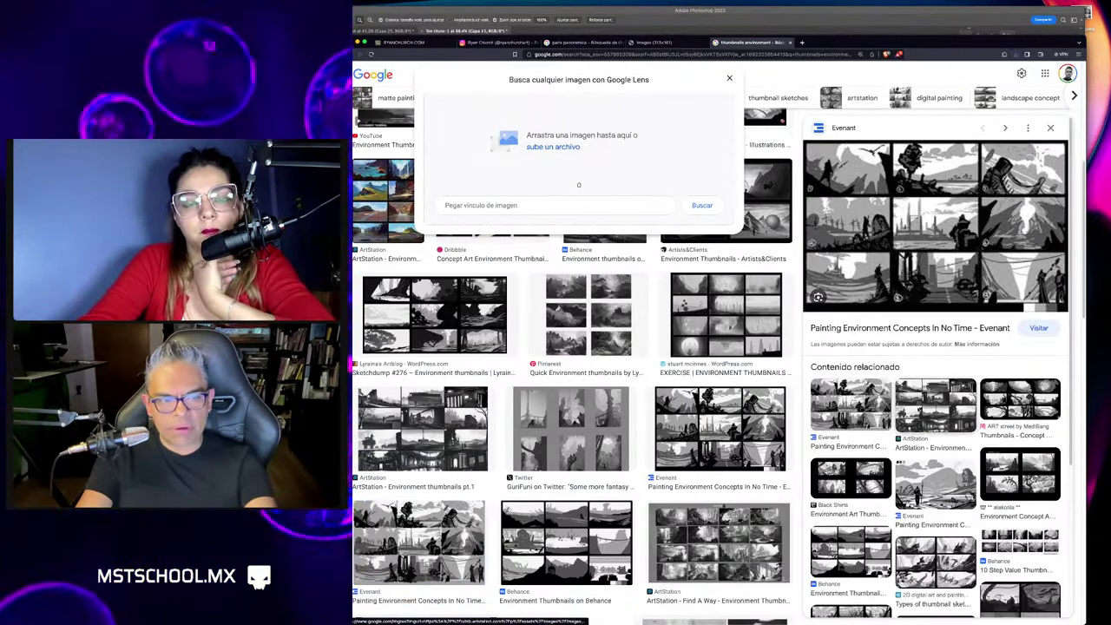
pyautogui.click(423, 427)
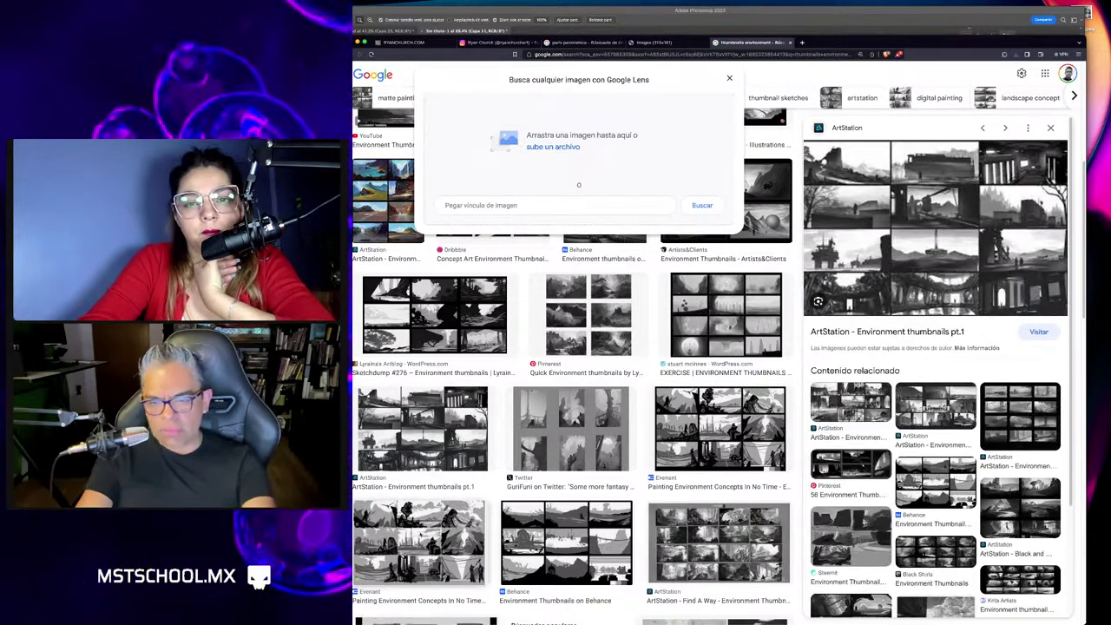
pyautogui.click(419, 538)
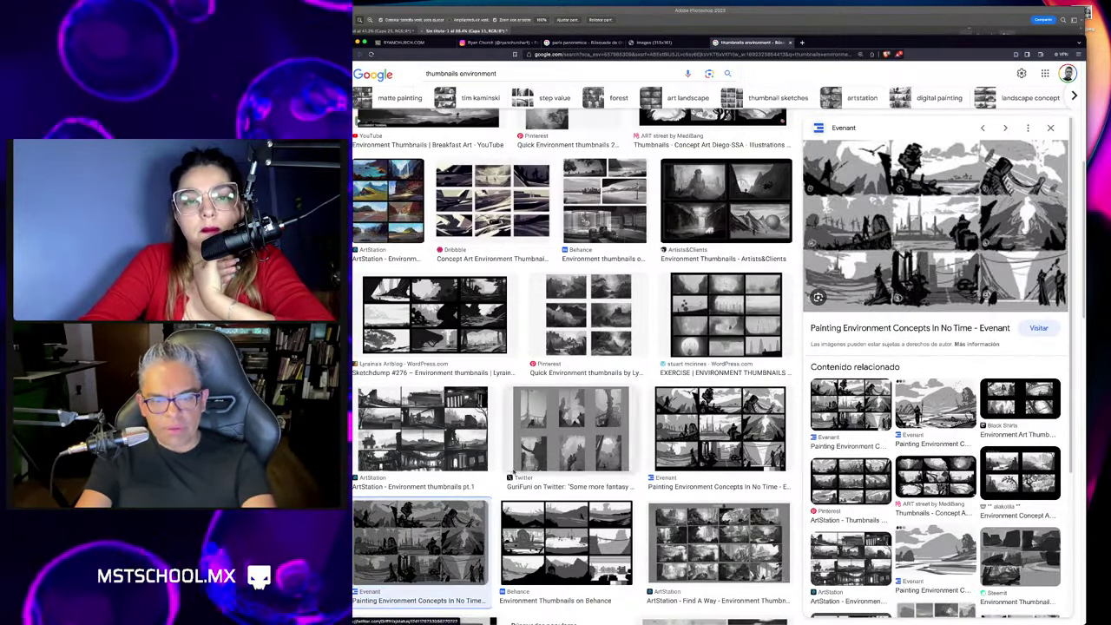
pyautogui.click(422, 426)
pyautogui.rightClick(906, 258)
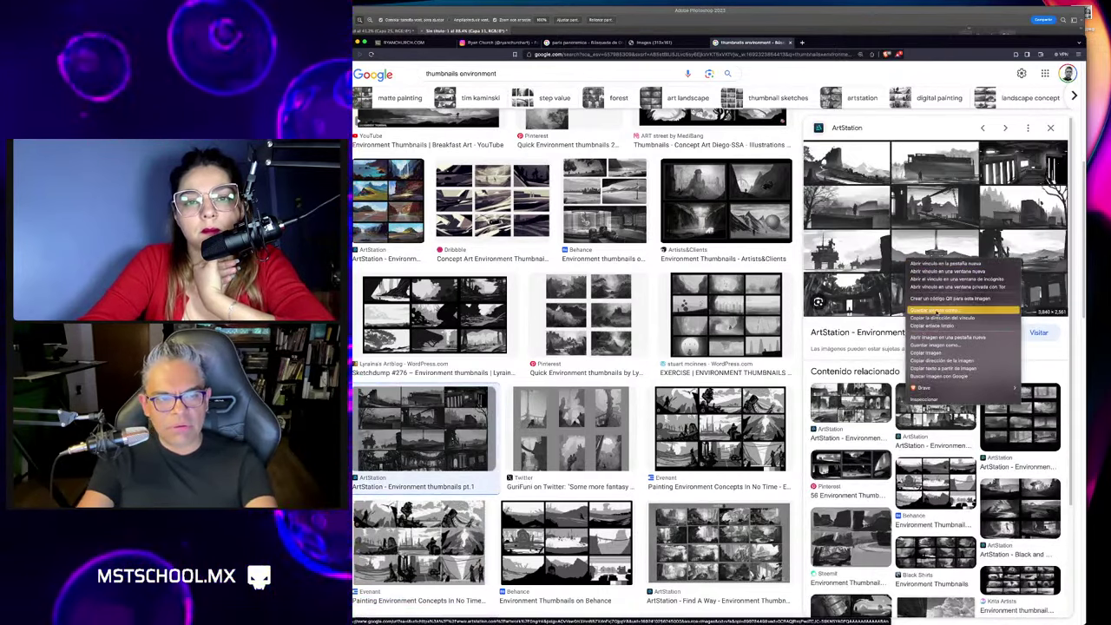
pyautogui.click(946, 337)
pyautogui.click(828, 42)
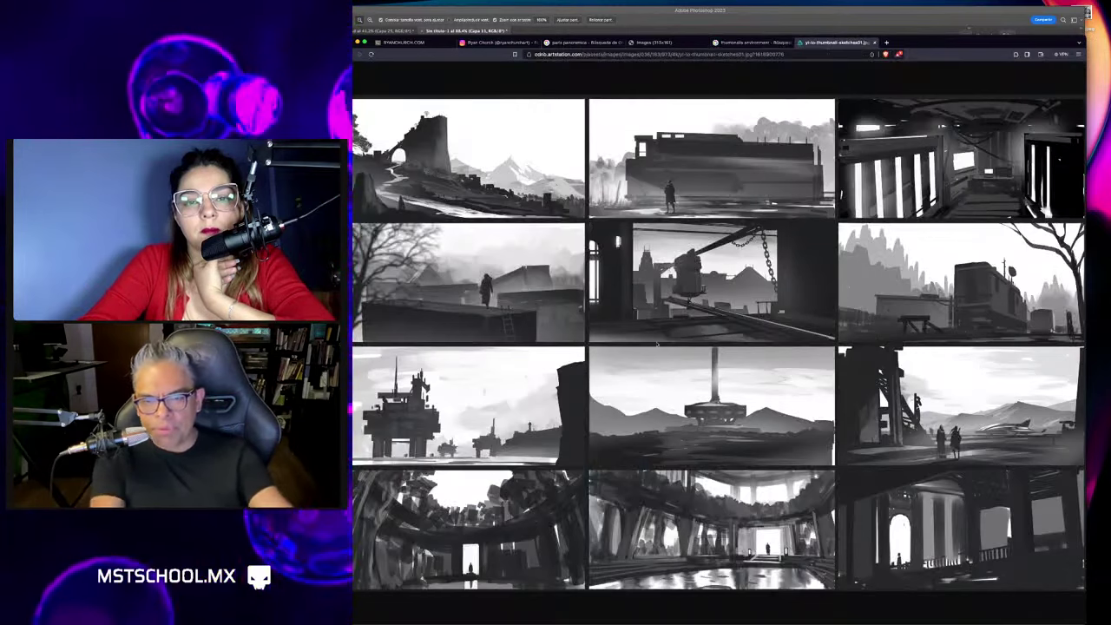
# Zoom the ArtStation thumbnail sheet in two steps and pan across the grayscale environment sketches.
pyautogui.hotkey('ctrl', '+')
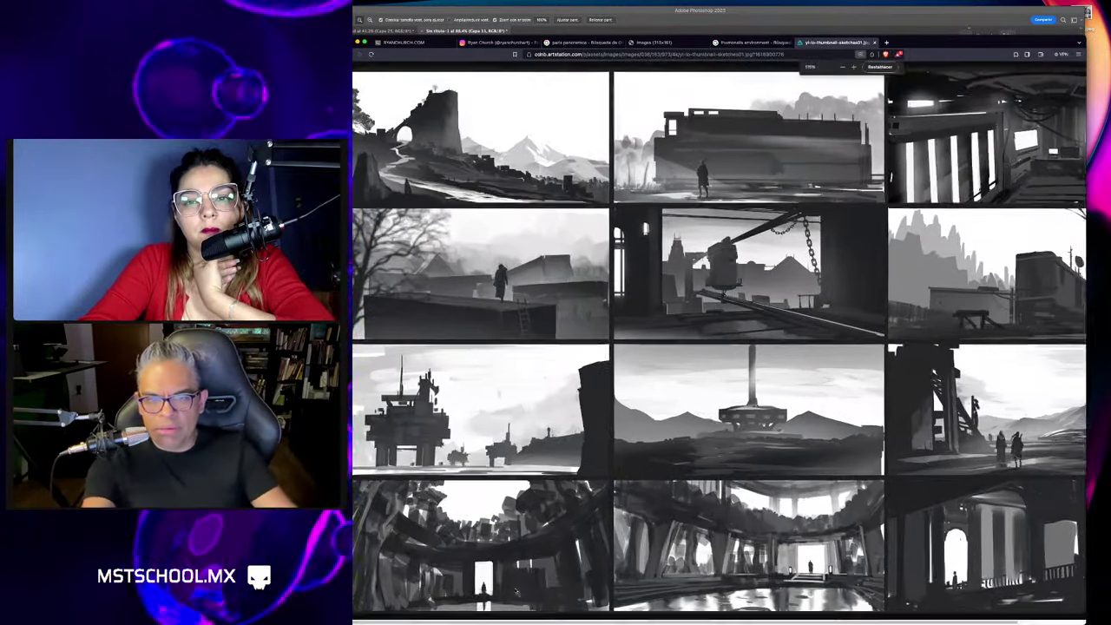
pyautogui.hotkey('ctrl', '+')
pyautogui.scroll(-1, 515, 590)
pyautogui.scroll(-2, 515, 590)
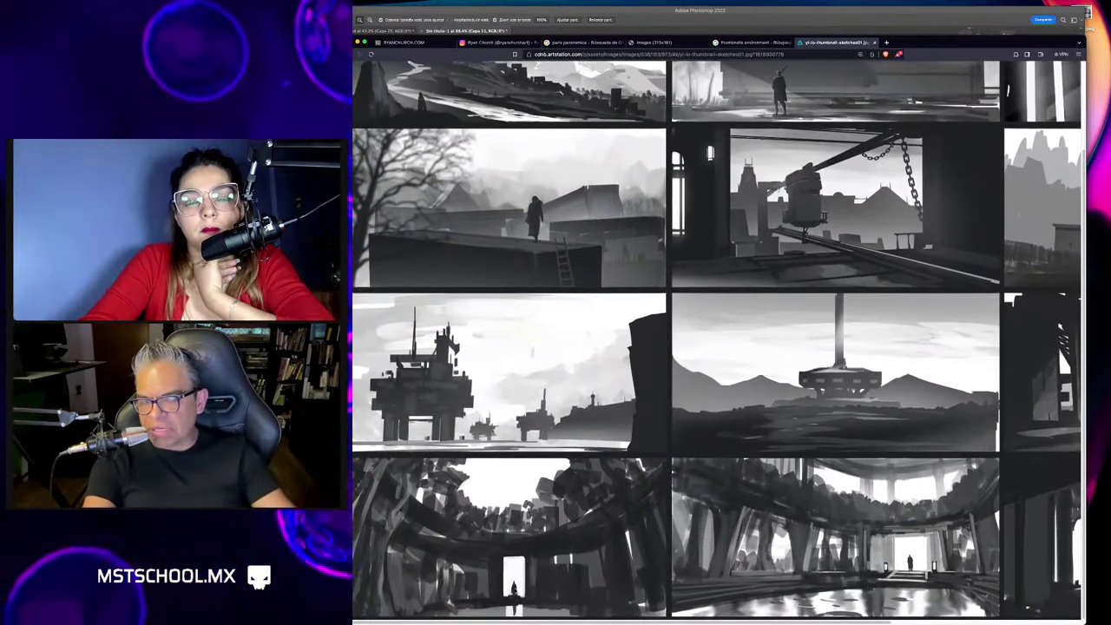
pyautogui.hscroll(1, 515, 590)
pyautogui.hscroll(3, 514, 590)
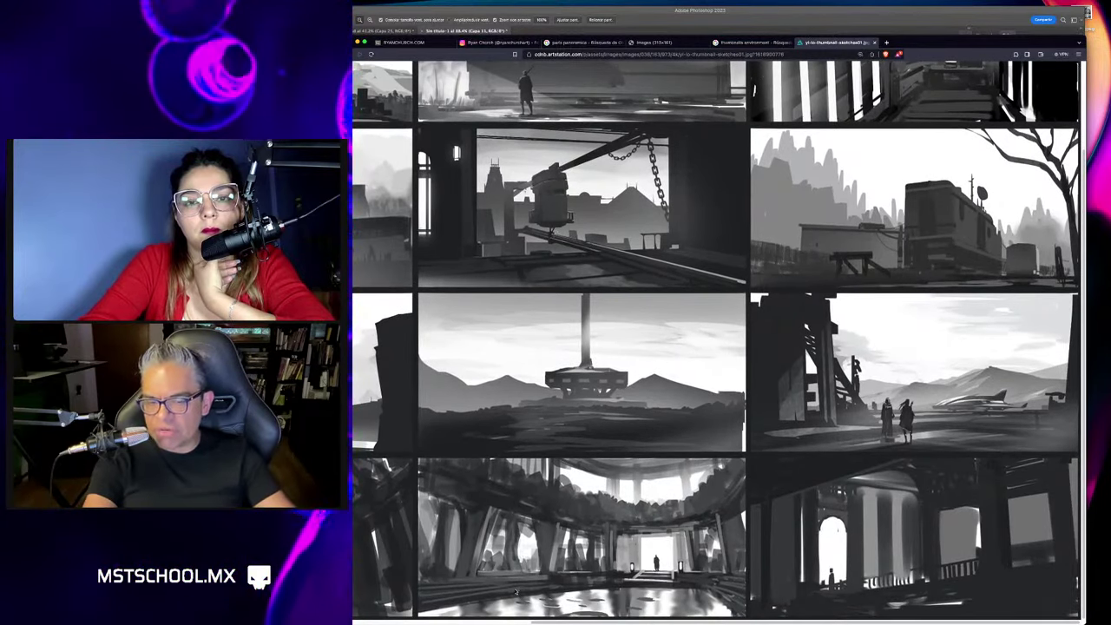
pyautogui.scroll(2, 515, 591)
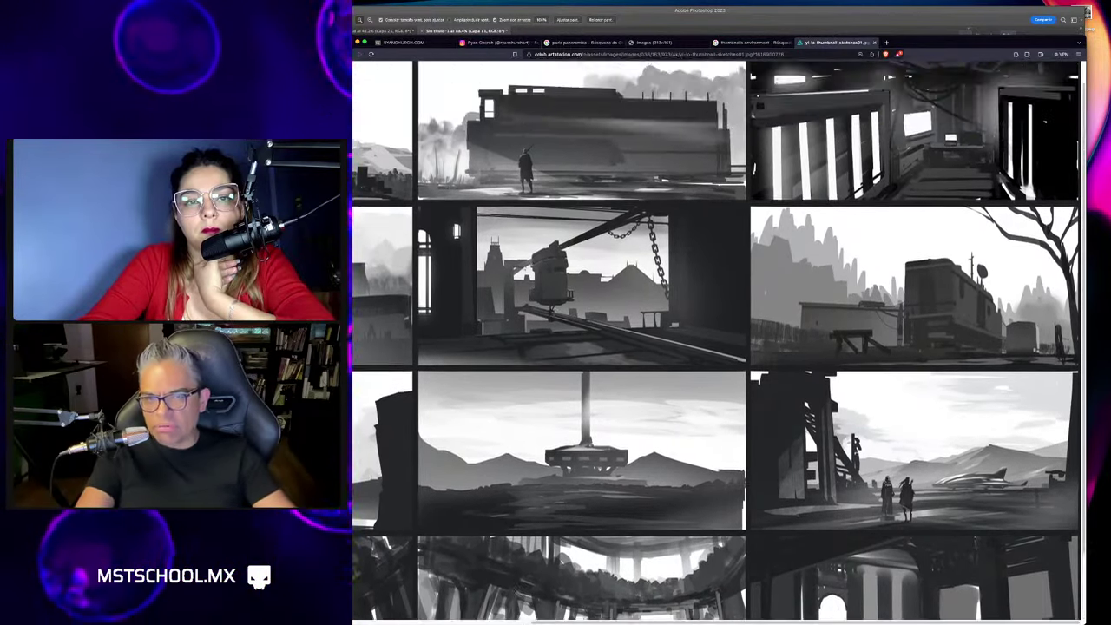
pyautogui.scroll(1, 514, 591)
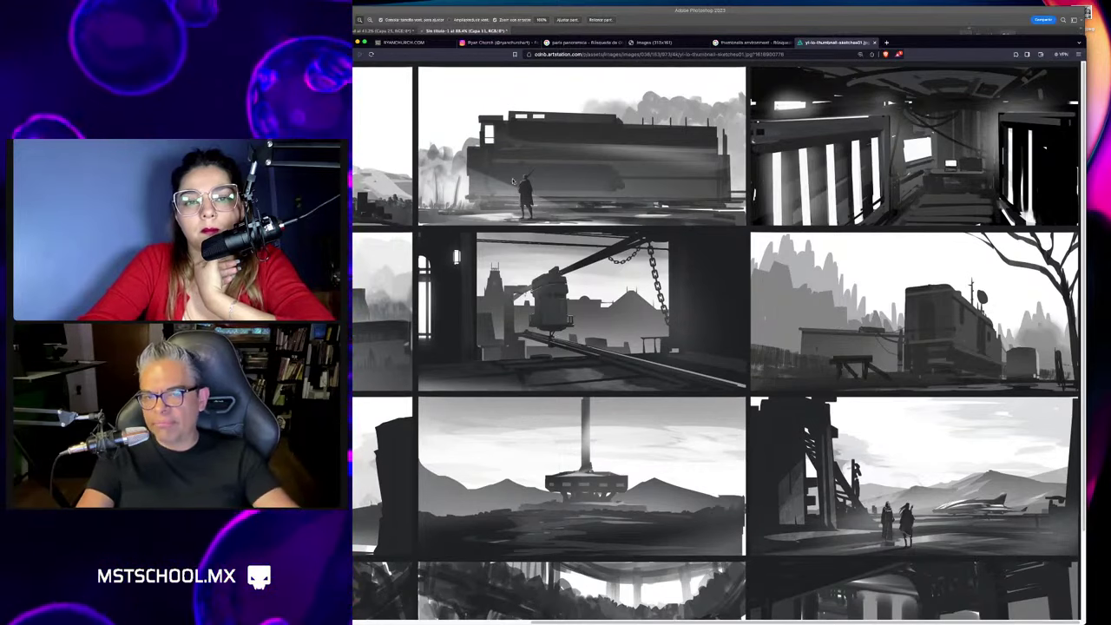
pyautogui.scroll(2, 513, 180)
pyautogui.scroll(2, 622, 185)
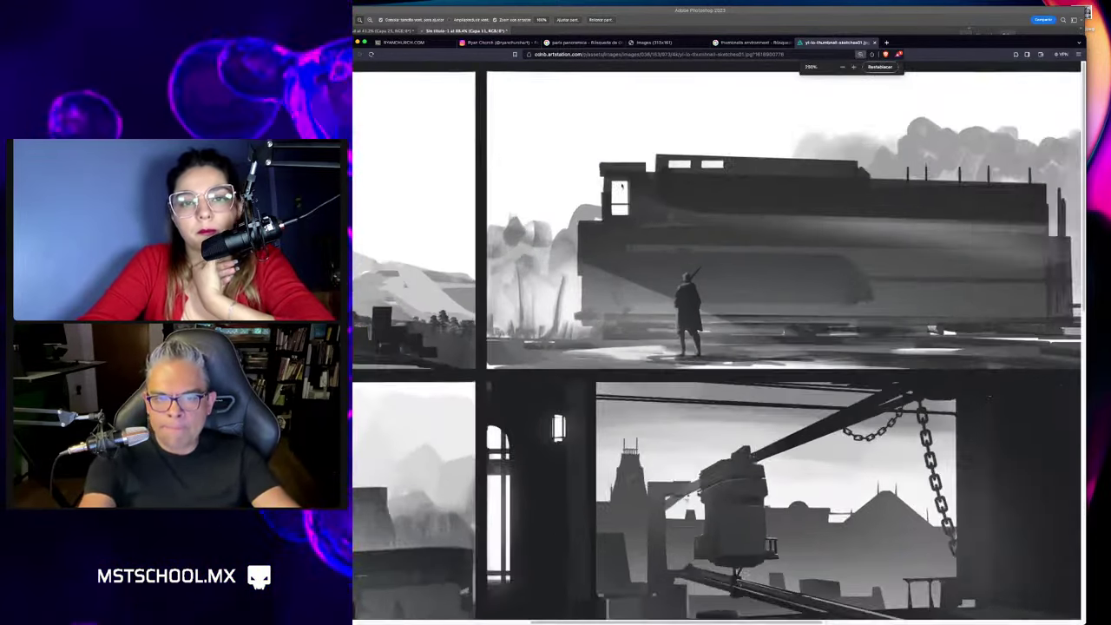
pyautogui.scroll(2, 621, 185)
pyautogui.scroll(1, 633, 195)
pyautogui.scroll(2, 647, 204)
pyautogui.scroll(1, 666, 221)
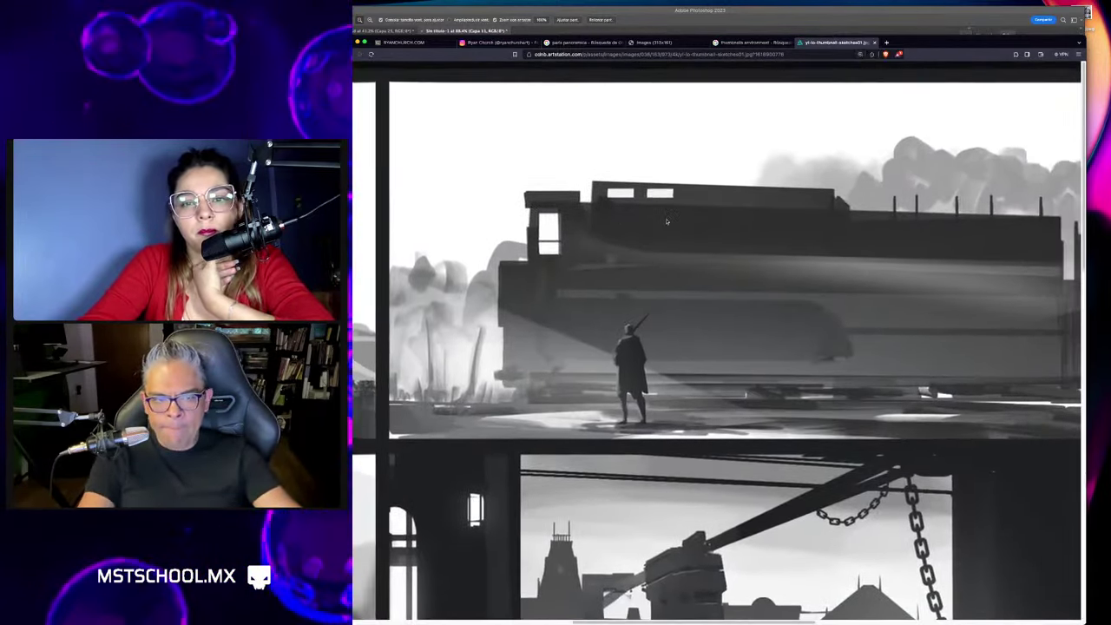
# Study the cliff-top castle and oil-rig thumbnails up close, then return to Photoshop.
pyautogui.scroll(-1, 667, 222)
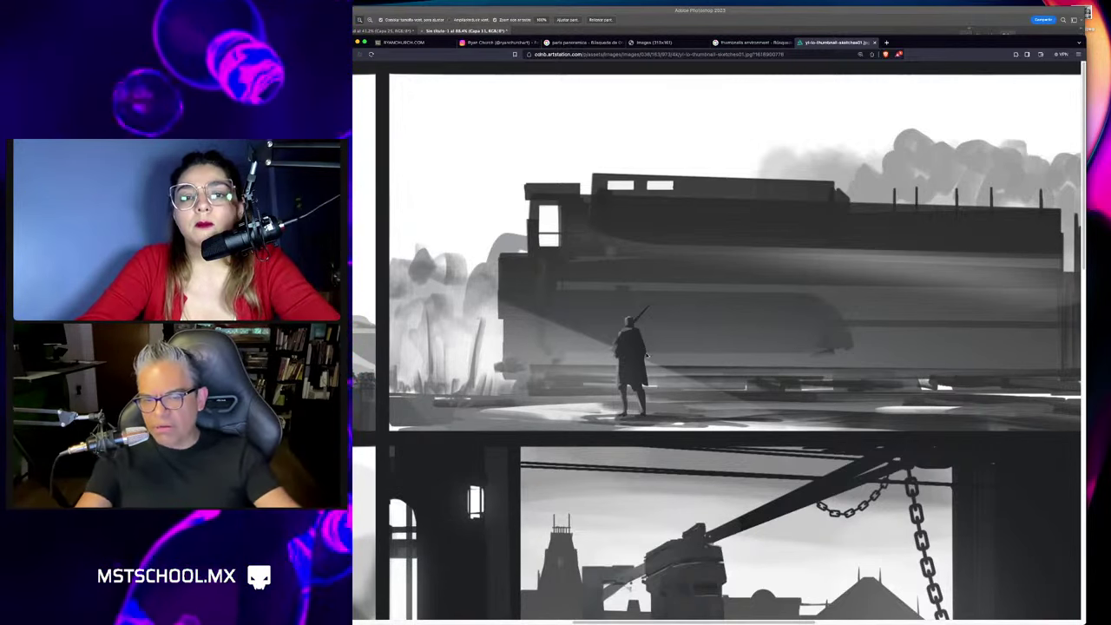
pyautogui.scroll(-2, 646, 356)
pyautogui.scroll(-2, 651, 363)
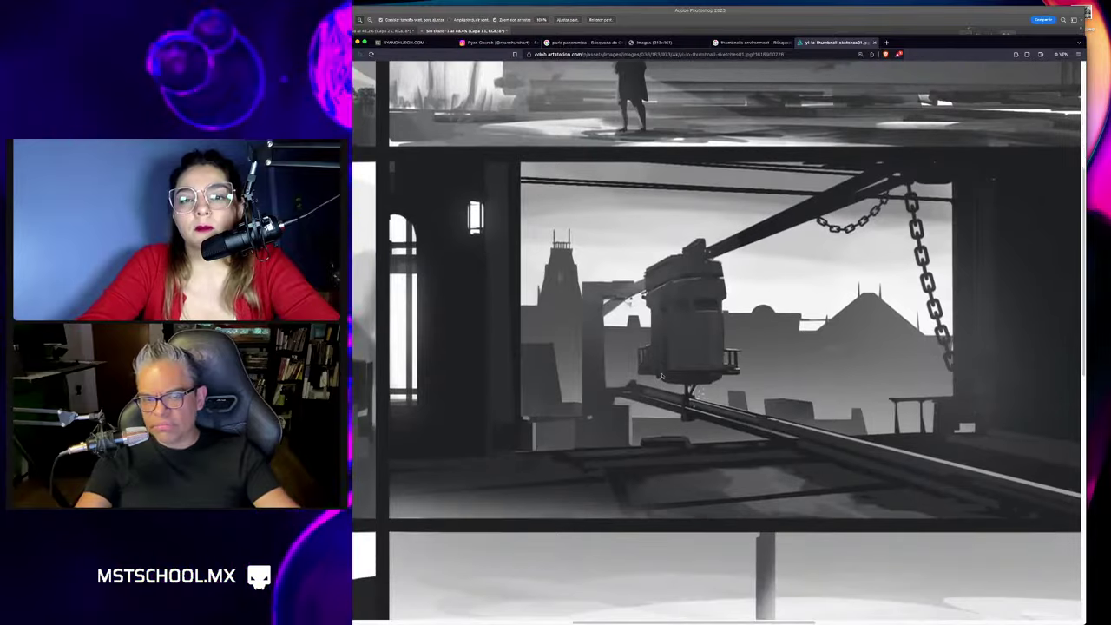
pyautogui.hscroll(-8, 662, 375)
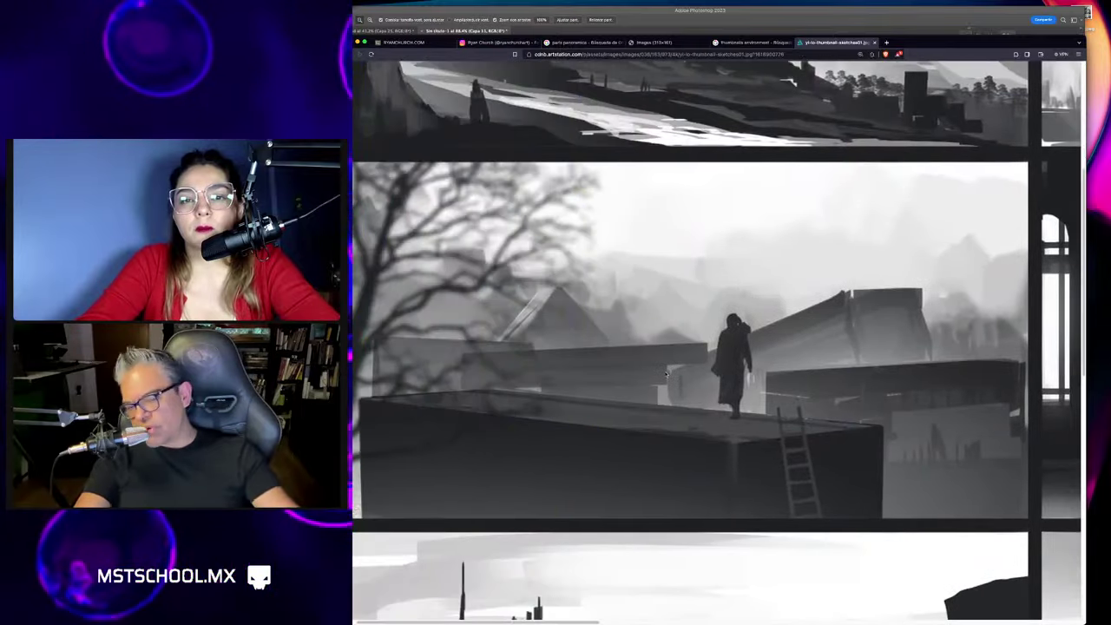
pyautogui.hscroll(-1, 666, 374)
pyautogui.hscroll(-2, 667, 374)
pyautogui.hscroll(-1, 666, 374)
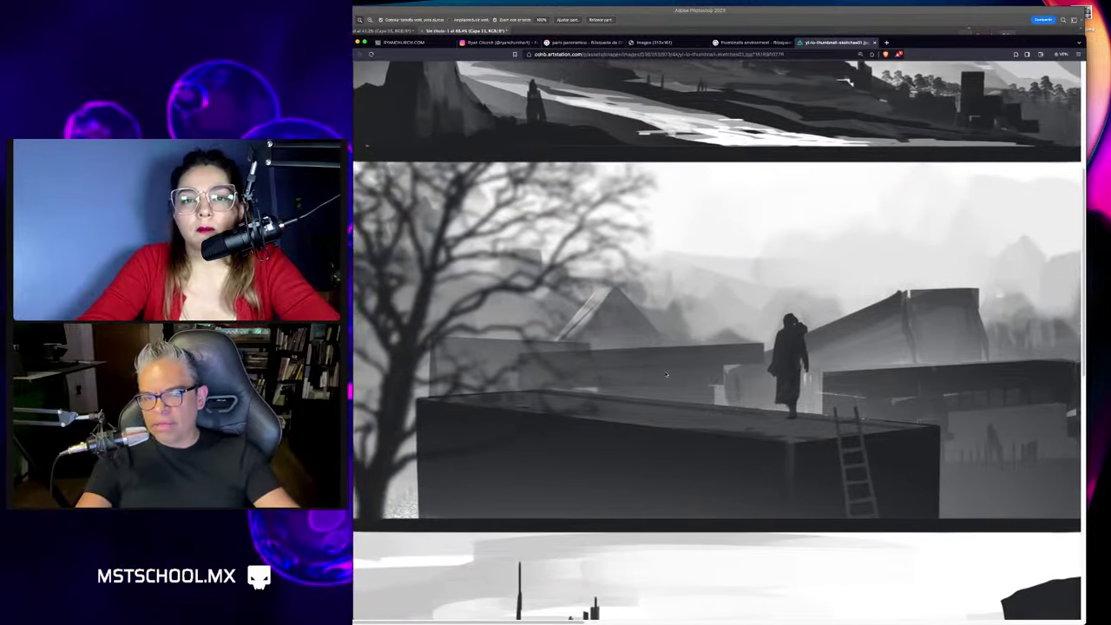
pyautogui.scroll(3, 667, 374)
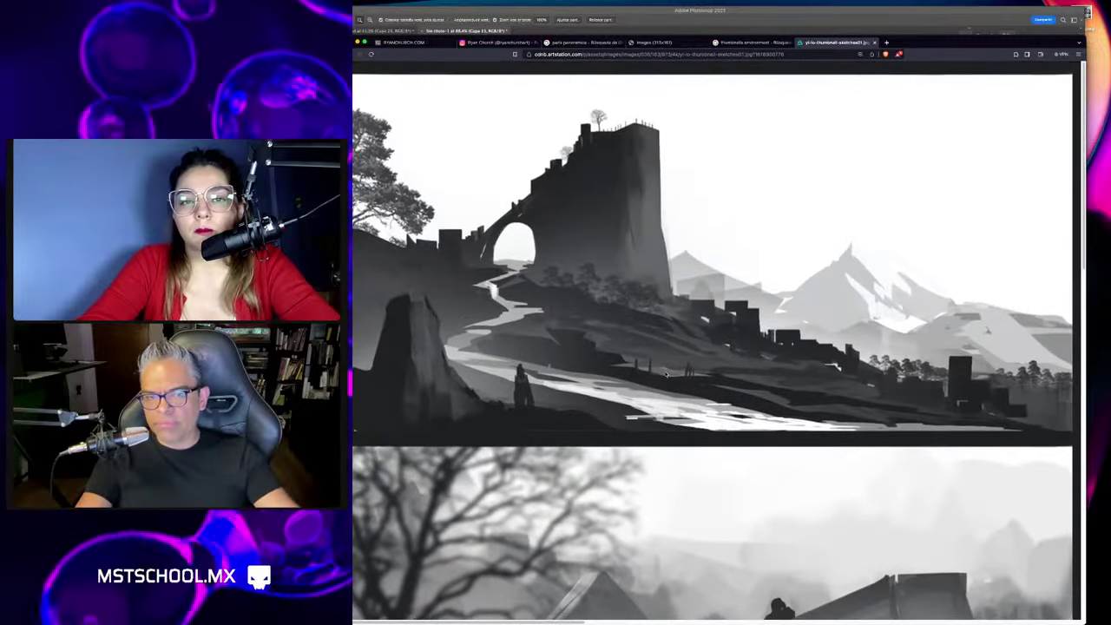
pyautogui.scroll(-1, 666, 374)
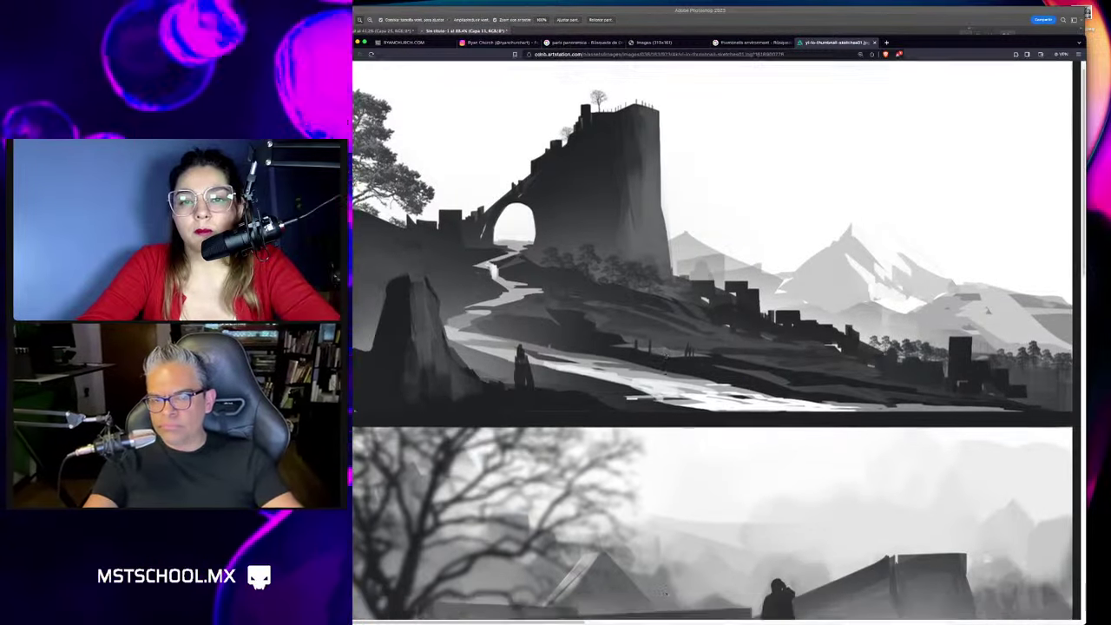
pyautogui.scroll(-5, 667, 374)
pyautogui.scroll(-3, 666, 374)
pyautogui.scroll(-1, 666, 374)
pyautogui.scroll(-2, 667, 374)
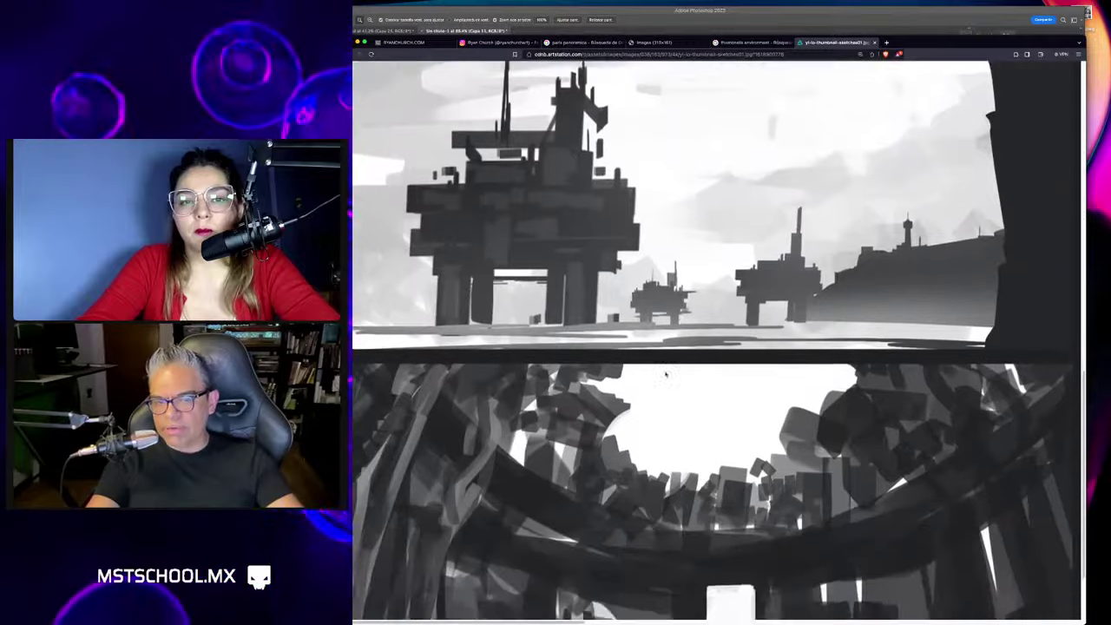
pyautogui.scroll(-1, 667, 374)
pyautogui.scroll(1, 666, 374)
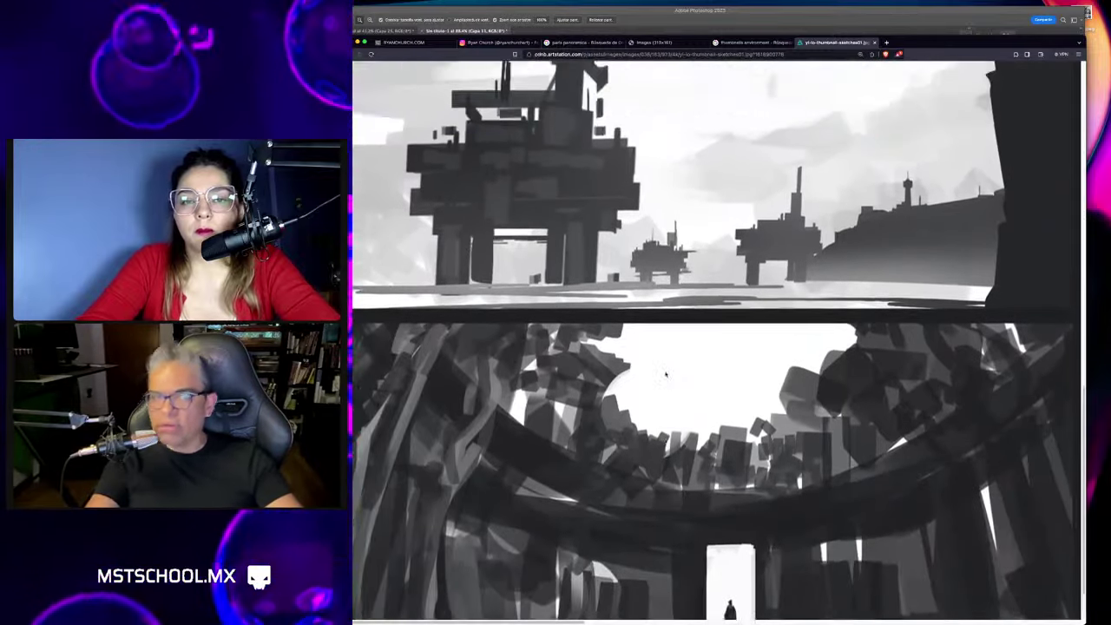
pyautogui.scroll(5, 665, 374)
pyautogui.scroll(2, 666, 374)
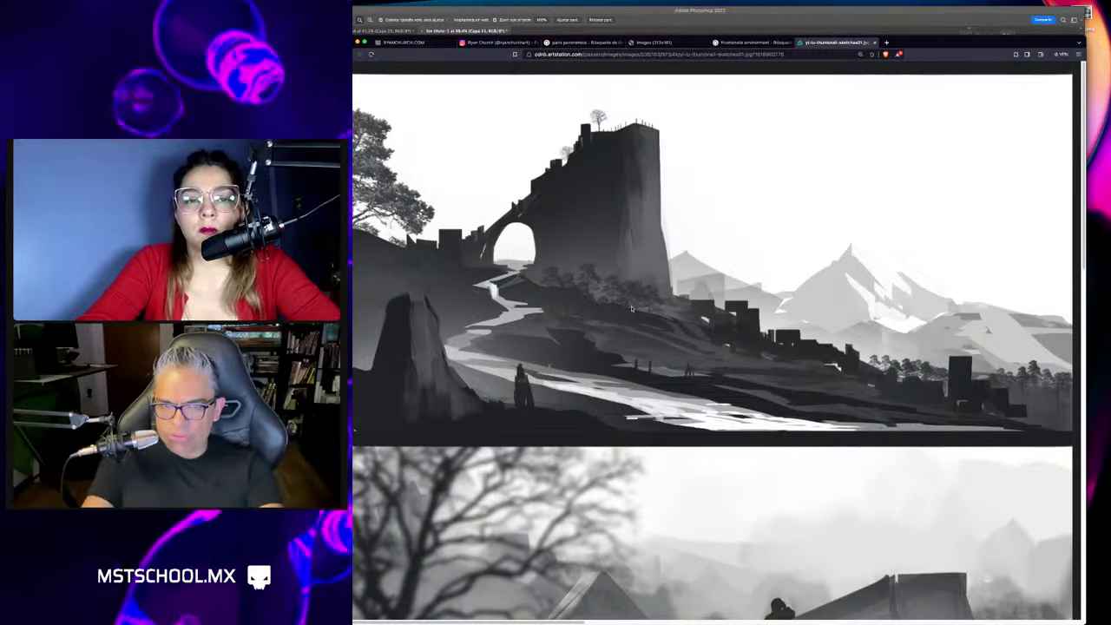
pyautogui.press('super+Tab')
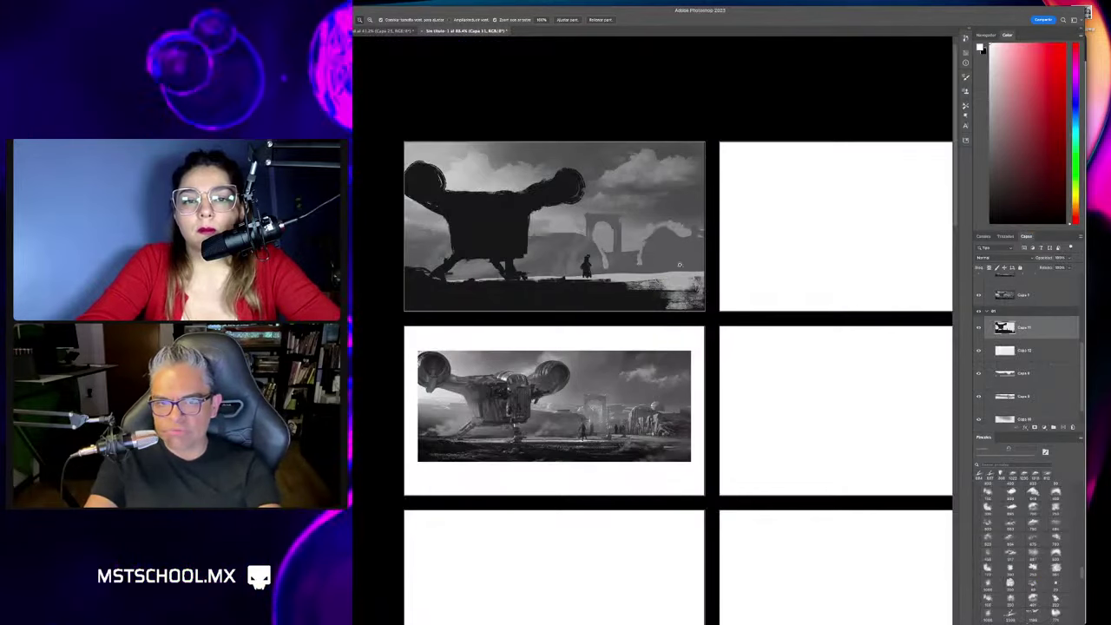
# Leave the unchanged Photoshop ship thumbnail grid and bring the Brave browser to the front.
pyautogui.scroll(-2, 662, 272)
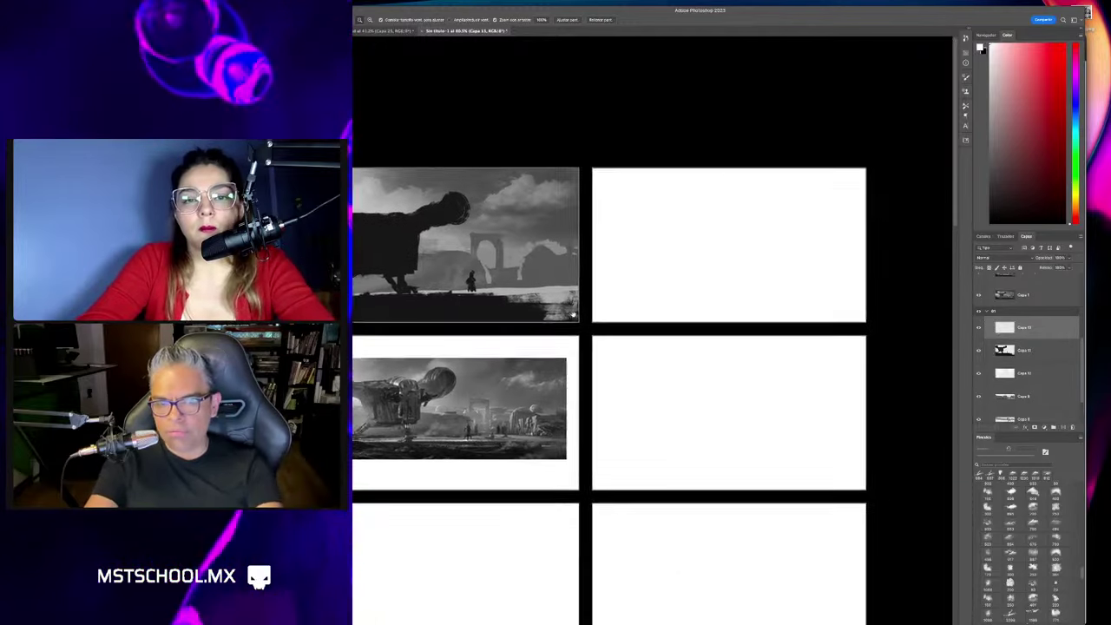
pyautogui.scroll(2, 677, 304)
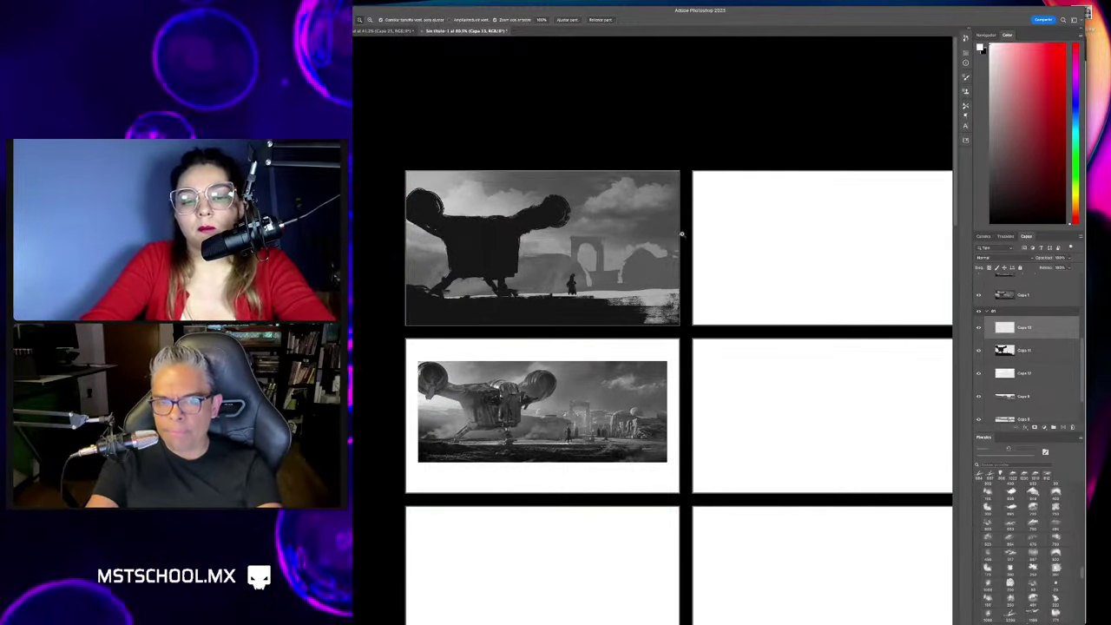
pyautogui.press('super+Tab')
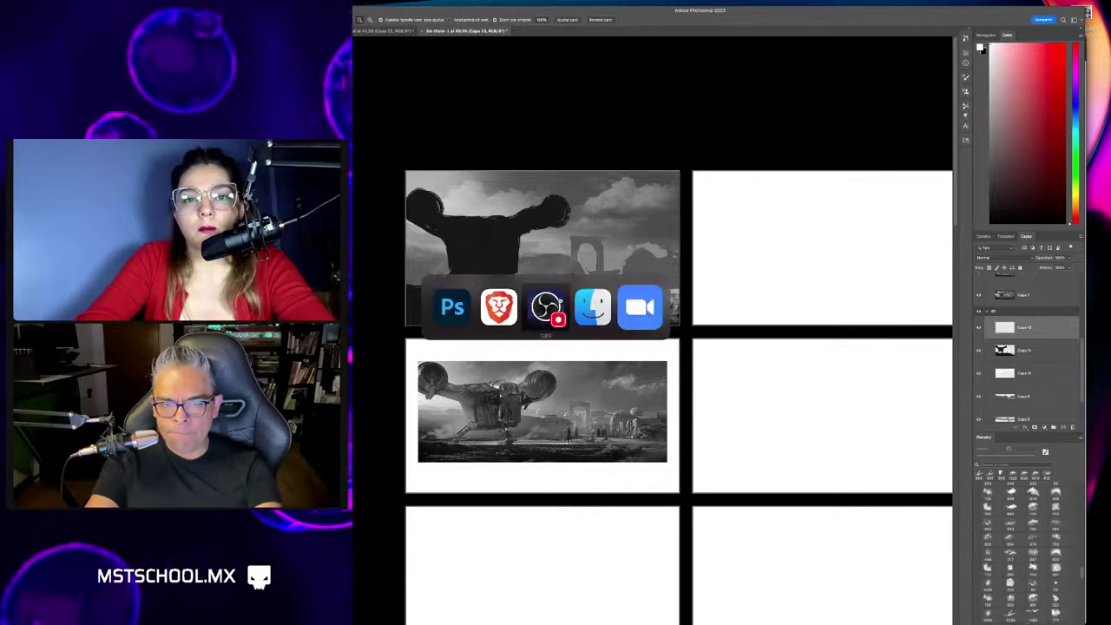
pyautogui.press('super+shift+Tab')
# Load kleki.com in a new browser tab.
pyautogui.press('super+t')
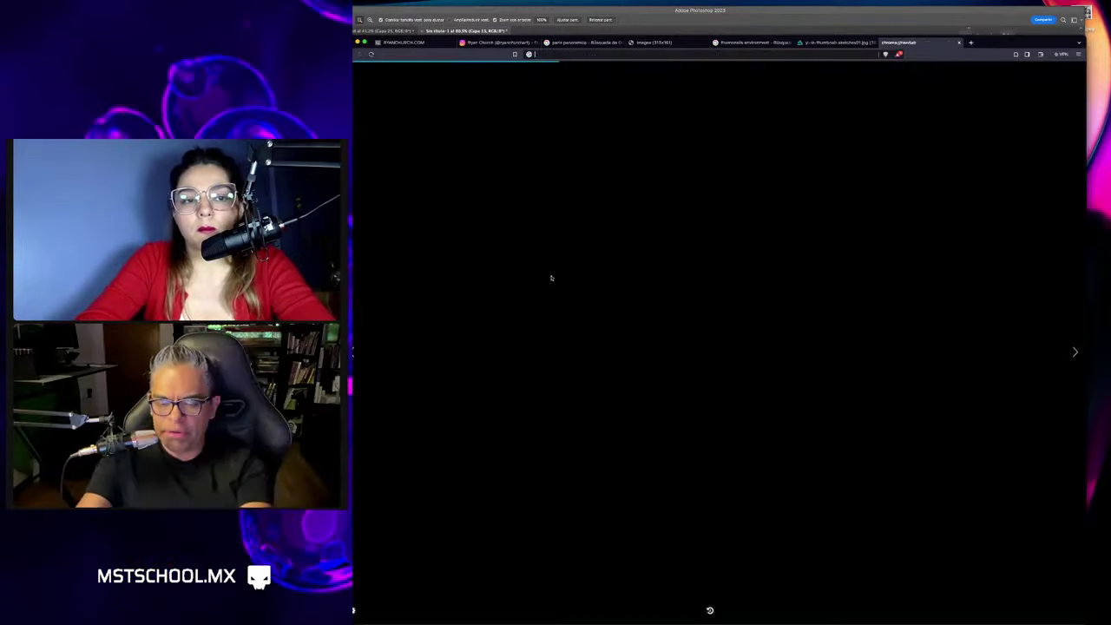
pyautogui.write('kle')
pyautogui.press('Return')
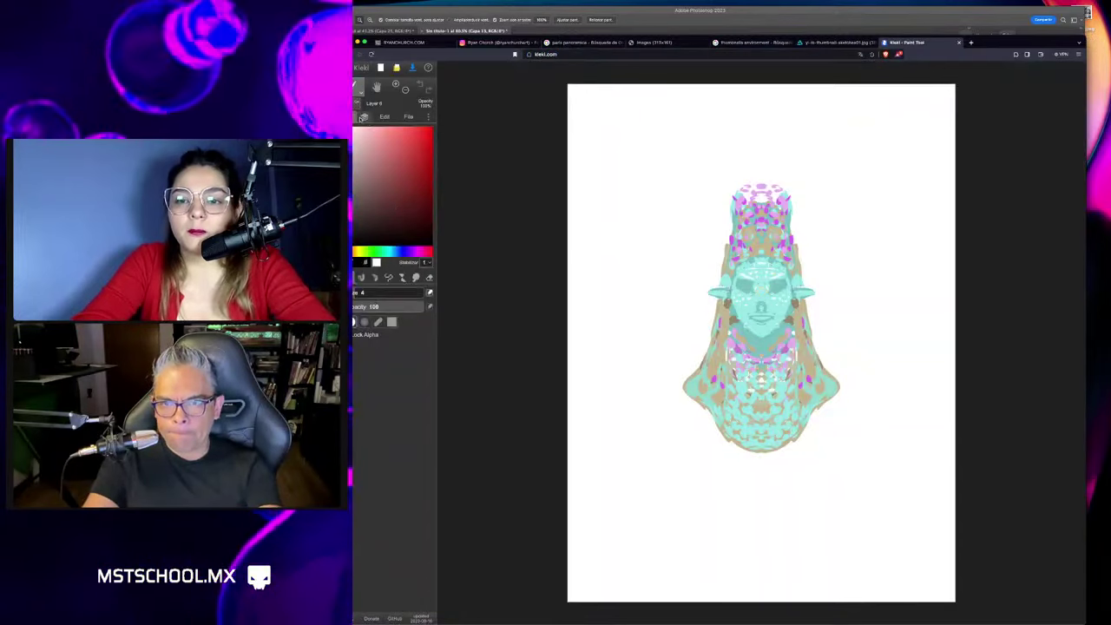
# Set Layers 3 and 4 to 0% opacity, keeping Layer 2's white background at 100%.
pyautogui.click(365, 116)
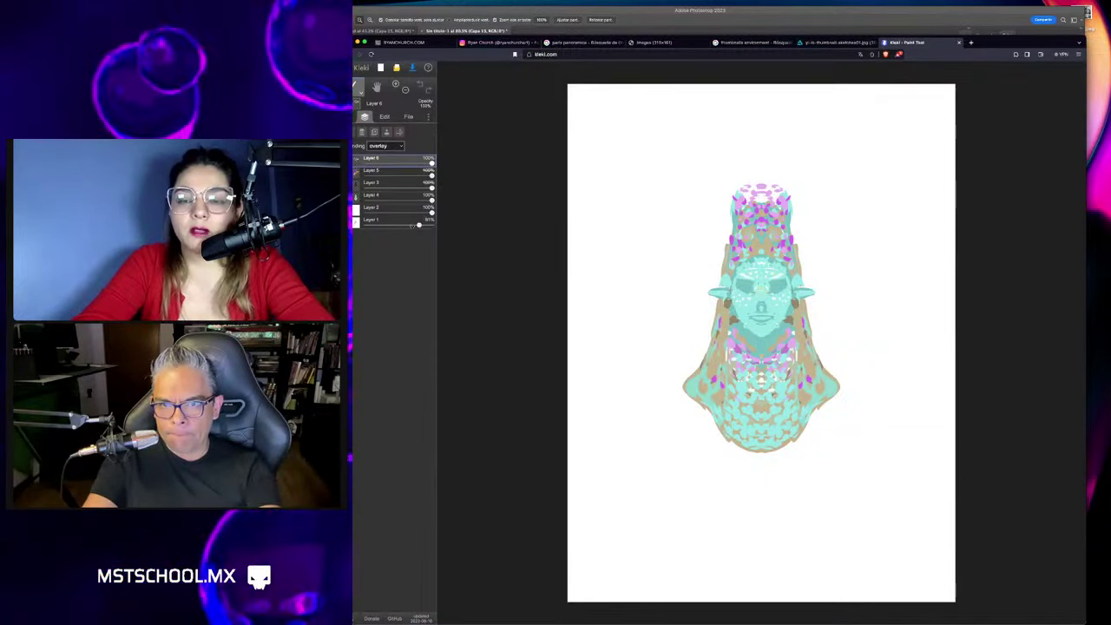
pyautogui.moveTo(428, 212); pyautogui.dragTo(366, 200)
pyautogui.moveTo(431, 187); pyautogui.dragTo(365, 188)
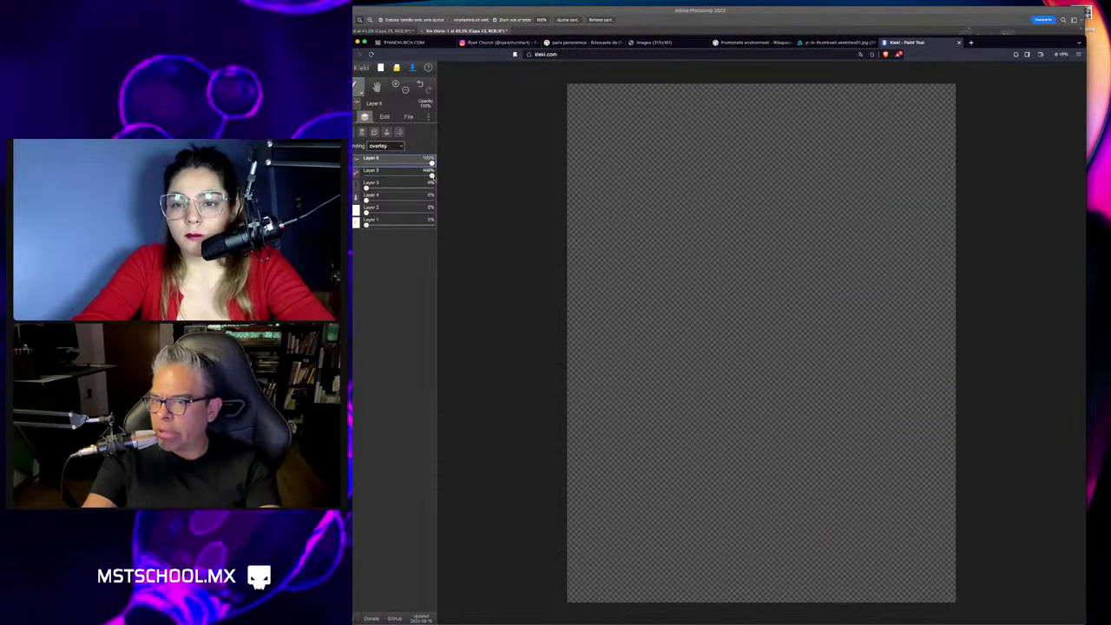
pyautogui.moveTo(366, 212); pyautogui.dragTo(433, 212)
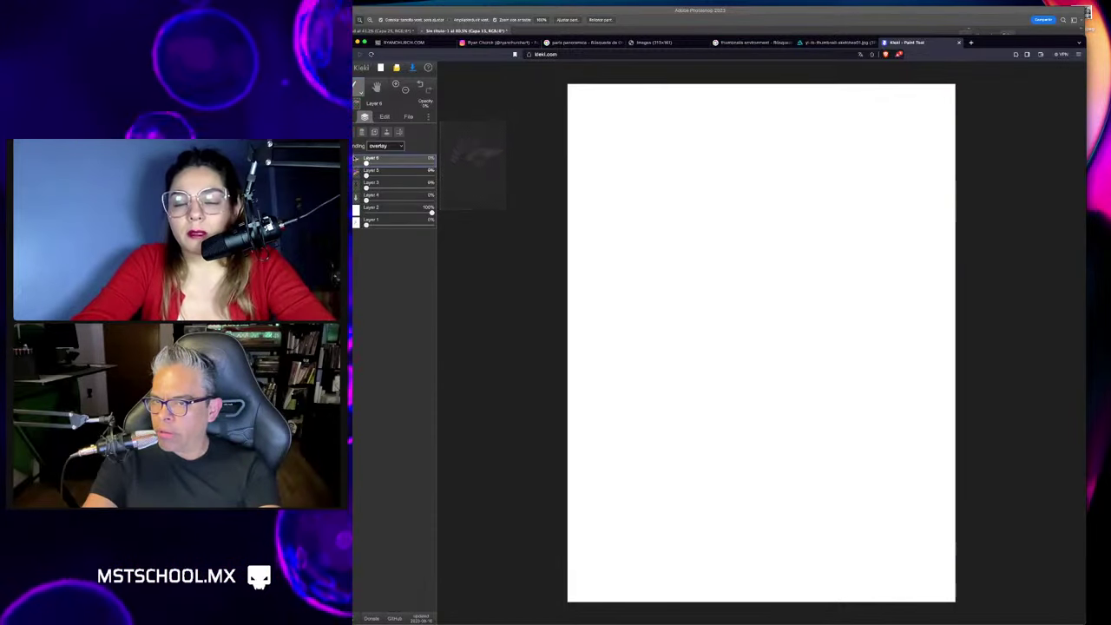
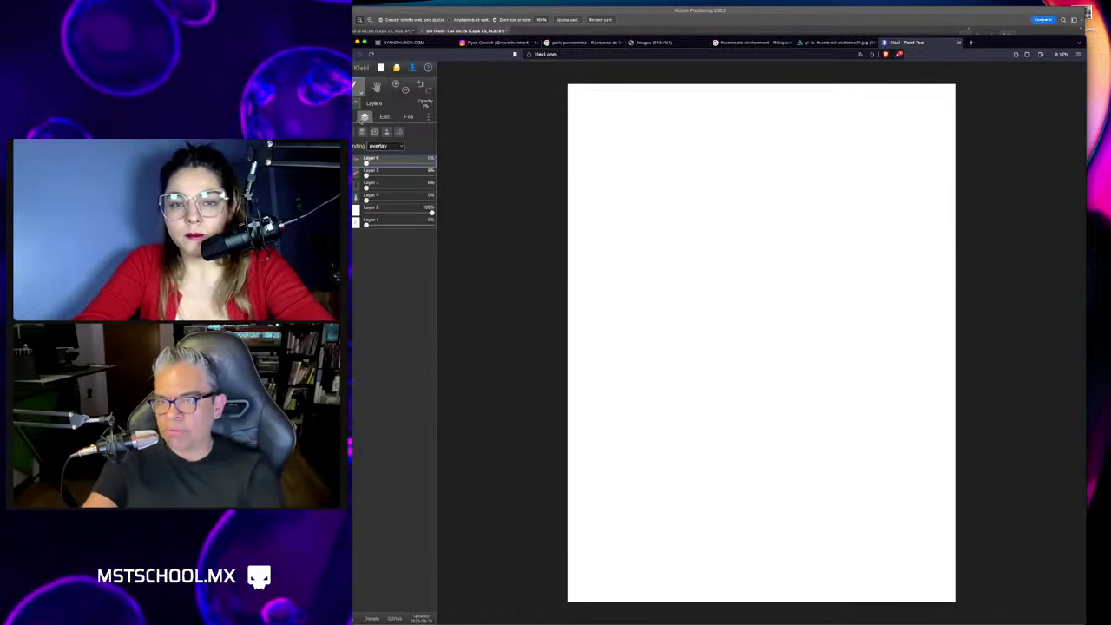
# Open Kleki's brush colour and settings panel, zoom in, and undo a trial gradient stroke.
pyautogui.click(355, 116)
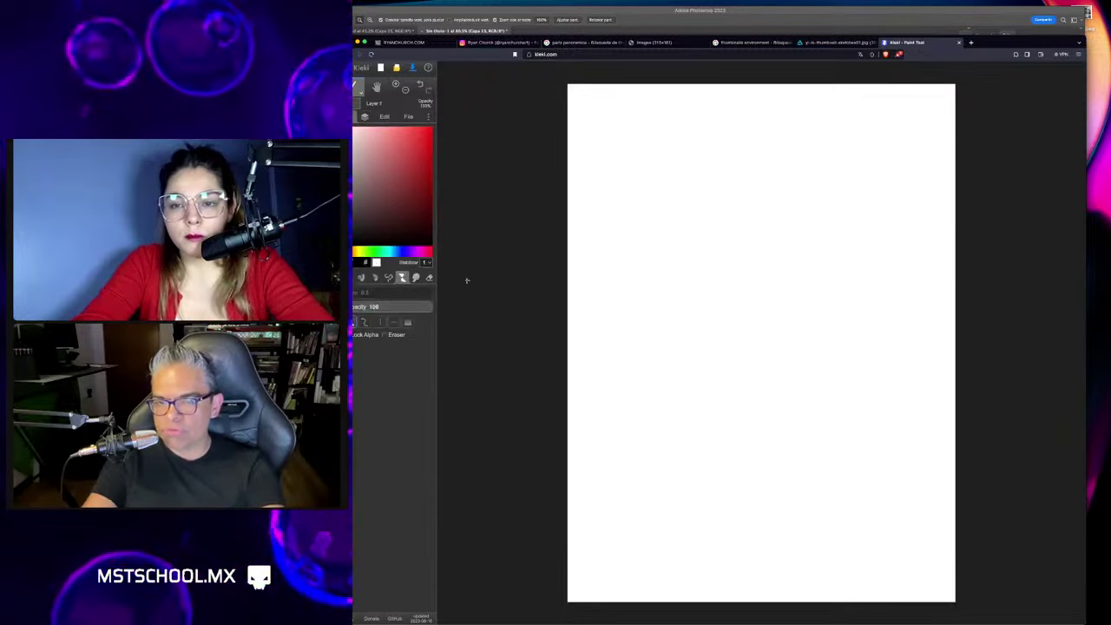
pyautogui.scroll(2, 789, 157)
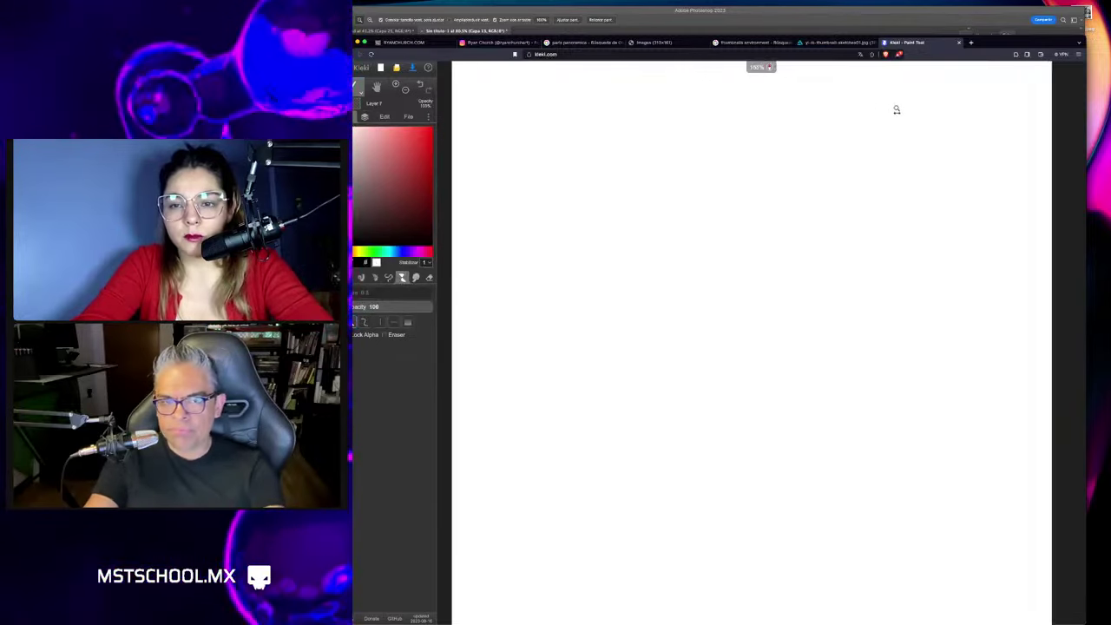
pyautogui.scroll(3, 825, 144)
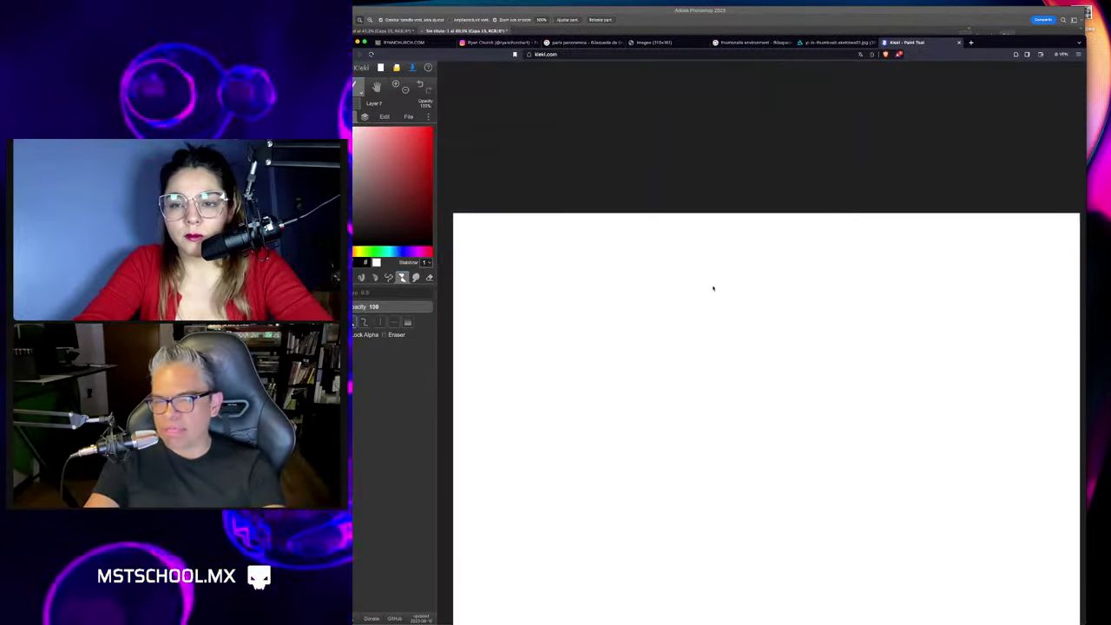
pyautogui.scroll(2, 746, 282)
pyautogui.scroll(2, 793, 275)
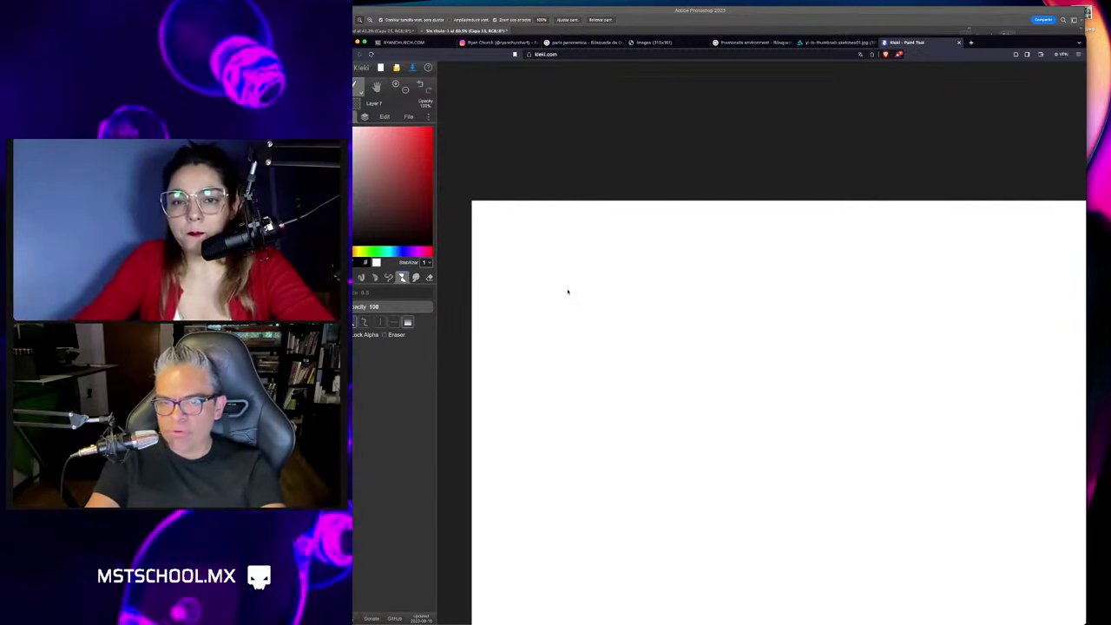
pyautogui.moveTo(568, 291)
pyautogui.mouseDown()
pyautogui.moveTo(607, 385)
pyautogui.moveTo(799, 303)
pyautogui.mouseUp()
pyautogui.hotkey('ctrl', 'z')
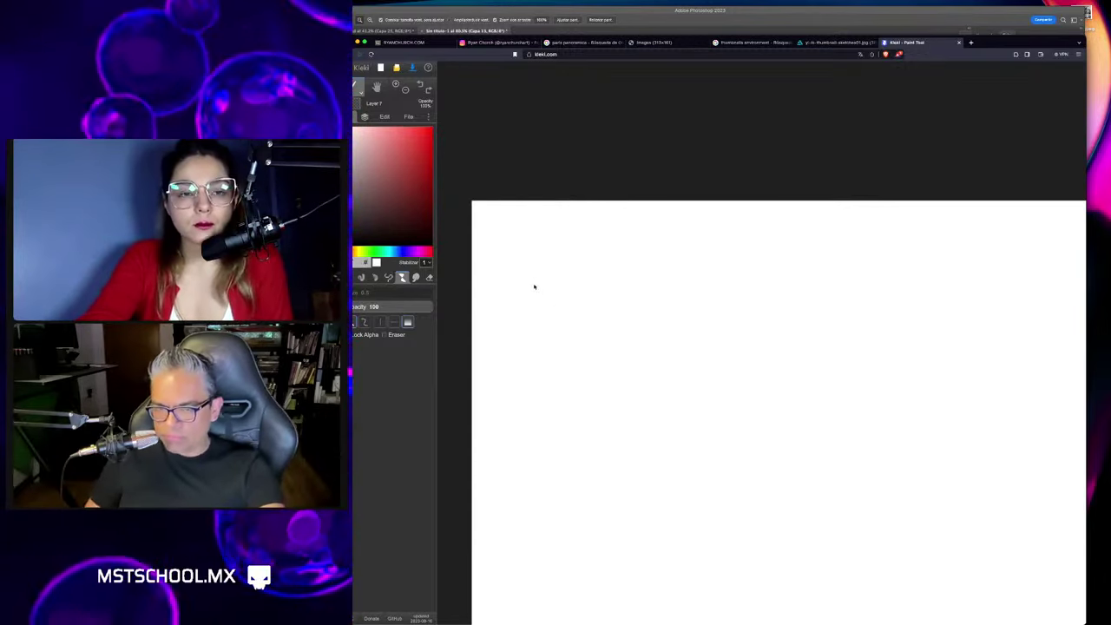
# Paint a large grey gradient block on the Kleki canvas, redoing the first attempt.
pyautogui.moveTo(522, 267); pyautogui.dragTo(715, 264)
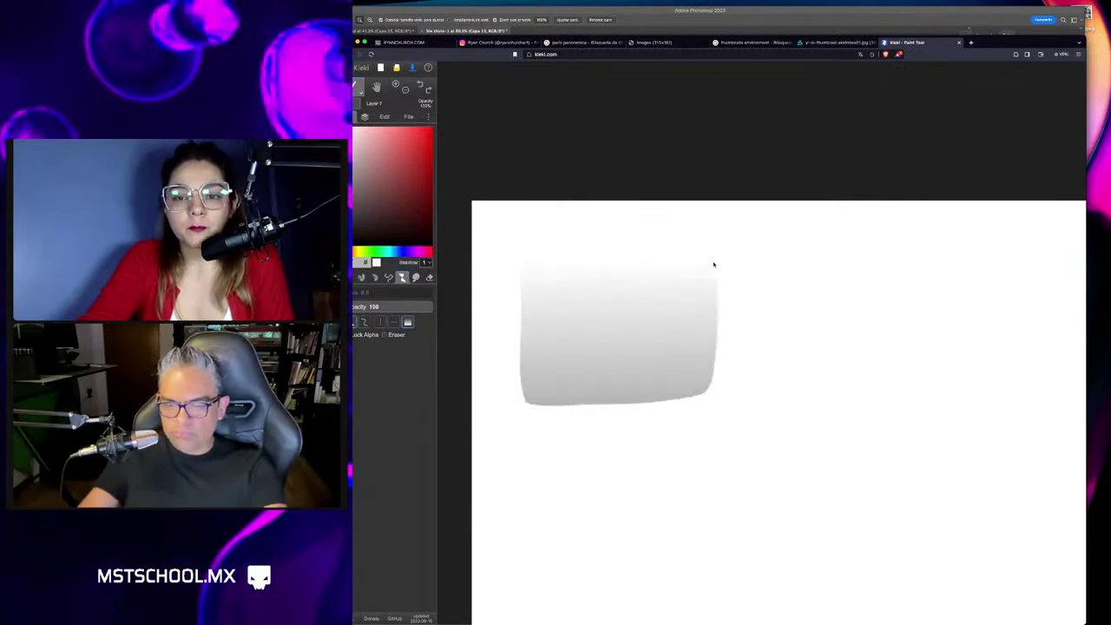
pyautogui.hotkey('ctrl', 'z')
pyautogui.scroll(2, 783, 300)
pyautogui.scroll(1, 813, 285)
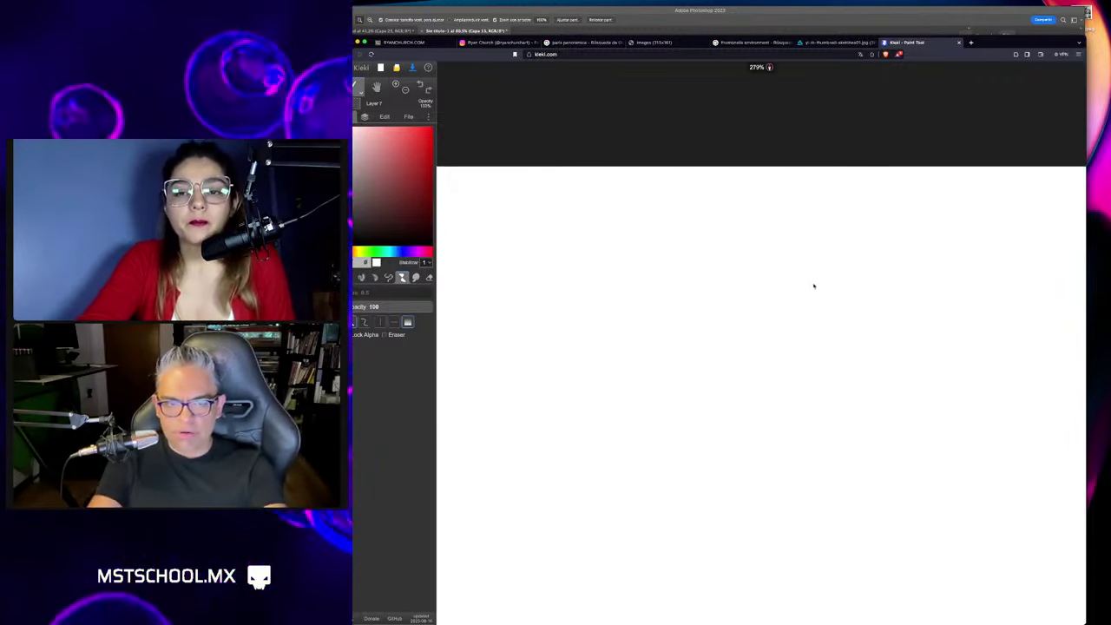
pyautogui.scroll(2, 793, 251)
pyautogui.scroll(2, 662, 213)
pyautogui.moveTo(515, 175); pyautogui.dragTo(533, 159)
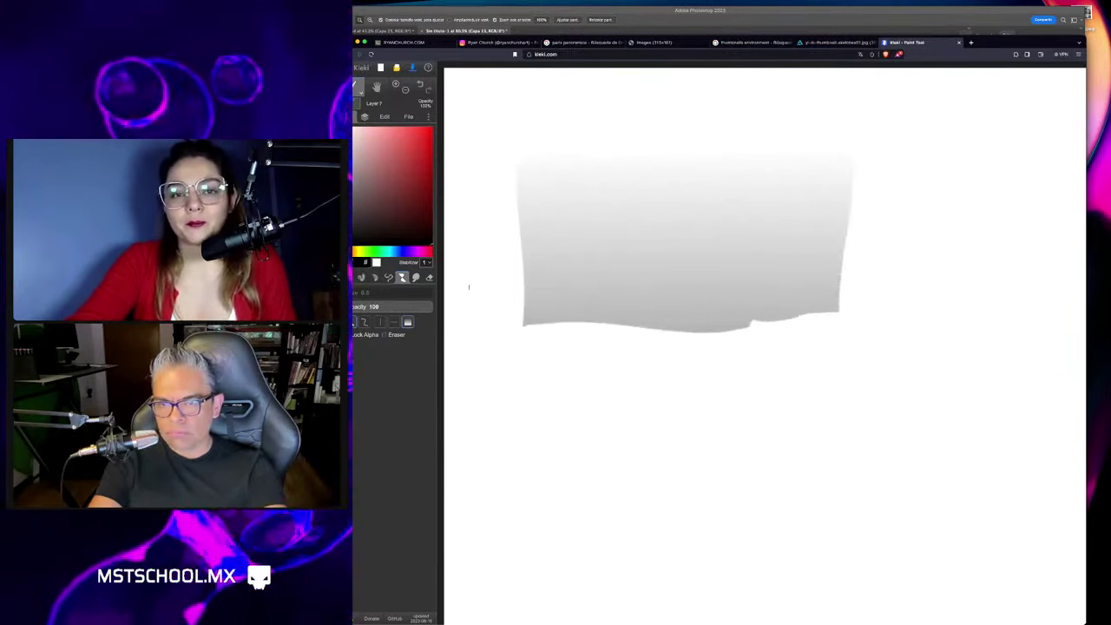
# Paint dark shaded masses along the block's bottom edge and up its right side.
pyautogui.moveTo(837, 307)
pyautogui.mouseDown()
pyautogui.moveTo(781, 279)
pyautogui.moveTo(775, 314)
pyautogui.mouseUp()
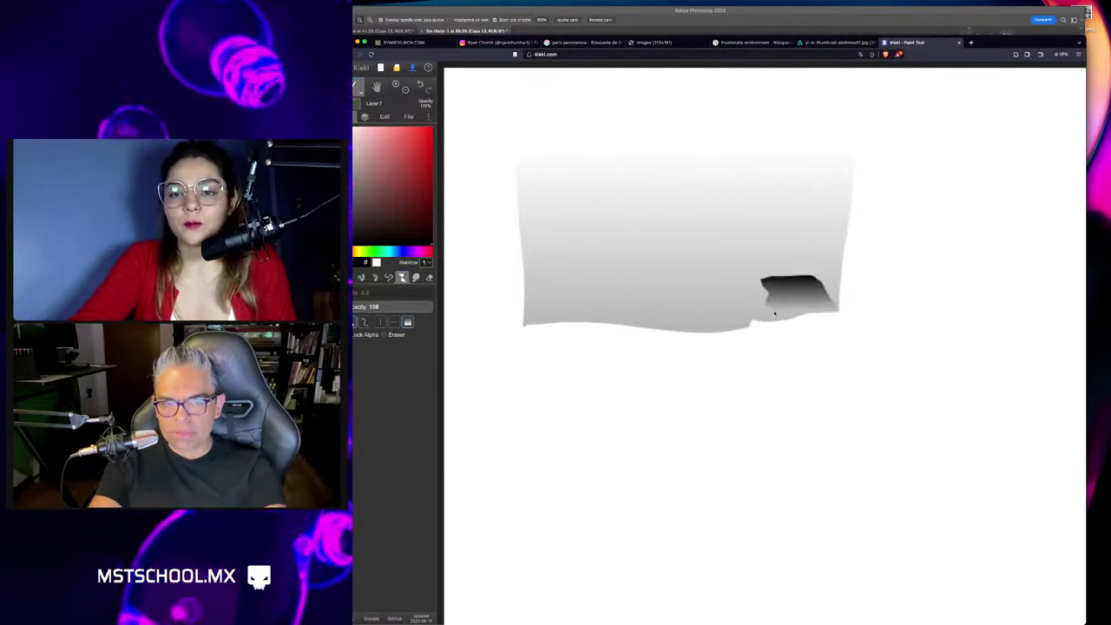
pyautogui.hotkey('ctrl', 'z')
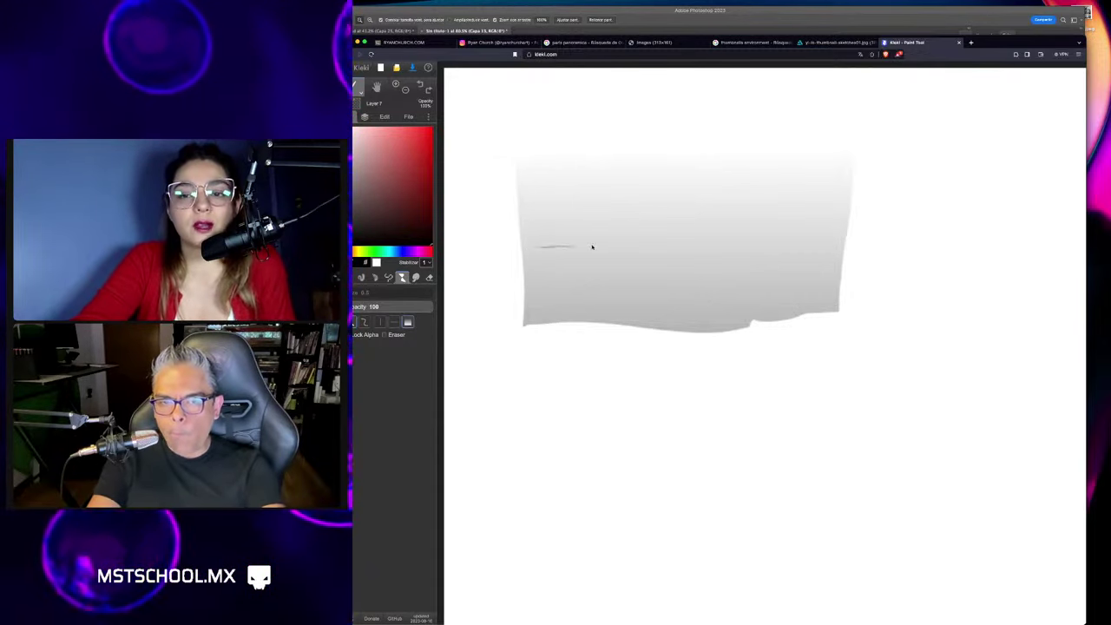
pyautogui.moveTo(592, 247)
pyautogui.mouseDown()
pyautogui.moveTo(608, 280)
pyautogui.moveTo(682, 317)
pyautogui.moveTo(526, 260)
pyautogui.moveTo(524, 328)
pyautogui.moveTo(526, 252)
pyautogui.mouseUp()
pyautogui.moveTo(782, 302); pyautogui.dragTo(632, 326)
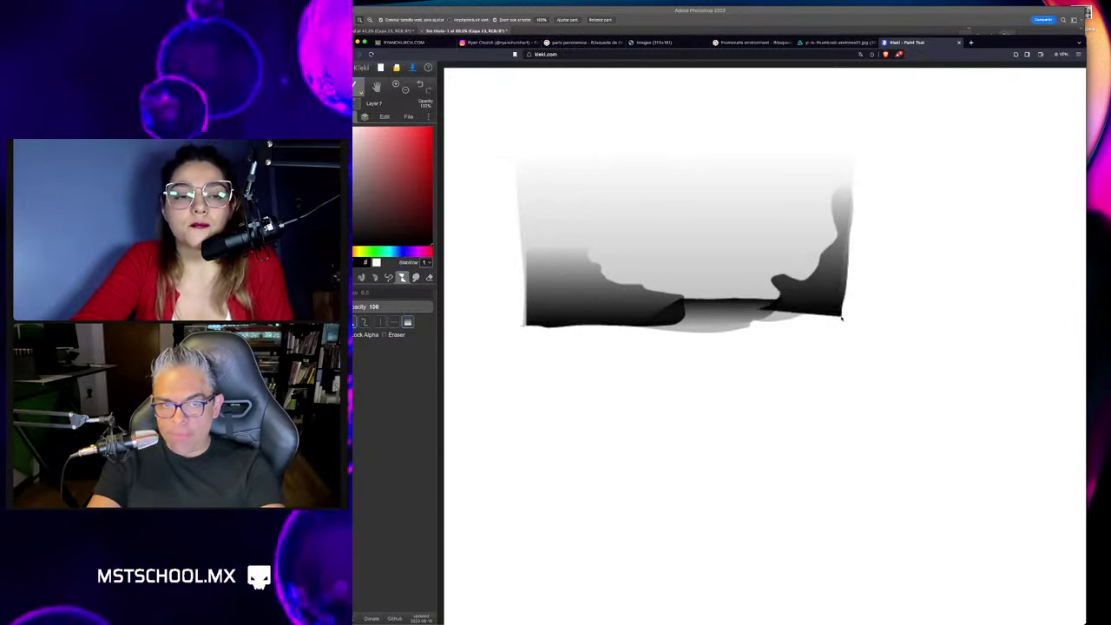
pyautogui.moveTo(841, 319); pyautogui.dragTo(838, 187)
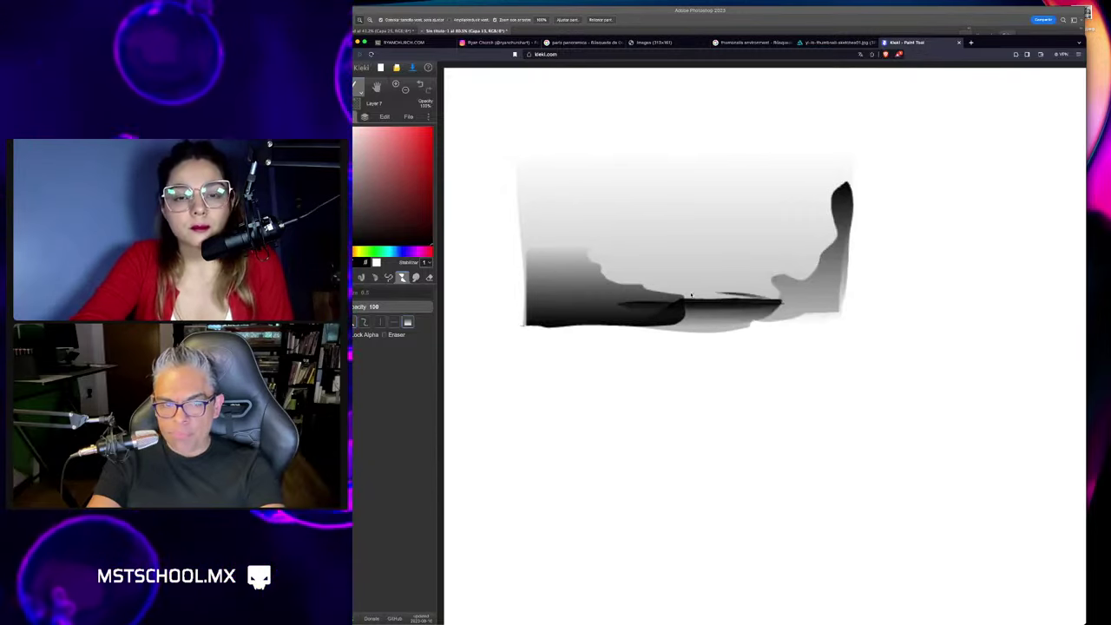
pyautogui.moveTo(734, 300); pyautogui.dragTo(733, 319)
# Search Google for 'webchemy' in a new tab and open the Webchemy app.
pyautogui.press('super+t')
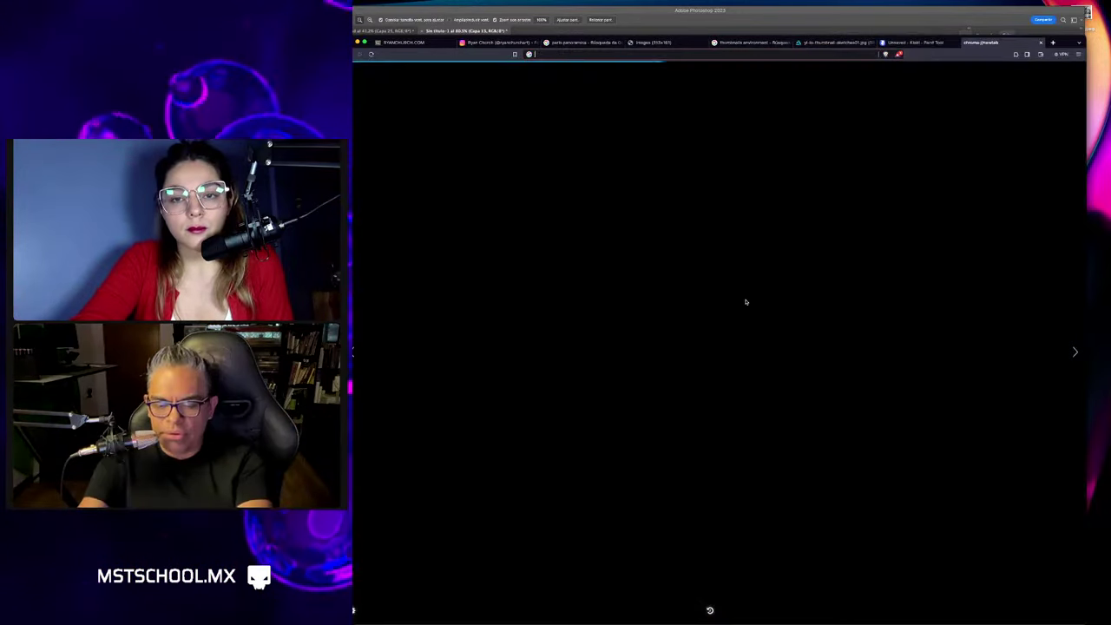
pyautogui.write('webc')
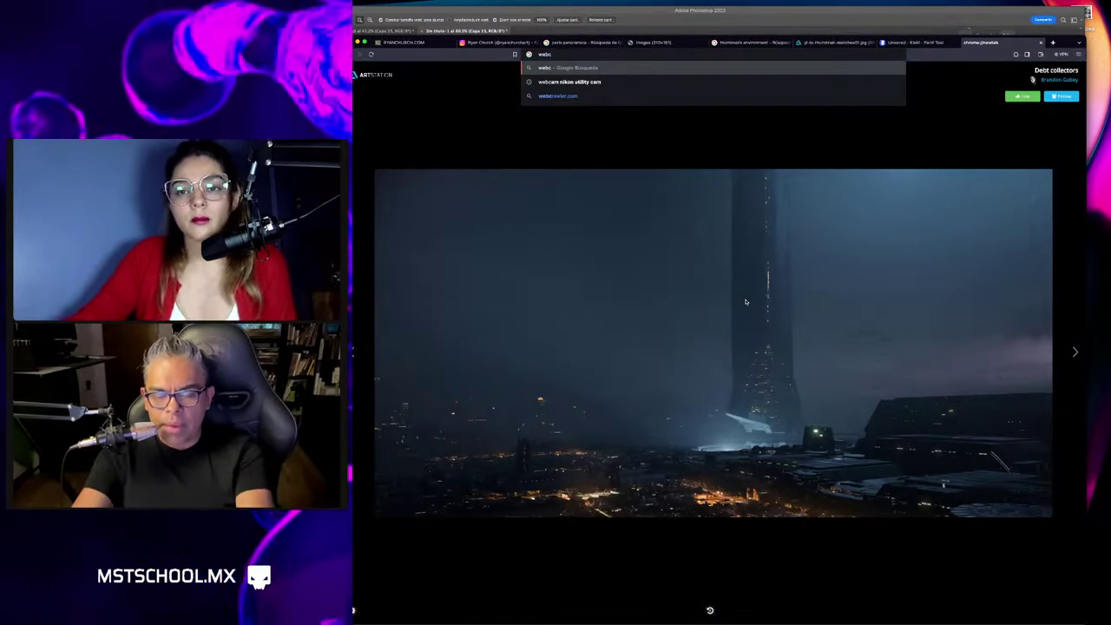
pyautogui.press('BackSpace')
pyautogui.write('chemy')
pyautogui.press('Return')
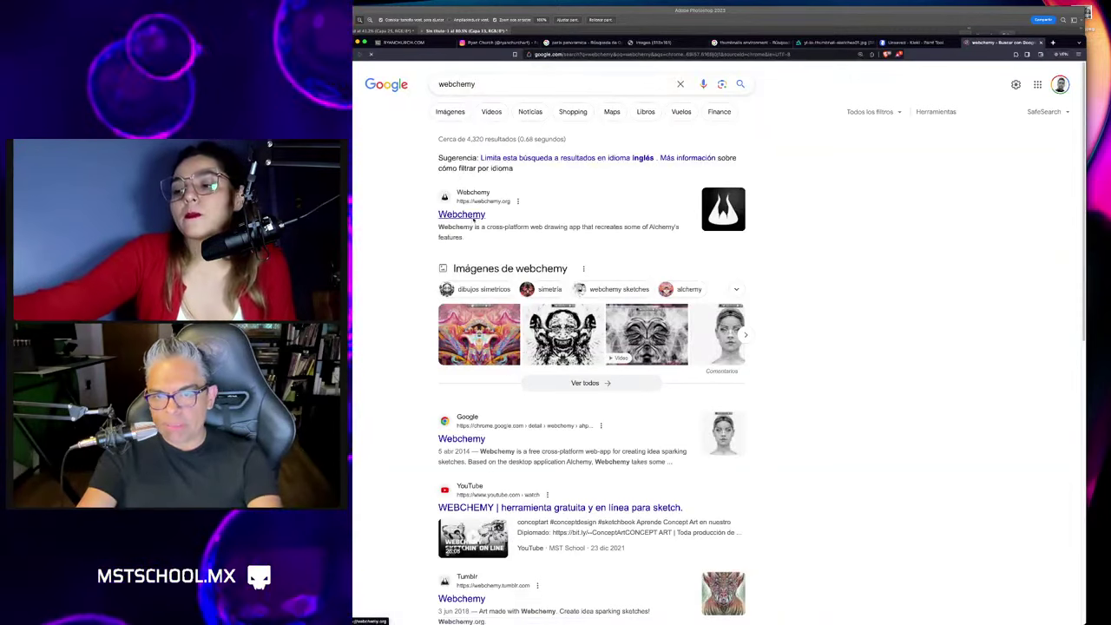
pyautogui.click(475, 219)
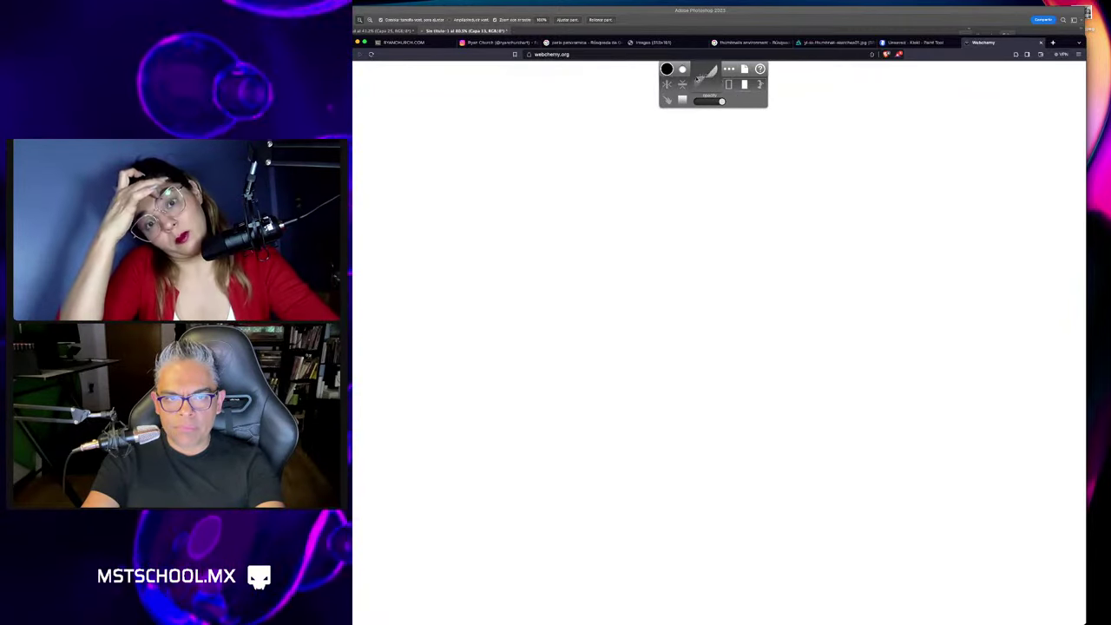
# Draw a large grey gradient block across the Webchemy canvas, replacing the first try.
pyautogui.click(667, 69)
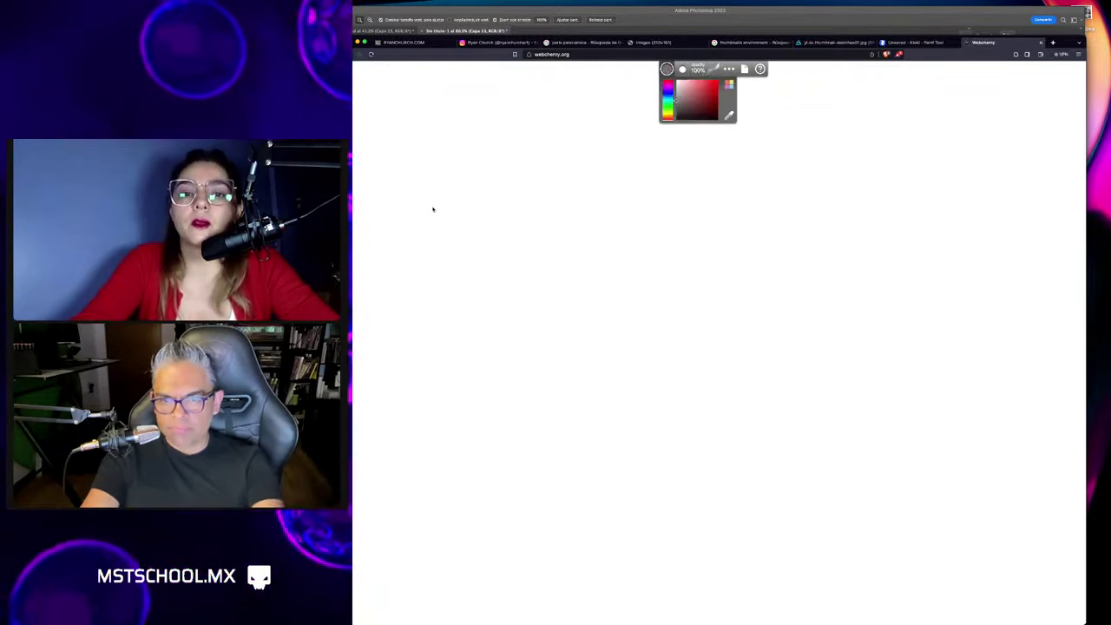
pyautogui.moveTo(433, 209)
pyautogui.mouseDown()
pyautogui.moveTo(523, 321)
pyautogui.moveTo(833, 322)
pyautogui.moveTo(853, 121)
pyautogui.moveTo(430, 135)
pyautogui.moveTo(434, 209)
pyautogui.mouseUp()
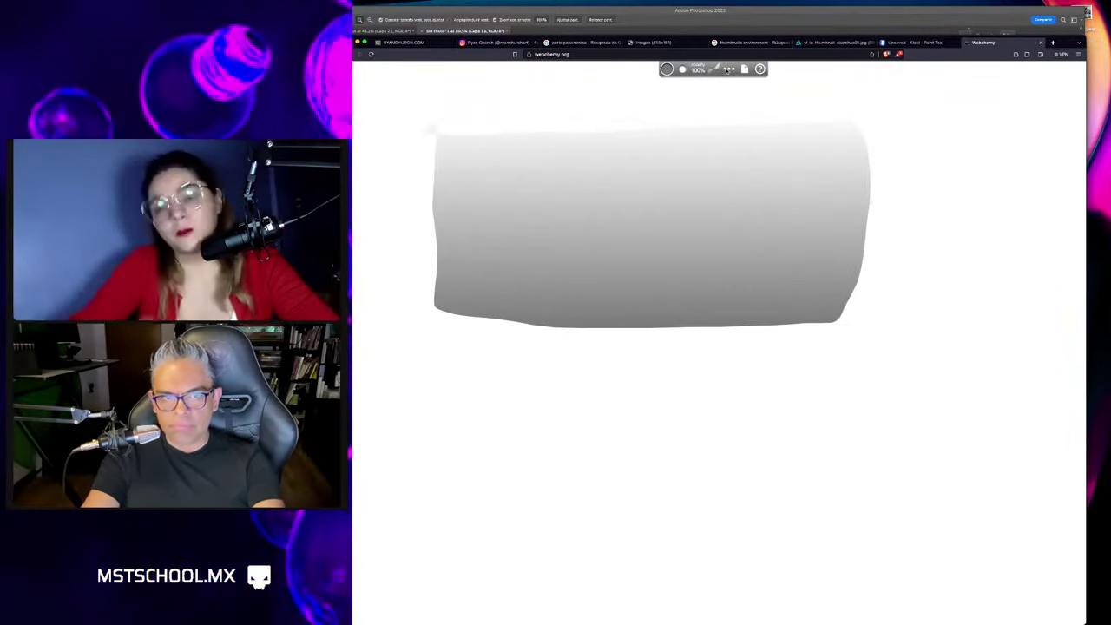
pyautogui.moveTo(729, 69)
pyautogui.click(745, 84)
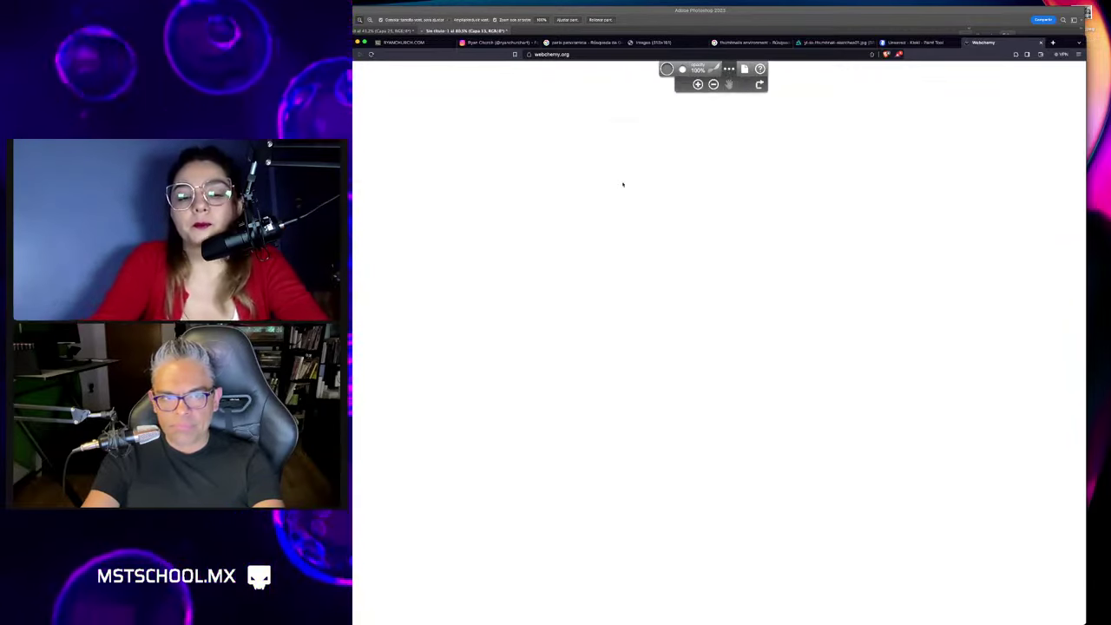
pyautogui.moveTo(422, 368); pyautogui.dragTo(869, 390)
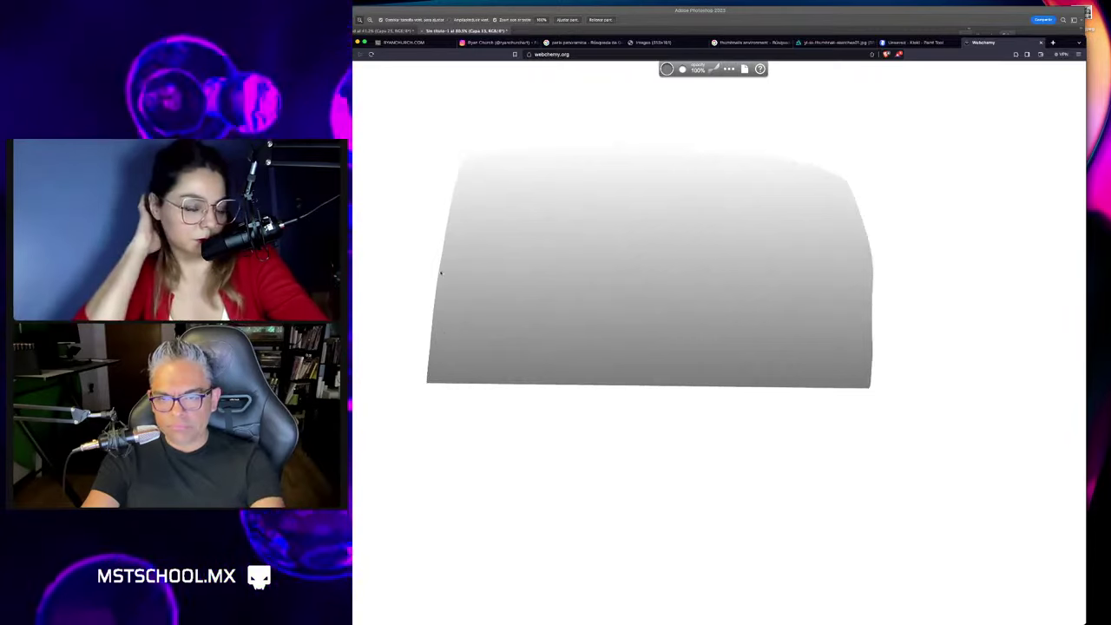
# Set the painting colour to black in the swatch picker.
pyautogui.click(666, 68)
pyautogui.click(684, 114)
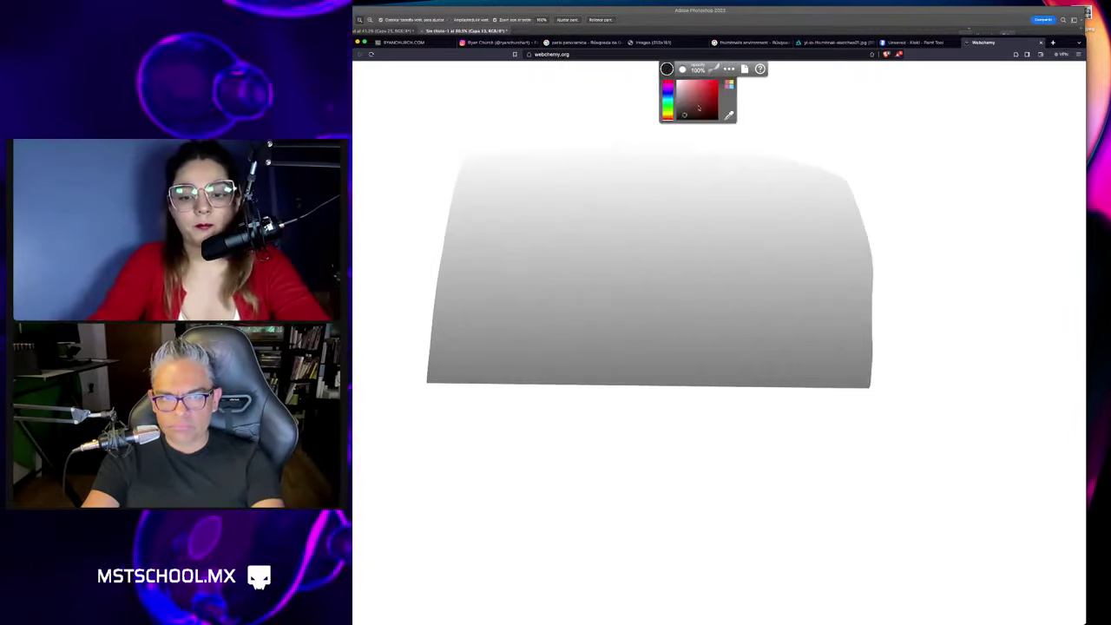
pyautogui.click(711, 70)
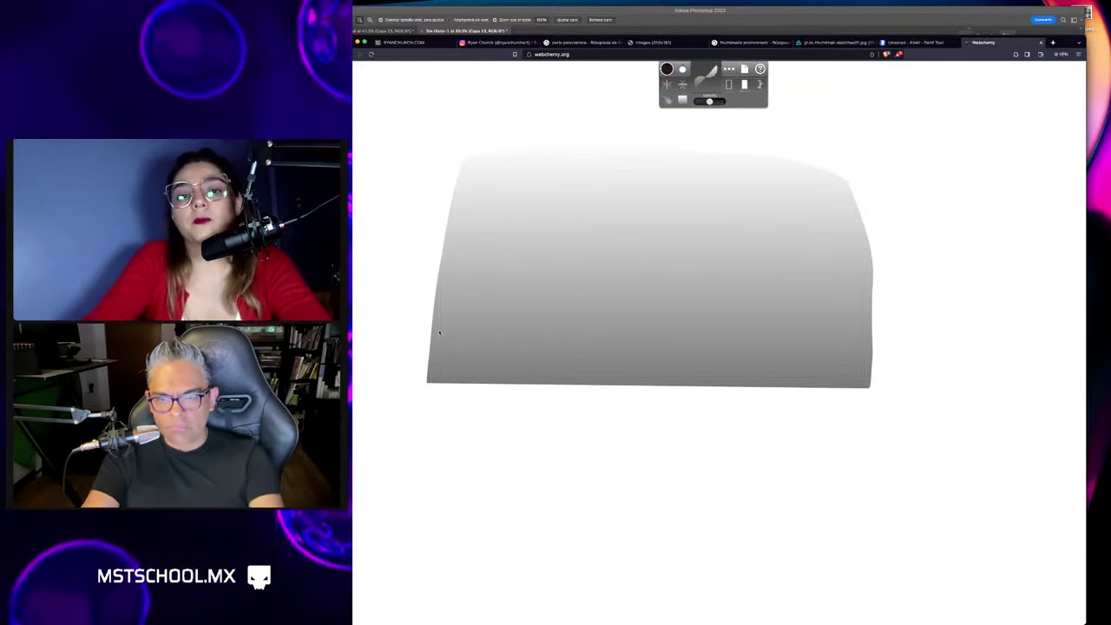
# Paint dark strokes along the block's bottom edge and right side.
pyautogui.moveTo(445, 274)
pyautogui.mouseDown()
pyautogui.moveTo(520, 368)
pyautogui.moveTo(666, 354)
pyautogui.mouseUp()
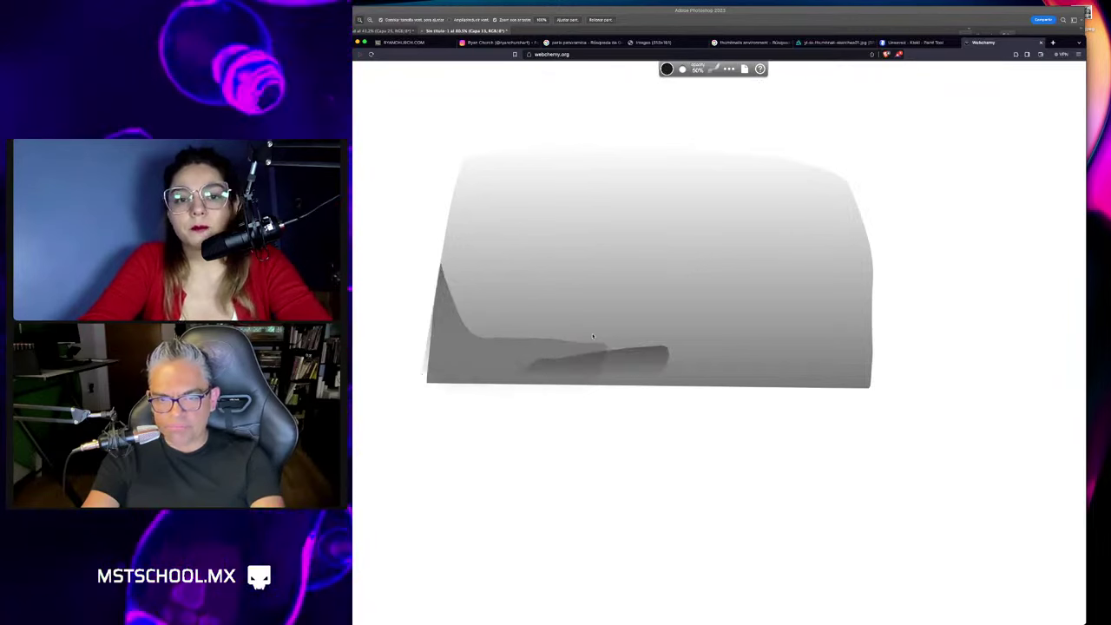
pyautogui.click(667, 69)
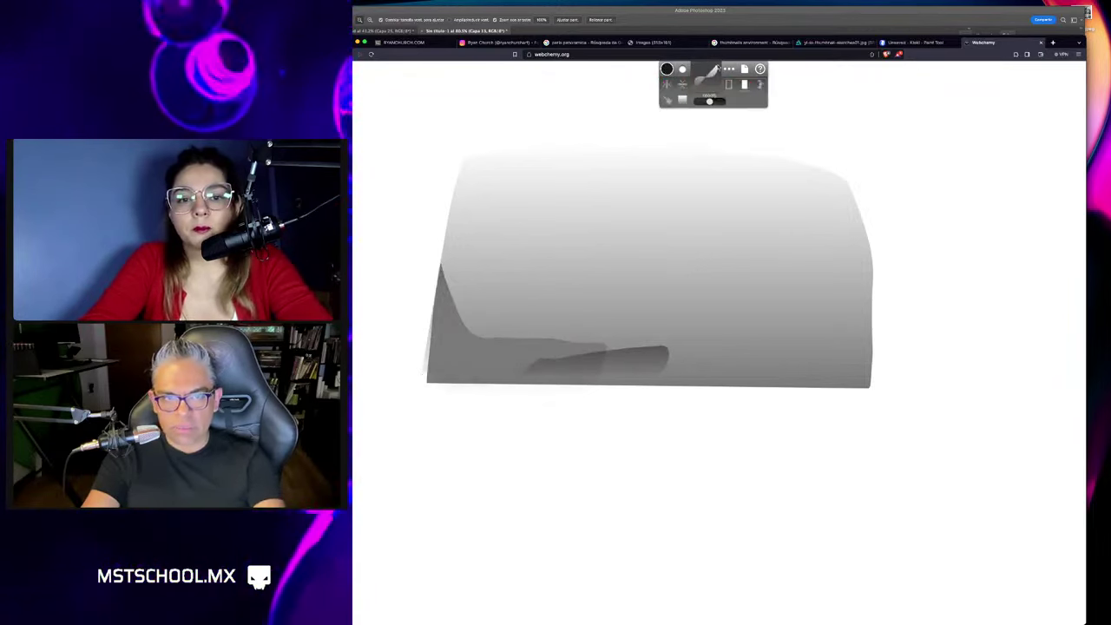
pyautogui.moveTo(555, 360); pyautogui.dragTo(696, 359)
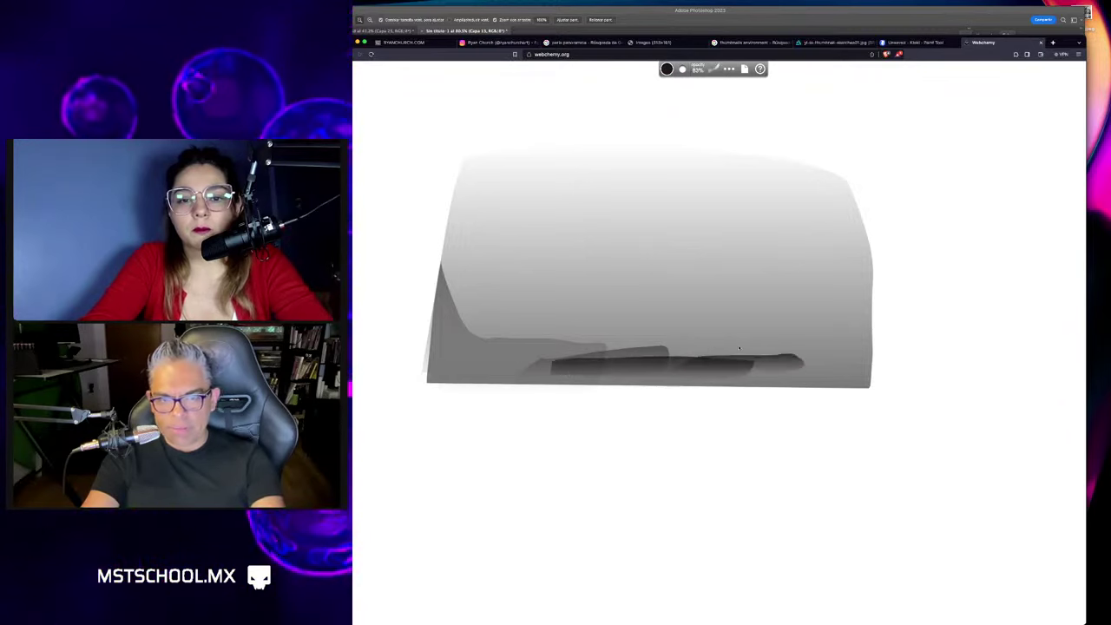
pyautogui.moveTo(785, 286)
pyautogui.mouseDown()
pyautogui.moveTo(872, 390)
pyautogui.moveTo(783, 273)
pyautogui.moveTo(816, 305)
pyautogui.moveTo(828, 274)
pyautogui.mouseUp()
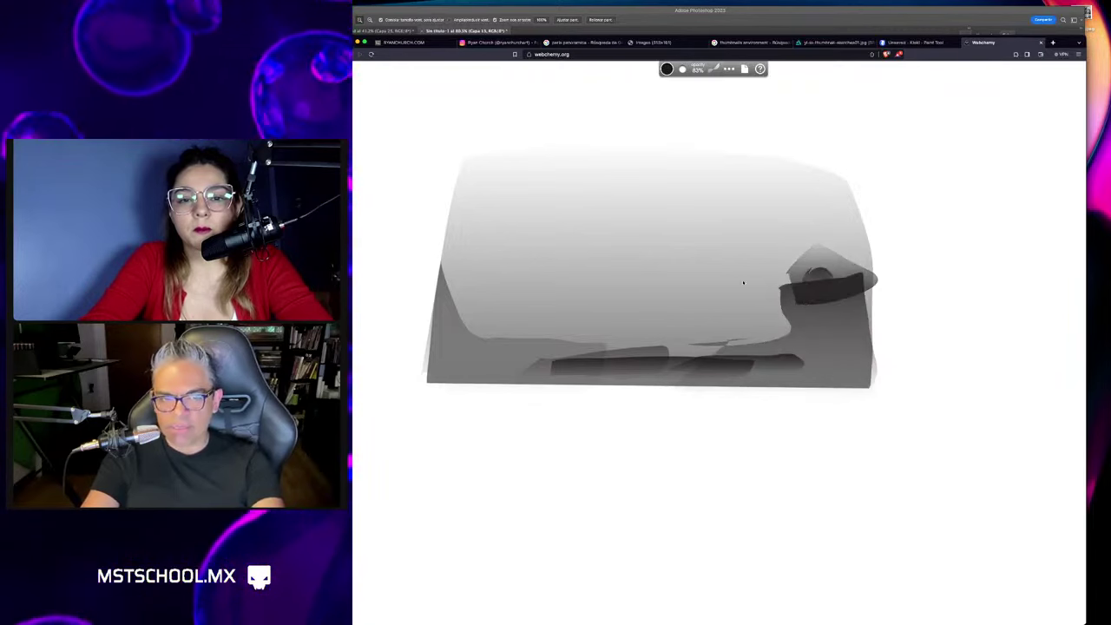
pyautogui.moveTo(616, 348); pyautogui.dragTo(806, 356)
pyautogui.moveTo(629, 334); pyautogui.dragTo(457, 341)
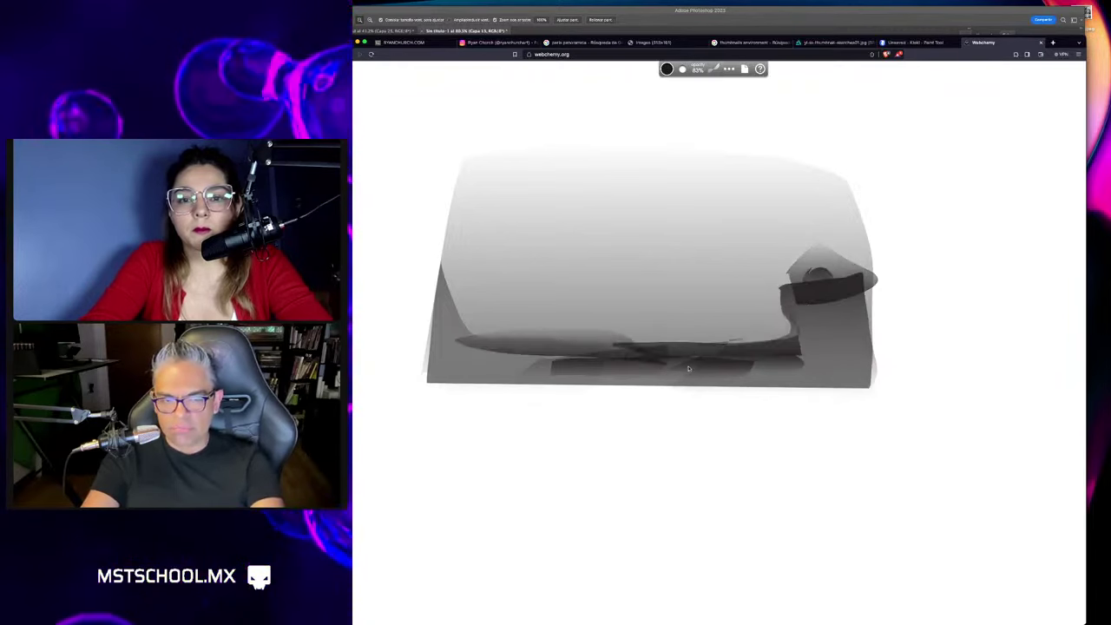
pyautogui.moveTo(729, 343)
pyautogui.mouseDown()
pyautogui.moveTo(512, 345)
pyautogui.moveTo(440, 300)
pyautogui.mouseUp()
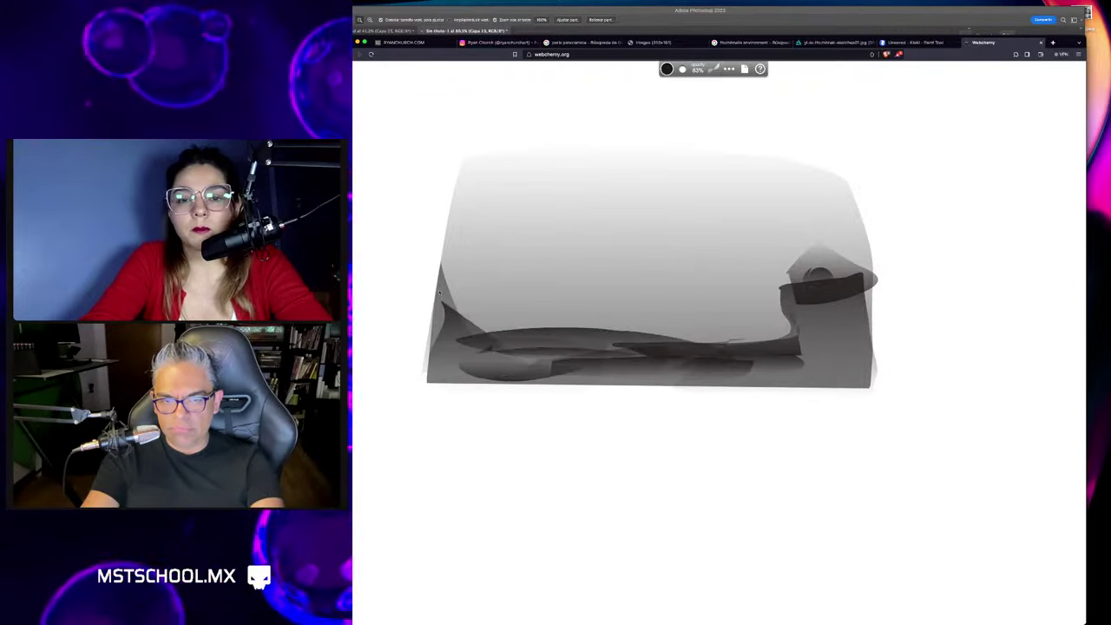
# Darken the left edge and top-left corner, extending the top band to a tapered tip.
pyautogui.moveTo(443, 372)
pyautogui.mouseDown()
pyautogui.moveTo(430, 239)
pyautogui.moveTo(691, 156)
pyautogui.moveTo(430, 117)
pyautogui.moveTo(427, 334)
pyautogui.moveTo(682, 168)
pyautogui.mouseUp()
pyautogui.moveTo(686, 130)
pyautogui.mouseDown()
pyautogui.moveTo(439, 271)
pyautogui.moveTo(502, 163)
pyautogui.mouseUp()
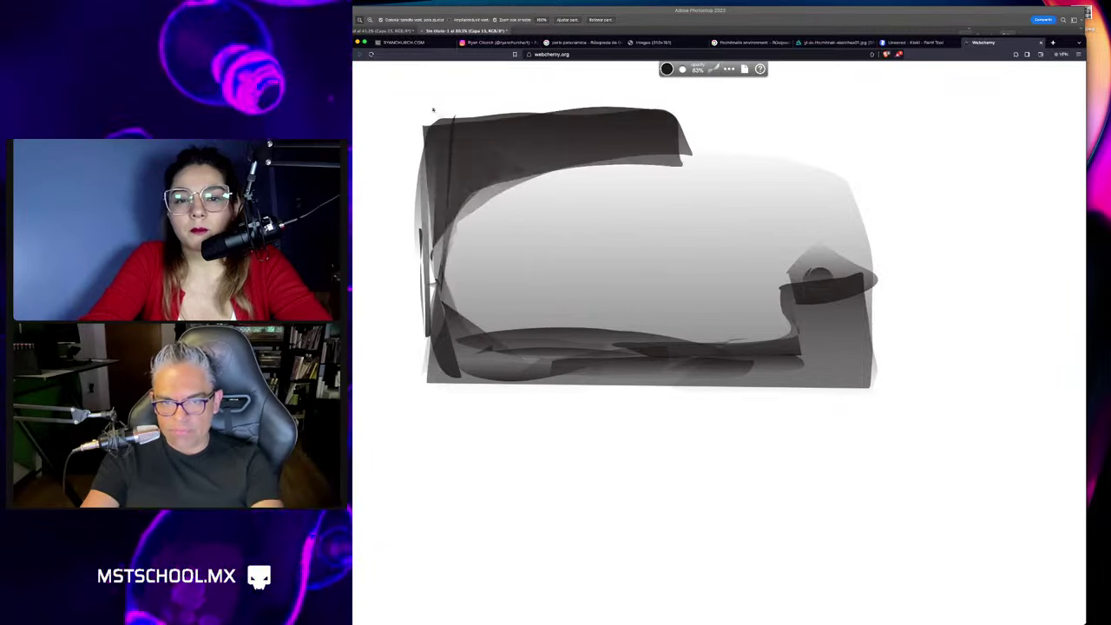
pyautogui.moveTo(519, 113); pyautogui.dragTo(427, 295)
pyautogui.moveTo(430, 238); pyautogui.dragTo(434, 368)
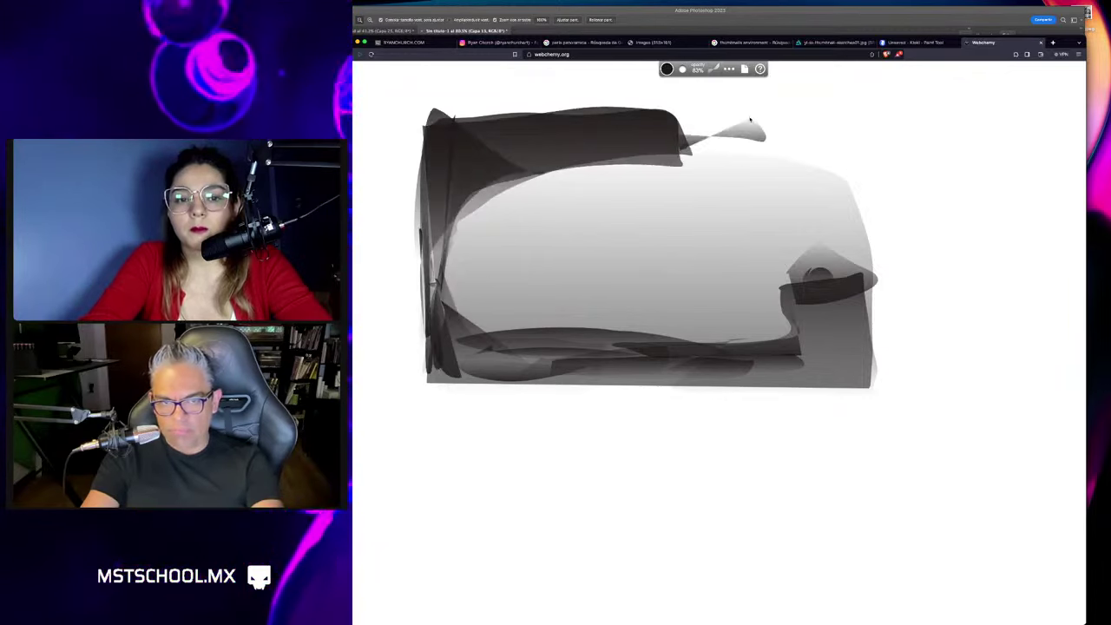
pyautogui.moveTo(681, 125); pyautogui.dragTo(800, 135)
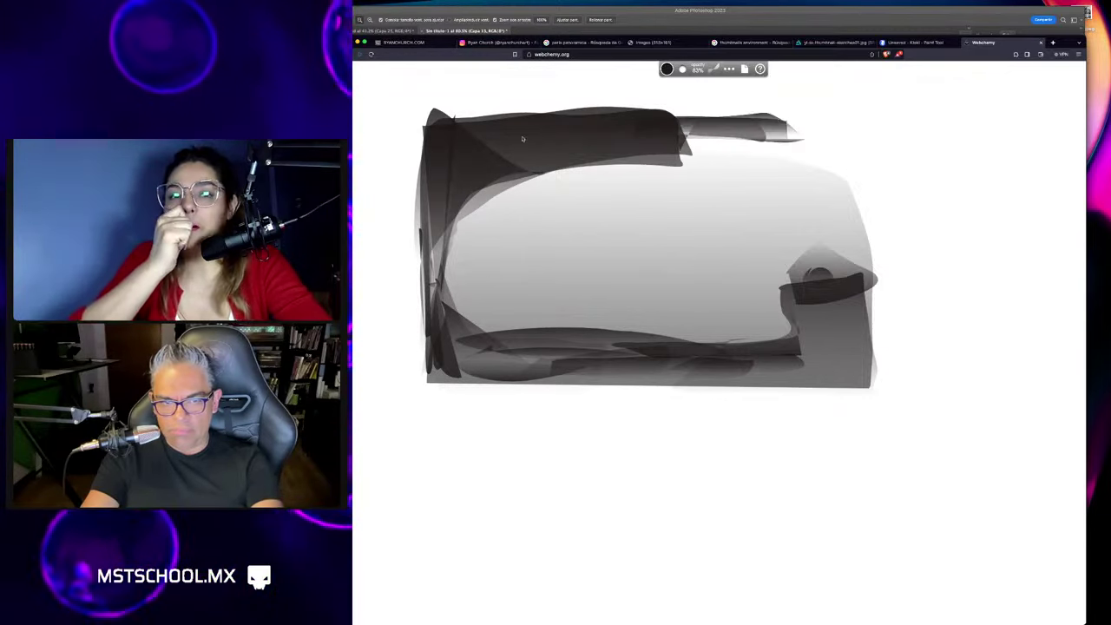
# Paint dark ribbed strokes at lower left and darken the right-side block.
pyautogui.moveTo(583, 333); pyautogui.dragTo(507, 282)
pyautogui.moveTo(538, 317); pyautogui.dragTo(500, 273)
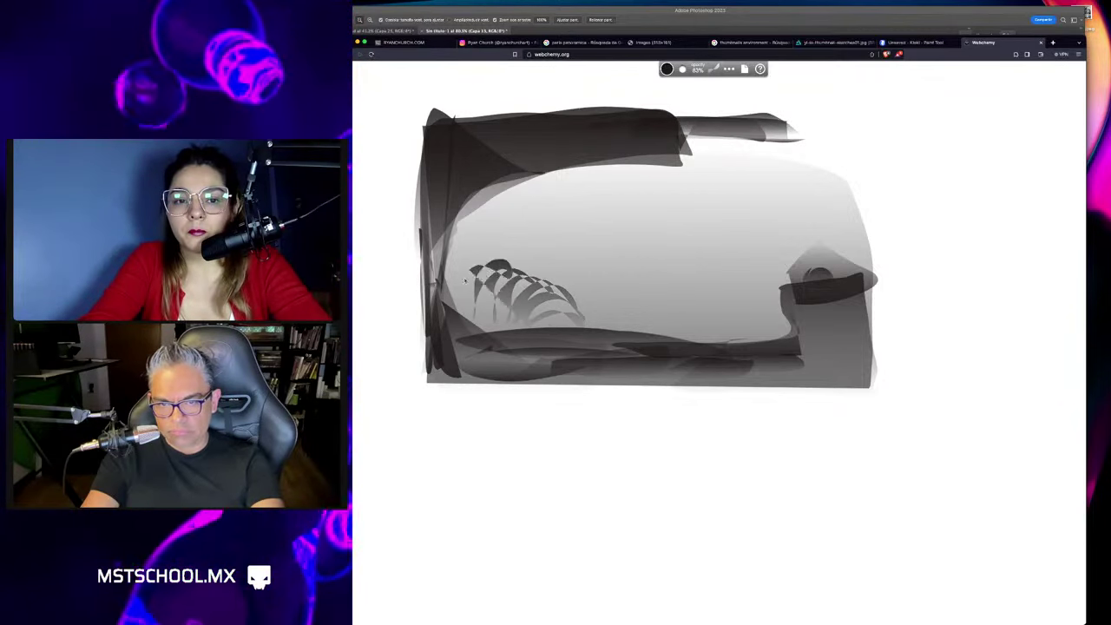
pyautogui.moveTo(465, 316)
pyautogui.mouseDown()
pyautogui.moveTo(491, 260)
pyautogui.moveTo(453, 319)
pyautogui.mouseUp()
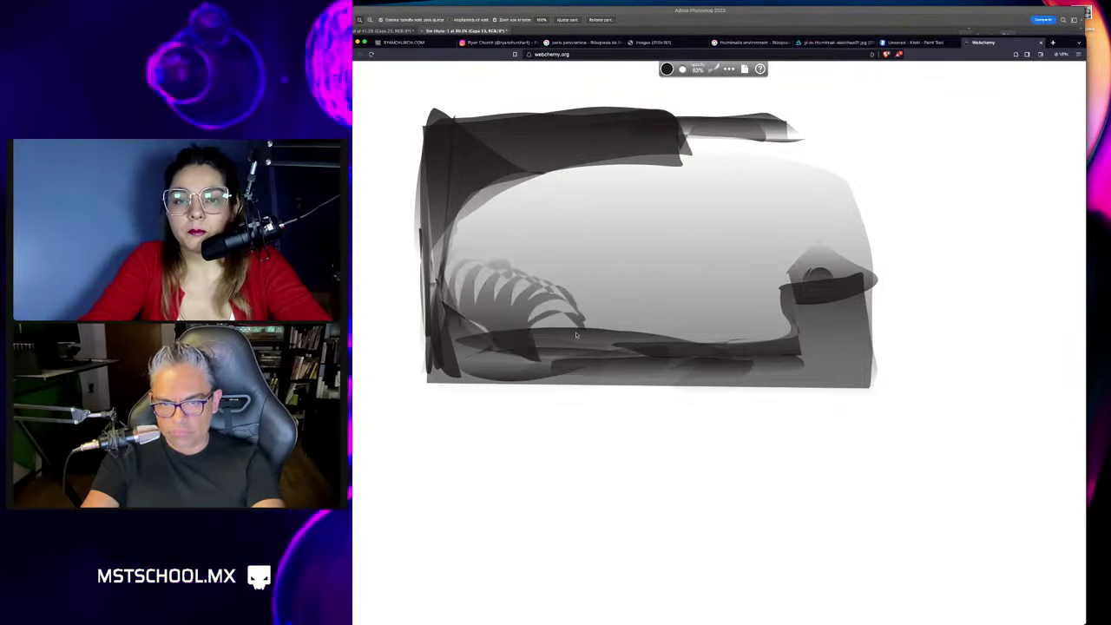
pyautogui.moveTo(872, 286); pyautogui.dragTo(794, 373)
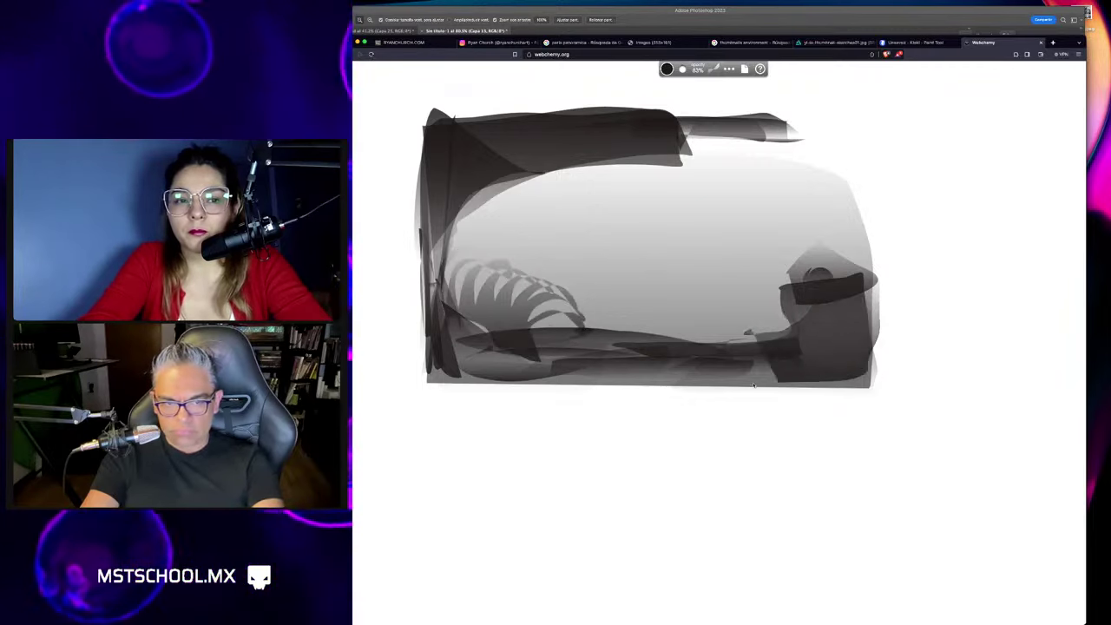
pyautogui.moveTo(872, 382); pyautogui.dragTo(804, 305)
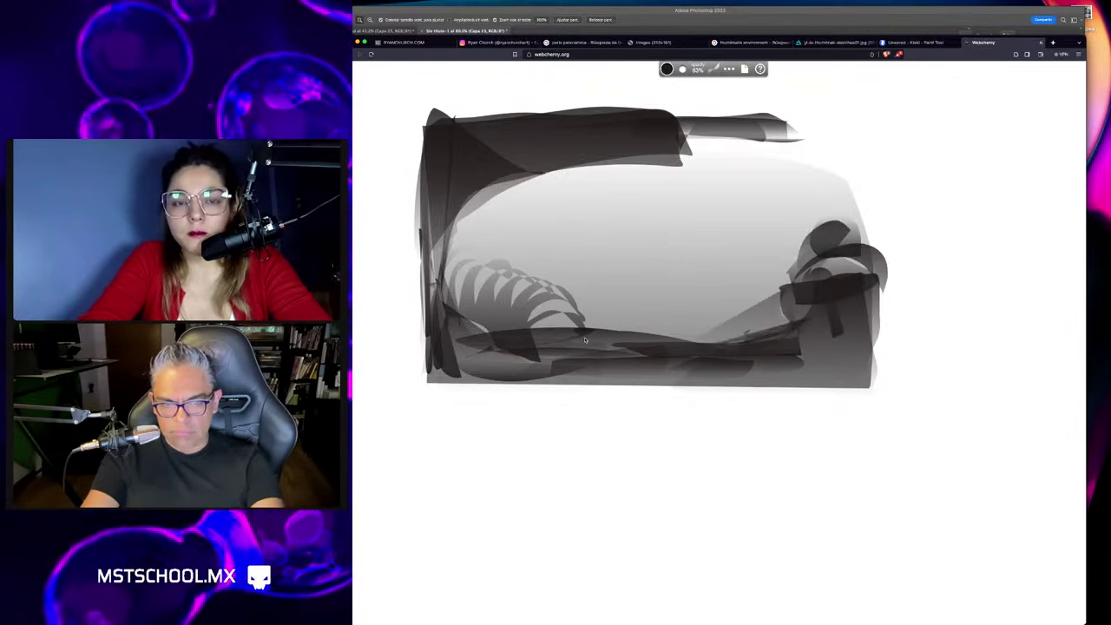
# Add a light grey highlight along the ground ledge, then darken its top edge in black.
pyautogui.keyDown('alt'); pyautogui.click(555, 203); pyautogui.keyUp('alt')
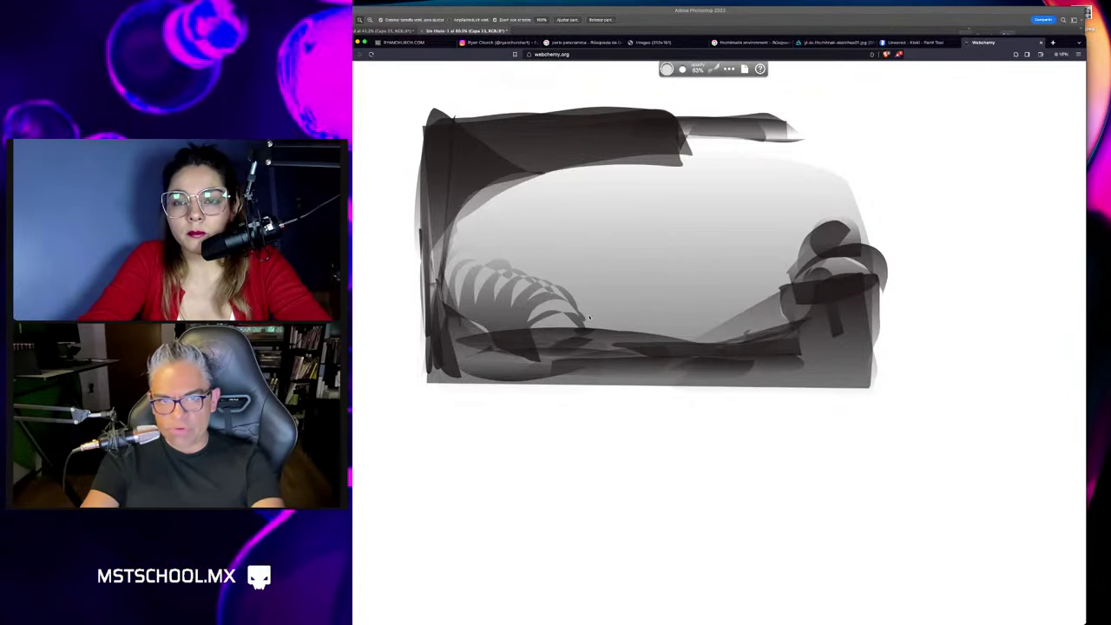
pyautogui.moveTo(588, 338); pyautogui.dragTo(633, 343)
pyautogui.moveTo(727, 348)
pyautogui.mouseDown()
pyautogui.moveTo(512, 340)
pyautogui.moveTo(752, 356)
pyautogui.moveTo(473, 338)
pyautogui.moveTo(755, 351)
pyautogui.mouseUp()
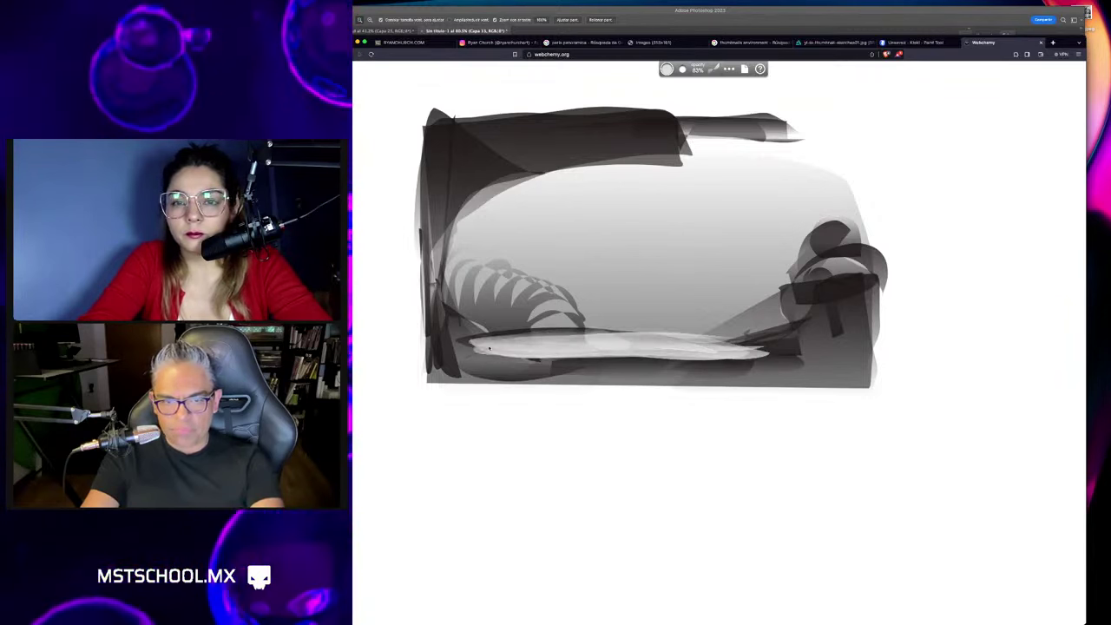
pyautogui.moveTo(495, 340); pyautogui.dragTo(781, 351)
pyautogui.keyDown('alt'); pyautogui.click(785, 337); pyautogui.keyUp('alt')
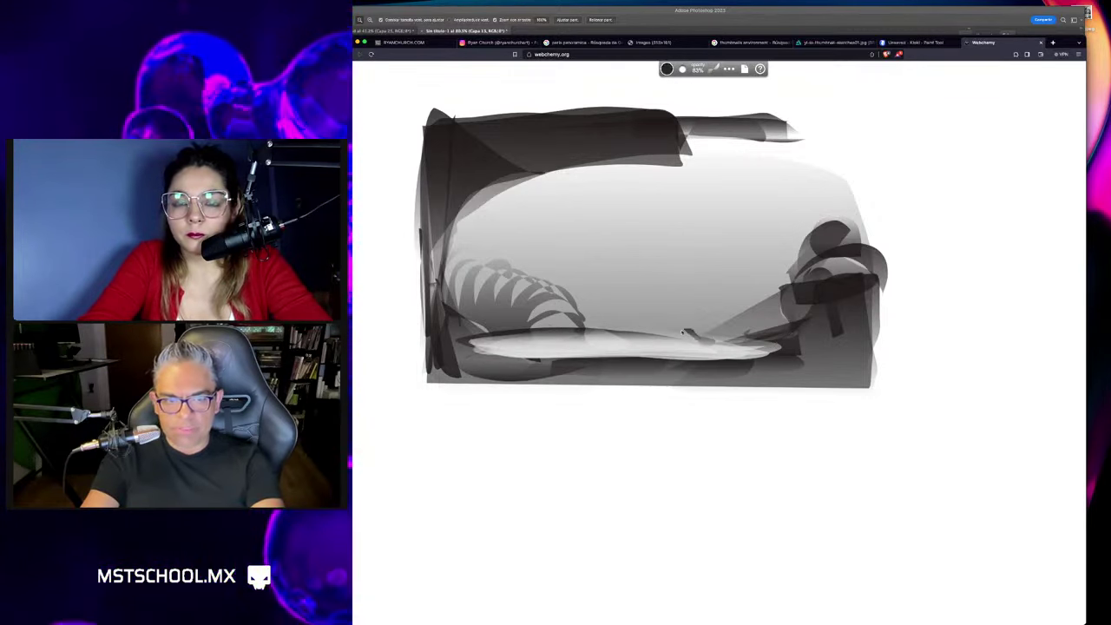
pyautogui.moveTo(576, 327); pyautogui.dragTo(682, 354)
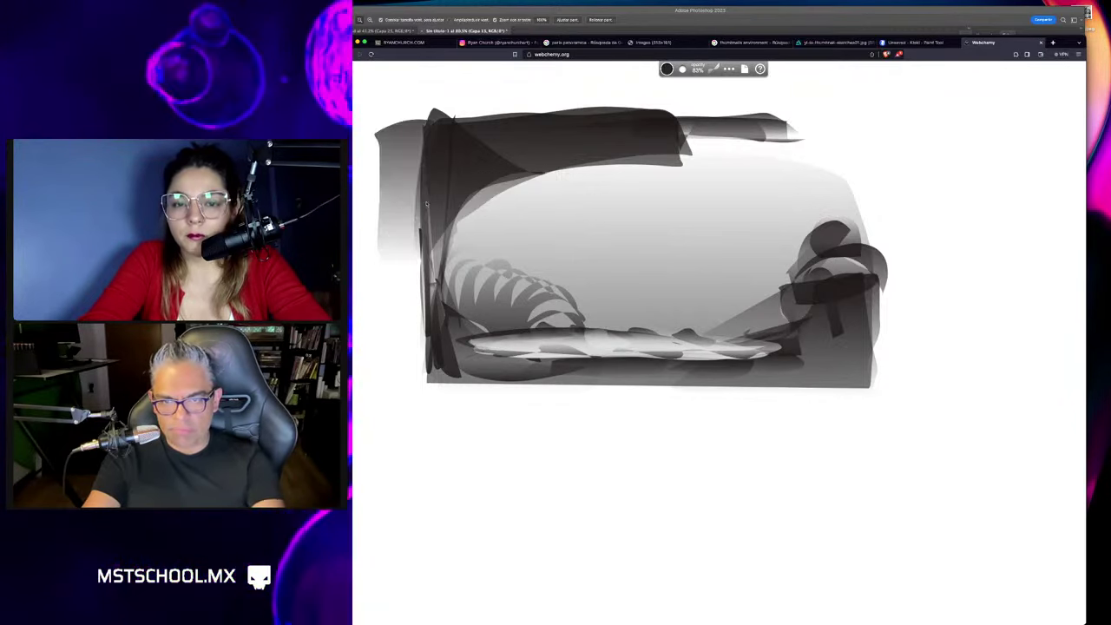
# Darken the left pillar area with dark vertical strokes and a rounded shape.
pyautogui.moveTo(426, 203); pyautogui.dragTo(405, 260)
pyautogui.moveTo(382, 139)
pyautogui.mouseDown()
pyautogui.moveTo(427, 275)
pyautogui.moveTo(399, 373)
pyautogui.mouseUp()
pyautogui.moveTo(408, 256); pyautogui.dragTo(382, 307)
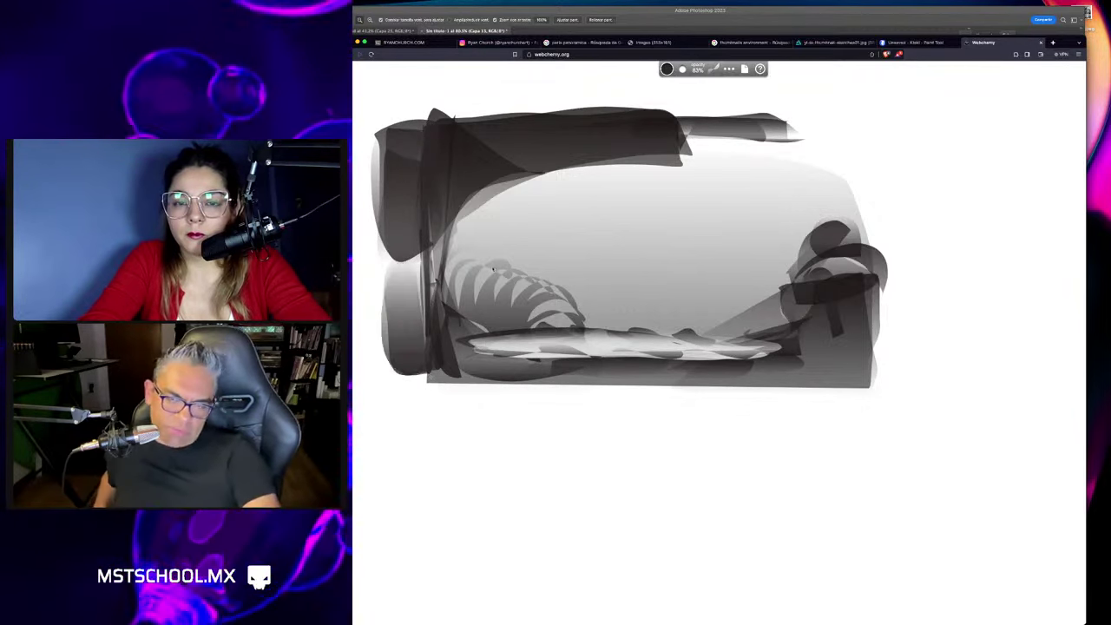
pyautogui.moveTo(420, 259); pyautogui.dragTo(391, 378)
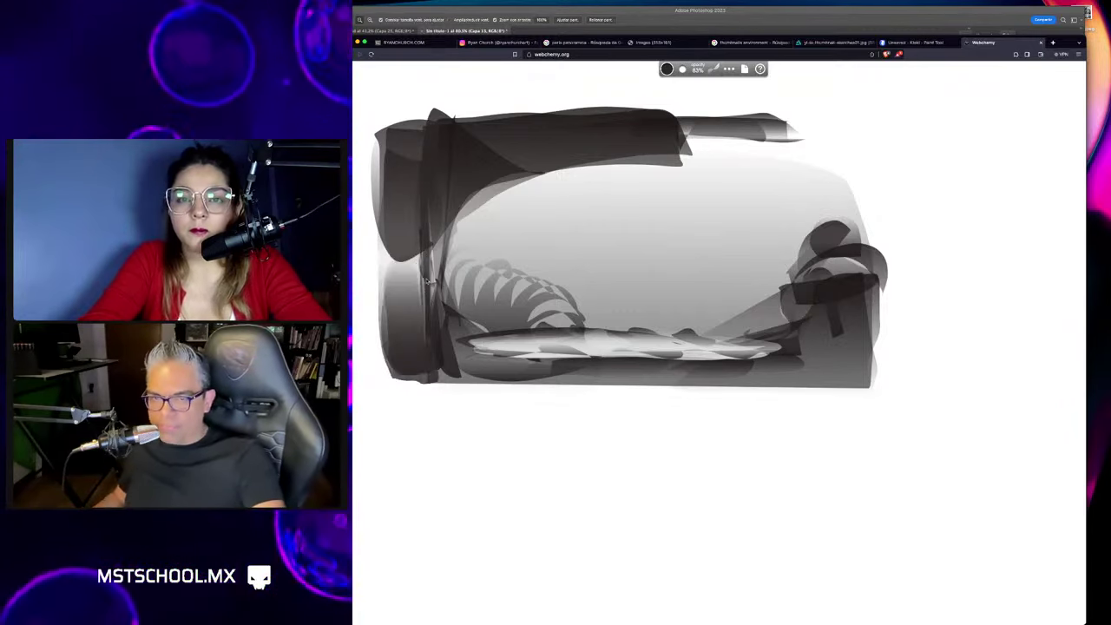
pyautogui.moveTo(391, 277); pyautogui.dragTo(422, 229)
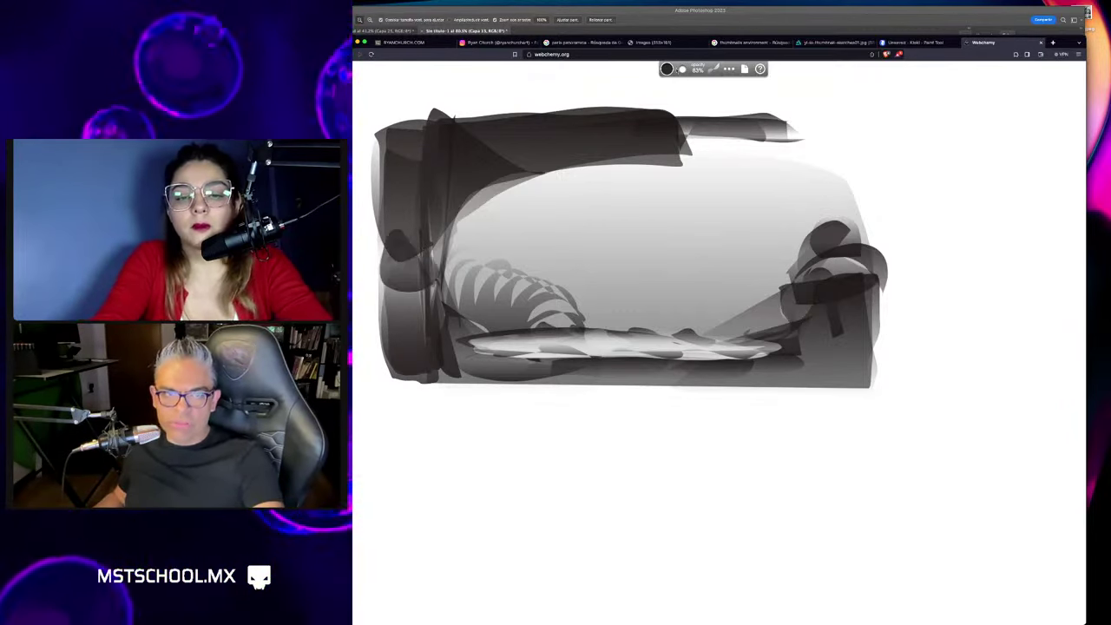
pyautogui.click(666, 68)
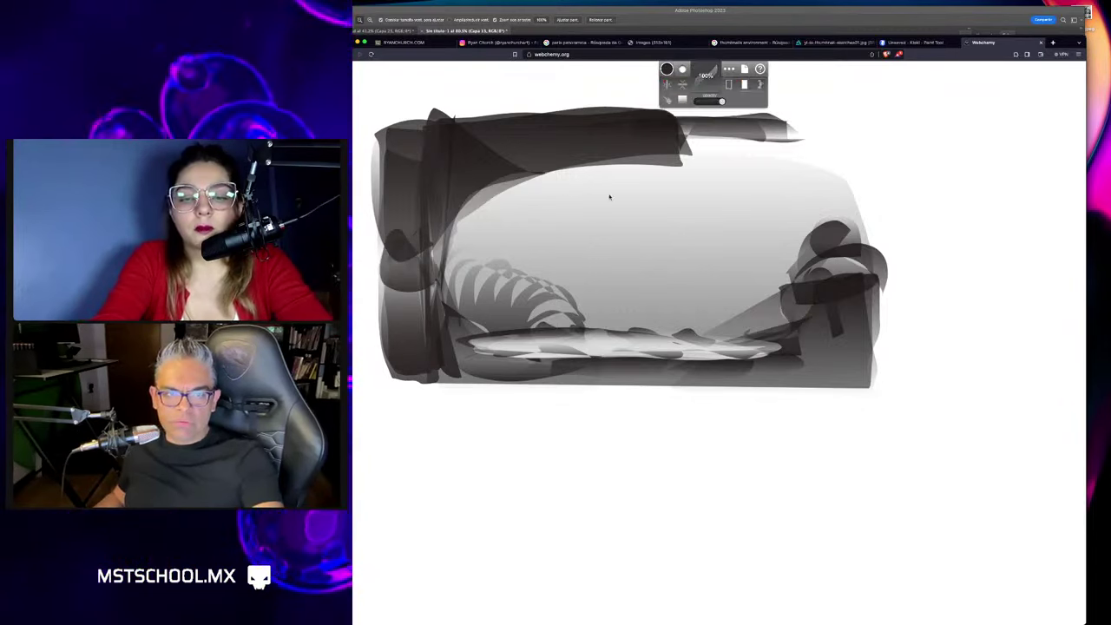
pyautogui.moveTo(398, 235); pyautogui.dragTo(422, 276)
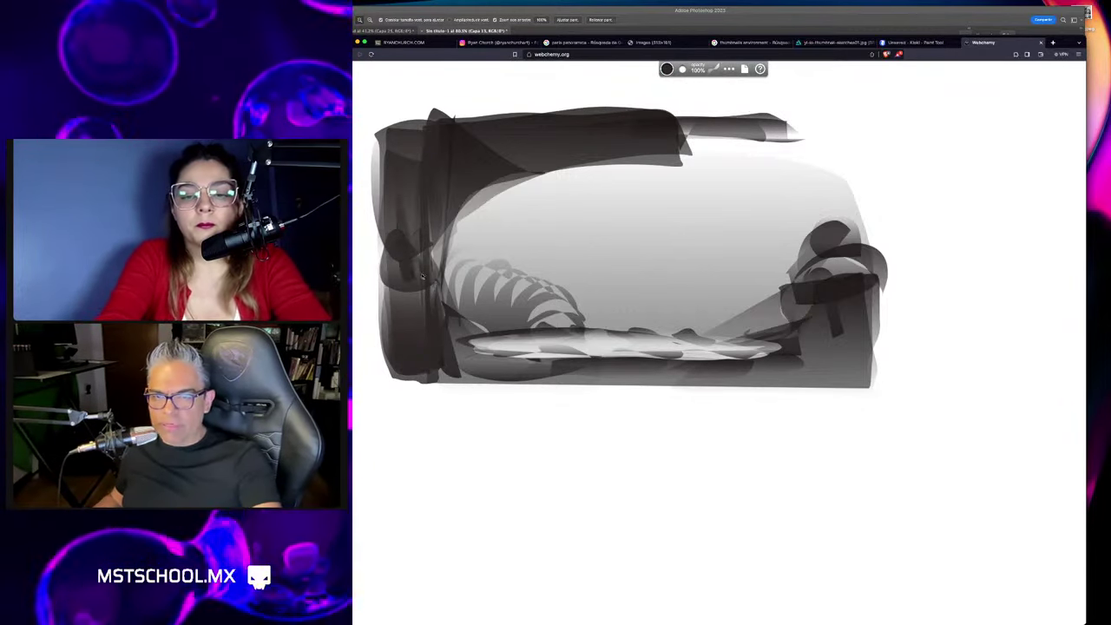
# Darken the top band, the left side and the lower-left corner.
pyautogui.click(667, 69)
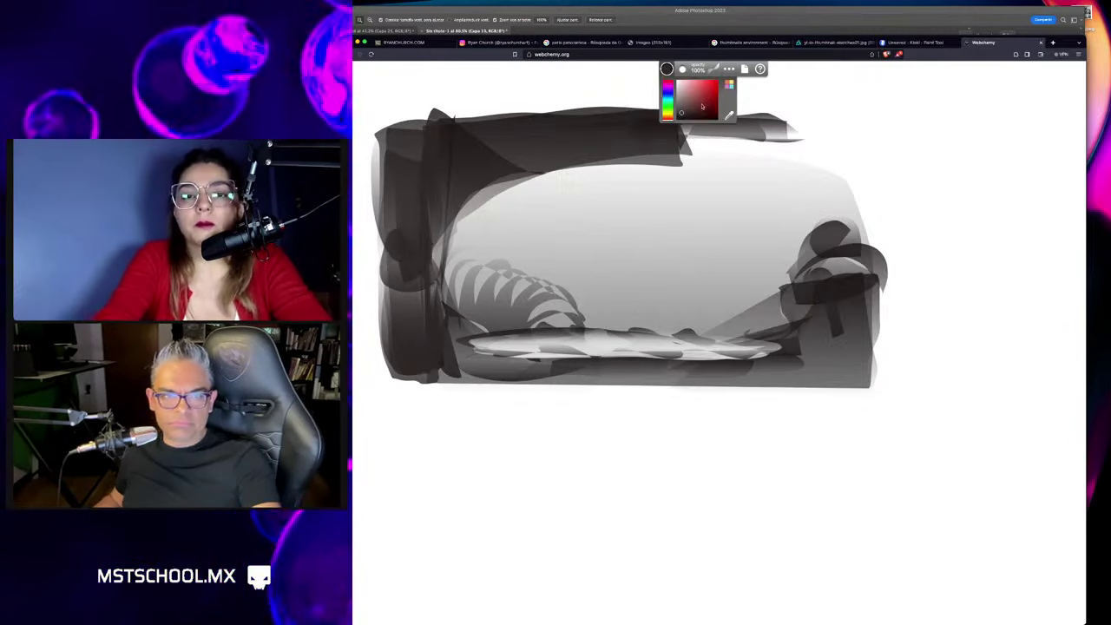
pyautogui.moveTo(418, 129)
pyautogui.mouseDown()
pyautogui.moveTo(625, 138)
pyautogui.moveTo(399, 130)
pyautogui.moveTo(416, 219)
pyautogui.mouseUp()
pyautogui.moveTo(424, 161); pyautogui.dragTo(430, 217)
pyautogui.moveTo(450, 280)
pyautogui.mouseDown()
pyautogui.moveTo(436, 330)
pyautogui.moveTo(389, 372)
pyautogui.mouseUp()
pyautogui.moveTo(382, 317); pyautogui.dragTo(363, 380)
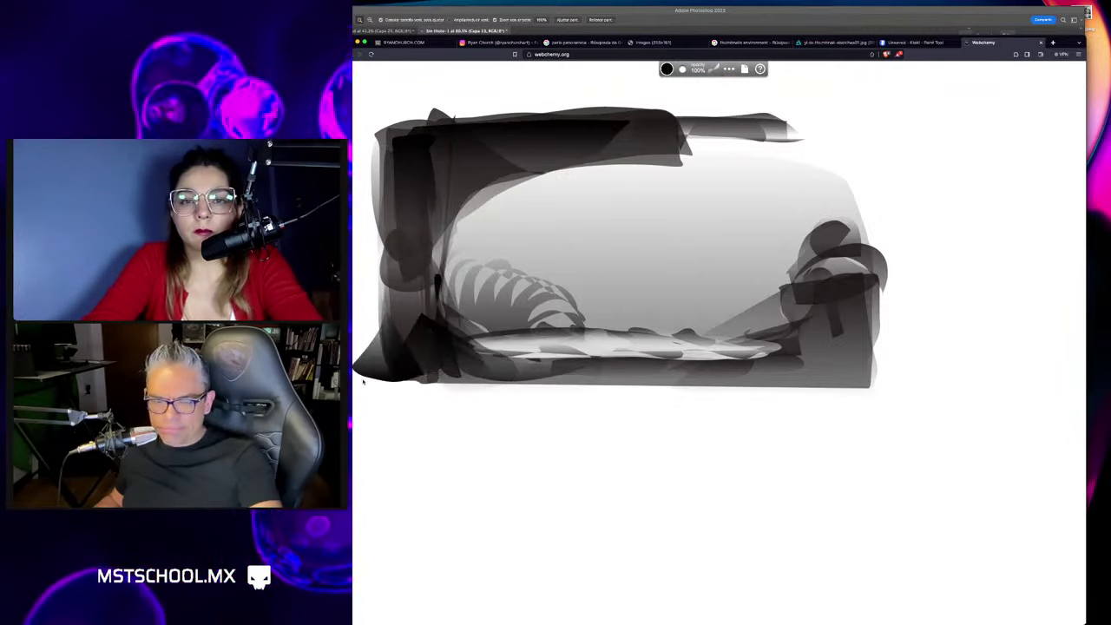
# Paint a long dark band along the bottom and darken and extend the right pillar.
pyautogui.moveTo(876, 364); pyautogui.dragTo(471, 371)
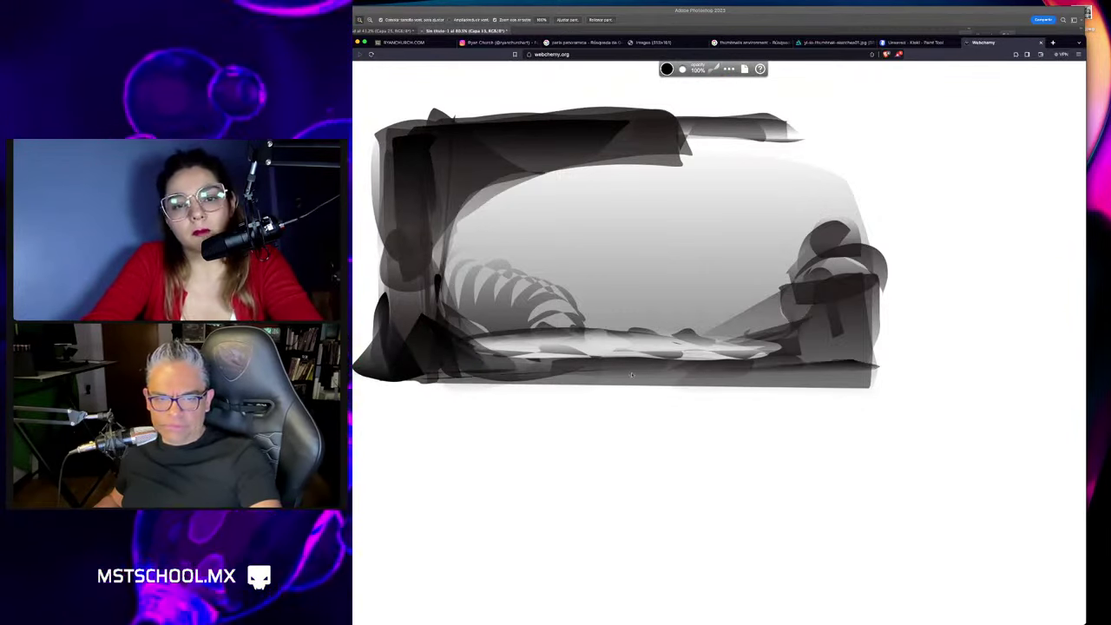
pyautogui.moveTo(868, 369); pyautogui.dragTo(379, 378)
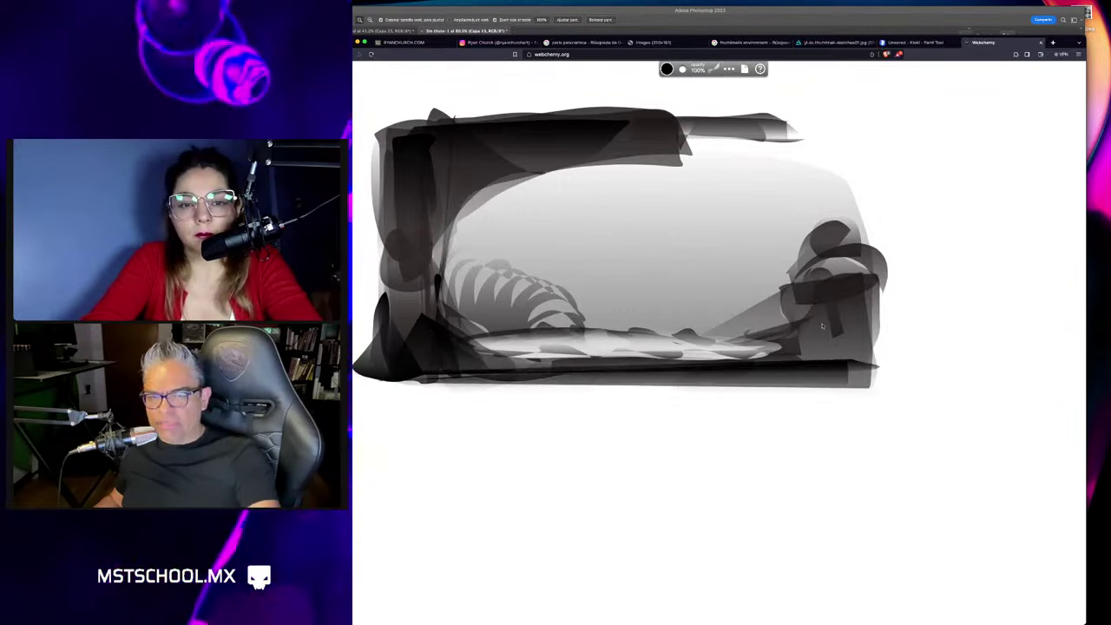
pyautogui.moveTo(896, 339); pyautogui.dragTo(859, 399)
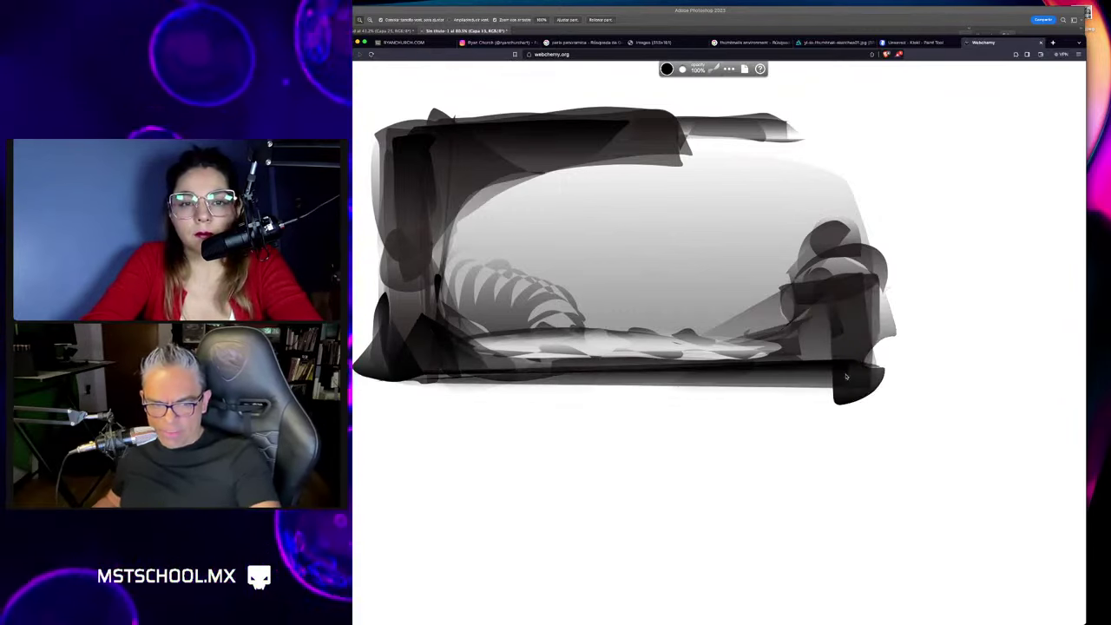
pyautogui.moveTo(876, 227); pyautogui.dragTo(796, 334)
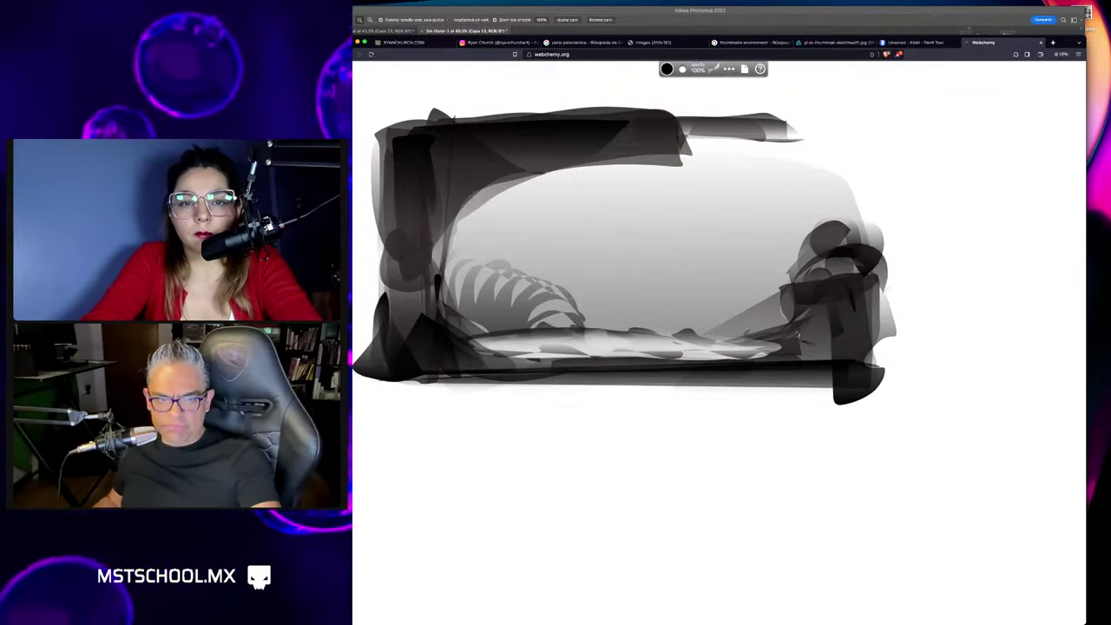
pyautogui.moveTo(826, 209); pyautogui.dragTo(864, 108)
pyautogui.moveTo(855, 192); pyautogui.dragTo(835, 246)
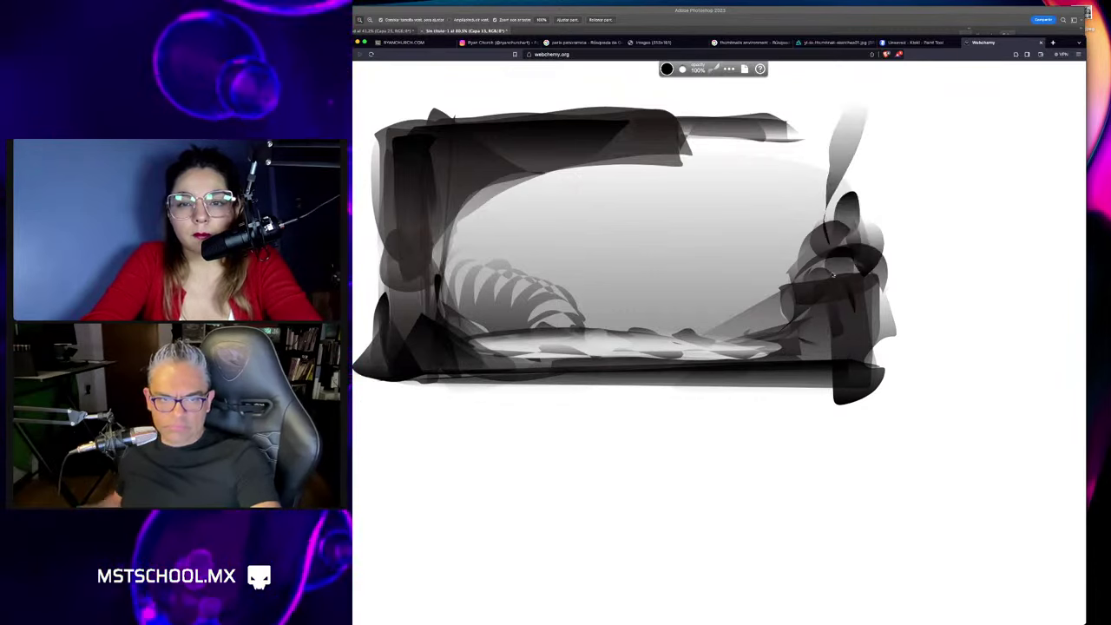
pyautogui.rightClick(737, 289)
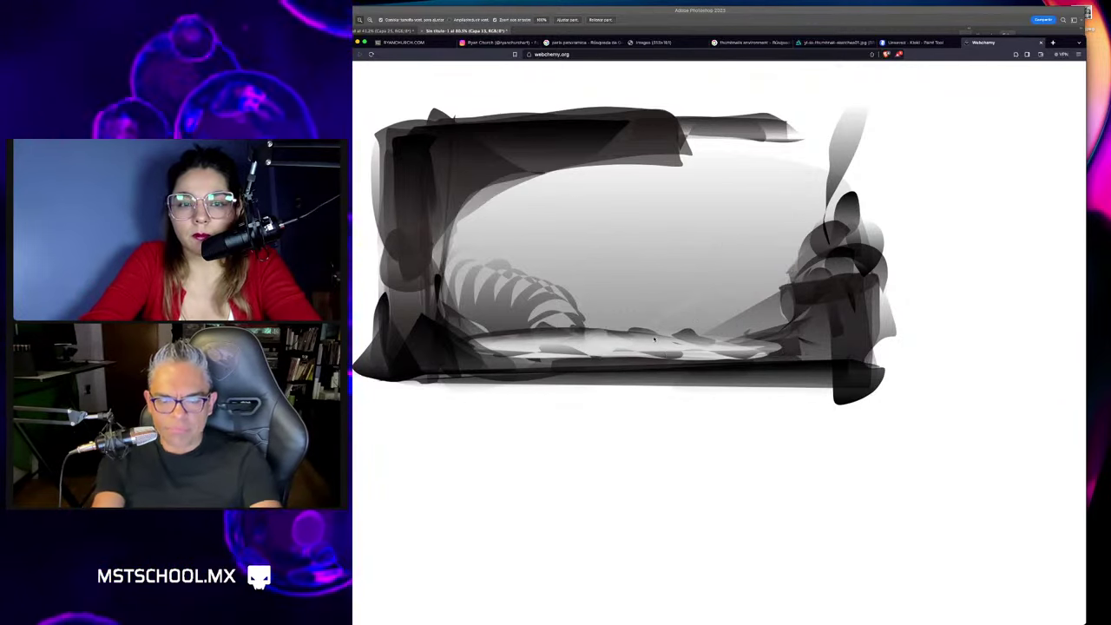
# Zoom the Webchemy page to fit the whole sketch, then return to the Kleki tab.
pyautogui.scroll(-5, 660, 308)
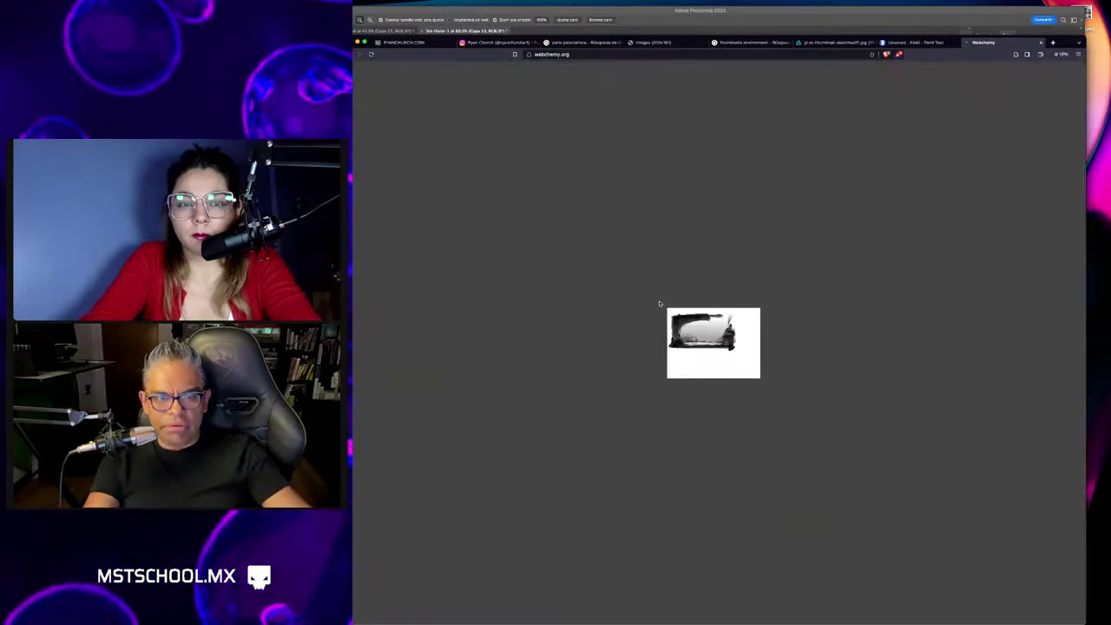
pyautogui.scroll(5, 715, 344)
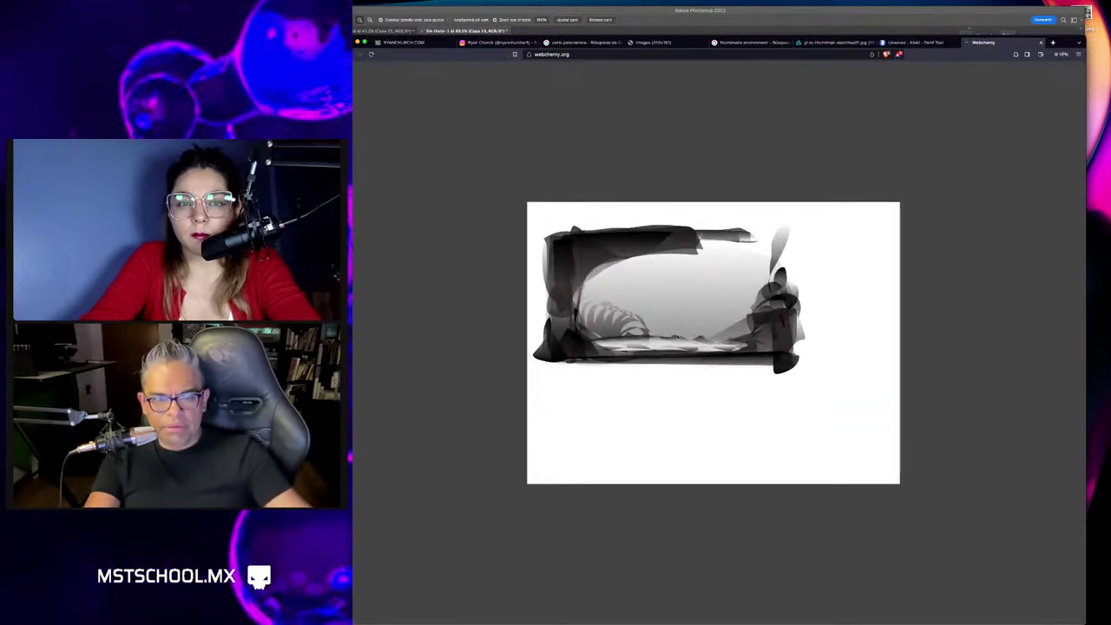
pyautogui.scroll(-3, 698, 337)
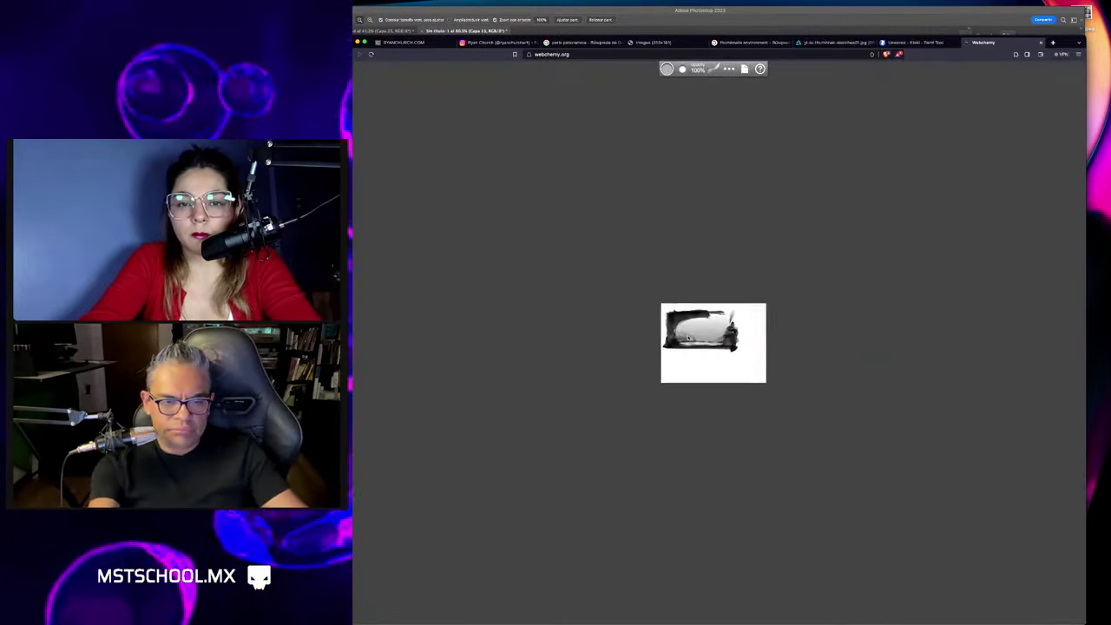
pyautogui.scroll(3, 698, 337)
pyautogui.scroll(3, 698, 337)
pyautogui.scroll(2, 697, 337)
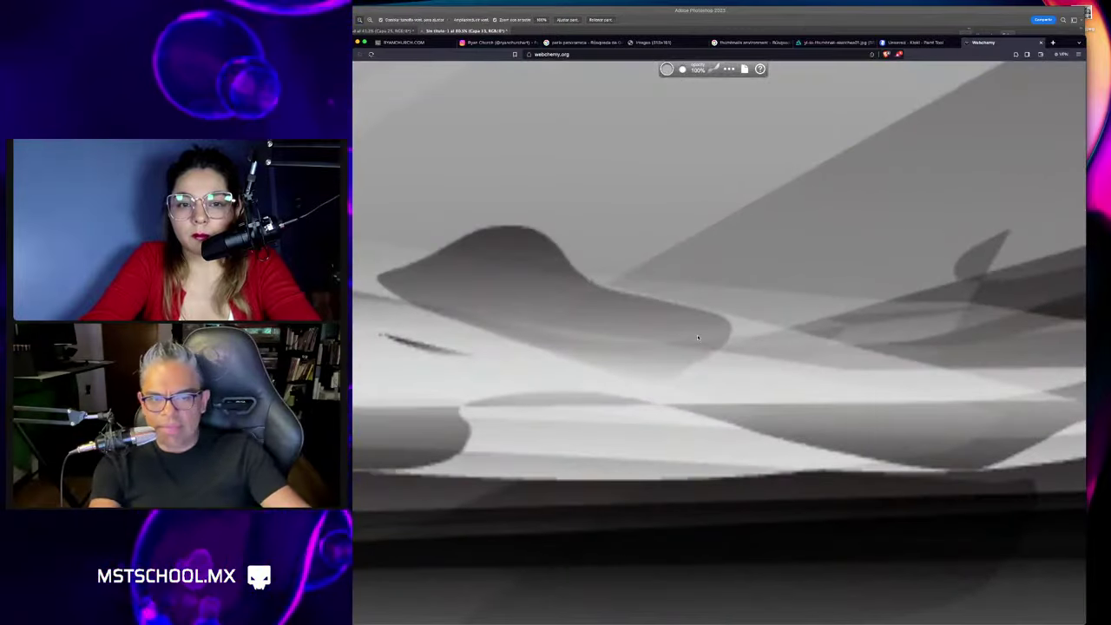
pyautogui.scroll(-2, 697, 338)
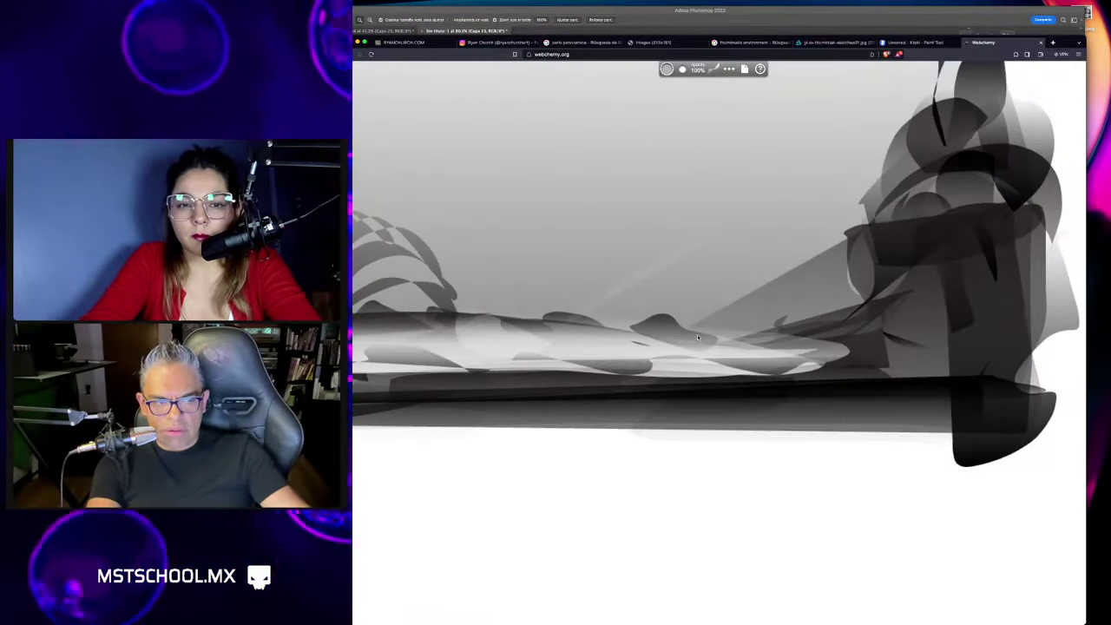
pyautogui.scroll(-5, 713, 338)
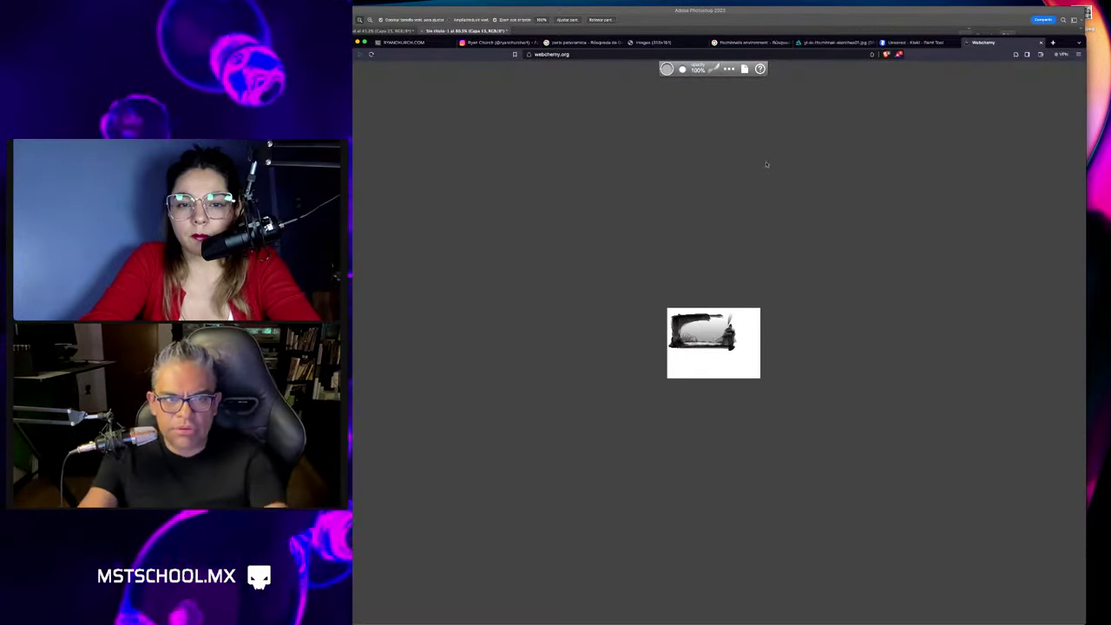
pyautogui.press('super+equal')
pyautogui.press('super+equal')
pyautogui.press('super+equal')
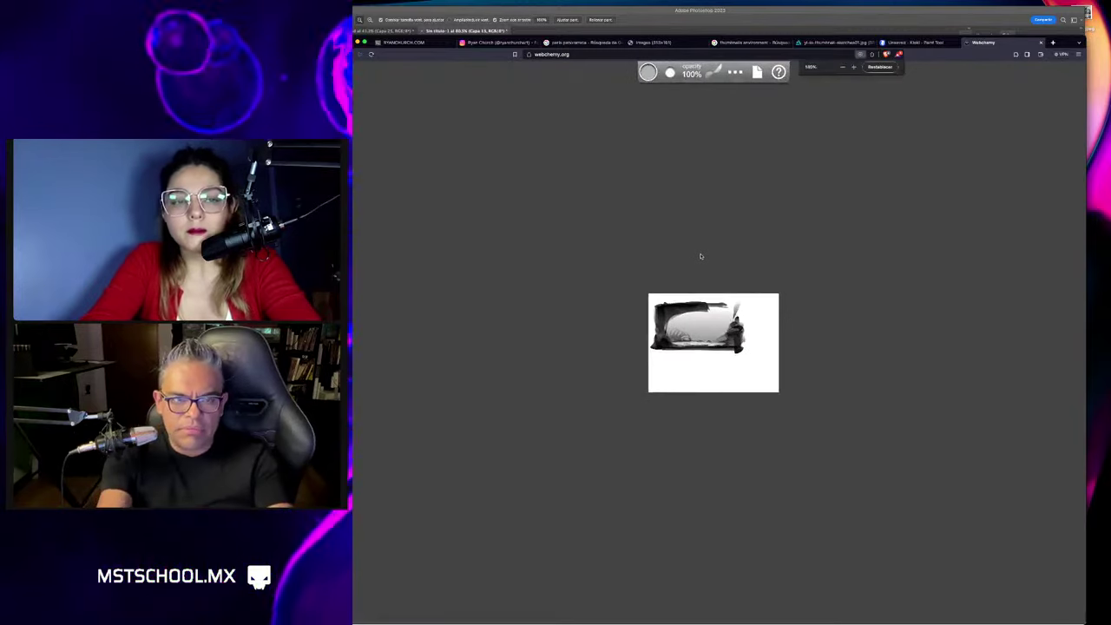
pyautogui.press('super+equal')
pyautogui.press('super+equal')
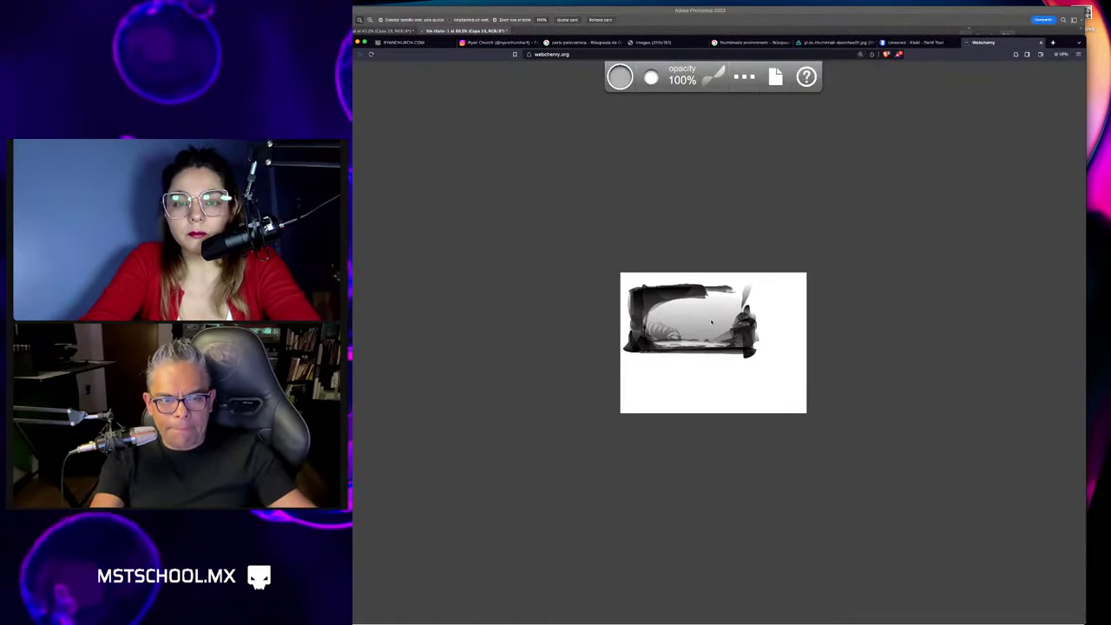
pyautogui.press('super+0')
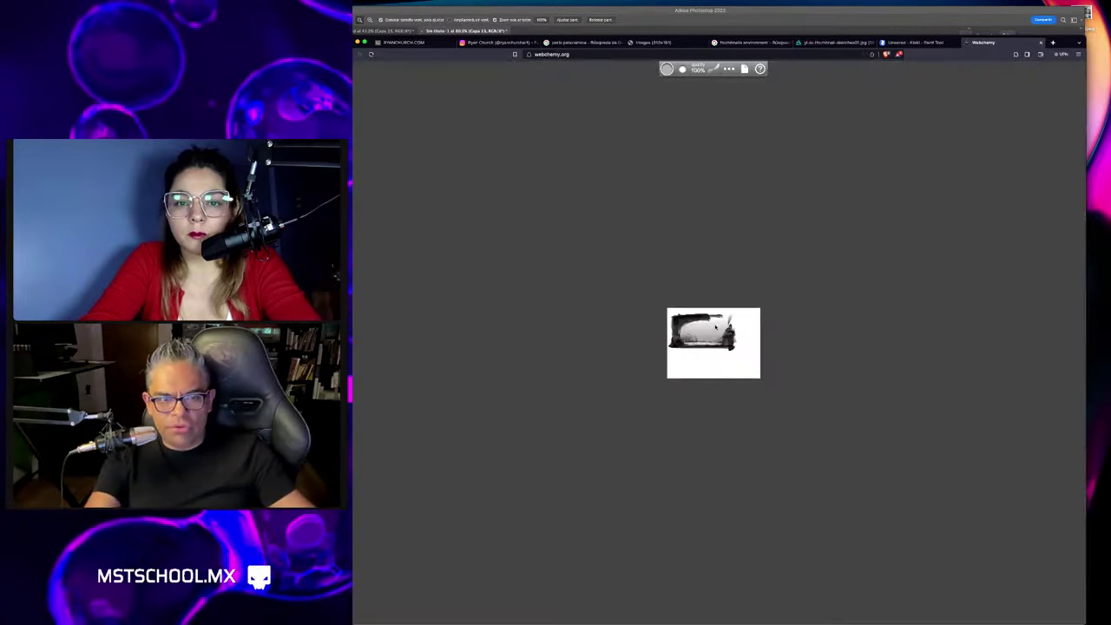
pyautogui.hotkey('ctrl', 'shift', 'Tab')
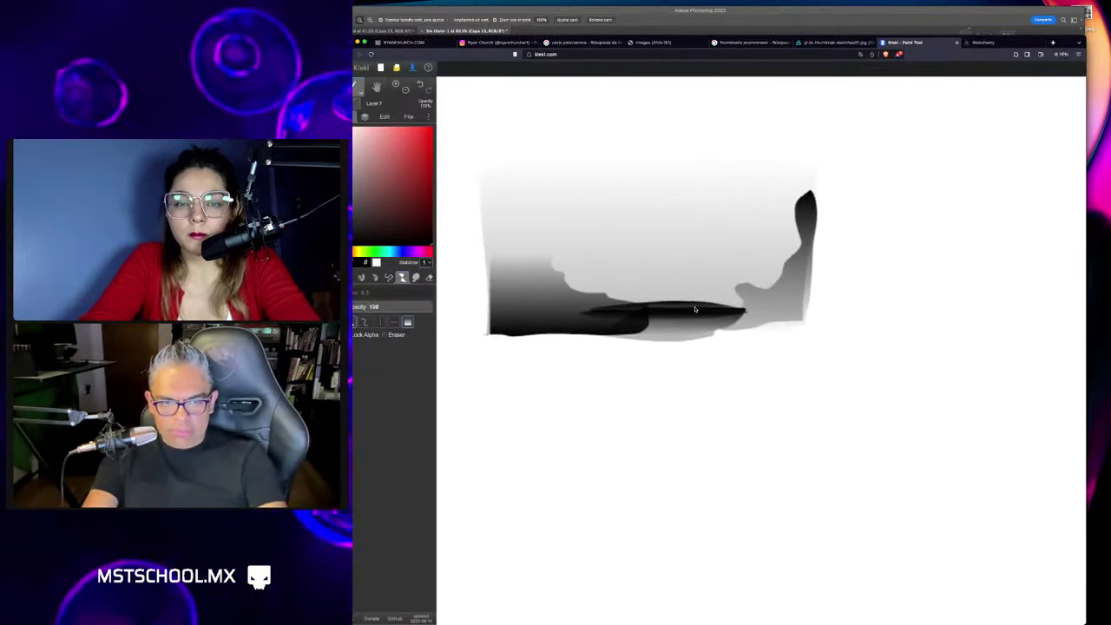
# Zoom out and pan over the Kleki landscape, then switch to the Photoshop storyboard.
pyautogui.scroll(-2, 694, 309)
pyautogui.hscroll(3, 642, 326)
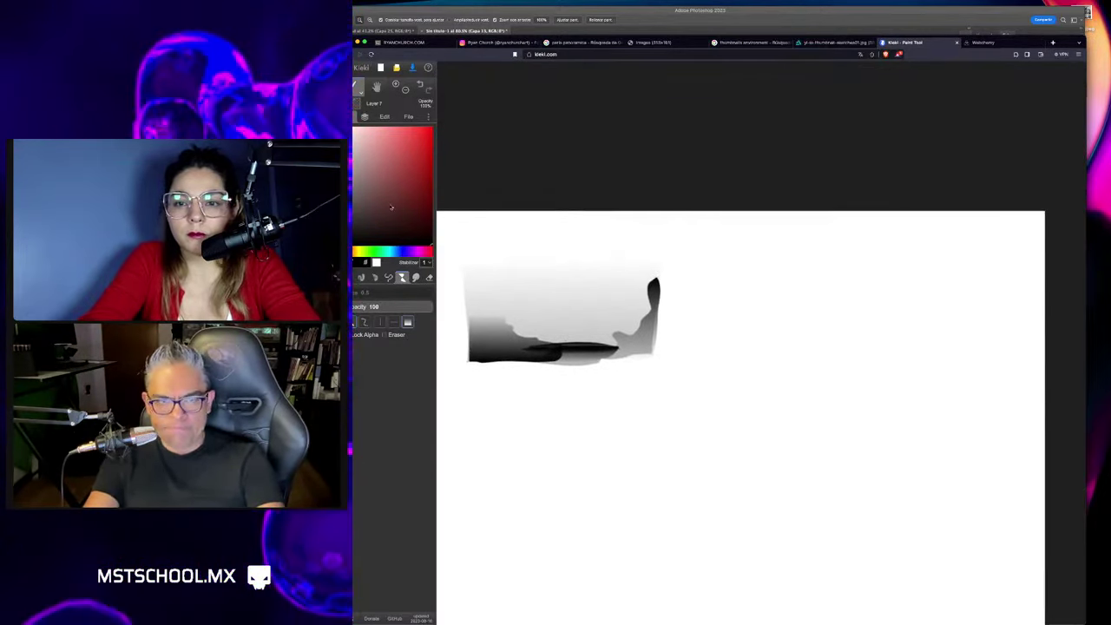
pyautogui.press('super+Tab')
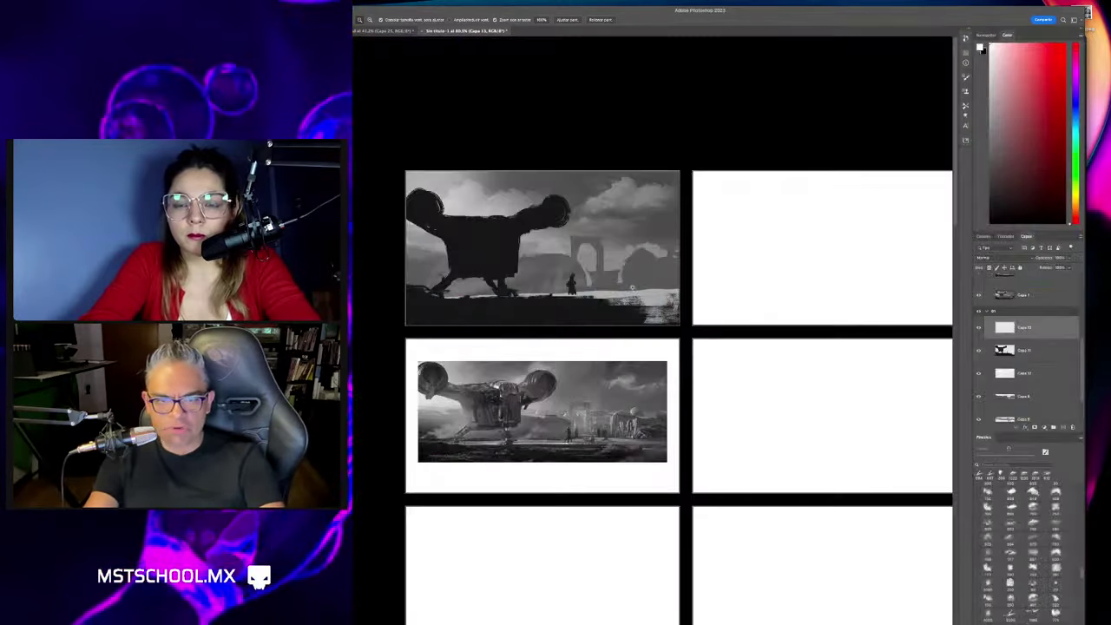
# Hide Photoshop's panels and pan the storyboard sheet to the empty top-right frame.
pyautogui.scroll(-2, 638, 304)
pyautogui.hscroll(2, 756, 268)
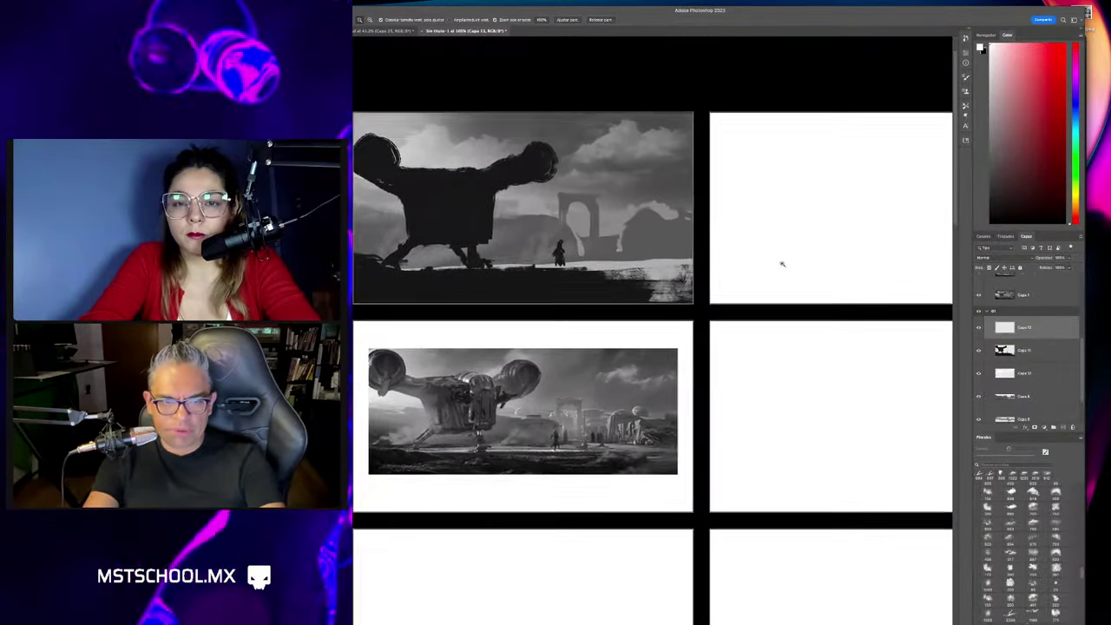
pyautogui.press('Tab')
pyautogui.hscroll(-2, 774, 257)
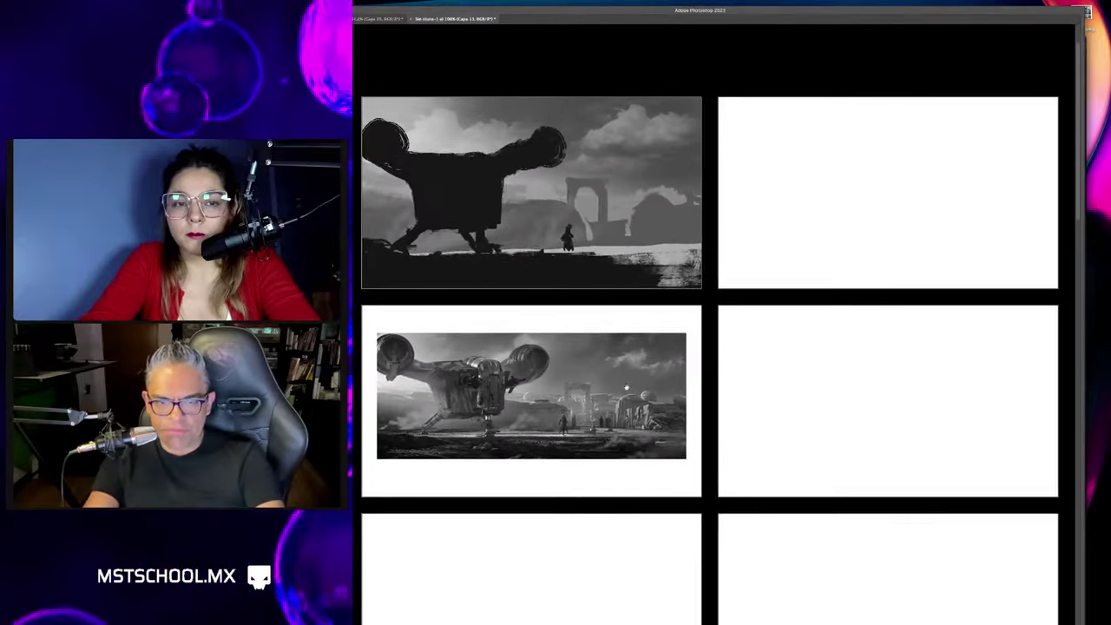
pyautogui.hscroll(2, 758, 336)
pyautogui.scroll(1, 759, 336)
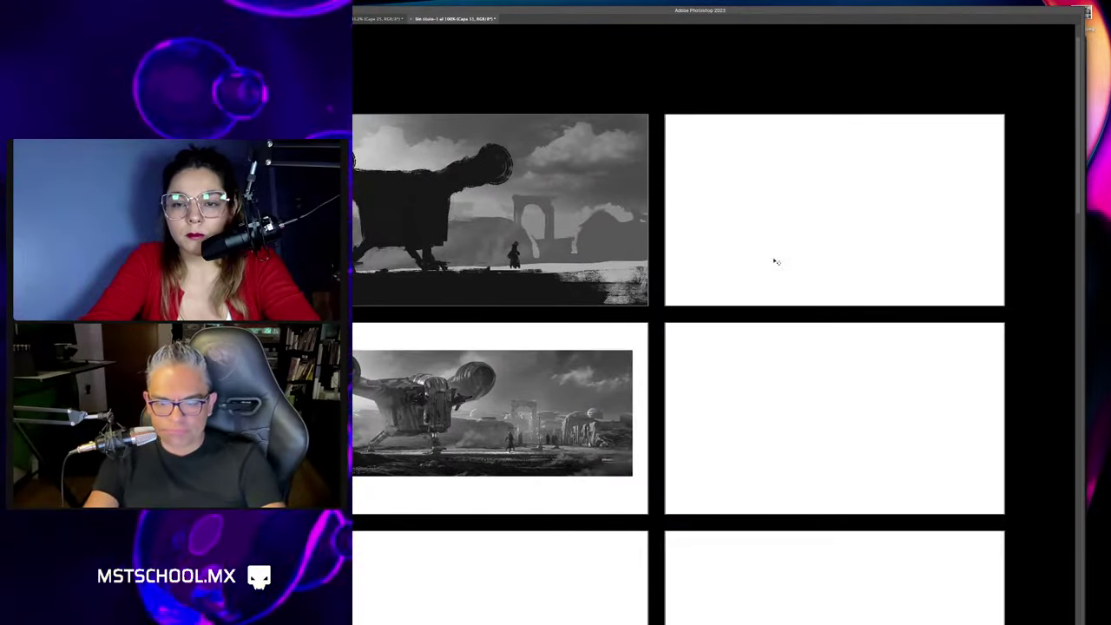
# Try rough strokes in the top-right frame and choose a brush from the preset picker.
pyautogui.moveTo(738, 288); pyautogui.dragTo(807, 242)
pyautogui.moveTo(781, 283)
pyautogui.mouseDown()
pyautogui.moveTo(838, 273)
pyautogui.moveTo(771, 281)
pyautogui.mouseUp()
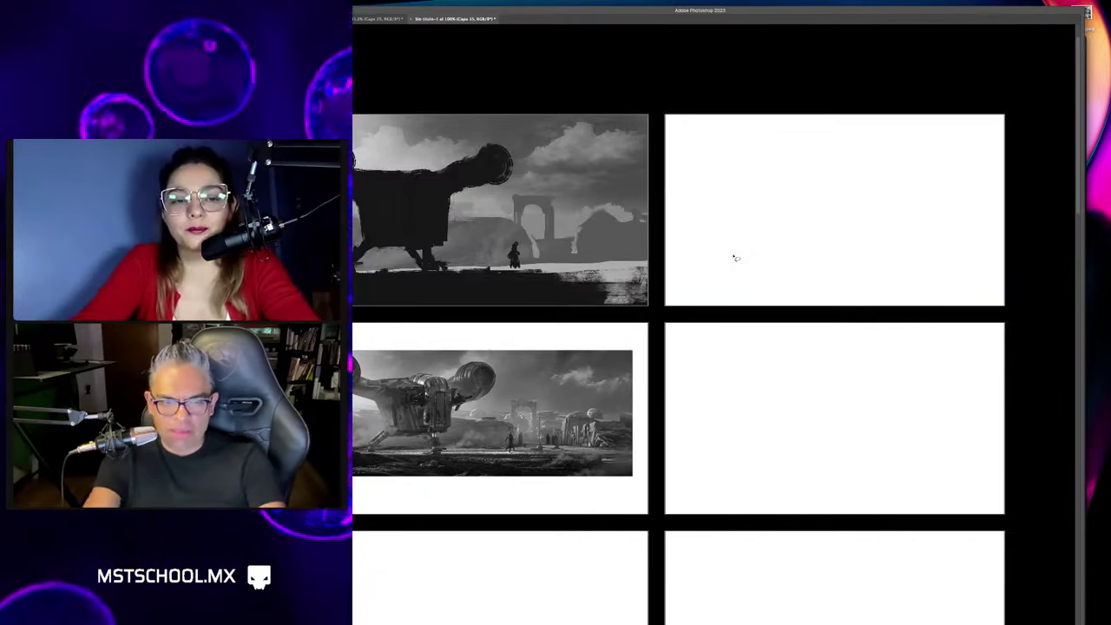
pyautogui.rightClick(551, 295)
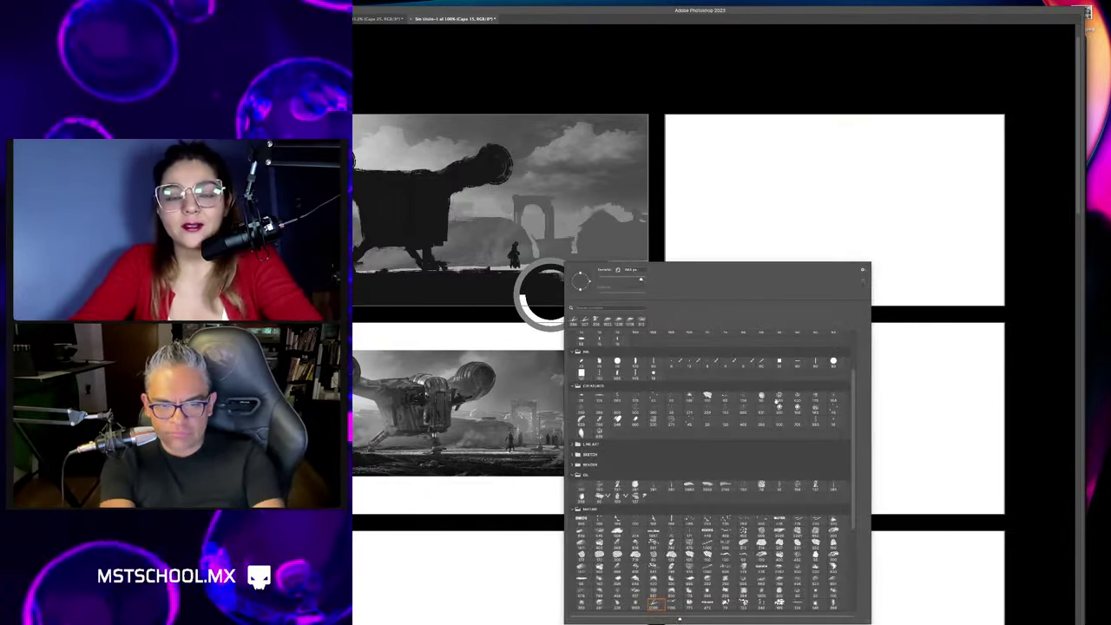
pyautogui.press('Escape')
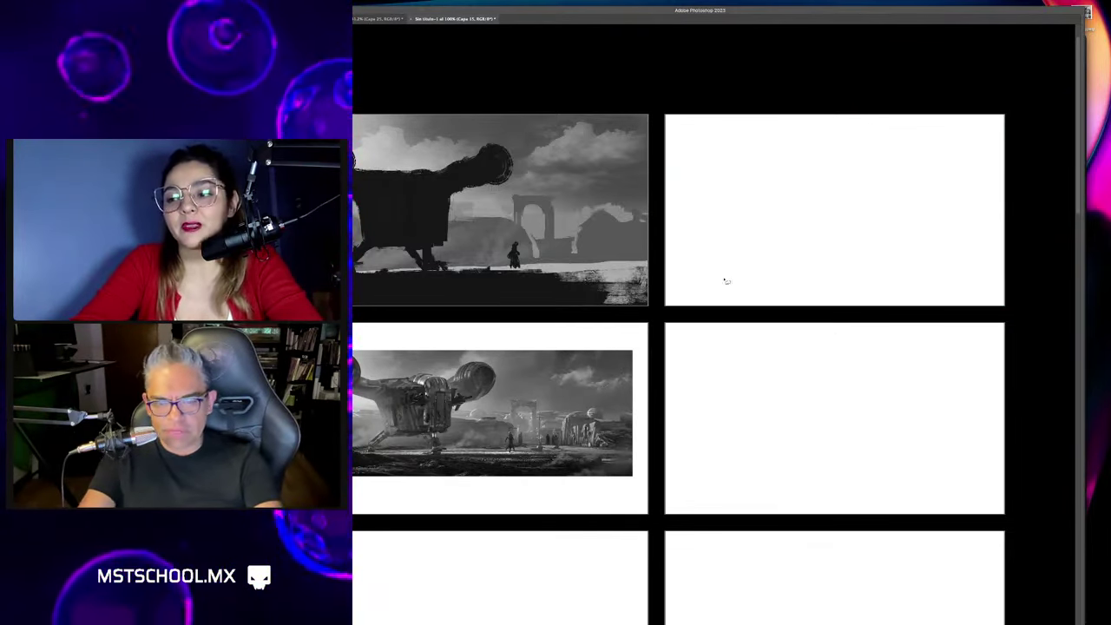
# Lasso the ground band and ship shape in the top-right frame and fill them black.
pyautogui.moveTo(708, 299); pyautogui.dragTo(941, 289)
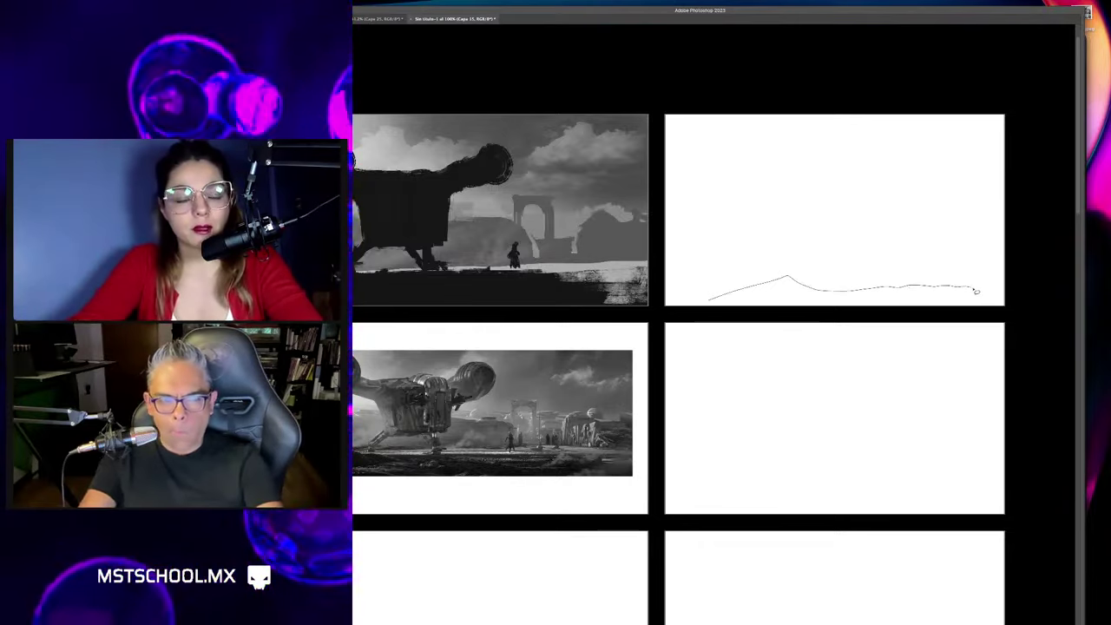
pyautogui.moveTo(976, 290); pyautogui.dragTo(704, 304)
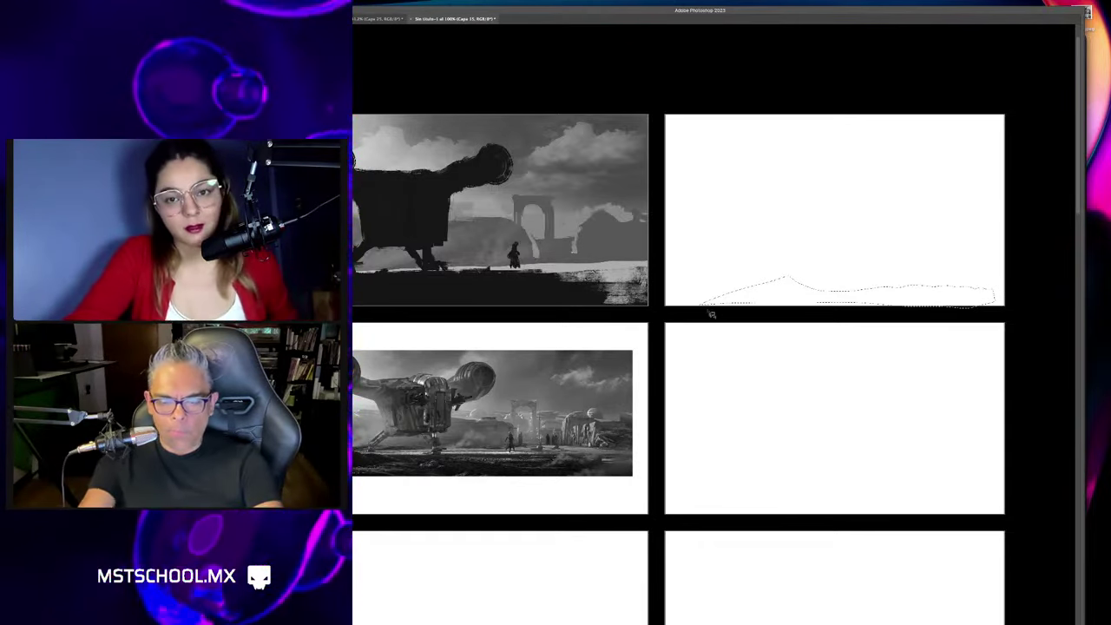
pyautogui.hotkey('alt', 'BackSpace')
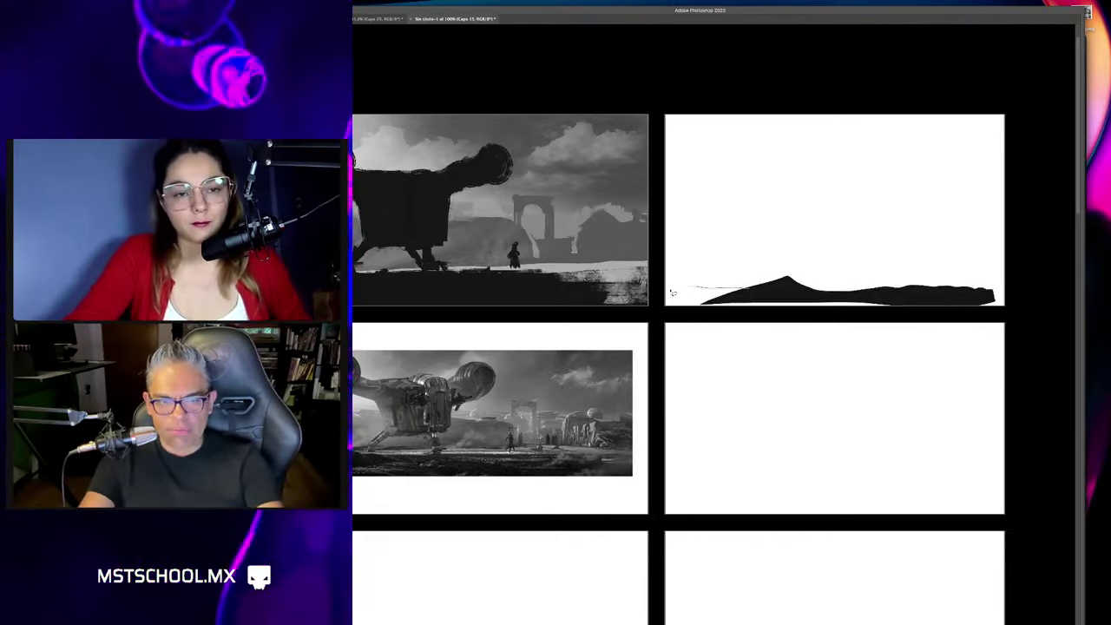
pyautogui.hotkey('alt', 'BackSpace')
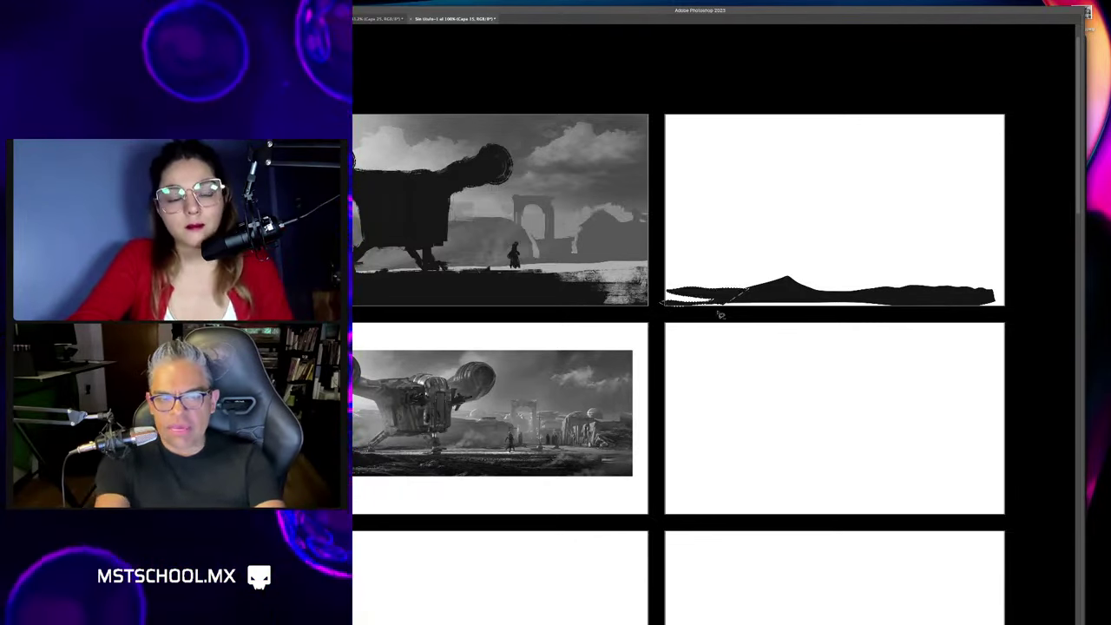
pyautogui.moveTo(745, 293)
pyautogui.mouseDown()
pyautogui.moveTo(736, 286)
pyautogui.moveTo(773, 291)
pyautogui.mouseUp()
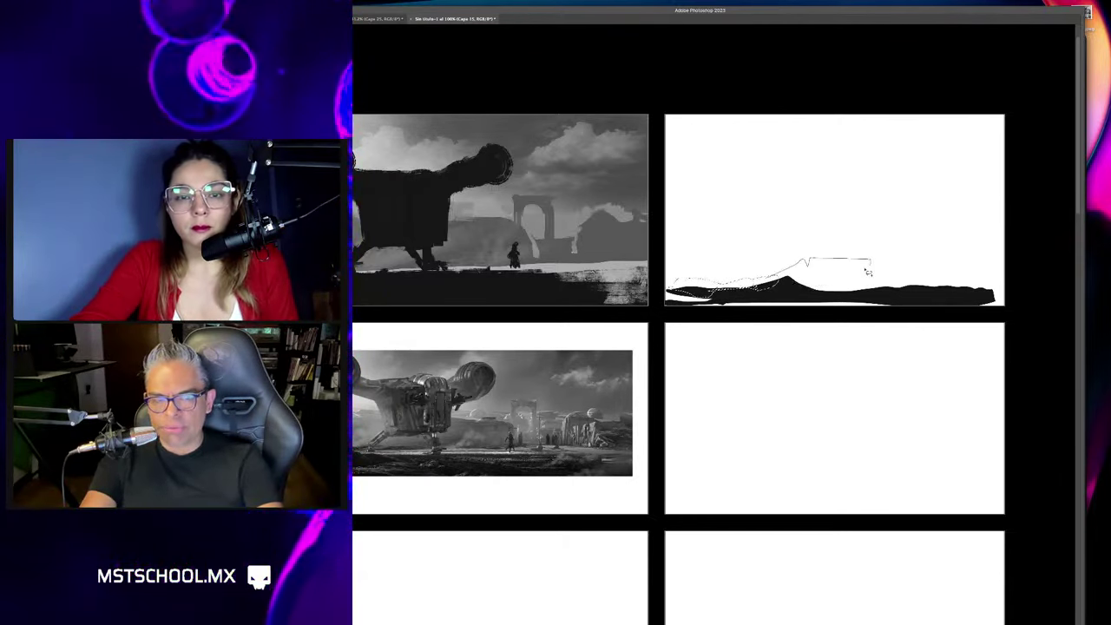
pyautogui.moveTo(670, 288); pyautogui.dragTo(699, 272)
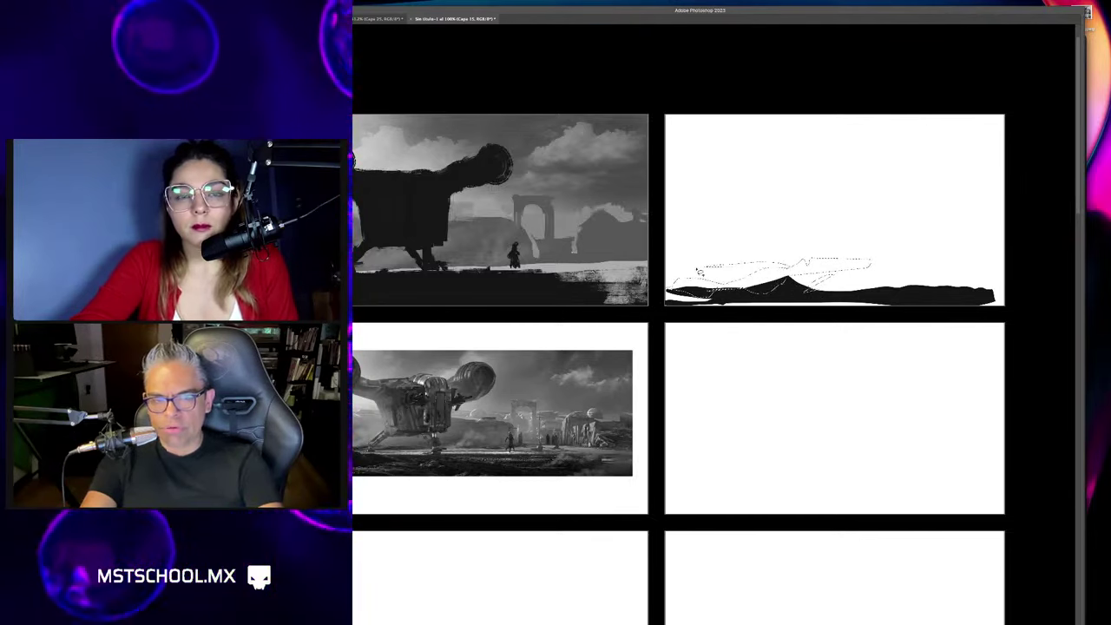
pyautogui.hotkey('alt', 'BackSpace')
pyautogui.hotkey('ctrl', 'd')
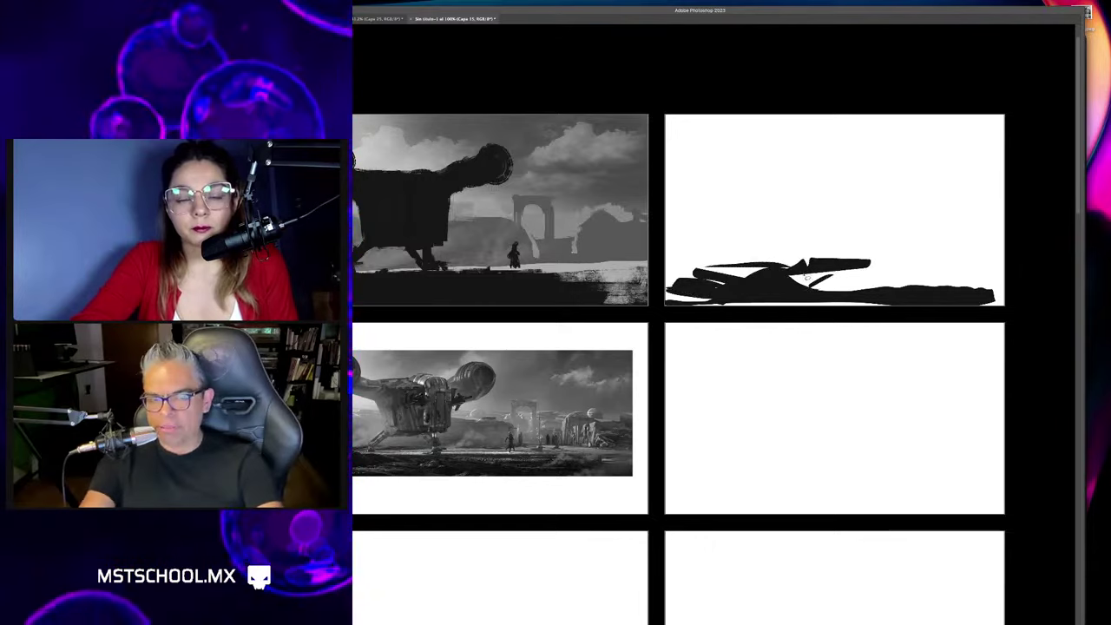
# Zoom in and lasso further parts of the silhouette's middle and left side.
pyautogui.moveTo(807, 276); pyautogui.dragTo(753, 290)
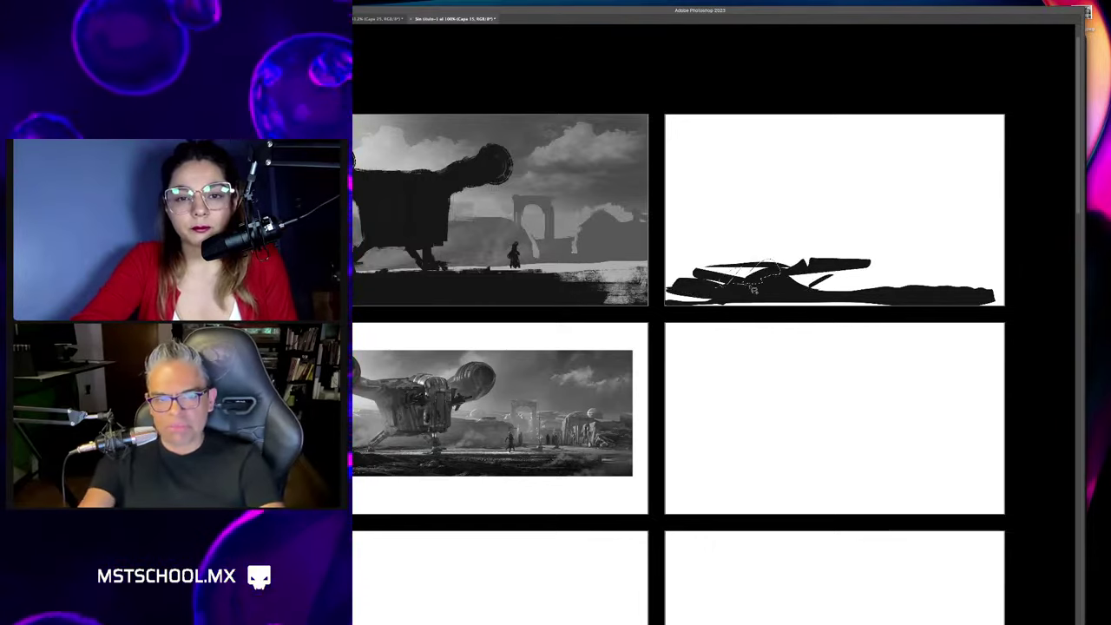
pyautogui.click(741, 268)
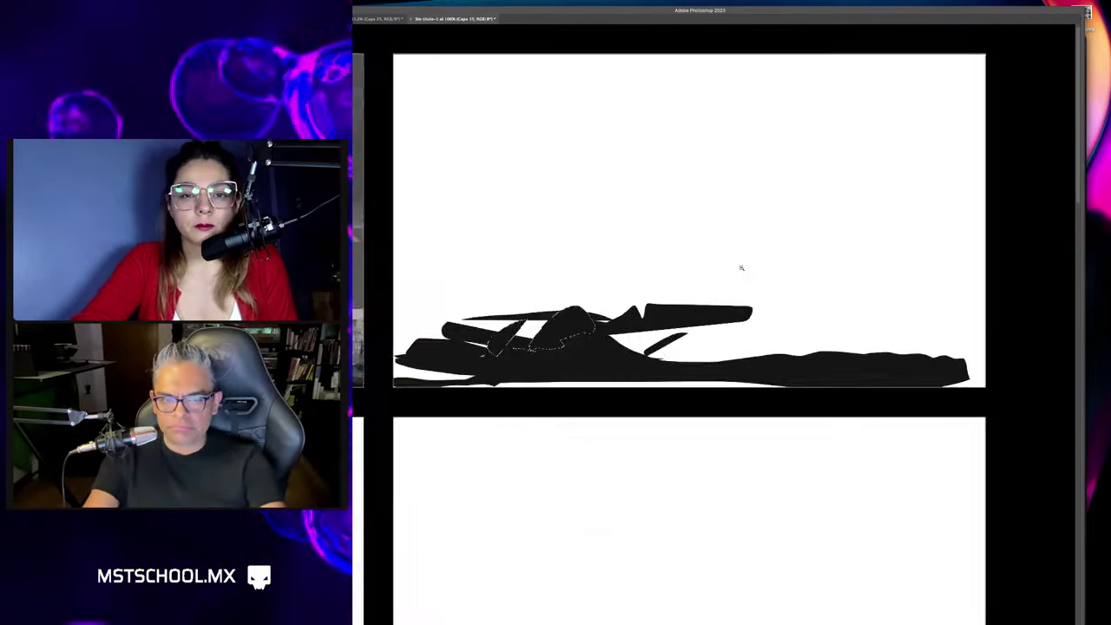
pyautogui.press('l')
pyautogui.moveTo(599, 308); pyautogui.dragTo(694, 311)
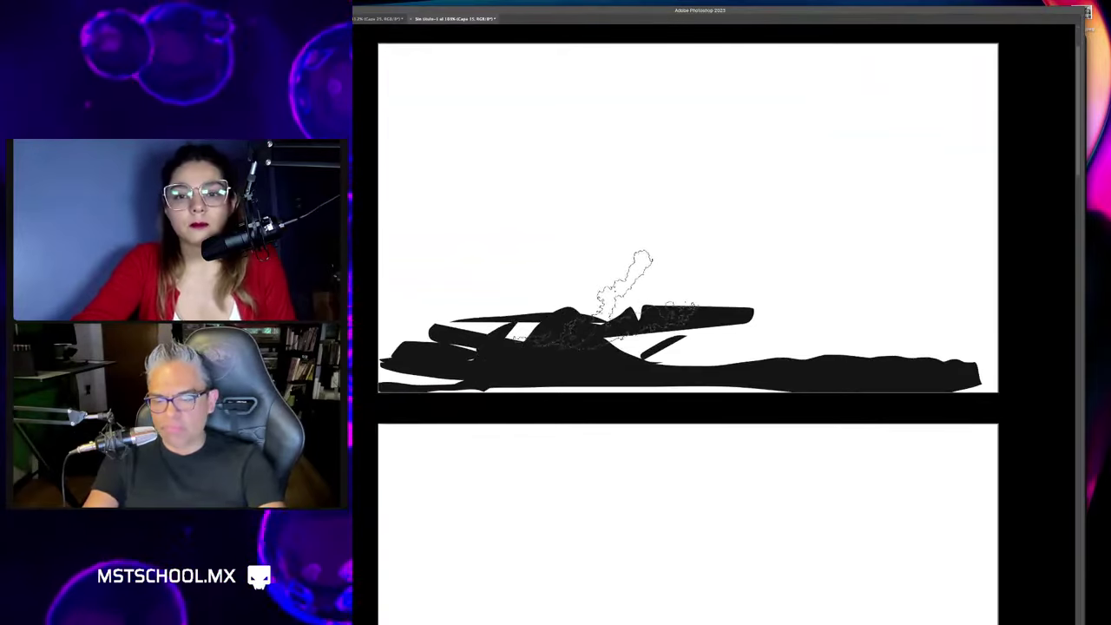
pyautogui.hotkey('ctrl', 'd')
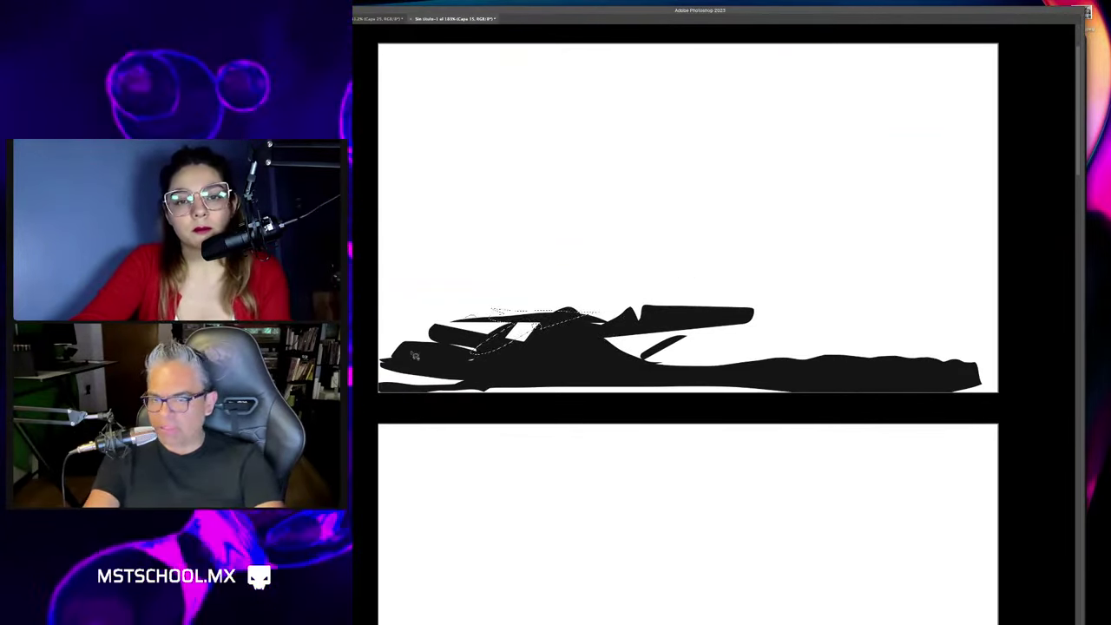
pyautogui.moveTo(537, 339); pyautogui.dragTo(404, 388)
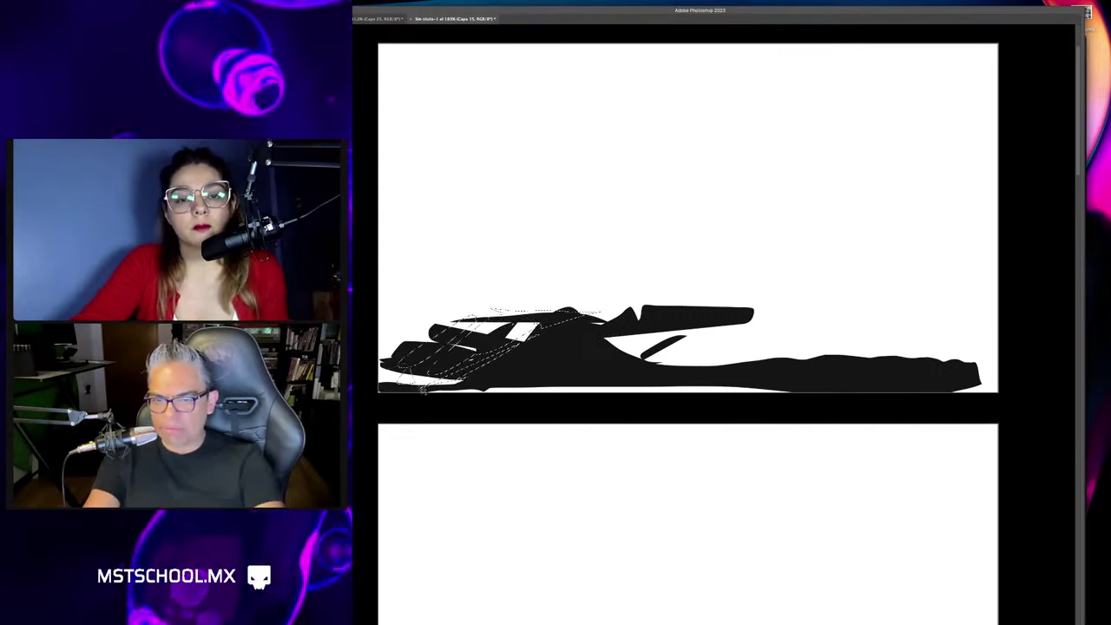
pyautogui.hotkey('ctrl', 'd')
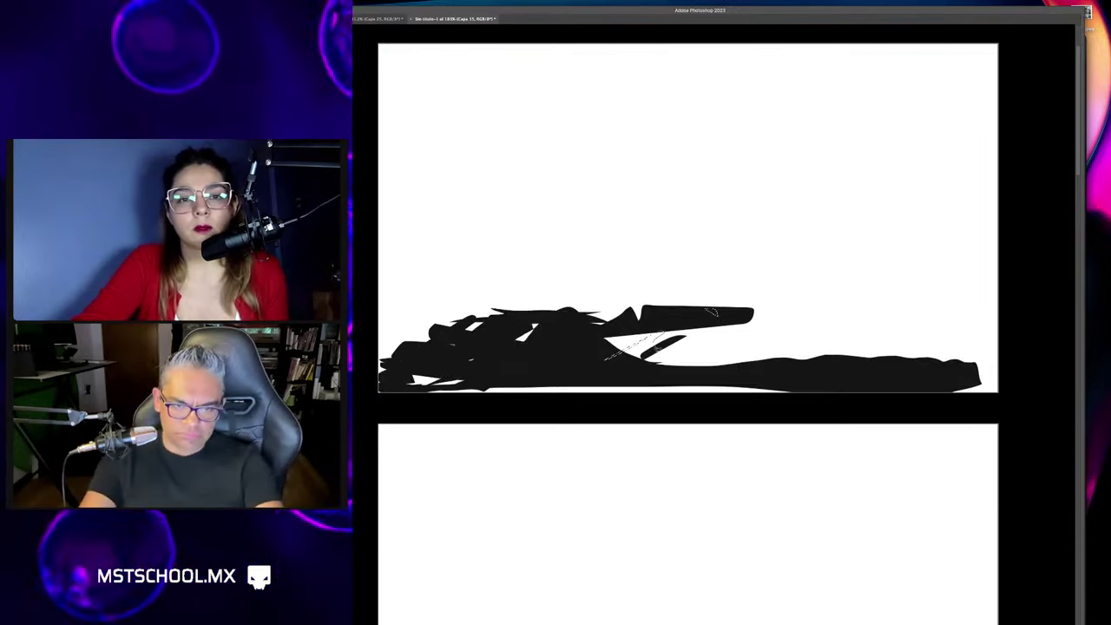
# Lasso the open area at the silhouette's right end, fill it black, and deselect.
pyautogui.moveTo(597, 356); pyautogui.dragTo(690, 332)
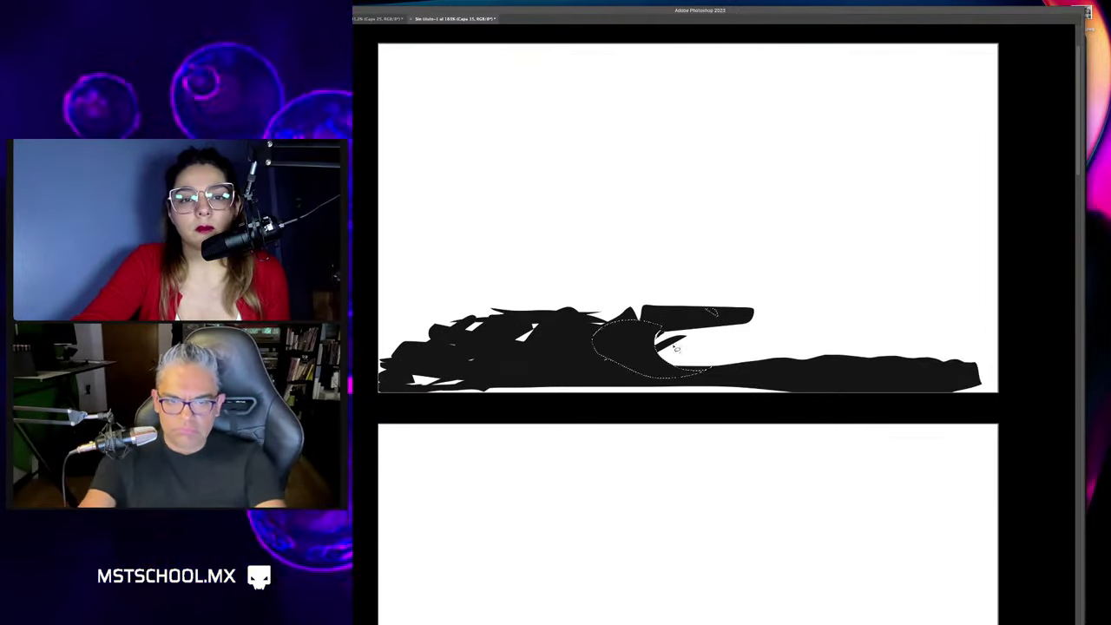
pyautogui.moveTo(638, 309); pyautogui.dragTo(657, 308)
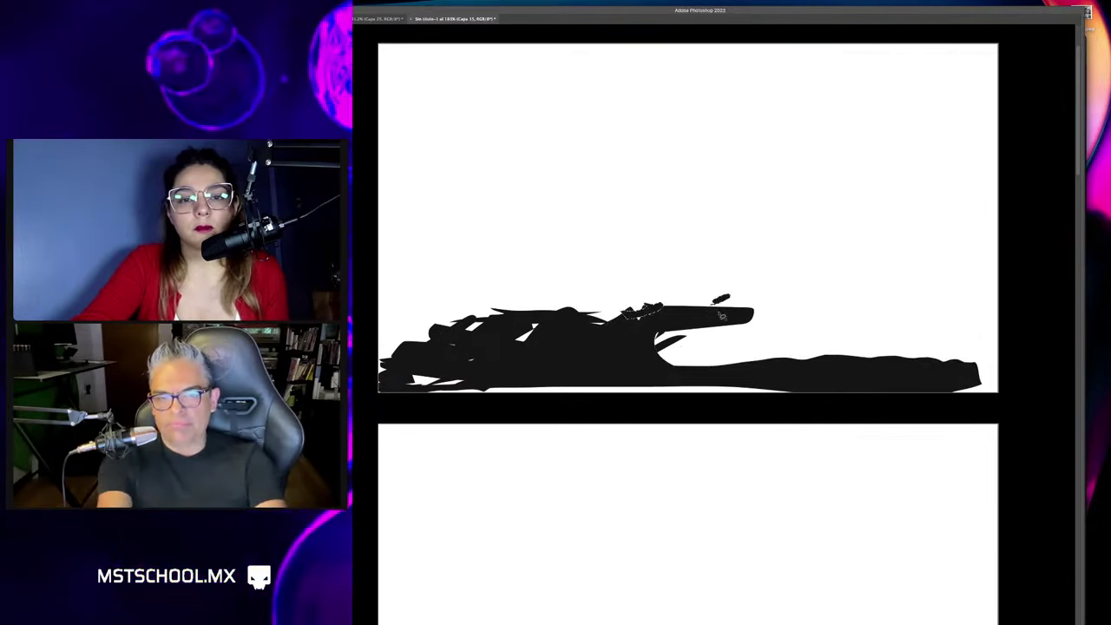
pyautogui.moveTo(731, 301)
pyautogui.mouseDown()
pyautogui.moveTo(721, 314)
pyautogui.moveTo(647, 306)
pyautogui.mouseUp()
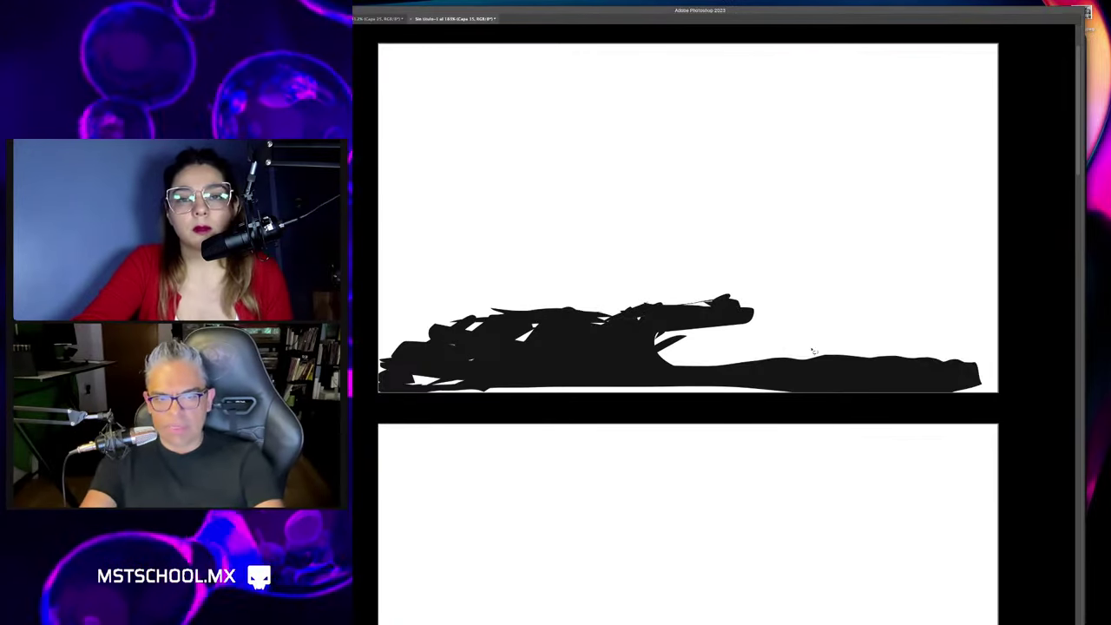
pyautogui.moveTo(763, 374)
pyautogui.mouseDown()
pyautogui.moveTo(490, 372)
pyautogui.moveTo(775, 370)
pyautogui.mouseUp()
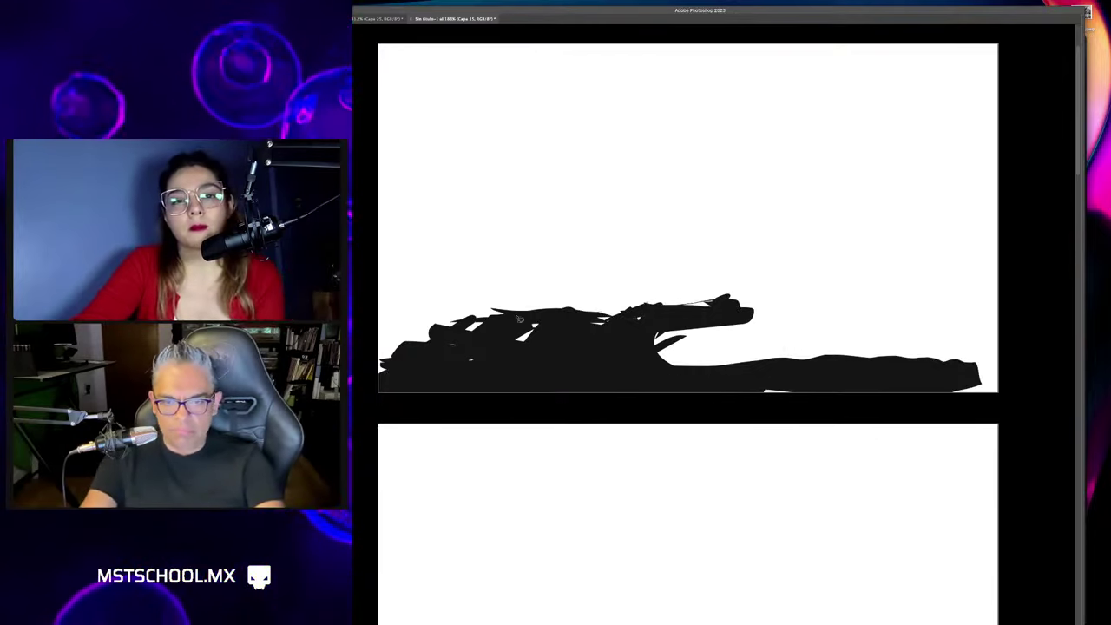
pyautogui.moveTo(564, 306); pyautogui.dragTo(525, 314)
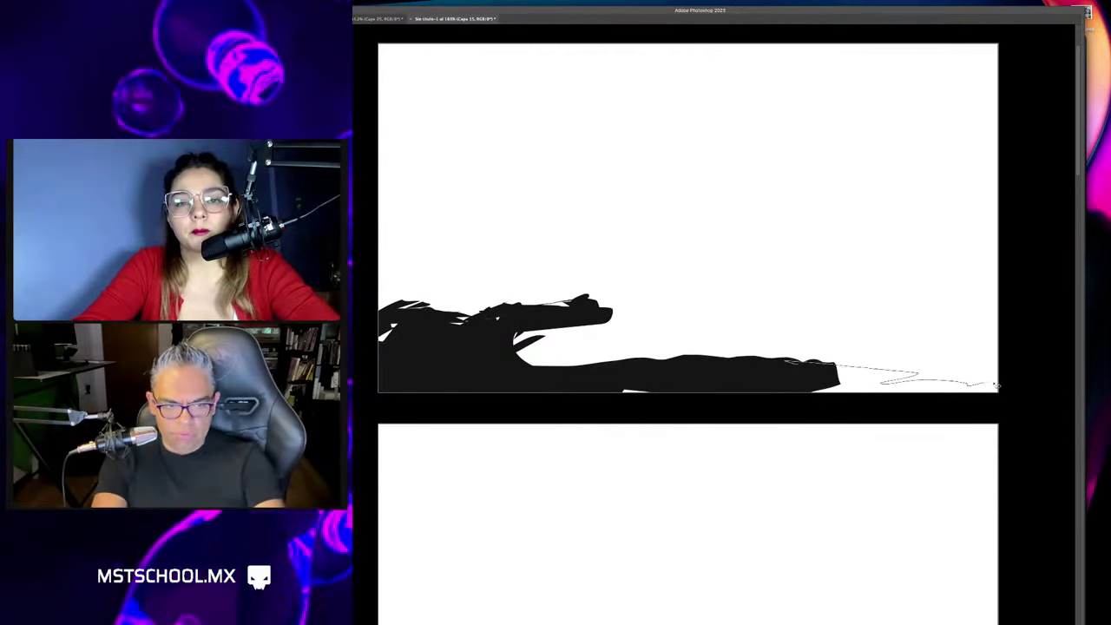
pyautogui.hotkey('alt', 'BackSpace')
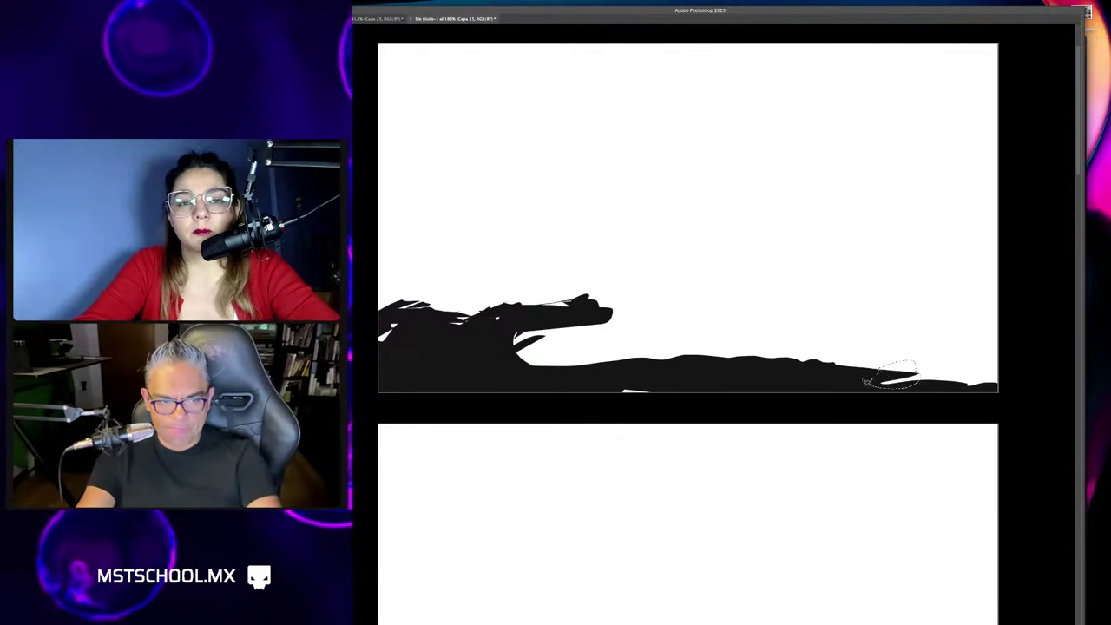
pyautogui.moveTo(866, 382); pyautogui.dragTo(994, 388)
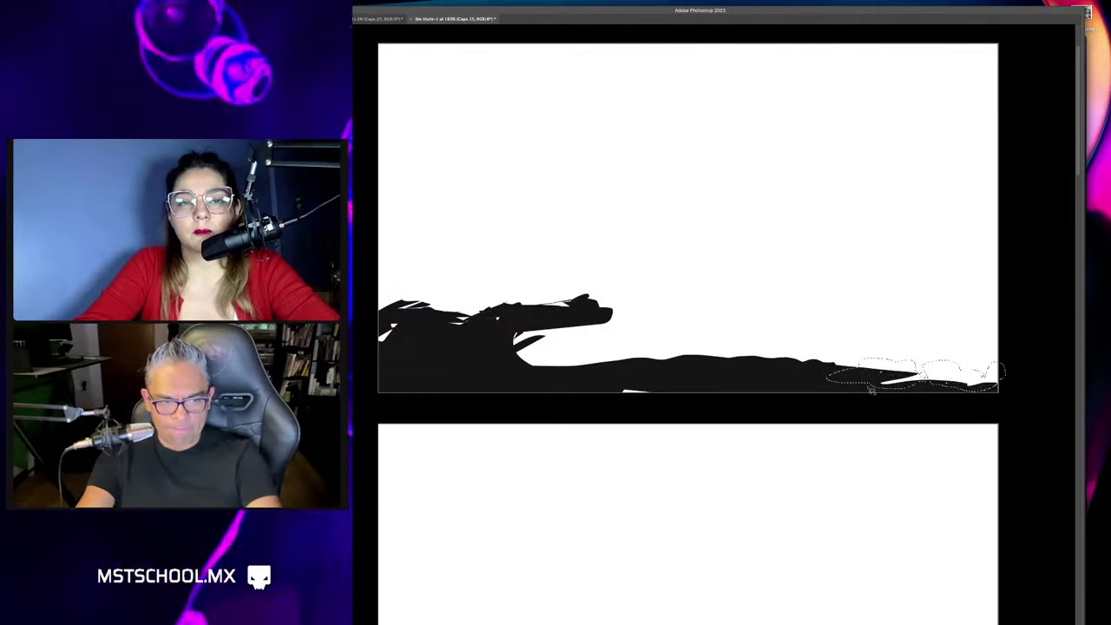
pyautogui.hotkey('alt', 'BackSpace')
pyautogui.hotkey('ctrl', 'd')
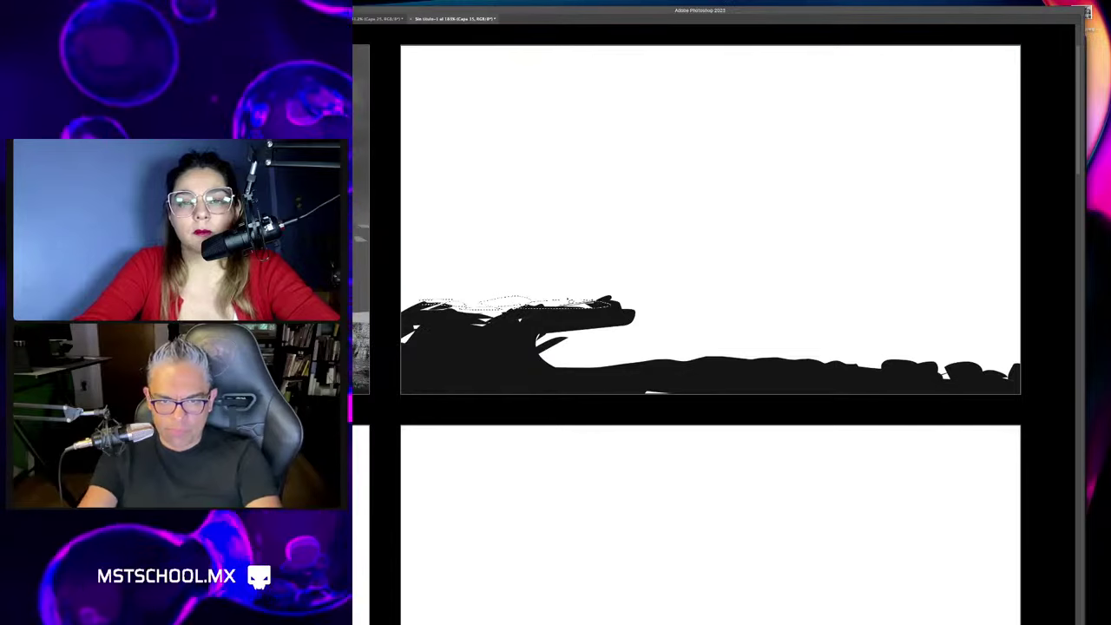
# Lasso a block and a dome above the left silhouette and fill both black.
pyautogui.moveTo(486, 309)
pyautogui.mouseDown()
pyautogui.moveTo(608, 303)
pyautogui.moveTo(473, 321)
pyautogui.mouseUp()
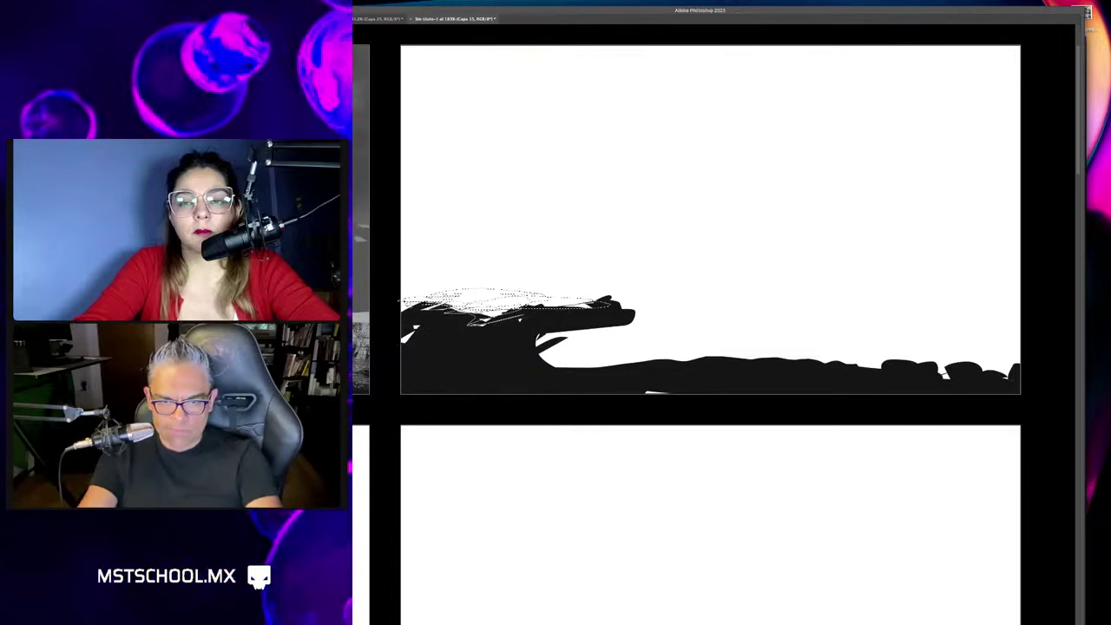
pyautogui.moveTo(583, 283); pyautogui.dragTo(613, 308)
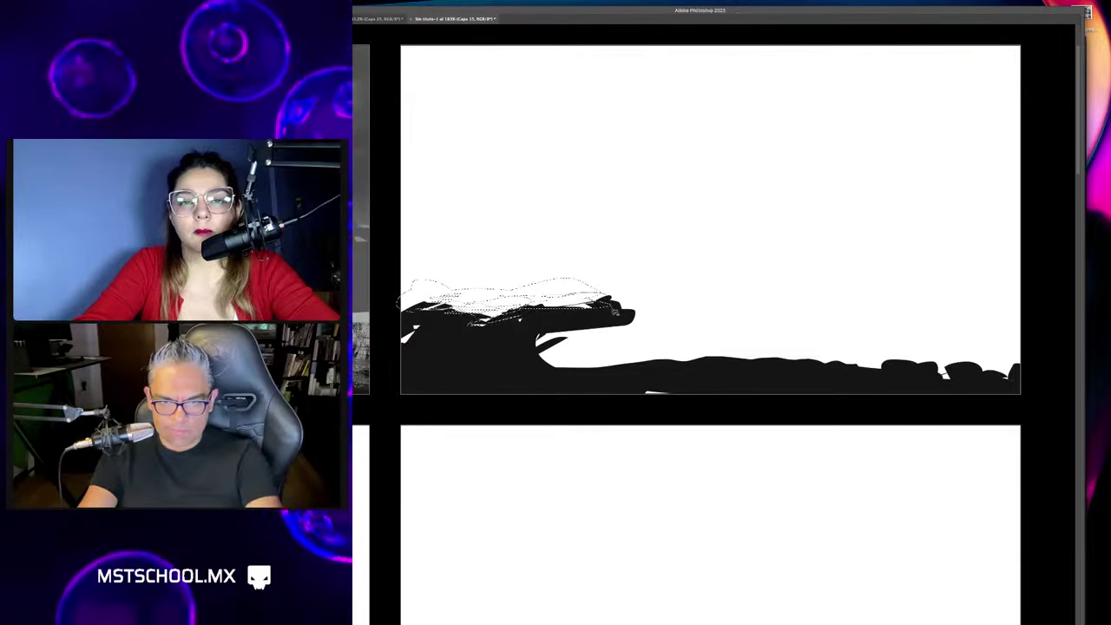
pyautogui.moveTo(448, 282); pyautogui.dragTo(527, 306)
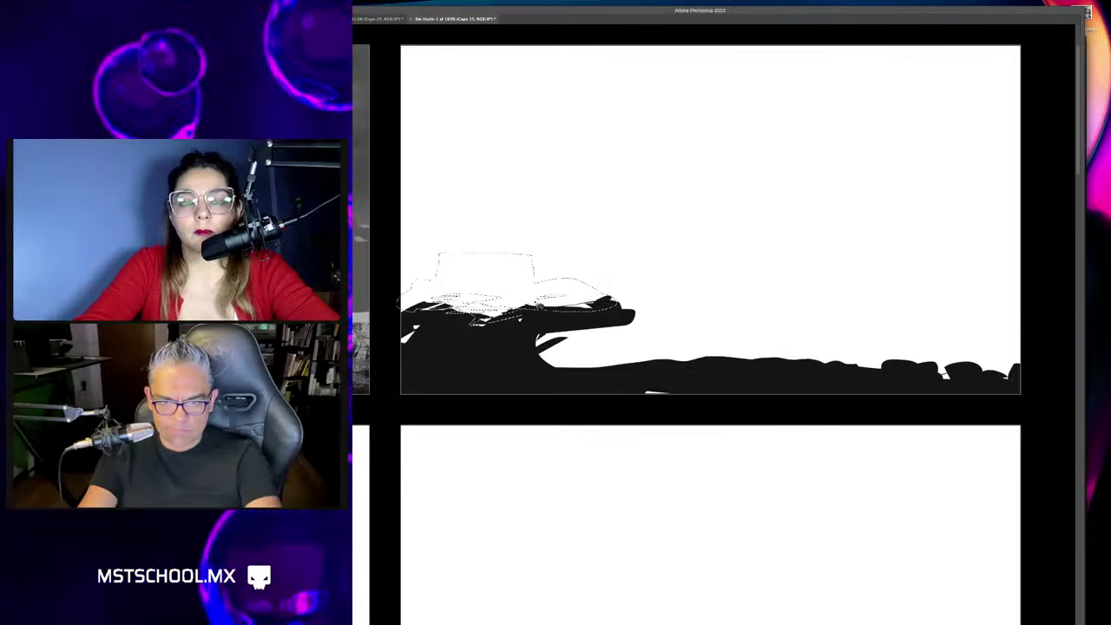
pyautogui.hotkey('alt', 'BackSpace')
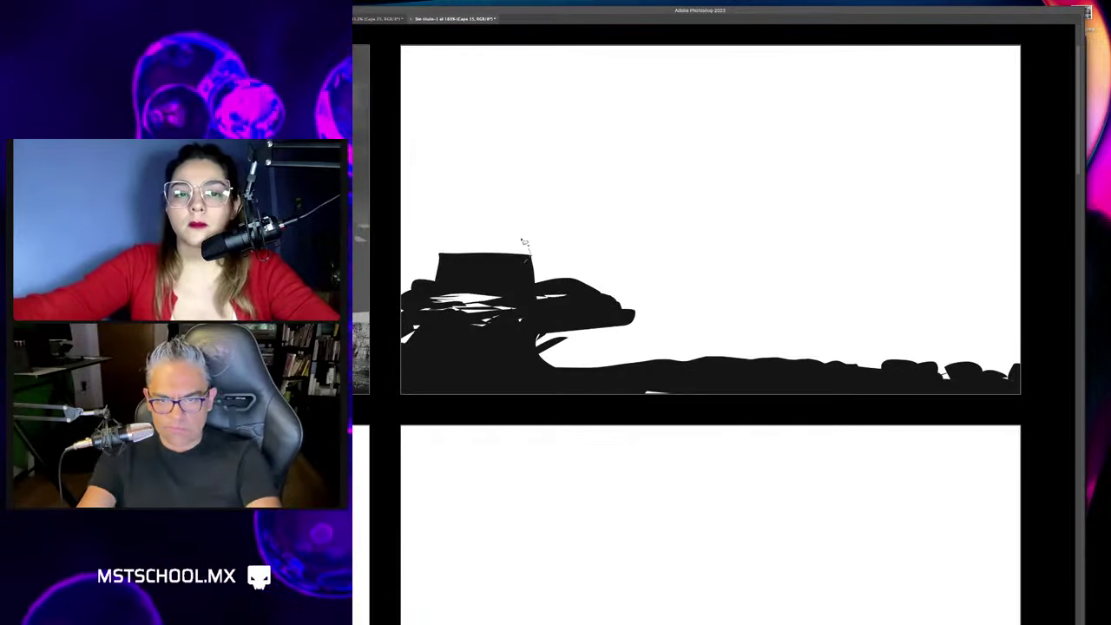
pyautogui.moveTo(521, 241); pyautogui.dragTo(444, 246)
pyautogui.hotkey('alt', 'BackSpace')
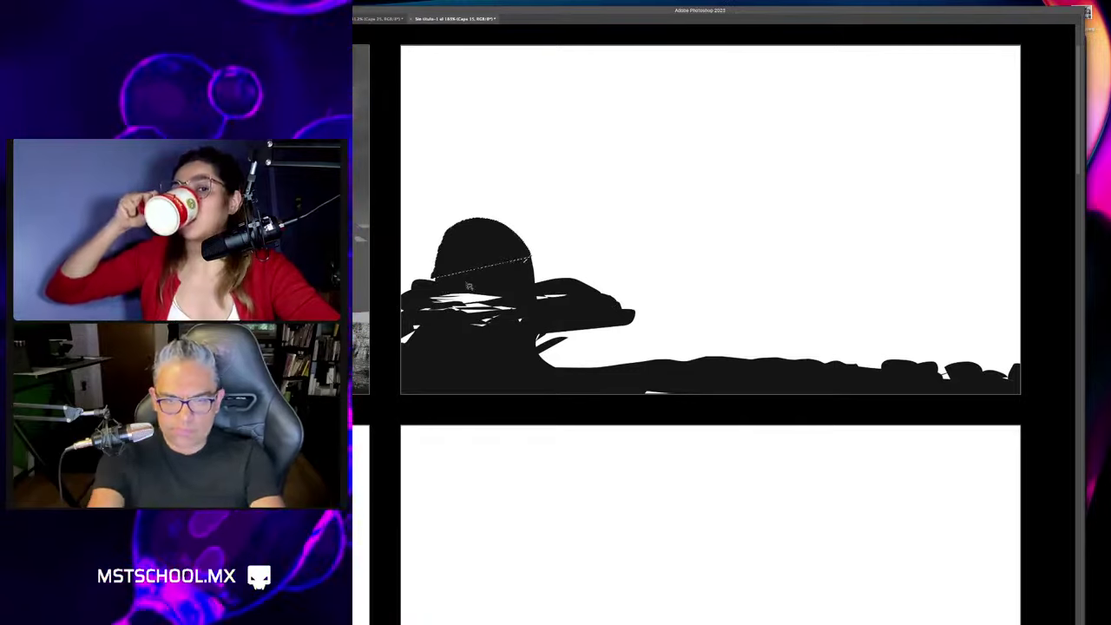
# Fill the white-streaked area and the silhouette's left area solid black.
pyautogui.moveTo(466, 296); pyautogui.dragTo(499, 303)
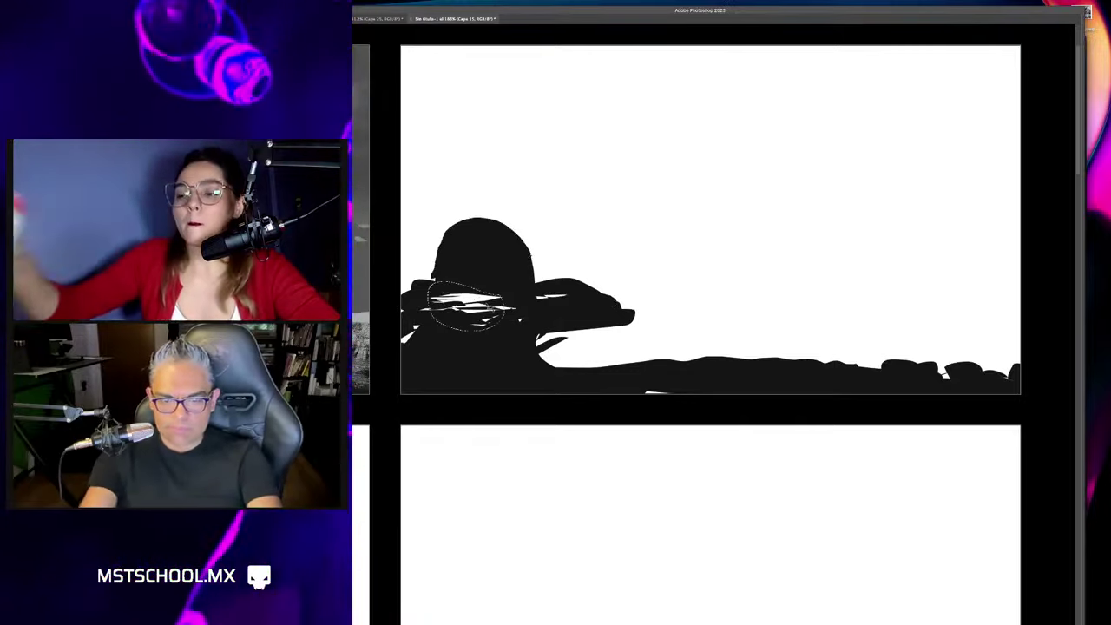
pyautogui.hotkey('alt', 'BackSpace')
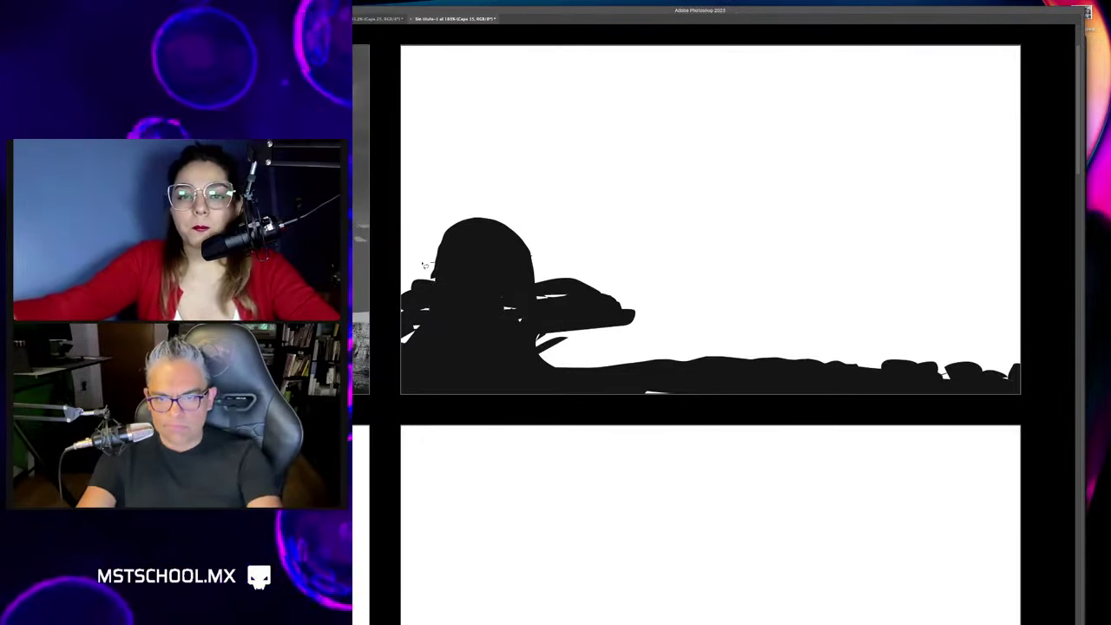
pyautogui.moveTo(430, 262); pyautogui.dragTo(444, 315)
pyautogui.hotkey('alt', 'BackSpace')
# Trace the top-left edge and fill a longer projection right of the dome black.
pyautogui.moveTo(417, 257); pyautogui.dragTo(469, 259)
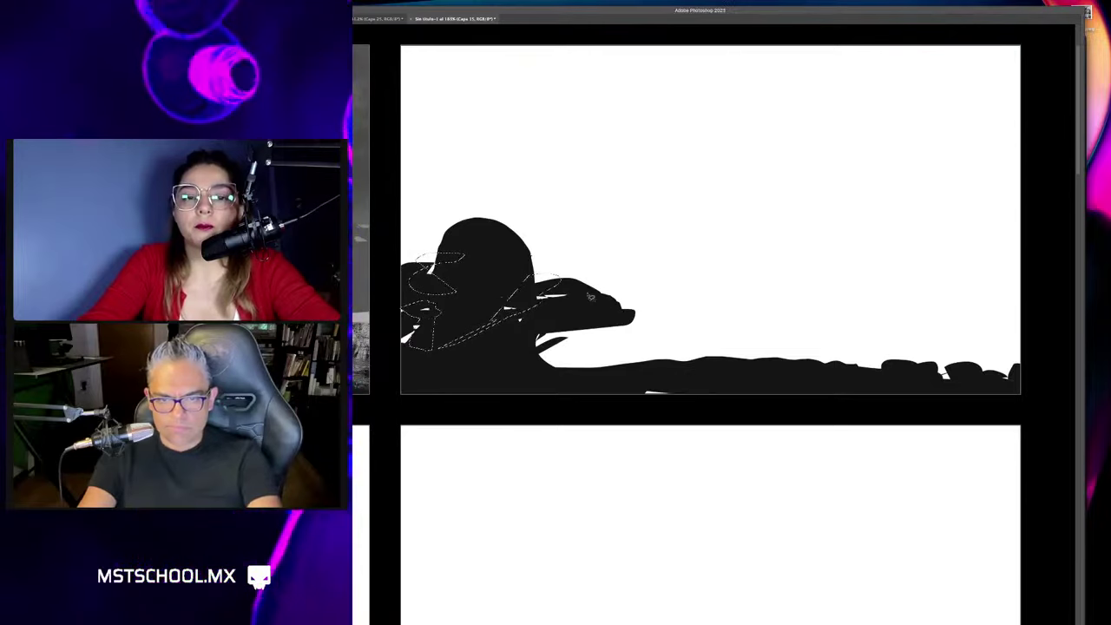
pyautogui.moveTo(530, 276); pyautogui.dragTo(555, 299)
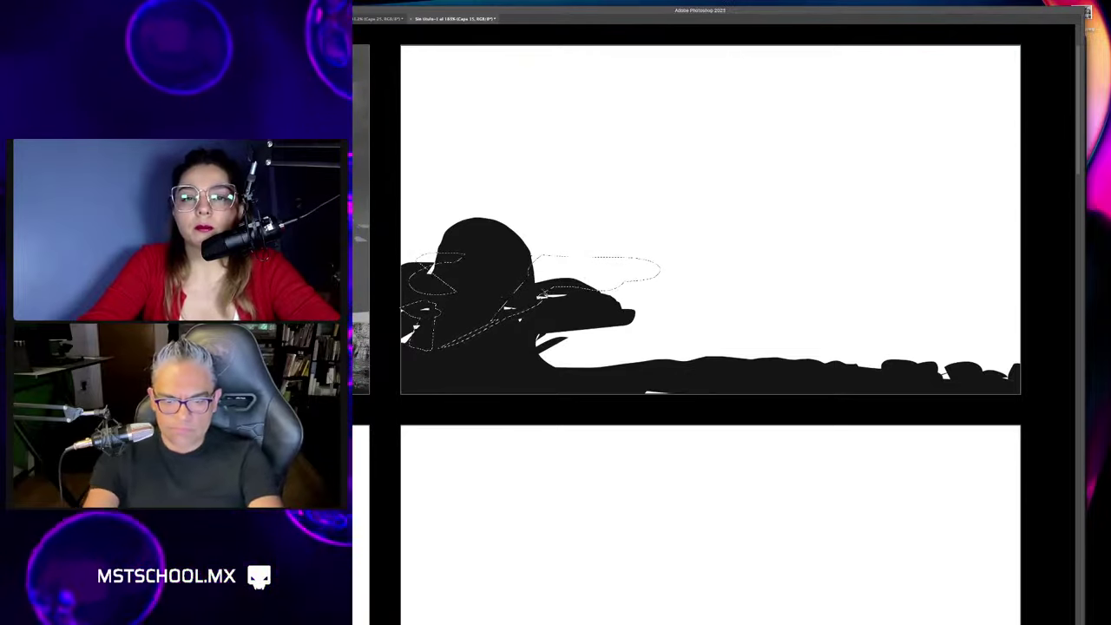
pyautogui.hotkey('alt', 'BackSpace')
pyautogui.hotkey('ctrl', 'd')
pyautogui.scroll(-1, 534, 290)
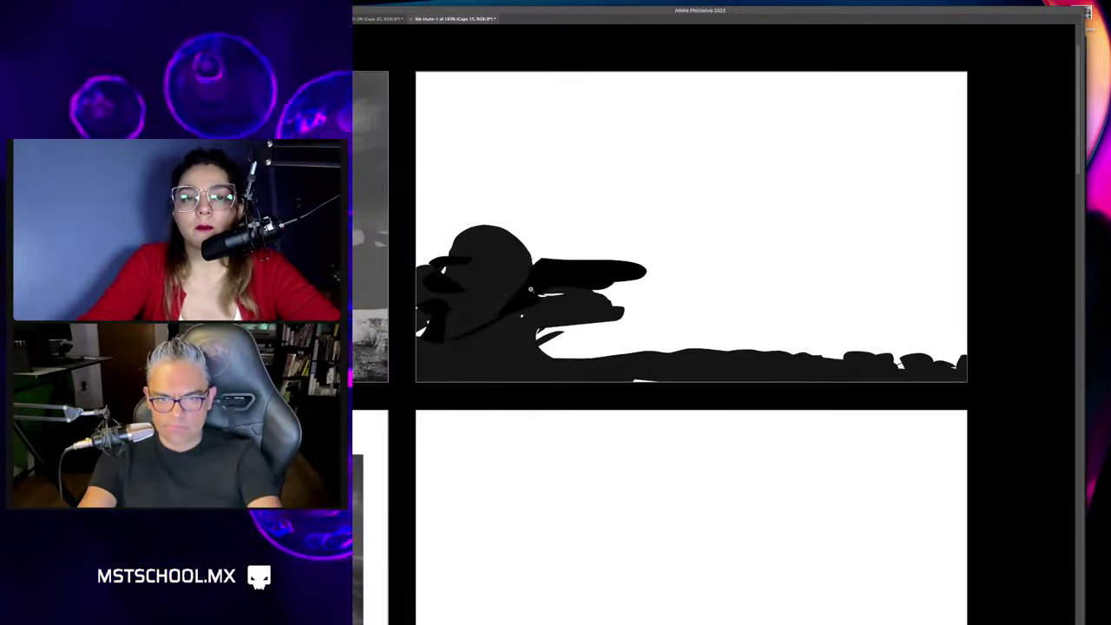
pyautogui.scroll(1, 534, 290)
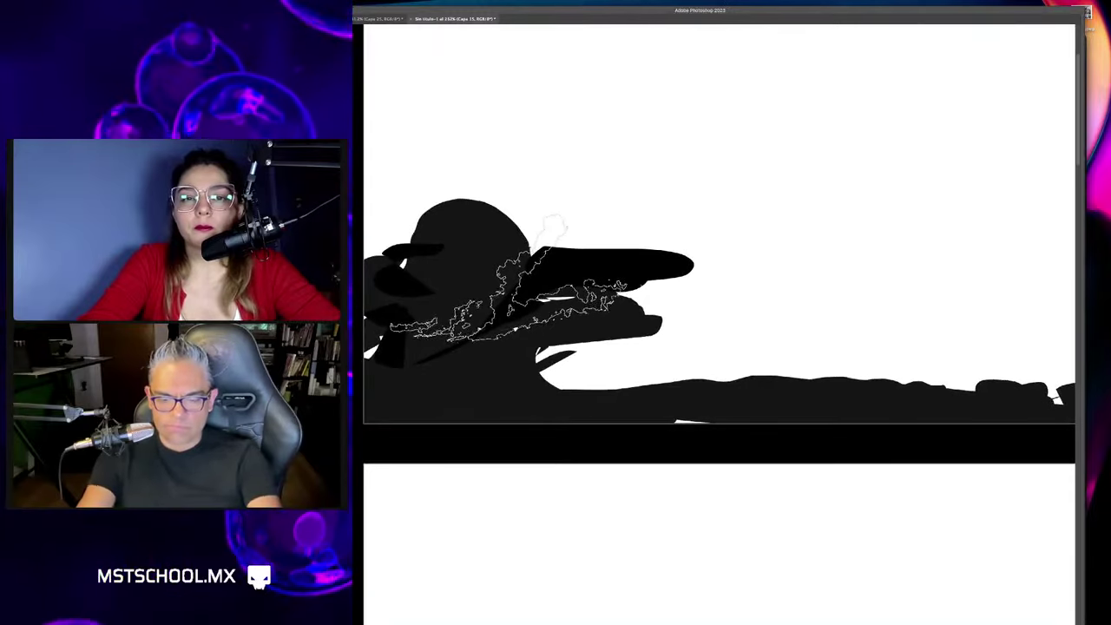
pyautogui.hotkey('ctrl', 'd')
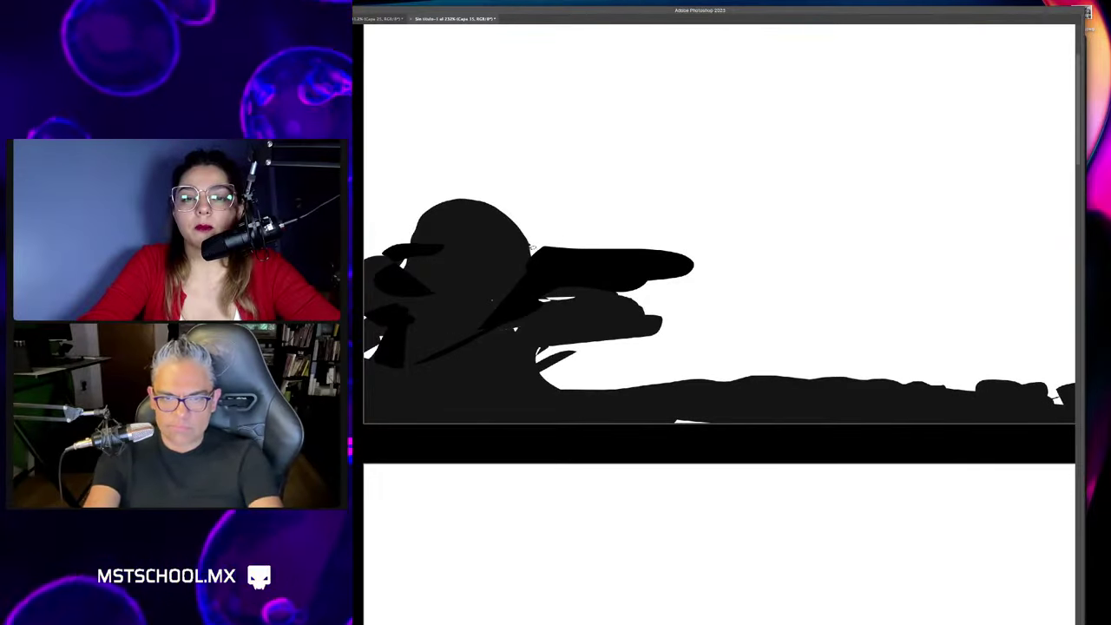
# Fill a looped left part and a larger dome-and-projection shape black.
pyautogui.moveTo(519, 260); pyautogui.dragTo(551, 296)
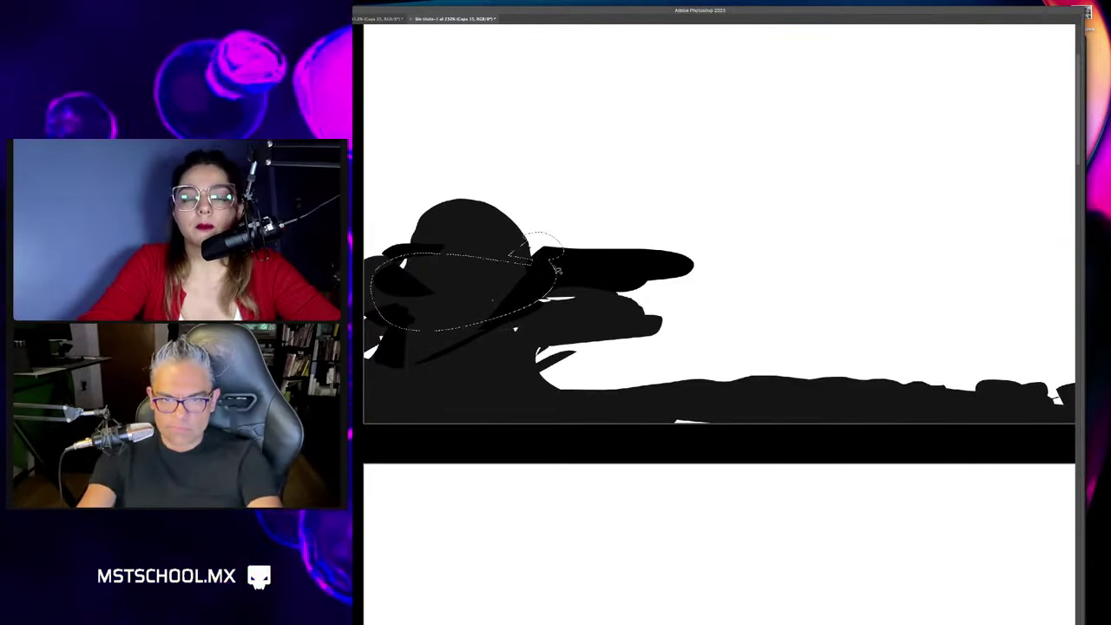
pyautogui.hotkey('alt', 'BackSpace')
pyautogui.hotkey('ctrl', 'd')
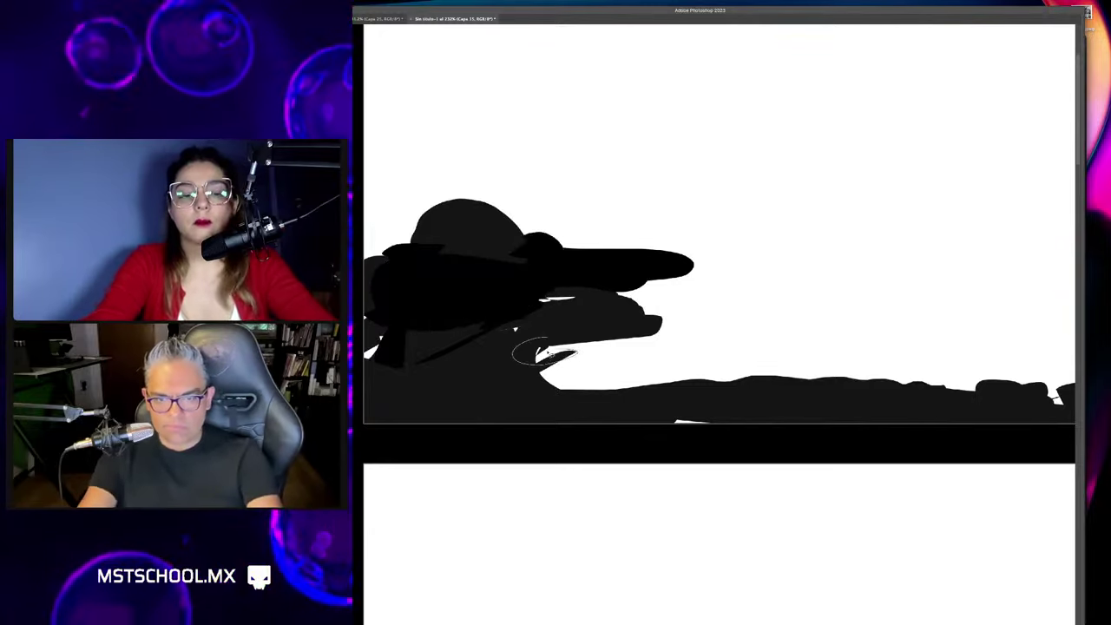
pyautogui.moveTo(546, 354); pyautogui.dragTo(645, 330)
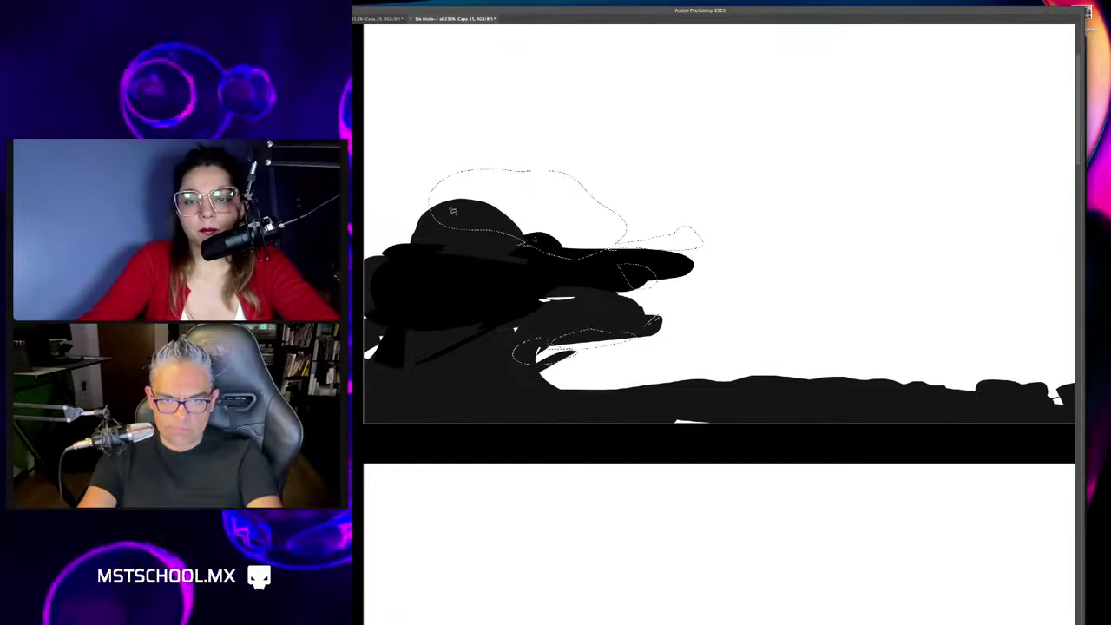
pyautogui.hotkey('alt', 'BackSpace')
pyautogui.hotkey('ctrl', 'd')
pyautogui.hotkey('ctrl', '-')
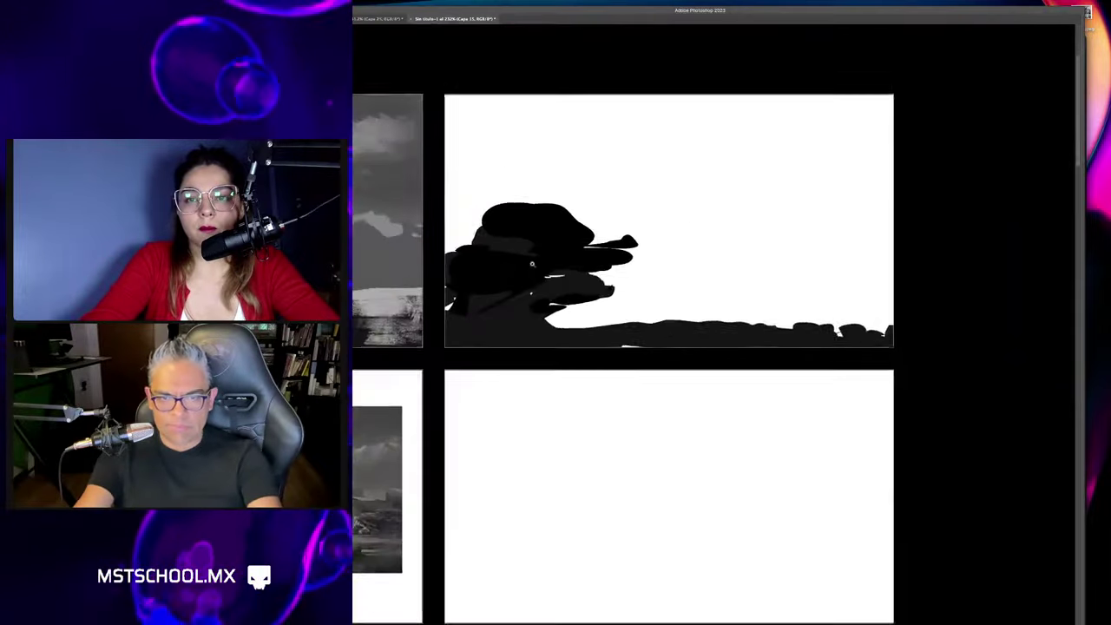
pyautogui.hotkey('ctrl', '+')
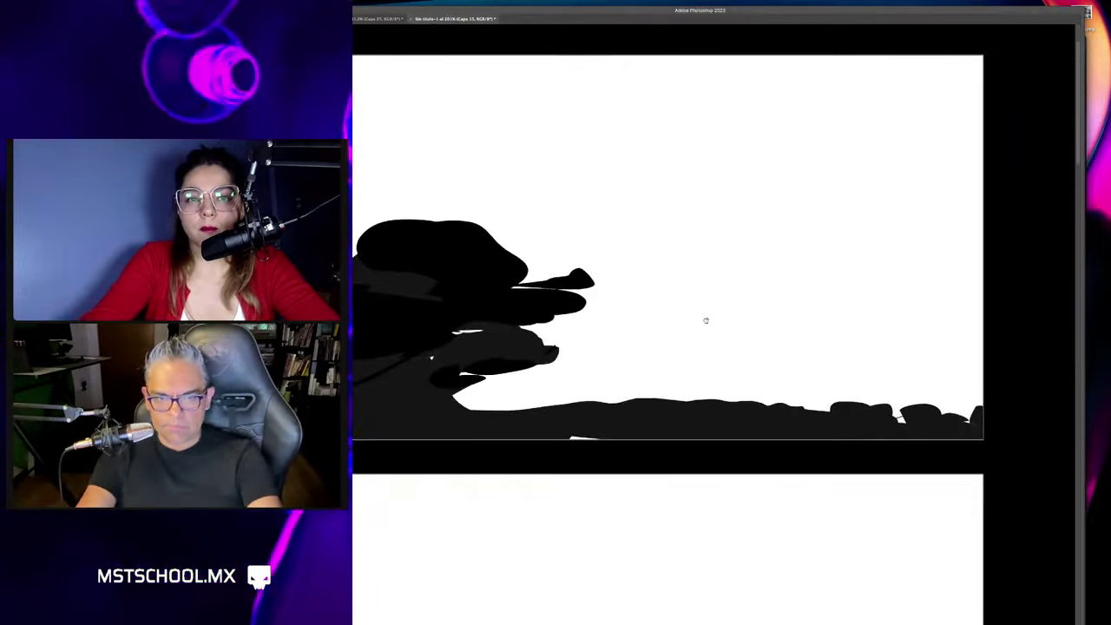
# Add a dark bump at the bottom right and a lower lobe beneath the left mass.
pyautogui.scroll(-2, 706, 320)
pyautogui.scroll(-1, 706, 317)
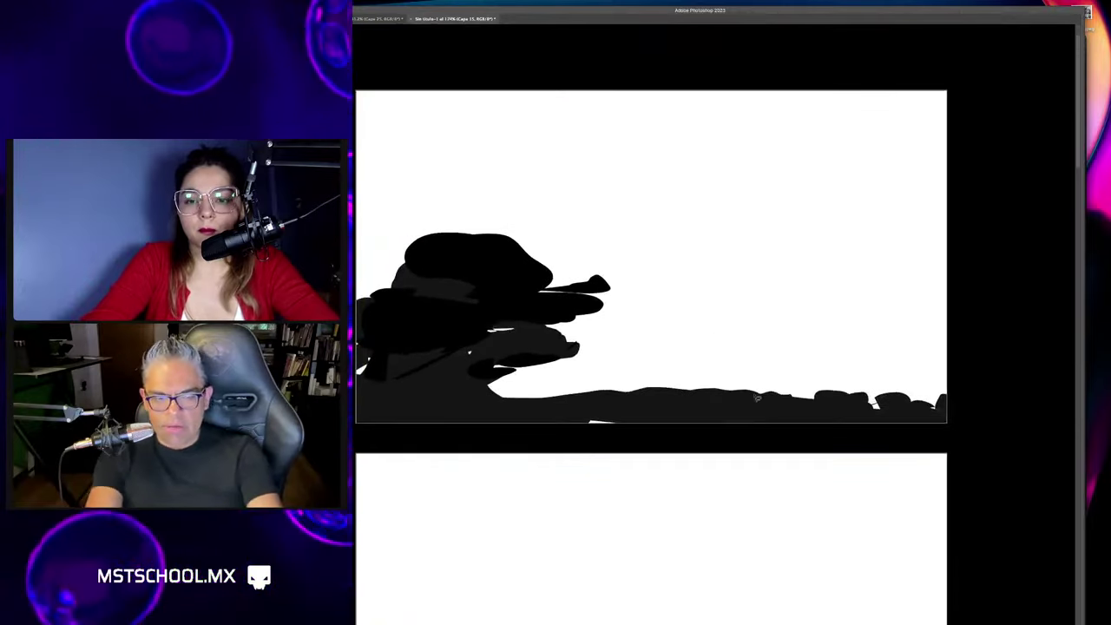
pyautogui.moveTo(898, 395)
pyautogui.mouseDown()
pyautogui.moveTo(931, 395)
pyautogui.moveTo(894, 420)
pyautogui.moveTo(849, 411)
pyautogui.mouseUp()
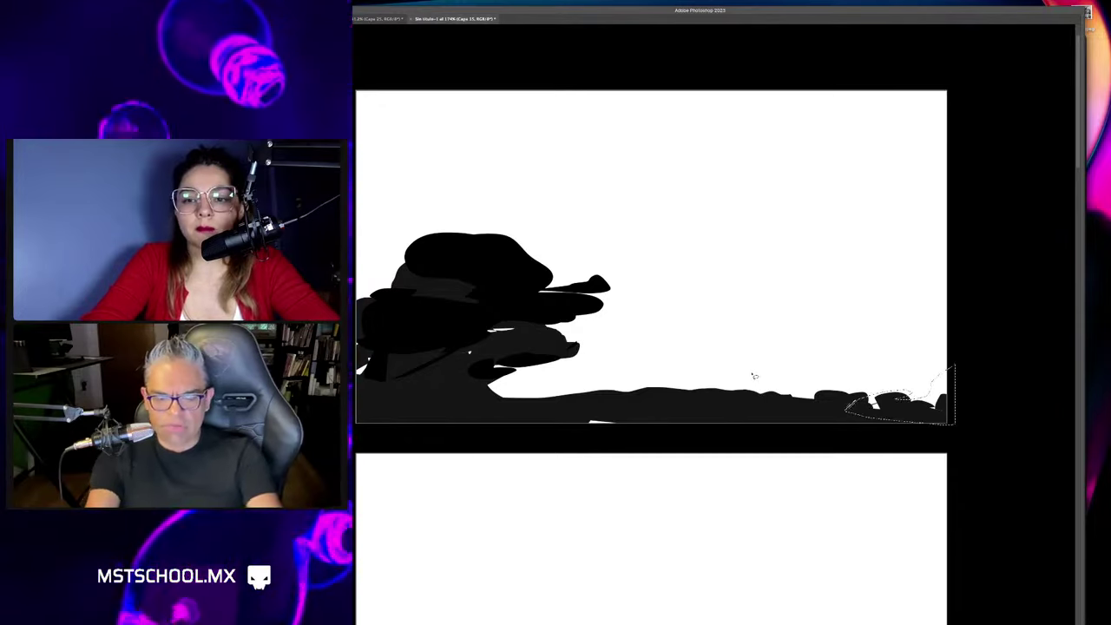
pyautogui.hotkey('alt', 'BackSpace')
pyautogui.hotkey('ctrl', 'd')
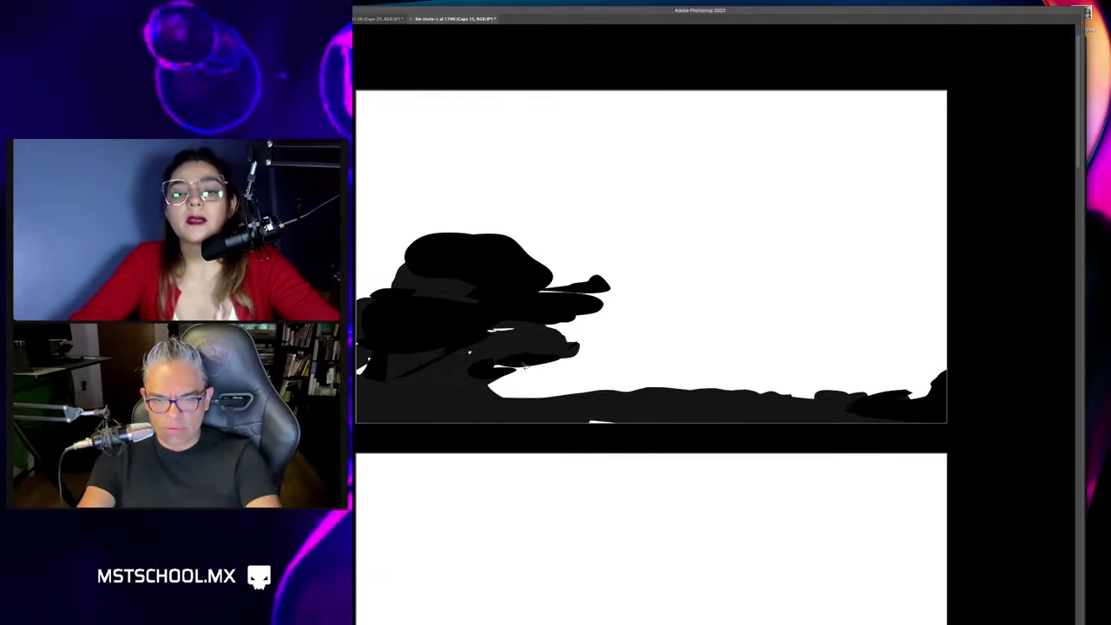
pyautogui.moveTo(569, 408); pyautogui.dragTo(531, 371)
pyautogui.hotkey('alt', 'BackSpace')
pyautogui.hotkey('ctrl', 'd')
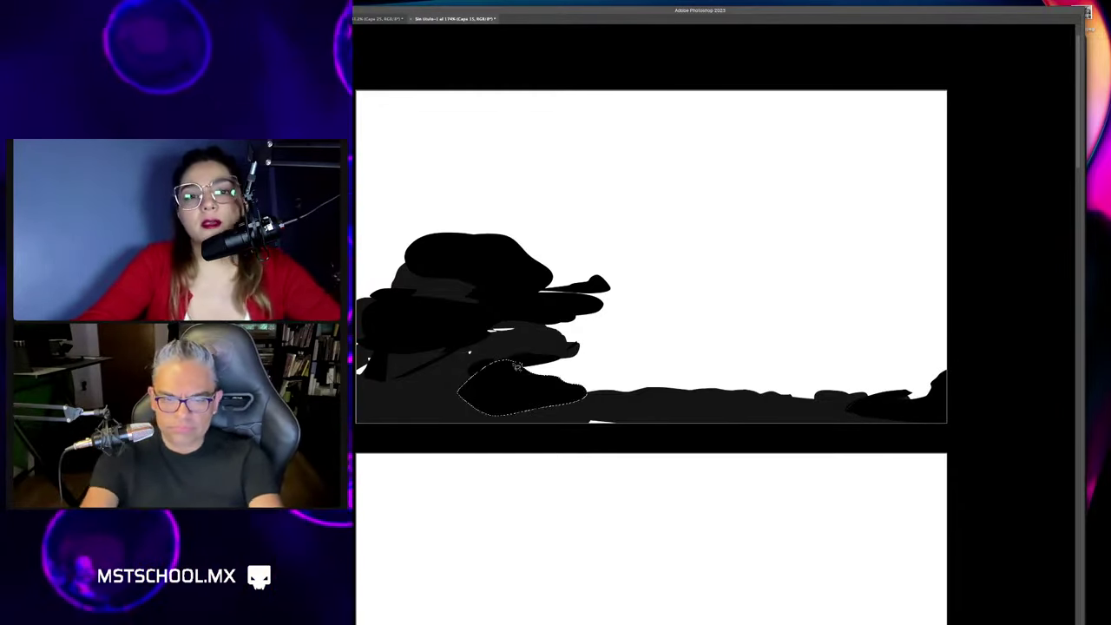
pyautogui.scroll(-2, 533, 373)
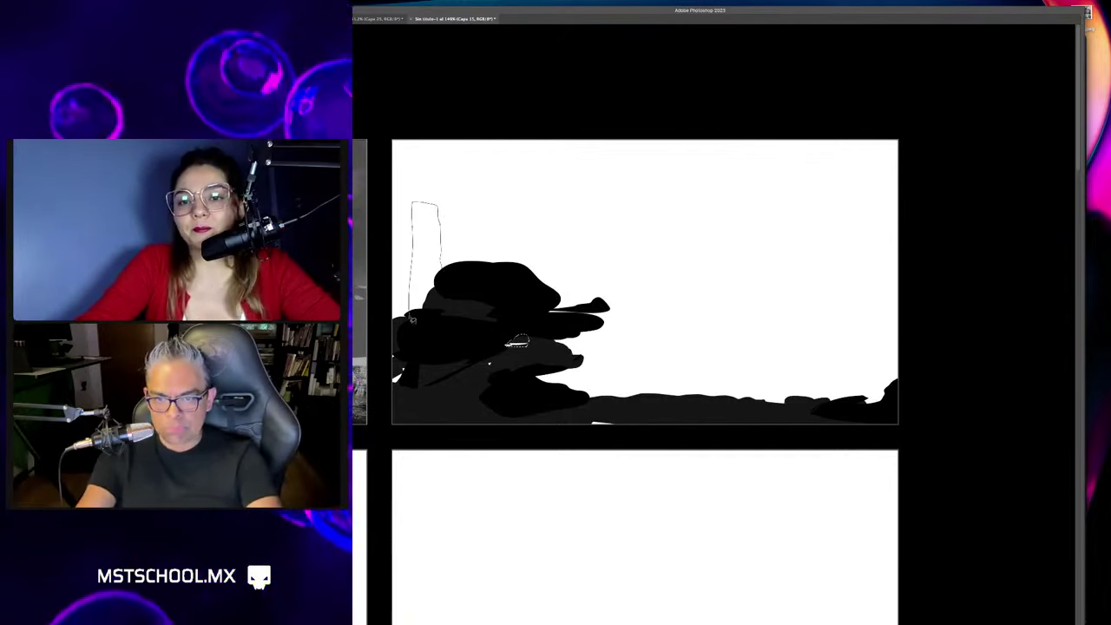
# Fill the tall strip black as a tower and solidify its rounded base.
pyautogui.hotkey('alt', 'BackSpace')
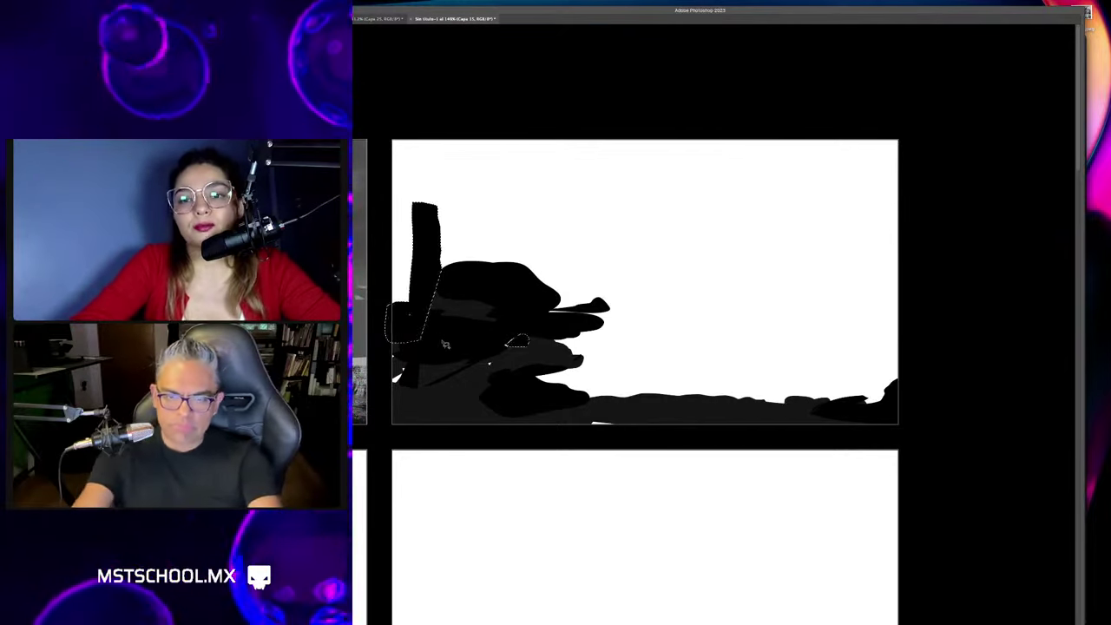
pyautogui.hotkey('ctrl', 'd')
pyautogui.moveTo(446, 257); pyautogui.dragTo(408, 286)
pyautogui.hotkey('alt', 'BackSpace')
pyautogui.hotkey('ctrl', 'd')
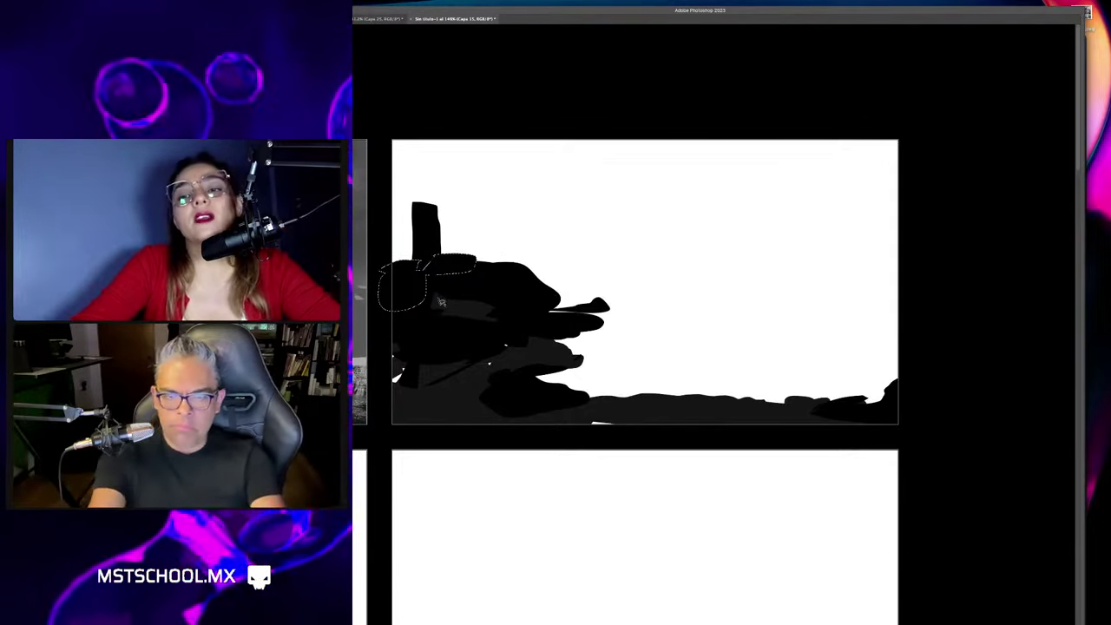
# Lasso around the shape's right tip and fill it black.
pyautogui.moveTo(557, 327); pyautogui.dragTo(531, 342)
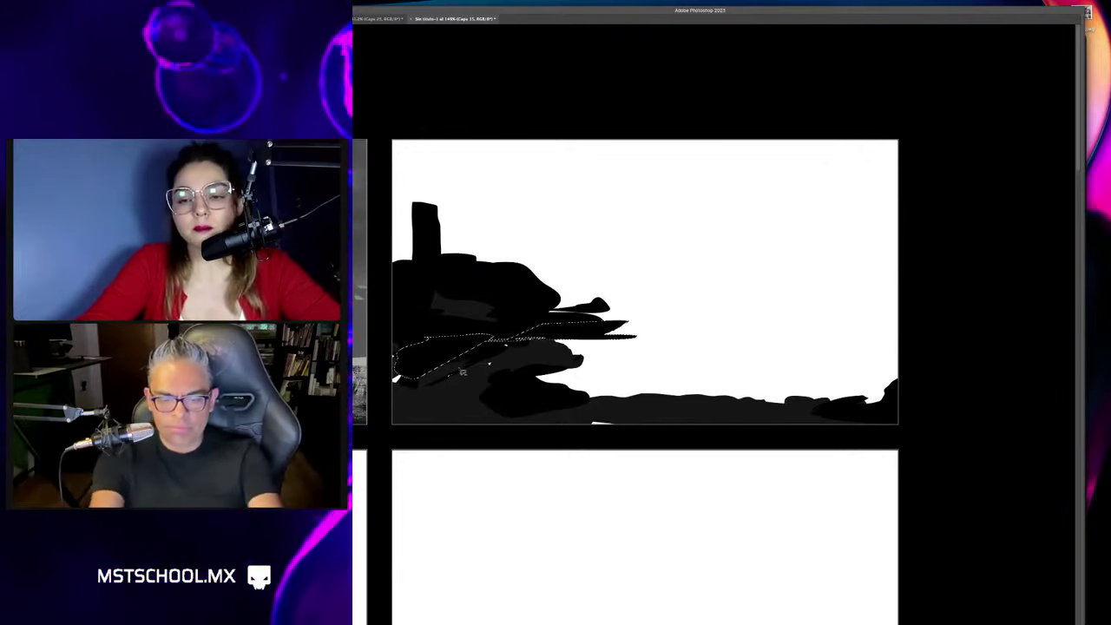
pyautogui.moveTo(576, 315); pyautogui.dragTo(574, 321)
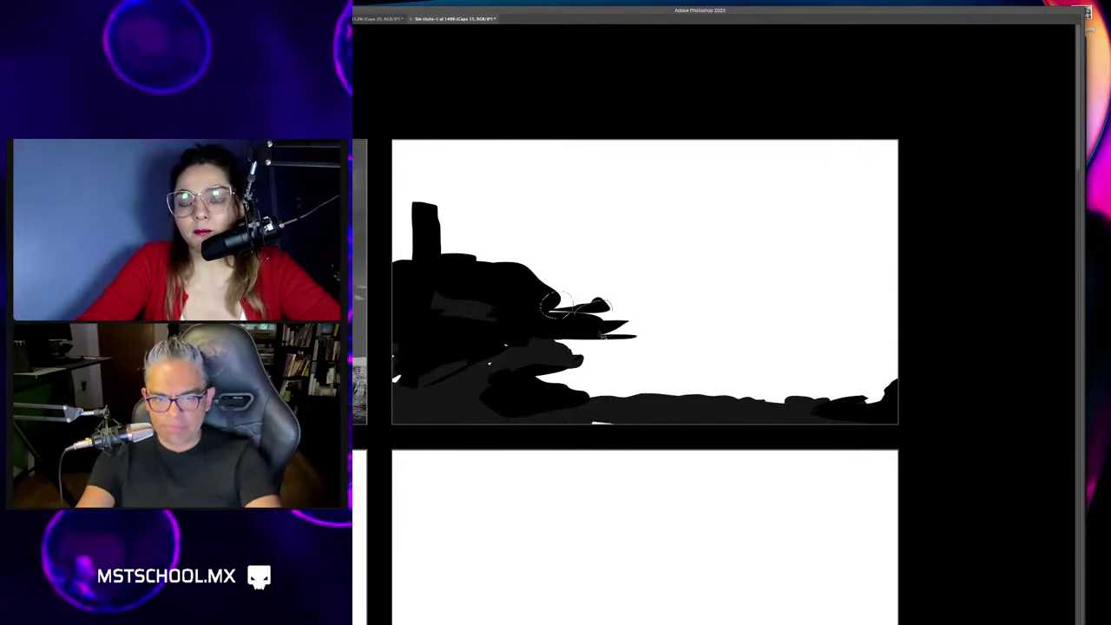
pyautogui.hotkey('alt', 'BackSpace')
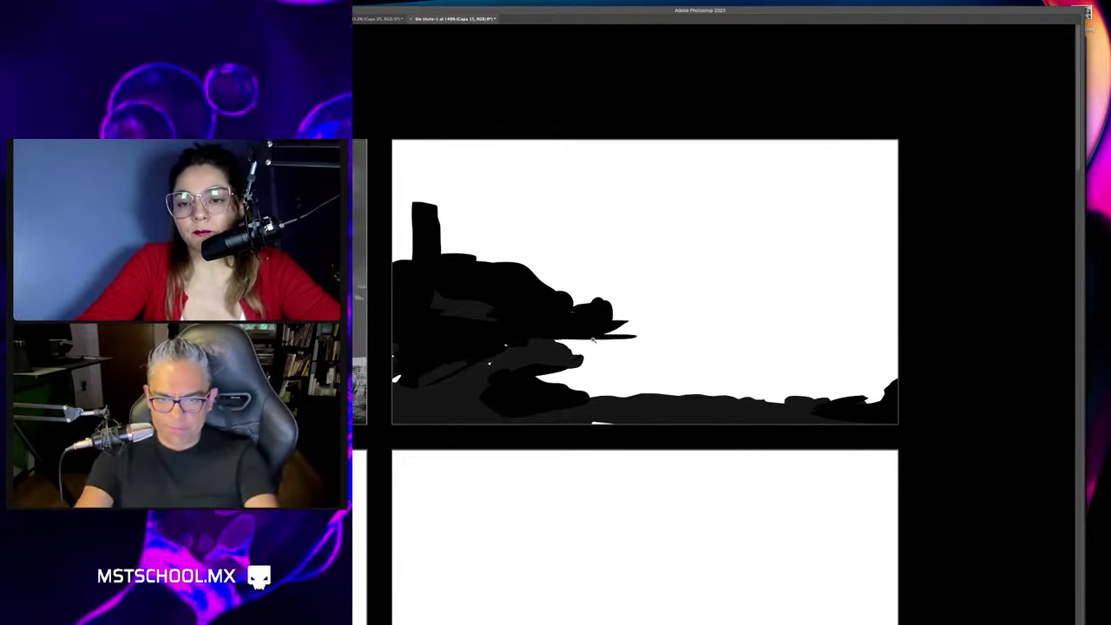
pyautogui.scroll(-2, 577, 332)
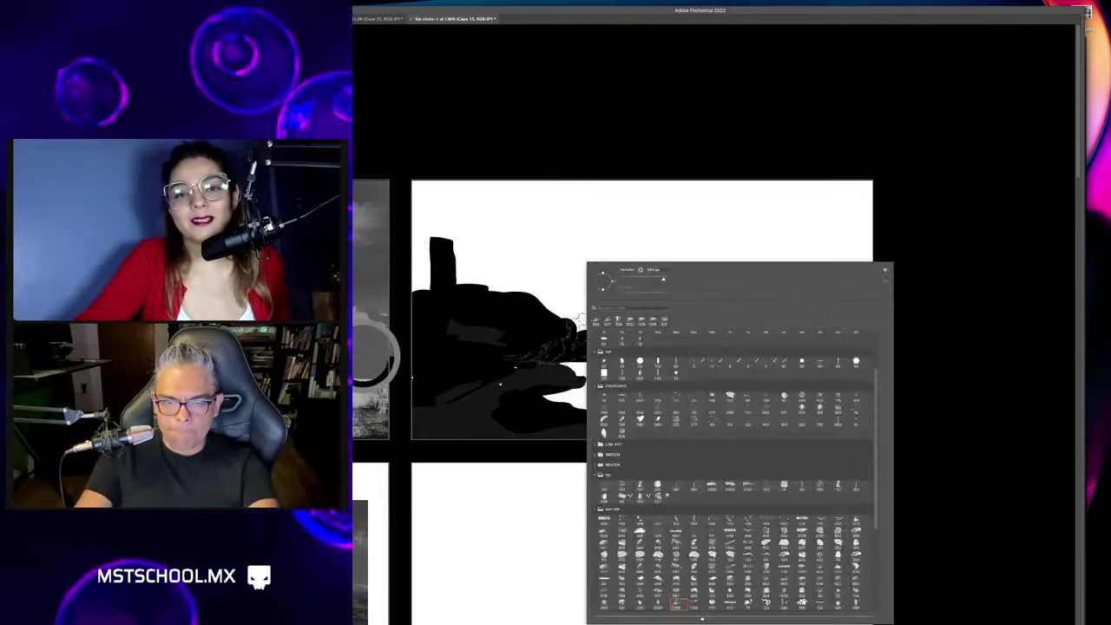
# Choose a brush preset, then try nudging the silhouette upward and undo it.
pyautogui.rightClick(590, 265)
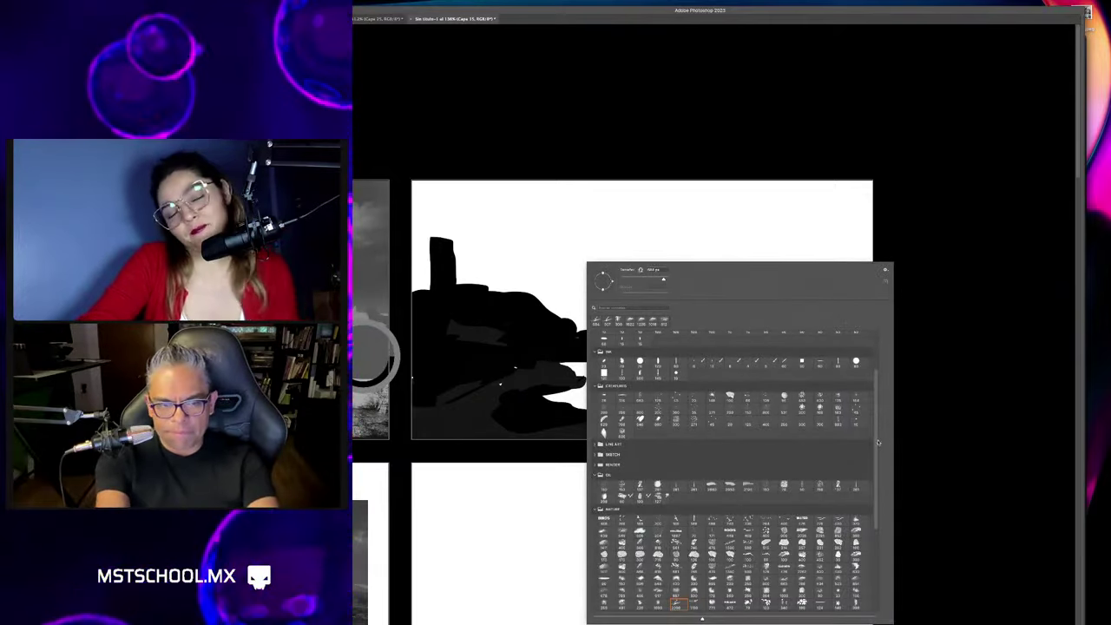
pyautogui.scroll(3, 874, 381)
pyautogui.press('Return')
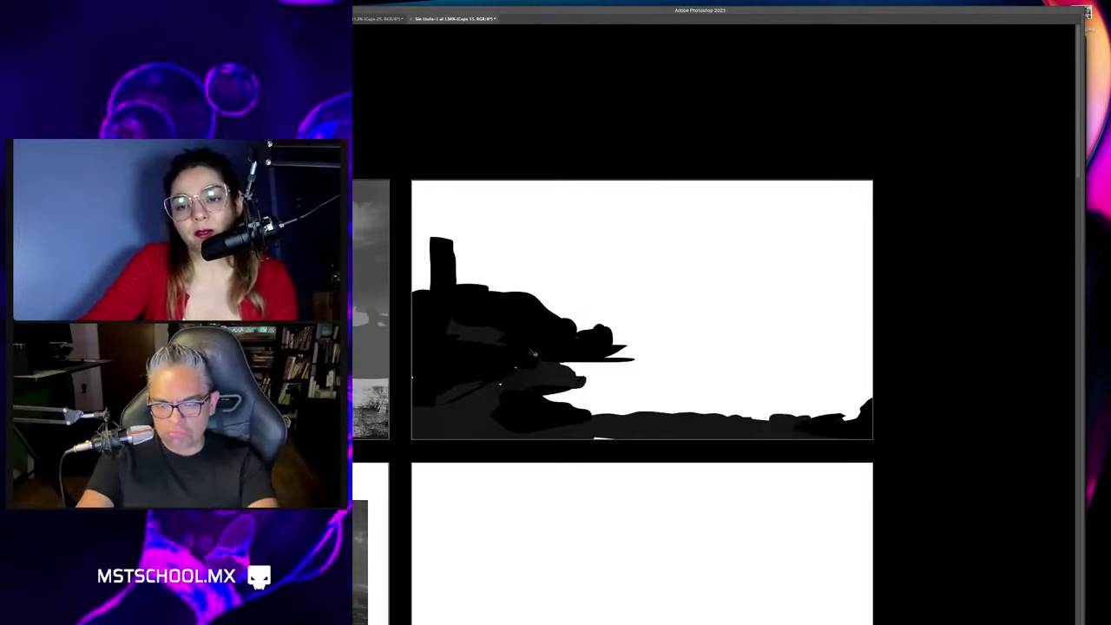
pyautogui.moveTo(533, 346); pyautogui.dragTo(536, 326)
pyautogui.hotkey('ctrl', 'z')
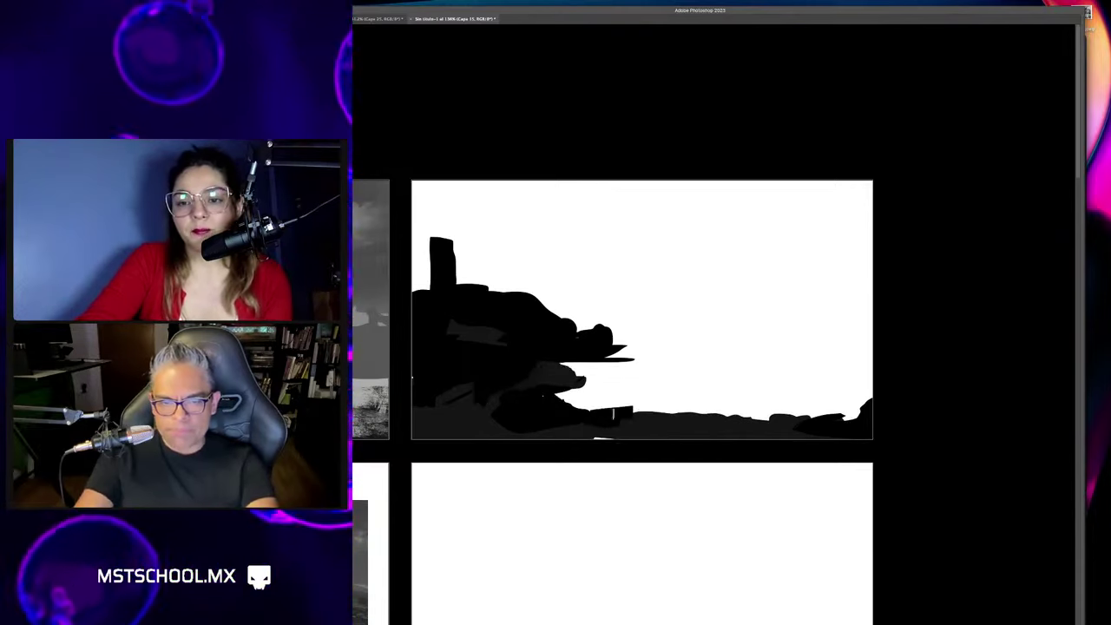
# Paint thick dark ground strokes and a thin line along the frame's bottom.
pyautogui.moveTo(634, 417); pyautogui.dragTo(828, 417)
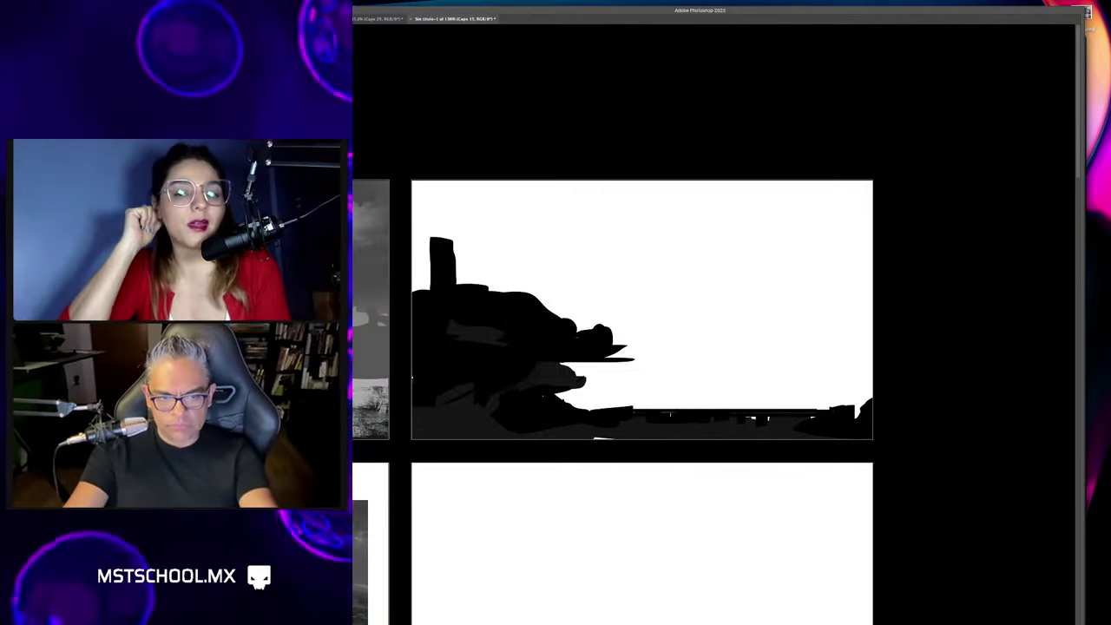
pyautogui.moveTo(748, 408); pyautogui.dragTo(827, 405)
pyautogui.moveTo(608, 405); pyautogui.dragTo(835, 405)
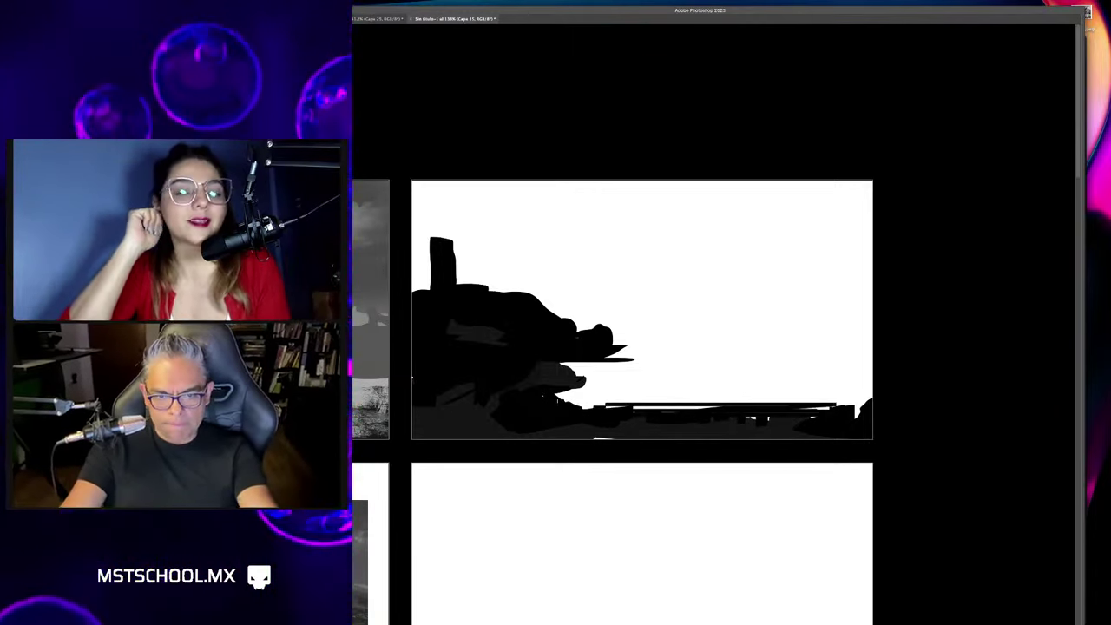
pyautogui.scroll(-2, 621, 424)
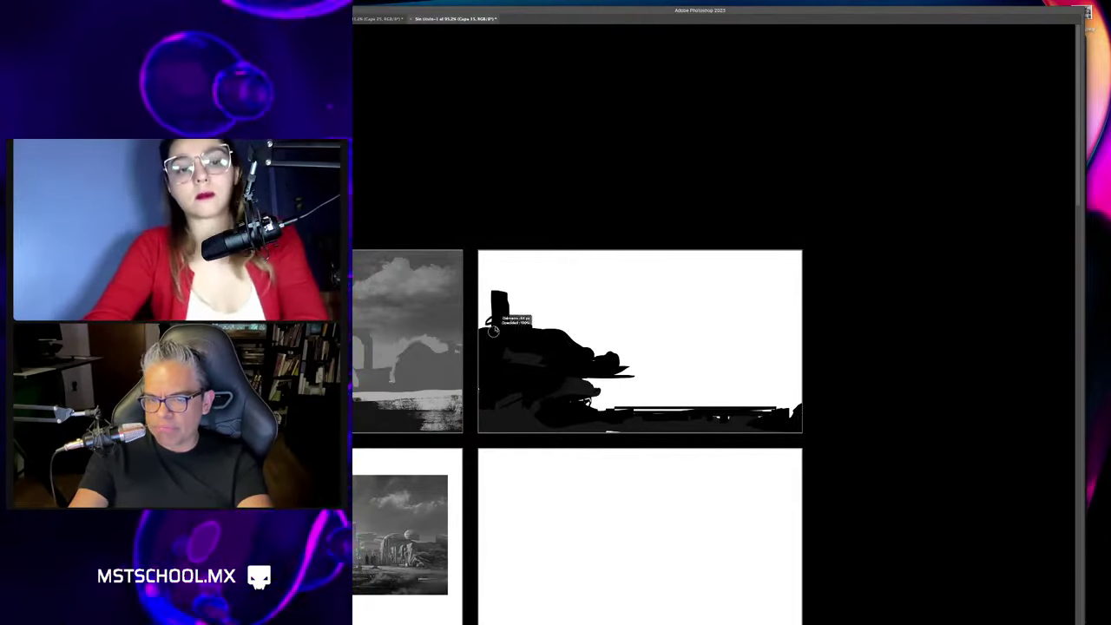
# Paint a long rightward jutting prow plus thin vertical stroke and cable line.
pyautogui.moveTo(492, 328); pyautogui.dragTo(486, 261)
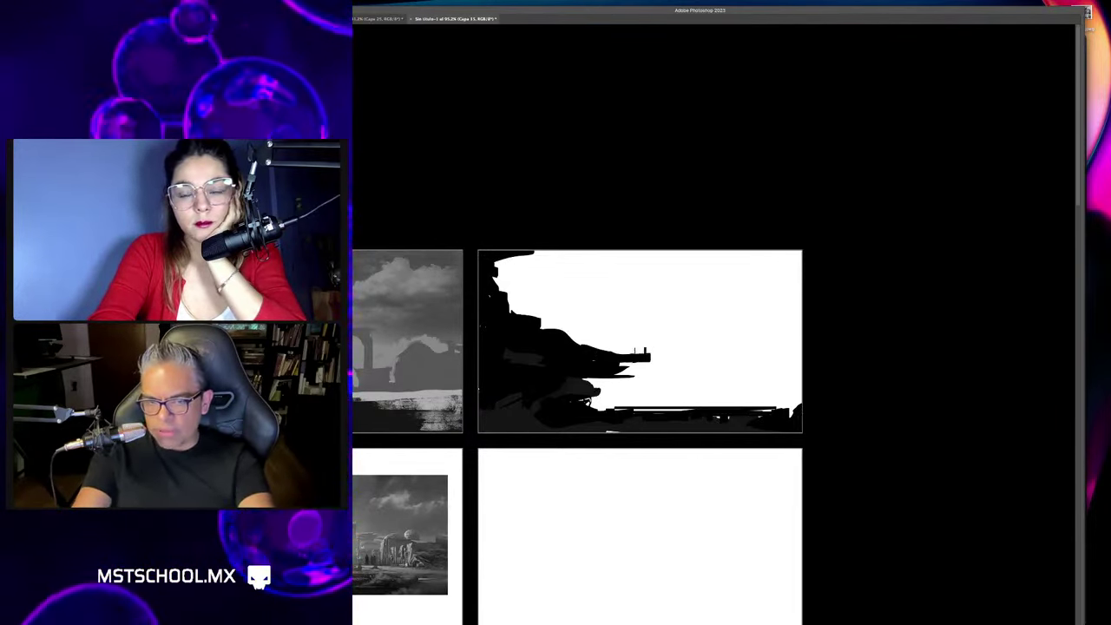
pyautogui.moveTo(651, 344); pyautogui.dragTo(612, 349)
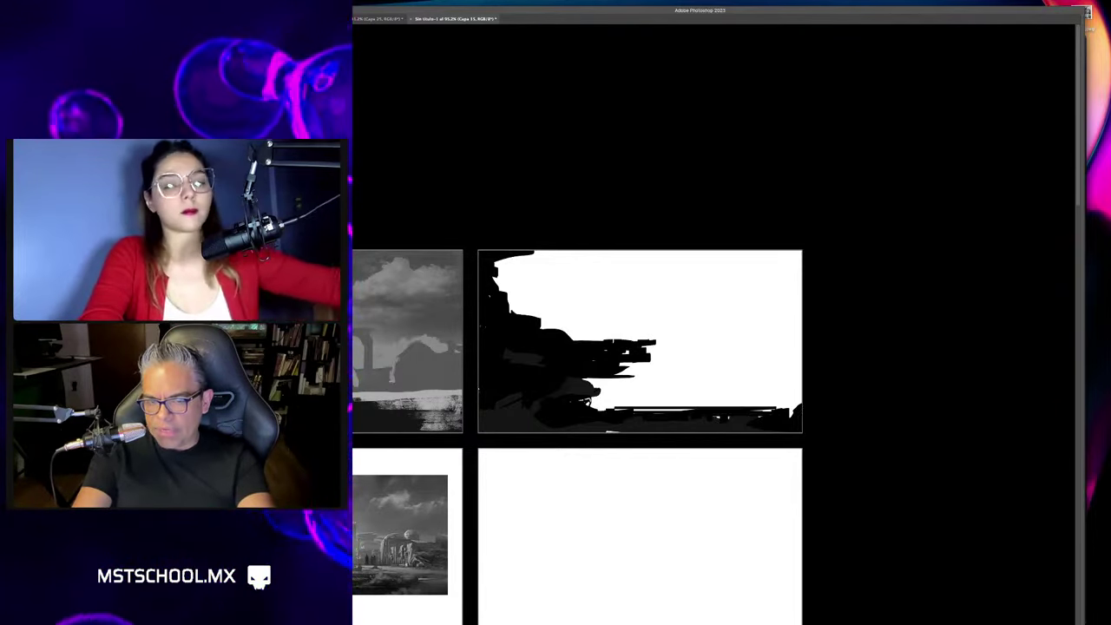
pyautogui.moveTo(655, 345); pyautogui.dragTo(726, 332)
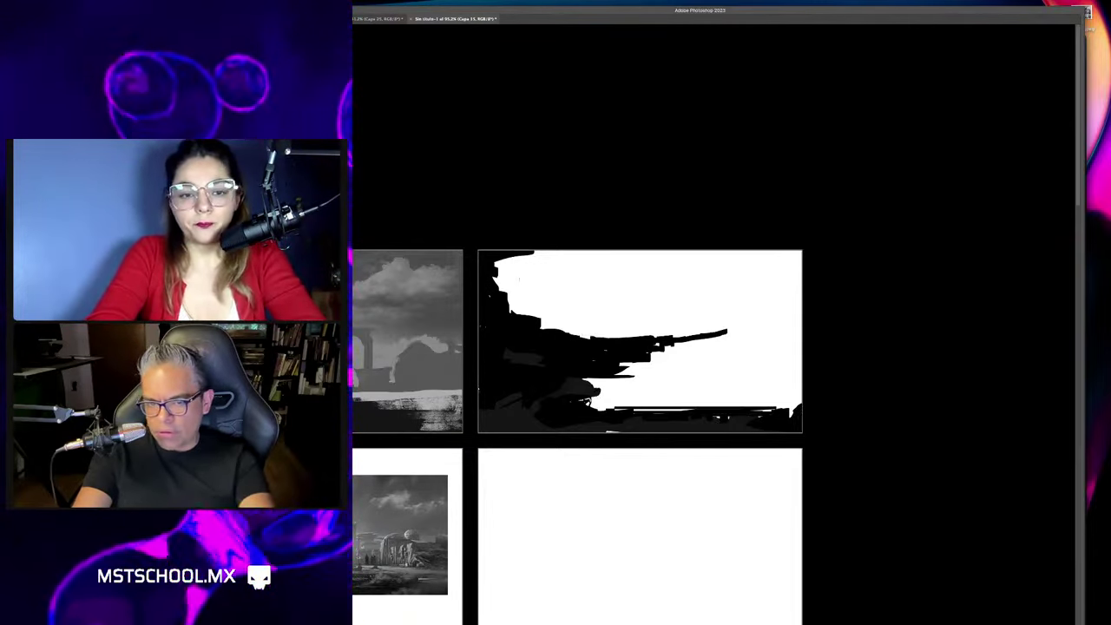
pyautogui.moveTo(517, 259); pyautogui.dragTo(538, 323)
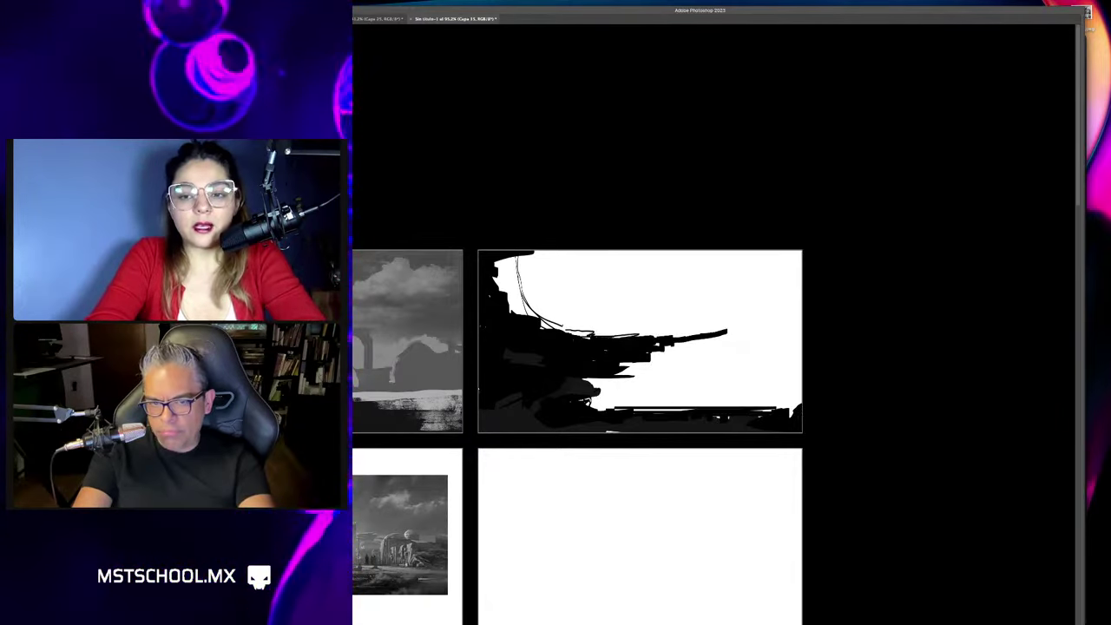
pyautogui.scroll(3, 738, 342)
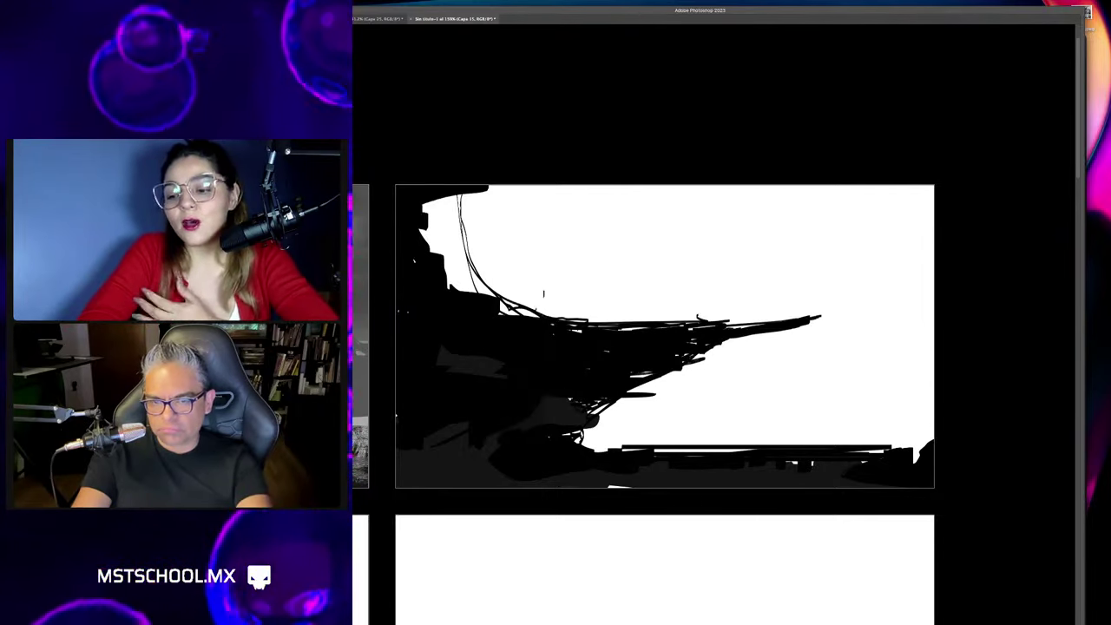
# Stamp a tiny black standing figure on the ledge using a smaller figure-shaped brush.
pyautogui.rightClick(631, 262)
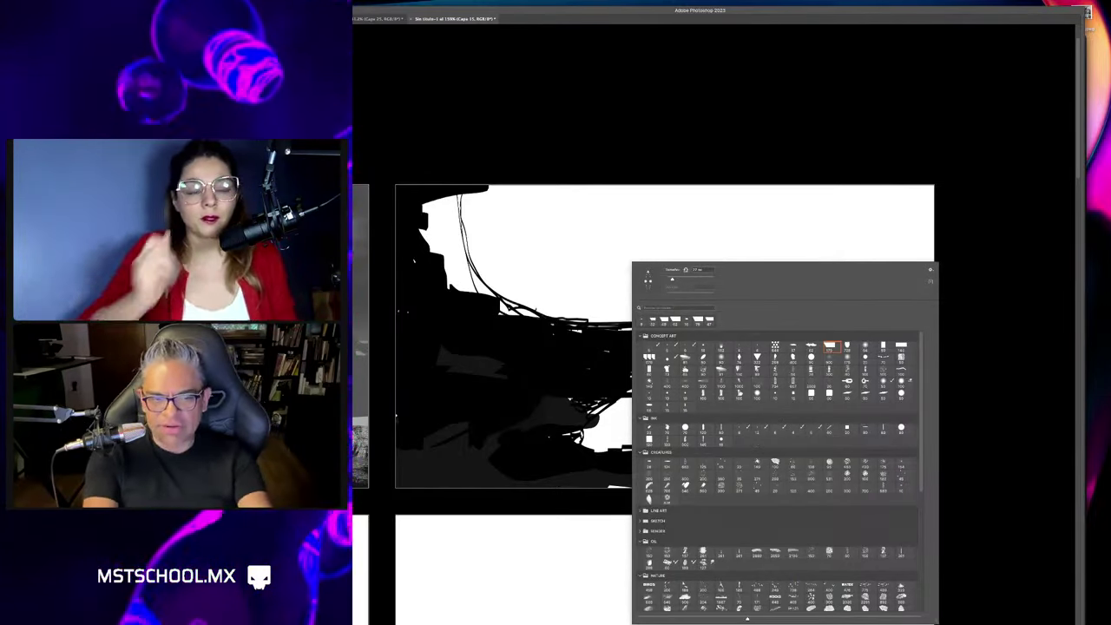
pyautogui.press('Return')
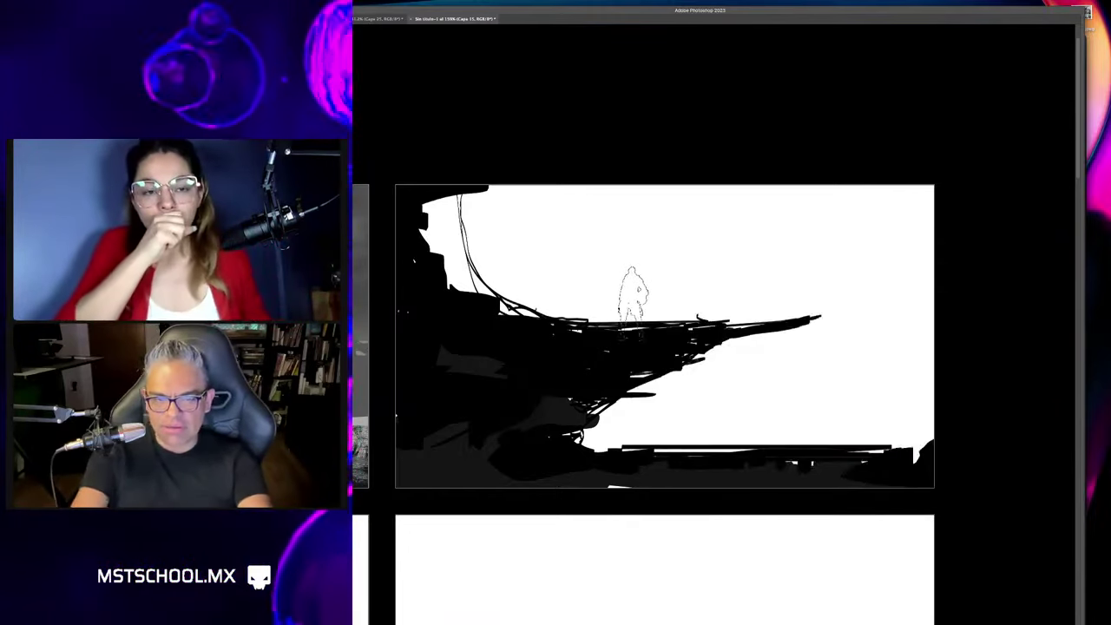
pyautogui.press('[')
pyautogui.press('[')
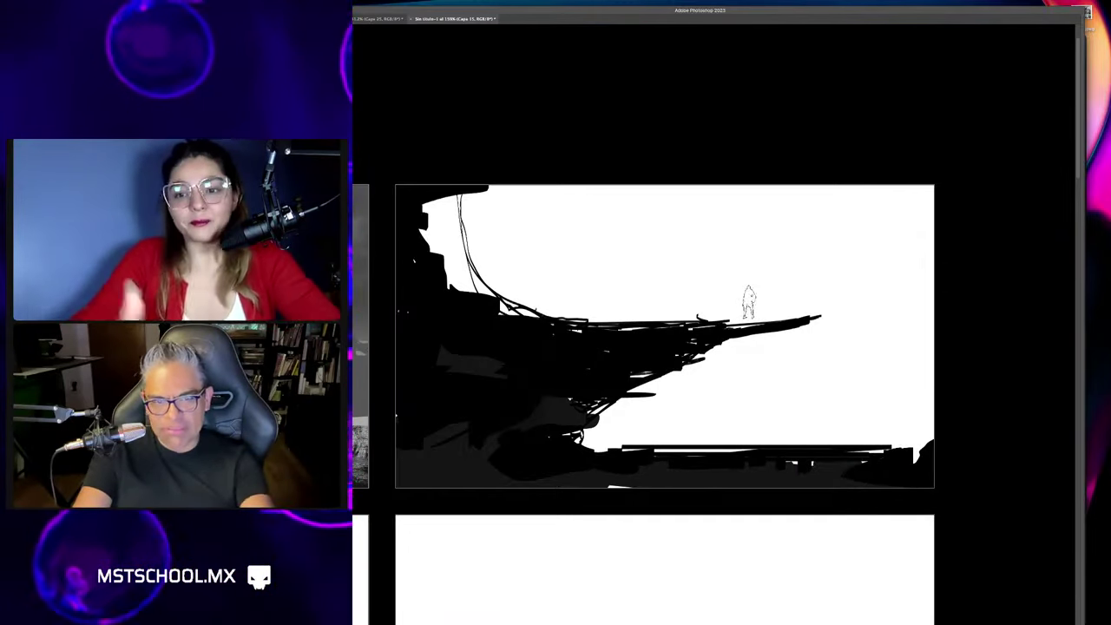
pyautogui.click(662, 310)
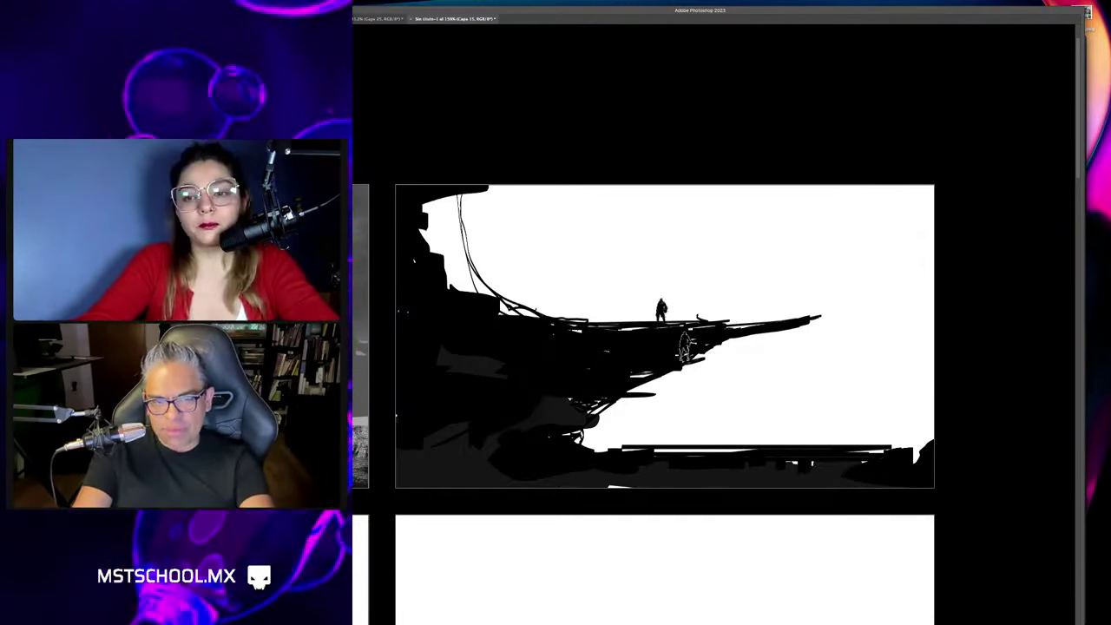
pyautogui.moveTo(689, 411); pyautogui.dragTo(717, 392)
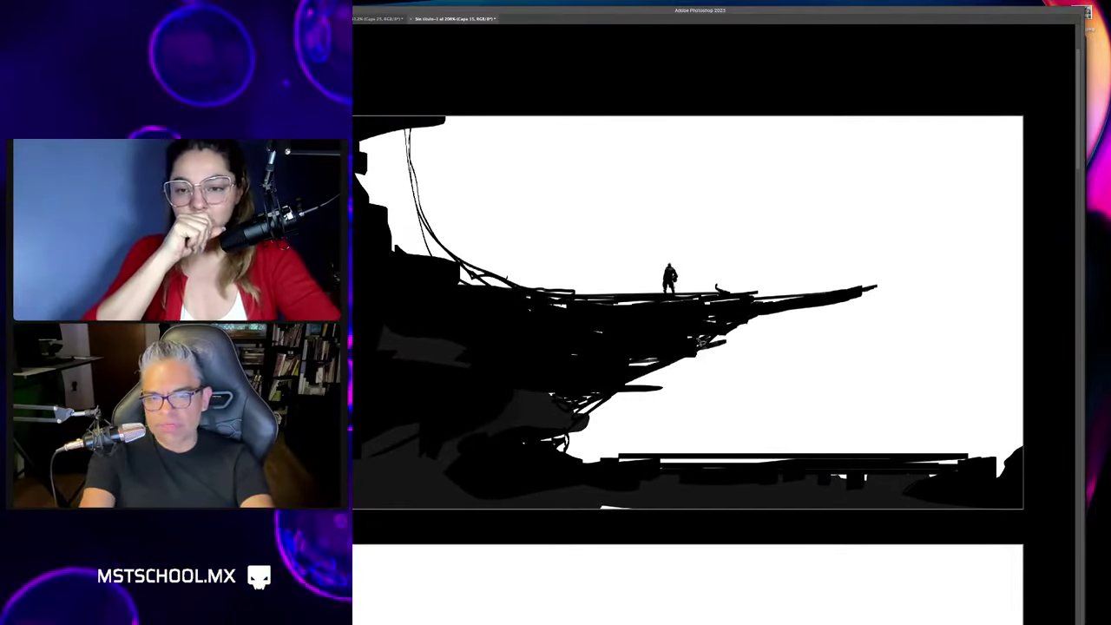
pyautogui.rightClick(701, 334)
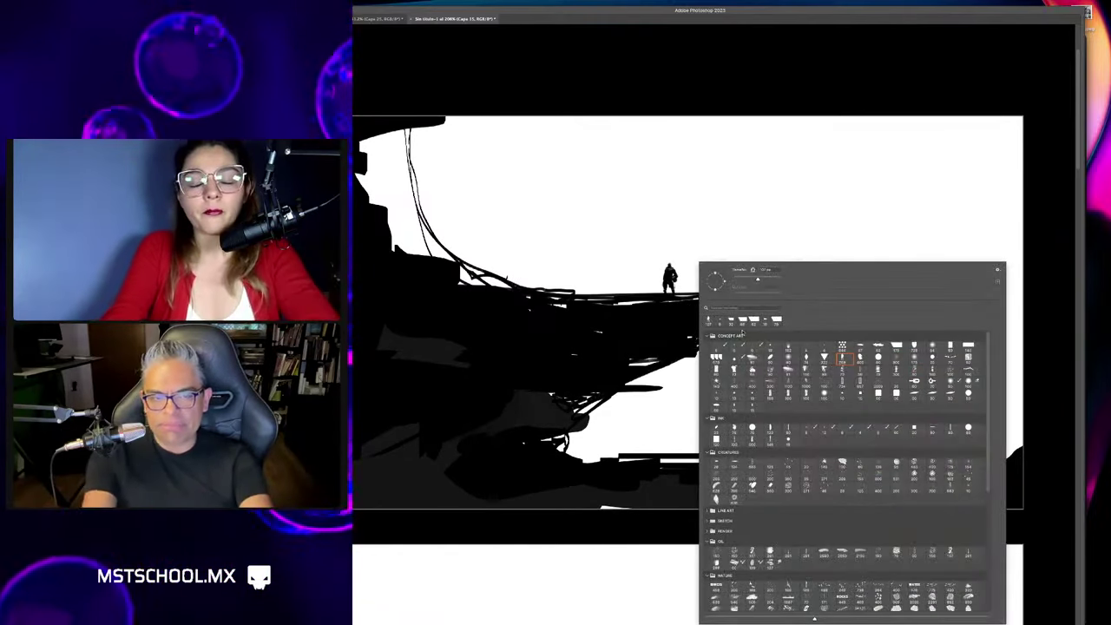
pyautogui.press('Escape')
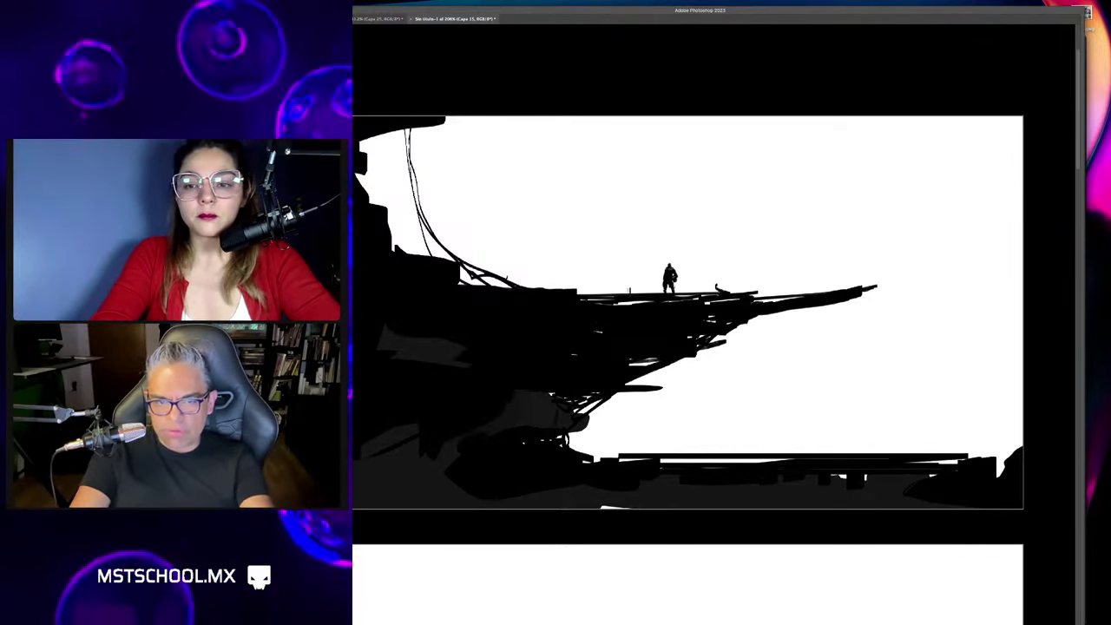
# Free-transform the painting smaller from the top edge and shift it slightly right.
pyautogui.scroll(-2, 592, 348)
pyautogui.scroll(-1, 593, 349)
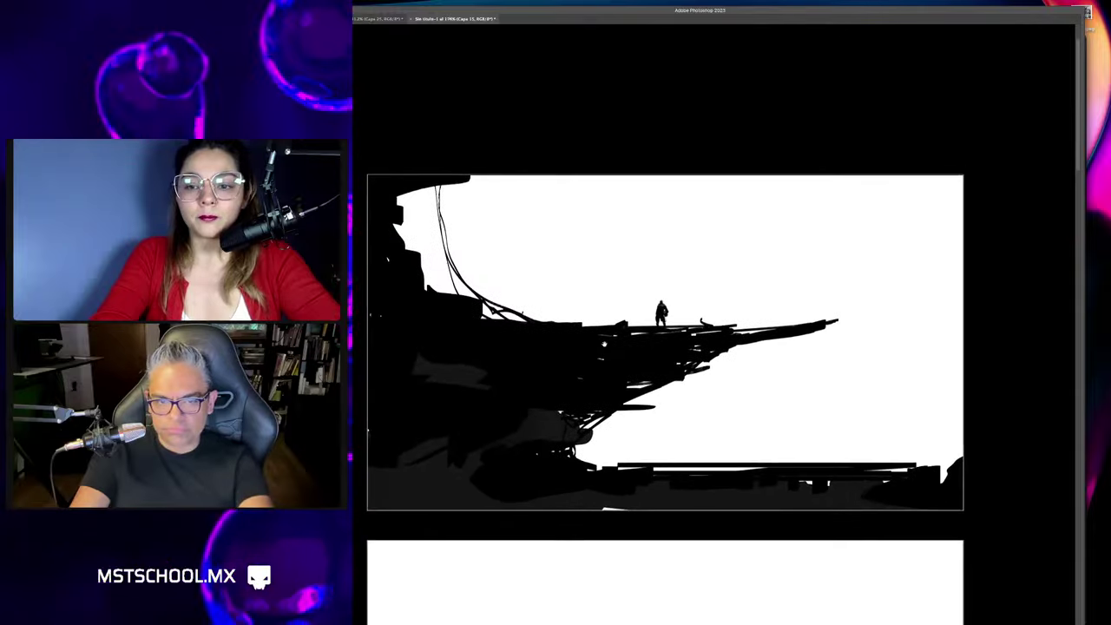
pyautogui.scroll(-1, 592, 349)
pyautogui.scroll(1, 593, 349)
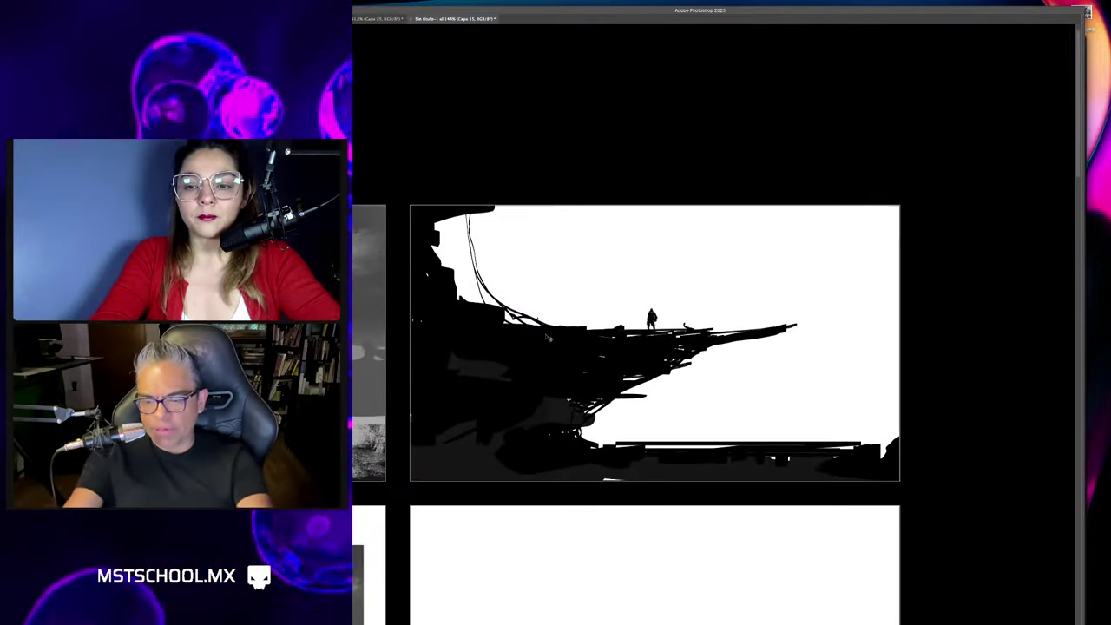
pyautogui.hotkey('ctrl', 't')
pyautogui.moveTo(654, 205)
pyautogui.mouseDown()
pyautogui.moveTo(593, 228)
pyautogui.moveTo(598, 293)
pyautogui.mouseUp()
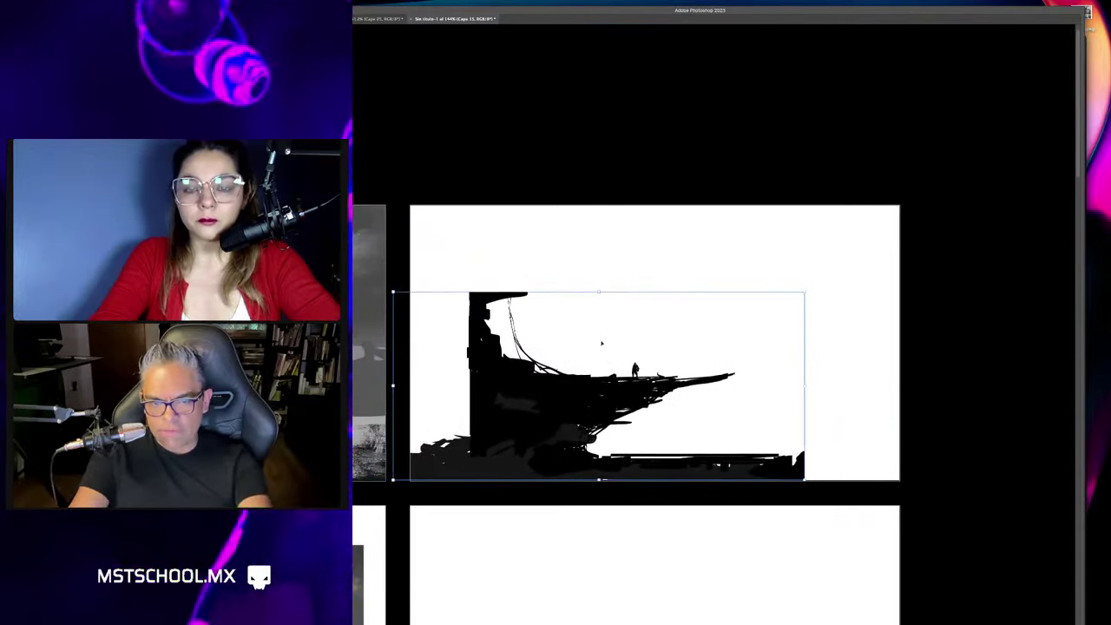
pyautogui.press('Escape')
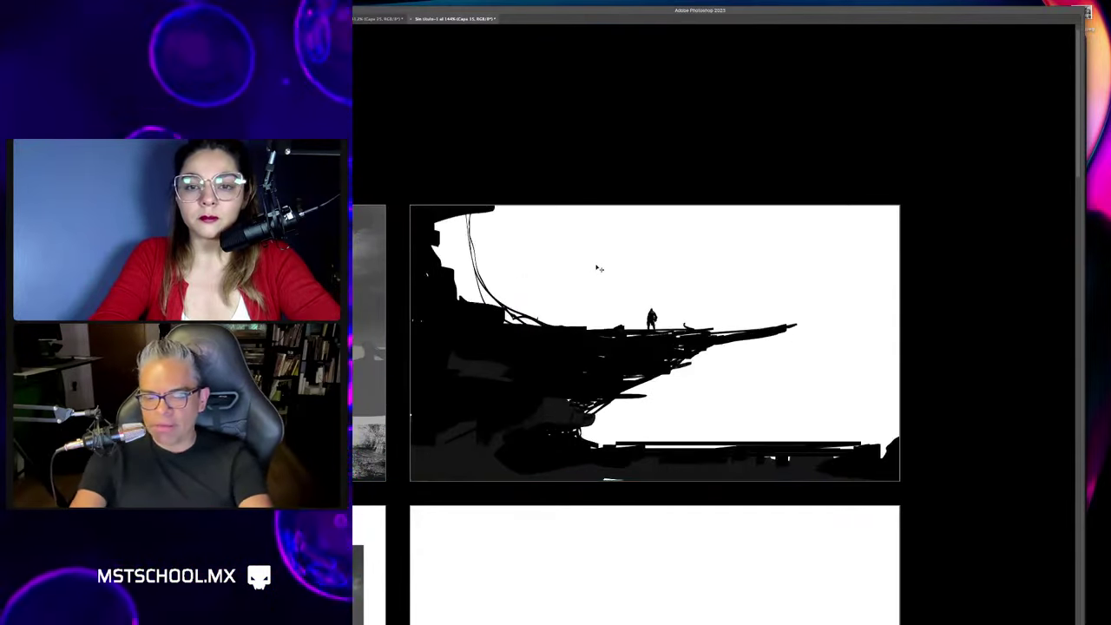
pyautogui.hotkey('ctrl', 't')
pyautogui.moveTo(599, 206)
pyautogui.mouseDown()
pyautogui.moveTo(599, 270)
pyautogui.moveTo(575, 303)
pyautogui.mouseUp()
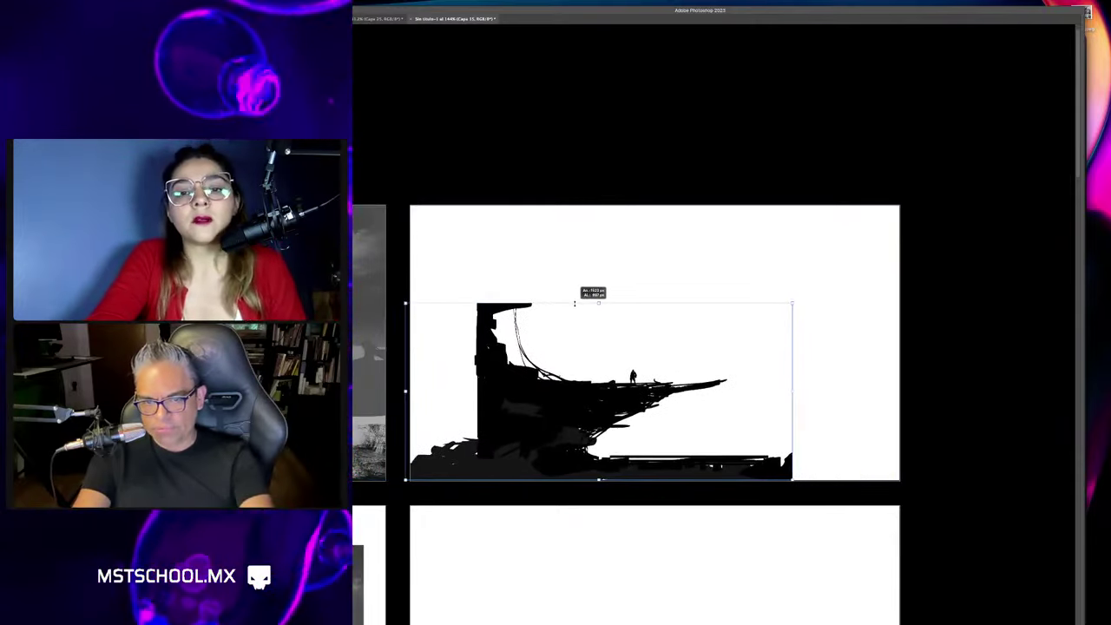
pyautogui.moveTo(555, 407); pyautogui.dragTo(572, 408)
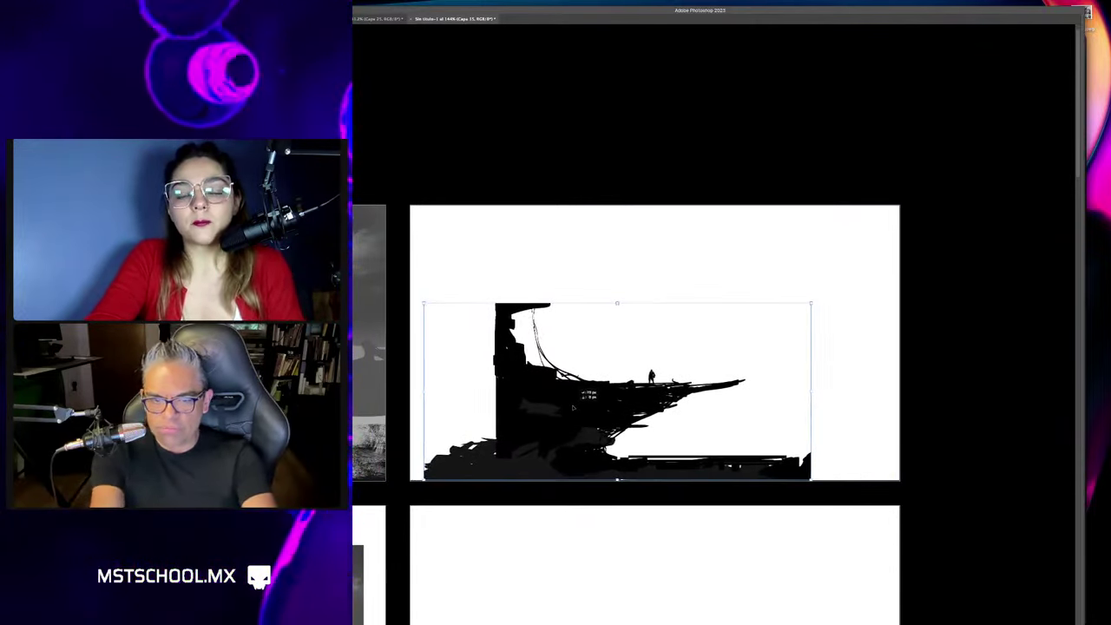
pyautogui.scroll(2, 569, 423)
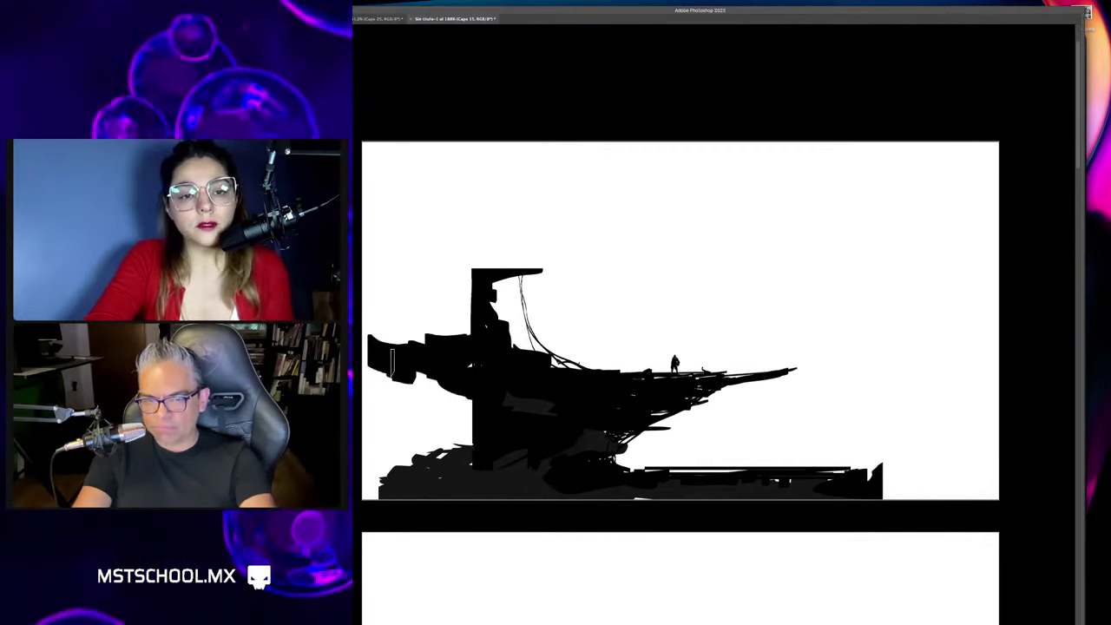
# Paint a jagged left side, tall spiky spire, extended crossbar and mast block in black.
pyautogui.moveTo(392, 355)
pyautogui.mouseDown()
pyautogui.moveTo(490, 395)
pyautogui.moveTo(391, 383)
pyautogui.mouseUp()
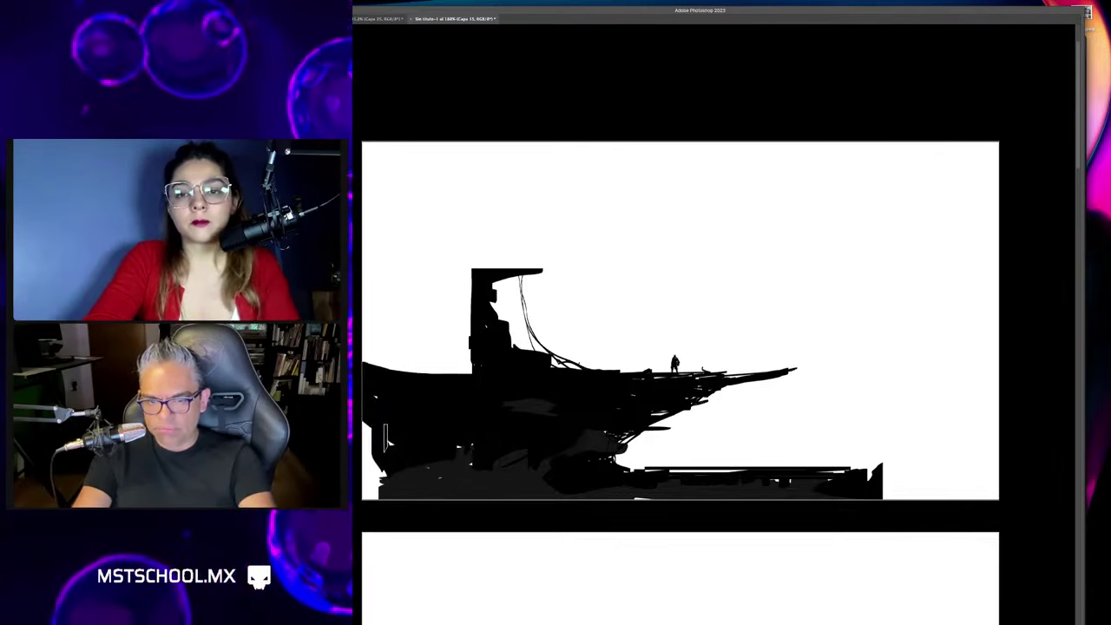
pyautogui.moveTo(384, 436); pyautogui.dragTo(423, 396)
pyautogui.moveTo(452, 356); pyautogui.dragTo(360, 364)
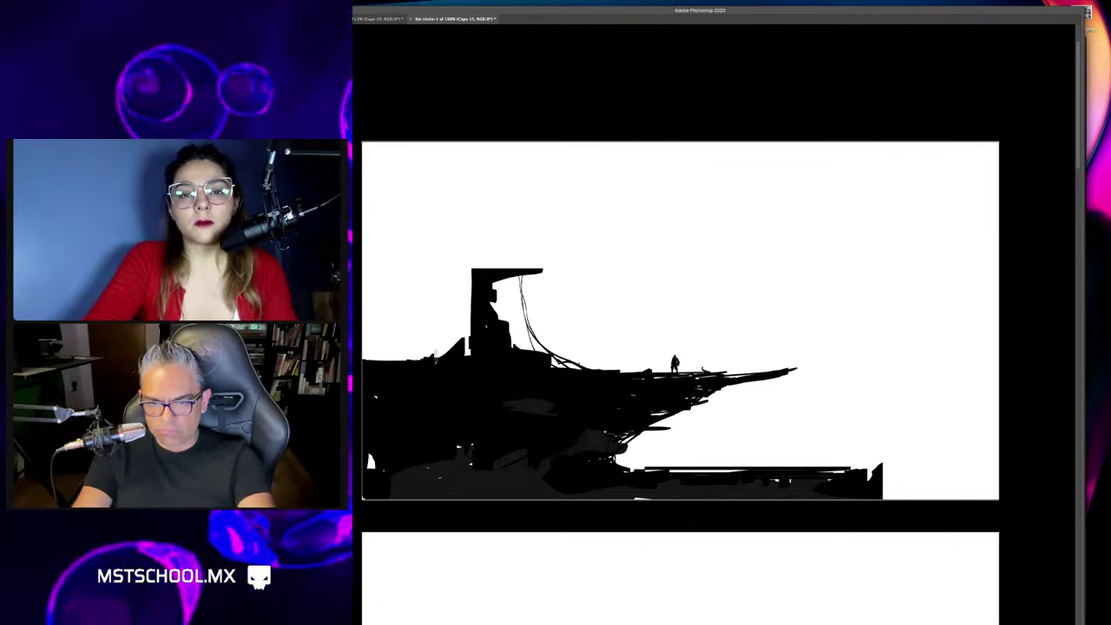
pyautogui.moveTo(460, 351); pyautogui.dragTo(465, 197)
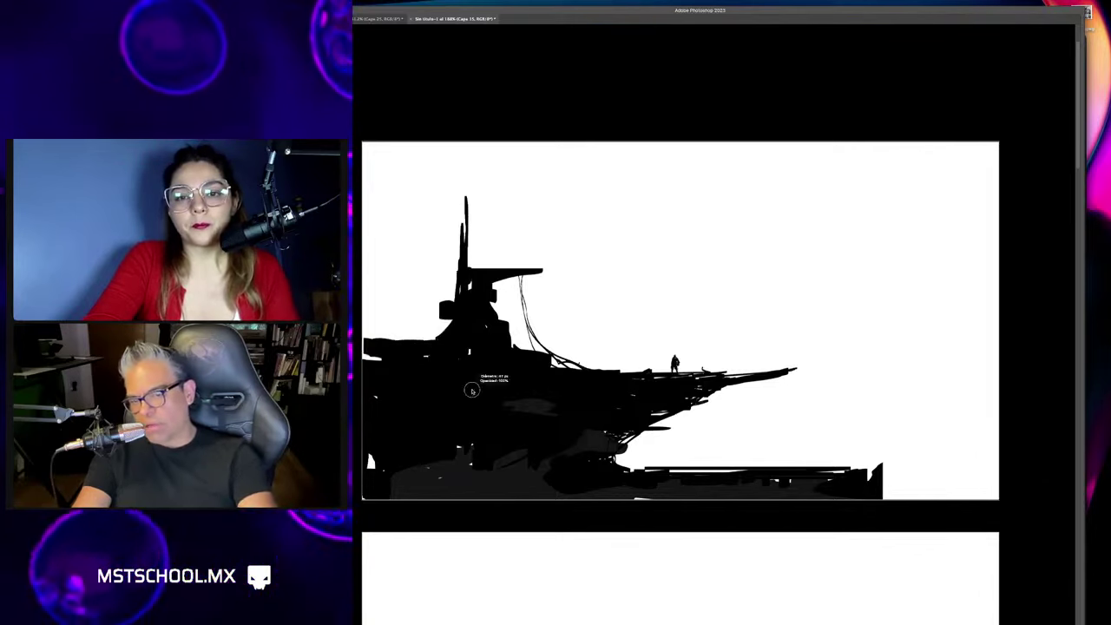
pyautogui.moveTo(453, 326); pyautogui.dragTo(428, 299)
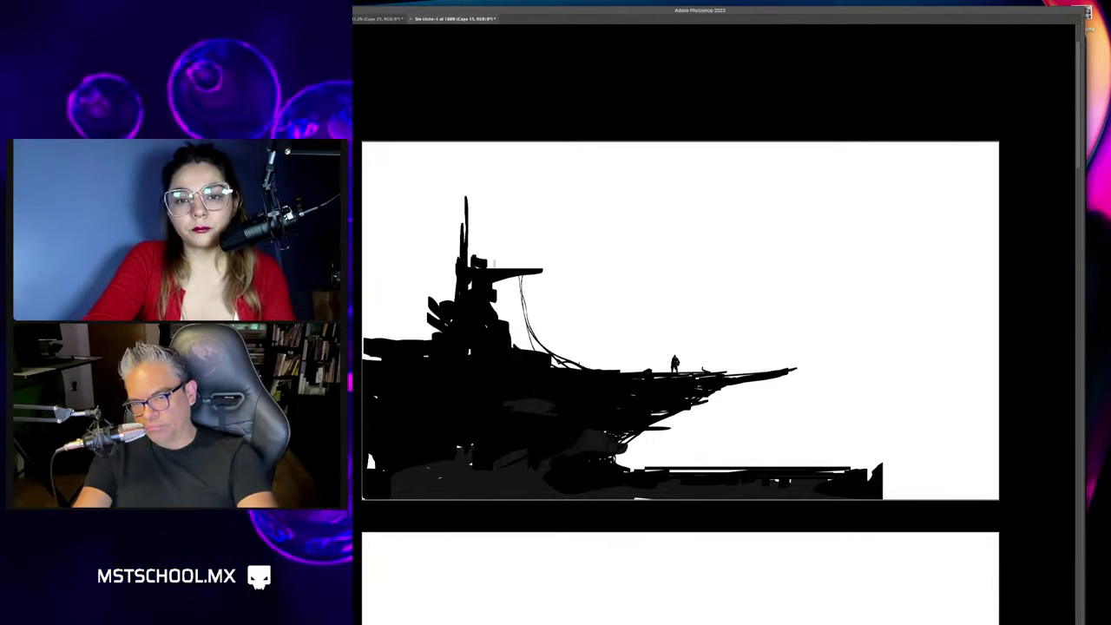
pyautogui.moveTo(486, 264); pyautogui.dragTo(555, 264)
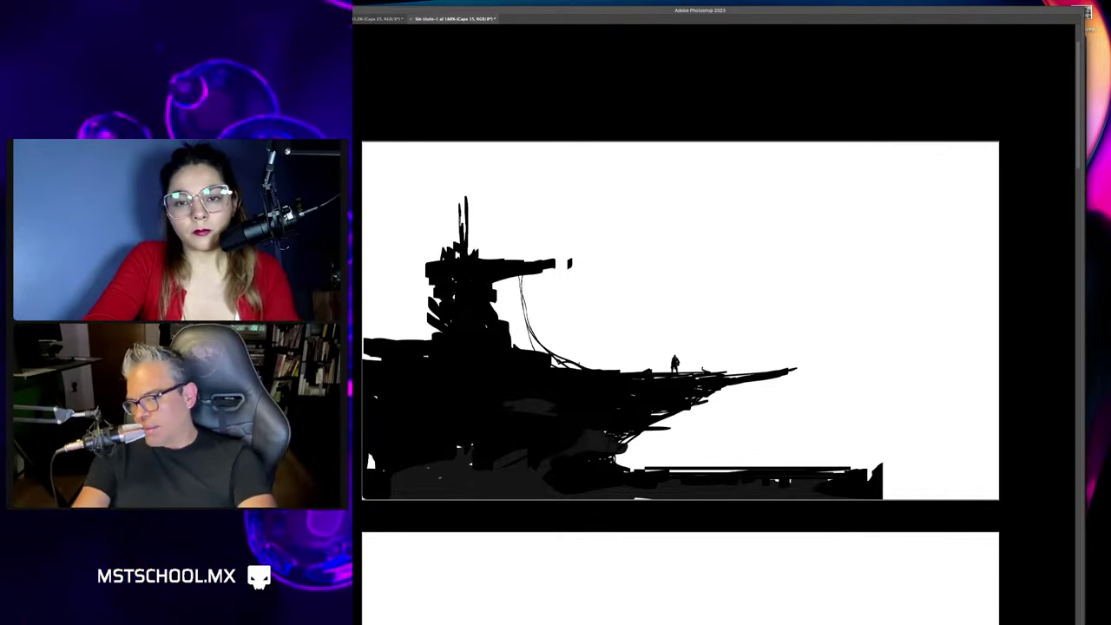
pyautogui.moveTo(449, 223)
pyautogui.mouseDown()
pyautogui.moveTo(474, 226)
pyautogui.moveTo(483, 205)
pyautogui.mouseUp()
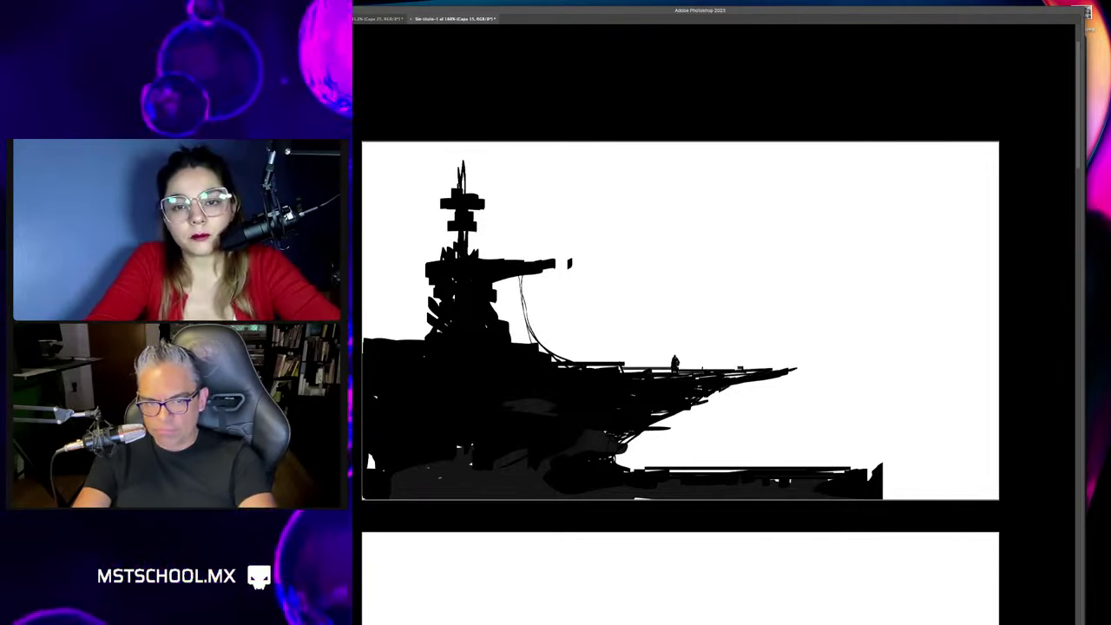
# Break up the lower deck with white texture, then paint a dark base and angled hull stroke.
pyautogui.scroll(-2, 582, 412)
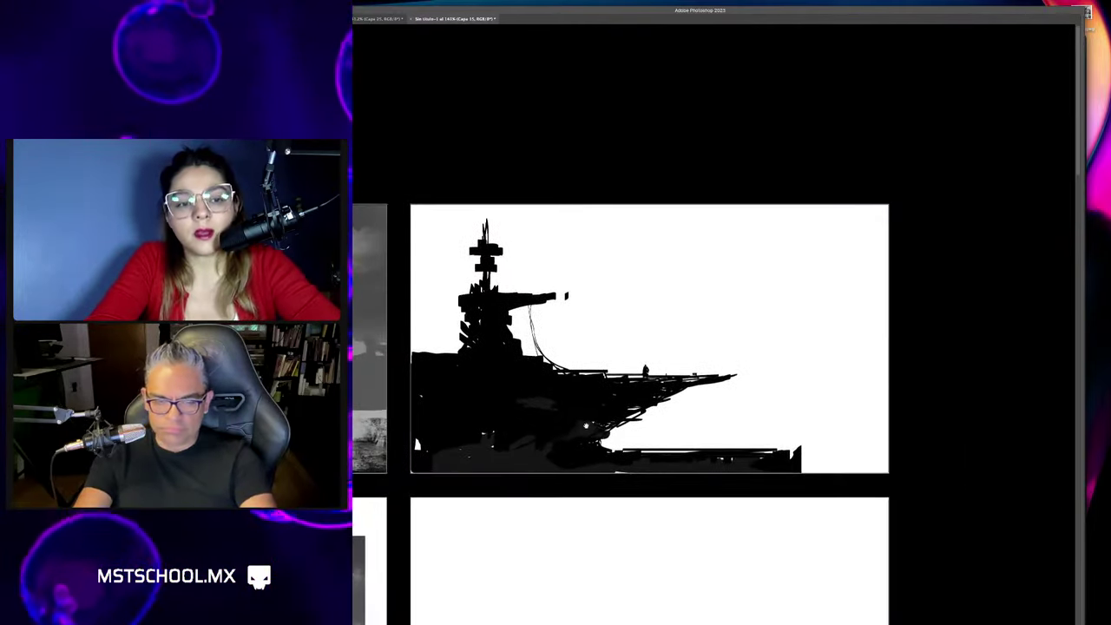
pyautogui.scroll(1, 682, 431)
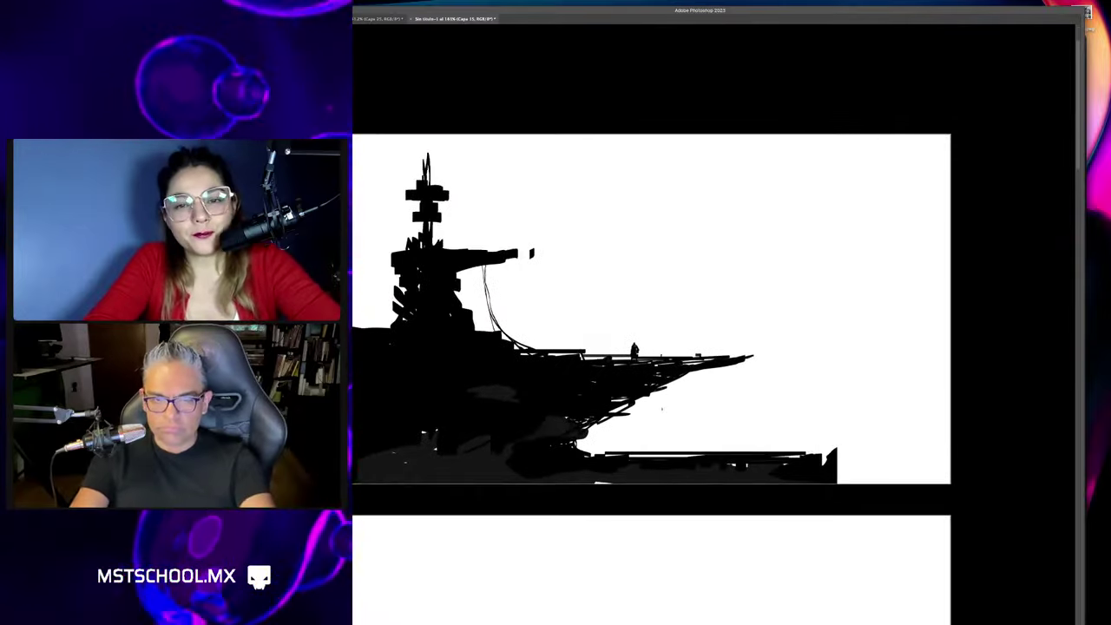
pyautogui.scroll(1, 687, 409)
pyautogui.scroll(1, 687, 408)
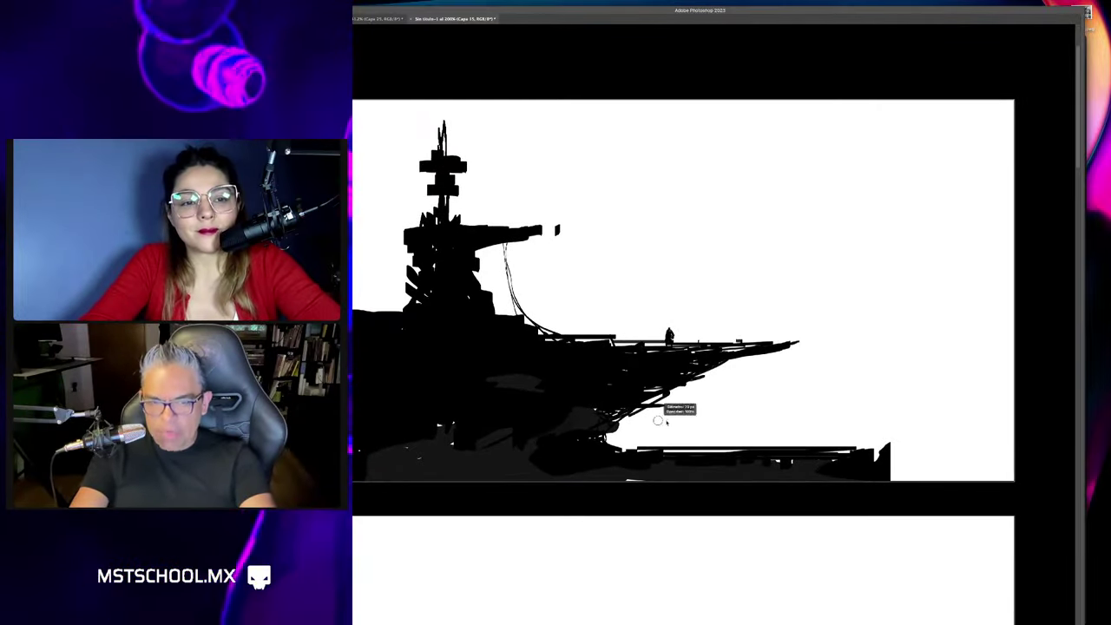
pyautogui.scroll(-1, 625, 432)
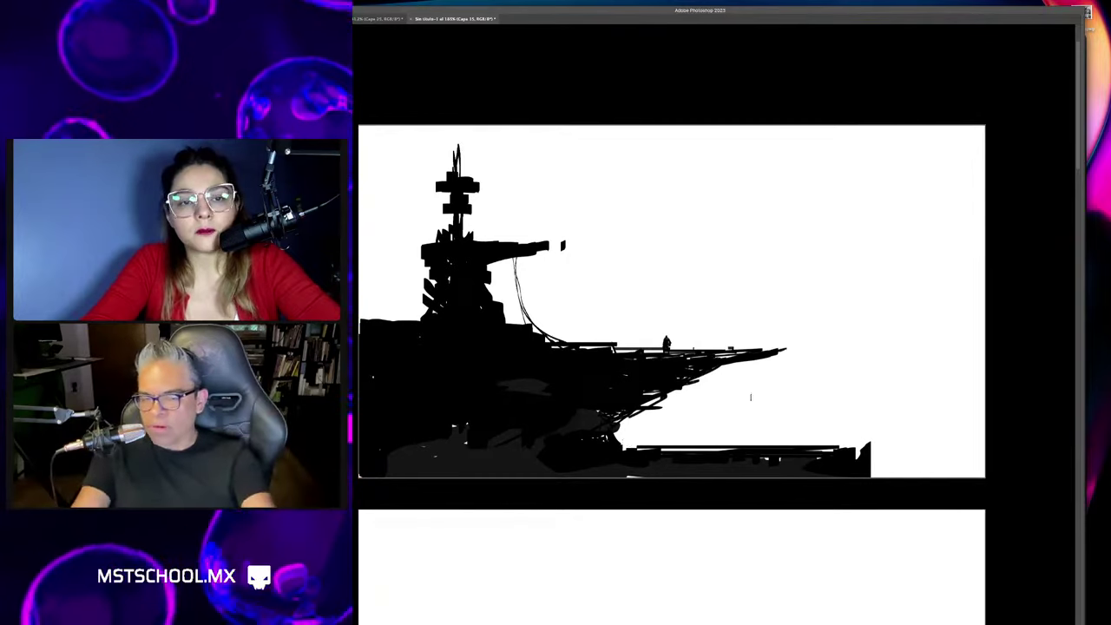
pyautogui.moveTo(669, 468)
pyautogui.mouseDown()
pyautogui.moveTo(729, 434)
pyautogui.moveTo(825, 416)
pyautogui.mouseUp()
pyautogui.moveTo(781, 460); pyautogui.dragTo(877, 416)
pyautogui.moveTo(747, 468)
pyautogui.mouseDown()
pyautogui.moveTo(634, 434)
pyautogui.moveTo(868, 434)
pyautogui.mouseUp()
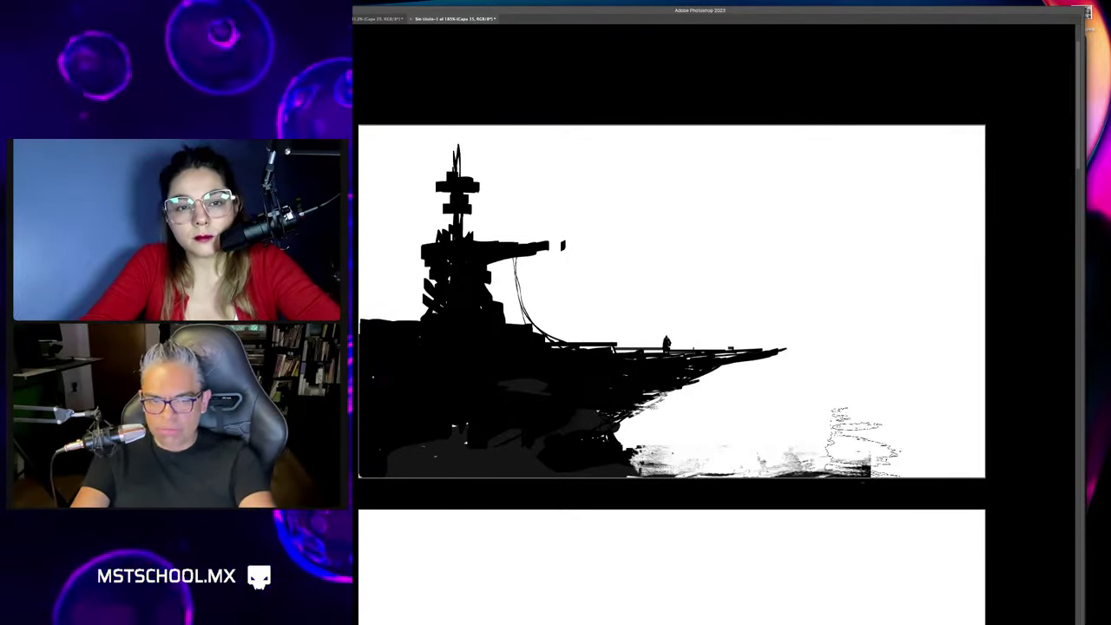
pyautogui.moveTo(824, 473); pyautogui.dragTo(894, 425)
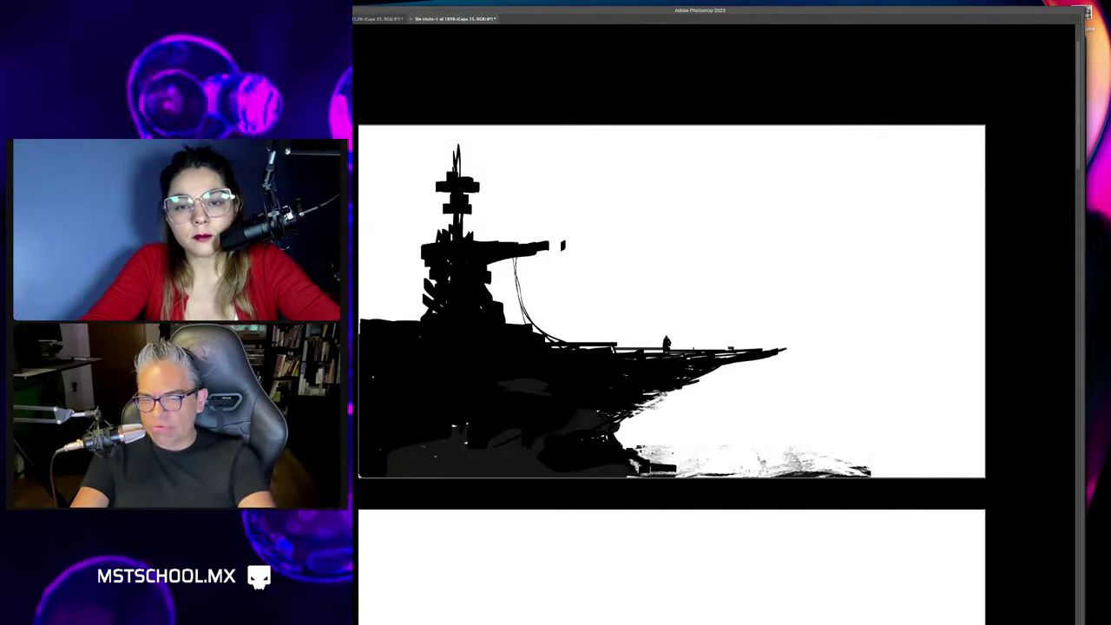
pyautogui.moveTo(633, 468); pyautogui.dragTo(834, 470)
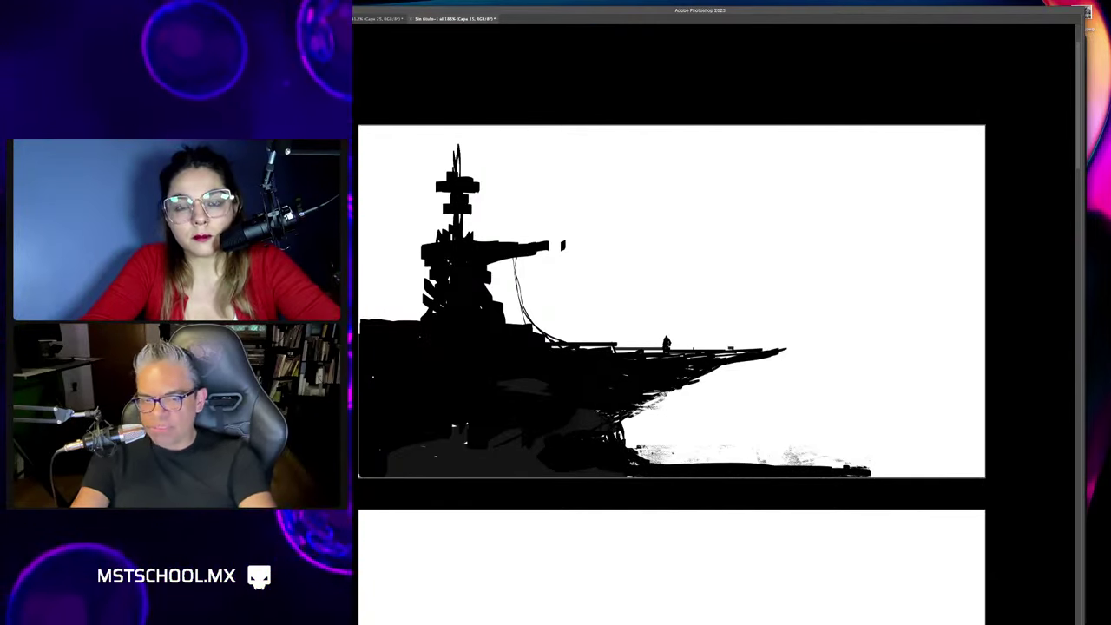
pyautogui.moveTo(623, 437); pyautogui.dragTo(664, 458)
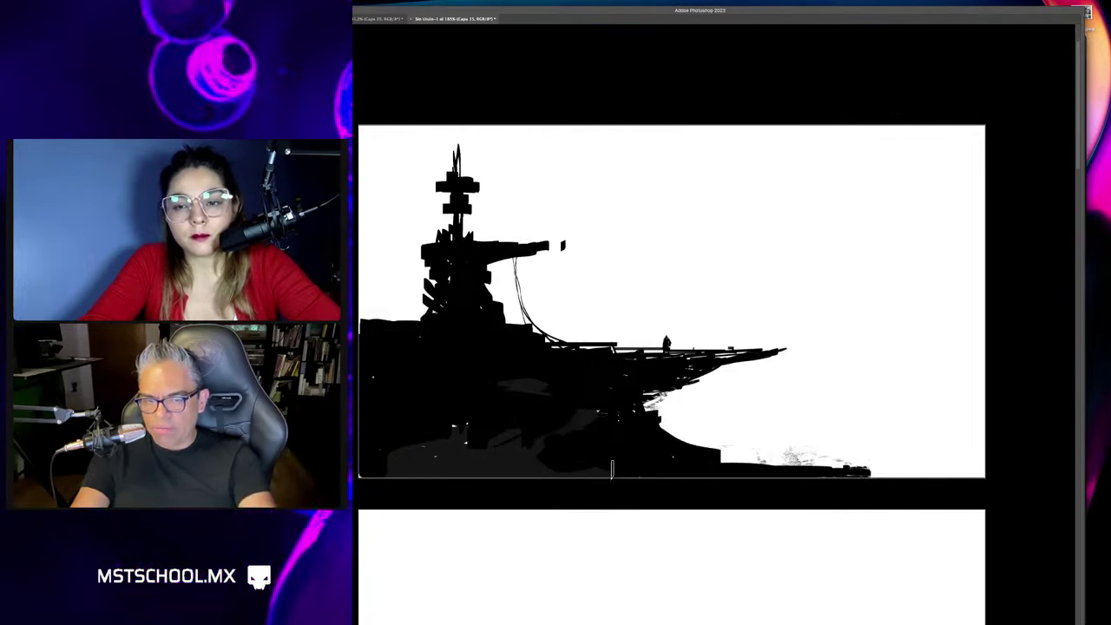
# Paint a black wedge and spiky shapes across the hull's lower right end.
pyautogui.moveTo(772, 460); pyautogui.dragTo(886, 426)
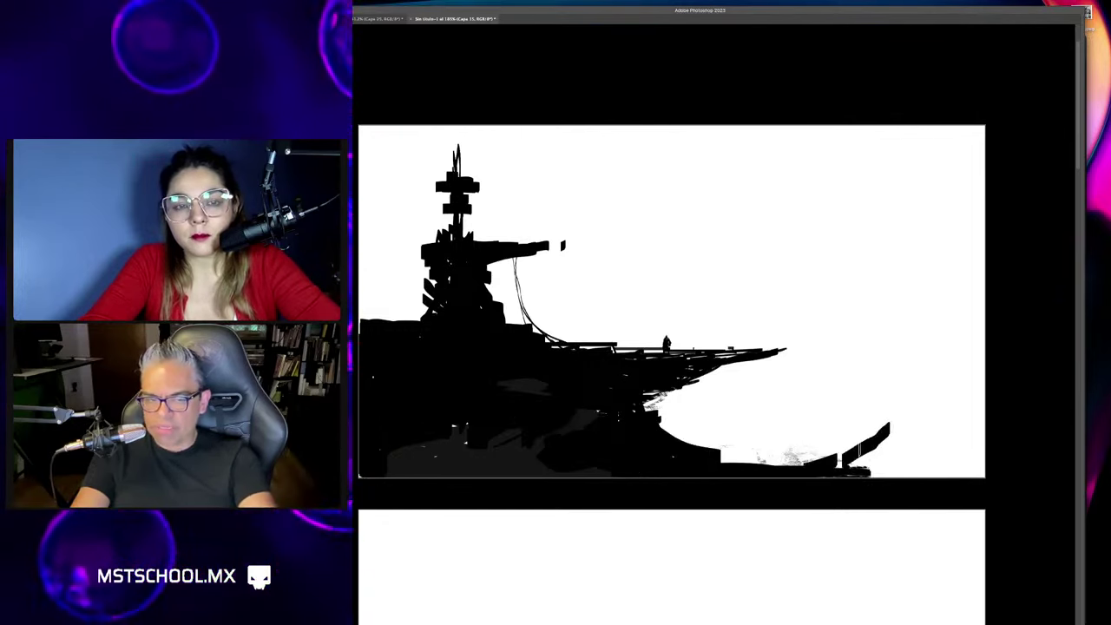
pyautogui.moveTo(875, 470)
pyautogui.mouseDown()
pyautogui.moveTo(887, 432)
pyautogui.moveTo(981, 464)
pyautogui.mouseUp()
pyautogui.moveTo(694, 303); pyautogui.dragTo(600, 298)
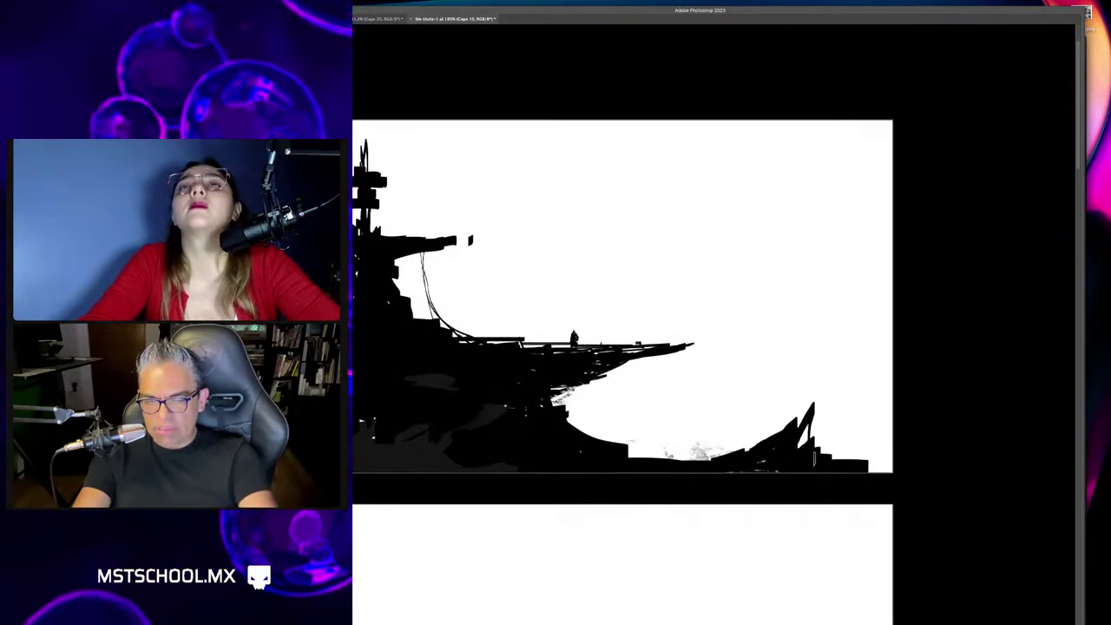
pyautogui.moveTo(820, 460); pyautogui.dragTo(889, 404)
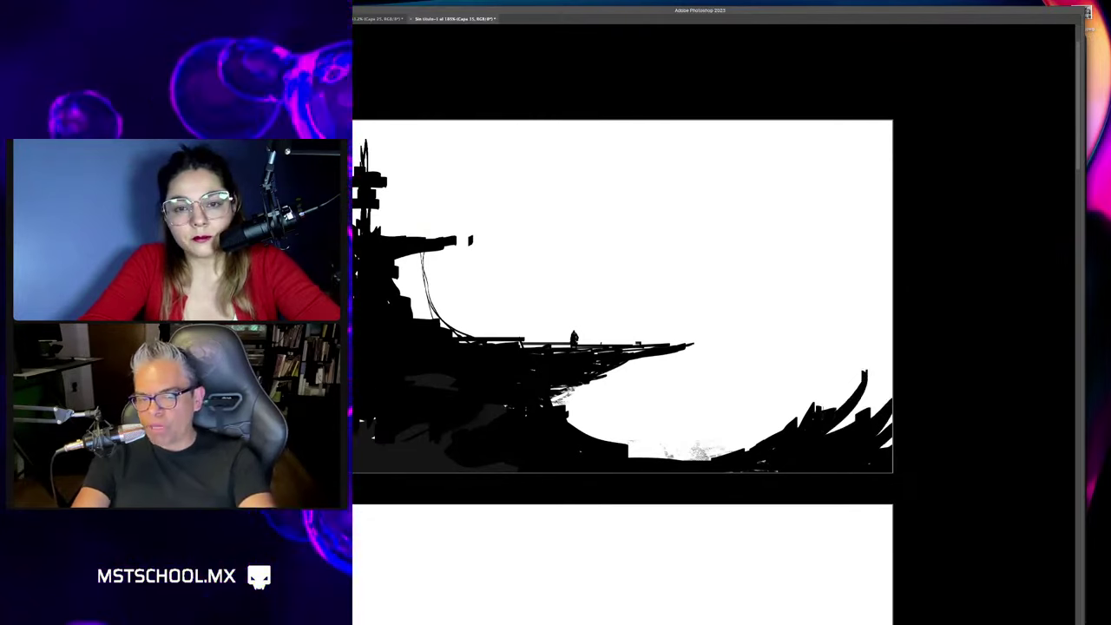
pyautogui.moveTo(747, 451); pyautogui.dragTo(771, 382)
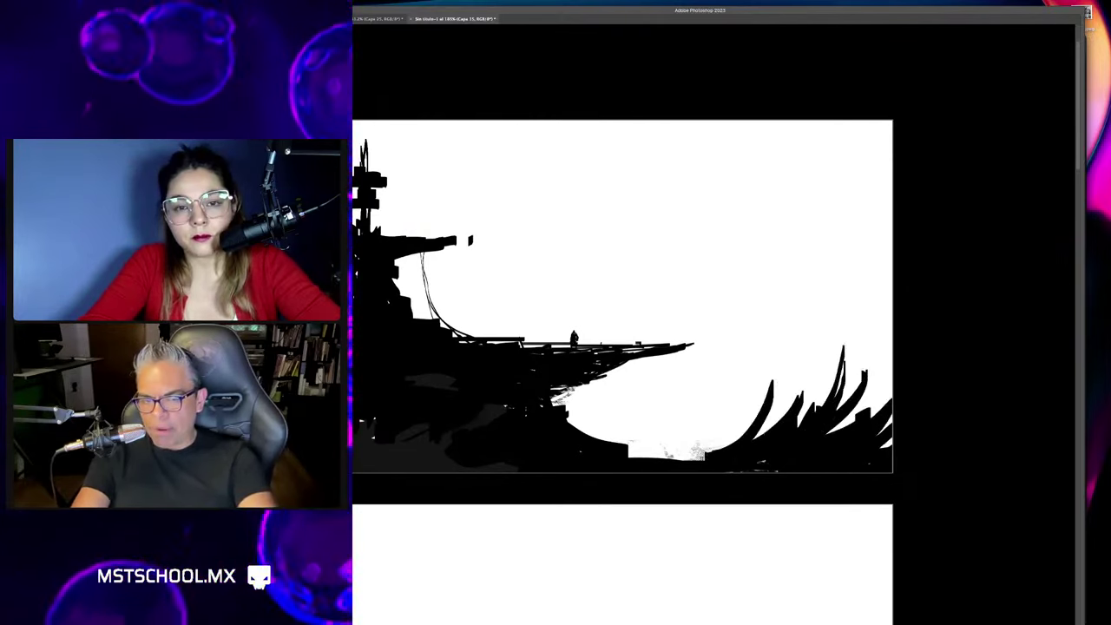
pyautogui.moveTo(707, 456); pyautogui.dragTo(727, 415)
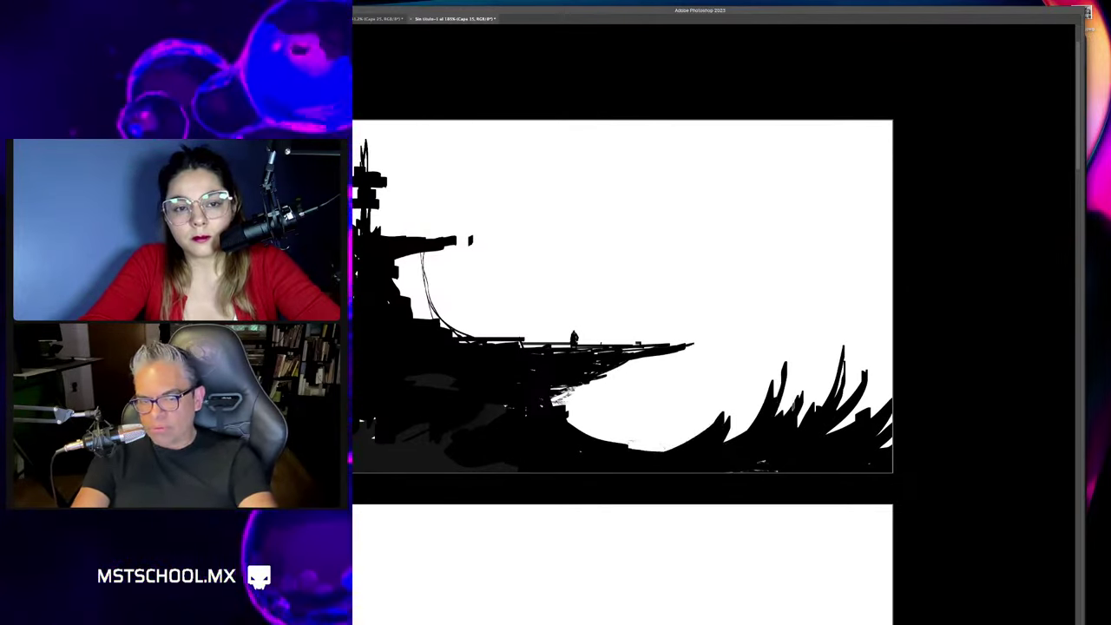
# Add tall spikes on the hull's right side, undo one, and draw thin hanging cables.
pyautogui.moveTo(863, 408); pyautogui.dragTo(873, 288)
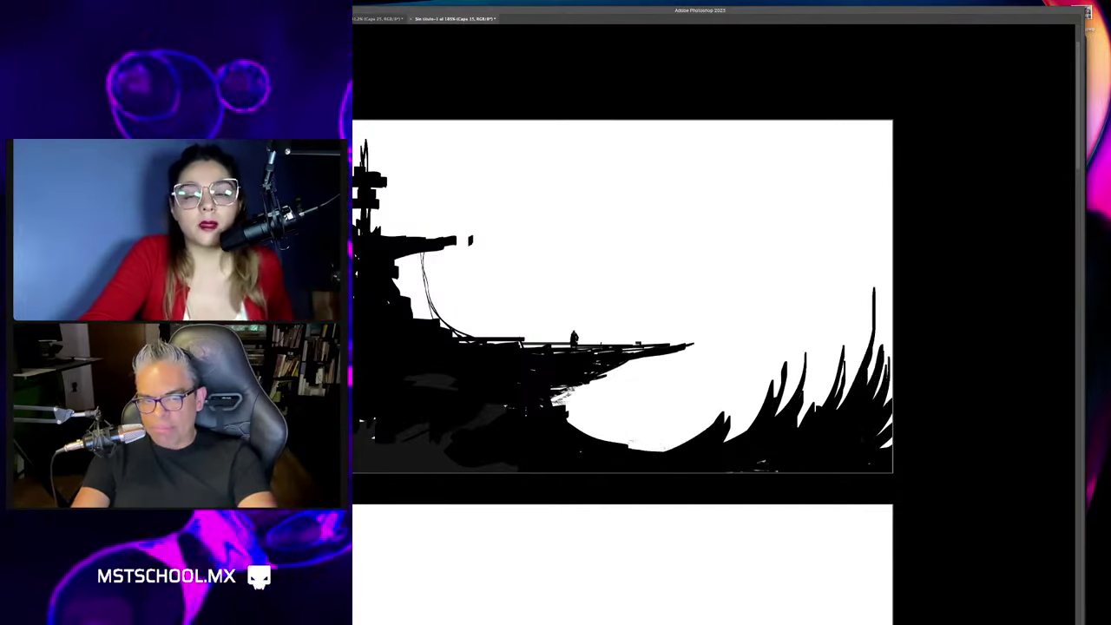
pyautogui.moveTo(849, 406)
pyautogui.mouseDown()
pyautogui.moveTo(842, 256)
pyautogui.moveTo(859, 206)
pyautogui.mouseUp()
pyautogui.moveTo(816, 430); pyautogui.dragTo(830, 323)
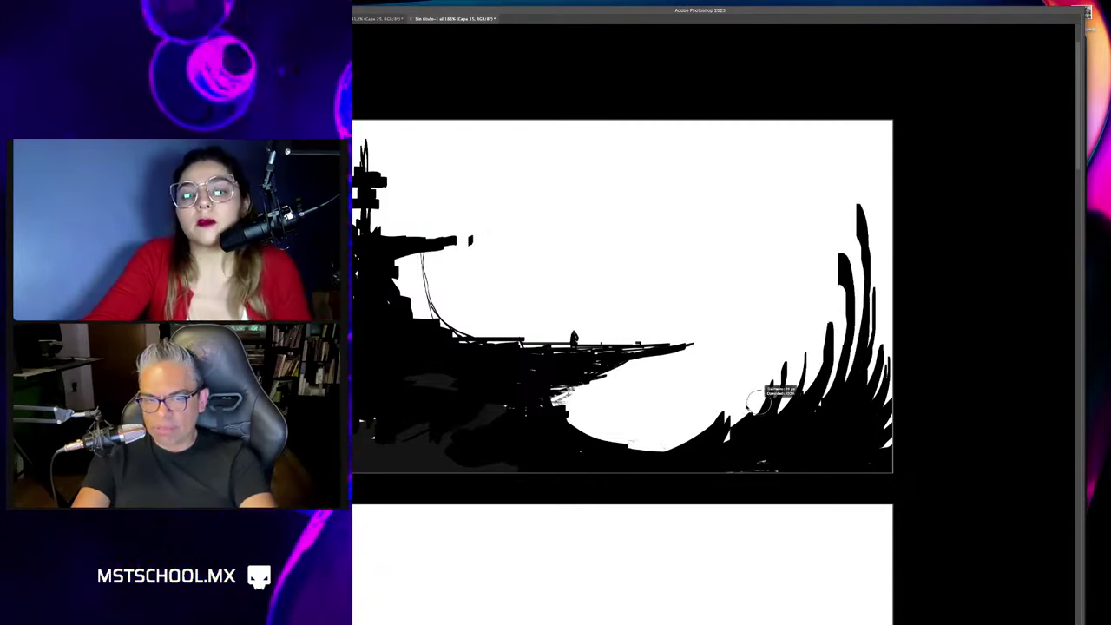
pyautogui.hotkey('ctrl', 'z')
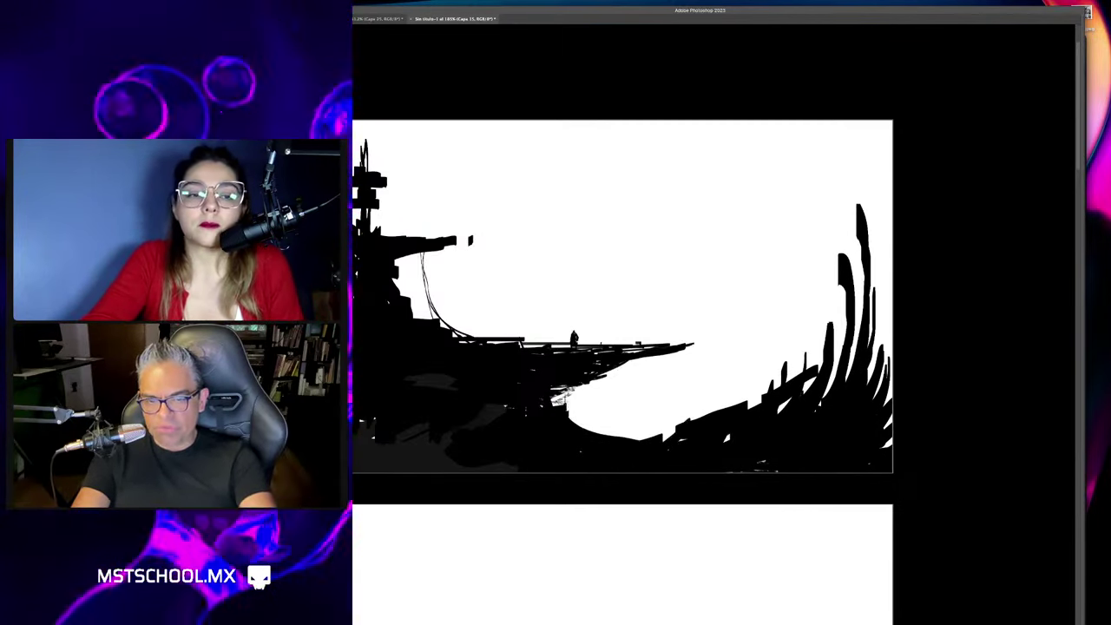
pyautogui.hotkey('ctrl', '-')
pyautogui.scroll(2, 724, 434)
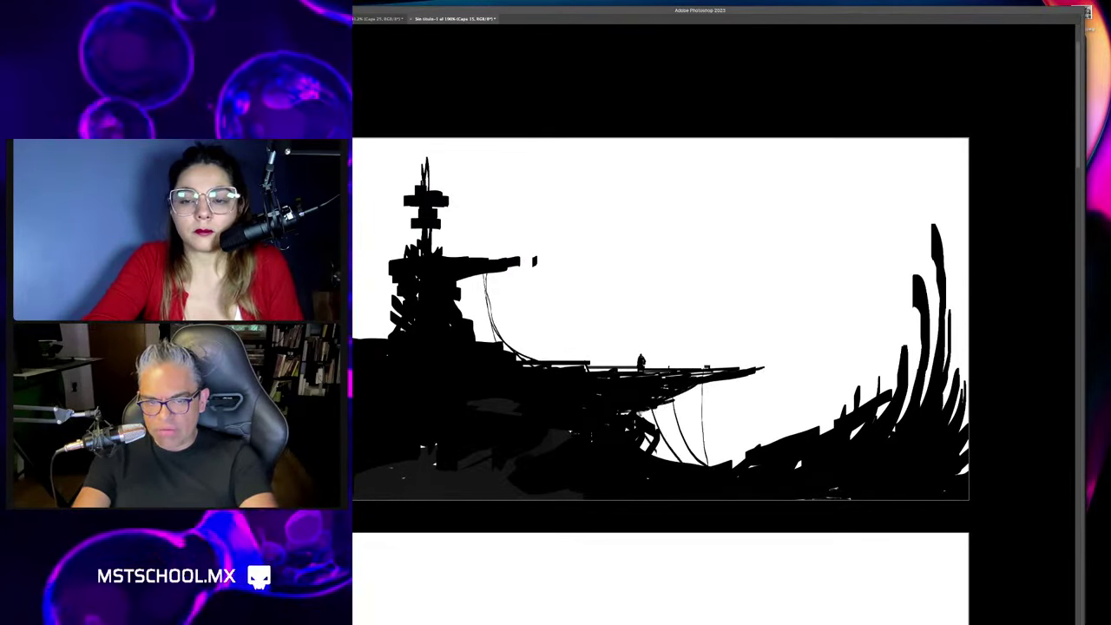
pyautogui.moveTo(653, 410); pyautogui.dragTo(686, 460)
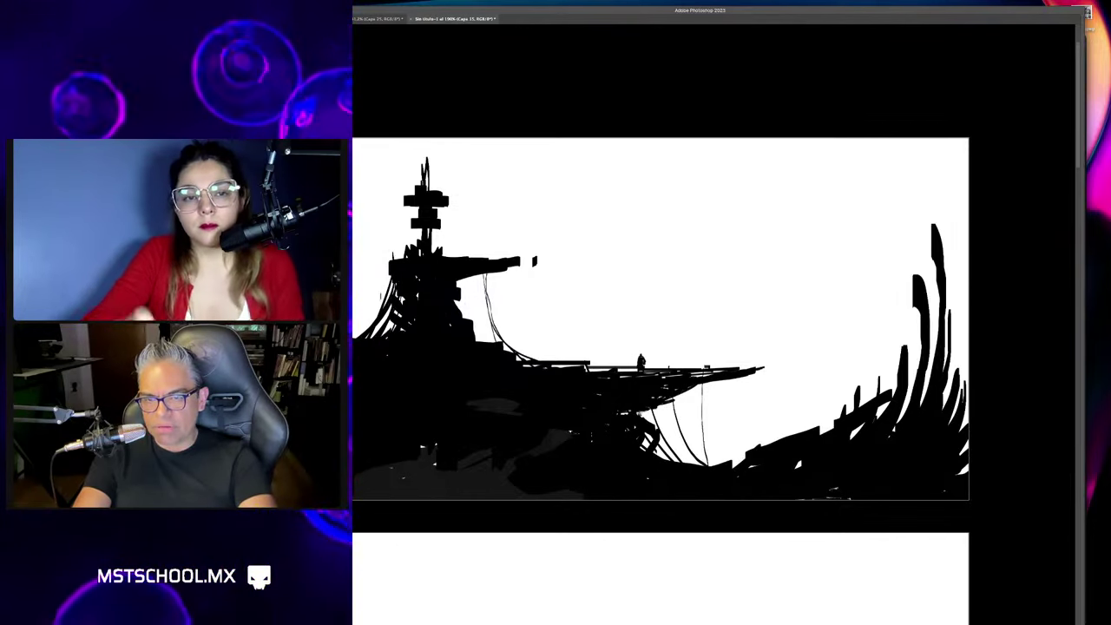
# Draw a thin curved line left of the tower, then view the whole thumbnail sheet.
pyautogui.moveTo(371, 259); pyautogui.dragTo(415, 222)
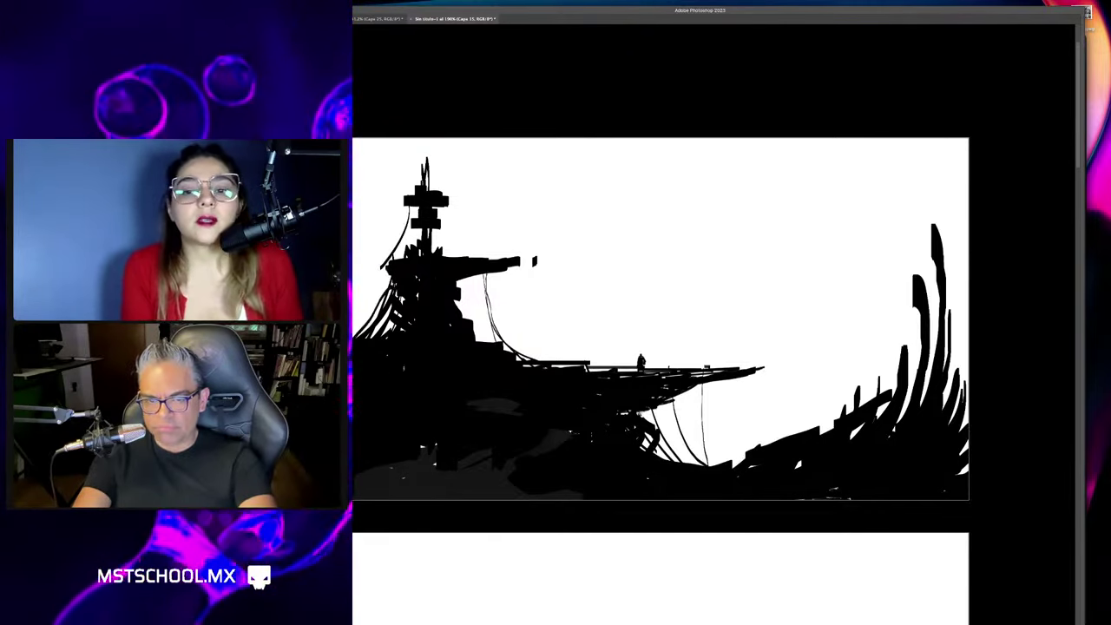
pyautogui.scroll(-1, 425, 358)
pyautogui.hscroll(-3, 560, 407)
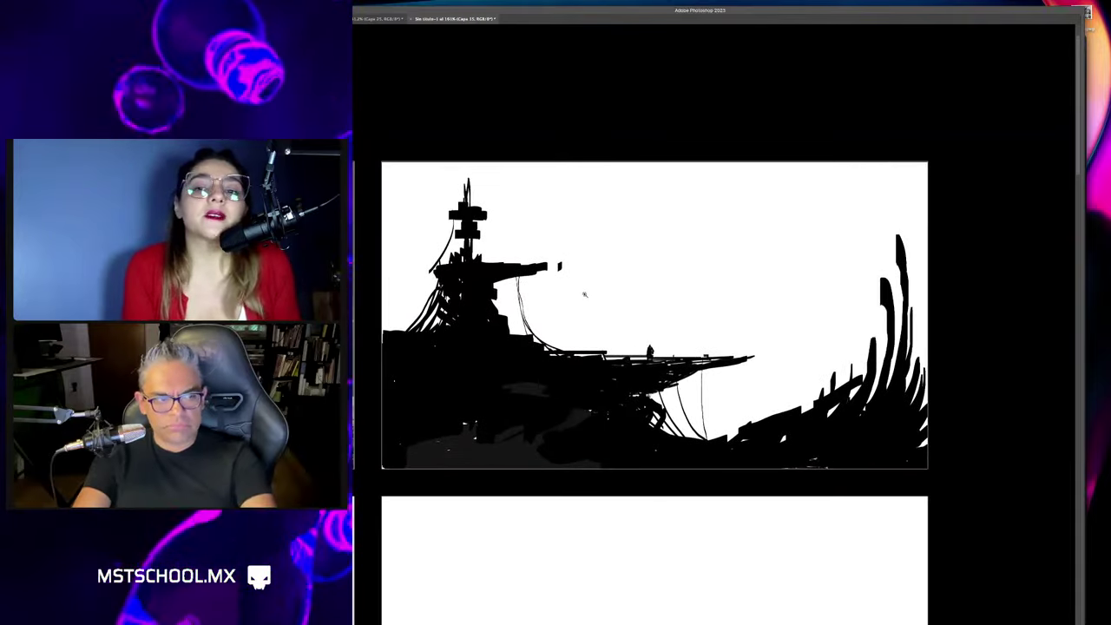
pyautogui.scroll(1, 654, 305)
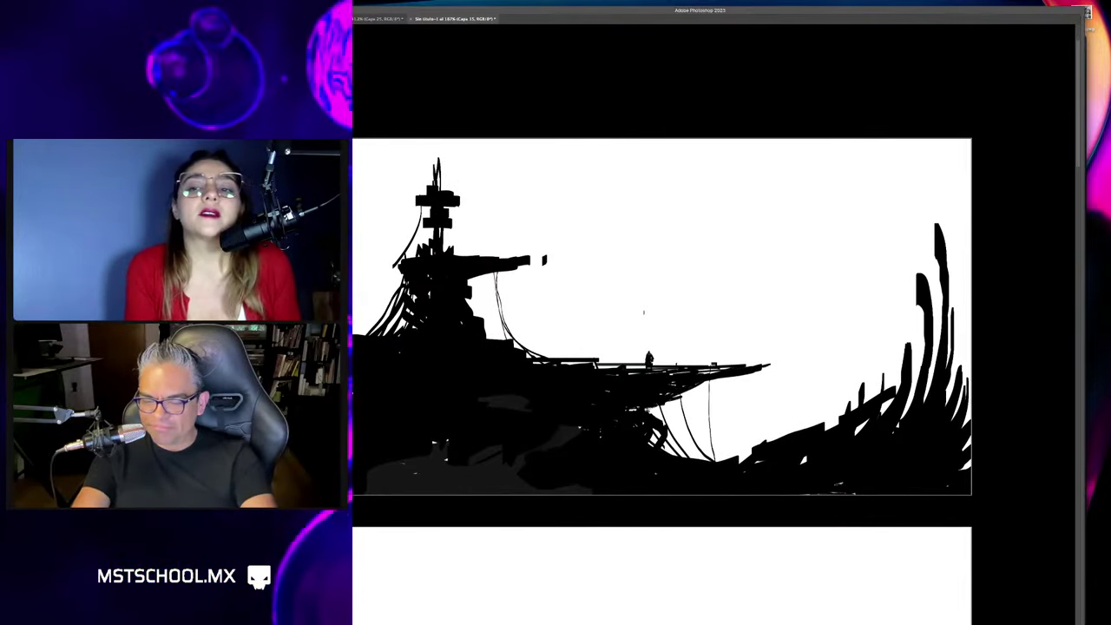
pyautogui.scroll(1, 639, 316)
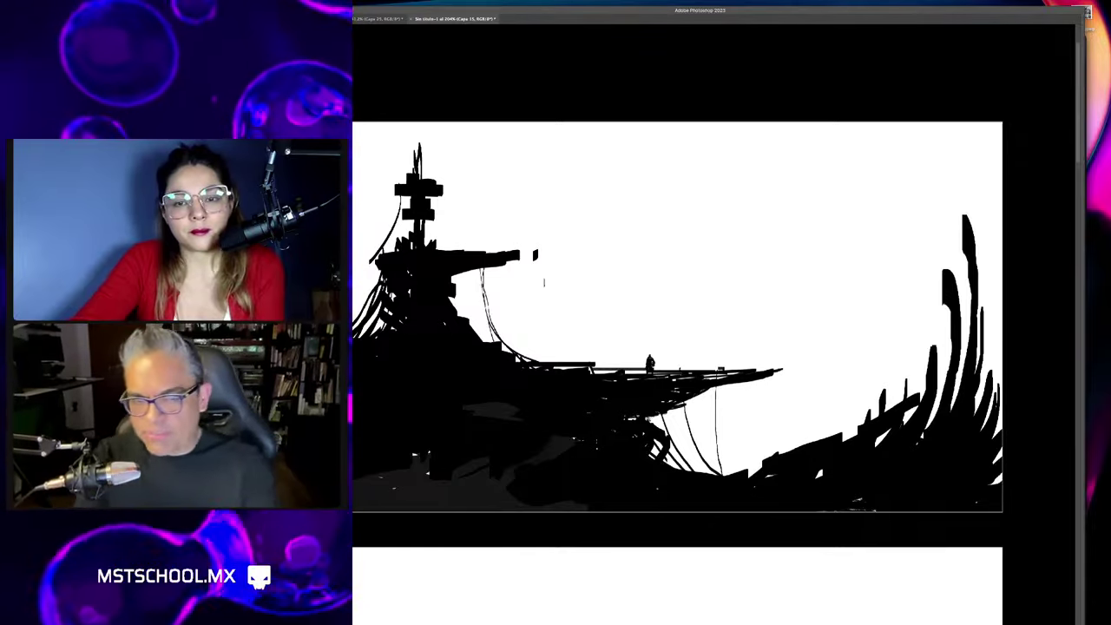
pyautogui.scroll(-3, 677, 317)
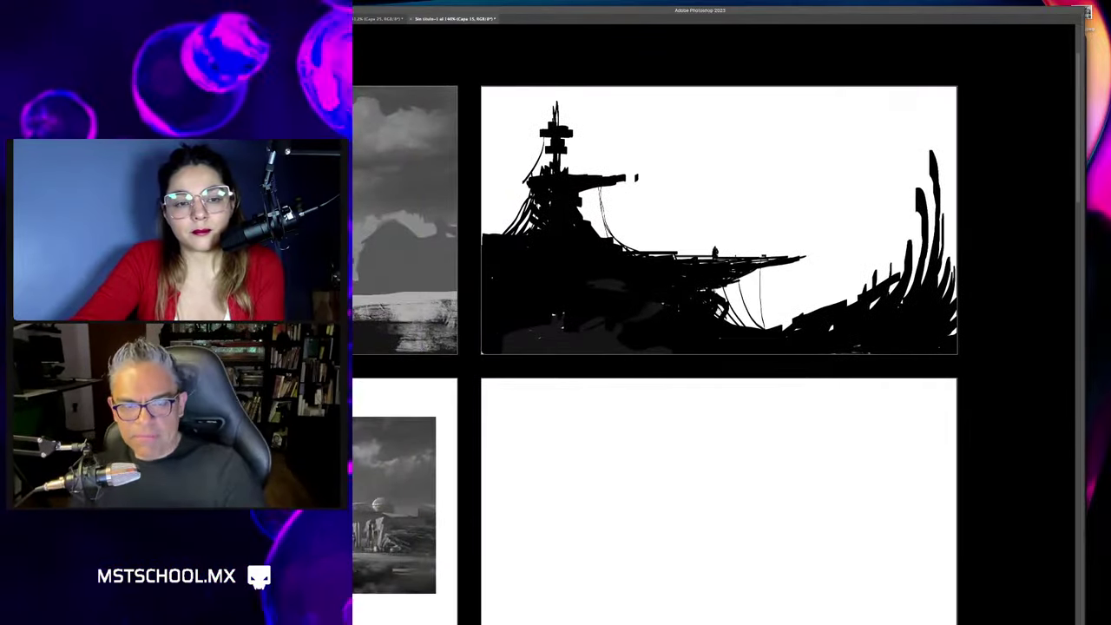
pyautogui.scroll(-2, 897, 219)
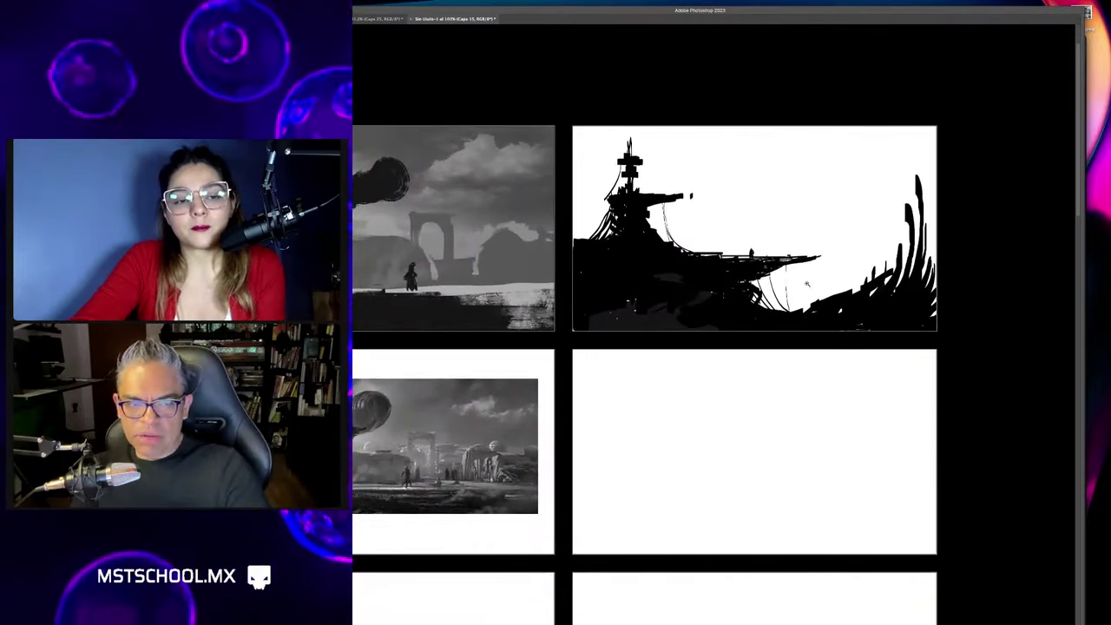
# Delete the two unused green layers and add a new empty layer beneath the ship layer.
pyautogui.press('Tab')
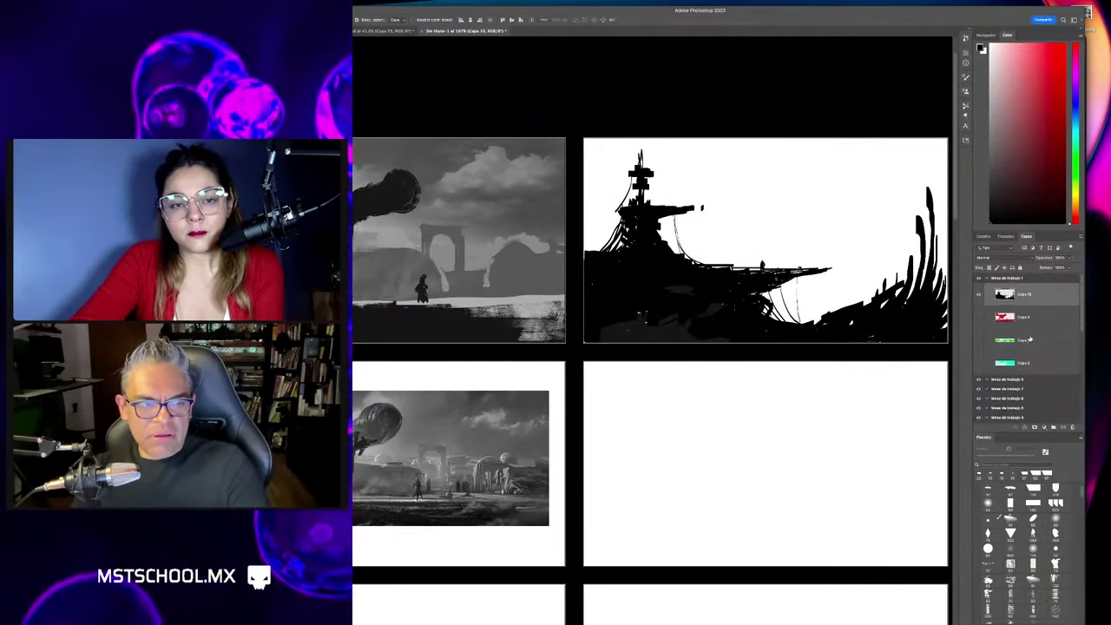
pyautogui.click(1029, 340)
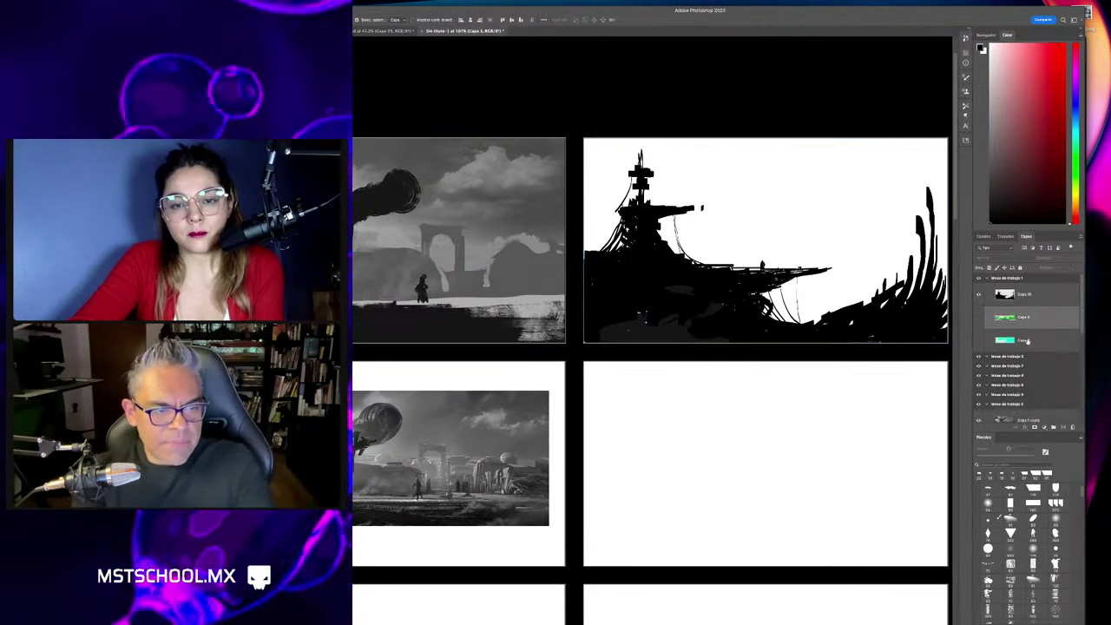
pyautogui.press('Delete')
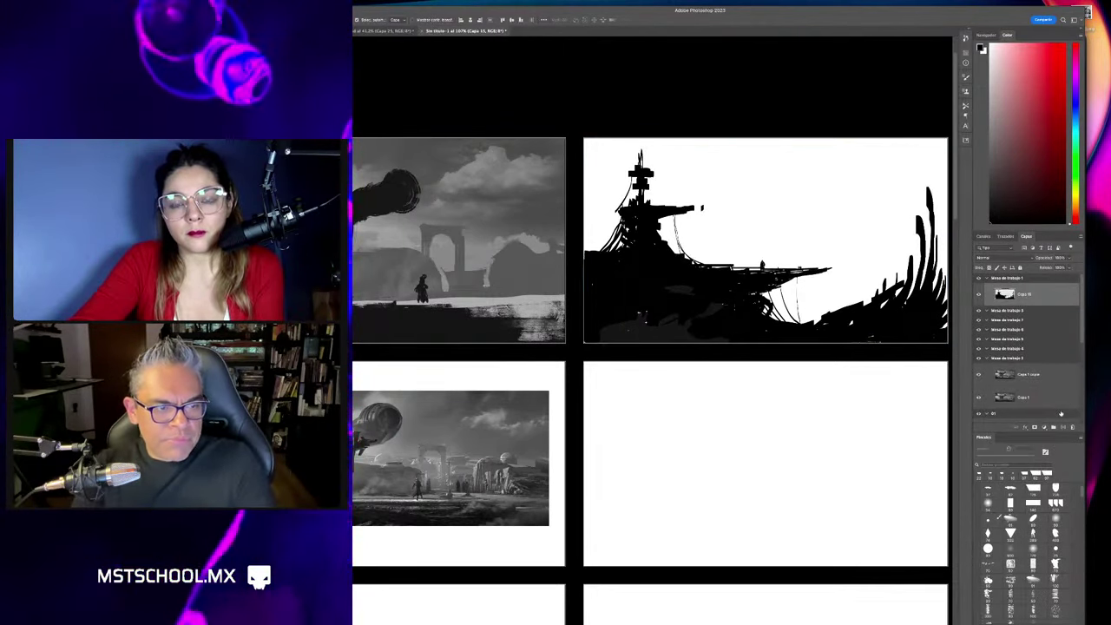
pyautogui.click(1062, 427)
pyautogui.moveTo(1040, 319); pyautogui.dragTo(1040, 323)
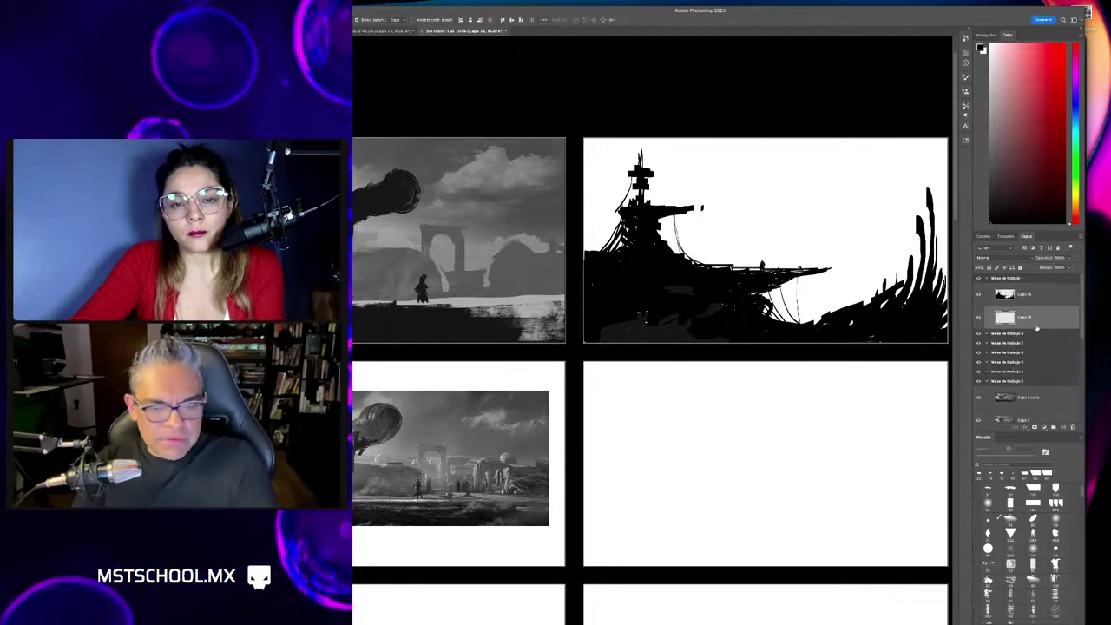
# Fill the new layer with a vertical gray gradient sky behind the ship and lower its opacity.
pyautogui.press('g')
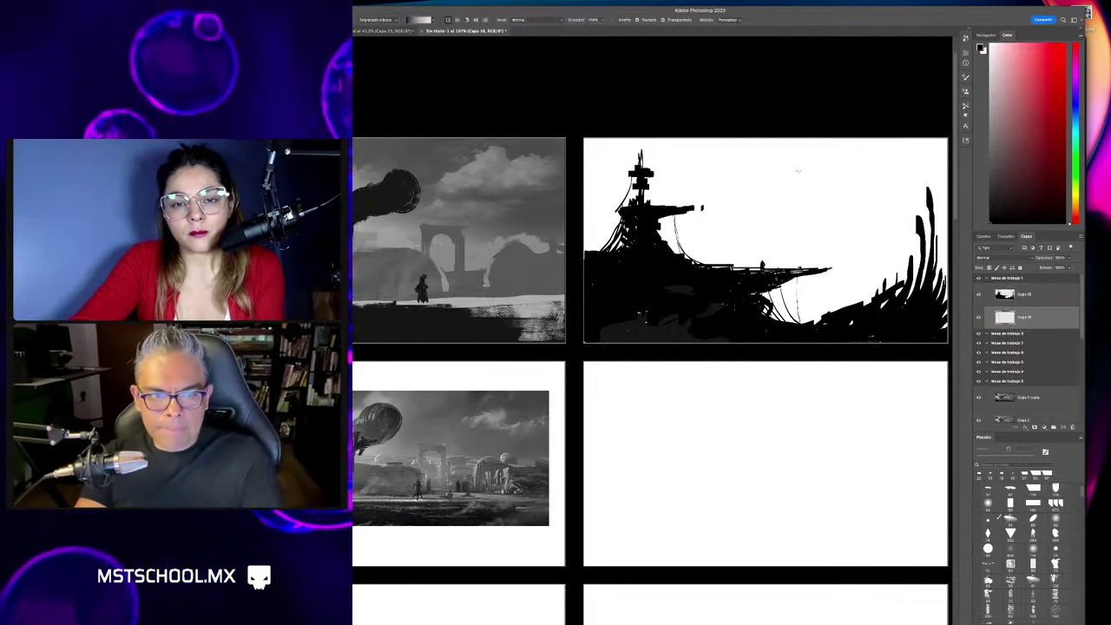
pyautogui.moveTo(781, 329); pyautogui.dragTo(791, 77)
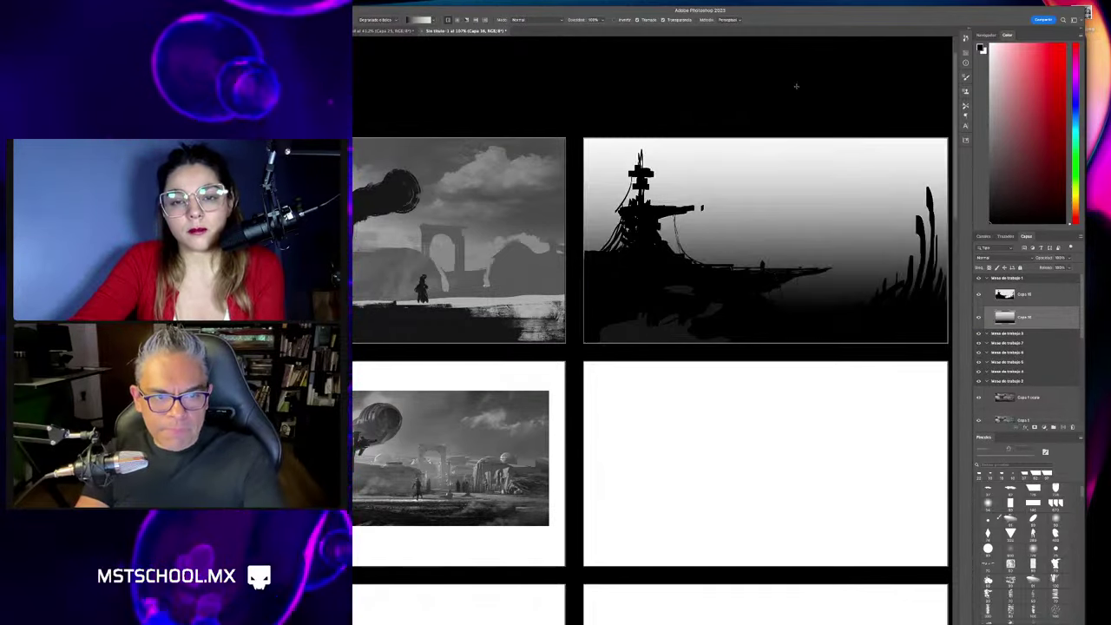
pyautogui.press('v')
pyautogui.press('3')
pyautogui.press('4')
pyautogui.press('7')
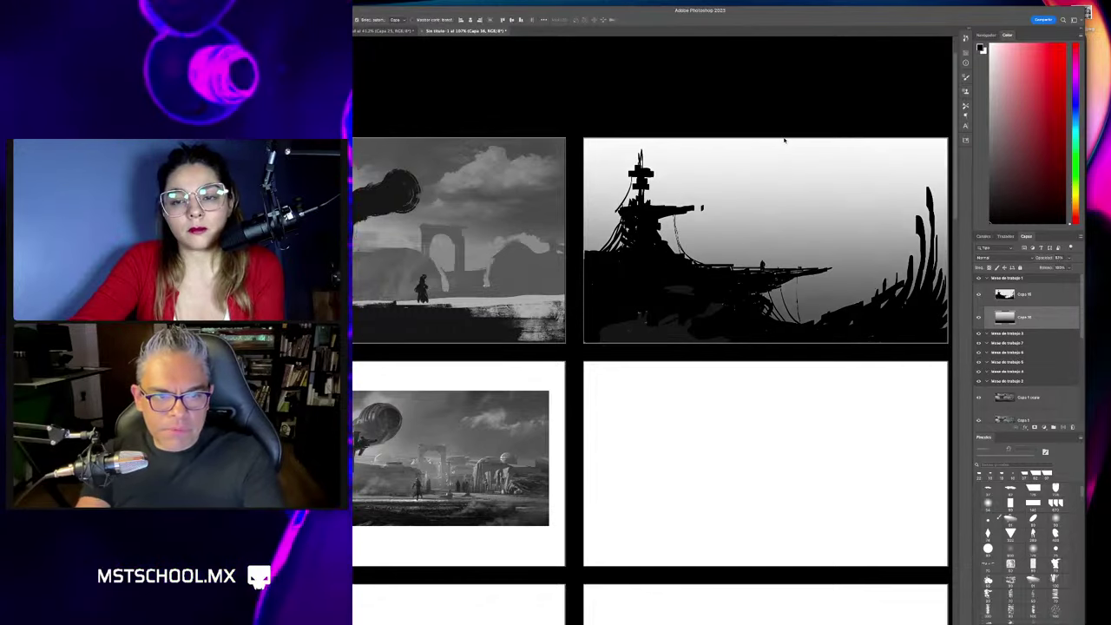
pyautogui.press('8')
# Try several opacity values on the gradient layer to settle on a soft, faint sky.
pyautogui.press('5')
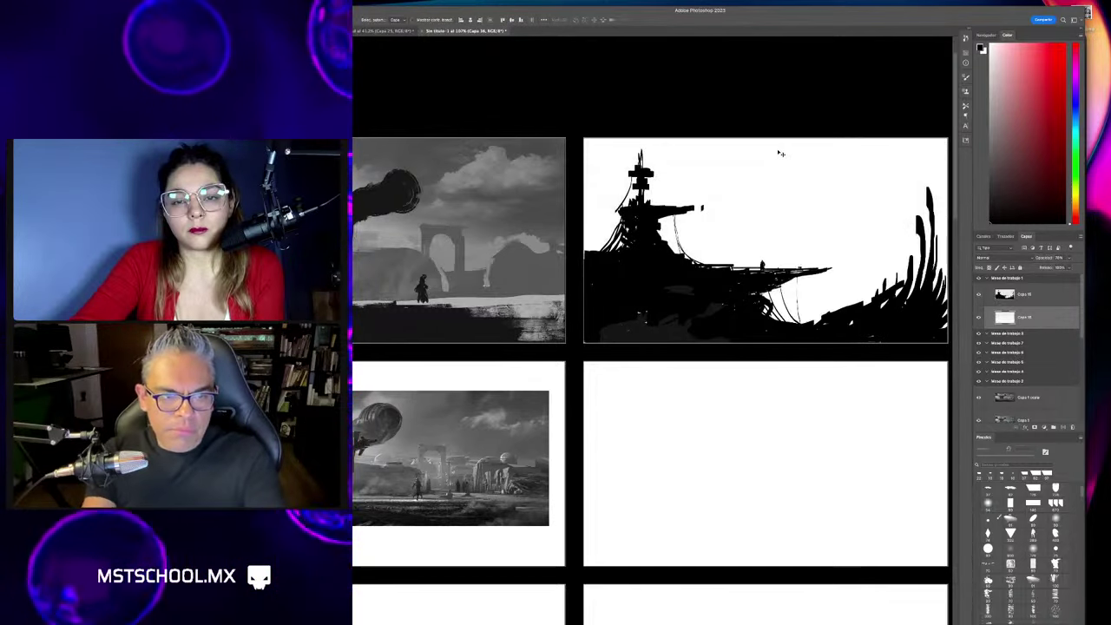
pyautogui.press('7')
pyautogui.press('5')
pyautogui.press('7')
pyautogui.press('2')
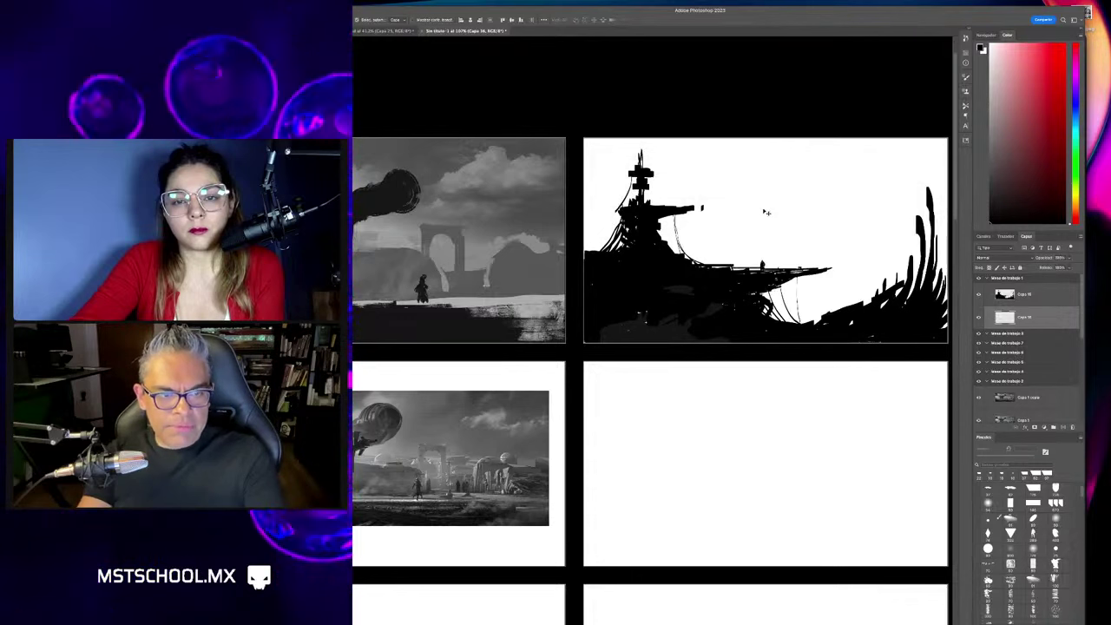
pyautogui.press('7')
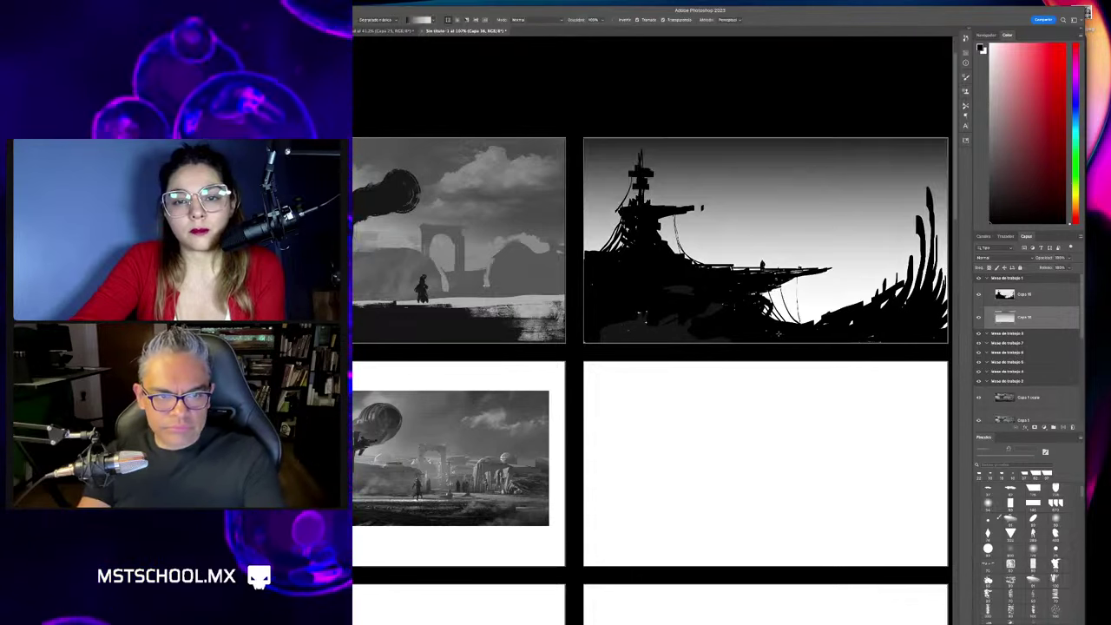
pyautogui.press('i')
pyautogui.press('5')
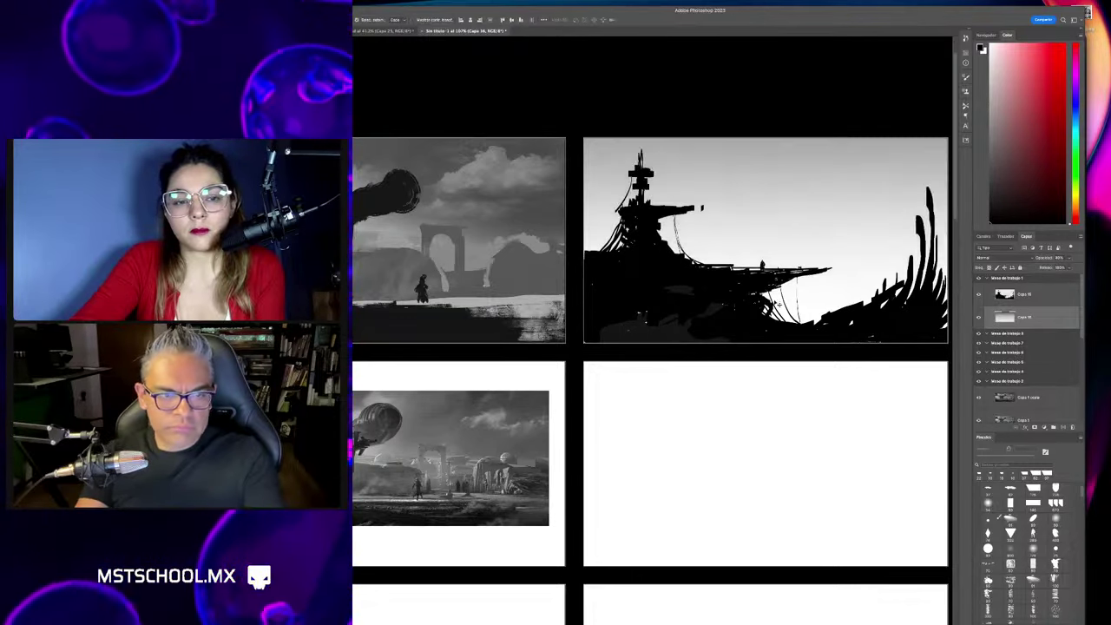
pyautogui.press('7')
# Zoom in and out on the ship thumbnail to check the gradient sky.
pyautogui.press('z')
pyautogui.click(779, 304)
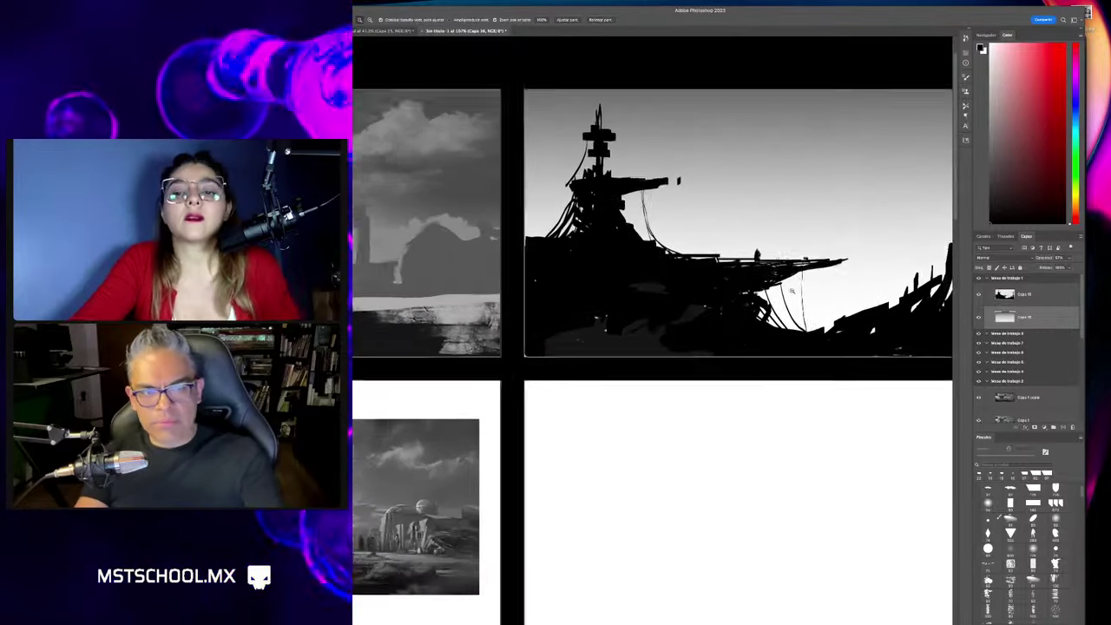
pyautogui.moveTo(791, 292)
pyautogui.mouseDown()
pyautogui.moveTo(666, 318)
pyautogui.moveTo(676, 321)
pyautogui.mouseUp()
pyautogui.moveTo(687, 366); pyautogui.dragTo(741, 364)
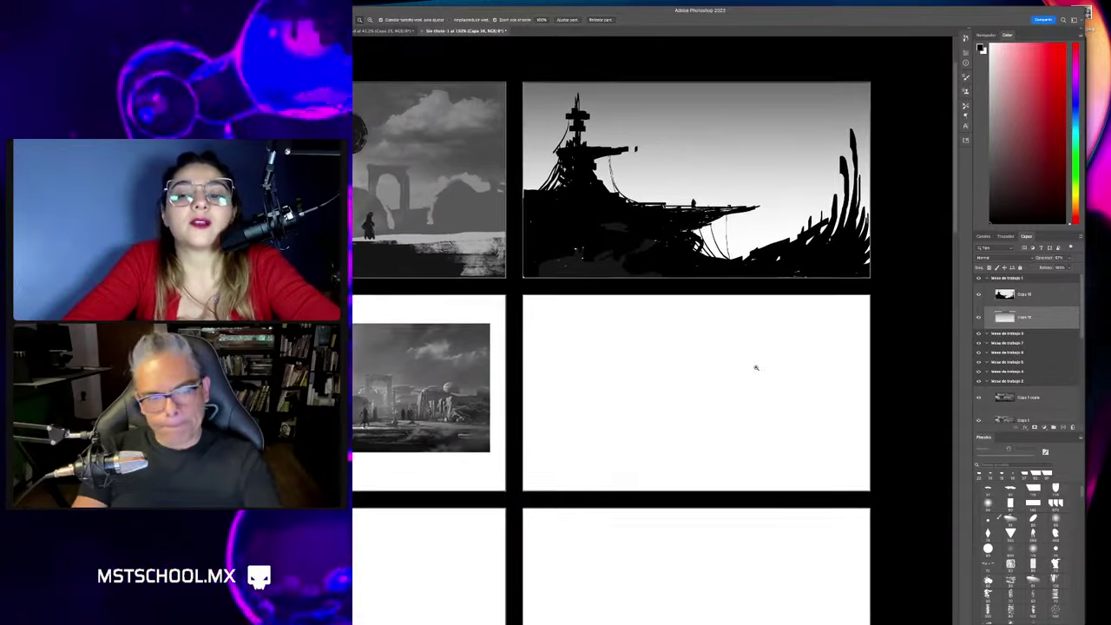
# Go back to the ship frame's top layer and add a new empty layer.
pyautogui.click(1028, 396)
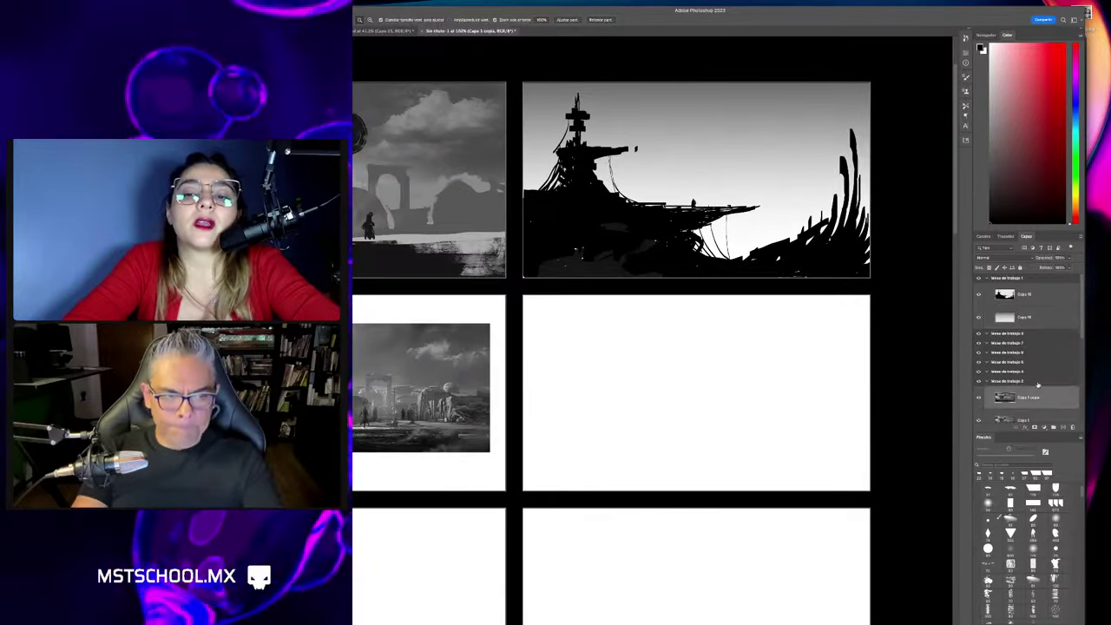
pyautogui.click(1039, 299)
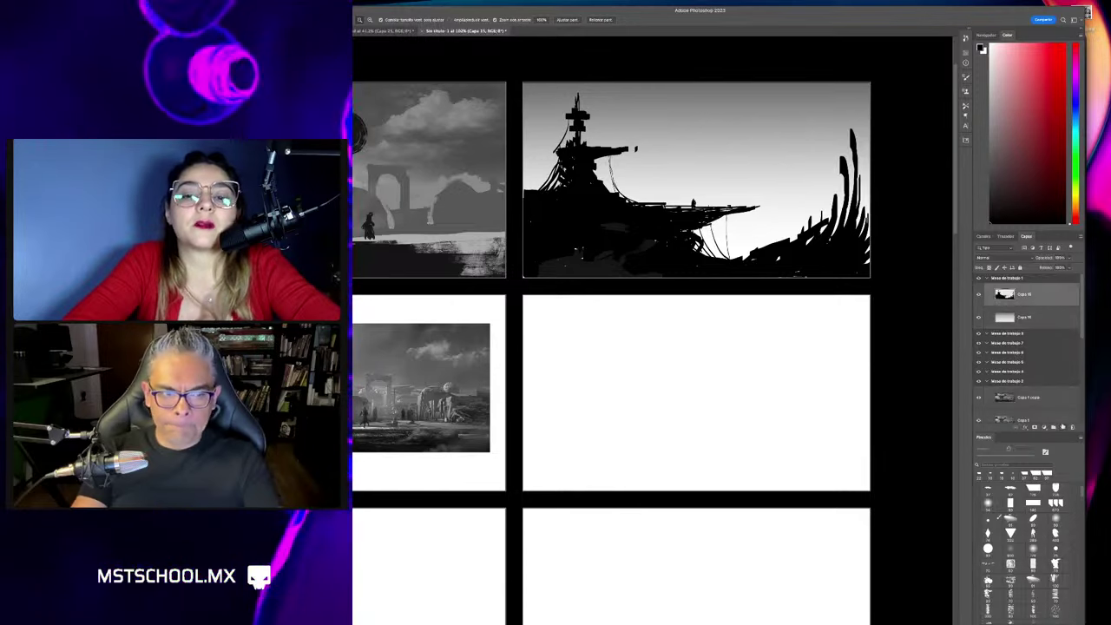
pyautogui.hotkey('ctrl', 'shift', 'alt', 'n')
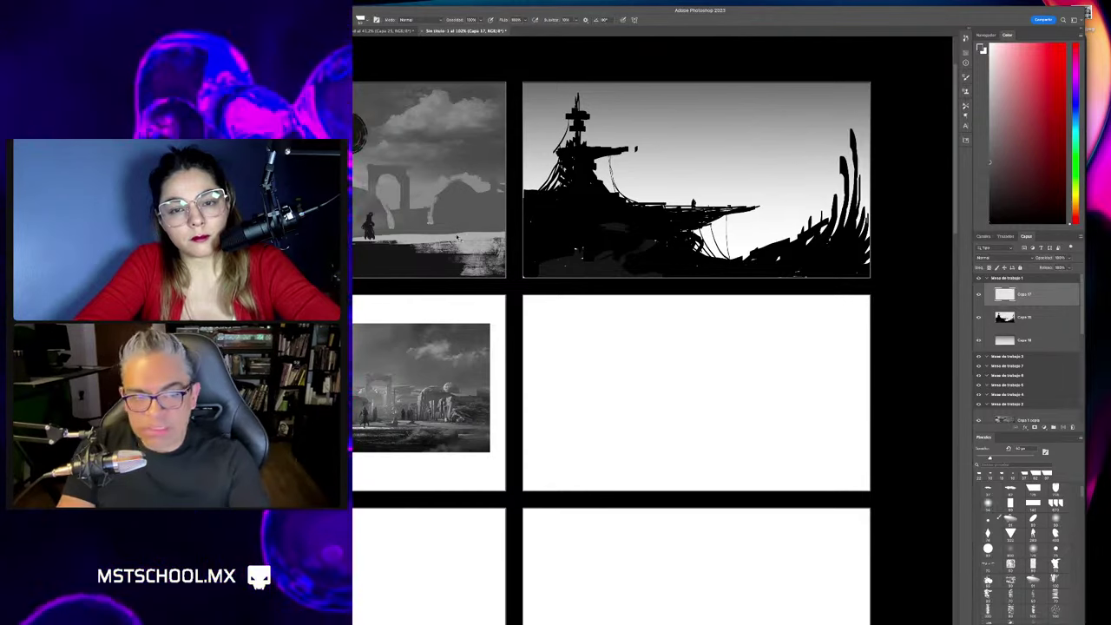
# Zoom into the blank frame below the ship, select Mesa de trabajo 3, and add empty layer Capa 18.
pyautogui.hotkey('alt', '[')
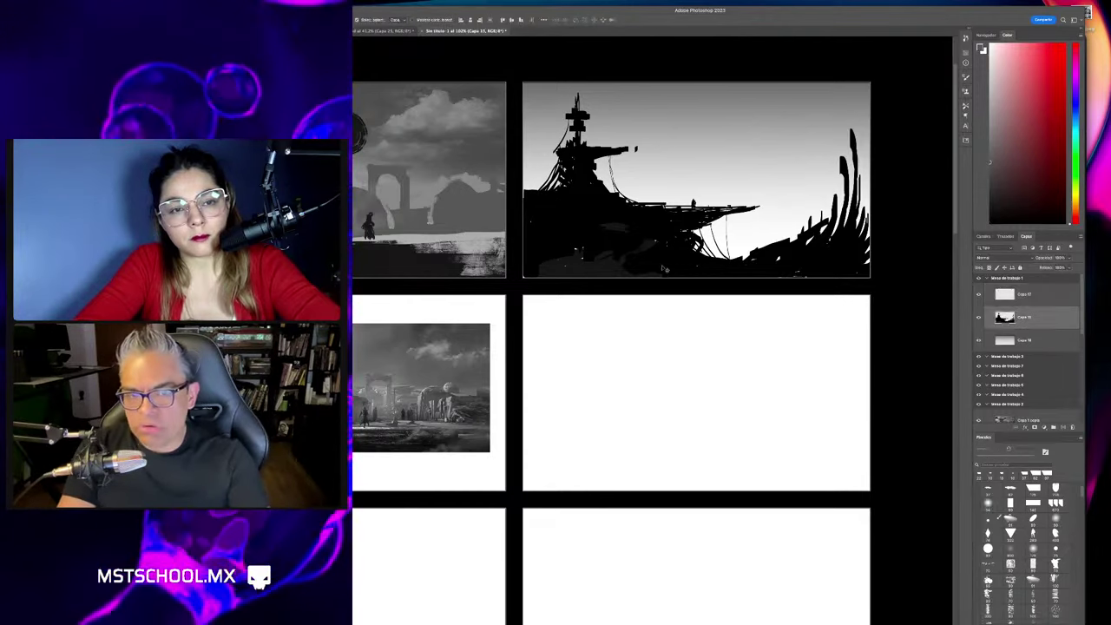
pyautogui.press('z')
pyautogui.scroll(-3, 675, 304)
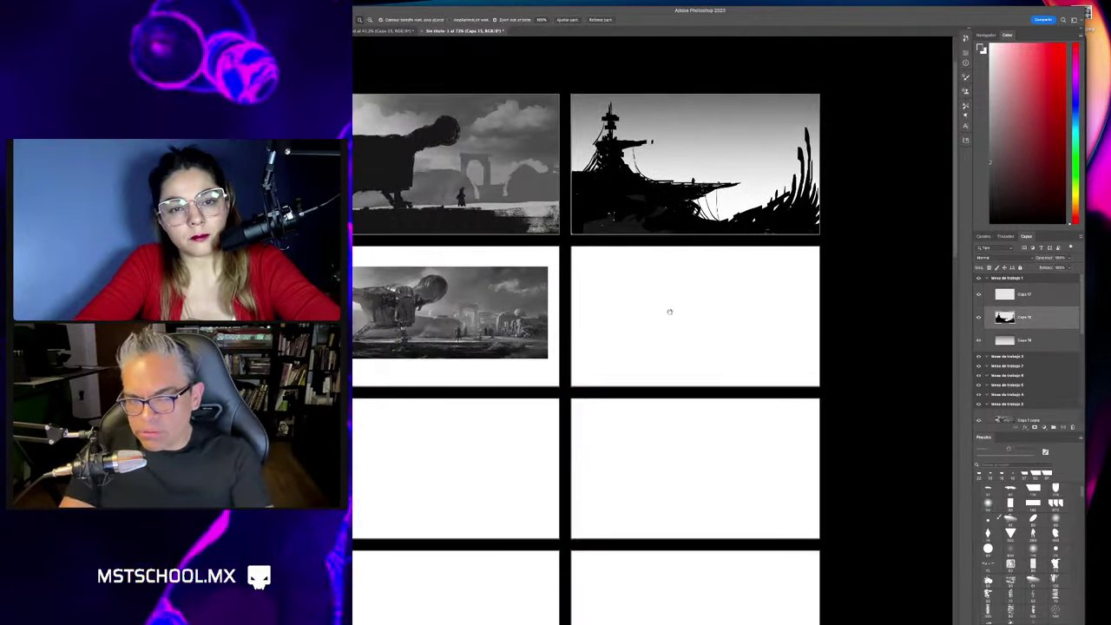
pyautogui.scroll(1, 751, 336)
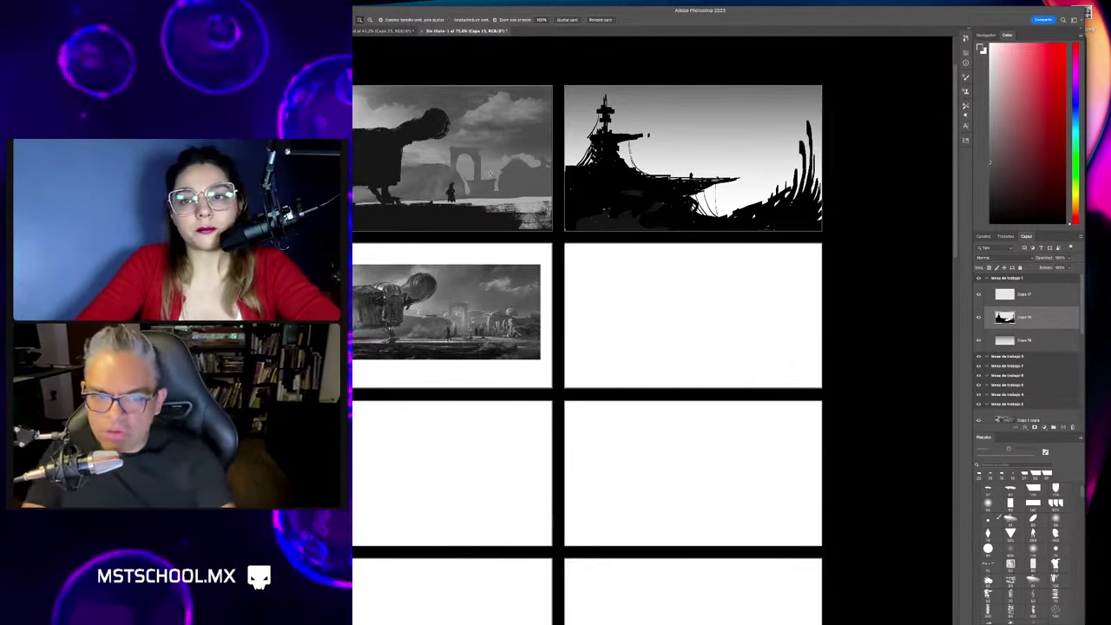
pyautogui.click(758, 302)
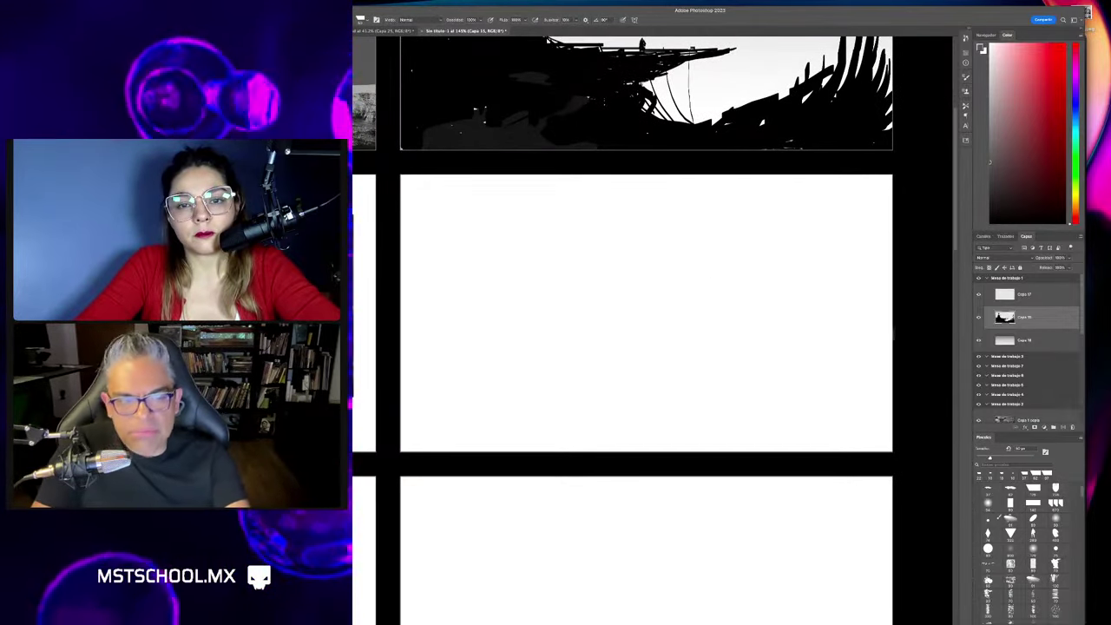
pyautogui.press('v')
pyautogui.click(693, 296)
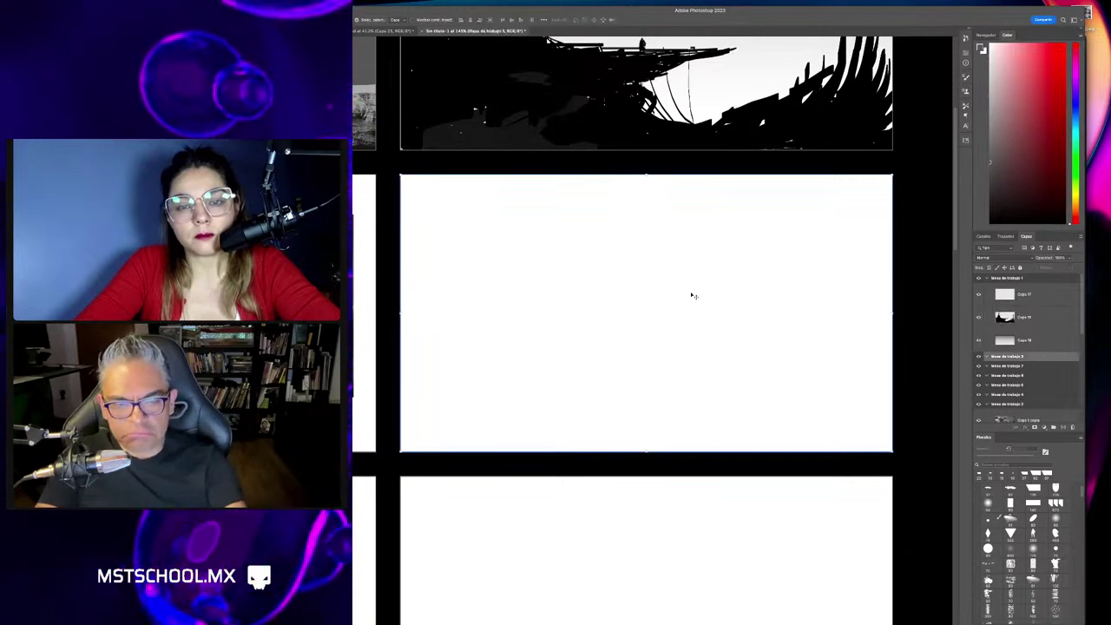
pyautogui.hotkey('ctrl', 'shift', 'n')
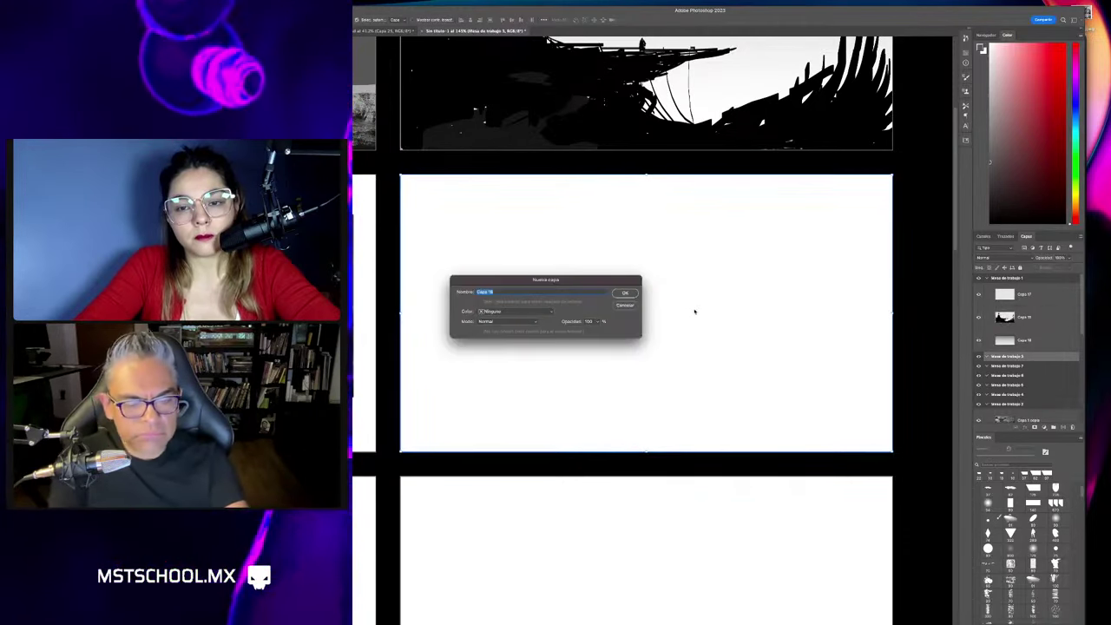
pyautogui.press('Return')
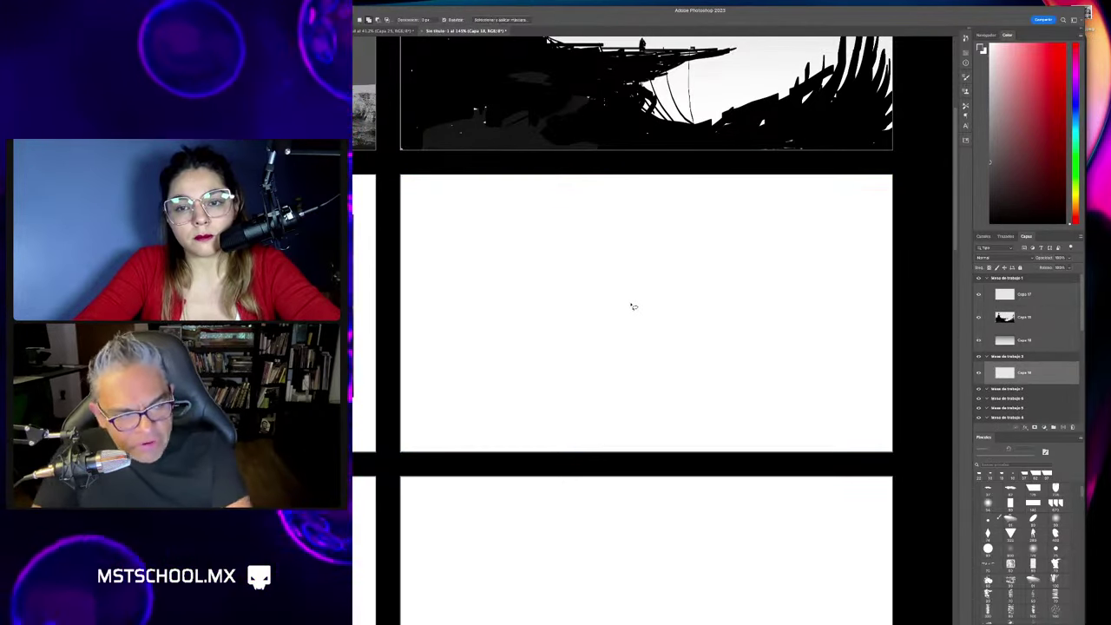
pyautogui.press('b')
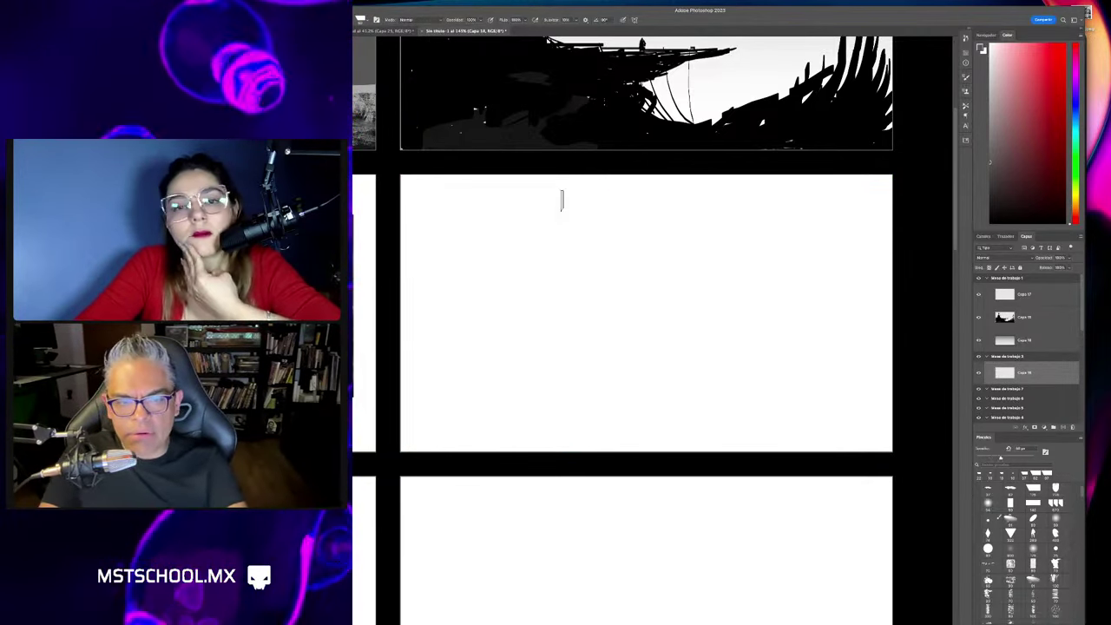
# Paint a black stroke and dark base on the left, then black masses down the right side.
pyautogui.moveTo(555, 178); pyautogui.dragTo(535, 358)
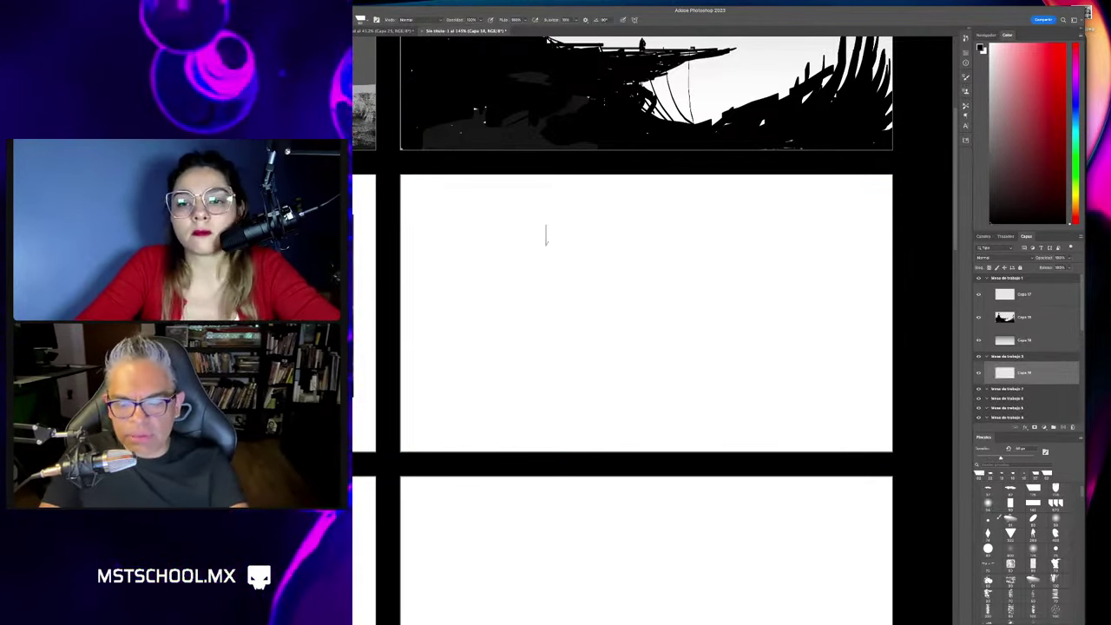
pyautogui.moveTo(533, 304)
pyautogui.mouseDown()
pyautogui.moveTo(533, 371)
pyautogui.moveTo(550, 395)
pyautogui.moveTo(704, 447)
pyautogui.mouseUp()
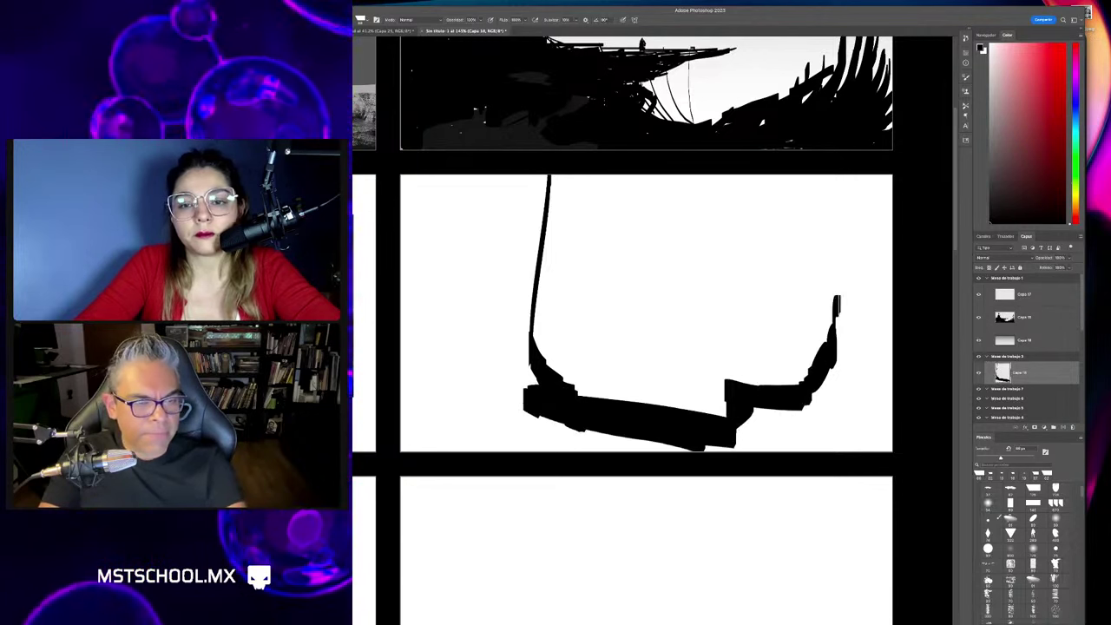
pyautogui.moveTo(831, 178); pyautogui.dragTo(835, 300)
pyautogui.moveTo(835, 182)
pyautogui.mouseDown()
pyautogui.moveTo(884, 230)
pyautogui.moveTo(859, 303)
pyautogui.moveTo(855, 421)
pyautogui.mouseUp()
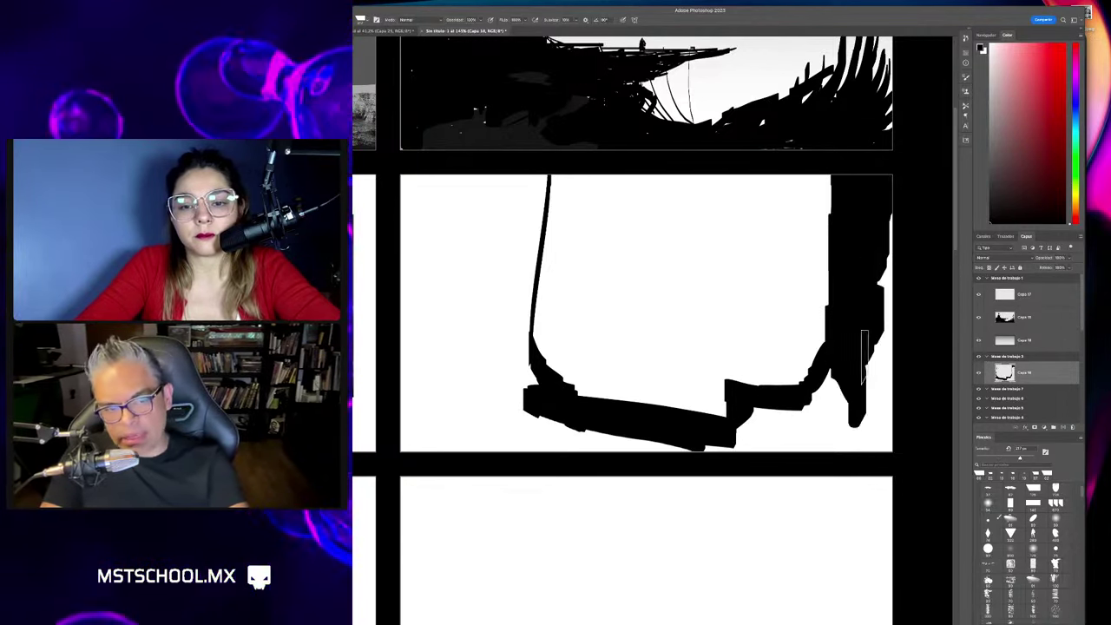
pyautogui.moveTo(864, 356)
pyautogui.mouseDown()
pyautogui.moveTo(889, 311)
pyautogui.moveTo(833, 434)
pyautogui.moveTo(719, 447)
pyautogui.mouseUp()
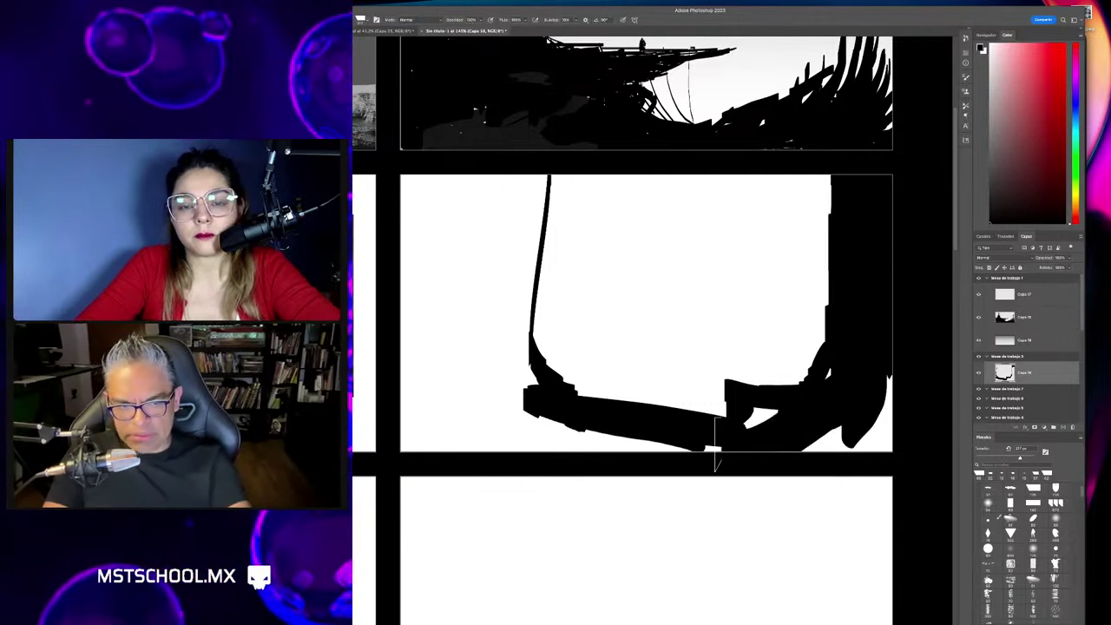
pyautogui.moveTo(833, 384); pyautogui.dragTo(885, 421)
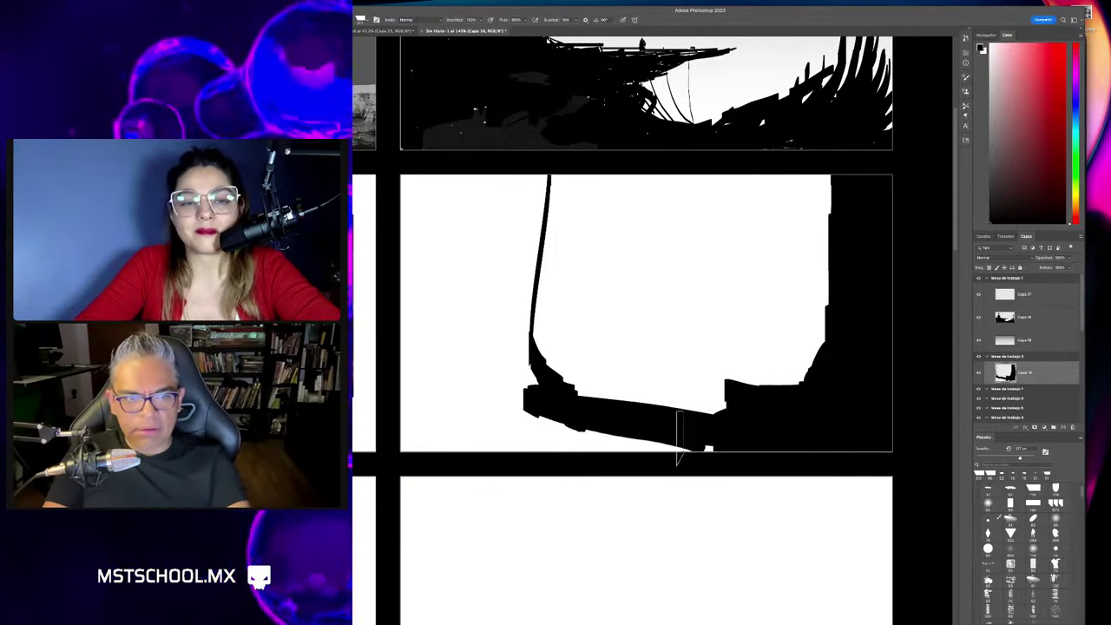
# Resize the brush and paint black along the bottom and across the upper-left area.
pyautogui.moveTo(679, 440); pyautogui.dragTo(685, 440)
pyautogui.moveTo(553, 433)
pyautogui.mouseDown()
pyautogui.moveTo(456, 384)
pyautogui.moveTo(417, 384)
pyautogui.mouseUp()
pyautogui.moveTo(460, 182)
pyautogui.mouseDown()
pyautogui.moveTo(416, 295)
pyautogui.moveTo(408, 364)
pyautogui.moveTo(443, 203)
pyautogui.moveTo(417, 348)
pyautogui.mouseUp()
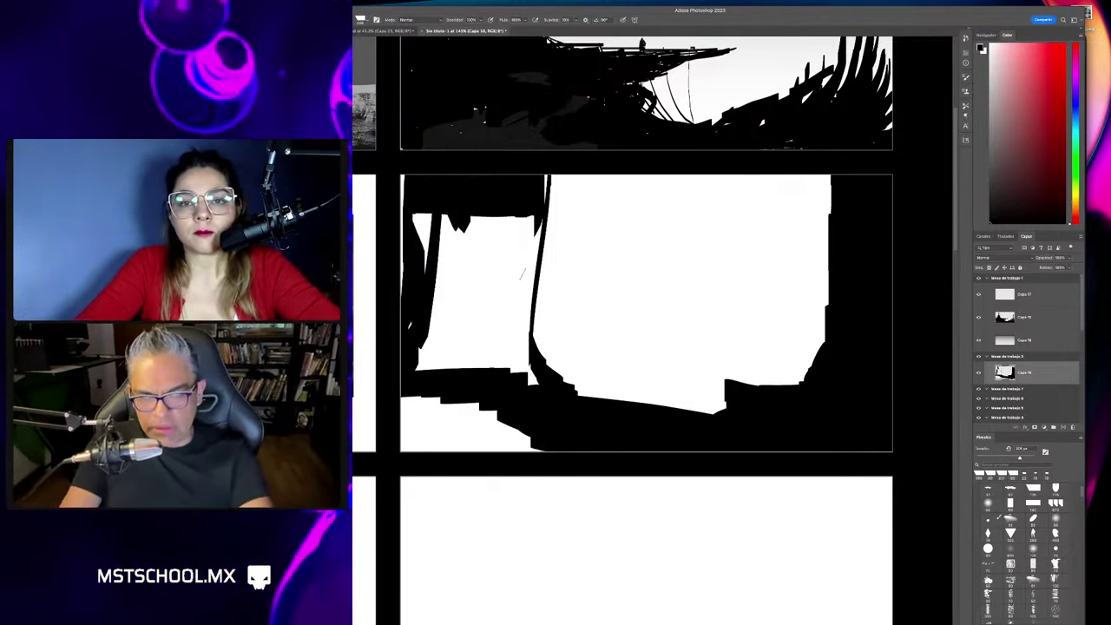
pyautogui.moveTo(408, 195)
pyautogui.mouseDown()
pyautogui.moveTo(538, 191)
pyautogui.moveTo(512, 364)
pyautogui.mouseUp()
pyautogui.moveTo(503, 291); pyautogui.dragTo(421, 369)
pyautogui.moveTo(512, 230); pyautogui.dragTo(456, 343)
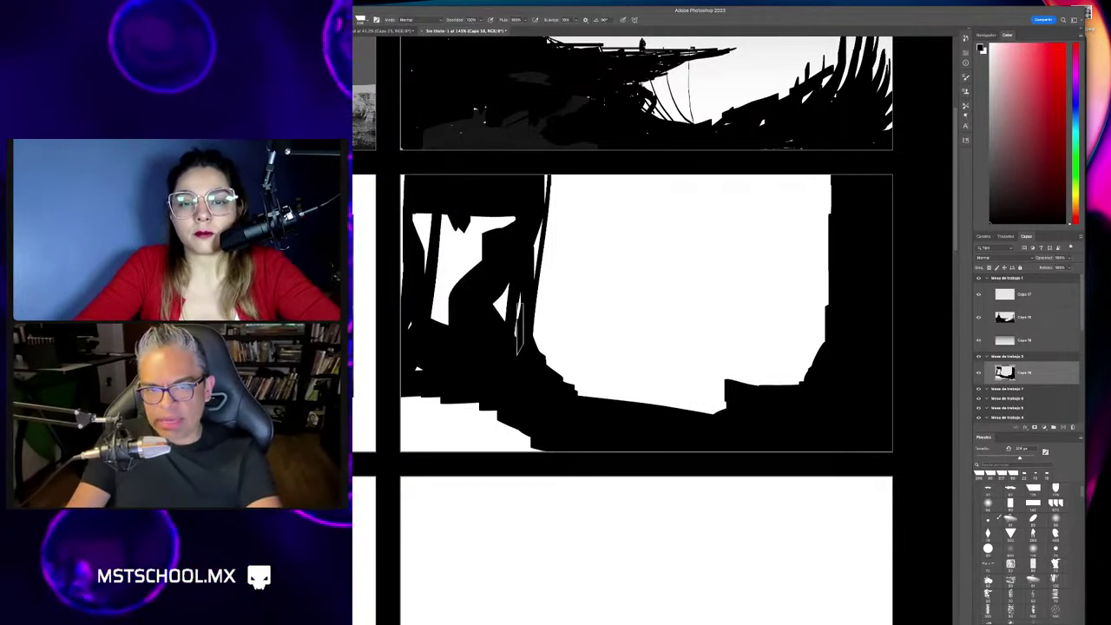
pyautogui.moveTo(527, 269); pyautogui.dragTo(434, 204)
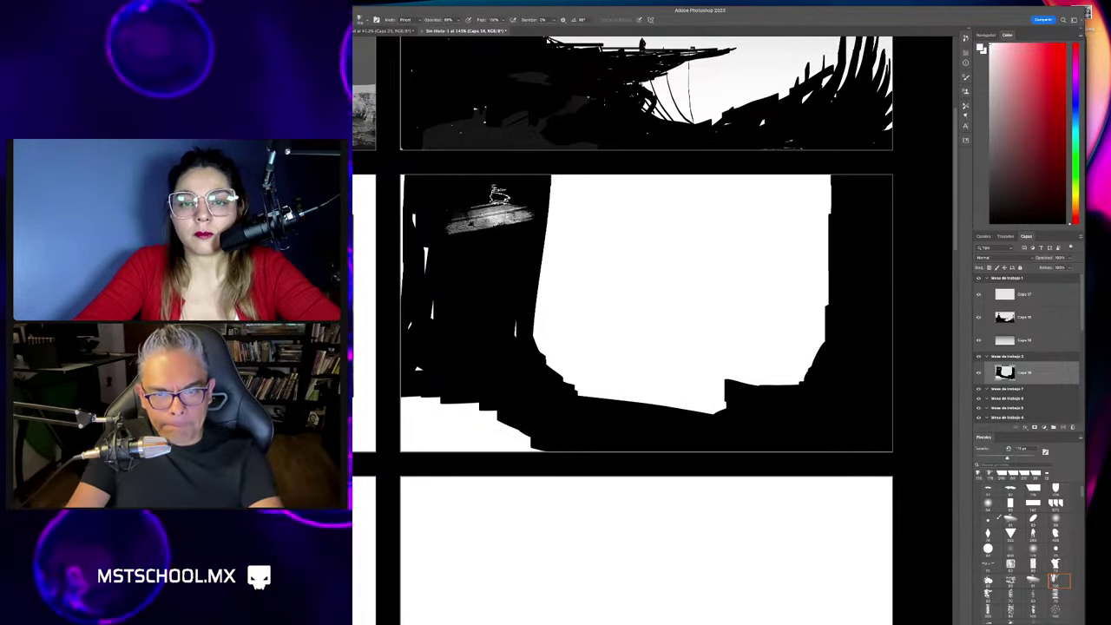
# Reshape the black top bar with white textured strokes and switch to a different brush preset.
pyautogui.moveTo(490, 208); pyautogui.dragTo(494, 232)
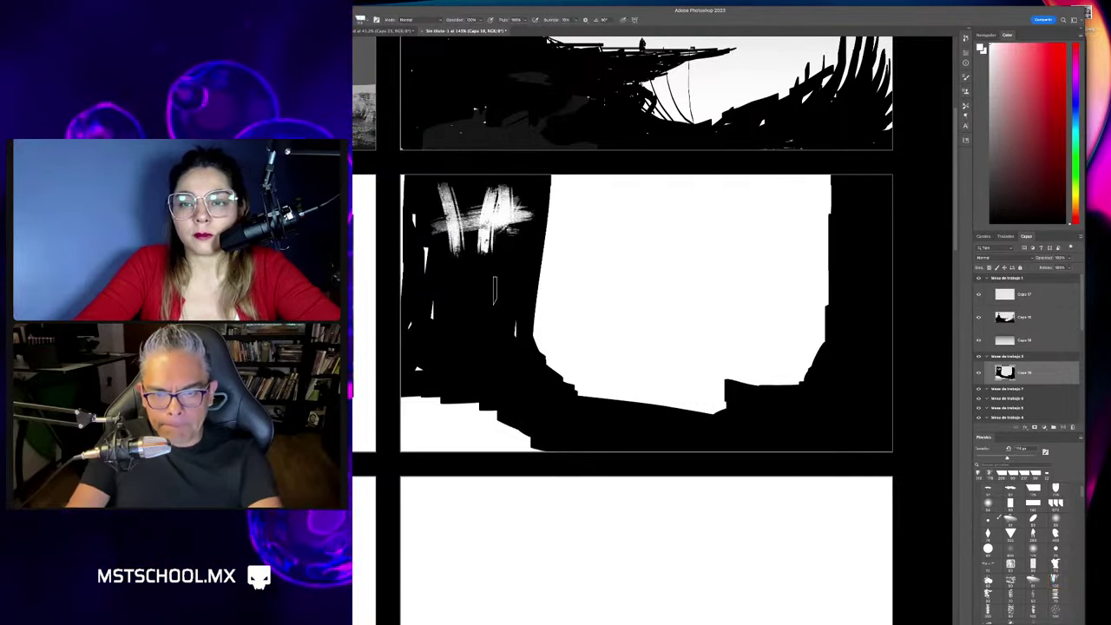
pyautogui.moveTo(618, 221); pyautogui.dragTo(491, 222)
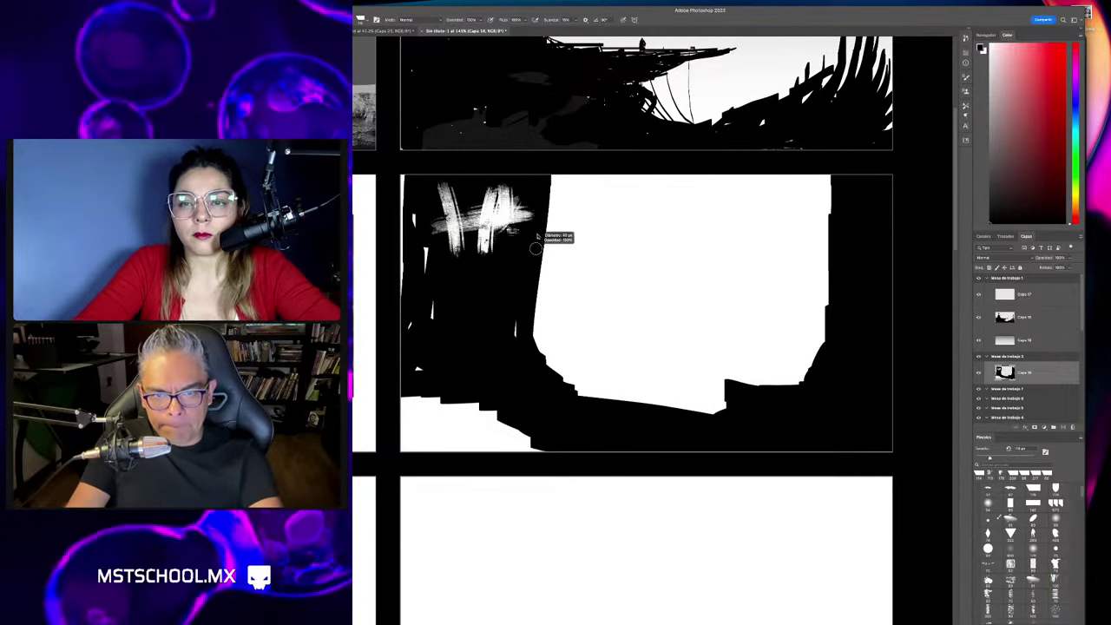
pyautogui.rightClick(528, 238)
pyautogui.click(521, 252)
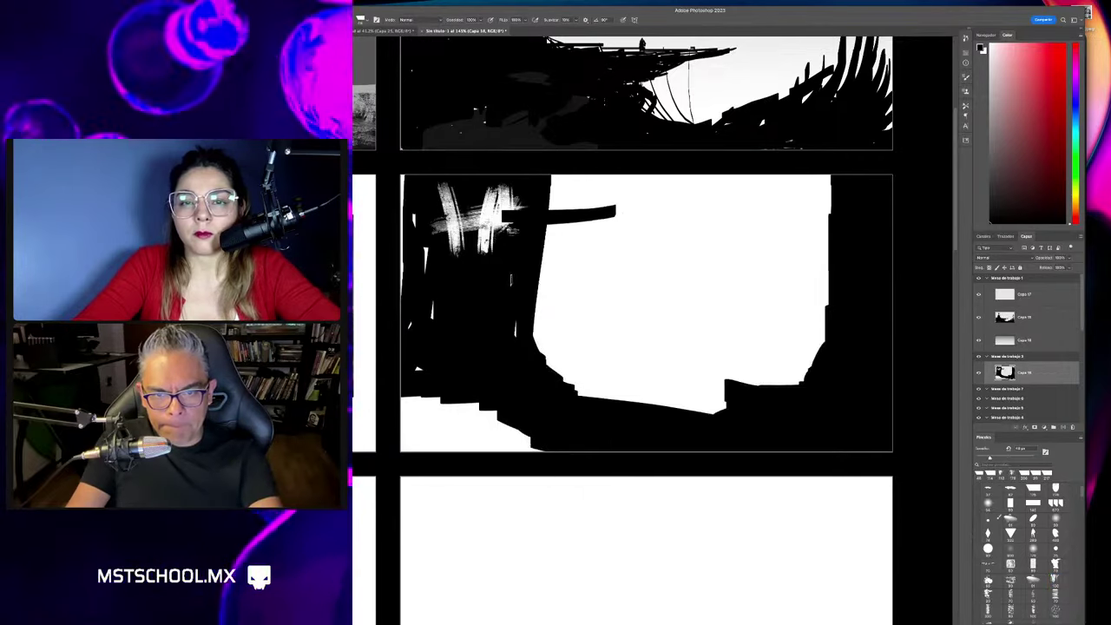
pyautogui.rightClick(515, 262)
pyautogui.press('Return')
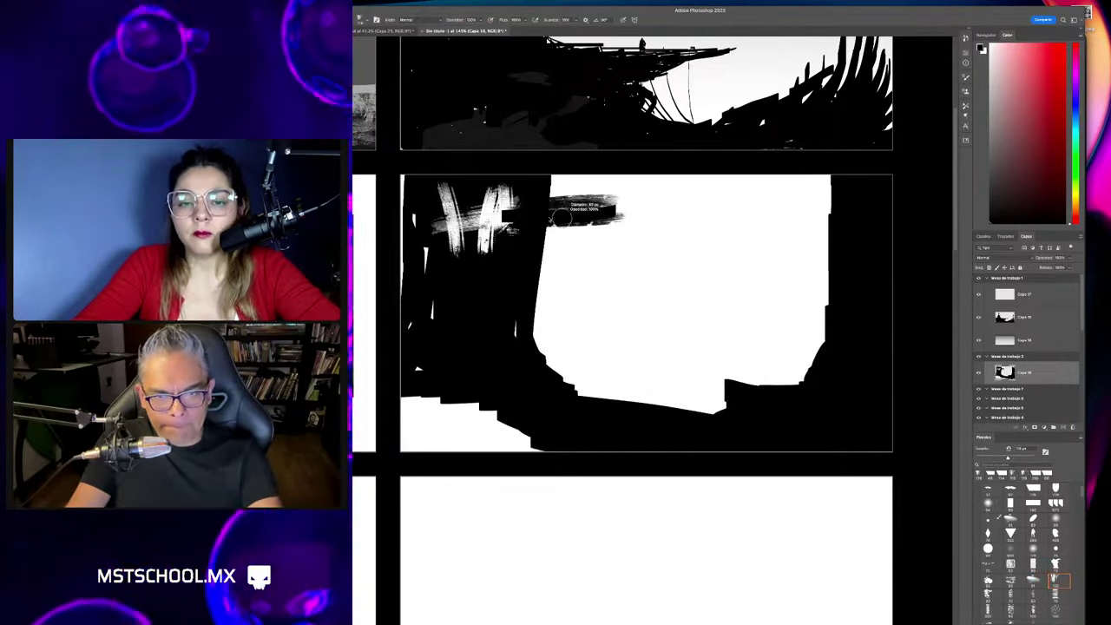
# Add hanging black lines from the top bar and dark diagonal debris in the lower-left foreground.
pyautogui.moveTo(582, 179)
pyautogui.mouseDown()
pyautogui.moveTo(598, 208)
pyautogui.moveTo(540, 264)
pyautogui.mouseUp()
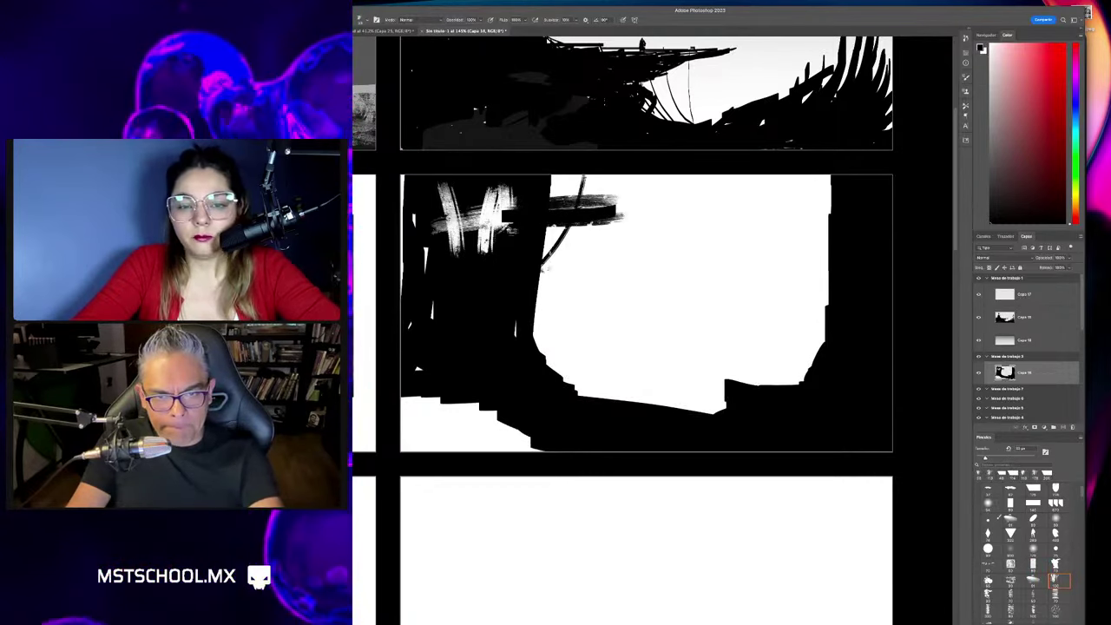
pyautogui.moveTo(575, 224); pyautogui.dragTo(534, 332)
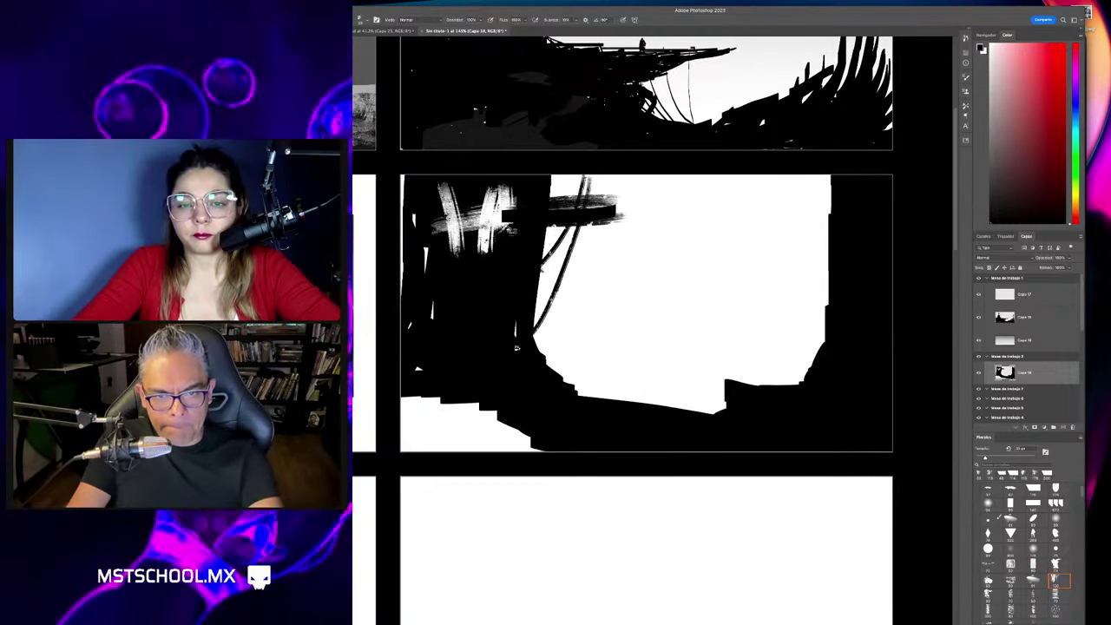
pyautogui.moveTo(489, 417); pyautogui.dragTo(438, 401)
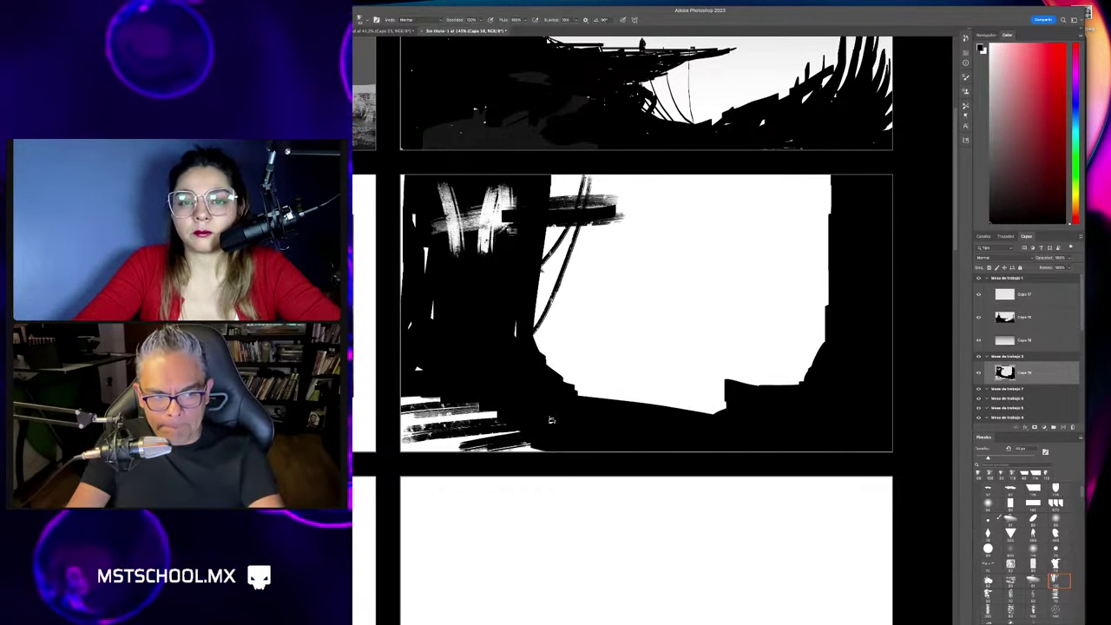
pyautogui.moveTo(417, 401); pyautogui.dragTo(531, 446)
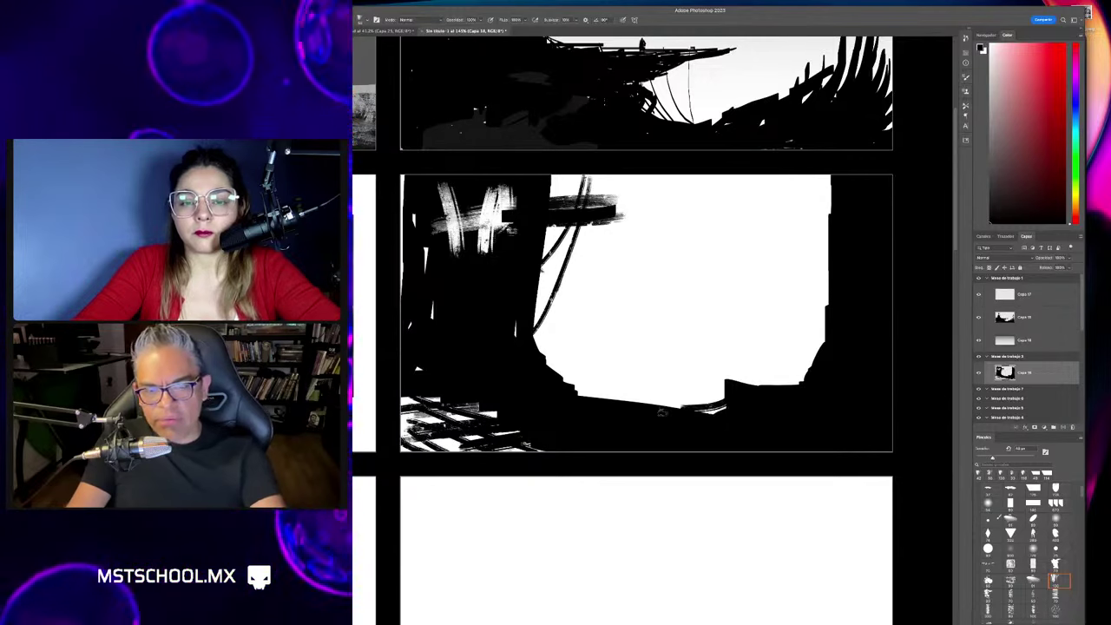
# Paint out the horizon streak, add distant structures and a spire, and upper-right branches.
pyautogui.moveTo(660, 412); pyautogui.dragTo(706, 417)
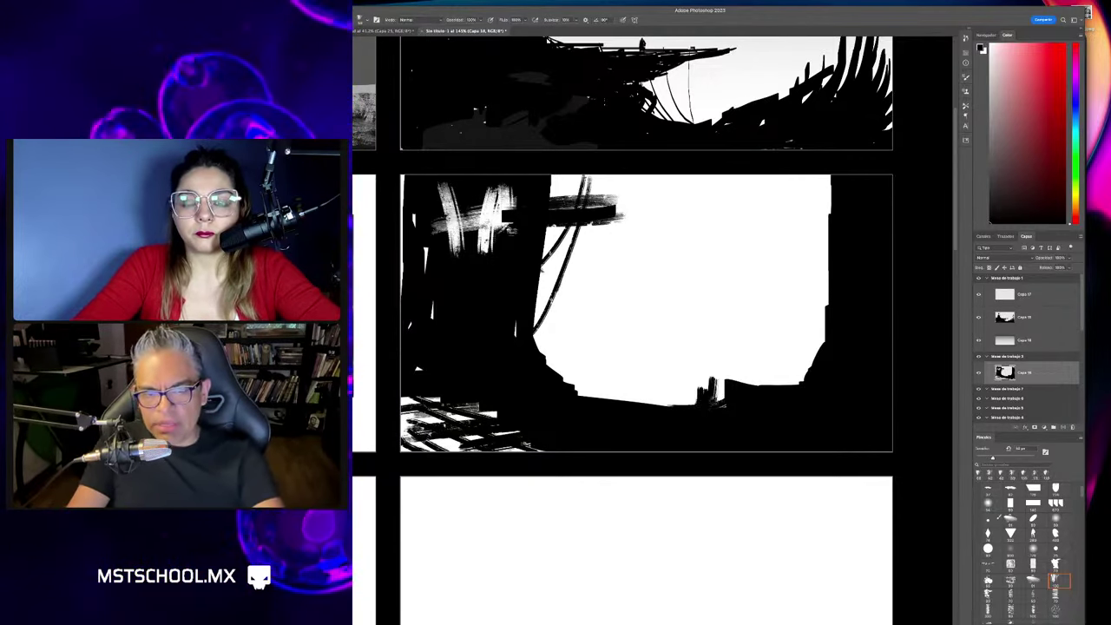
pyautogui.moveTo(724, 386)
pyautogui.mouseDown()
pyautogui.moveTo(733, 364)
pyautogui.moveTo(765, 389)
pyautogui.moveTo(777, 379)
pyautogui.mouseUp()
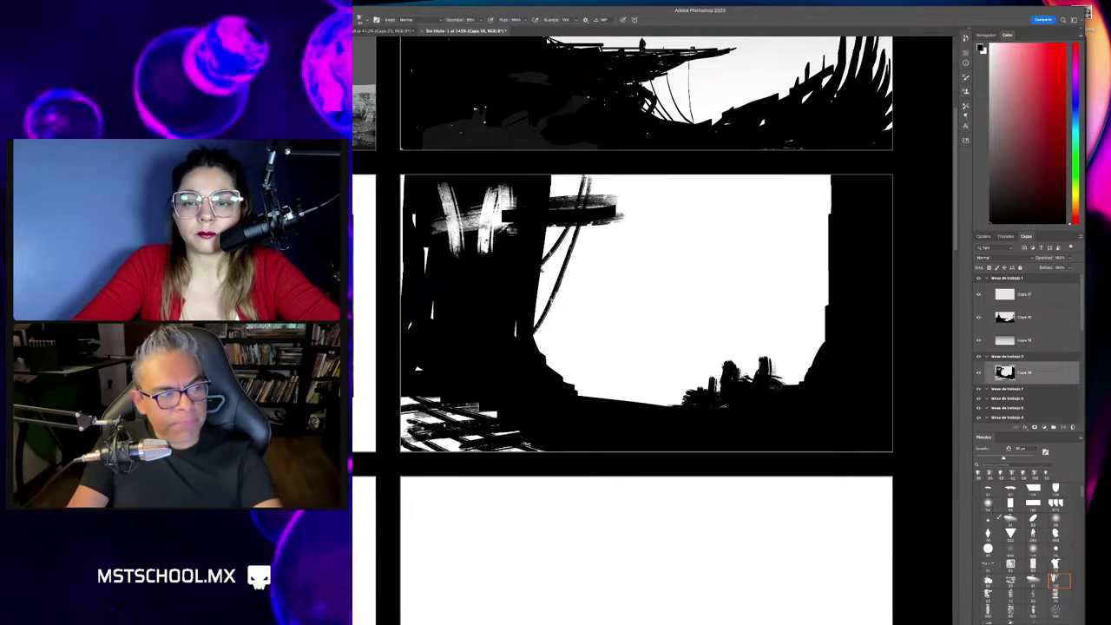
pyautogui.moveTo(785, 302)
pyautogui.mouseDown()
pyautogui.moveTo(791, 382)
pyautogui.moveTo(805, 365)
pyautogui.mouseUp()
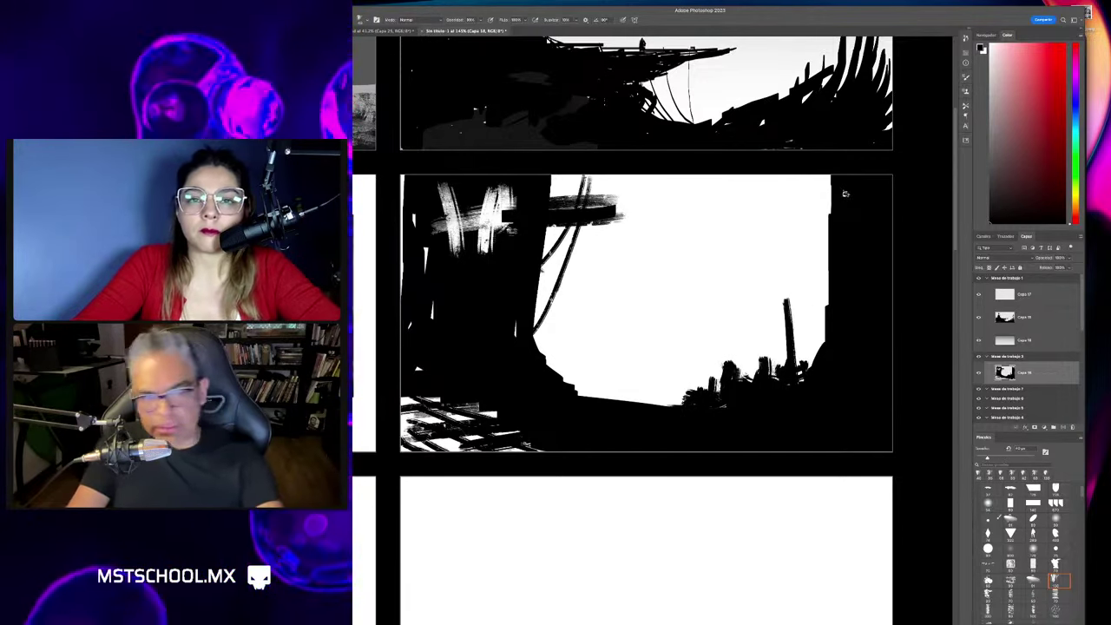
pyautogui.moveTo(825, 179)
pyautogui.mouseDown()
pyautogui.moveTo(791, 233)
pyautogui.moveTo(802, 236)
pyautogui.mouseUp()
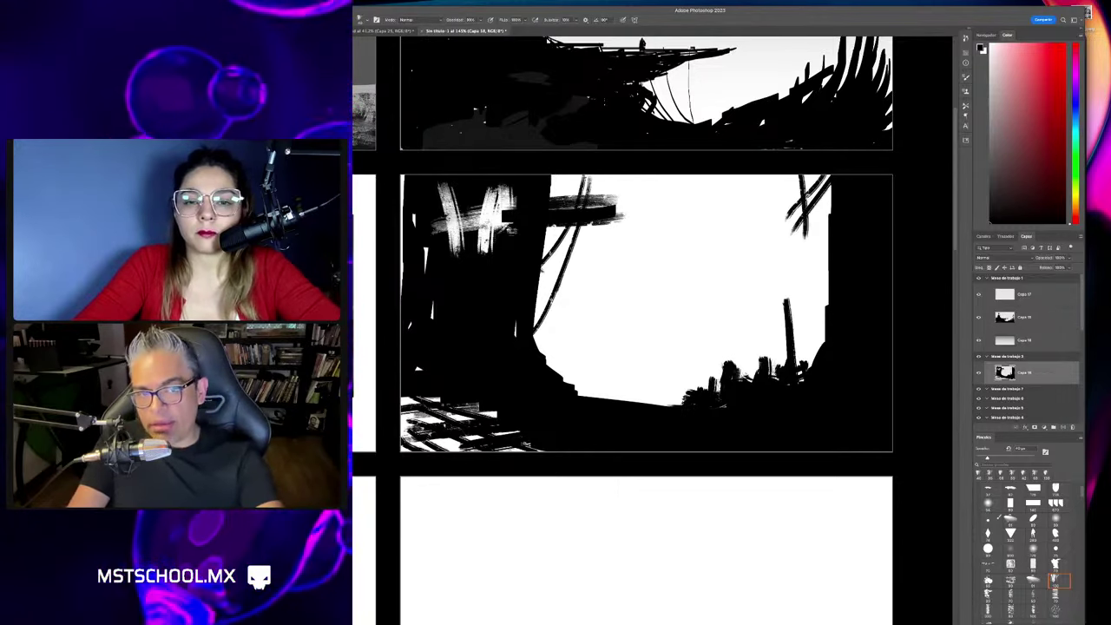
pyautogui.moveTo(828, 181); pyautogui.dragTo(821, 257)
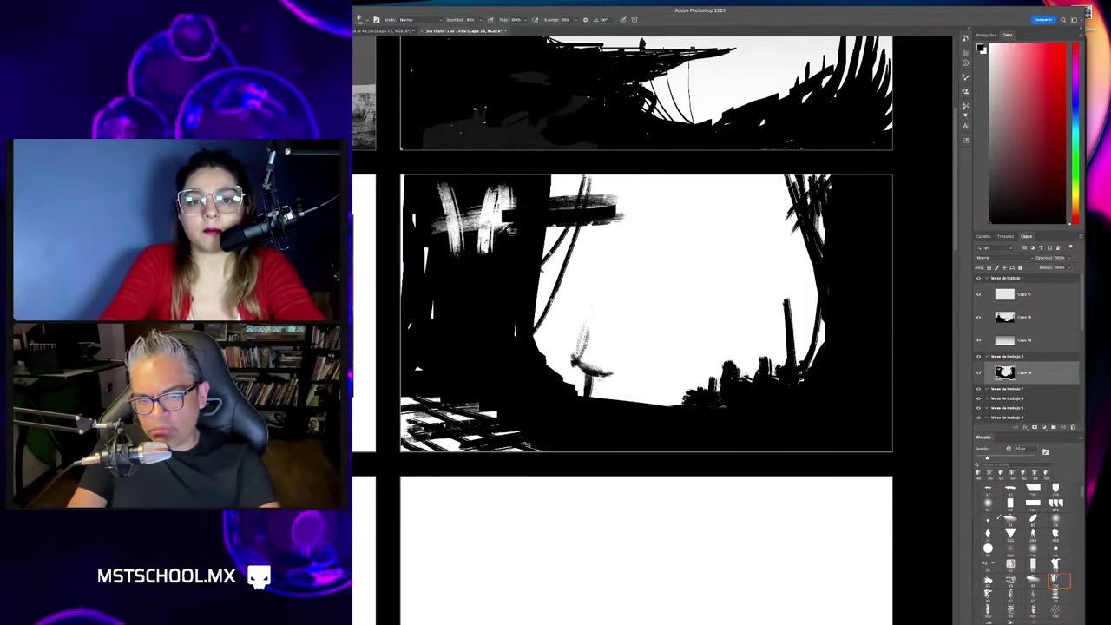
# Paint a small round-headed figure holding a spear at the centre, then move a layer beneath the silhouette.
pyautogui.moveTo(590, 349)
pyautogui.mouseDown()
pyautogui.moveTo(595, 393)
pyautogui.moveTo(605, 373)
pyautogui.mouseUp()
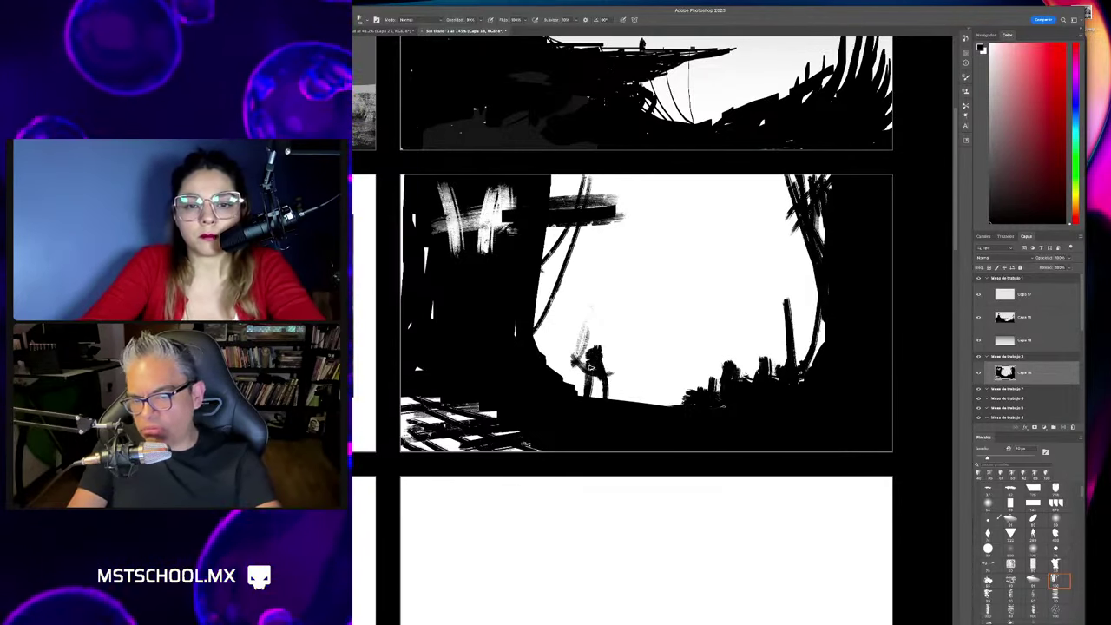
pyautogui.moveTo(591, 324); pyautogui.dragTo(593, 334)
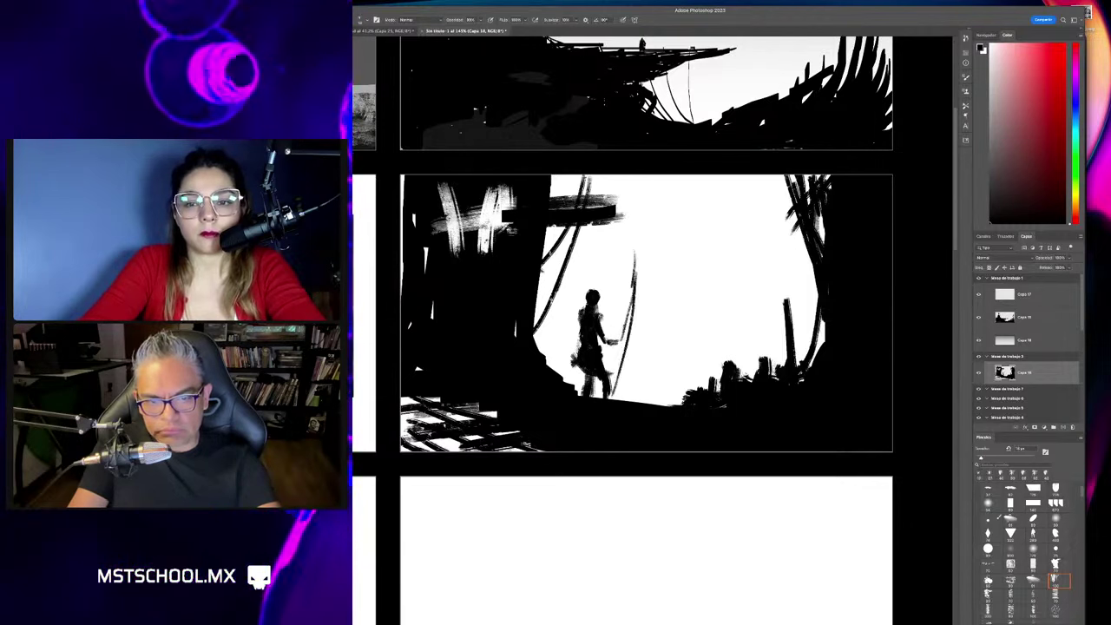
pyautogui.moveTo(609, 336); pyautogui.dragTo(623, 343)
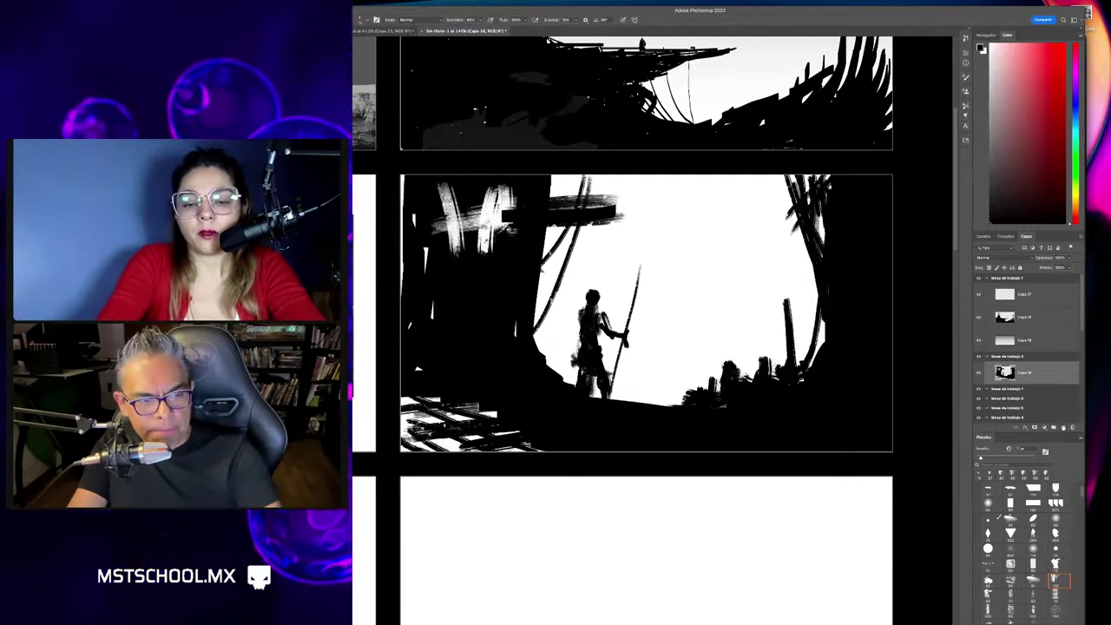
pyautogui.moveTo(1041, 396); pyautogui.dragTo(1041, 399)
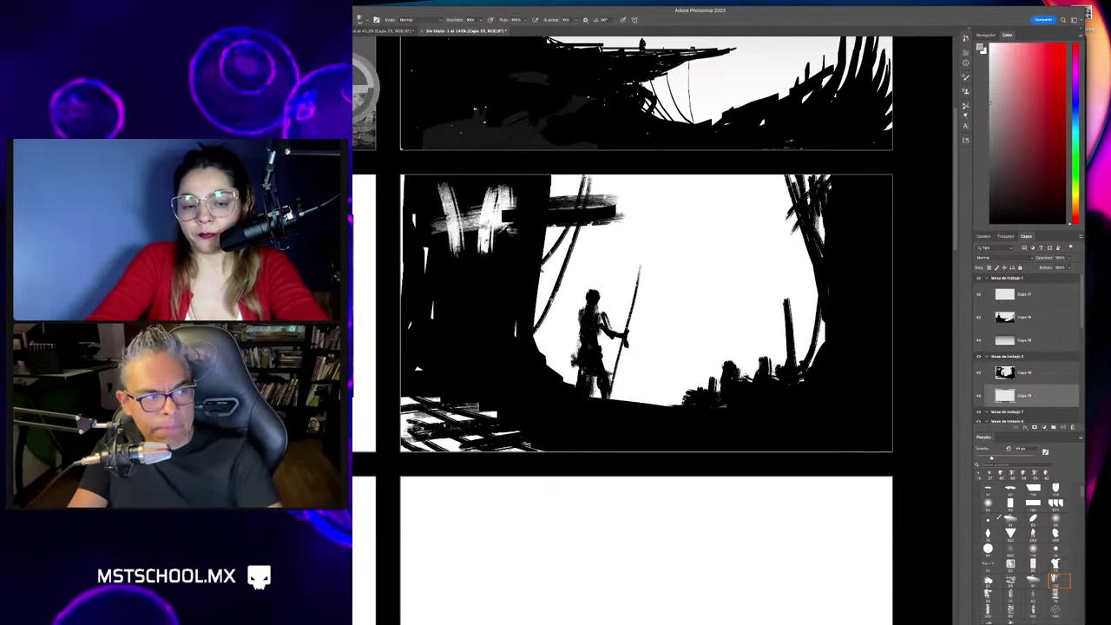
# Brush gray tones and white horizon bands across the sky behind the figure.
pyautogui.moveTo(640, 199)
pyautogui.mouseDown()
pyautogui.moveTo(763, 204)
pyautogui.moveTo(556, 234)
pyautogui.moveTo(750, 247)
pyautogui.mouseUp()
pyautogui.moveTo(633, 277)
pyautogui.mouseDown()
pyautogui.moveTo(578, 300)
pyautogui.moveTo(759, 299)
pyautogui.mouseUp()
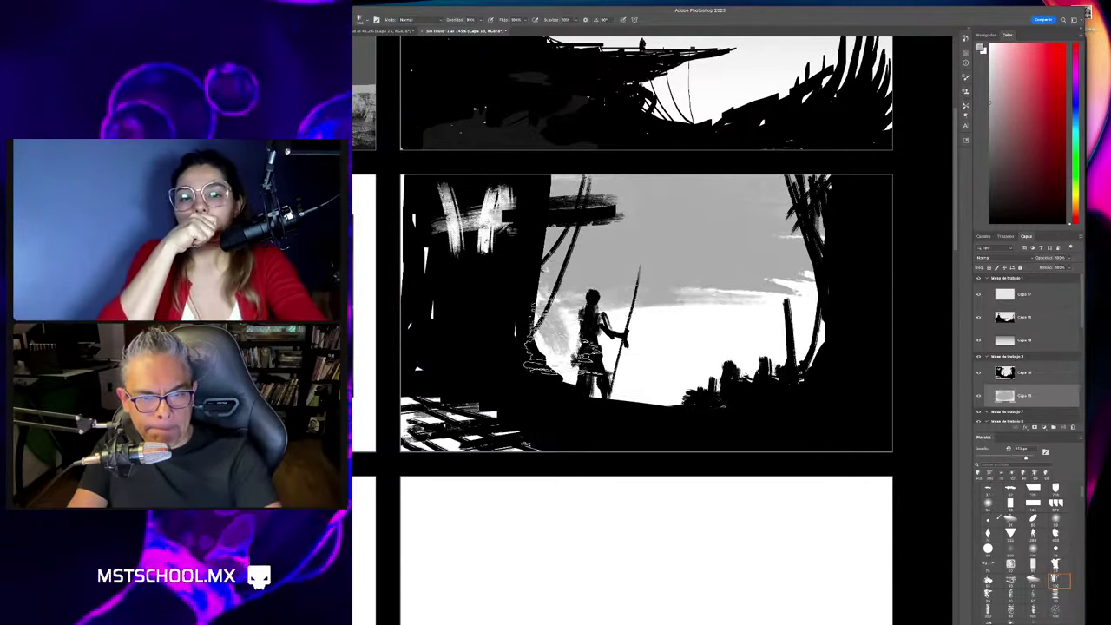
pyautogui.moveTo(538, 365); pyautogui.dragTo(816, 382)
pyautogui.moveTo(599, 304); pyautogui.dragTo(824, 364)
pyautogui.moveTo(534, 339)
pyautogui.mouseDown()
pyautogui.moveTo(755, 373)
pyautogui.moveTo(638, 364)
pyautogui.mouseUp()
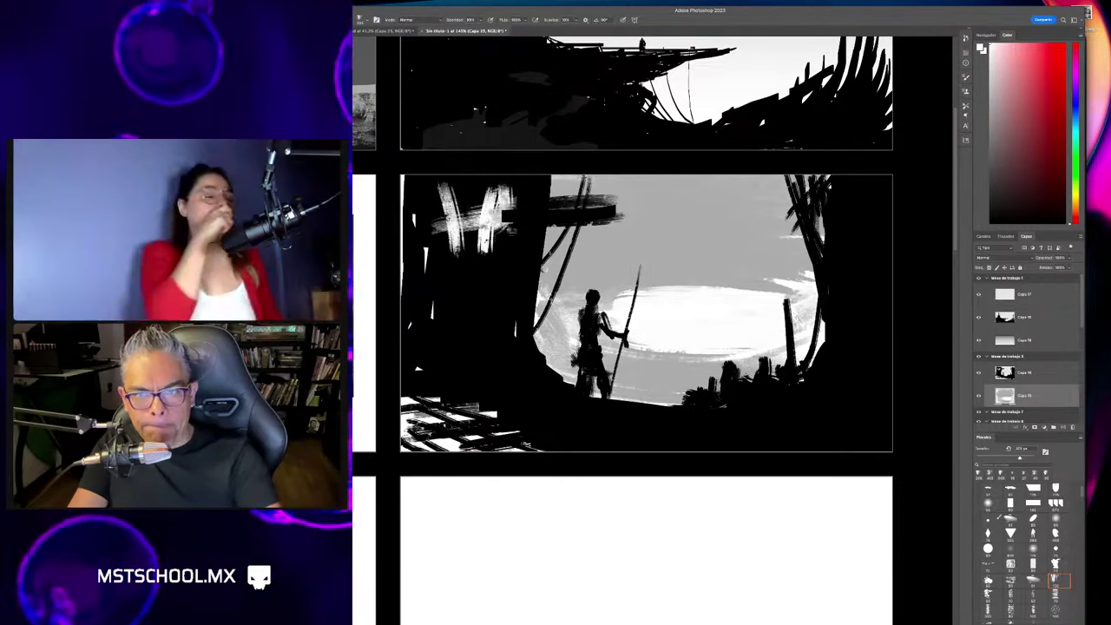
# Shrink the brush and paint tall dark gray towers rising into the sky.
pyautogui.moveTo(714, 291); pyautogui.dragTo(734, 276)
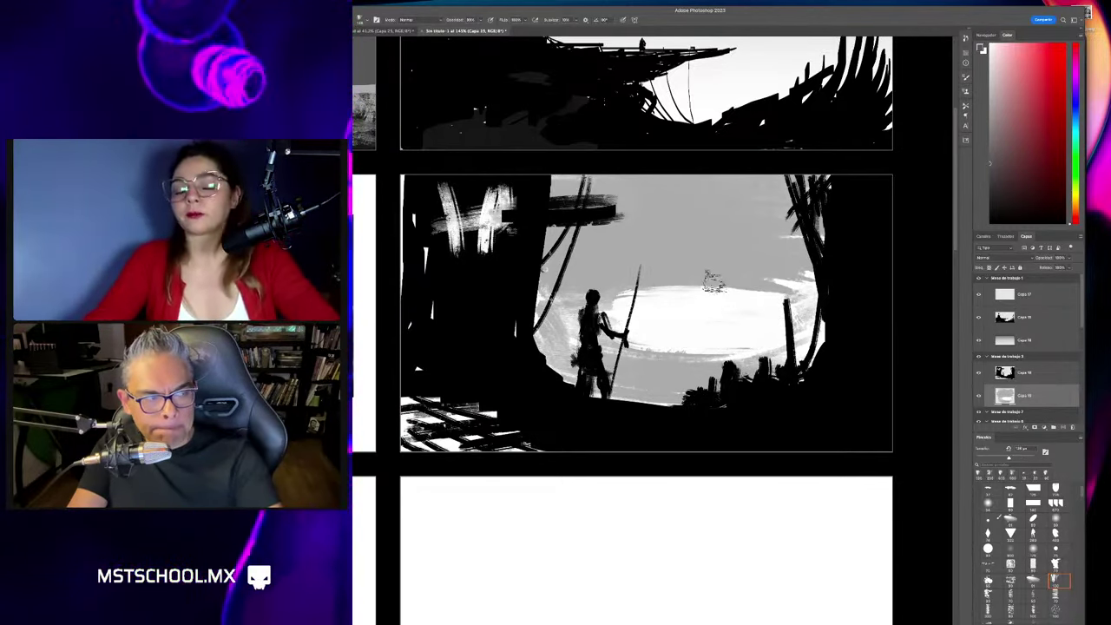
pyautogui.moveTo(687, 239); pyautogui.dragTo(685, 293)
pyautogui.moveTo(684, 173)
pyautogui.mouseDown()
pyautogui.moveTo(685, 304)
pyautogui.moveTo(704, 311)
pyautogui.mouseUp()
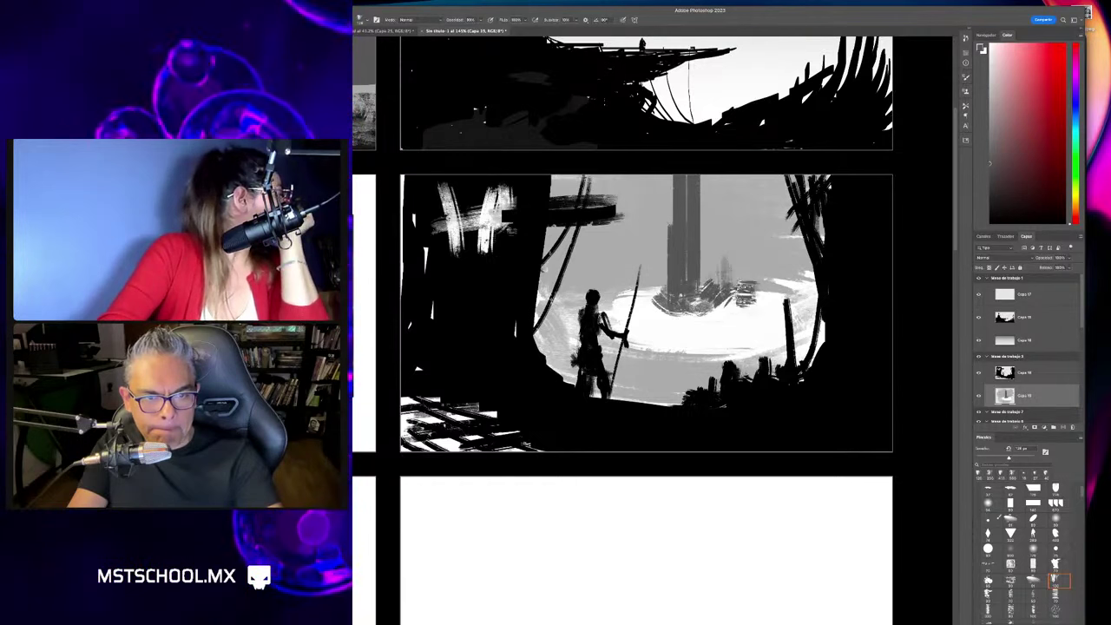
pyautogui.moveTo(748, 209); pyautogui.dragTo(748, 299)
pyautogui.moveTo(747, 161); pyautogui.dragTo(742, 282)
pyautogui.moveTo(729, 178); pyautogui.dragTo(727, 300)
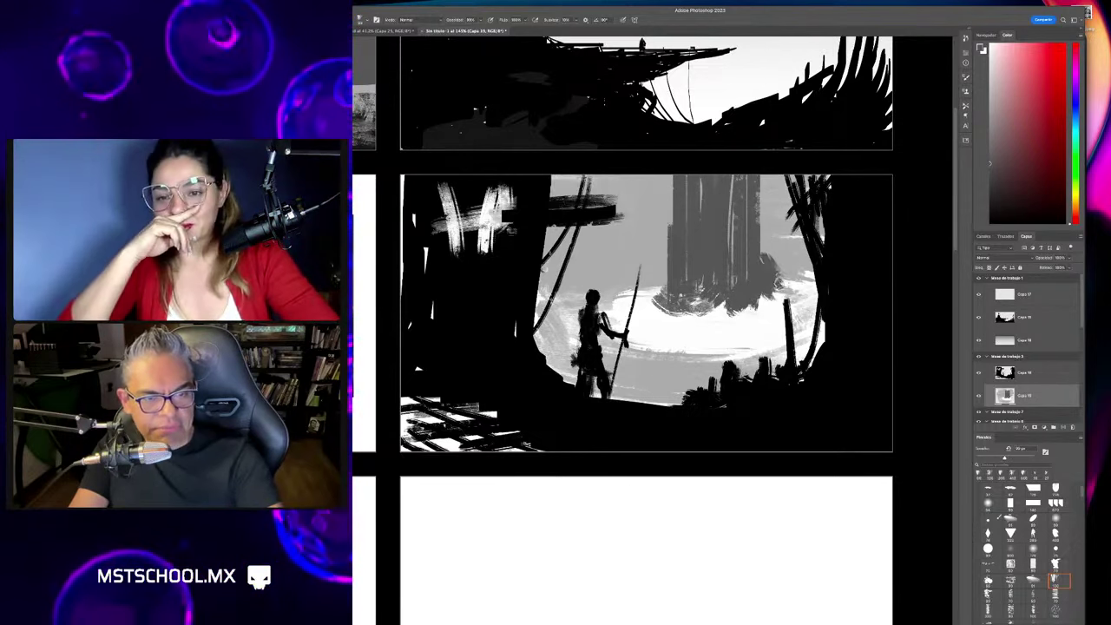
pyautogui.moveTo(769, 281); pyautogui.dragTo(770, 280)
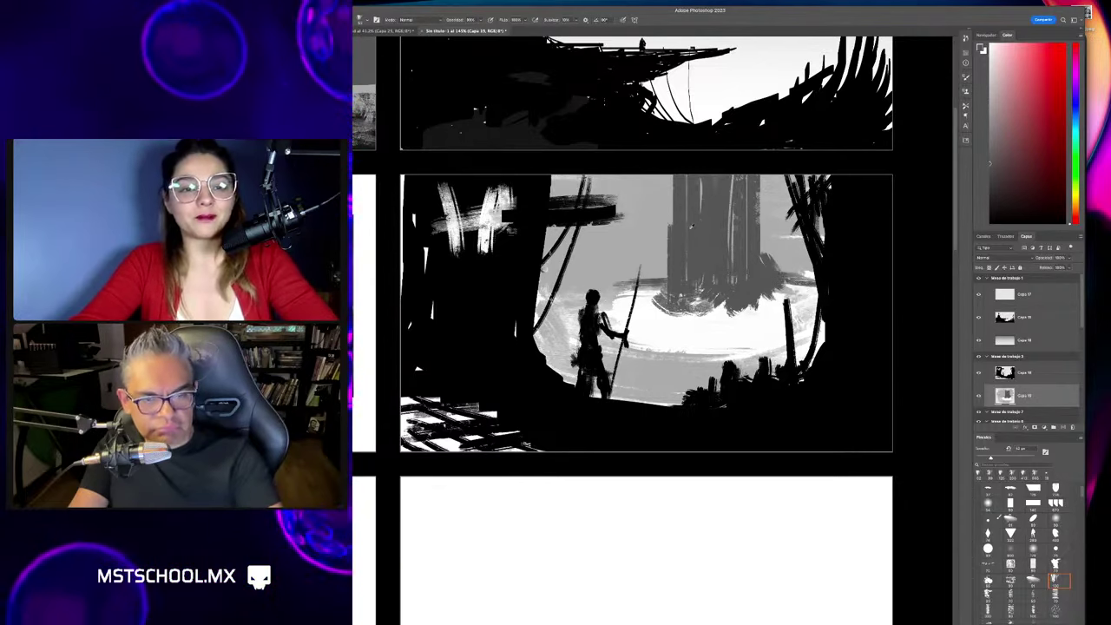
pyautogui.moveTo(668, 172); pyautogui.dragTo(670, 276)
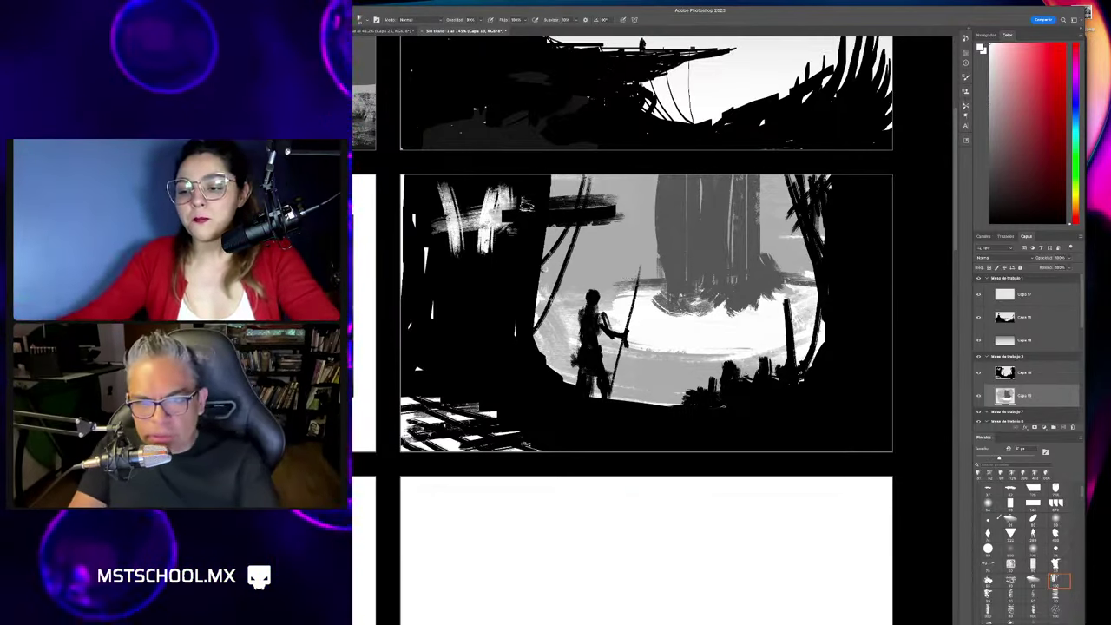
# Switch to the browser and load YouTube in a new tab.
pyautogui.press('super+Tab')
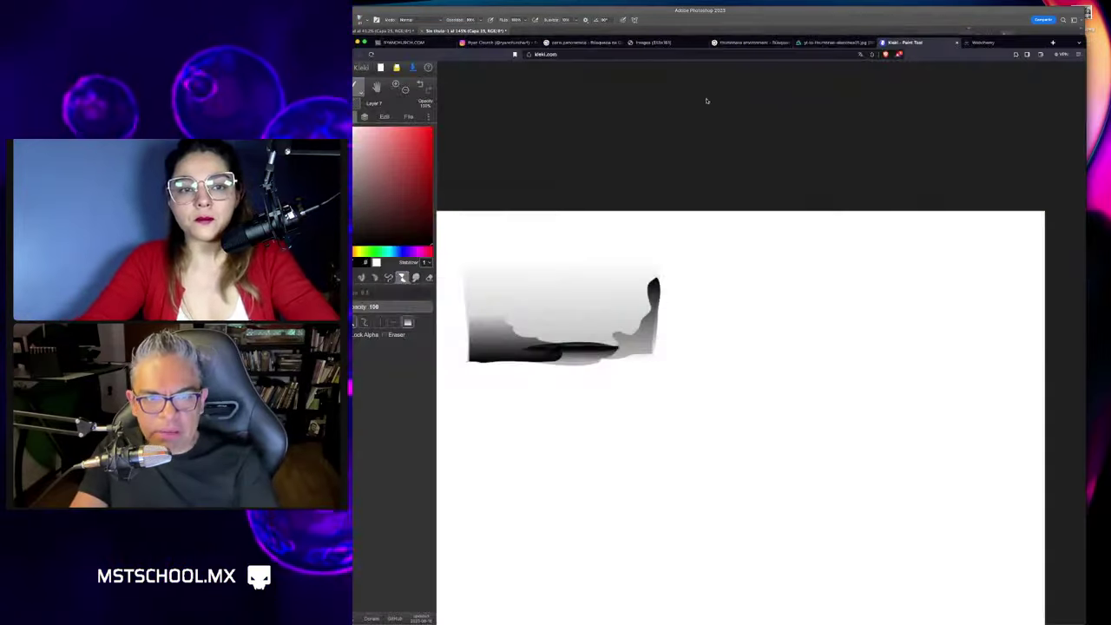
pyautogui.press('super+t')
pyautogui.write('y')
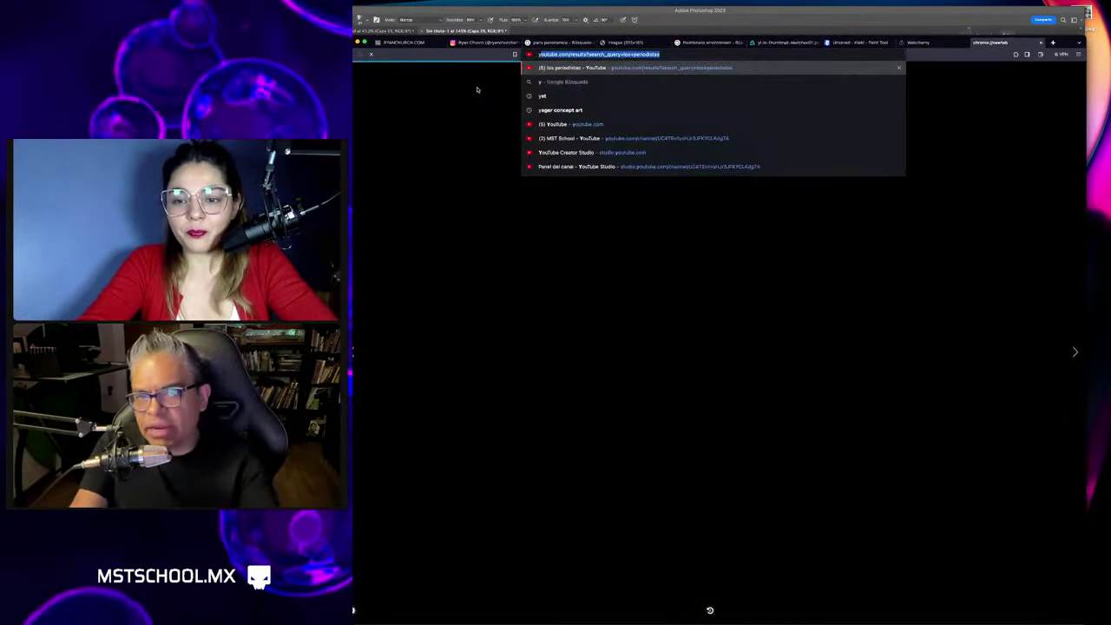
pyautogui.press('Down')
pyautogui.press('Down')
pyautogui.press('Down')
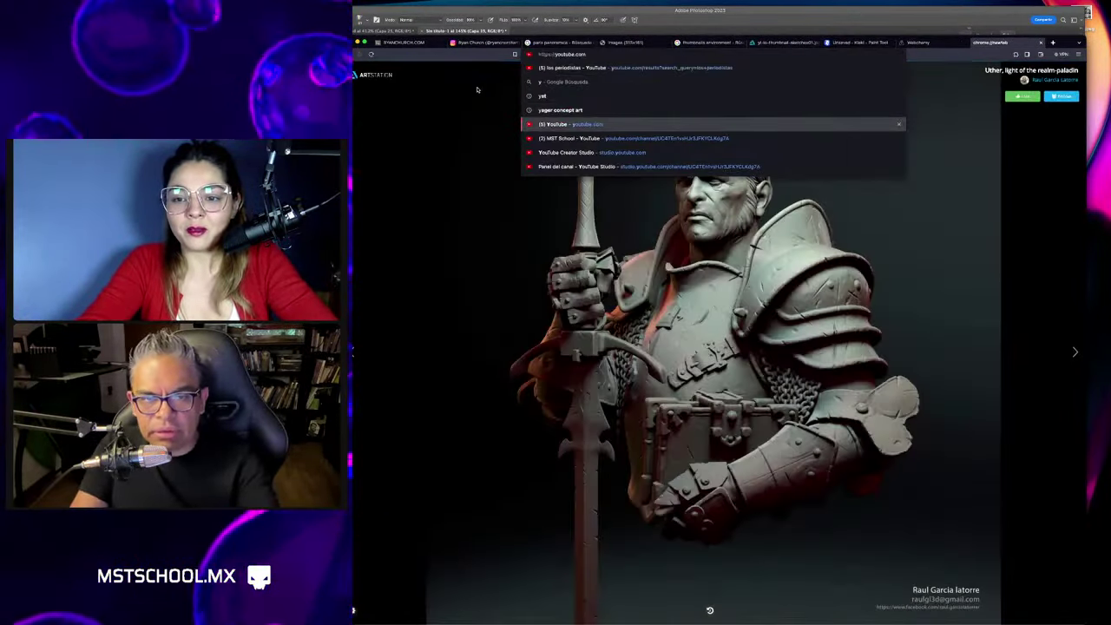
pyautogui.press('Return')
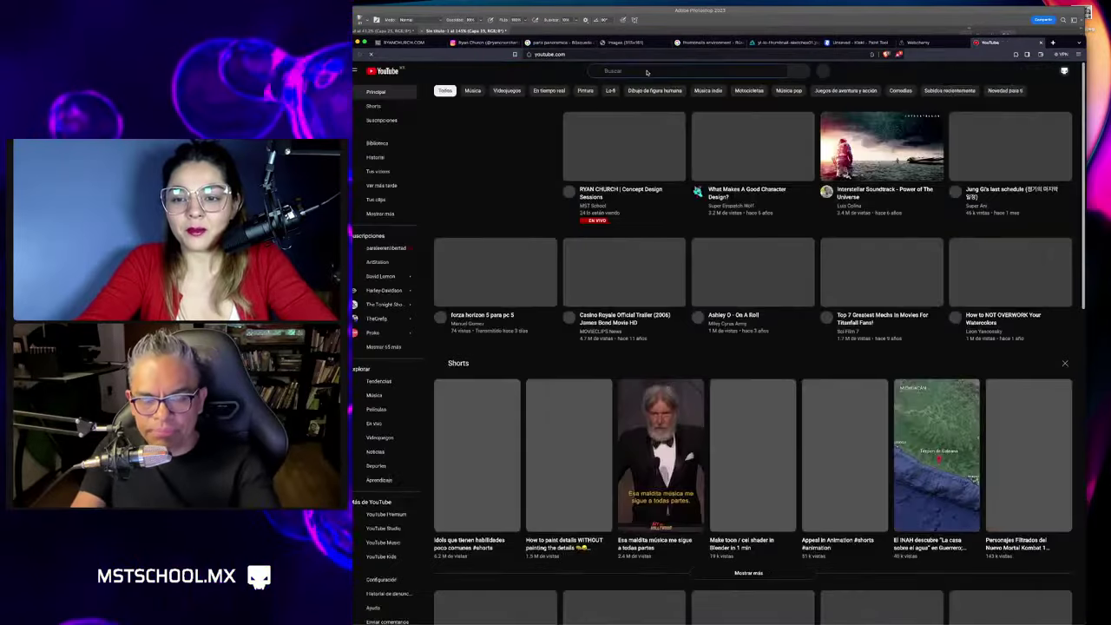
# Search YouTube for 'free synthwave music - no copyright'.
pyautogui.click(647, 72)
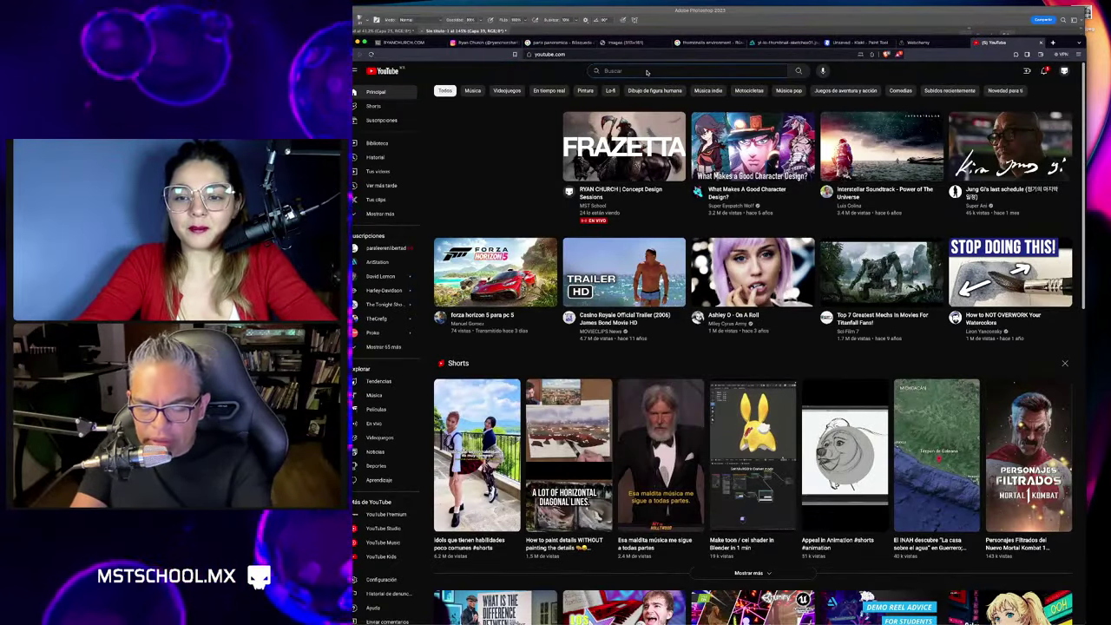
pyautogui.write('free s')
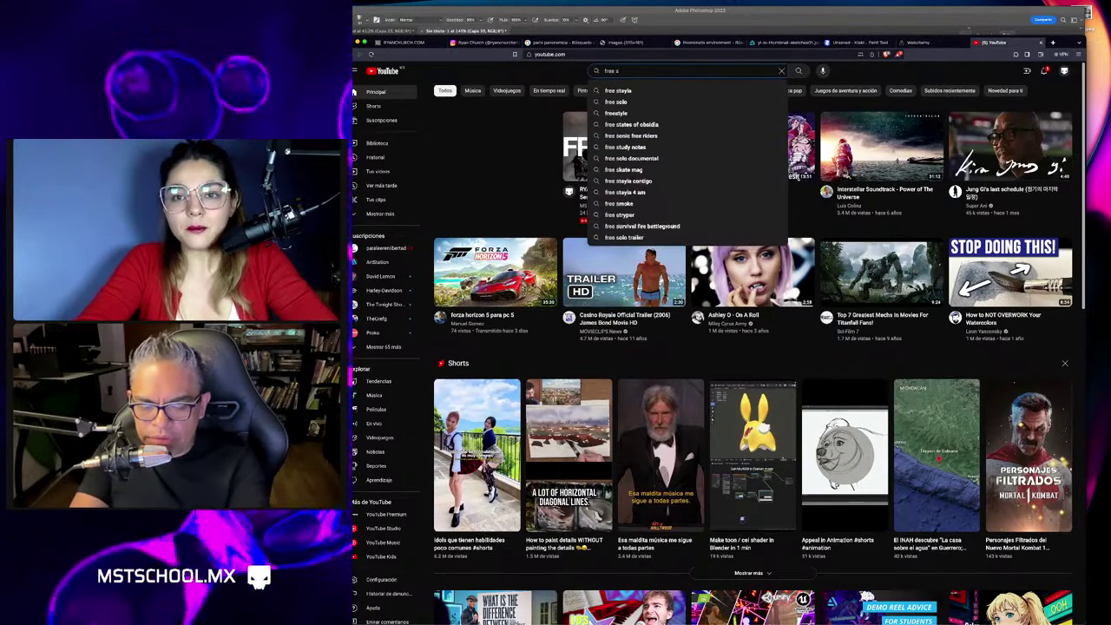
pyautogui.write('ynth m')
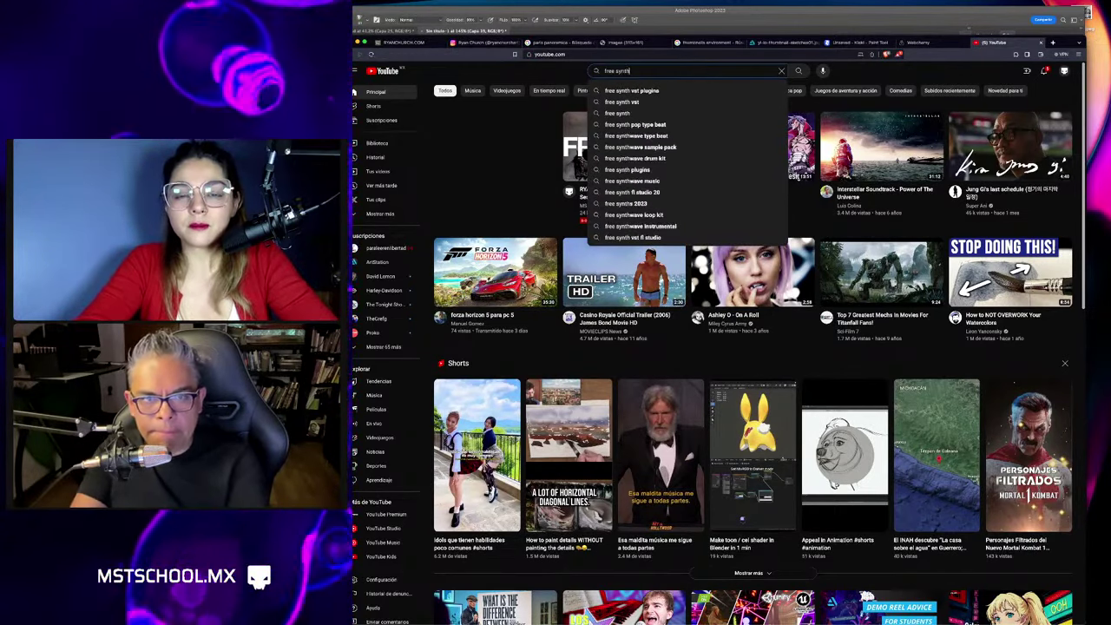
pyautogui.write('usic')
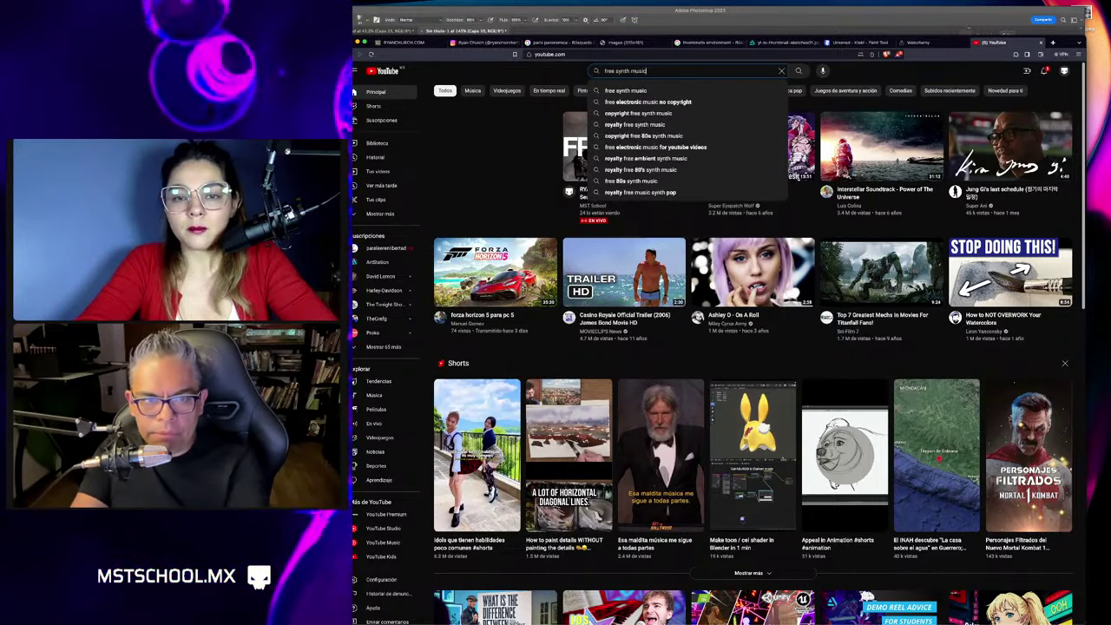
pyautogui.click(648, 101)
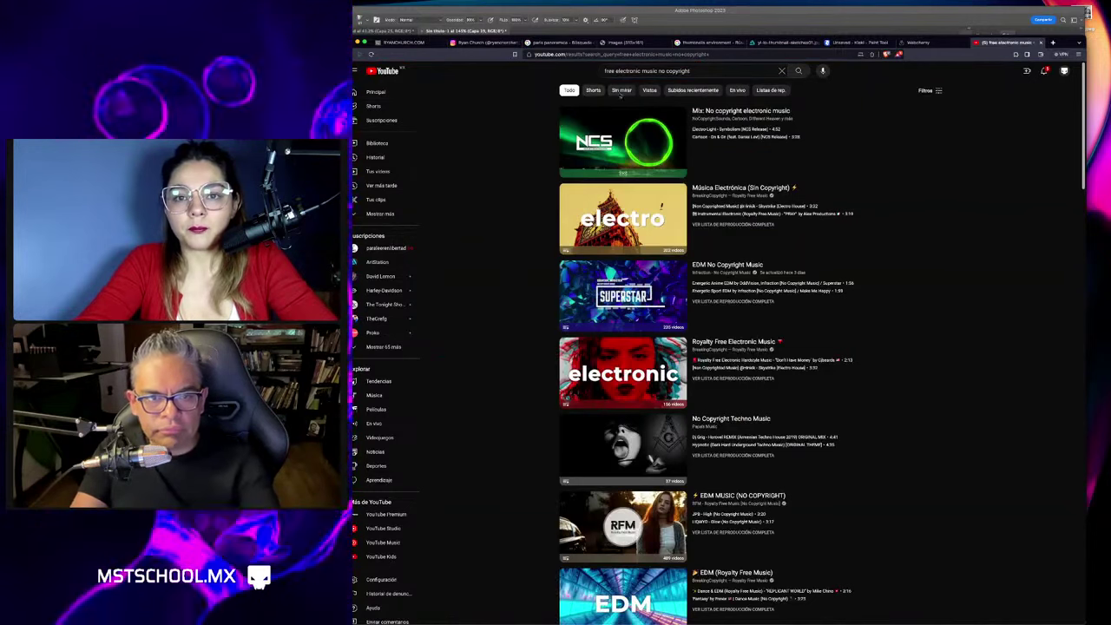
pyautogui.click(635, 71)
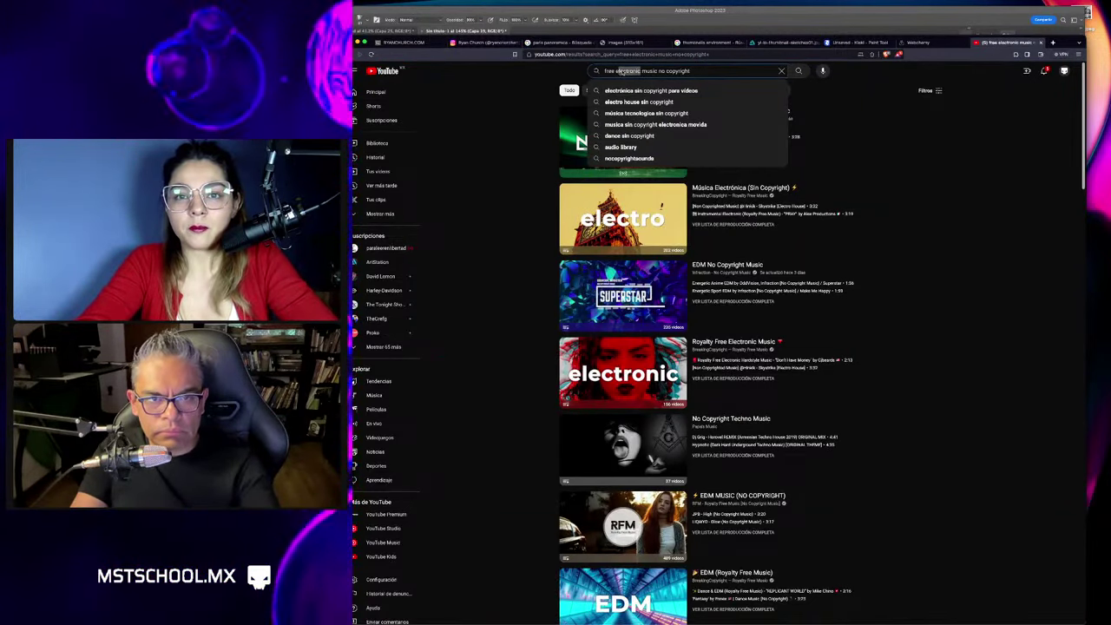
pyautogui.write('synthwav')
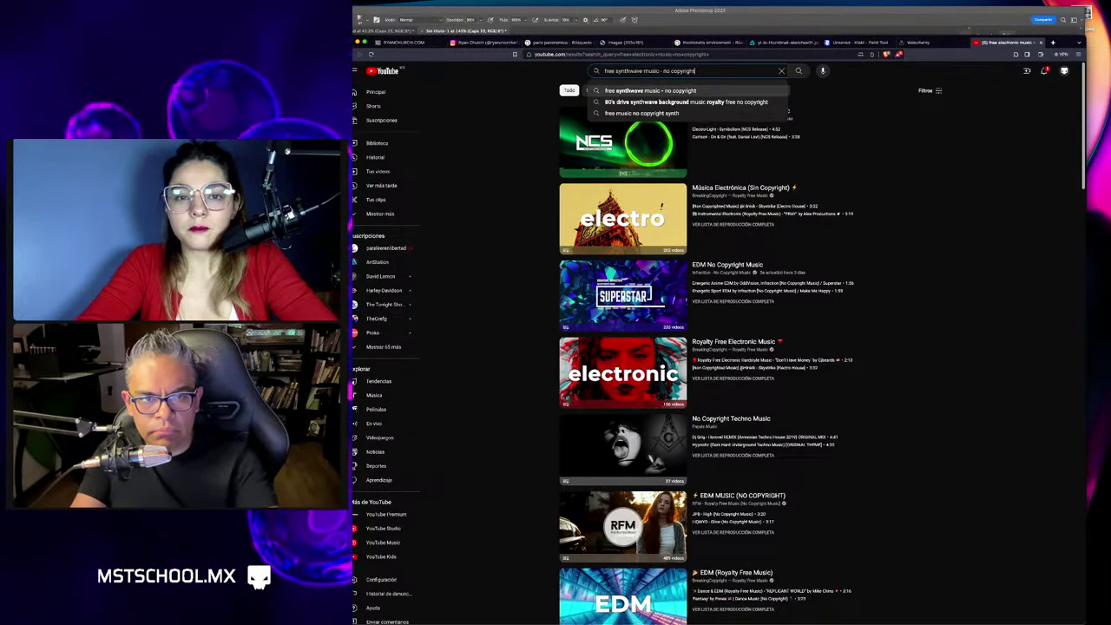
pyautogui.press('Return')
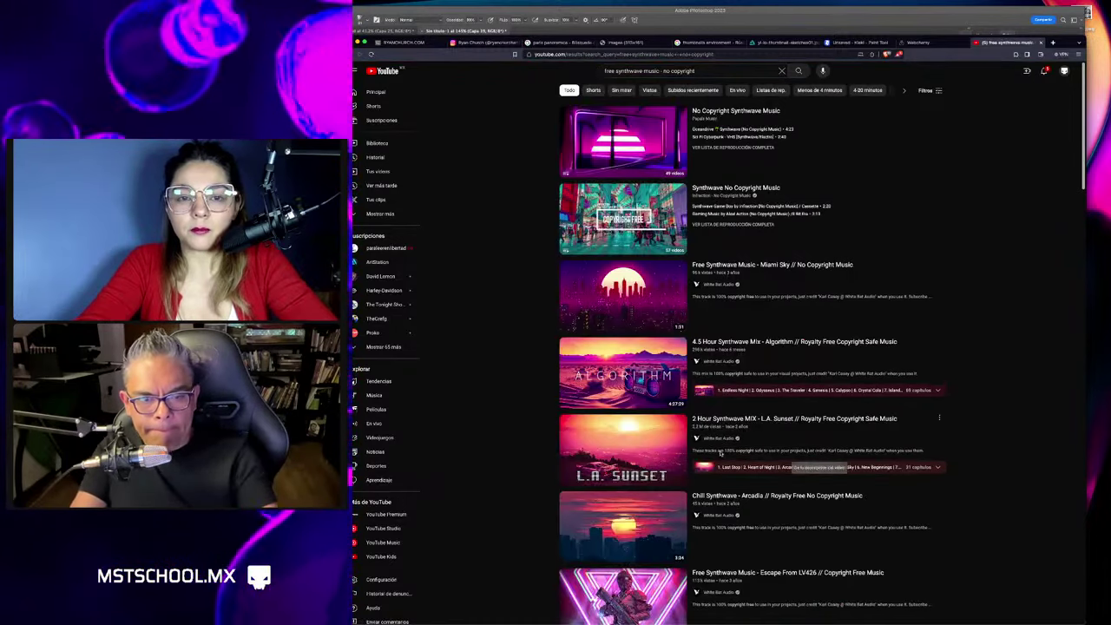
# Play the 2 Hour Synthwave MIX - L.A. Sunset video at low volume, then return to Photoshop.
pyautogui.click(728, 422)
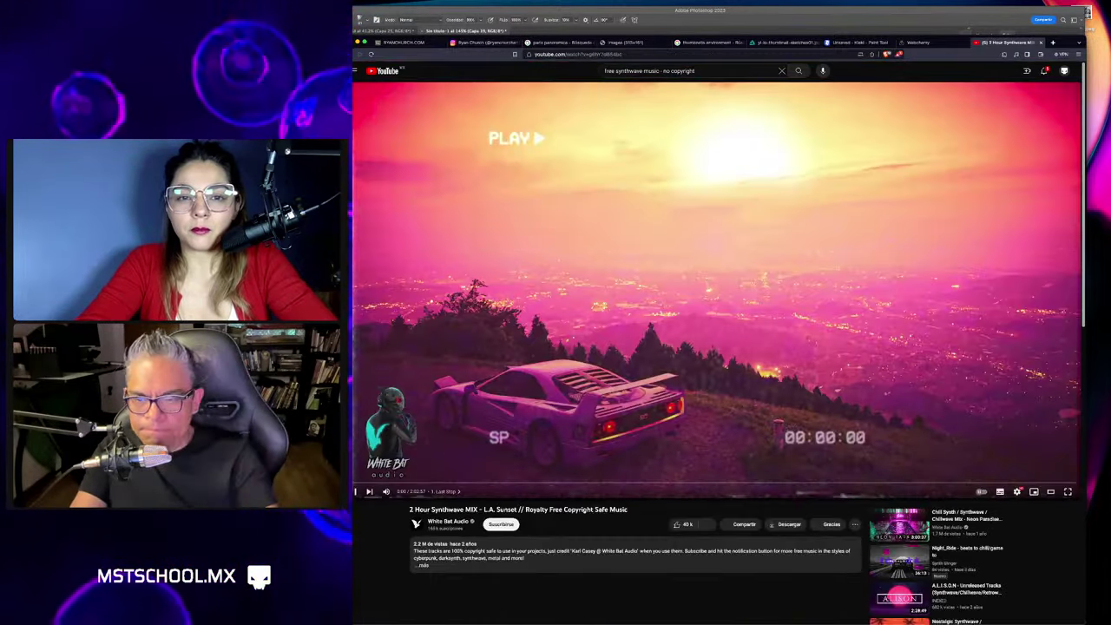
pyautogui.press('XF86AudioRaiseVolume')
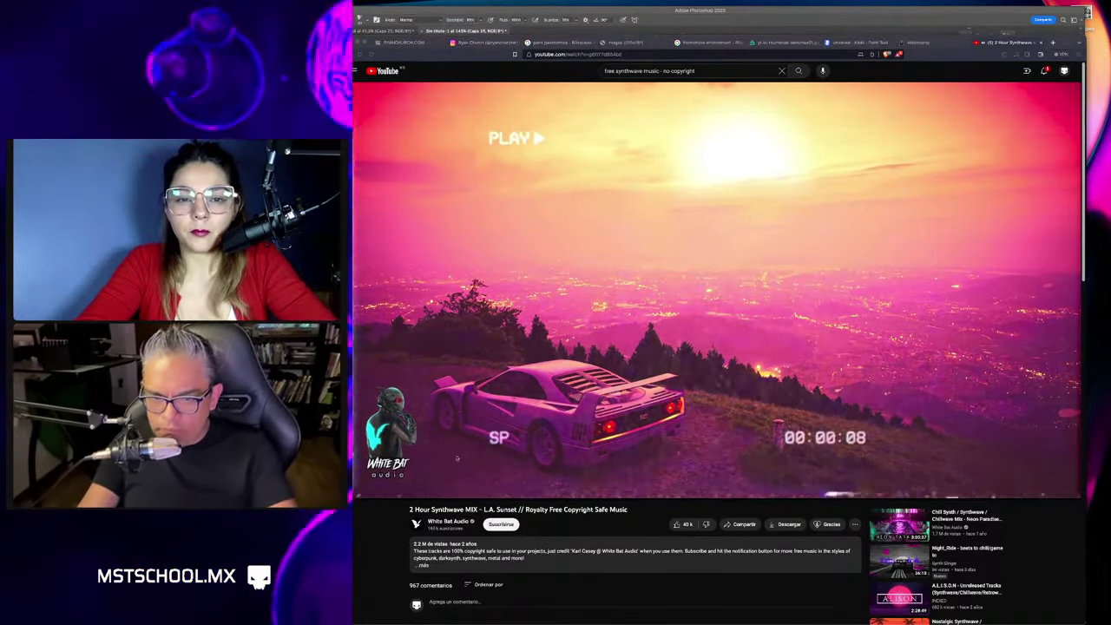
pyautogui.press('Down')
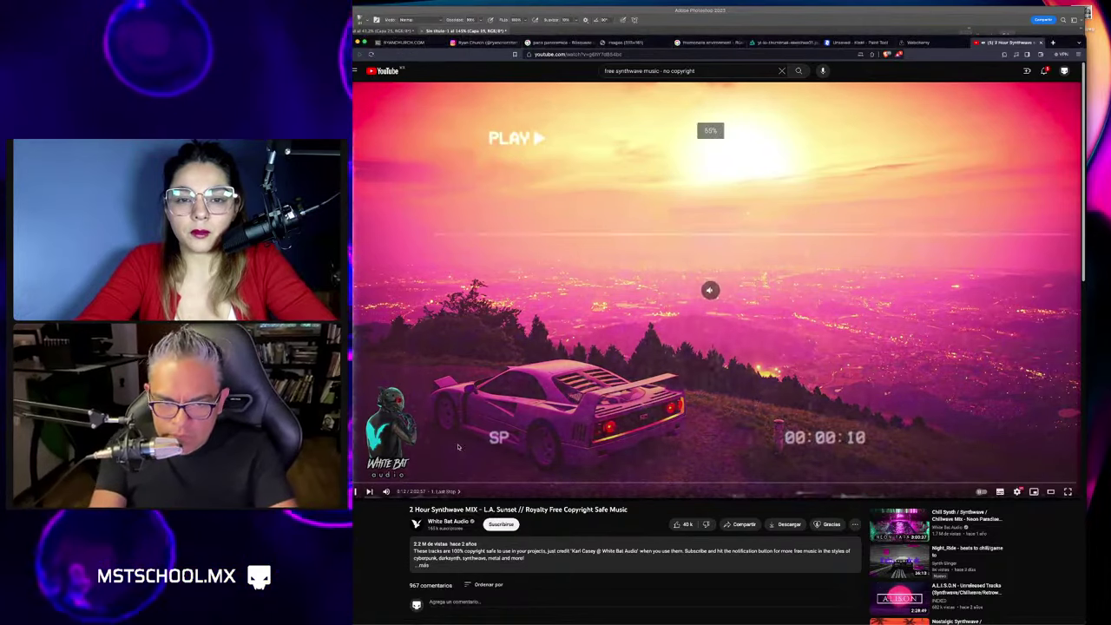
pyautogui.press('Down')
pyautogui.press('Down')
pyautogui.press('Down')
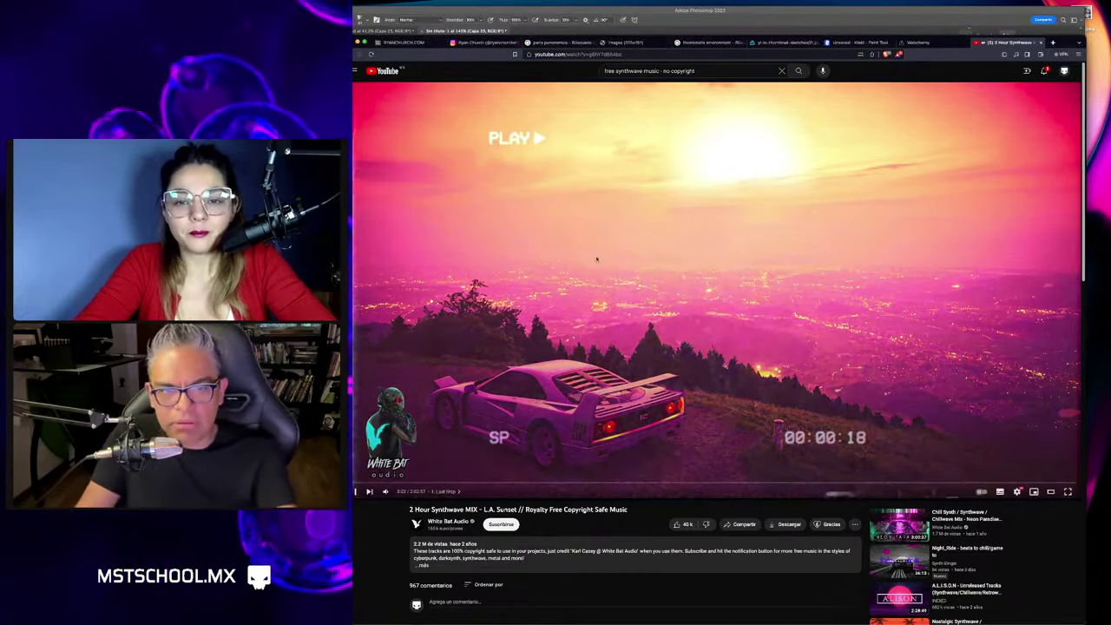
pyautogui.press('super+Tab')
pyautogui.press('super+Tab')
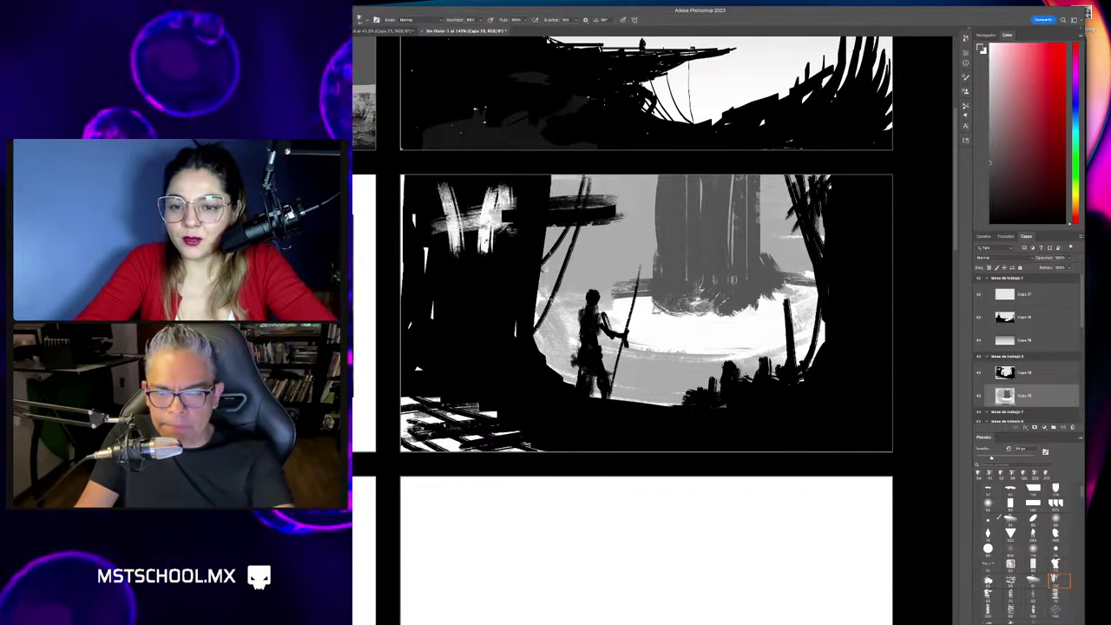
# Paint dark grey over the light area behind the spear figure and add a light stroke on the tower.
pyautogui.press('super+Tab')
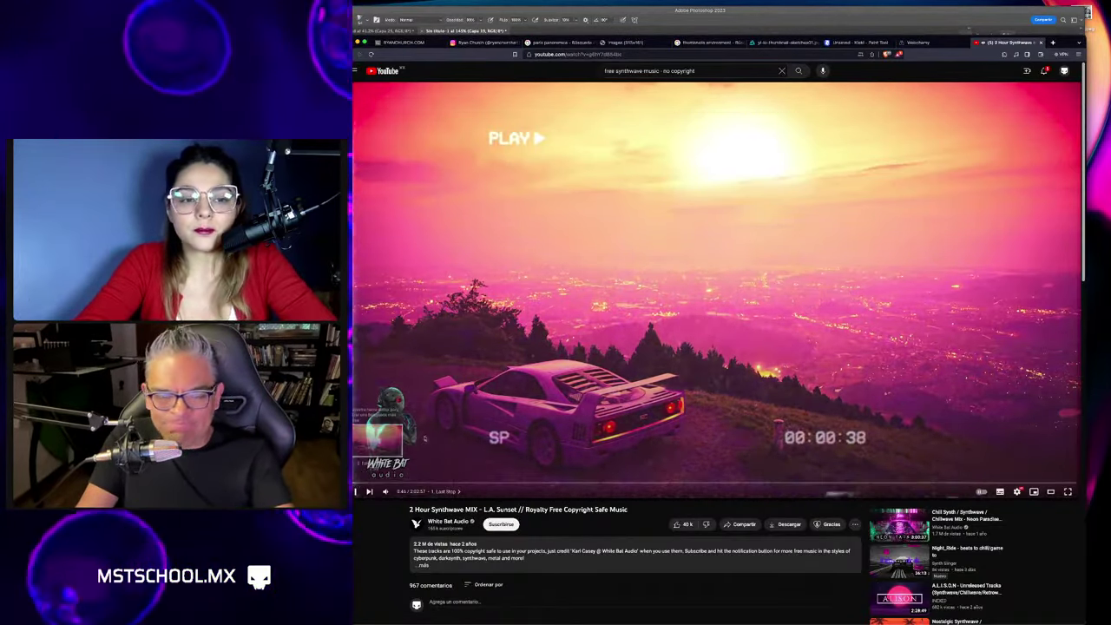
pyautogui.press('super+Tab')
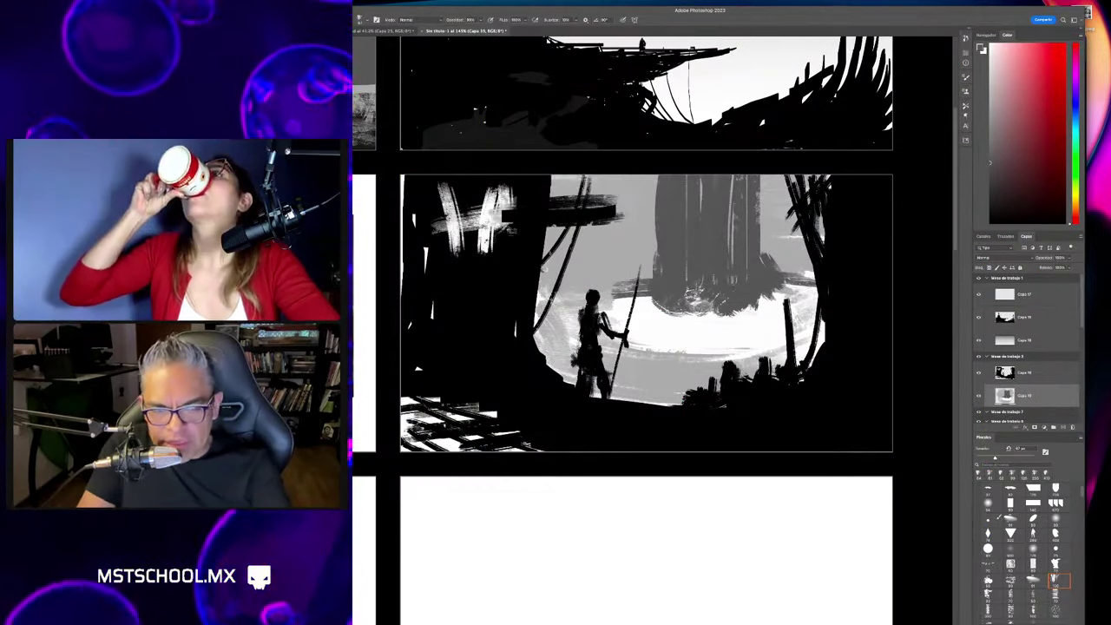
pyautogui.moveTo(677, 273); pyautogui.dragTo(729, 300)
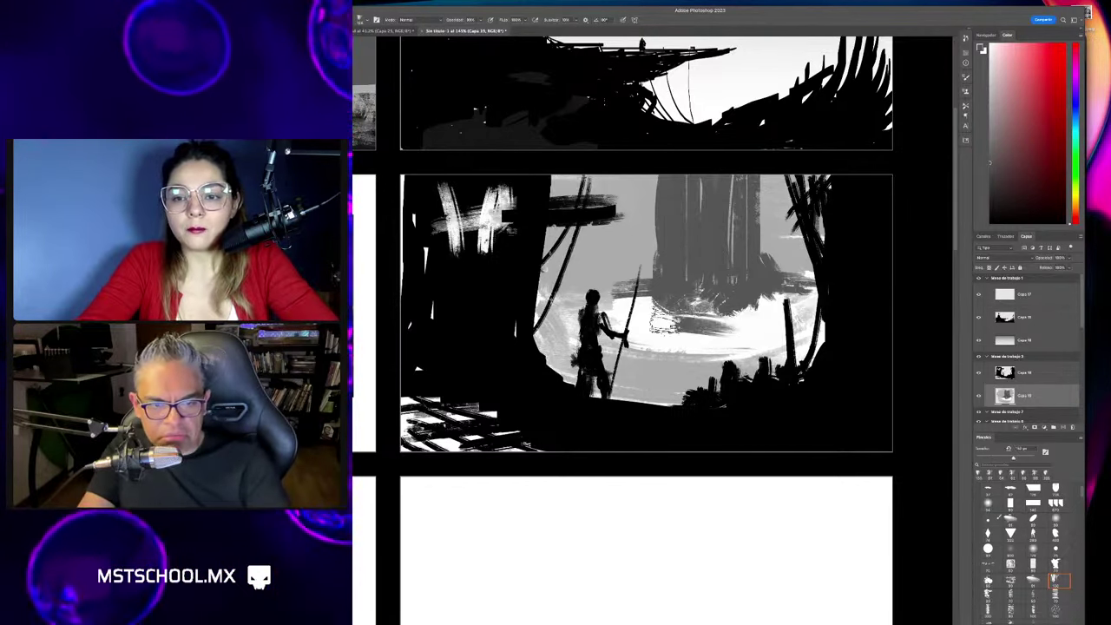
pyautogui.moveTo(690, 299); pyautogui.dragTo(737, 329)
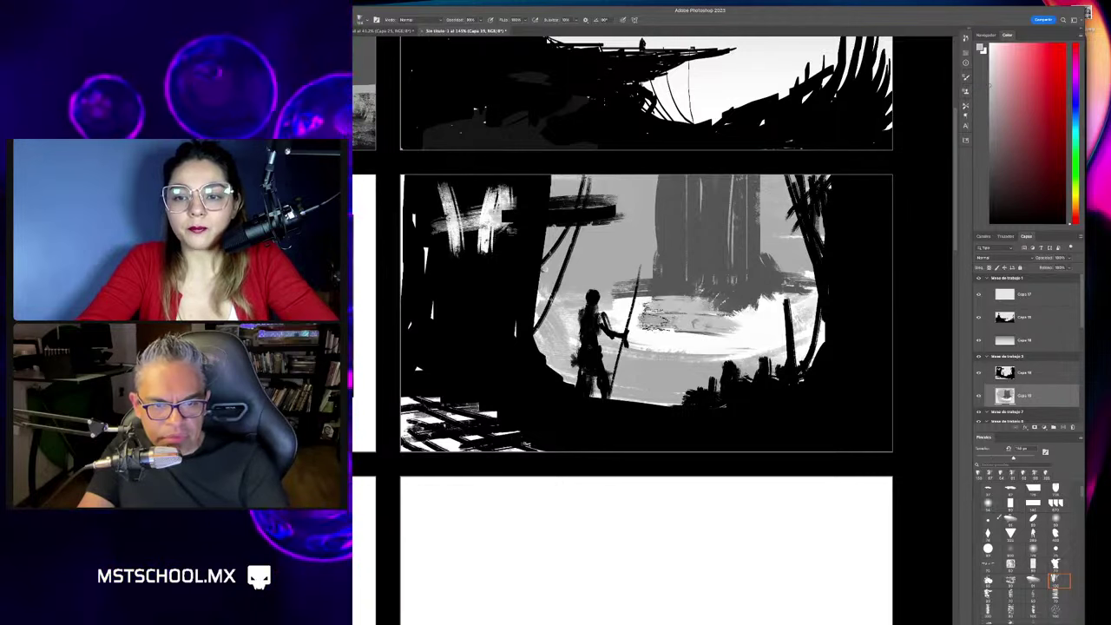
pyautogui.moveTo(659, 321)
pyautogui.mouseDown()
pyautogui.moveTo(707, 334)
pyautogui.moveTo(790, 332)
pyautogui.mouseUp()
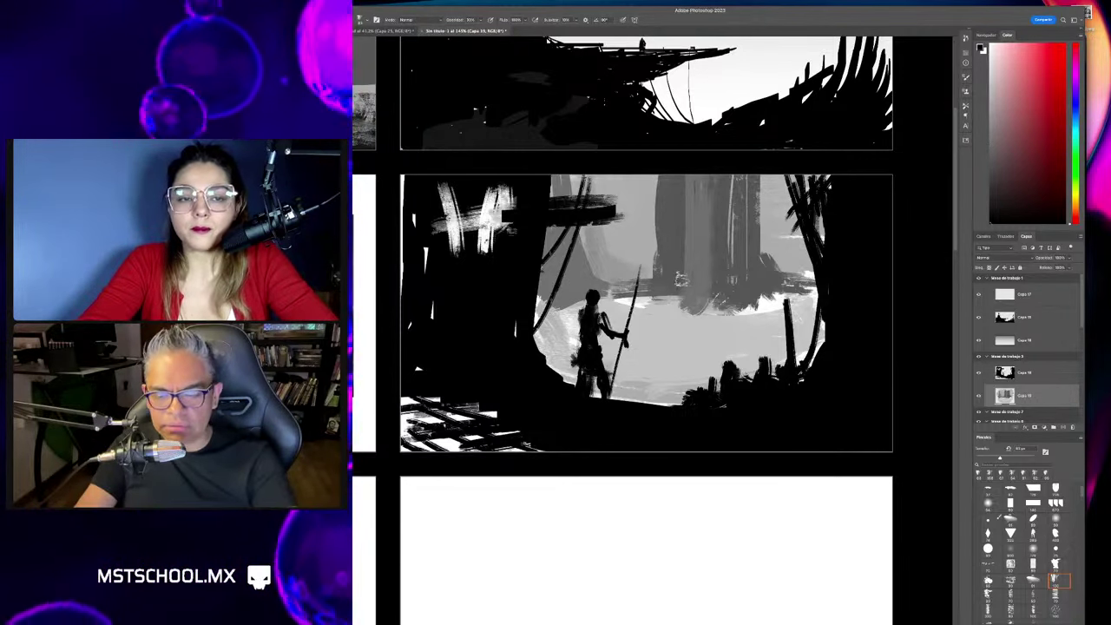
pyautogui.moveTo(687, 249); pyautogui.dragTo(686, 217)
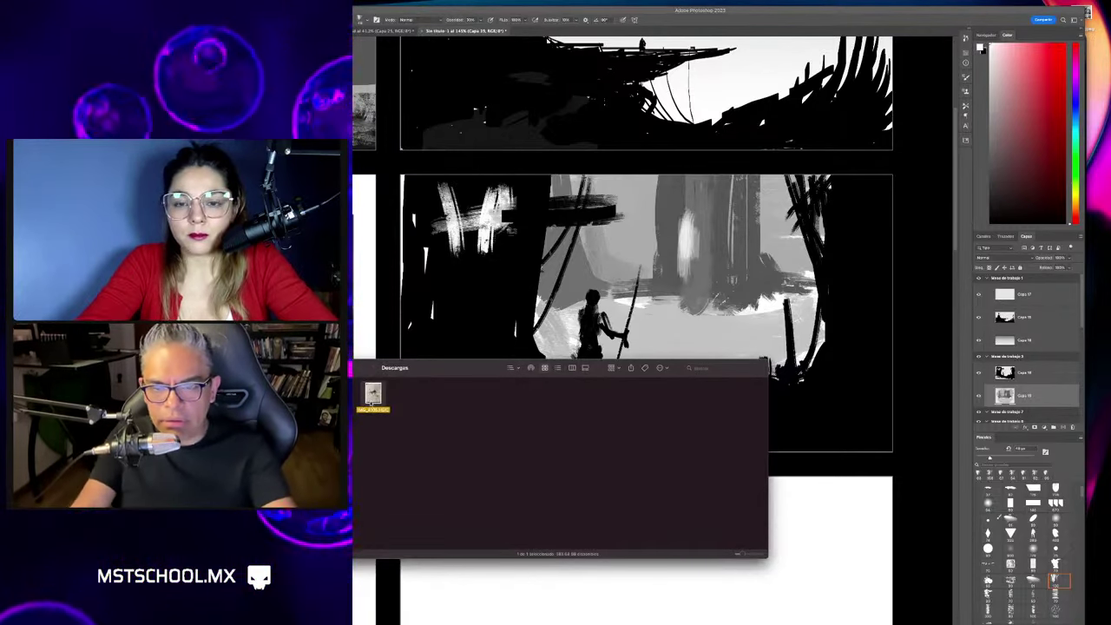
# Drop the robot sketch photo onto the canvas, zoom in, and shift it left within the panel.
pyautogui.click(647, 283)
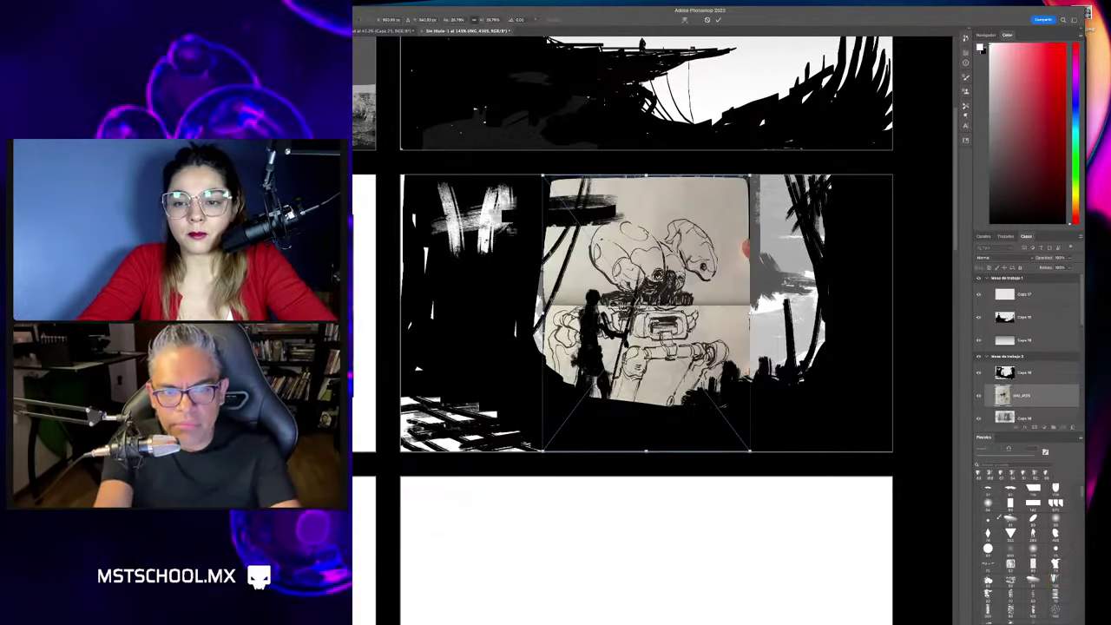
pyautogui.press('Return')
pyautogui.press('z')
pyautogui.click(716, 295)
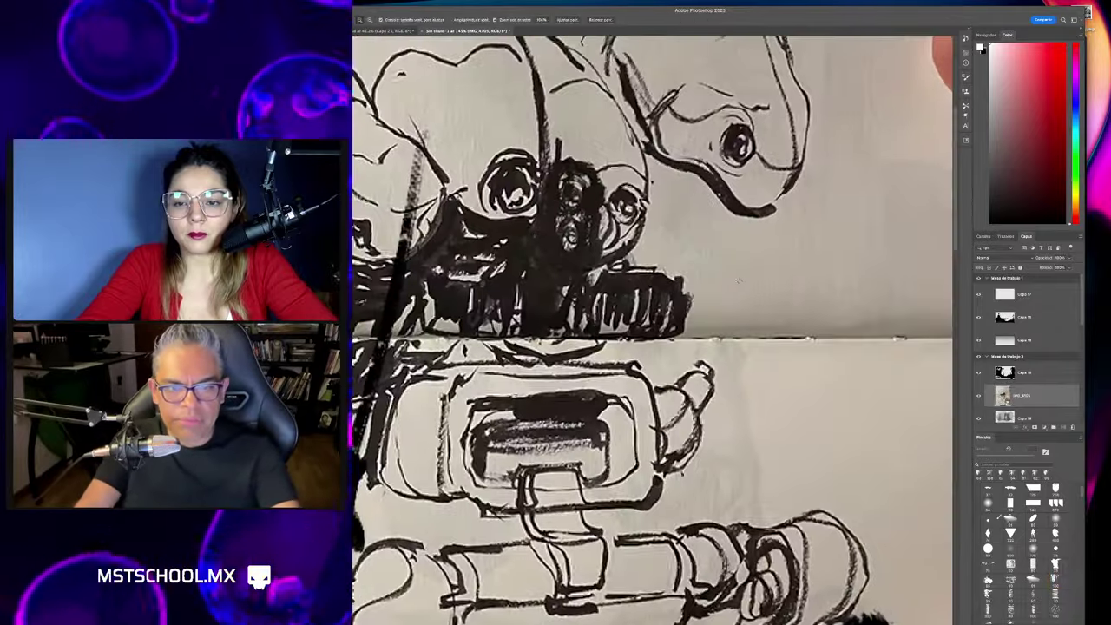
pyautogui.scroll(-2, 651, 329)
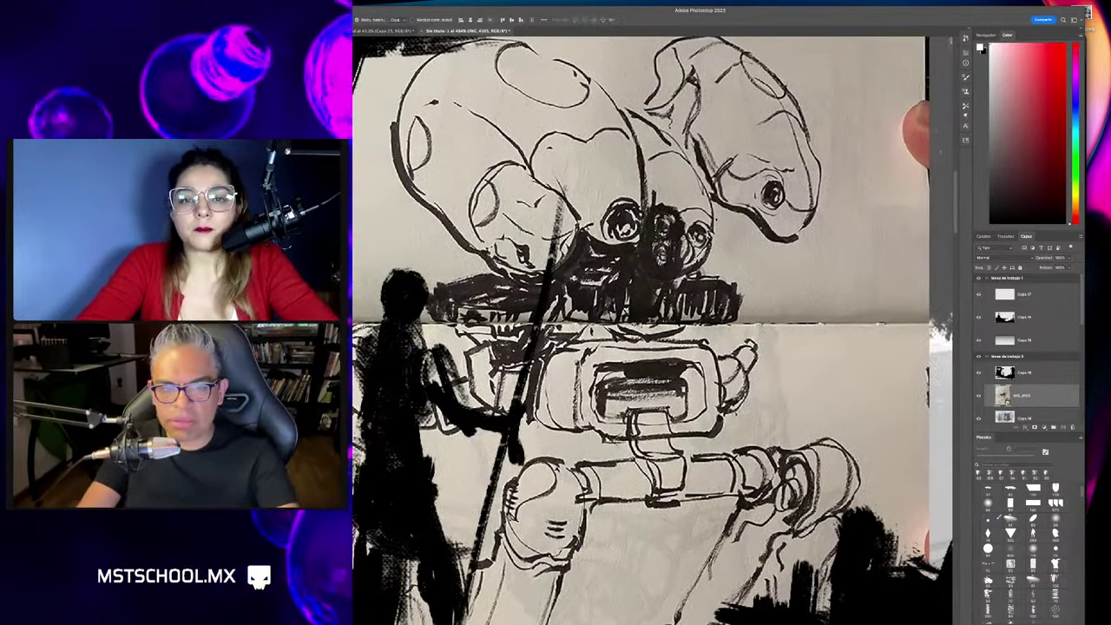
pyautogui.moveTo(677, 347); pyautogui.dragTo(708, 323)
pyautogui.scroll(-5, 651, 330)
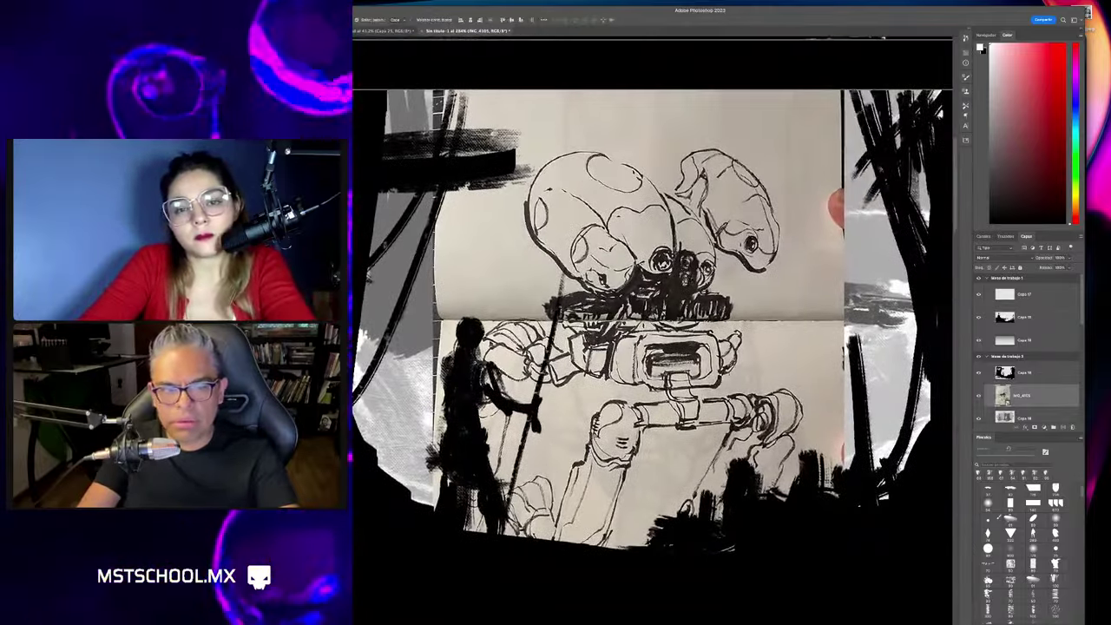
pyautogui.scroll(5, 478, 365)
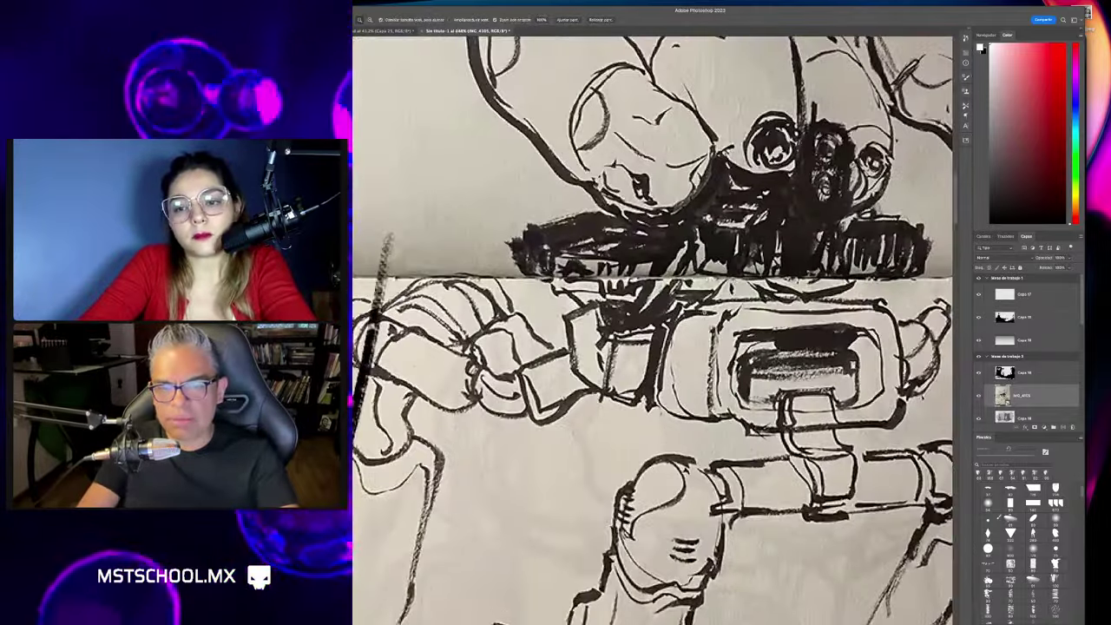
pyautogui.scroll(2, 651, 330)
pyautogui.scroll(-4, 651, 330)
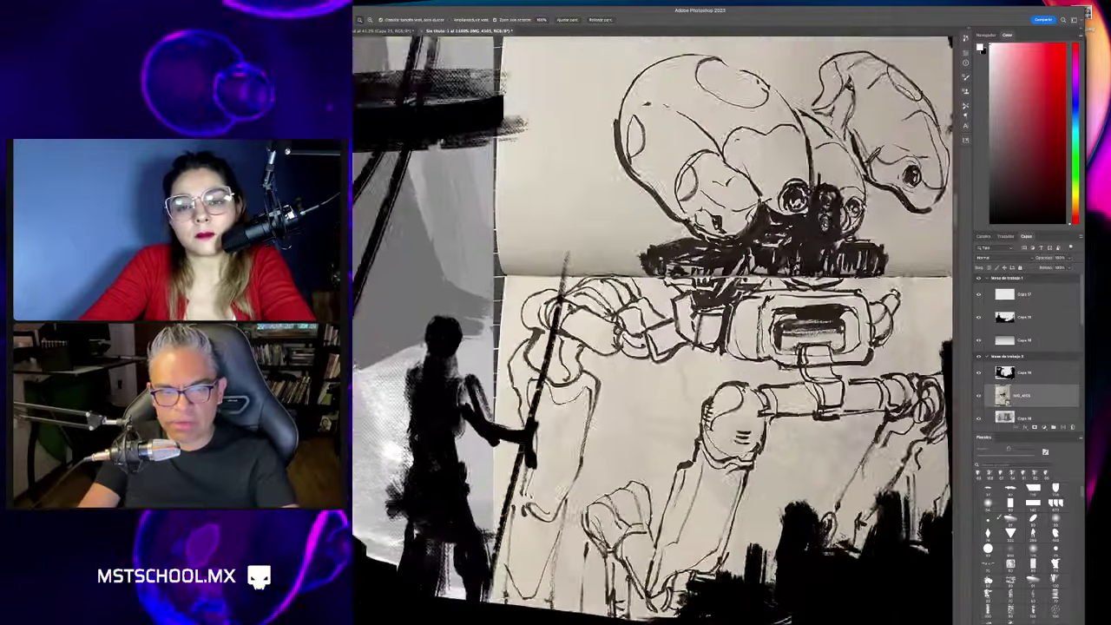
pyautogui.scroll(-2, 775, 347)
pyautogui.scroll(-3, 775, 347)
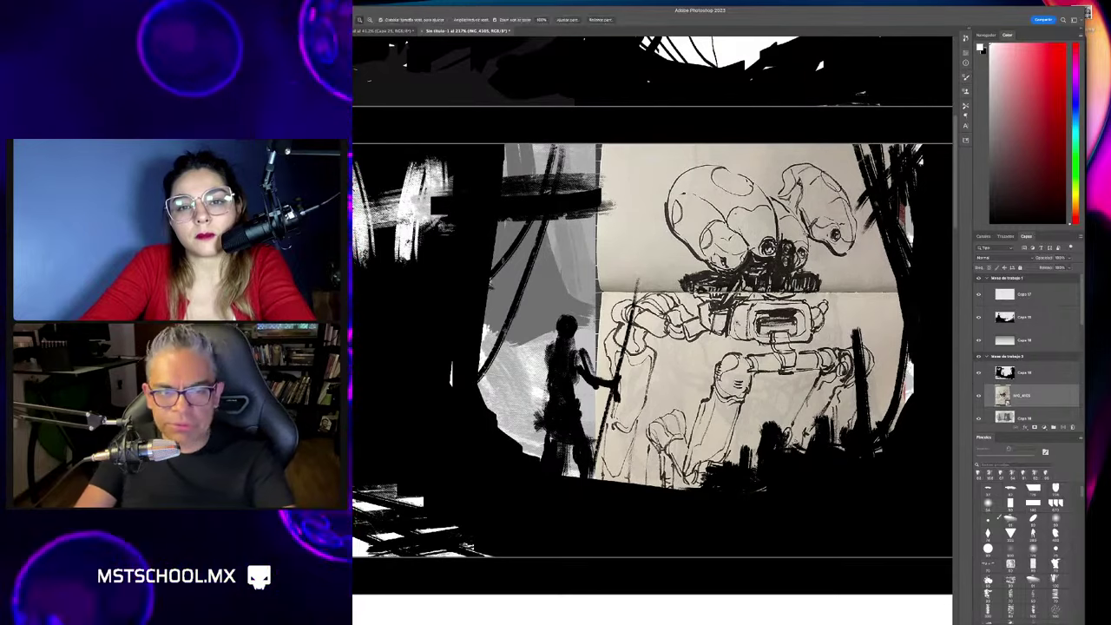
pyautogui.moveTo(736, 305); pyautogui.dragTo(575, 318)
# Scale the robot sketch down and position it beside the spear figure.
pyautogui.hotkey('ctrl', 't')
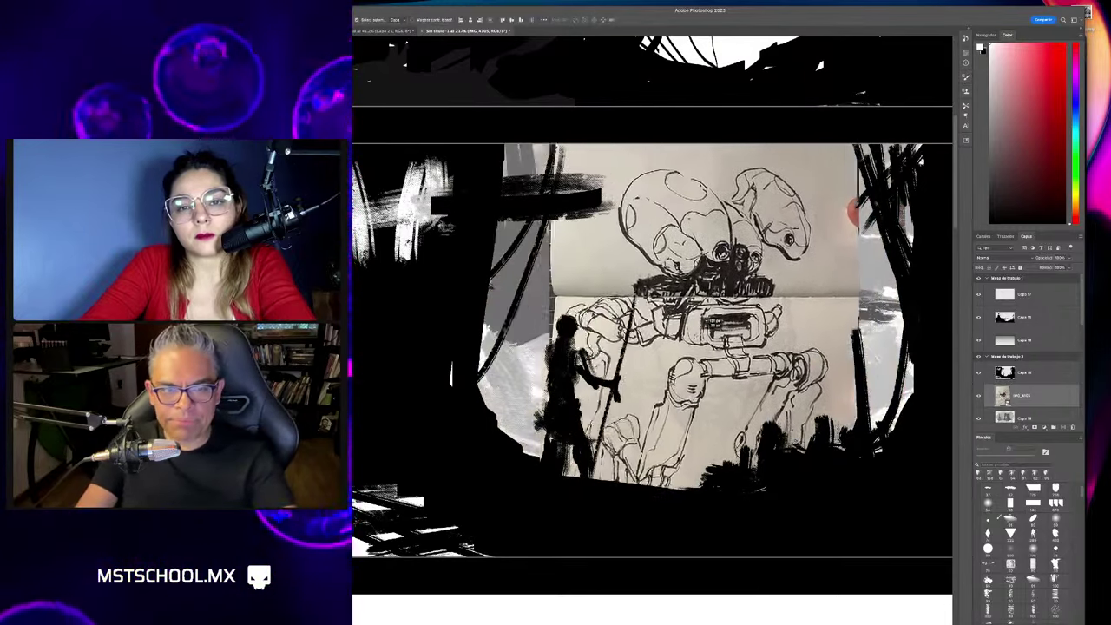
pyautogui.moveTo(736, 486)
pyautogui.mouseDown()
pyautogui.moveTo(833, 518)
pyautogui.moveTo(754, 472)
pyautogui.mouseUp()
pyautogui.moveTo(685, 358); pyautogui.dragTo(781, 274)
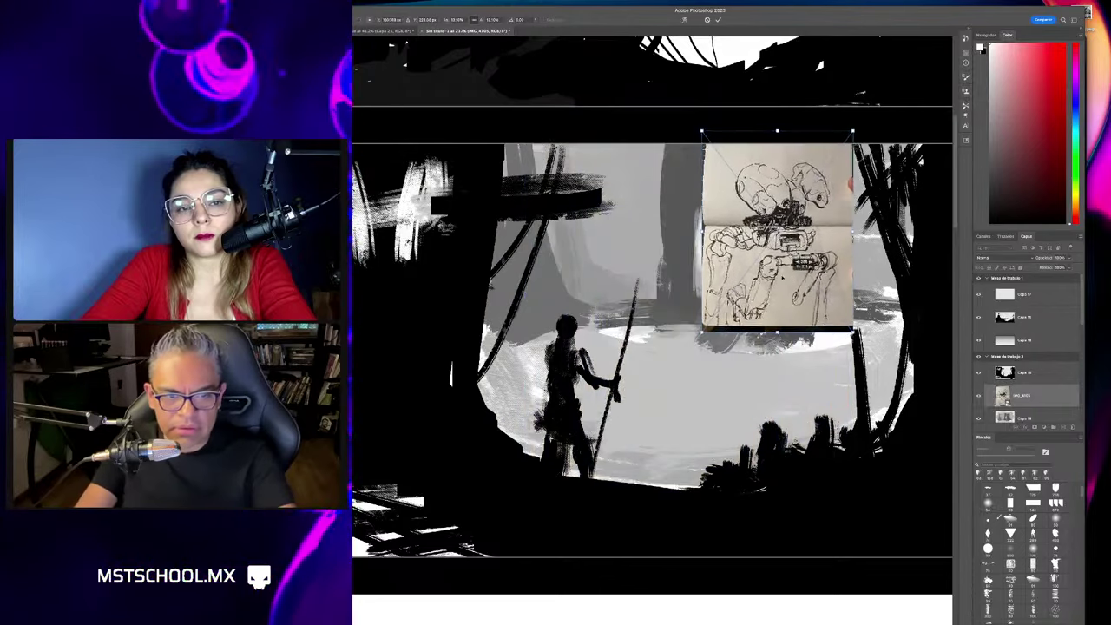
pyautogui.moveTo(852, 330); pyautogui.dragTo(882, 372)
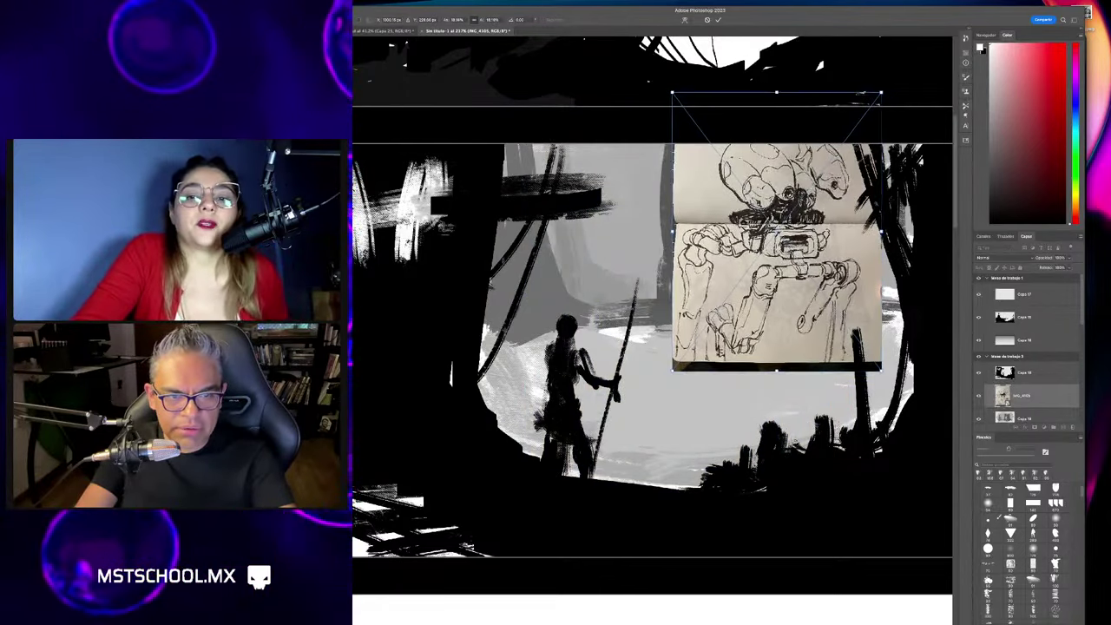
pyautogui.moveTo(793, 289)
pyautogui.mouseDown()
pyautogui.moveTo(697, 296)
pyautogui.moveTo(702, 339)
pyautogui.mouseUp()
pyautogui.press('Return')
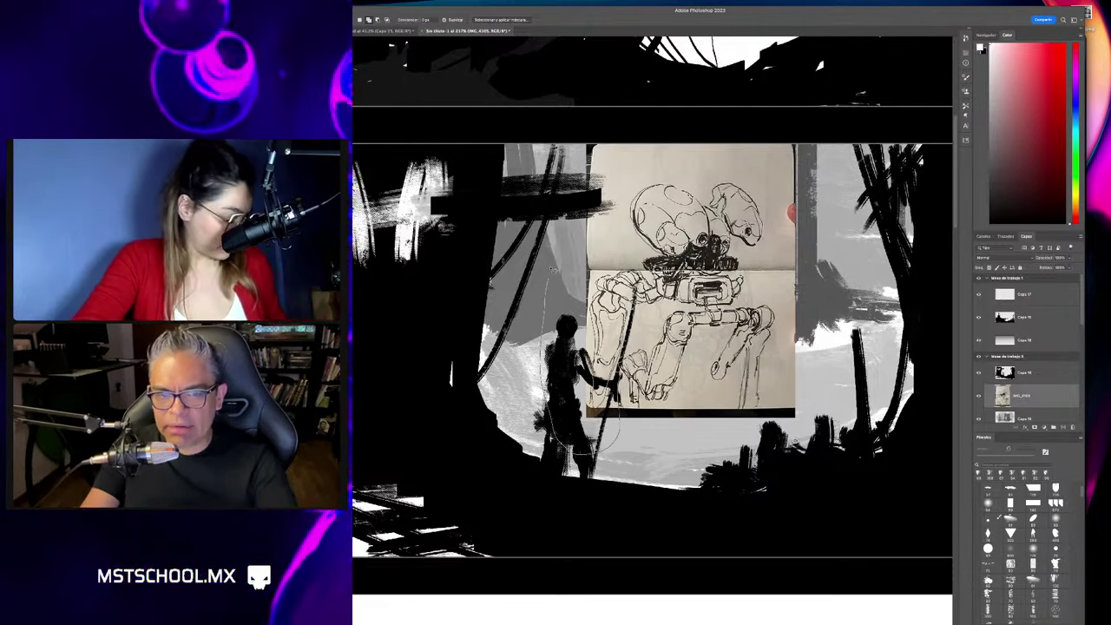
# Lasso and delete the leftover paper around the robot's edges, heads and base, then zoom out.
pyautogui.press('Delete')
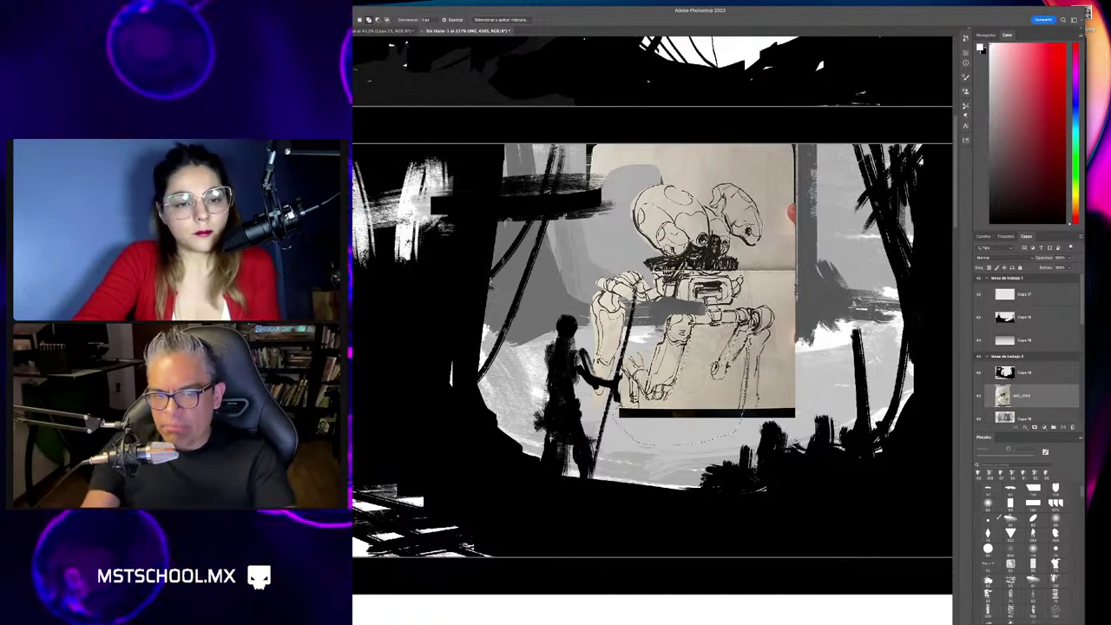
pyautogui.press('Delete')
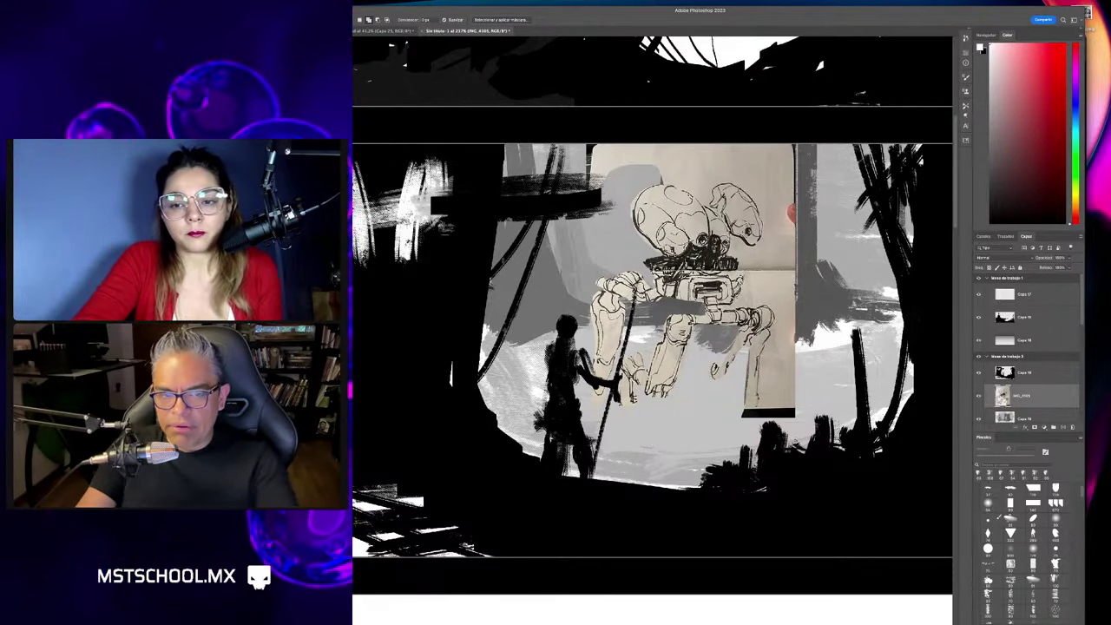
pyautogui.moveTo(724, 182); pyautogui.dragTo(763, 236)
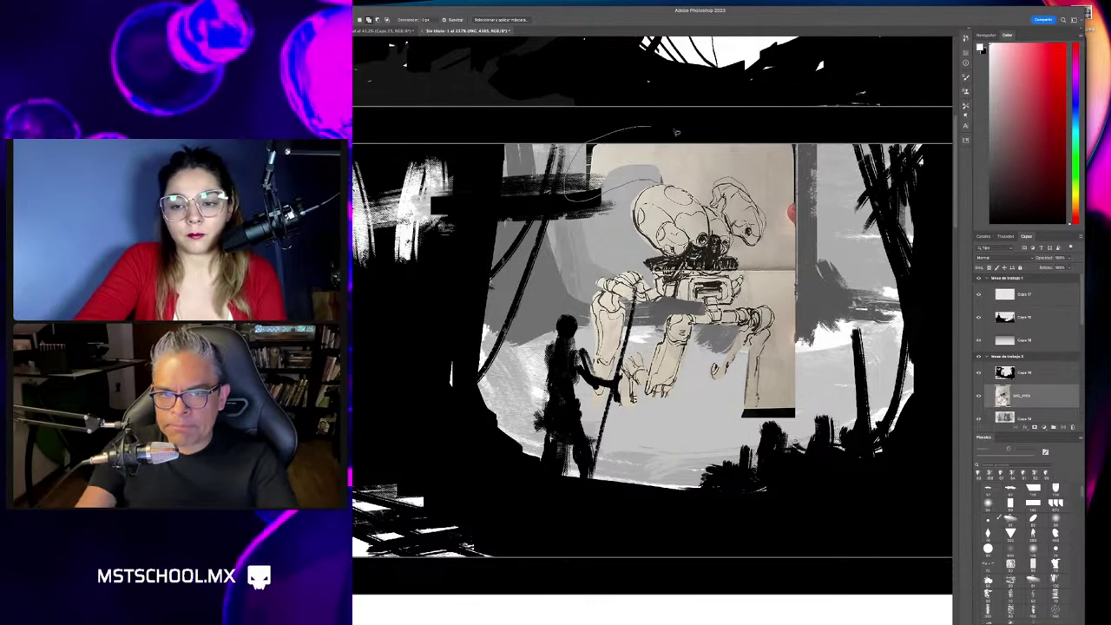
pyautogui.moveTo(565, 192); pyautogui.dragTo(794, 139)
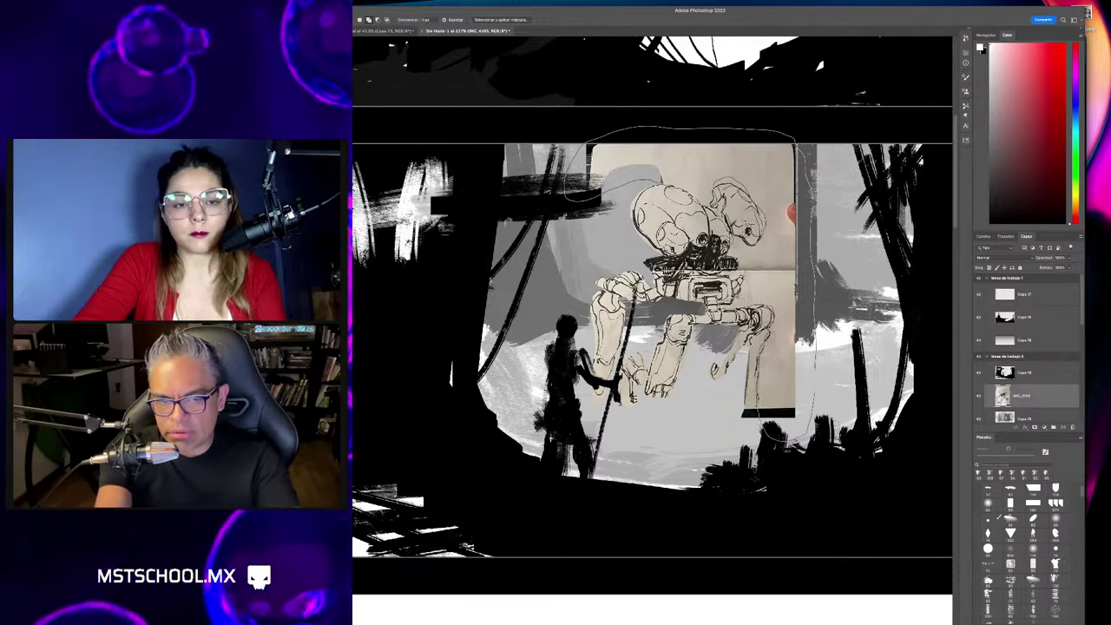
pyautogui.press('Delete')
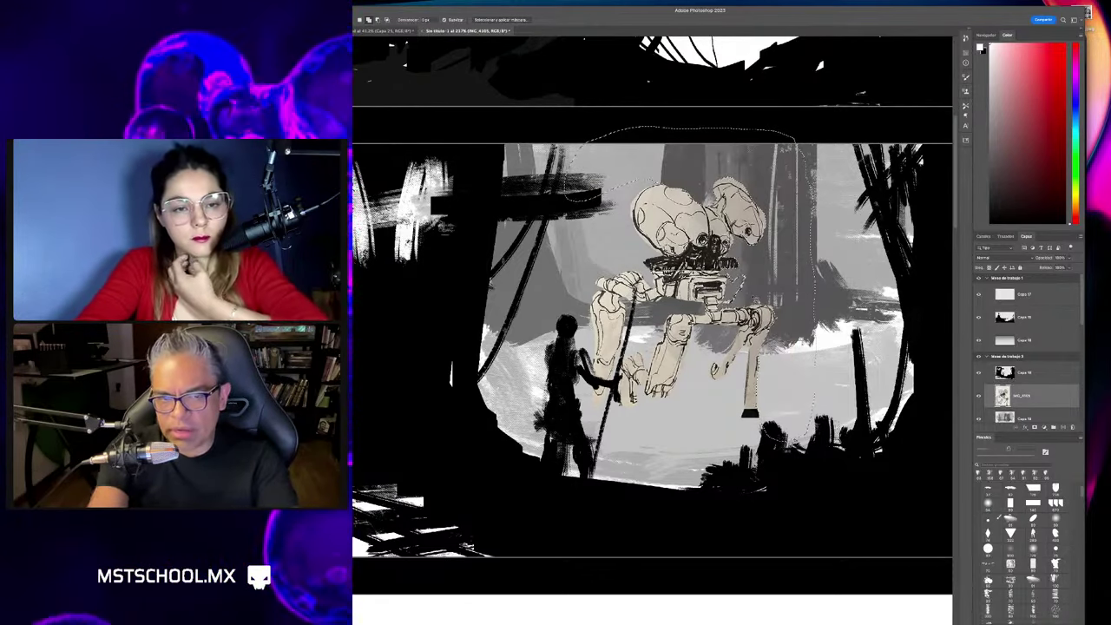
pyautogui.hotkey('ctrl', '-')
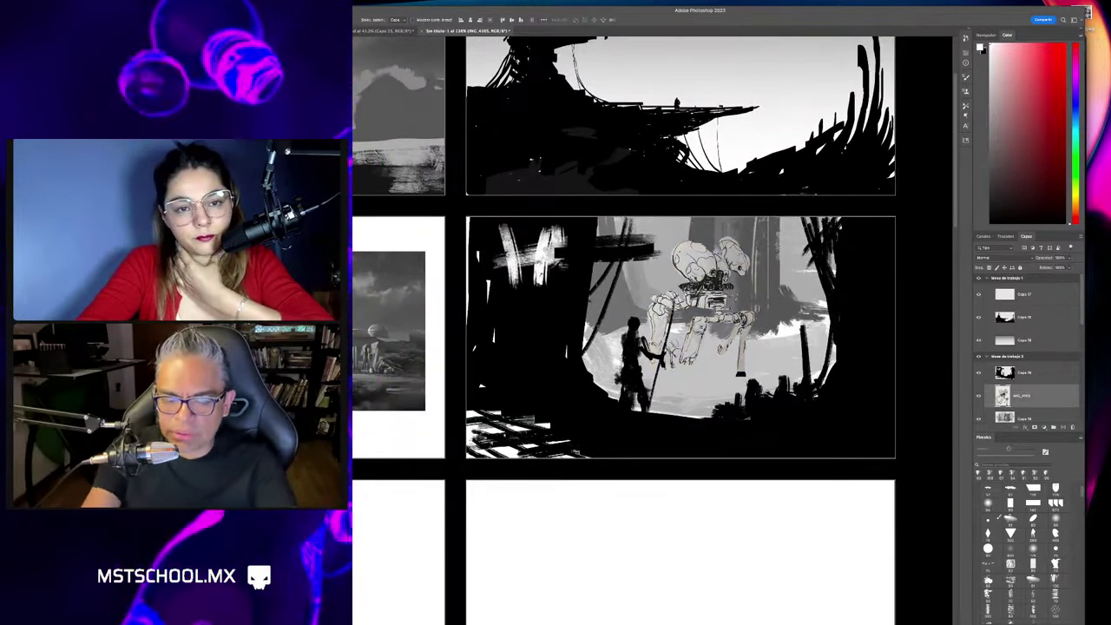
# Darken the robot sketch with Levels and shrink it, shifting it up and left.
pyautogui.hotkey('ctrl', 'l')
pyautogui.moveTo(558, 473); pyautogui.dragTo(536, 471)
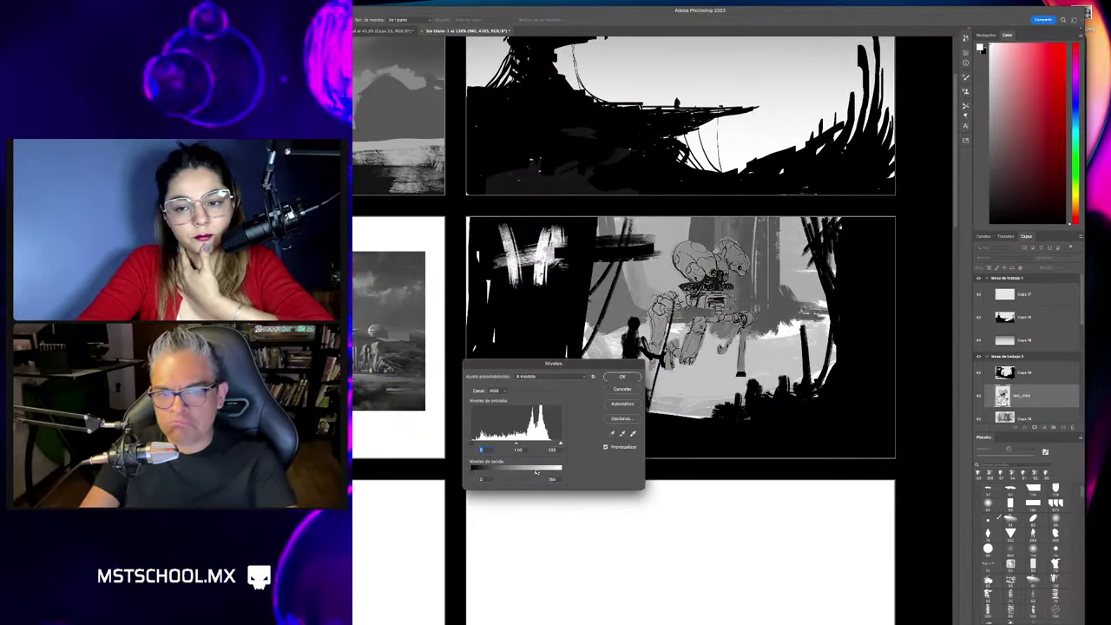
pyautogui.press('Return')
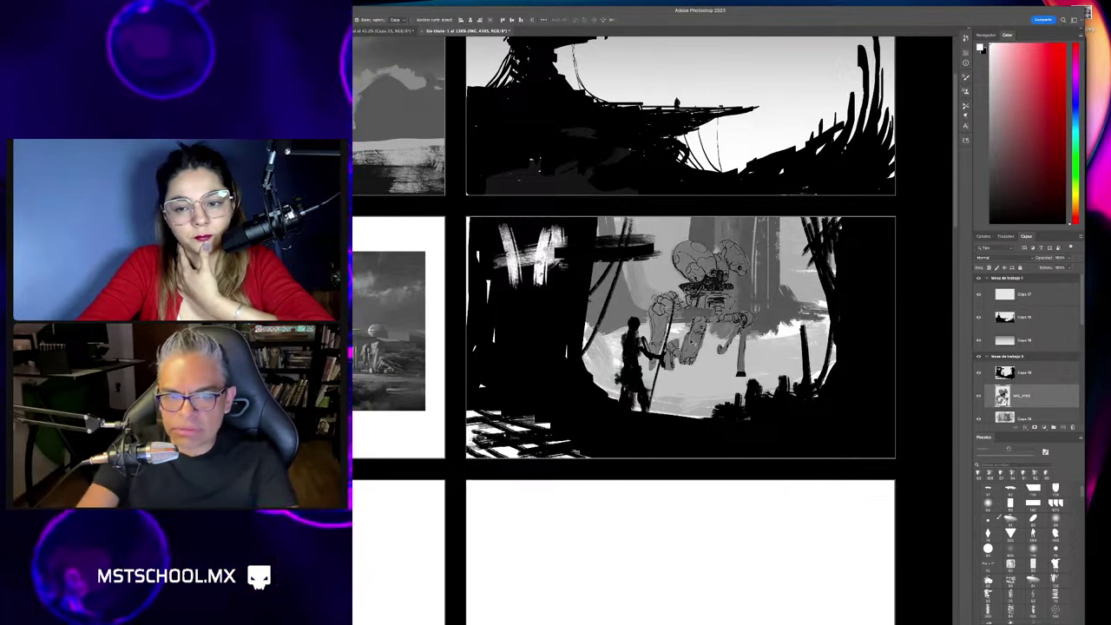
pyautogui.moveTo(766, 212)
pyautogui.mouseDown()
pyautogui.moveTo(709, 238)
pyautogui.moveTo(717, 222)
pyautogui.mouseUp()
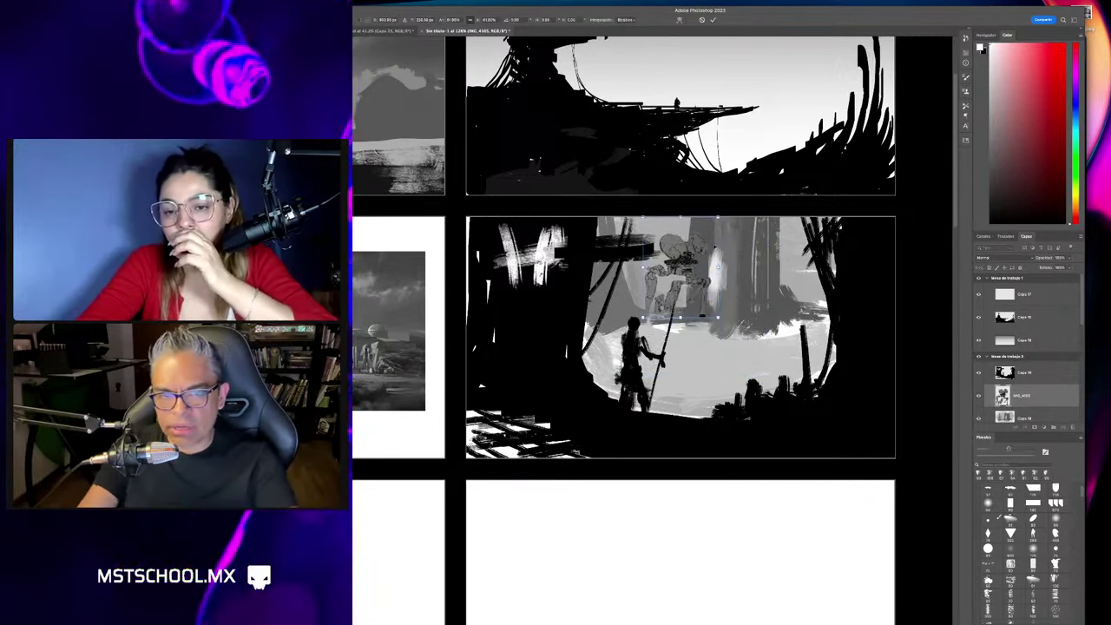
pyautogui.hotkey('ctrl', 'u')
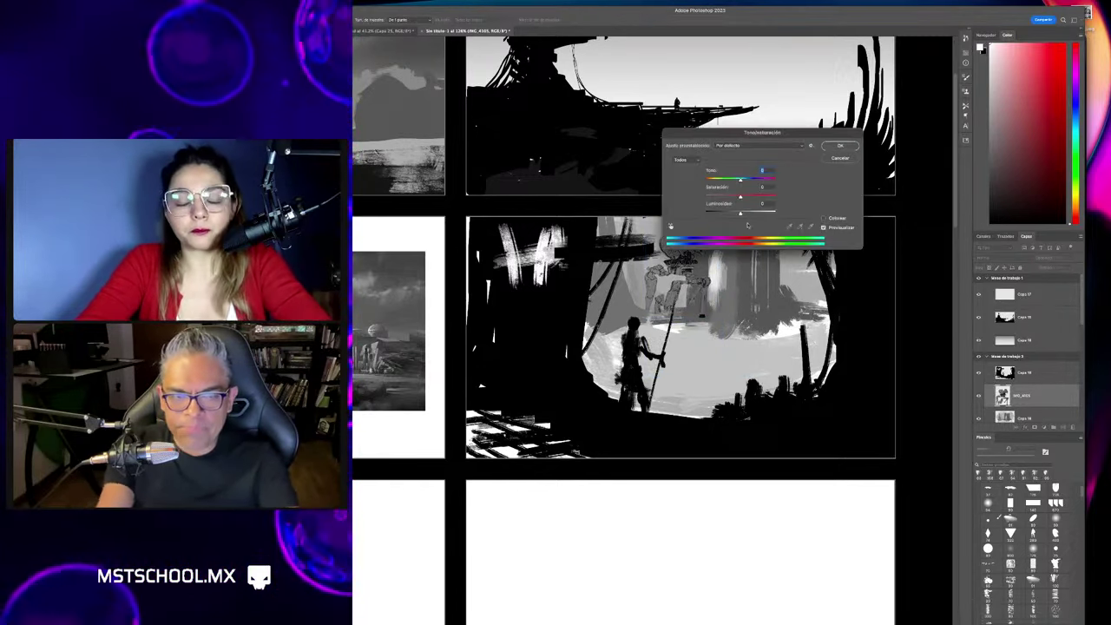
pyautogui.moveTo(775, 198); pyautogui.dragTo(694, 197)
pyautogui.press('Return')
# Lighten the robot to a flat gray with Hue/Saturation and nudge it into place.
pyautogui.hotkey('ctrl', 'u')
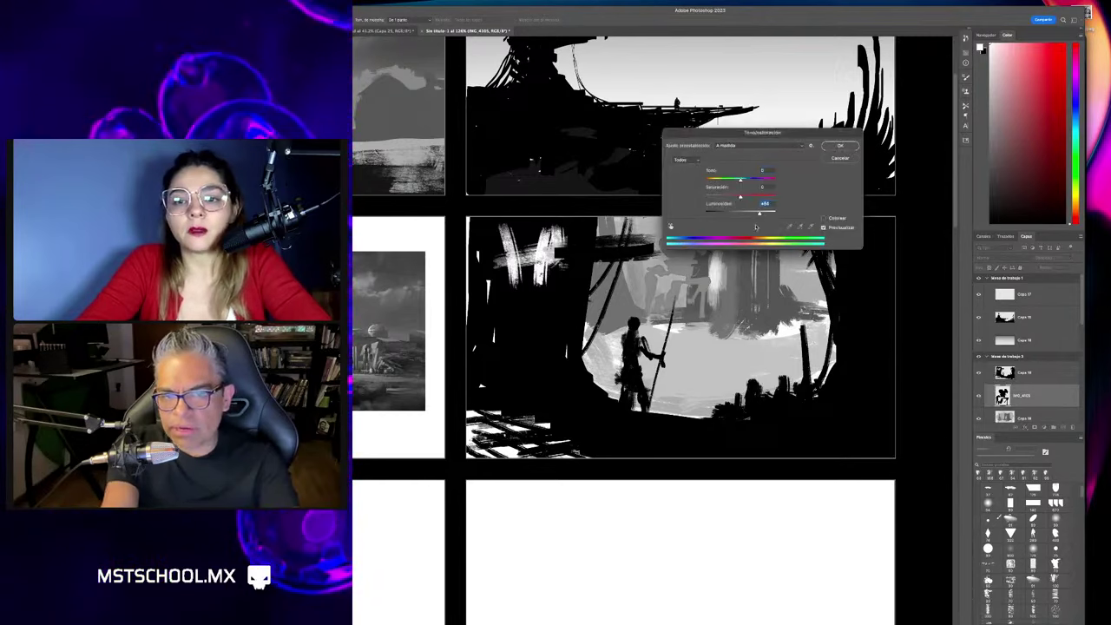
pyautogui.press('Return')
pyautogui.scroll(5, 675, 304)
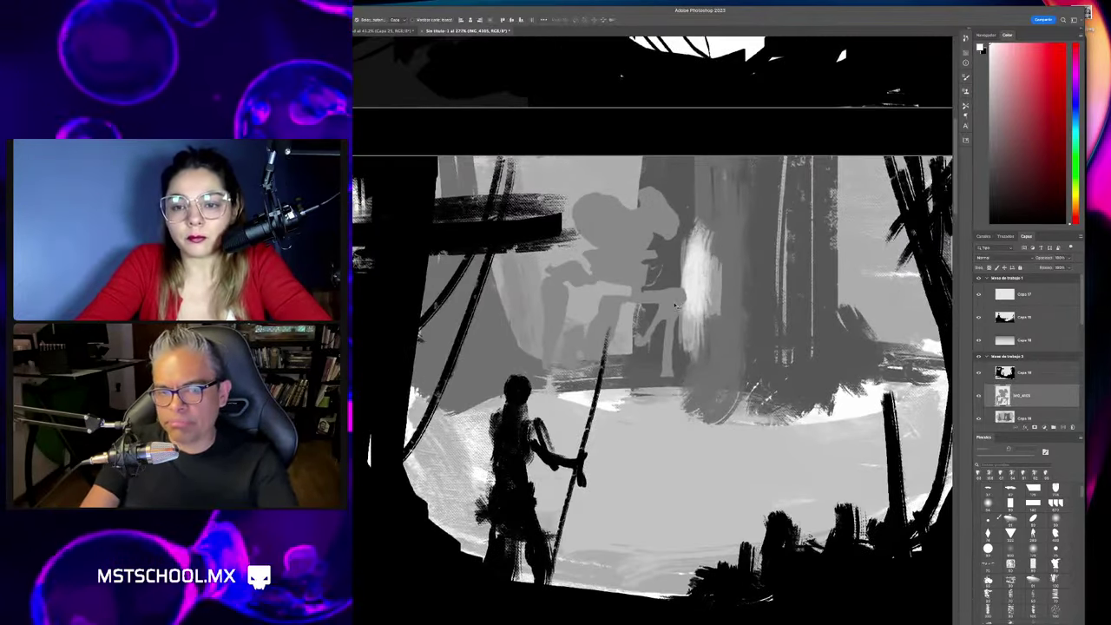
pyautogui.moveTo(683, 292); pyautogui.dragTo(677, 323)
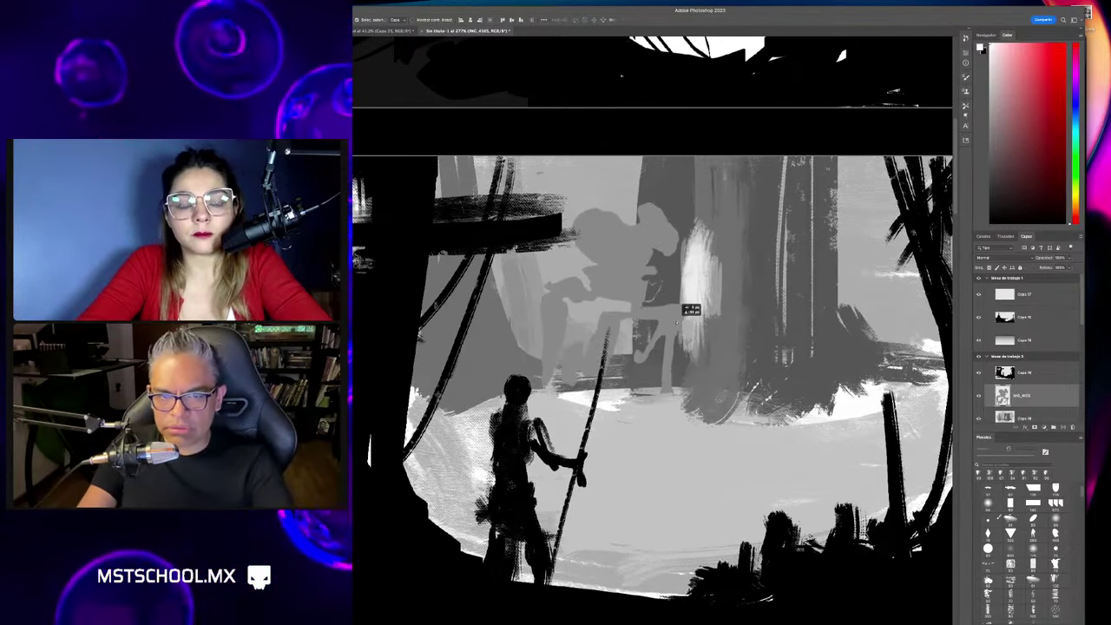
pyautogui.moveTo(598, 358); pyautogui.dragTo(607, 351)
# Brush darker gray over the robot silhouette, checking it against the whole sheet.
pyautogui.press('b')
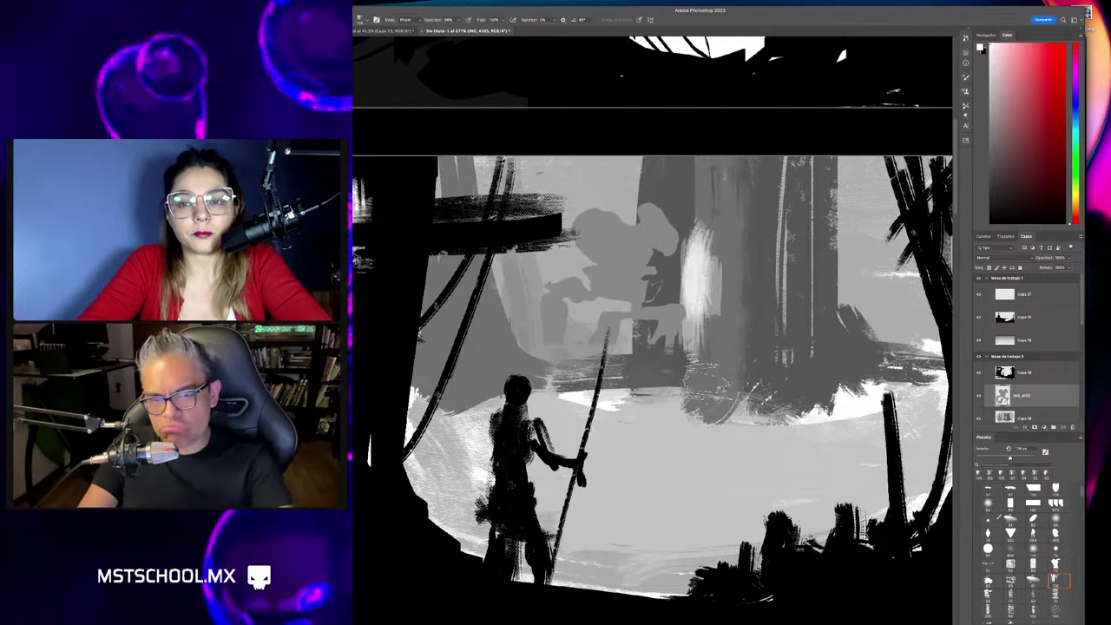
pyautogui.moveTo(699, 295); pyautogui.dragTo(652, 277)
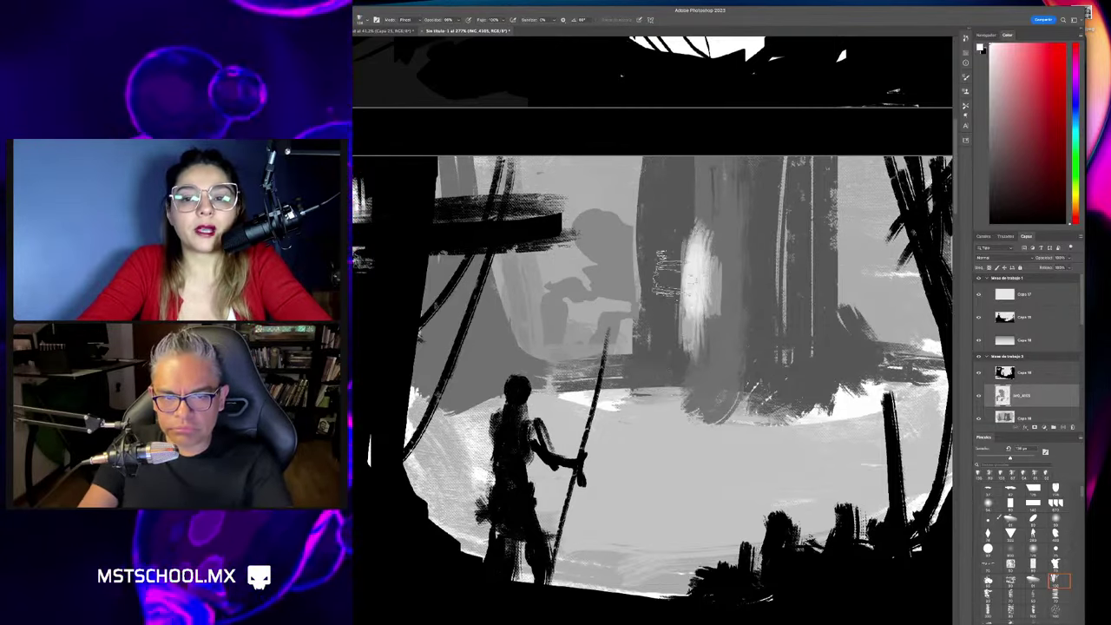
pyautogui.press('z')
pyautogui.moveTo(657, 269); pyautogui.dragTo(634, 290)
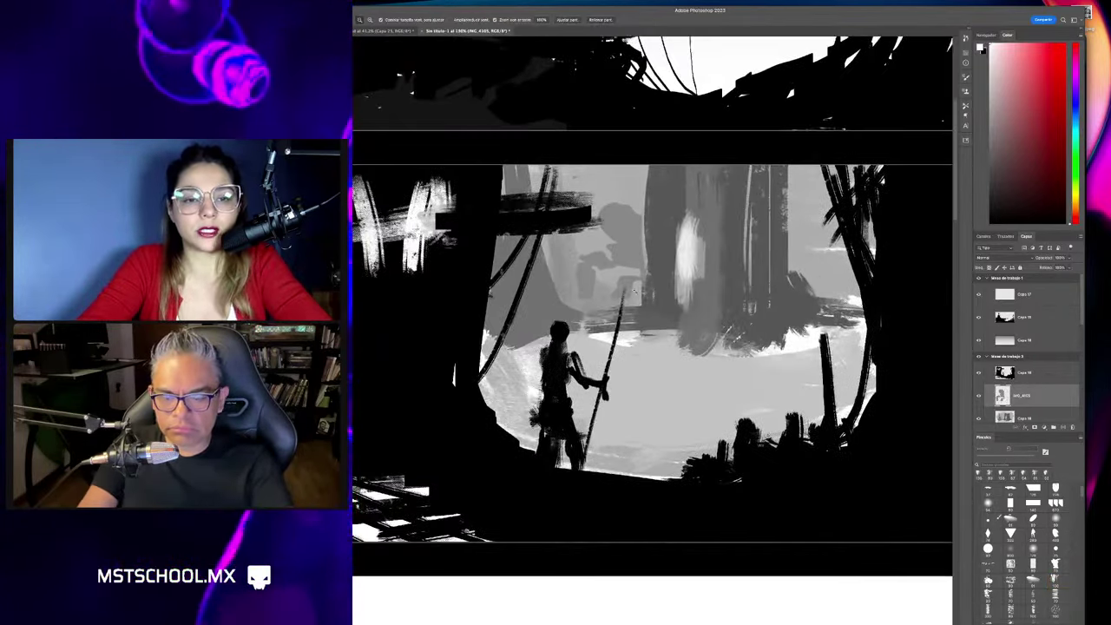
# Export the selected brush presets as an .abr file named 'tr' to the Desktop.
pyautogui.rightClick(614, 282)
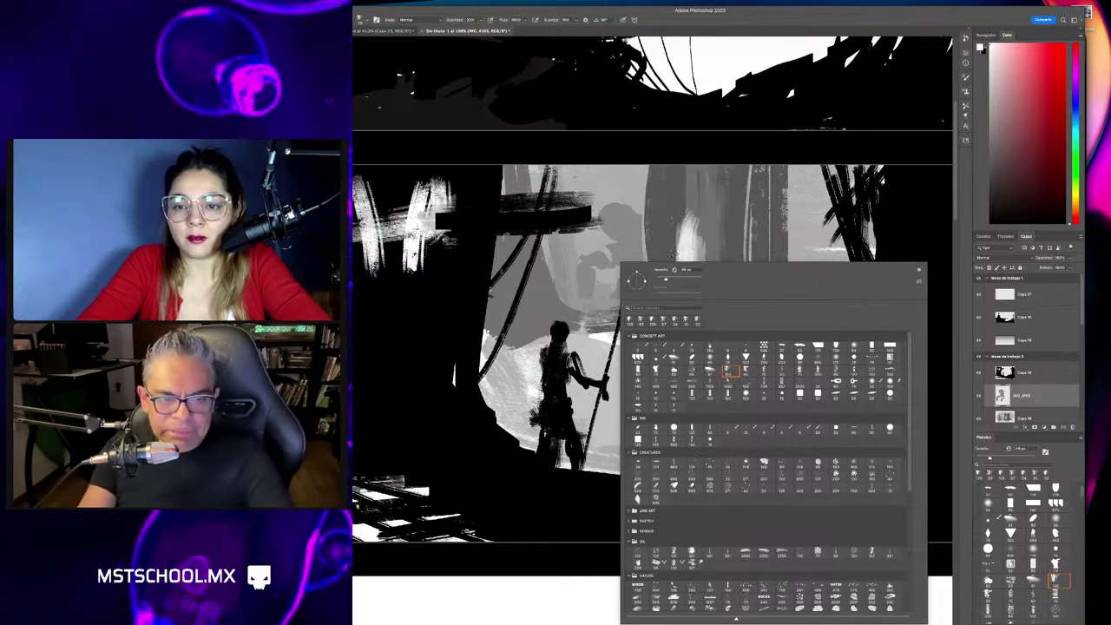
pyautogui.click(651, 230)
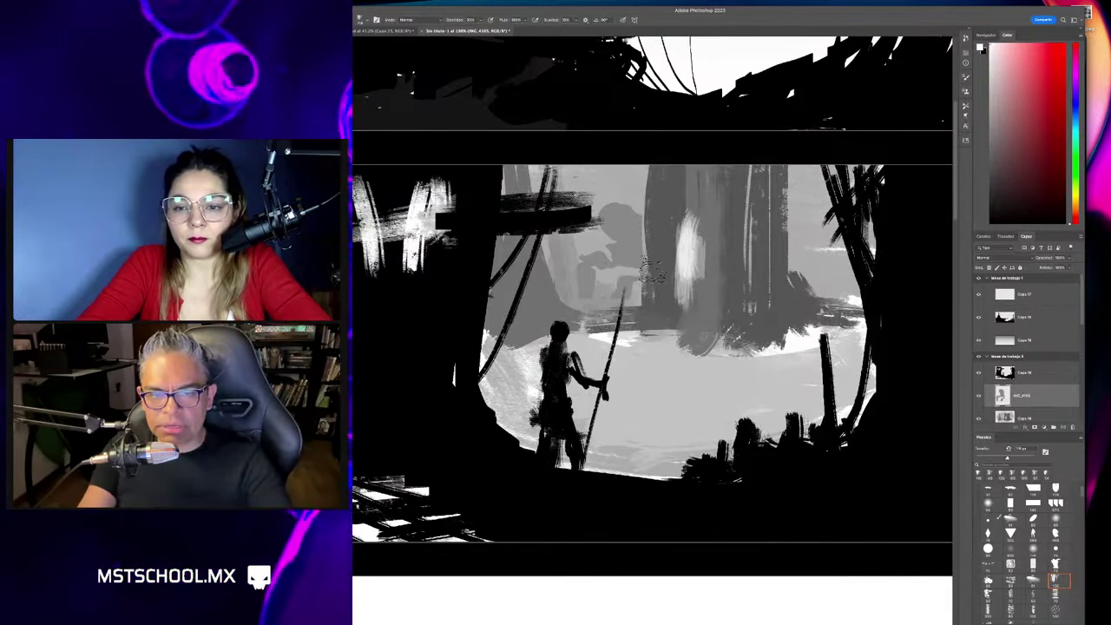
pyautogui.rightClick(660, 256)
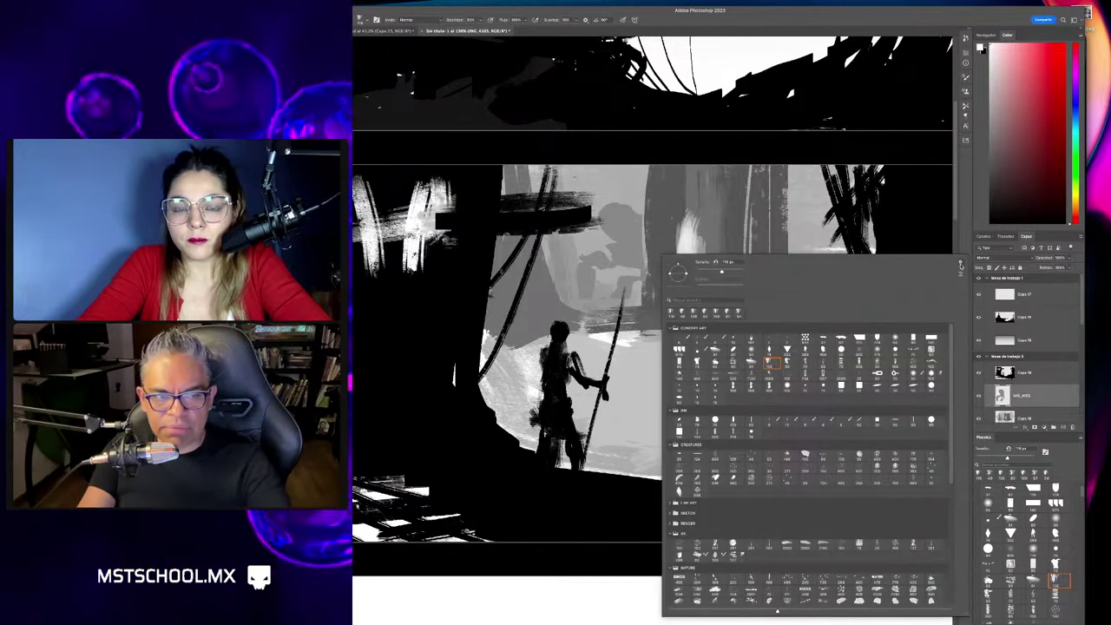
pyautogui.click(959, 262)
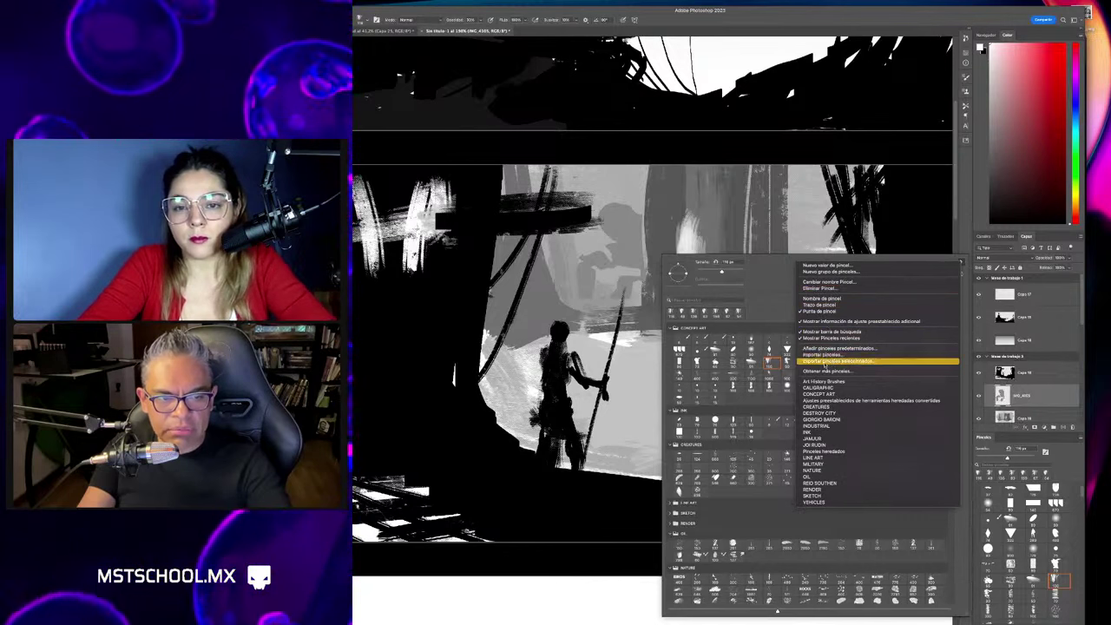
pyautogui.click(828, 355)
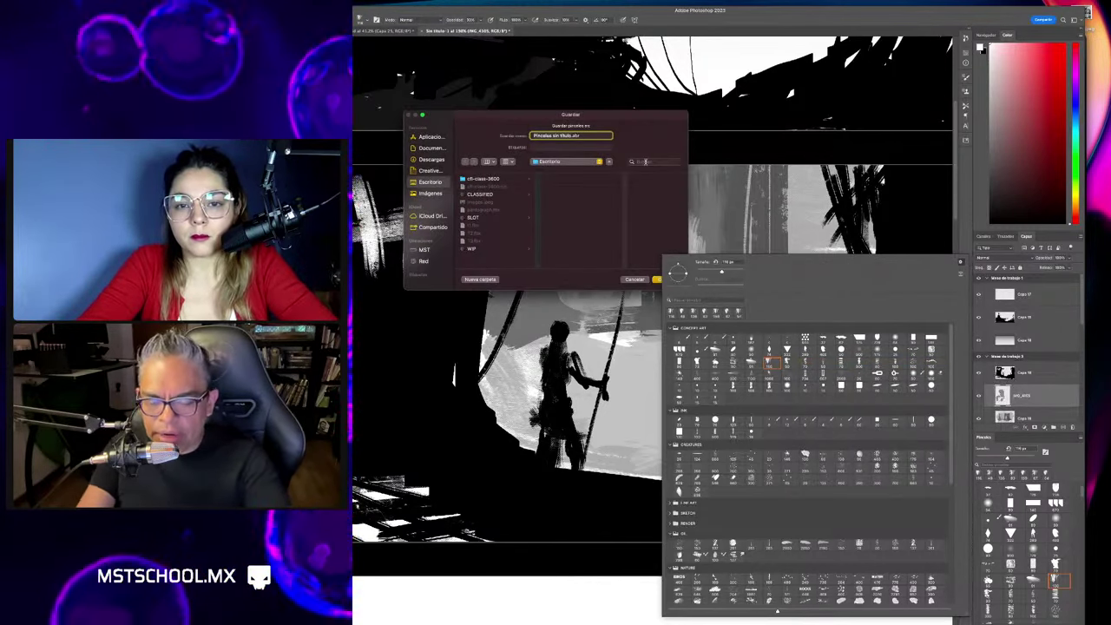
pyautogui.write('t')
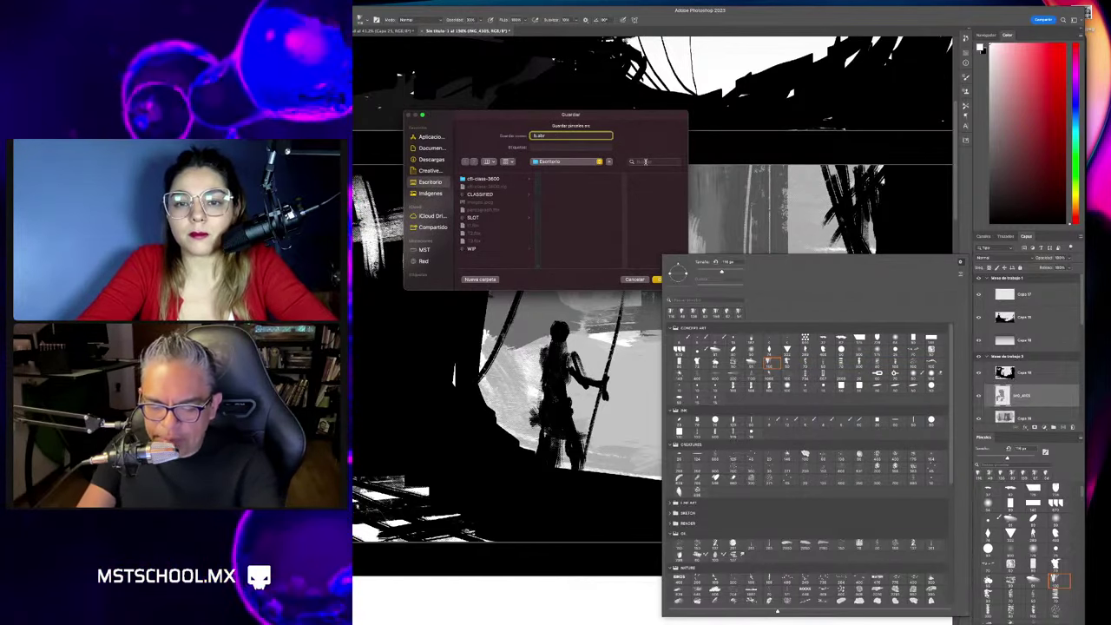
pyautogui.write('rocha')
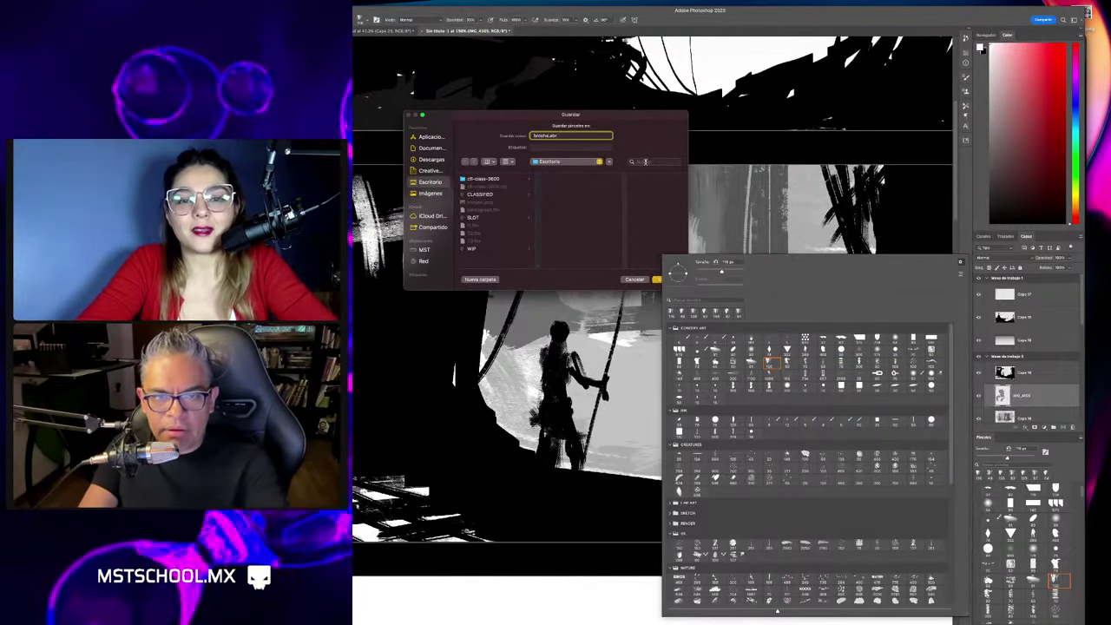
pyautogui.press('Return')
# Dismiss the brush preset list and enlarge the brush with ].
pyautogui.press('super+Tab')
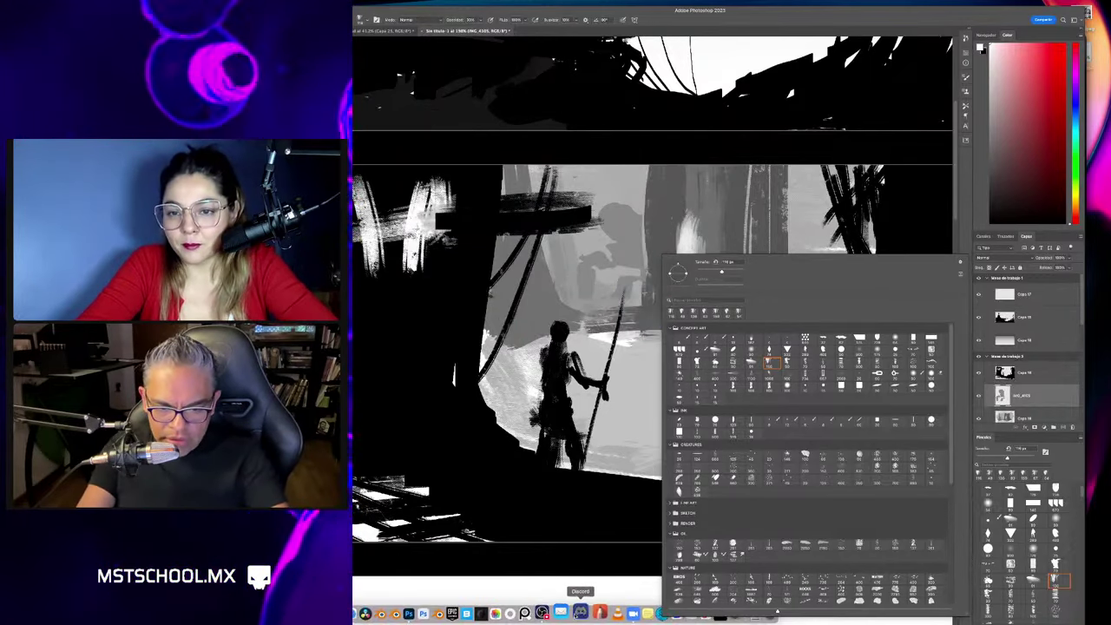
pyautogui.press('Escape')
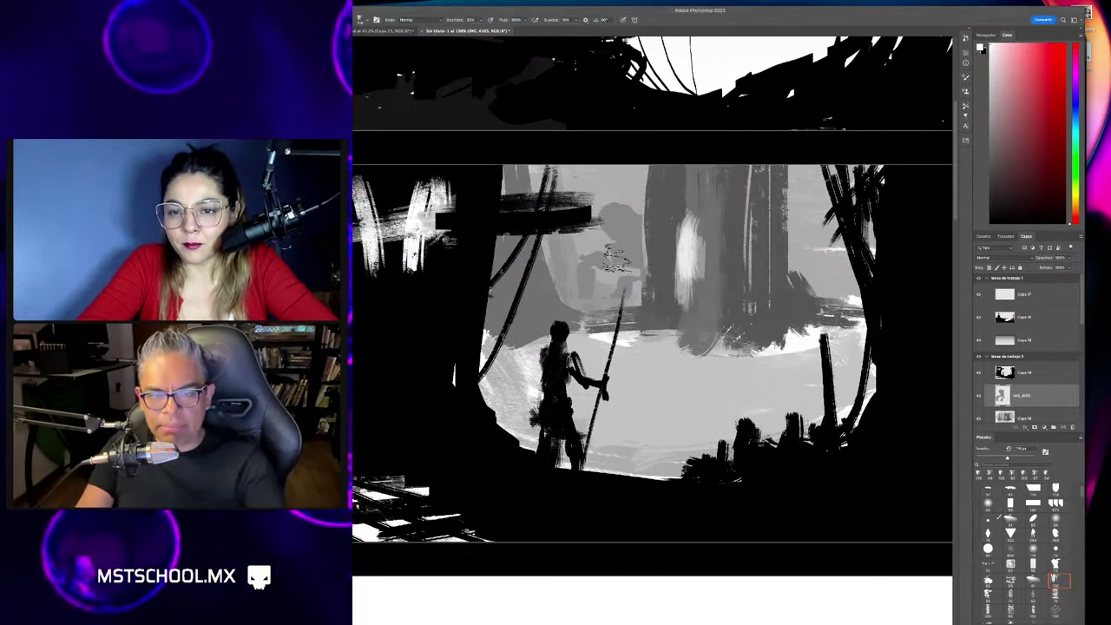
pyautogui.press(']')
pyautogui.press(']')
pyautogui.press(']')
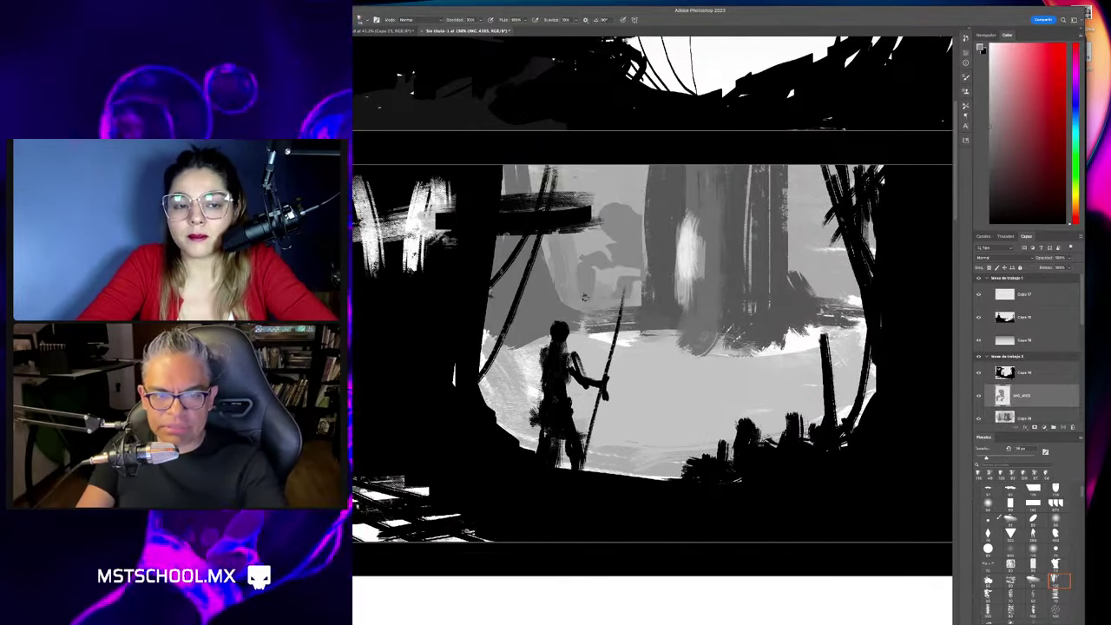
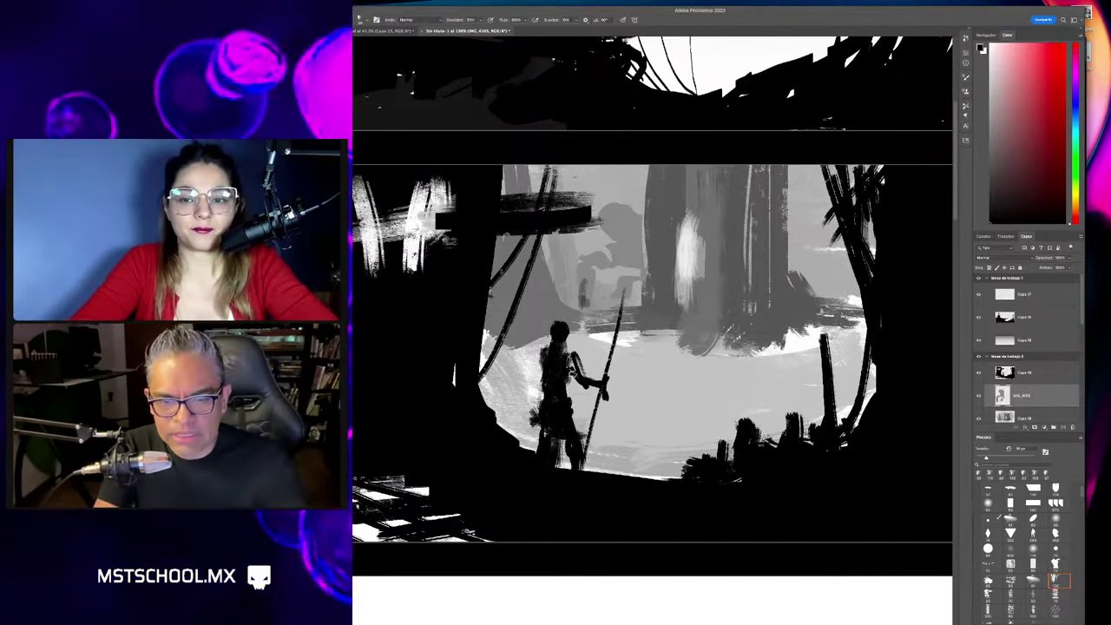
# Select the layer above with Option+] and bring up a Finder window of the WORK folder.
pyautogui.hotkey('alt', ']')
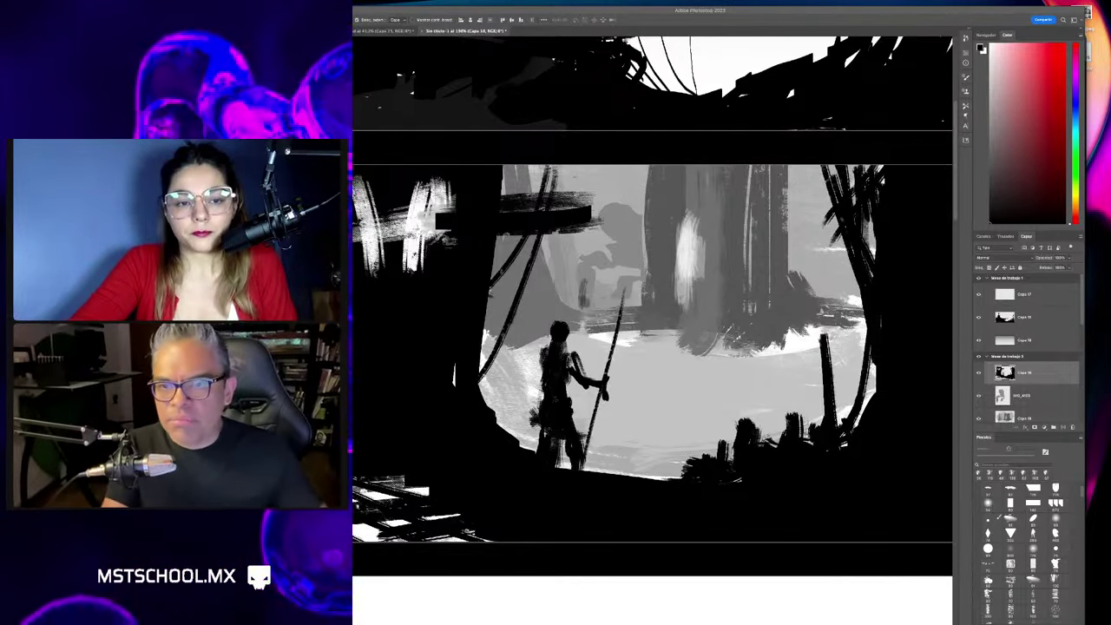
pyautogui.press('super+Tab')
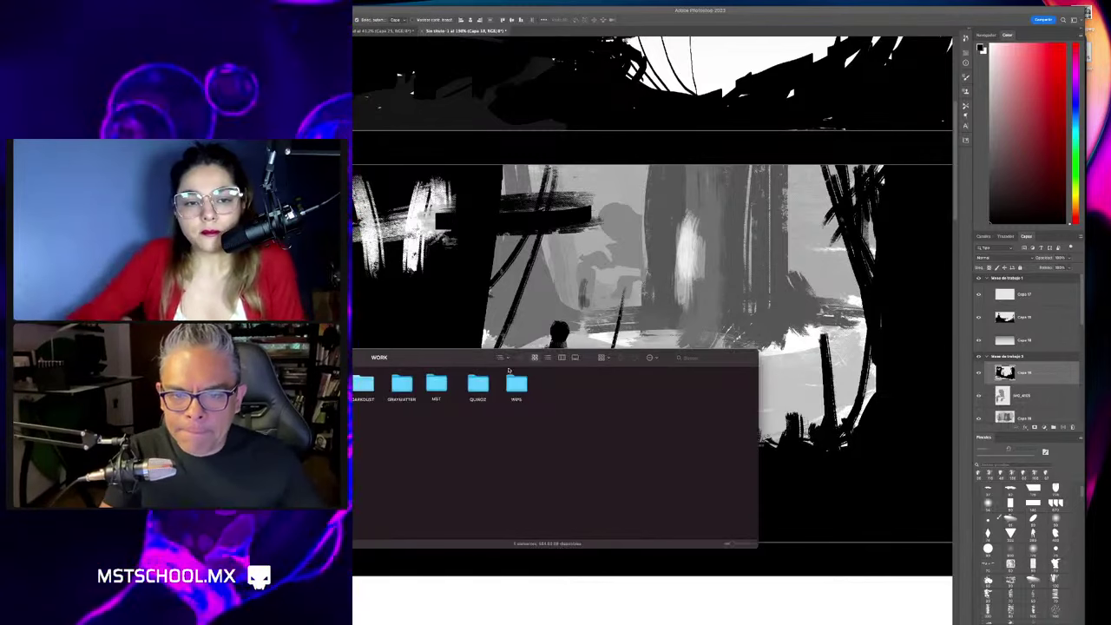
# Browse the Escritorio and Descargas folders in Finder, then close the Finder window.
pyautogui.click(509, 357)
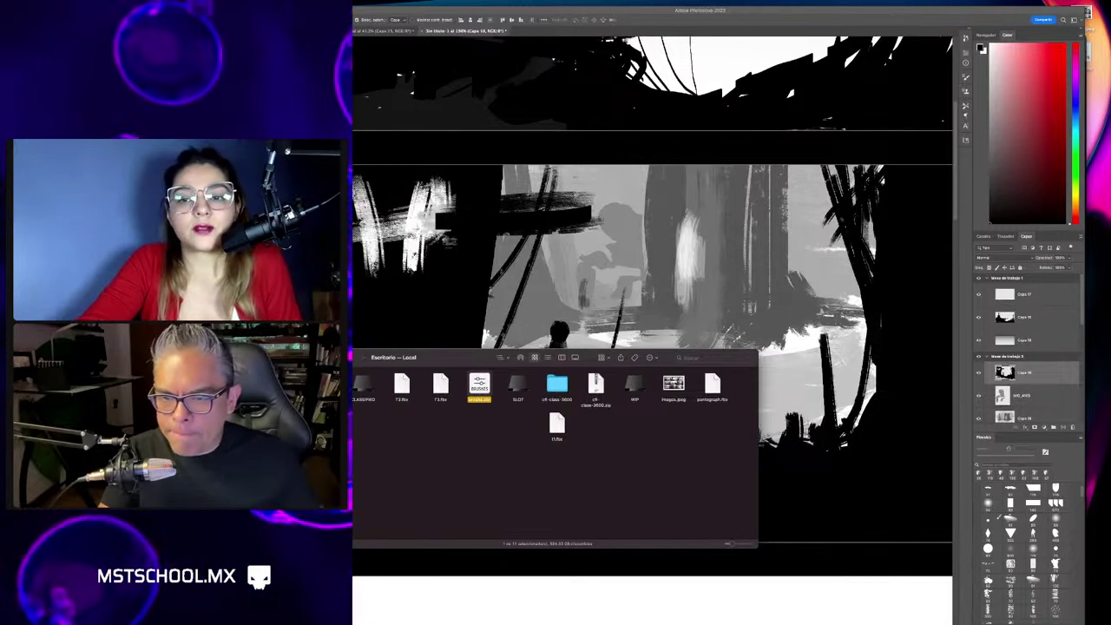
pyautogui.press('alt+super+l')
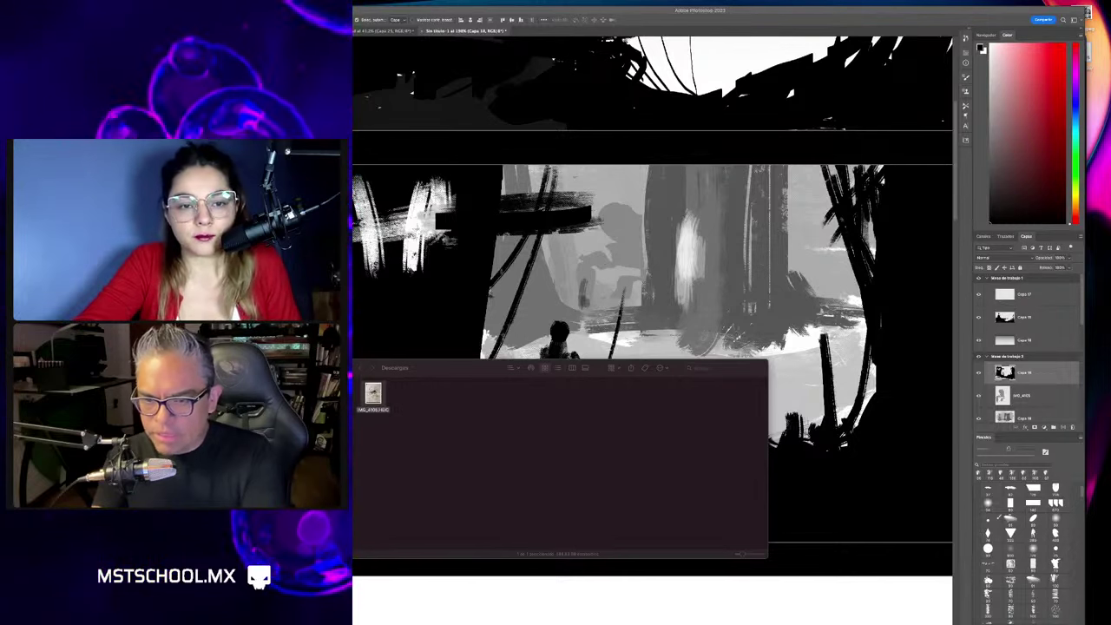
pyautogui.click(437, 523)
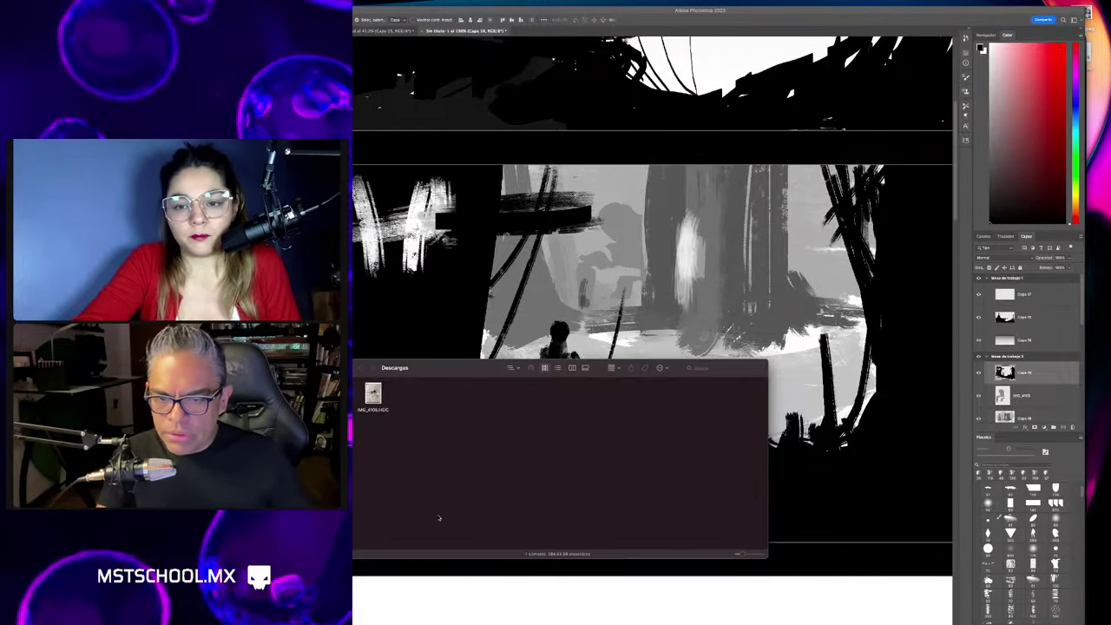
pyautogui.press('super+w')
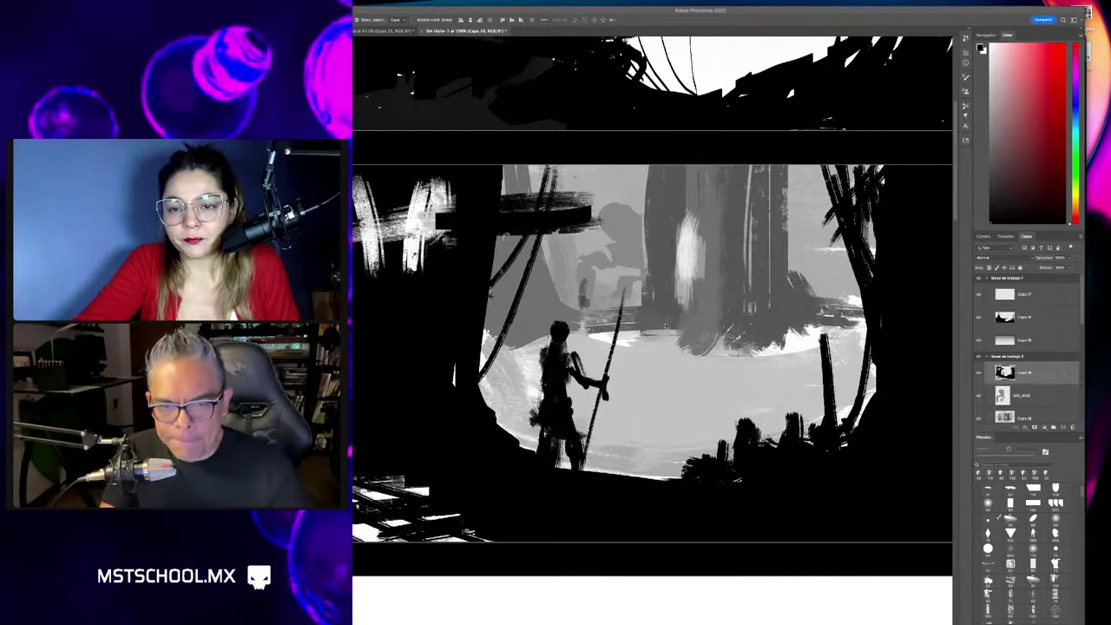
# Zoom the thumbnail grid out, then back in to 100% on the standing figure.
pyautogui.press('z')
pyautogui.moveTo(801, 305); pyautogui.dragTo(746, 306)
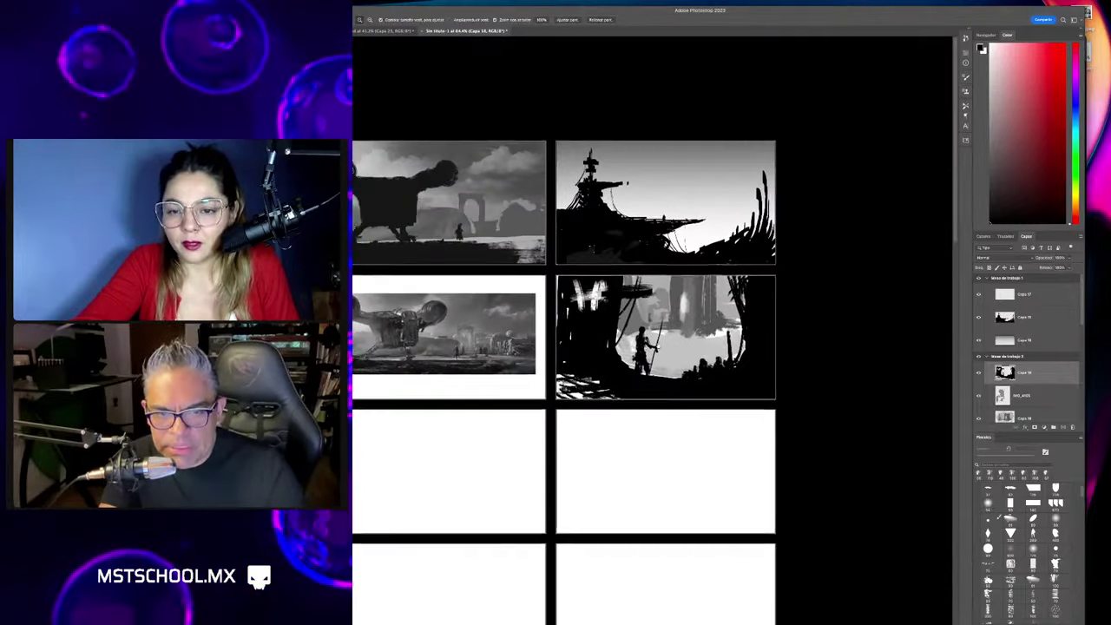
pyautogui.moveTo(643, 473); pyautogui.dragTo(694, 473)
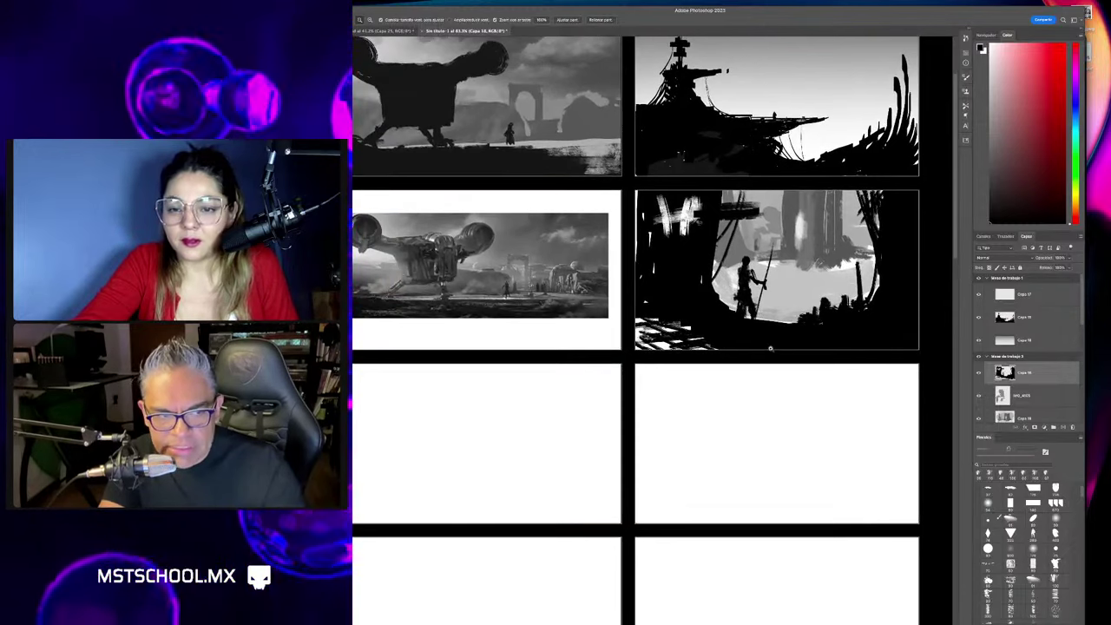
pyautogui.press('b')
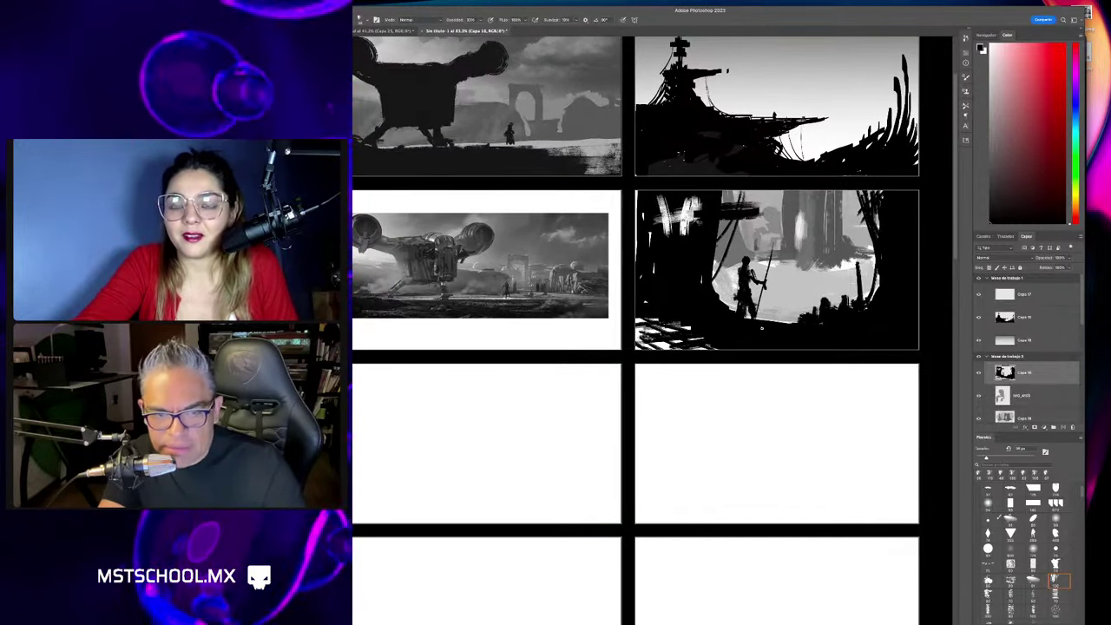
pyautogui.press('z')
pyautogui.click(805, 321)
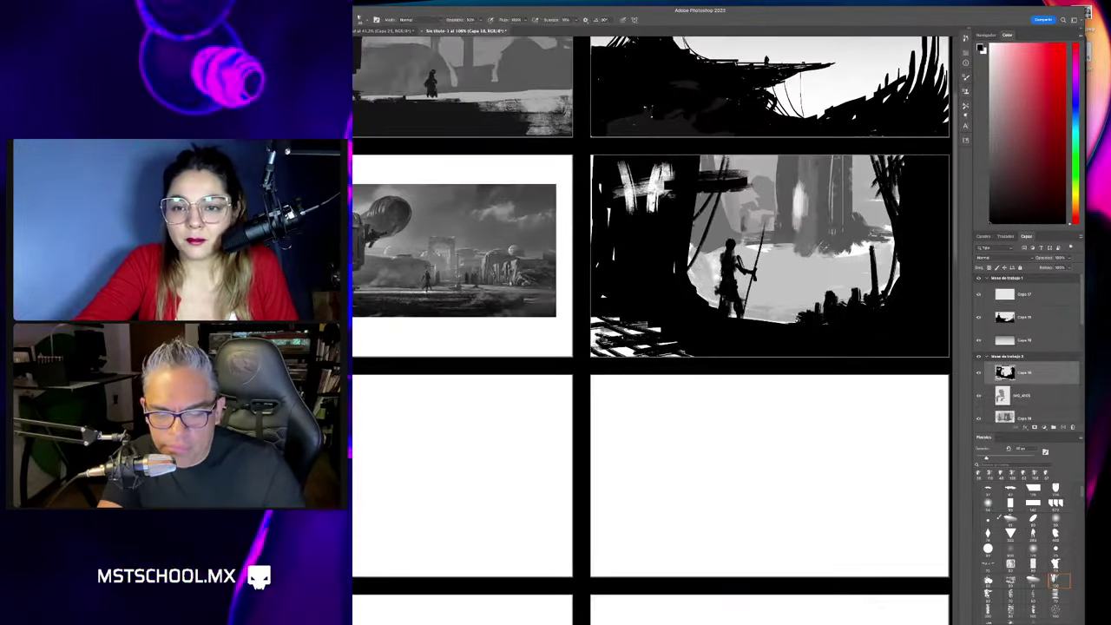
pyautogui.press('z')
pyautogui.click(774, 323)
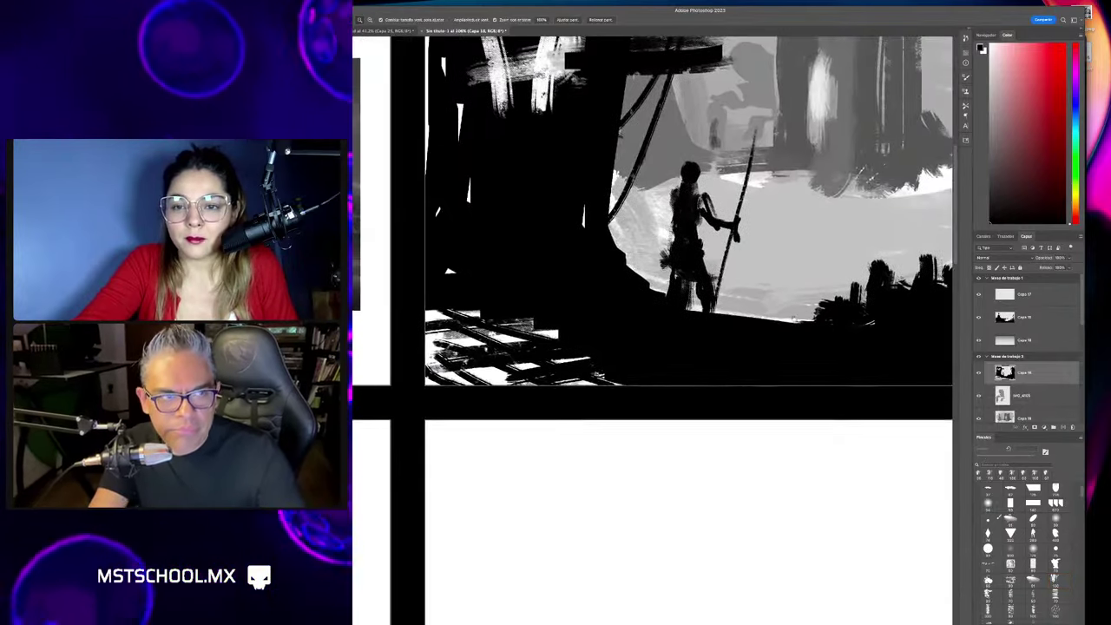
# Pan down to centre the empty panel below the figure, then switch to Brave Browser.
pyautogui.hotkey('ctrl', '-')
pyautogui.moveTo(720, 243); pyautogui.dragTo(507, 240)
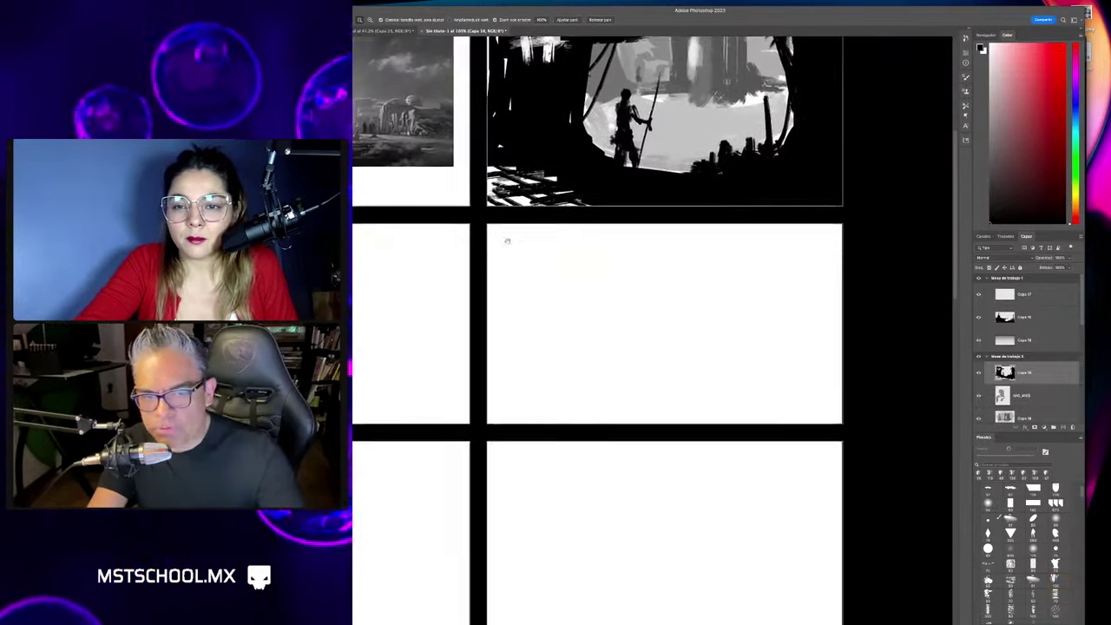
pyautogui.moveTo(665, 319); pyautogui.dragTo(613, 315)
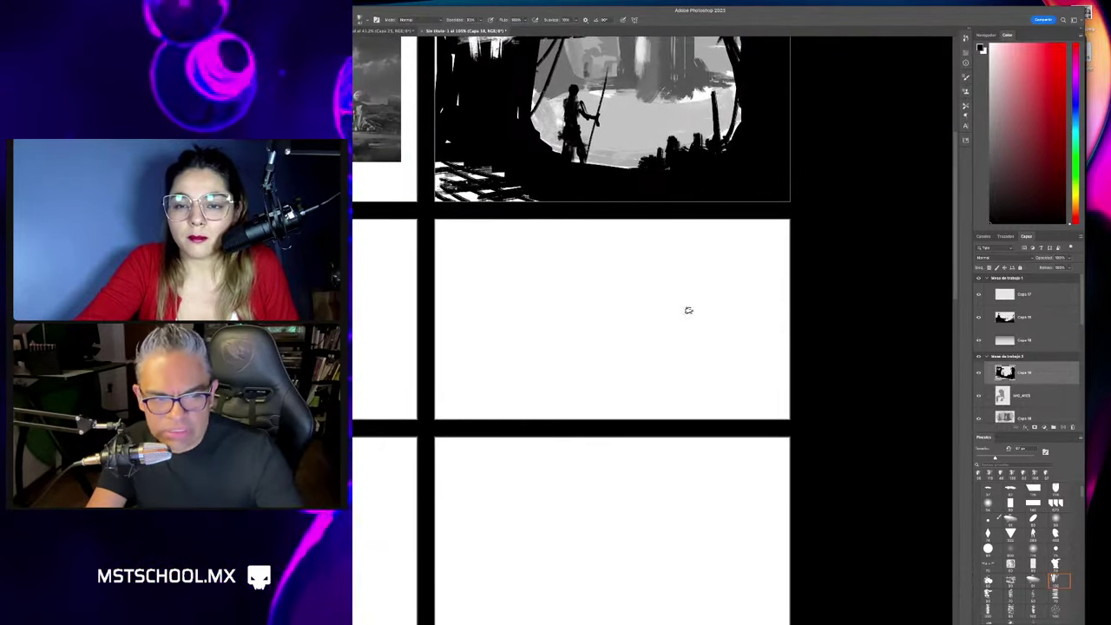
pyautogui.press('super+Tab')
# Load artstation.com in a new browser tab.
pyautogui.click(568, 307)
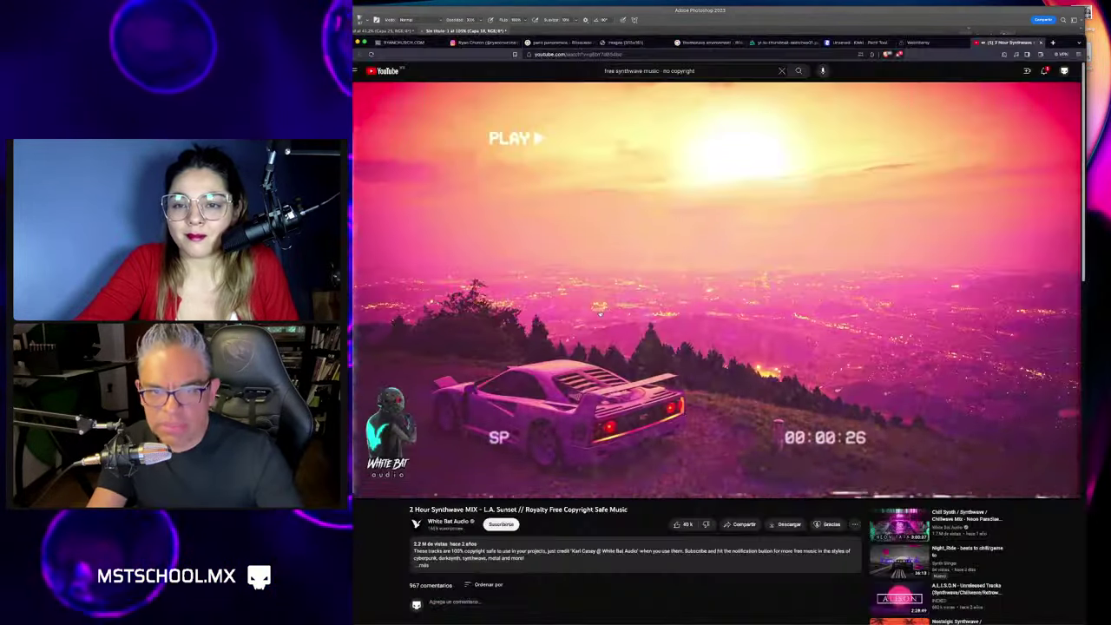
pyautogui.press('super+t')
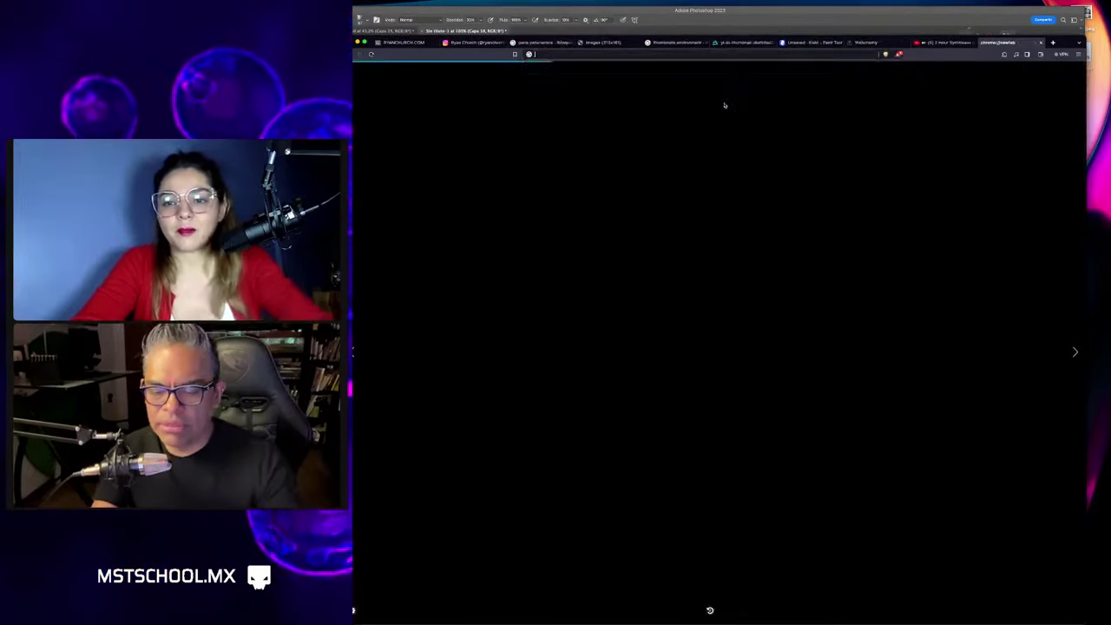
pyautogui.write('art')
pyautogui.press('Return')
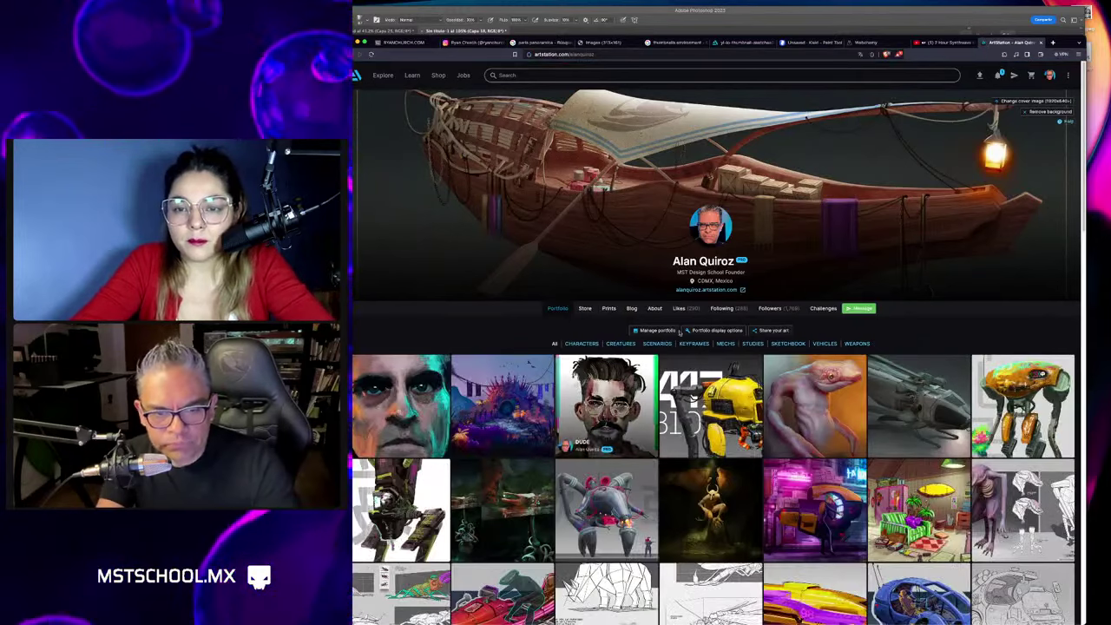
# Filter the portfolio by Scenarios, then Keyframes, and open the Hell entrance artwork.
pyautogui.click(659, 344)
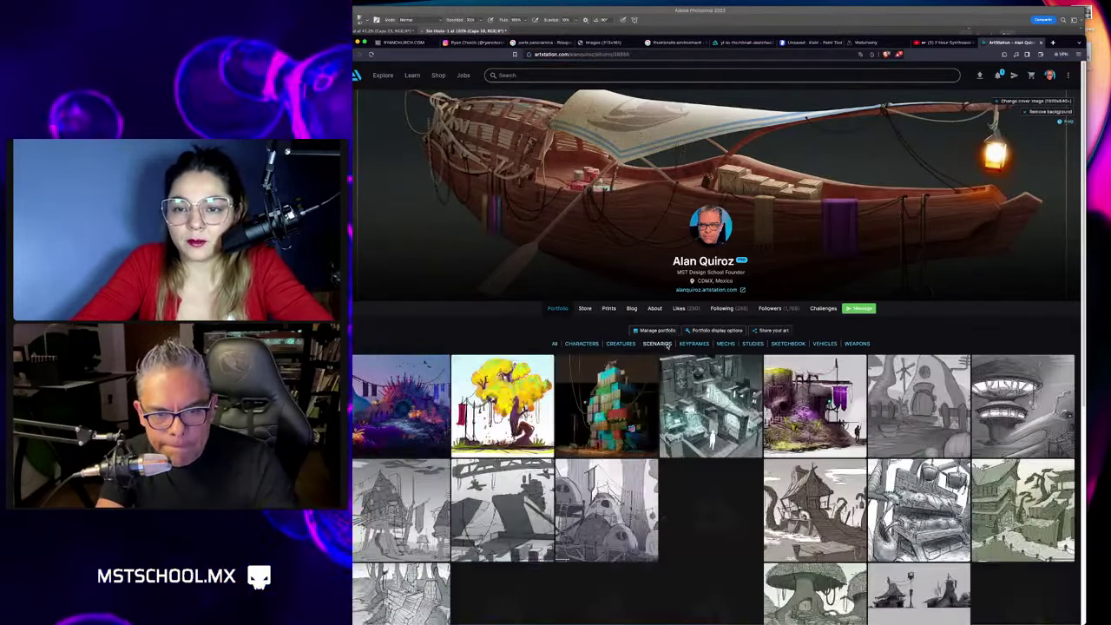
pyautogui.scroll(-1, 651, 371)
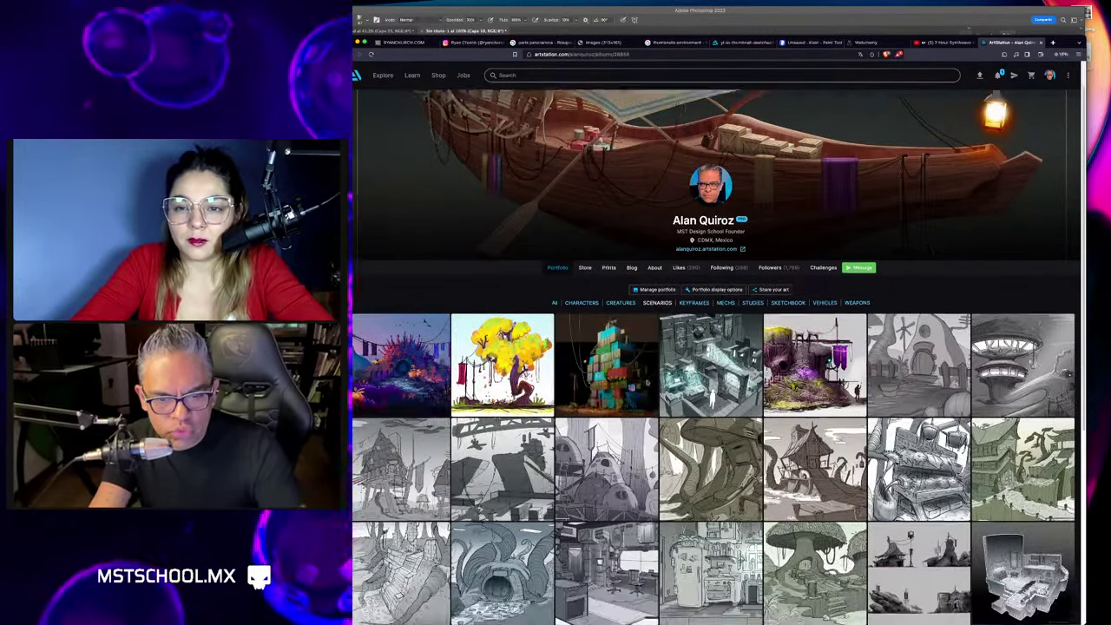
pyautogui.scroll(-4, 651, 372)
pyautogui.scroll(3, 624, 356)
pyautogui.scroll(2, 613, 346)
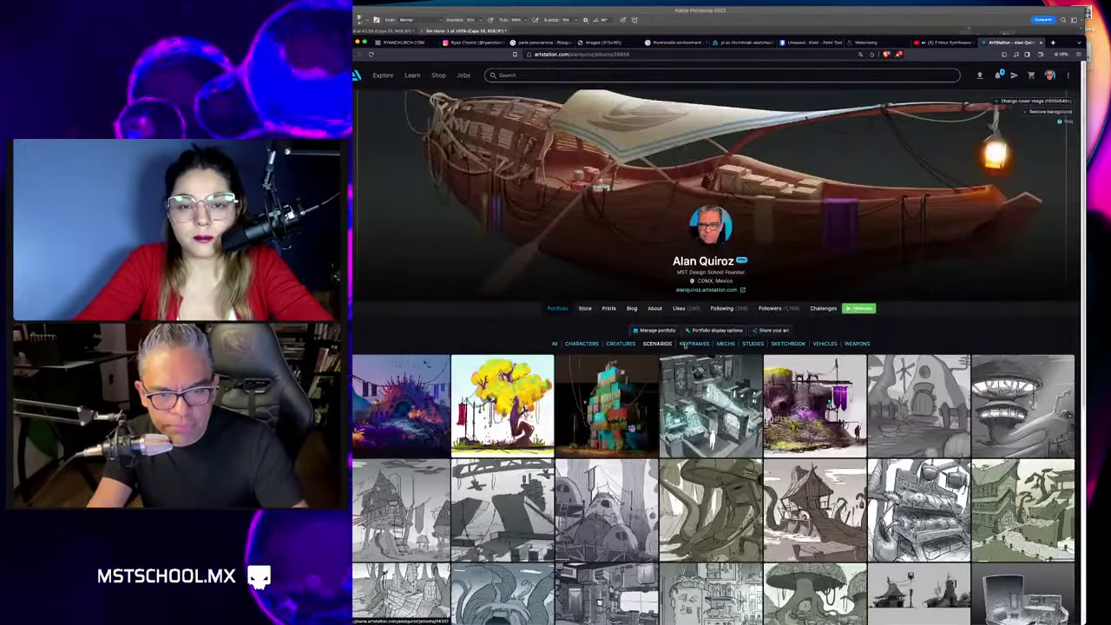
pyautogui.click(690, 345)
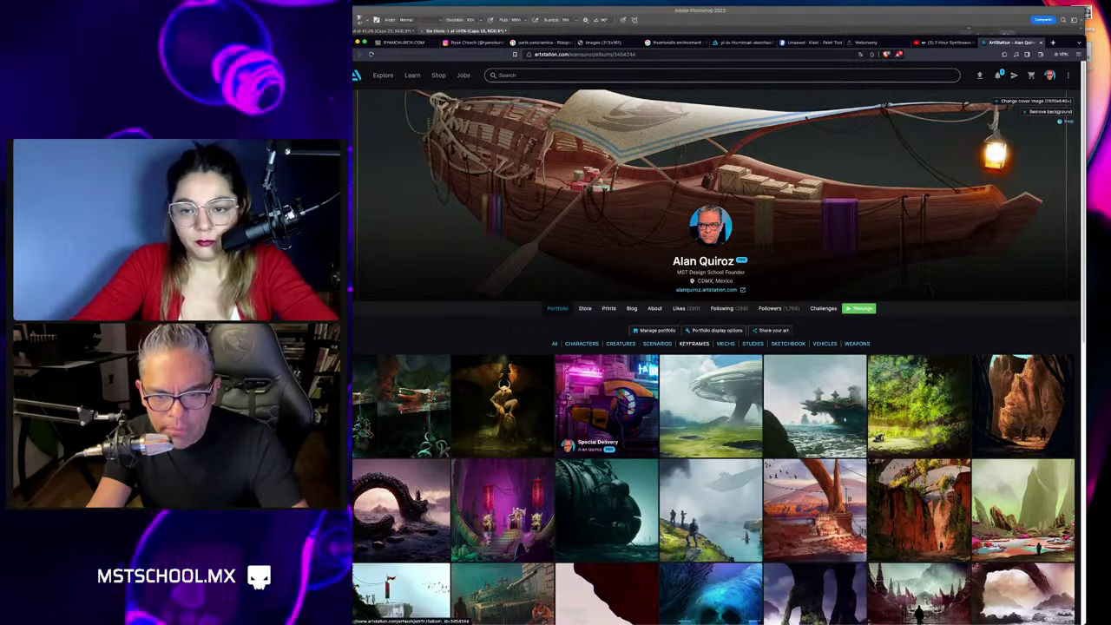
pyautogui.scroll(-5, 566, 395)
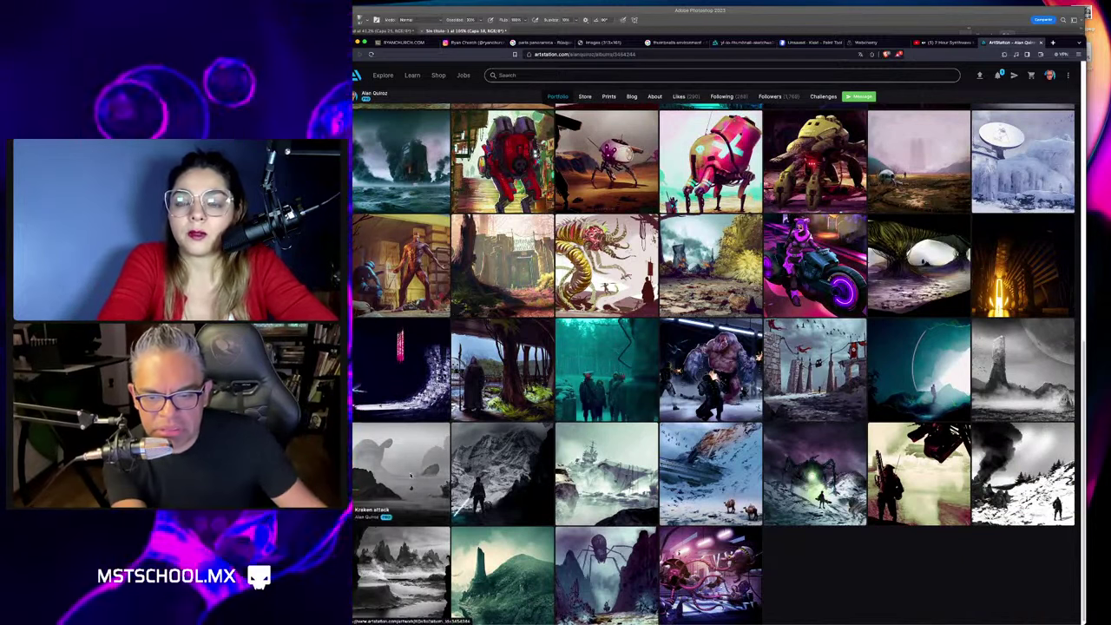
pyautogui.keyDown('super'); pyautogui.click(380, 546); pyautogui.keyUp('super')
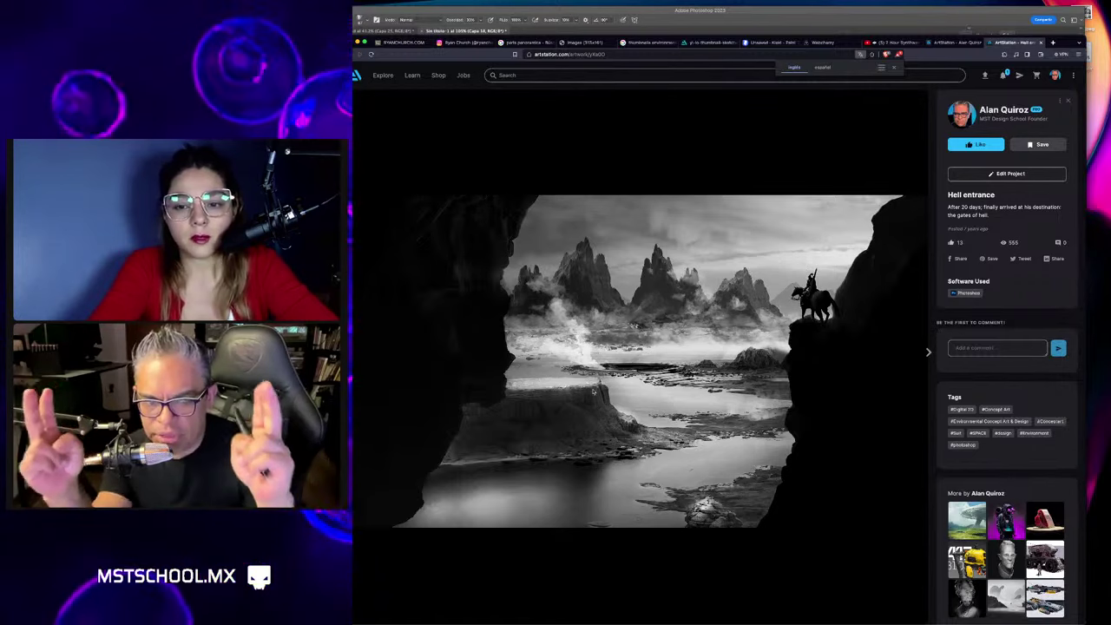
pyautogui.moveTo(690, 400)
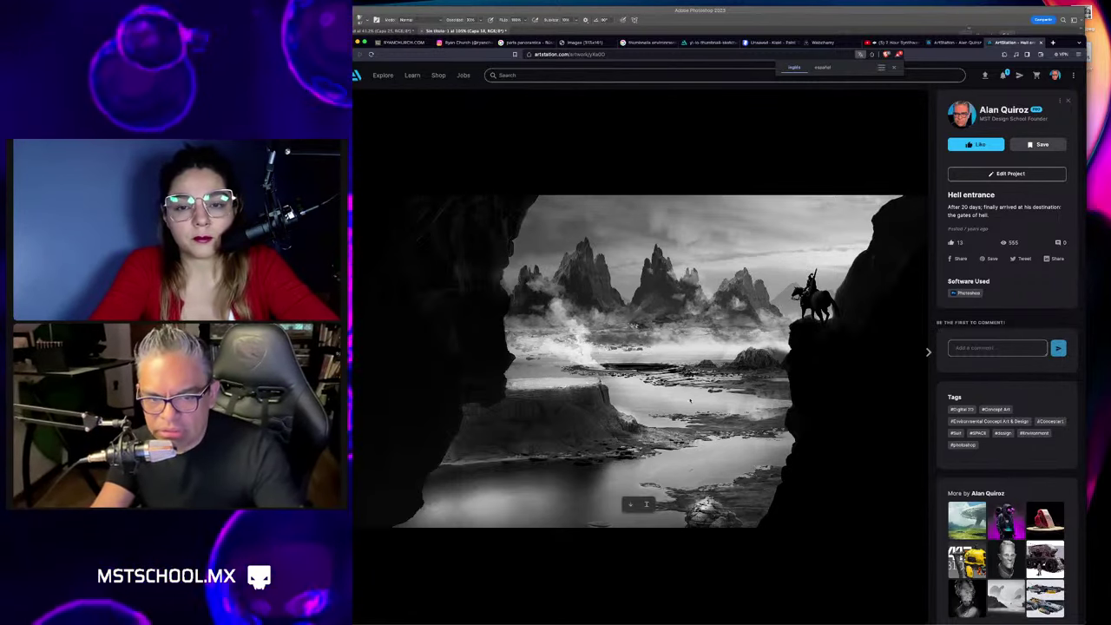
# Copy the Hell entrance image and paste it into the Photoshop sheet.
pyautogui.rightClick(761, 292)
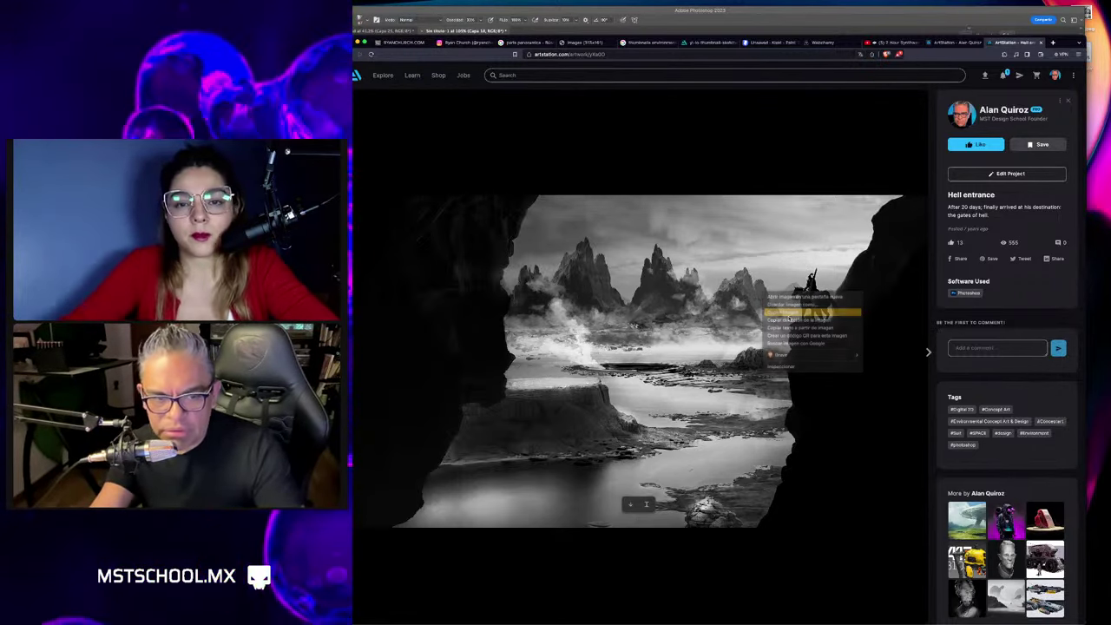
pyautogui.click(786, 310)
pyautogui.press('super+Tab')
pyautogui.hotkey('ctrl', 'v')
# Move the pasted Hell entrance image down into an empty panel.
pyautogui.press('v')
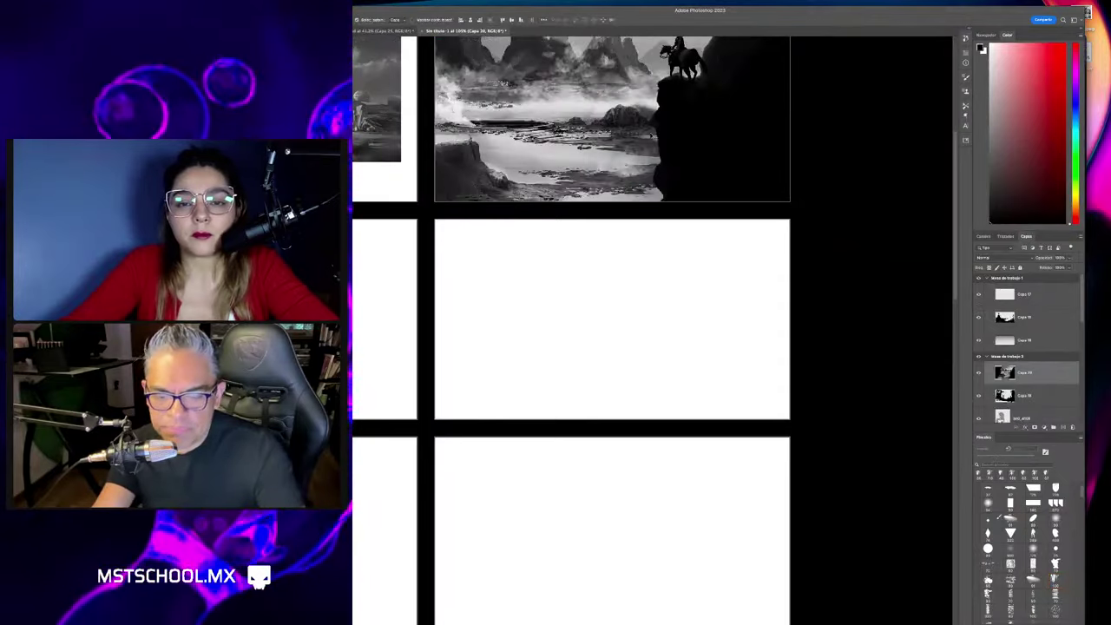
pyautogui.moveTo(650, 268)
pyautogui.mouseDown()
pyautogui.moveTo(652, 387)
pyautogui.moveTo(654, 367)
pyautogui.mouseUp()
pyautogui.scroll(-1, 578, 356)
pyautogui.moveTo(738, 382); pyautogui.dragTo(617, 382)
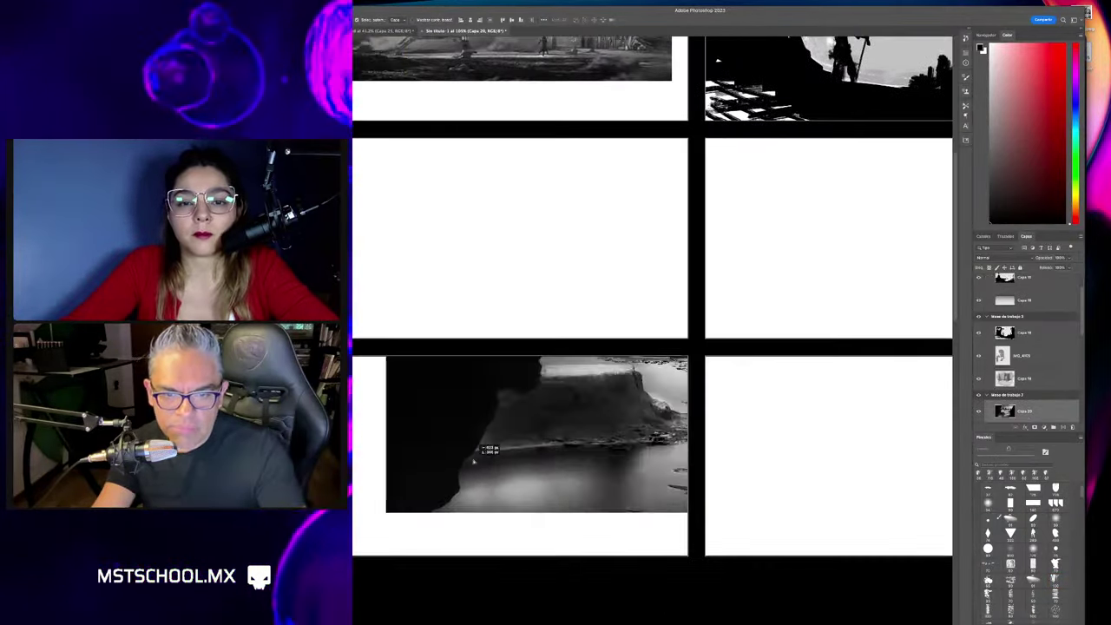
# Scale the image to fill the panel, zoom in, and hide the side panels.
pyautogui.hotkey('ctrl', 't')
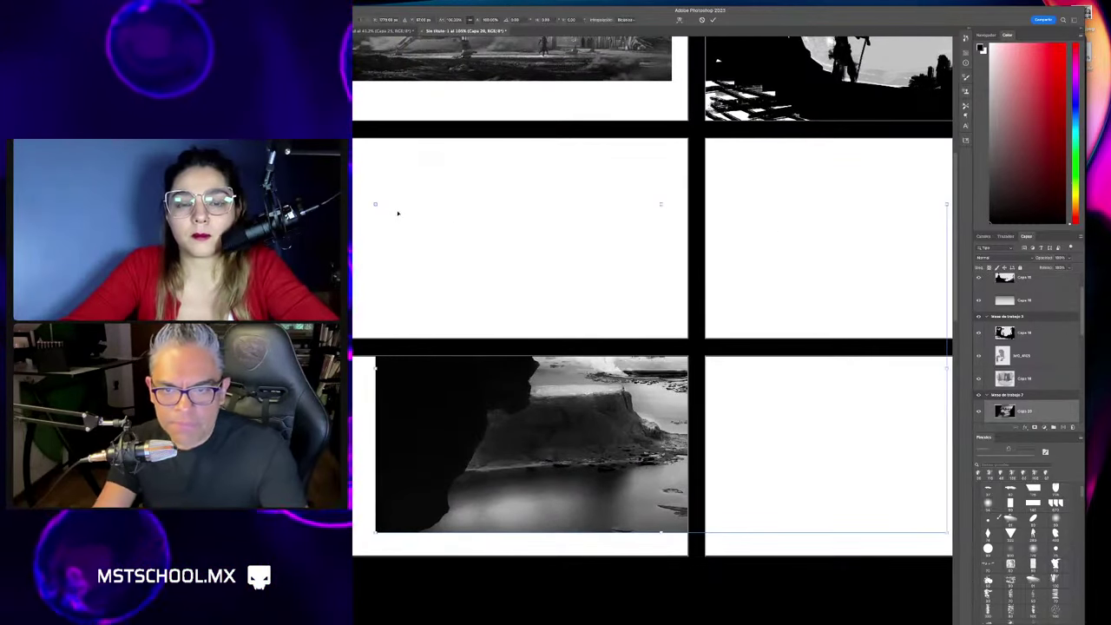
pyautogui.moveTo(375, 204); pyautogui.dragTo(407, 208)
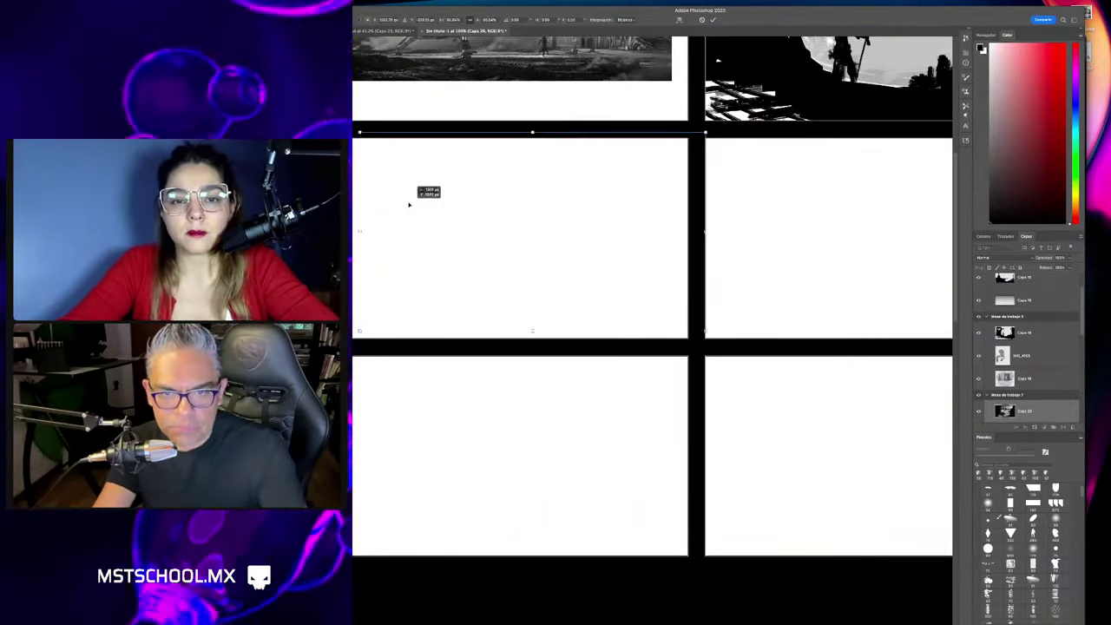
pyautogui.moveTo(525, 260); pyautogui.dragTo(522, 259)
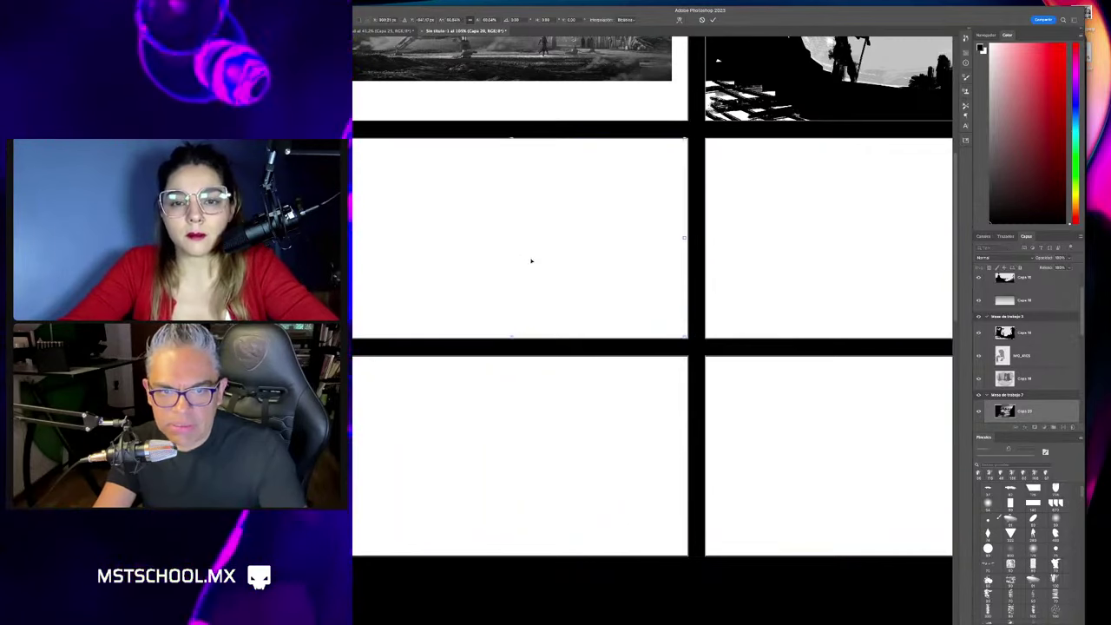
pyautogui.press('Return')
pyautogui.hotkey('ctrl', '+')
pyautogui.hotkey('ctrl', '+')
pyautogui.hotkey('ctrl', '+')
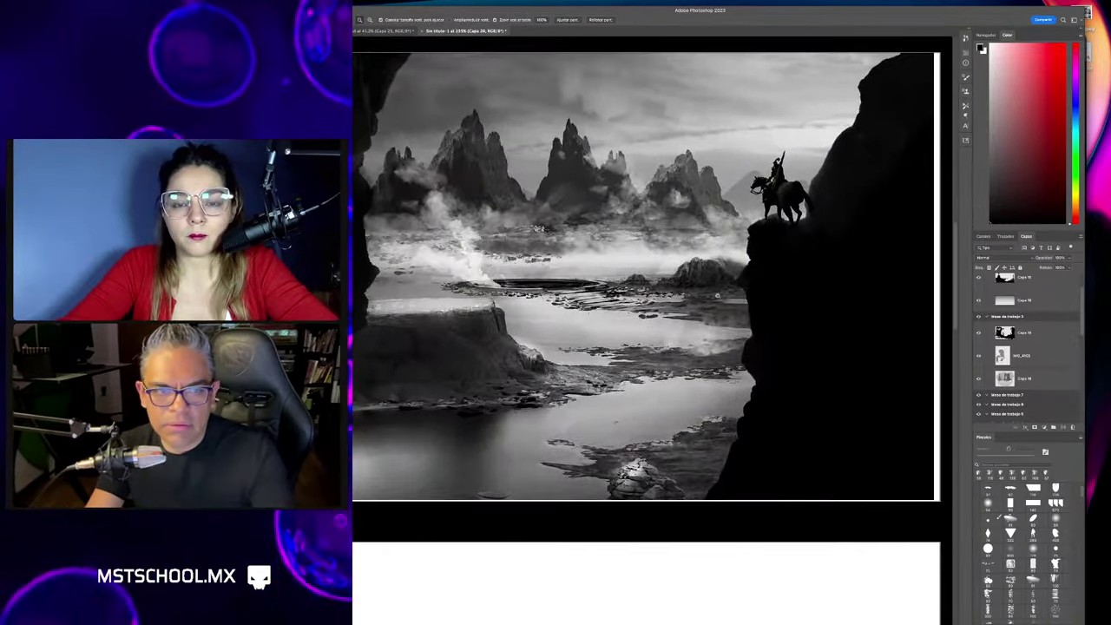
pyautogui.click(1050, 420)
pyautogui.press('Tab')
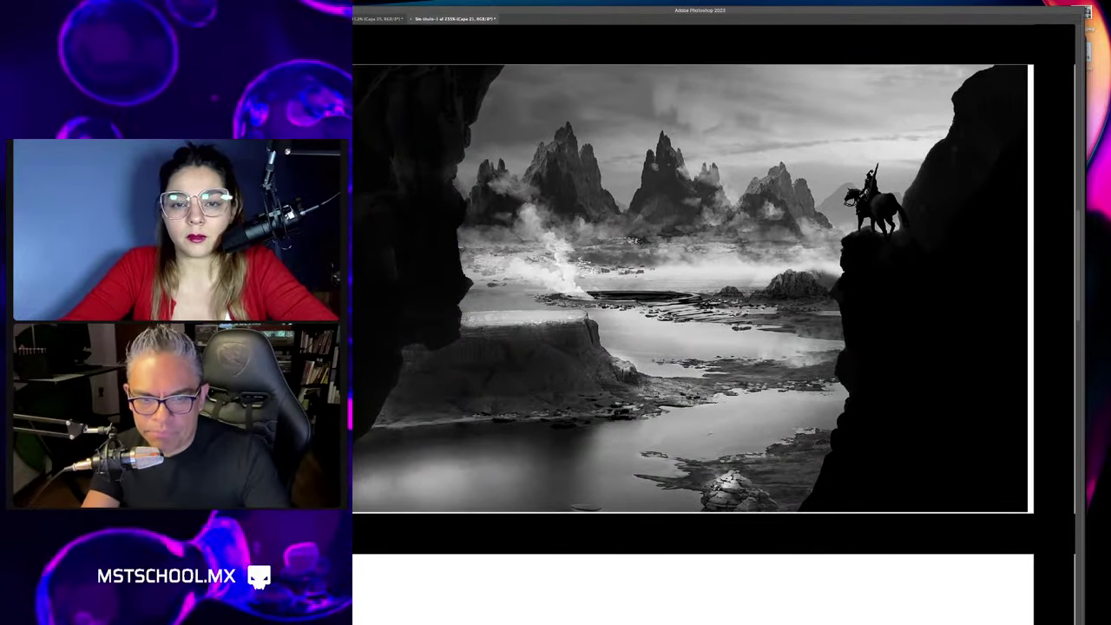
# Paint white diagonals along both cliff edges, a central spiral, and arcs across mountains and water.
pyautogui.moveTo(504, 99); pyautogui.dragTo(363, 477)
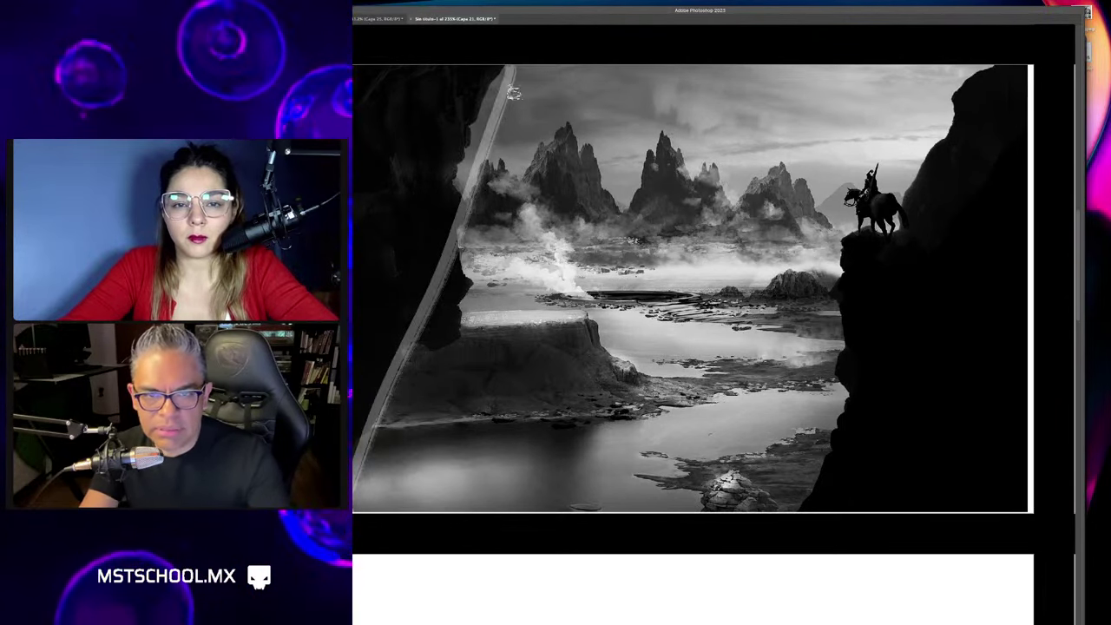
pyautogui.moveTo(513, 94); pyautogui.dragTo(363, 479)
pyautogui.moveTo(976, 70)
pyautogui.mouseDown()
pyautogui.moveTo(746, 517)
pyautogui.moveTo(972, 73)
pyautogui.mouseUp()
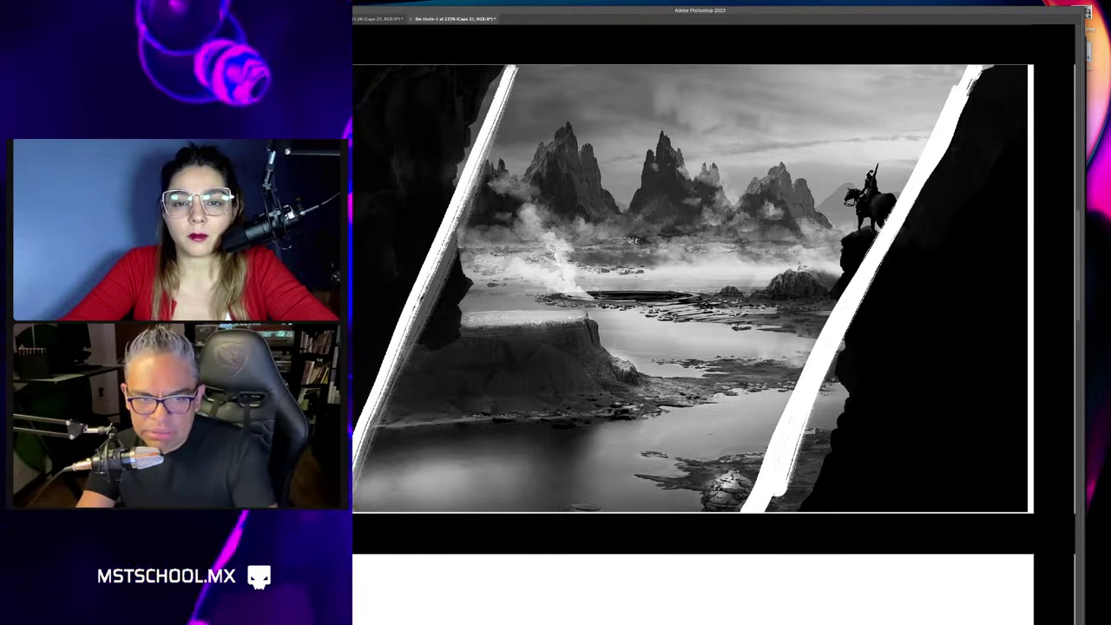
pyautogui.moveTo(692, 278); pyautogui.dragTo(485, 291)
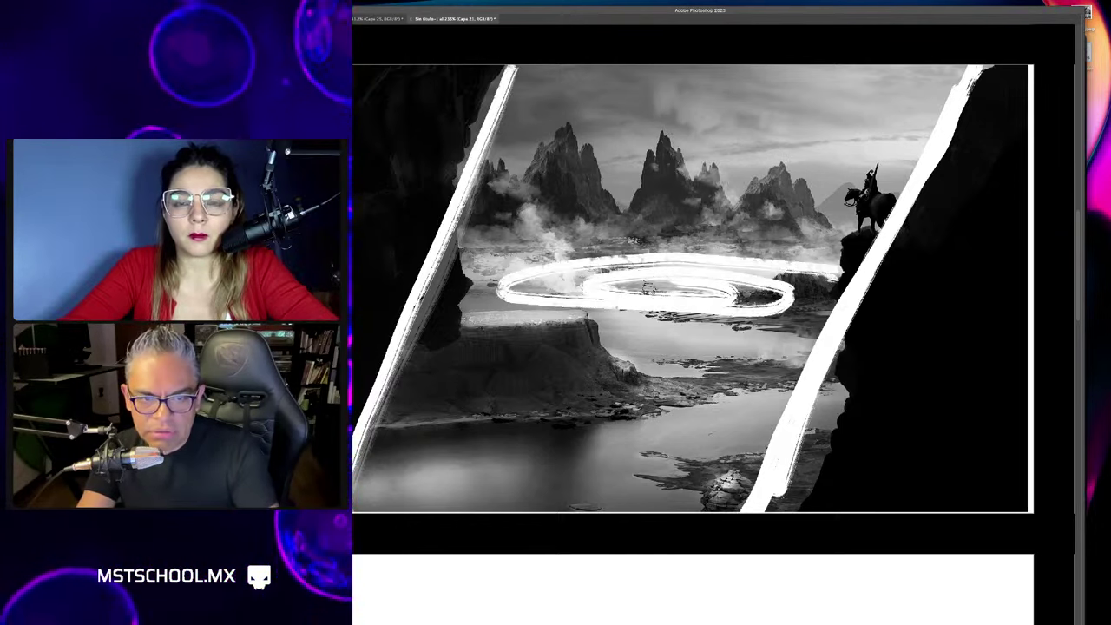
pyautogui.moveTo(911, 148); pyautogui.dragTo(538, 176)
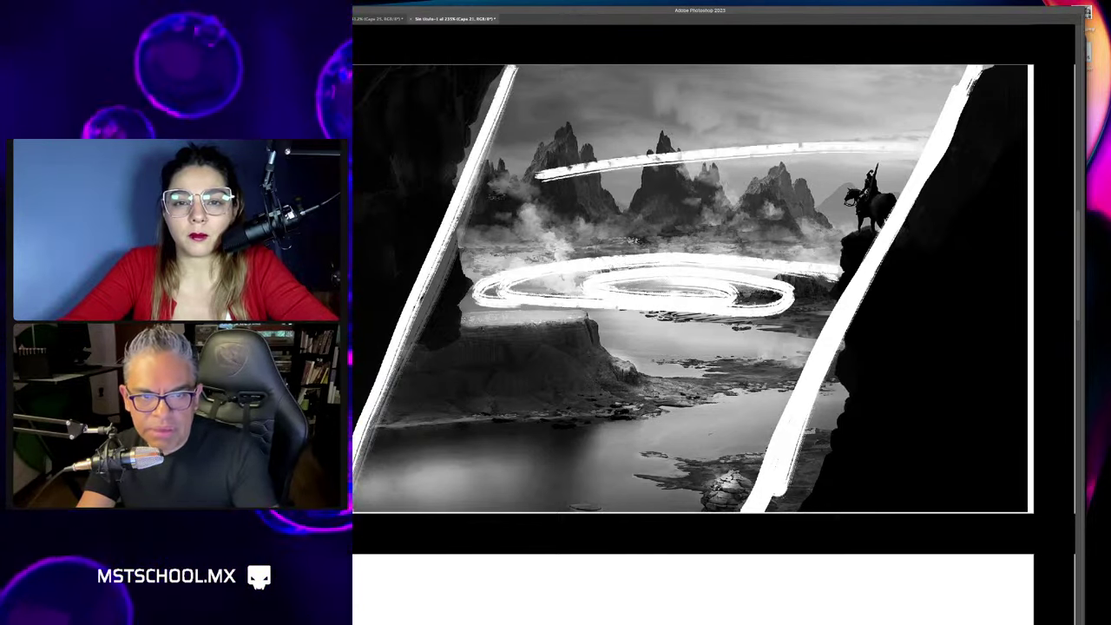
pyautogui.moveTo(791, 389)
pyautogui.mouseDown()
pyautogui.moveTo(374, 457)
pyautogui.moveTo(863, 401)
pyautogui.mouseUp()
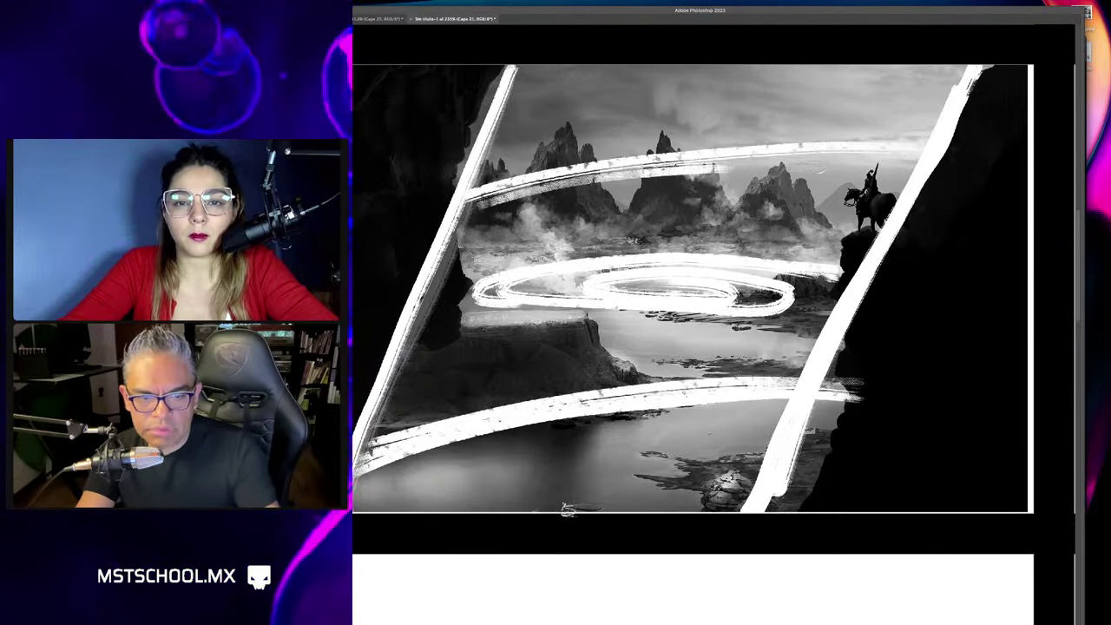
pyautogui.moveTo(868, 227)
pyautogui.mouseDown()
pyautogui.moveTo(503, 260)
pyautogui.moveTo(845, 224)
pyautogui.mouseUp()
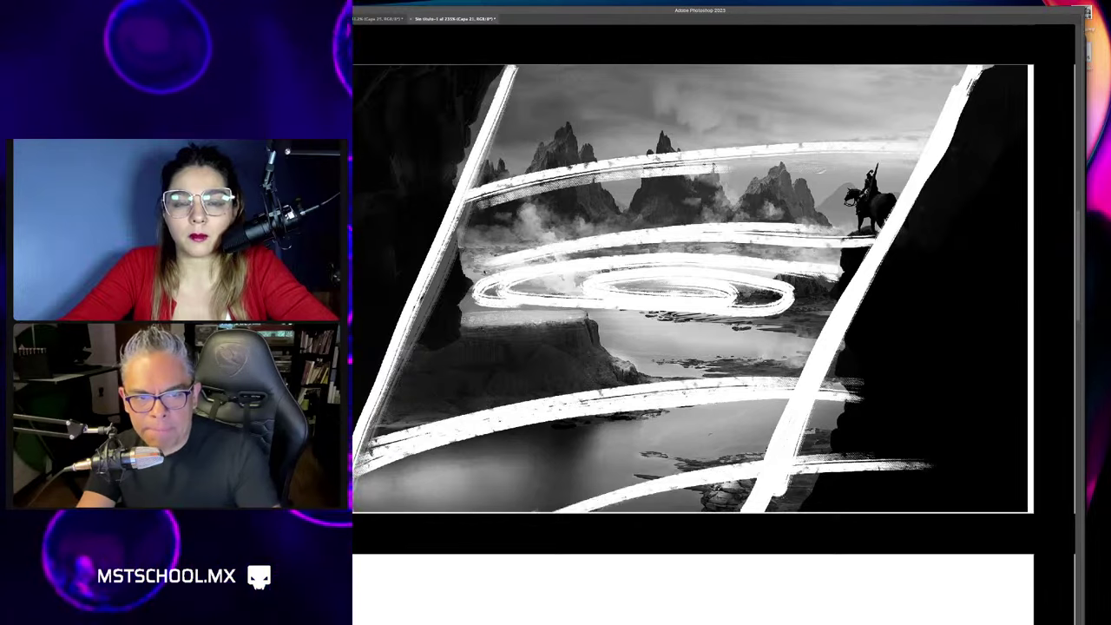
pyautogui.scroll(-2, 607, 330)
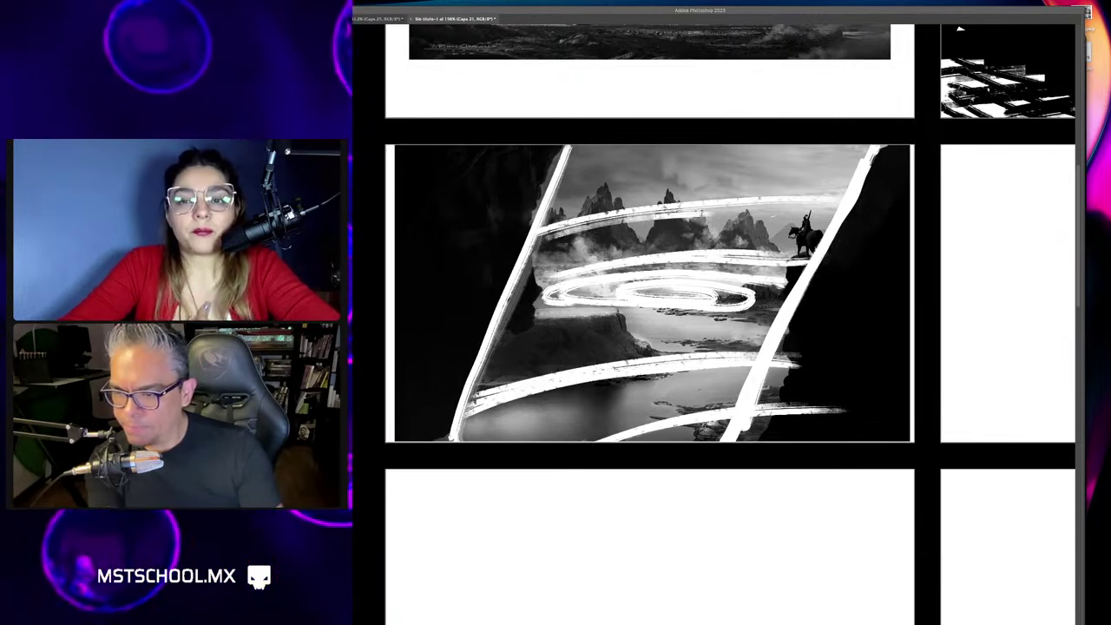
pyautogui.press('super+Tab')
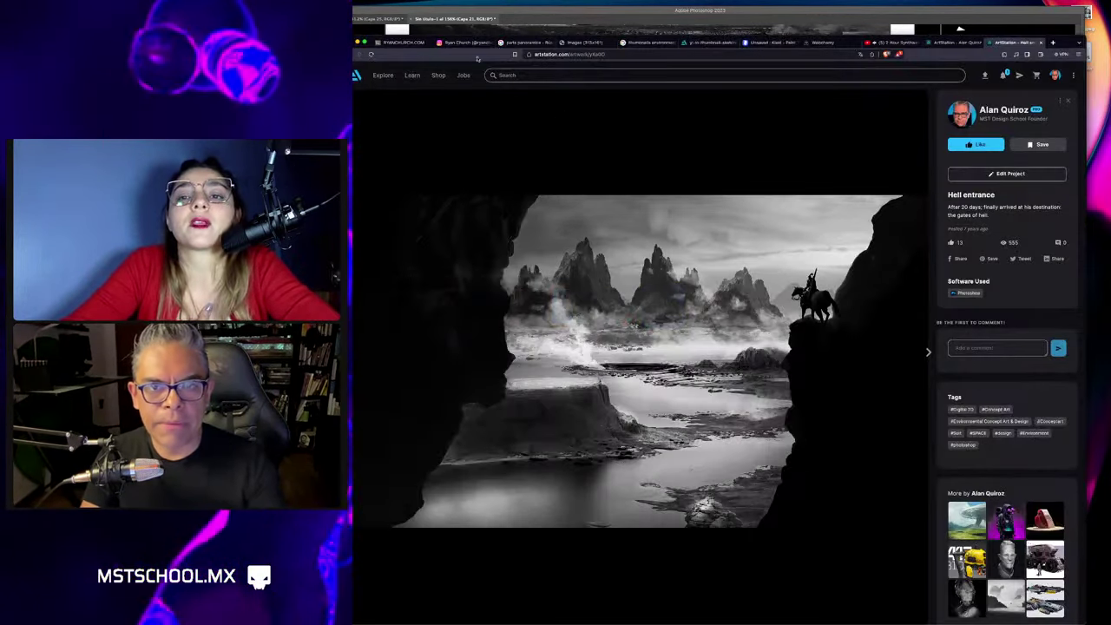
pyautogui.click(406, 42)
pyautogui.scroll(-10, 526, 335)
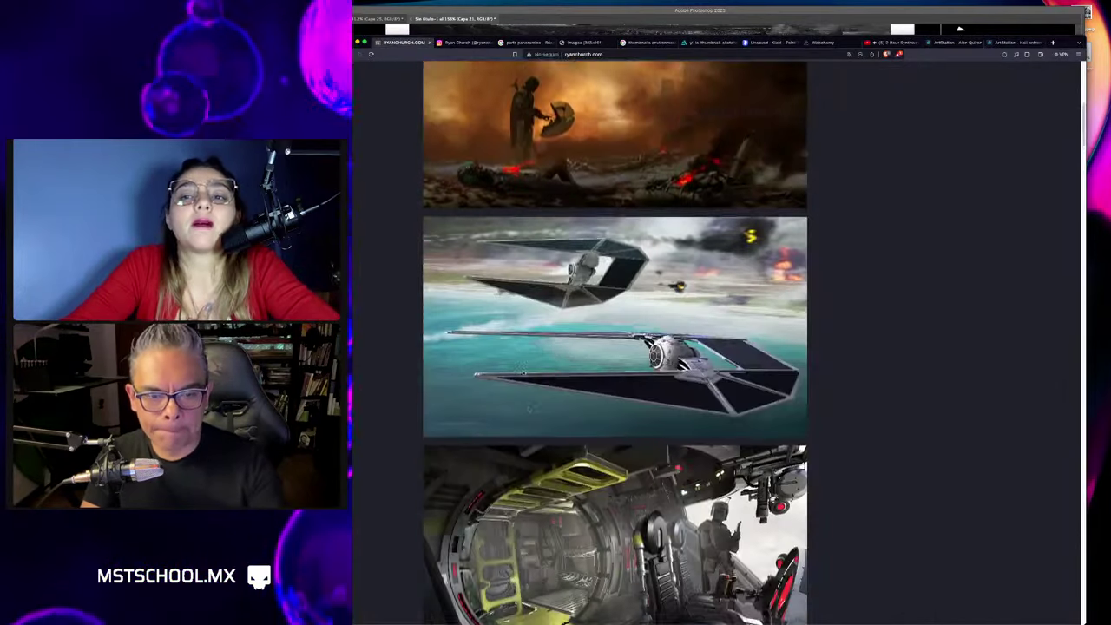
pyautogui.scroll(-1, 538, 340)
pyautogui.scroll(15, 550, 345)
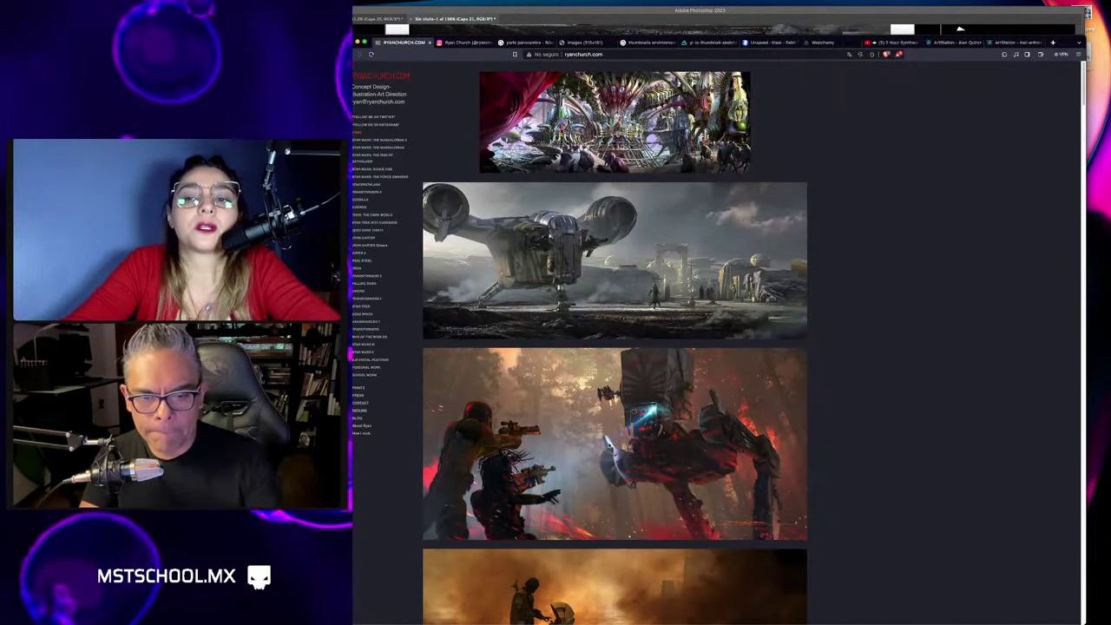
pyautogui.press('super+Tab')
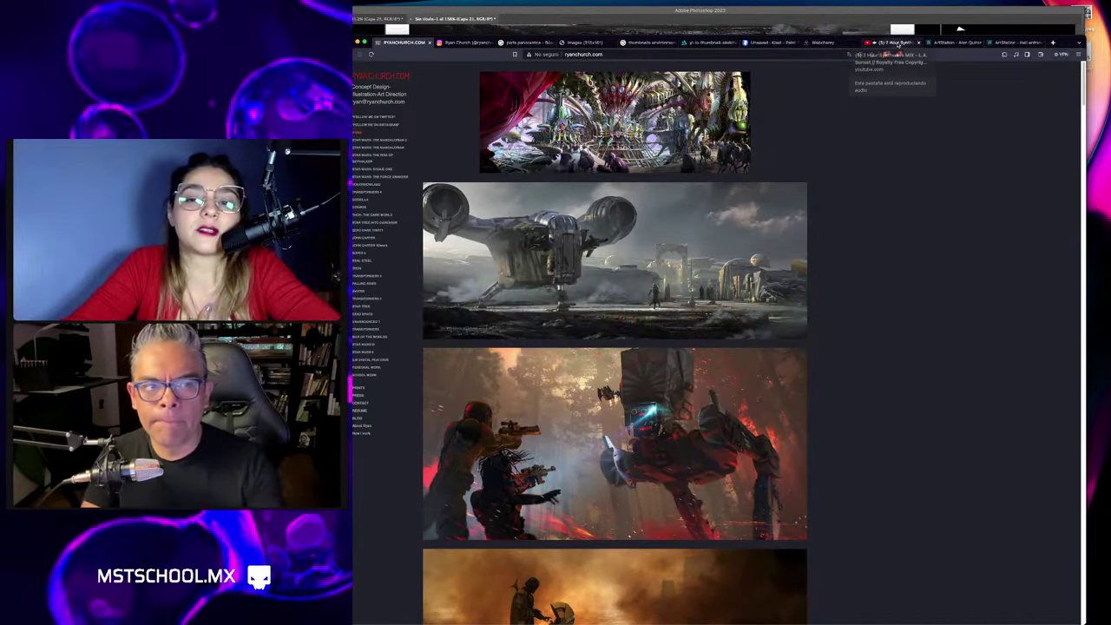
pyautogui.click(889, 41)
pyautogui.click(1013, 44)
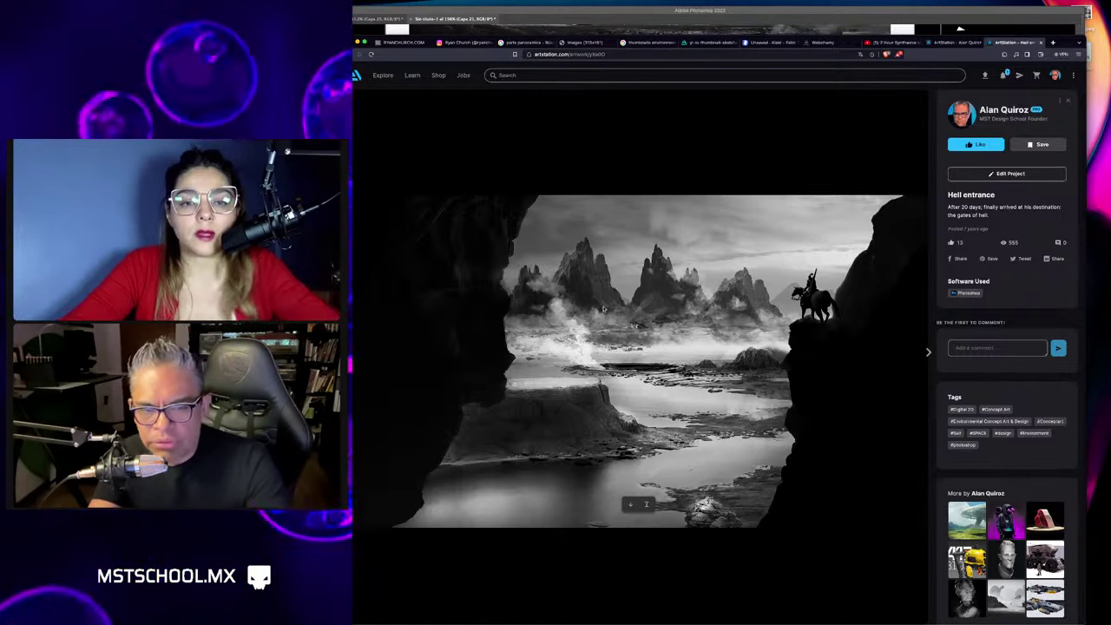
pyautogui.press('super+Tab')
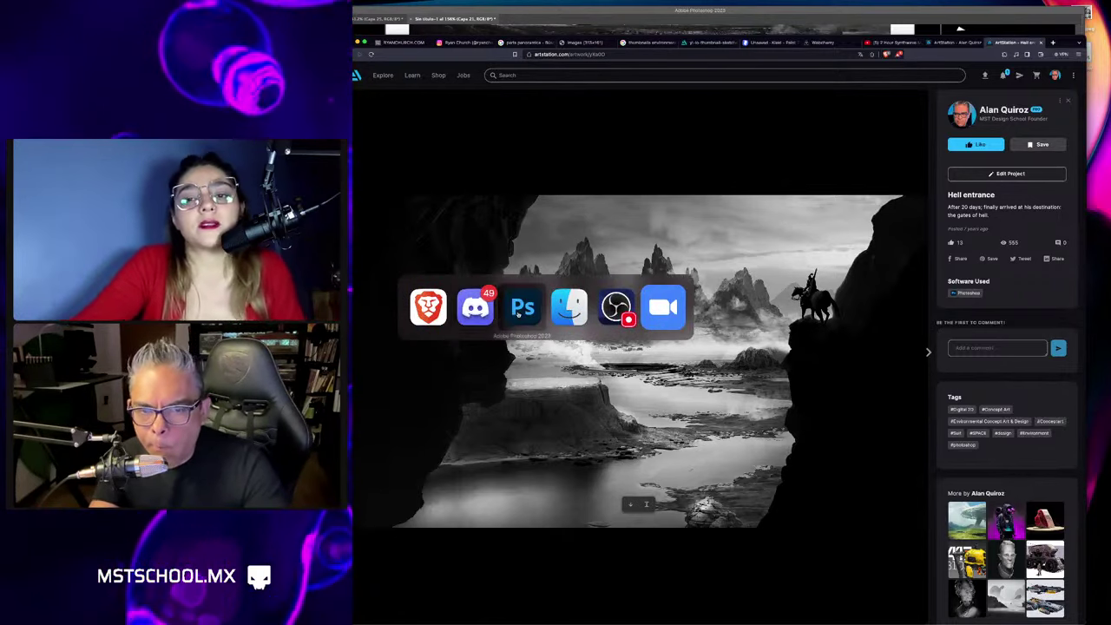
pyautogui.click(519, 313)
# Delete the white composition strokes, then pan across the grid to the silhouette panel.
pyautogui.press('Delete')
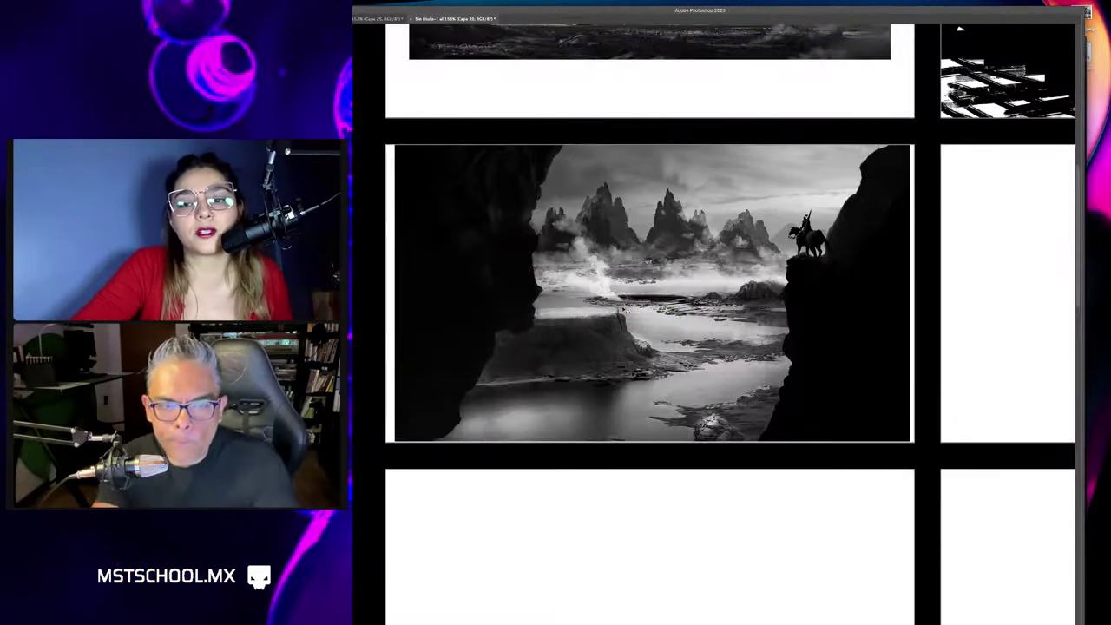
pyautogui.scroll(-3, 687, 286)
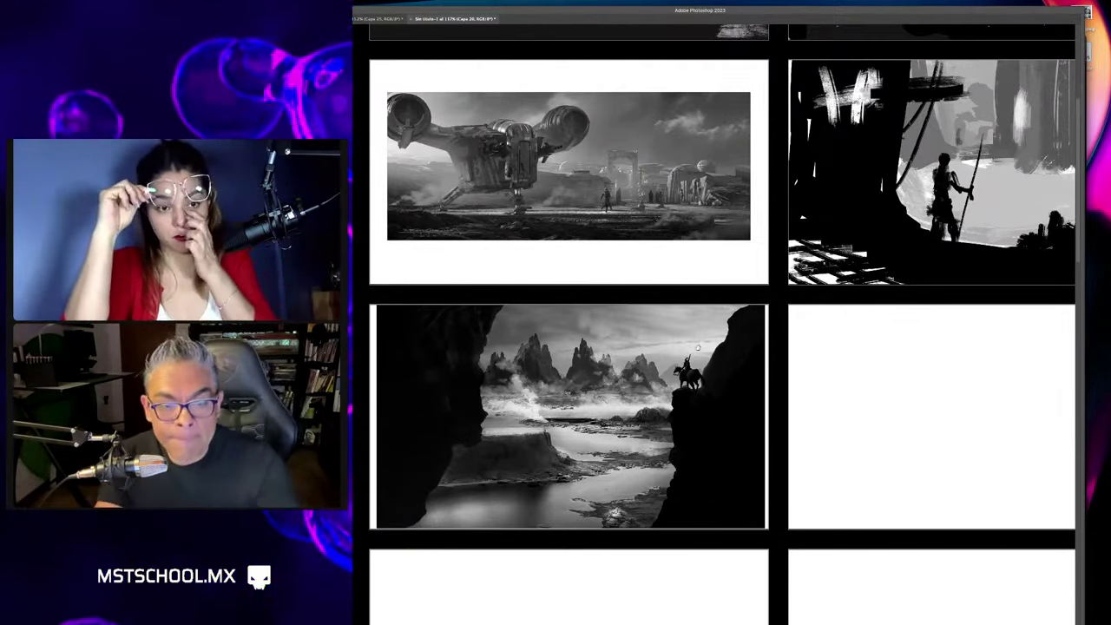
pyautogui.scroll(-2, 697, 347)
pyautogui.scroll(-2, 701, 340)
pyautogui.scroll(-2, 707, 329)
pyautogui.scroll(-2, 711, 322)
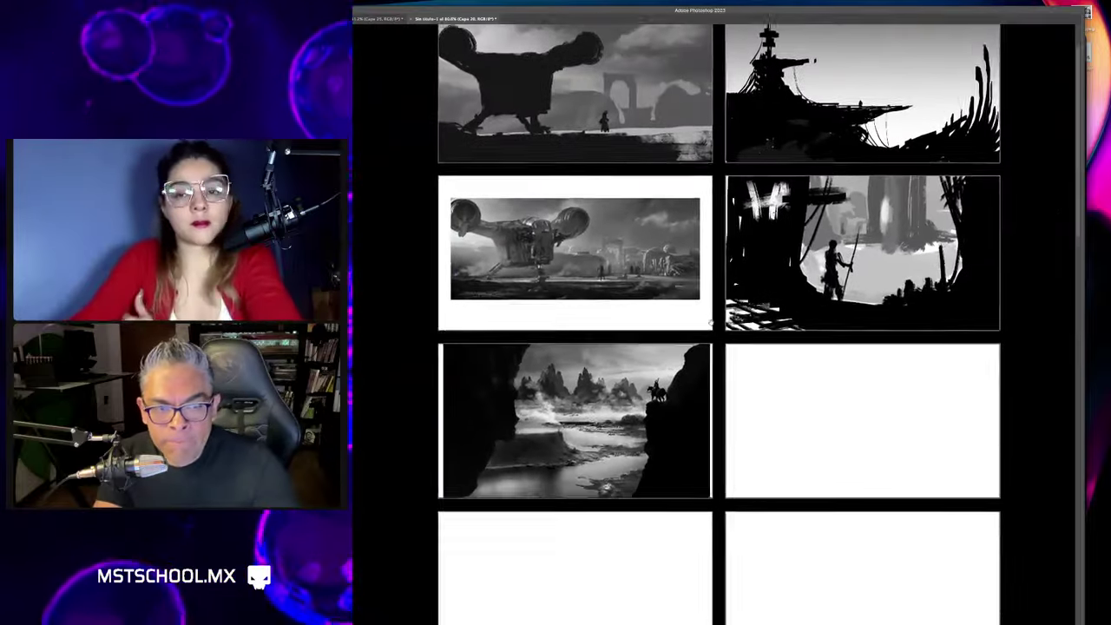
pyautogui.moveTo(711, 322); pyautogui.dragTo(686, 356)
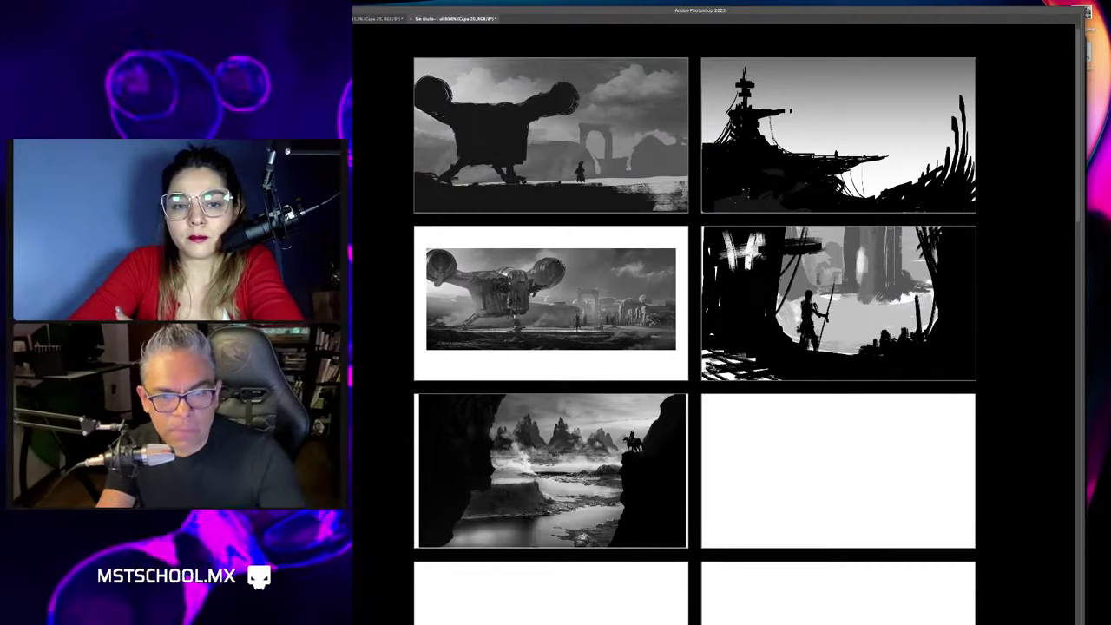
pyautogui.scroll(-1, 694, 347)
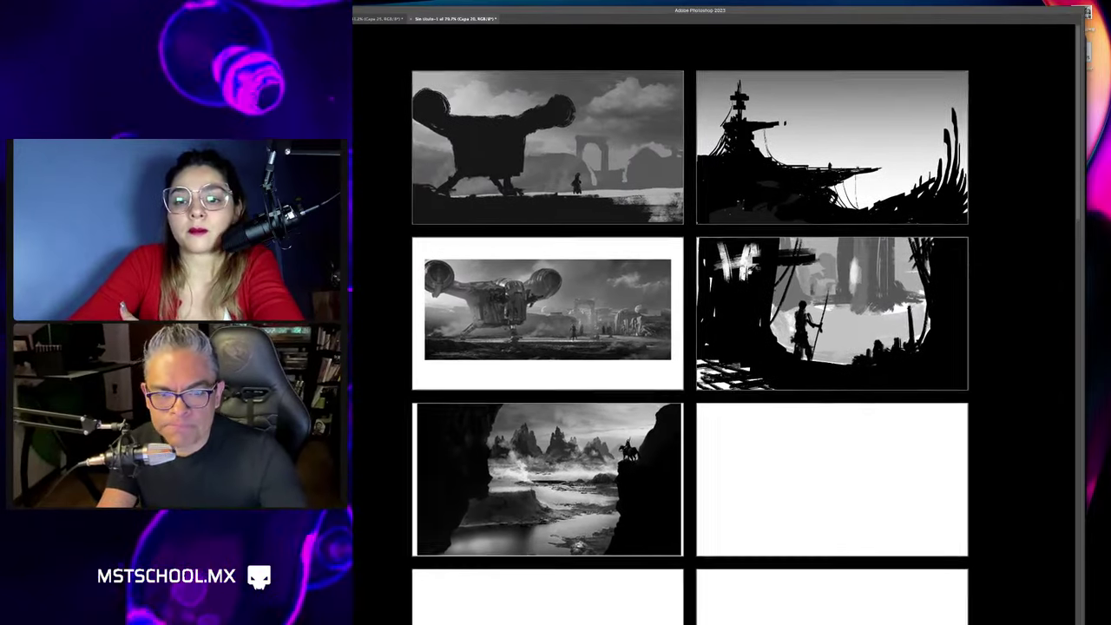
pyautogui.scroll(1, 753, 286)
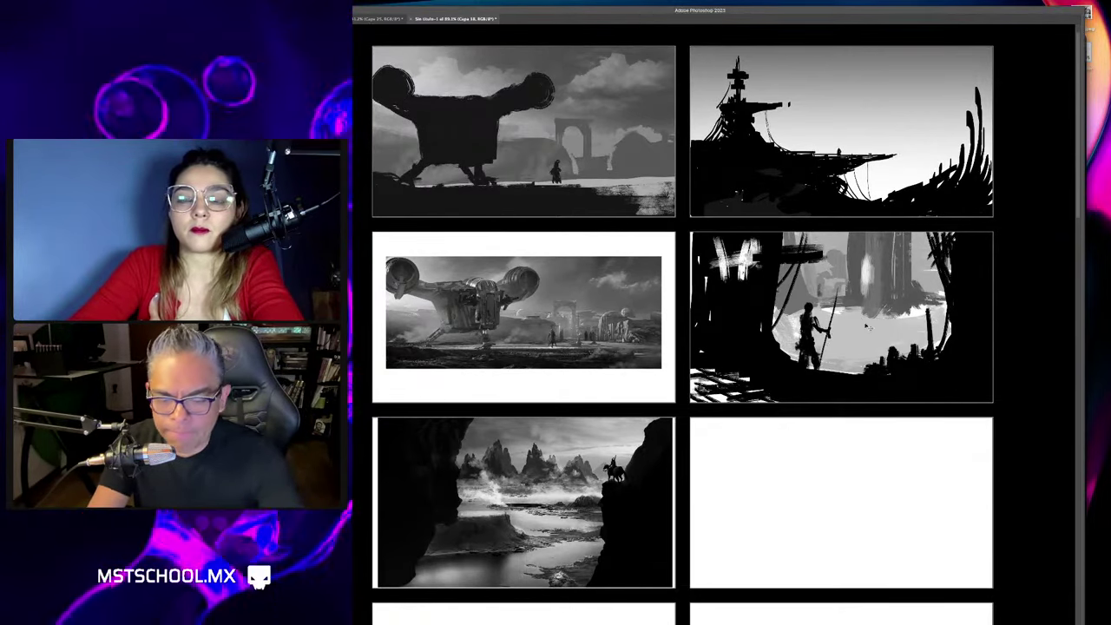
pyautogui.scroll(1, 919, 320)
pyautogui.moveTo(885, 328); pyautogui.dragTo(755, 328)
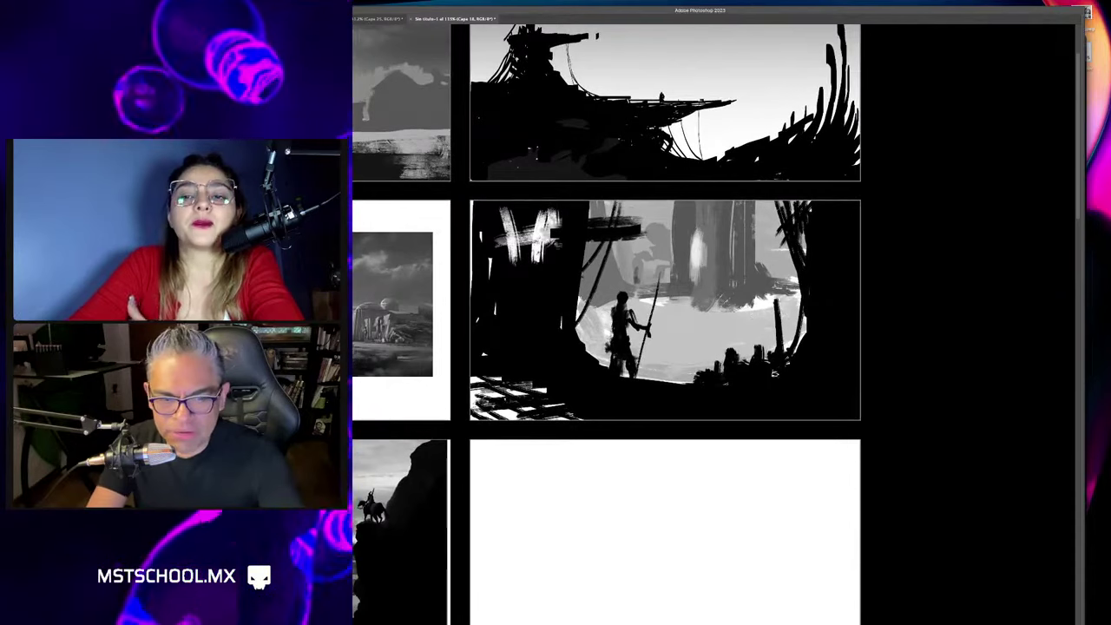
pyautogui.rightClick(773, 383)
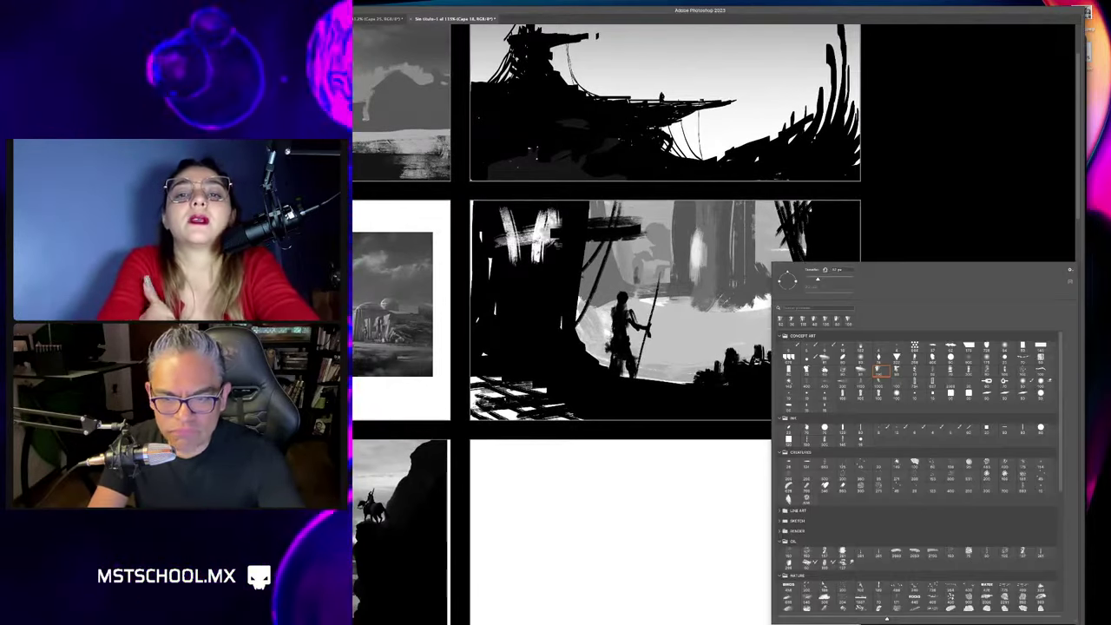
pyautogui.press('Escape')
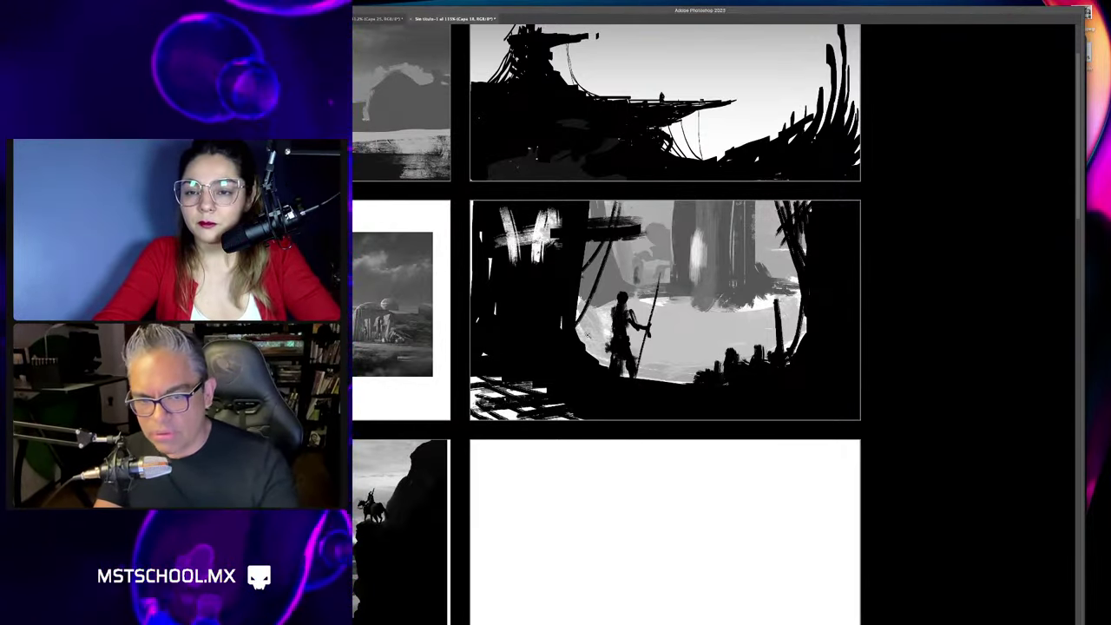
pyautogui.scroll(2, 526, 396)
pyautogui.scroll(1, 542, 422)
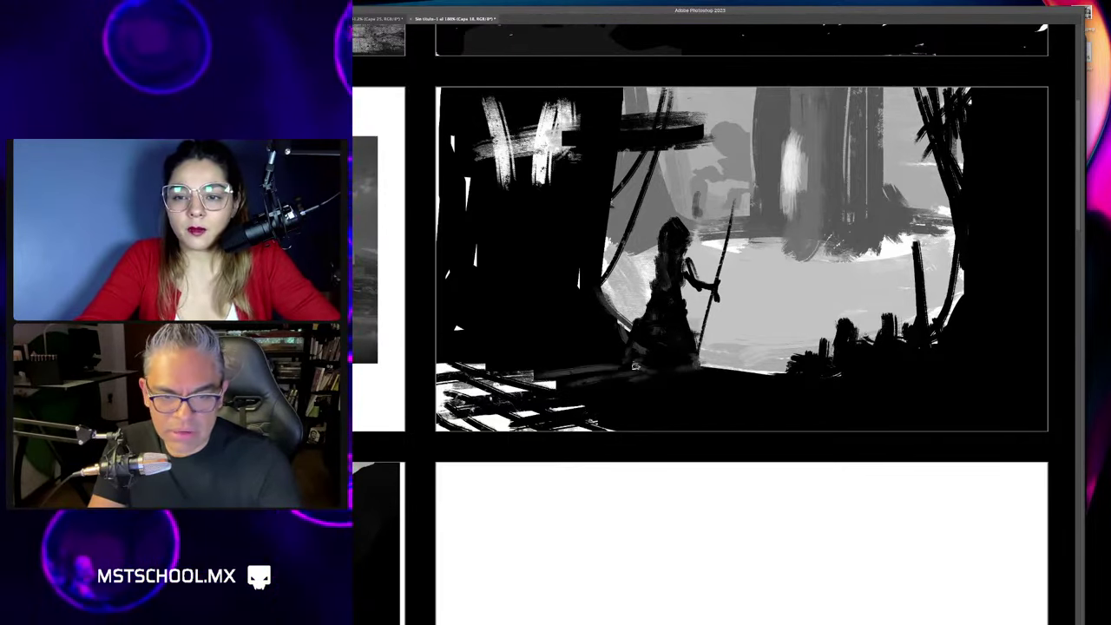
# Brush faint light grey strokes along the ground beneath the spear figure, checking the ArtStation reference.
pyautogui.moveTo(489, 374); pyautogui.dragTo(678, 368)
pyautogui.moveTo(550, 397); pyautogui.dragTo(721, 369)
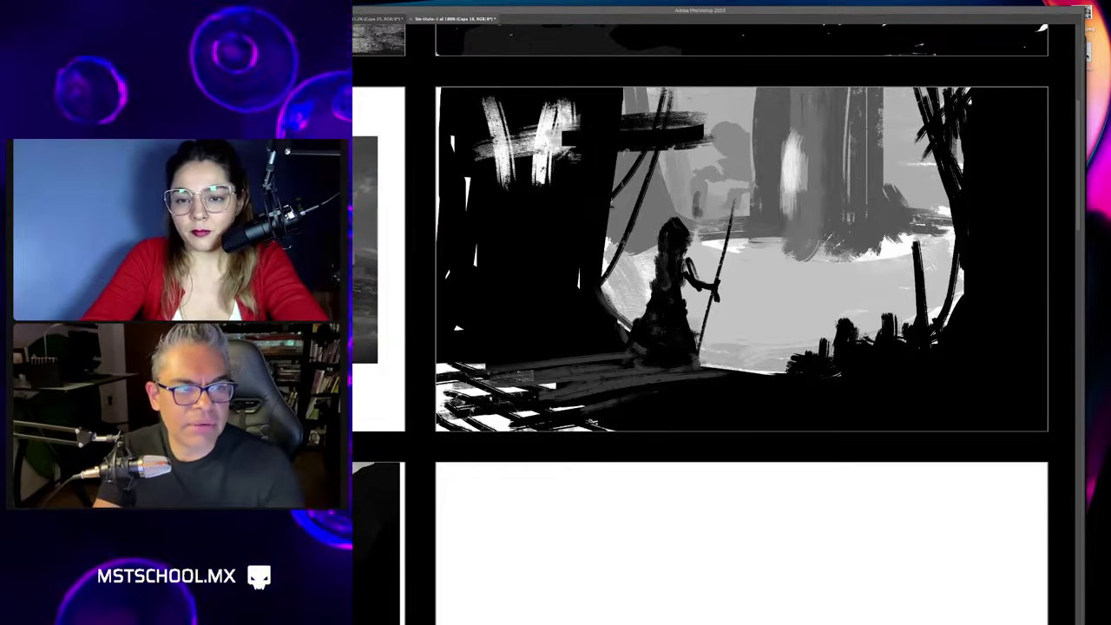
pyautogui.press('super+Tab')
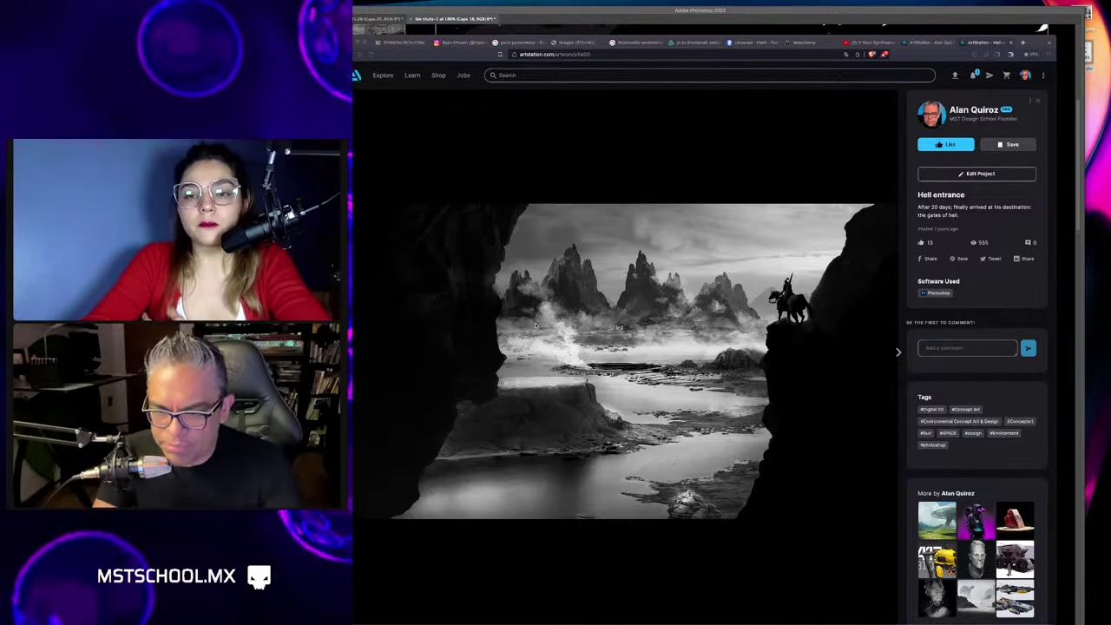
pyautogui.press('super+Tab')
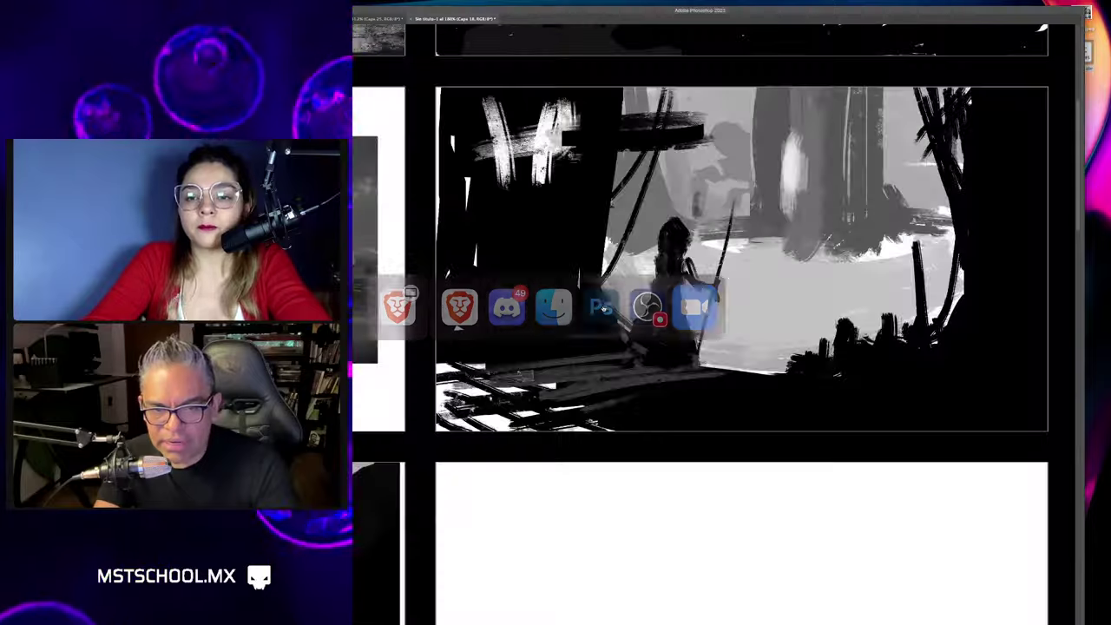
# Darken the spear figure's body into a hooded shape, then undo the stroke.
pyautogui.scroll(-5, 708, 321)
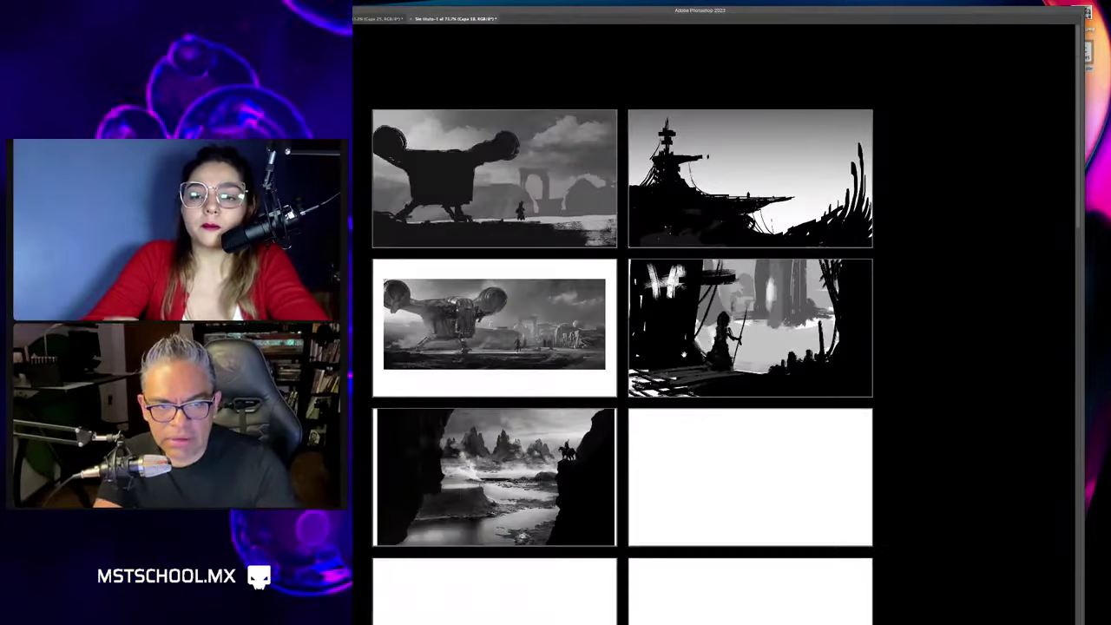
pyautogui.scroll(4, 722, 299)
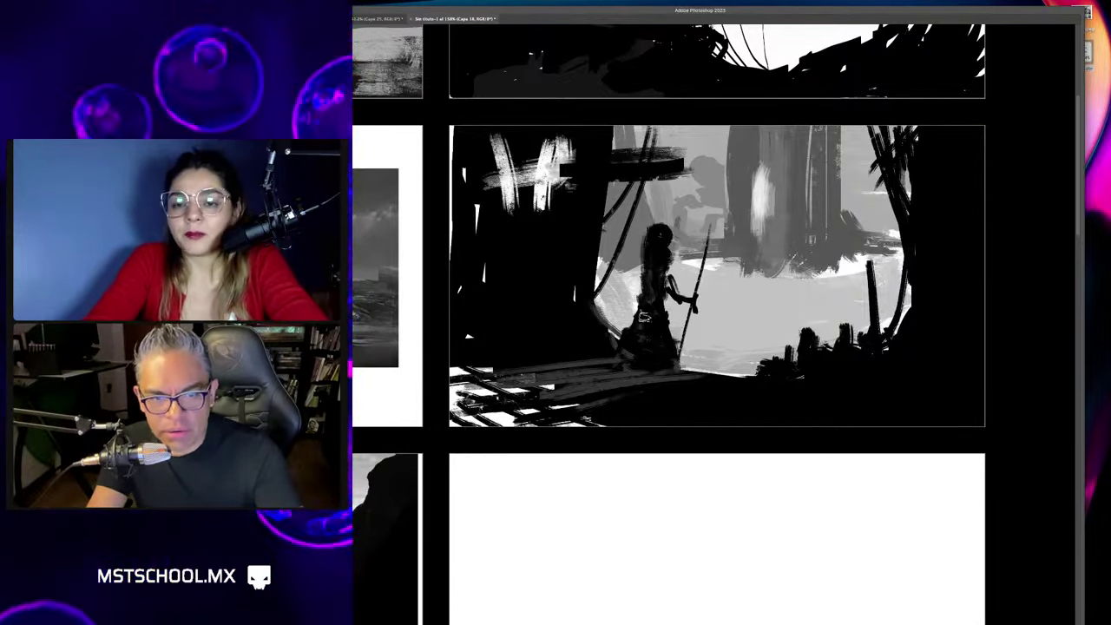
pyautogui.moveTo(644, 317); pyautogui.dragTo(639, 271)
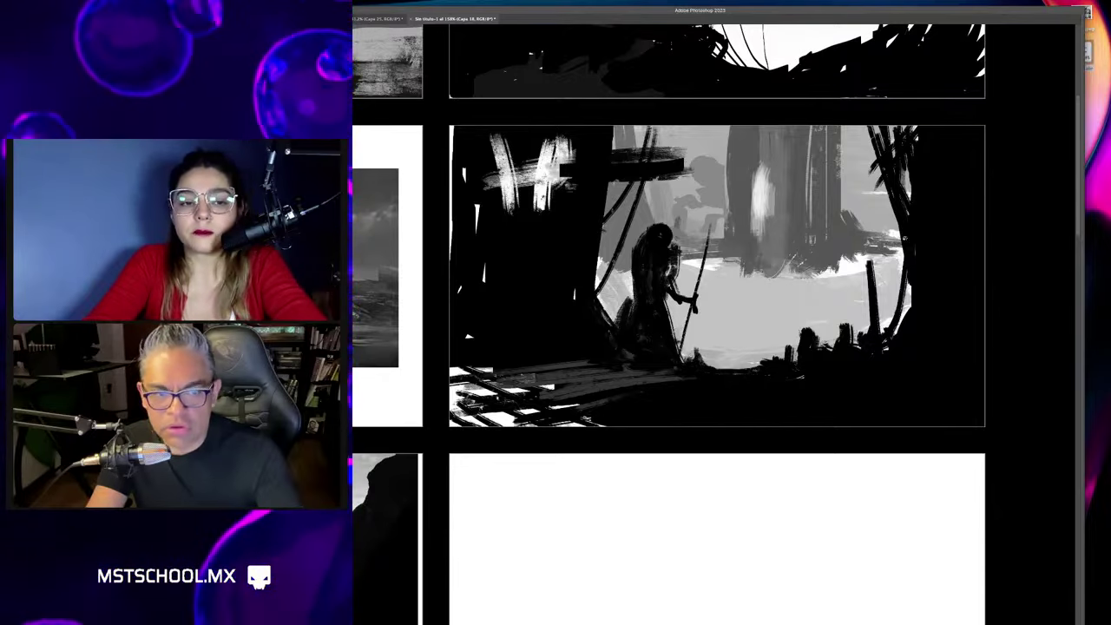
pyautogui.scroll(-2, 802, 266)
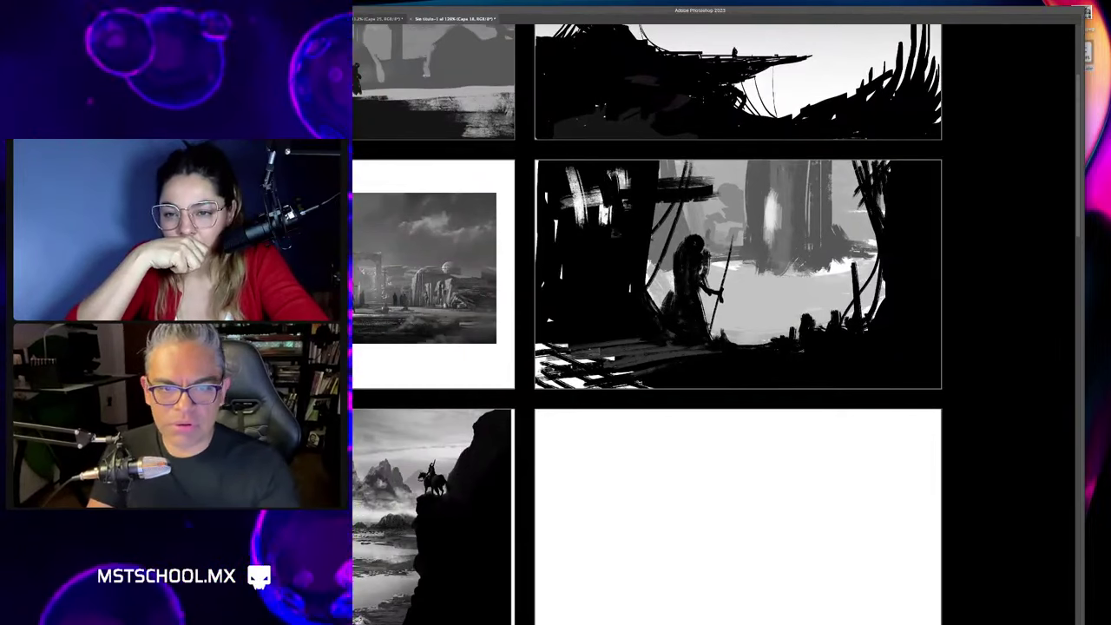
pyautogui.hotkey('ctrl', 'z')
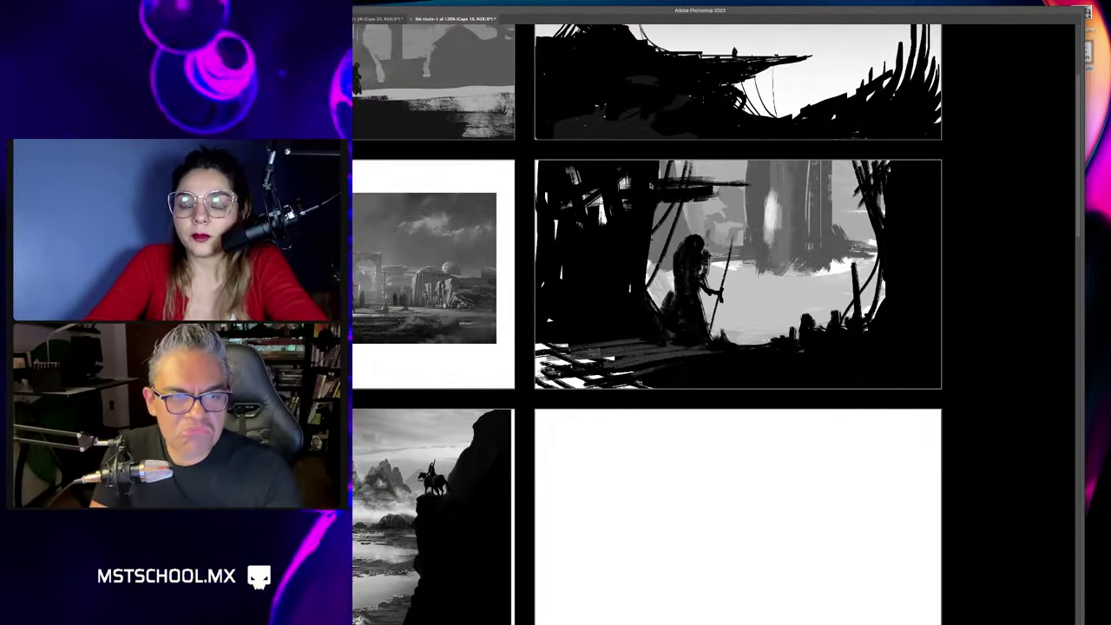
# Pick a leafy foliage brush, stroke along the right tree edge, and resize the brush.
pyautogui.rightClick(674, 353)
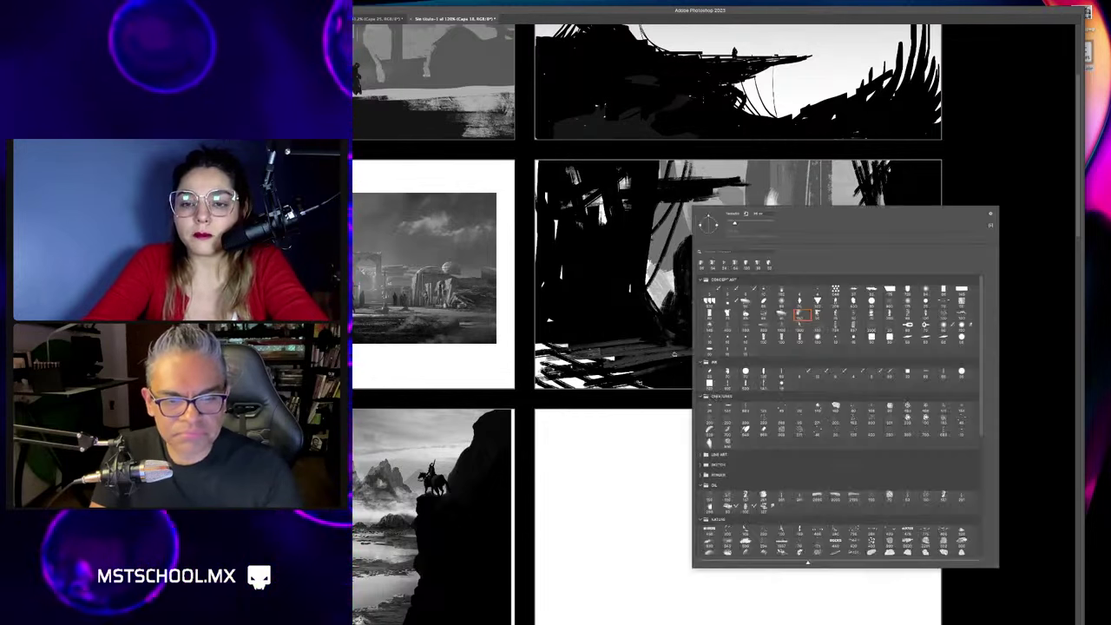
pyautogui.scroll(-5, 837, 416)
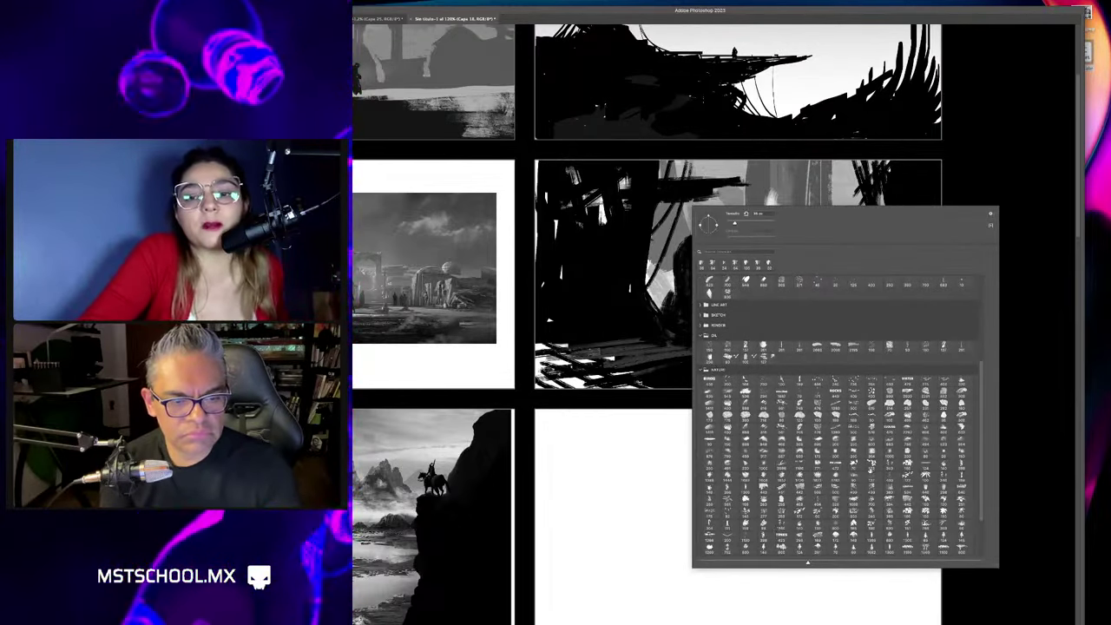
pyautogui.doubleClick(872, 464)
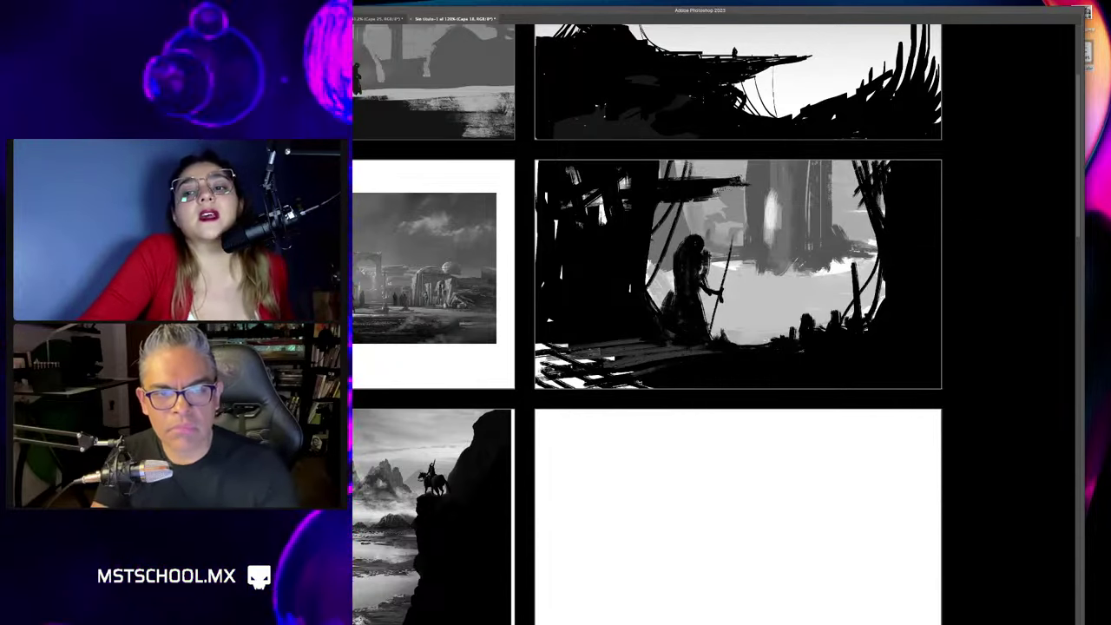
pyautogui.moveTo(863, 169); pyautogui.dragTo(872, 299)
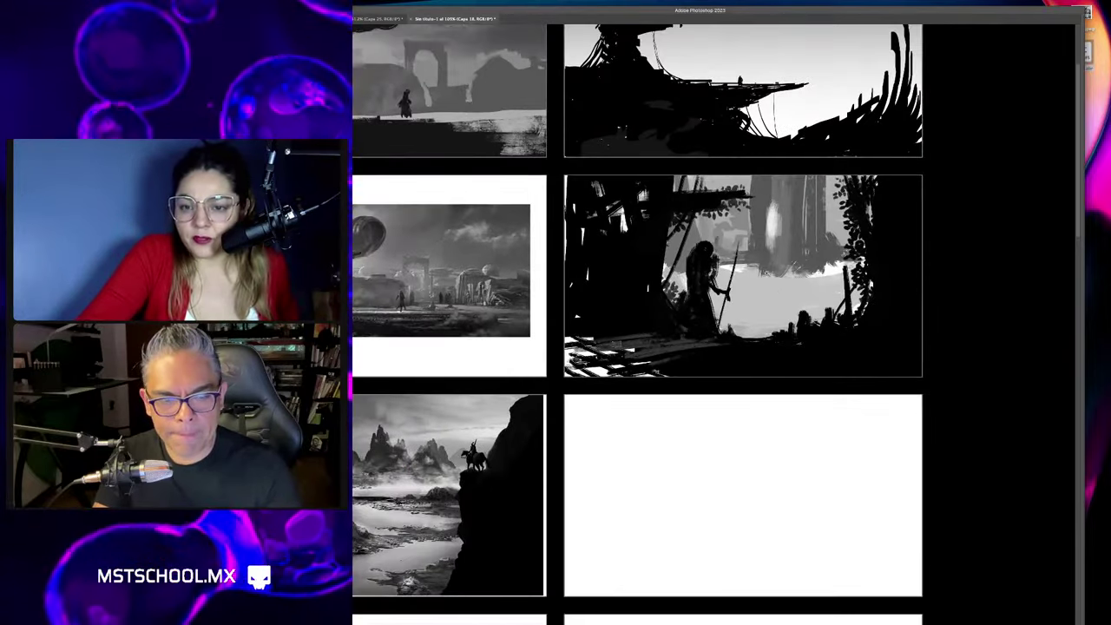
pyautogui.scroll(3, 755, 252)
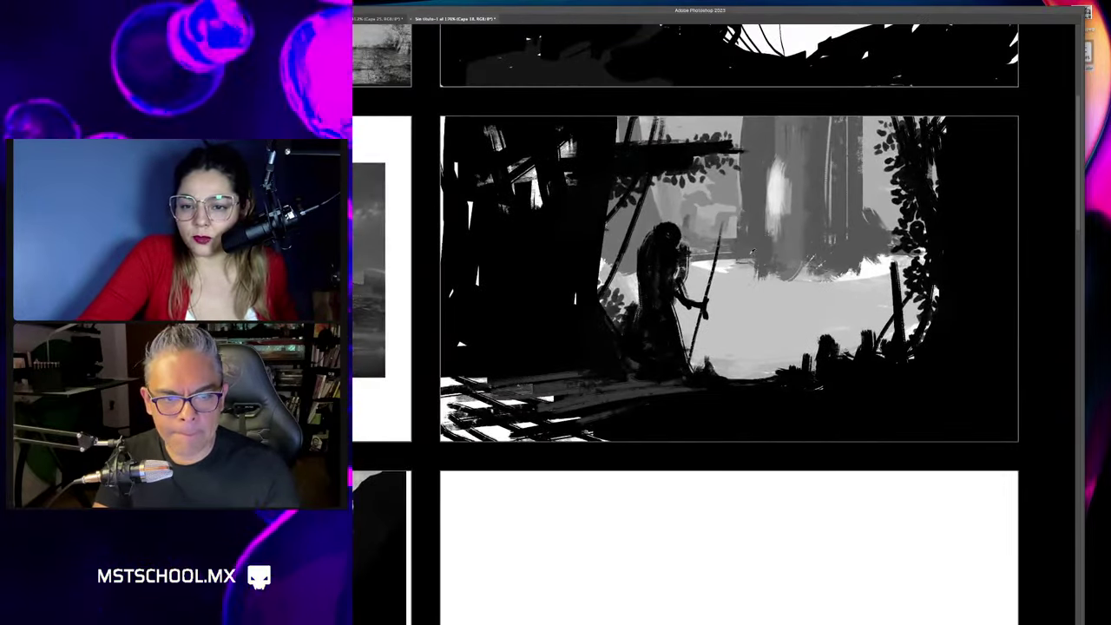
pyautogui.moveTo(755, 252); pyautogui.dragTo(761, 251)
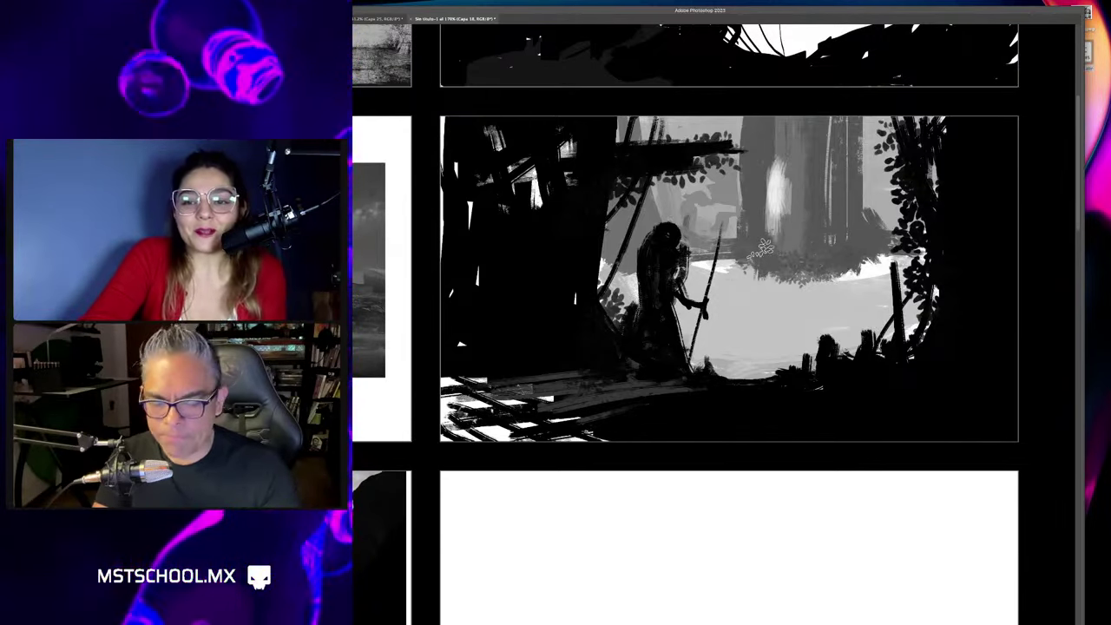
# Stamp taller grey foliage at the lower right, then pick a different brush preset.
pyautogui.rightClick(765, 239)
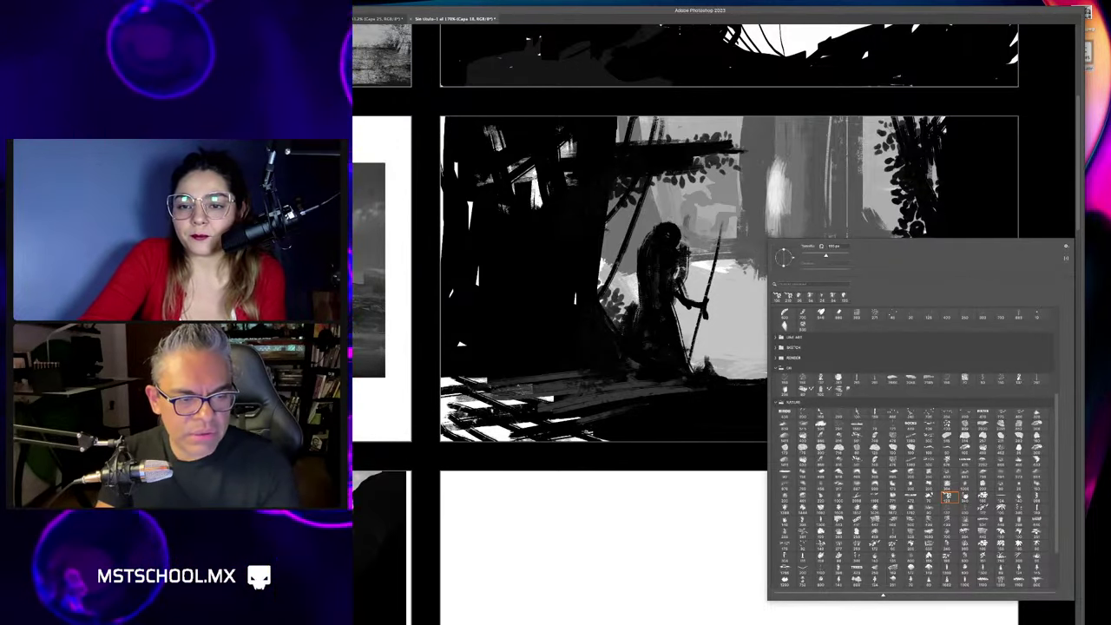
pyautogui.press('Escape')
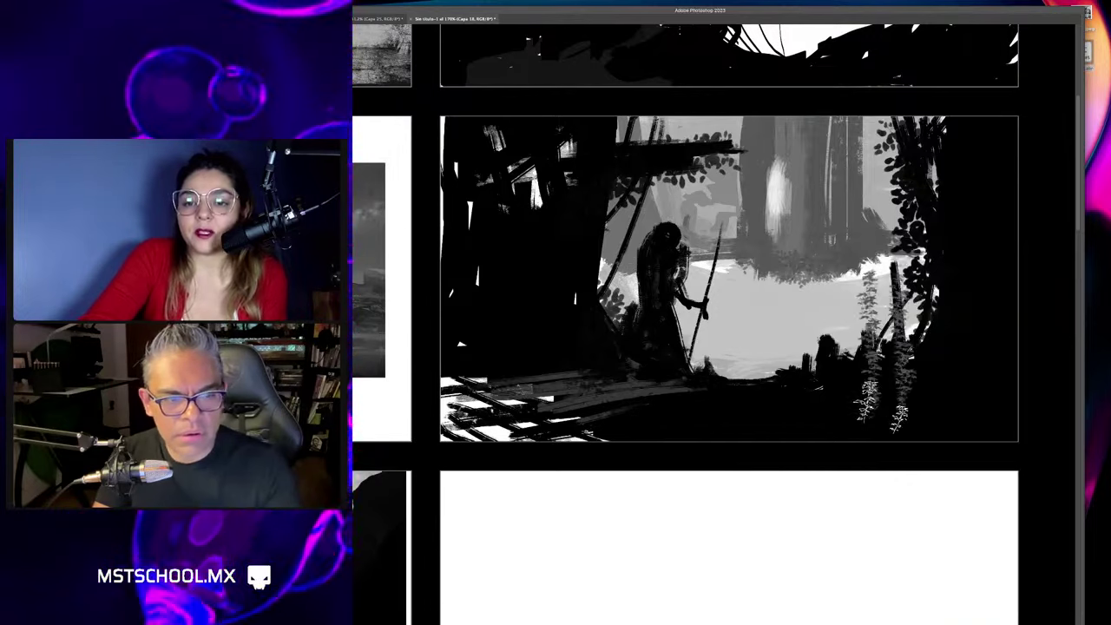
pyautogui.click(922, 372)
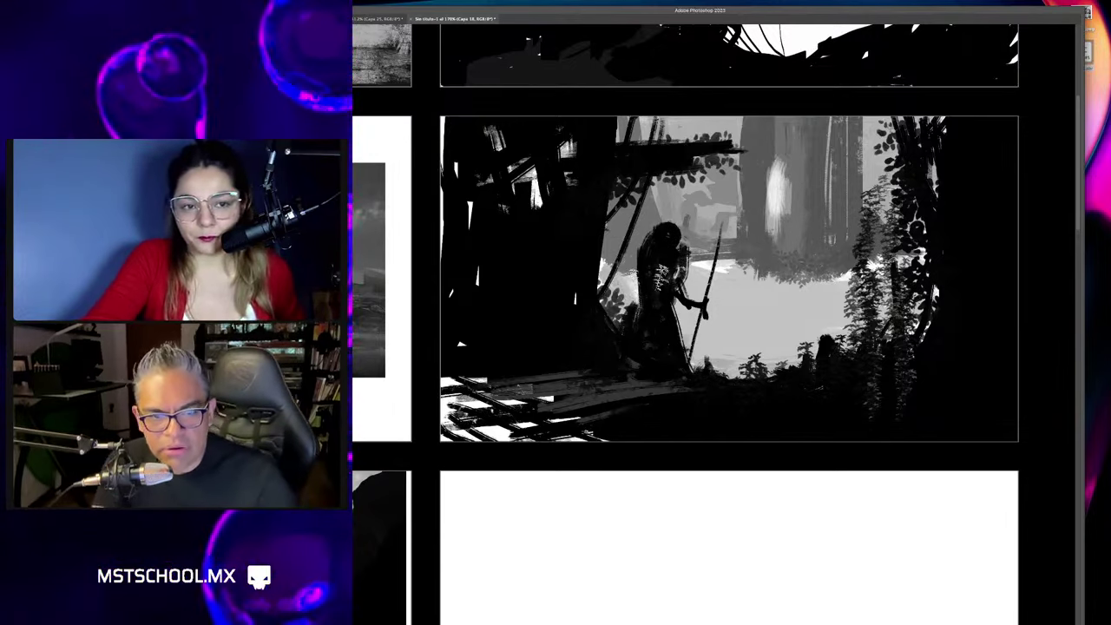
pyautogui.rightClick(657, 263)
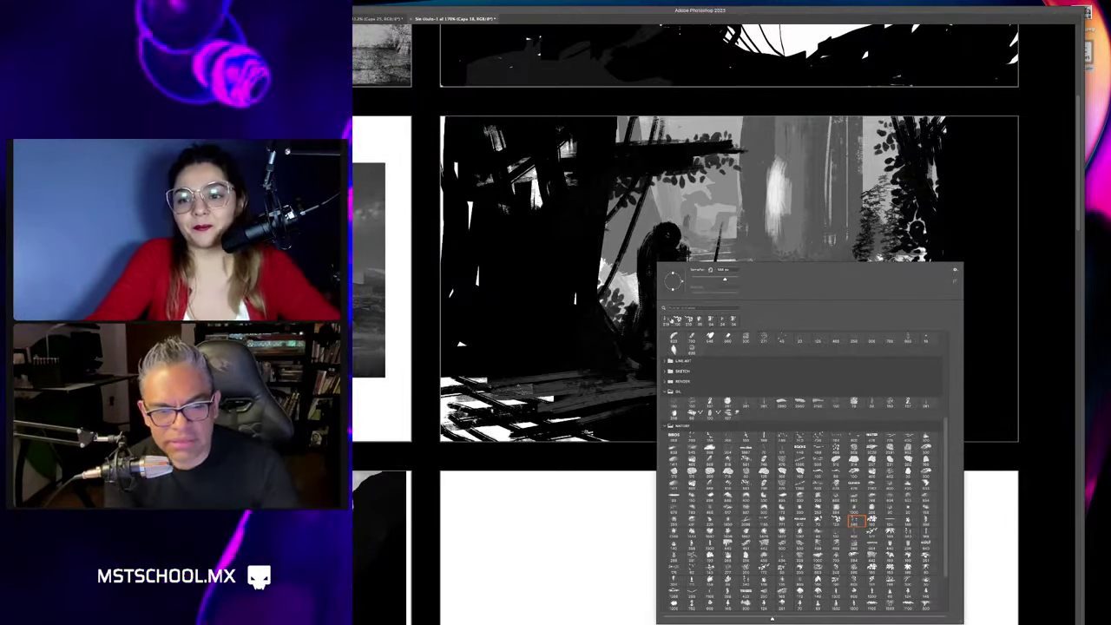
pyautogui.moveTo(942, 450); pyautogui.dragTo(946, 345)
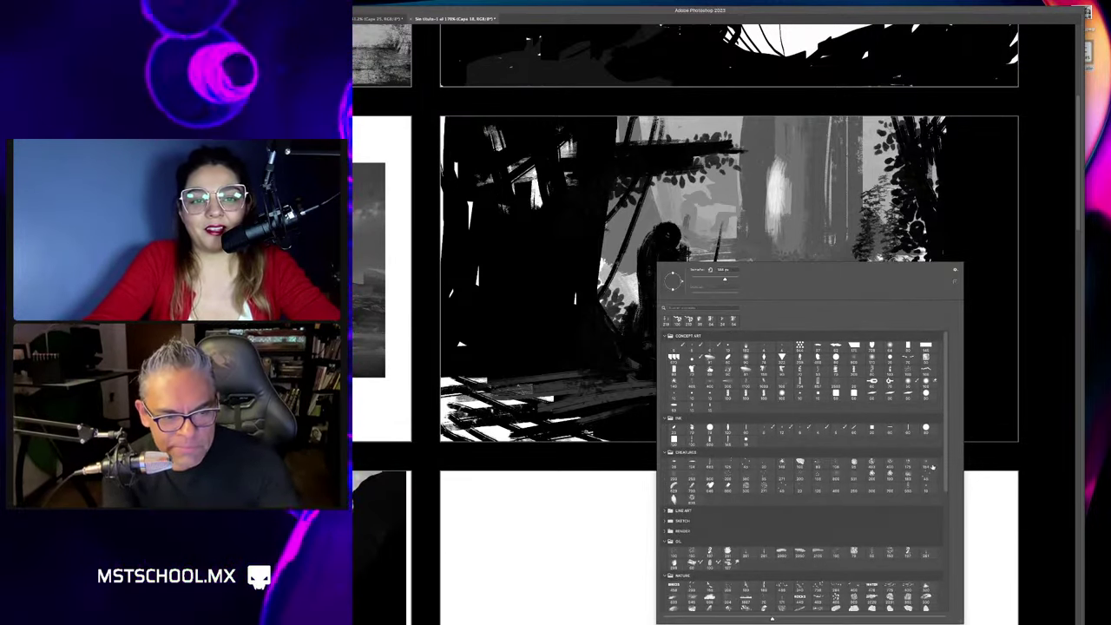
pyautogui.scroll(-5, 949, 453)
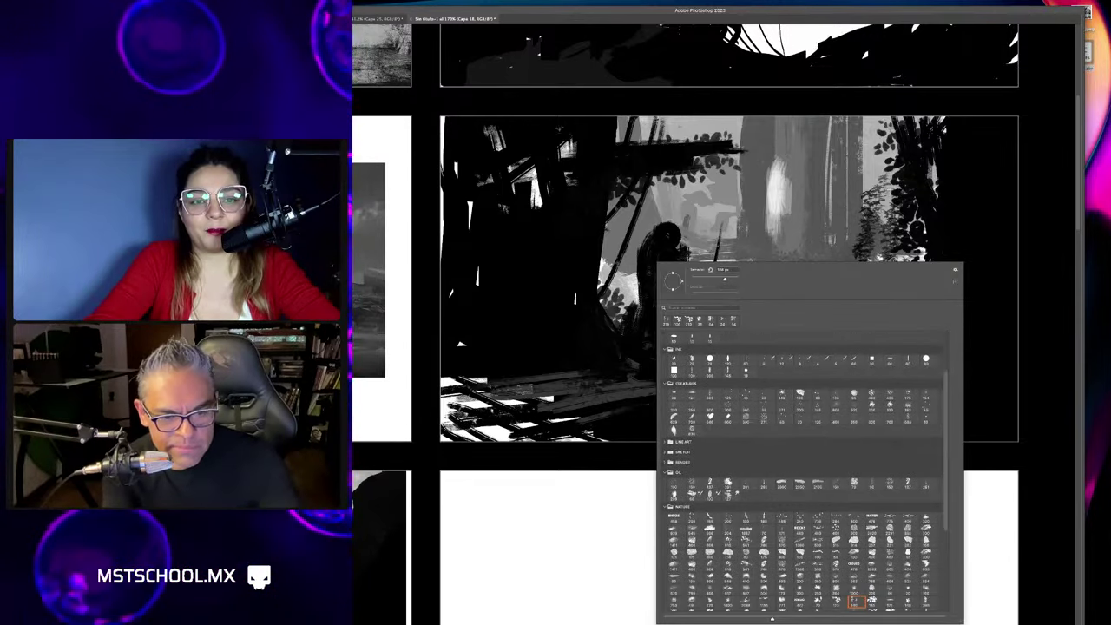
pyautogui.doubleClick(729, 508)
# Zoom out, add new layer Capa 21, dab a test mark in the empty panel, and restore the side panels.
pyautogui.hotkey('ctrl', '-')
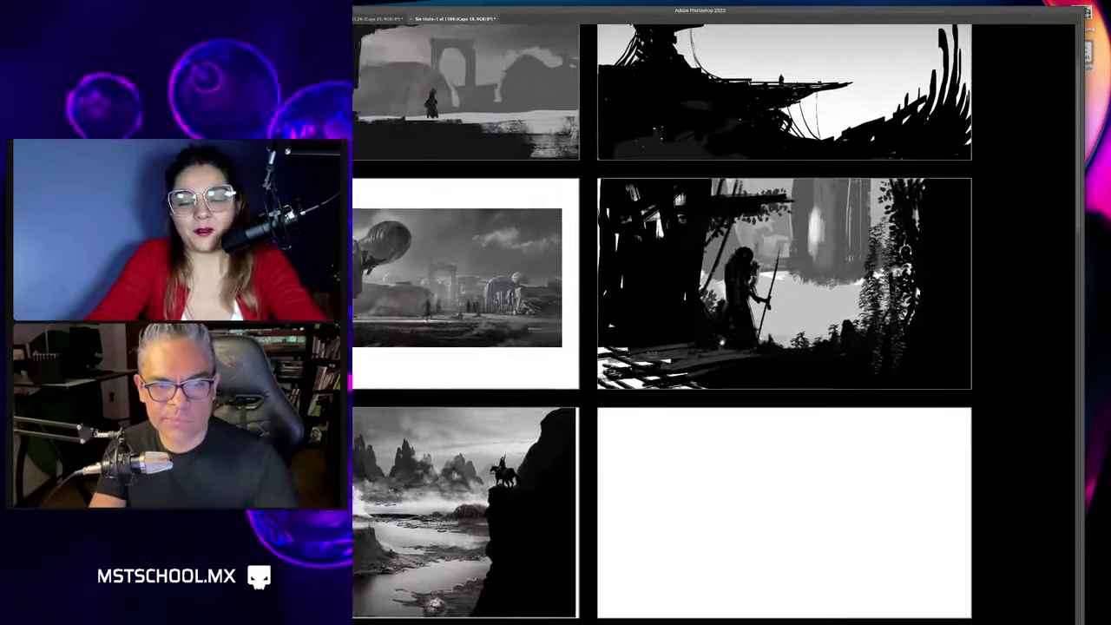
pyautogui.scroll(3, 707, 368)
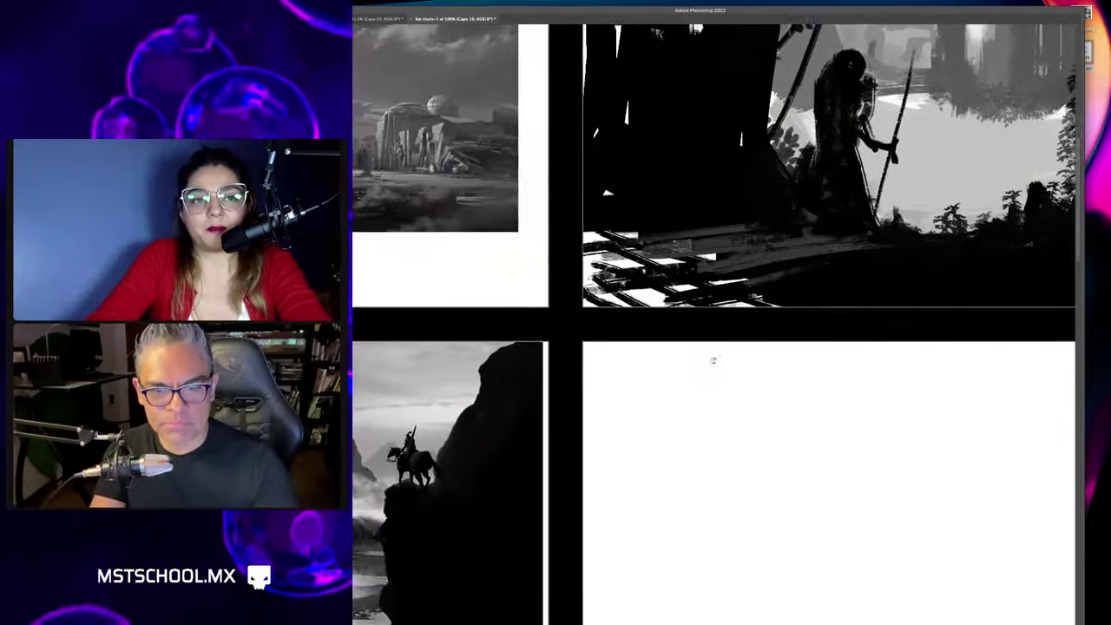
pyautogui.scroll(-2, 708, 365)
pyautogui.scroll(3, 716, 338)
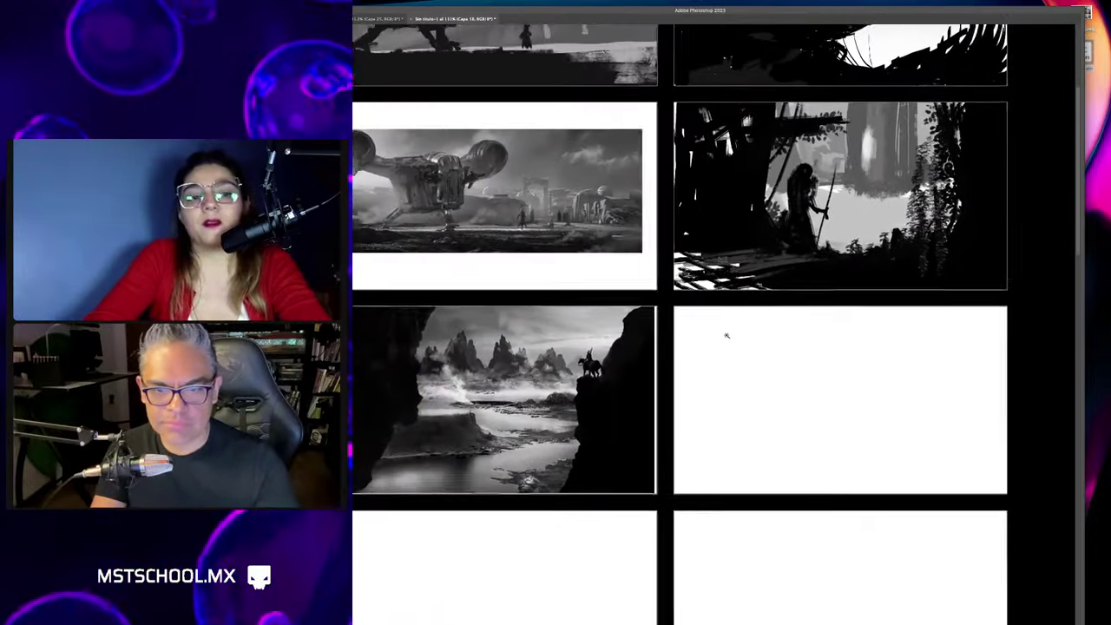
pyautogui.scroll(-2, 731, 325)
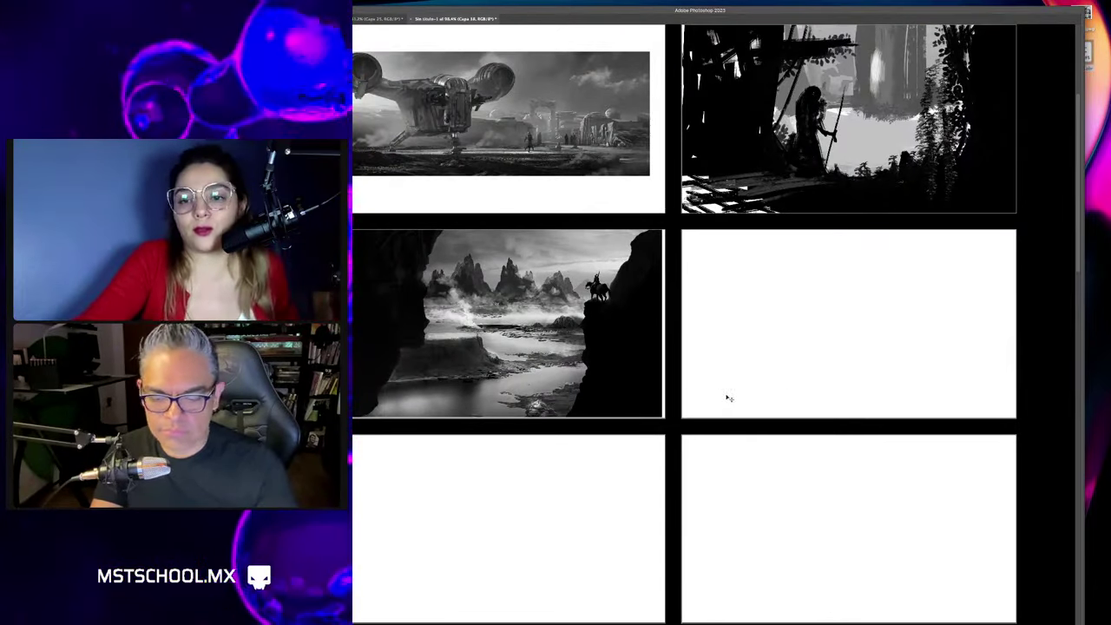
pyautogui.hotkey('ctrl', 'shift', 'n')
pyautogui.press('Return')
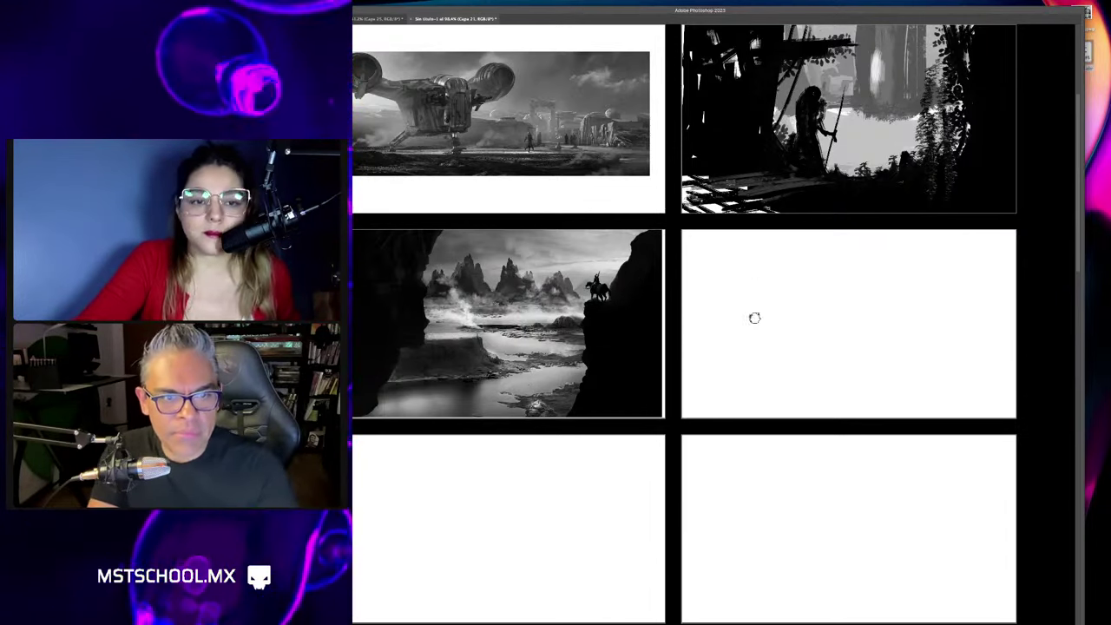
pyautogui.moveTo(770, 367); pyautogui.dragTo(784, 375)
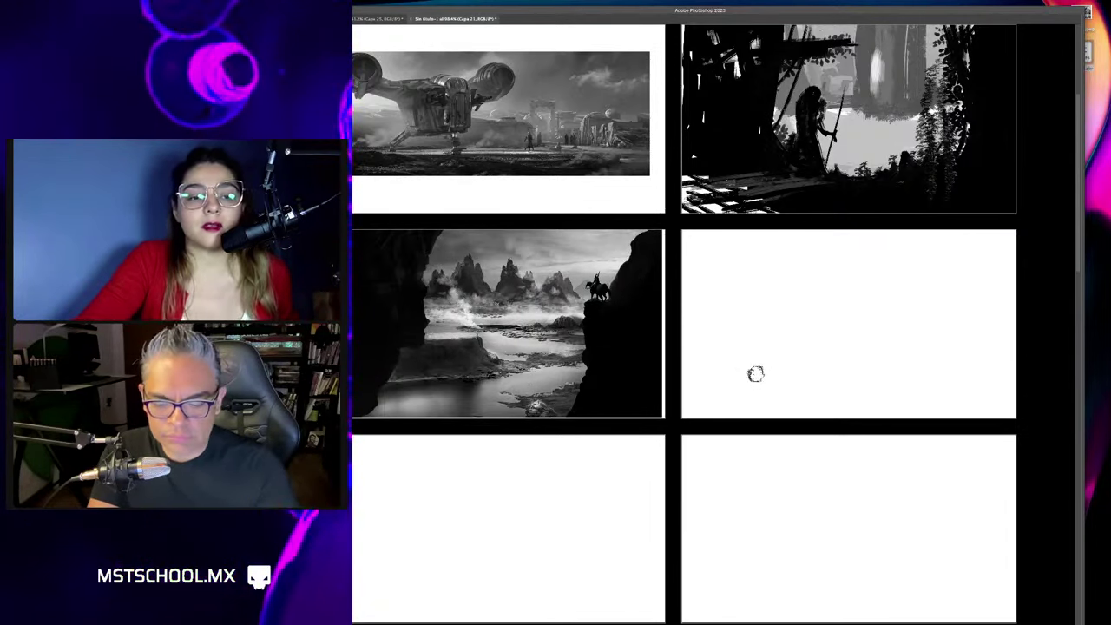
pyautogui.press('Tab')
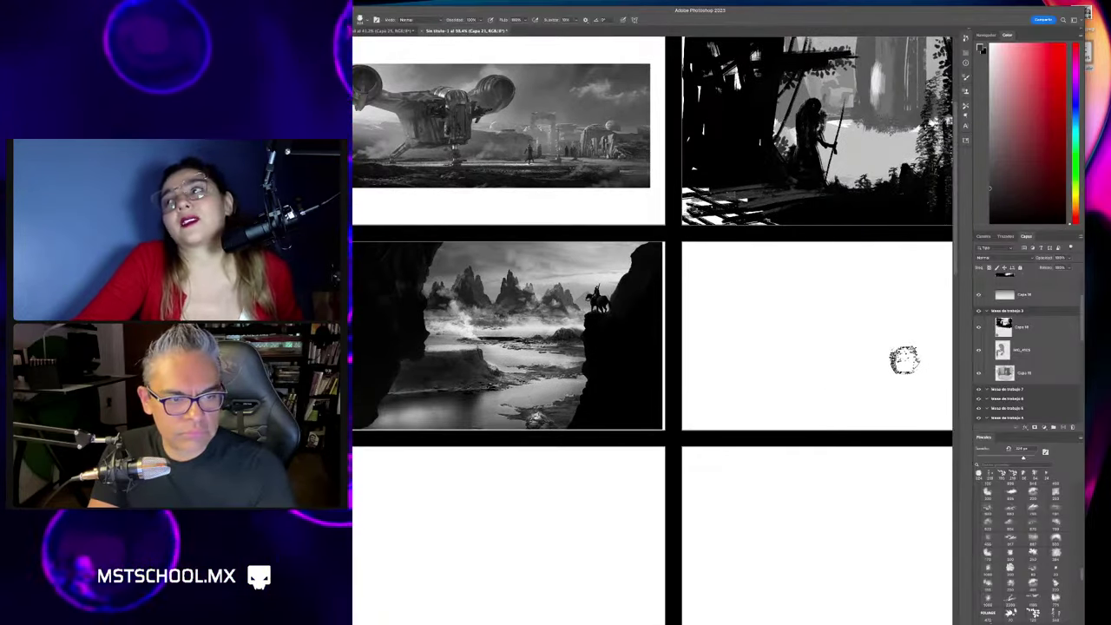
# Remove the test brush mark, add an empty layer, and enlarge the brush.
pyautogui.hotkey('ctrl', 'z')
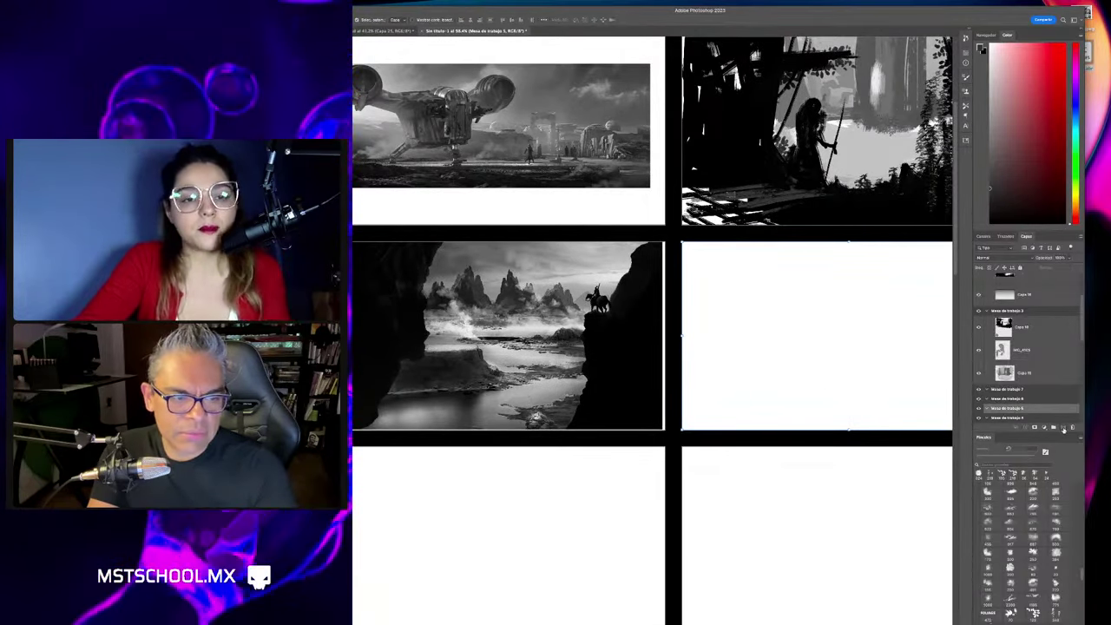
pyautogui.click(1062, 427)
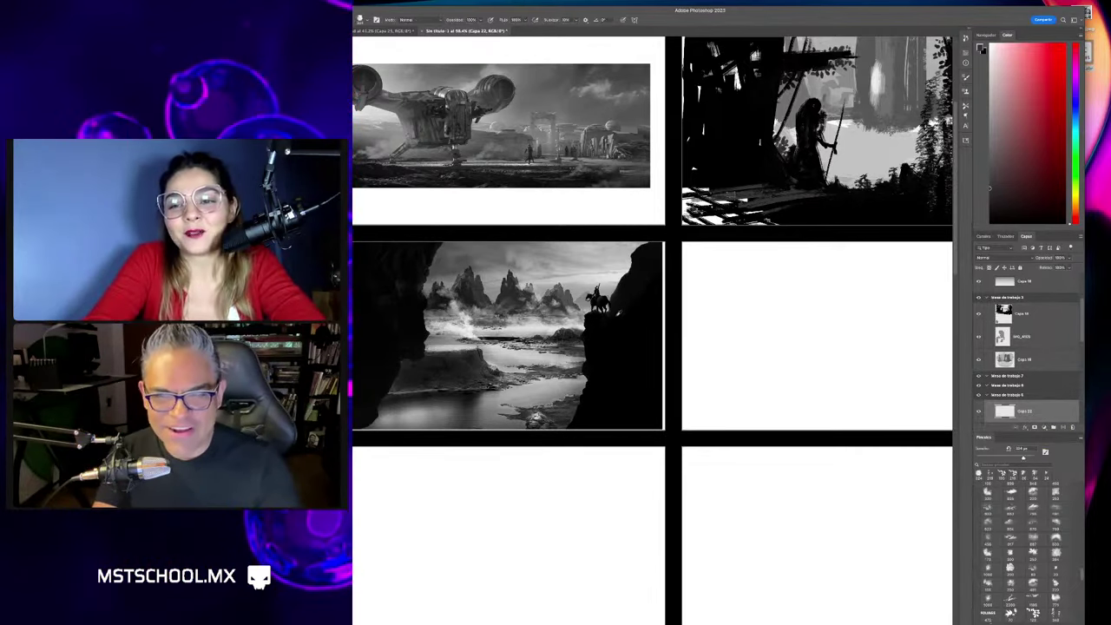
pyautogui.moveTo(768, 339); pyautogui.dragTo(779, 339)
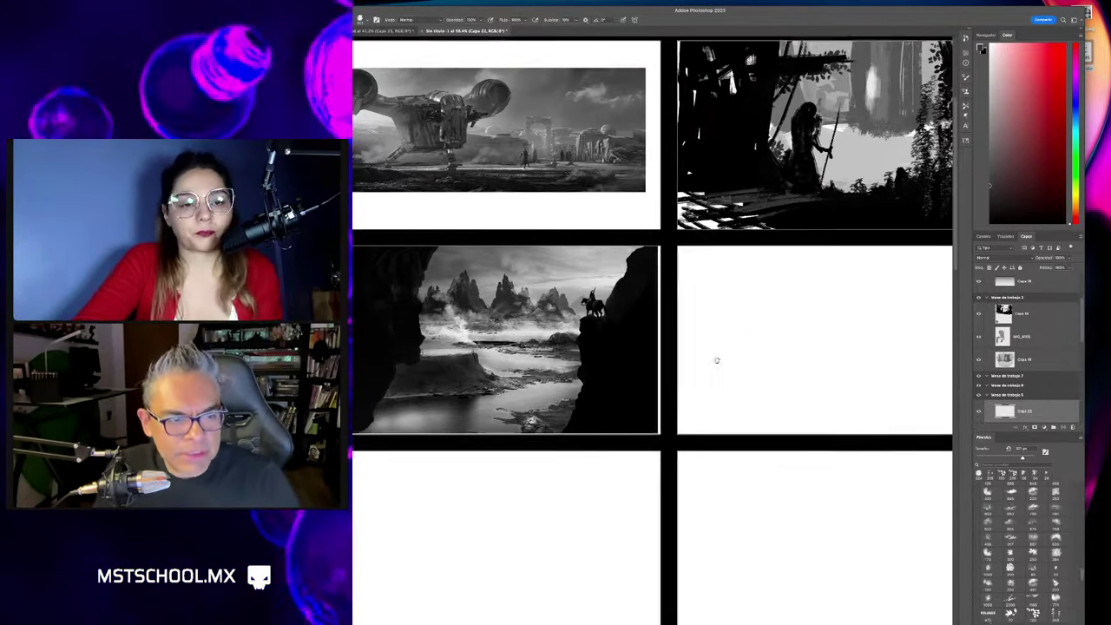
pyautogui.scroll(2, 716, 274)
pyautogui.hscroll(2, 717, 275)
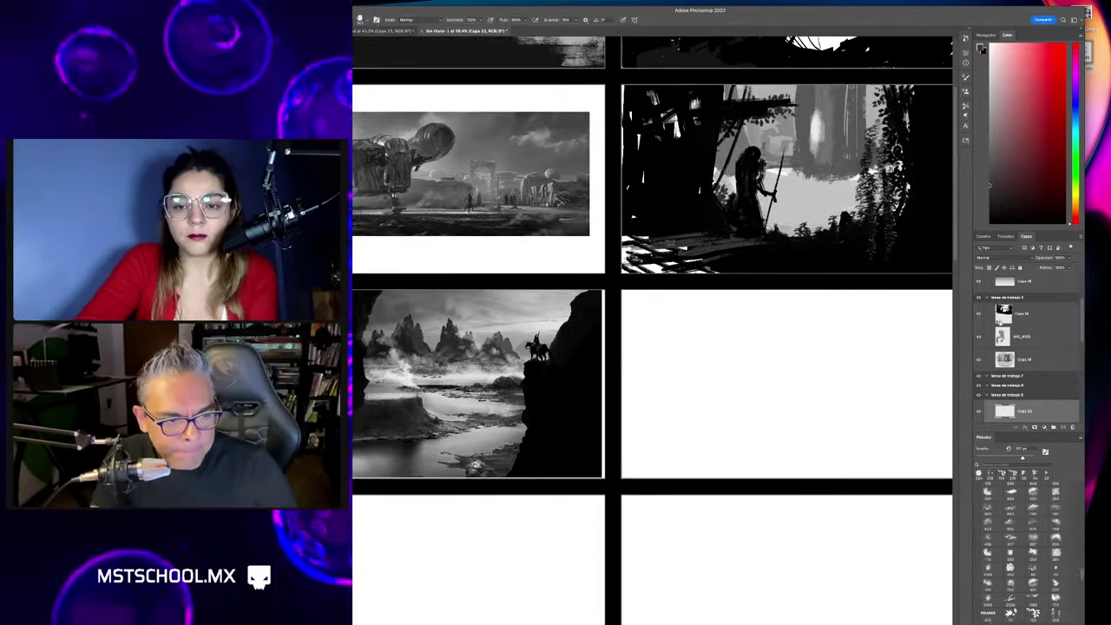
# Select the empty artboard beside the river thumbnail and add a new layer on it.
pyautogui.click(1043, 314)
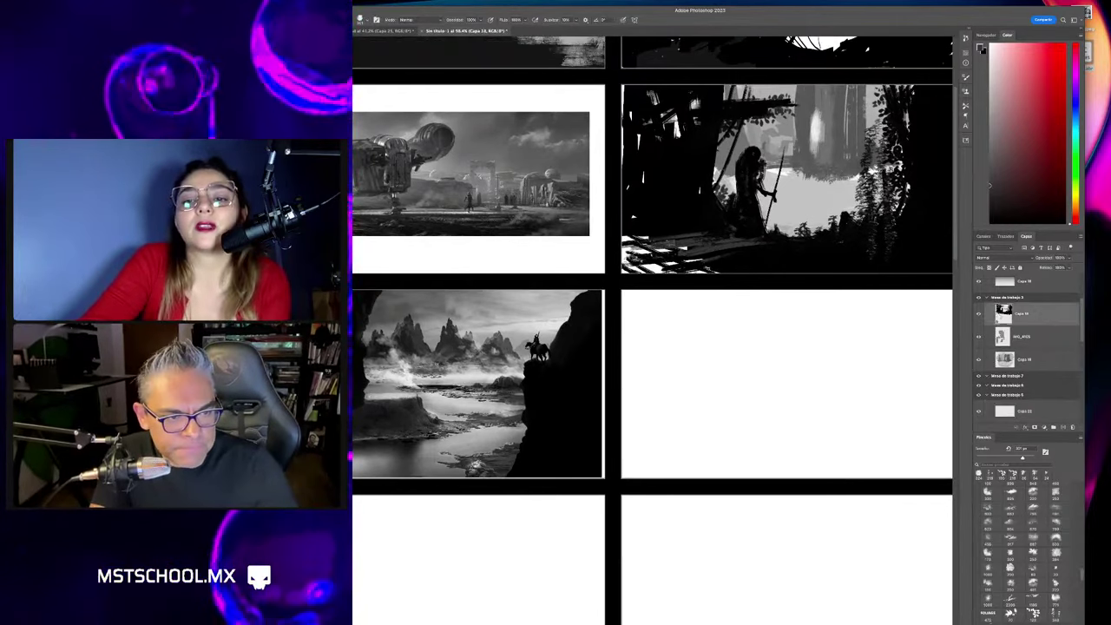
pyautogui.press('v')
pyautogui.click(764, 361)
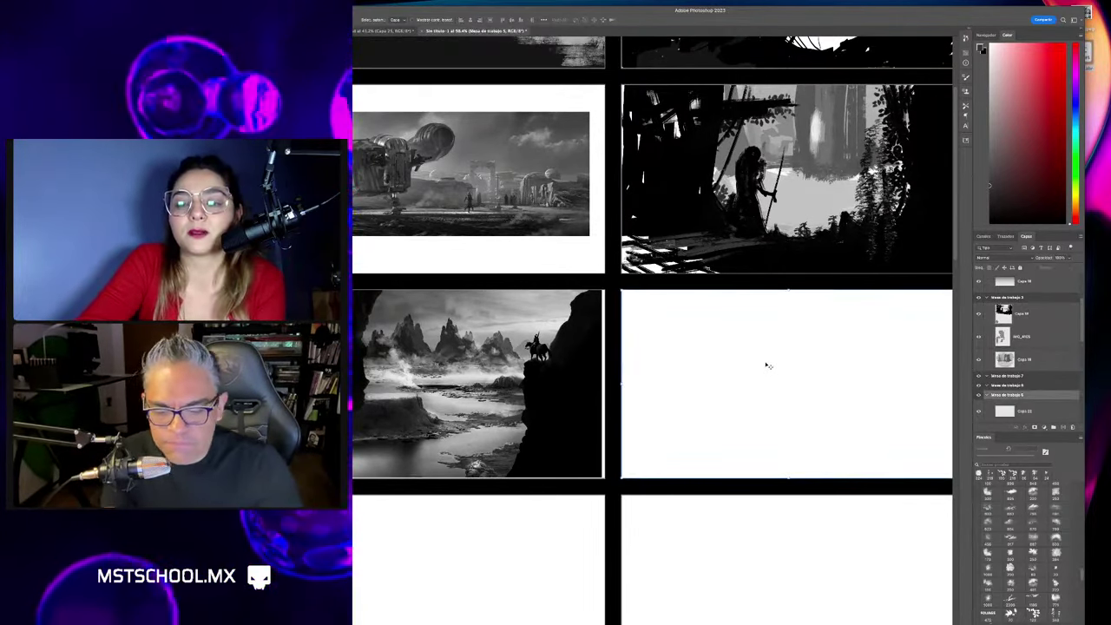
pyautogui.hotkey('ctrl', 'shift', 'n')
pyautogui.press('Return')
pyautogui.press('b')
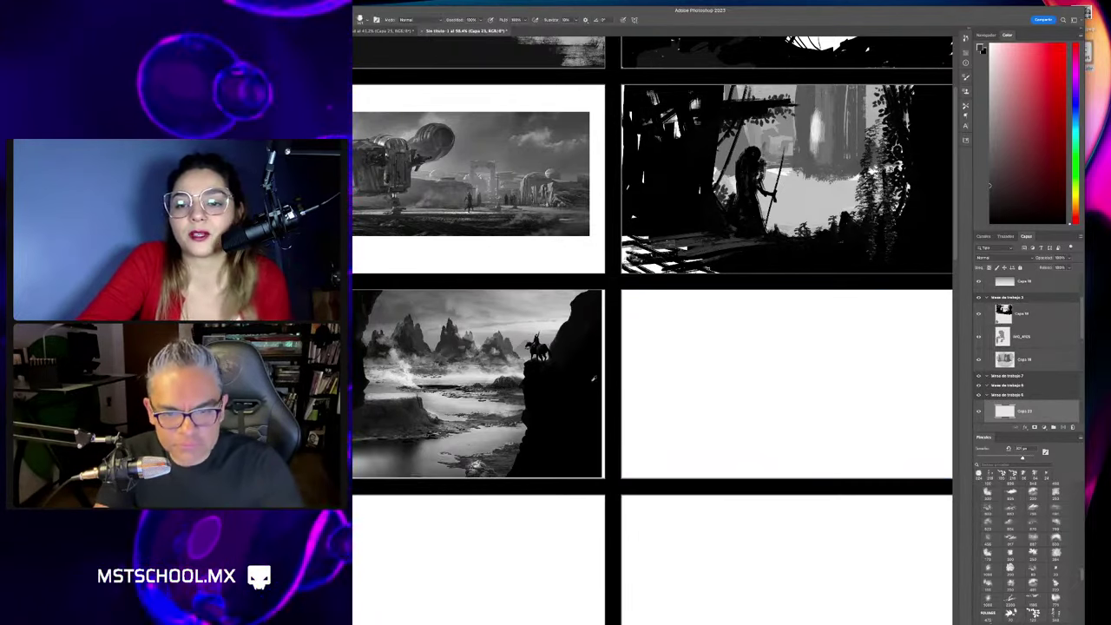
# Paint and undo a dark test blob, then lay in horizontal and diagonal grey strokes.
pyautogui.moveTo(703, 361); pyautogui.dragTo(708, 404)
pyautogui.hotkey('ctrl', 'z')
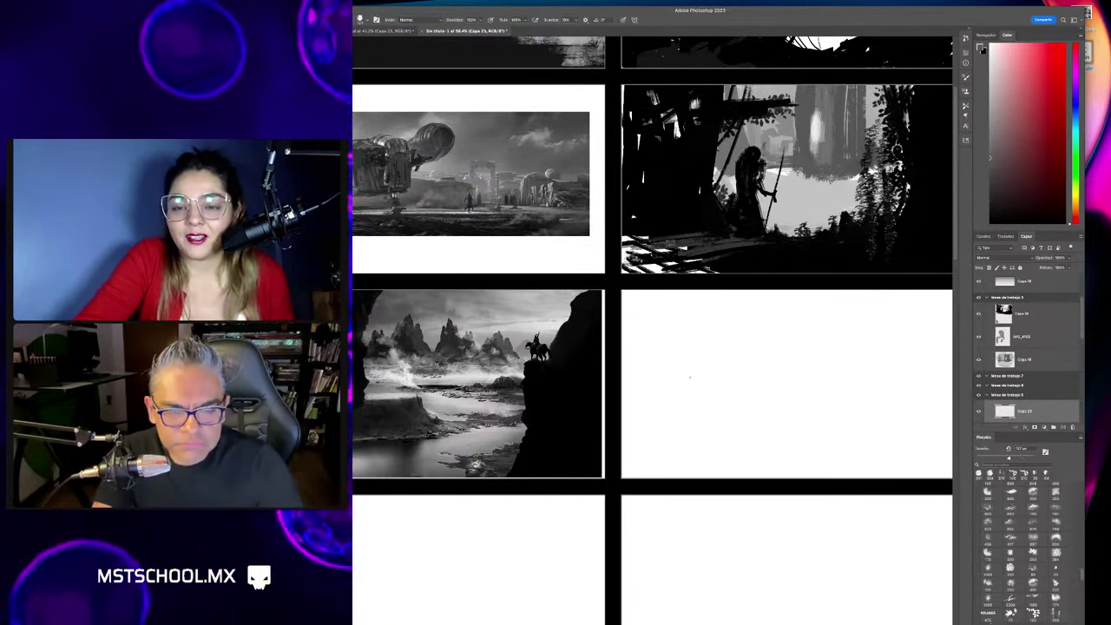
pyautogui.moveTo(690, 377); pyautogui.dragTo(734, 390)
pyautogui.moveTo(627, 382); pyautogui.dragTo(682, 429)
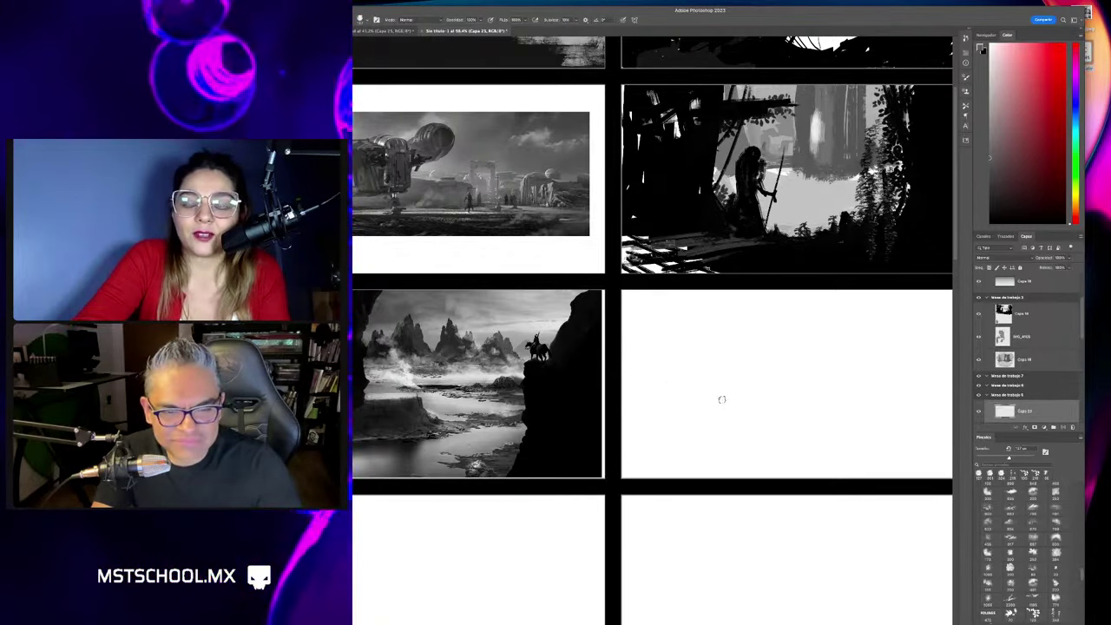
pyautogui.hscroll(3, 650, 359)
pyautogui.scroll(-2, 695, 357)
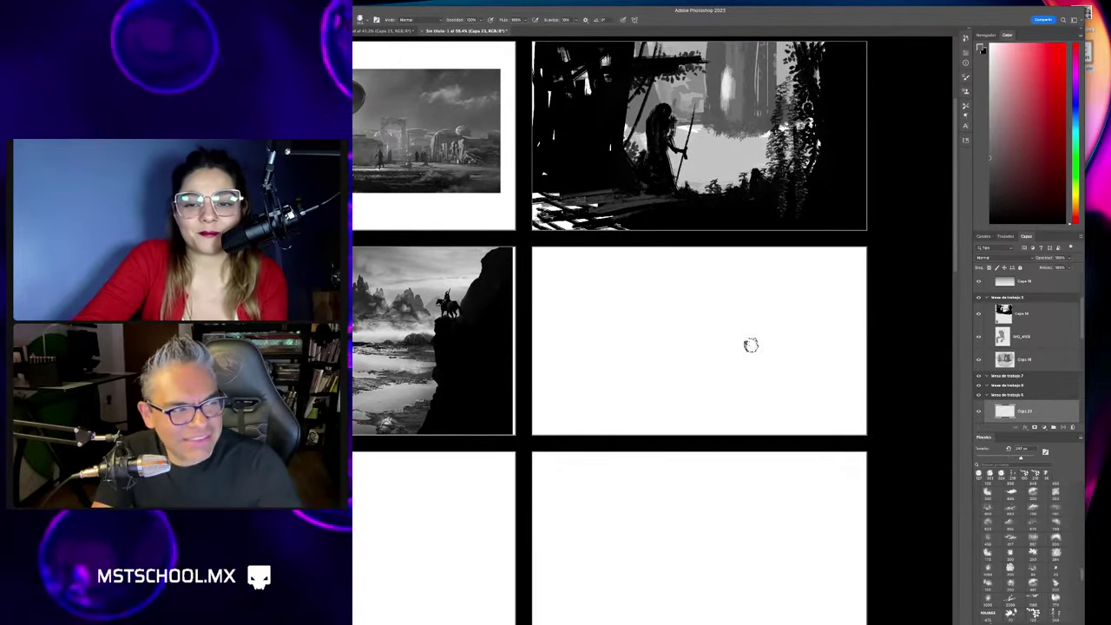
# Block in a grey mass and black bands along the panel's top, bottom and left side.
pyautogui.moveTo(840, 284)
pyautogui.mouseDown()
pyautogui.moveTo(749, 307)
pyautogui.moveTo(743, 391)
pyautogui.moveTo(818, 375)
pyautogui.moveTo(842, 396)
pyautogui.moveTo(794, 343)
pyautogui.moveTo(764, 329)
pyautogui.moveTo(842, 338)
pyautogui.mouseUp()
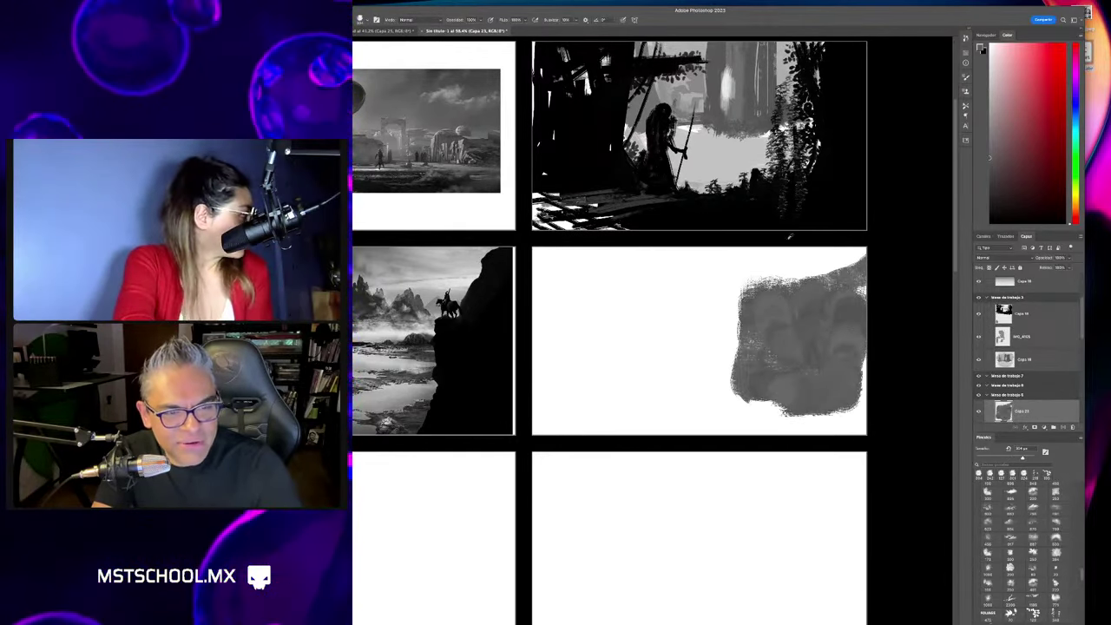
pyautogui.moveTo(677, 256)
pyautogui.mouseDown()
pyautogui.moveTo(873, 276)
pyautogui.moveTo(616, 253)
pyautogui.mouseUp()
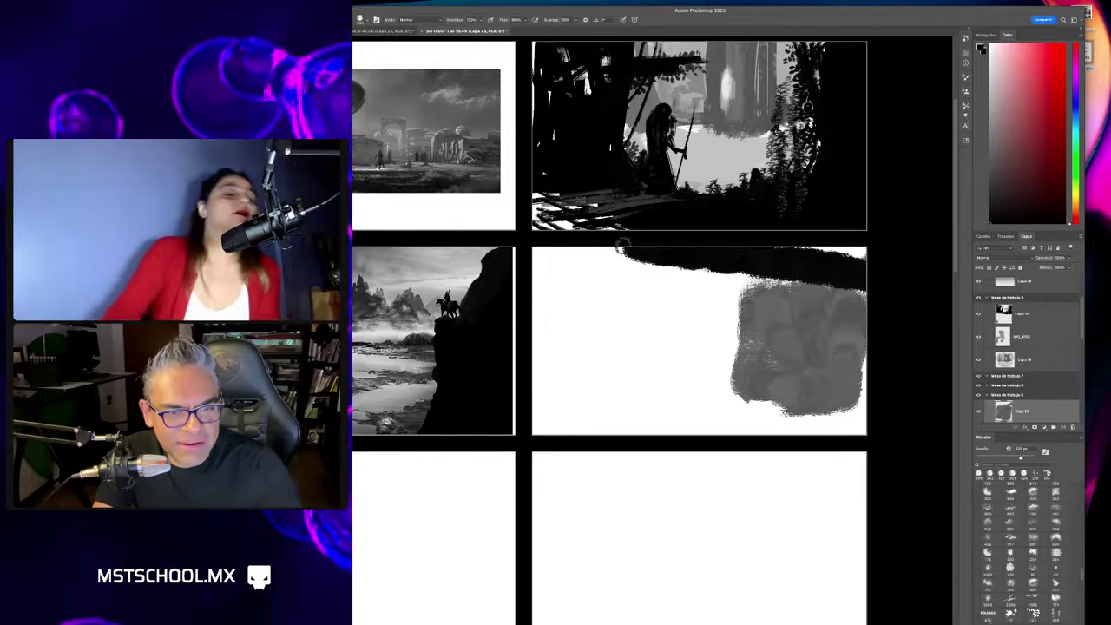
pyautogui.moveTo(859, 424)
pyautogui.mouseDown()
pyautogui.moveTo(707, 396)
pyautogui.moveTo(715, 391)
pyautogui.moveTo(668, 400)
pyautogui.mouseUp()
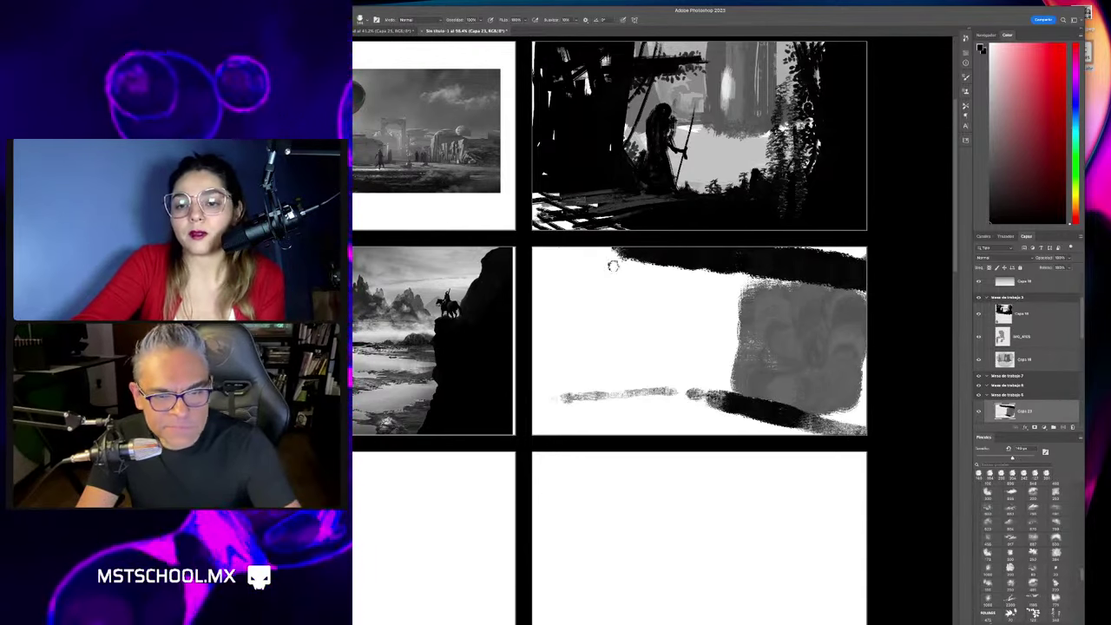
pyautogui.moveTo(612, 260)
pyautogui.mouseDown()
pyautogui.moveTo(608, 429)
pyautogui.moveTo(593, 323)
pyautogui.mouseUp()
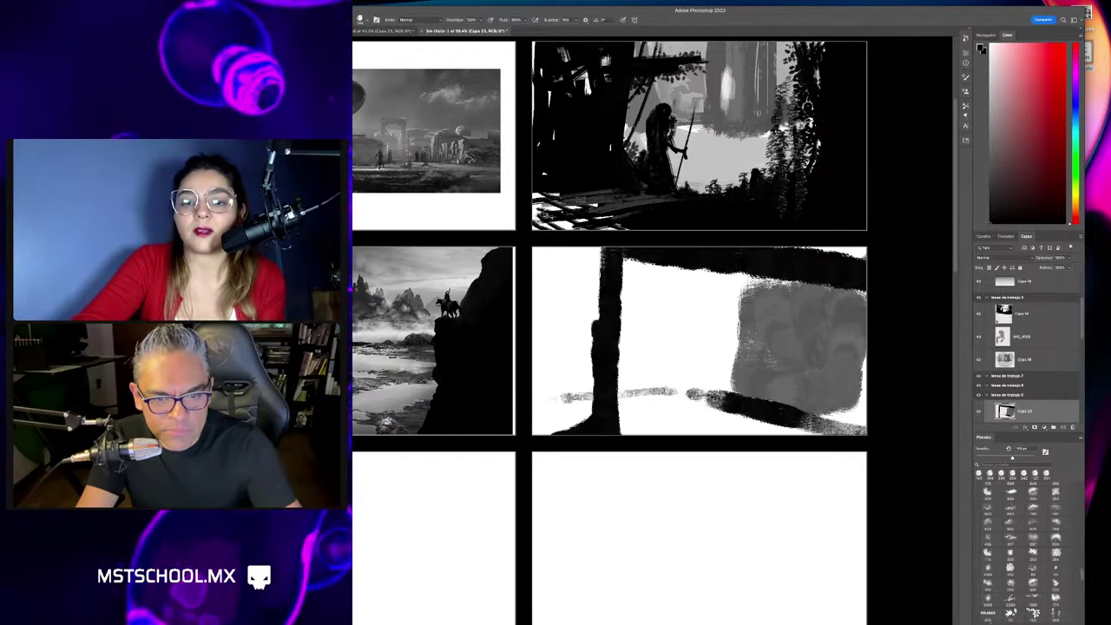
pyautogui.moveTo(547, 260); pyautogui.dragTo(549, 429)
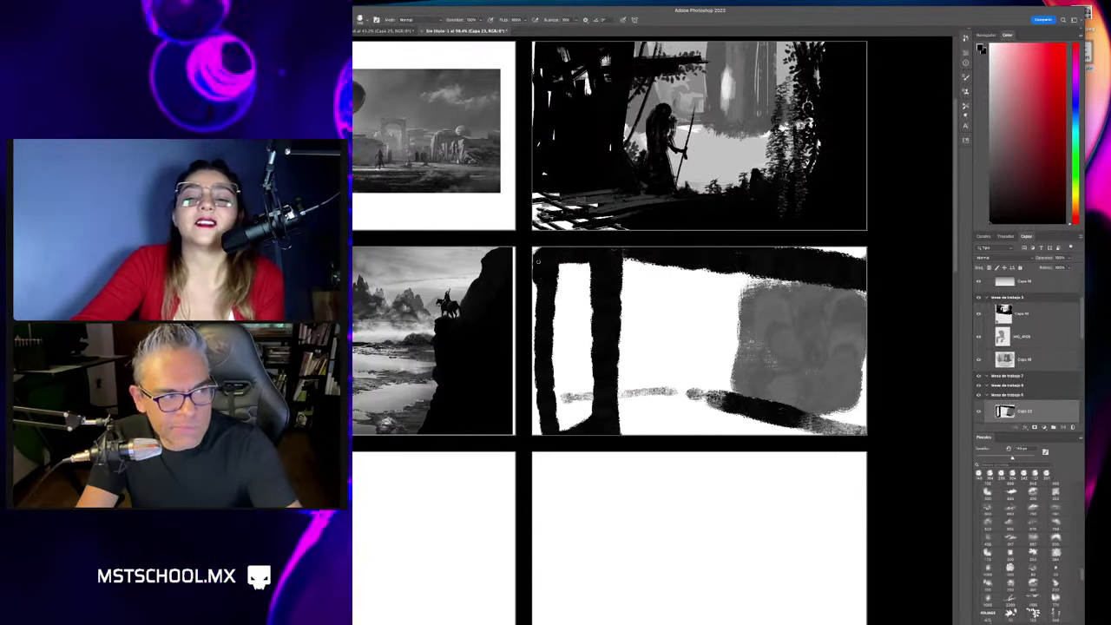
pyautogui.moveTo(565, 290)
pyautogui.mouseDown()
pyautogui.moveTo(578, 425)
pyautogui.moveTo(553, 268)
pyautogui.mouseUp()
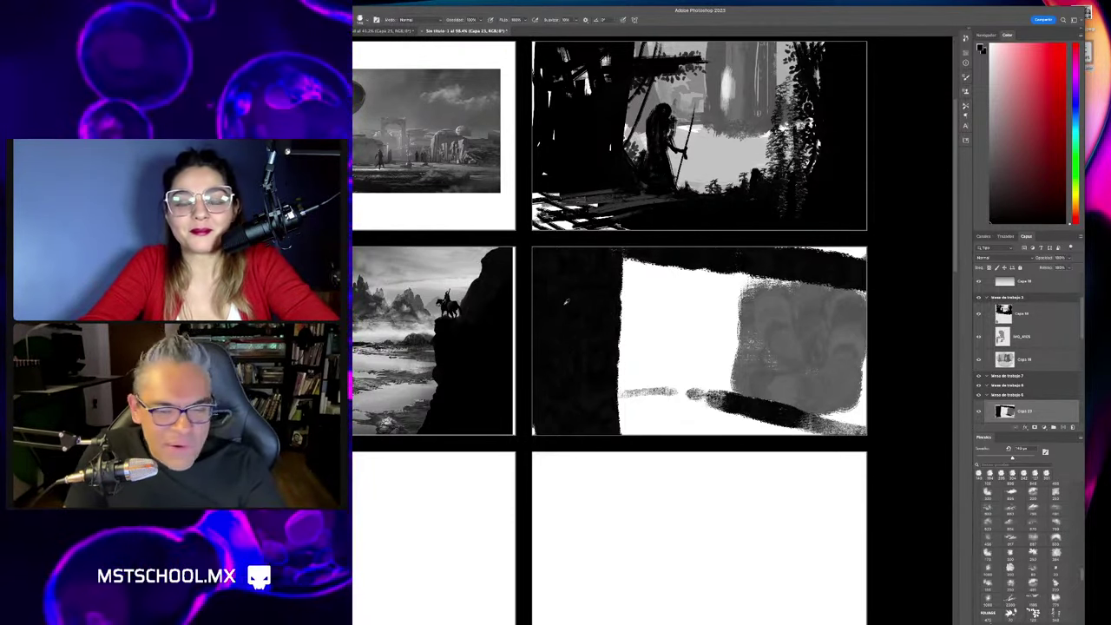
# Paint a dark horizontal bar across the panel and pick a mid grey.
pyautogui.moveTo(634, 300); pyautogui.dragTo(742, 300)
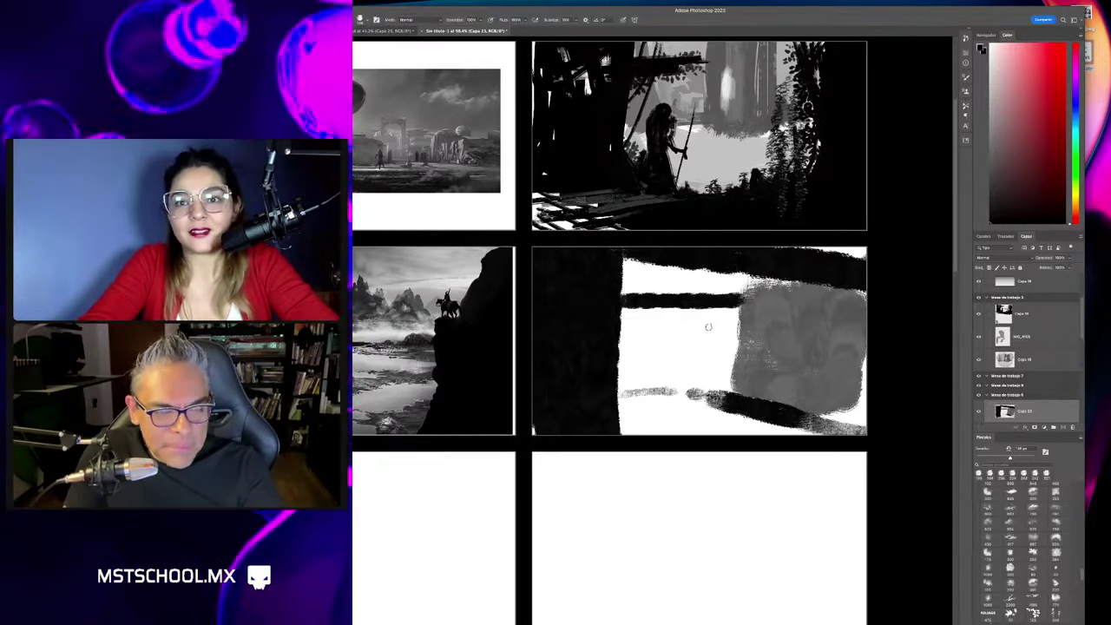
pyautogui.keyDown('alt'); pyautogui.click(781, 322); pyautogui.keyUp('alt')
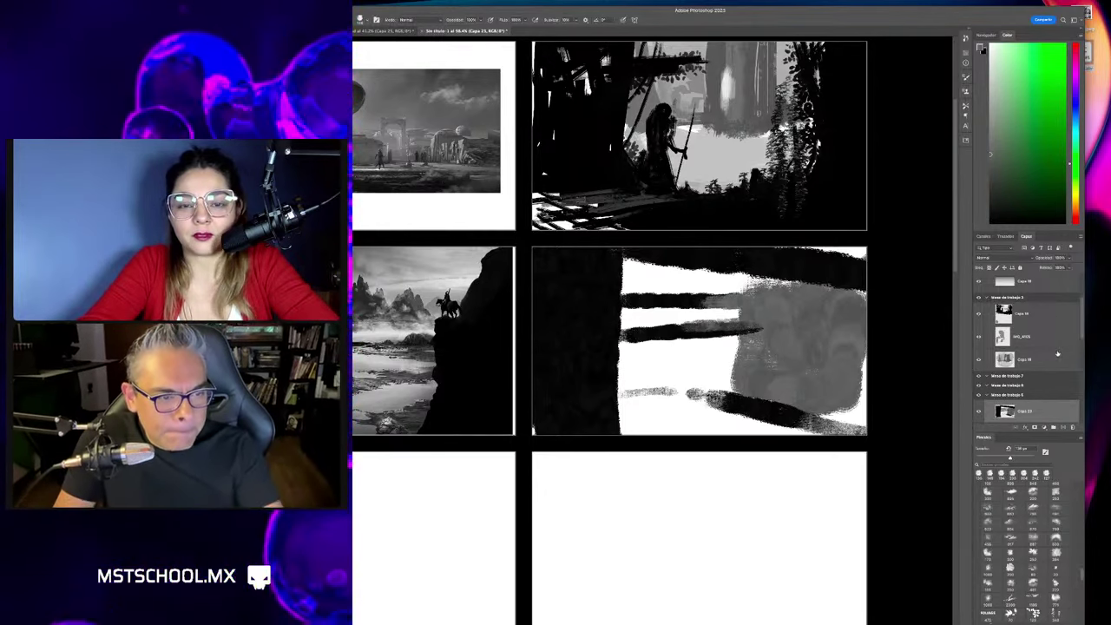
pyautogui.scroll(-3, 1080, 332)
# Fill the panel background on Capa 22 with a dark-to-white vertical gradient, then return to Capa 23.
pyautogui.click(1024, 372)
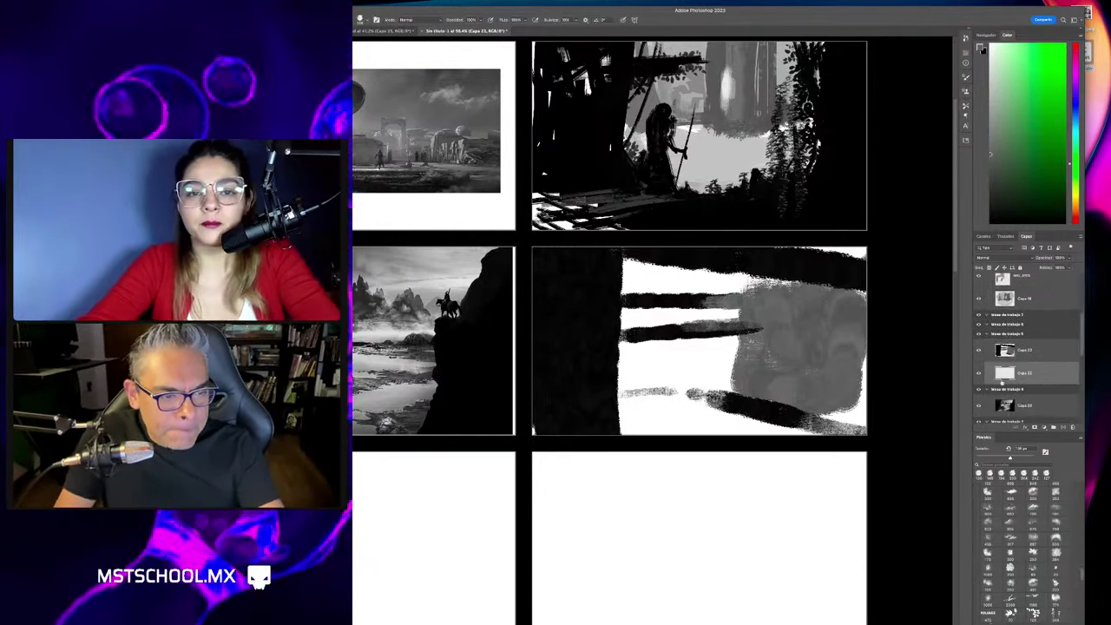
pyautogui.press('m')
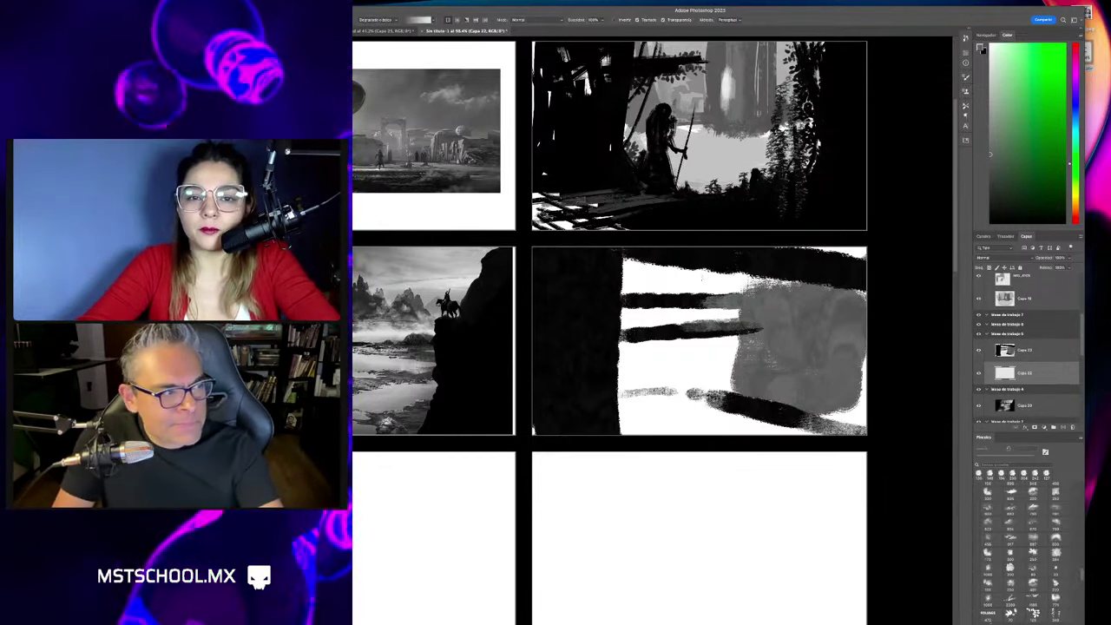
pyautogui.moveTo(689, 247); pyautogui.dragTo(688, 451)
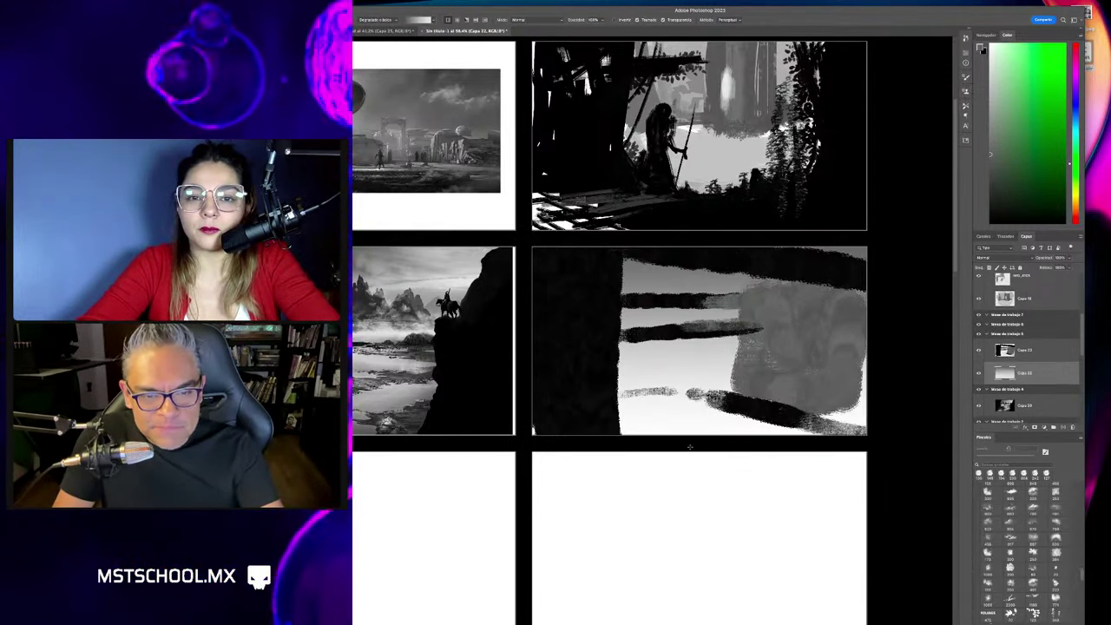
pyautogui.press('b')
pyautogui.click(1027, 350)
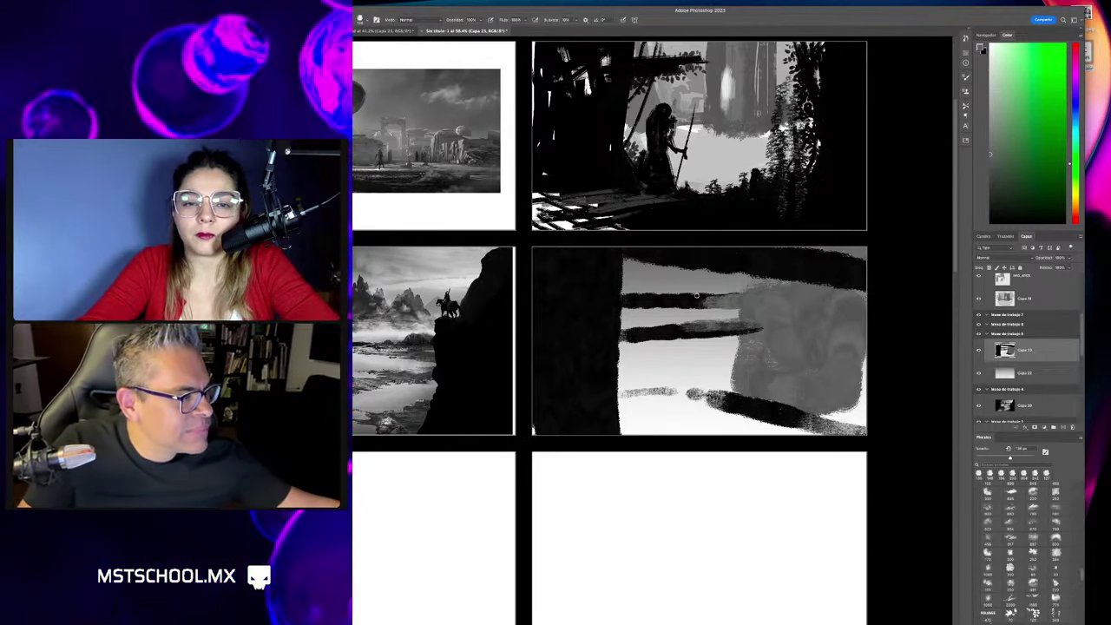
pyautogui.keyDown('alt'); pyautogui.click(781, 286); pyautogui.keyUp('alt')
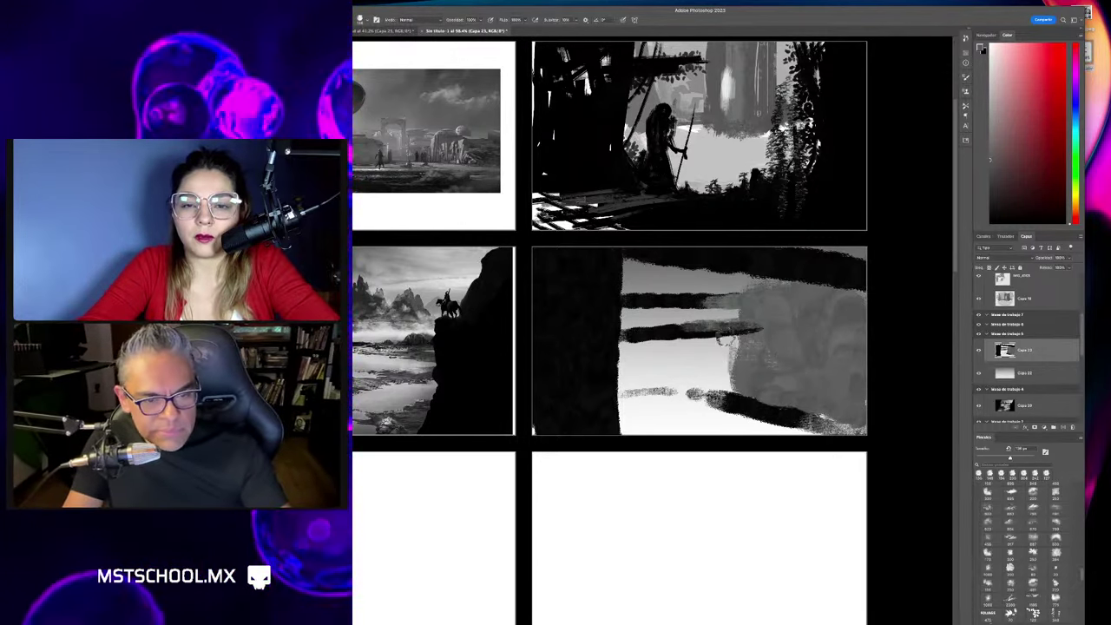
# Paint grey strokes low and left in the panel, resize the brush to 86 px, and add small light marks.
pyautogui.moveTo(747, 325); pyautogui.dragTo(703, 382)
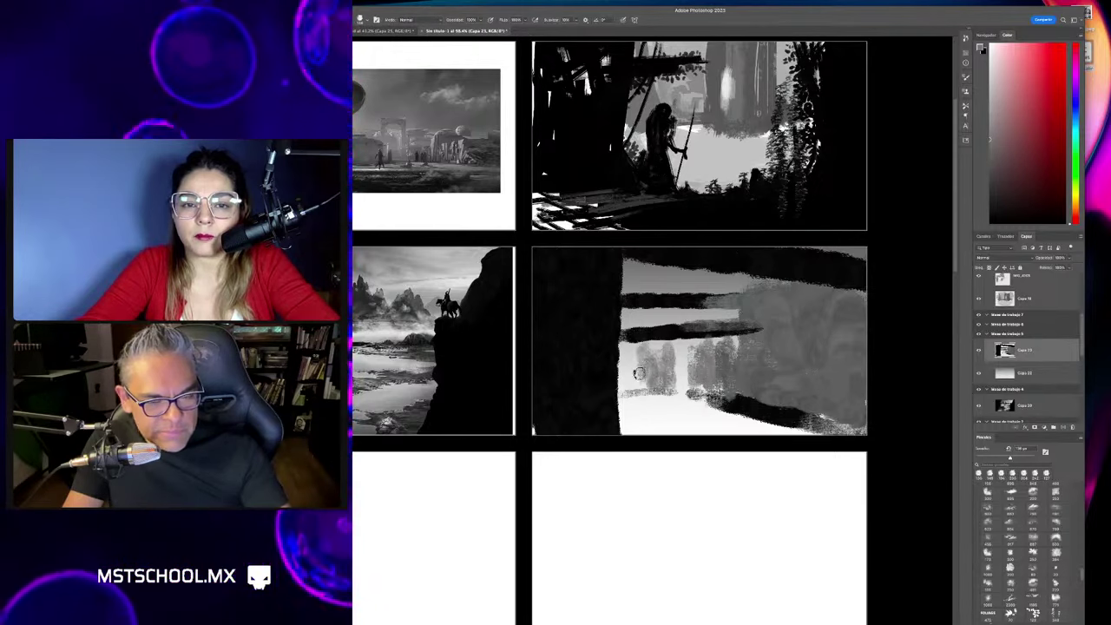
pyautogui.moveTo(638, 373)
pyautogui.mouseDown()
pyautogui.moveTo(627, 386)
pyautogui.moveTo(694, 393)
pyautogui.mouseUp()
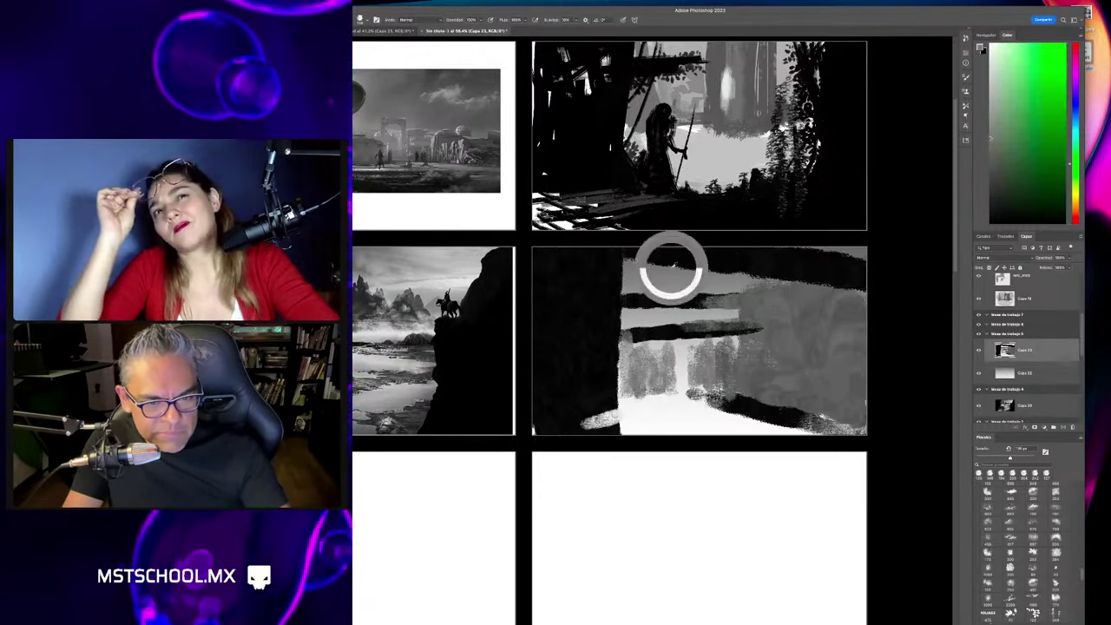
pyautogui.press('[')
pyautogui.press('[')
pyautogui.press('[')
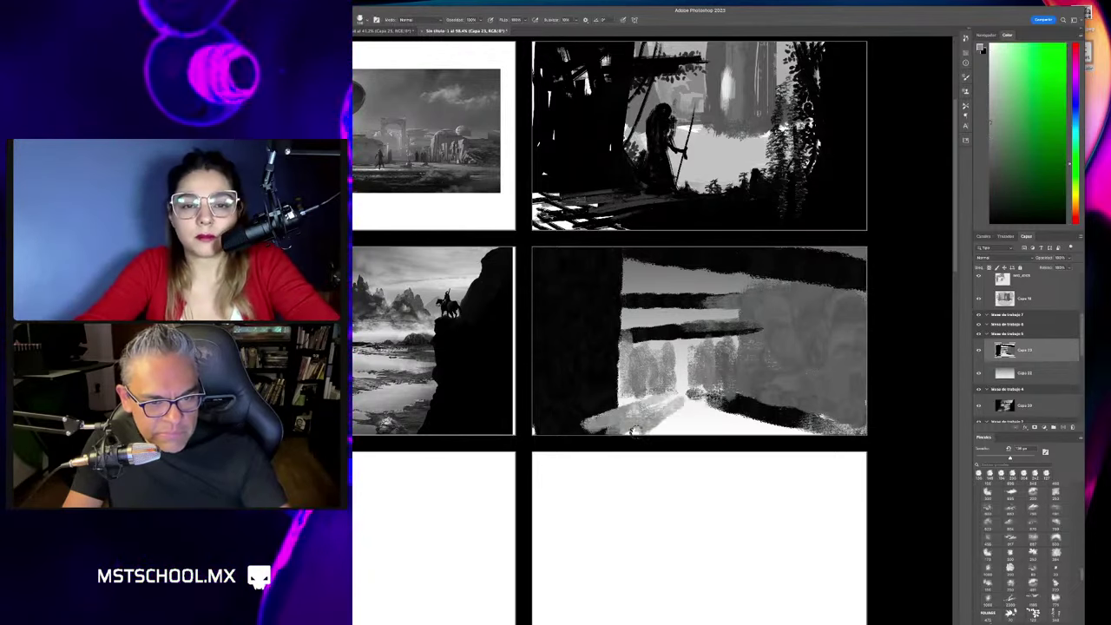
pyautogui.moveTo(712, 407); pyautogui.dragTo(846, 434)
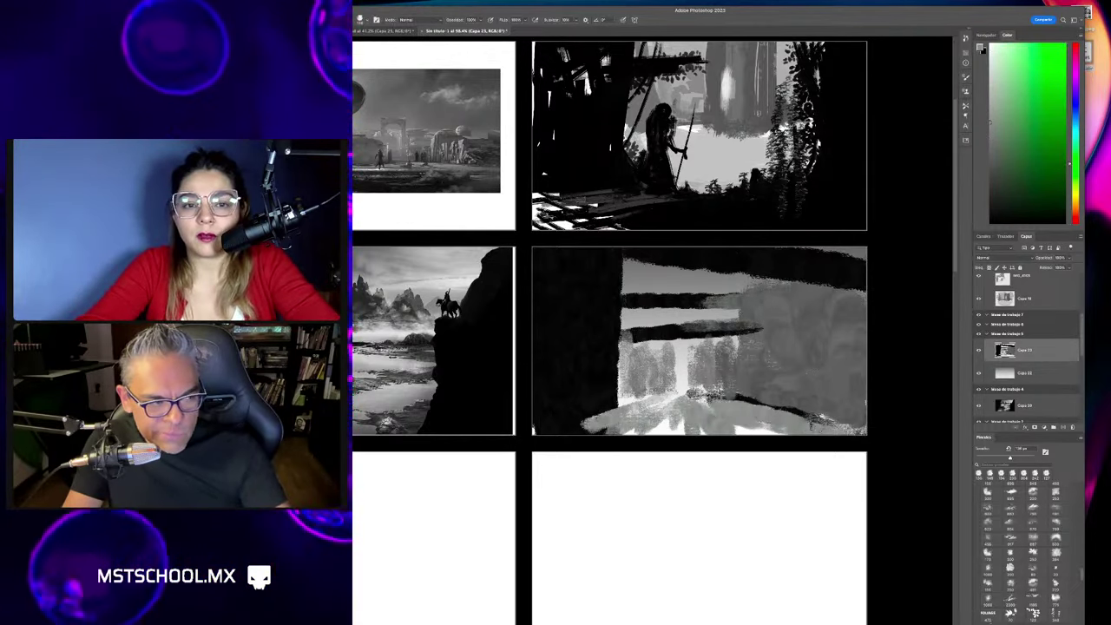
pyautogui.moveTo(775, 370); pyautogui.dragTo(736, 381)
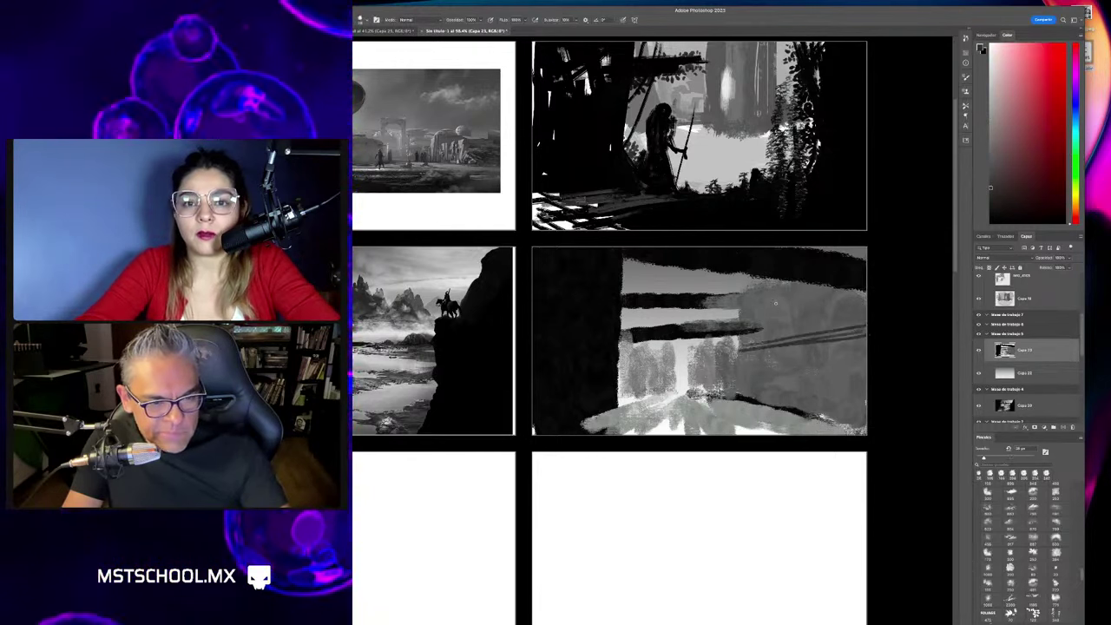
pyautogui.moveTo(774, 303); pyautogui.dragTo(734, 313)
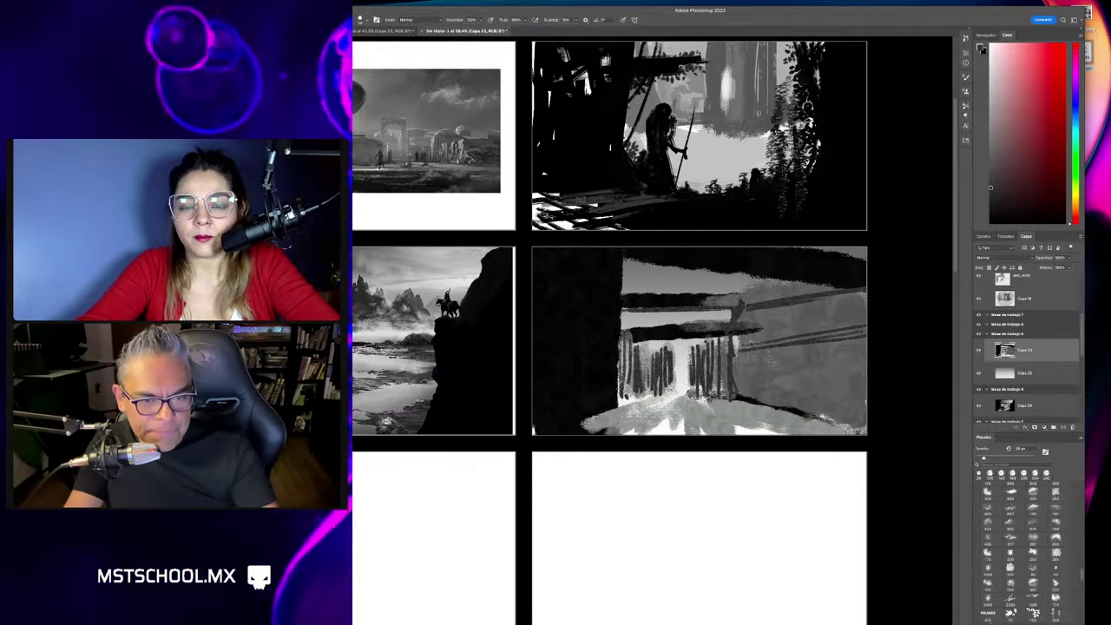
# Brighten the panel's bottom ground with white and paint a small dark figure among the trunks.
pyautogui.press('x')
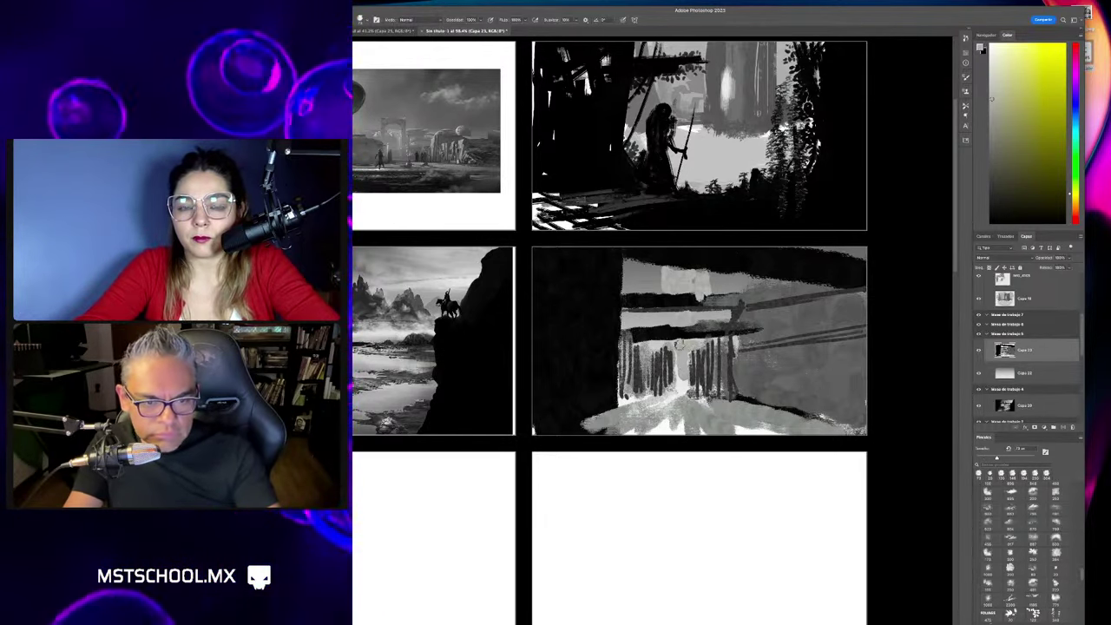
pyautogui.keyDown('alt'); pyautogui.click(719, 298); pyautogui.keyUp('alt')
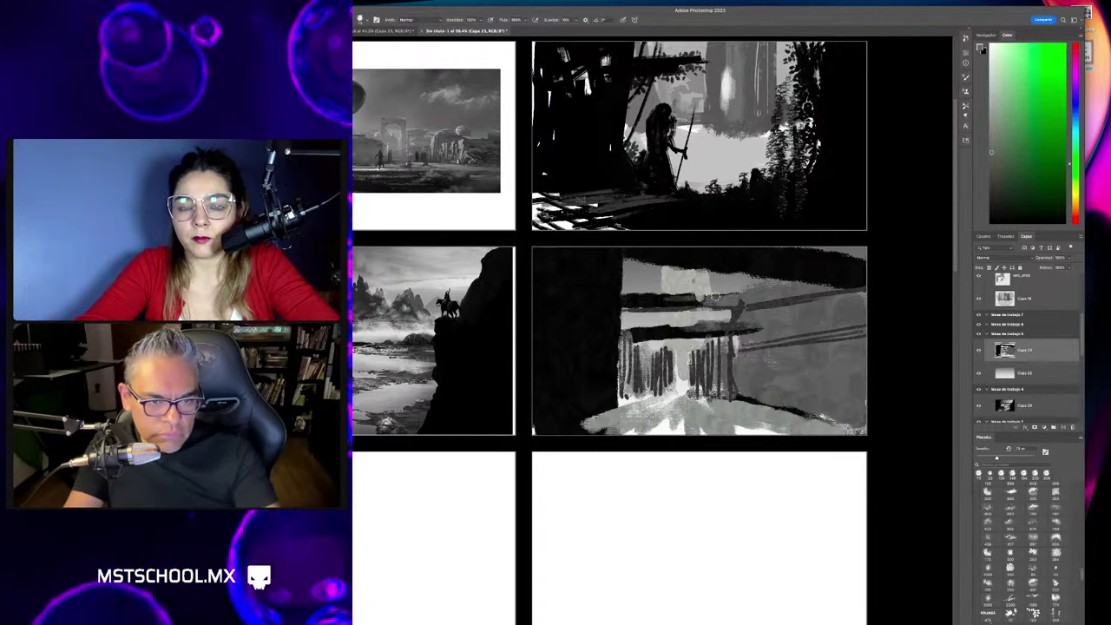
pyautogui.keyDown('alt'); pyautogui.click(691, 282); pyautogui.keyUp('alt')
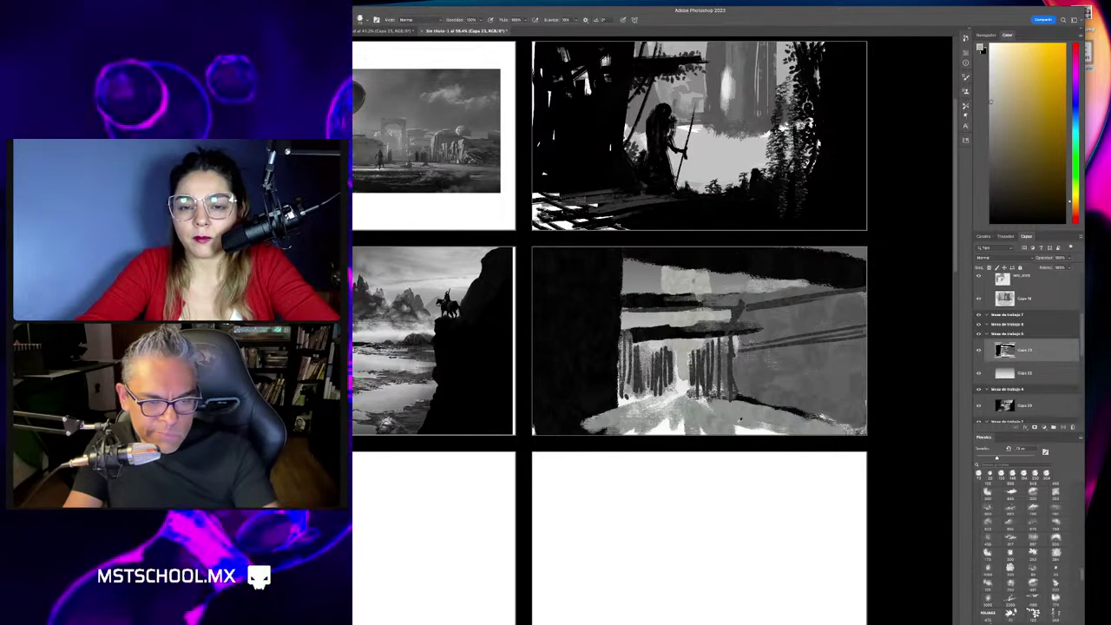
pyautogui.press('x')
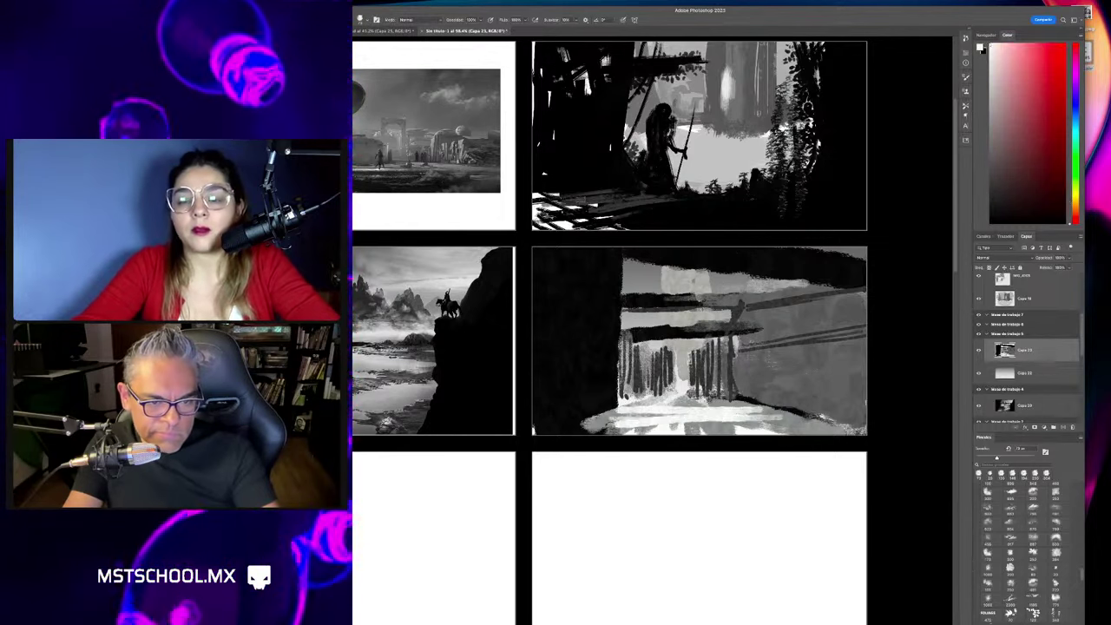
pyautogui.moveTo(685, 425); pyautogui.dragTo(786, 424)
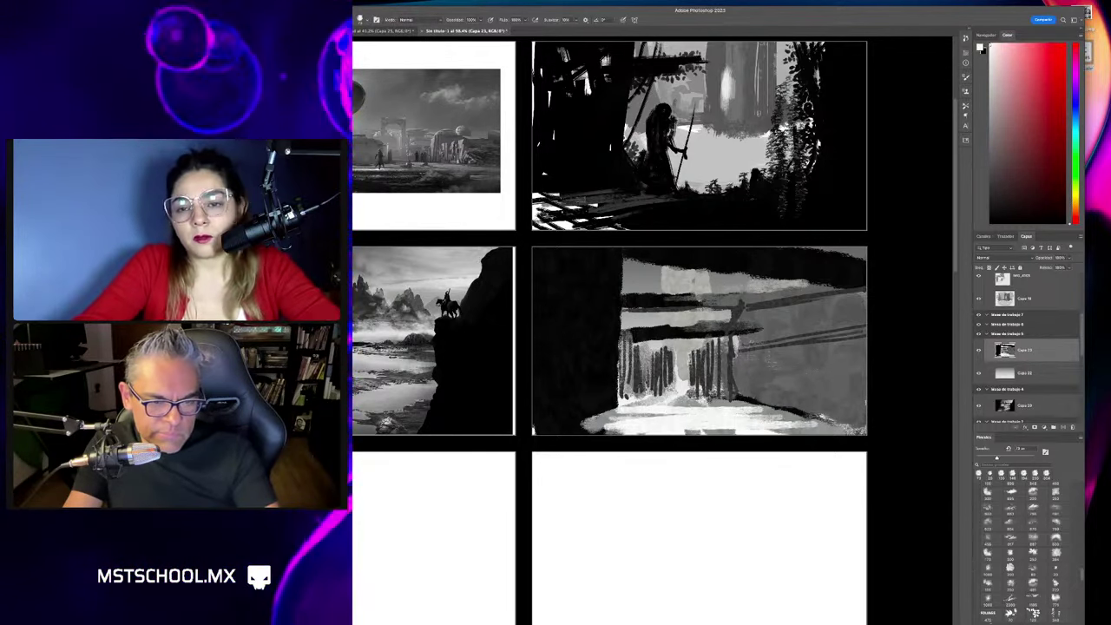
pyautogui.moveTo(653, 376); pyautogui.dragTo(647, 424)
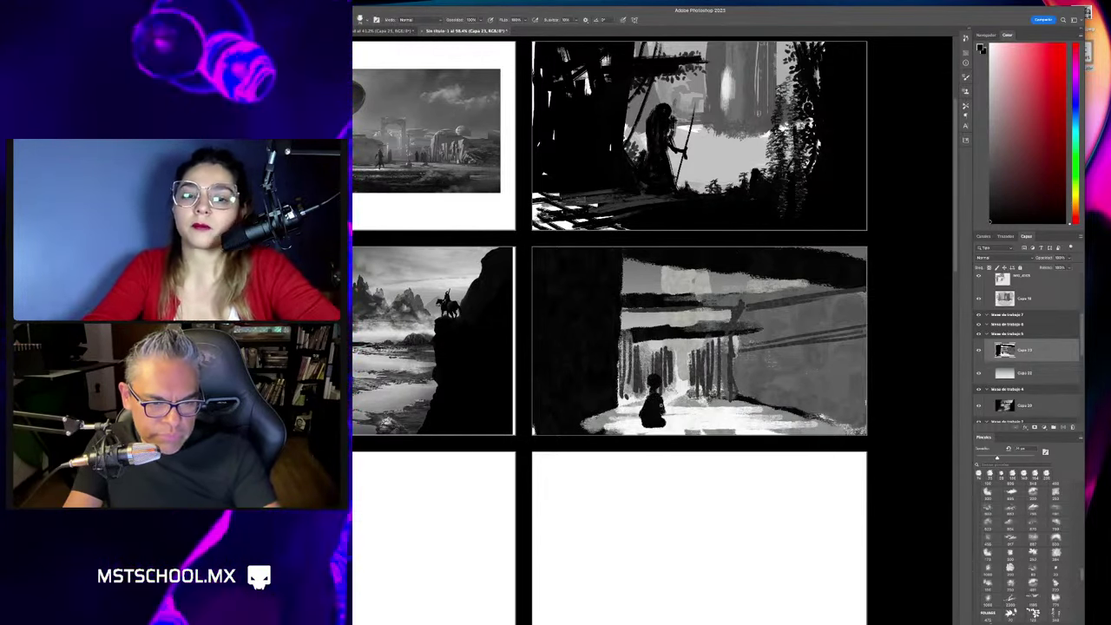
# Zoom in on the new panel and add a dark diagonal stroke beside the figure.
pyautogui.press('z')
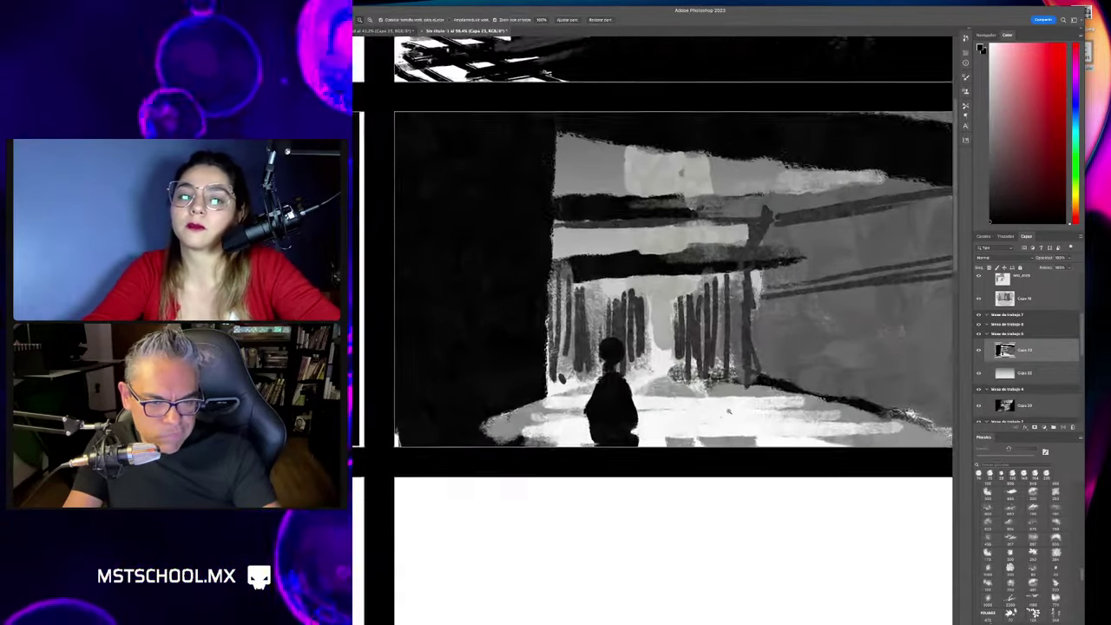
pyautogui.moveTo(647, 437); pyautogui.dragTo(711, 425)
pyautogui.moveTo(645, 388); pyautogui.dragTo(616, 388)
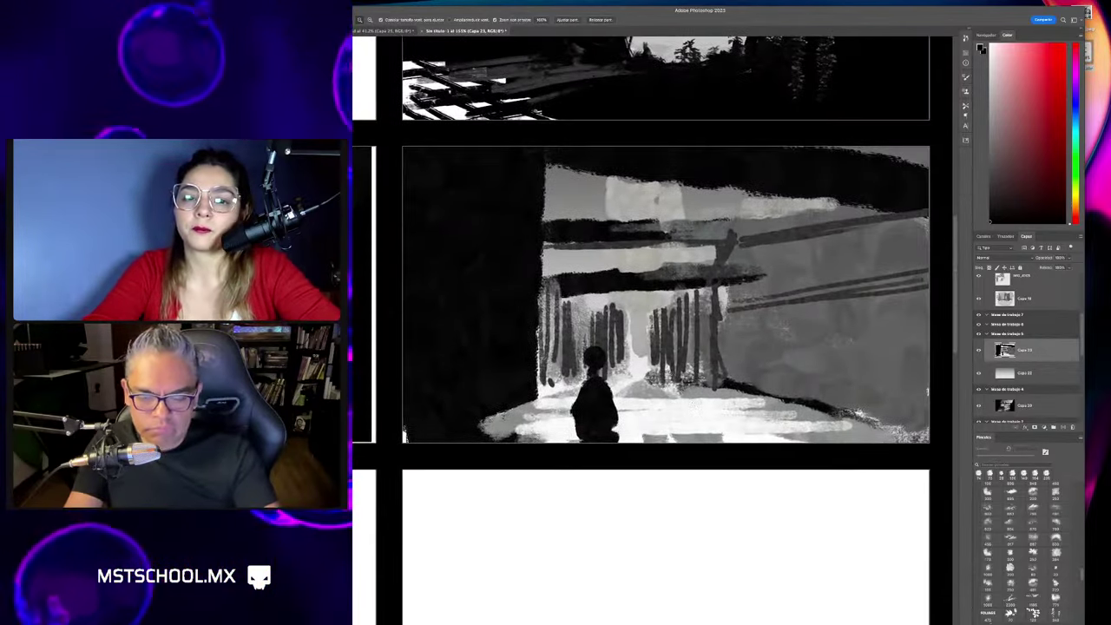
pyautogui.press('b')
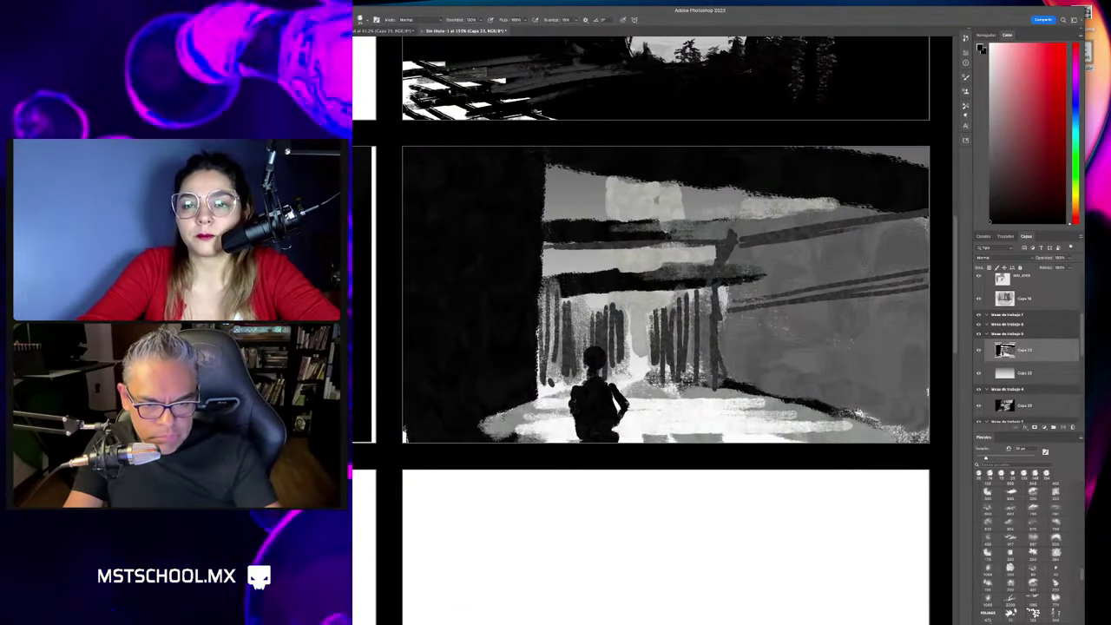
pyautogui.moveTo(559, 308); pyautogui.dragTo(587, 357)
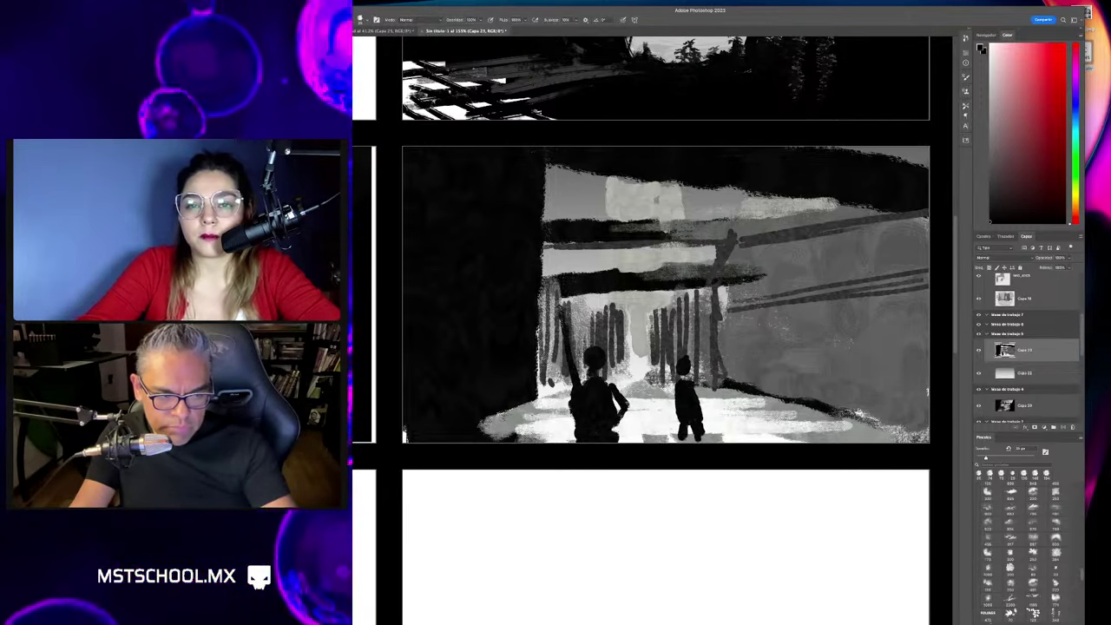
# Sample the figure's dark colour and paint a second figure's body below its head.
pyautogui.press('z')
pyautogui.keyDown('alt'); pyautogui.click(719, 390); pyautogui.keyUp('alt')
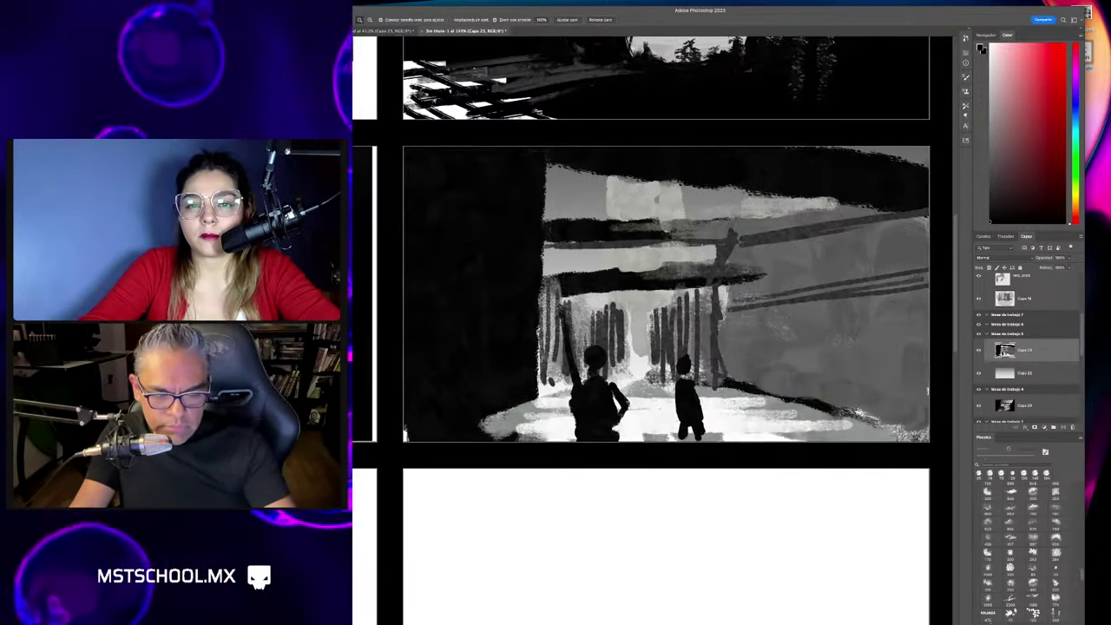
pyautogui.keyDown('alt'); pyautogui.click(679, 396); pyautogui.keyUp('alt')
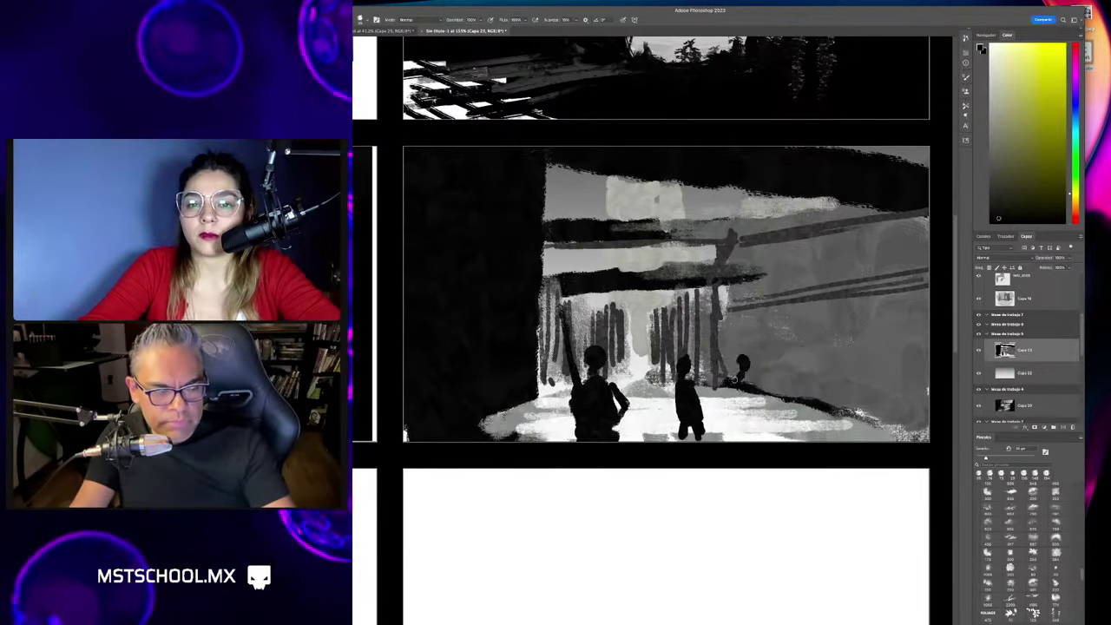
pyautogui.moveTo(742, 363)
pyautogui.mouseDown()
pyautogui.moveTo(761, 397)
pyautogui.moveTo(752, 412)
pyautogui.mouseUp()
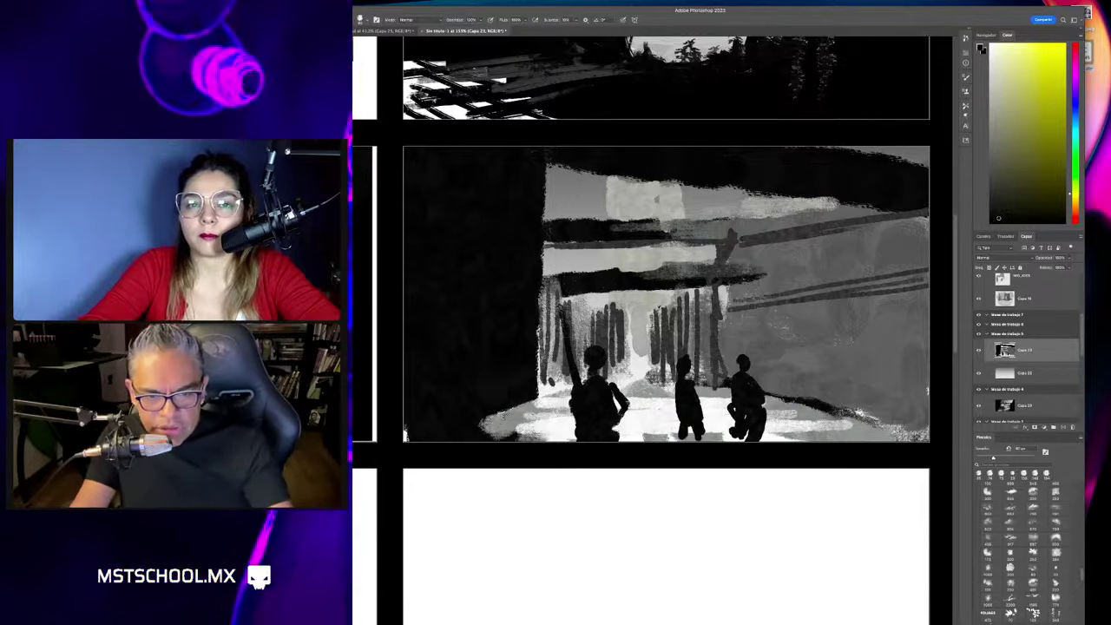
# Add a black mark left of the figures and paint light grey along the bottom-left.
pyautogui.press('d')
pyautogui.moveTo(549, 380); pyautogui.dragTo(431, 416)
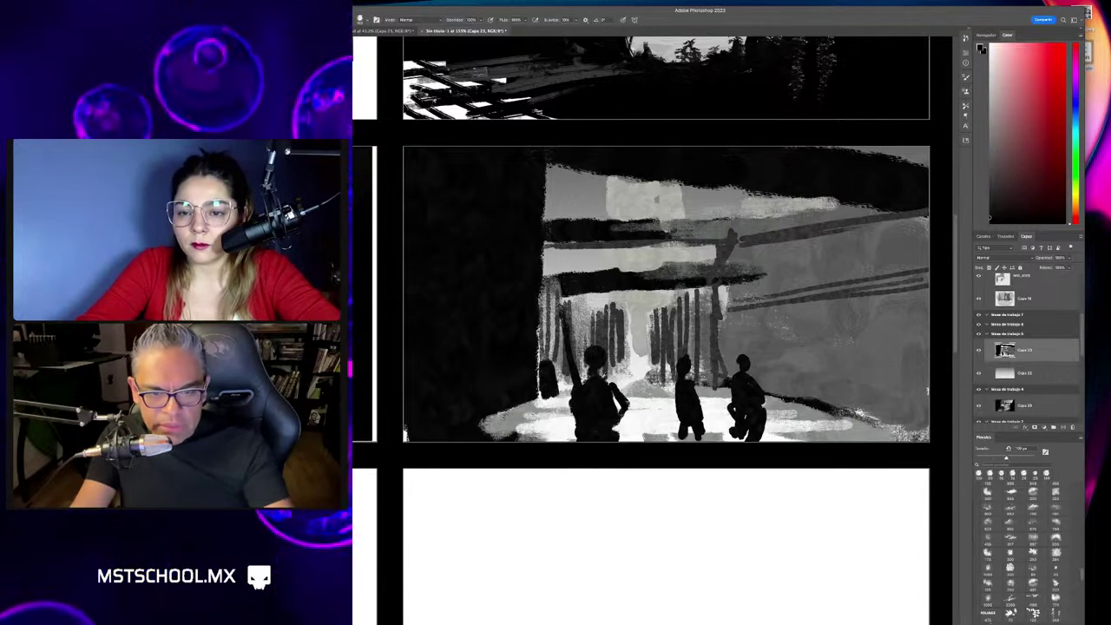
pyautogui.keyDown('alt'); pyautogui.click(446, 424); pyautogui.keyUp('alt')
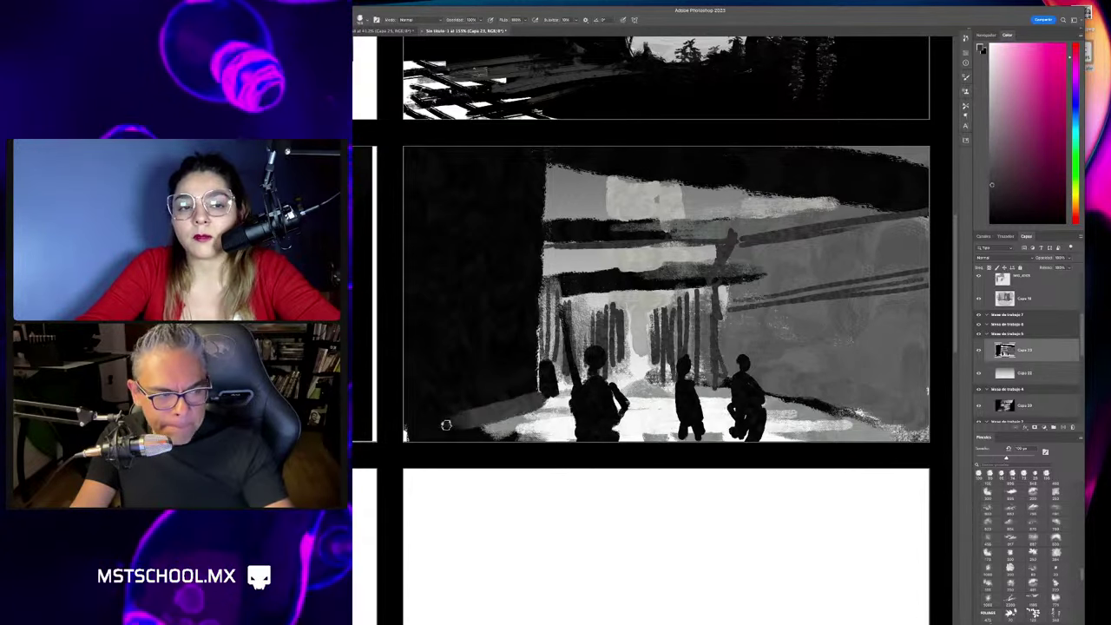
pyautogui.moveTo(436, 427); pyautogui.dragTo(511, 434)
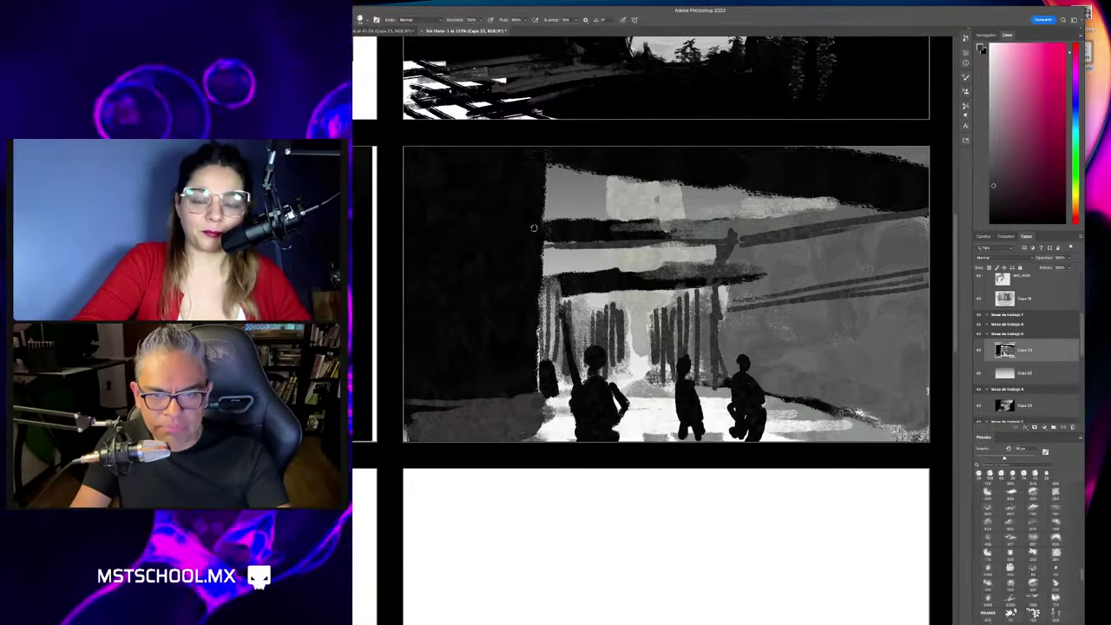
# Paint grey and dark bands over the upper and lower beams, pick a darker grey, then zoom out.
pyautogui.moveTo(493, 230); pyautogui.dragTo(729, 233)
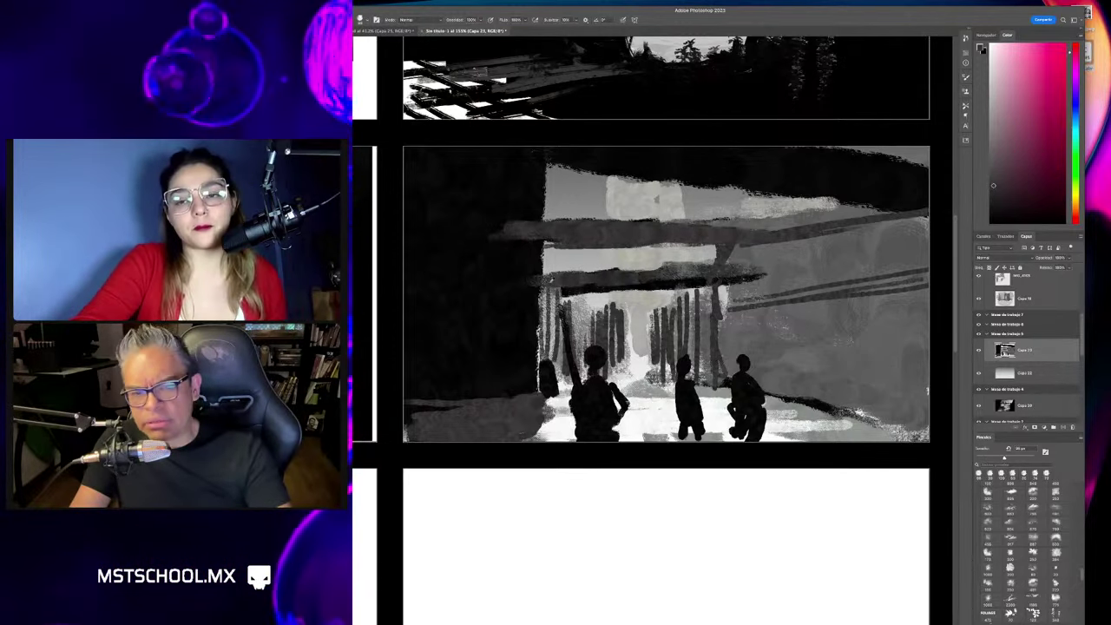
pyautogui.moveTo(736, 285); pyautogui.dragTo(498, 286)
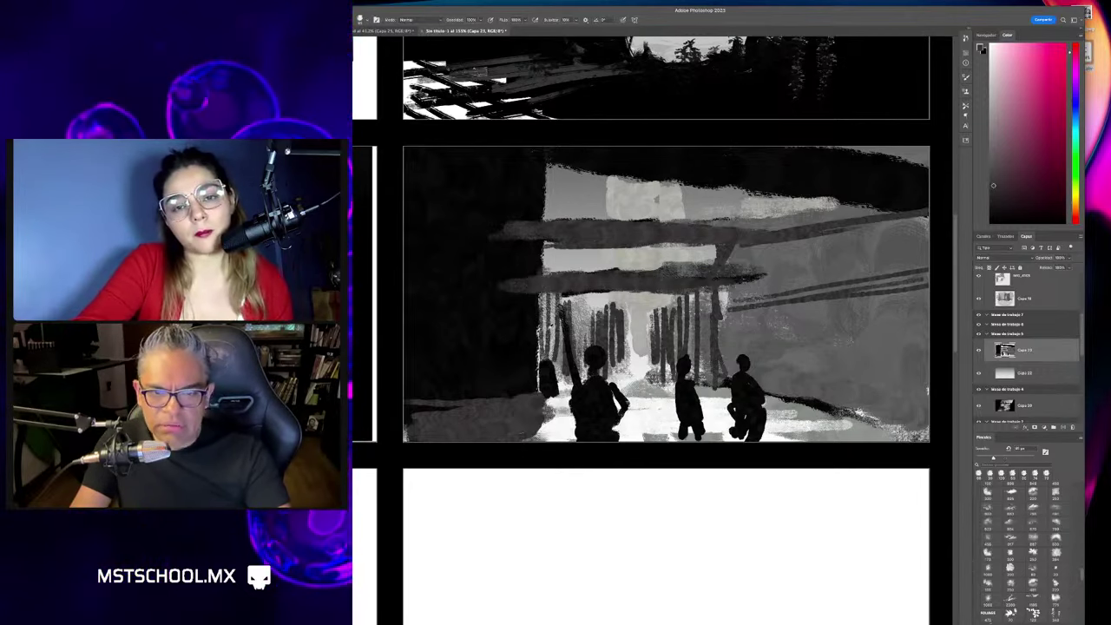
pyautogui.keyDown('alt'); pyautogui.click(551, 329); pyautogui.keyUp('alt')
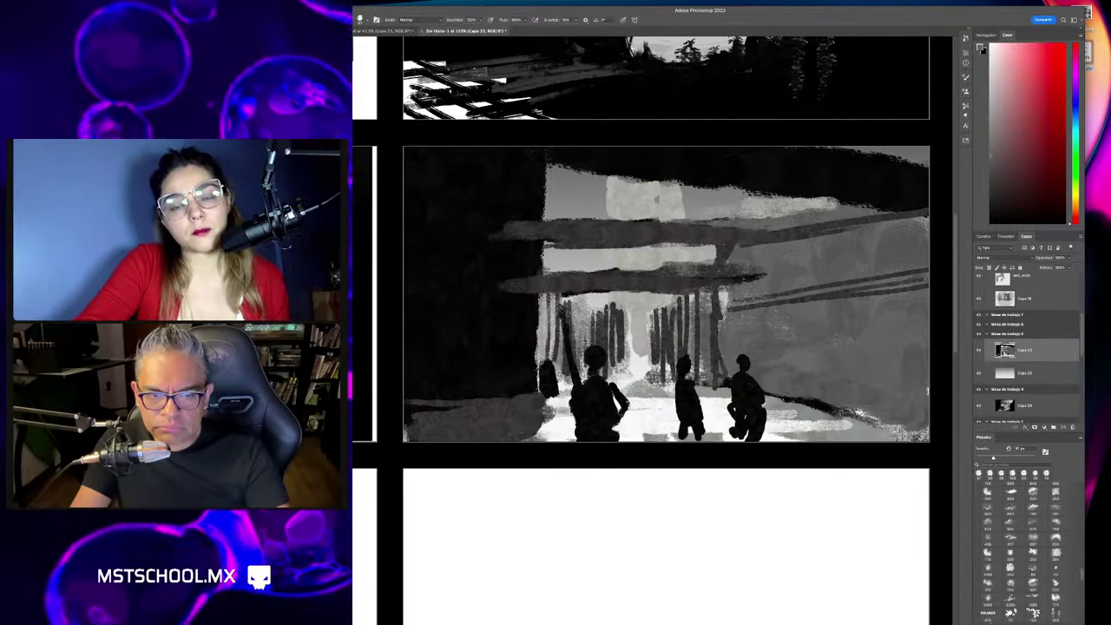
pyautogui.click(990, 157)
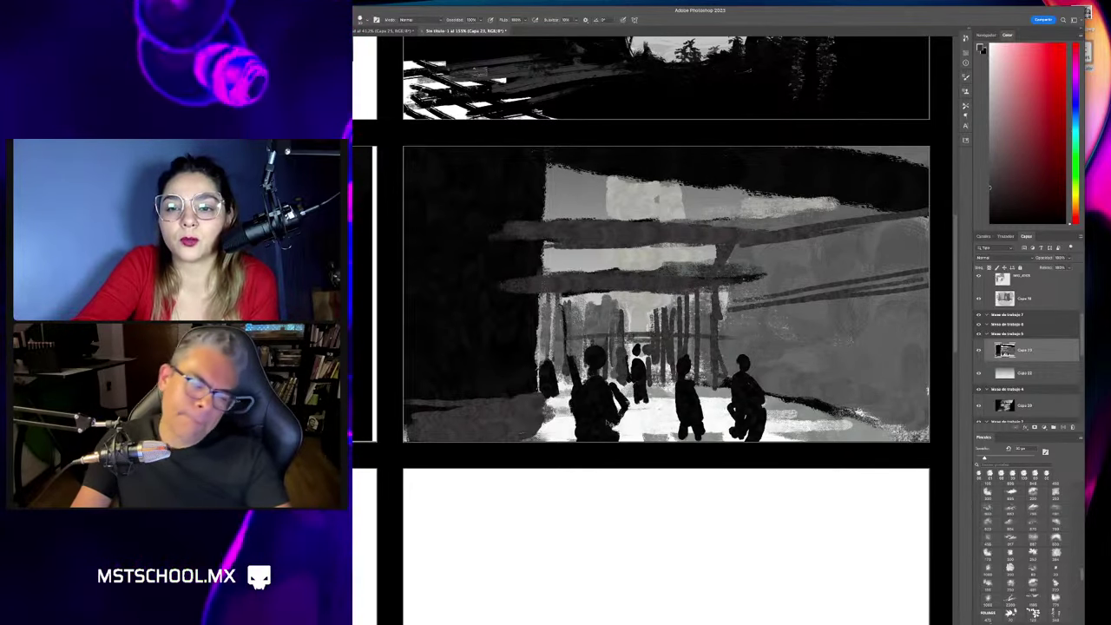
pyautogui.keyDown('alt'); pyautogui.click(642, 386); pyautogui.keyUp('alt')
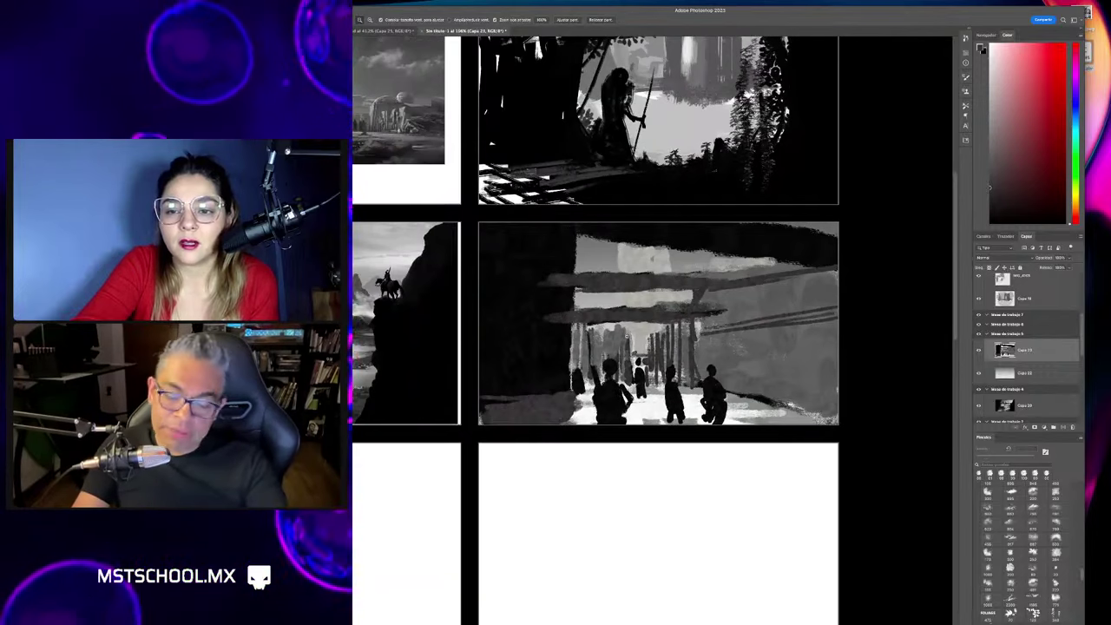
# Sample greys and paint bright light patches between and under the street scene's beams.
pyautogui.click(615, 303)
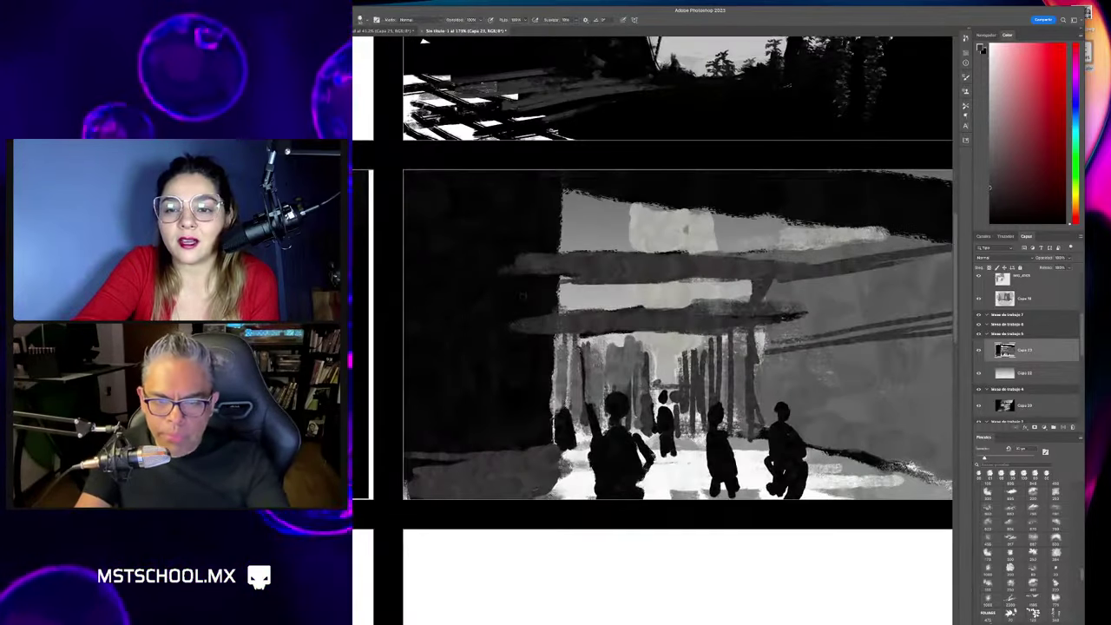
pyautogui.press('b')
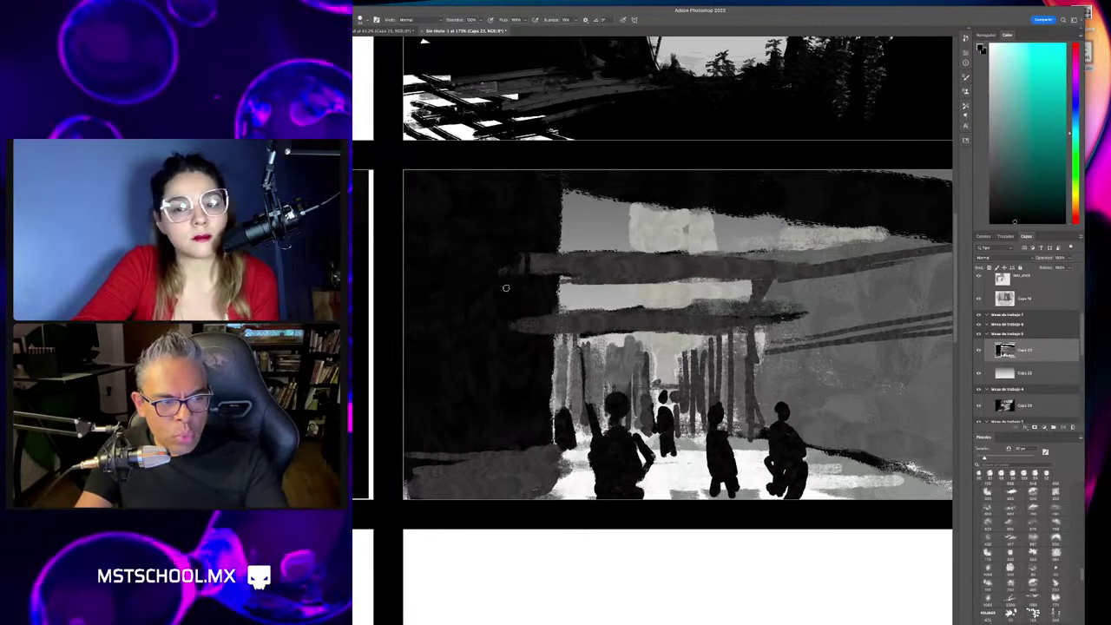
pyautogui.keyDown('alt'); pyautogui.click(545, 268); pyautogui.keyUp('alt')
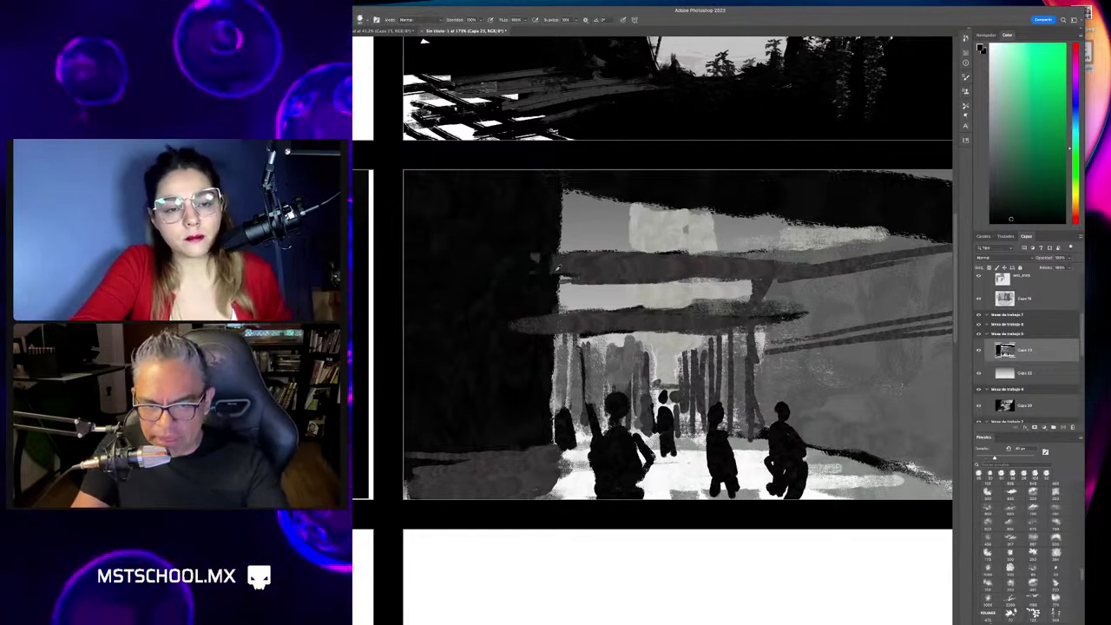
pyautogui.keyDown('alt'); pyautogui.click(558, 266); pyautogui.keyUp('alt')
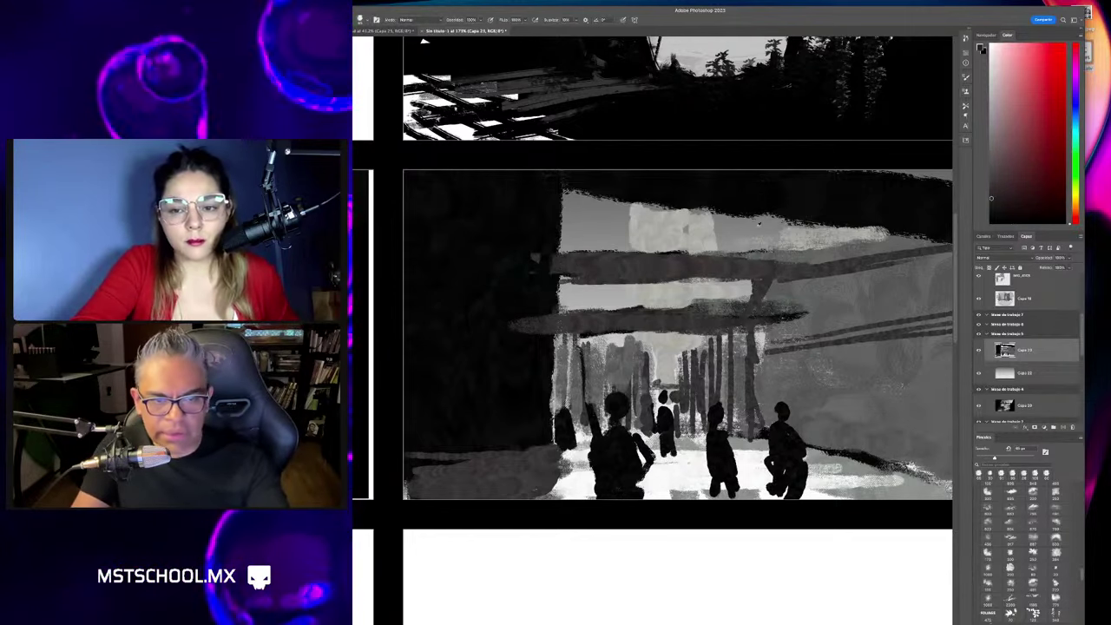
pyautogui.keyDown('alt'); pyautogui.click(708, 58); pyautogui.keyUp('alt')
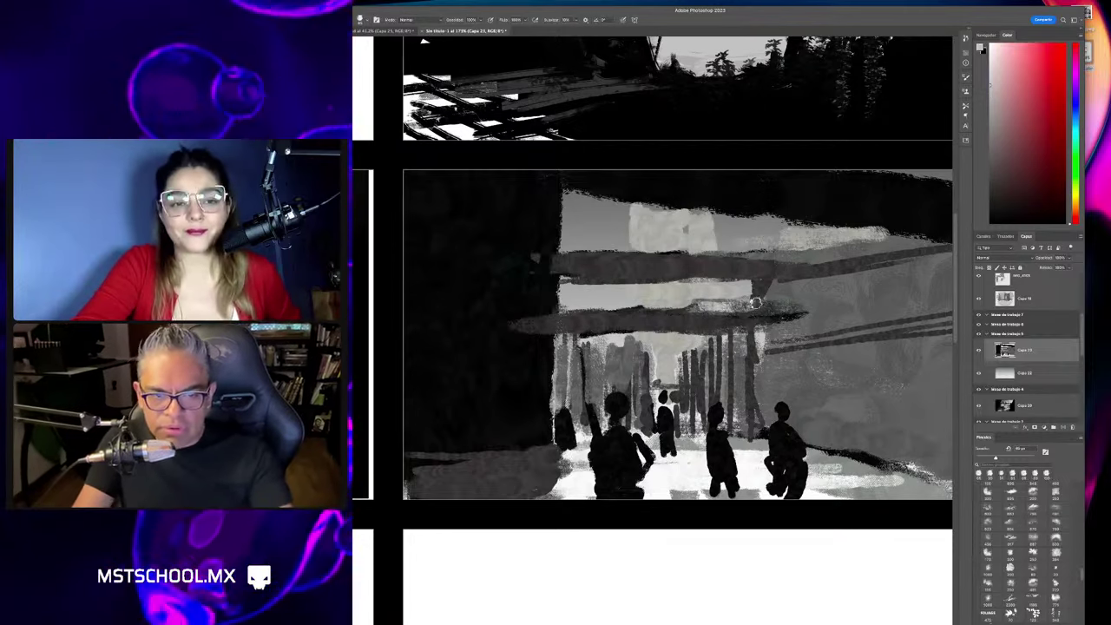
pyautogui.moveTo(755, 303); pyautogui.dragTo(690, 311)
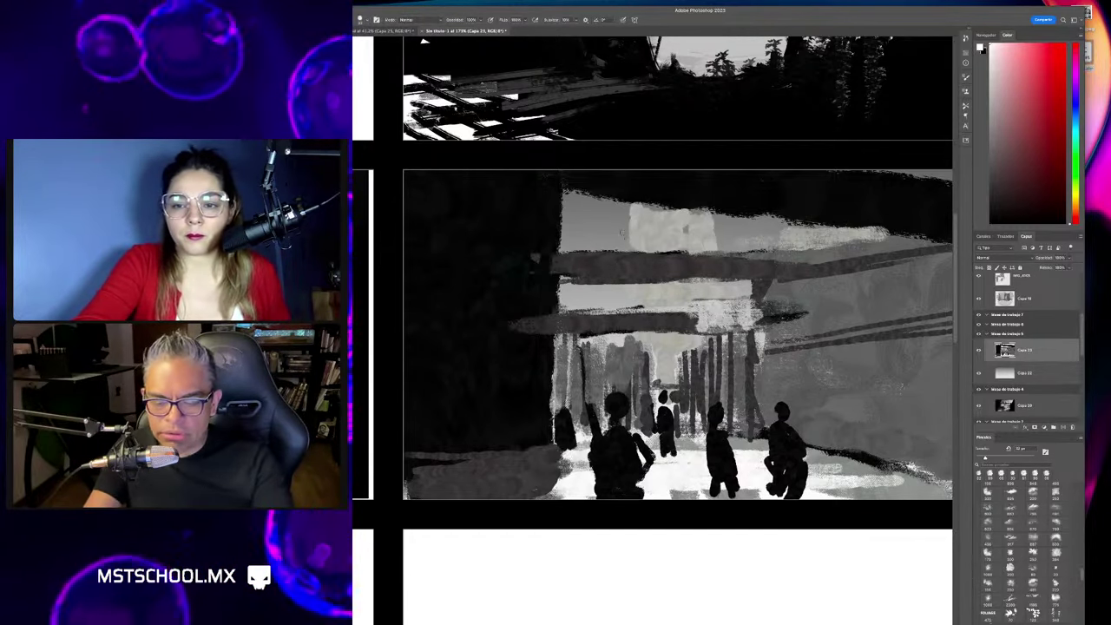
pyautogui.moveTo(634, 211); pyautogui.dragTo(641, 224)
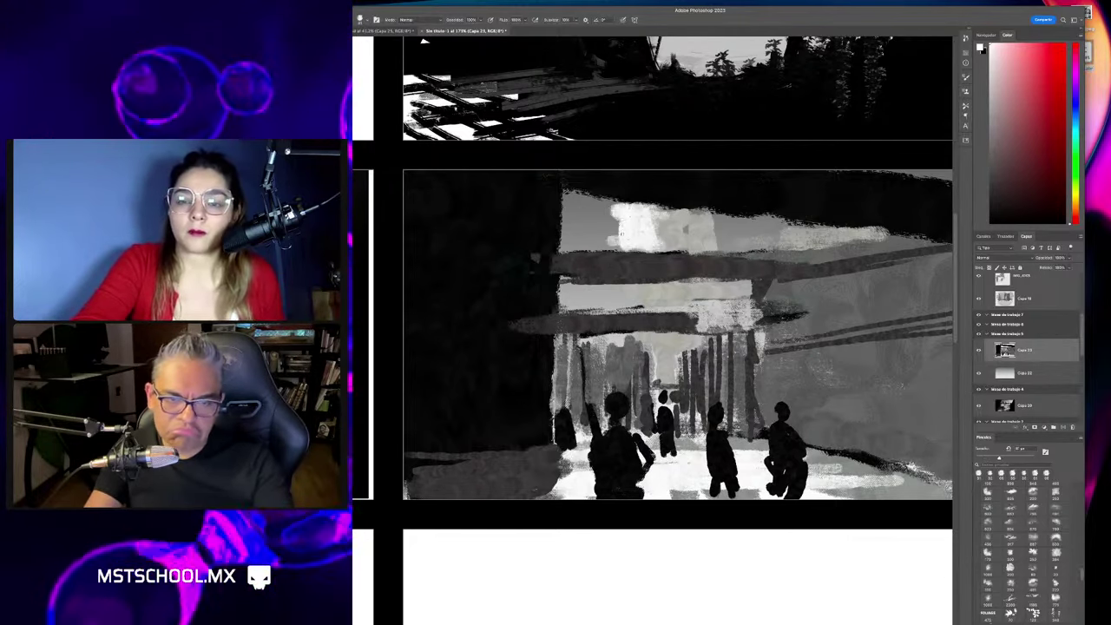
pyautogui.moveTo(678, 292)
pyautogui.mouseDown()
pyautogui.moveTo(621, 295)
pyautogui.moveTo(647, 376)
pyautogui.mouseUp()
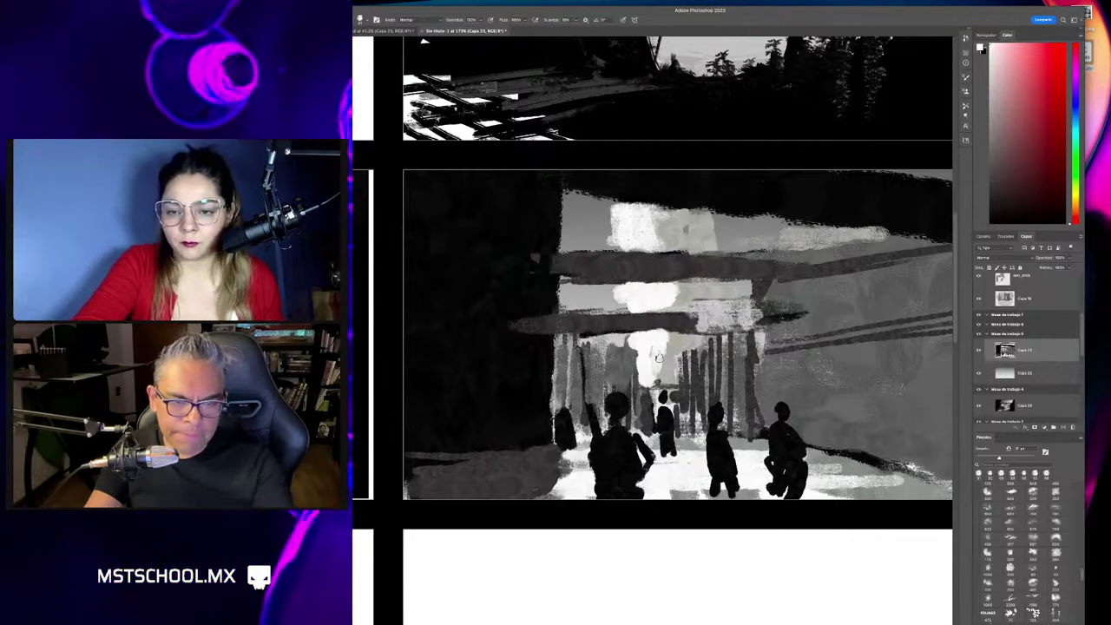
# Scroll around the sheet to check the blank panels below the rider landscape.
pyautogui.scroll(-3, 637, 351)
pyautogui.scroll(-2, 637, 351)
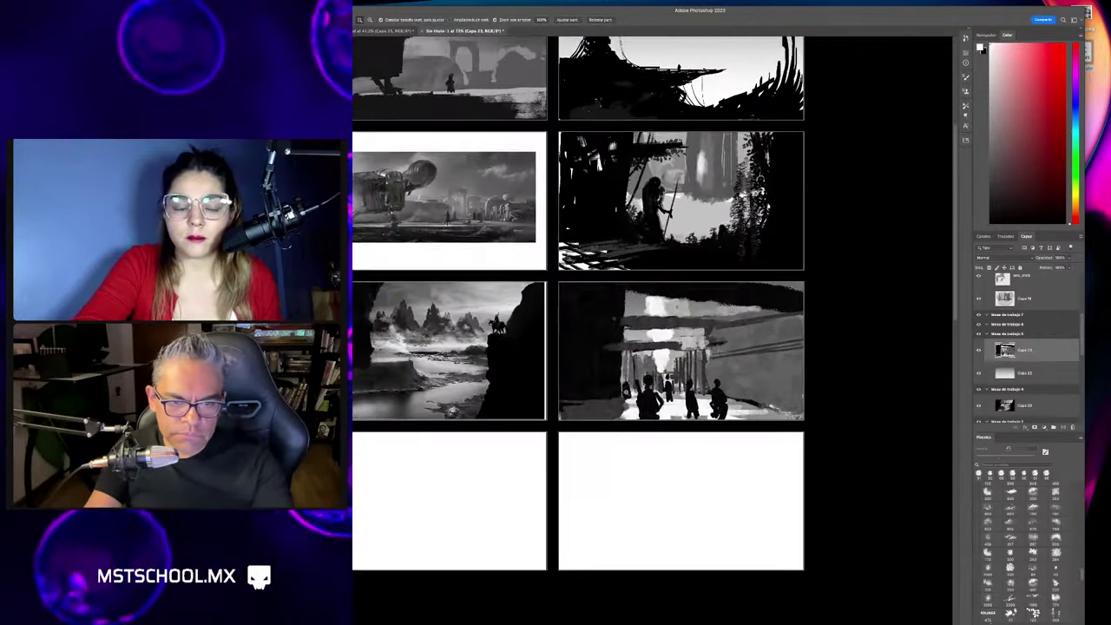
pyautogui.scroll(3, 723, 363)
pyautogui.scroll(1, 723, 363)
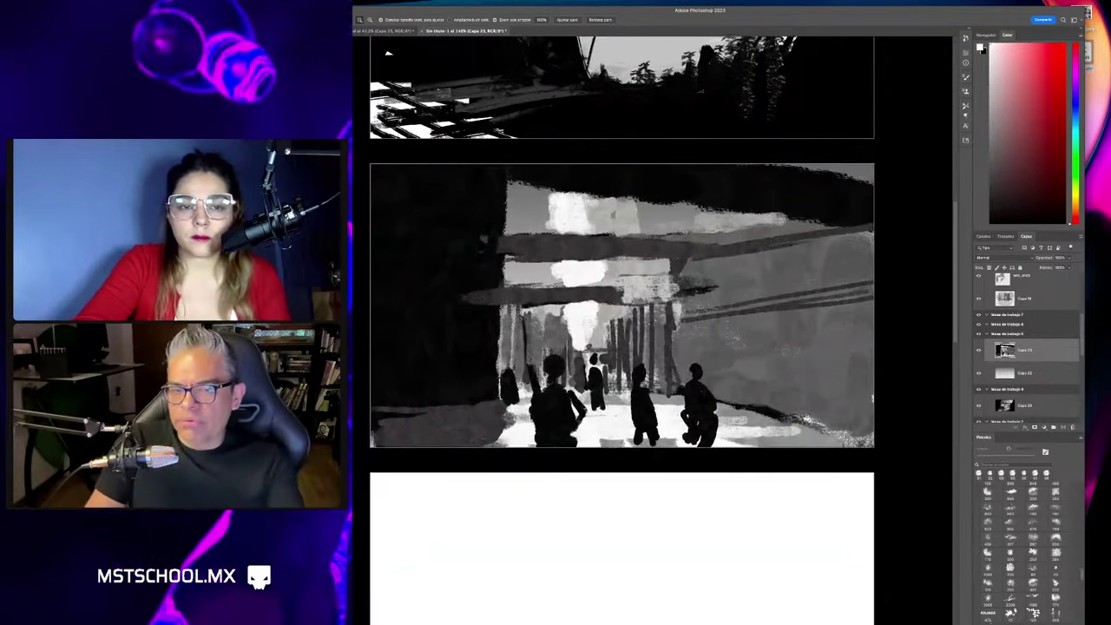
pyautogui.scroll(-1, 650, 338)
pyautogui.scroll(-1, 625, 365)
pyautogui.scroll(-1, 599, 391)
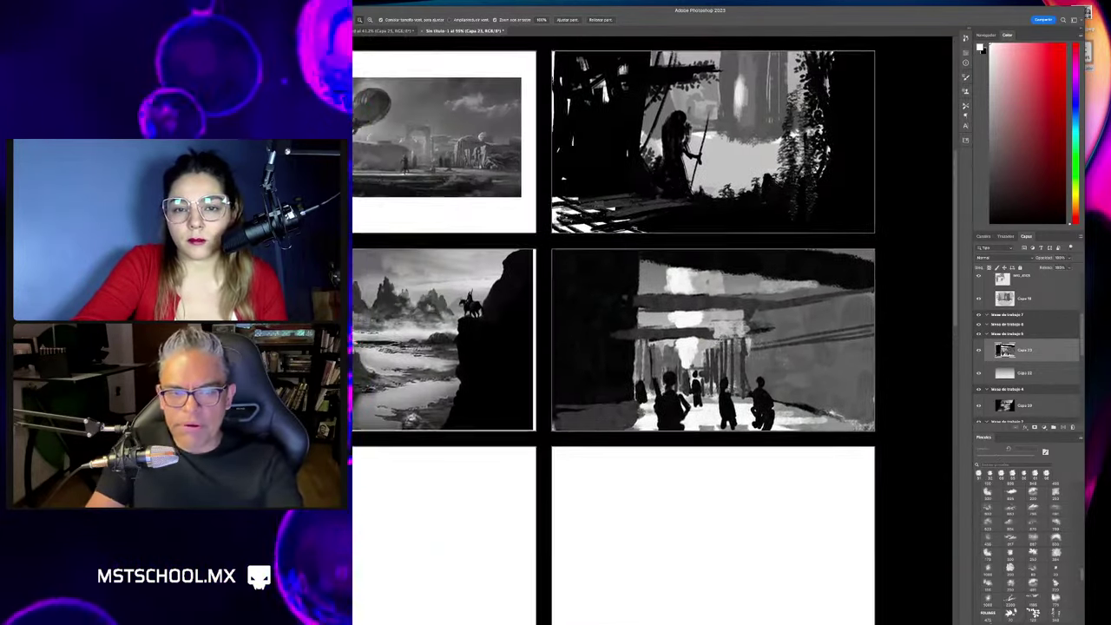
pyautogui.scroll(-1, 573, 415)
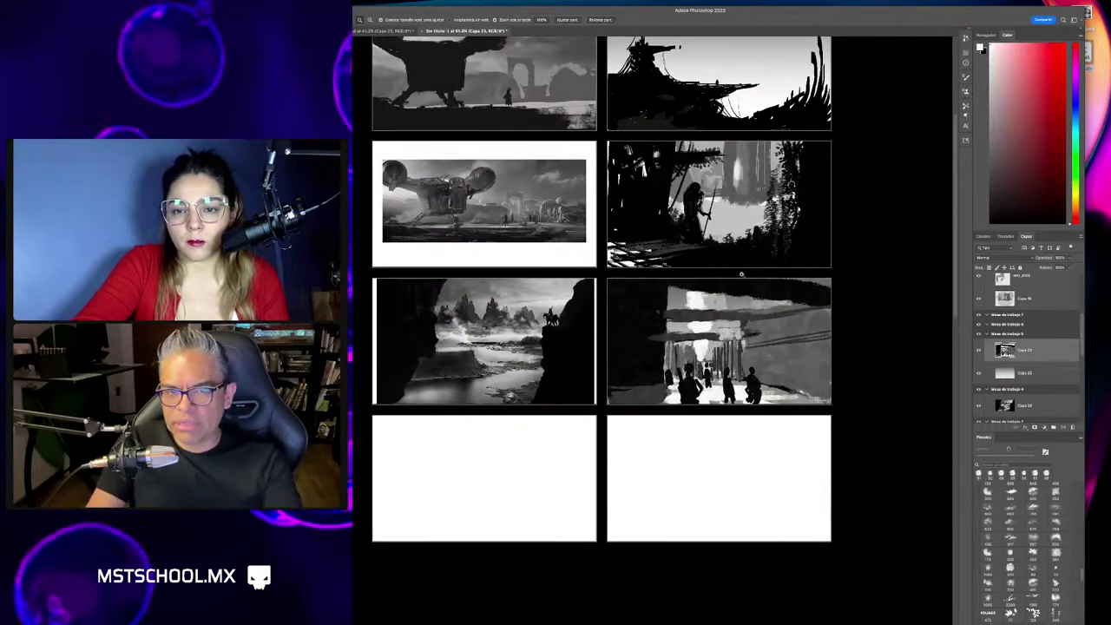
pyautogui.scroll(1, 487, 231)
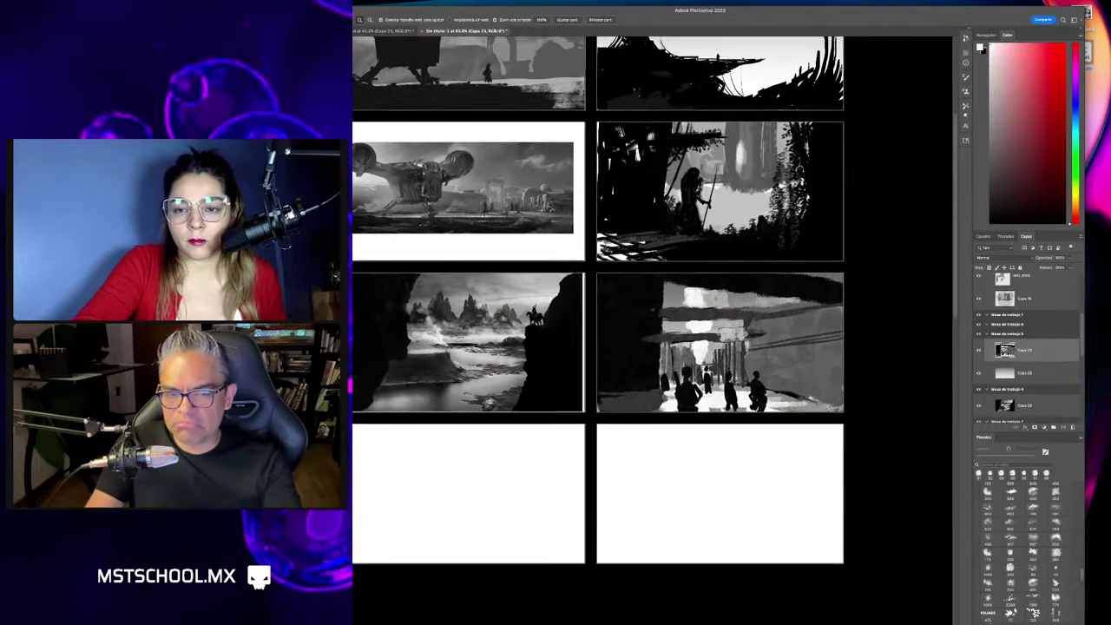
pyautogui.scroll(1, 487, 231)
pyautogui.scroll(1, 486, 230)
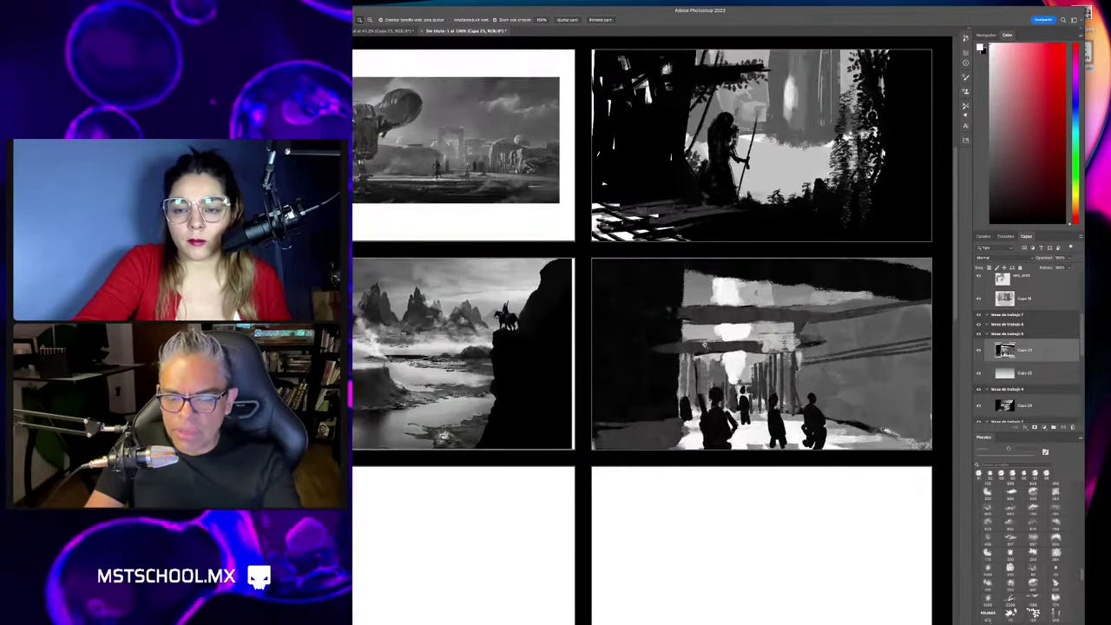
pyautogui.scroll(-2, 677, 318)
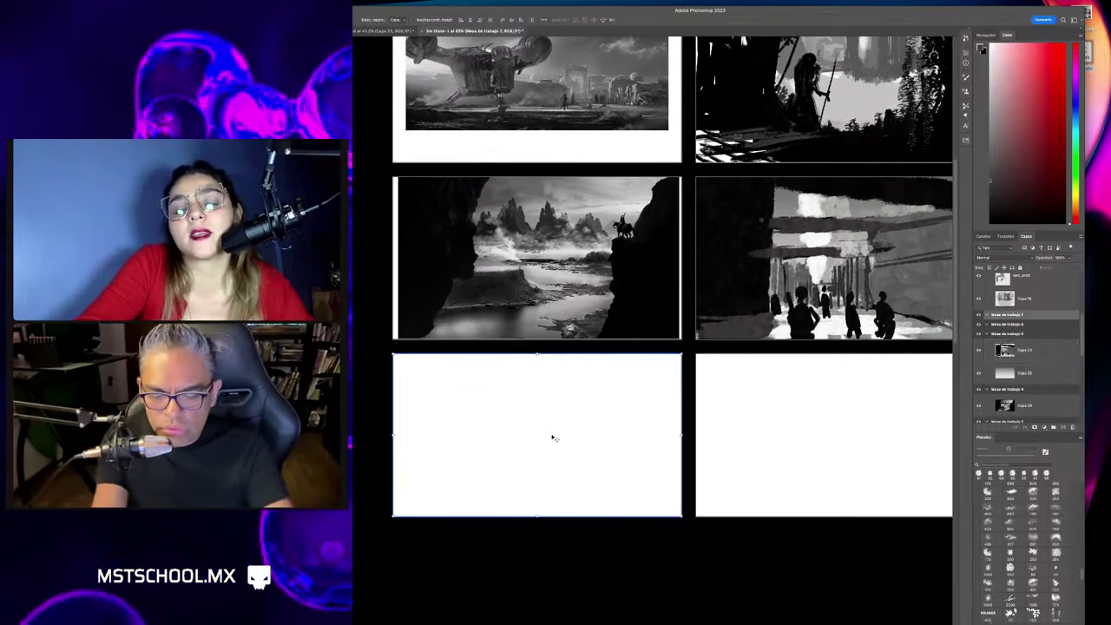
# Add a new layer for the lower-left panel, brush and undo grey test strokes, then pan the view.
pyautogui.hotkey('ctrl', 'shift', 'n')
pyautogui.press('Return')
pyautogui.press('v')
pyautogui.press('b')
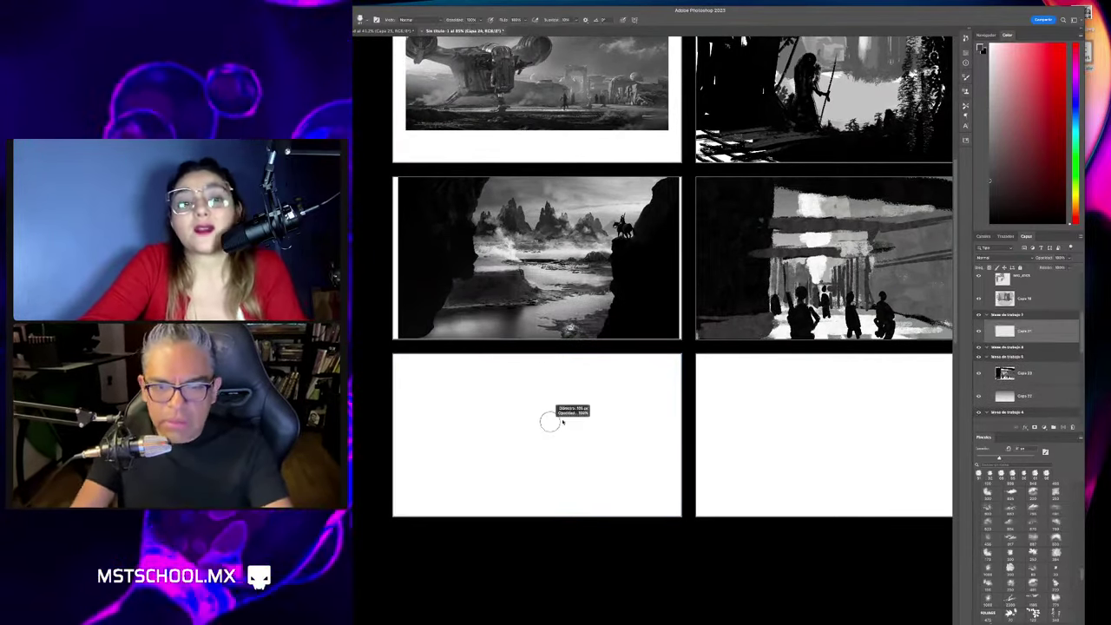
pyautogui.moveTo(433, 484); pyautogui.dragTo(622, 472)
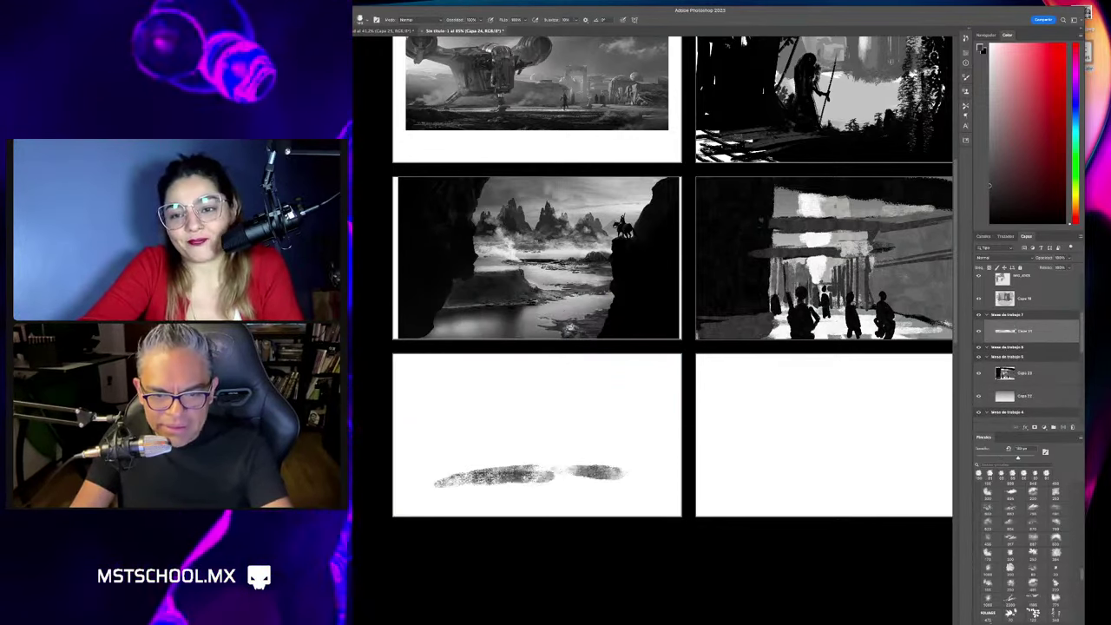
pyautogui.moveTo(415, 508); pyautogui.dragTo(643, 502)
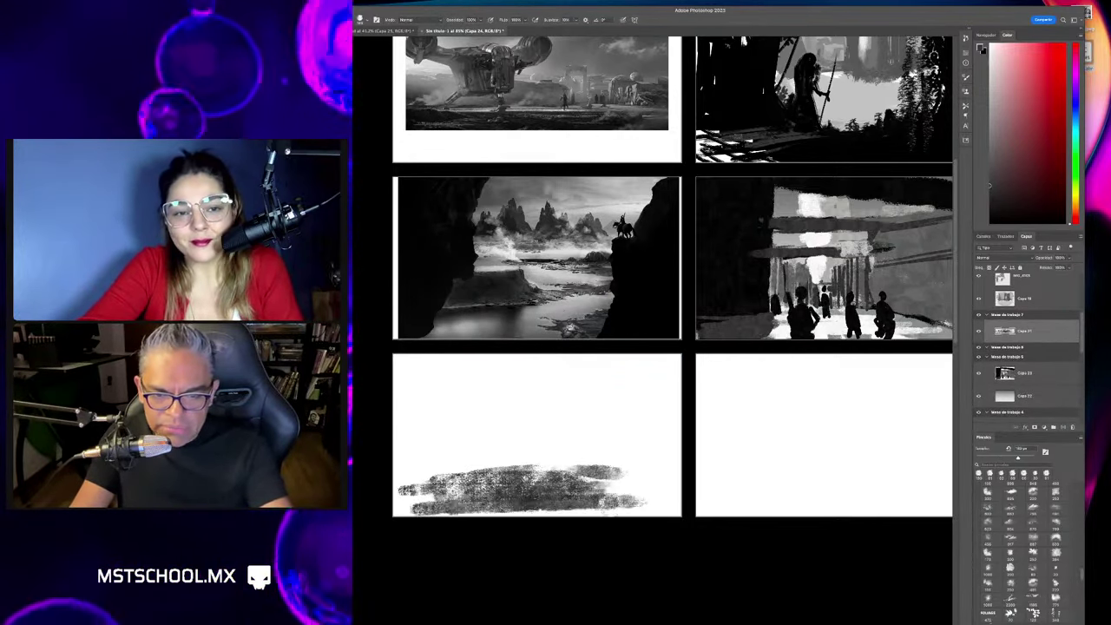
pyautogui.keyDown('alt'); pyautogui.rightClick(525, 486); pyautogui.keyUp('alt')
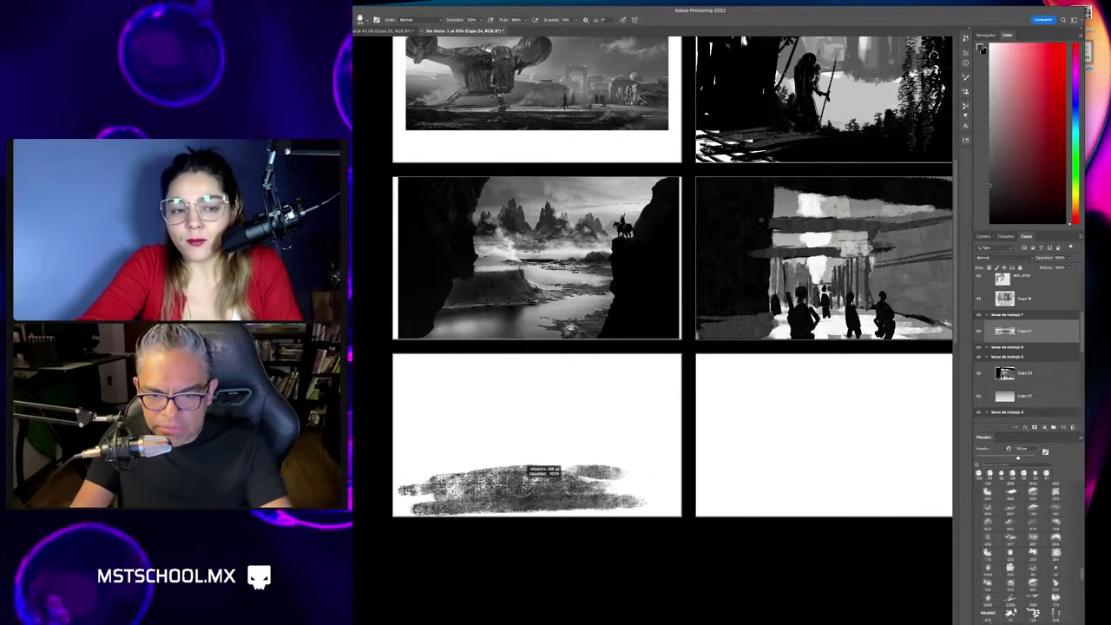
pyautogui.hotkey('ctrl', 'z')
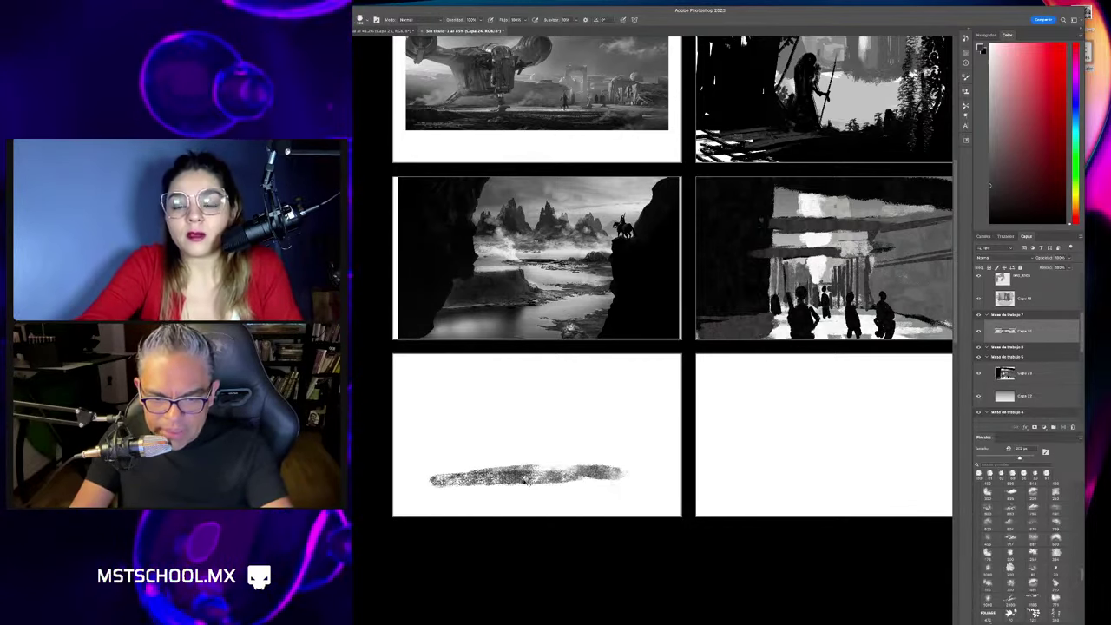
pyautogui.moveTo(558, 367); pyautogui.dragTo(544, 558)
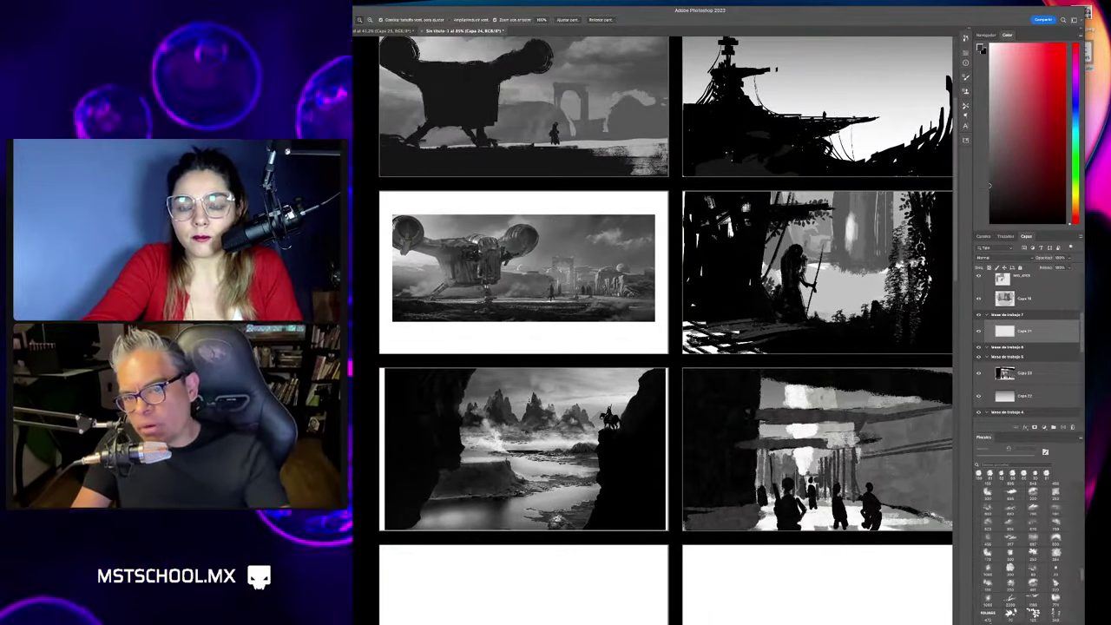
pyautogui.moveTo(496, 473); pyautogui.dragTo(516, 426)
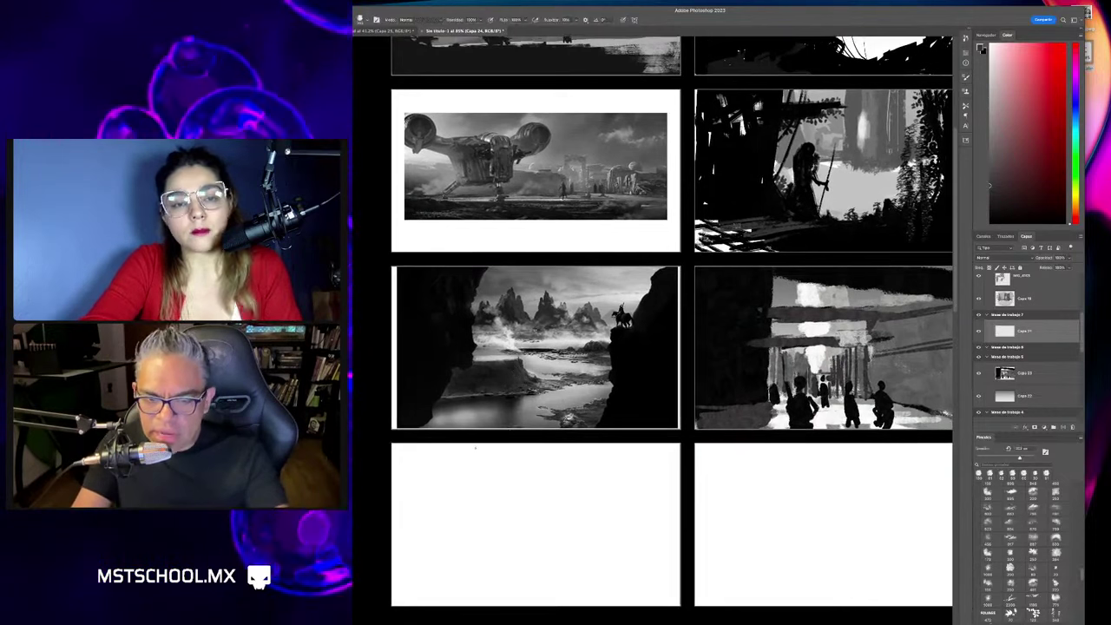
# Paint a dark dab and a curved canopy stroke sweeping up-right in the lower-left thumbnail.
pyautogui.click(430, 523)
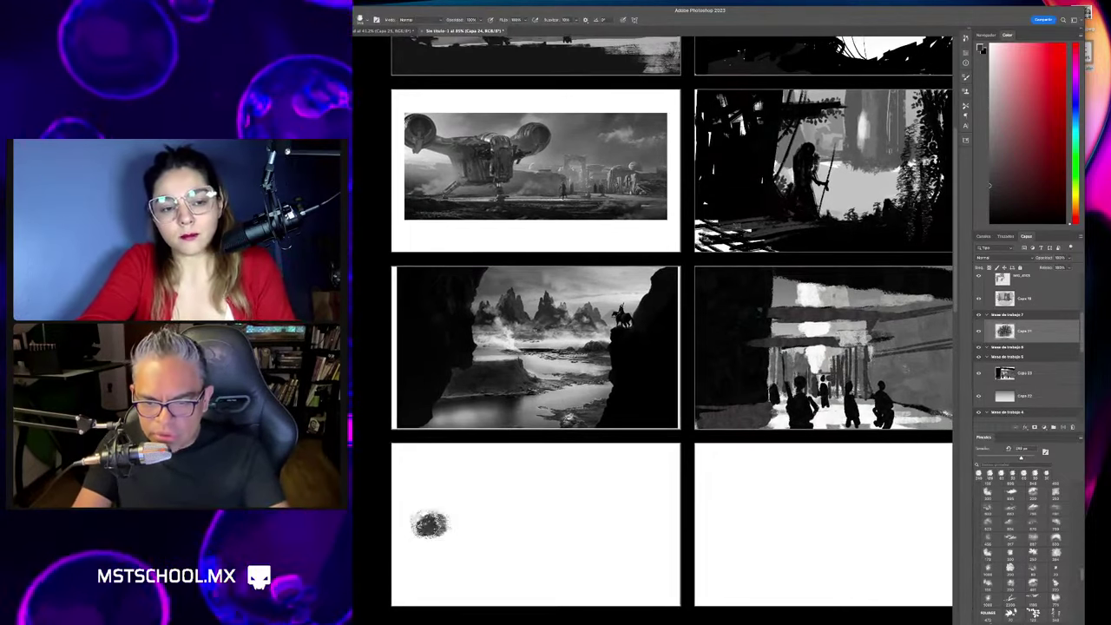
pyautogui.moveTo(430, 523)
pyautogui.mouseDown()
pyautogui.moveTo(443, 473)
pyautogui.moveTo(548, 440)
pyautogui.mouseUp()
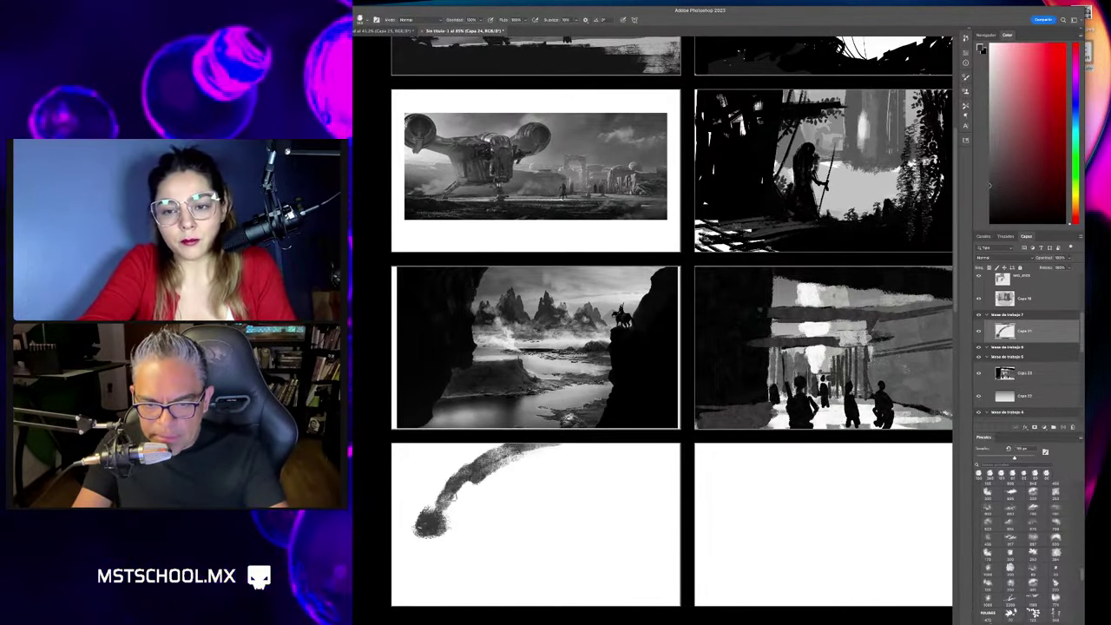
pyautogui.moveTo(561, 503); pyautogui.dragTo(538, 460)
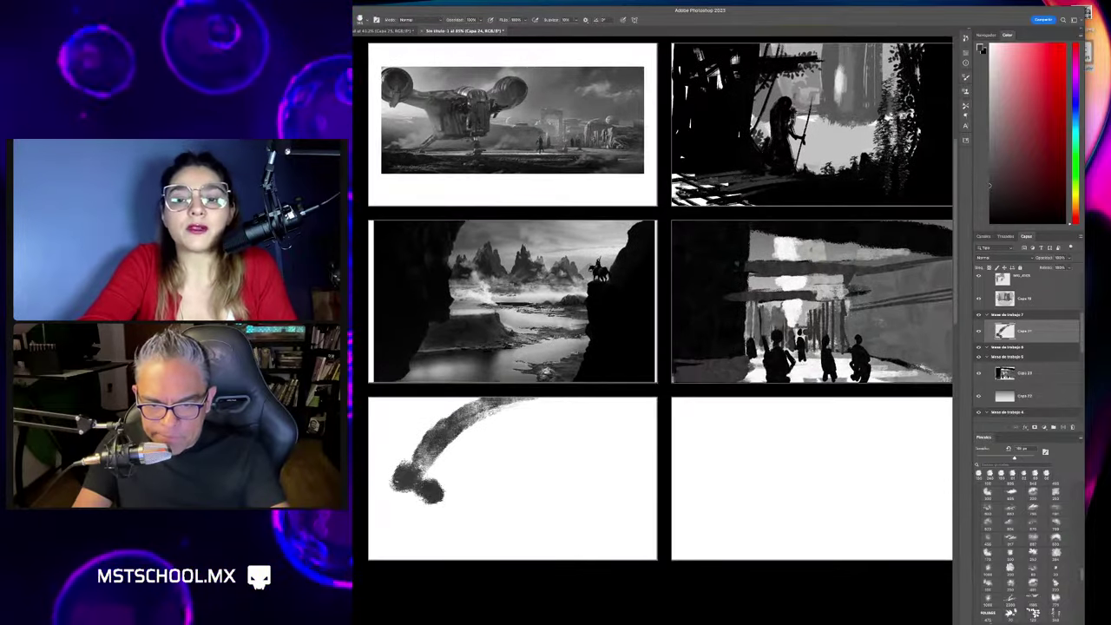
# Lay a dark horizontal ground stroke and a light grey ground band reaching the thumbnail edge.
pyautogui.moveTo(455, 488); pyautogui.dragTo(374, 494)
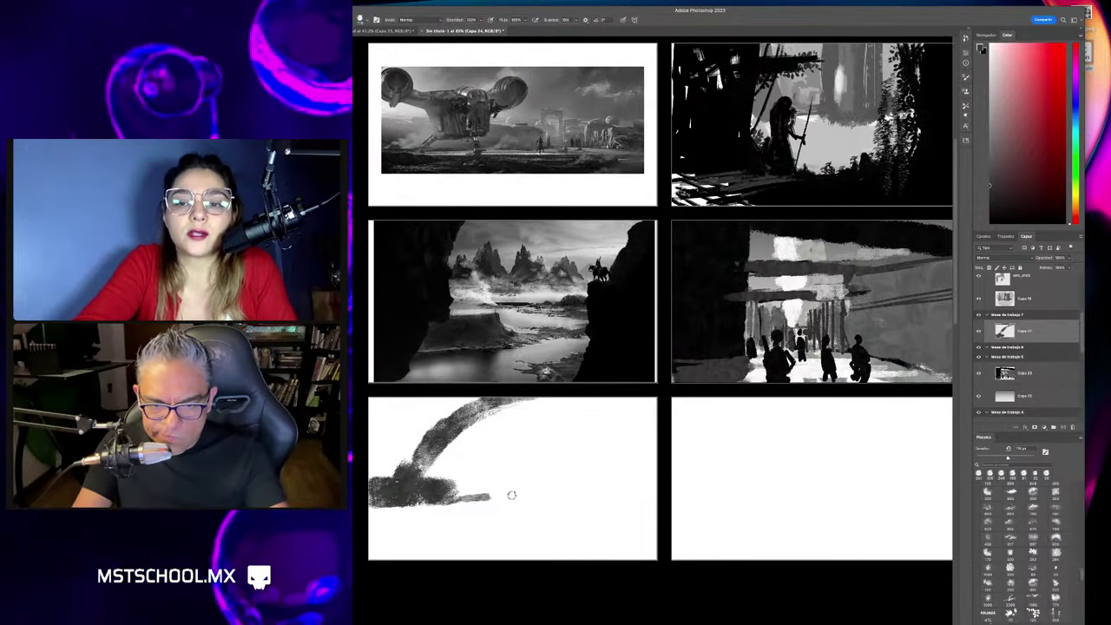
pyautogui.moveTo(511, 495)
pyautogui.mouseDown()
pyautogui.moveTo(530, 498)
pyautogui.moveTo(373, 510)
pyautogui.moveTo(615, 509)
pyautogui.moveTo(512, 492)
pyautogui.moveTo(607, 512)
pyautogui.mouseUp()
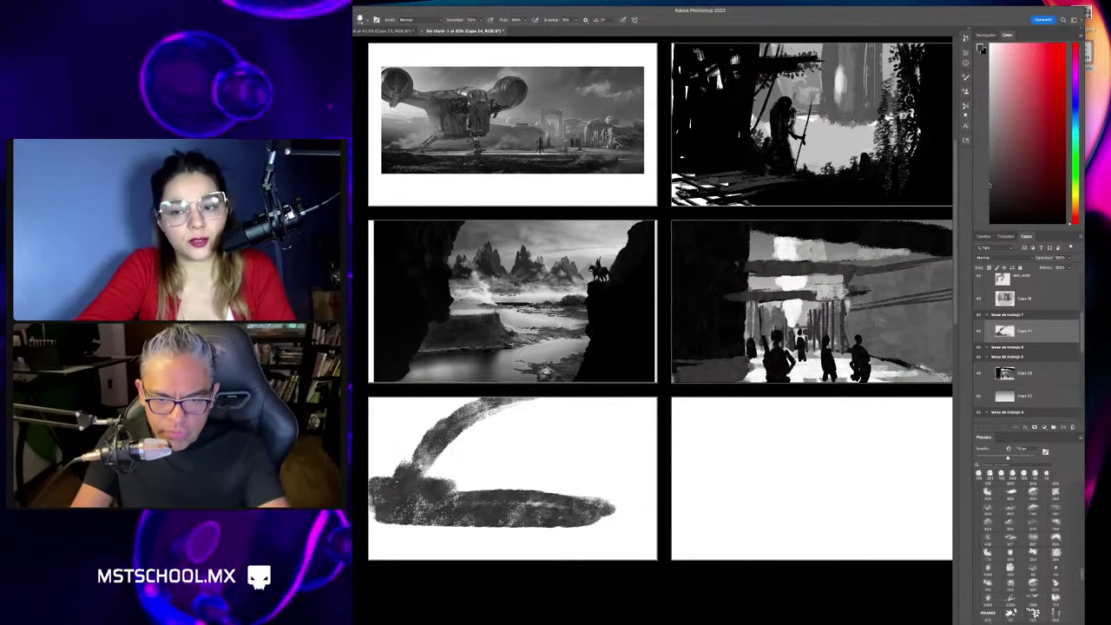
pyautogui.moveTo(382, 522)
pyautogui.mouseDown()
pyautogui.moveTo(619, 523)
pyautogui.moveTo(382, 536)
pyautogui.mouseUp()
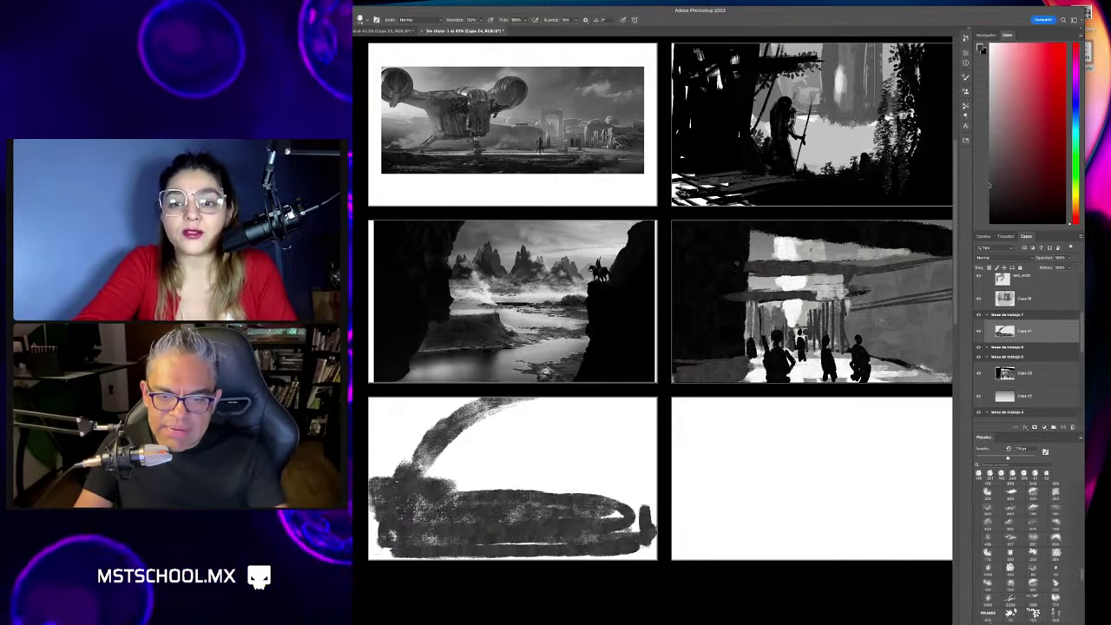
pyautogui.moveTo(608, 544)
pyautogui.mouseDown()
pyautogui.moveTo(407, 519)
pyautogui.moveTo(642, 512)
pyautogui.moveTo(375, 517)
pyautogui.moveTo(501, 514)
pyautogui.mouseUp()
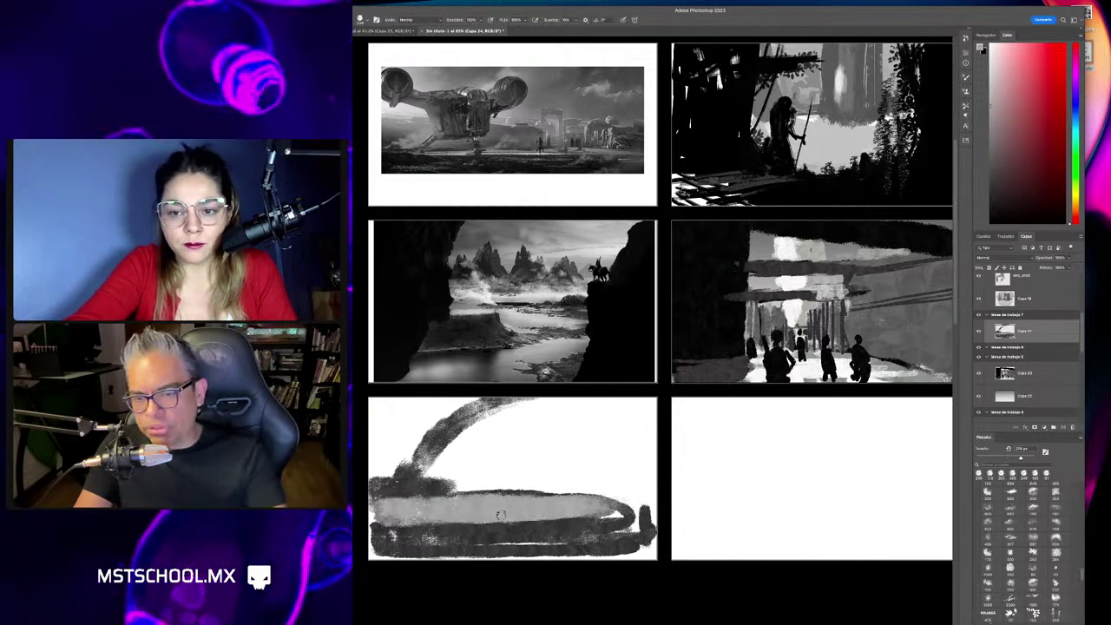
pyautogui.moveTo(614, 512); pyautogui.dragTo(610, 530)
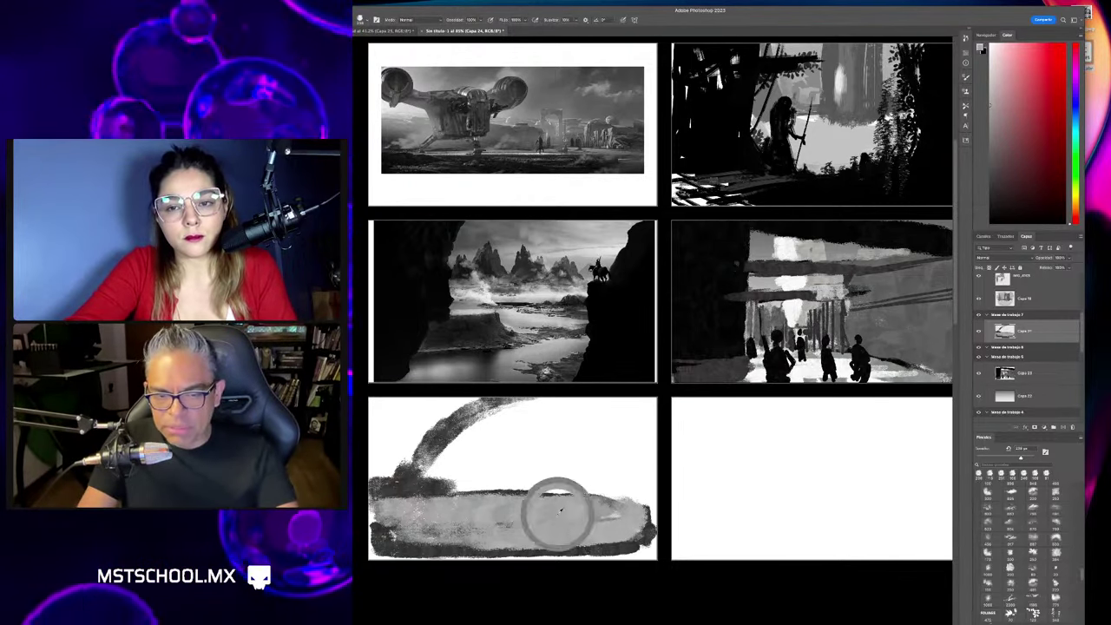
pyautogui.moveTo(617, 546)
pyautogui.mouseDown()
pyautogui.moveTo(403, 560)
pyautogui.moveTo(382, 508)
pyautogui.mouseUp()
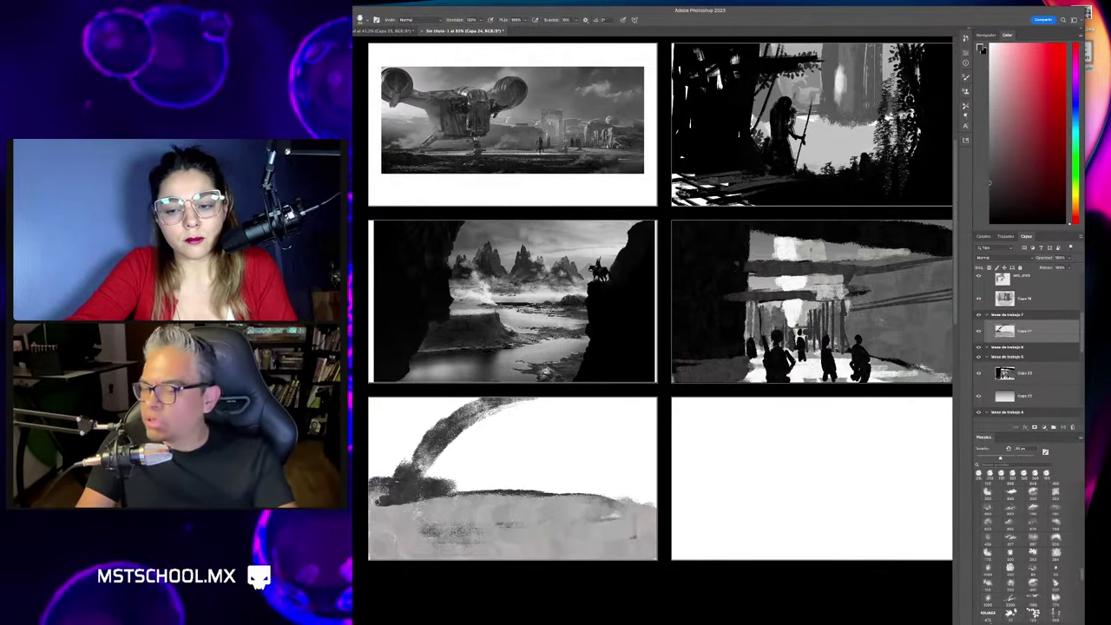
pyautogui.moveTo(633, 488); pyautogui.dragTo(653, 490)
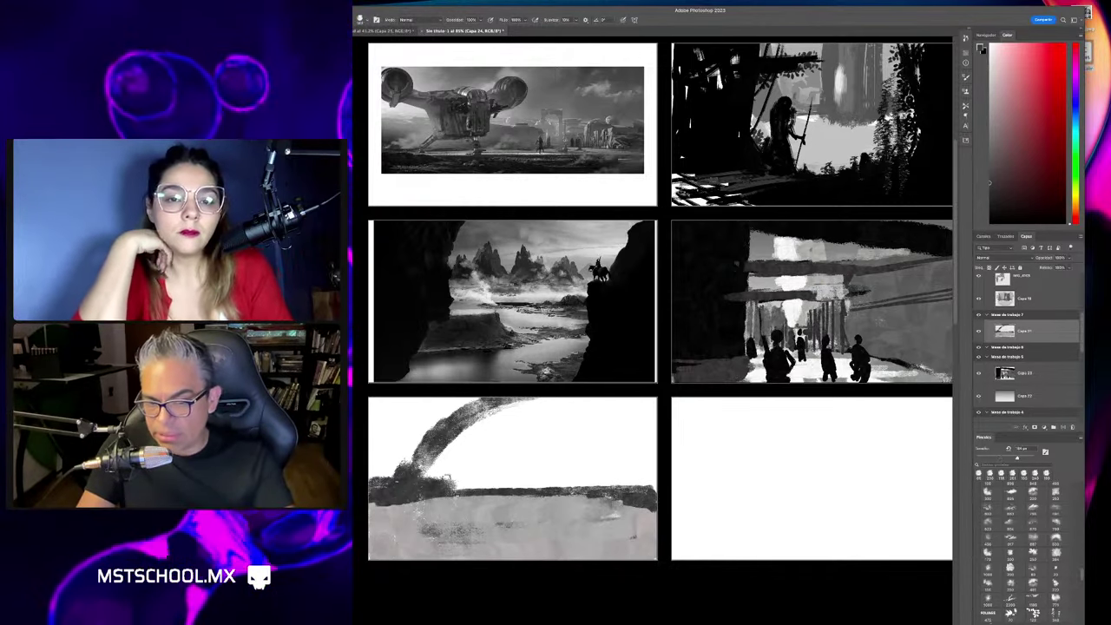
# Darken the canopy, add a trunk protrusion, and paint dark streaks converging on the horizon.
pyautogui.moveTo(430, 460); pyautogui.dragTo(403, 473)
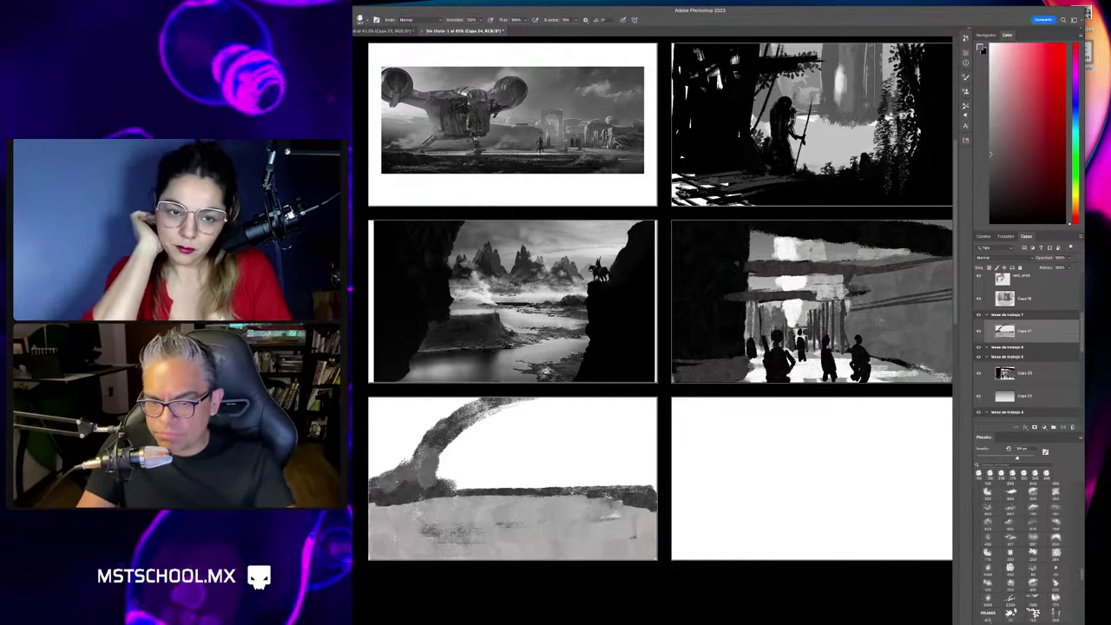
pyautogui.moveTo(391, 442)
pyautogui.mouseDown()
pyautogui.moveTo(426, 454)
pyautogui.moveTo(442, 480)
pyautogui.mouseUp()
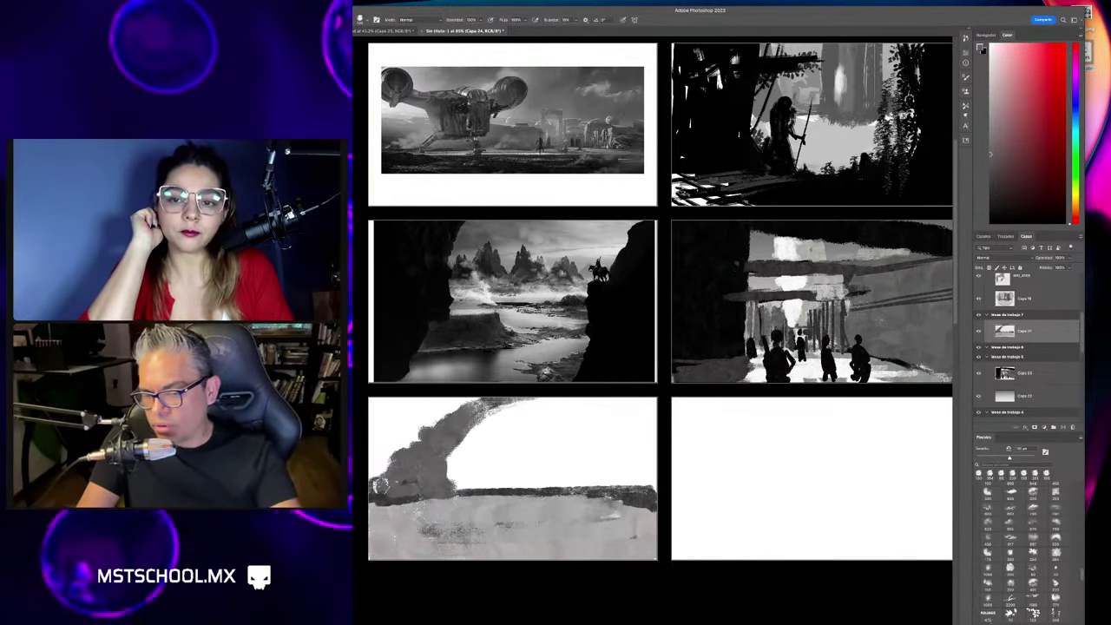
pyautogui.moveTo(423, 432); pyautogui.dragTo(436, 405)
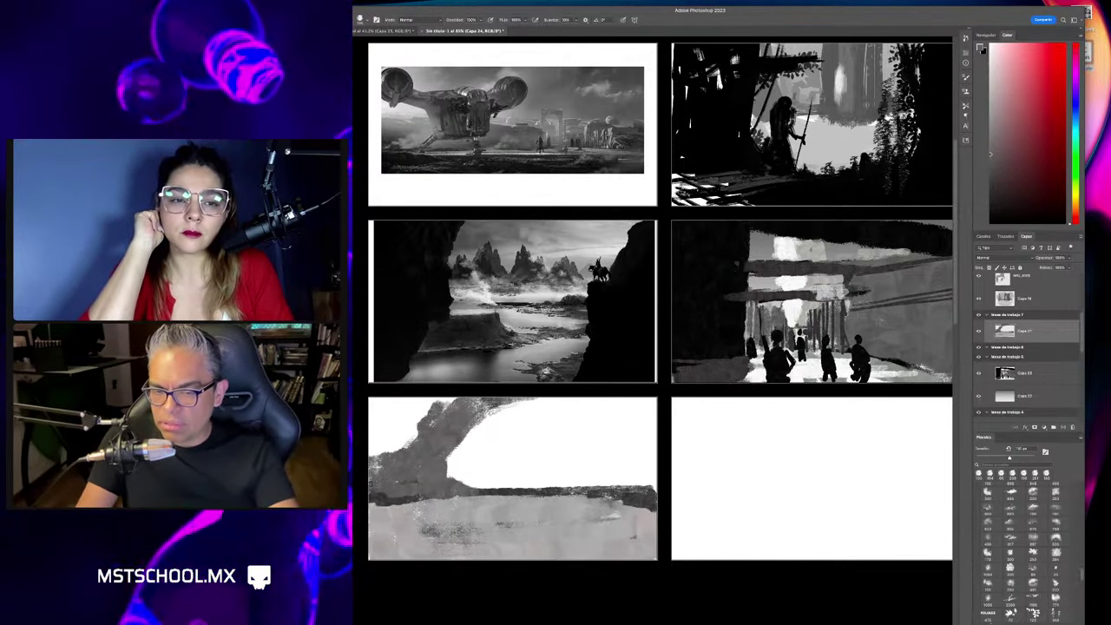
pyautogui.moveTo(538, 493); pyautogui.dragTo(390, 549)
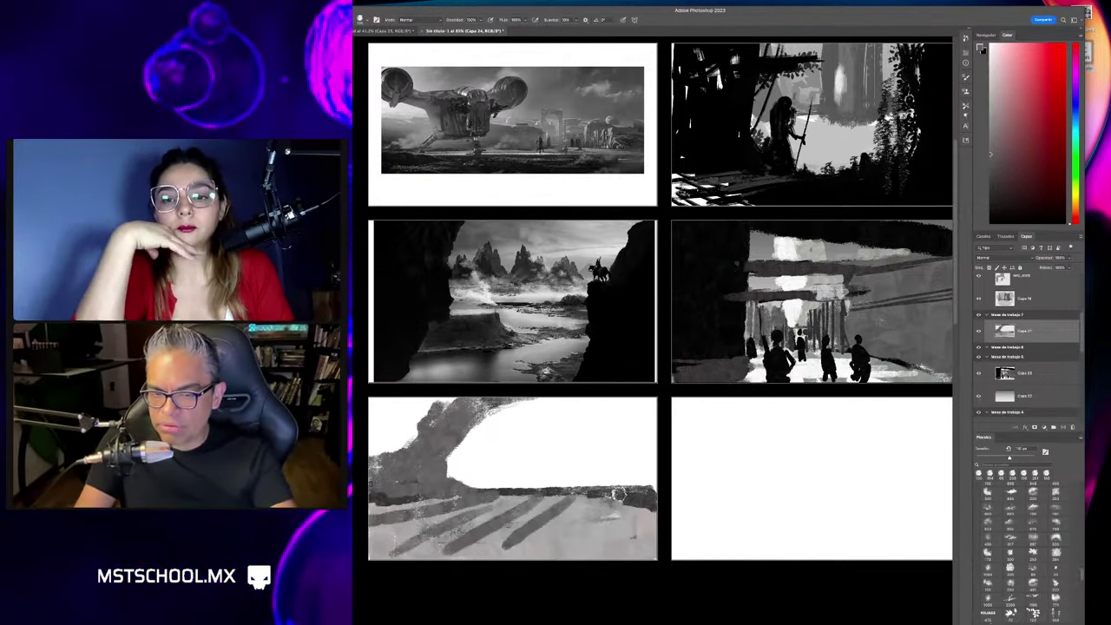
pyautogui.moveTo(564, 499)
pyautogui.mouseDown()
pyautogui.moveTo(512, 542)
pyautogui.moveTo(509, 502)
pyautogui.mouseUp()
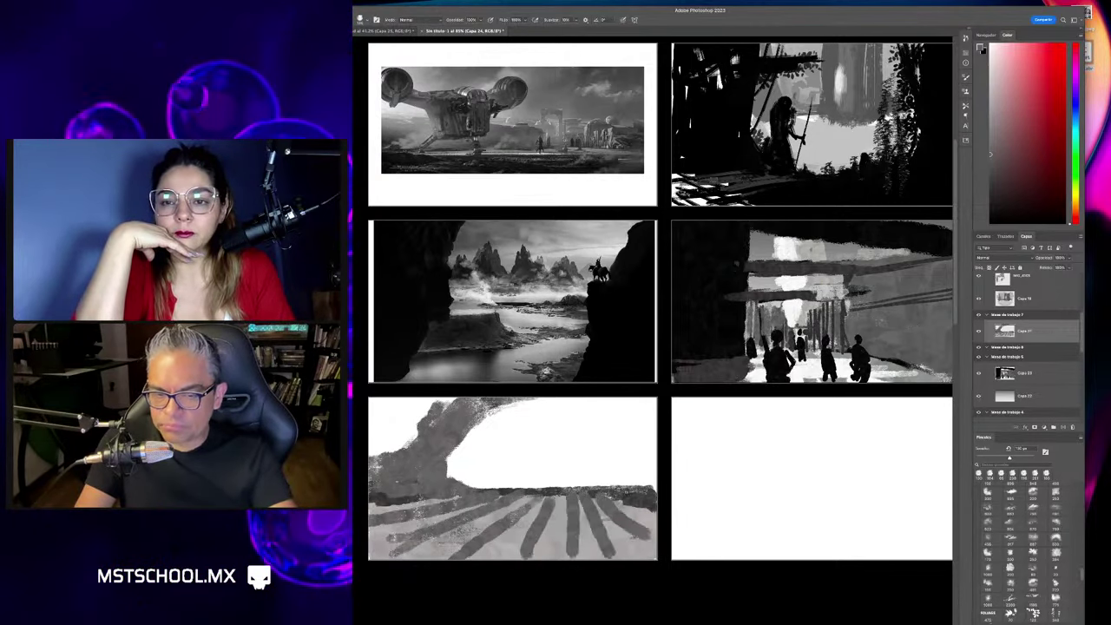
pyautogui.moveTo(577, 491); pyautogui.dragTo(709, 460)
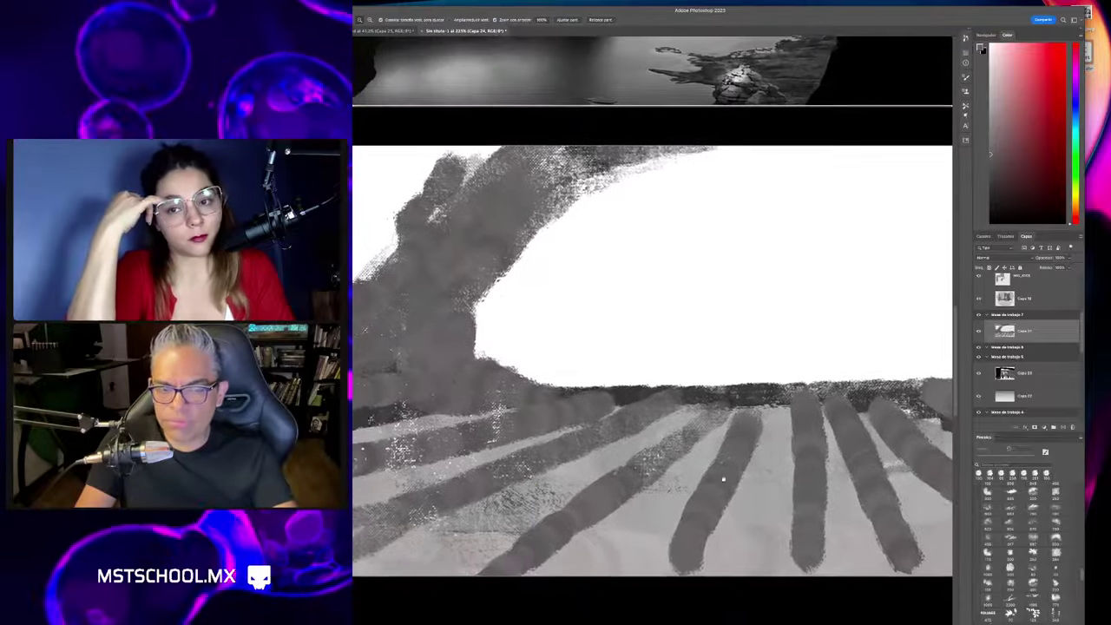
# Paint and then lighten a small dark figure above the horizon, and resize the brush.
pyautogui.press('b')
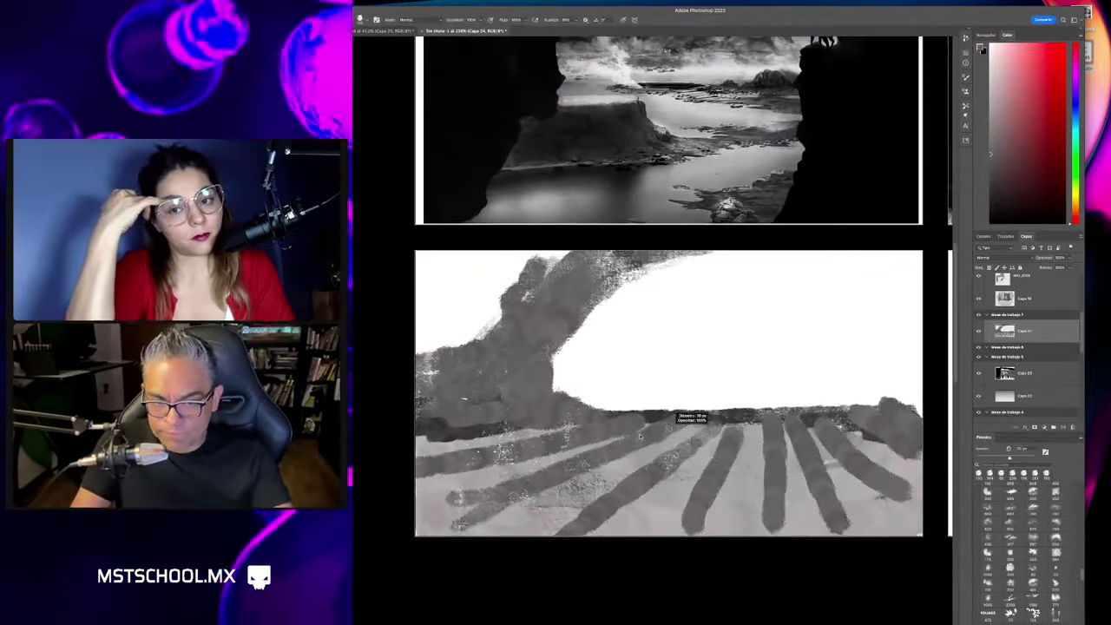
pyautogui.moveTo(701, 388)
pyautogui.mouseDown()
pyautogui.moveTo(722, 389)
pyautogui.moveTo(707, 406)
pyautogui.mouseUp()
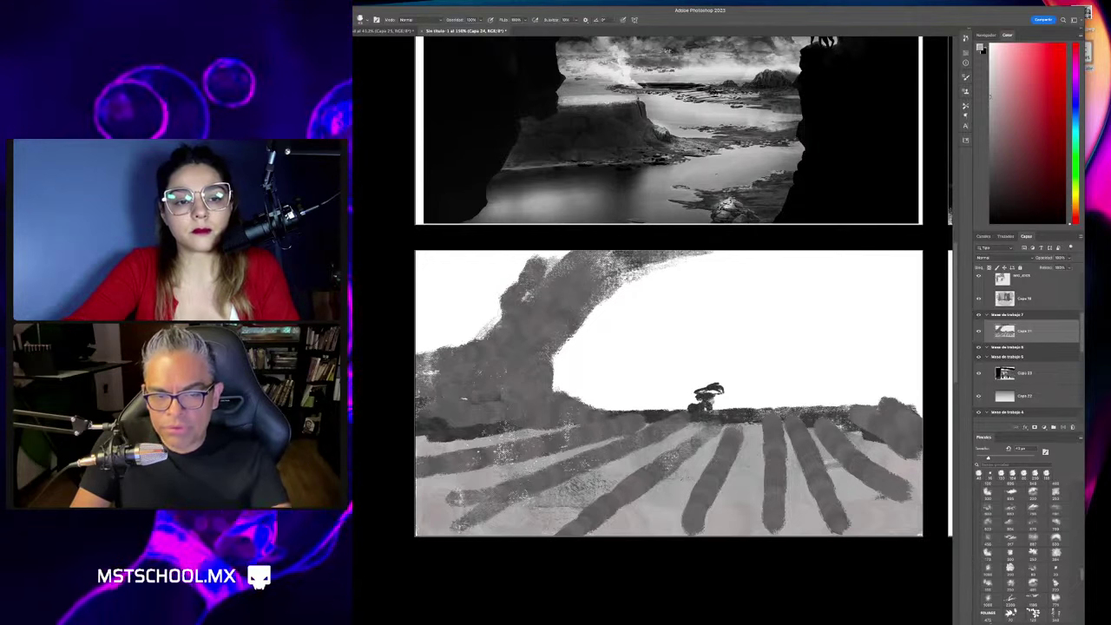
pyautogui.moveTo(702, 397); pyautogui.dragTo(713, 395)
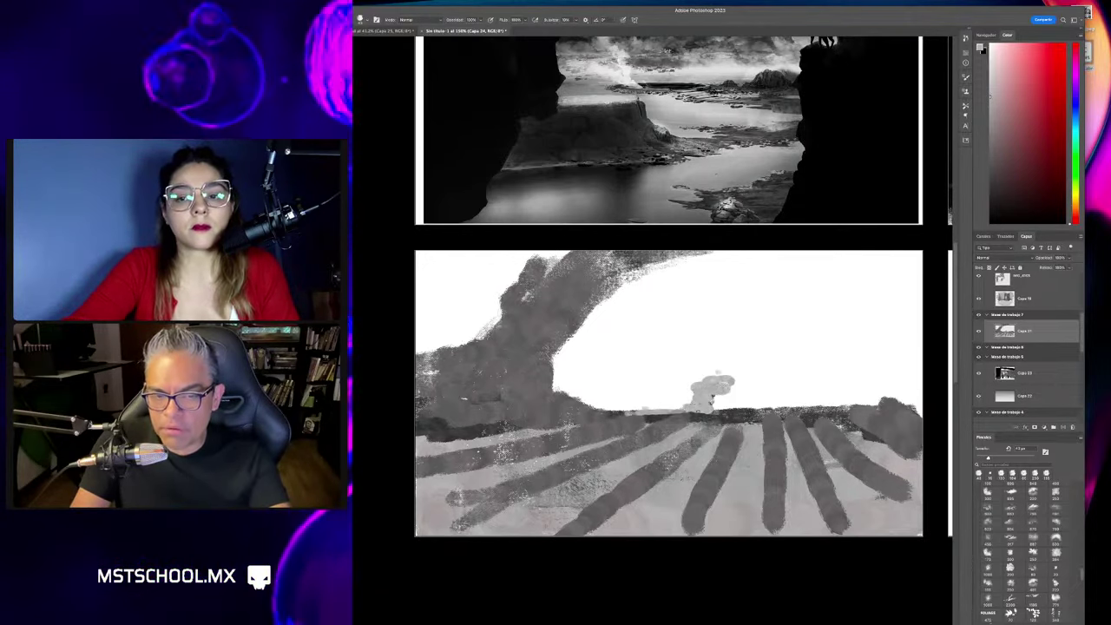
pyautogui.moveTo(707, 397); pyautogui.dragTo(661, 414)
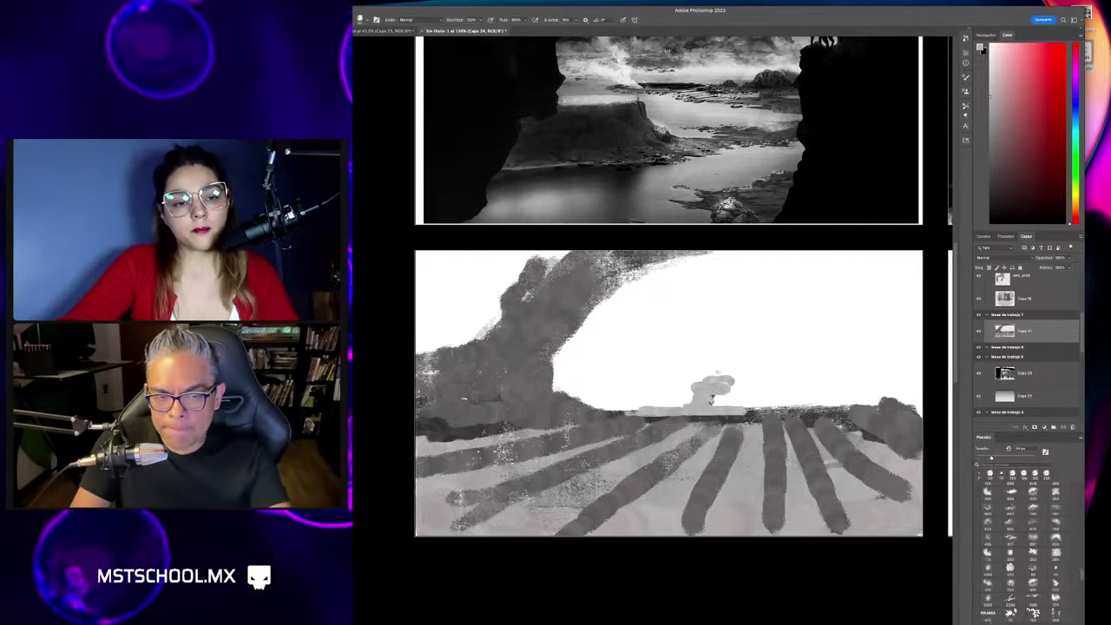
# Extend the horizon band right and raise a tall grey trunk with a rounded top.
pyautogui.moveTo(747, 409); pyautogui.dragTo(855, 410)
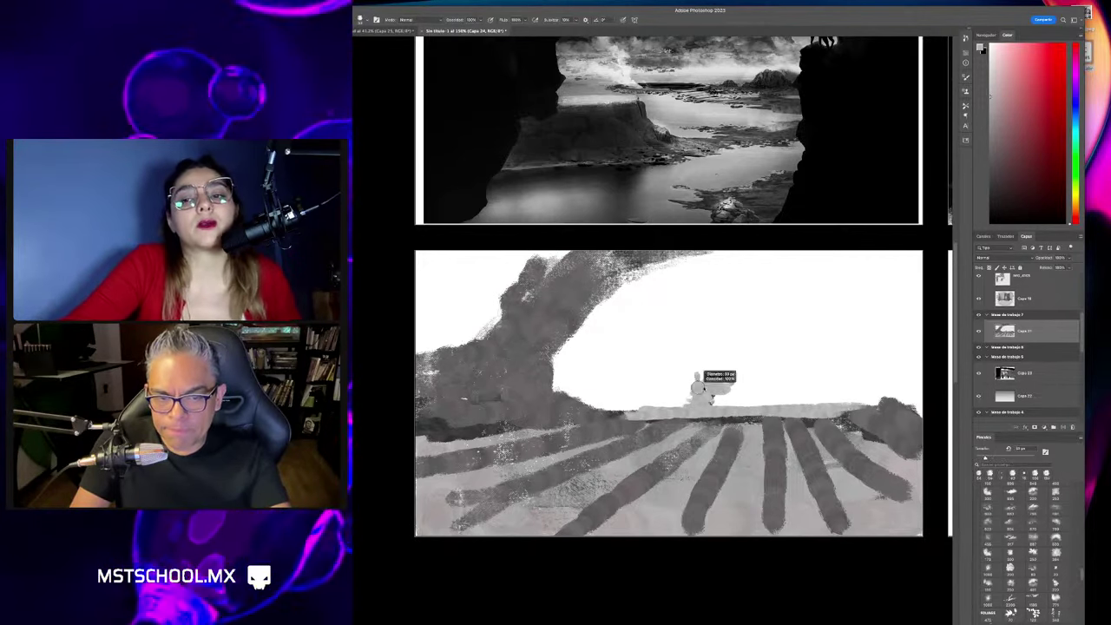
pyautogui.moveTo(698, 399); pyautogui.dragTo(696, 345)
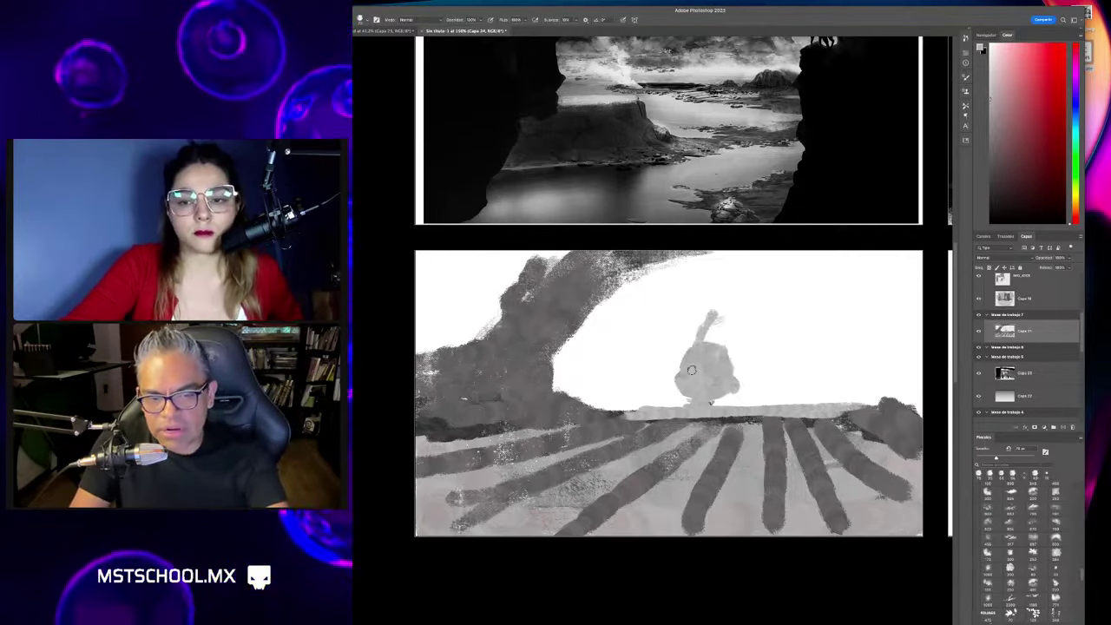
pyautogui.moveTo(682, 399); pyautogui.dragTo(714, 398)
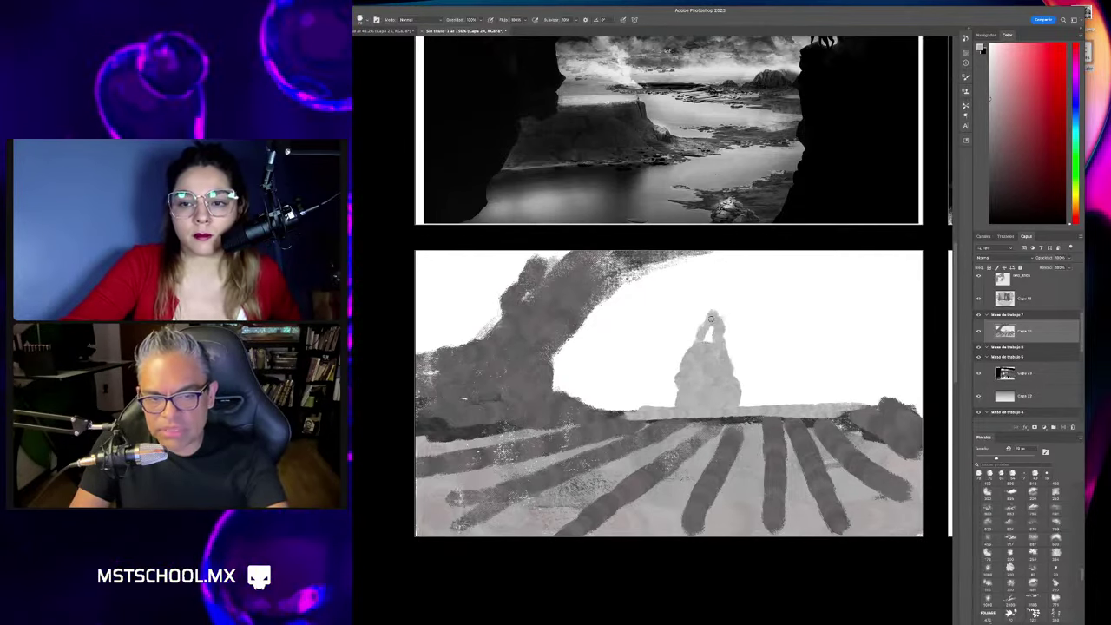
pyautogui.moveTo(710, 319); pyautogui.dragTo(707, 331)
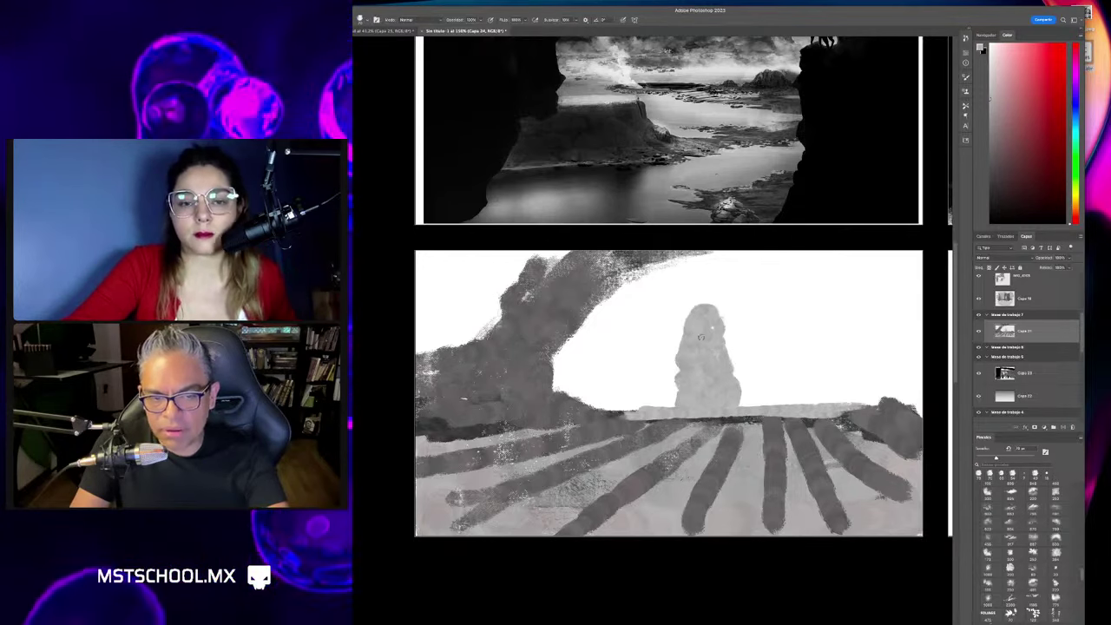
pyautogui.hscroll(5, 613, 373)
# Undo the trunk stroke and paint pale diagonal light beams from the right edge.
pyautogui.hscroll(3, 614, 373)
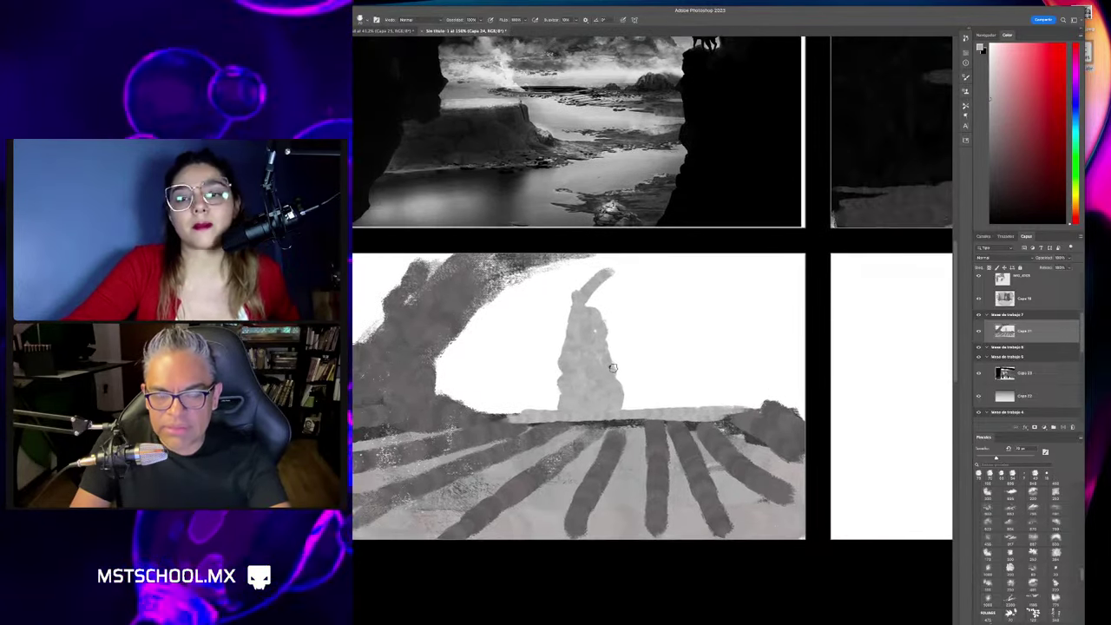
pyautogui.hotkey('ctrl', 'z')
pyautogui.moveTo(601, 379)
pyautogui.mouseDown()
pyautogui.moveTo(684, 267)
pyautogui.moveTo(608, 374)
pyautogui.moveTo(719, 258)
pyautogui.moveTo(550, 406)
pyautogui.mouseUp()
pyautogui.keyDown('alt'); pyautogui.click(677, 282); pyautogui.keyUp('alt')
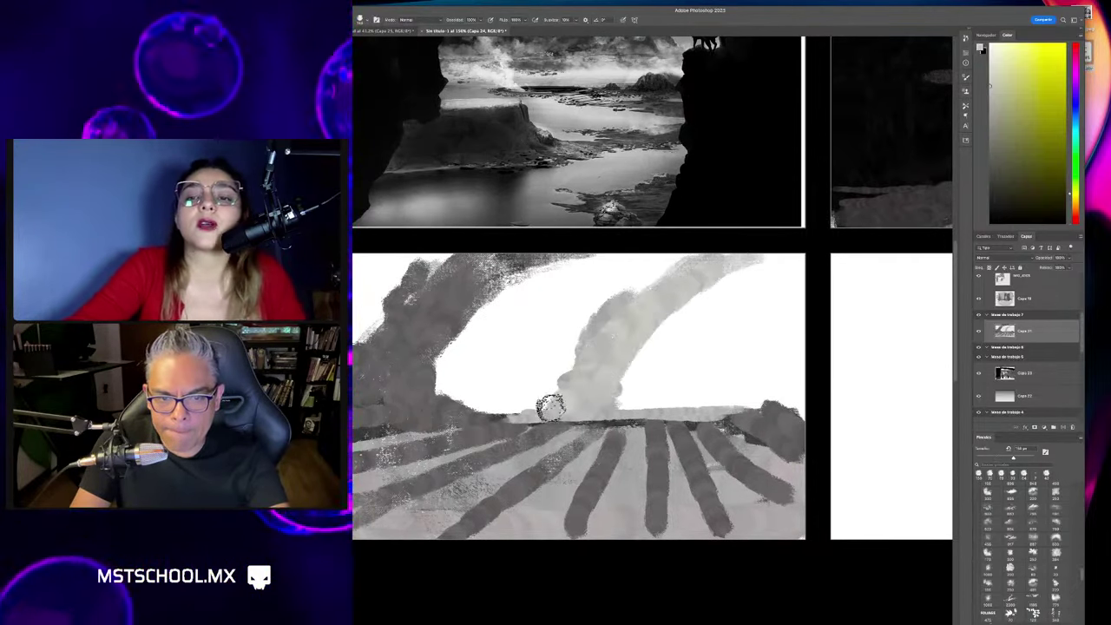
pyautogui.keyDown('alt'); pyautogui.click(785, 259); pyautogui.keyUp('alt')
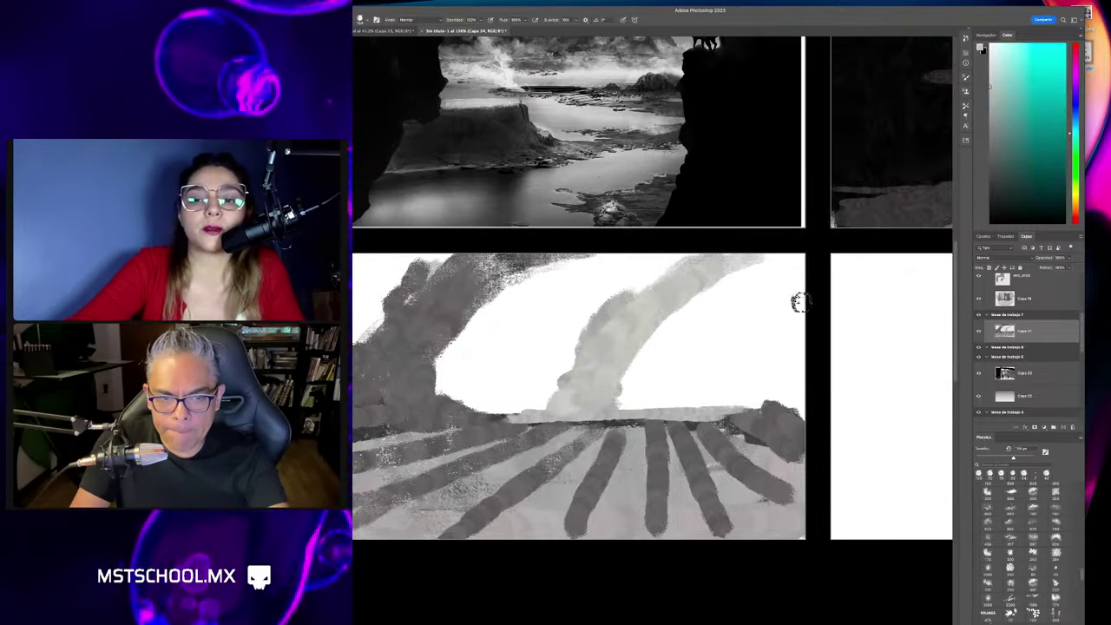
pyautogui.moveTo(799, 301); pyautogui.dragTo(730, 387)
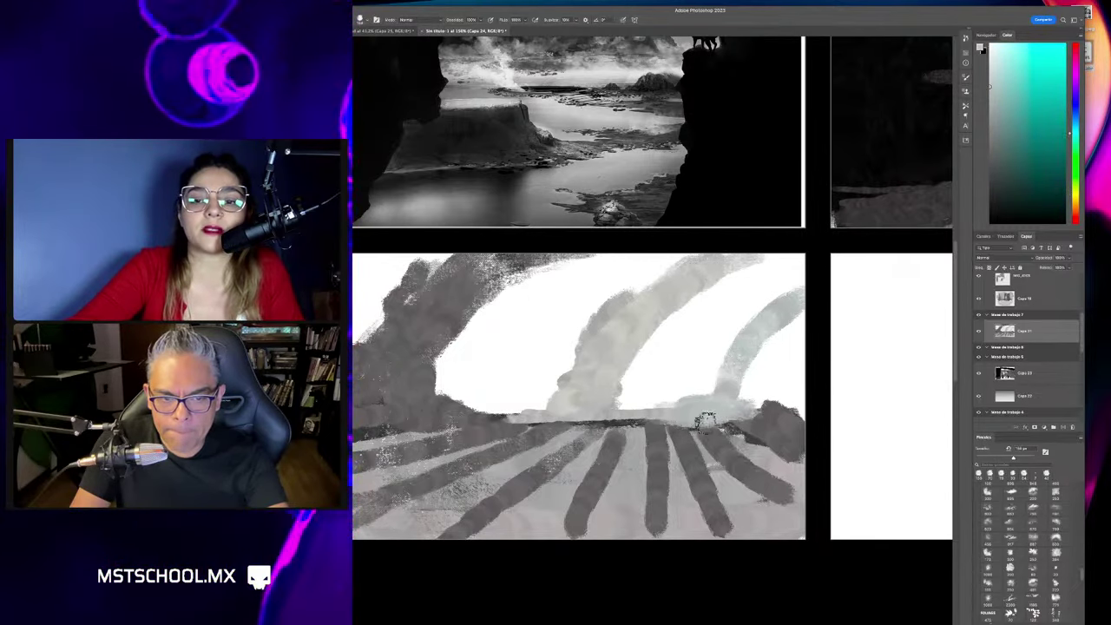
# Sample a grey and cross the ground rays with horizontal strokes.
pyautogui.moveTo(675, 422); pyautogui.dragTo(641, 424)
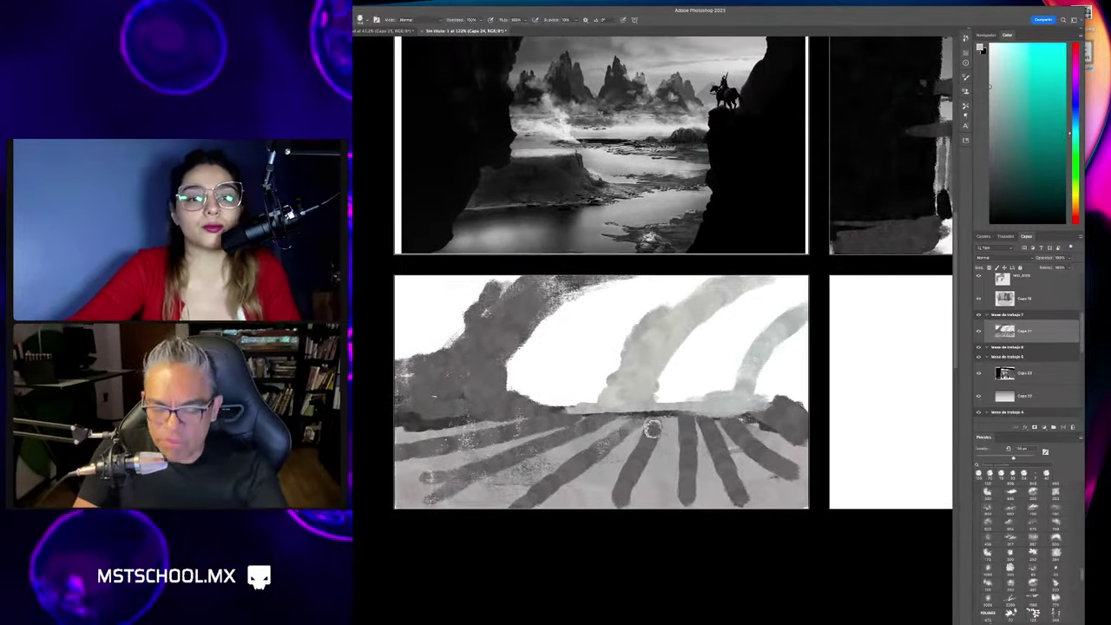
pyautogui.keyDown('alt'); pyautogui.click(651, 416); pyautogui.keyUp('alt')
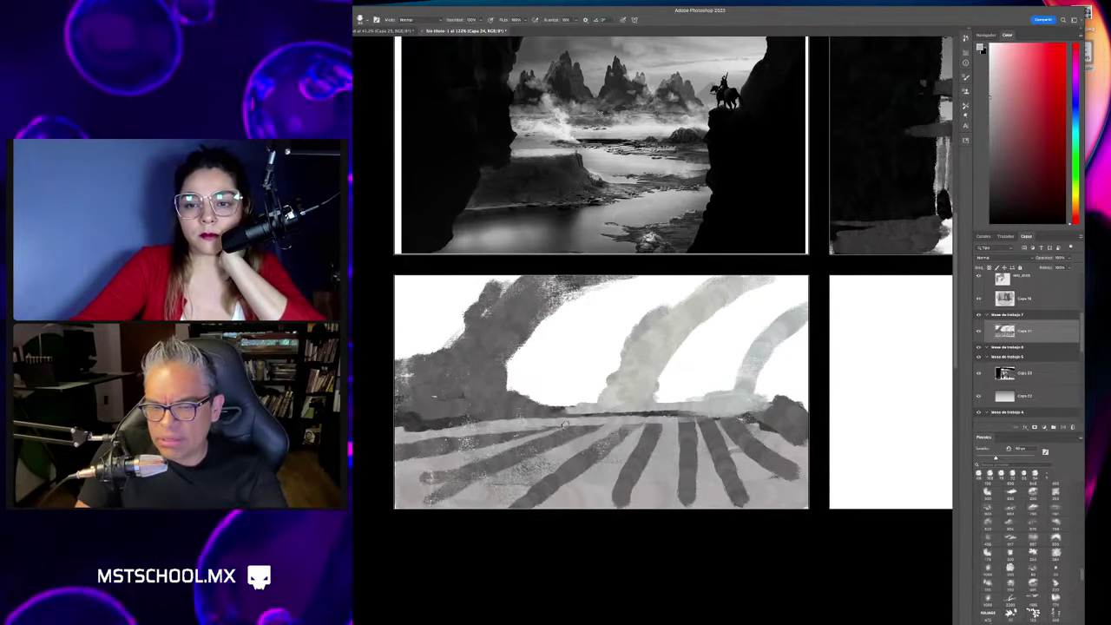
pyautogui.moveTo(438, 438); pyautogui.dragTo(672, 430)
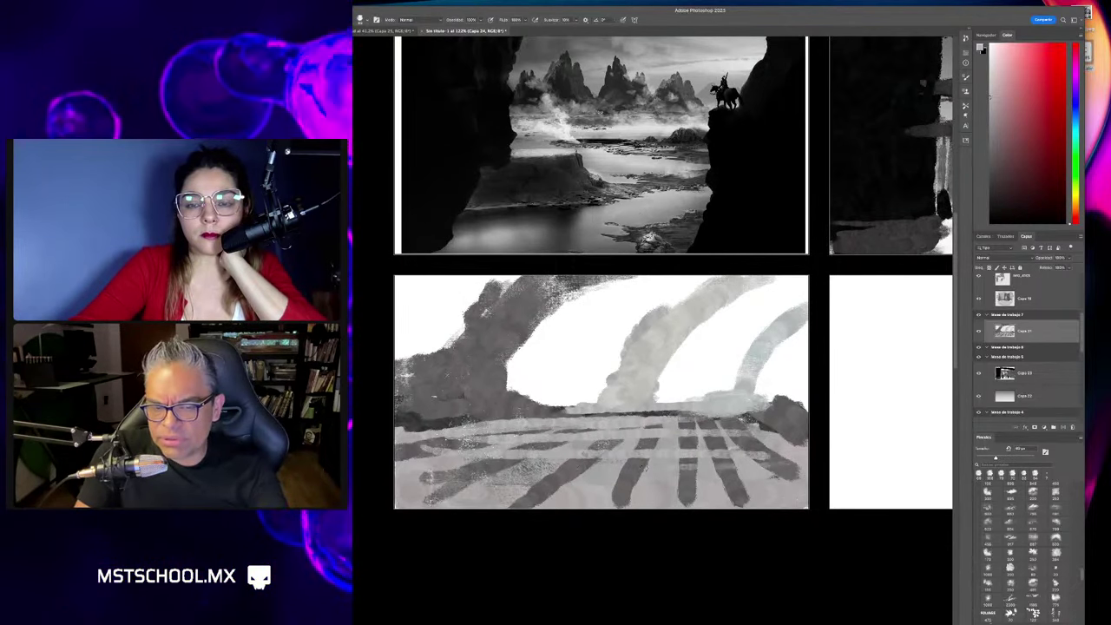
# With a smaller brush and sampled dark greys, darken the horizon line and add trunk strokes.
pyautogui.keyDown('alt'); pyautogui.click(429, 421); pyautogui.keyUp('alt')
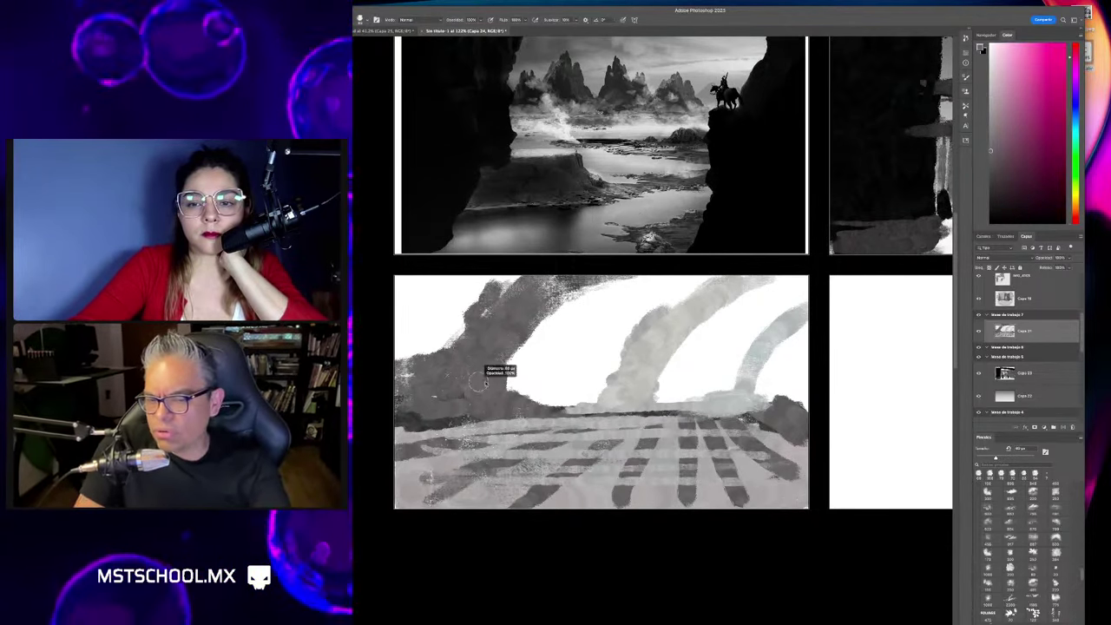
pyautogui.press('[')
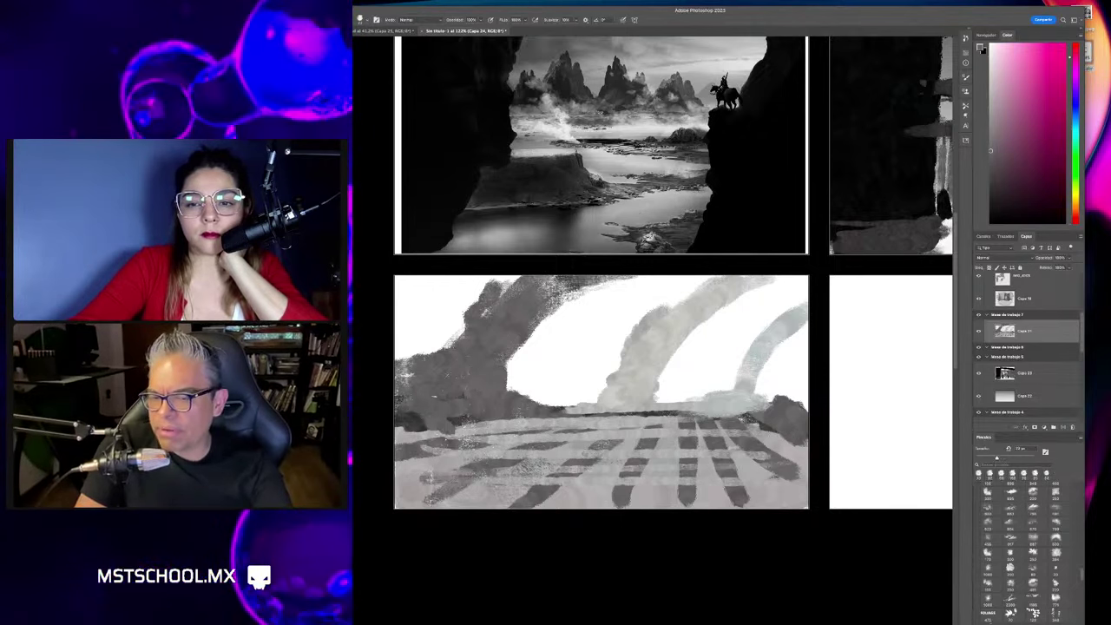
pyautogui.keyDown('alt'); pyautogui.click(451, 425); pyautogui.keyUp('alt')
pyautogui.moveTo(429, 418); pyautogui.dragTo(530, 438)
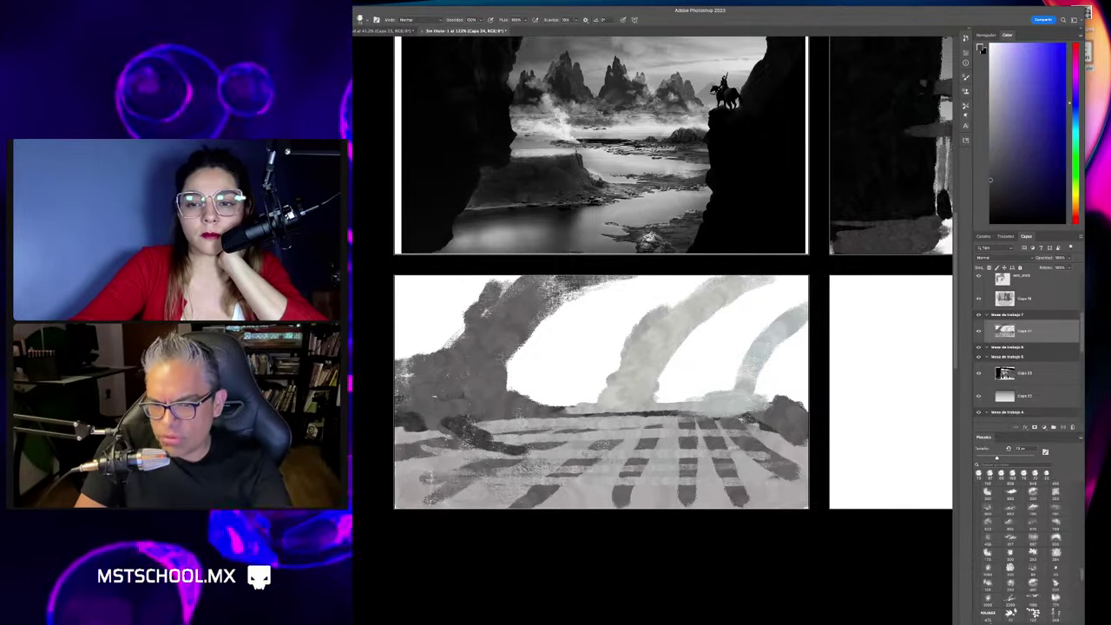
pyautogui.moveTo(458, 347)
pyautogui.mouseDown()
pyautogui.moveTo(452, 421)
pyautogui.moveTo(460, 356)
pyautogui.mouseUp()
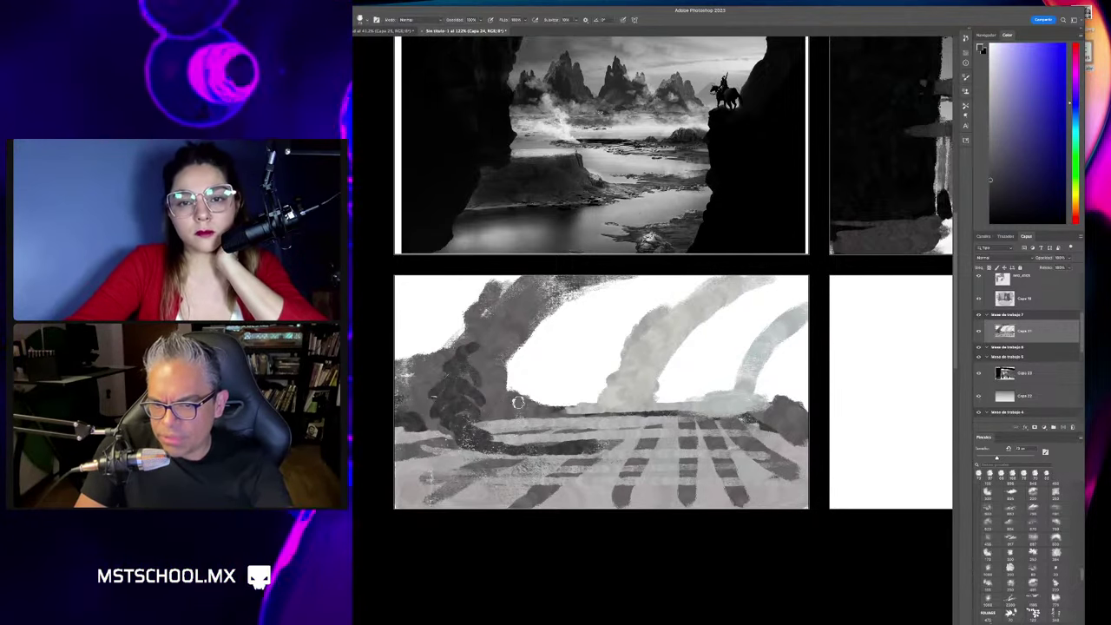
pyautogui.moveTo(517, 401); pyautogui.dragTo(619, 421)
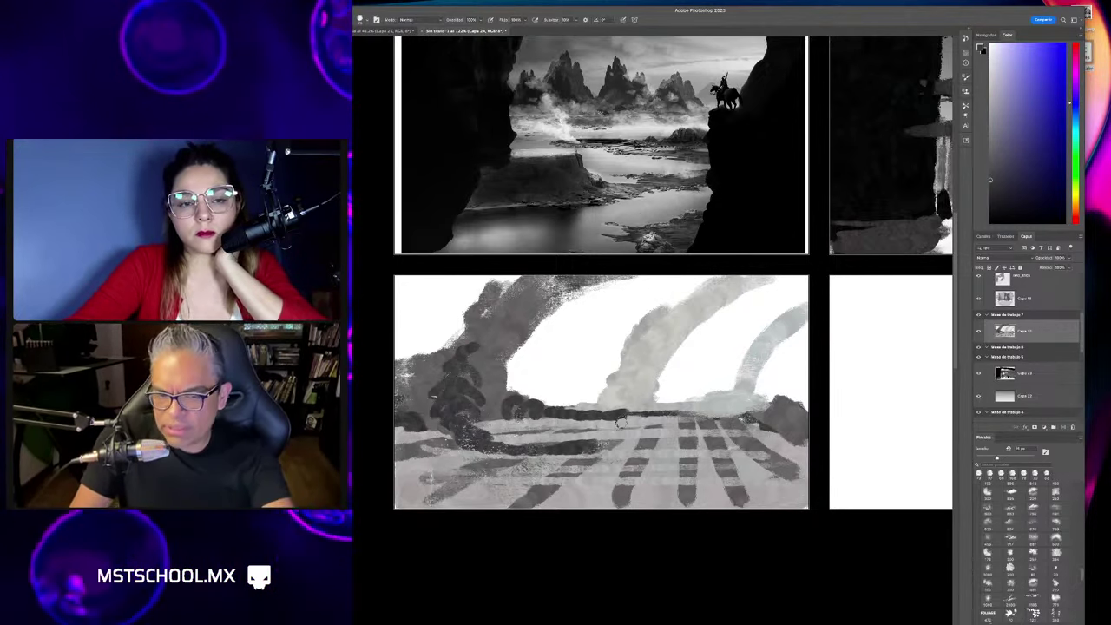
pyautogui.keyDown('alt'); pyautogui.click(507, 382); pyautogui.keyUp('alt')
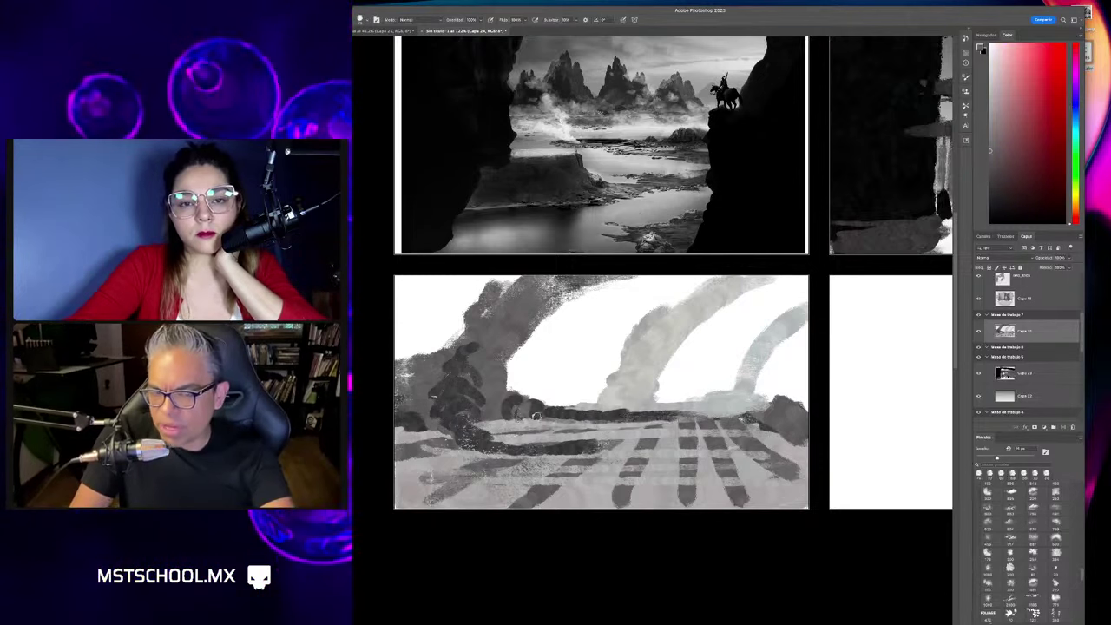
pyautogui.moveTo(535, 417); pyautogui.dragTo(677, 419)
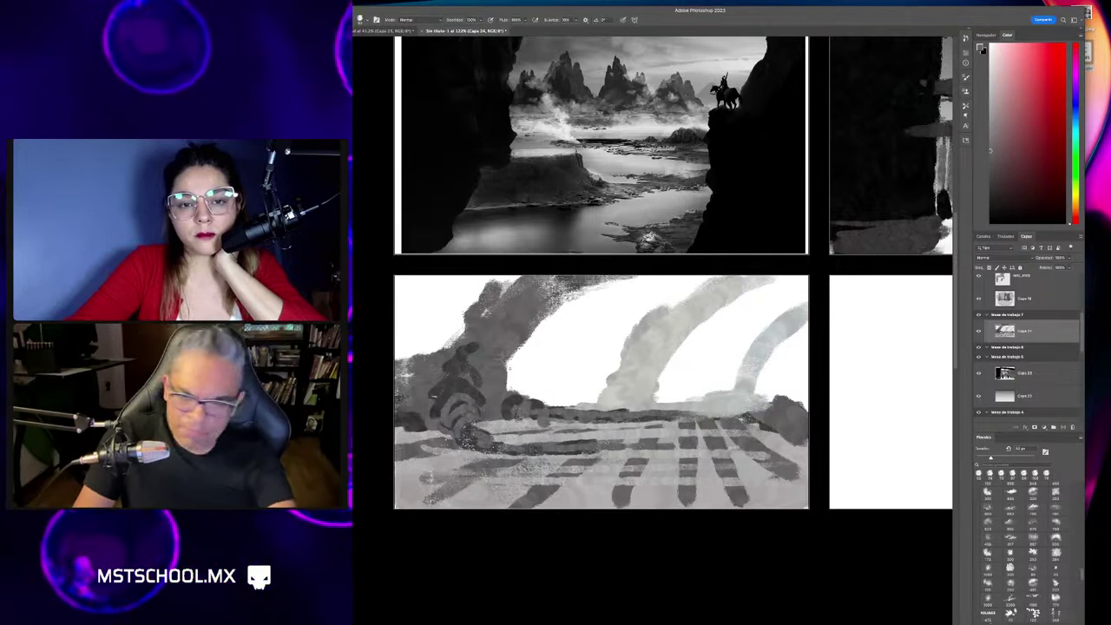
# Build up the dark tree mass with a top-left branch, upper trunk and curved root arcs.
pyautogui.keyDown('alt'); pyautogui.click(444, 369); pyautogui.keyUp('alt')
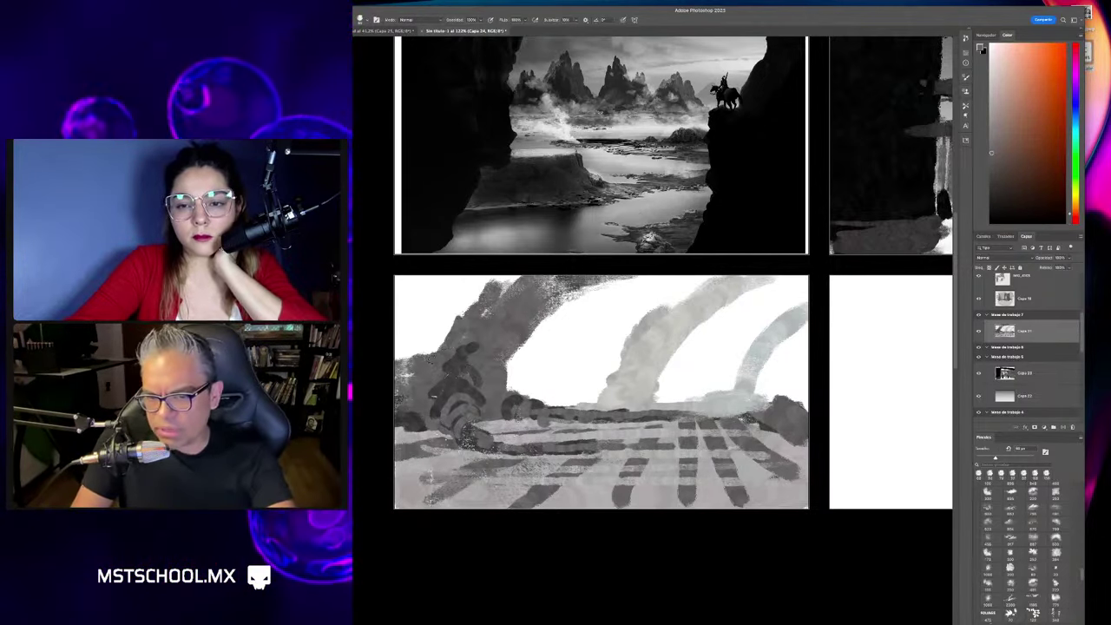
pyautogui.keyDown('alt'); pyautogui.click(420, 400); pyautogui.keyUp('alt')
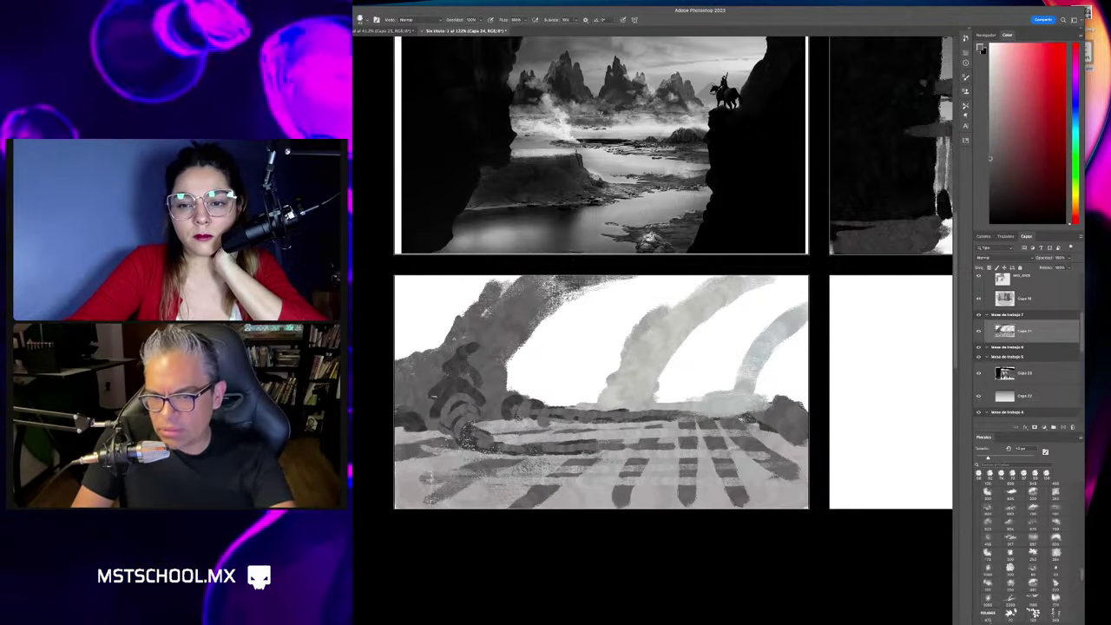
pyautogui.moveTo(420, 400); pyautogui.dragTo(432, 395)
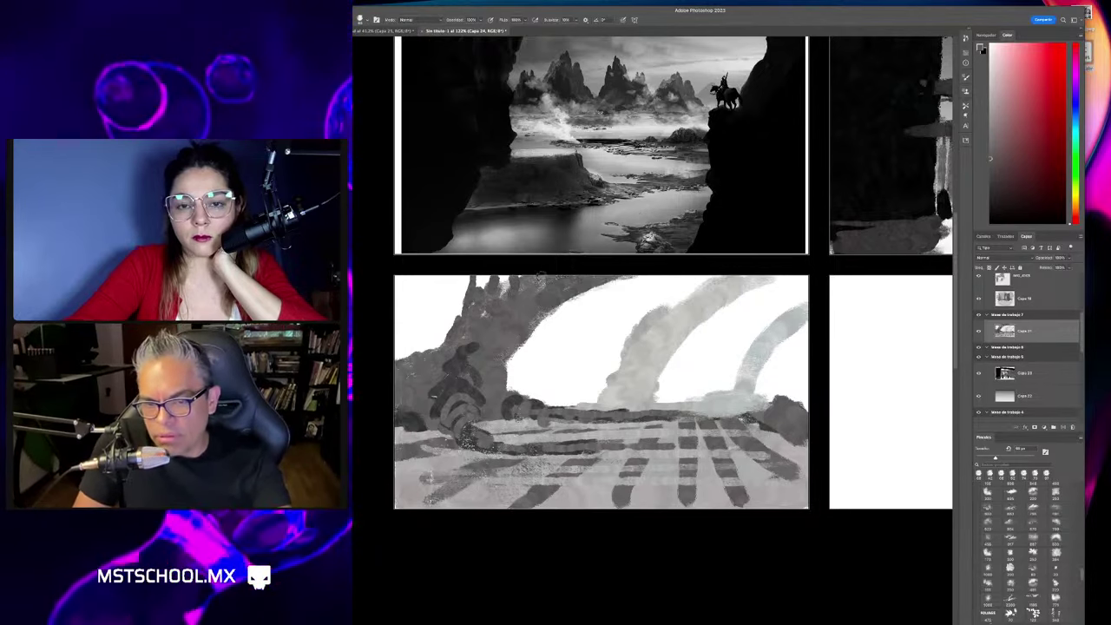
pyautogui.moveTo(441, 288); pyautogui.dragTo(452, 314)
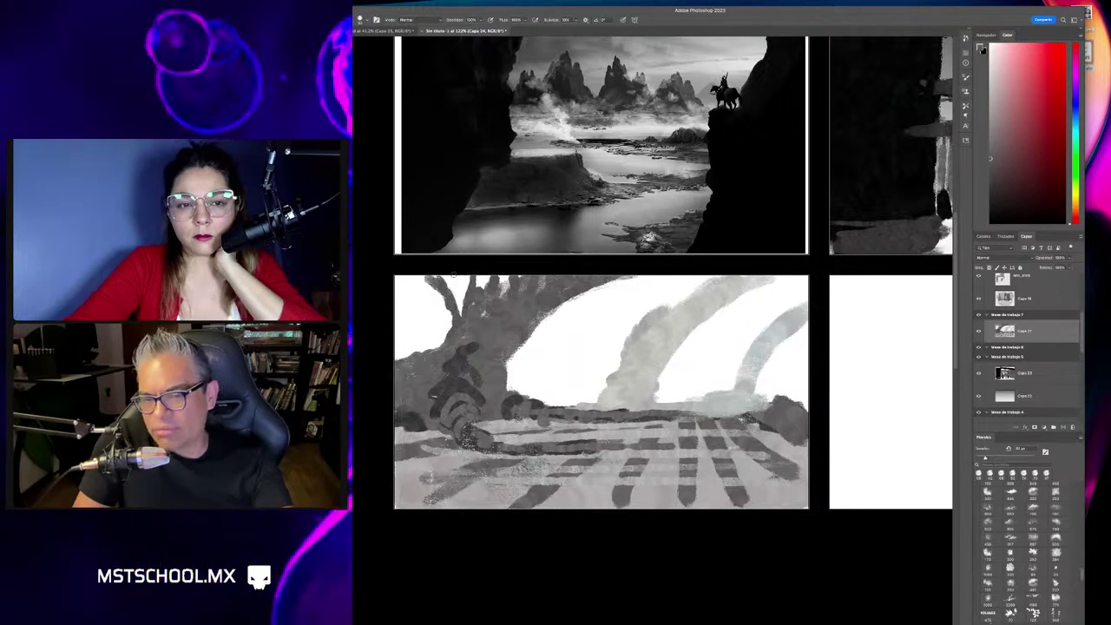
pyautogui.moveTo(443, 303); pyautogui.dragTo(397, 356)
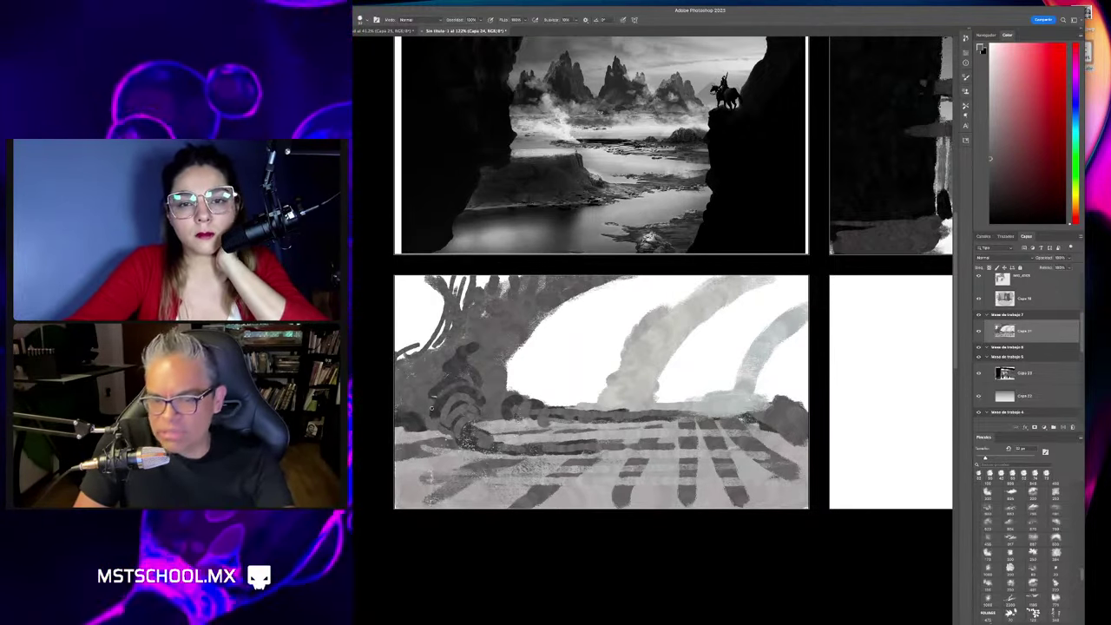
pyautogui.moveTo(467, 393); pyautogui.dragTo(475, 374)
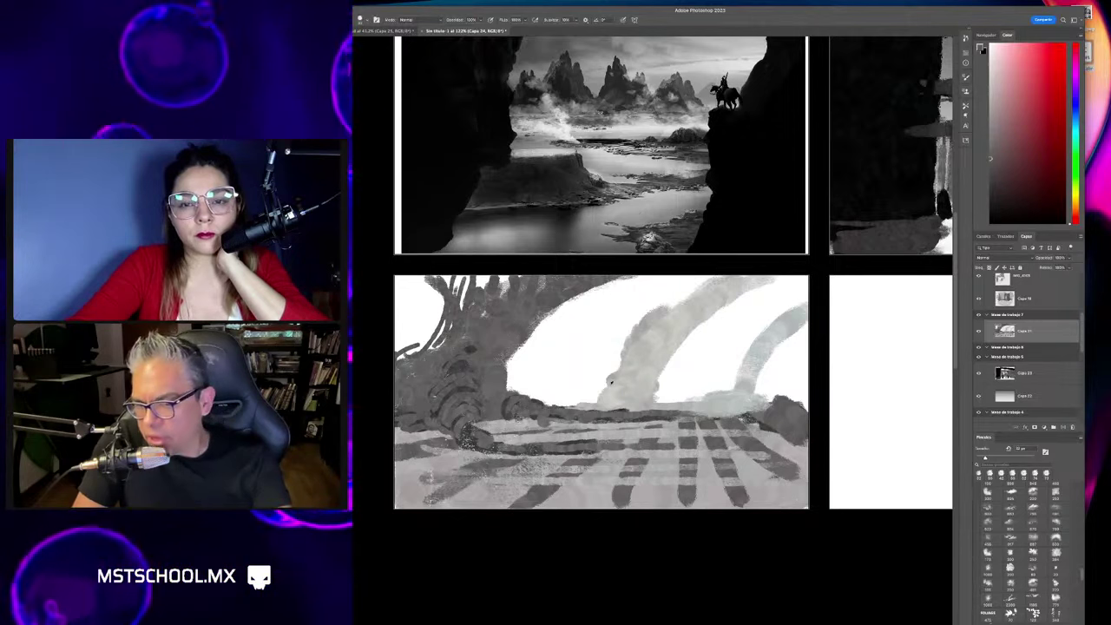
# Paint textured light grey strokes along a light beam with a larger brush, then switch to the browser.
pyautogui.keyDown('alt'); pyautogui.click(617, 395); pyautogui.keyUp('alt')
pyautogui.keyDown('alt'); pyautogui.click(743, 372); pyautogui.keyUp('alt')
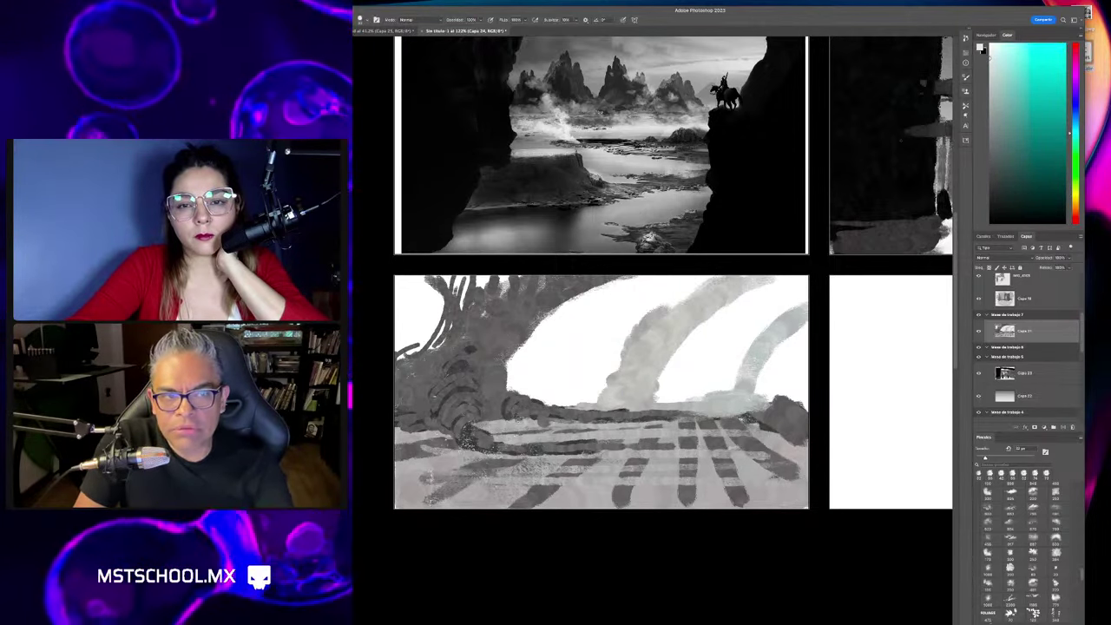
pyautogui.press(']')
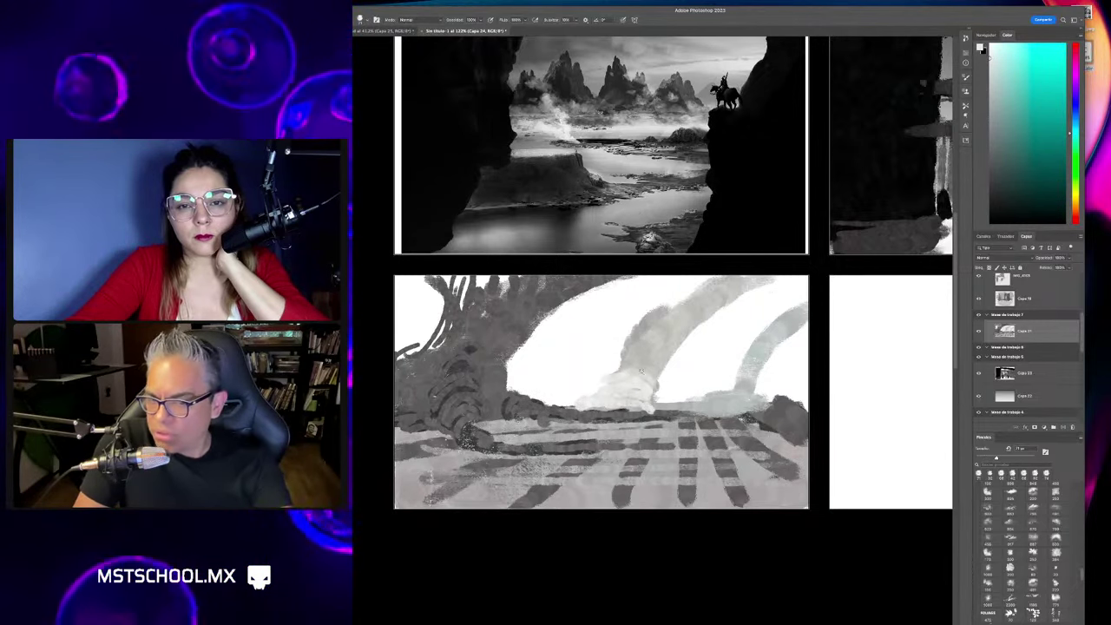
pyautogui.moveTo(629, 361); pyautogui.dragTo(684, 315)
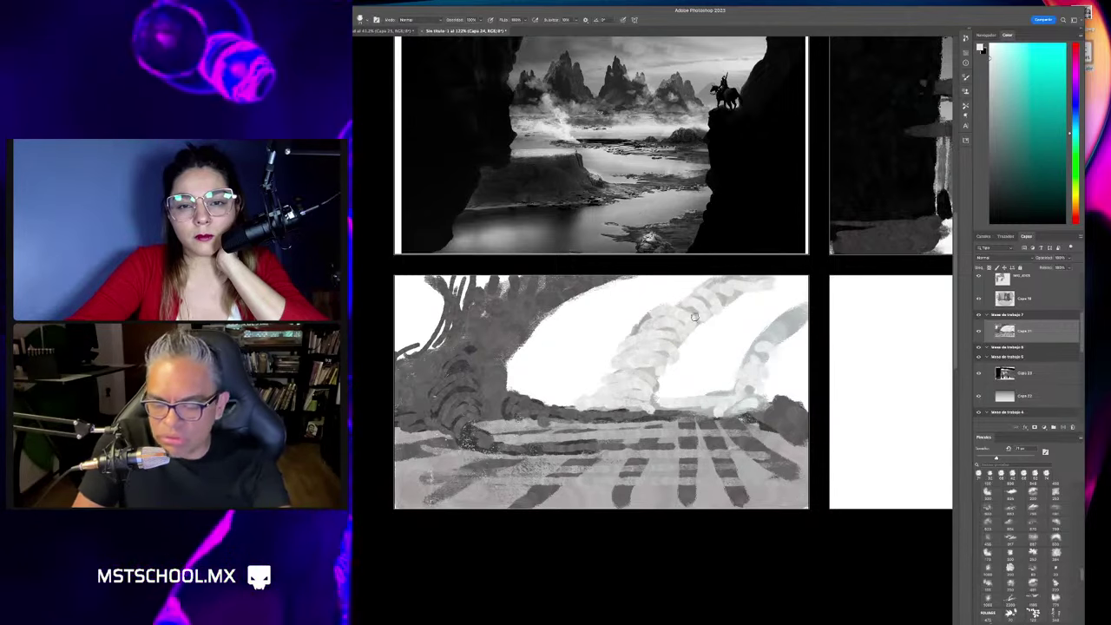
pyautogui.press('super+Tab')
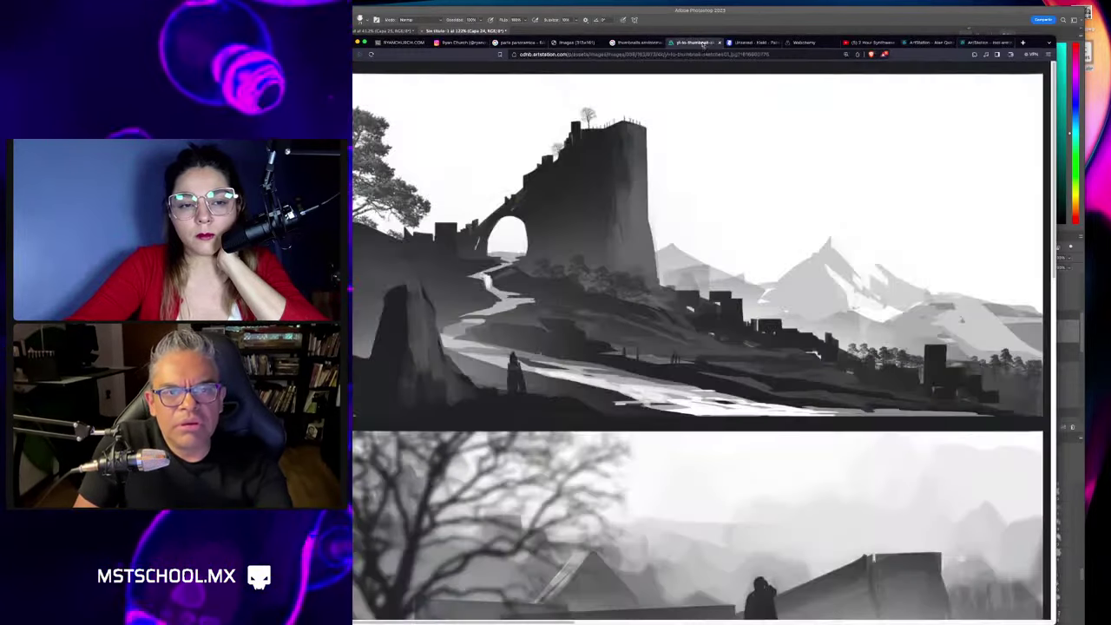
# Filter the portfolio to SCENARIOS, view Maravilla full-size fitted to the window, then return to Photoshop.
pyautogui.click(694, 42)
pyautogui.click(919, 42)
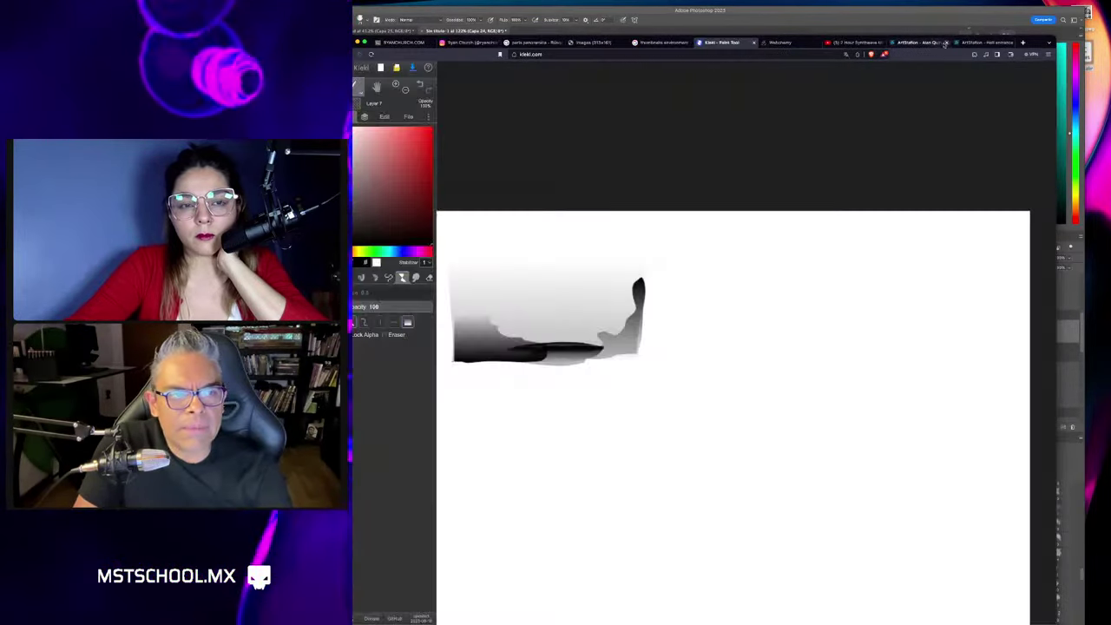
pyautogui.scroll(10, 699, 365)
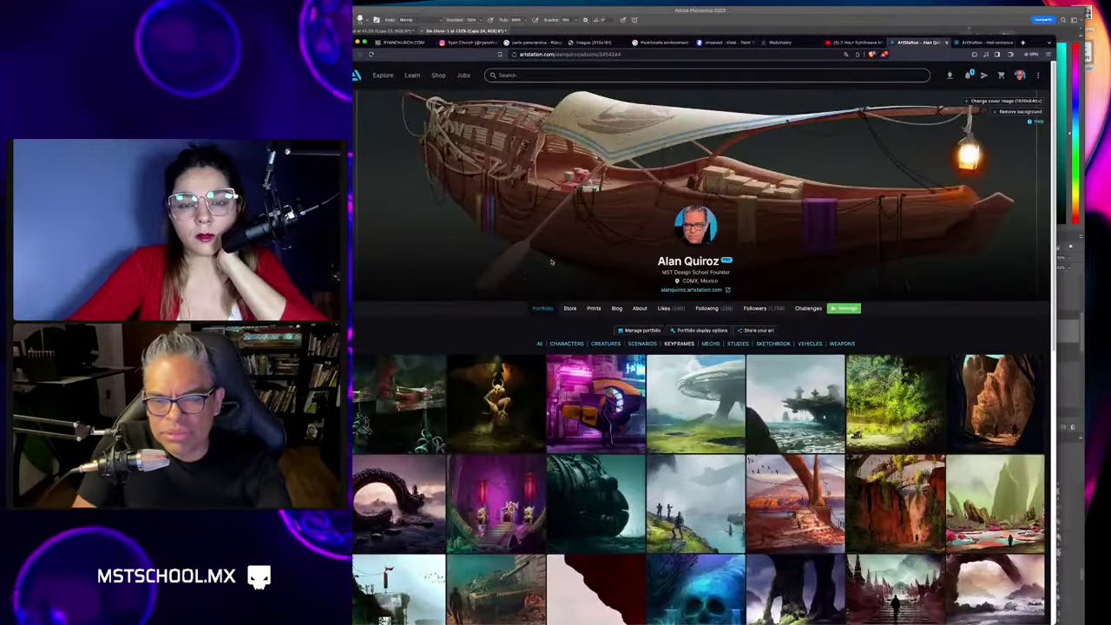
pyautogui.click(652, 345)
pyautogui.click(402, 408)
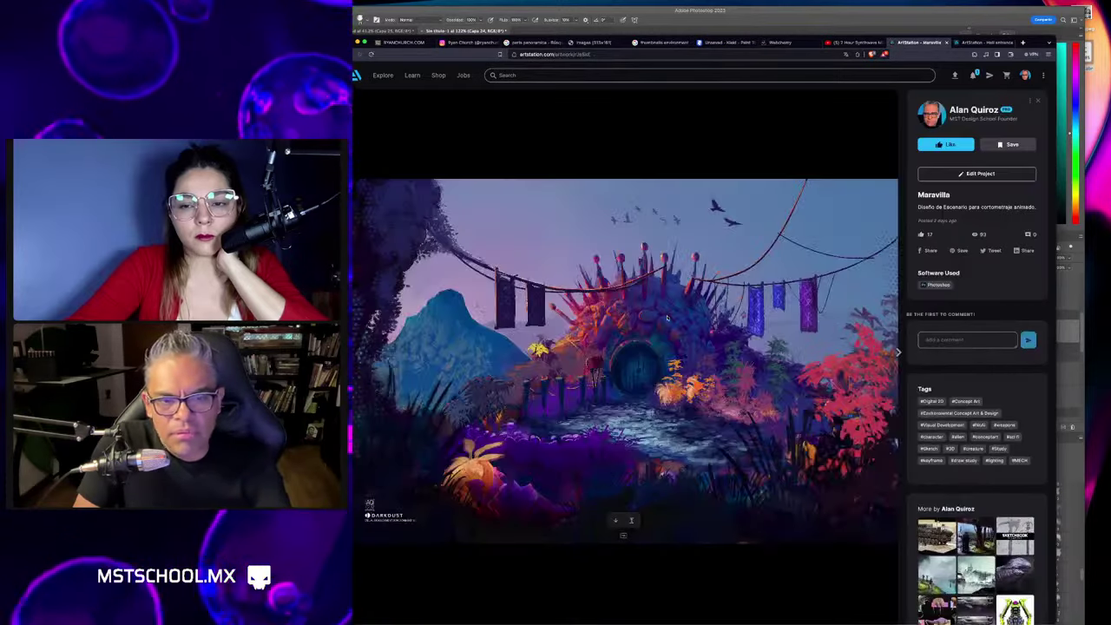
pyautogui.click(630, 522)
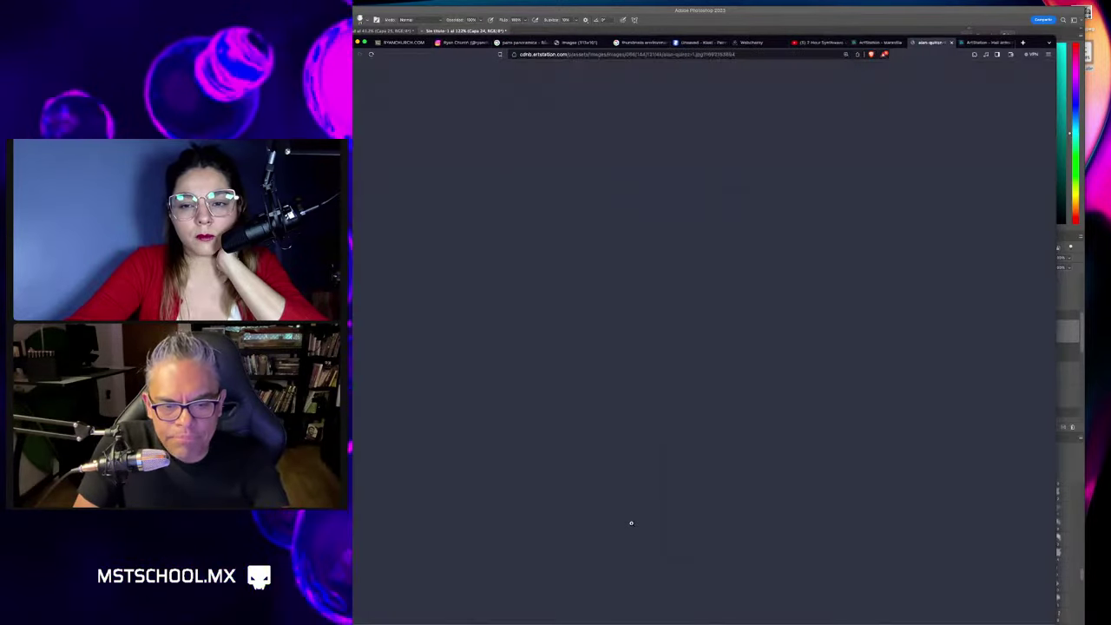
pyautogui.click(671, 406)
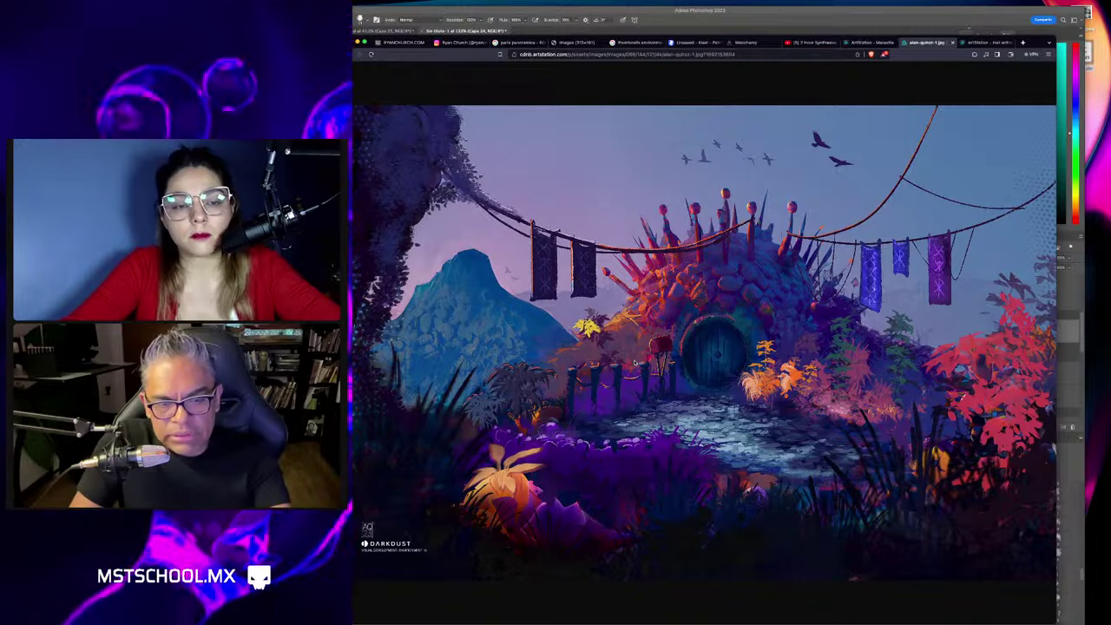
pyautogui.press('super+Tab')
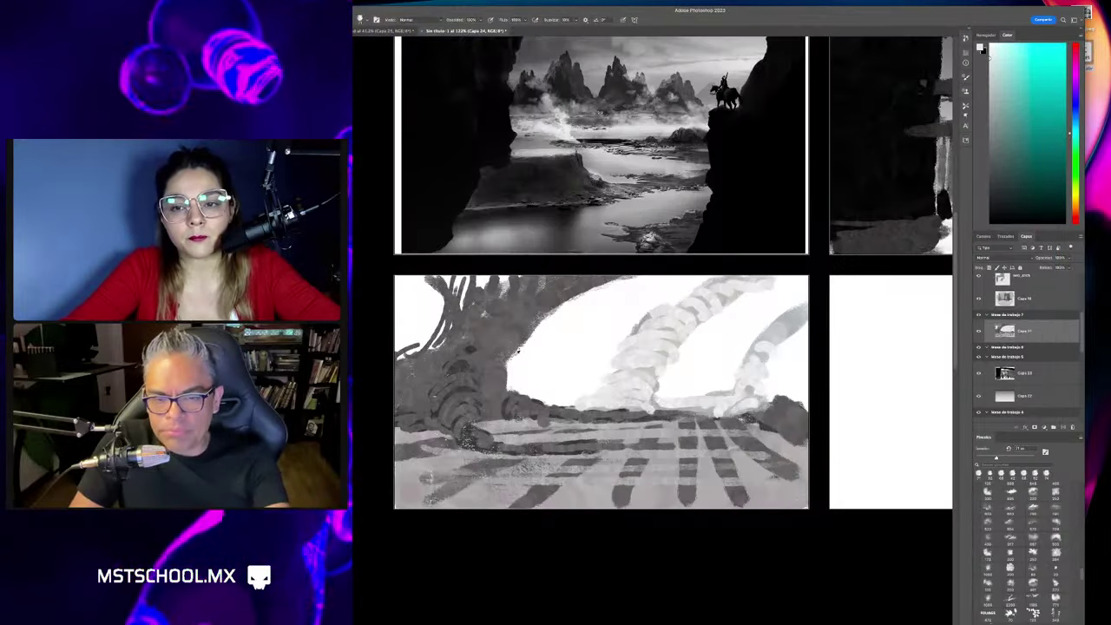
# Sample greys, paint two long light horizontal strokes across the platform floor, and zoom out to the sheet.
pyautogui.keyDown('alt'); pyautogui.click(491, 367); pyautogui.keyUp('alt')
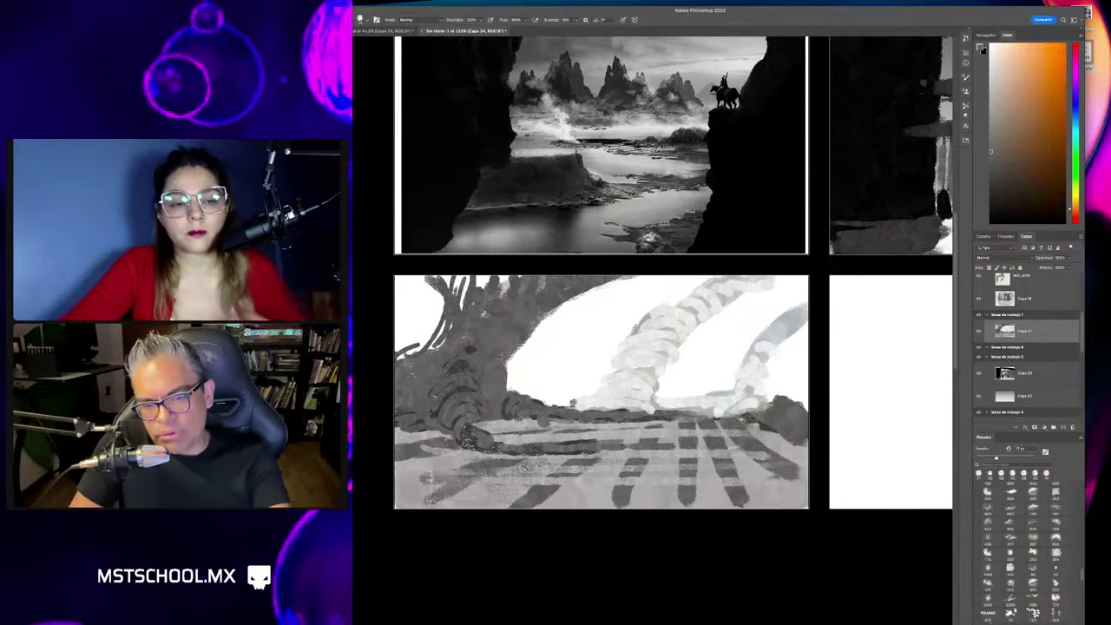
pyautogui.keyDown('alt'); pyautogui.click(649, 373); pyautogui.keyUp('alt')
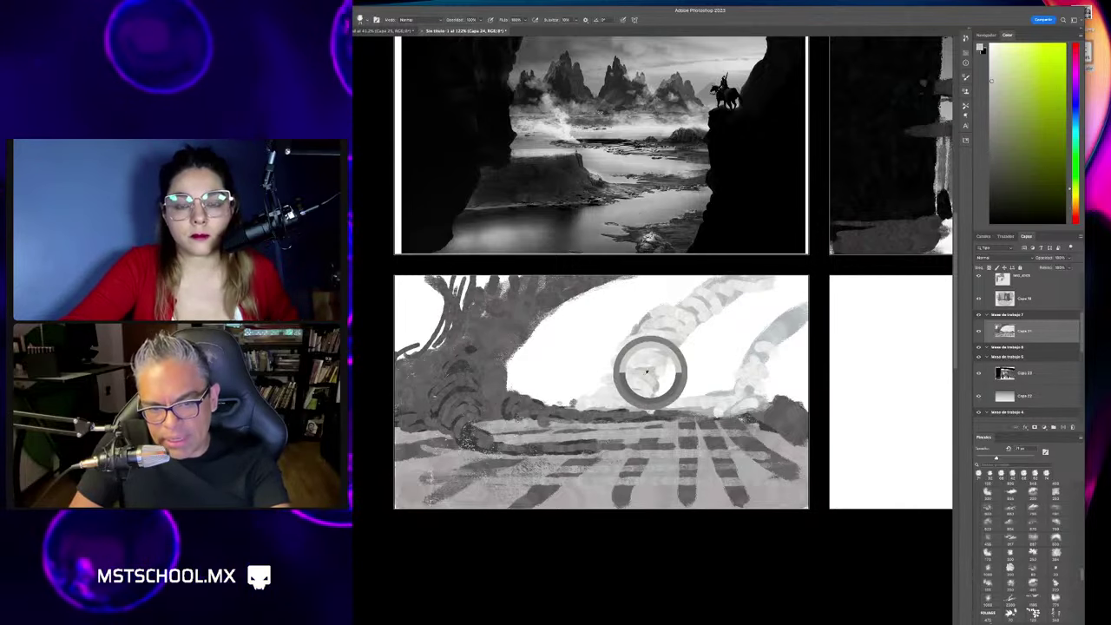
pyautogui.keyDown('alt'); pyautogui.click(572, 400); pyautogui.keyUp('alt')
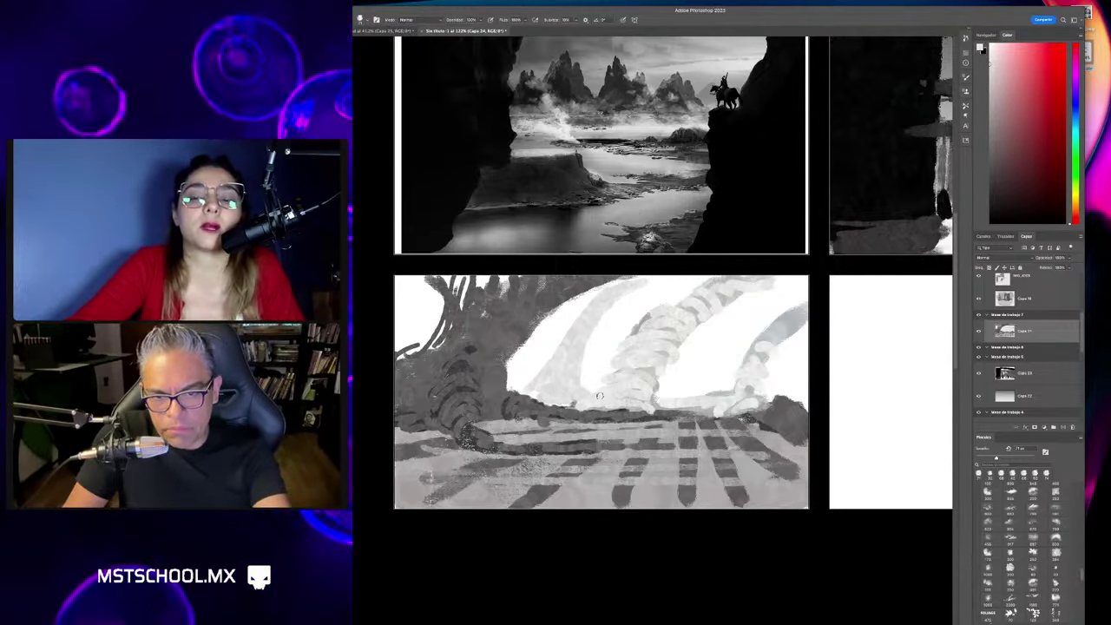
pyautogui.keyDown('alt'); pyautogui.click(725, 391); pyautogui.keyUp('alt')
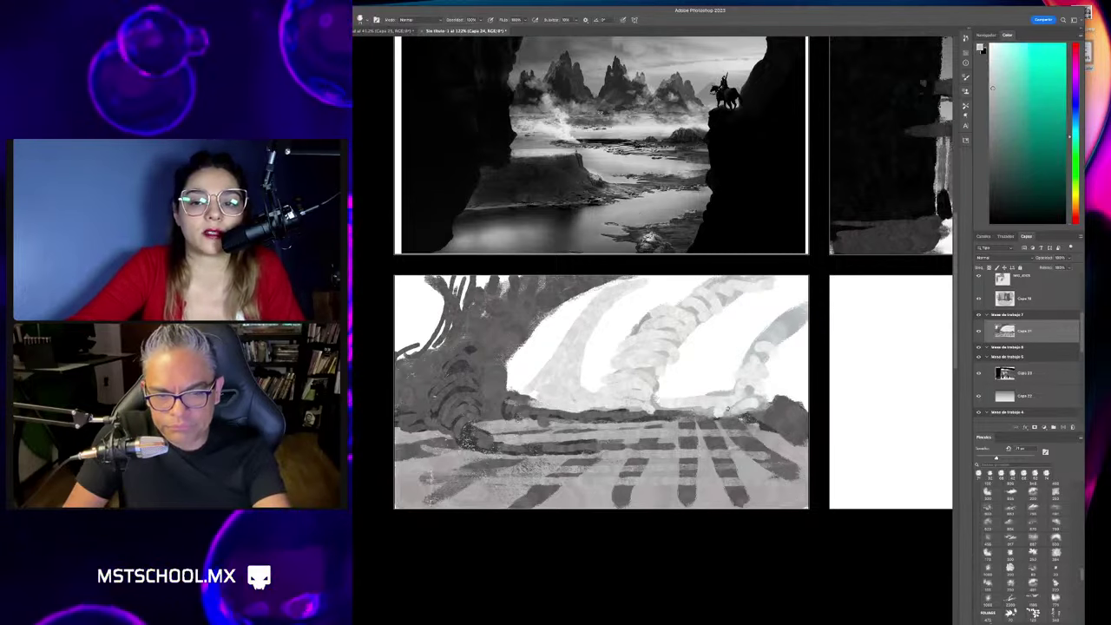
pyautogui.keyDown('alt'); pyautogui.click(788, 405); pyautogui.keyUp('alt')
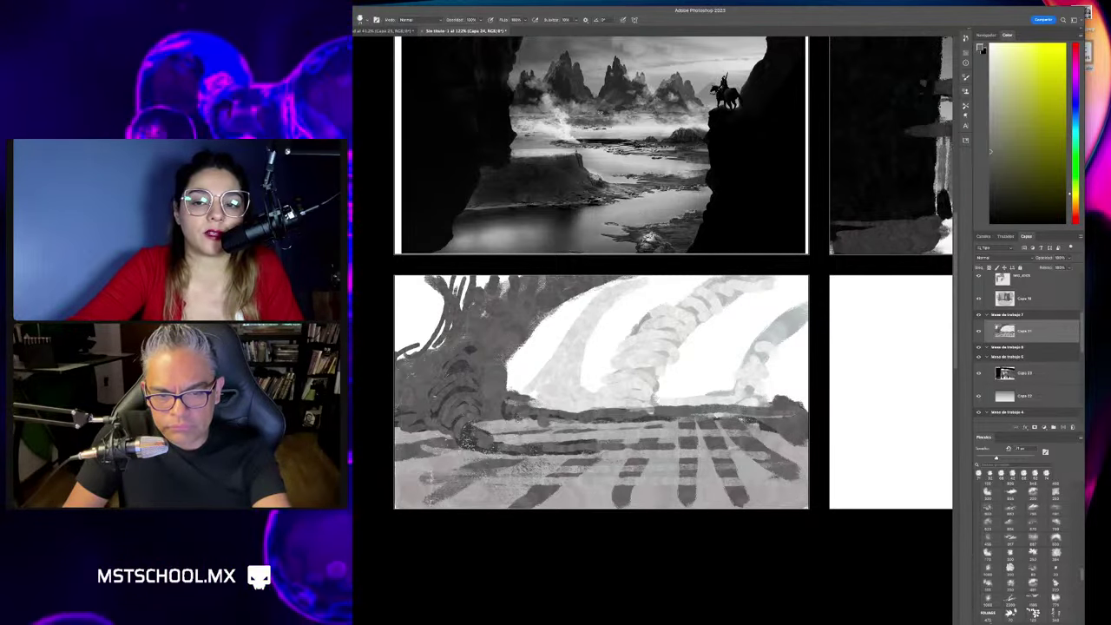
pyautogui.keyDown('alt'); pyautogui.click(553, 417); pyautogui.keyUp('alt')
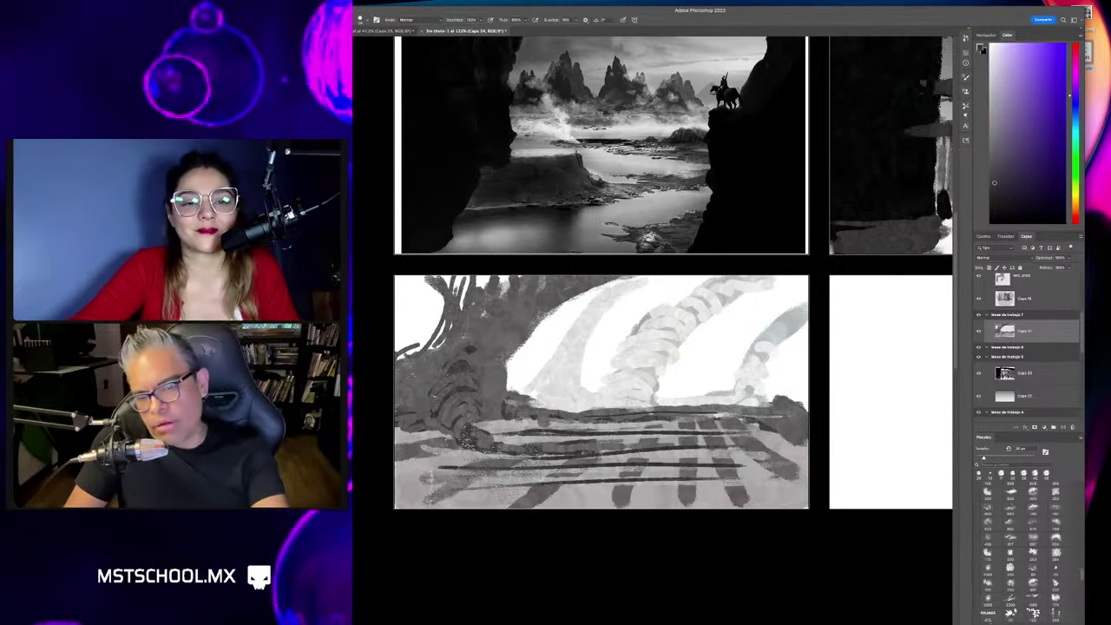
pyautogui.keyDown('alt'); pyautogui.click(718, 419); pyautogui.keyUp('alt')
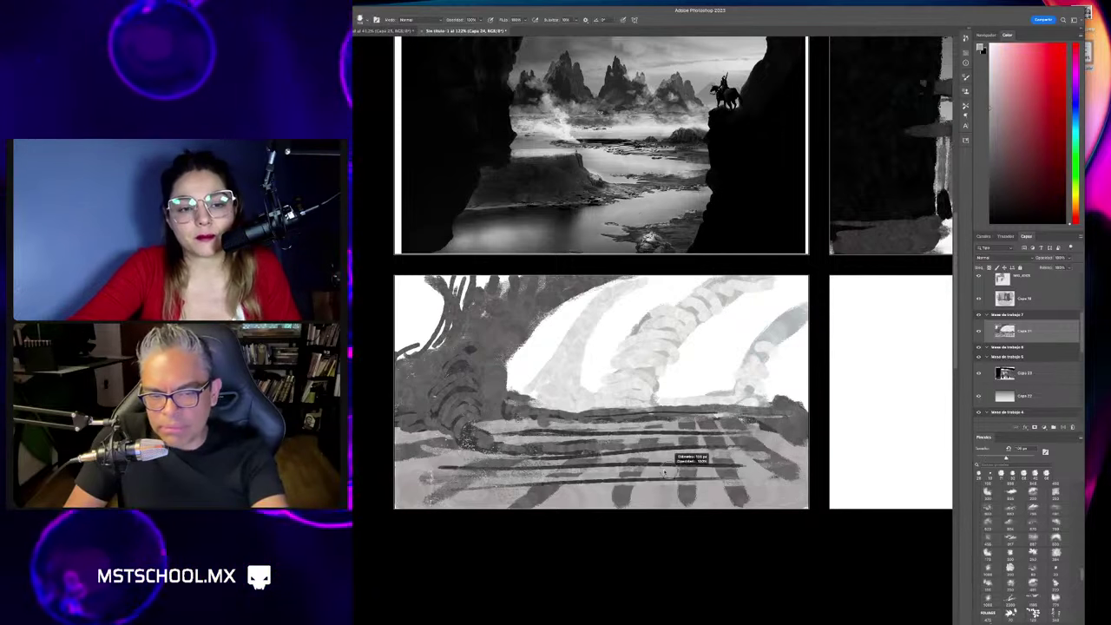
pyautogui.moveTo(467, 464); pyautogui.dragTo(701, 462)
pyautogui.moveTo(522, 477); pyautogui.dragTo(743, 473)
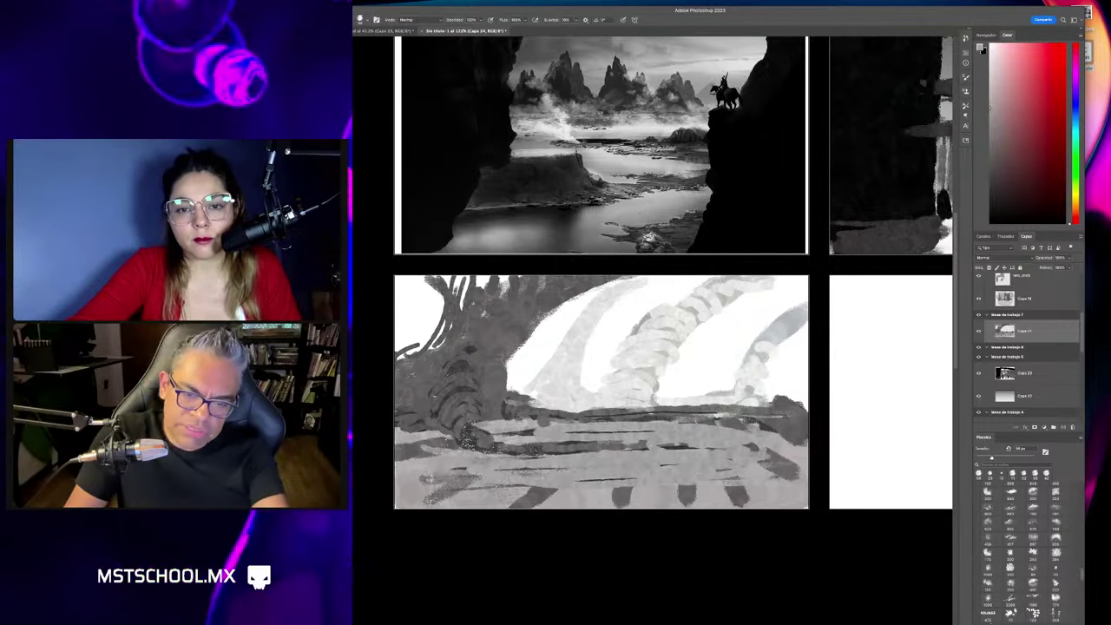
pyautogui.hotkey('ctrl', '-')
# Scroll to the tree sketch, sample a dark grey with the brush, and start Free Transform on it.
pyautogui.hscroll(3, 651, 286)
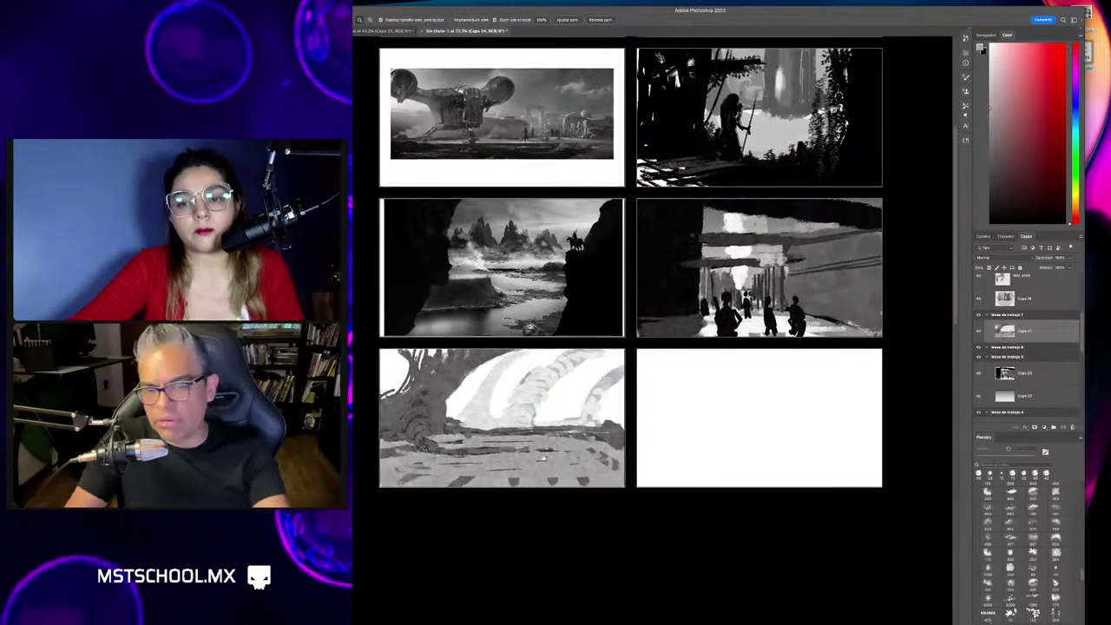
pyautogui.scroll(2, 651, 286)
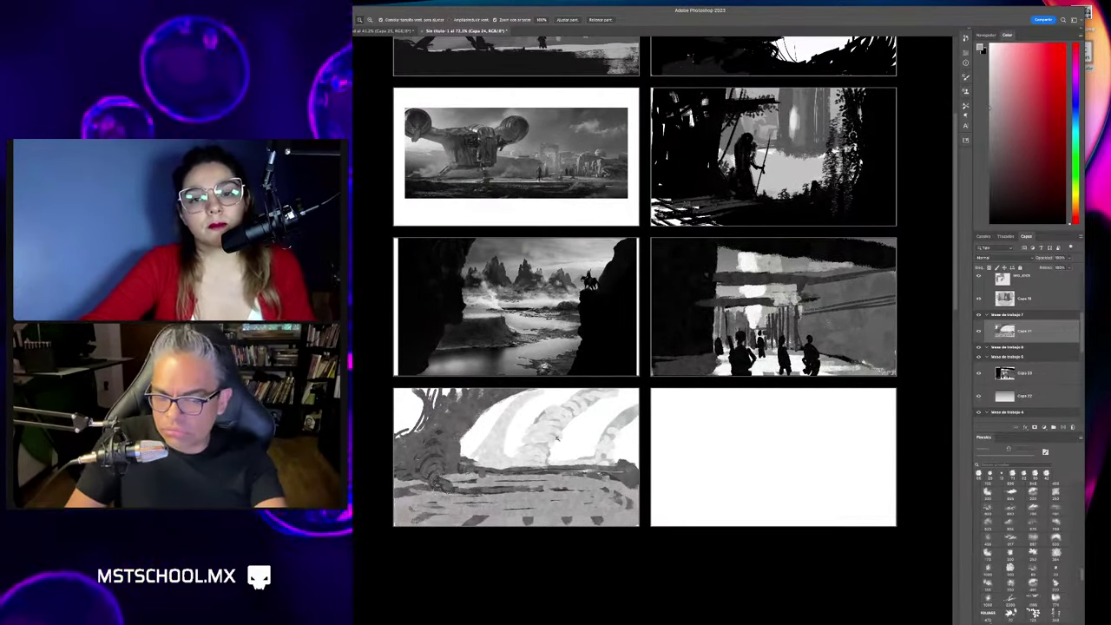
pyautogui.scroll(3, 510, 502)
pyautogui.scroll(2, 564, 451)
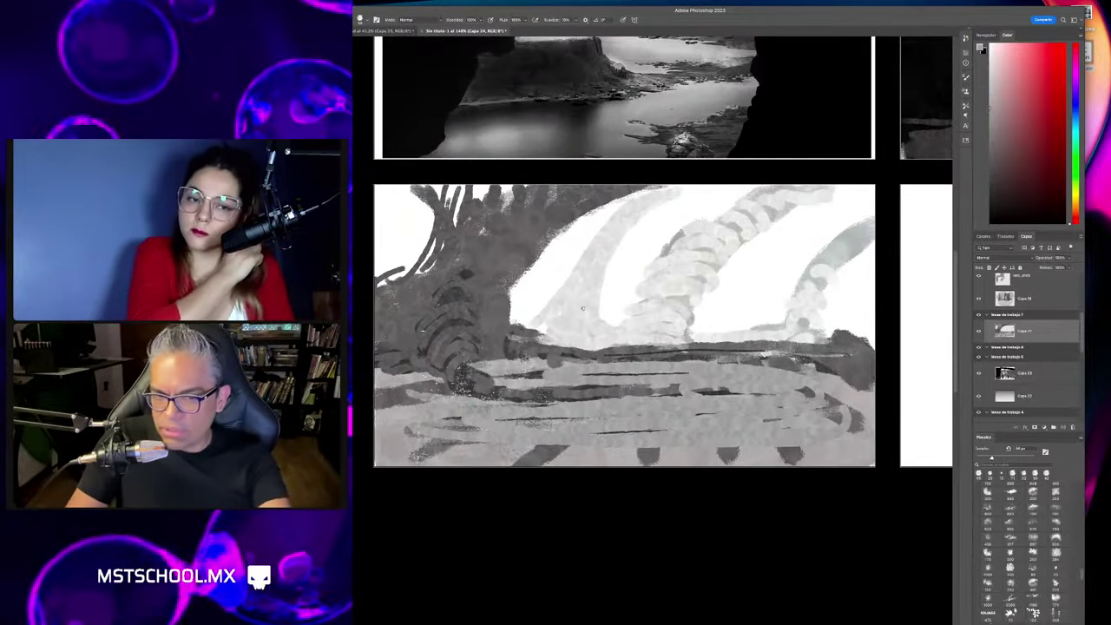
pyautogui.press('b')
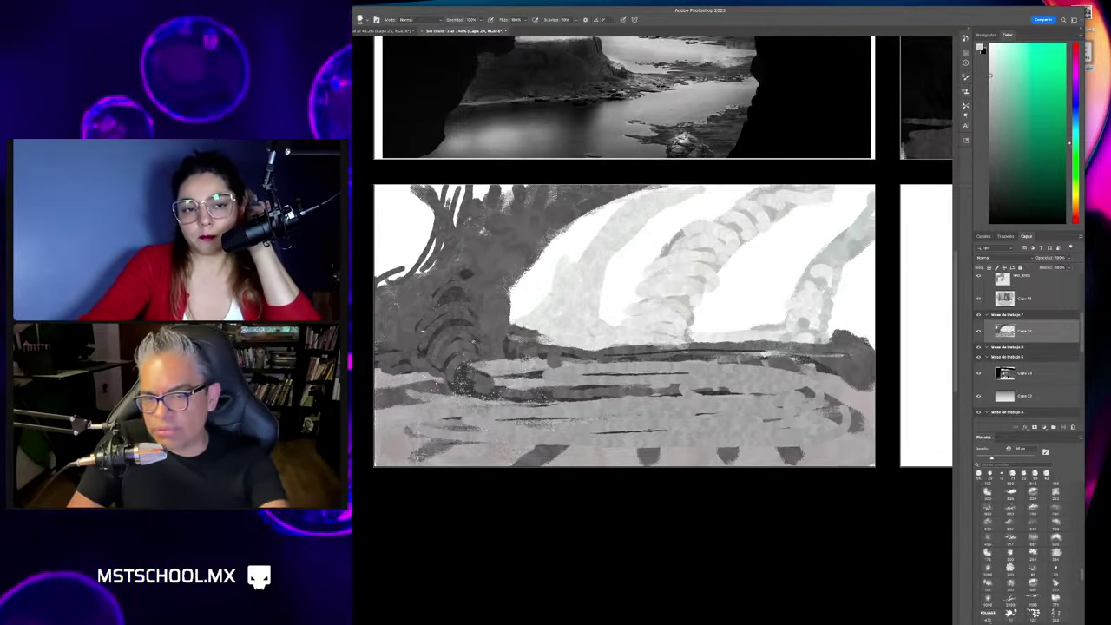
pyautogui.keyDown('alt'); pyautogui.click(464, 346); pyautogui.keyUp('alt')
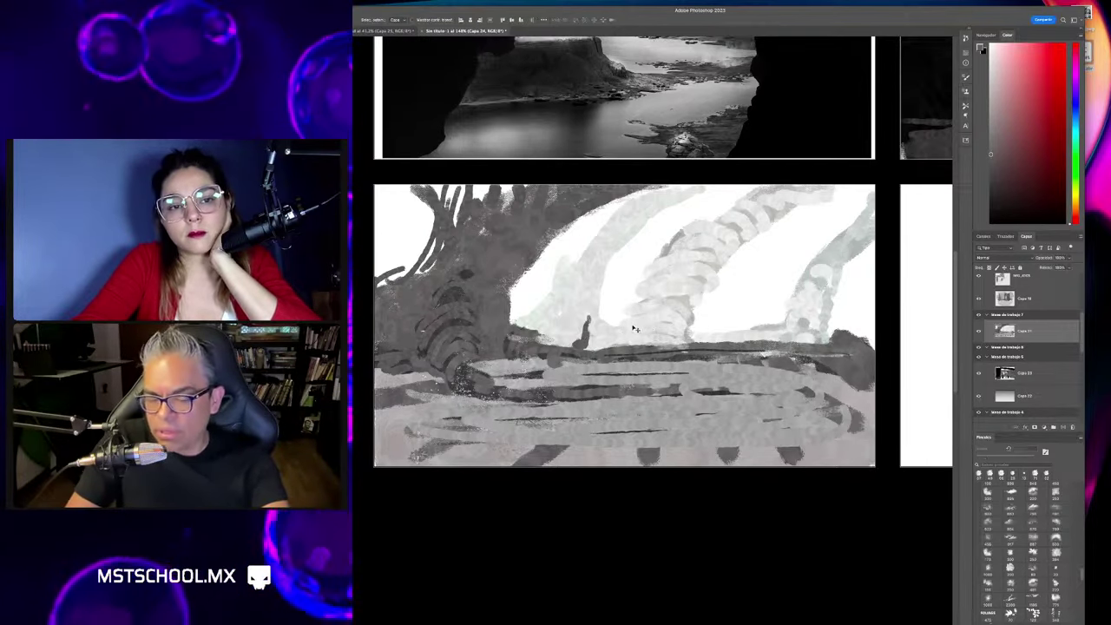
pyautogui.hotkey('ctrl', 't')
# Scale the sketch down to a smaller centred size inside its panel and commit.
pyautogui.moveTo(898, 170); pyautogui.dragTo(789, 257)
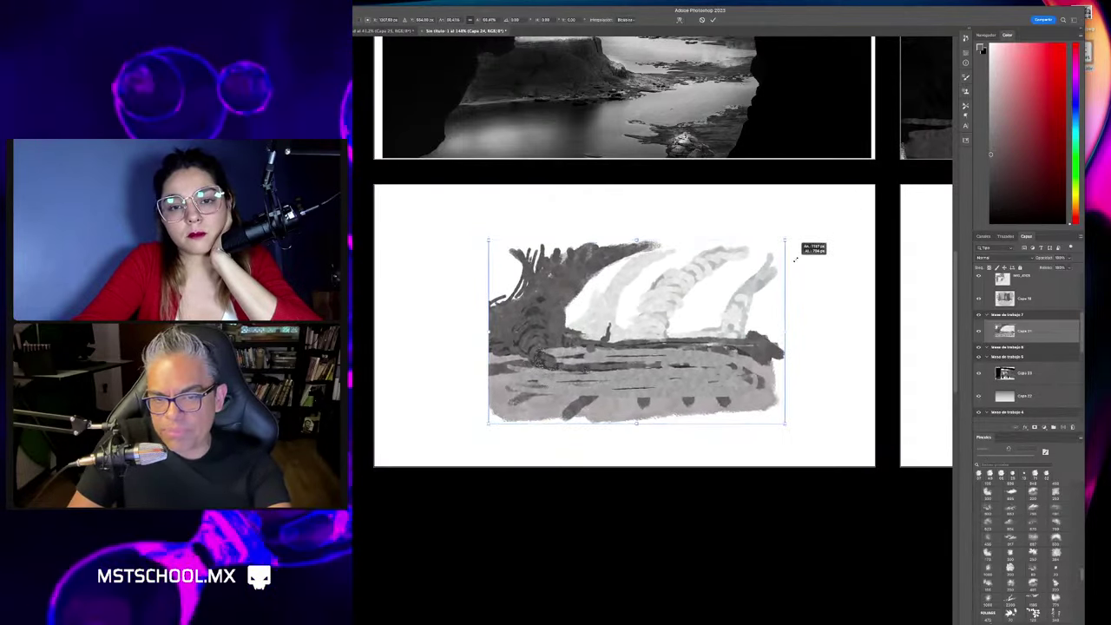
pyautogui.press('Return')
pyautogui.press('b')
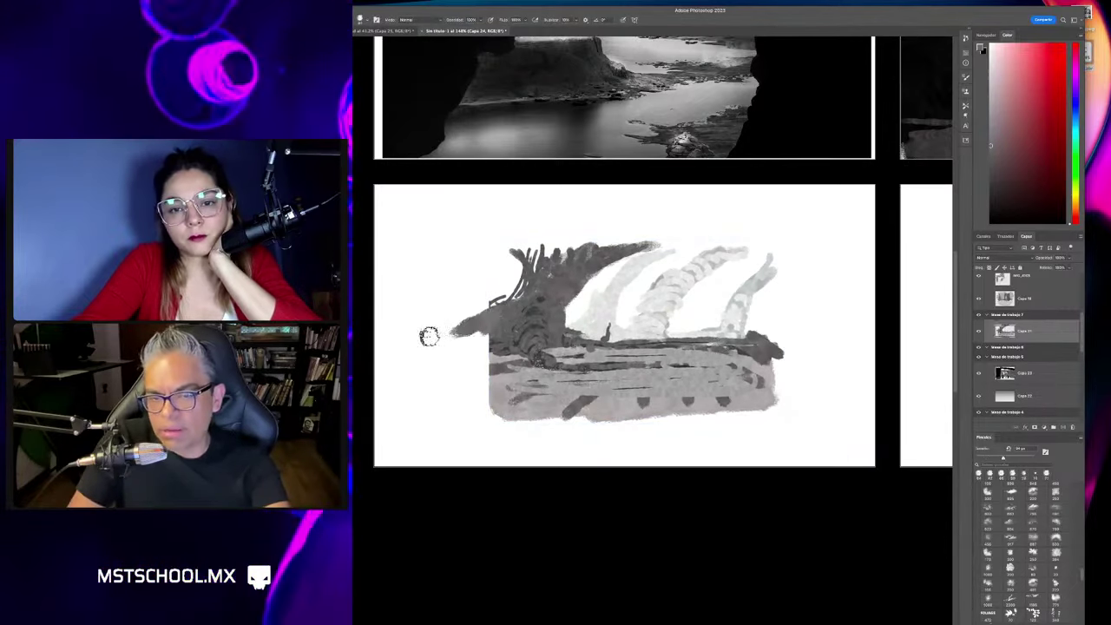
# Extend the trunk left, paint dark canopy branches across the top, and add white beam highlights.
pyautogui.moveTo(382, 348); pyautogui.dragTo(517, 340)
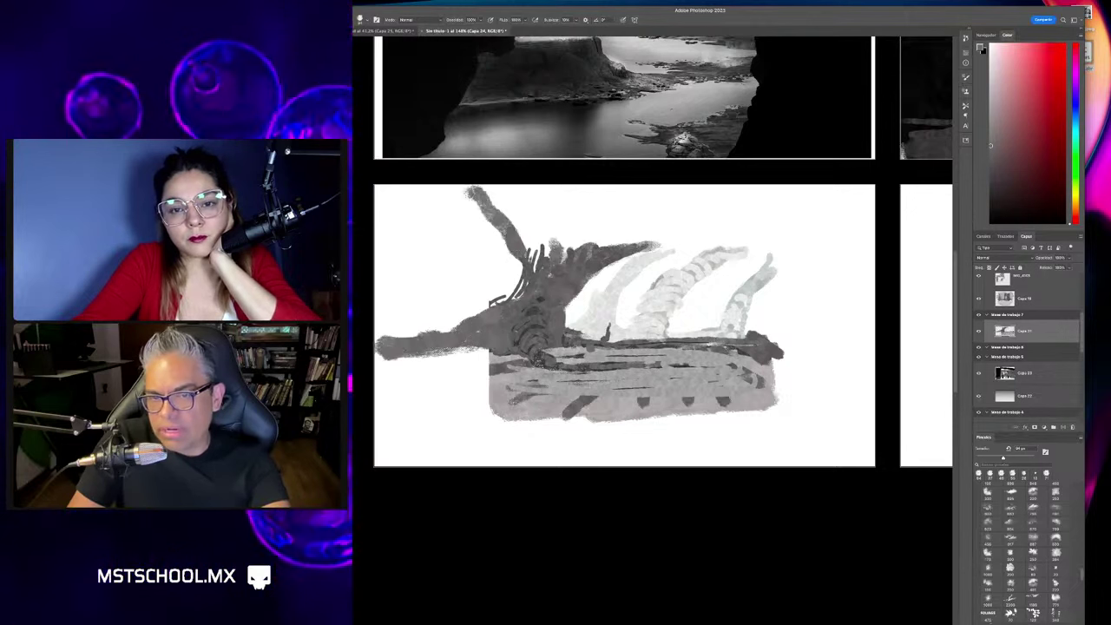
pyautogui.moveTo(521, 260); pyautogui.dragTo(508, 190)
pyautogui.moveTo(555, 260)
pyautogui.mouseDown()
pyautogui.moveTo(547, 187)
pyautogui.moveTo(629, 229)
pyautogui.mouseUp()
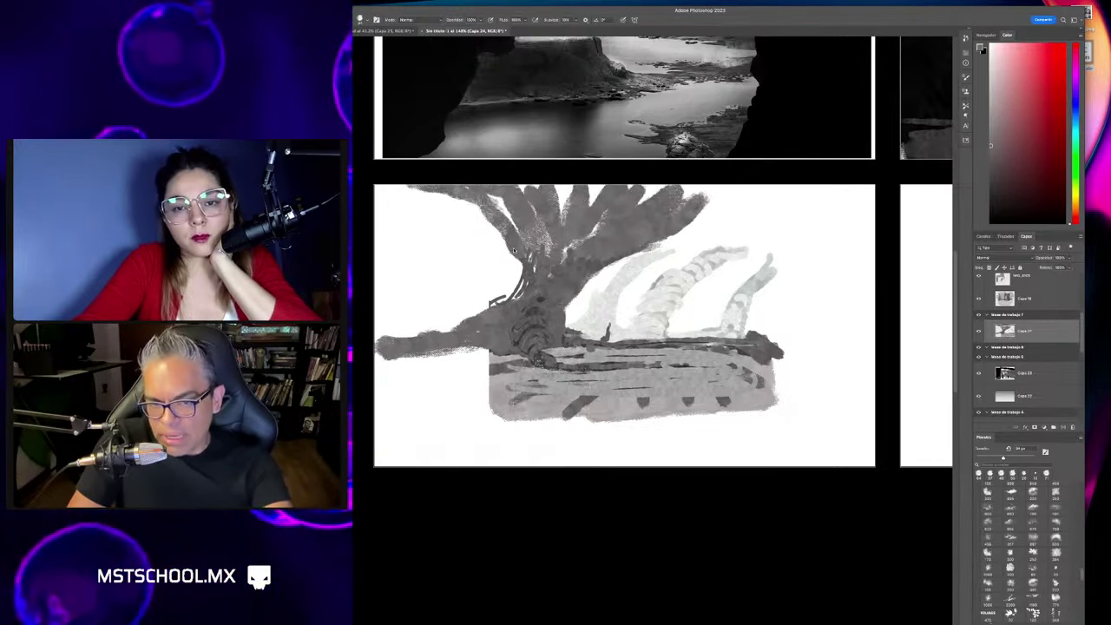
pyautogui.press('x')
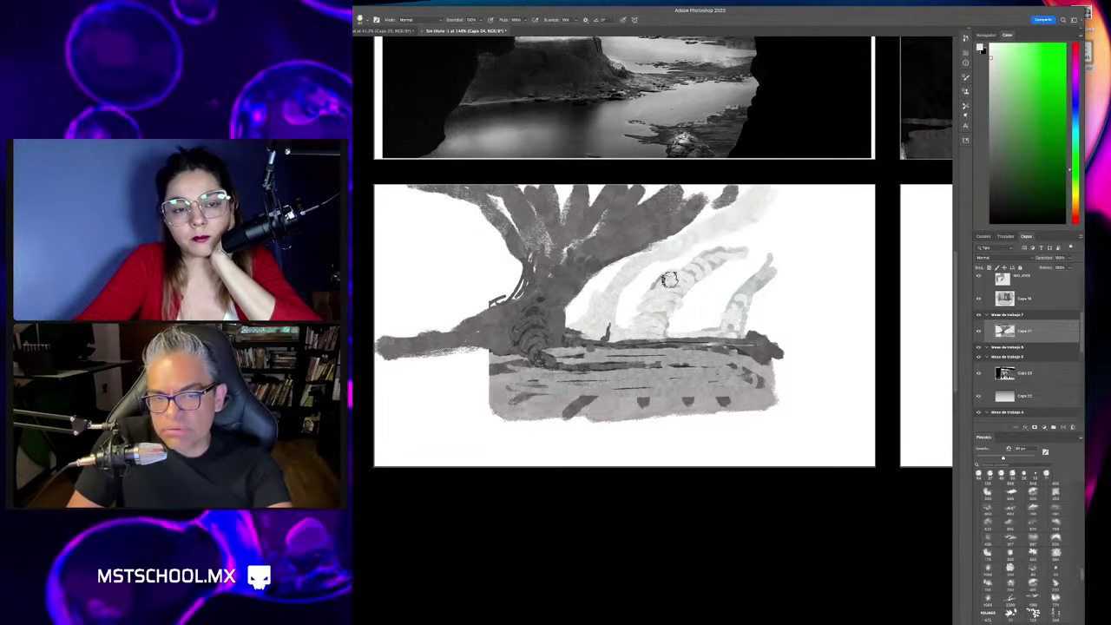
pyautogui.keyDown('alt'); pyautogui.click(720, 248); pyautogui.keyUp('alt')
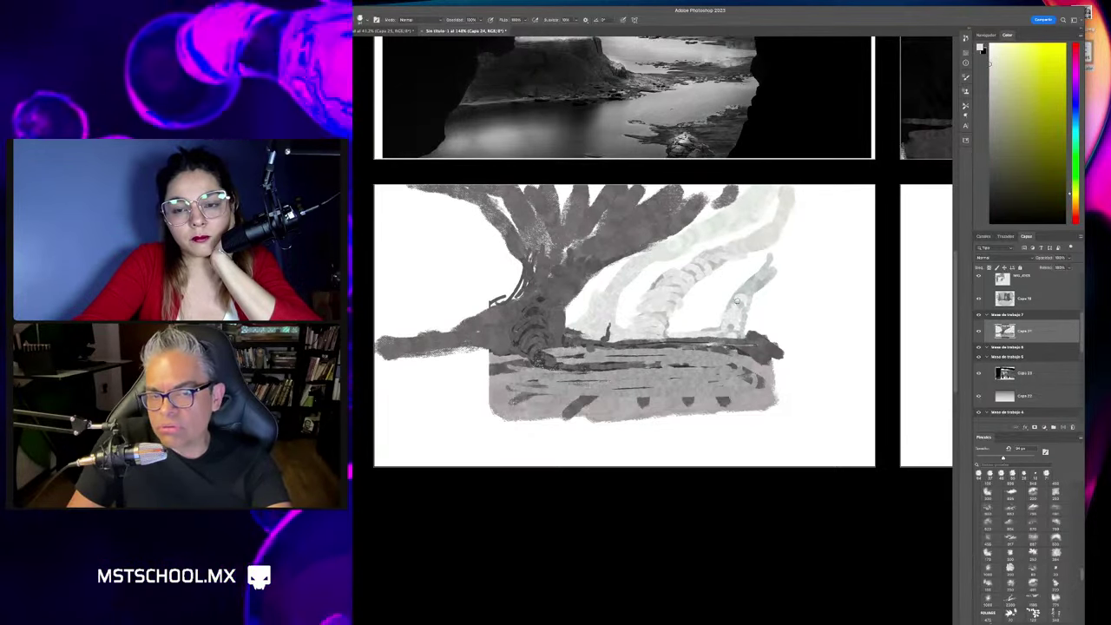
pyautogui.keyDown('alt'); pyautogui.click(767, 273); pyautogui.keyUp('alt')
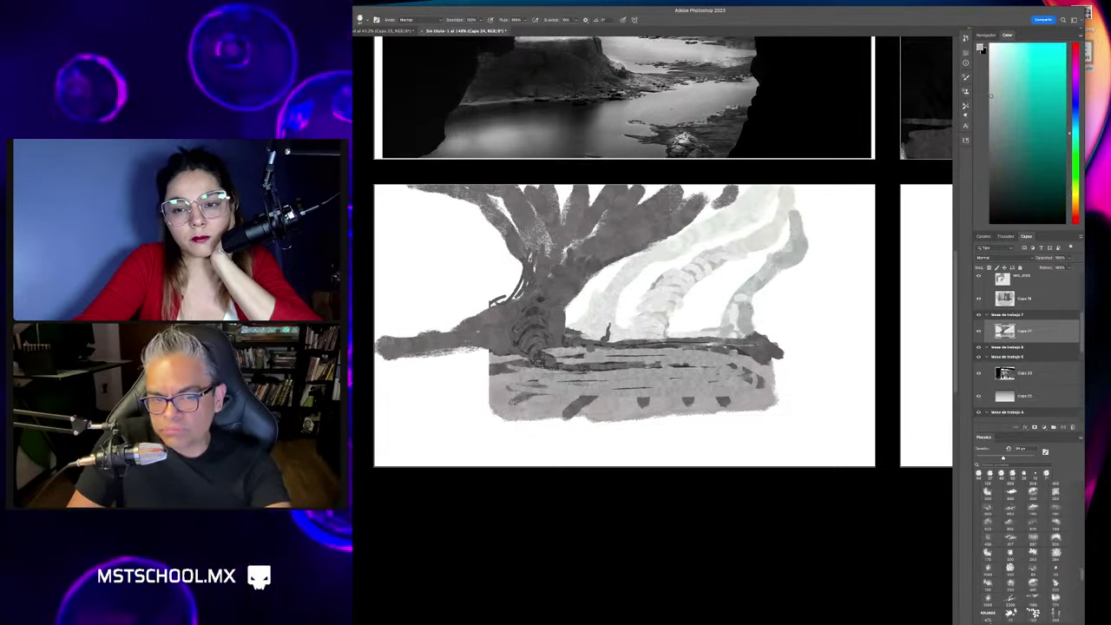
# Extend the dark platform band right and paint a light grey strip beneath it.
pyautogui.keyDown('alt'); pyautogui.click(773, 349); pyautogui.keyUp('alt')
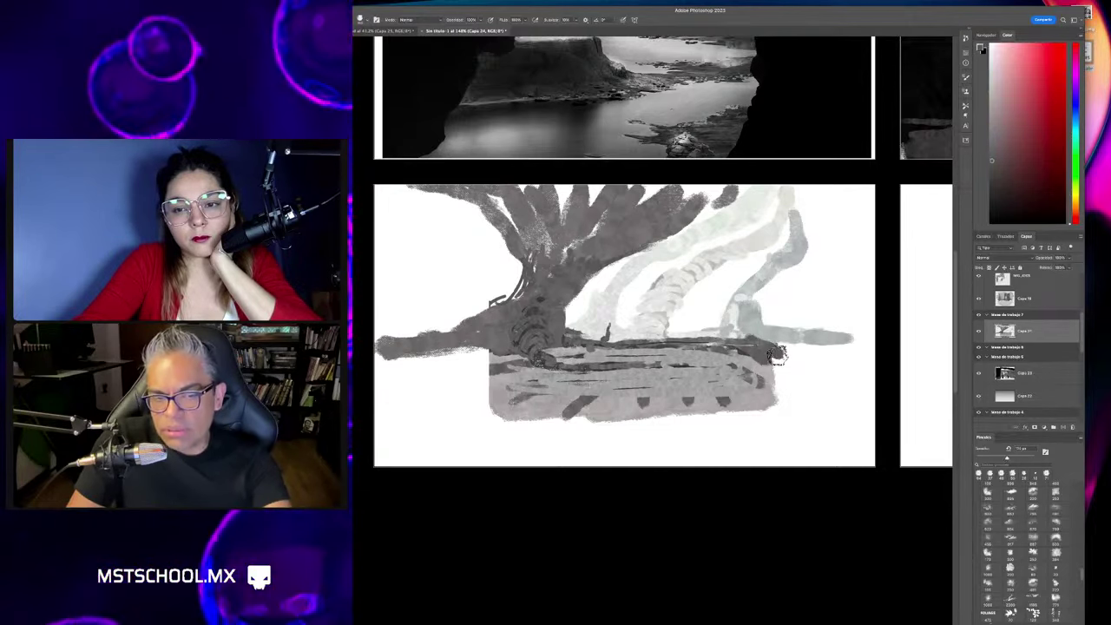
pyautogui.moveTo(768, 349)
pyautogui.mouseDown()
pyautogui.moveTo(857, 349)
pyautogui.moveTo(759, 350)
pyautogui.mouseUp()
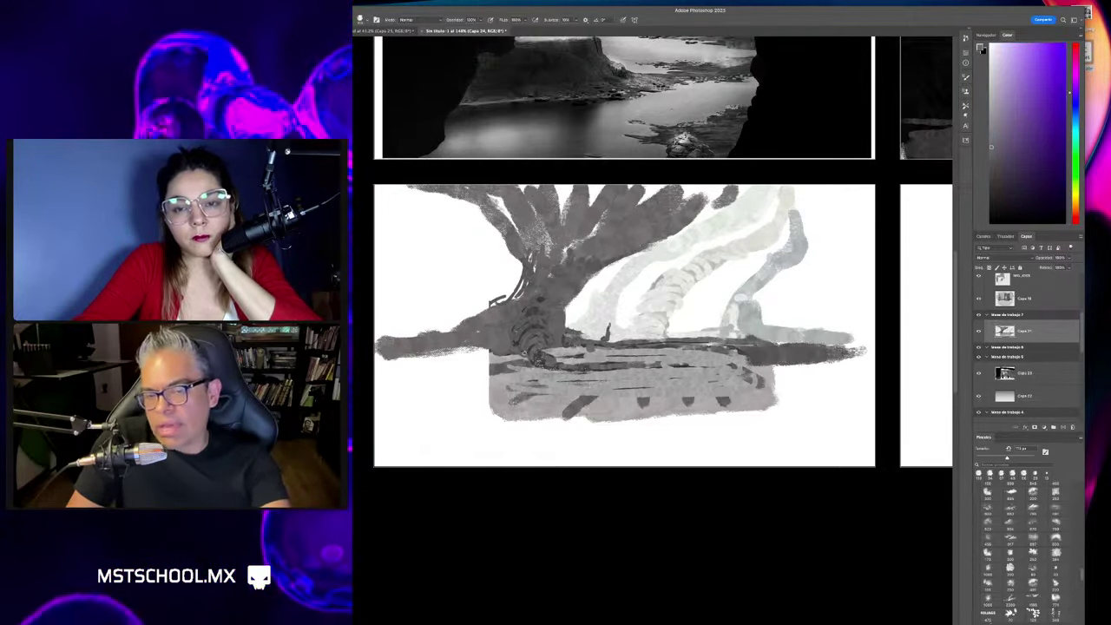
pyautogui.keyDown('alt'); pyautogui.click(521, 381); pyautogui.keyUp('alt')
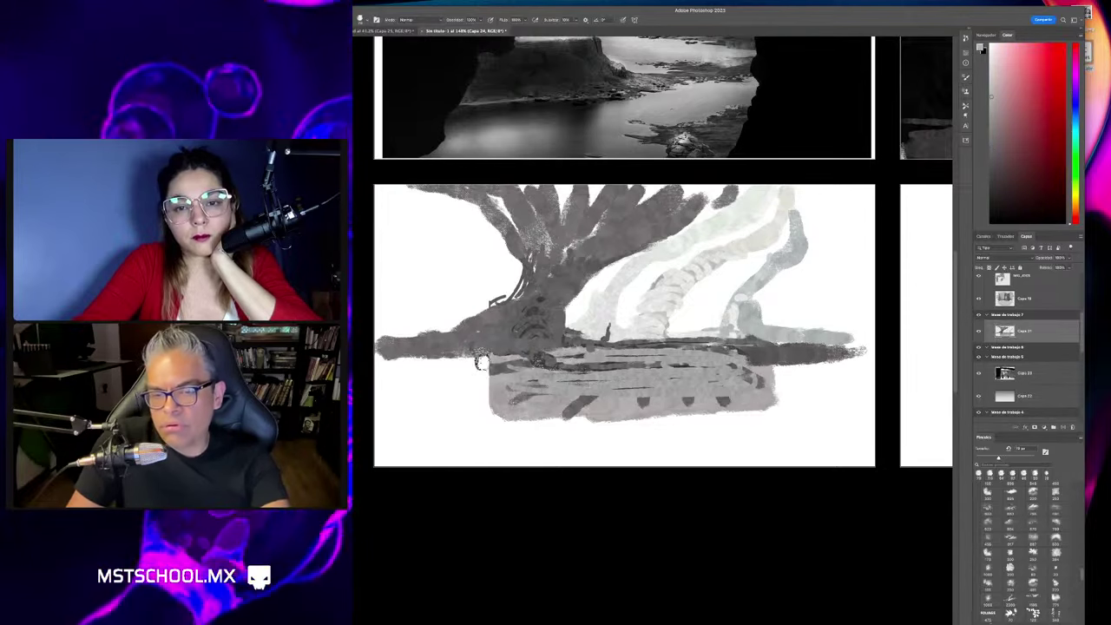
pyautogui.moveTo(391, 363); pyautogui.dragTo(689, 357)
# Stretch the platform band across the panel and paint its dark underside at the right end.
pyautogui.moveTo(392, 357); pyautogui.dragTo(868, 364)
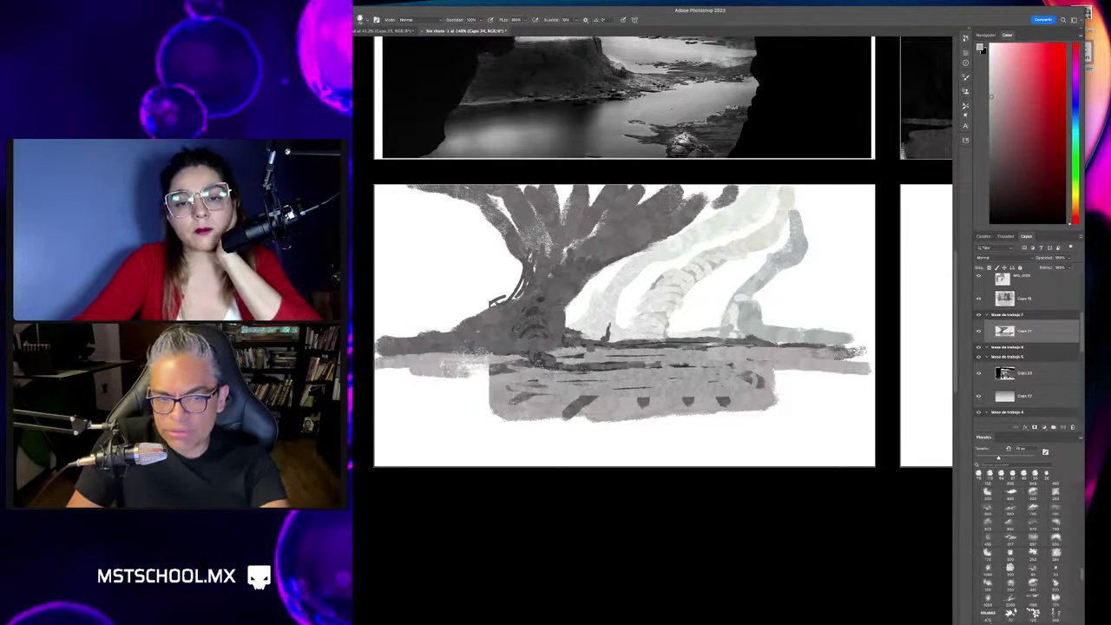
pyautogui.moveTo(457, 378); pyautogui.dragTo(473, 379)
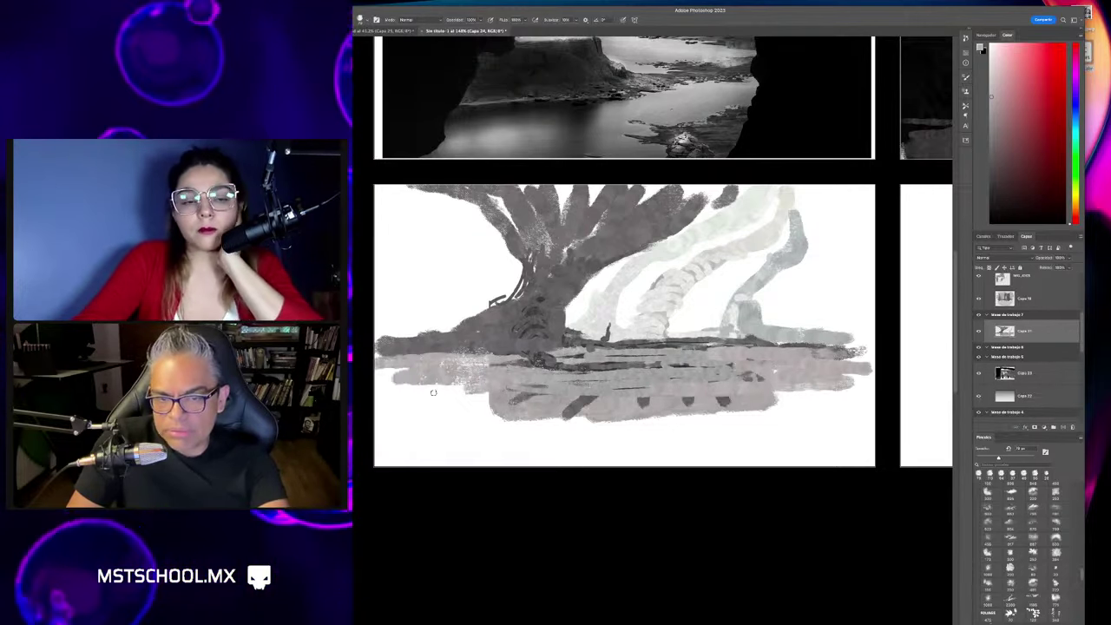
pyautogui.moveTo(611, 362); pyautogui.dragTo(698, 362)
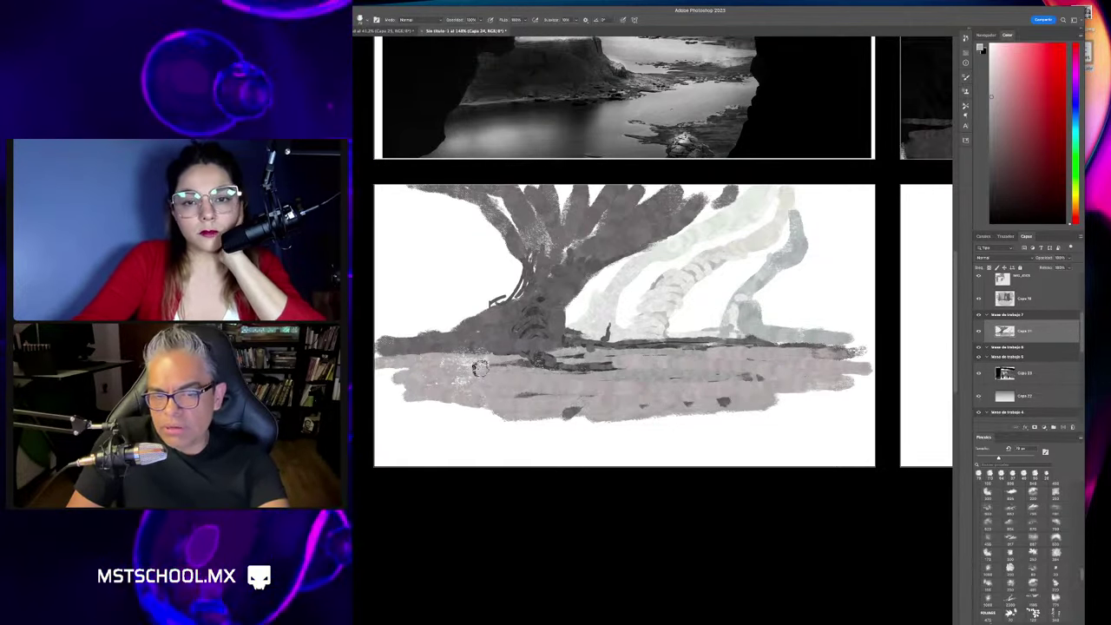
pyautogui.moveTo(513, 393); pyautogui.dragTo(588, 388)
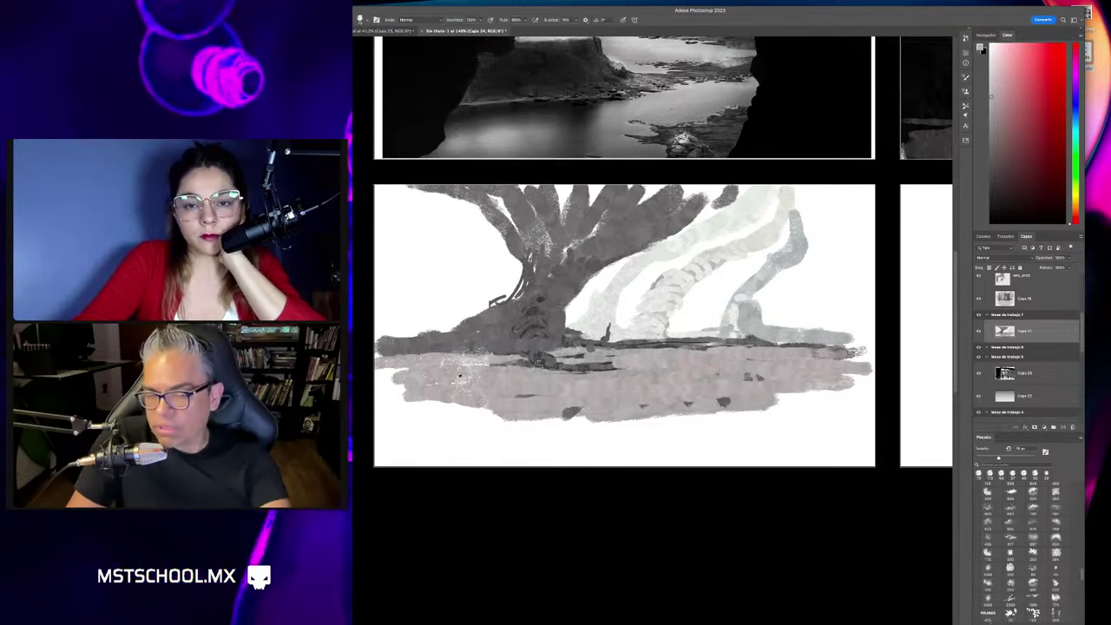
pyautogui.keyDown('alt'); pyautogui.click(576, 355); pyautogui.keyUp('alt')
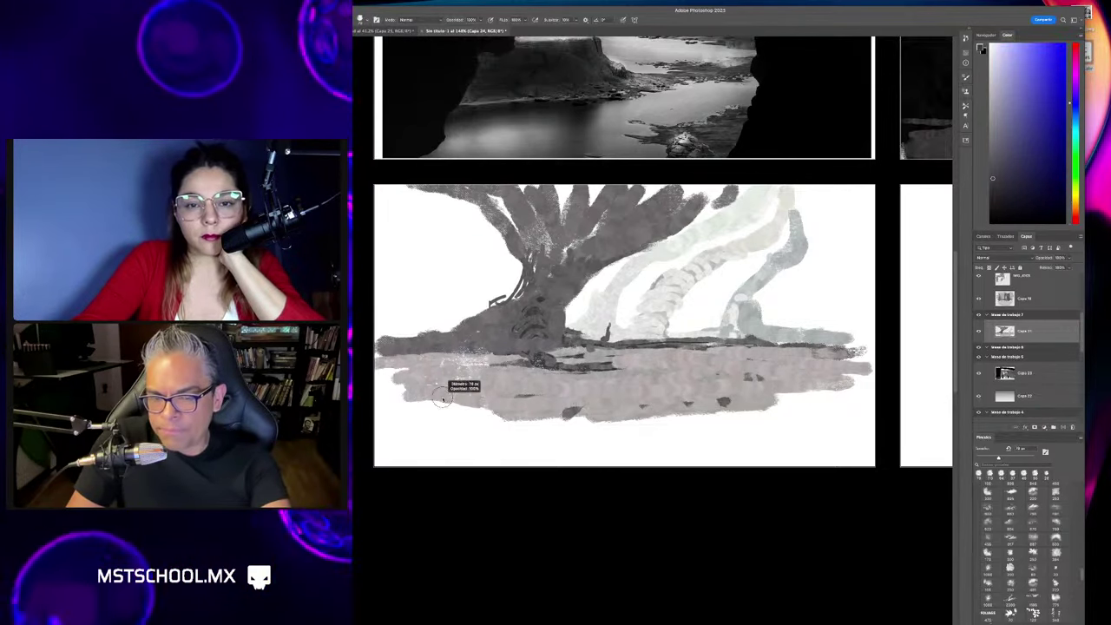
pyautogui.moveTo(380, 371); pyautogui.dragTo(401, 379)
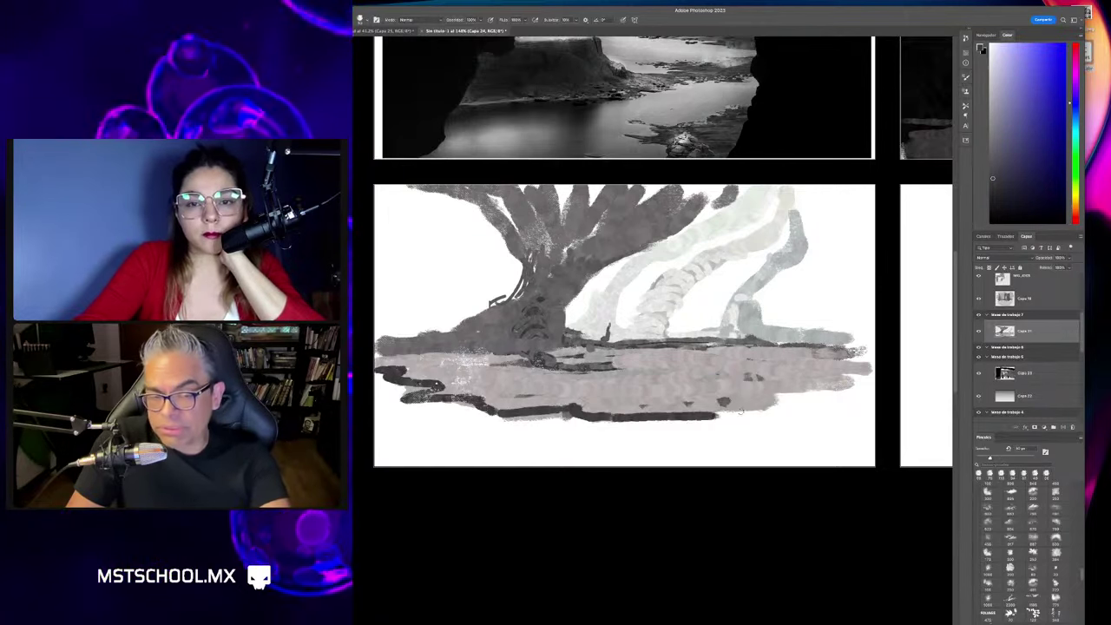
pyautogui.moveTo(864, 349); pyautogui.dragTo(767, 408)
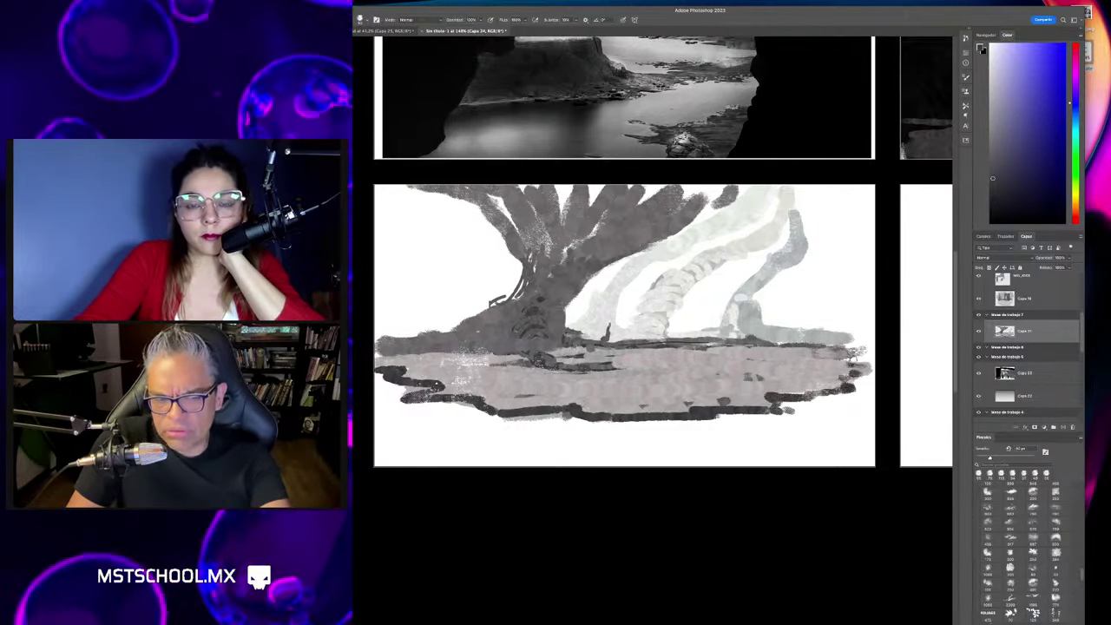
# Spread a dark grey mass across the lower-left corner beneath the platform.
pyautogui.moveTo(382, 369); pyautogui.dragTo(408, 417)
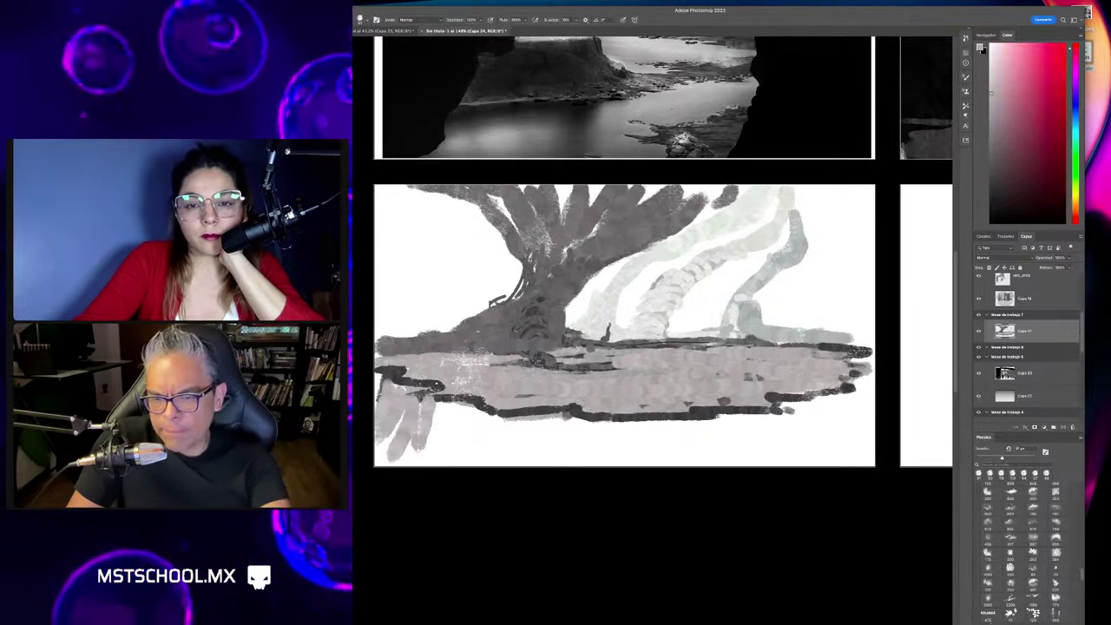
pyautogui.moveTo(429, 403); pyautogui.dragTo(404, 412)
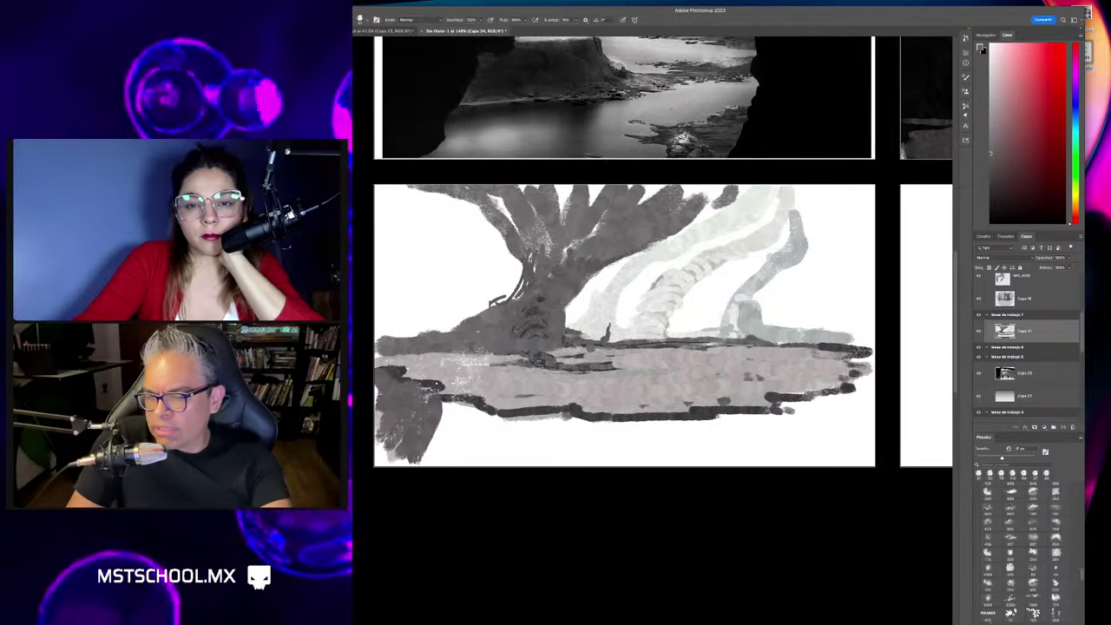
pyautogui.moveTo(381, 434); pyautogui.dragTo(397, 464)
pyautogui.moveTo(434, 395); pyautogui.dragTo(486, 452)
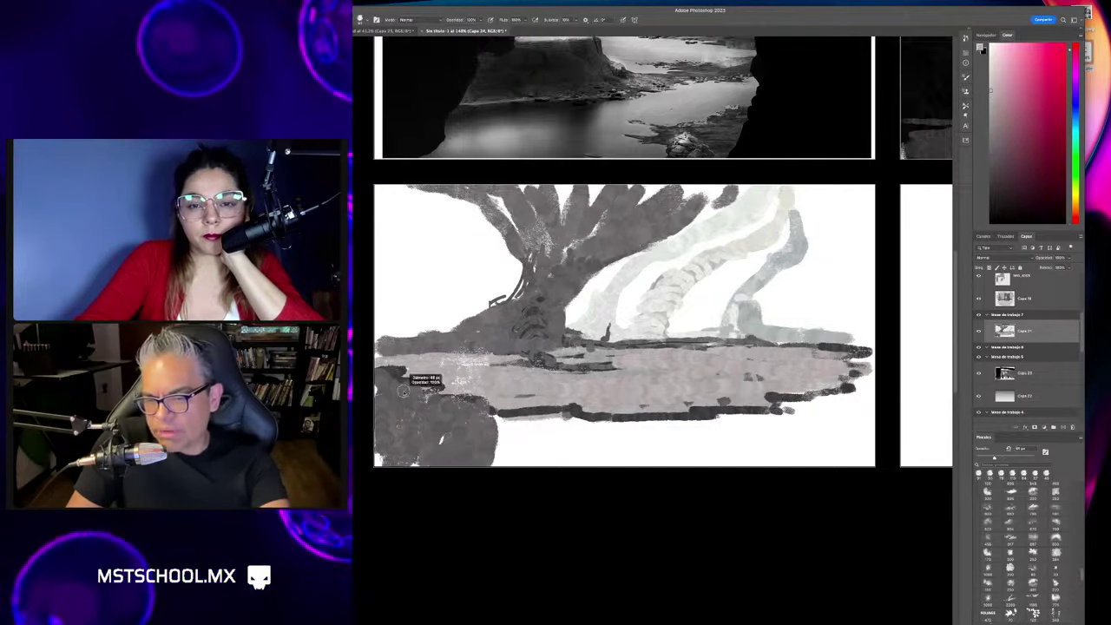
pyautogui.moveTo(402, 391); pyautogui.dragTo(390, 375)
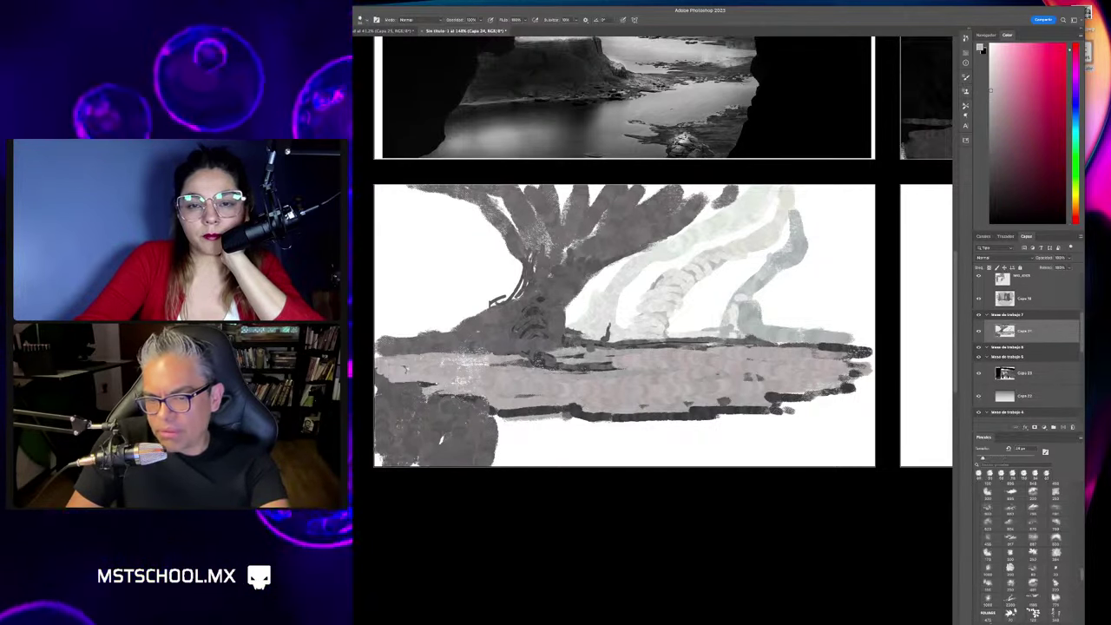
# With a smaller brush, paint light and dark grey shapes along the bottom edge to the lower right.
pyautogui.press('[')
pyautogui.press('[')
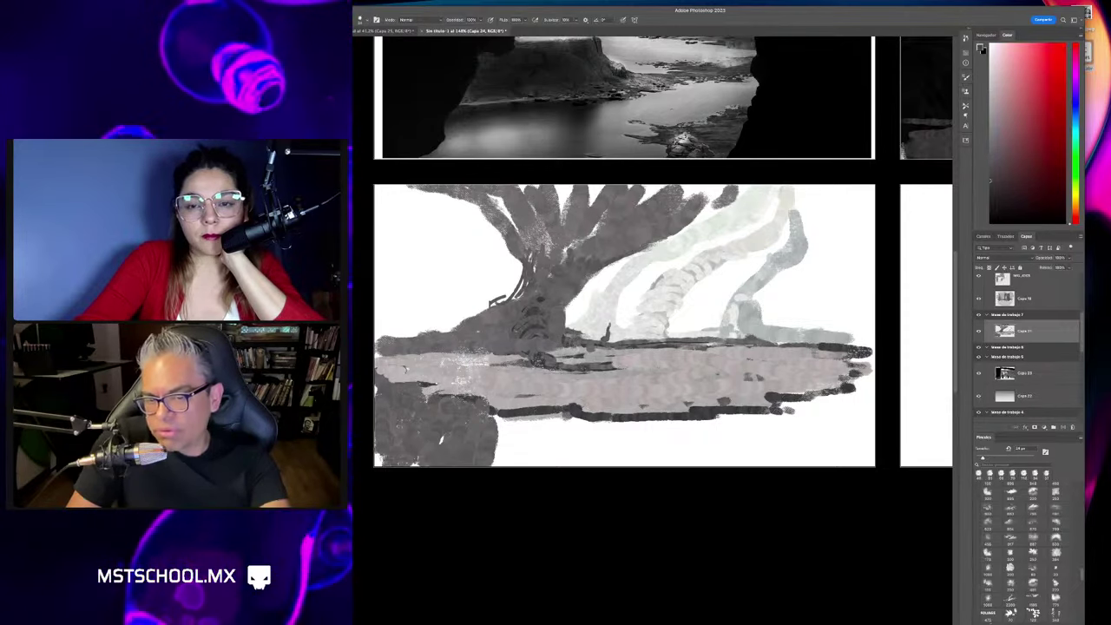
pyautogui.keyDown('alt'); pyautogui.click(440, 440); pyautogui.keyUp('alt')
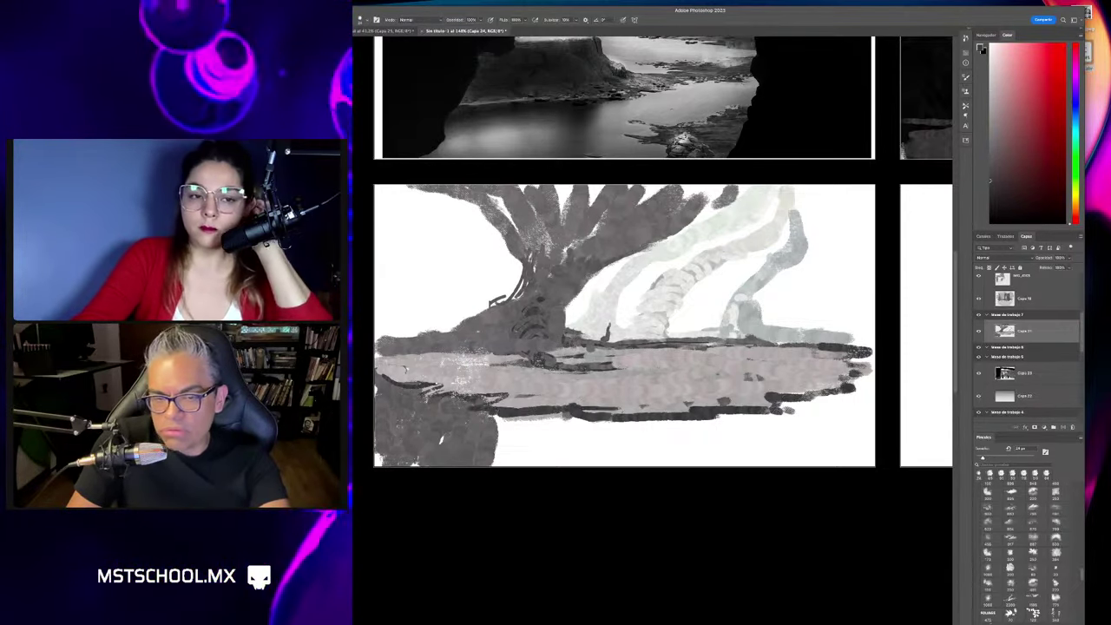
pyautogui.keyDown('alt'); pyautogui.click(528, 416); pyautogui.keyUp('alt')
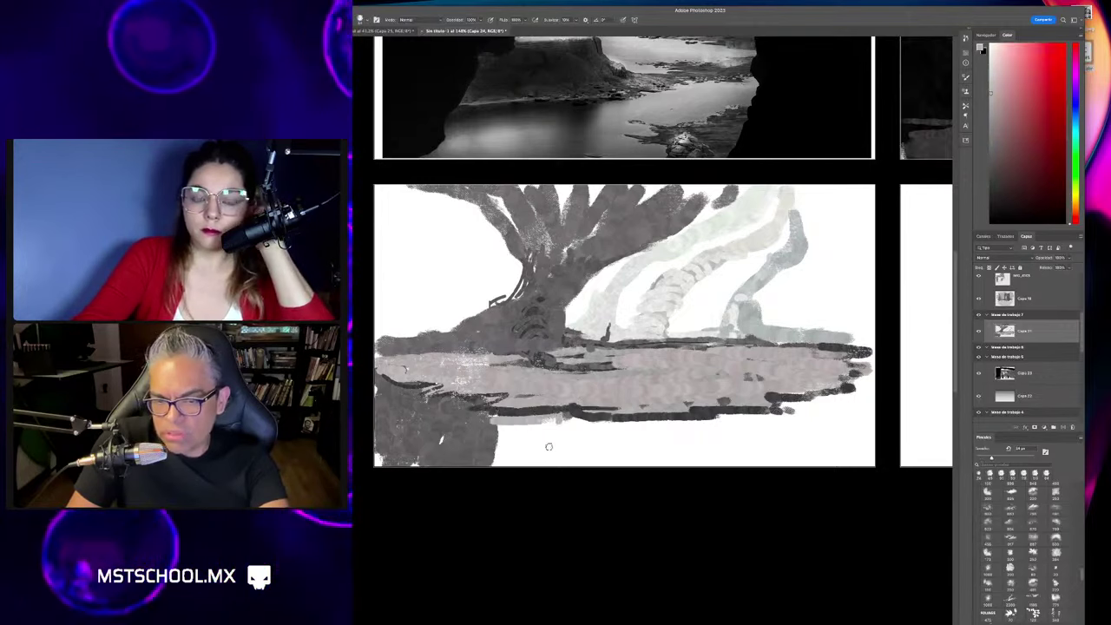
pyautogui.moveTo(555, 421); pyautogui.dragTo(461, 464)
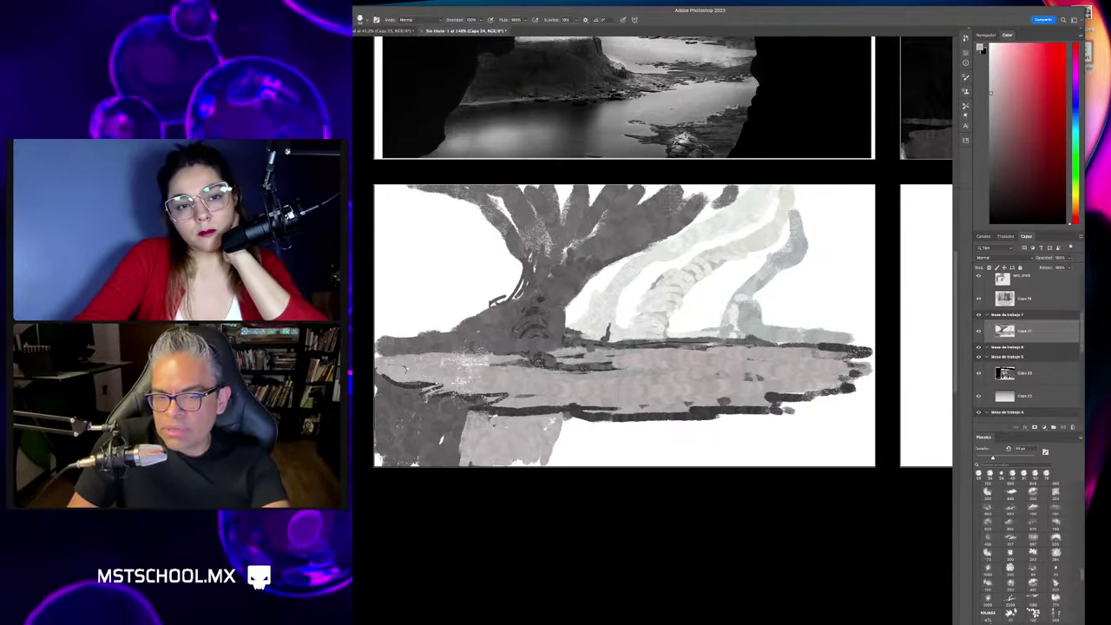
pyautogui.keyDown('alt'); pyautogui.click(566, 417); pyautogui.keyUp('alt')
pyautogui.moveTo(560, 425); pyautogui.dragTo(643, 424)
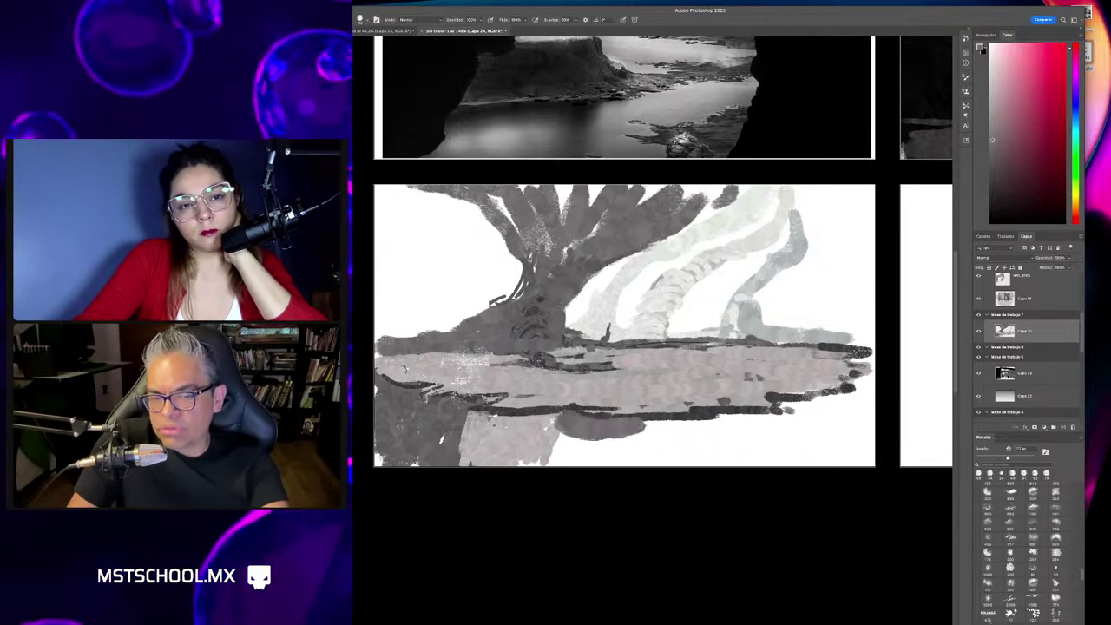
pyautogui.moveTo(559, 430)
pyautogui.mouseDown()
pyautogui.moveTo(640, 444)
pyautogui.moveTo(729, 438)
pyautogui.mouseUp()
pyautogui.moveTo(642, 434); pyautogui.dragTo(724, 459)
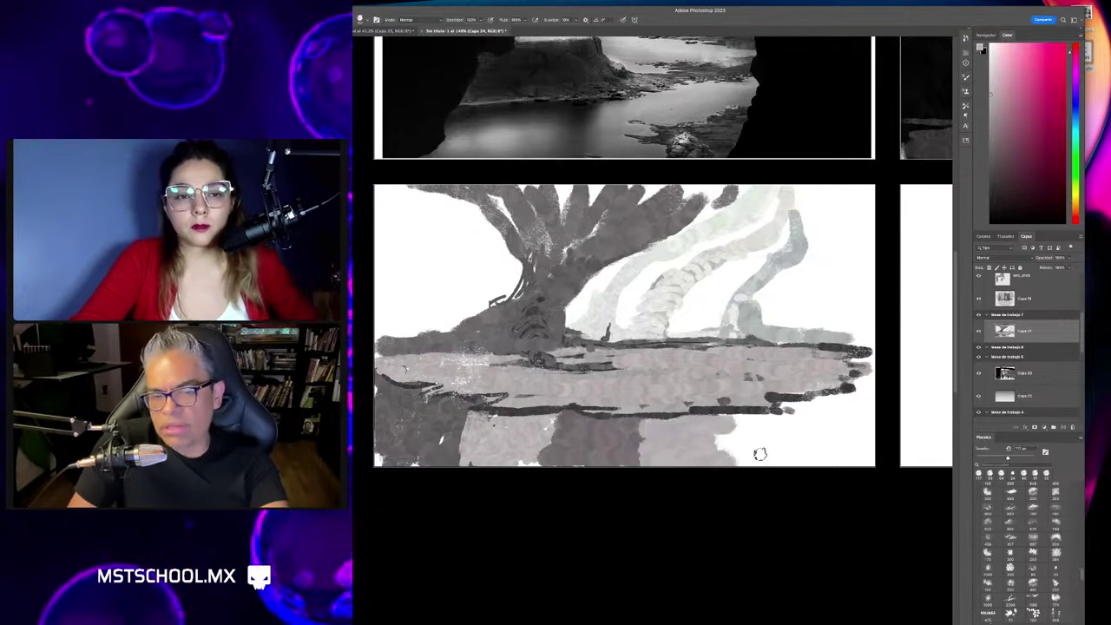
pyautogui.moveTo(743, 422)
pyautogui.mouseDown()
pyautogui.moveTo(846, 404)
pyautogui.moveTo(746, 430)
pyautogui.mouseUp()
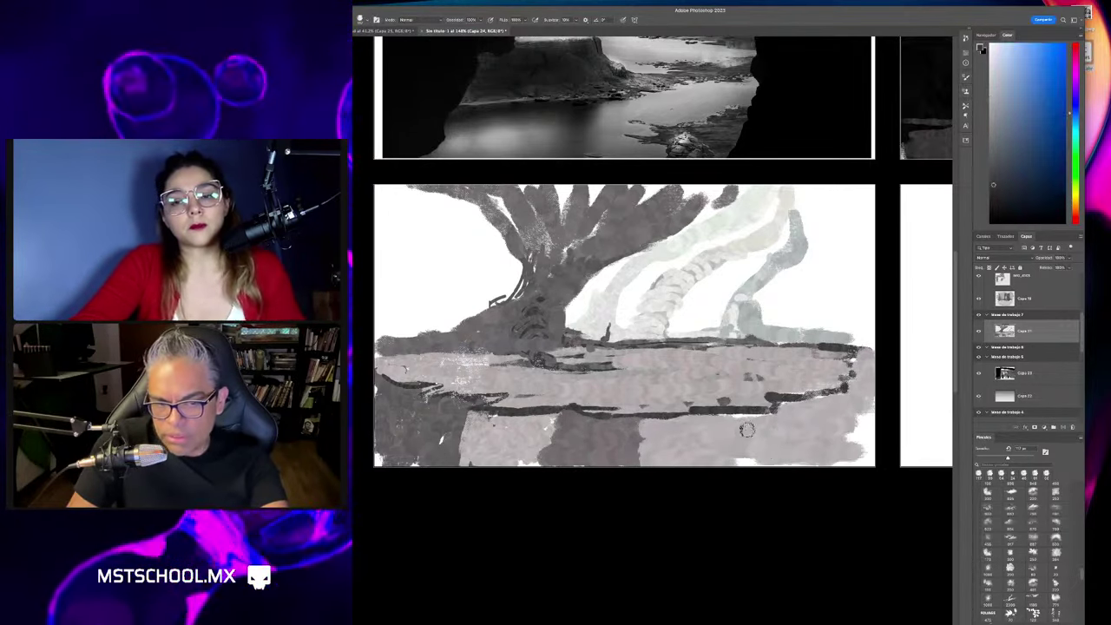
# Paint thin dark root lines under the platform's right and left sides.
pyautogui.moveTo(737, 417)
pyautogui.mouseDown()
pyautogui.moveTo(748, 463)
pyautogui.moveTo(786, 462)
pyautogui.mouseUp()
pyautogui.moveTo(822, 401); pyautogui.dragTo(841, 454)
pyautogui.moveTo(847, 375); pyautogui.dragTo(861, 425)
pyautogui.moveTo(860, 351); pyautogui.dragTo(867, 398)
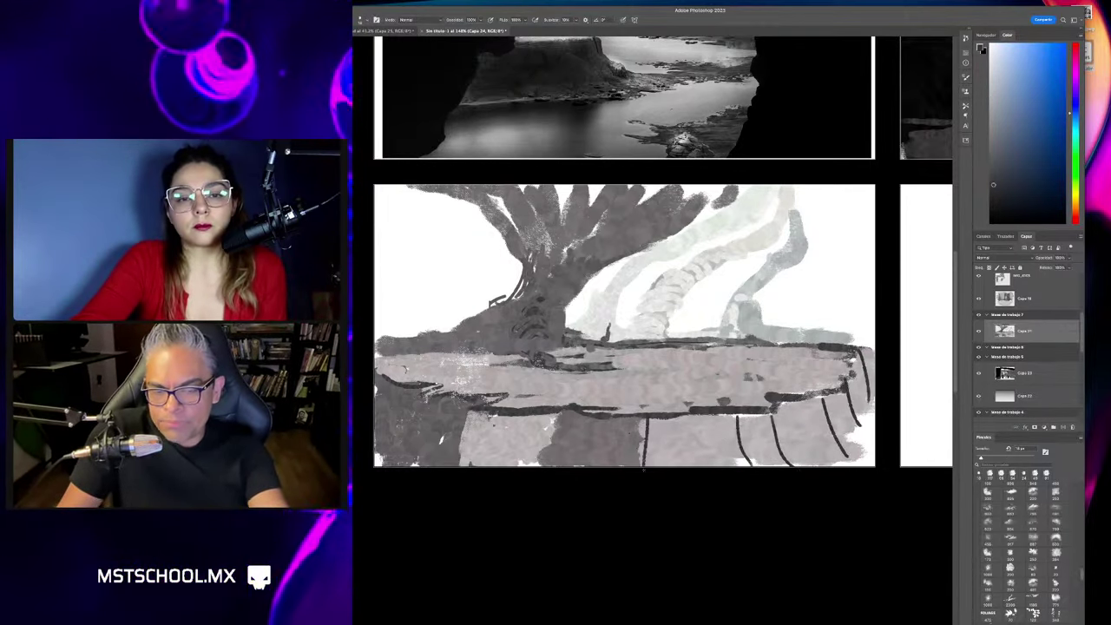
pyautogui.moveTo(512, 416); pyautogui.dragTo(478, 462)
pyautogui.moveTo(564, 417); pyautogui.dragTo(548, 460)
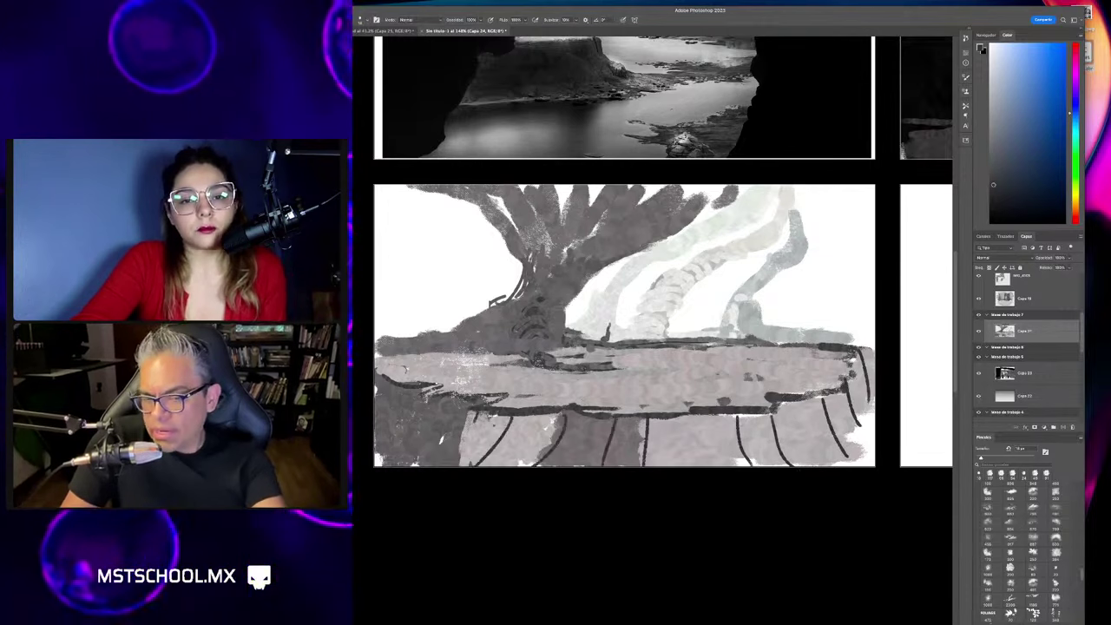
pyautogui.moveTo(401, 395); pyautogui.dragTo(388, 434)
pyautogui.moveTo(427, 399)
pyautogui.mouseDown()
pyautogui.moveTo(408, 453)
pyautogui.moveTo(438, 460)
pyautogui.mouseUp()
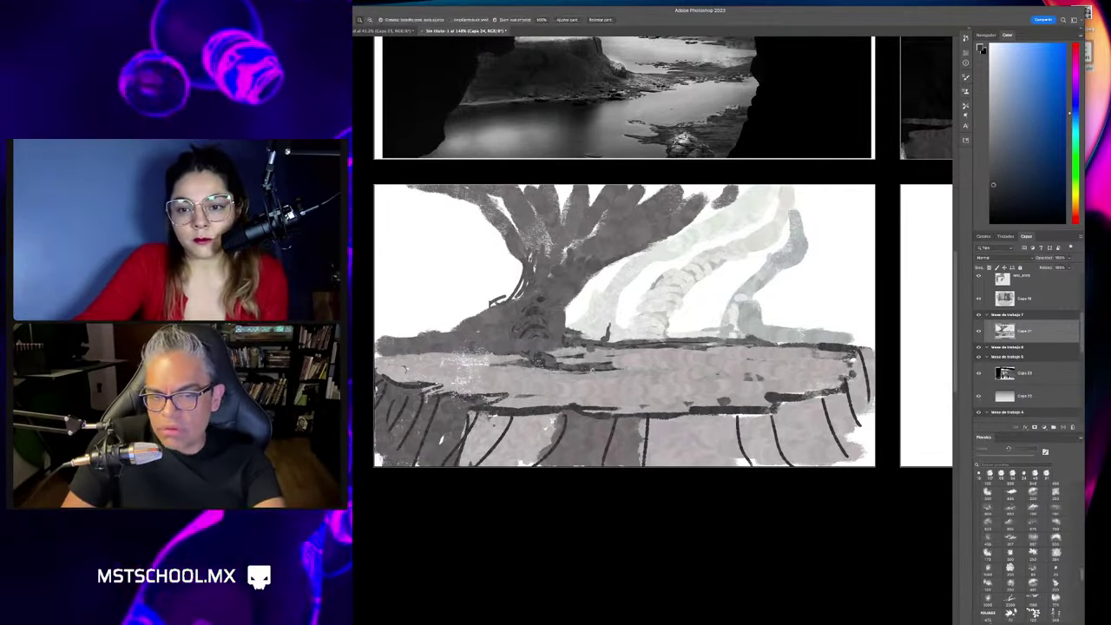
# Scribble branch shapes at the tree's base and darken its upper left with sampled grey.
pyautogui.scroll(-3, 624, 330)
pyautogui.scroll(4, 625, 330)
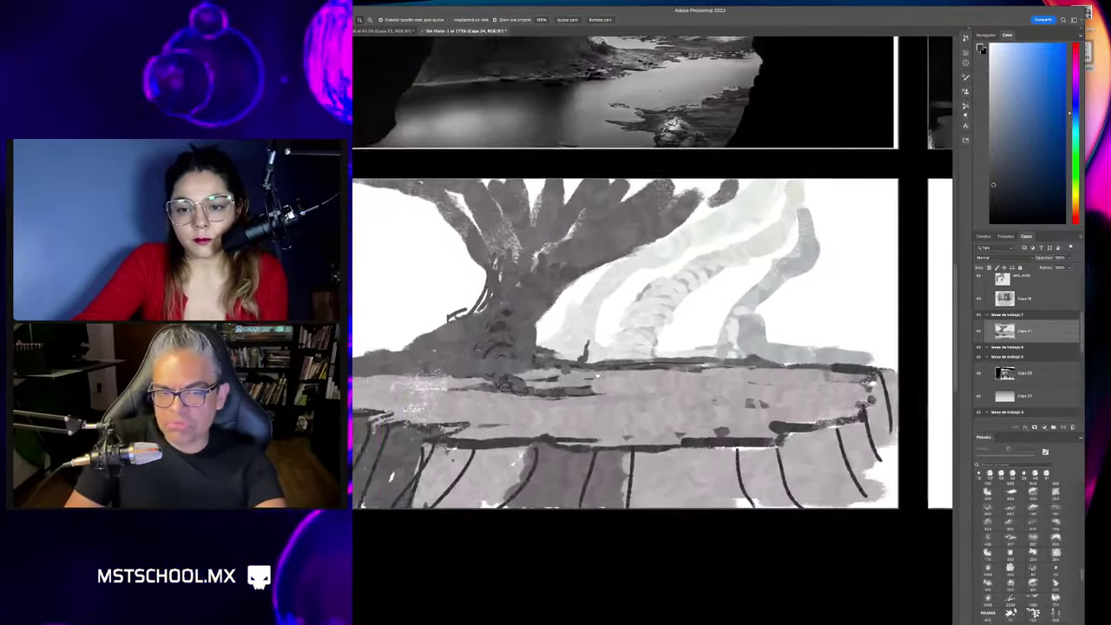
pyautogui.keyDown('alt'); pyautogui.click(660, 260); pyautogui.keyUp('alt')
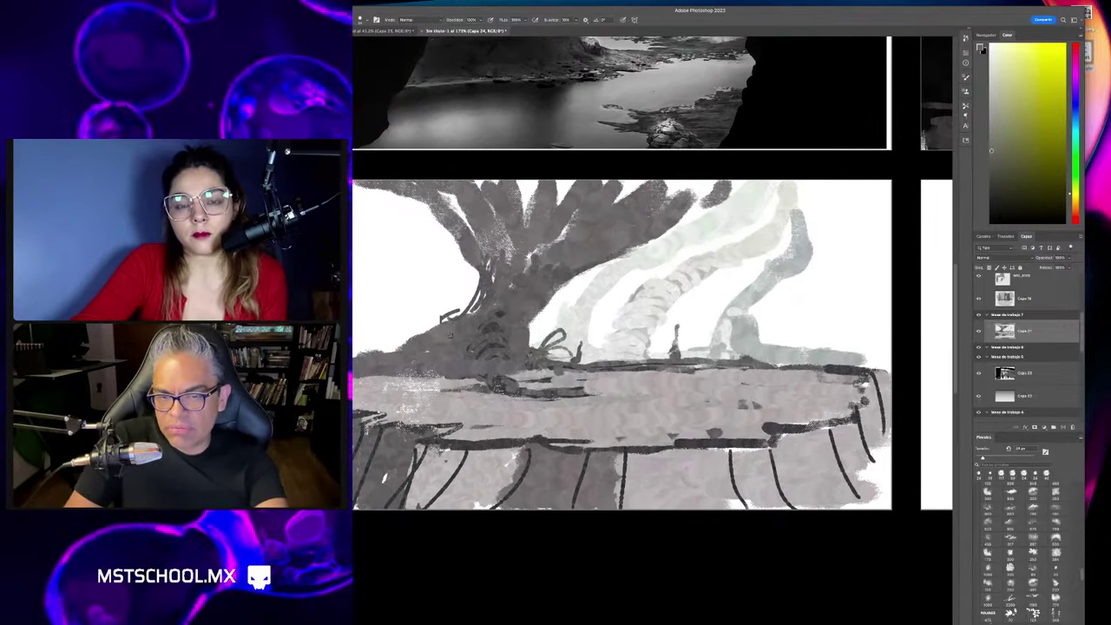
pyautogui.moveTo(386, 334); pyautogui.dragTo(459, 314)
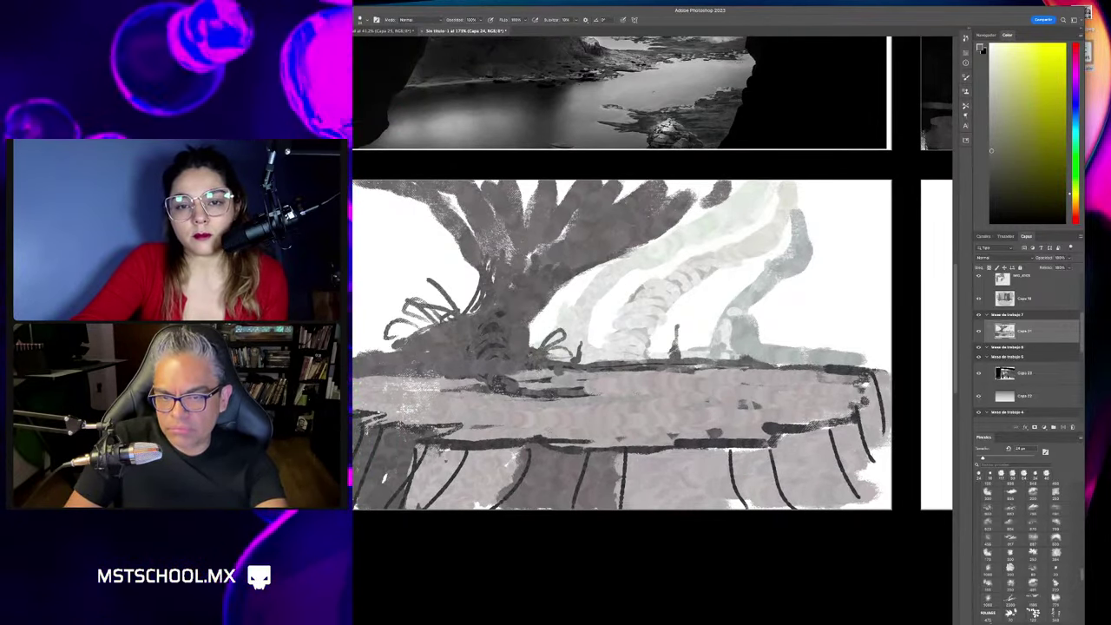
pyautogui.press('z')
pyautogui.moveTo(555, 349); pyautogui.dragTo(523, 349)
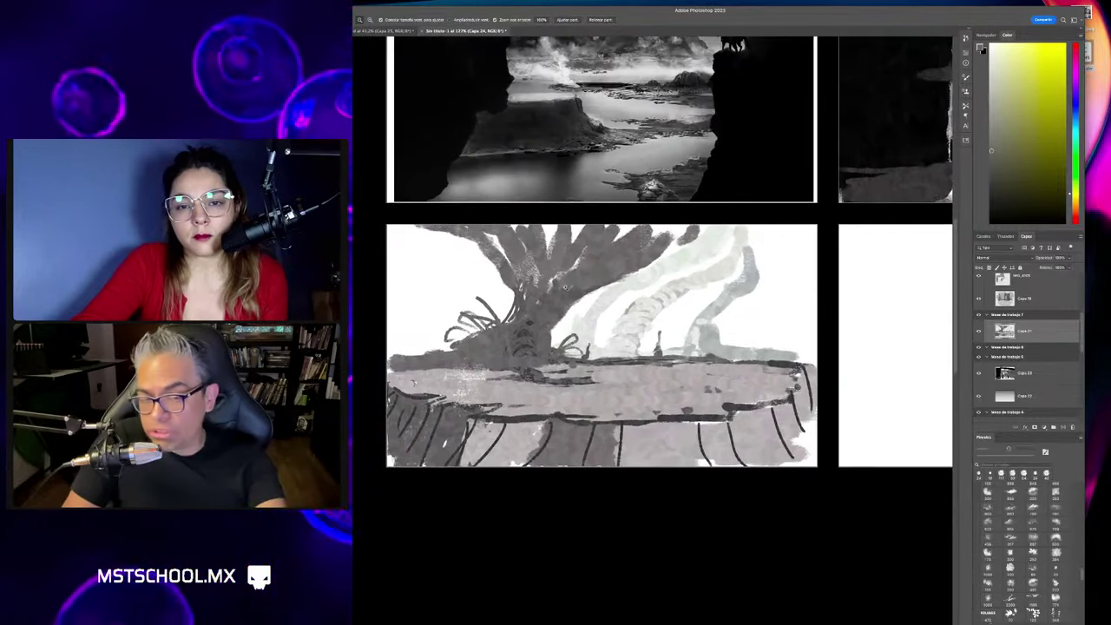
pyautogui.press('b')
pyautogui.keyDown('alt'); pyautogui.click(531, 324); pyautogui.keyUp('alt')
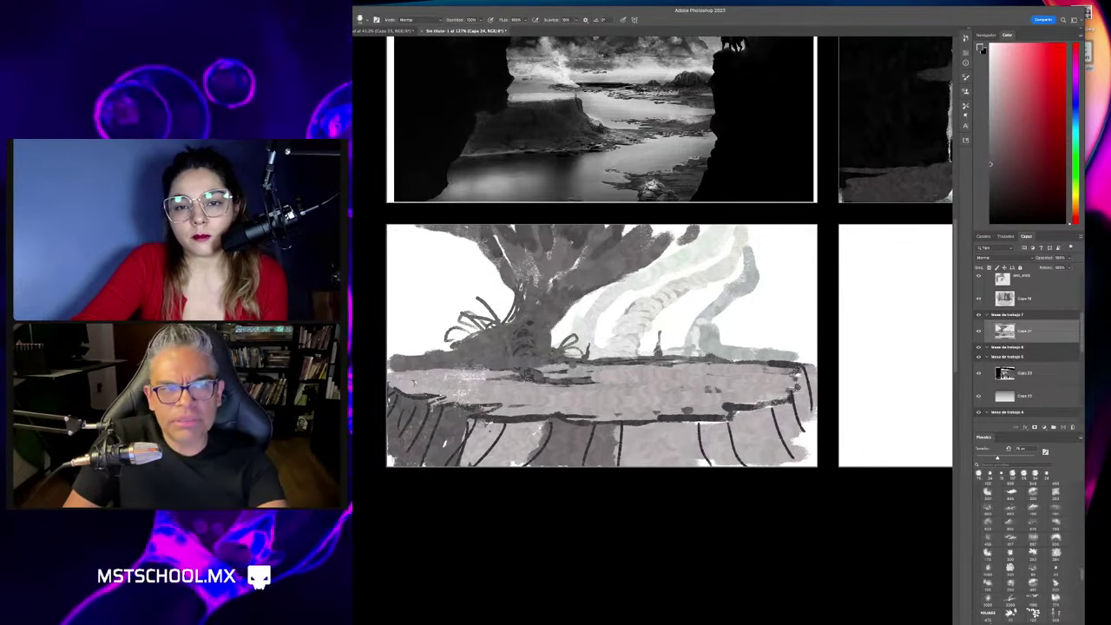
pyautogui.moveTo(486, 233); pyautogui.dragTo(418, 229)
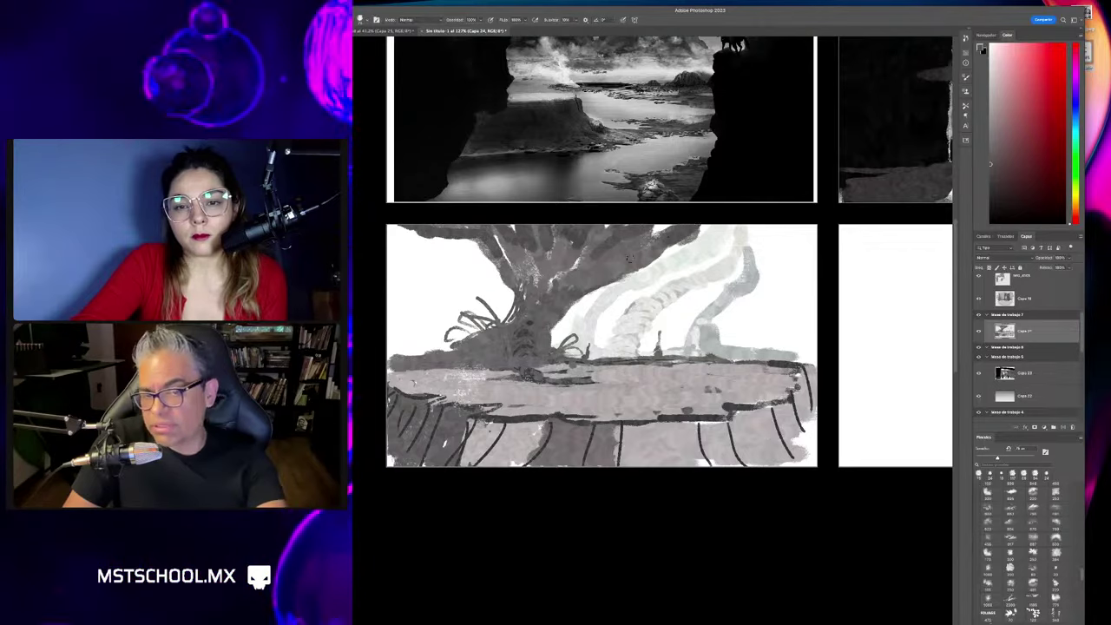
pyautogui.hotkey('ctrl', '-')
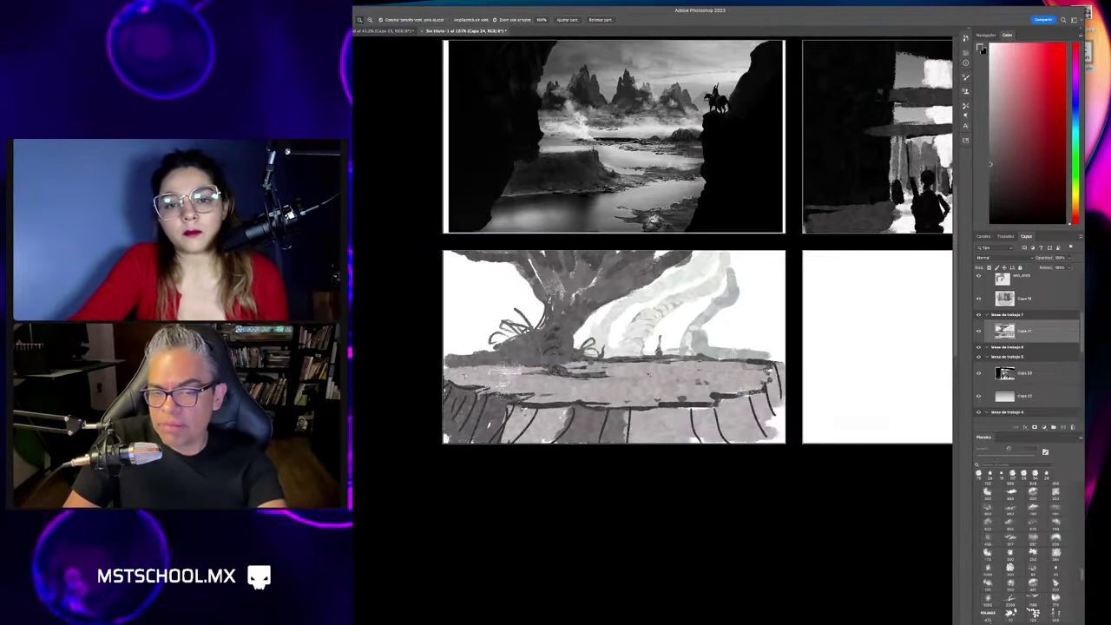
pyautogui.moveTo(660, 451); pyautogui.dragTo(607, 460)
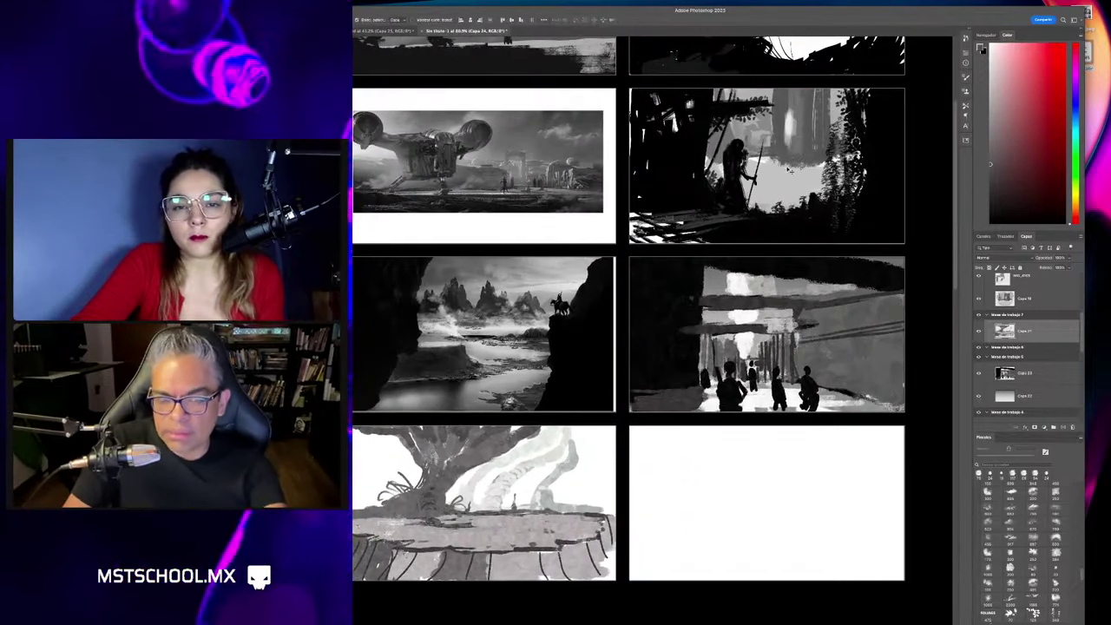
pyautogui.click(734, 192)
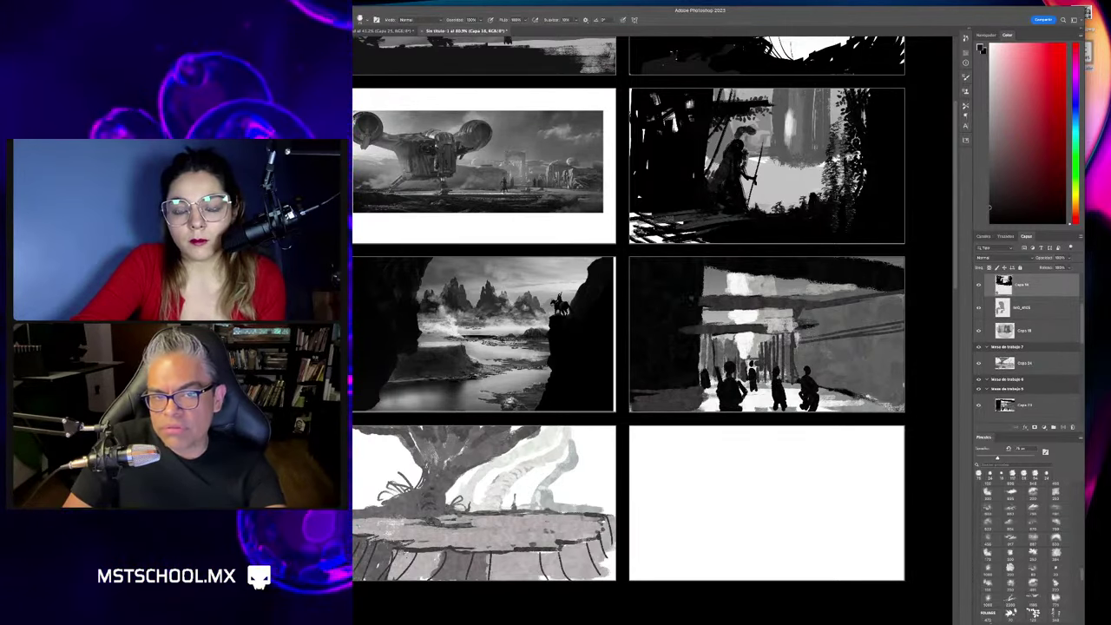
pyautogui.scroll(3, 763, 165)
pyautogui.scroll(2, 764, 165)
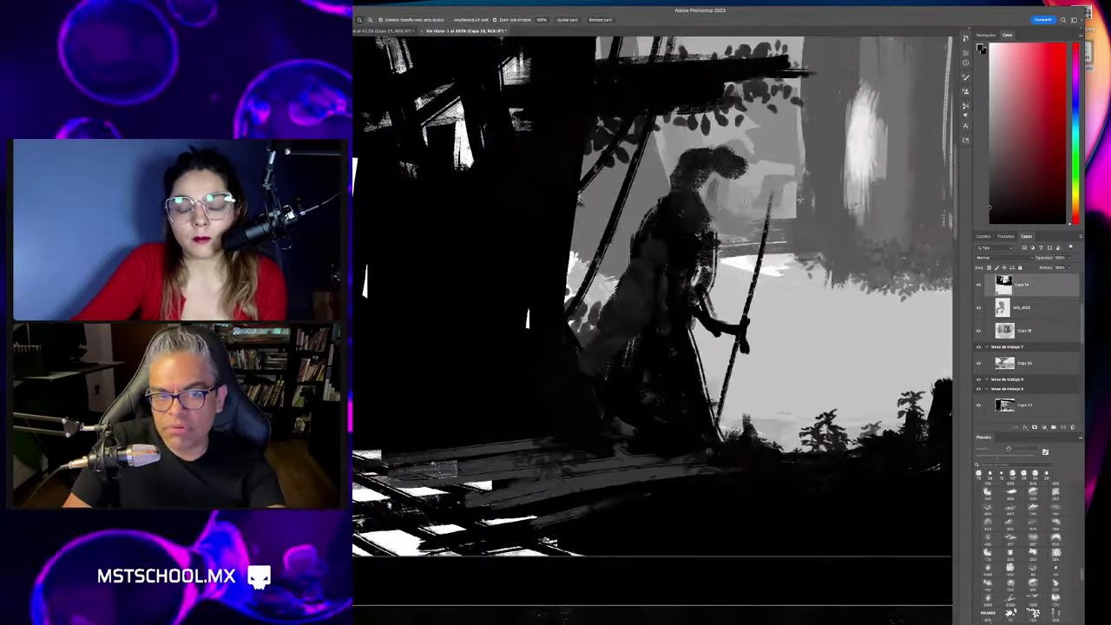
pyautogui.scroll(1, 764, 165)
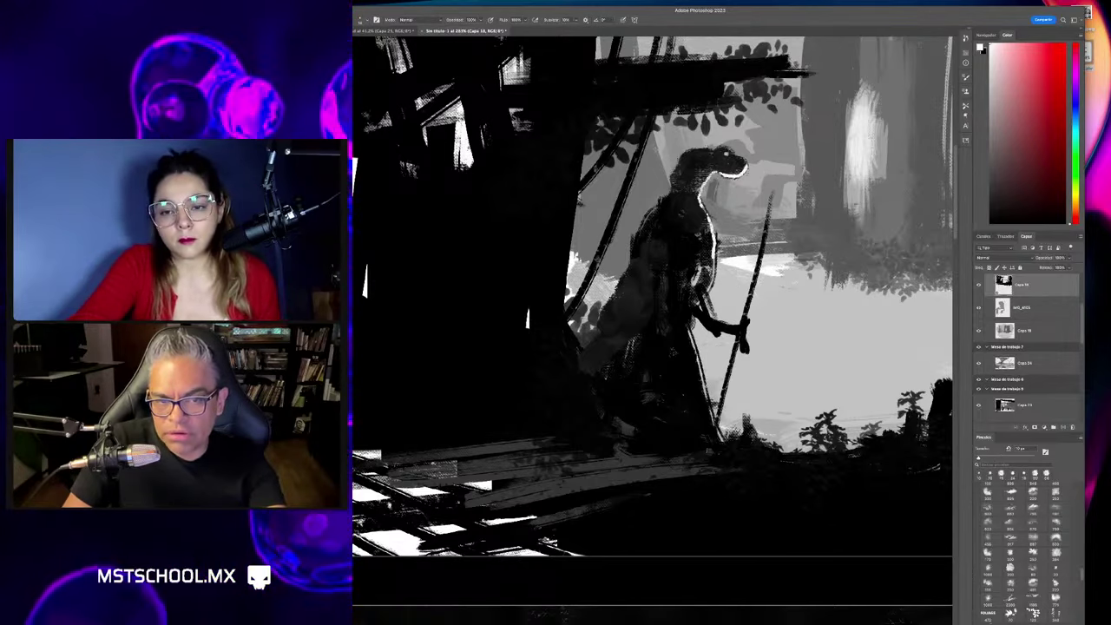
pyautogui.scroll(-2, 764, 287)
pyautogui.scroll(-1, 763, 287)
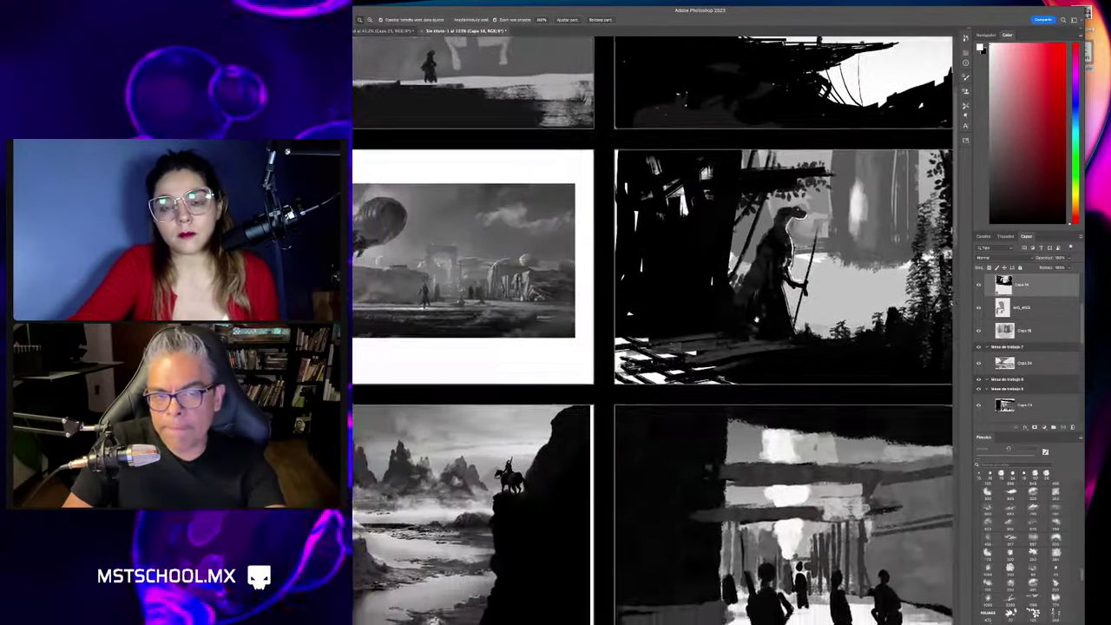
pyautogui.scroll(-1, 764, 286)
pyautogui.scroll(-2, 677, 330)
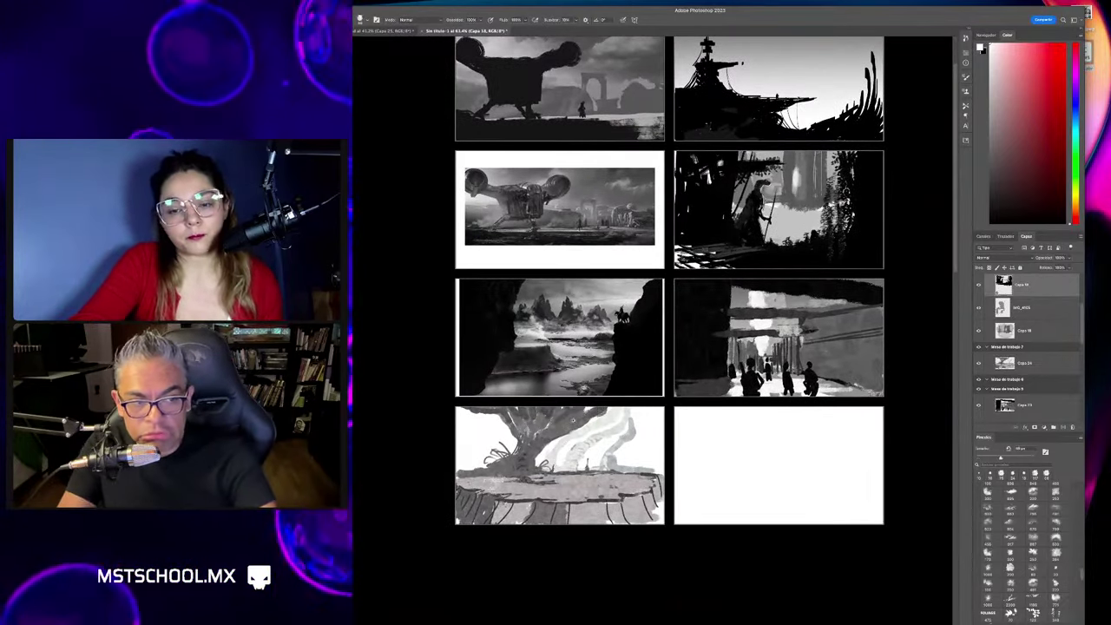
pyautogui.scroll(1, 571, 429)
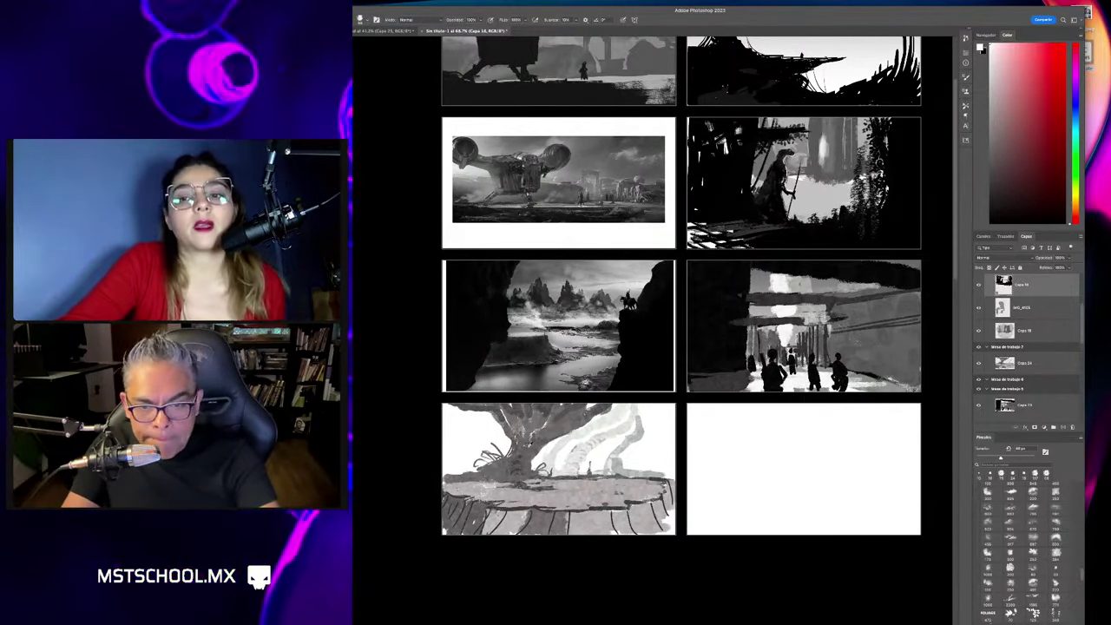
pyautogui.press('z')
pyautogui.moveTo(532, 445); pyautogui.dragTo(542, 447)
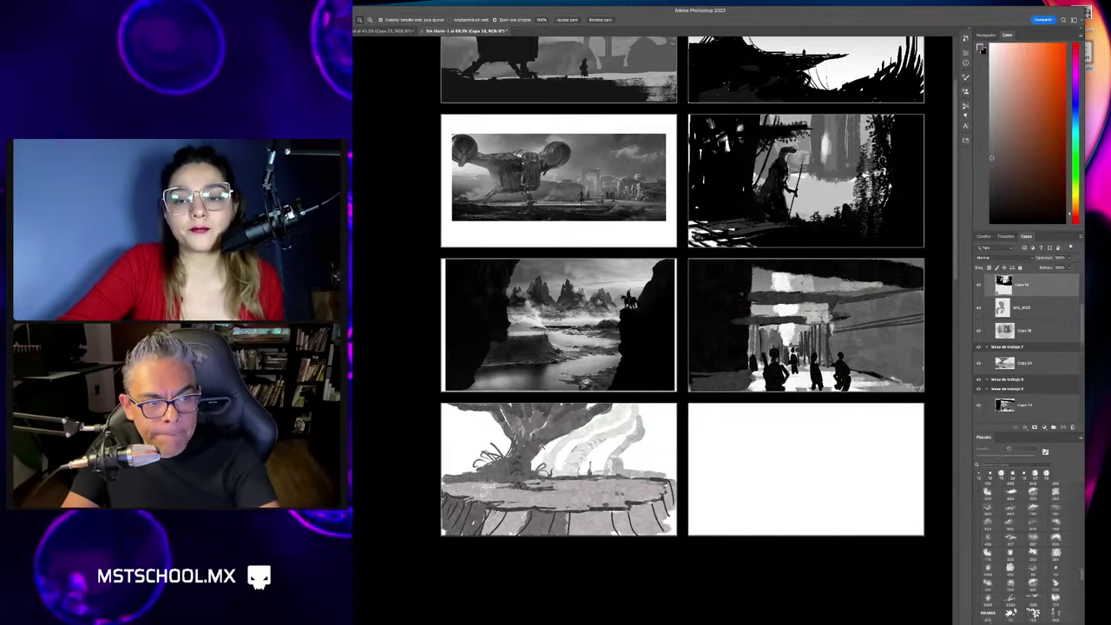
pyautogui.press('b')
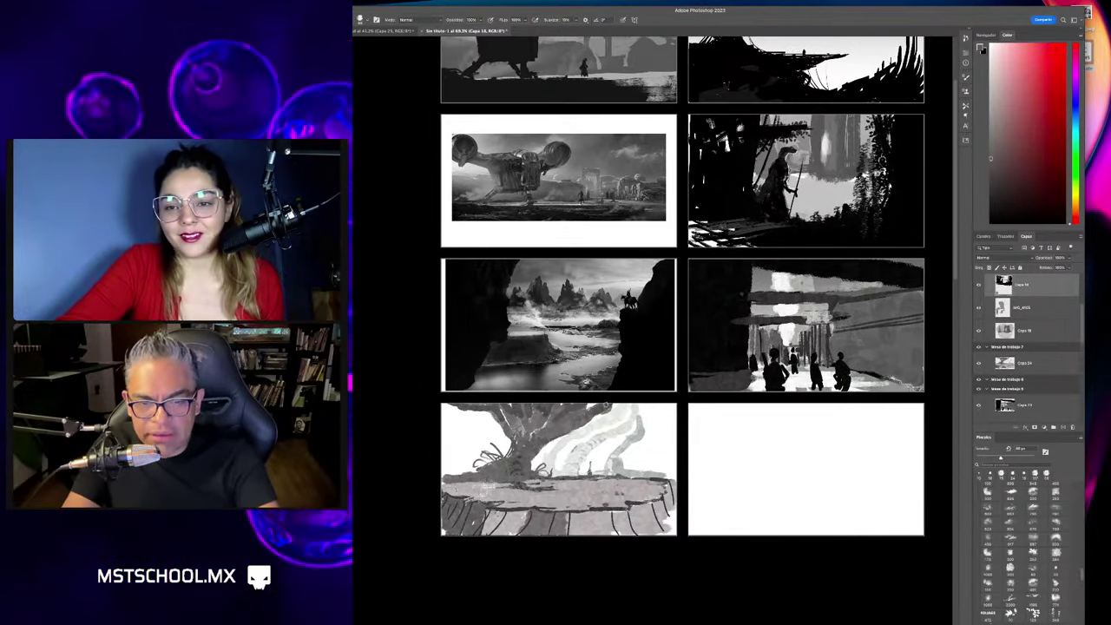
pyautogui.click(598, 418)
pyautogui.press('b')
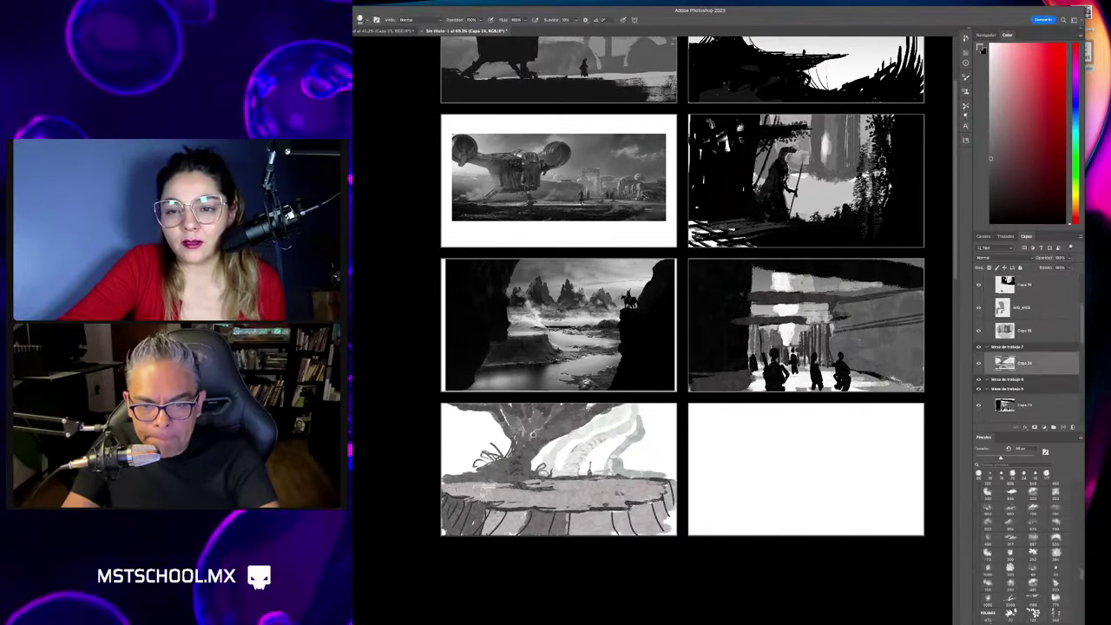
pyautogui.press('z')
pyautogui.moveTo(579, 456); pyautogui.dragTo(603, 442)
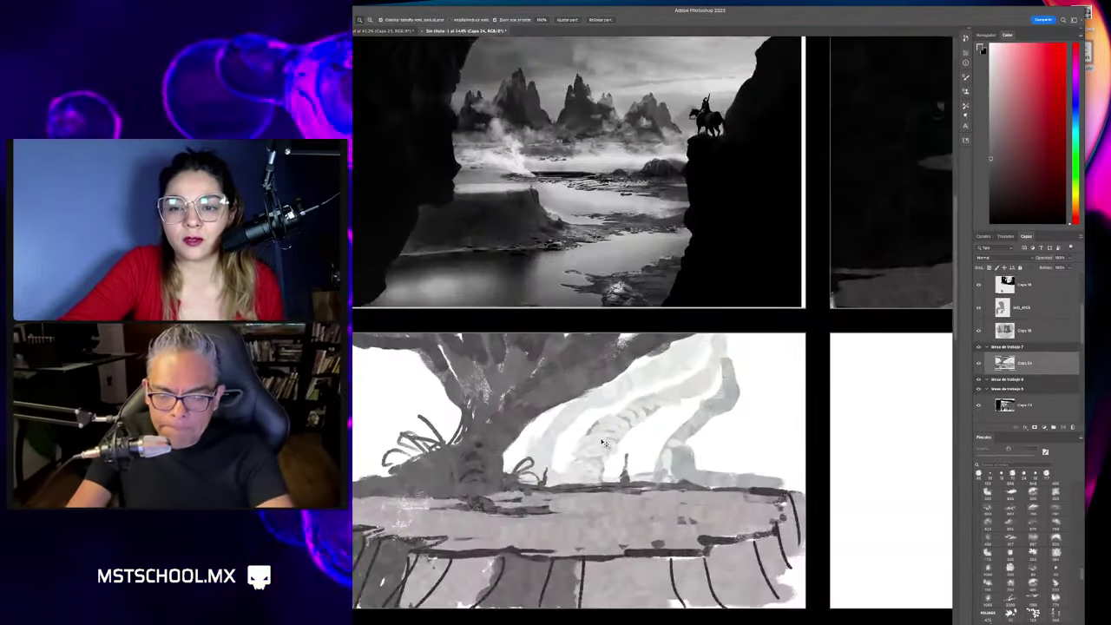
# Free-transform the tree drawing to scale it down toward the lower left.
pyautogui.hotkey('ctrl', 't')
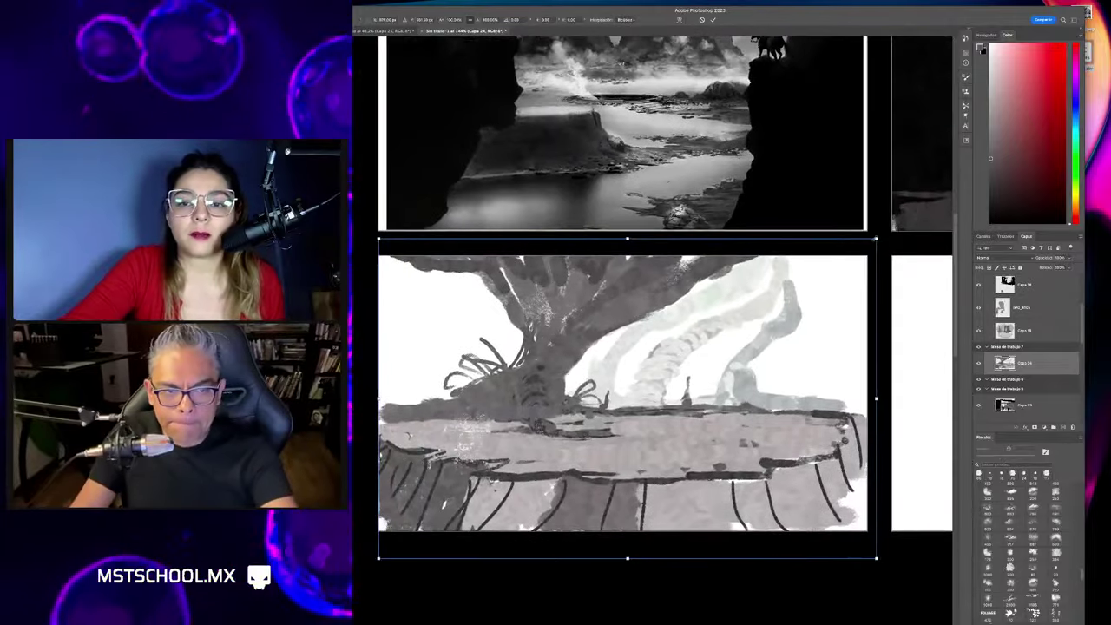
pyautogui.moveTo(876, 237)
pyautogui.mouseDown()
pyautogui.moveTo(718, 365)
pyautogui.moveTo(744, 331)
pyautogui.mouseUp()
pyautogui.press('Return')
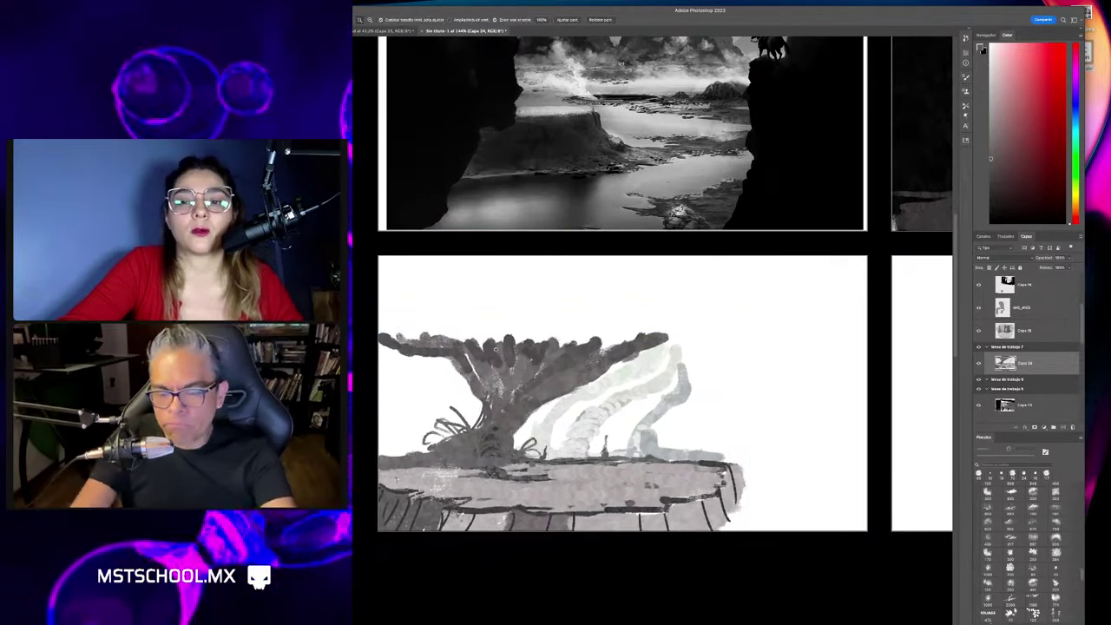
# Extend a branch up-right, paint a large dark canopy, then sample a lighter grey.
pyautogui.press('b')
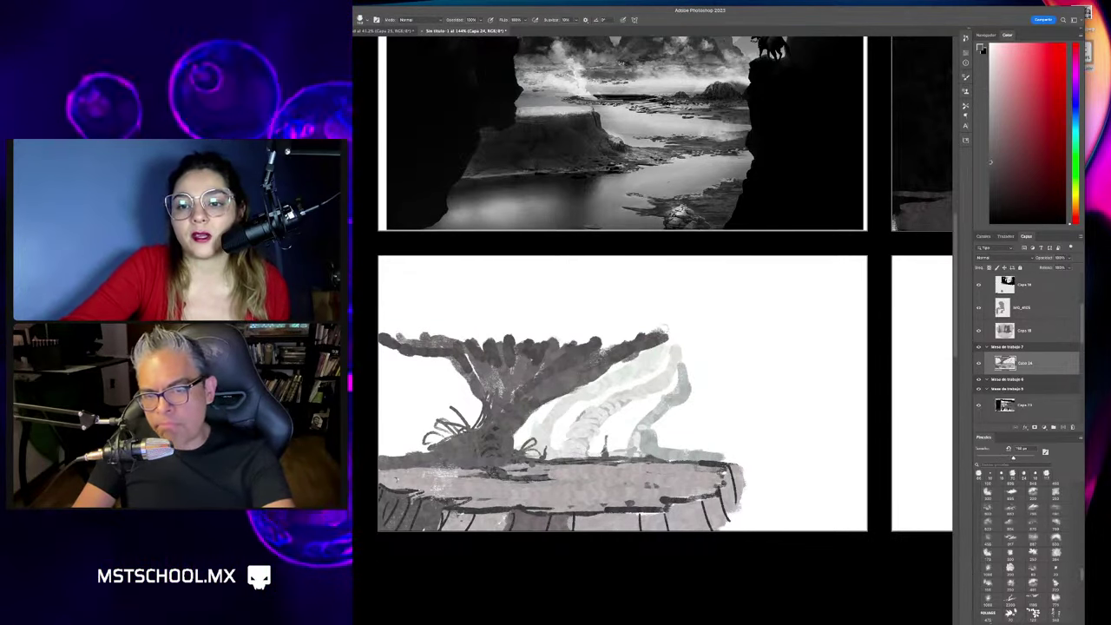
pyautogui.moveTo(646, 343); pyautogui.dragTo(707, 282)
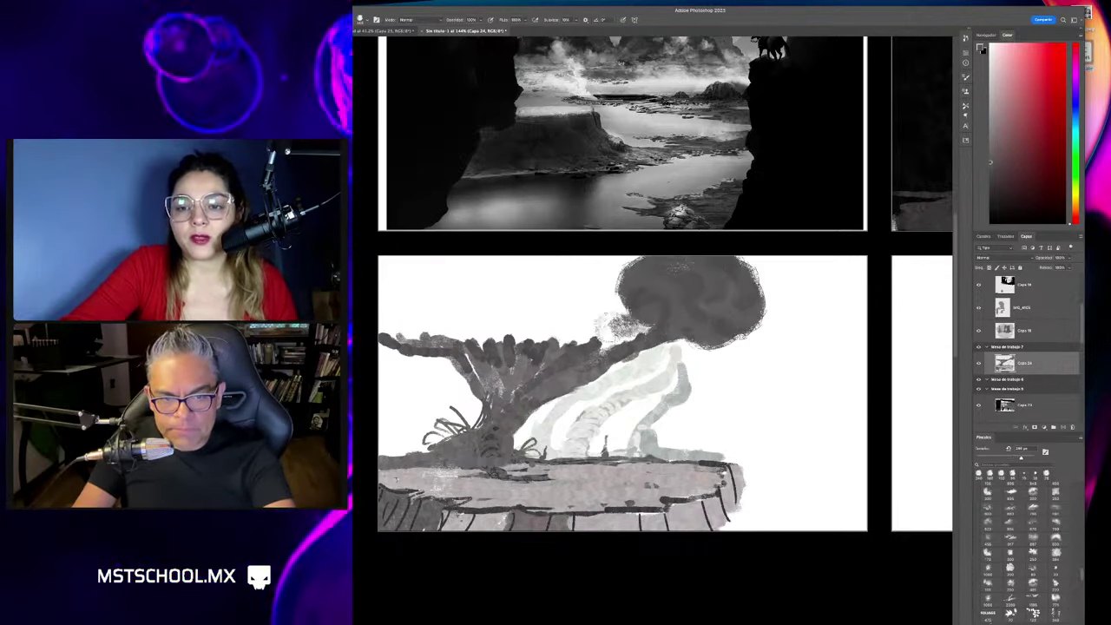
pyautogui.moveTo(642, 312)
pyautogui.mouseDown()
pyautogui.moveTo(564, 295)
pyautogui.moveTo(434, 298)
pyautogui.moveTo(414, 328)
pyautogui.moveTo(523, 253)
pyautogui.moveTo(522, 356)
pyautogui.mouseUp()
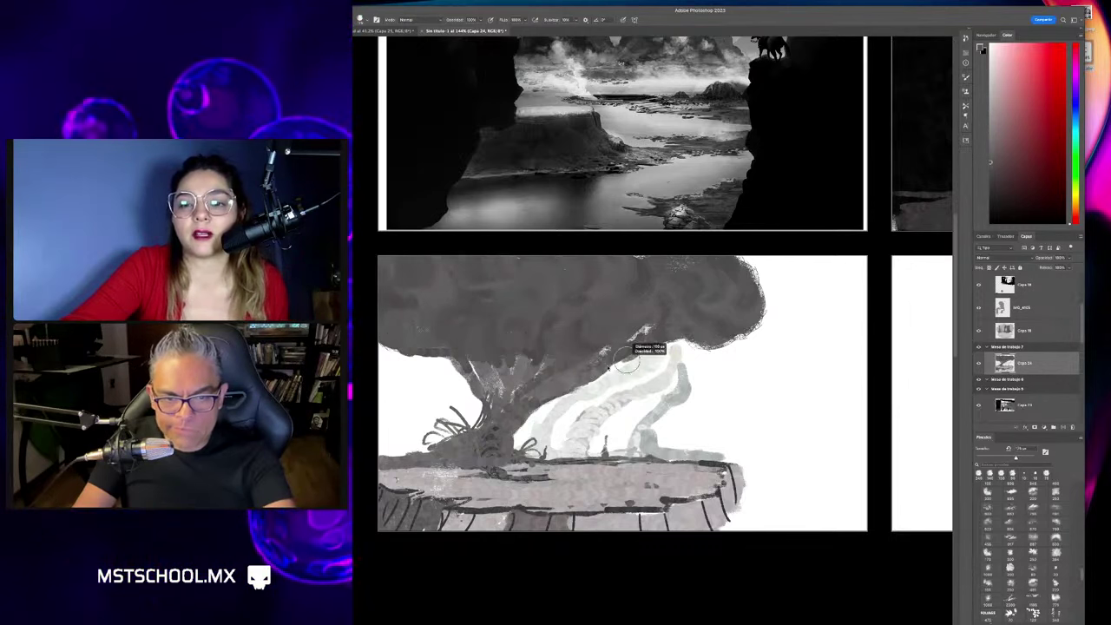
pyautogui.keyDown('alt'); pyautogui.click(646, 434); pyautogui.keyUp('alt')
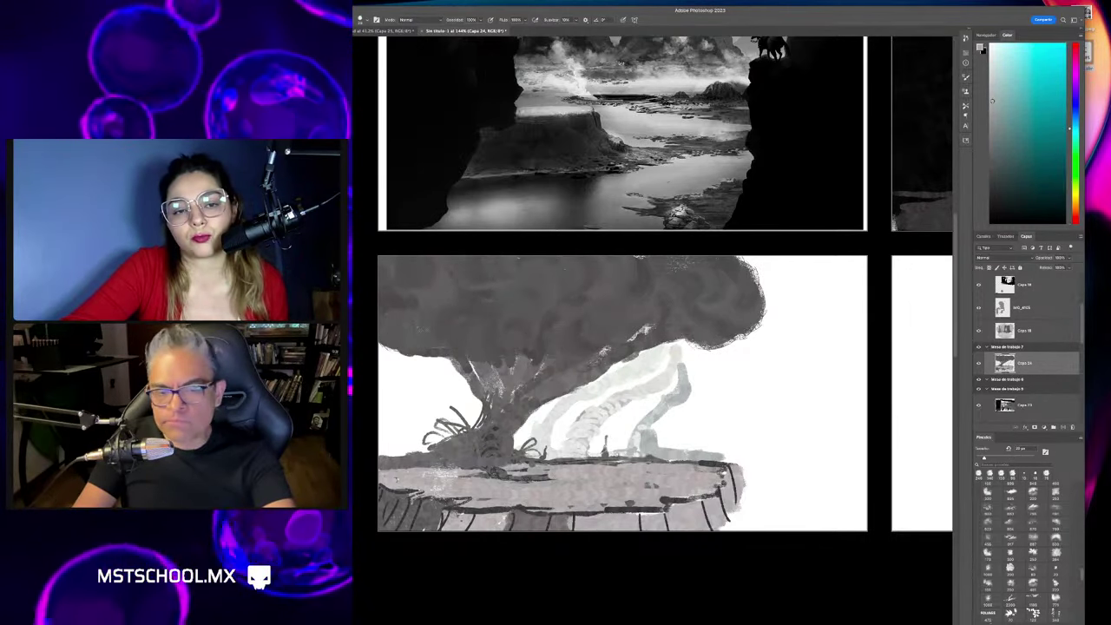
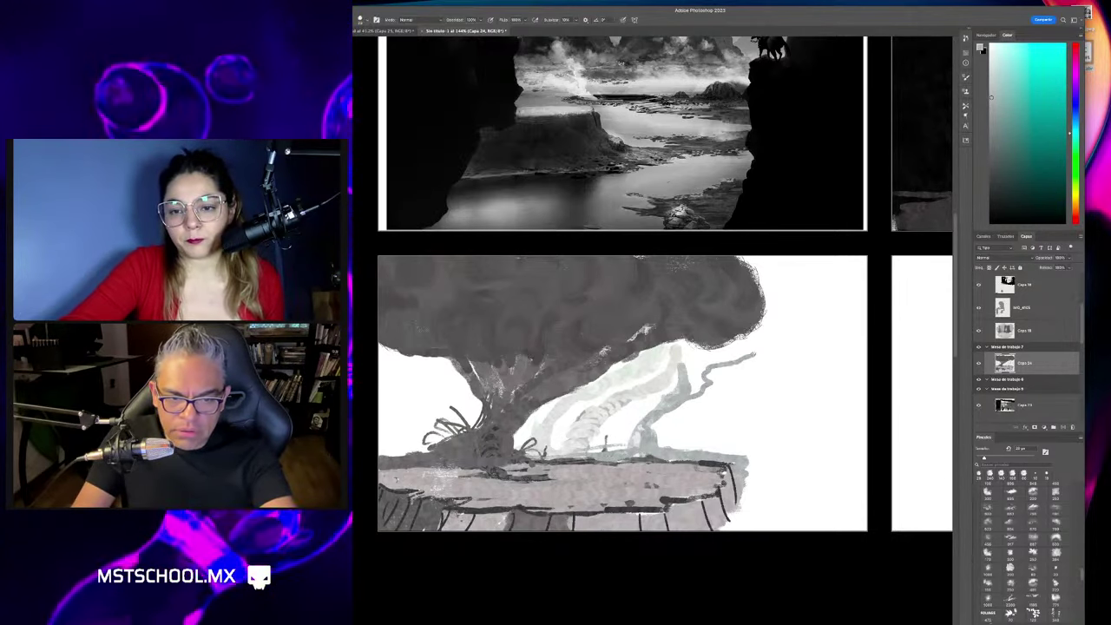
# On Capa 24, paint grey strokes extending the tree's branch up-right, thickening it and lengthening its tip.
pyautogui.moveTo(644, 434); pyautogui.dragTo(755, 354)
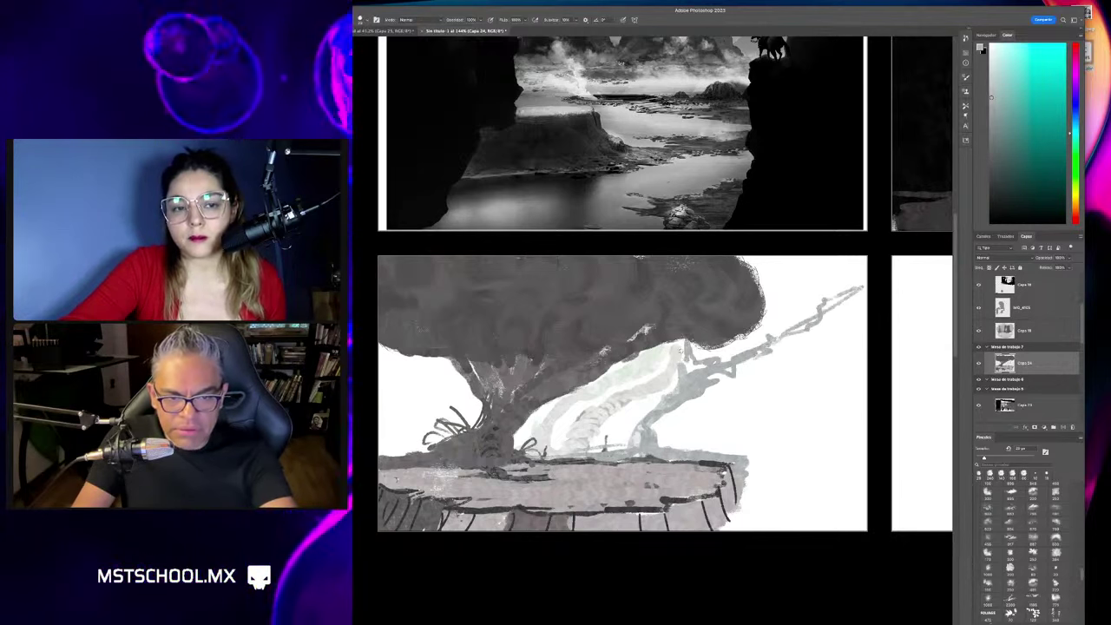
pyautogui.moveTo(708, 354); pyautogui.dragTo(695, 369)
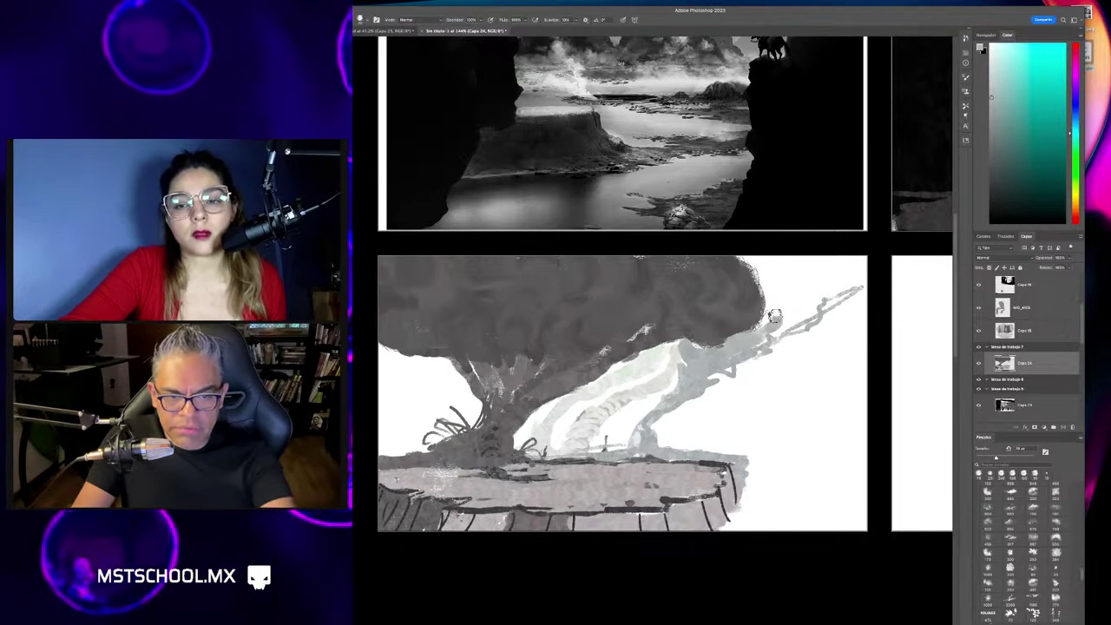
pyautogui.moveTo(773, 318)
pyautogui.mouseDown()
pyautogui.moveTo(807, 286)
pyautogui.moveTo(789, 282)
pyautogui.mouseUp()
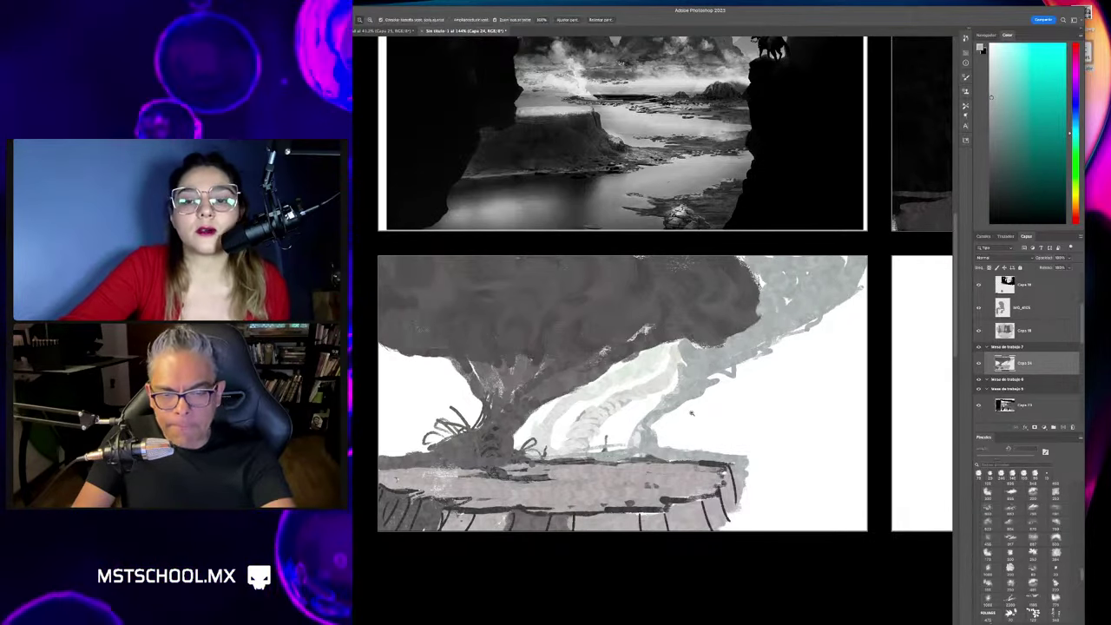
# Zoom out to 71.4% to see the whole thumbnail grid.
pyautogui.scroll(-2, 692, 414)
pyautogui.scroll(-2, 668, 410)
pyautogui.scroll(-2, 642, 408)
pyautogui.scroll(-2, 605, 403)
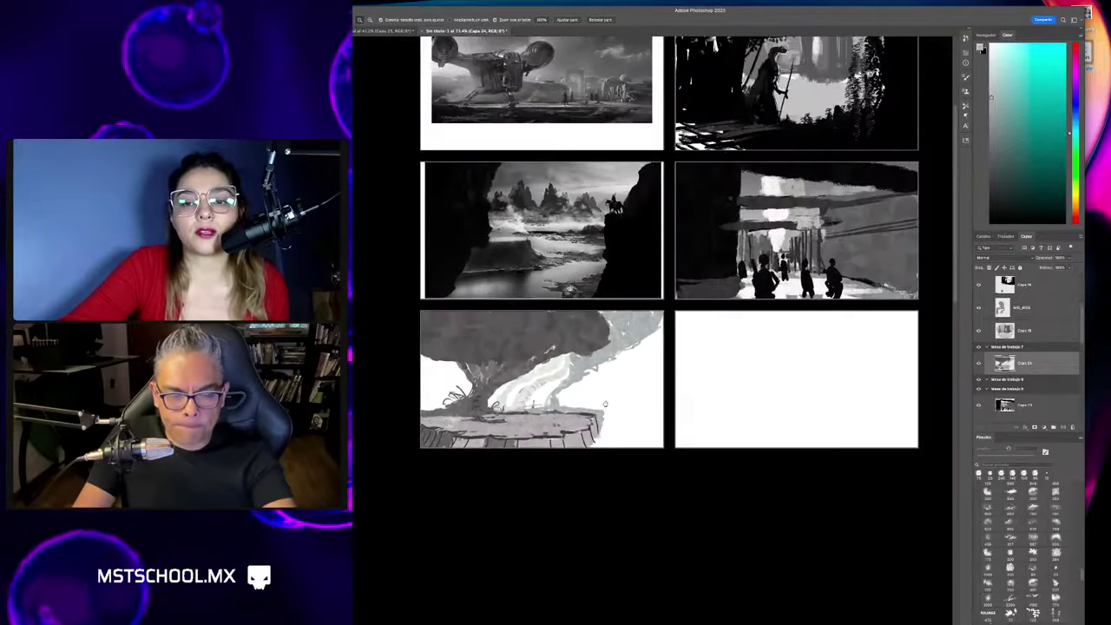
pyautogui.hscroll(1, 605, 403)
# Sample several greys from the tree sketch and select the Mesa de trabajo 8 artboard.
pyautogui.keyDown('alt'); pyautogui.click(583, 422); pyautogui.keyUp('alt')
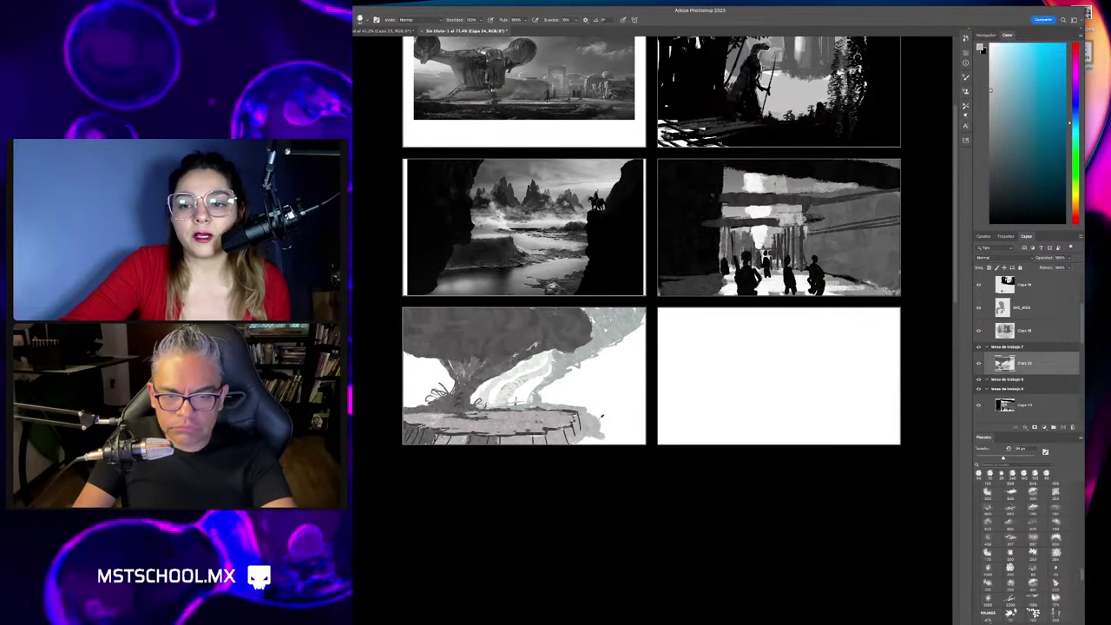
pyautogui.keyDown('alt'); pyautogui.click(610, 433); pyautogui.keyUp('alt')
pyautogui.keyDown('alt'); pyautogui.click(521, 380); pyautogui.keyUp('alt')
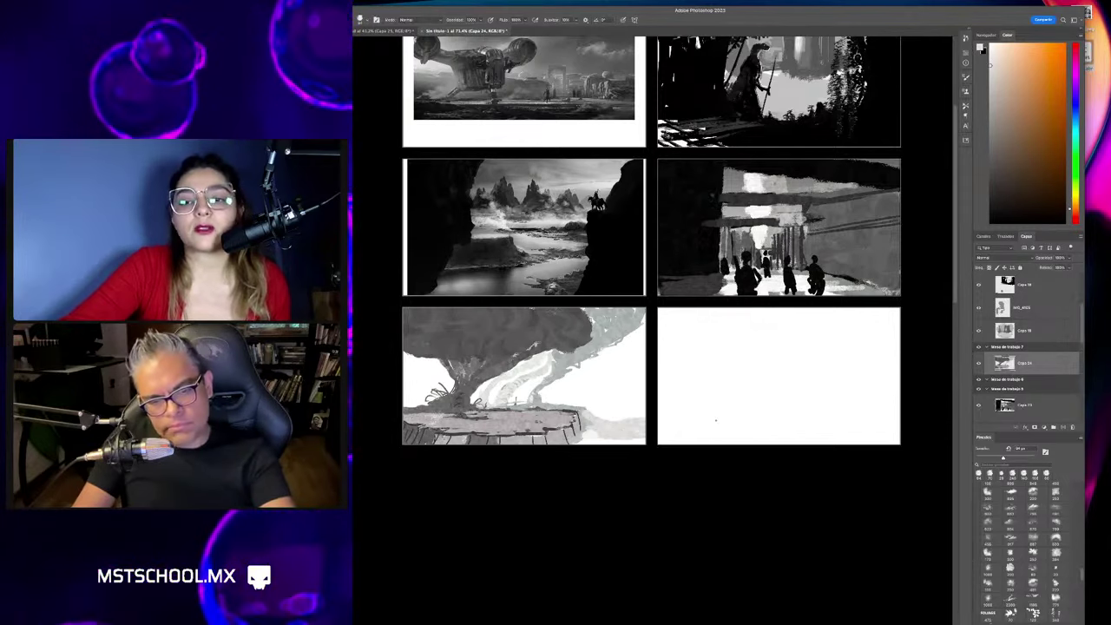
pyautogui.click(1023, 380)
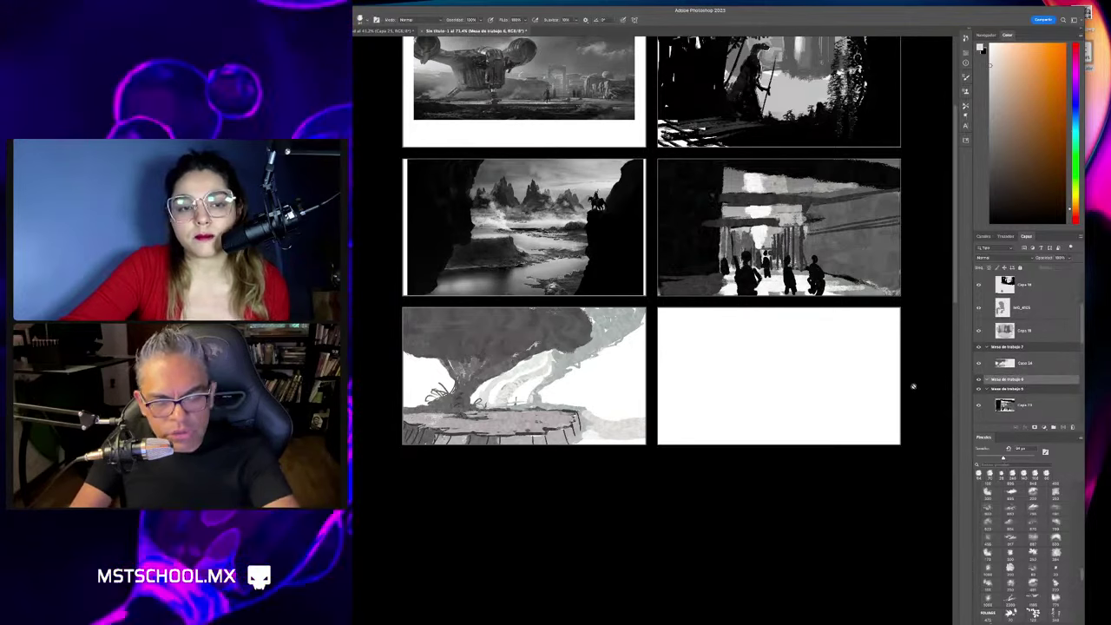
# Add new layer Capa 25 and paint a grey ground band across the empty eighth panel.
pyautogui.hotkey('ctrl', 'shift', 'n')
pyautogui.press('Return')
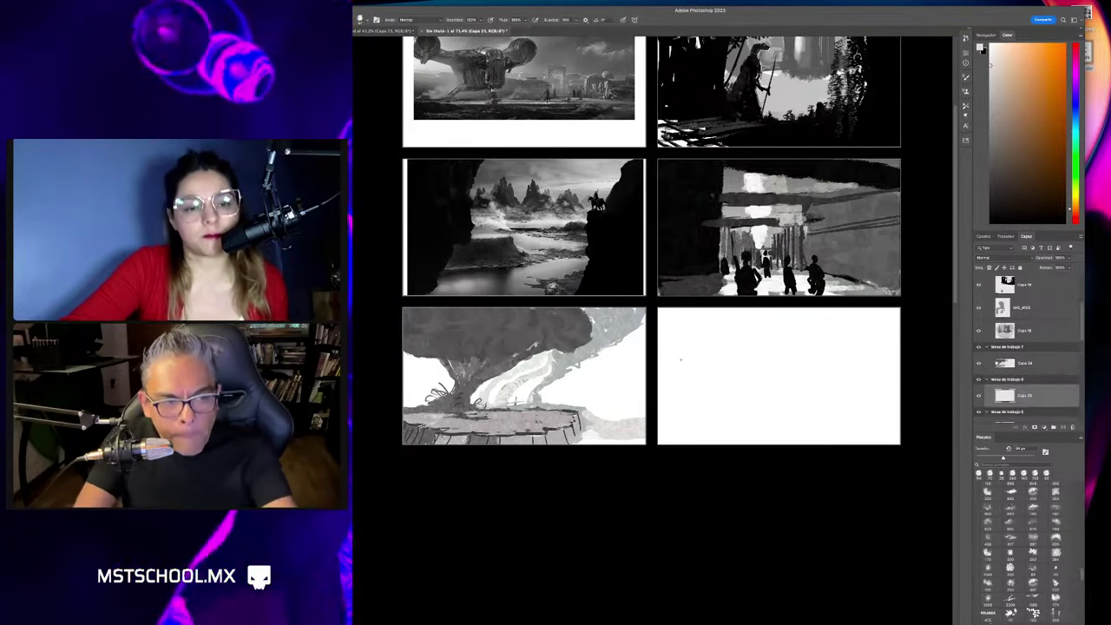
pyautogui.keyDown('alt'); pyautogui.click(602, 432); pyautogui.keyUp('alt')
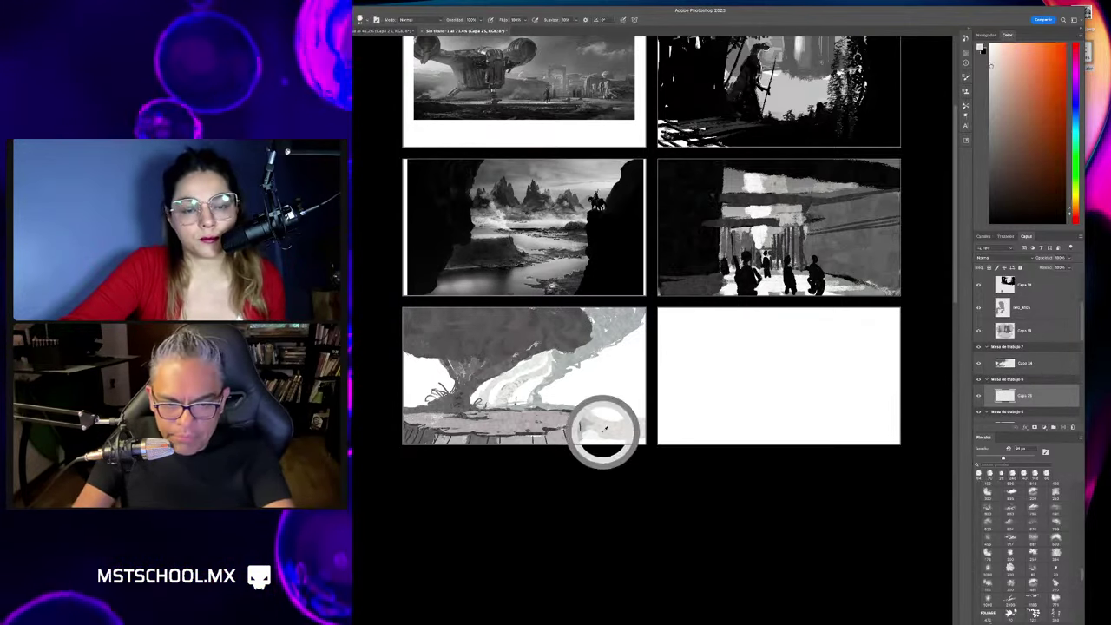
pyautogui.moveTo(659, 429)
pyautogui.mouseDown()
pyautogui.moveTo(720, 430)
pyautogui.moveTo(661, 441)
pyautogui.moveTo(885, 397)
pyautogui.mouseUp()
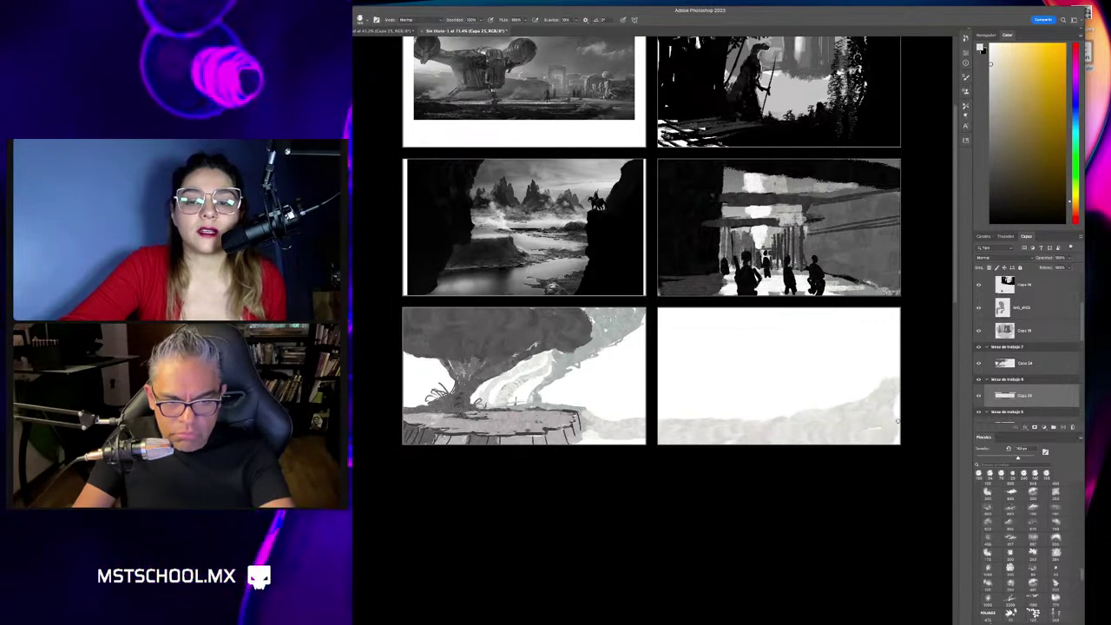
# Reselect the tree sketch's layer Capa 24 and sample several grey tones from the canvas.
pyautogui.press('v')
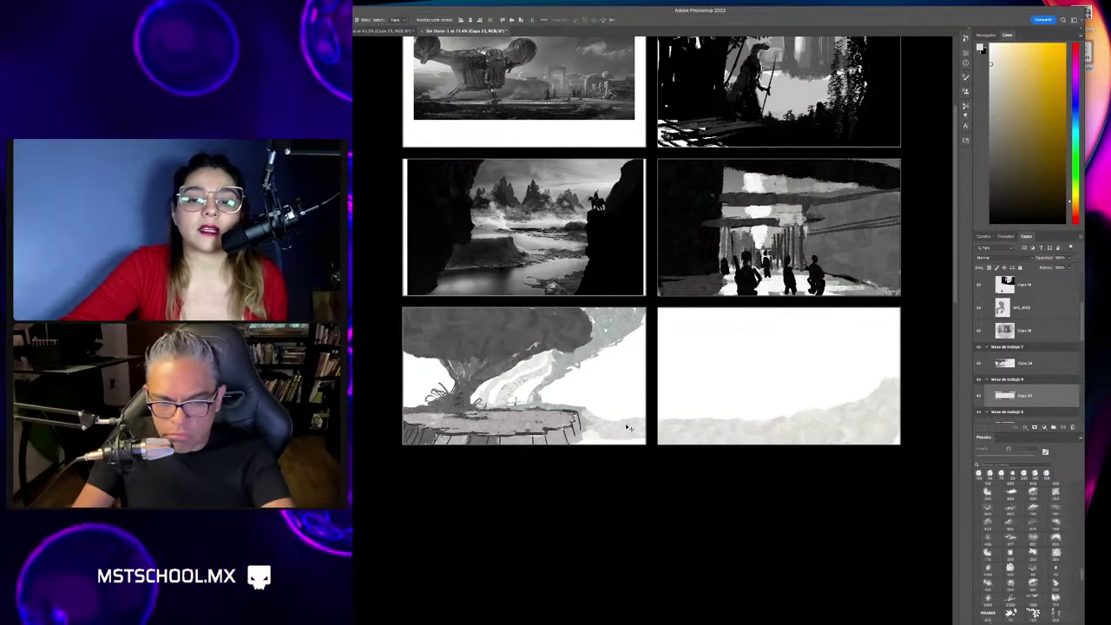
pyautogui.click(626, 429)
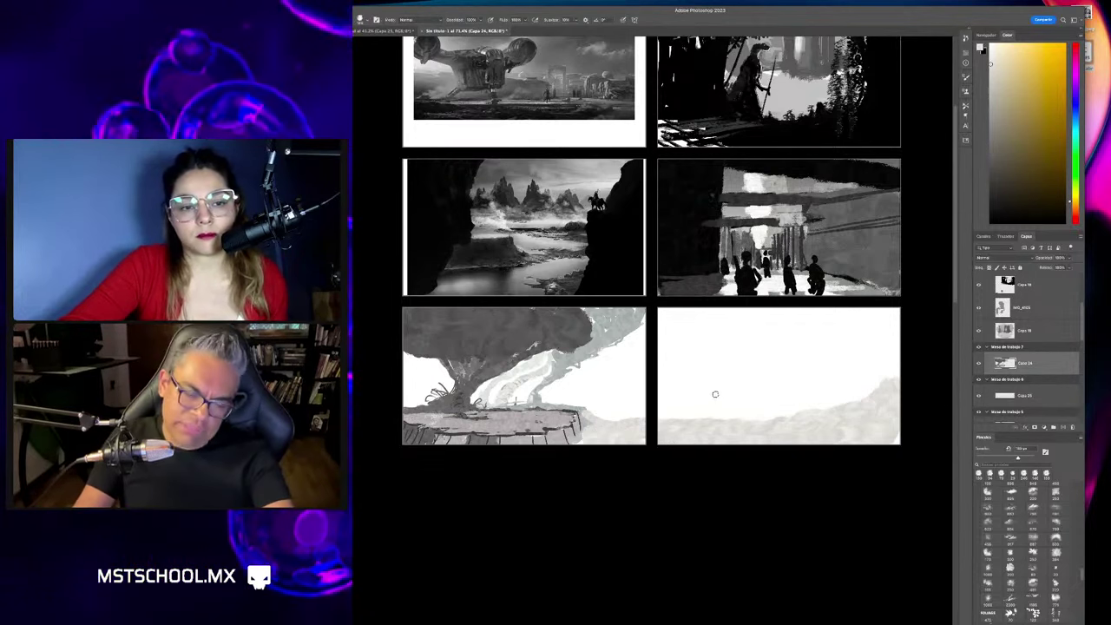
pyautogui.scroll(1, 734, 384)
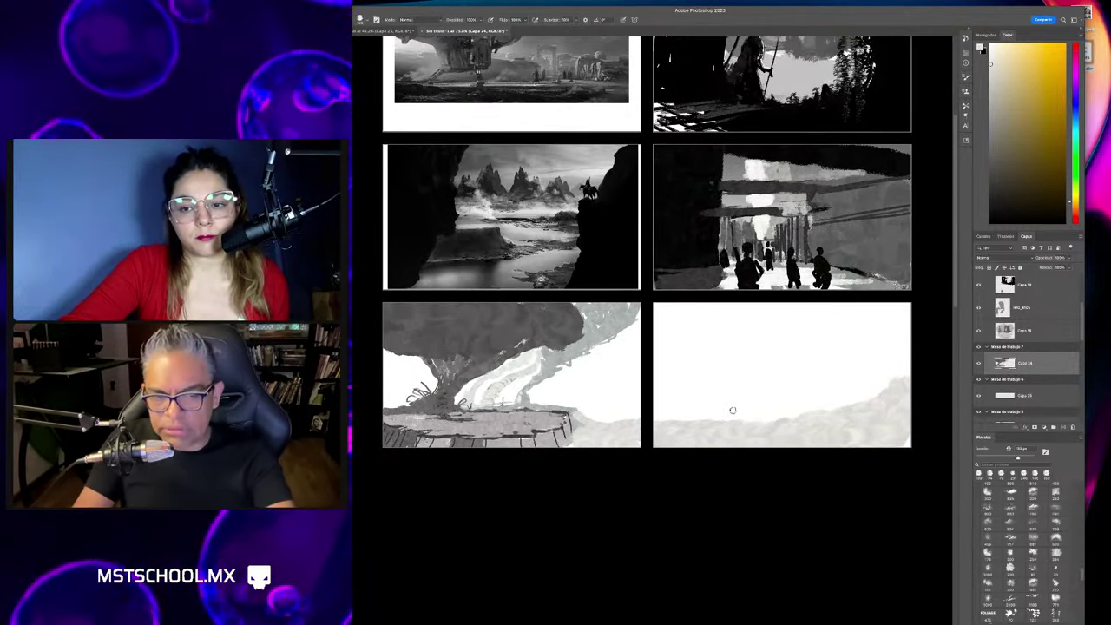
pyautogui.keyDown('alt'); pyautogui.click(567, 415); pyautogui.keyUp('alt')
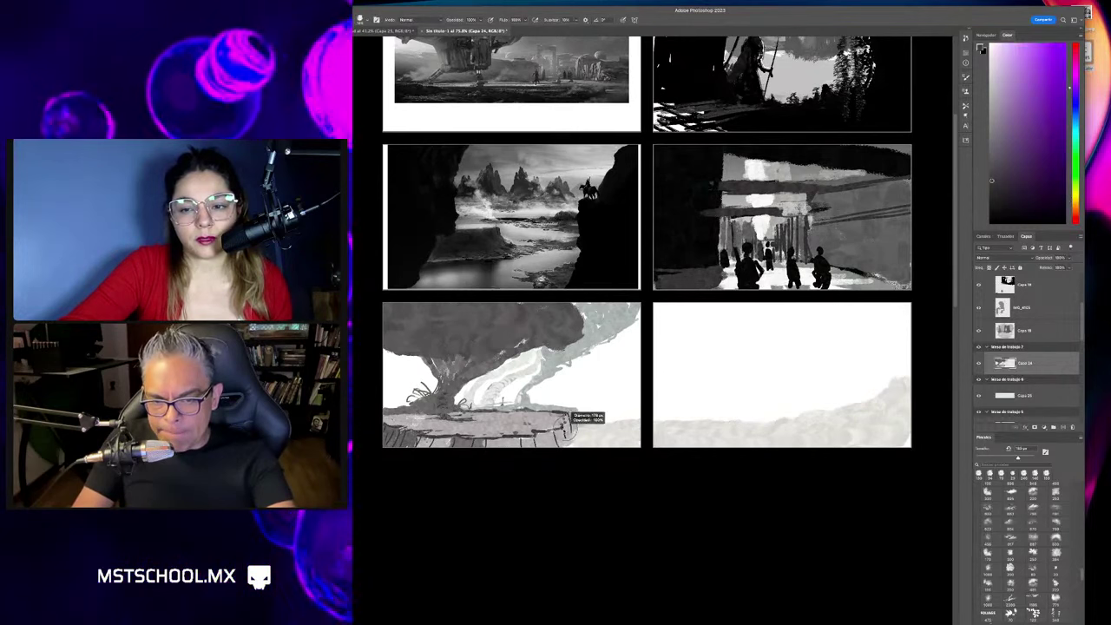
pyautogui.keyDown('alt'); pyautogui.click(562, 357); pyautogui.keyUp('alt')
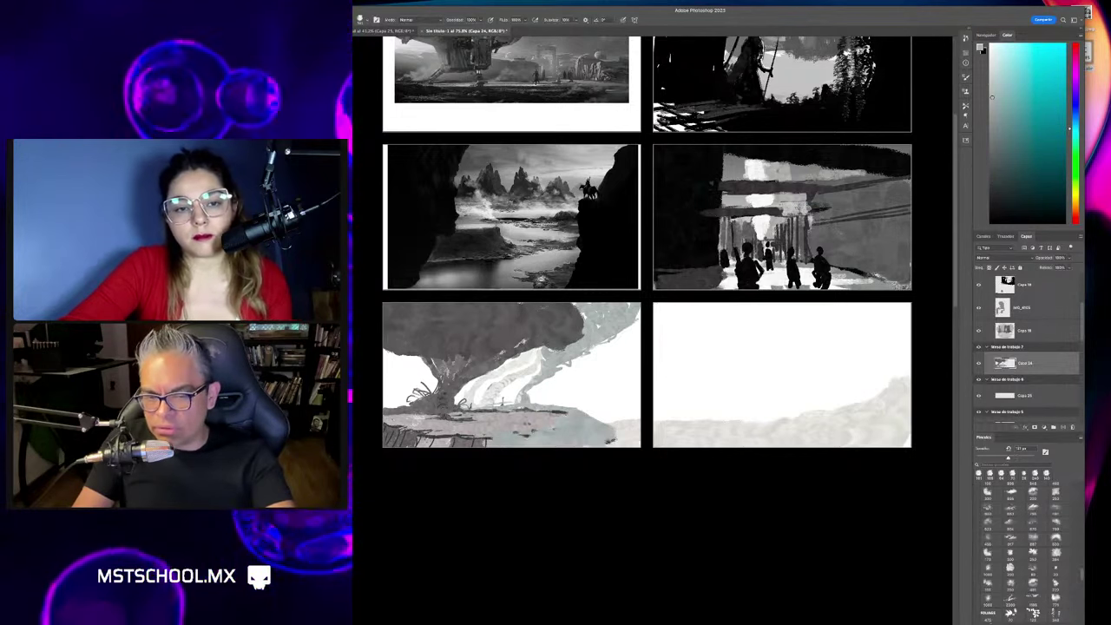
pyautogui.keyDown('alt'); pyautogui.click(552, 429); pyautogui.keyUp('alt')
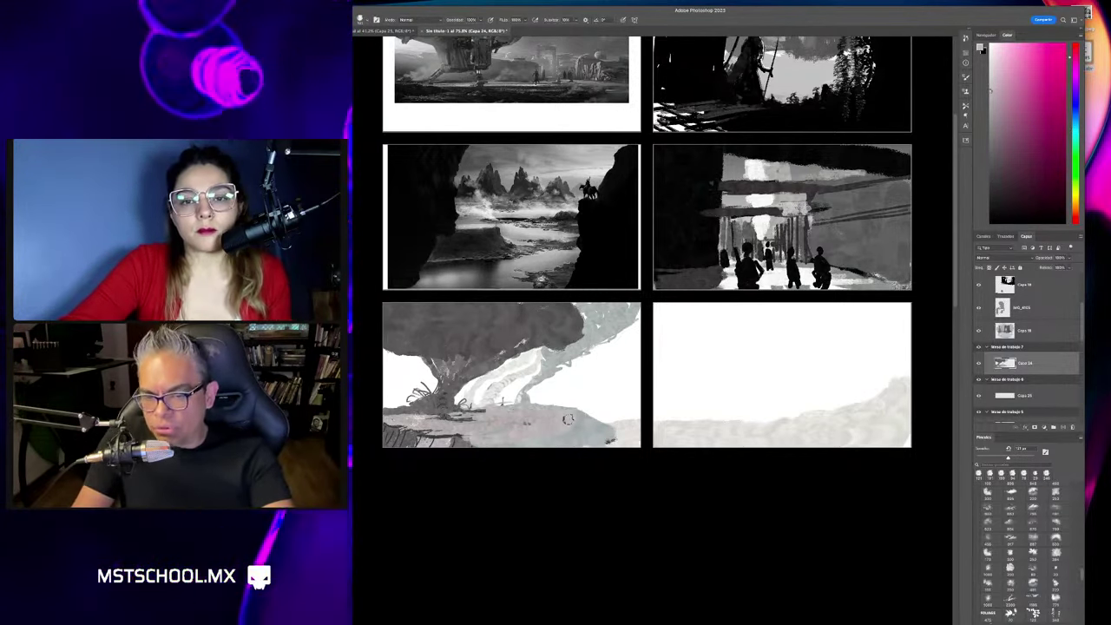
pyautogui.keyDown('alt'); pyautogui.click(545, 373); pyautogui.keyUp('alt')
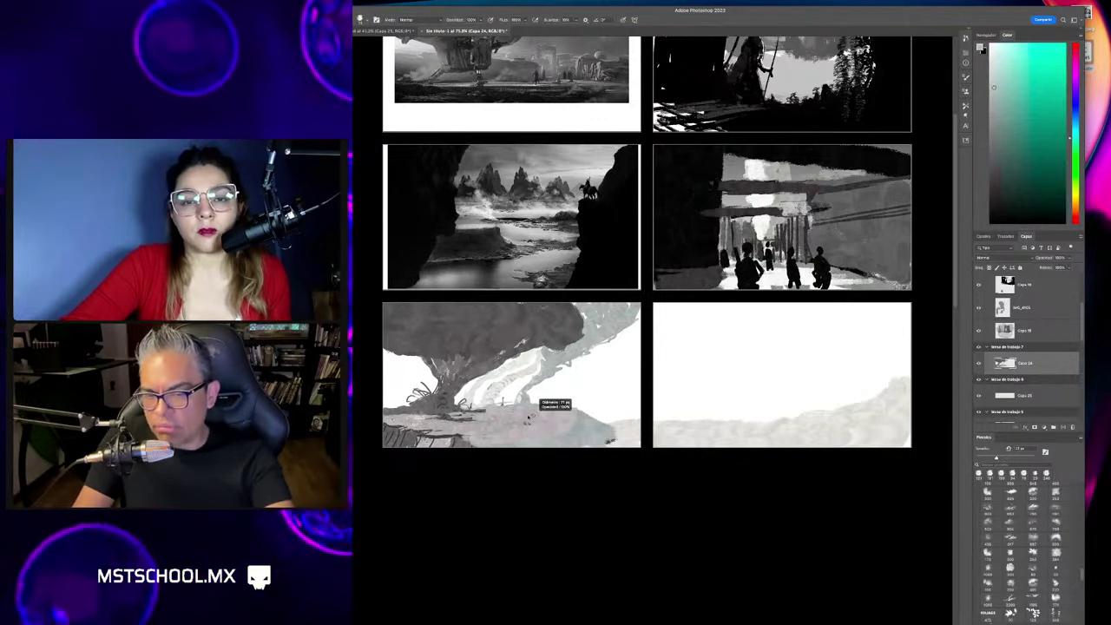
# Resize the brush and darken the ground at the tree sketch's lower right.
pyautogui.moveTo(536, 416); pyautogui.dragTo(525, 422)
pyautogui.keyDown('alt'); pyautogui.click(538, 417); pyautogui.keyUp('alt')
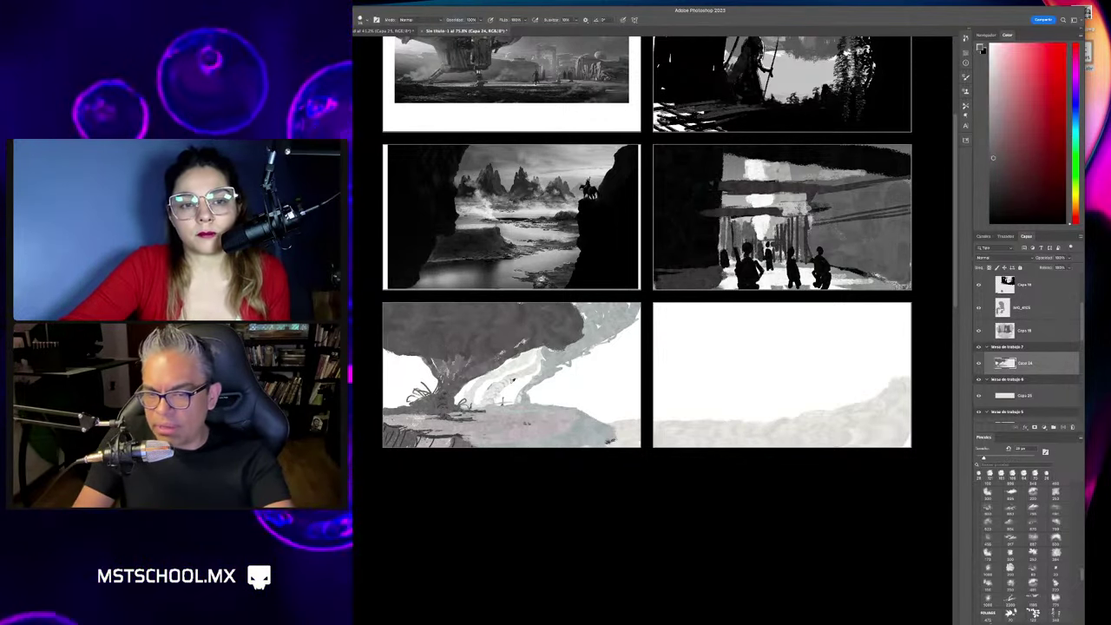
pyautogui.moveTo(566, 419); pyautogui.dragTo(637, 430)
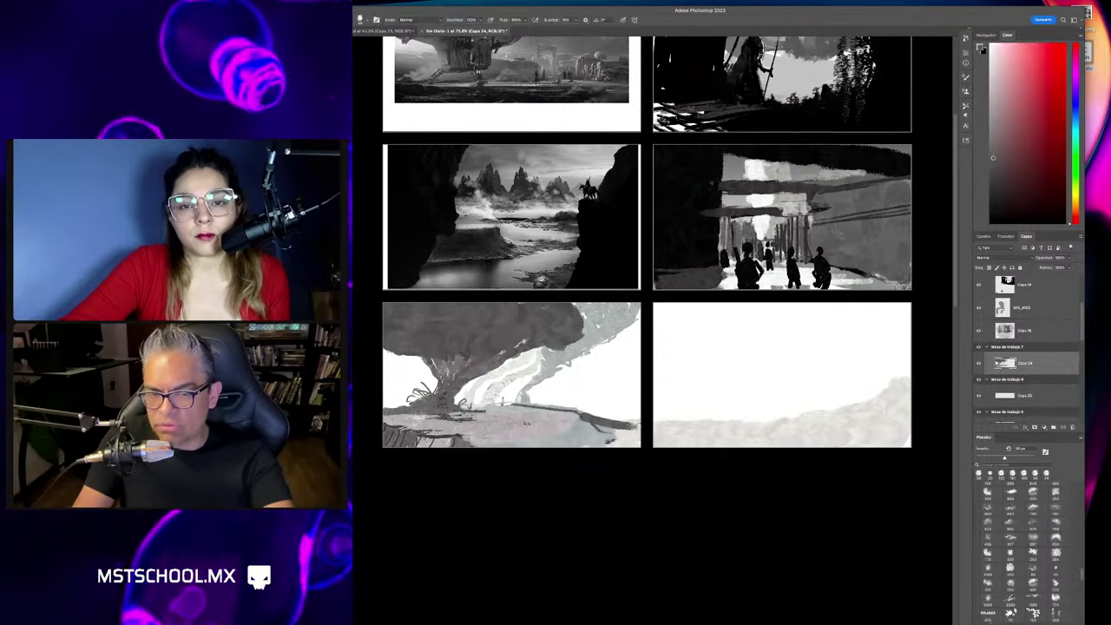
pyautogui.keyDown('alt'); pyautogui.click(614, 426); pyautogui.keyUp('alt')
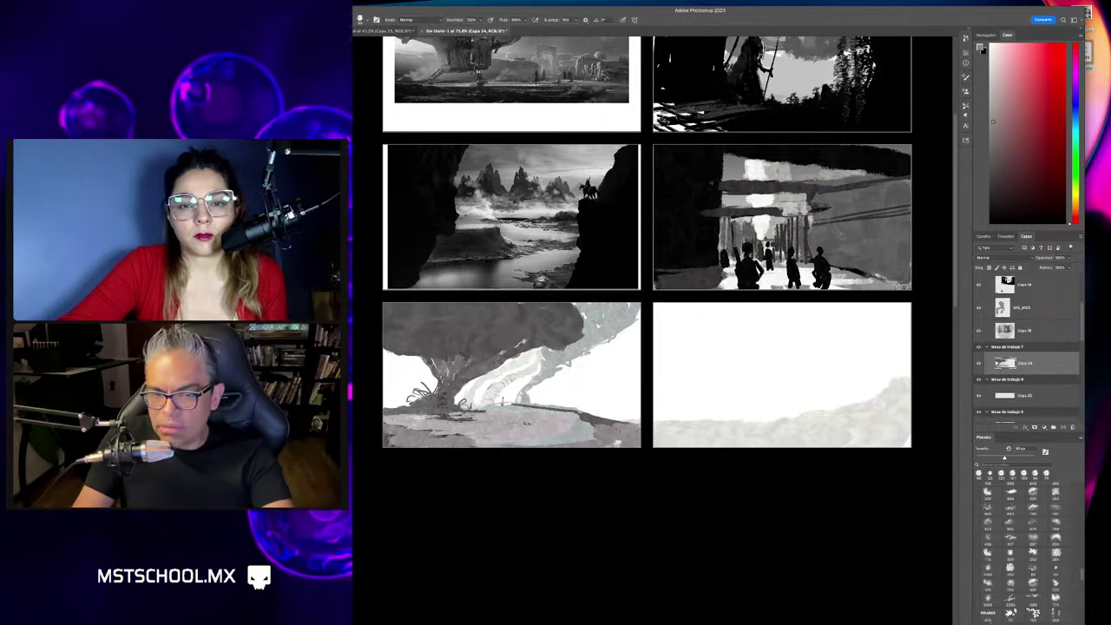
# On Capa 25, paint dark grey ground along the panel bottom and a tall shaded rock mound at right.
pyautogui.click(670, 430)
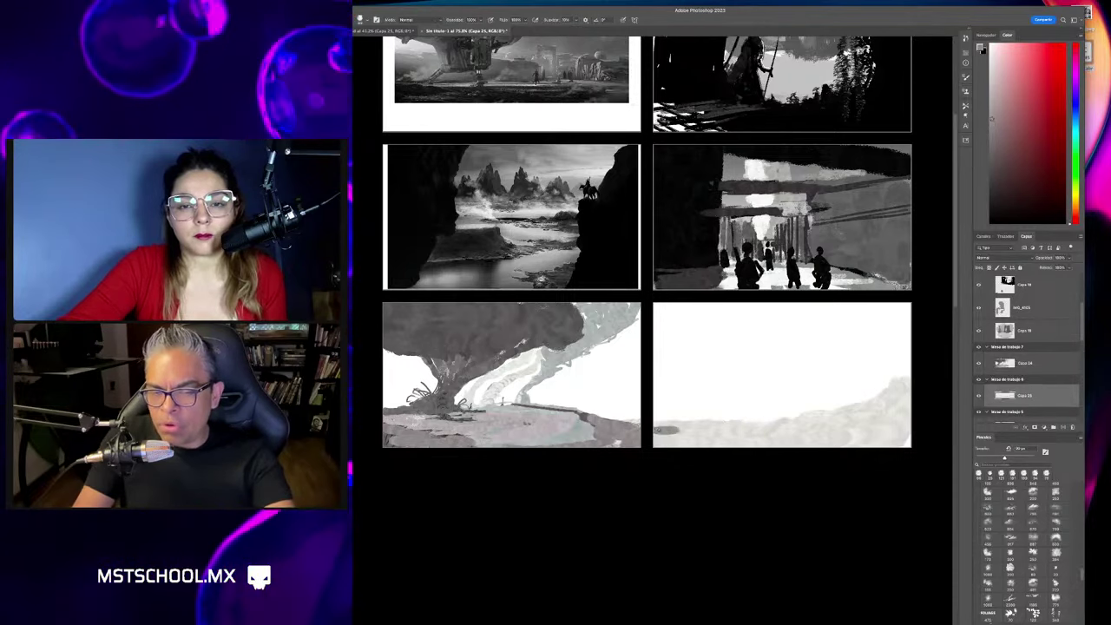
pyautogui.moveTo(658, 434); pyautogui.dragTo(696, 437)
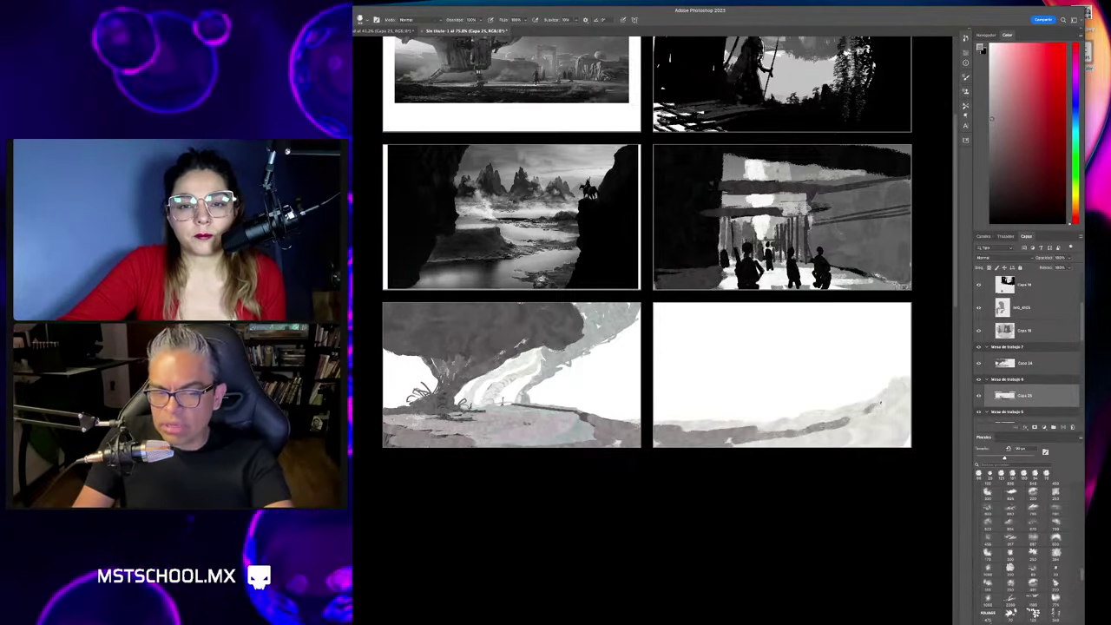
pyautogui.moveTo(777, 432); pyautogui.dragTo(864, 399)
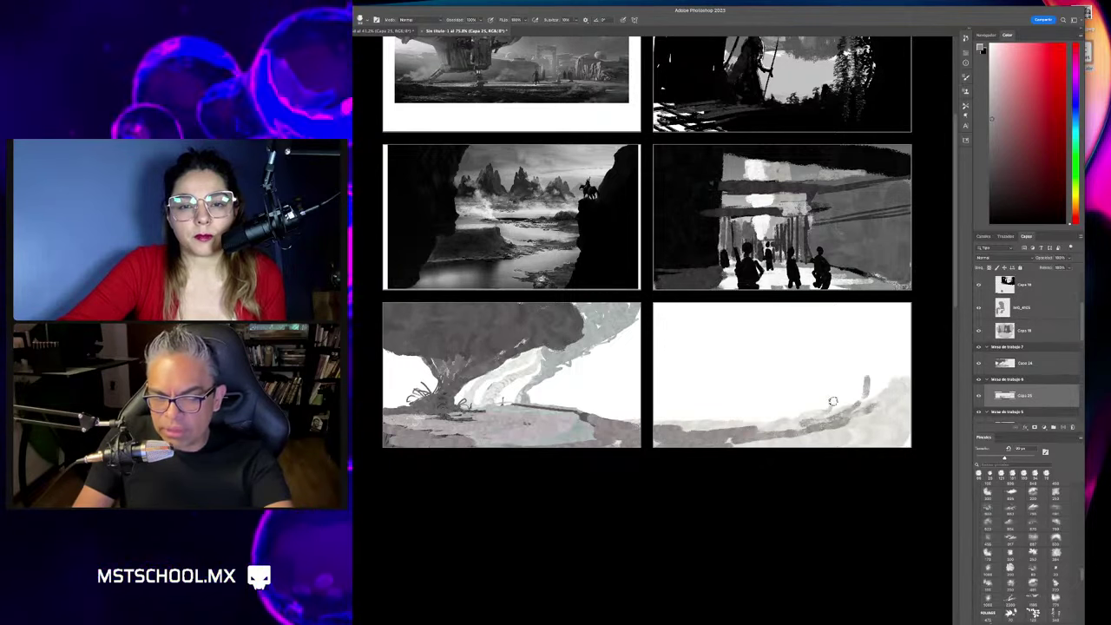
pyautogui.moveTo(837, 392)
pyautogui.mouseDown()
pyautogui.moveTo(818, 378)
pyautogui.moveTo(840, 354)
pyautogui.mouseUp()
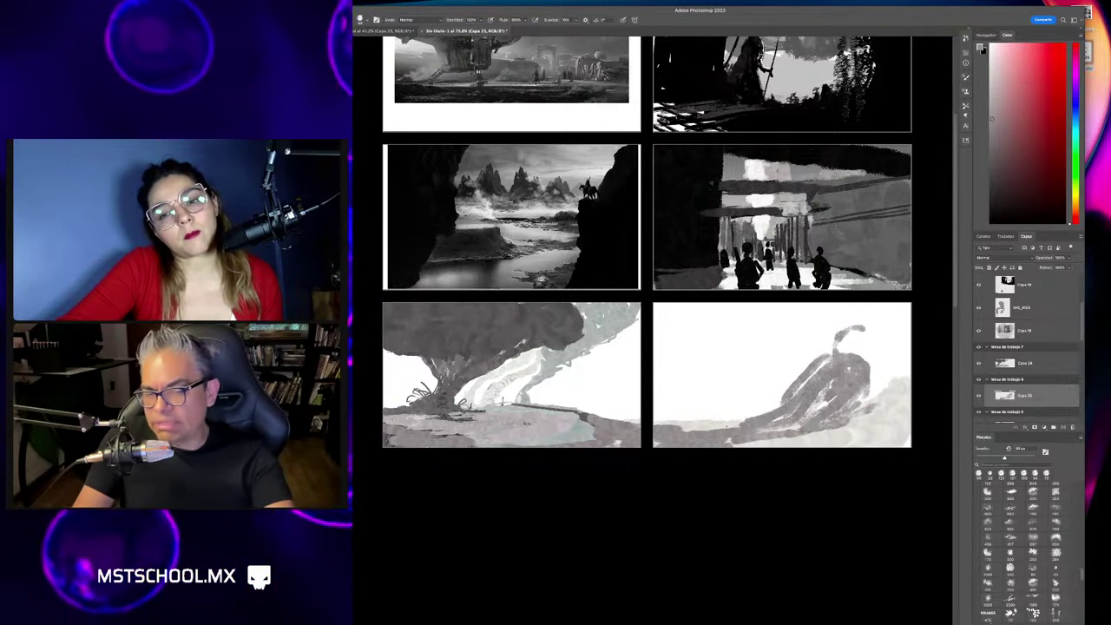
pyautogui.moveTo(892, 348); pyautogui.dragTo(885, 373)
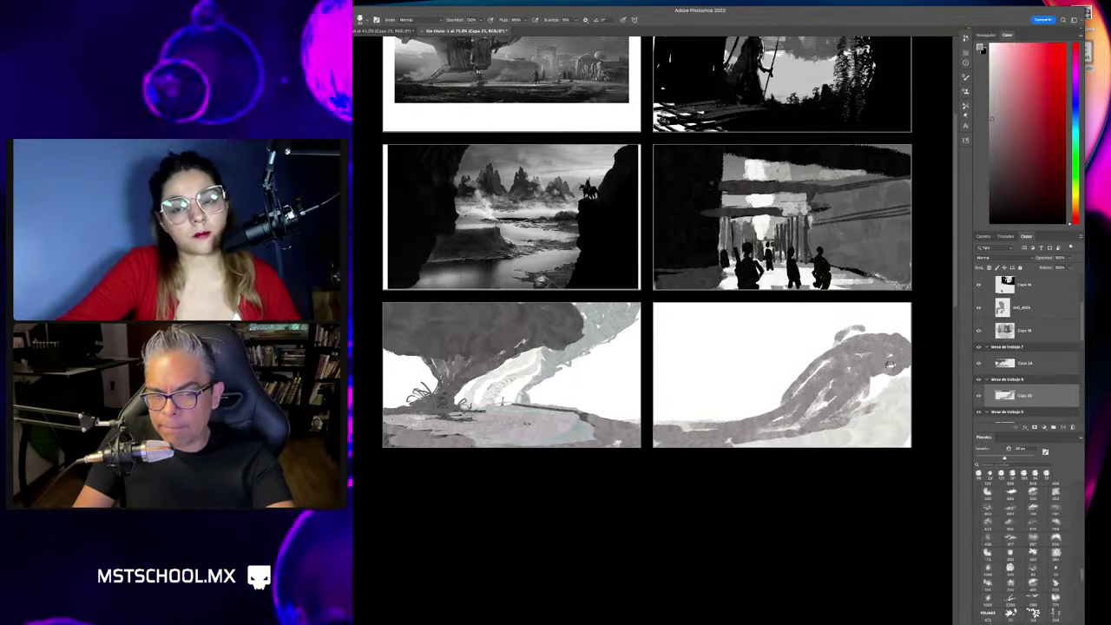
pyautogui.moveTo(863, 429)
pyautogui.mouseDown()
pyautogui.moveTo(772, 439)
pyautogui.moveTo(852, 434)
pyautogui.mouseUp()
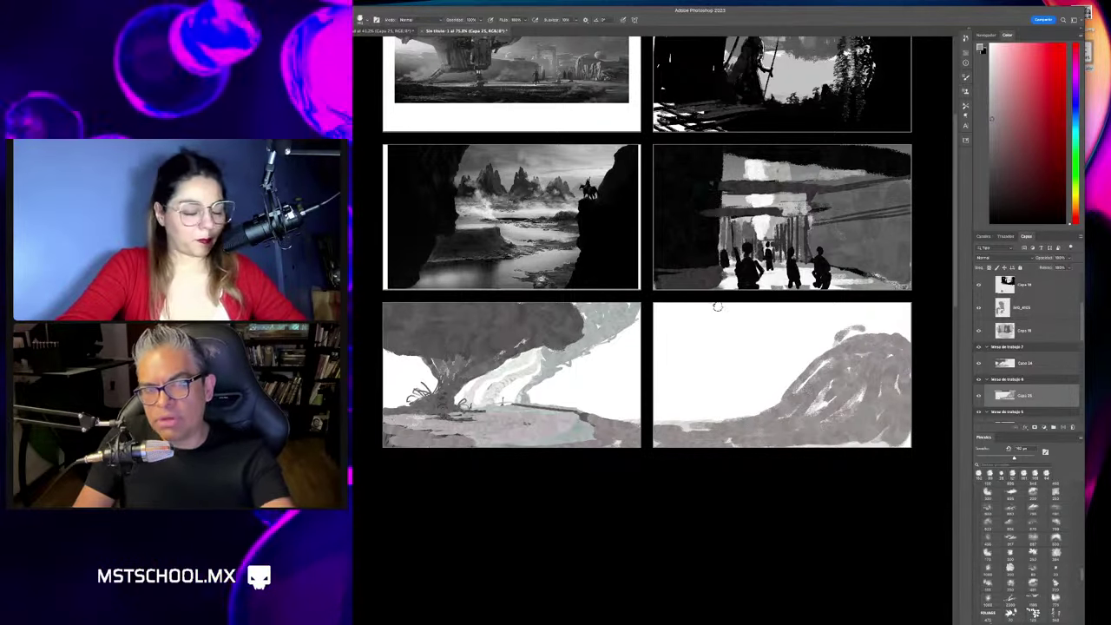
# Paint the dark oval opening on the mound, then add light grey edges, a curved trunk stroke and a white wedge.
pyautogui.moveTo(817, 399); pyautogui.dragTo(840, 375)
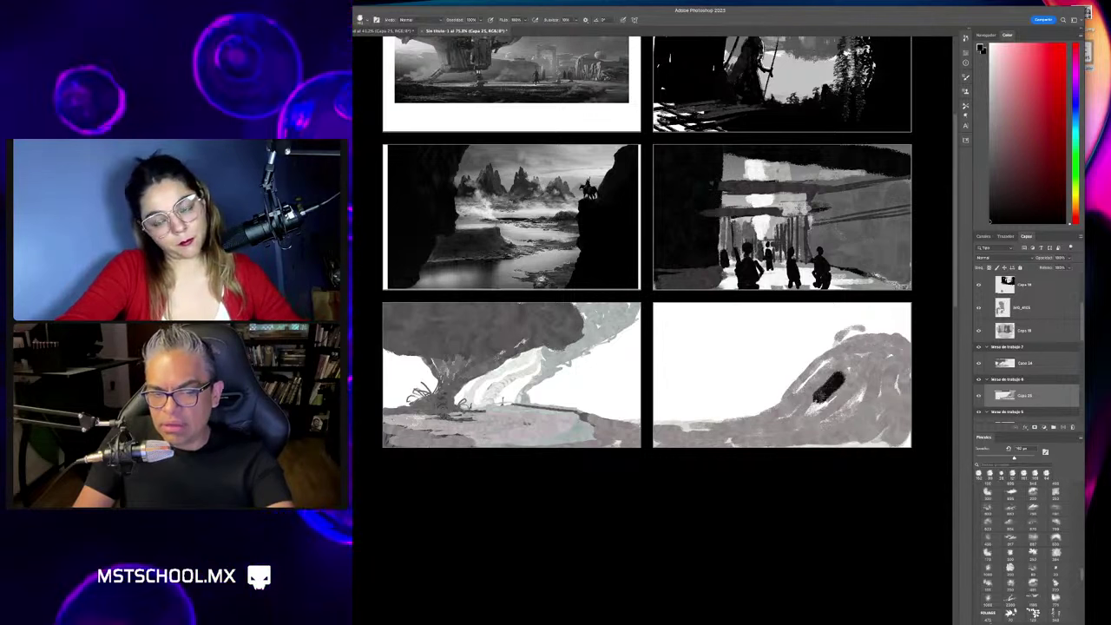
pyautogui.click(992, 165)
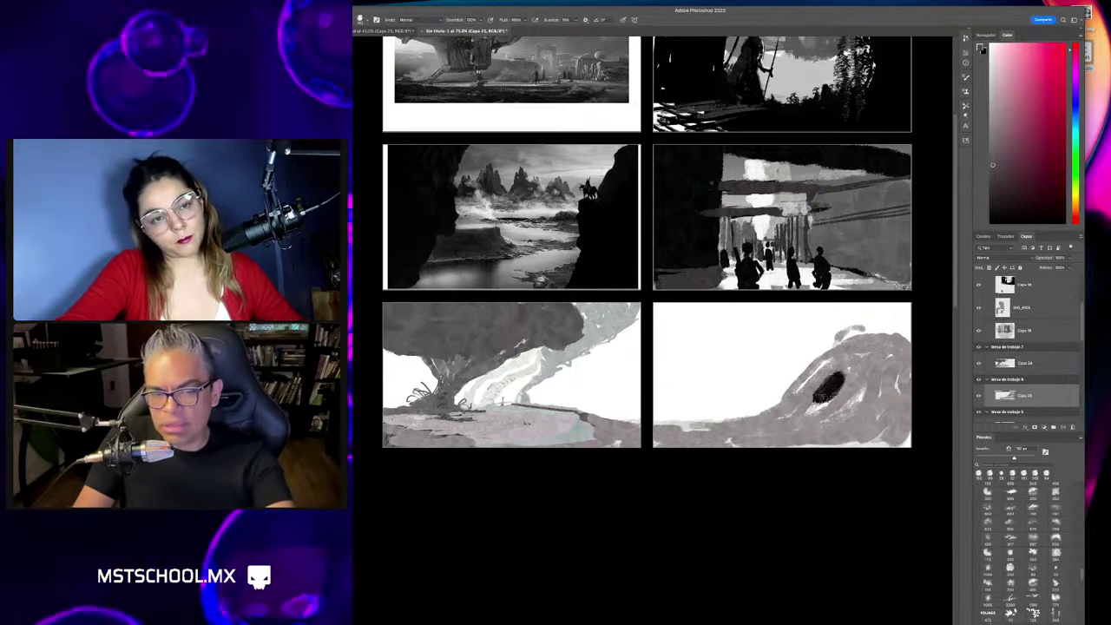
pyautogui.moveTo(833, 373); pyautogui.dragTo(791, 412)
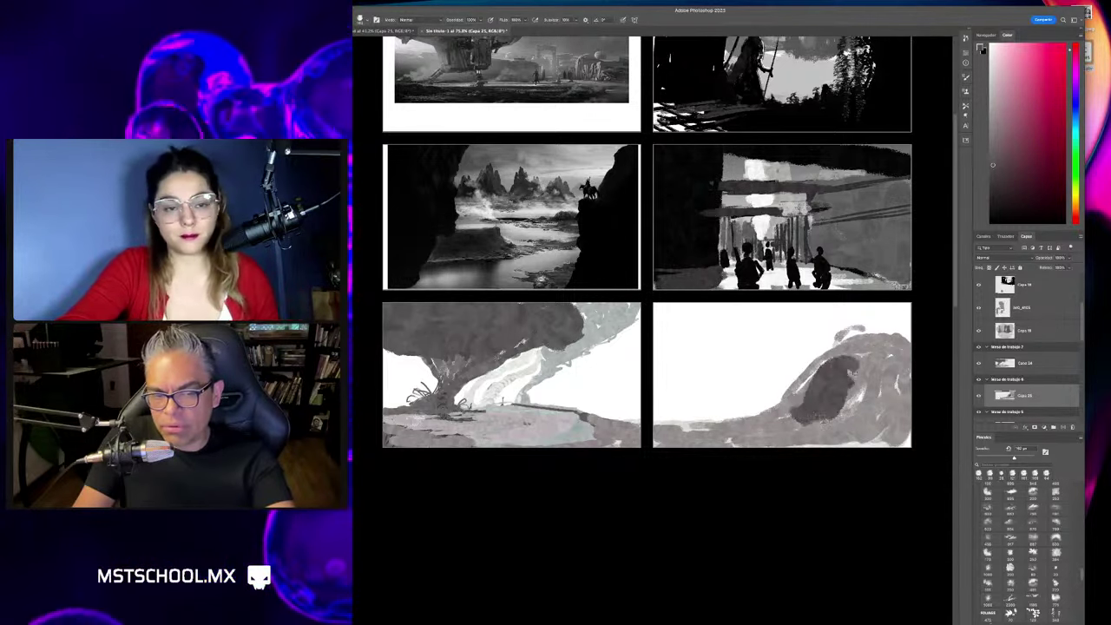
pyautogui.moveTo(835, 368); pyautogui.dragTo(781, 418)
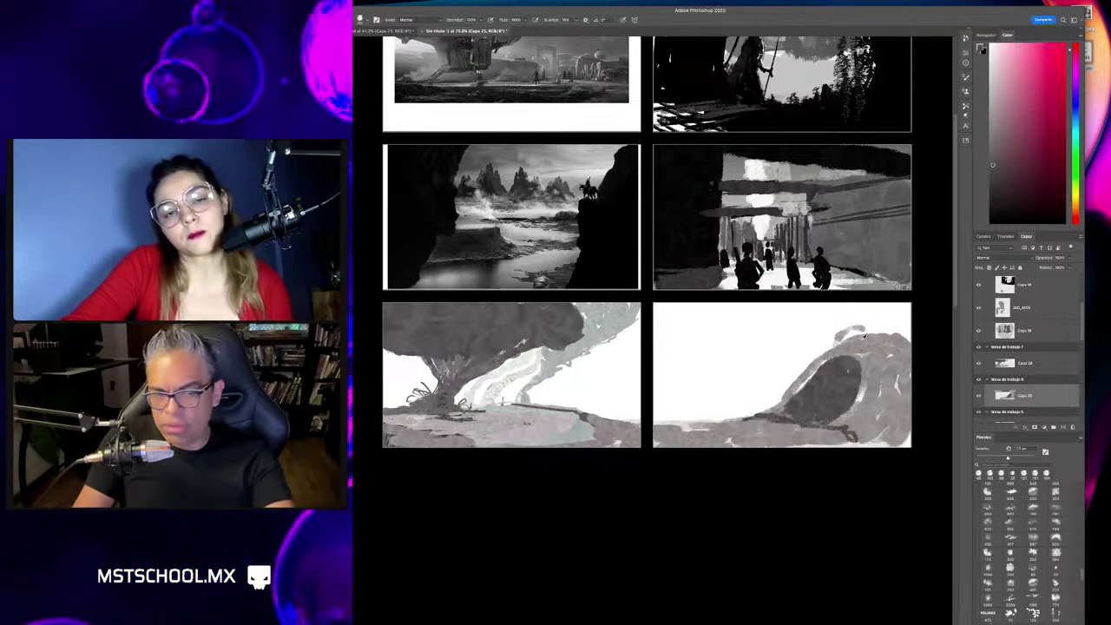
pyautogui.moveTo(824, 354)
pyautogui.mouseDown()
pyautogui.moveTo(829, 318)
pyautogui.moveTo(872, 343)
pyautogui.moveTo(853, 401)
pyautogui.mouseUp()
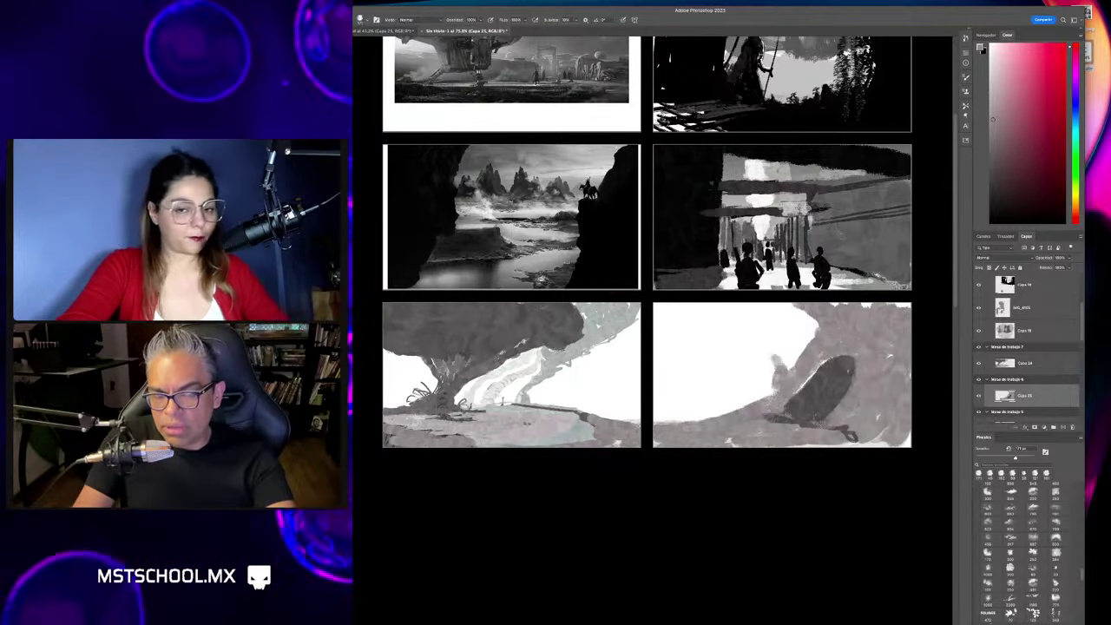
pyautogui.moveTo(750, 311)
pyautogui.mouseDown()
pyautogui.moveTo(768, 371)
pyautogui.moveTo(755, 408)
pyautogui.mouseUp()
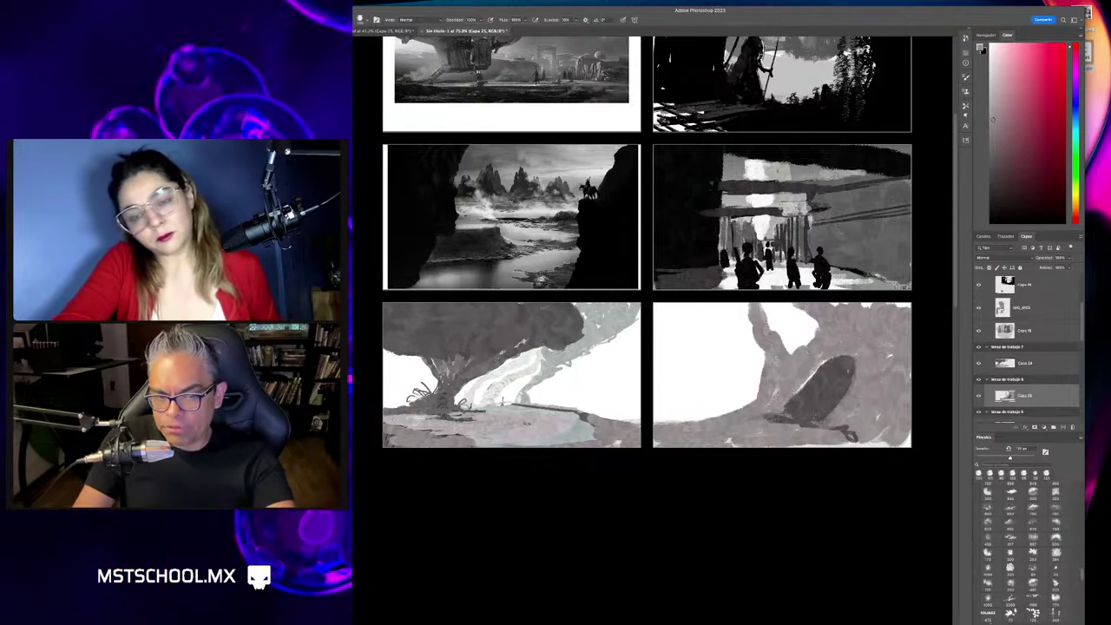
pyautogui.moveTo(801, 341); pyautogui.dragTo(781, 325)
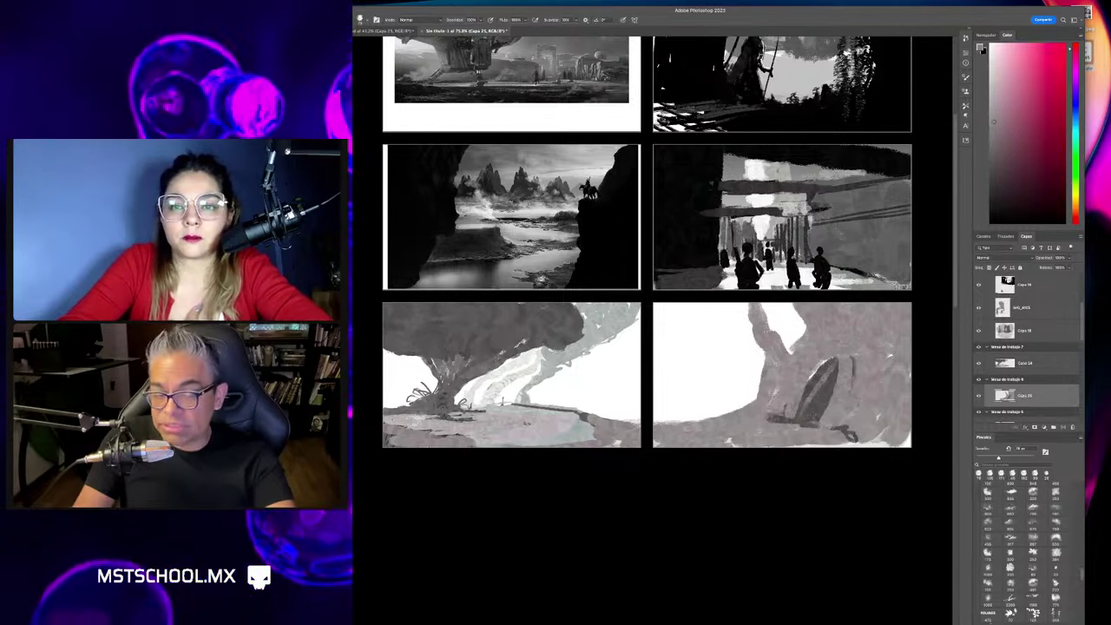
# Sample the rock's grey and darken its base and lower part around the door with streaky texture.
pyautogui.keyDown('alt'); pyautogui.click(772, 407); pyautogui.keyUp('alt')
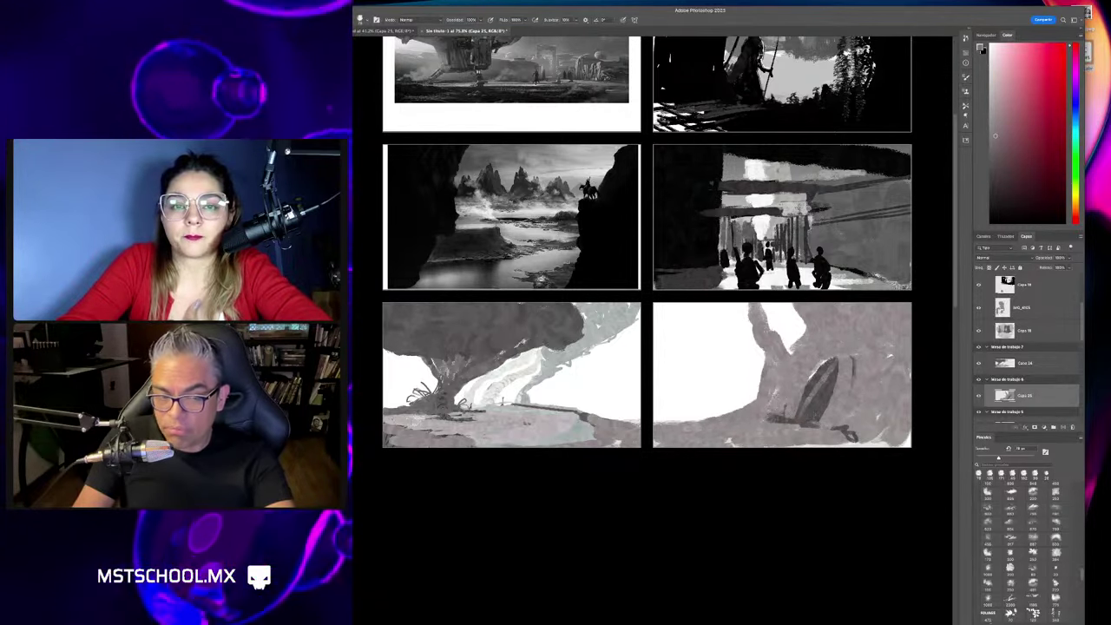
pyautogui.keyDown('alt'); pyautogui.click(773, 415); pyautogui.keyUp('alt')
pyautogui.keyDown('alt'); pyautogui.click(773, 415); pyautogui.keyUp('alt')
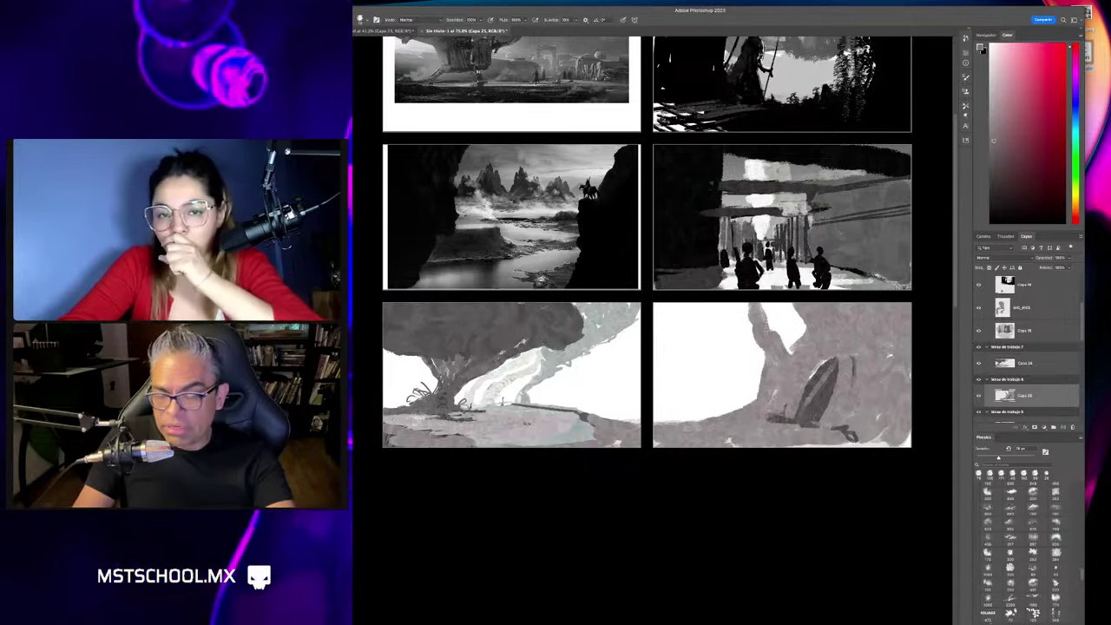
pyautogui.keyDown('alt'); pyautogui.click(772, 414); pyautogui.keyUp('alt')
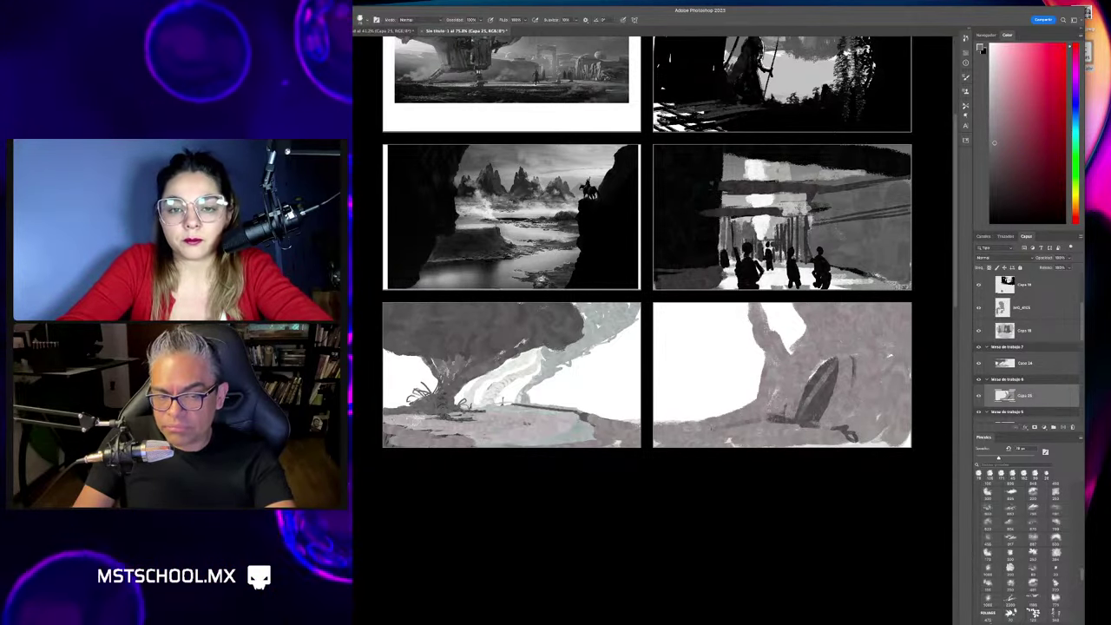
pyautogui.moveTo(777, 415)
pyautogui.mouseDown()
pyautogui.moveTo(803, 423)
pyautogui.moveTo(838, 364)
pyautogui.mouseUp()
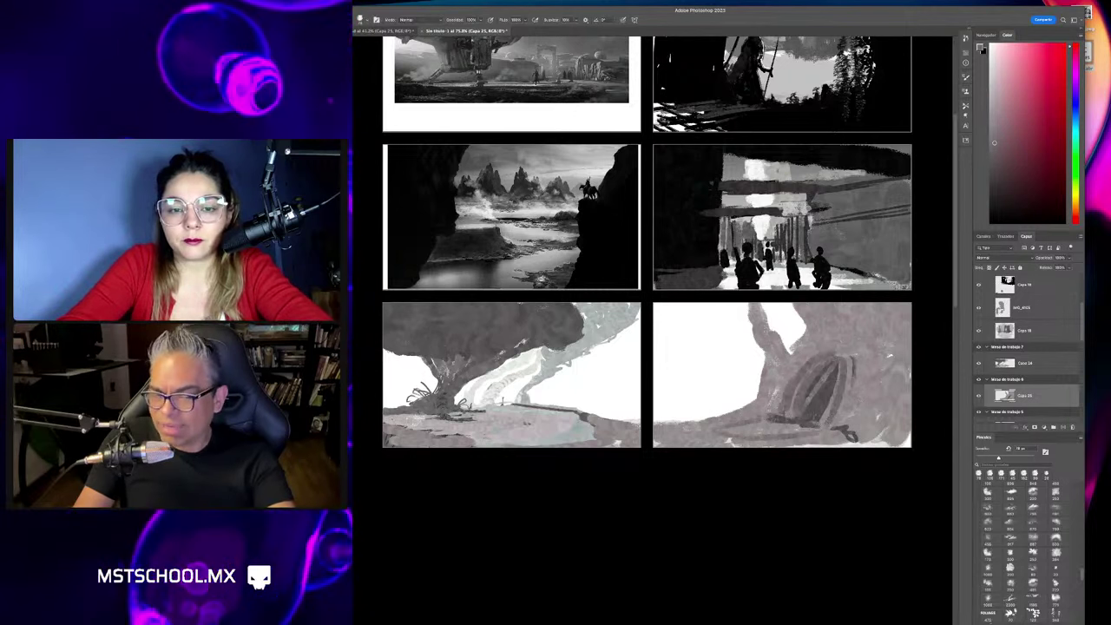
pyautogui.moveTo(794, 418); pyautogui.dragTo(840, 408)
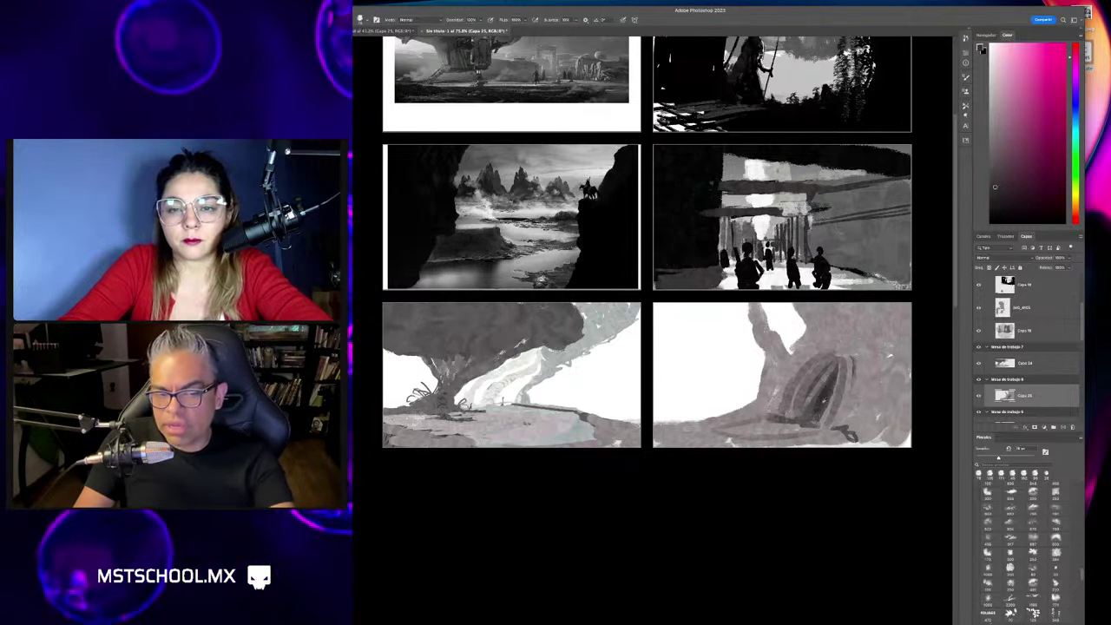
pyautogui.moveTo(811, 421); pyautogui.dragTo(829, 371)
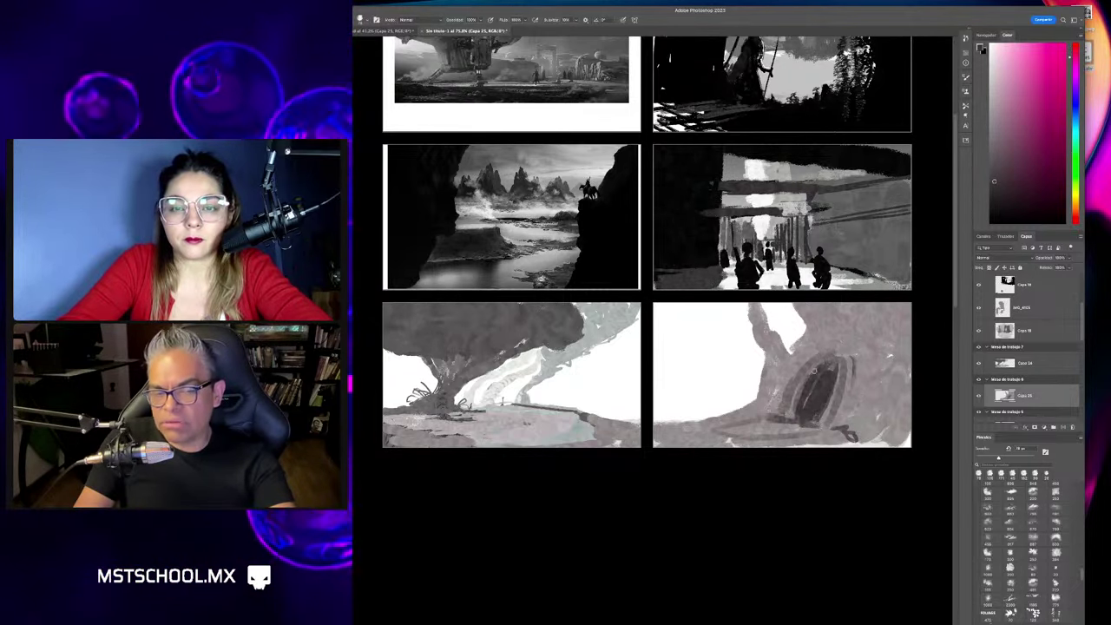
# Pick a light grey from the tree sketch and add a faint stroke to the door.
pyautogui.keyDown('alt'); pyautogui.click(681, 403); pyautogui.keyUp('alt')
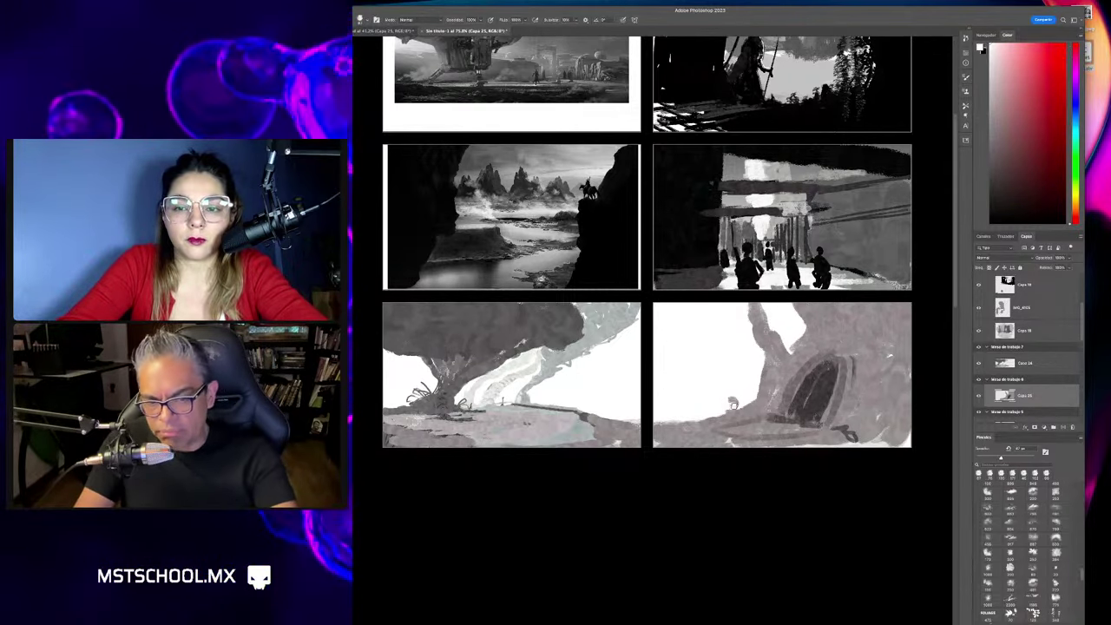
pyautogui.keyDown('alt'); pyautogui.click(525, 370); pyautogui.keyUp('alt')
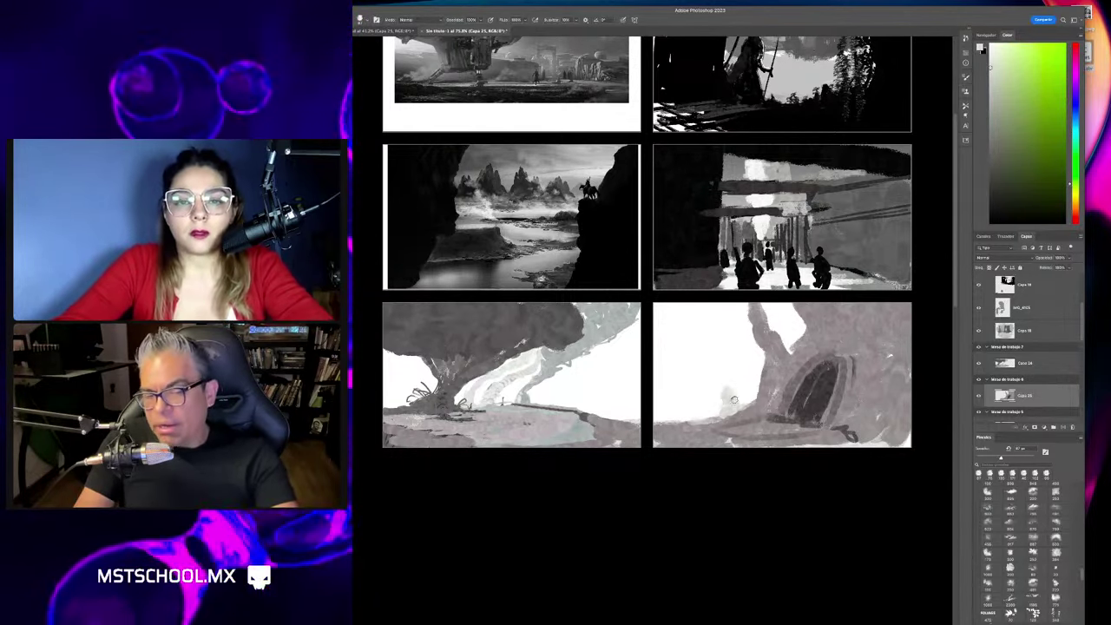
pyautogui.moveTo(721, 407); pyautogui.dragTo(739, 399)
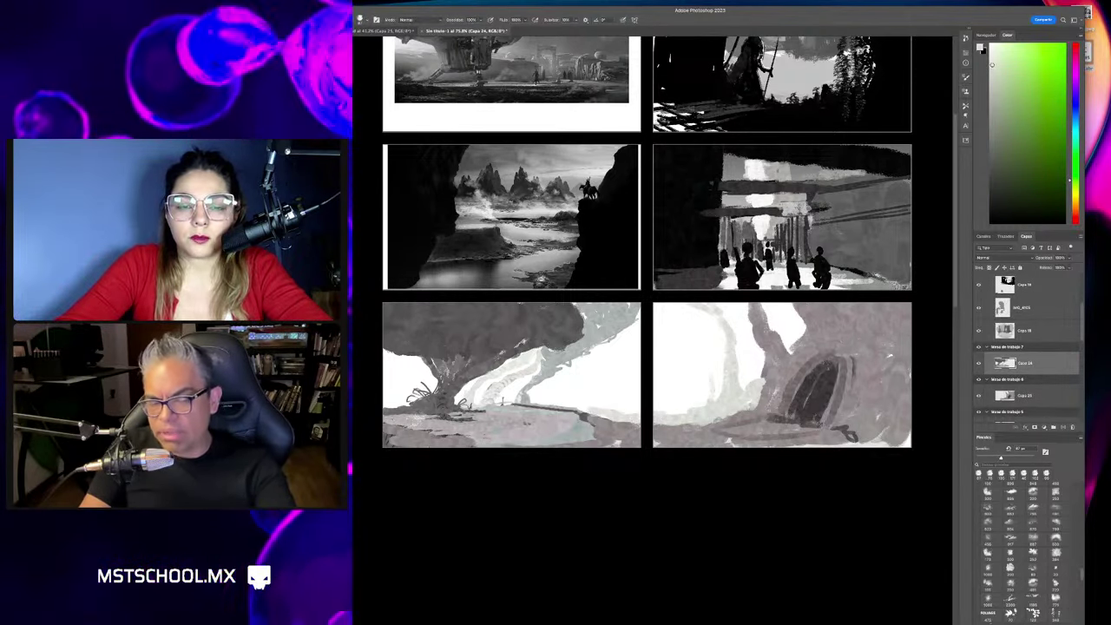
# On Capa 25, outline the arched door in dark grey using a 120-110 px brush.
pyautogui.click(683, 430)
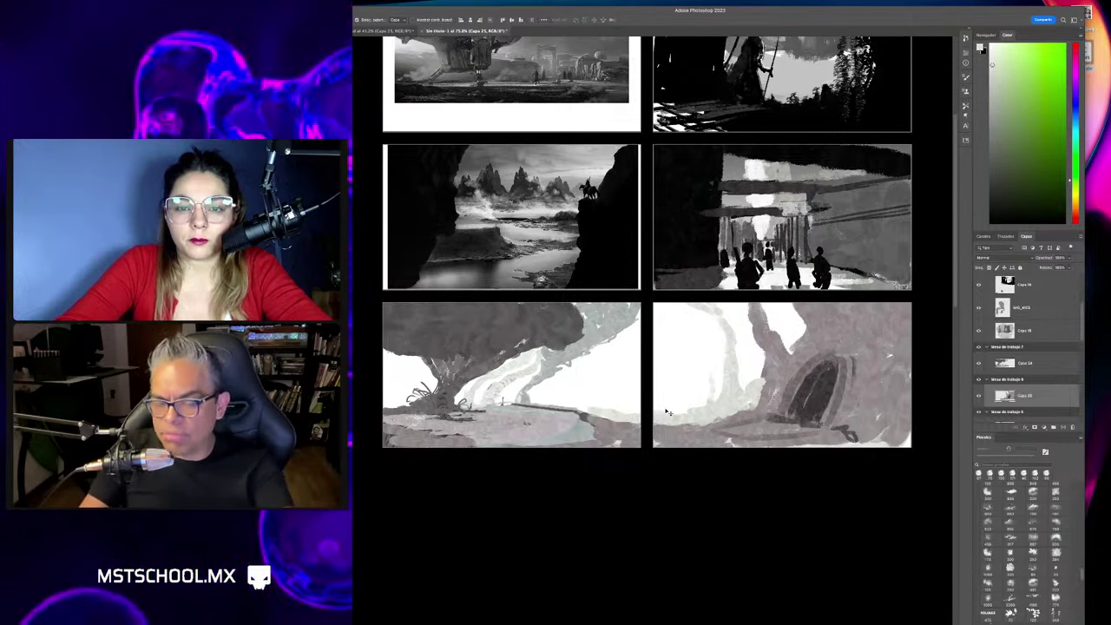
pyautogui.press('b')
pyautogui.keyDown('alt'); pyautogui.click(807, 385); pyautogui.keyUp('alt')
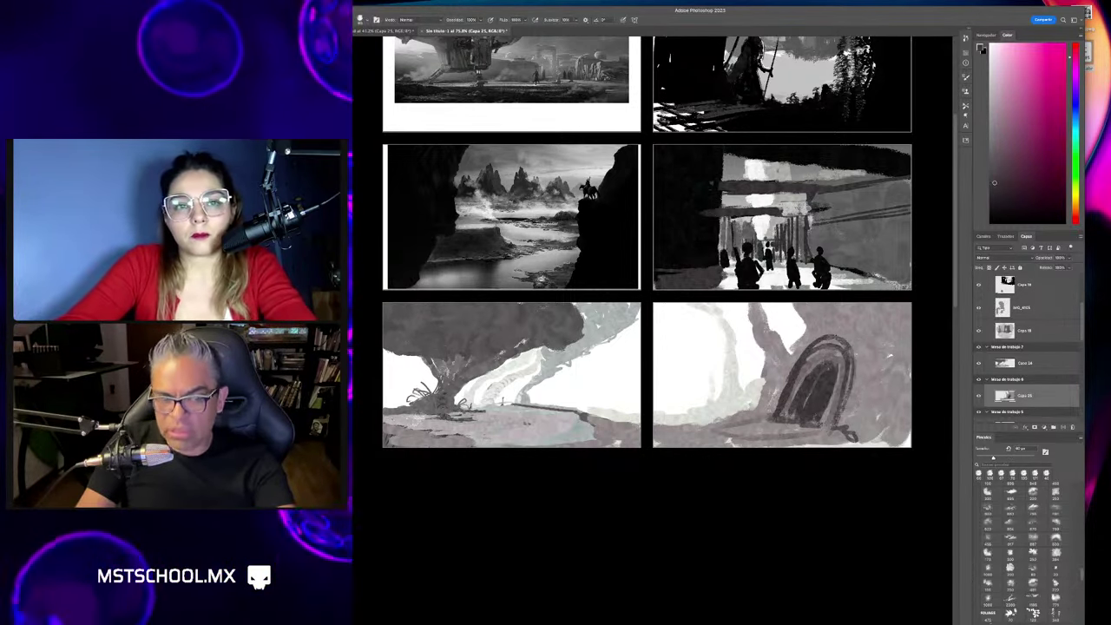
pyautogui.moveTo(829, 318); pyautogui.dragTo(833, 318)
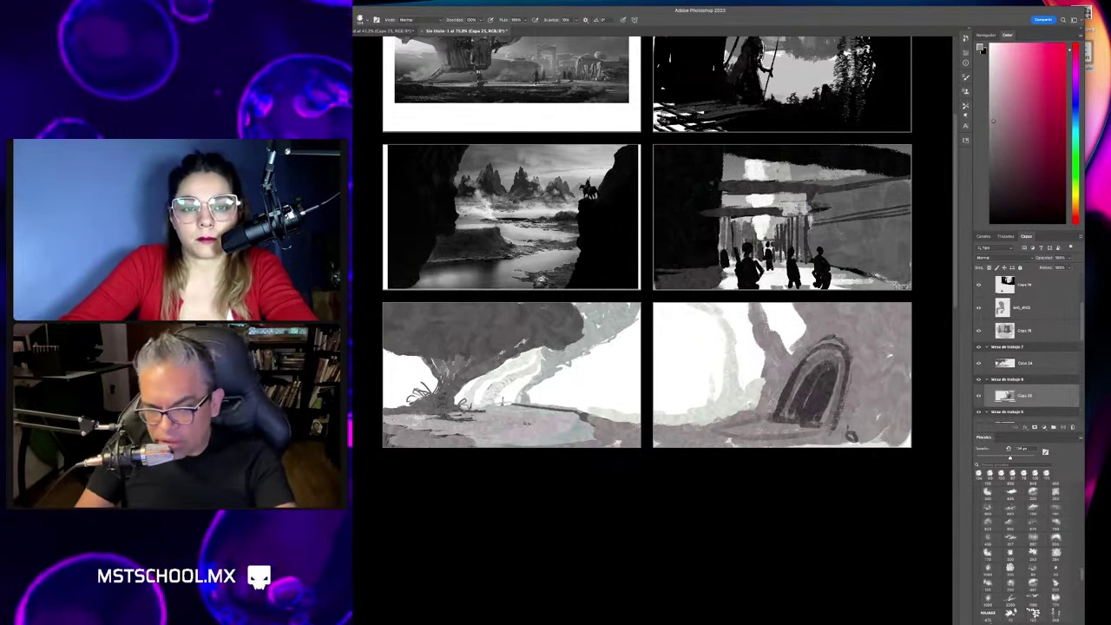
pyautogui.keyDown('alt'); pyautogui.click(739, 399); pyautogui.keyUp('alt')
pyautogui.moveTo(747, 399); pyautogui.dragTo(739, 400)
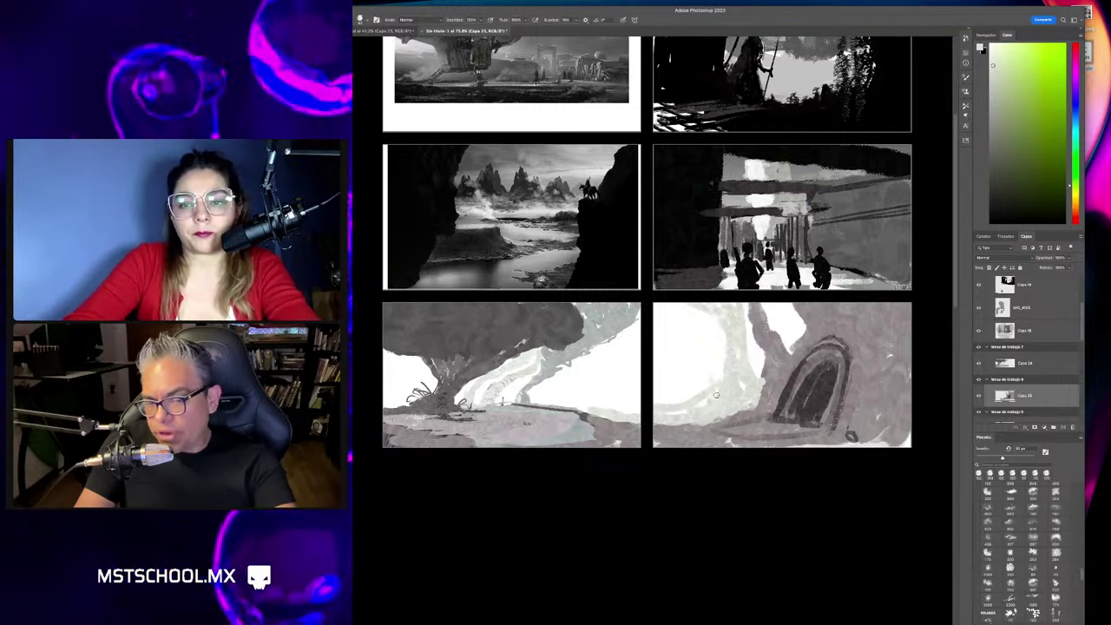
# Reselect Capa 24 with the Brush tool and hide all panels.
pyautogui.click(616, 434)
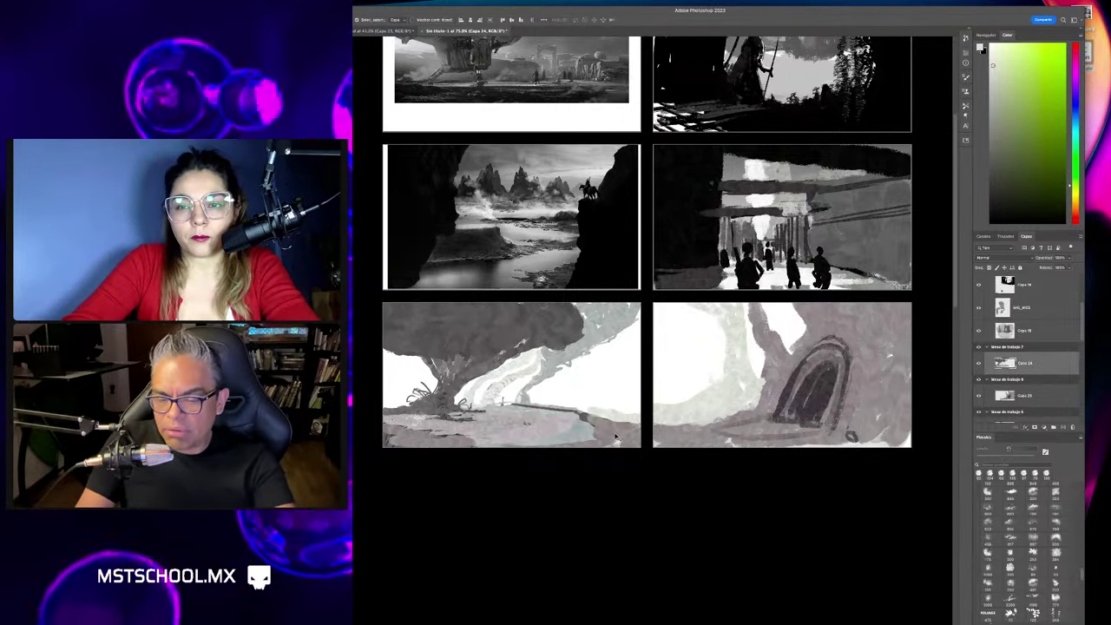
pyautogui.press('b')
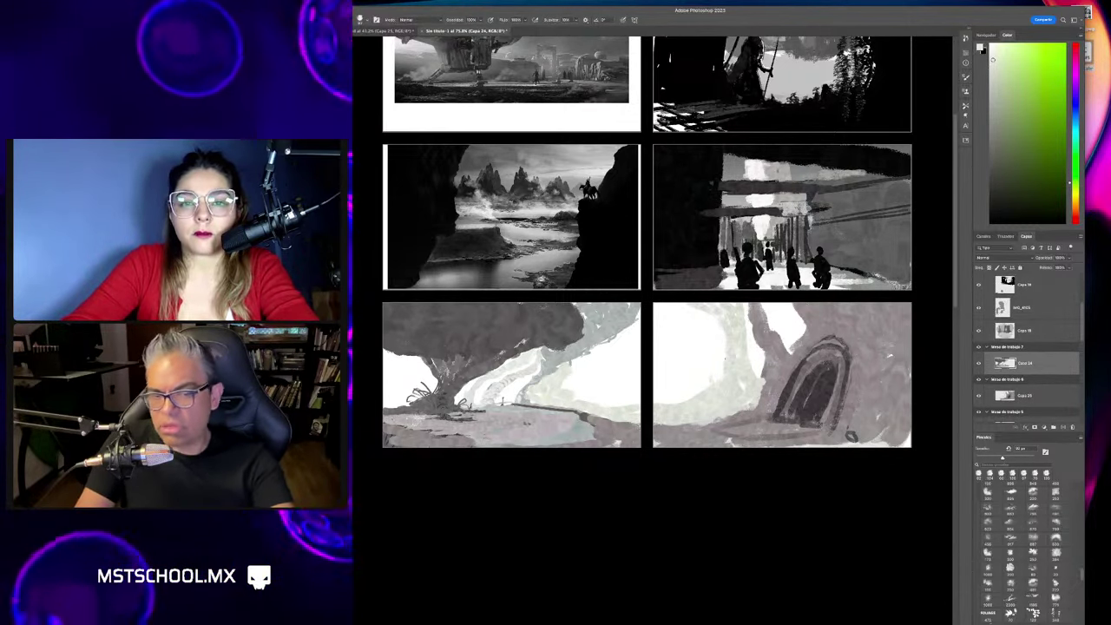
pyautogui.press('Tab')
pyautogui.hotkey('ctrl', '+')
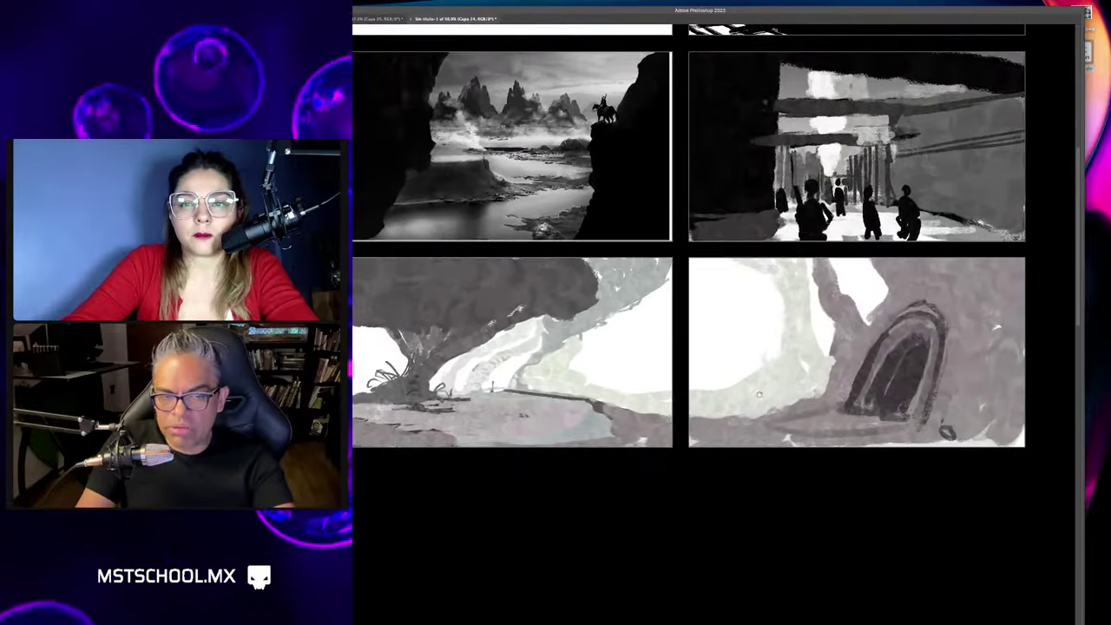
pyautogui.scroll(2, 622, 440)
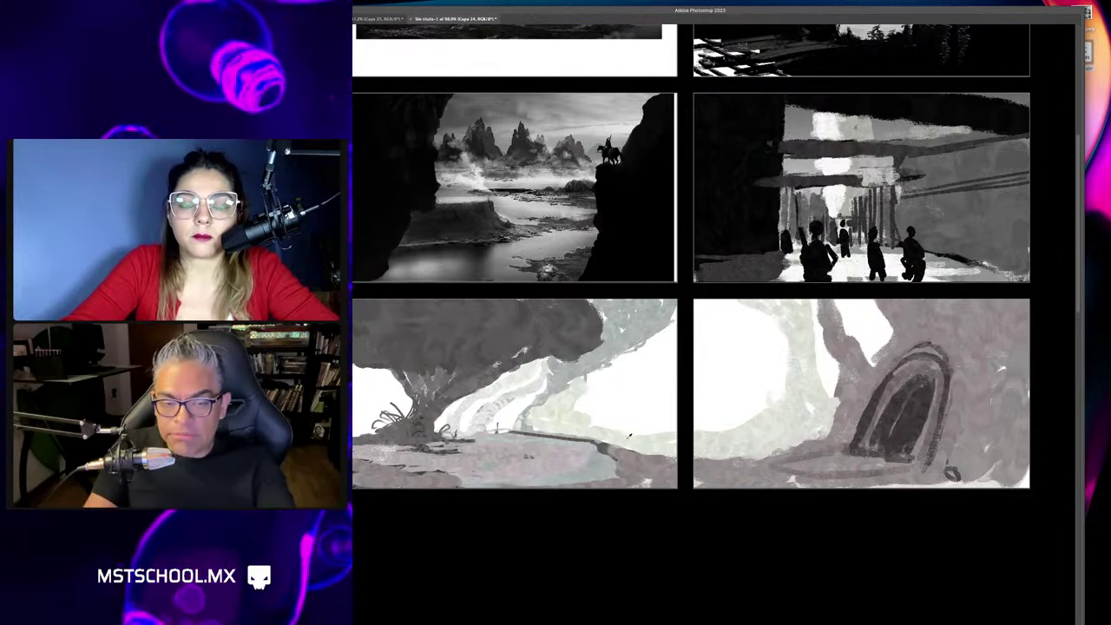
pyautogui.moveTo(579, 411); pyautogui.dragTo(590, 413)
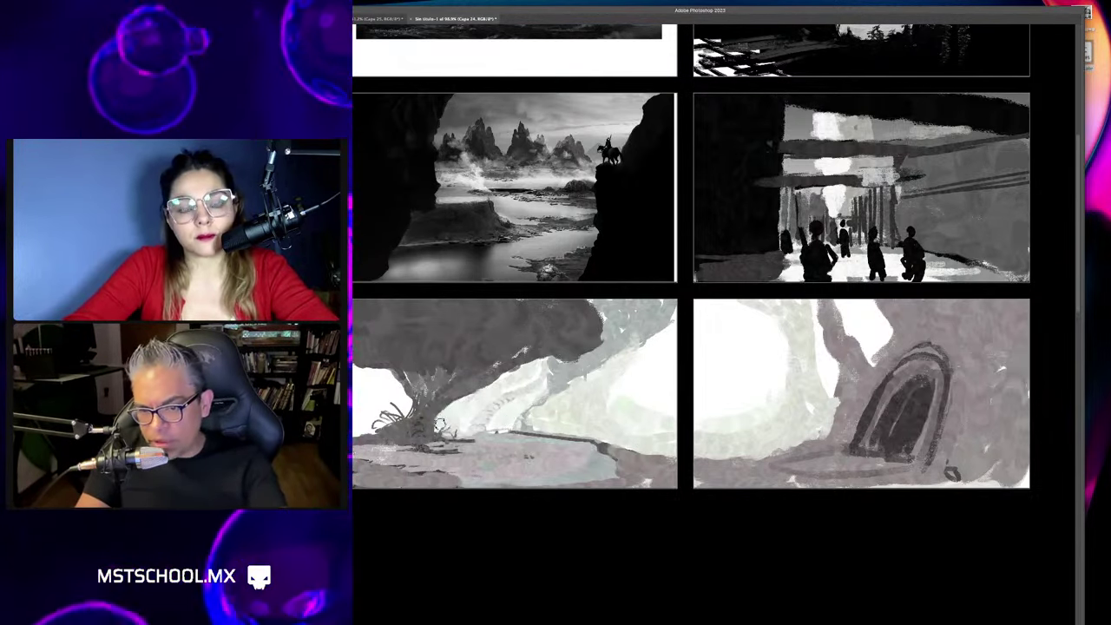
# Zoom the view out so all six visible sketch thumbnails show smaller.
pyautogui.scroll(-1, 469, 412)
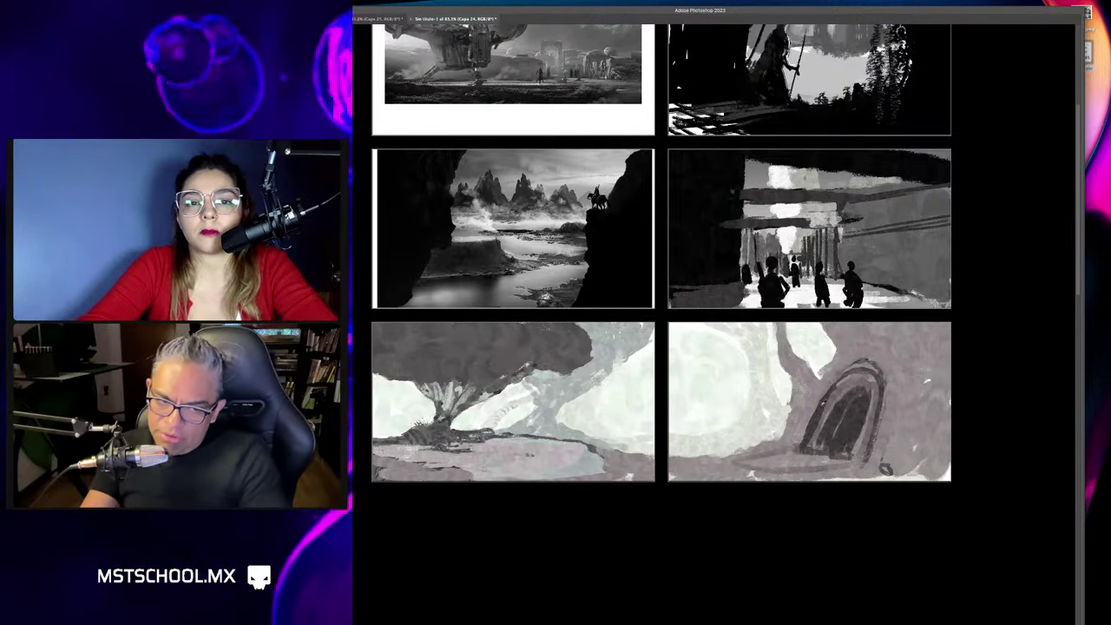
# Switch to a larger leaf-style brush preset and paint dark leaf shapes along the trunk beside the door.
pyautogui.rightClick(788, 356)
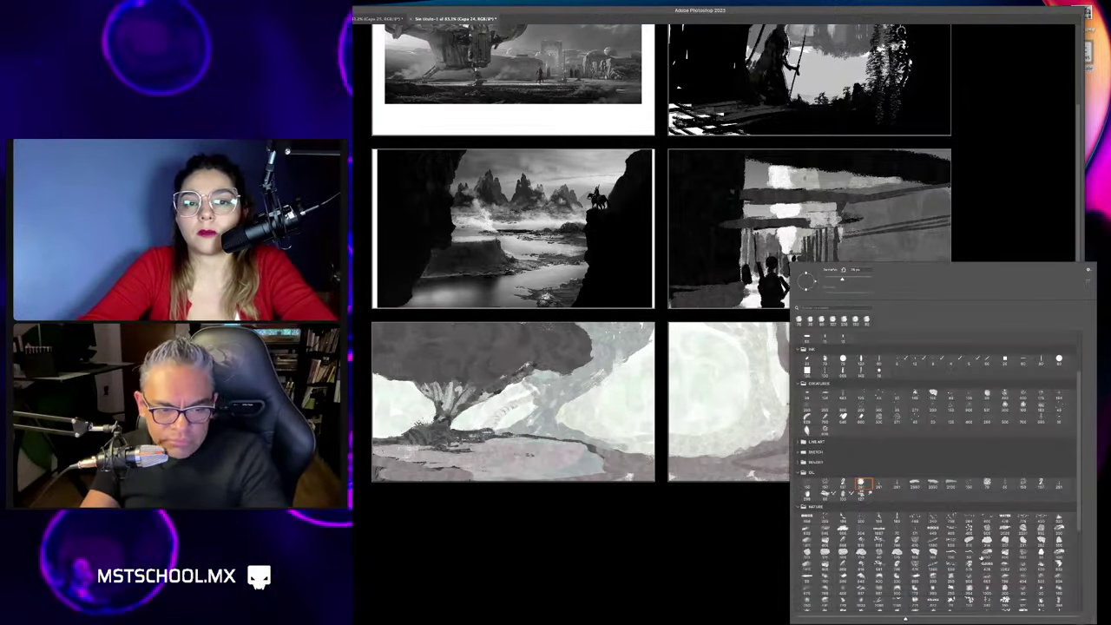
pyautogui.scroll(-3, 938, 468)
pyautogui.scroll(-2, 937, 468)
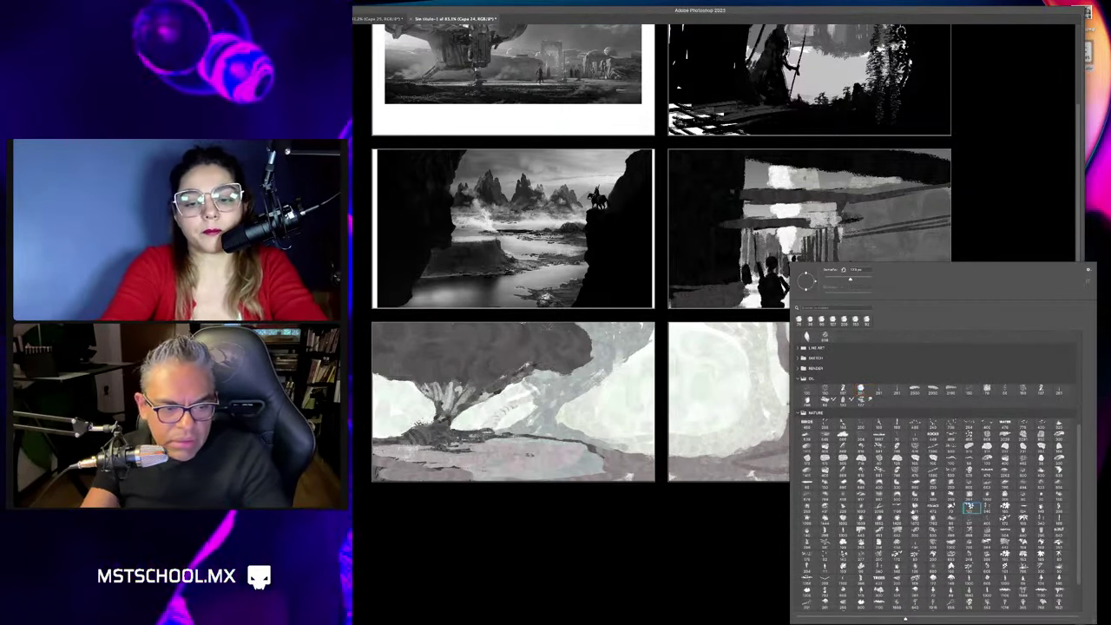
pyautogui.doubleClick(894, 503)
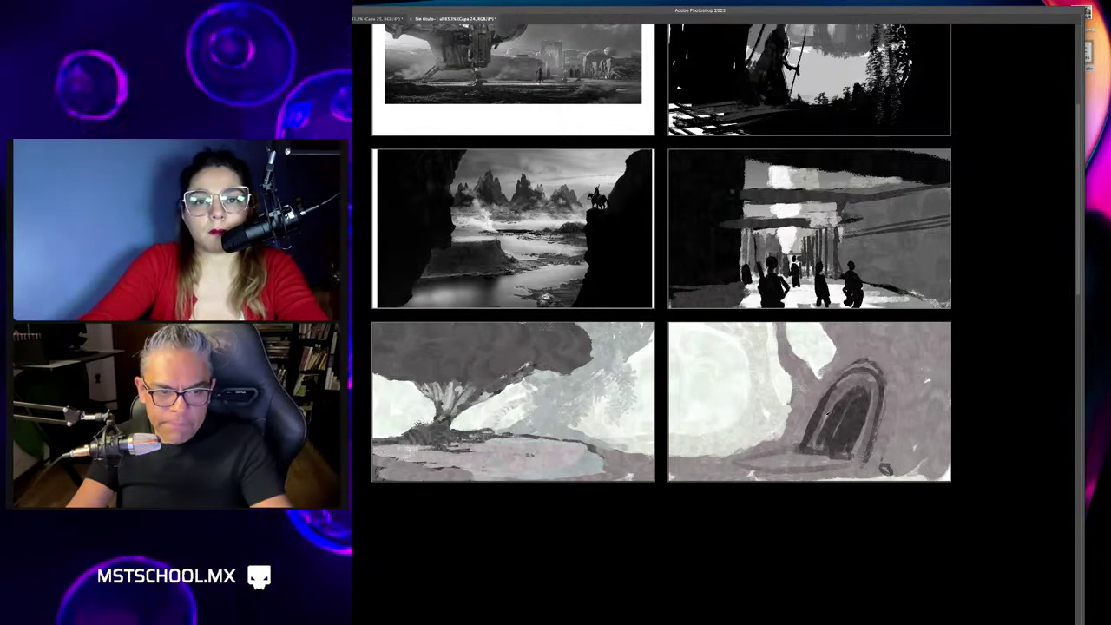
pyautogui.press(']')
pyautogui.press(']')
pyautogui.press(']')
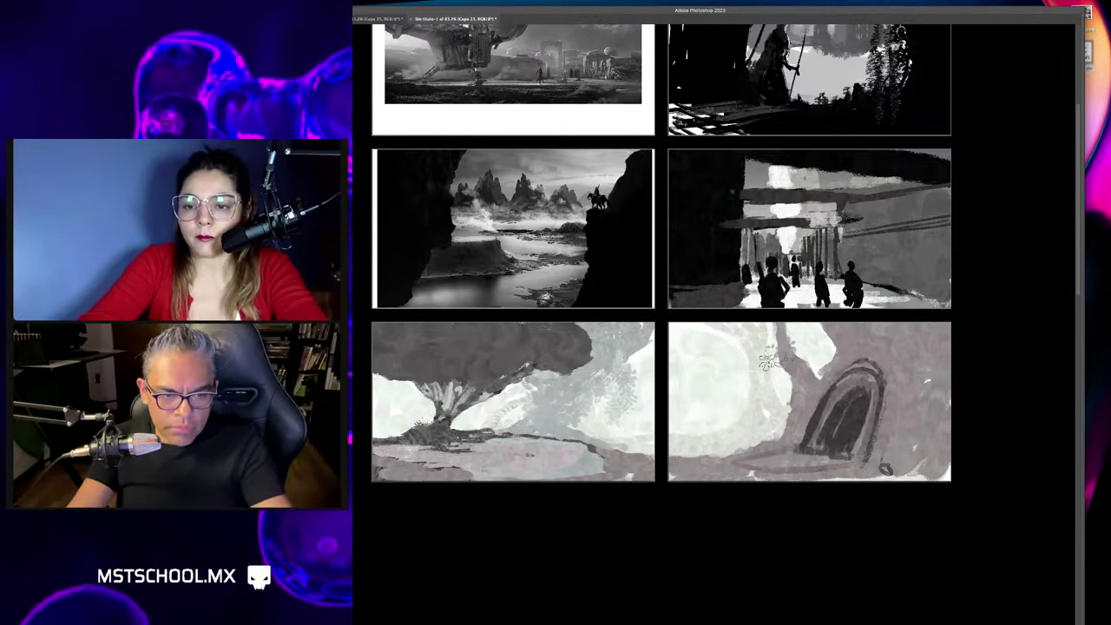
pyautogui.moveTo(807, 334)
pyautogui.mouseDown()
pyautogui.moveTo(764, 375)
pyautogui.moveTo(766, 419)
pyautogui.mouseUp()
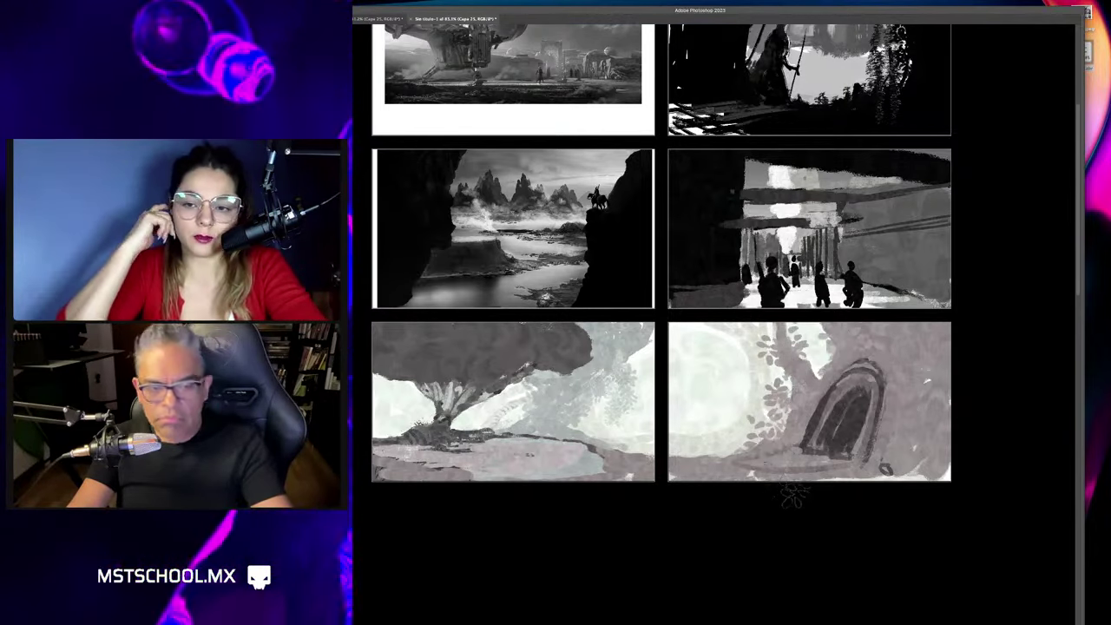
pyautogui.scroll(-3, 774, 501)
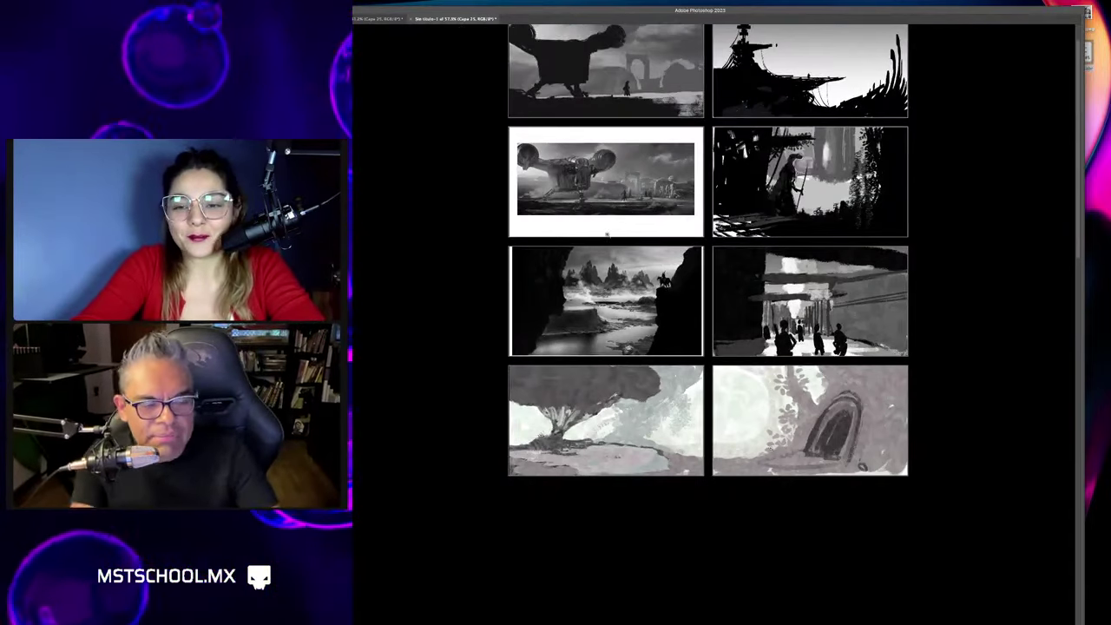
# Adjust the brush size, zoom out to the full grid, then zoom back in on the giant tree thumbnail.
pyautogui.scroll(2, 769, 447)
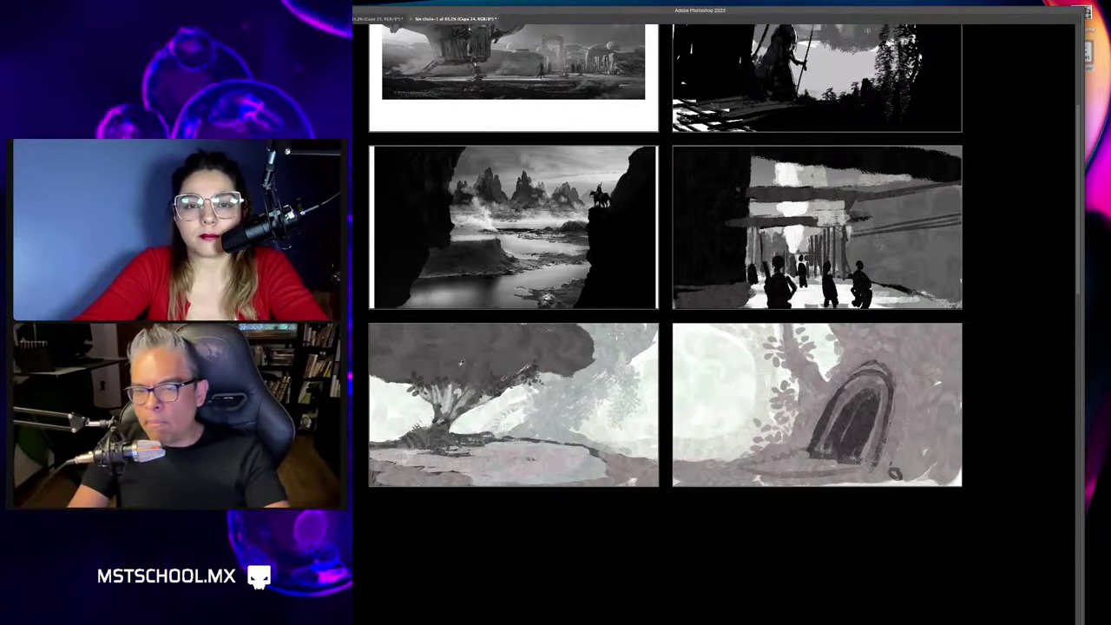
pyautogui.moveTo(476, 409); pyautogui.dragTo(491, 401)
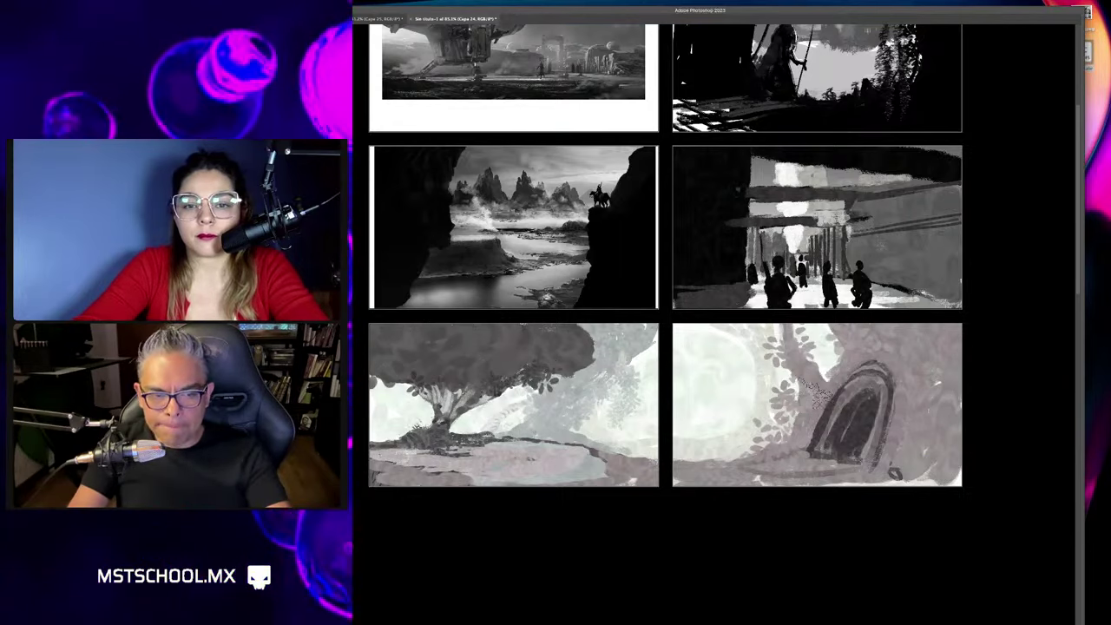
pyautogui.hotkey('ctrl', '-')
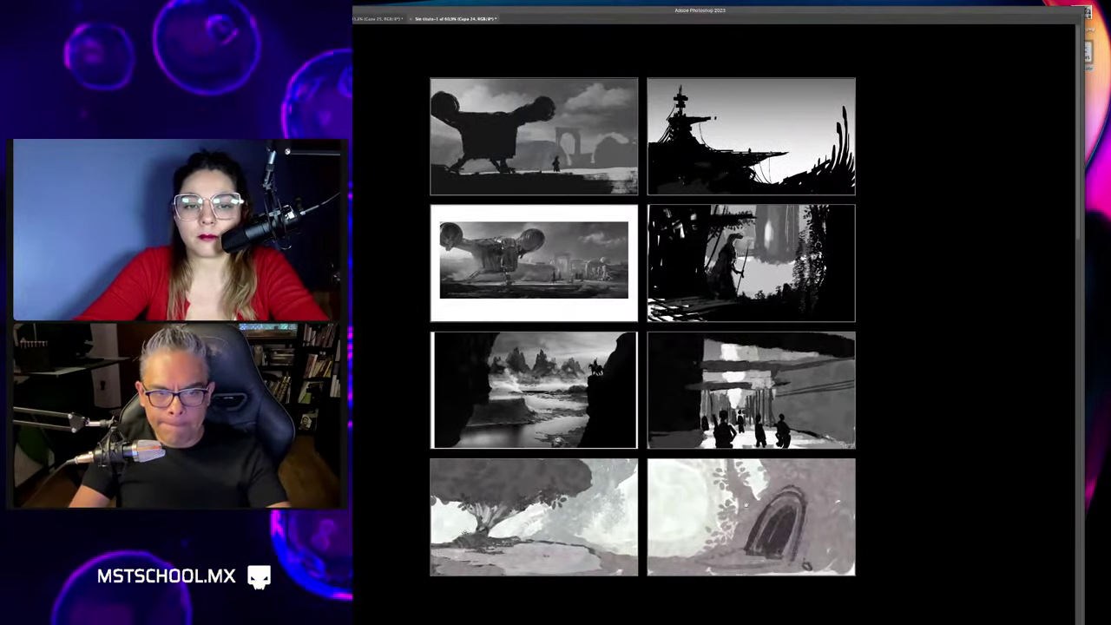
pyautogui.scroll(1, 663, 417)
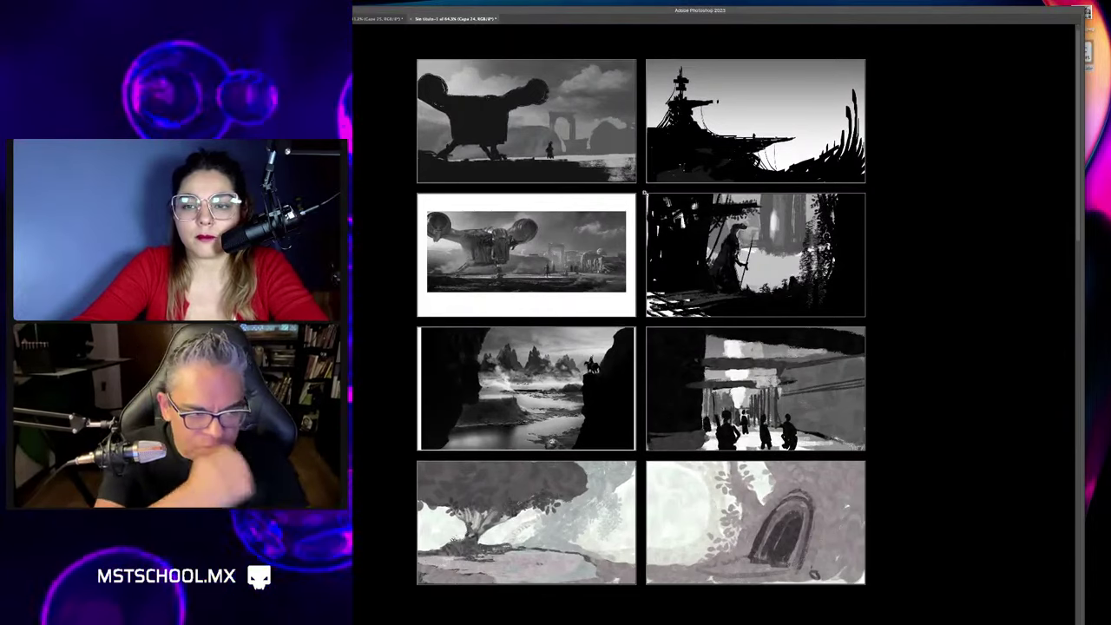
pyautogui.scroll(-2, 666, 415)
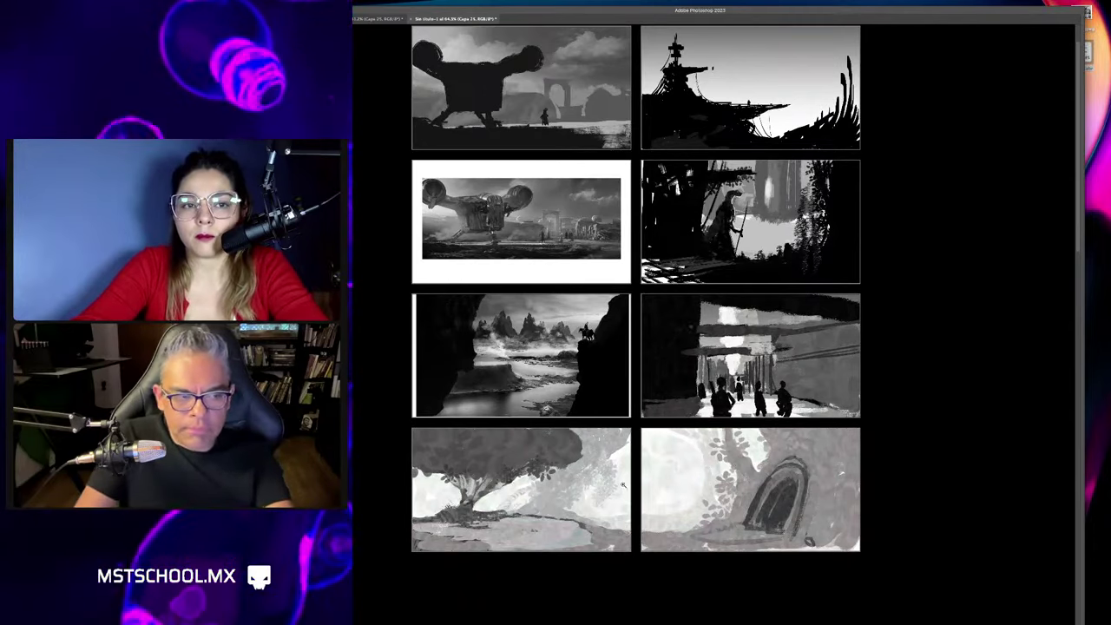
pyautogui.scroll(-3, 623, 483)
pyautogui.scroll(2, 665, 440)
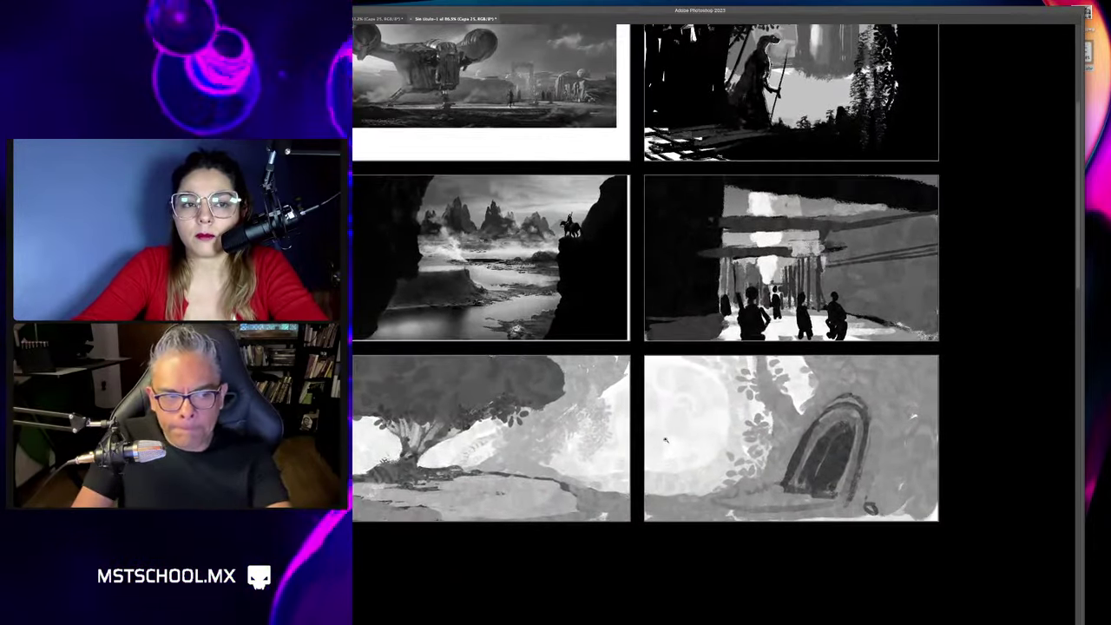
# Zoom in, choose a different brush preset, and paint a dark branch extending right from the tree trunk.
pyautogui.scroll(2, 542, 415)
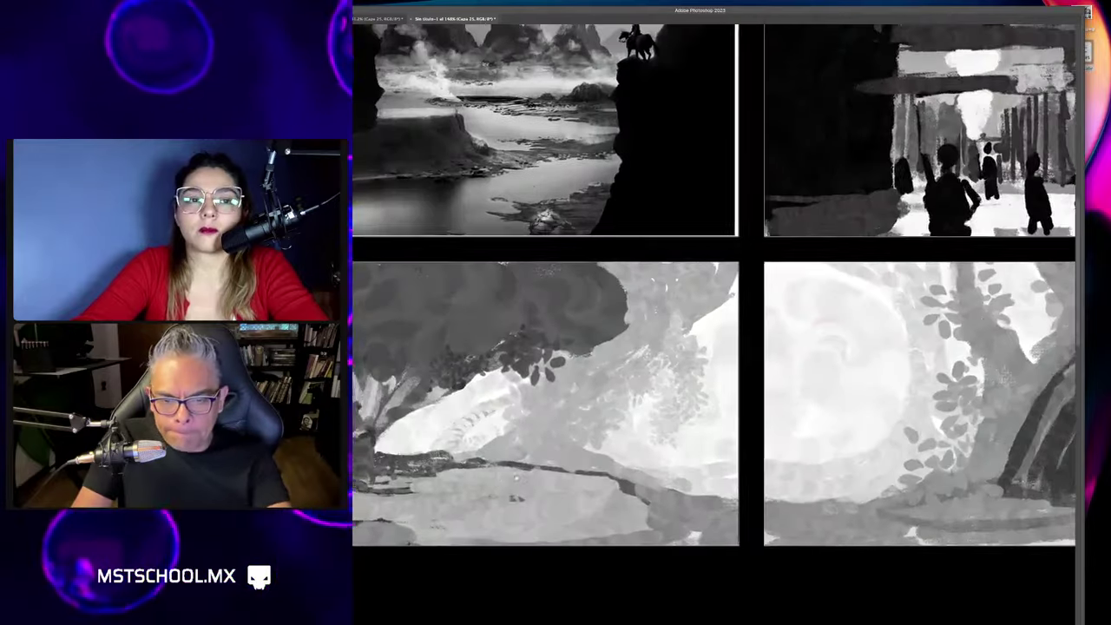
pyautogui.scroll(2, 590, 443)
pyautogui.scroll(1, 645, 471)
pyautogui.scroll(1, 645, 471)
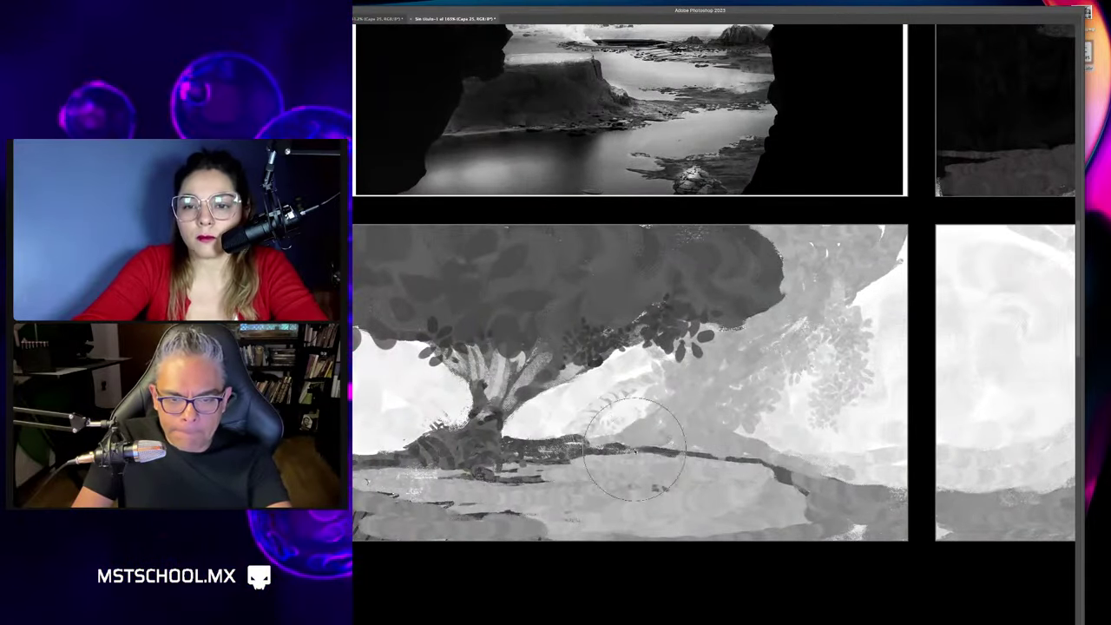
pyautogui.rightClick(619, 424)
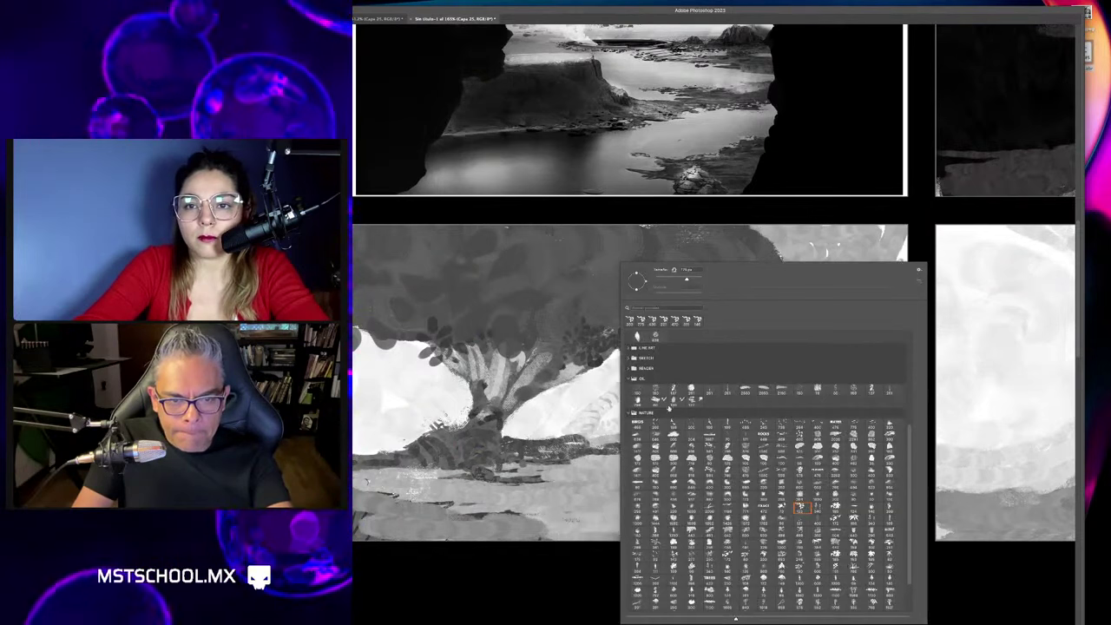
pyautogui.click(690, 388)
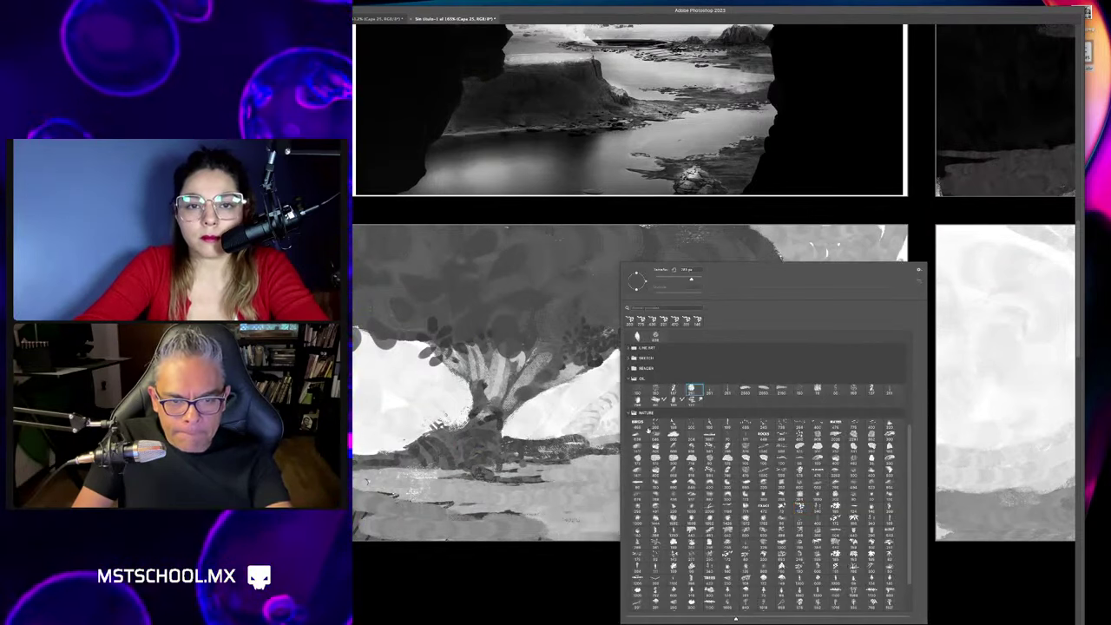
pyautogui.click(574, 427)
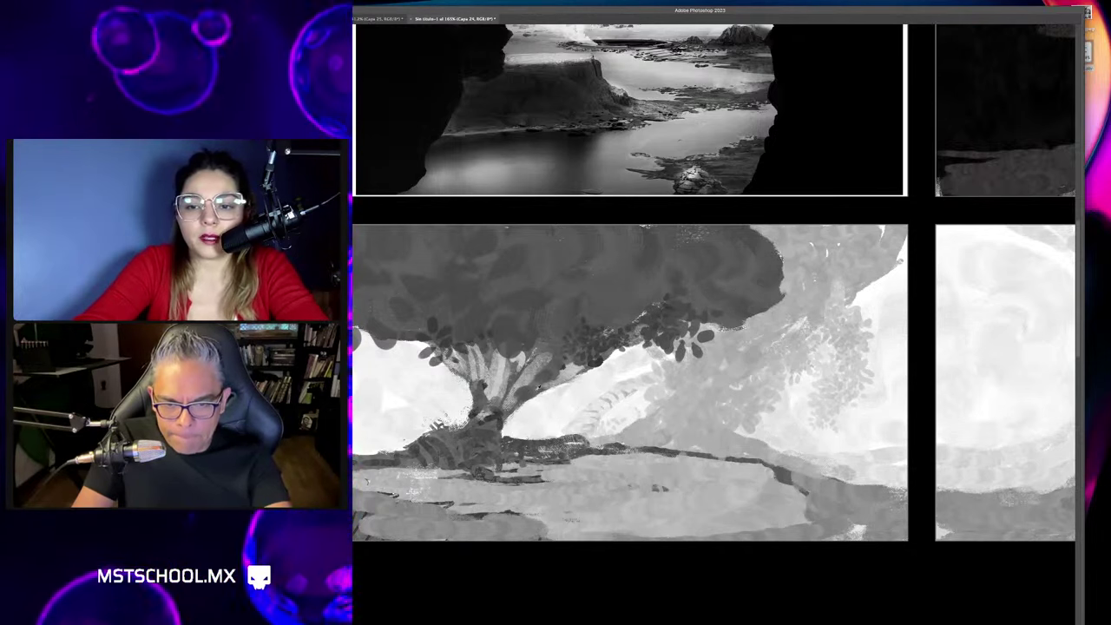
pyautogui.moveTo(521, 396); pyautogui.dragTo(603, 392)
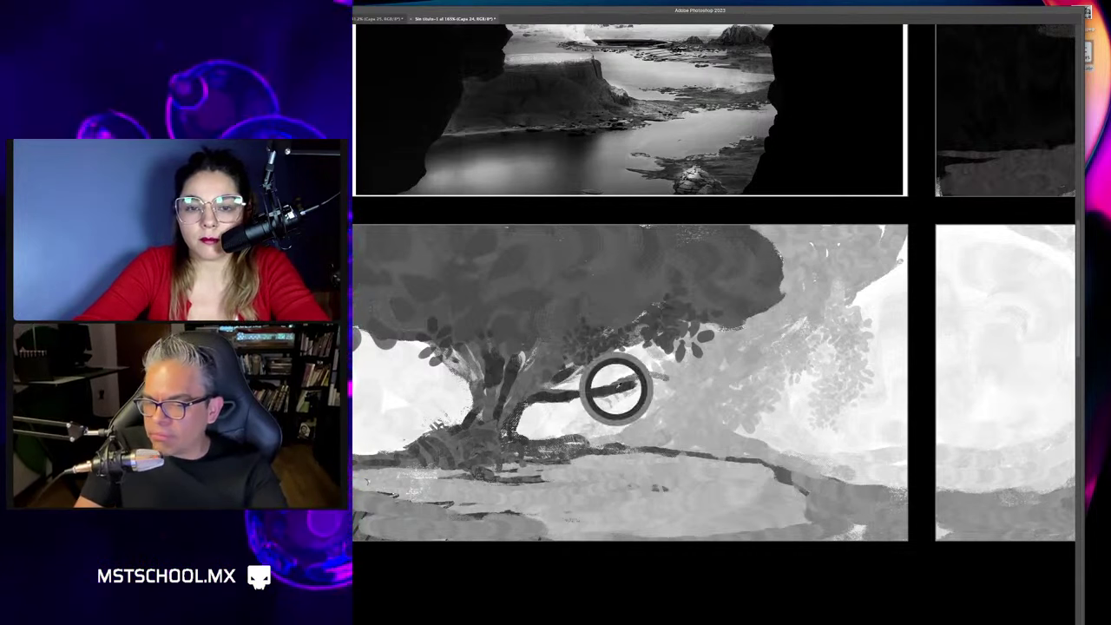
# Extend and thicken the tree branch rightward, then paint a rope hanging down from it.
pyautogui.moveTo(642, 377); pyautogui.dragTo(694, 369)
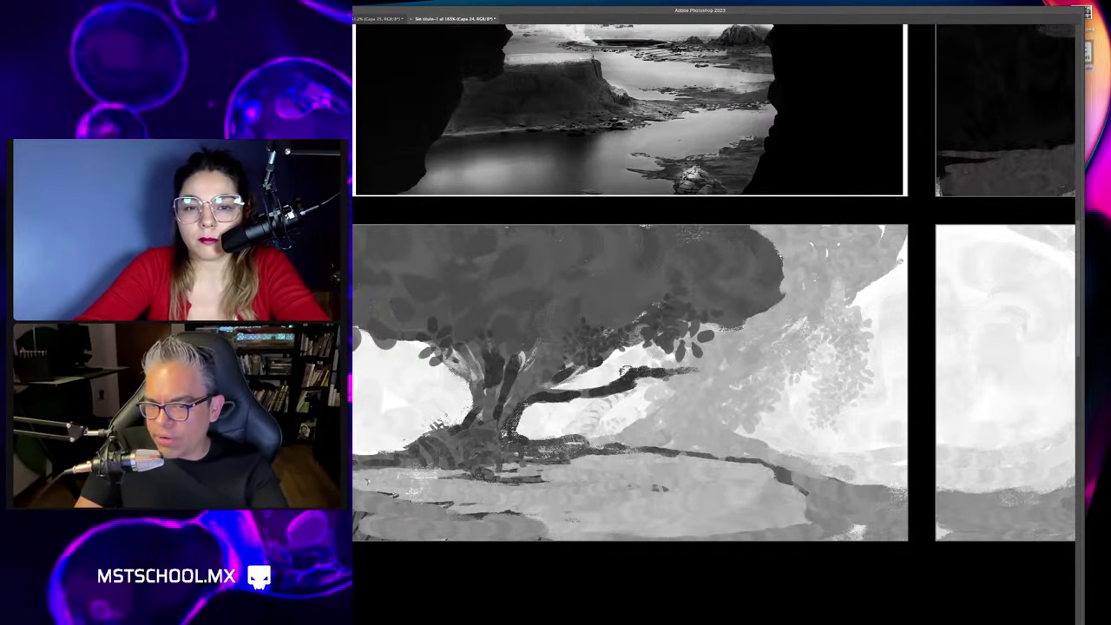
pyautogui.moveTo(625, 375); pyautogui.dragTo(705, 384)
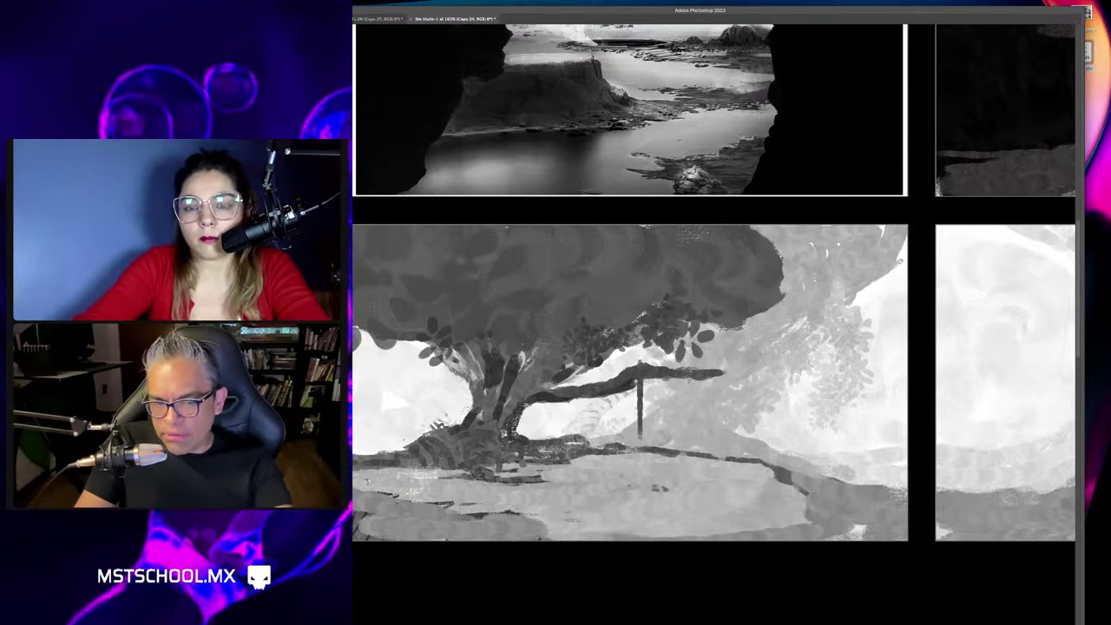
pyautogui.moveTo(683, 374); pyautogui.dragTo(683, 438)
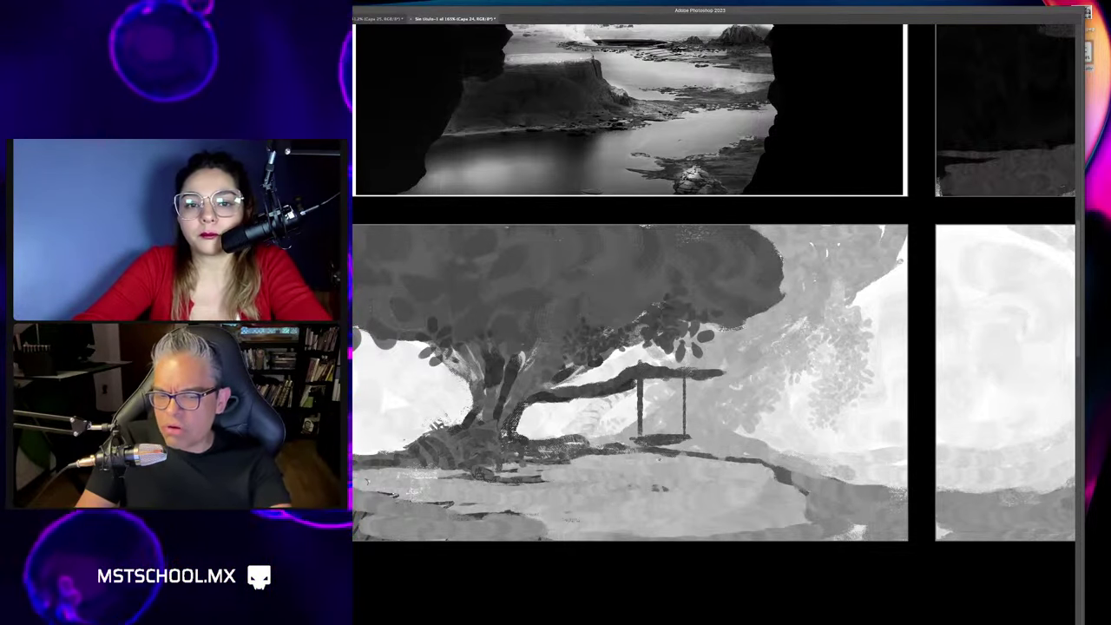
pyautogui.scroll(-2, 637, 477)
pyautogui.scroll(1, 599, 425)
pyautogui.scroll(1, 599, 426)
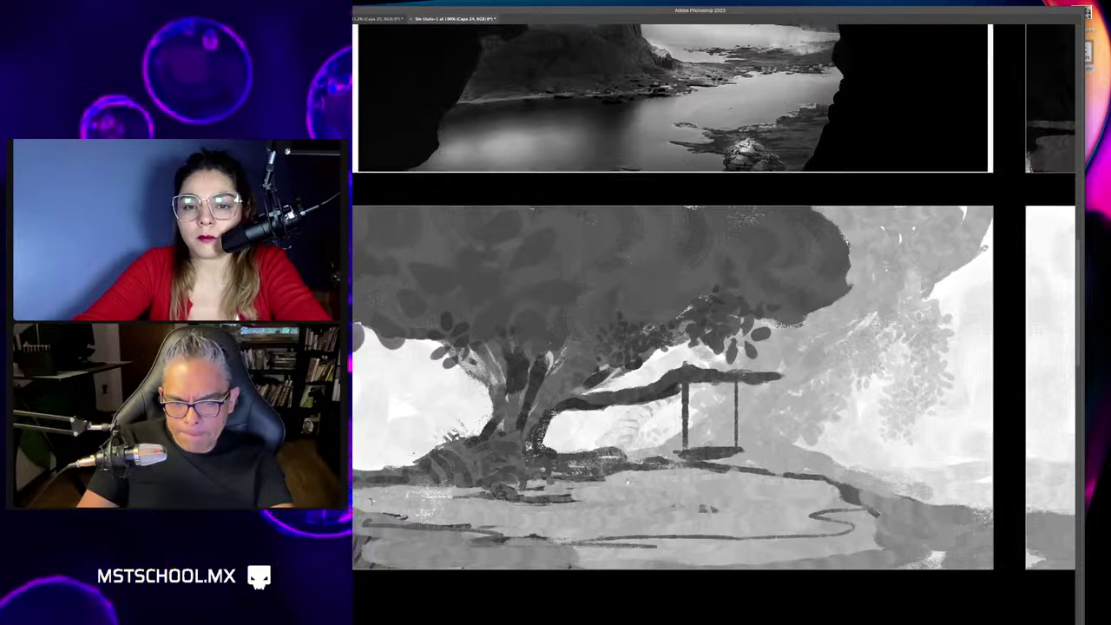
# Resize the brush and paint dark foliage strokes around the base of the tree trunk.
pyautogui.hscroll(-2, 711, 381)
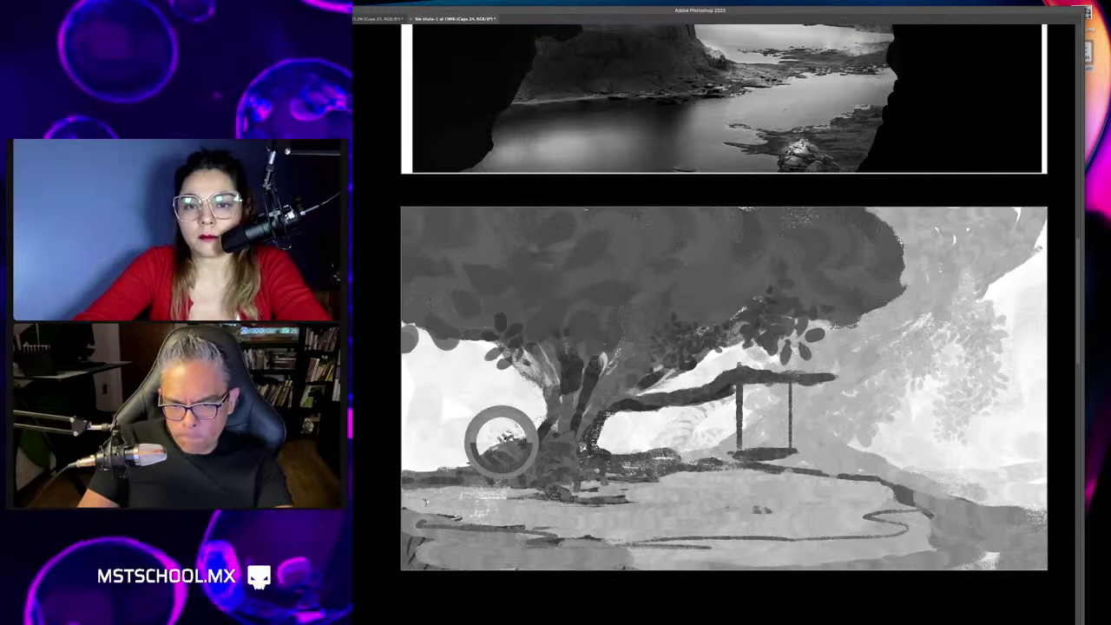
pyautogui.moveTo(512, 434); pyautogui.dragTo(514, 433)
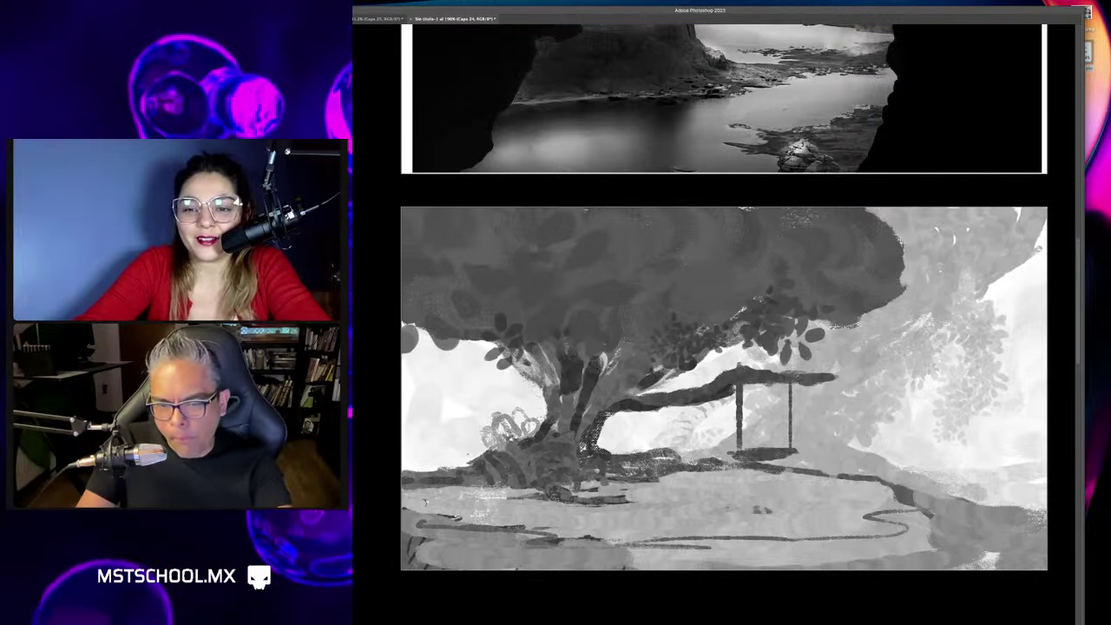
pyautogui.moveTo(482, 434); pyautogui.dragTo(525, 417)
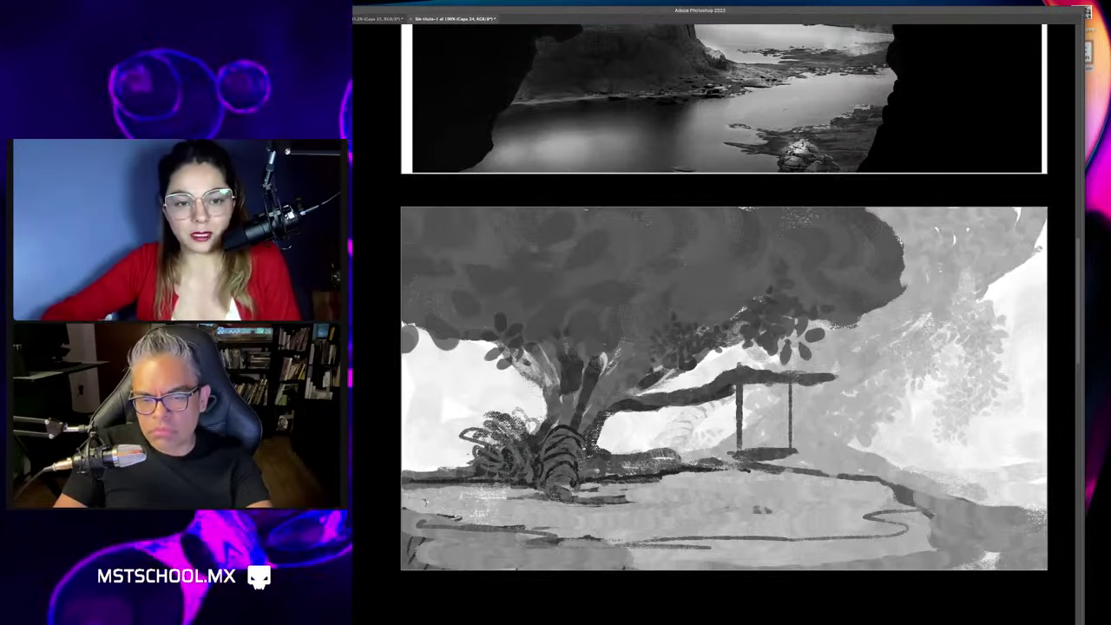
pyautogui.hotkey('ctrl', '-')
# Pan around the tree panel, adding dark vertical strokes that thicken the trunk into the canopy.
pyautogui.hscroll(2, 729, 321)
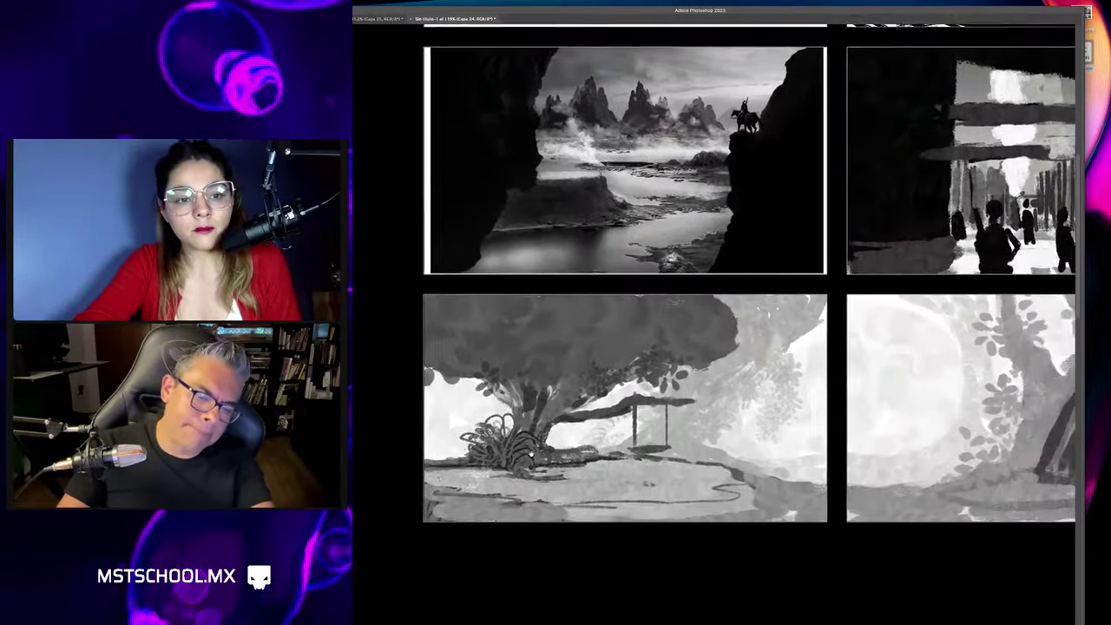
pyautogui.scroll(3, 729, 321)
pyautogui.scroll(-2, 574, 397)
pyautogui.hscroll(1, 574, 397)
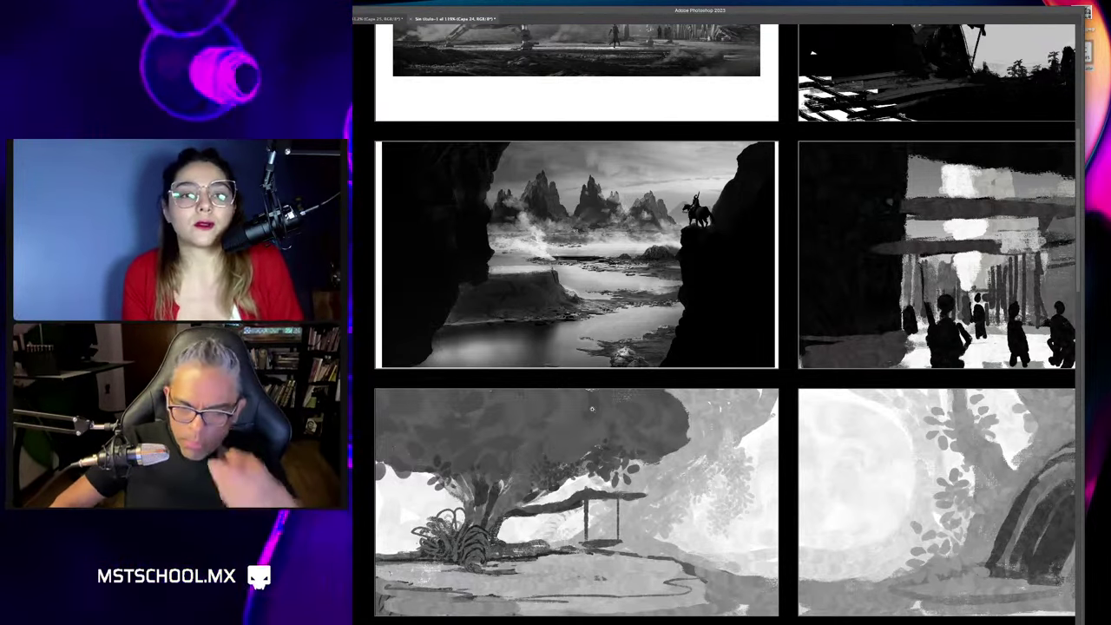
pyautogui.scroll(-1, 521, 338)
pyautogui.scroll(-4, 522, 338)
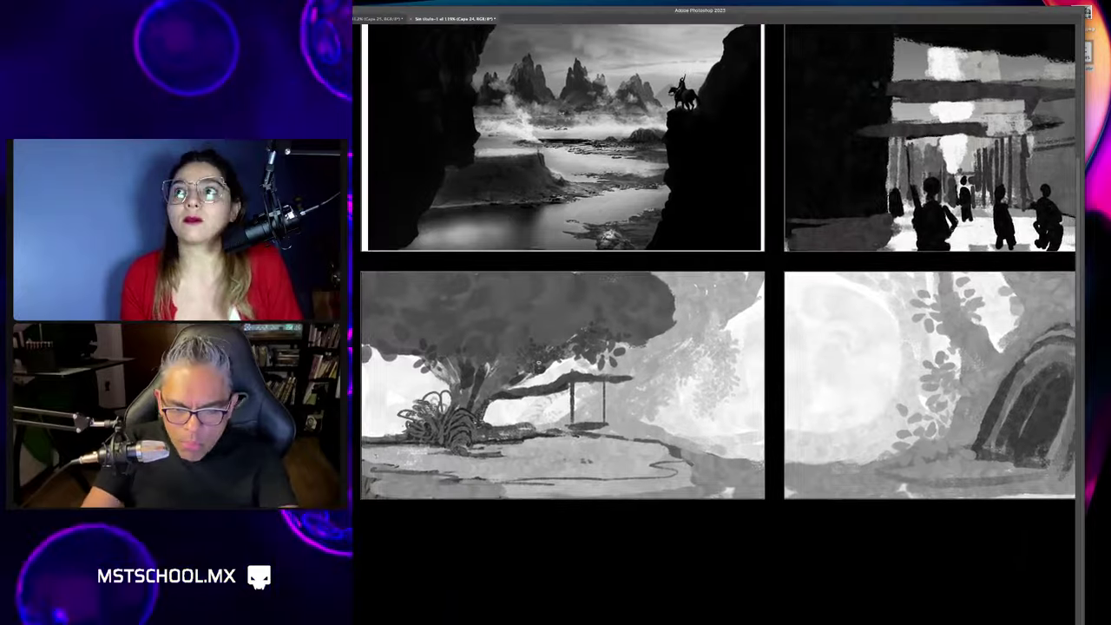
pyautogui.scroll(1, 399, 451)
pyautogui.scroll(1, 399, 452)
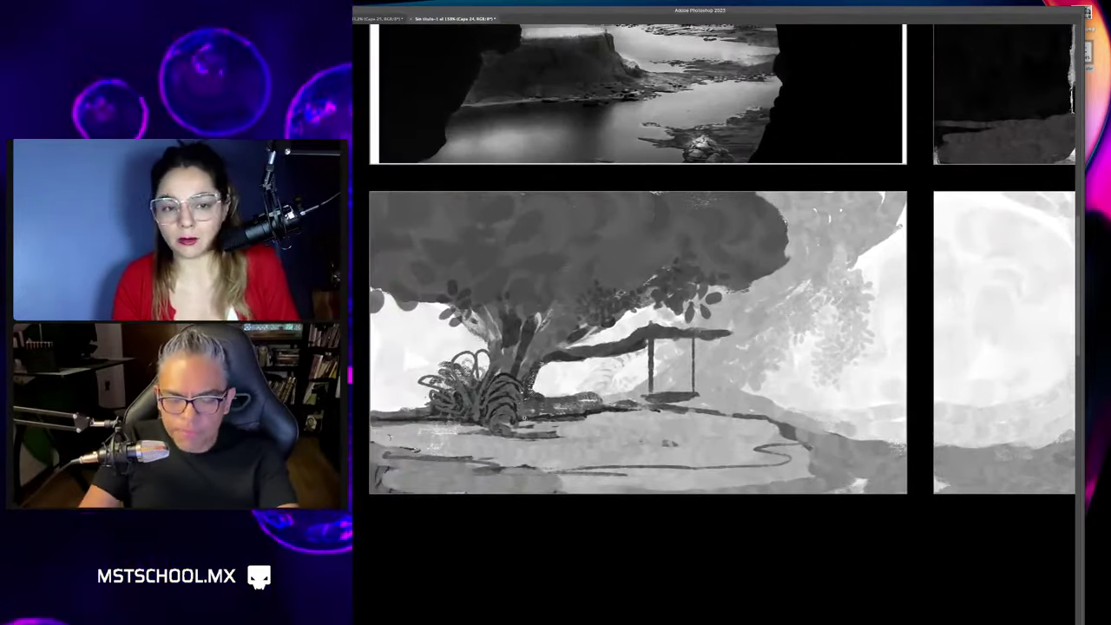
pyautogui.scroll(2, 399, 451)
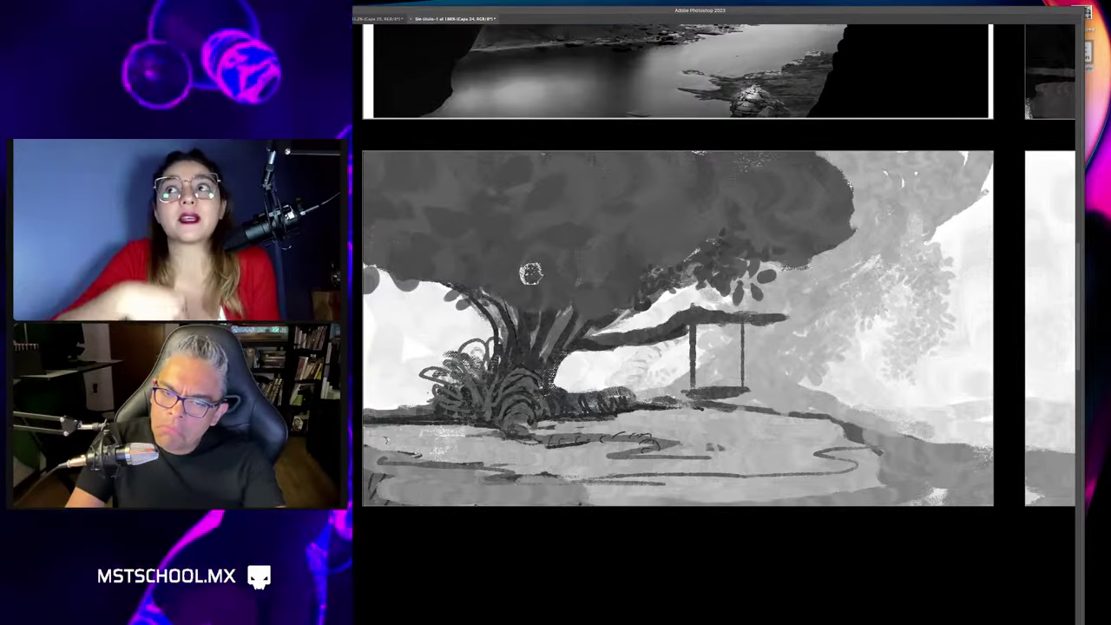
# Undo a stray white stroke on the foliage and paint a white rim highlight up the canopy's right edge.
pyautogui.scroll(-5, 528, 273)
pyautogui.scroll(4, 541, 334)
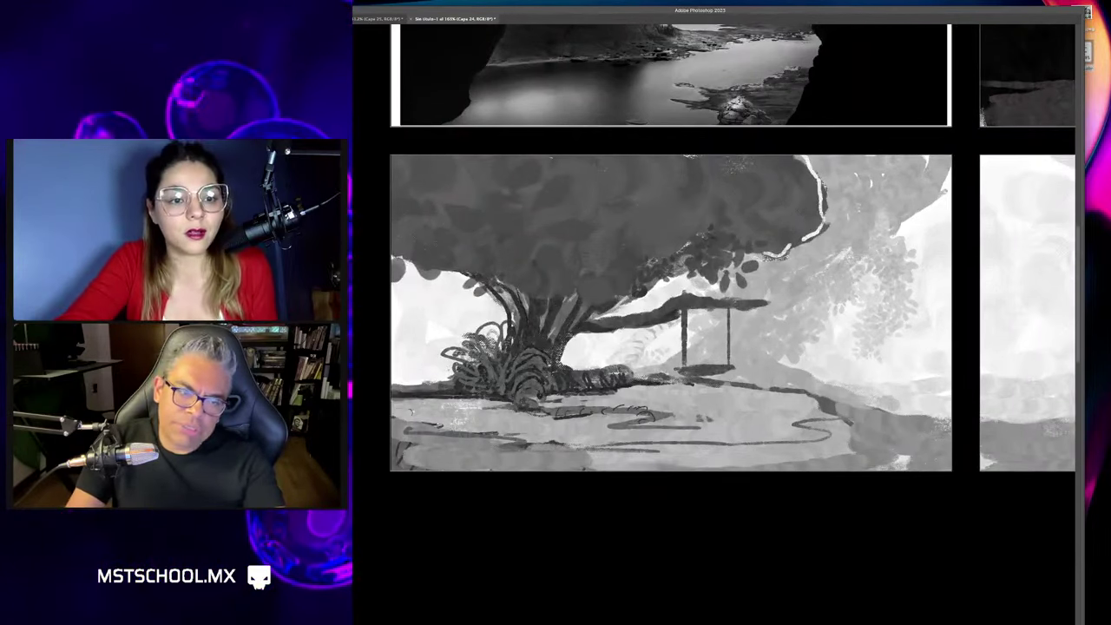
pyautogui.hotkey('ctrl', 'z')
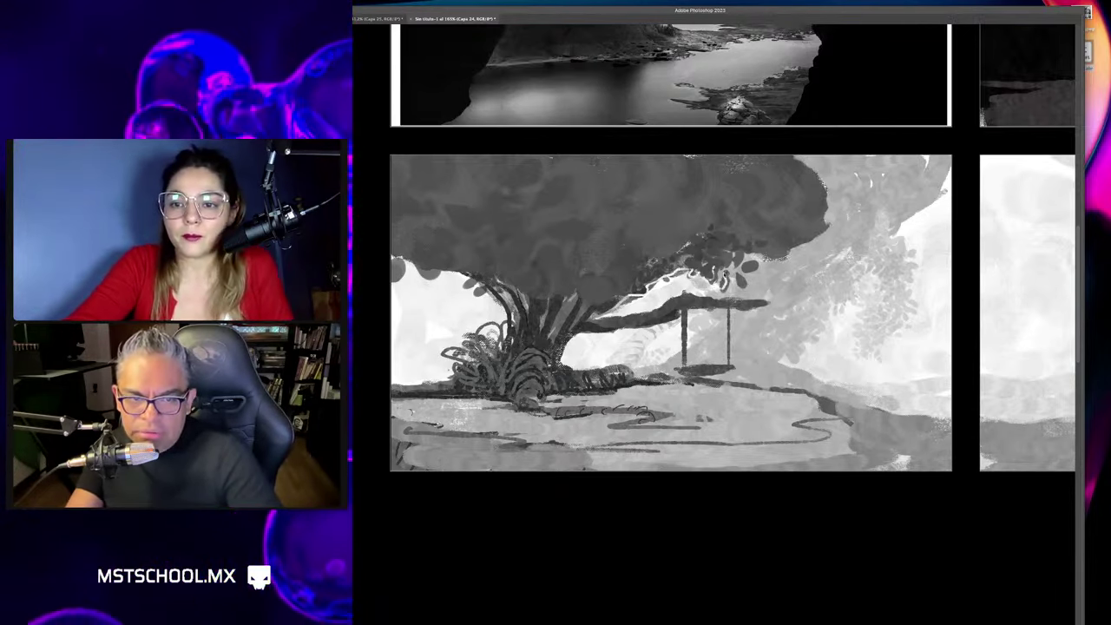
pyautogui.moveTo(755, 261); pyautogui.dragTo(786, 158)
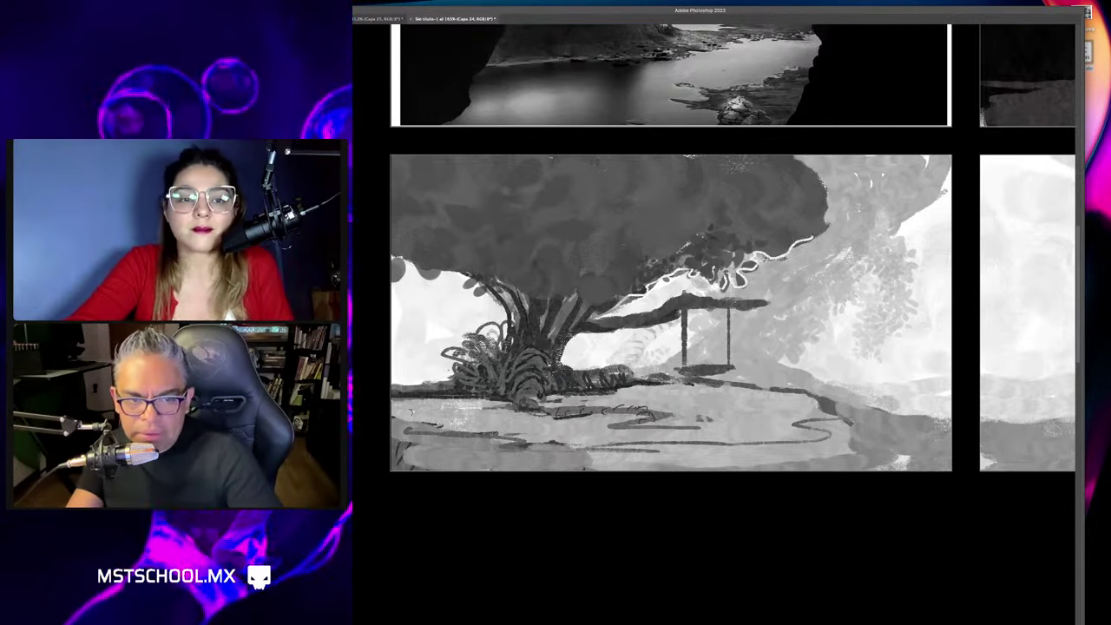
pyautogui.scroll(-3, 734, 247)
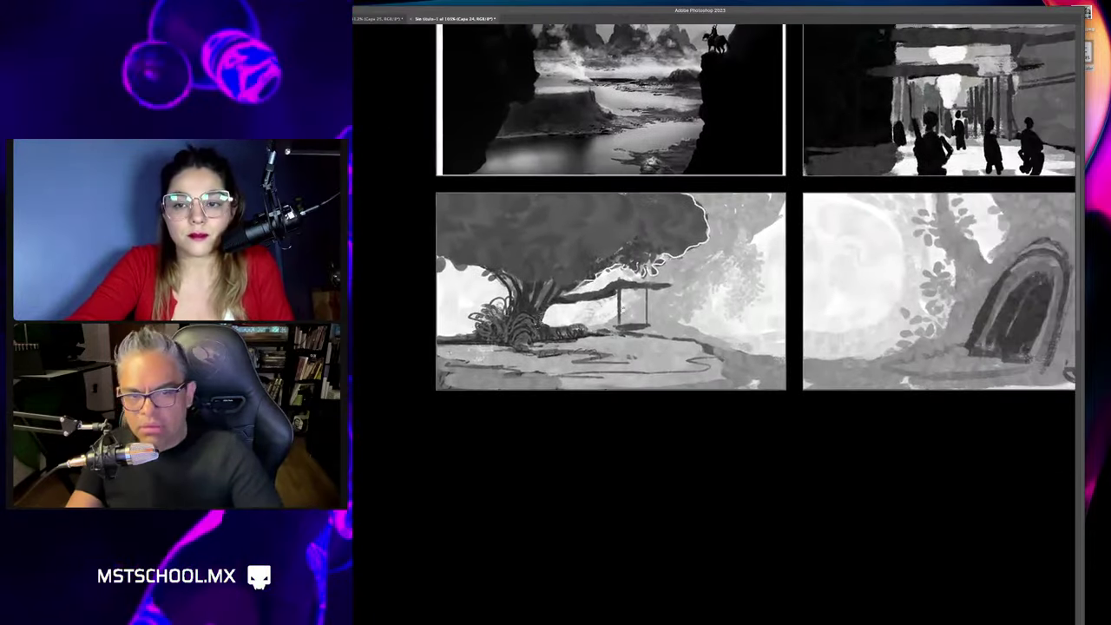
pyautogui.scroll(3, 733, 247)
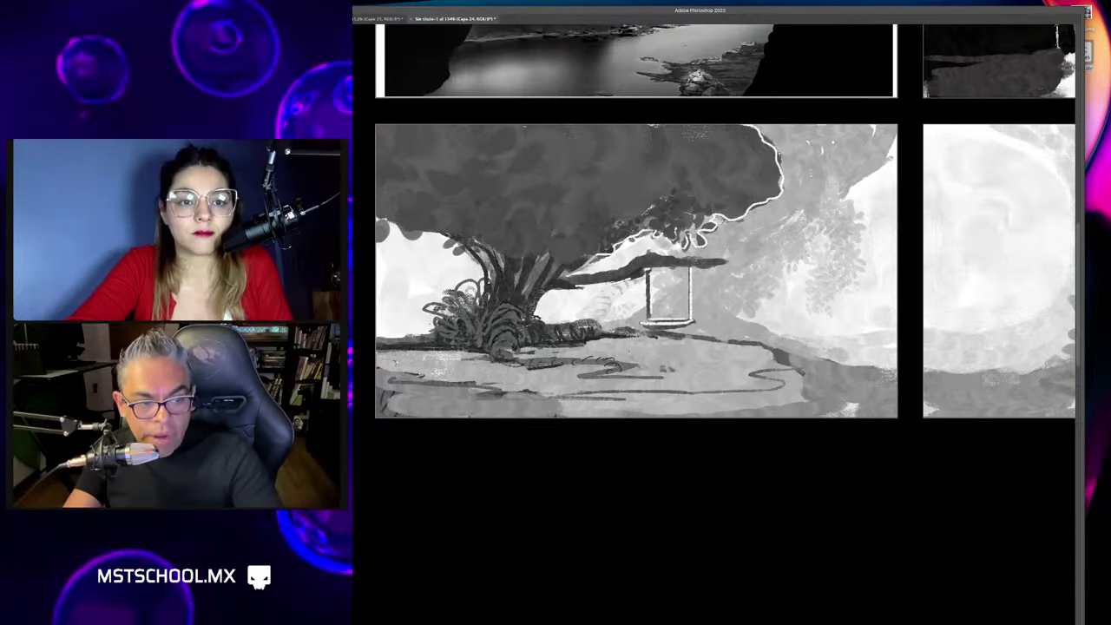
# Paint a dark ground shadow below the swing and dab a knot atop the right rope.
pyautogui.scroll(4, 667, 342)
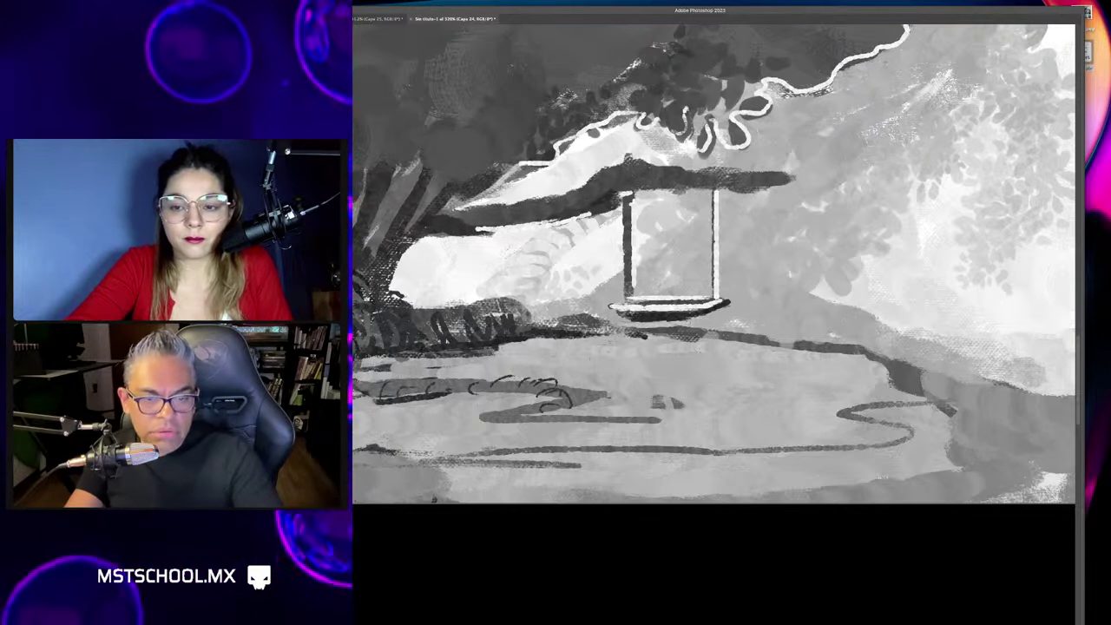
pyautogui.moveTo(694, 342); pyautogui.dragTo(592, 354)
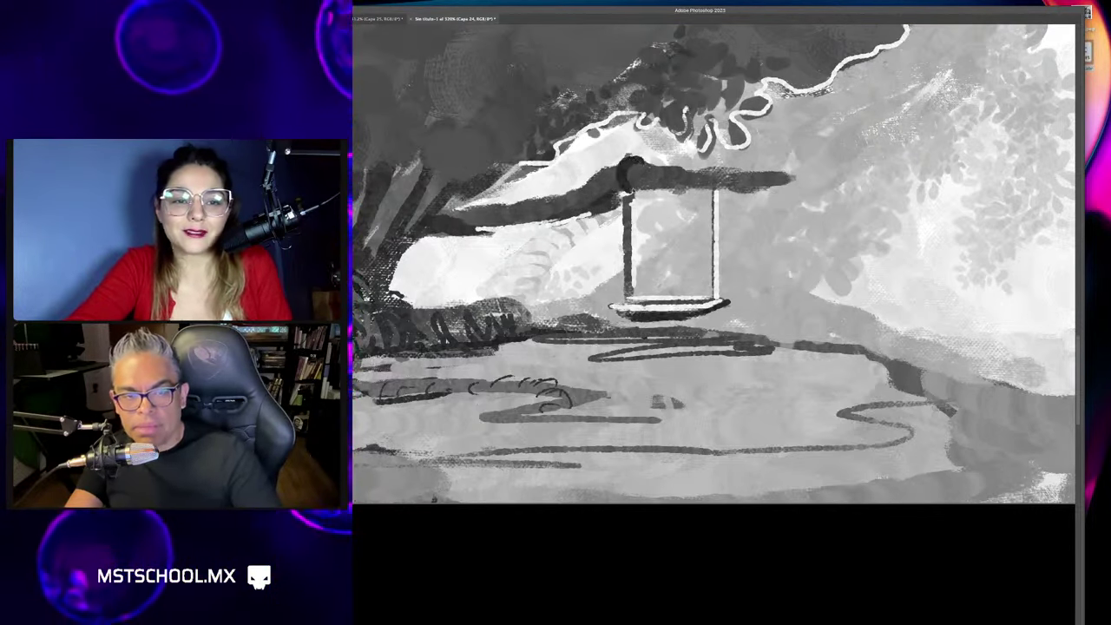
pyautogui.click(714, 175)
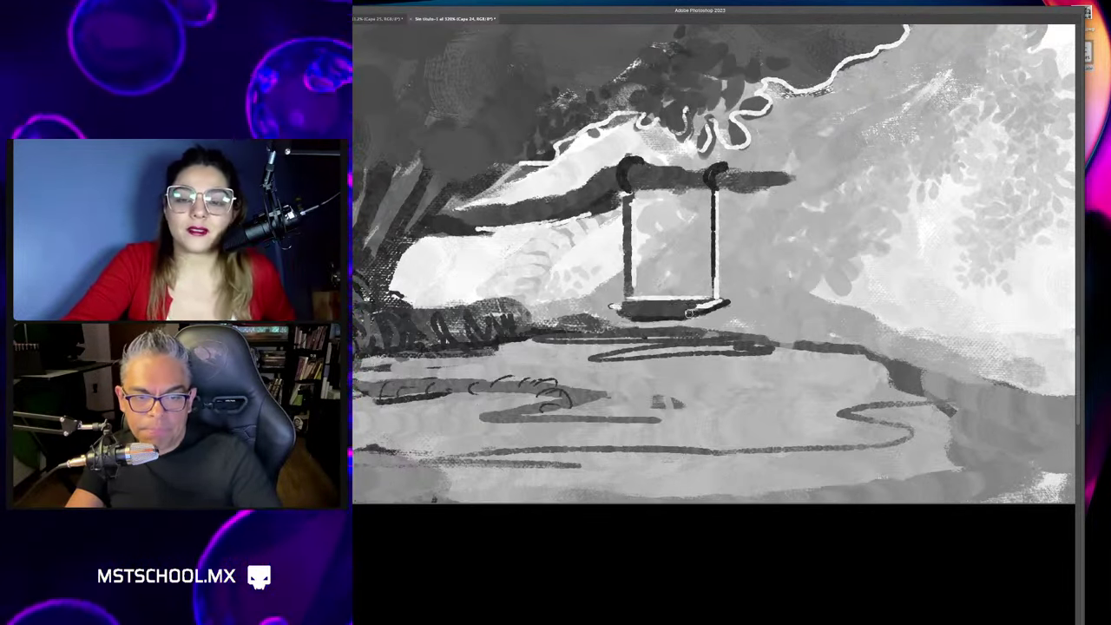
pyautogui.hotkey('ctrl', '-')
pyautogui.hotkey('ctrl', '-')
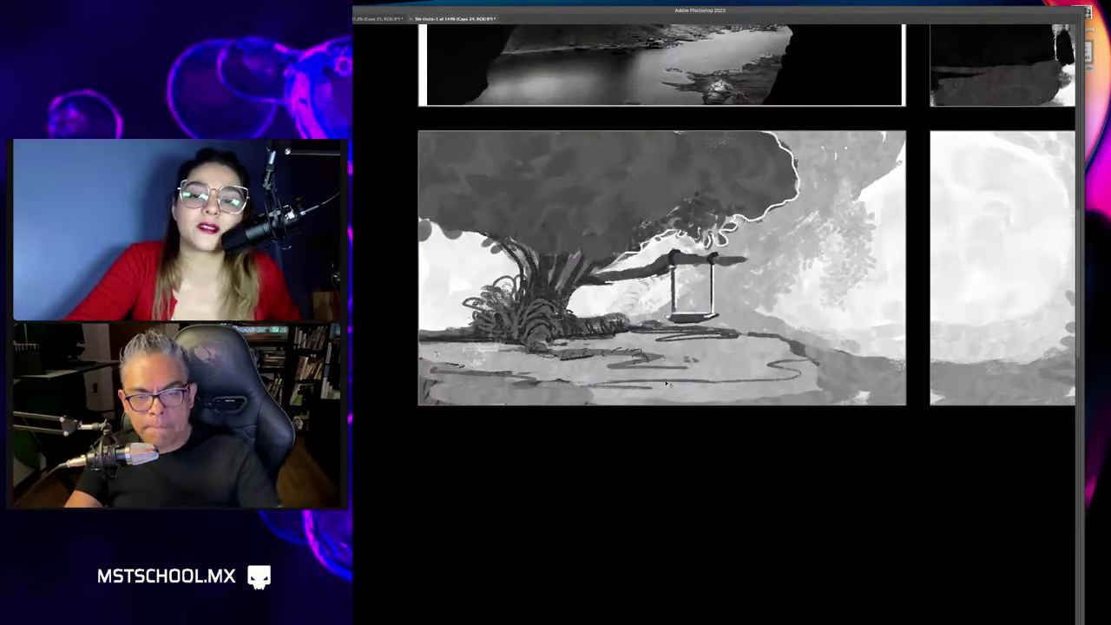
# Save the document under the name tocs as a Photoshop file.
pyautogui.hotkey('ctrl', 's')
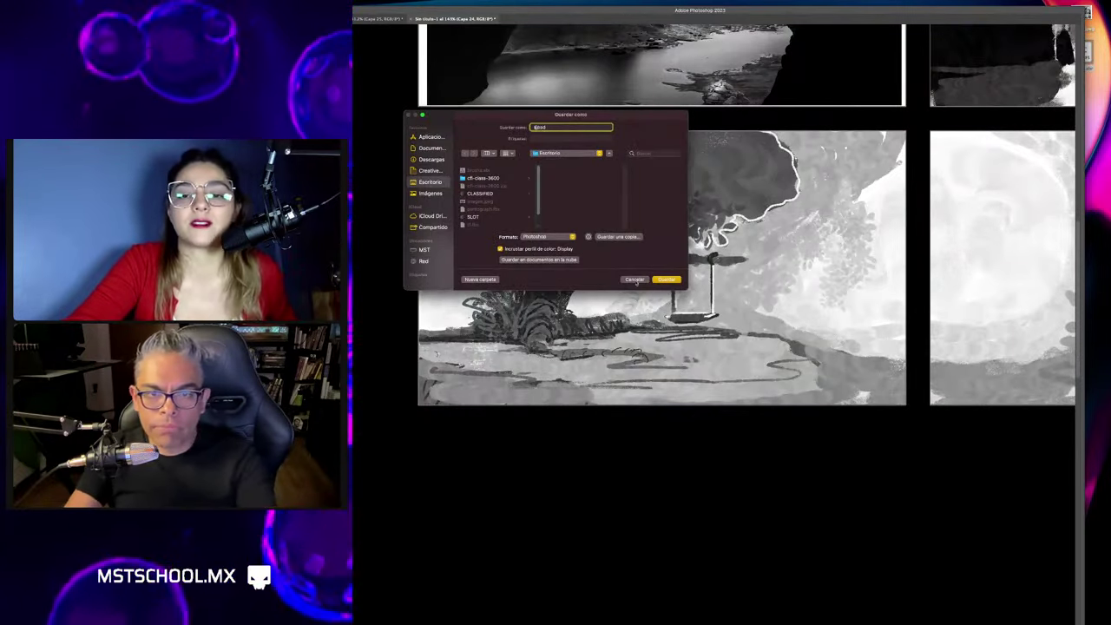
pyautogui.press('Return')
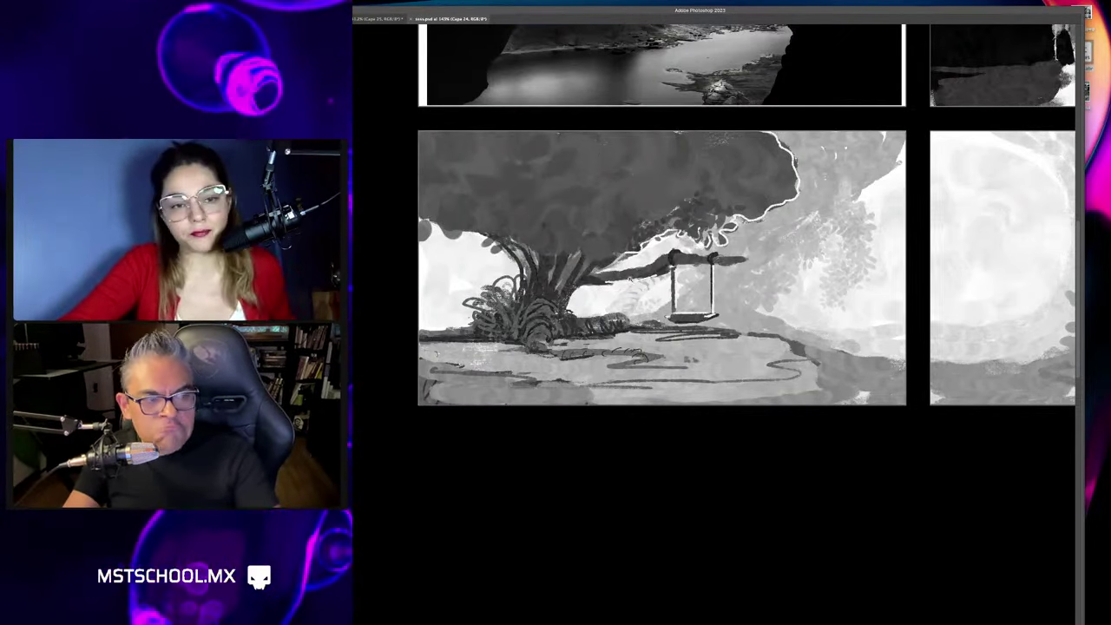
# Zoom in on the tree and swing and resize the brush for the dark trunk outlines.
pyautogui.hotkey('ctrl', '+')
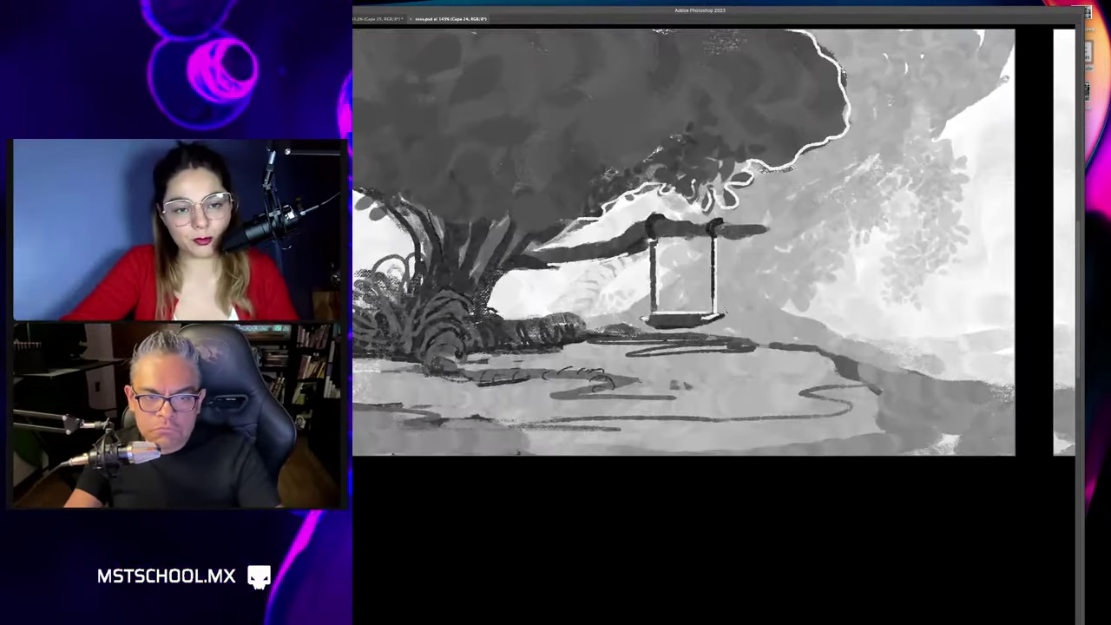
pyautogui.hotkey('ctrl', 'shift', 'z')
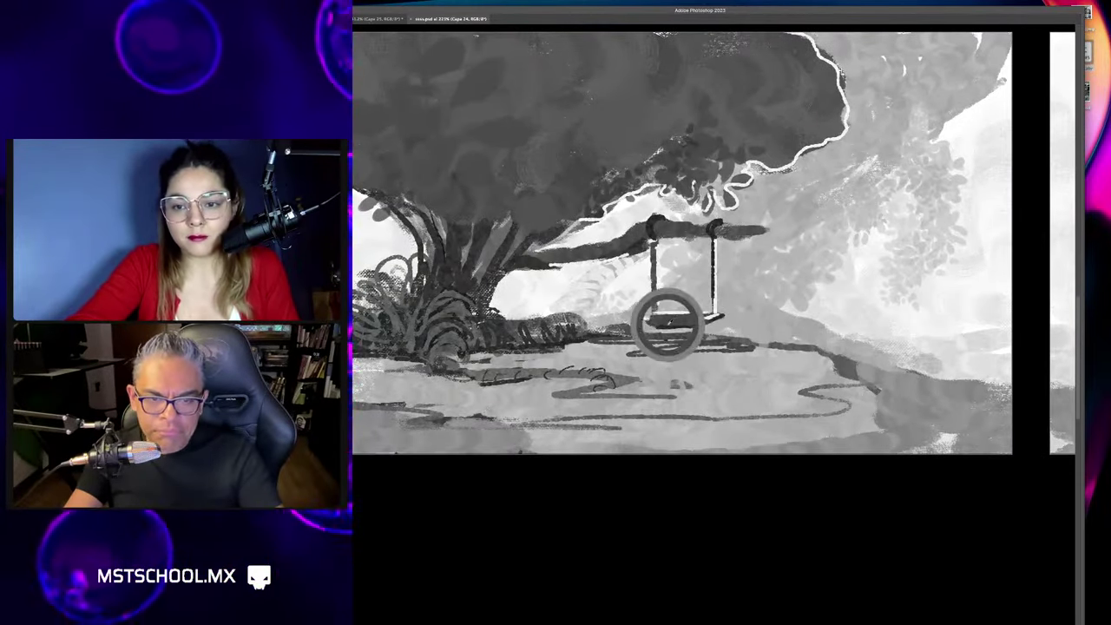
pyautogui.hotkey('ctrl', 'z')
pyautogui.keyDown('alt'); pyautogui.rightClick(423, 299); pyautogui.keyUp('alt')
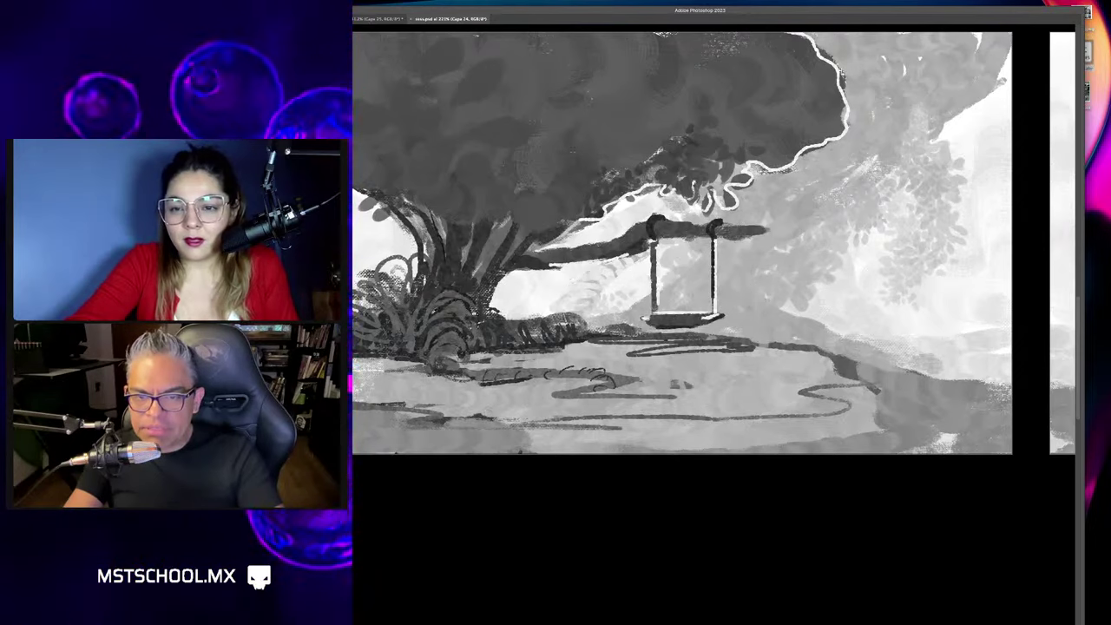
pyautogui.hscroll(-3, 694, 243)
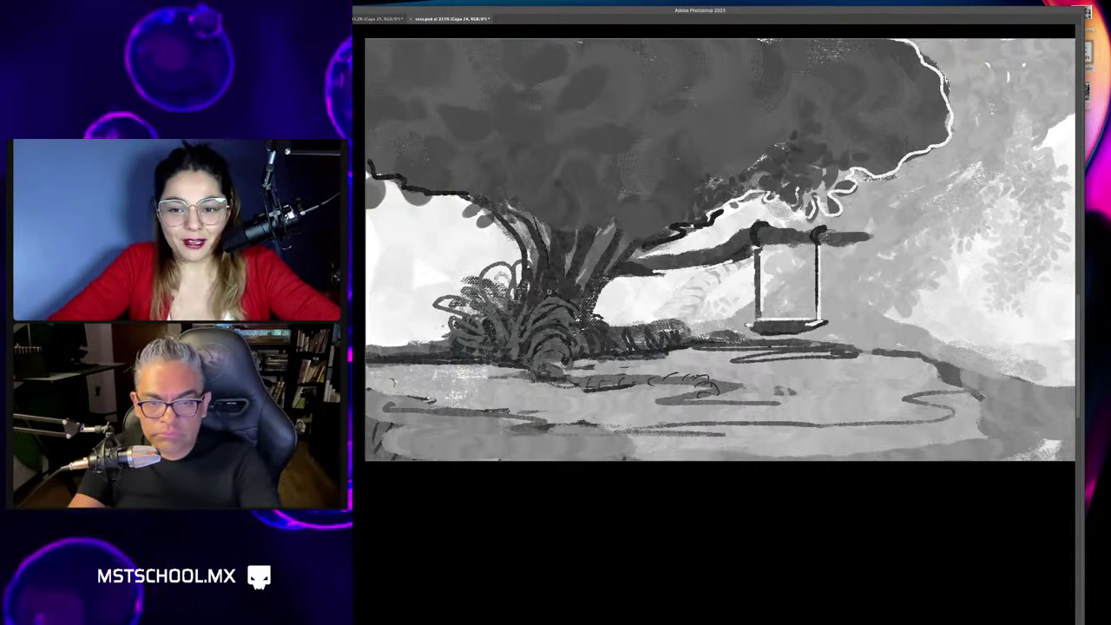
pyautogui.hotkey('ctrl', '+')
pyautogui.hotkey('ctrl', '+')
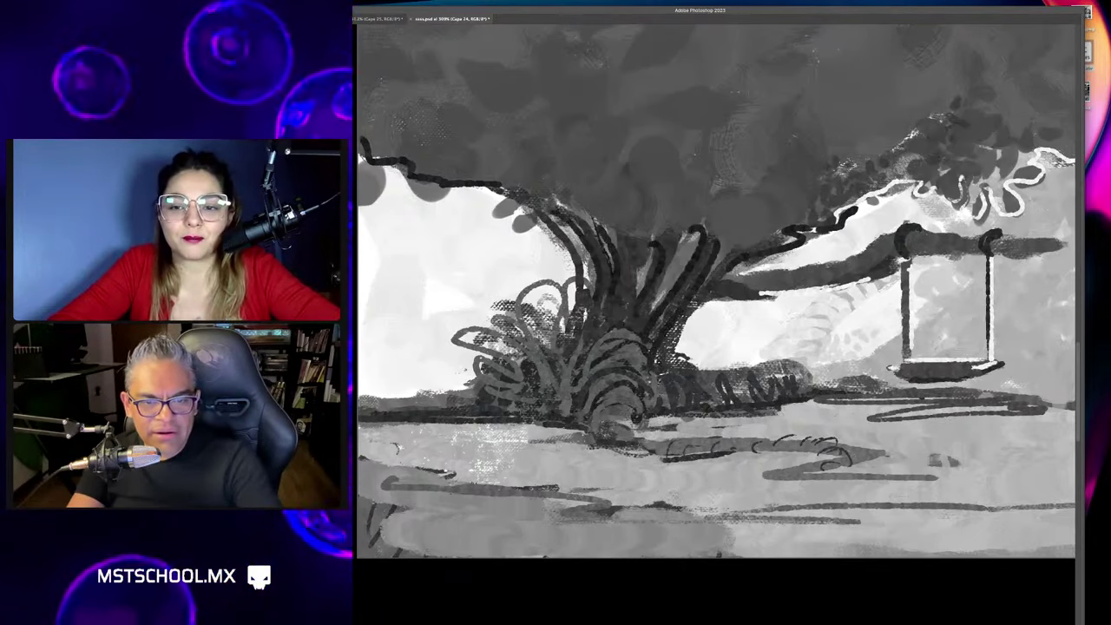
# Return to the tree-and-swing frame and paint dark vertical strokes on the trunk.
pyautogui.hotkey('ctrl', '-')
pyautogui.hotkey('ctrl', '-')
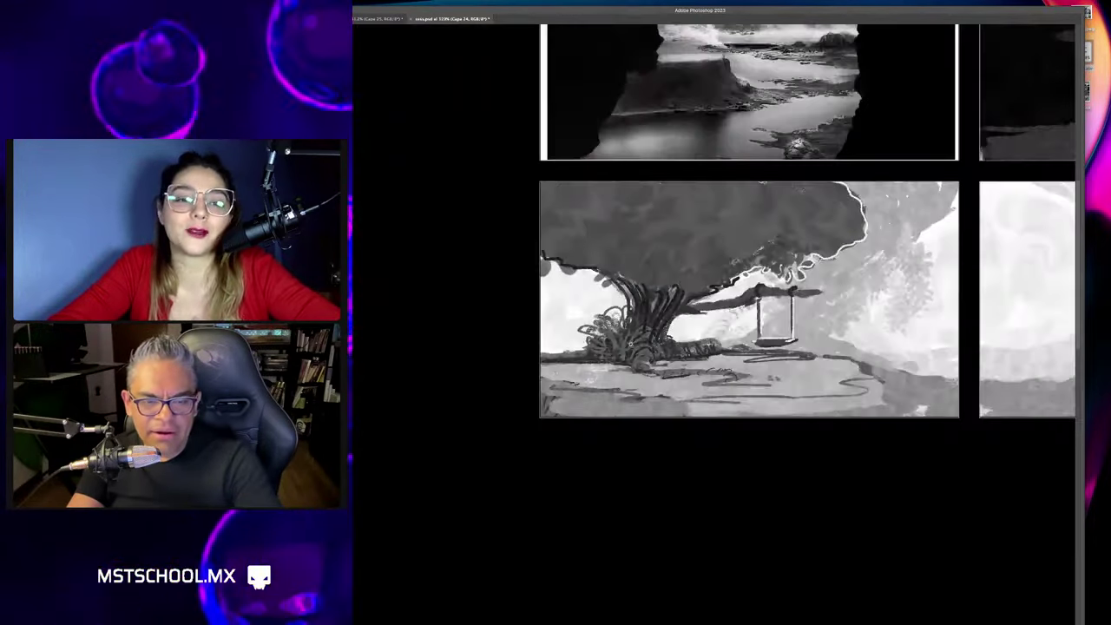
pyautogui.hotkey('ctrl', '+')
pyautogui.hotkey('ctrl', '+')
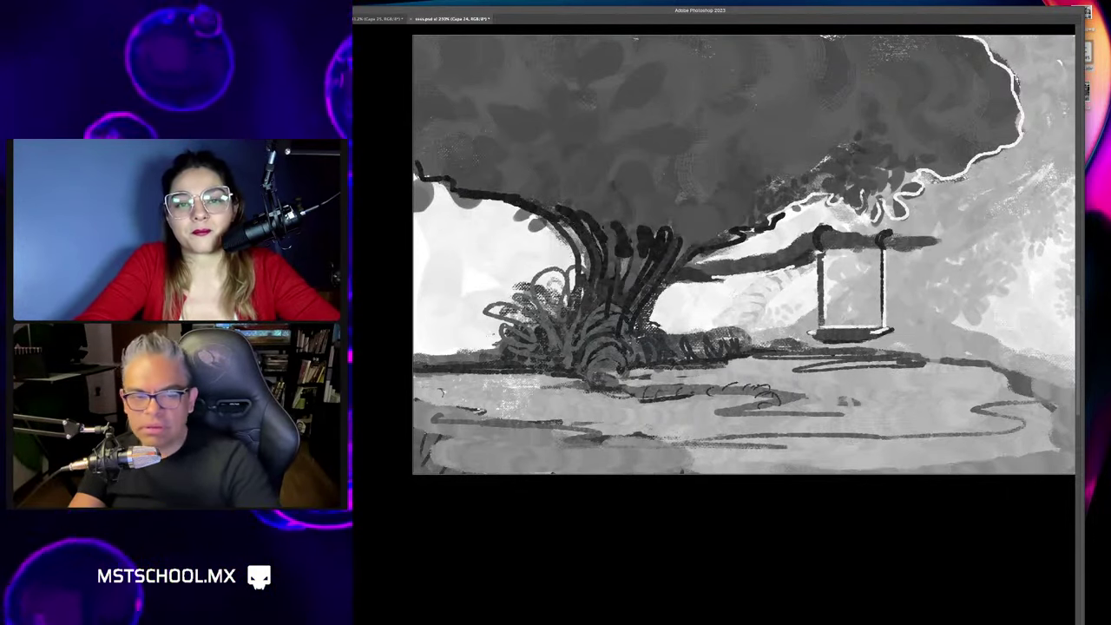
pyautogui.scroll(2, 617, 249)
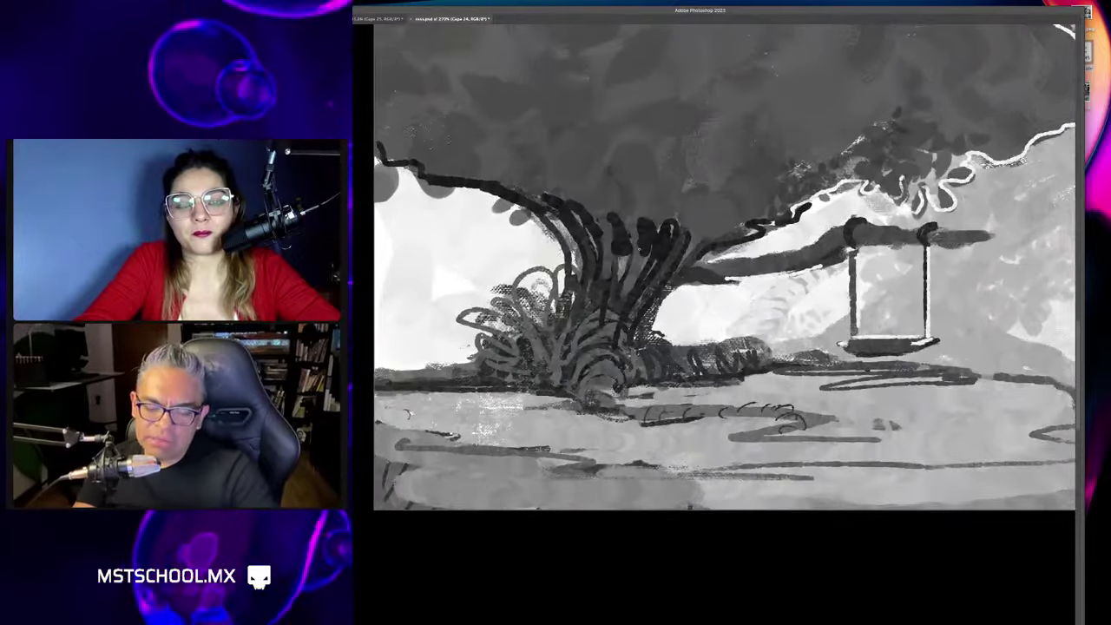
pyautogui.moveTo(618, 249); pyautogui.dragTo(605, 209)
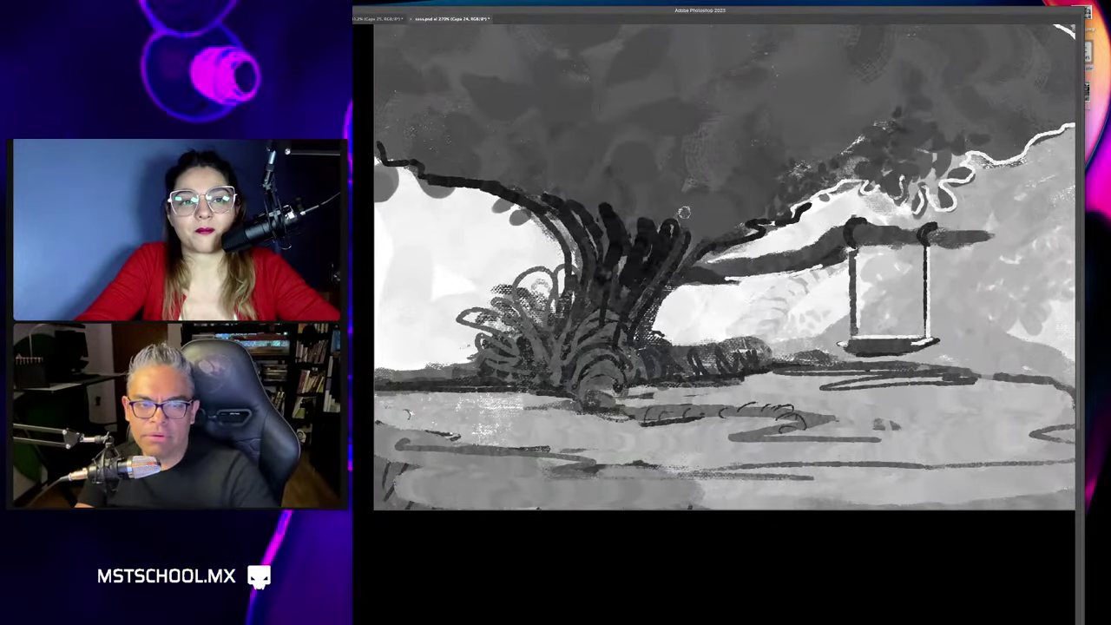
# Adjust the brush size and darken and extend the canopy's lower-left edge.
pyautogui.scroll(-2, 750, 226)
pyautogui.scroll(-2, 694, 239)
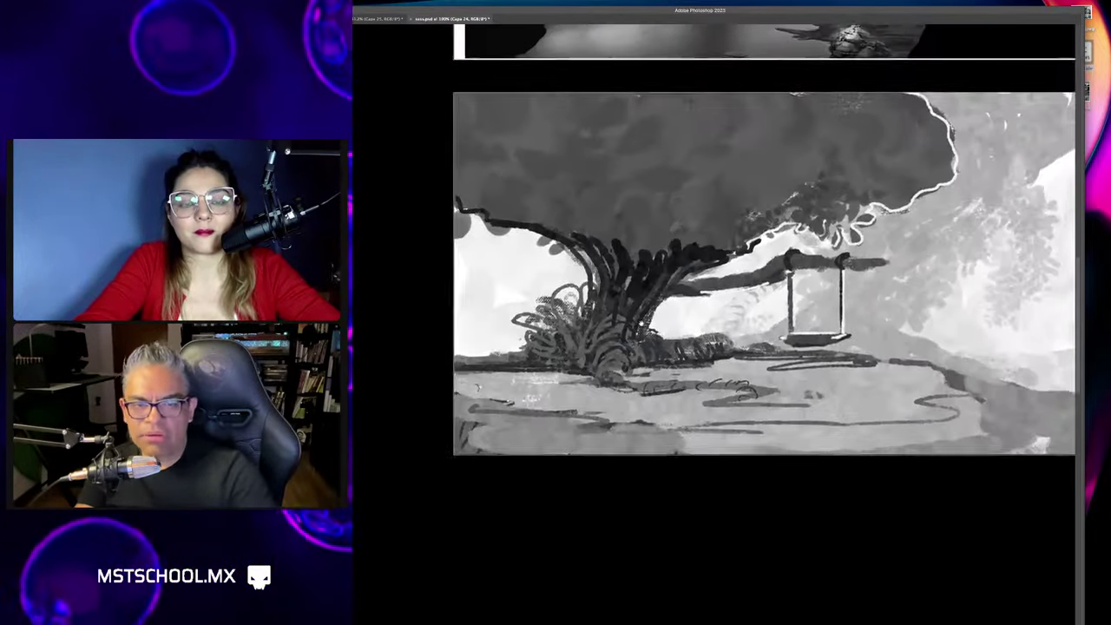
pyautogui.scroll(-1, 650, 249)
pyautogui.moveTo(631, 241); pyautogui.dragTo(638, 240)
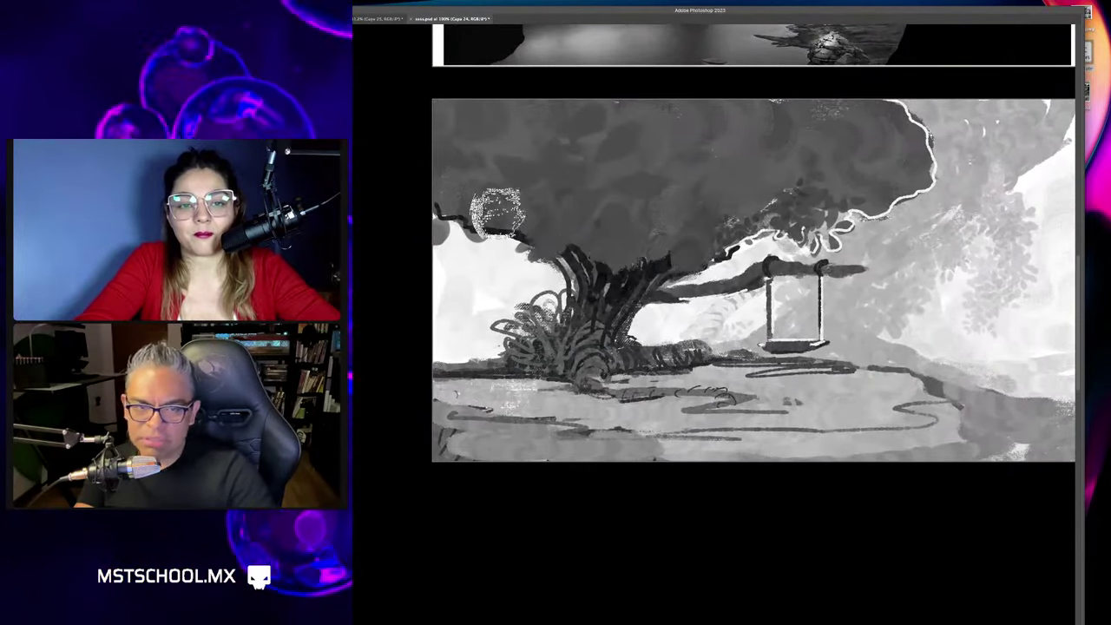
pyautogui.moveTo(497, 211); pyautogui.dragTo(521, 227)
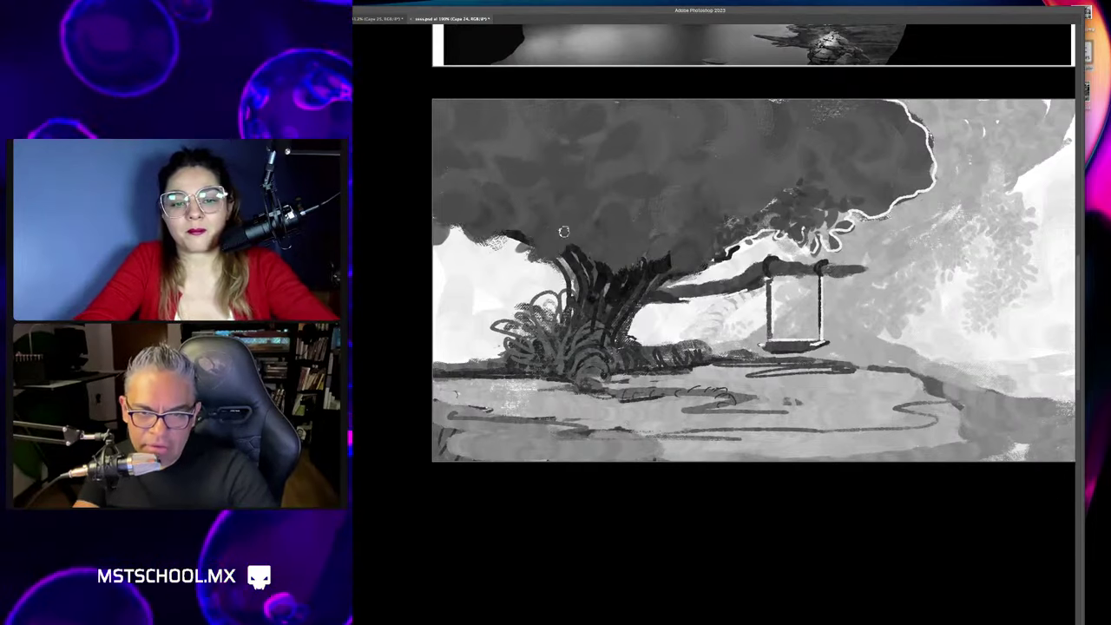
# Scroll the canvas right until the tree-house door artboard is visible.
pyautogui.scroll(-1, 694, 300)
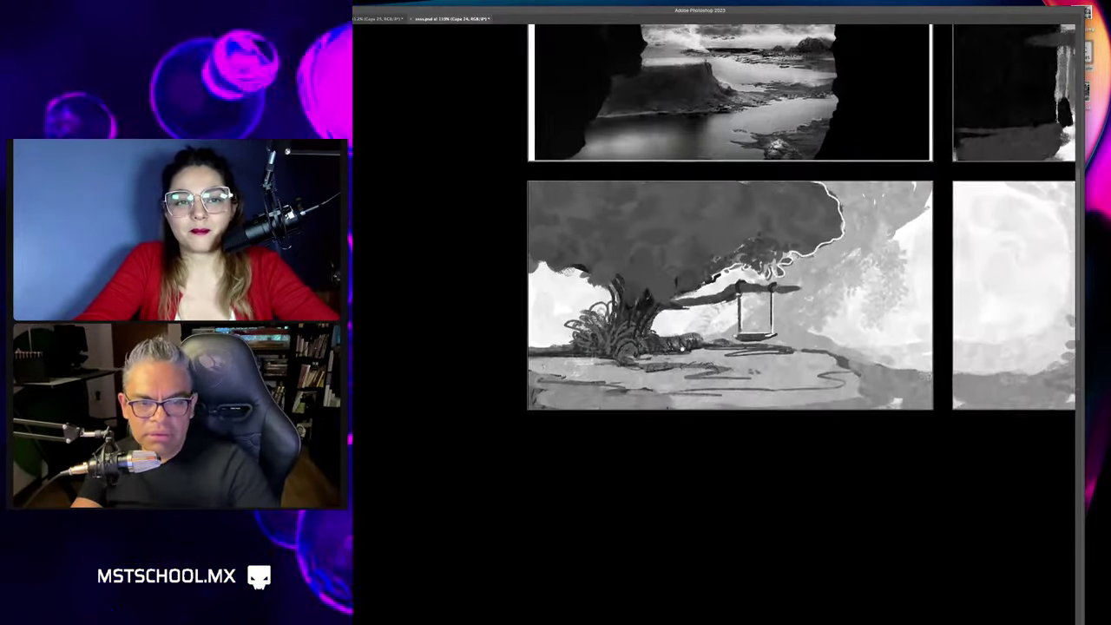
pyautogui.hscroll(5, 762, 286)
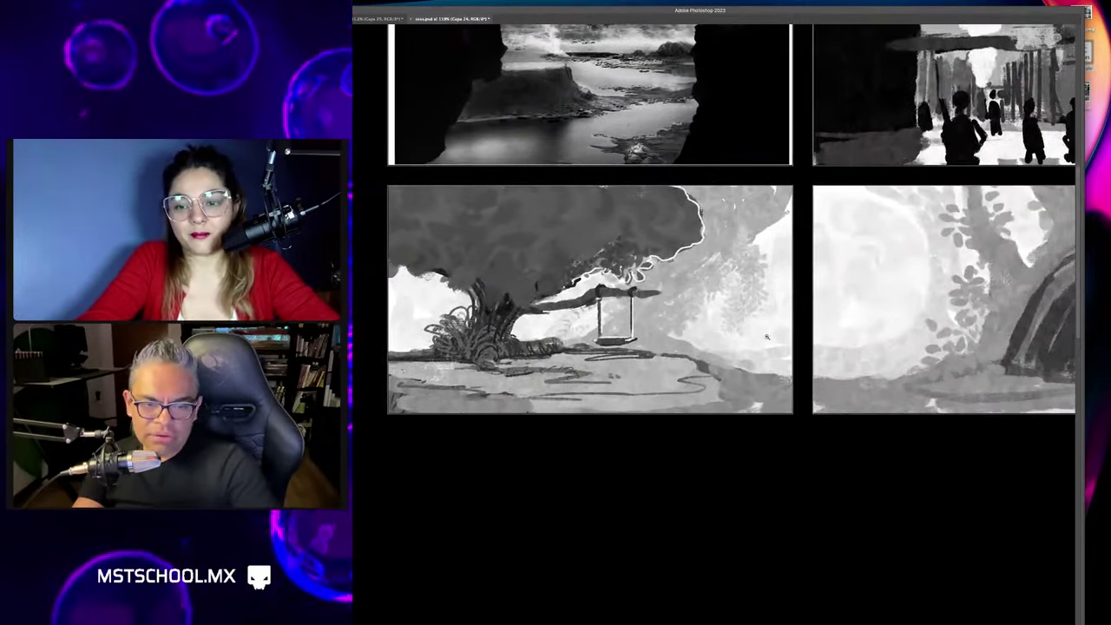
pyautogui.hscroll(5, 767, 343)
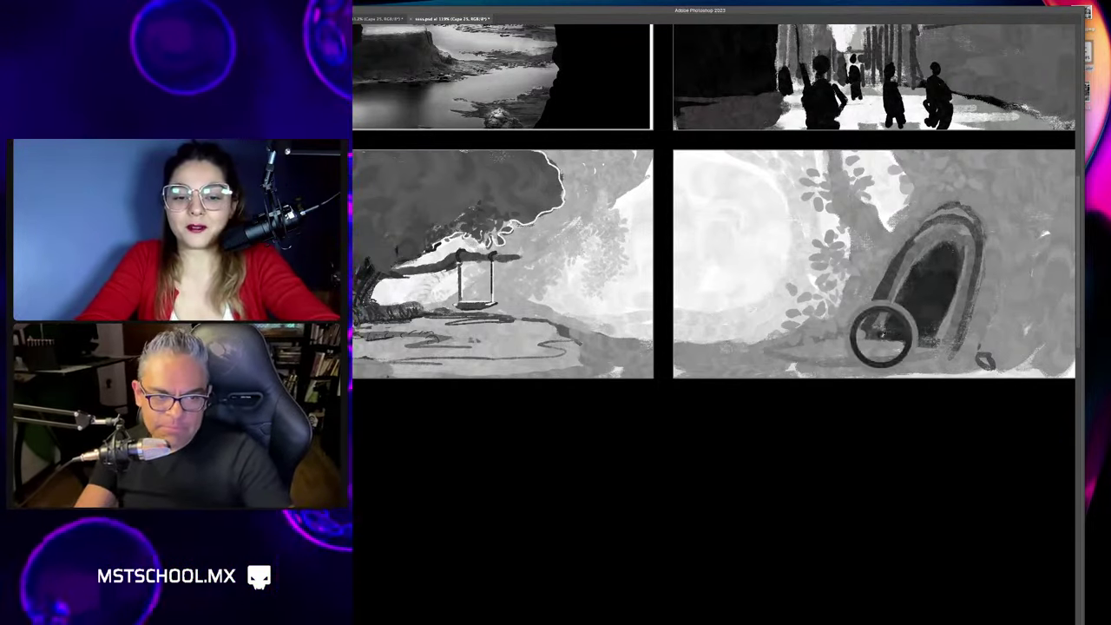
# Paint a fence left of the doorway: a base stroke, posts, horizontal rails and a left-end post.
pyautogui.moveTo(835, 332)
pyautogui.mouseDown()
pyautogui.moveTo(868, 328)
pyautogui.moveTo(905, 349)
pyautogui.mouseUp()
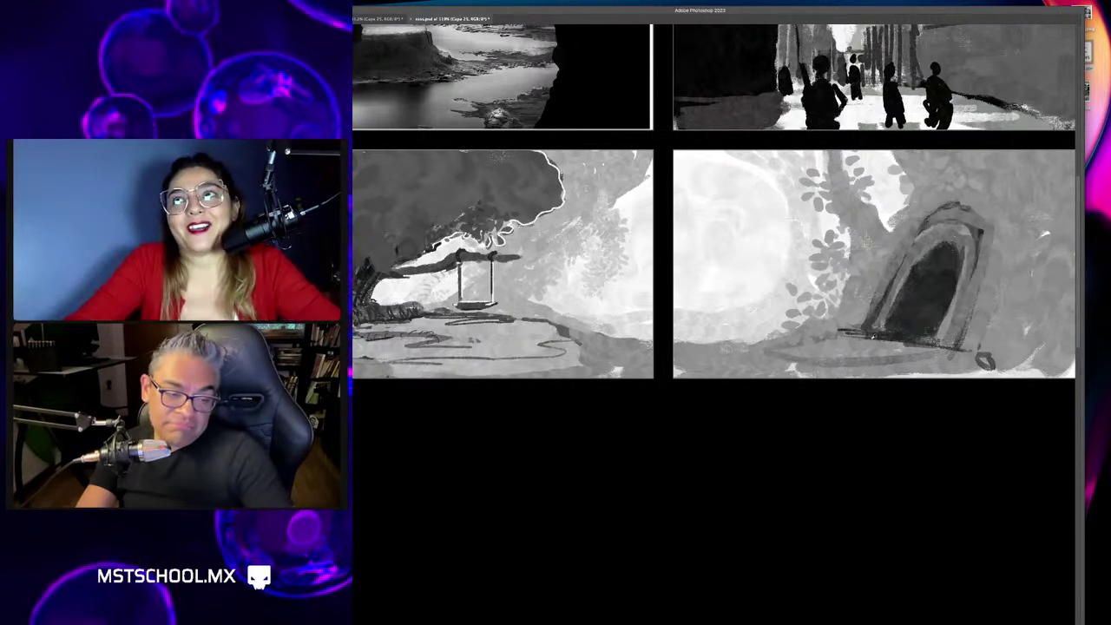
pyautogui.moveTo(951, 345); pyautogui.dragTo(761, 346)
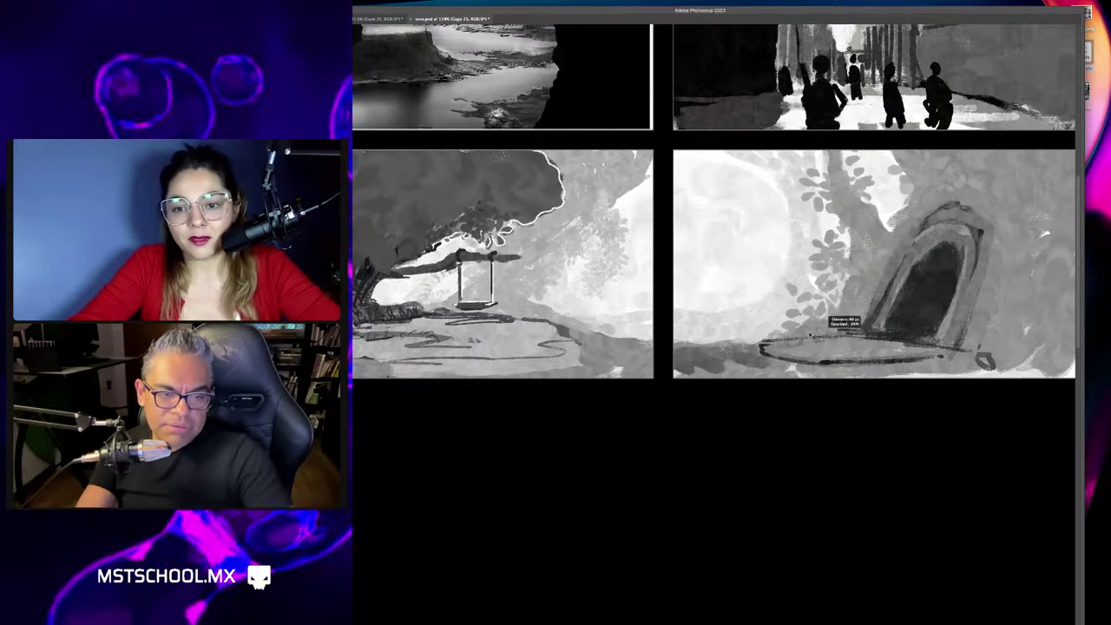
pyautogui.moveTo(847, 299)
pyautogui.mouseDown()
pyautogui.moveTo(846, 328)
pyautogui.moveTo(833, 328)
pyautogui.mouseUp()
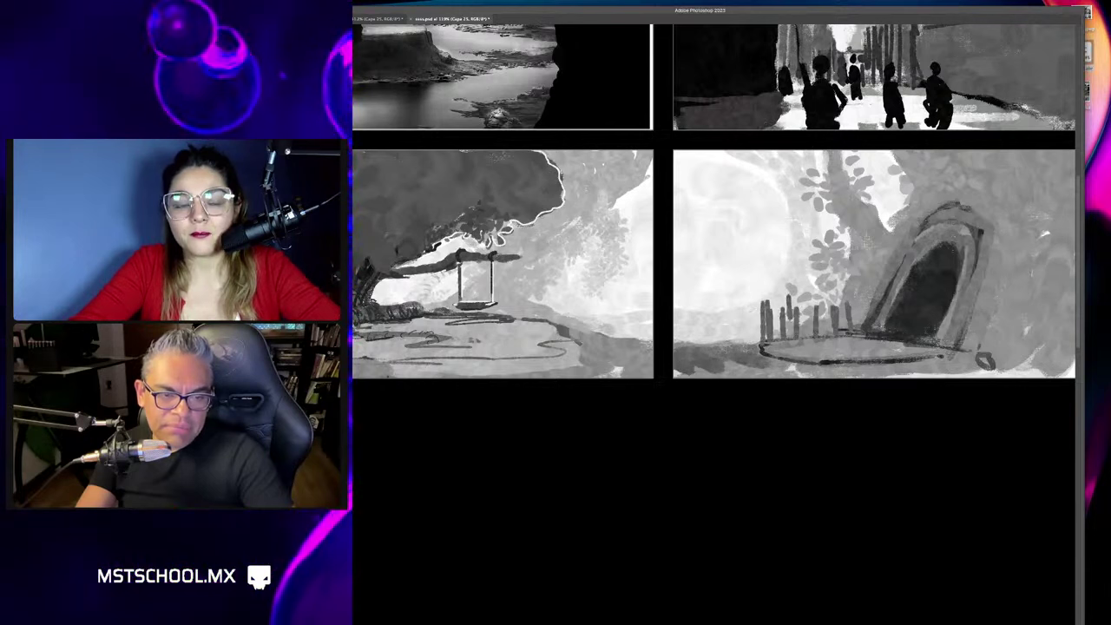
pyautogui.moveTo(763, 304); pyautogui.dragTo(855, 303)
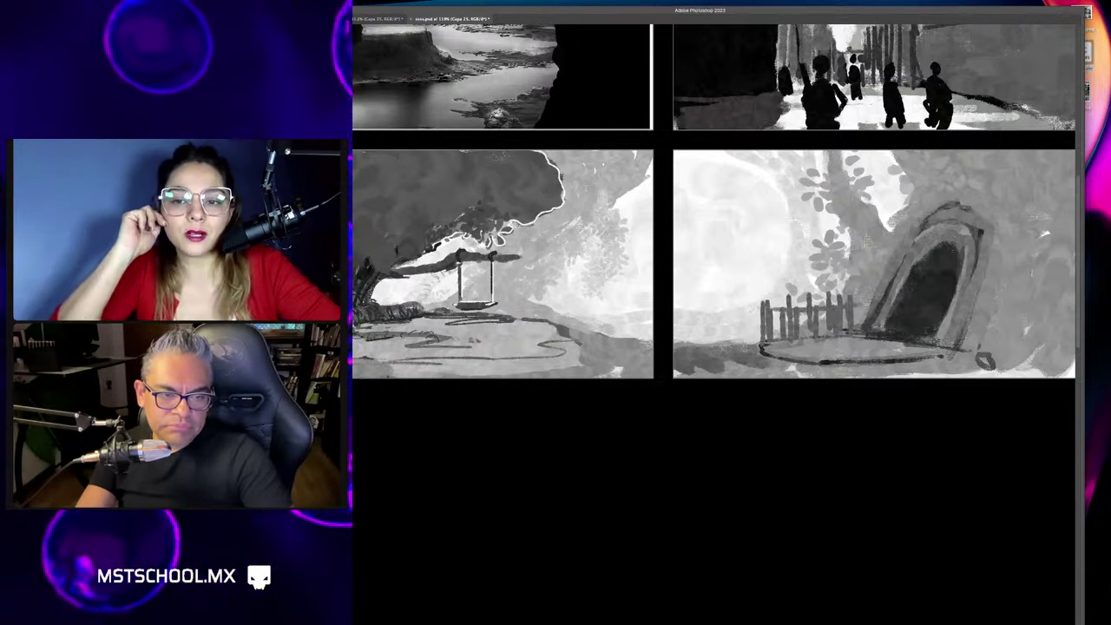
pyautogui.moveTo(756, 302); pyautogui.dragTo(755, 334)
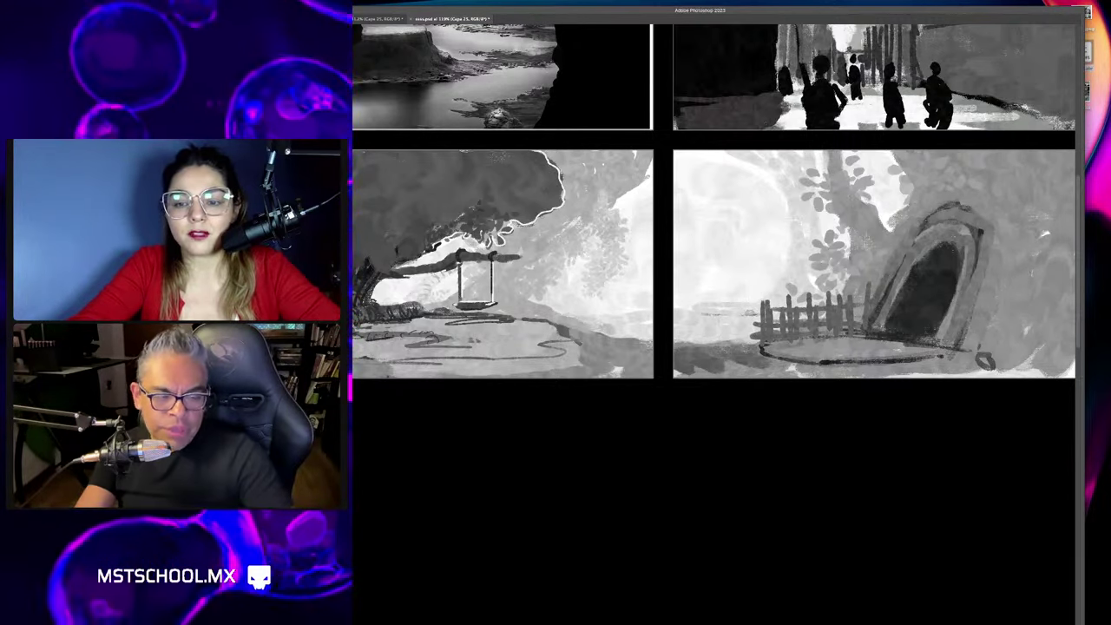
# Sample a grey from the fence and paint a pale grey table-like shape left of it.
pyautogui.keyDown('alt'); pyautogui.click(761, 306); pyautogui.keyUp('alt')
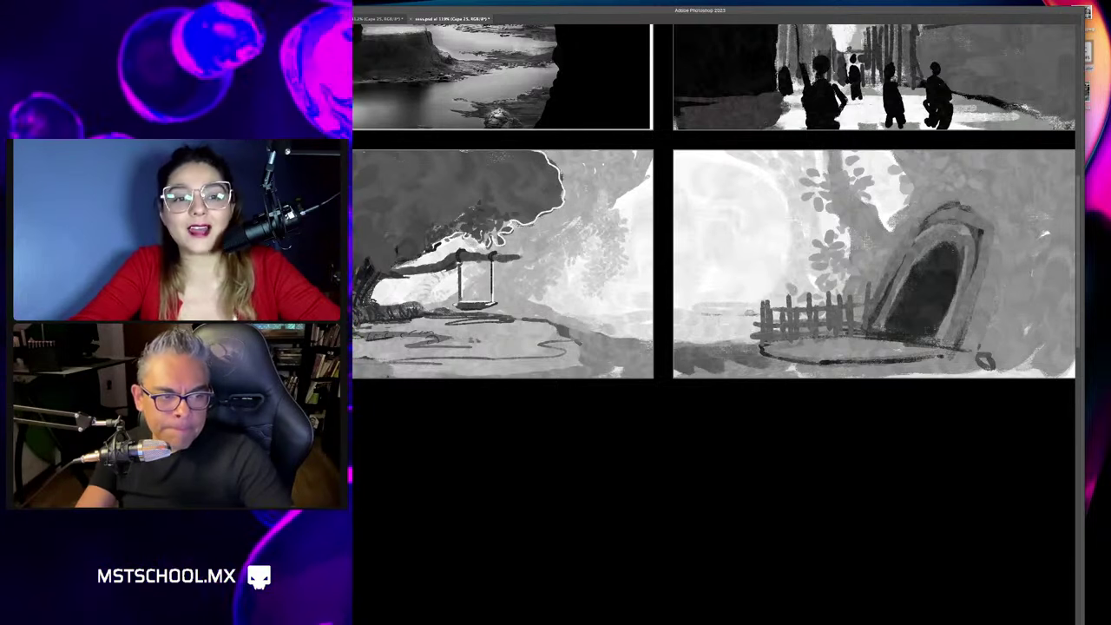
pyautogui.keyDown('alt'); pyautogui.click(747, 316); pyautogui.keyUp('alt')
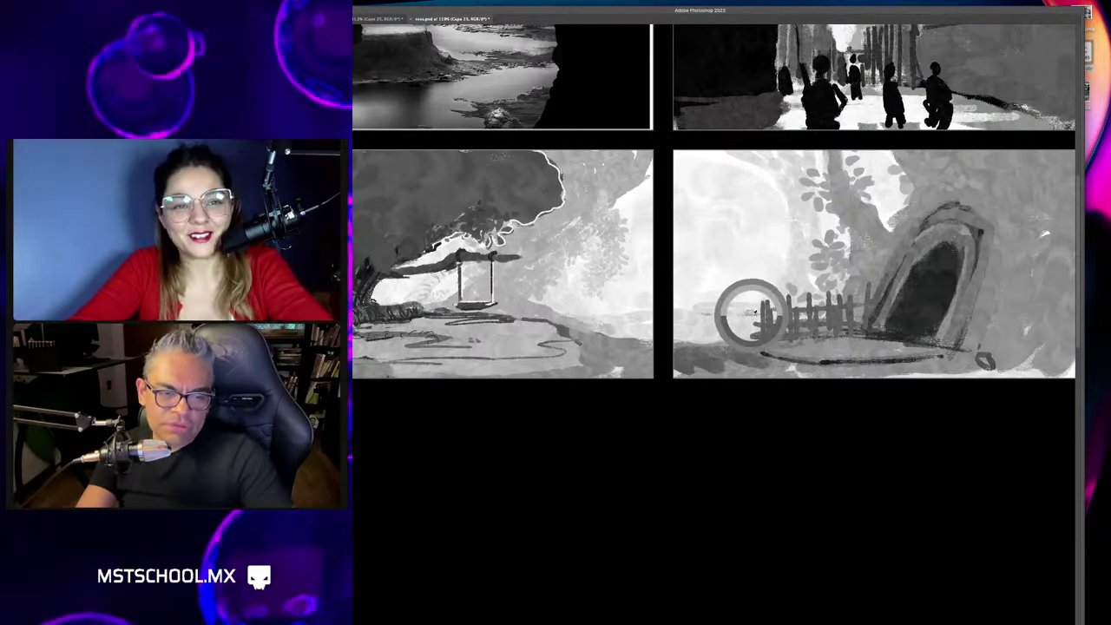
pyautogui.moveTo(697, 314); pyautogui.dragTo(749, 313)
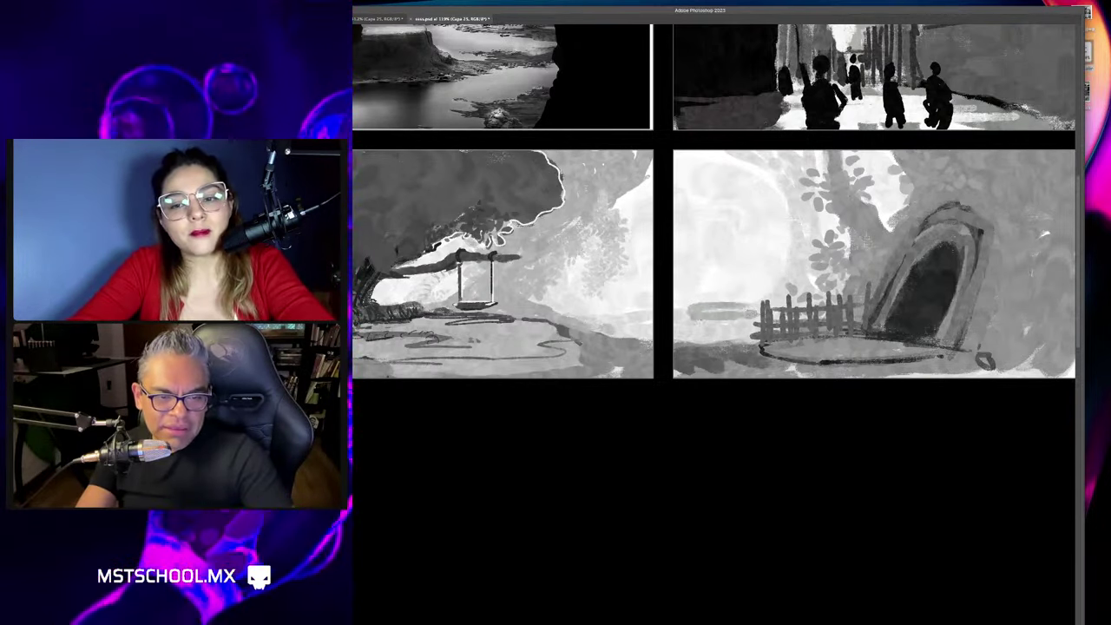
pyautogui.moveTo(715, 311); pyautogui.dragTo(729, 338)
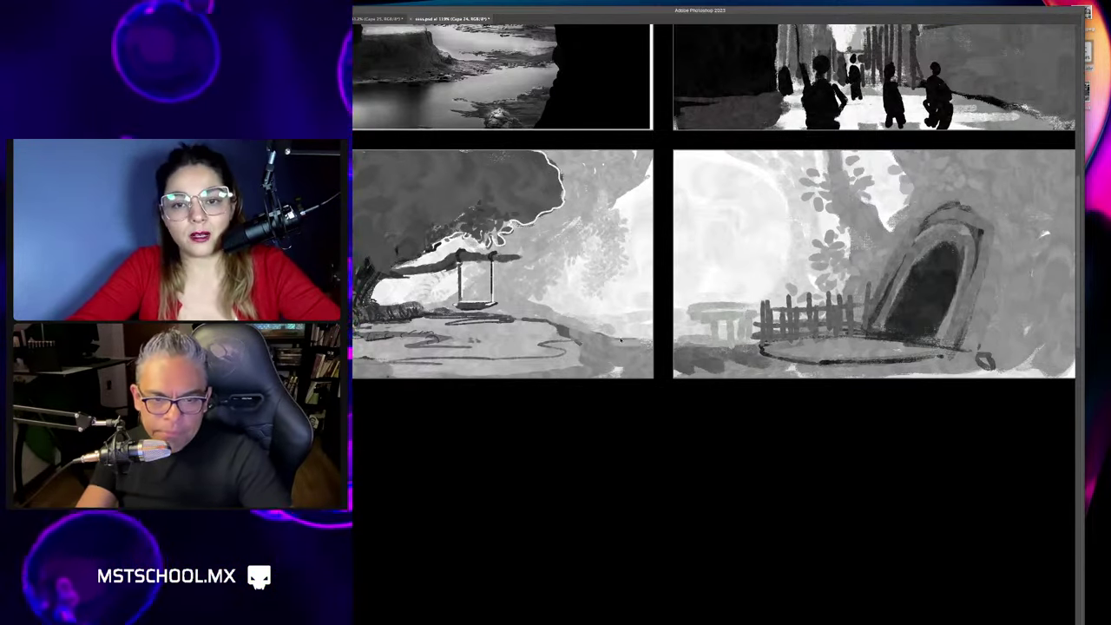
pyautogui.scroll(-2, 598, 318)
pyautogui.scroll(3, 651, 261)
pyautogui.scroll(3, 650, 260)
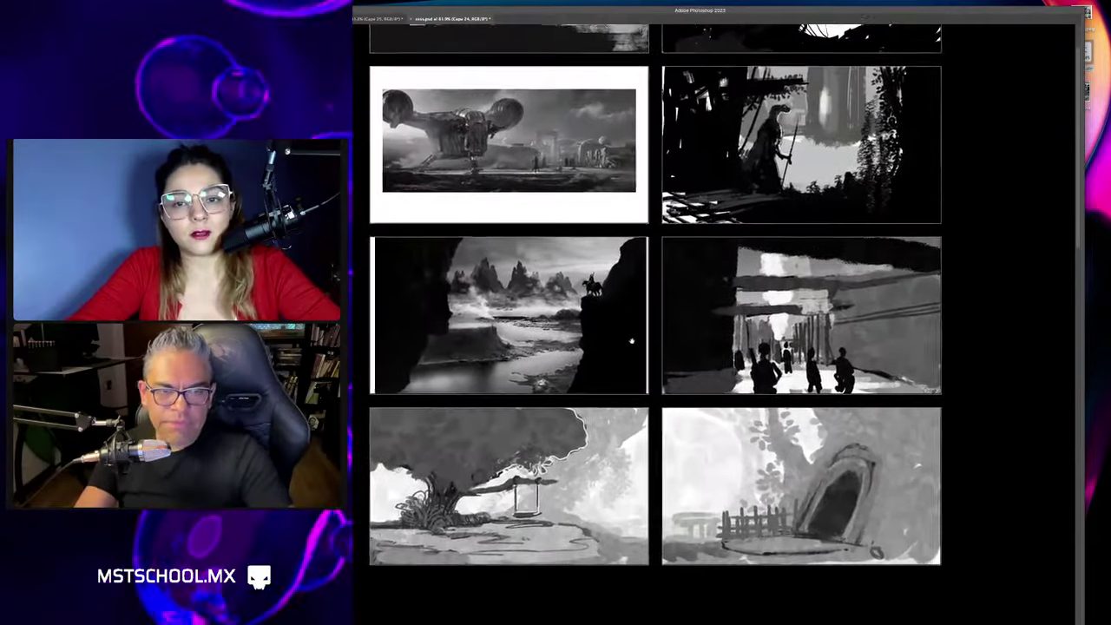
pyautogui.scroll(-3, 651, 260)
pyautogui.scroll(-2, 687, 379)
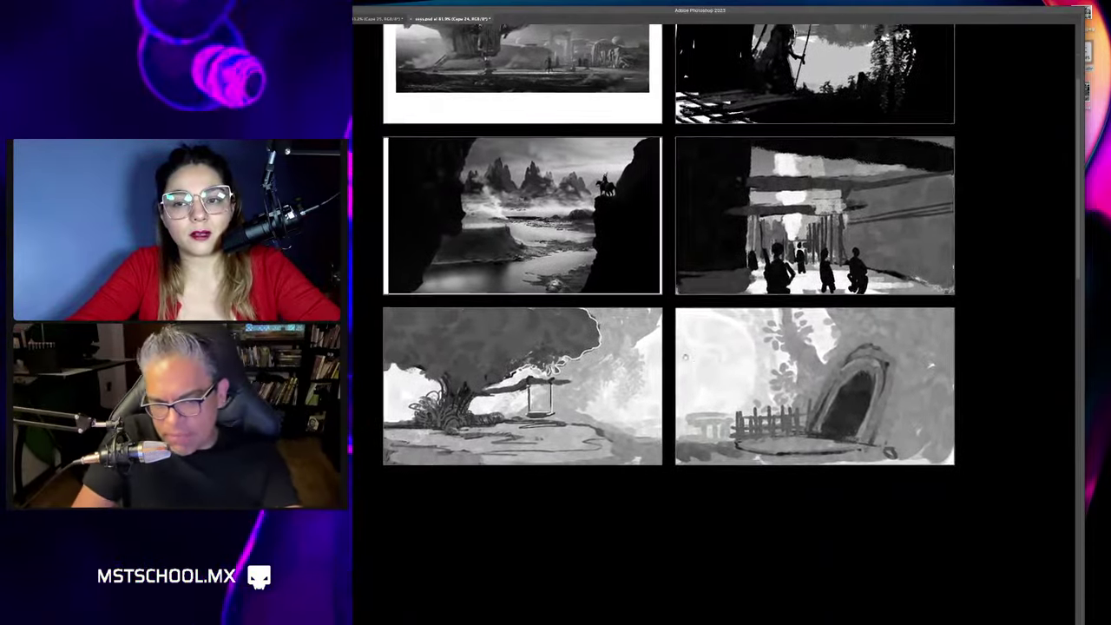
pyautogui.scroll(1, 614, 422)
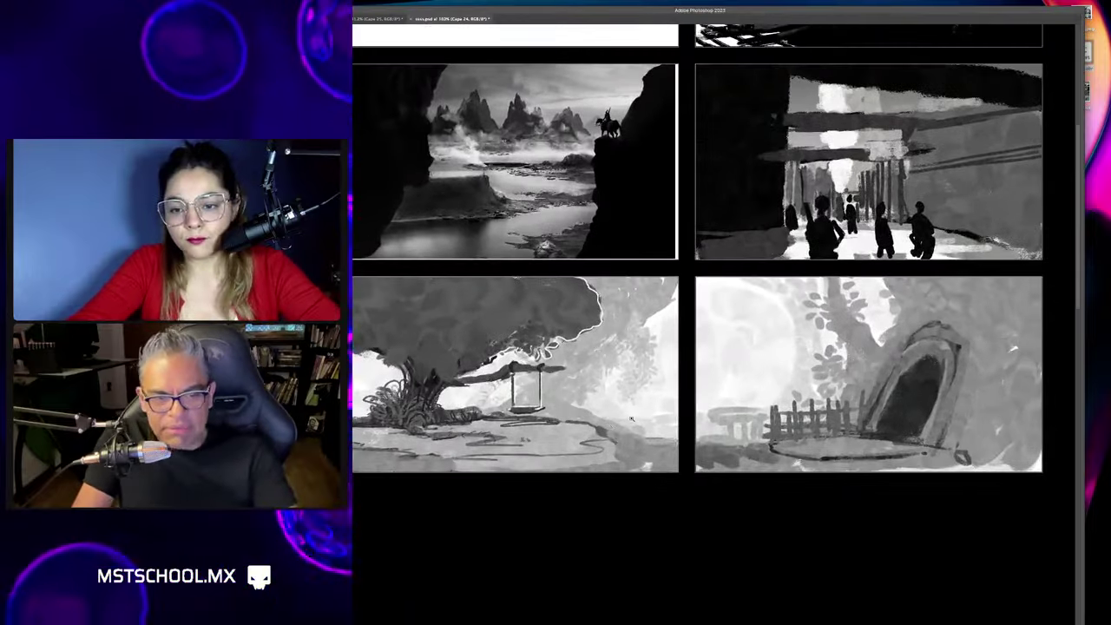
pyautogui.scroll(1, 693, 328)
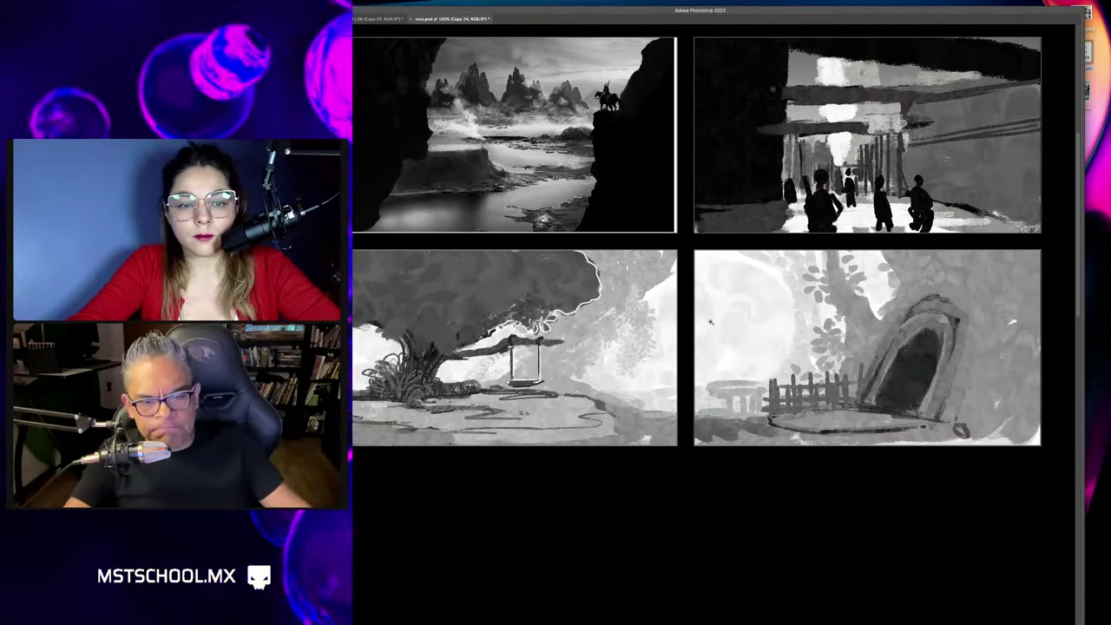
pyautogui.scroll(5, 703, 319)
pyautogui.scroll(2, 703, 320)
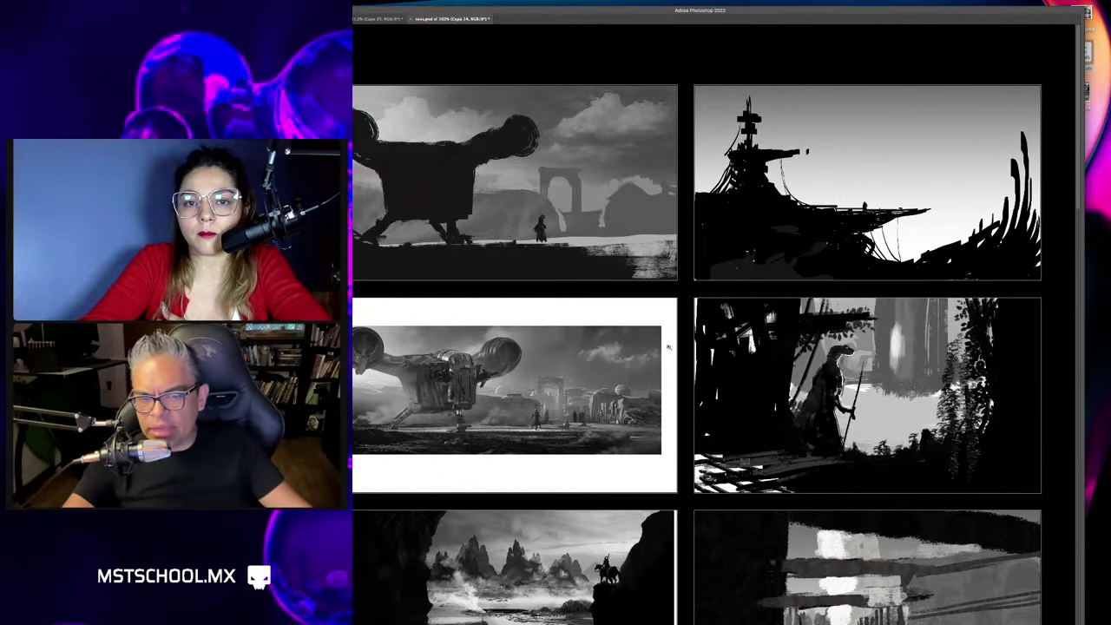
pyautogui.scroll(-1, 668, 347)
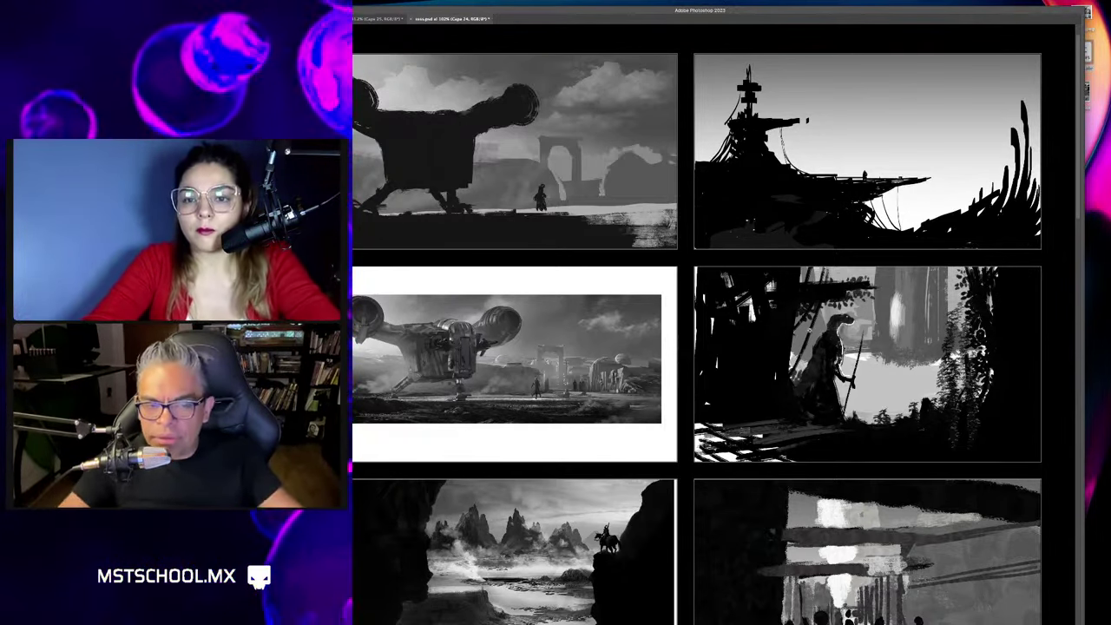
pyautogui.scroll(2, 729, 284)
pyautogui.scroll(2, 729, 283)
pyautogui.scroll(2, 729, 284)
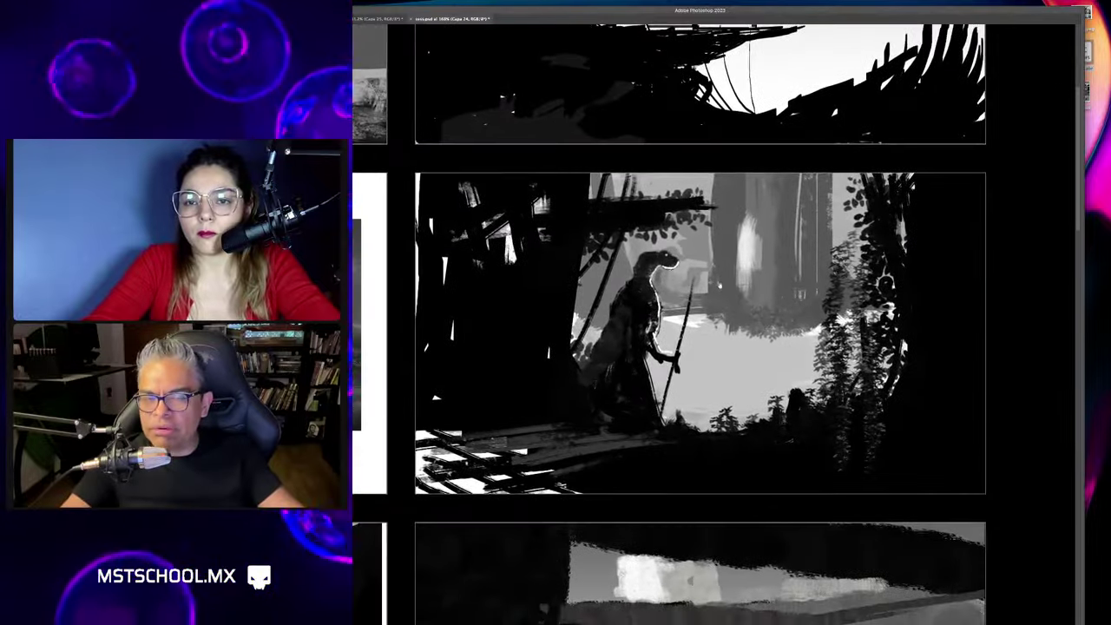
pyautogui.scroll(2, 728, 284)
pyautogui.scroll(1, 728, 284)
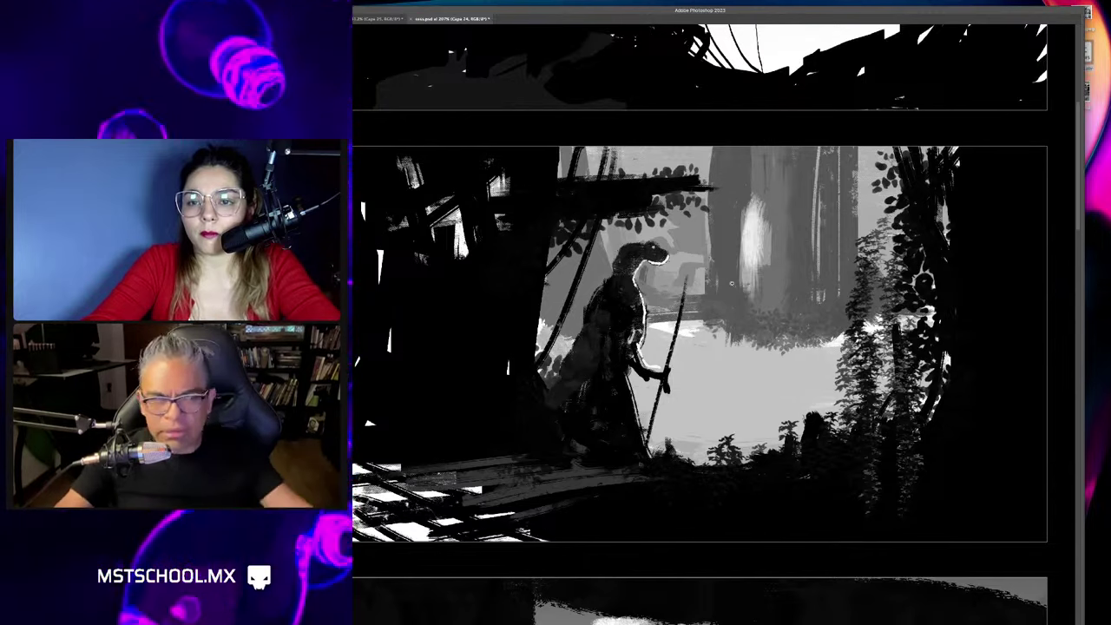
pyautogui.scroll(-3, 723, 284)
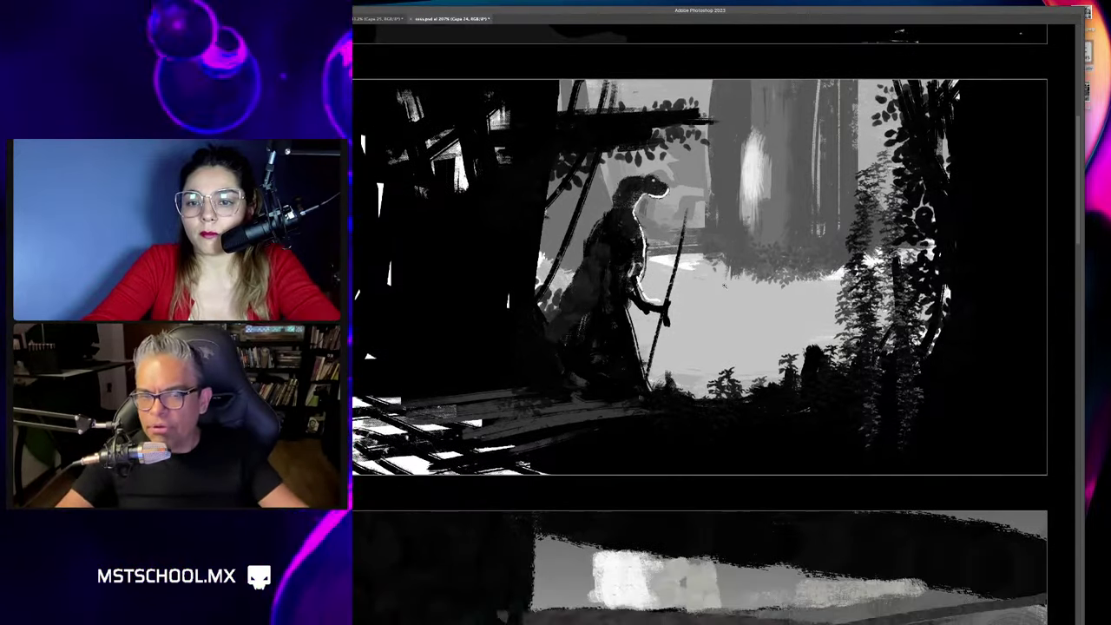
pyautogui.scroll(-5, 722, 285)
pyautogui.scroll(-5, 723, 285)
pyautogui.scroll(-3, 723, 285)
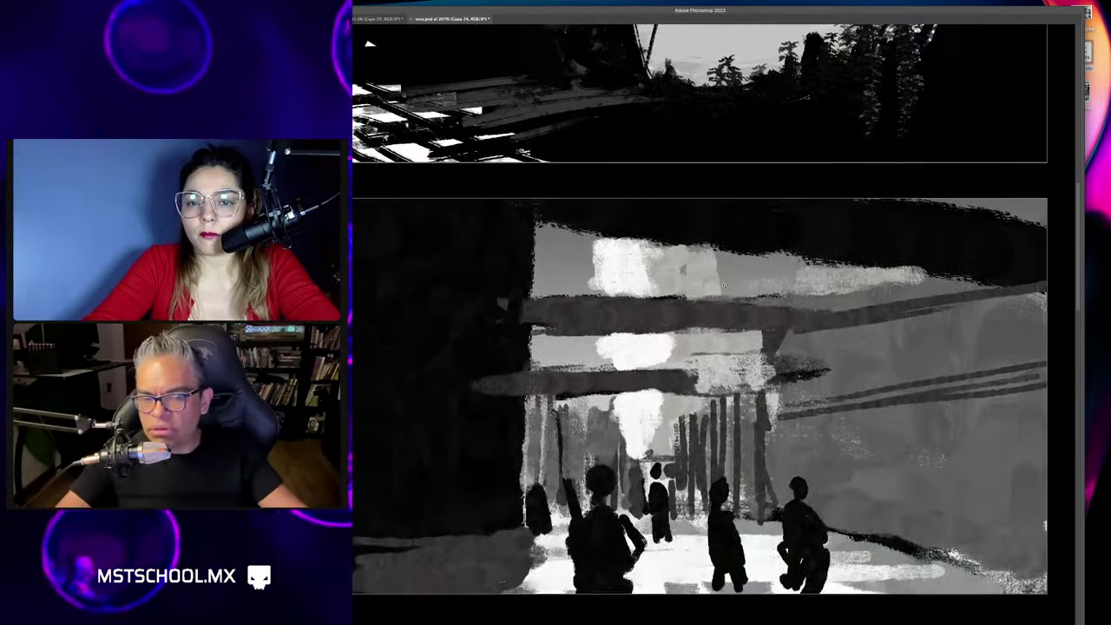
pyautogui.scroll(-3, 723, 285)
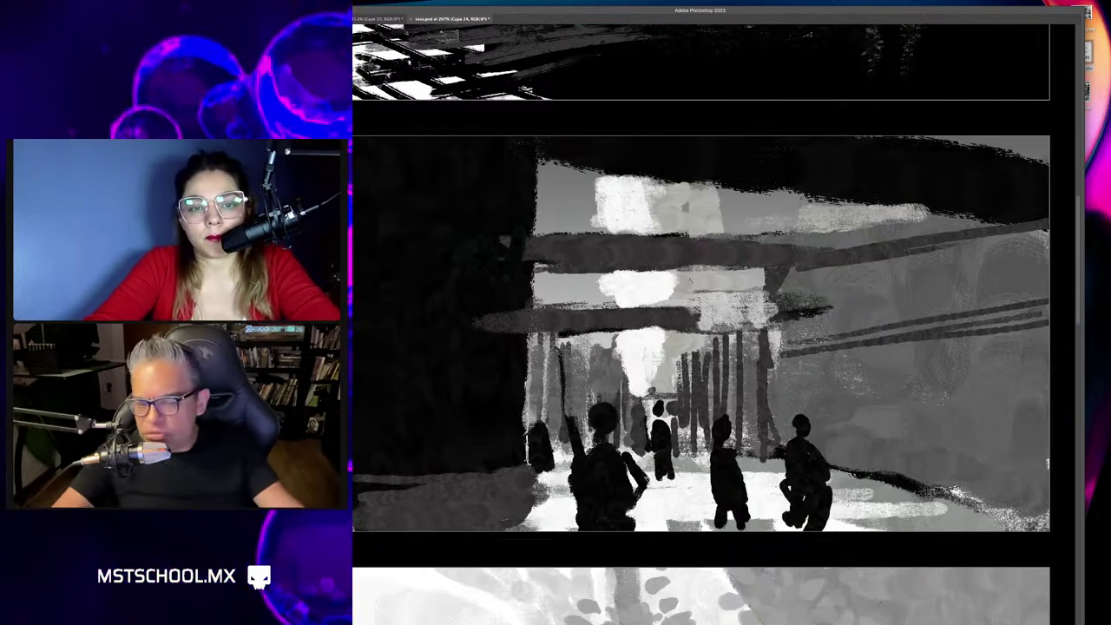
pyautogui.hscroll(-10, 677, 278)
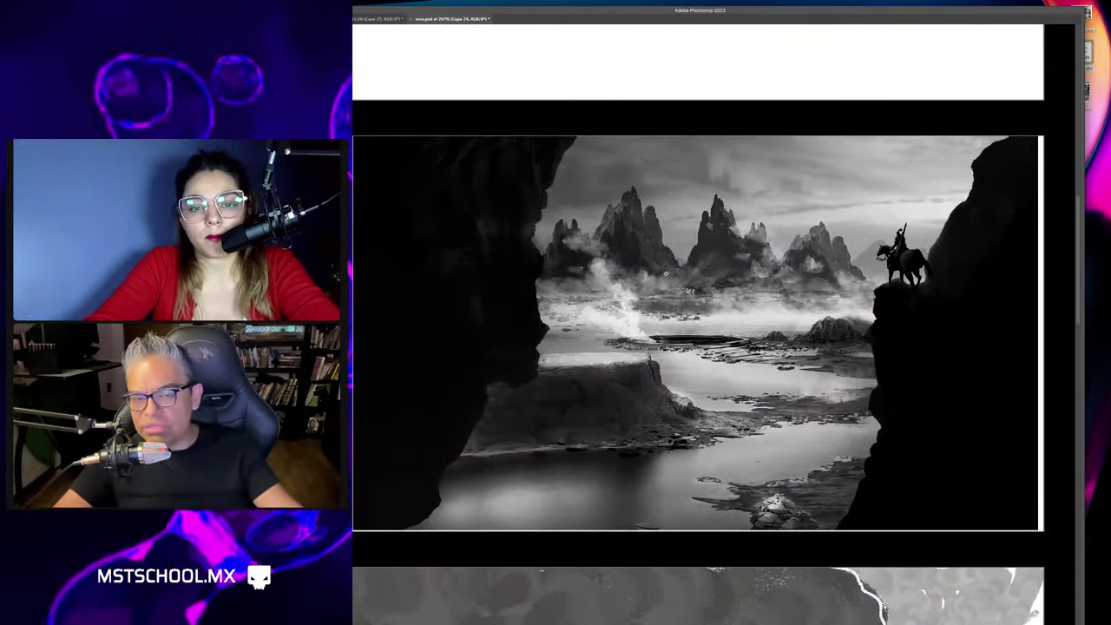
pyautogui.scroll(-5, 665, 274)
pyautogui.scroll(-3, 665, 274)
pyautogui.scroll(-2, 665, 274)
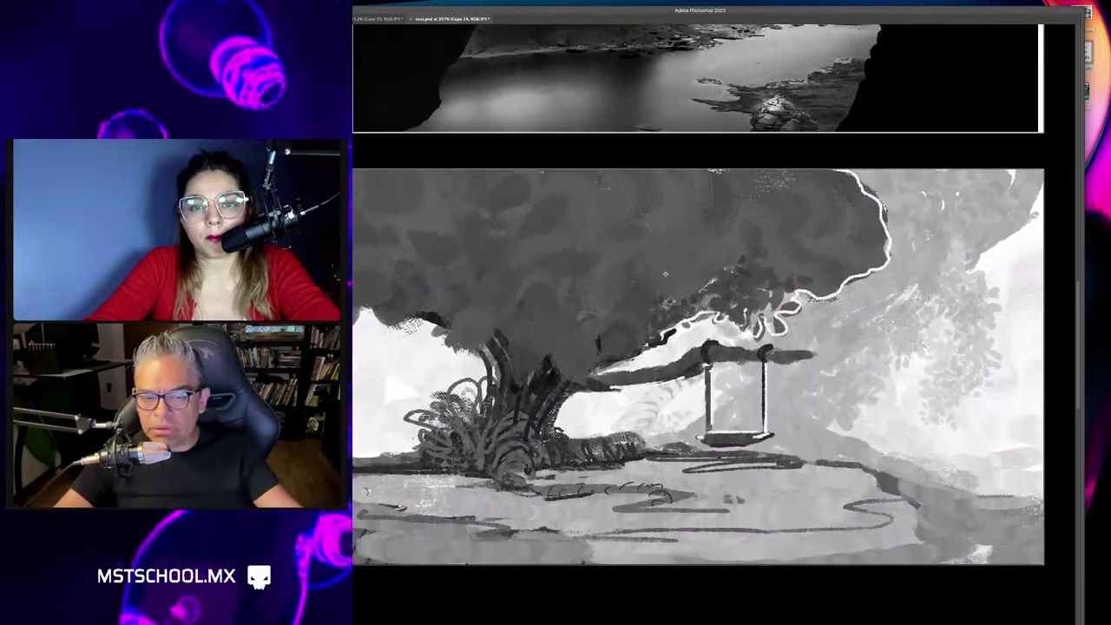
pyautogui.scroll(-1, 664, 274)
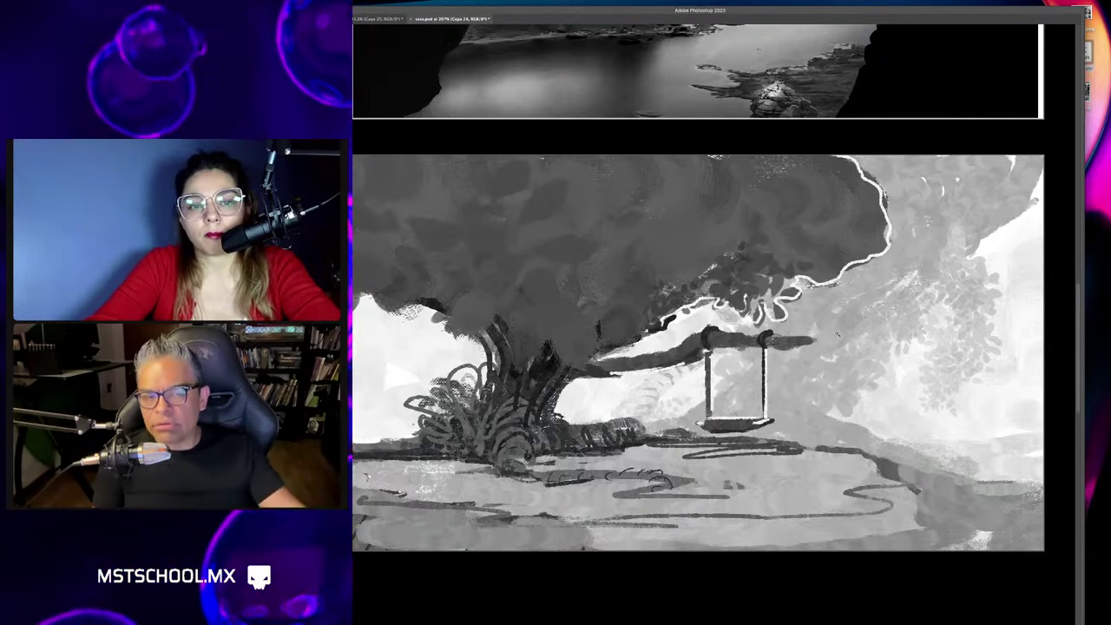
pyautogui.hotkey('ctrl', '1')
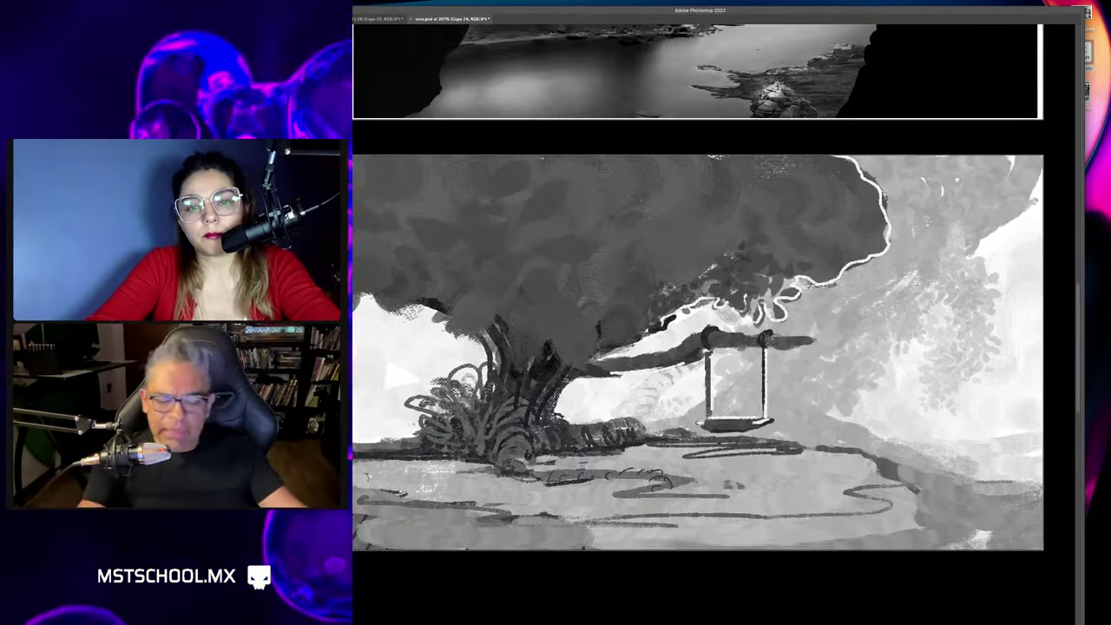
pyautogui.hotkey('ctrl', '-')
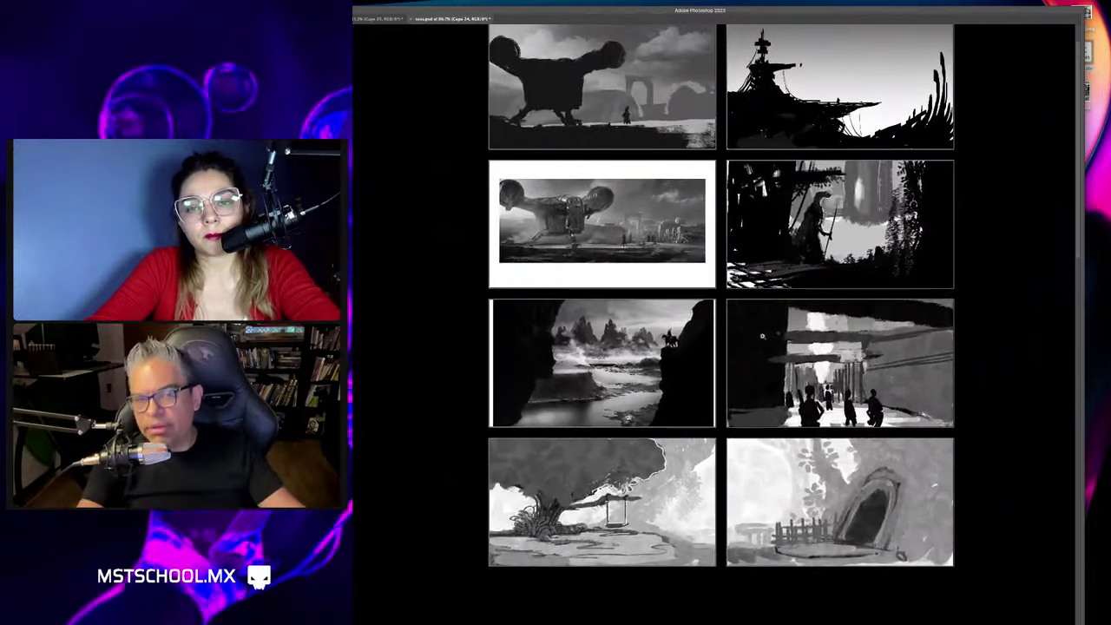
# Bring up the ArtStation round-door hillside painting in Brave as a reference.
pyautogui.hscroll(2, 762, 337)
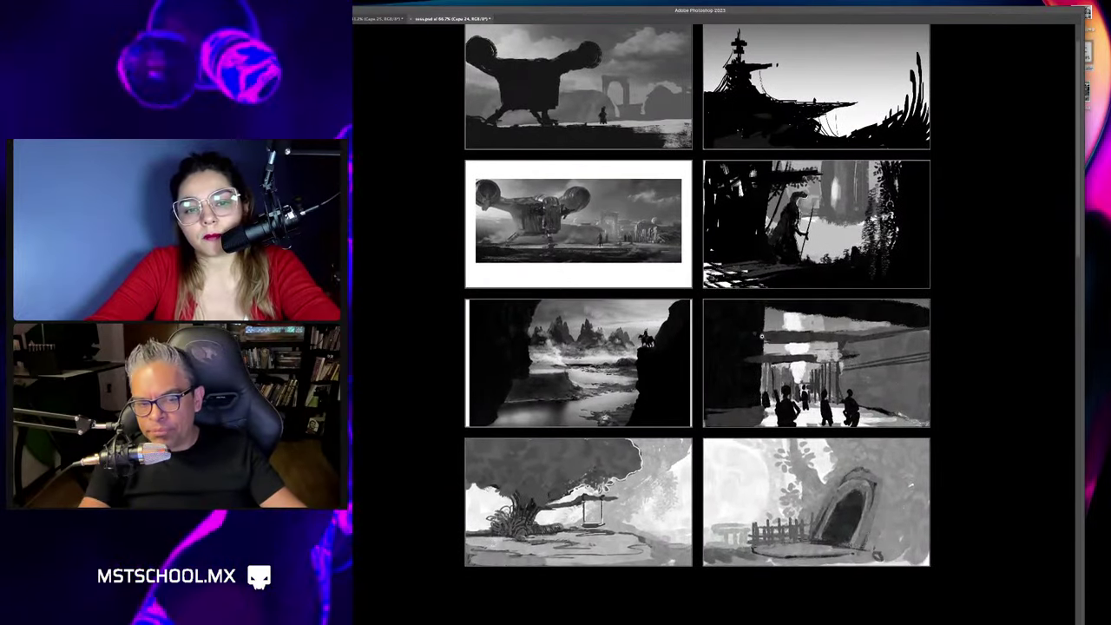
pyautogui.scroll(2, 762, 336)
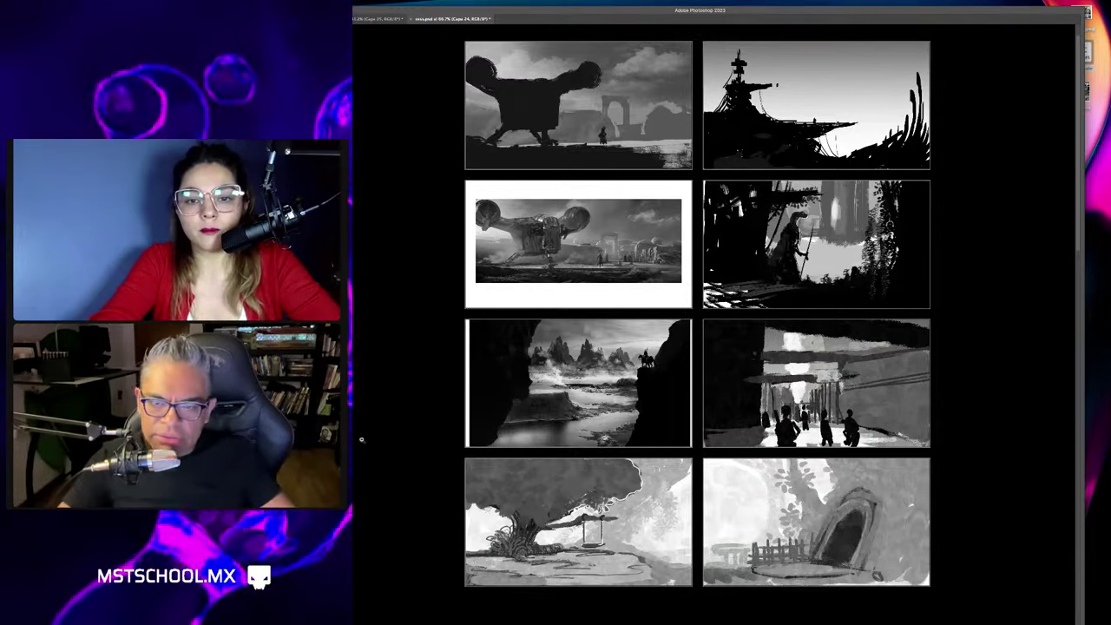
pyautogui.press('super+Tab')
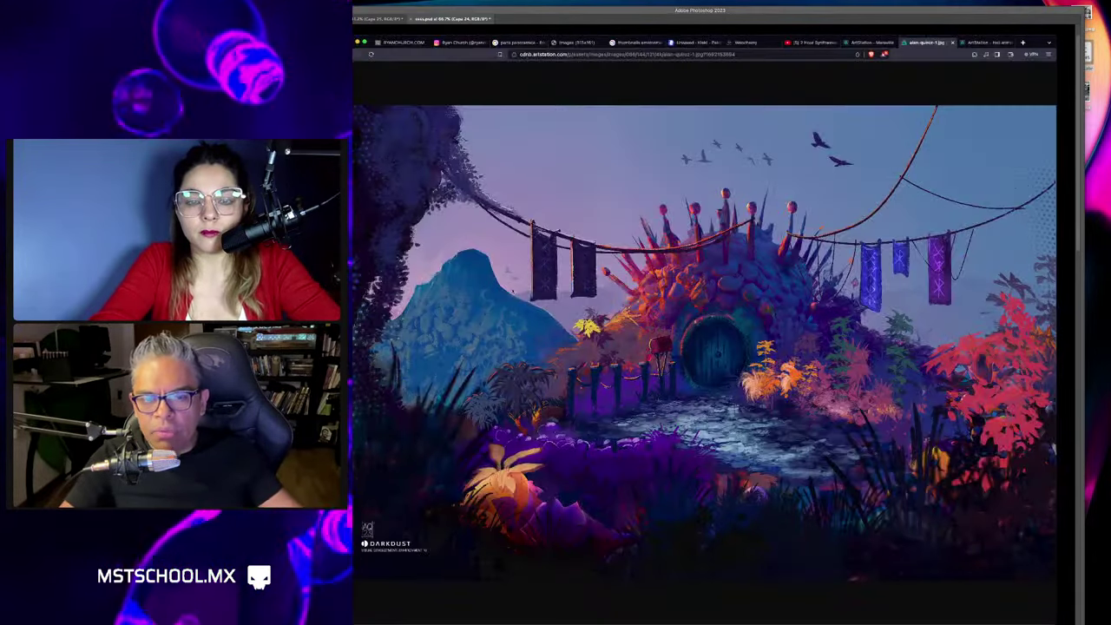